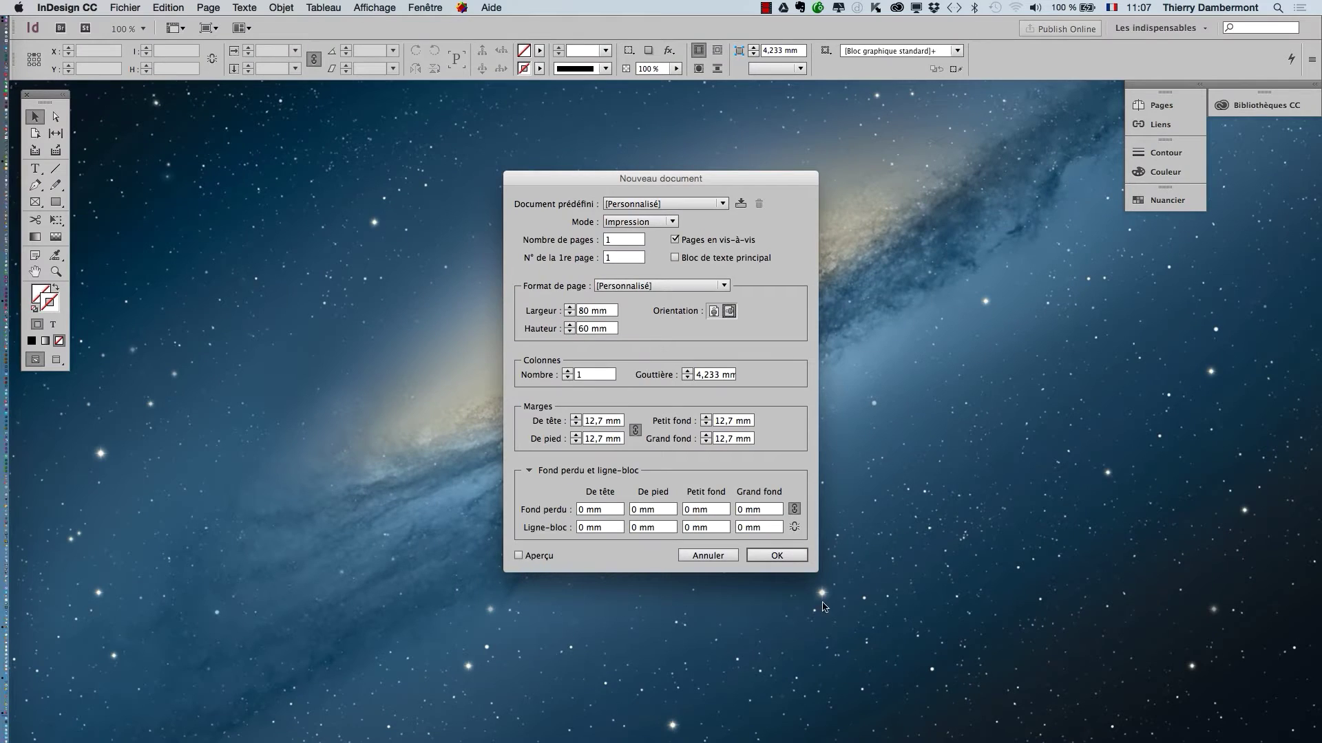
Step: Create the 80 × 60 mm document and set all its page margins to 0
{"action": "left_click", "coordinate": [774, 555]}
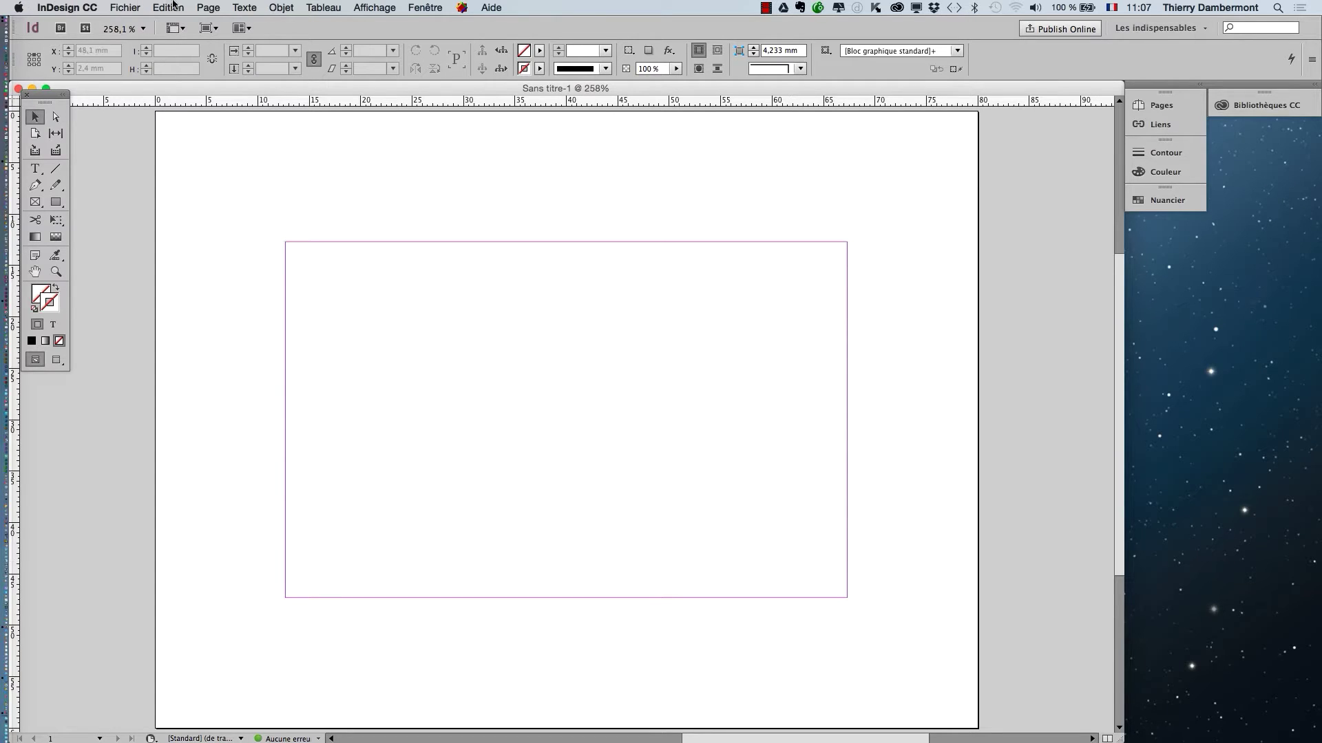
{"action": "left_click", "coordinate": [204, 7]}
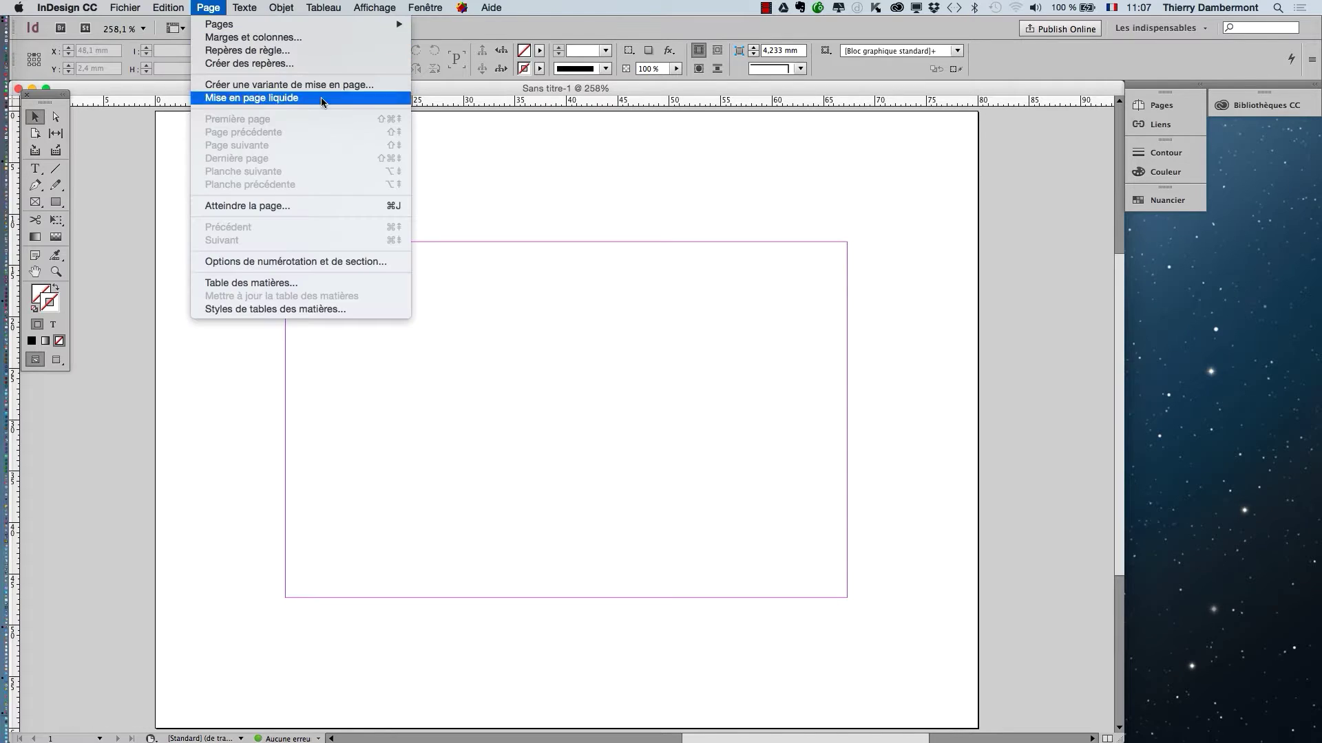
{"action": "left_click", "coordinate": [336, 38]}
{"action": "type", "text": "0"}
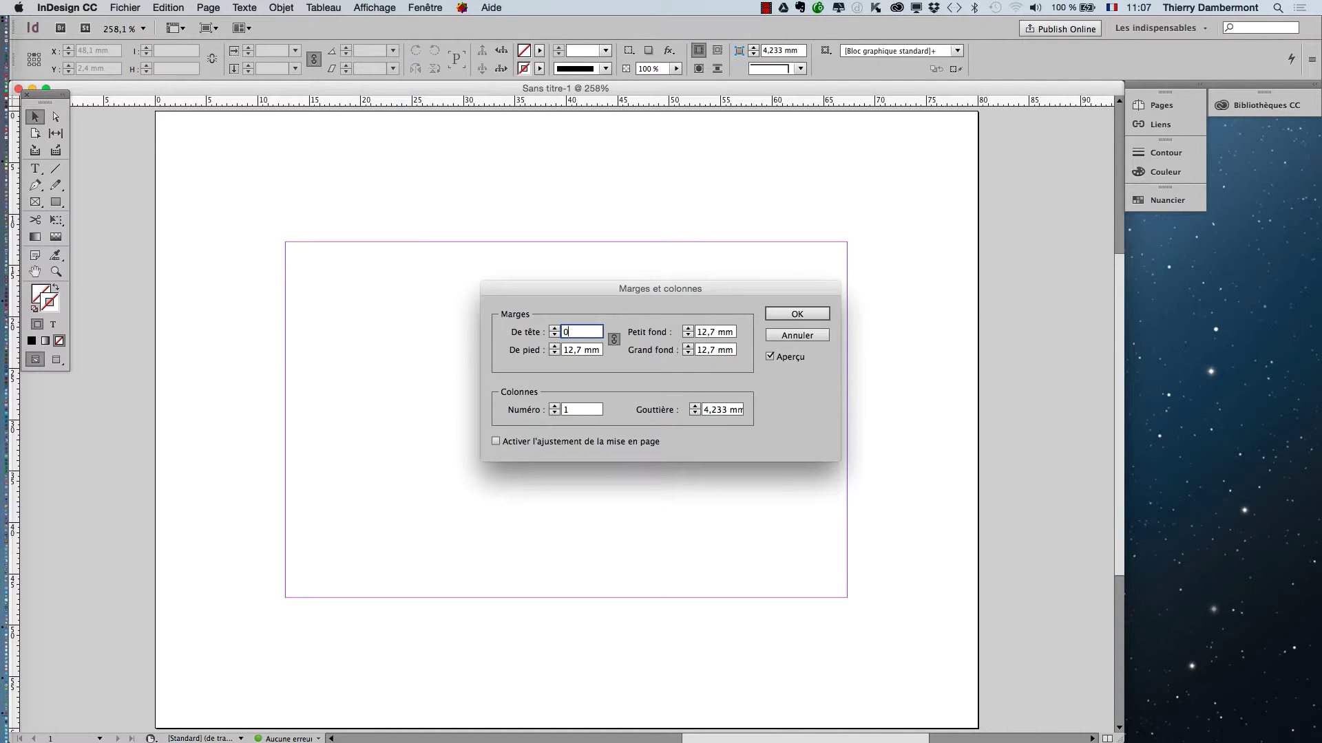
{"action": "left_click", "coordinate": [786, 315]}
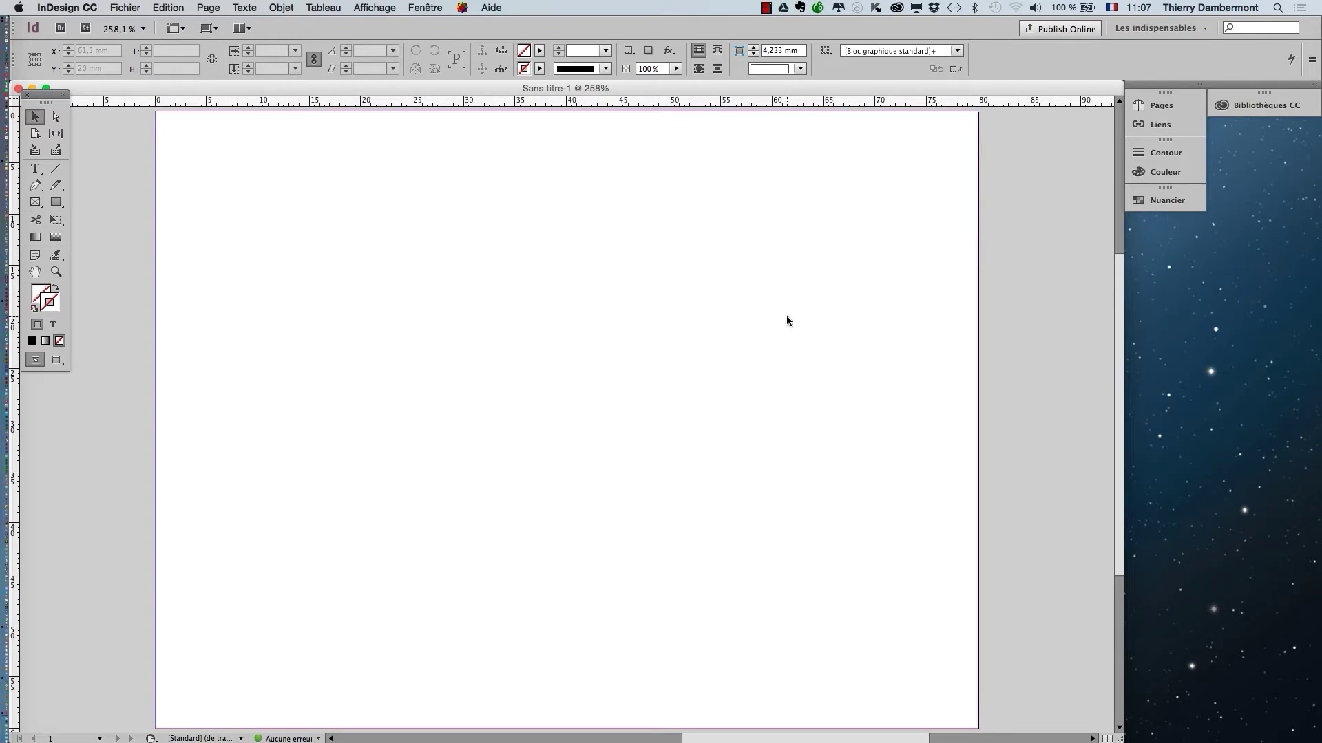
Step: Draw a text frame covering the whole 80 × 60 mm page and select it as an object
{"action": "key", "text": "super+2"}
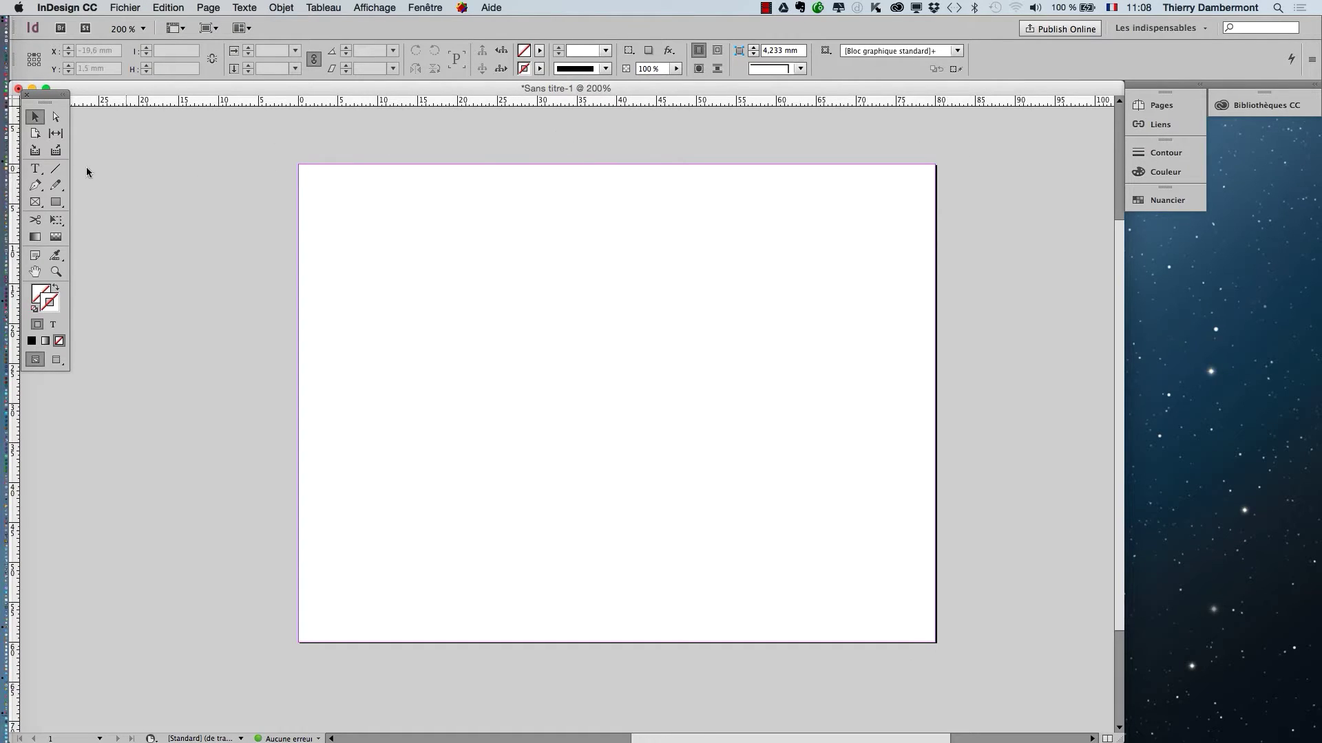
{"action": "left_click", "coordinate": [35, 168]}
{"action": "left_click_drag", "start_coordinate": [307, 172], "coordinate": [937, 640]}
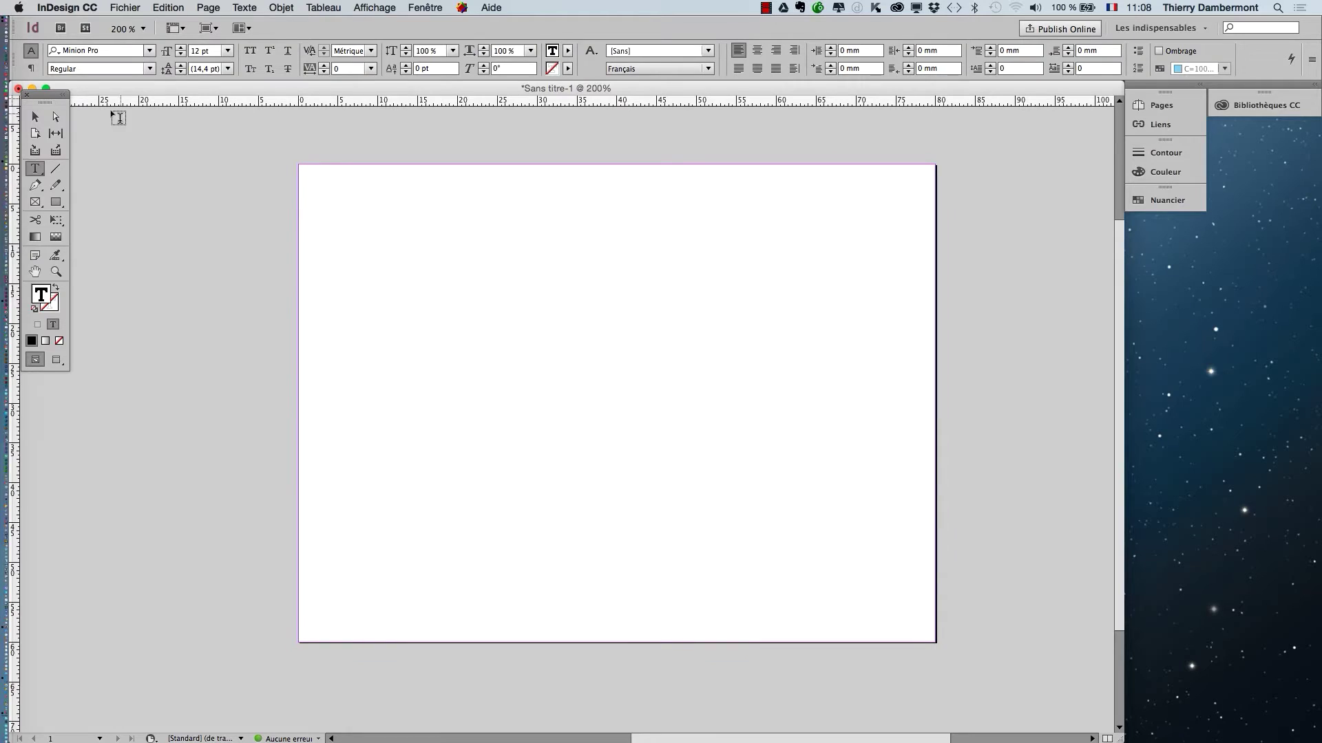
{"action": "left_click_drag", "start_coordinate": [51, 99], "coordinate": [187, 205]}
{"action": "left_click", "coordinate": [172, 221]}
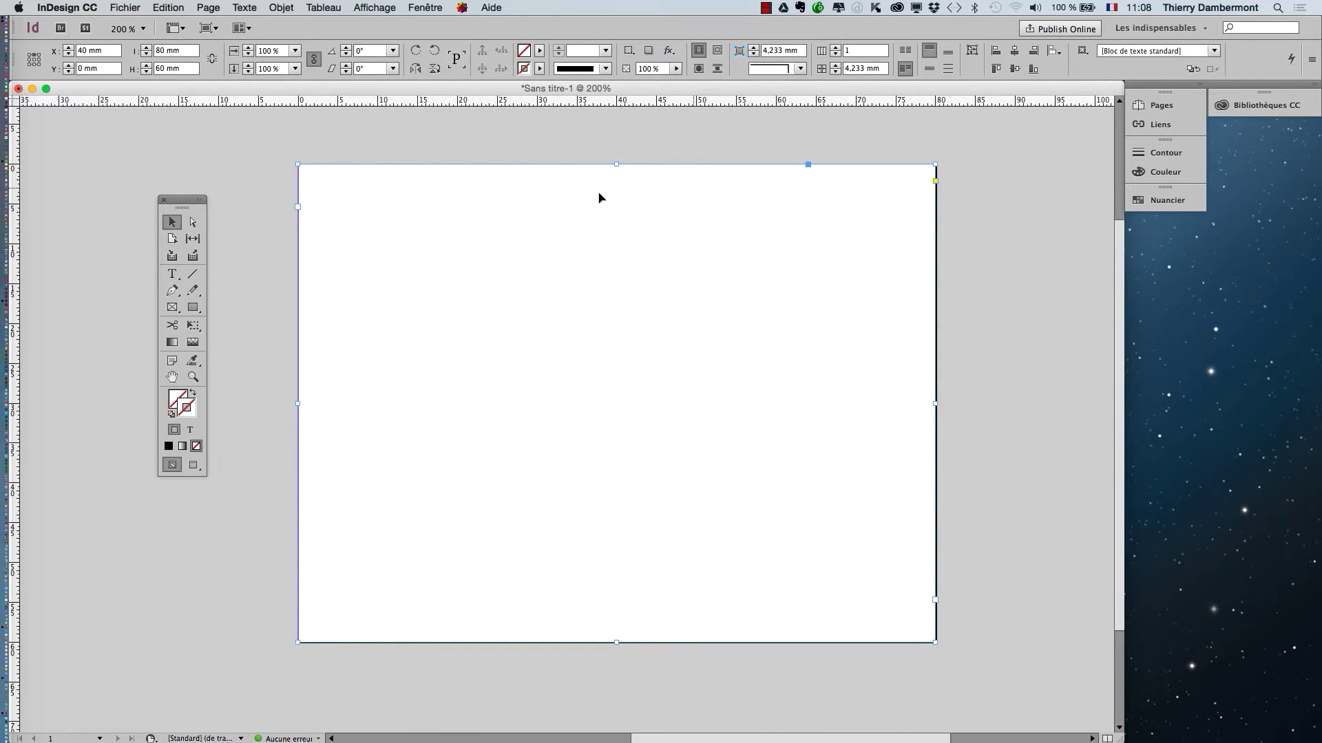
Step: Enter the cardholder's full name as the frame's first line, correct its spelling and start a new paragraph
{"action": "left_click", "coordinate": [172, 274]}
{"action": "left_click", "coordinate": [393, 220]}
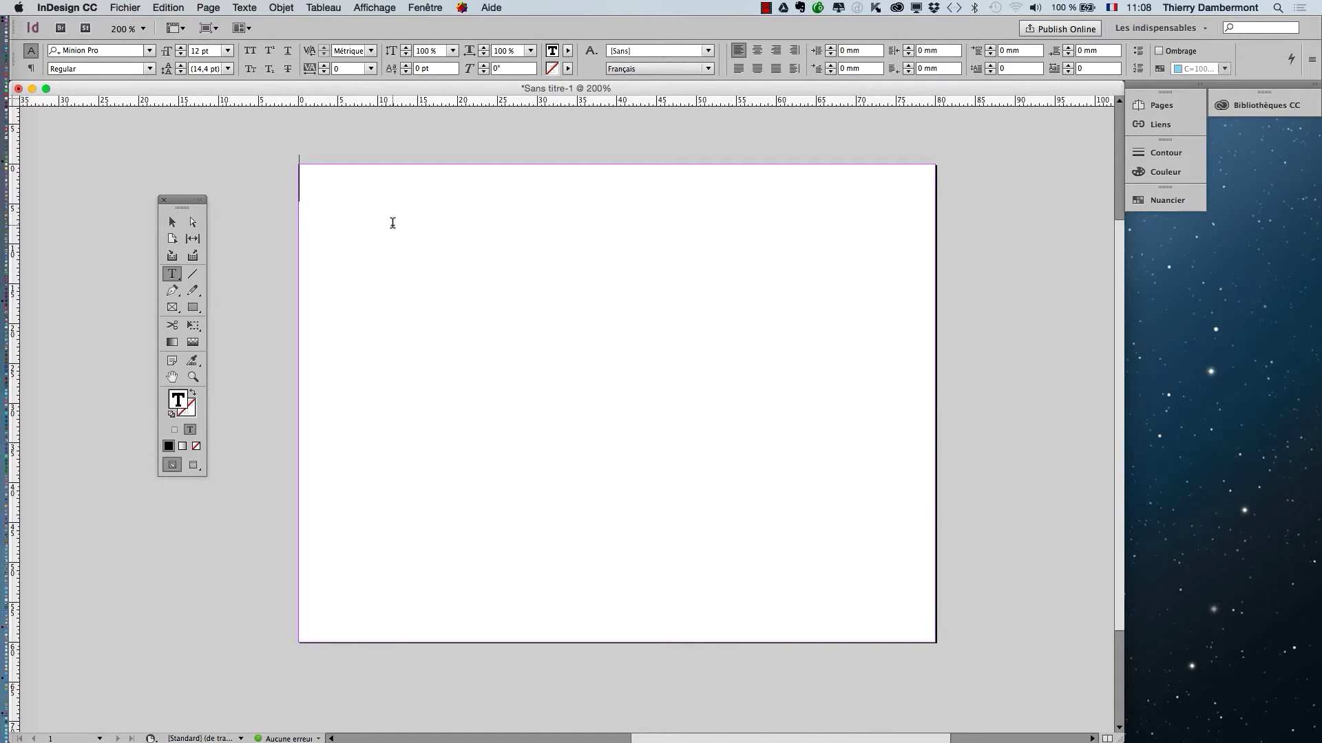
{"action": "type", "text": "Beja"}
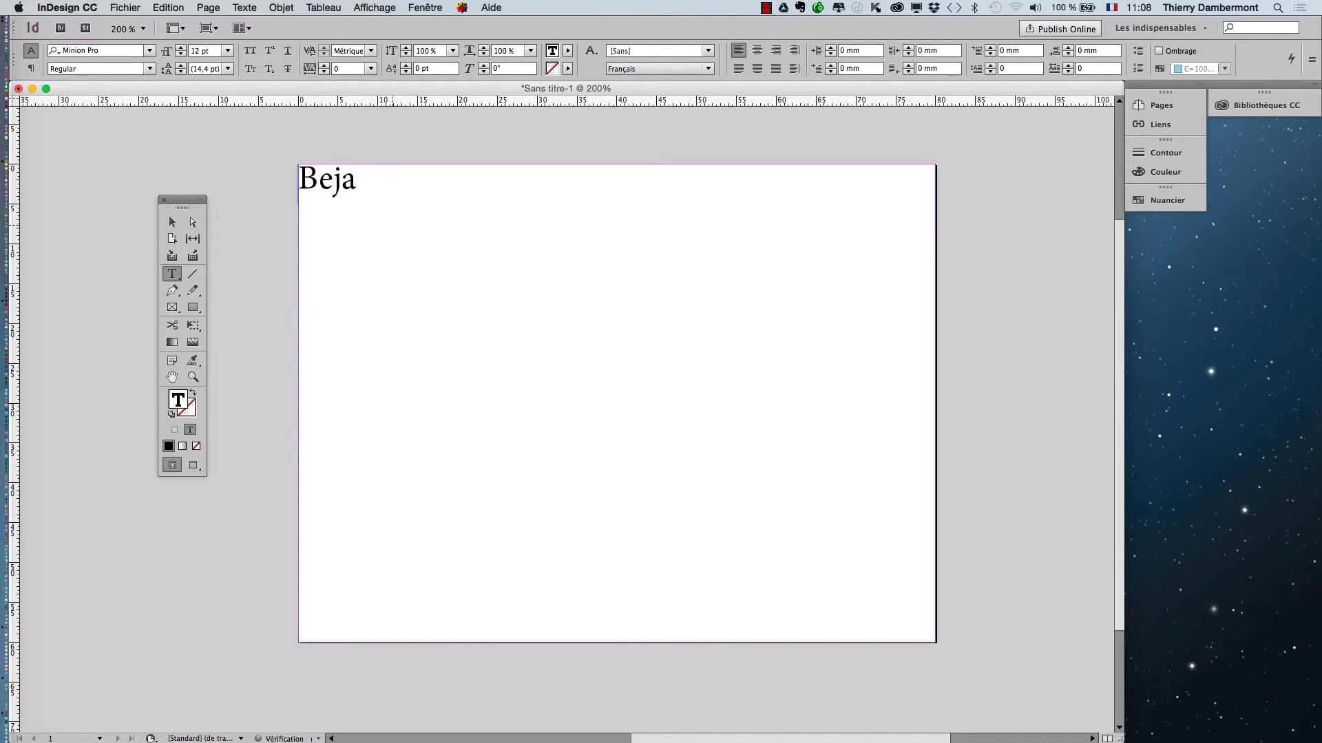
{"action": "type", "text": "min"}
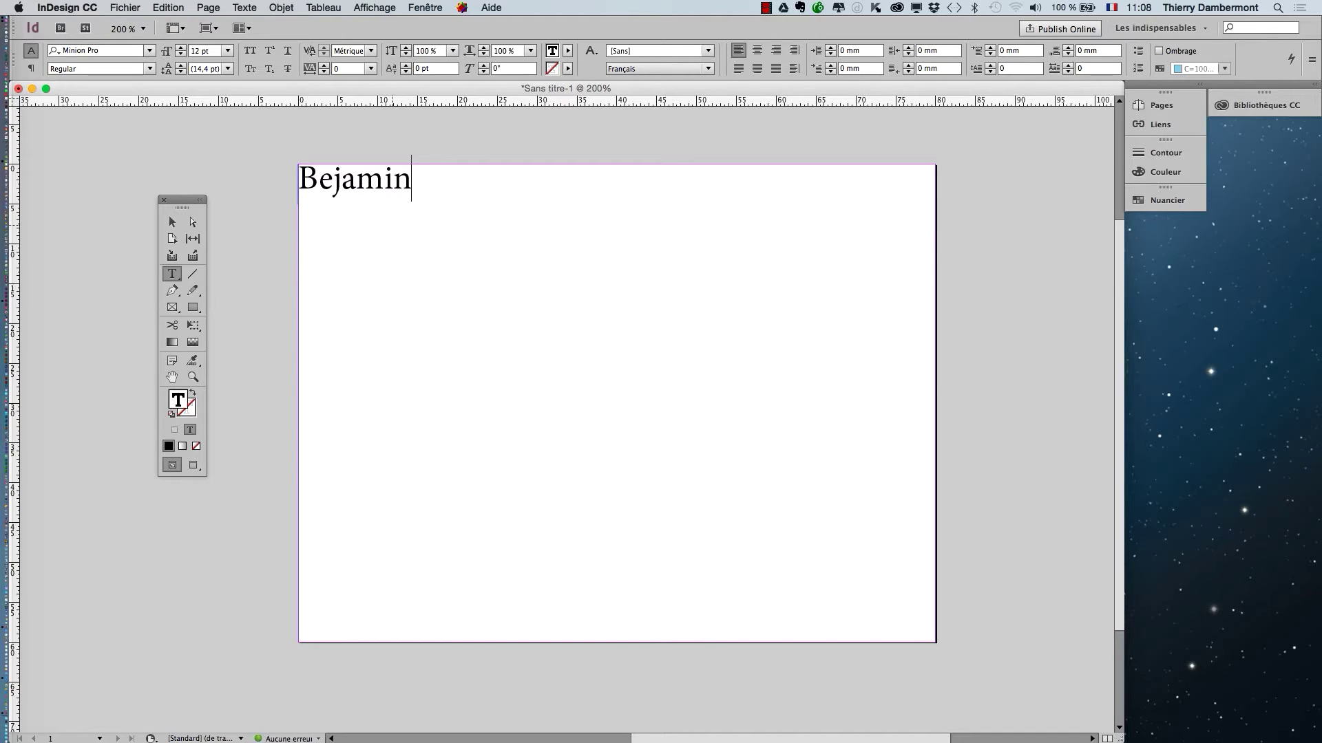
{"action": "left_click", "coordinate": [333, 183]}
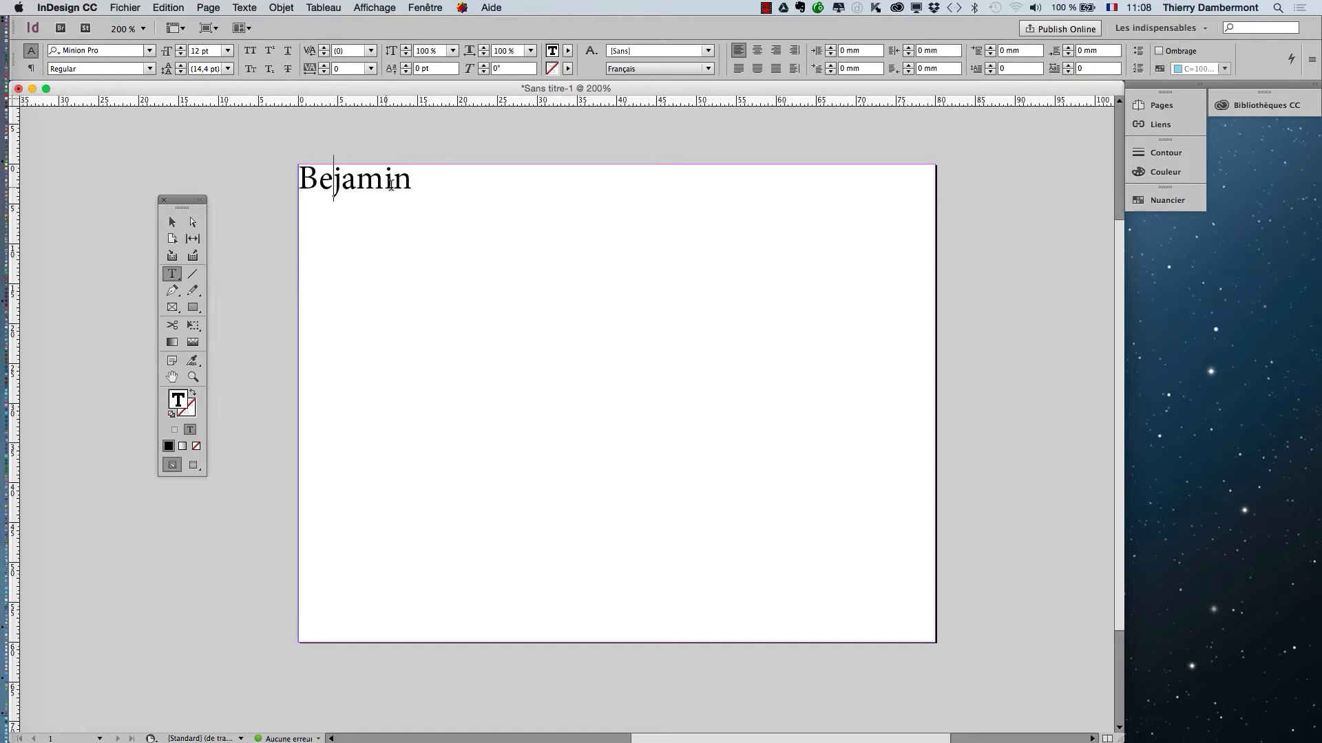
{"action": "type", "text": "n"}
{"action": "key", "text": "End"}
{"action": "type", "text": "Machin"}
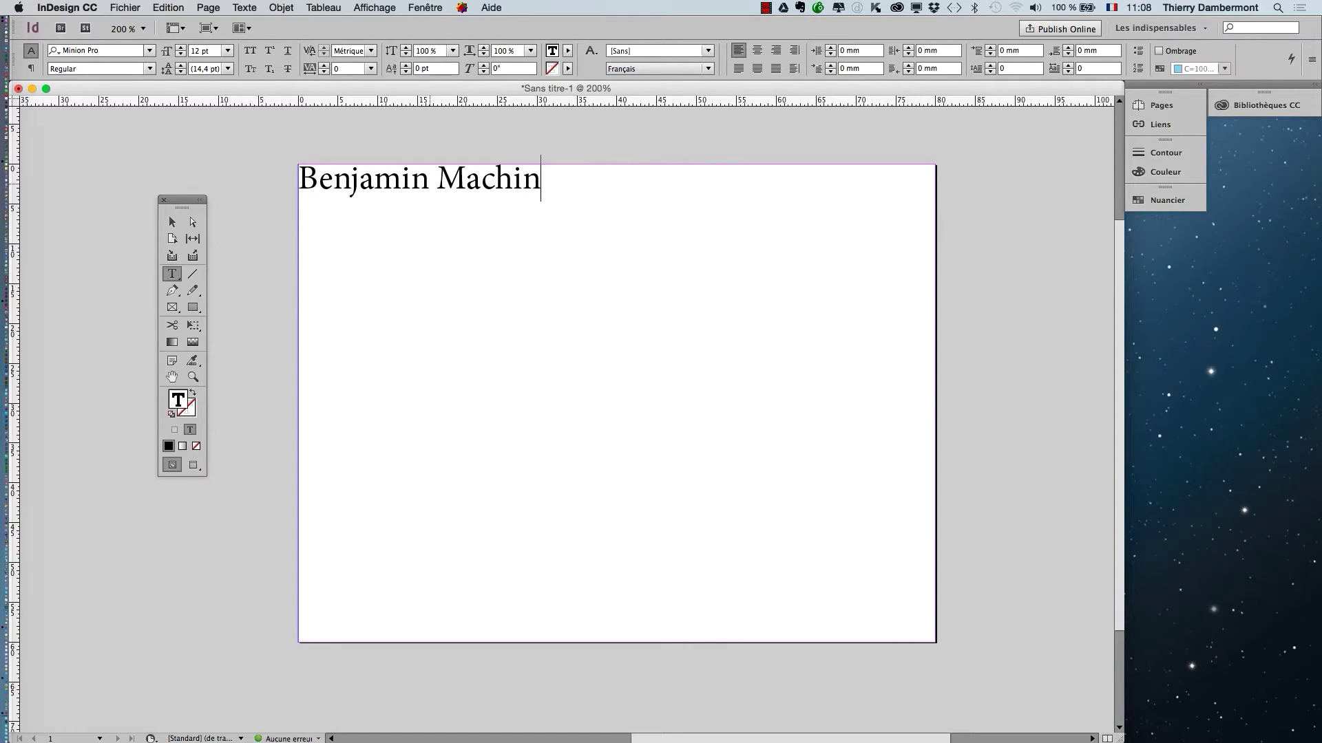
{"action": "key", "text": "Return"}
Step: Show the hidden characters and add the line "vendeur agréé" below the name
{"action": "left_click", "coordinate": [246, 7]}
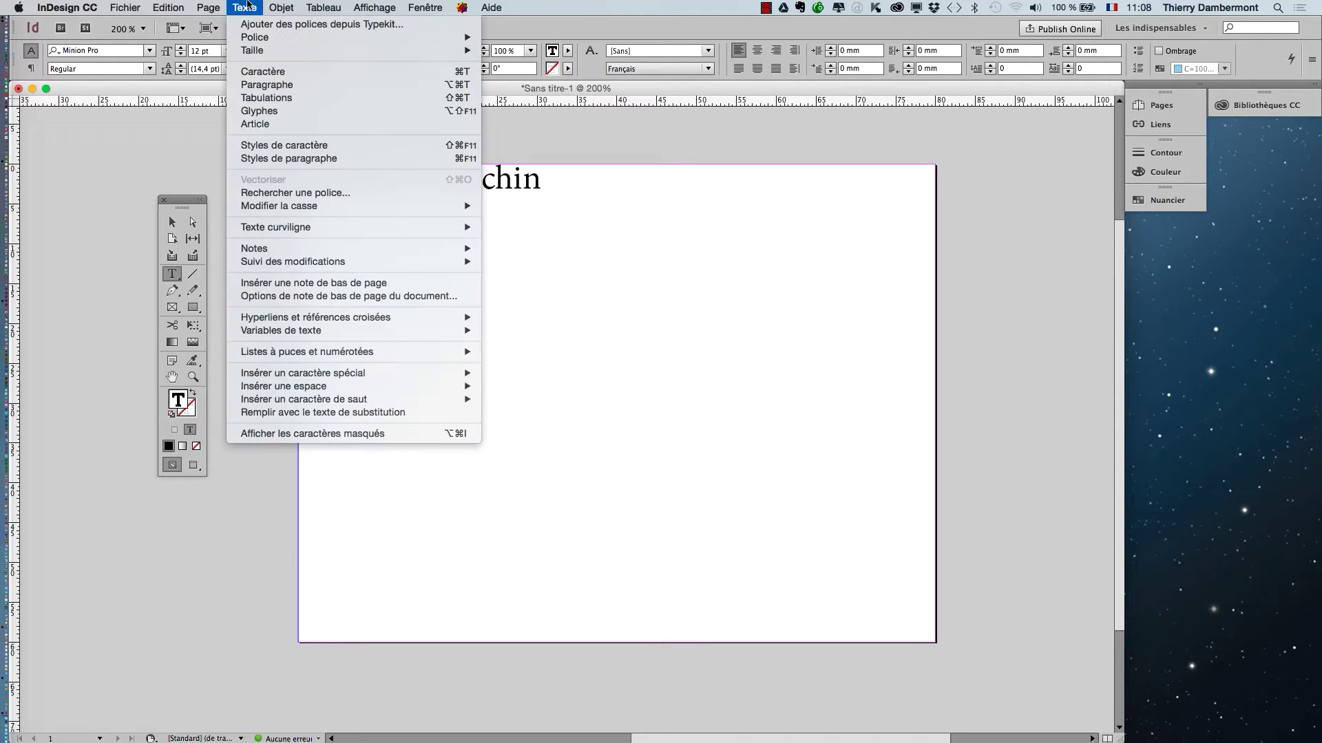
{"action": "left_click", "coordinate": [303, 434]}
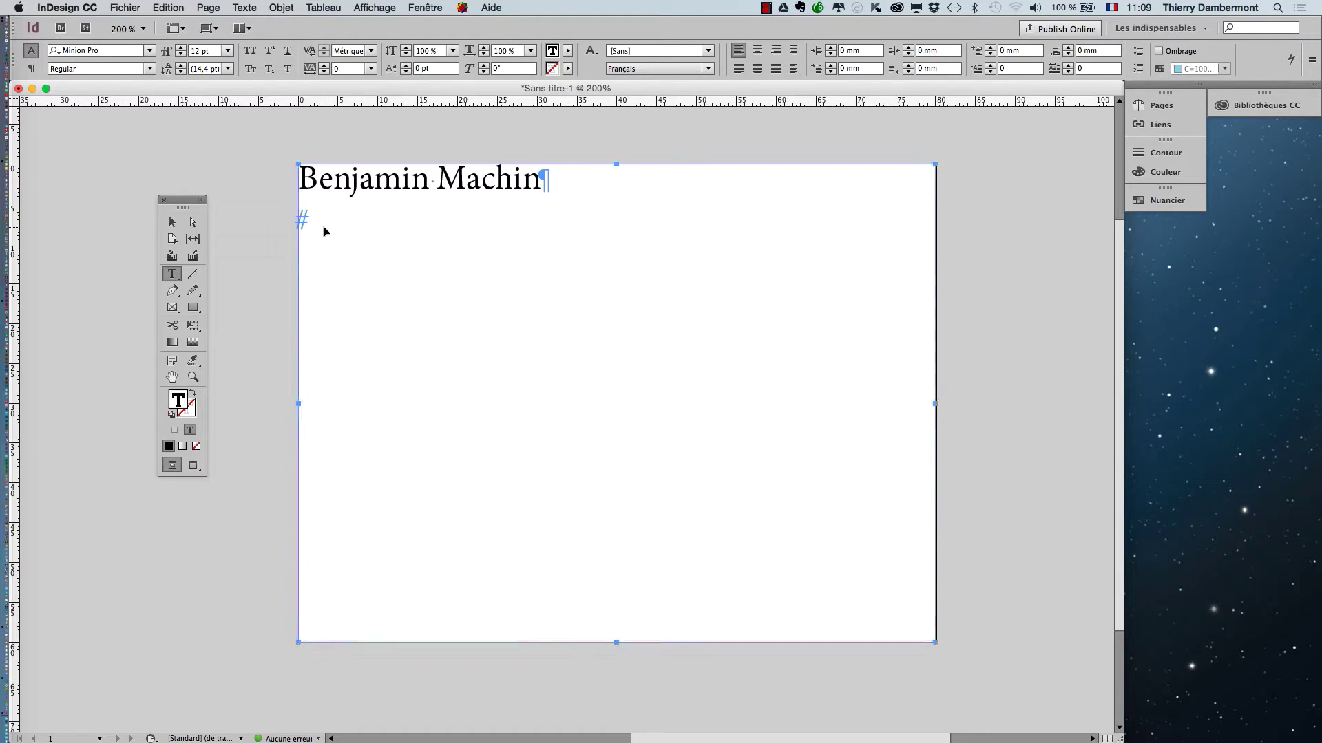
{"action": "type", "text": "ve"}
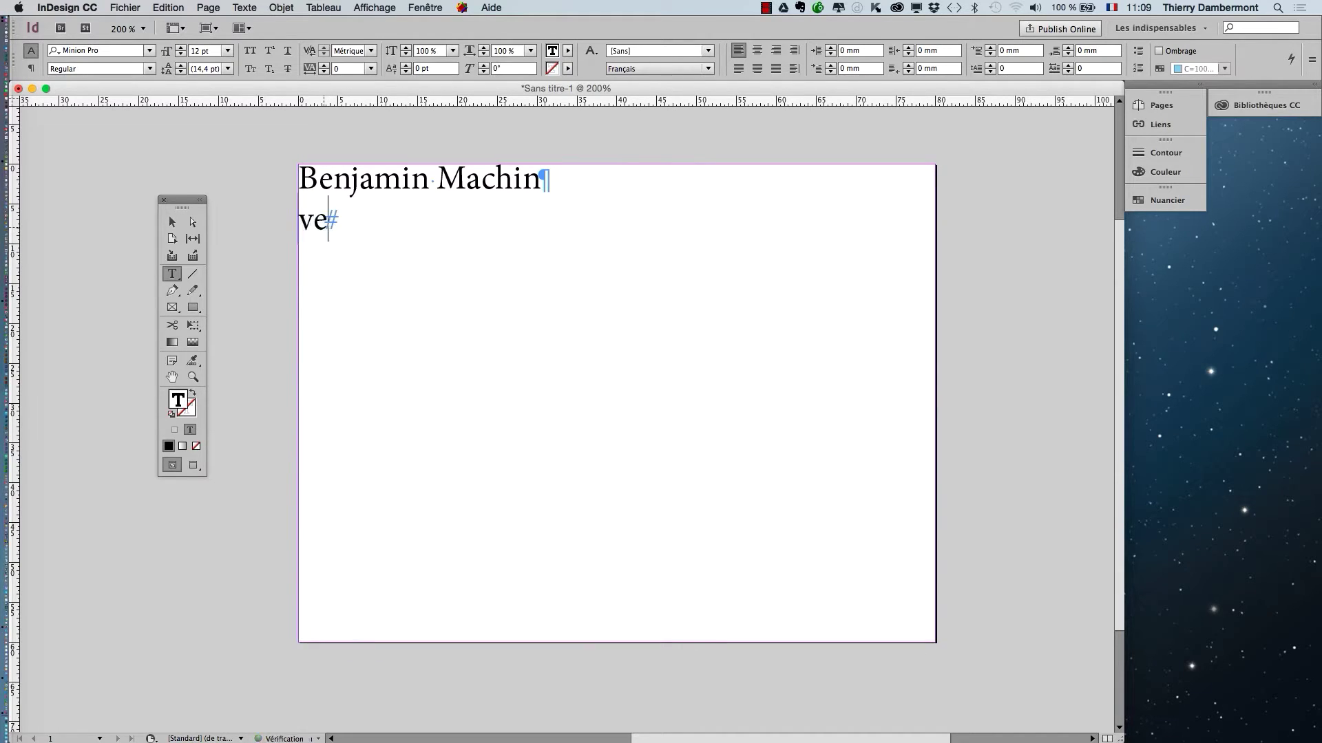
{"action": "type", "text": "ndeur agréé"}
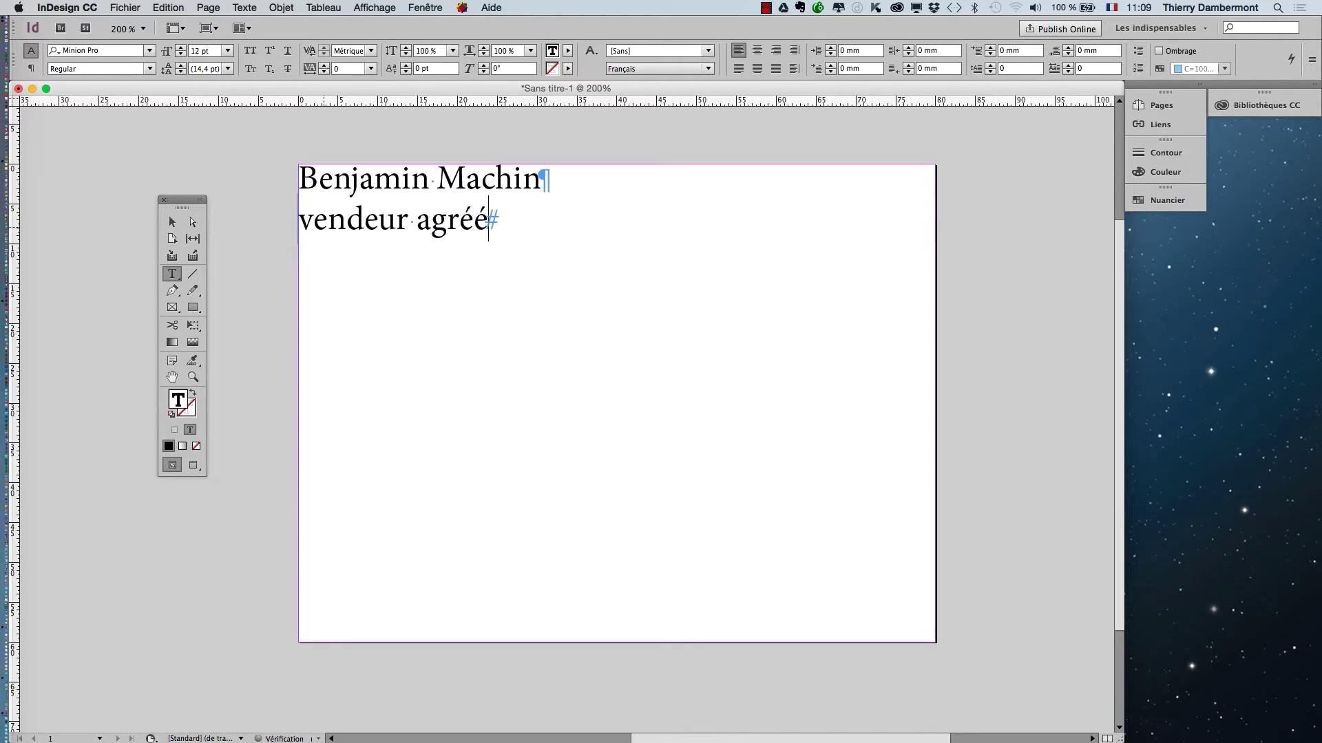
{"action": "key", "text": "Return"}
Step: Enter the street address on the third line and the postal code with town on the fourth
{"action": "type", "text": "250 r"}
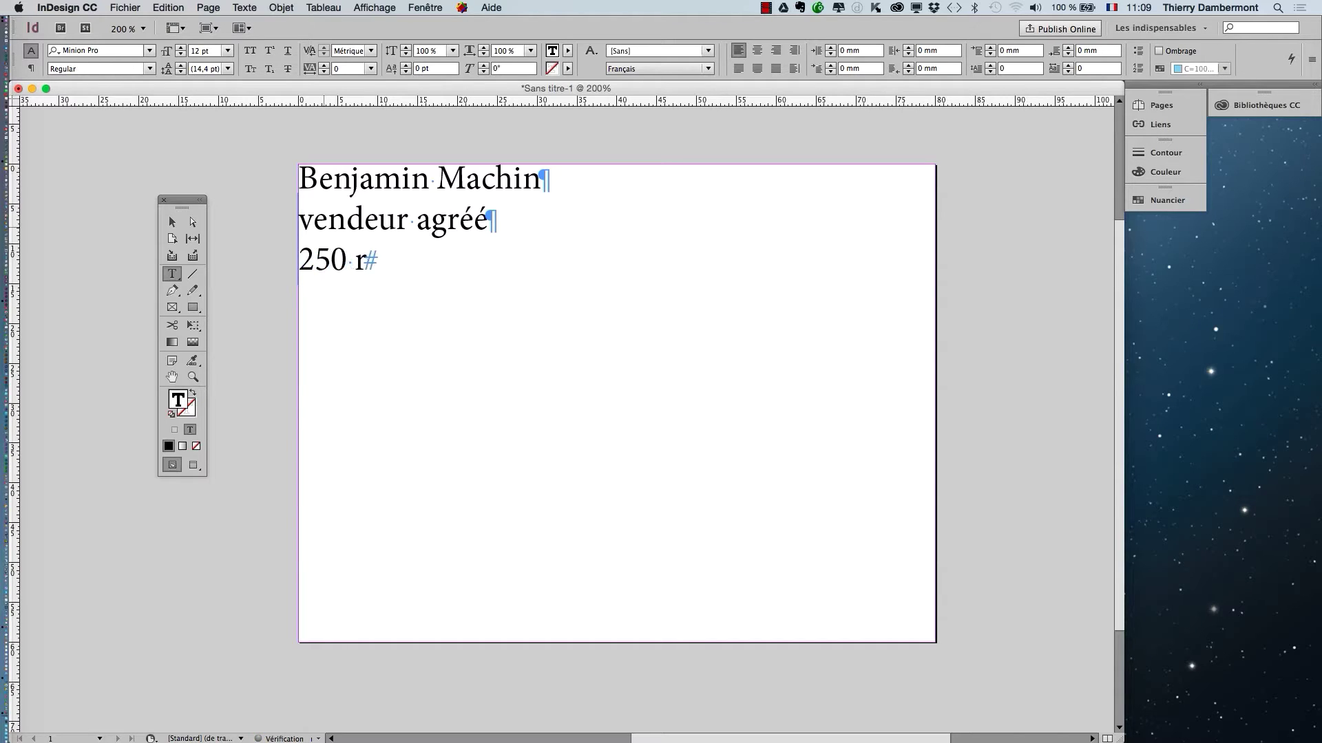
{"action": "type", "text": "ue de la C"}
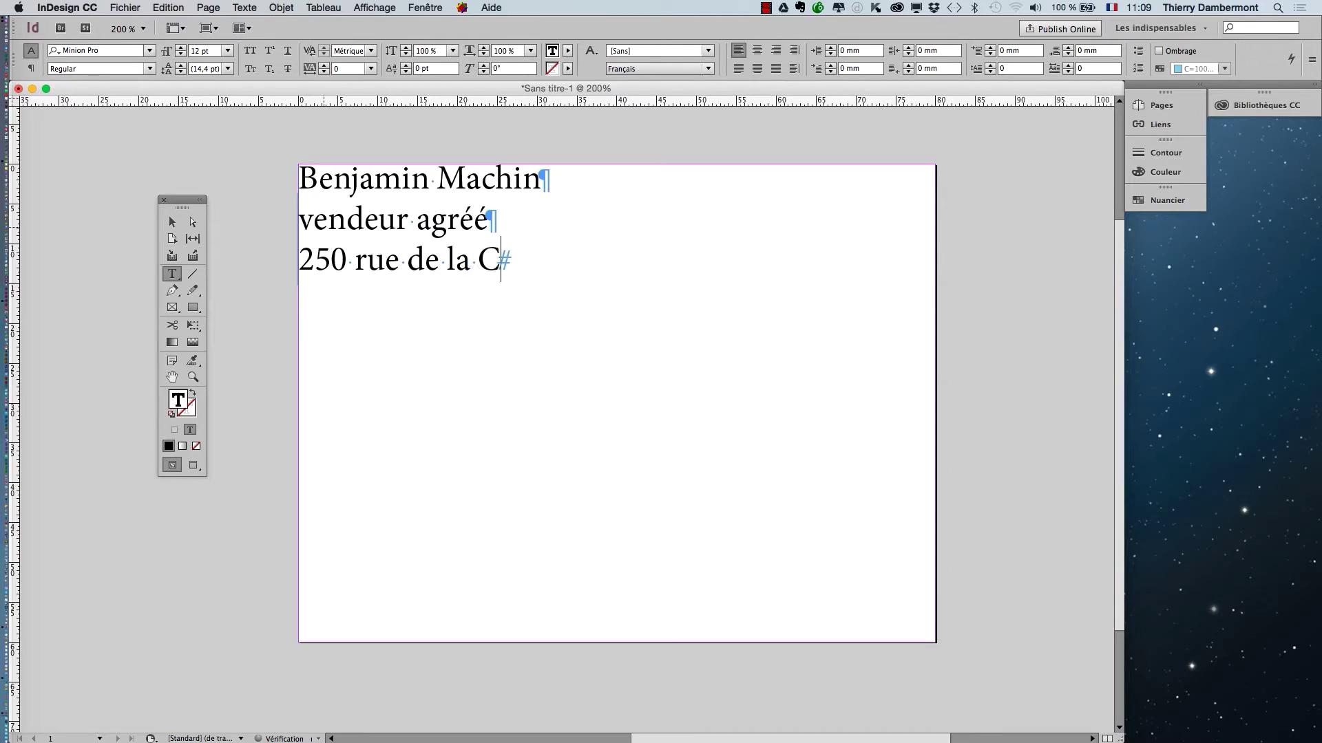
{"action": "type", "text": "ouette"}
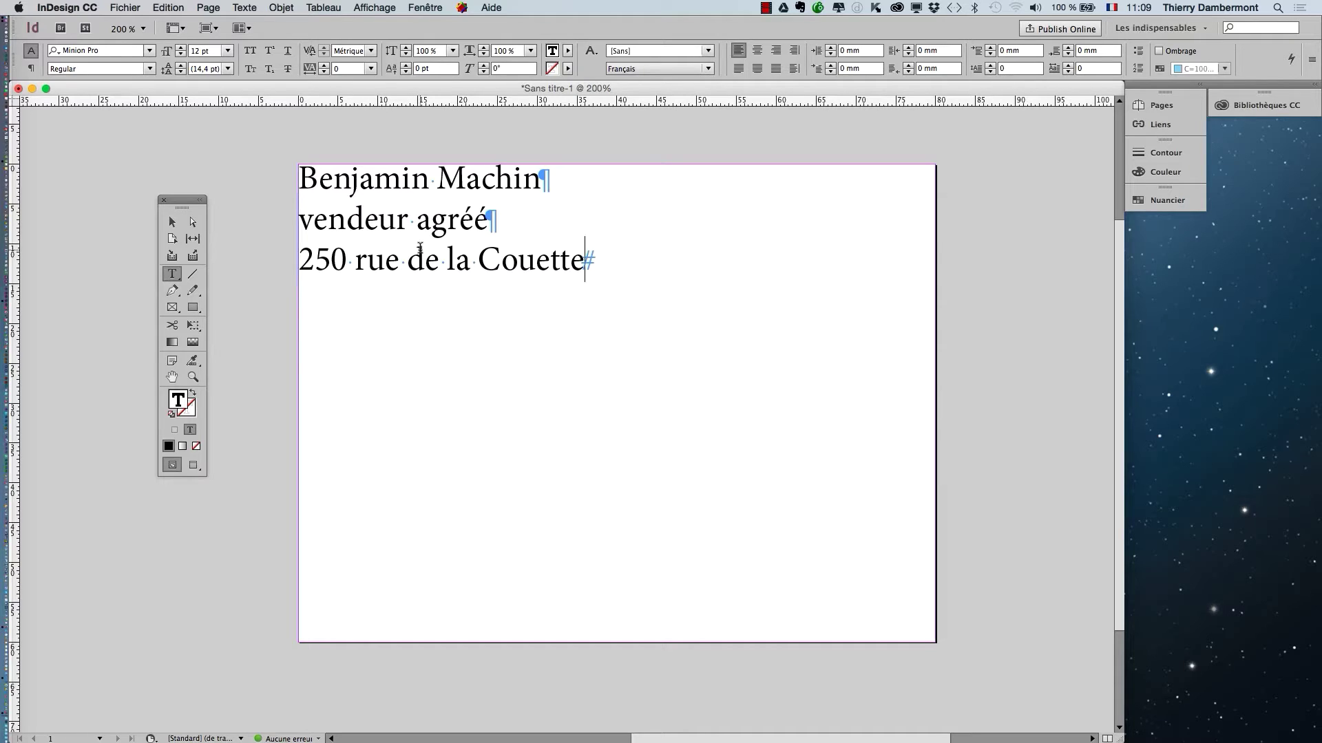
{"action": "key", "text": "Return"}
{"action": "type", "text": "201"}
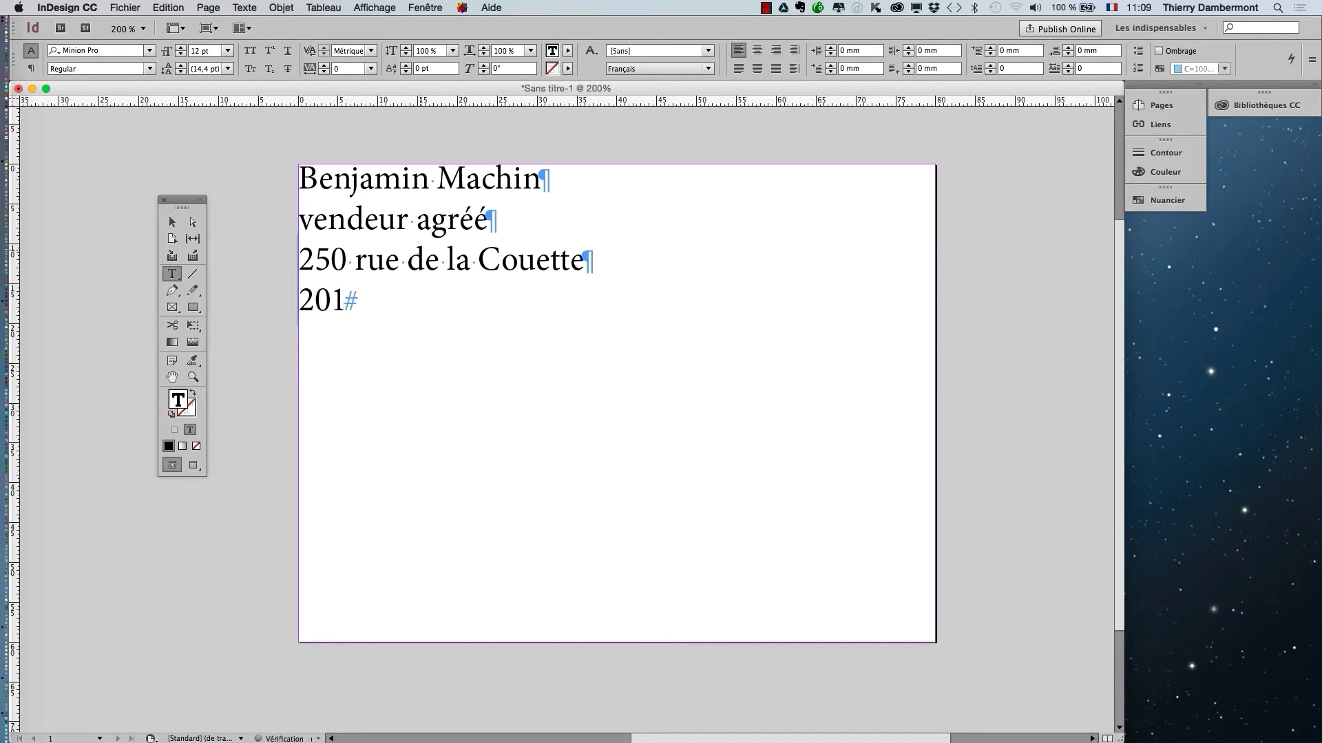
{"action": "type", "text": "40 Ve"}
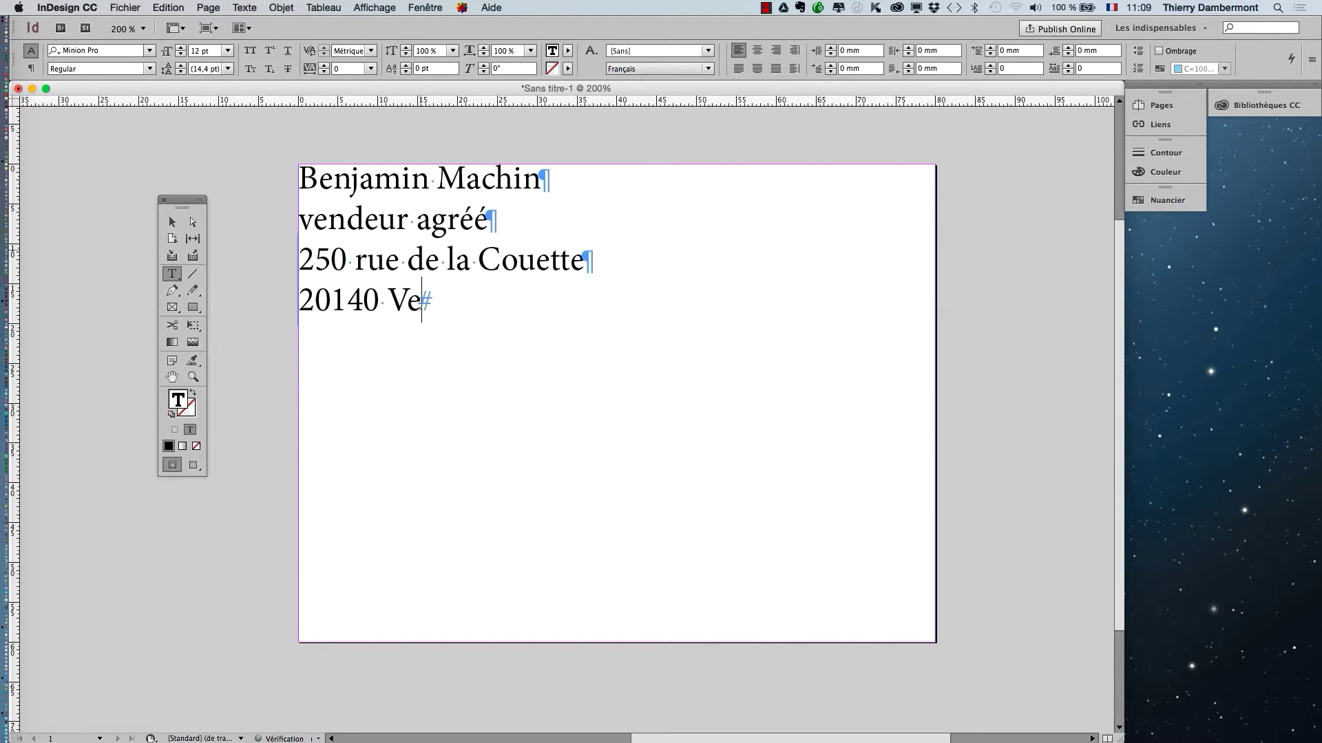
{"action": "type", "text": "brezoule"}
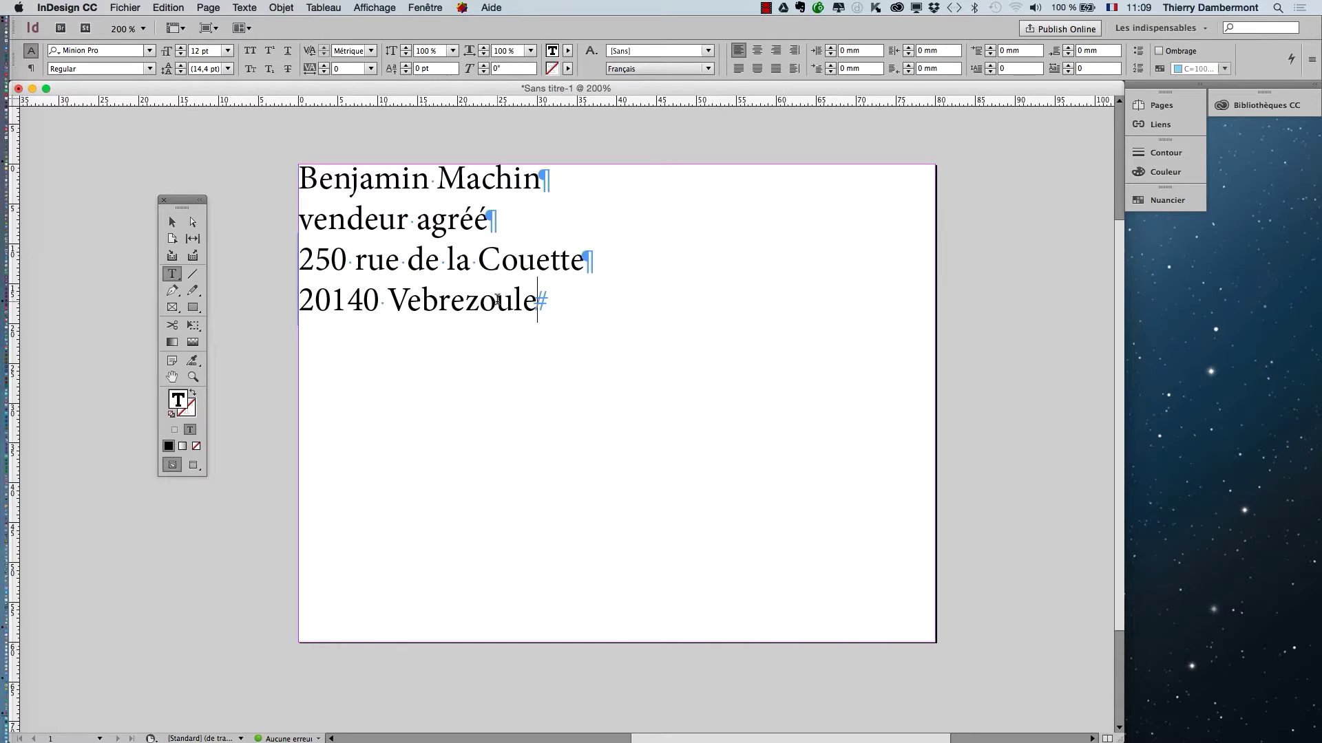
{"action": "key", "text": "super"}
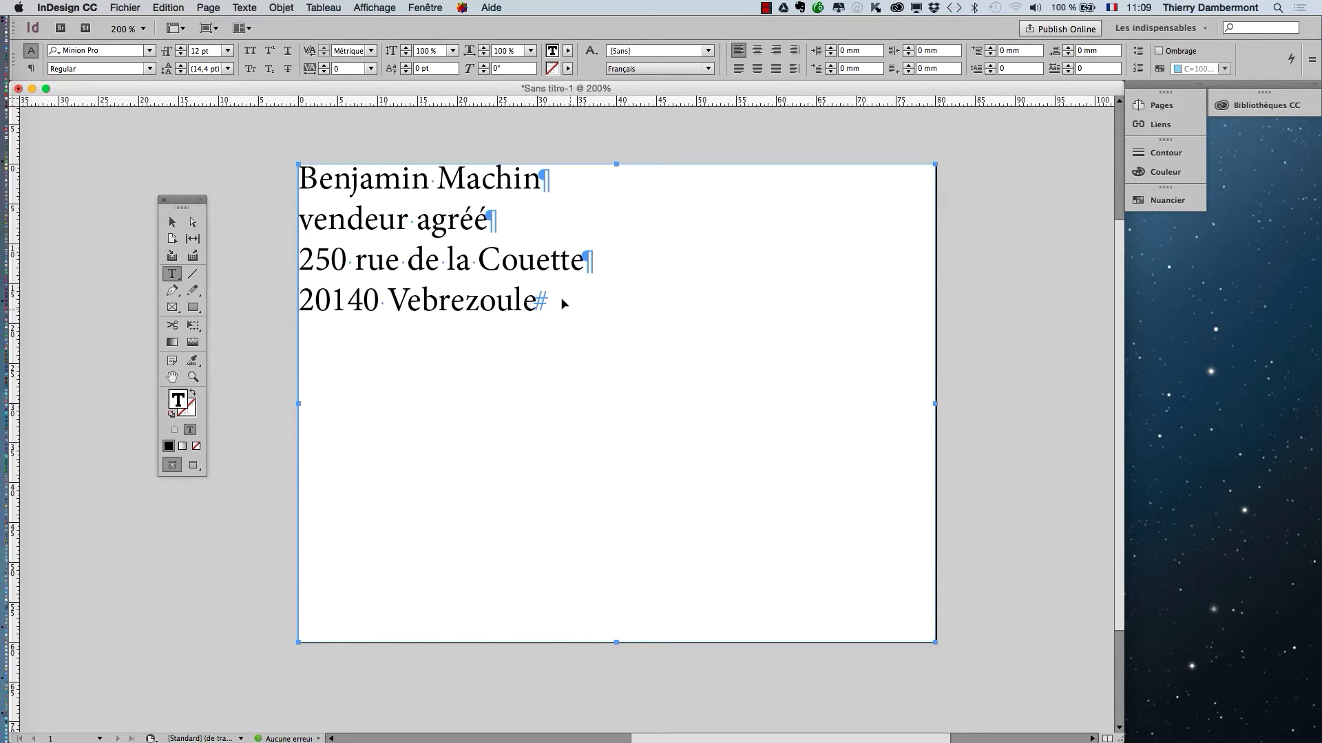
Step: Save the document as carte-de-visite-01.indd in a new folder named "caret de visite toute simple" on the Bureau
{"action": "left_click", "coordinate": [127, 8]}
{"action": "left_click", "coordinate": [194, 117]}
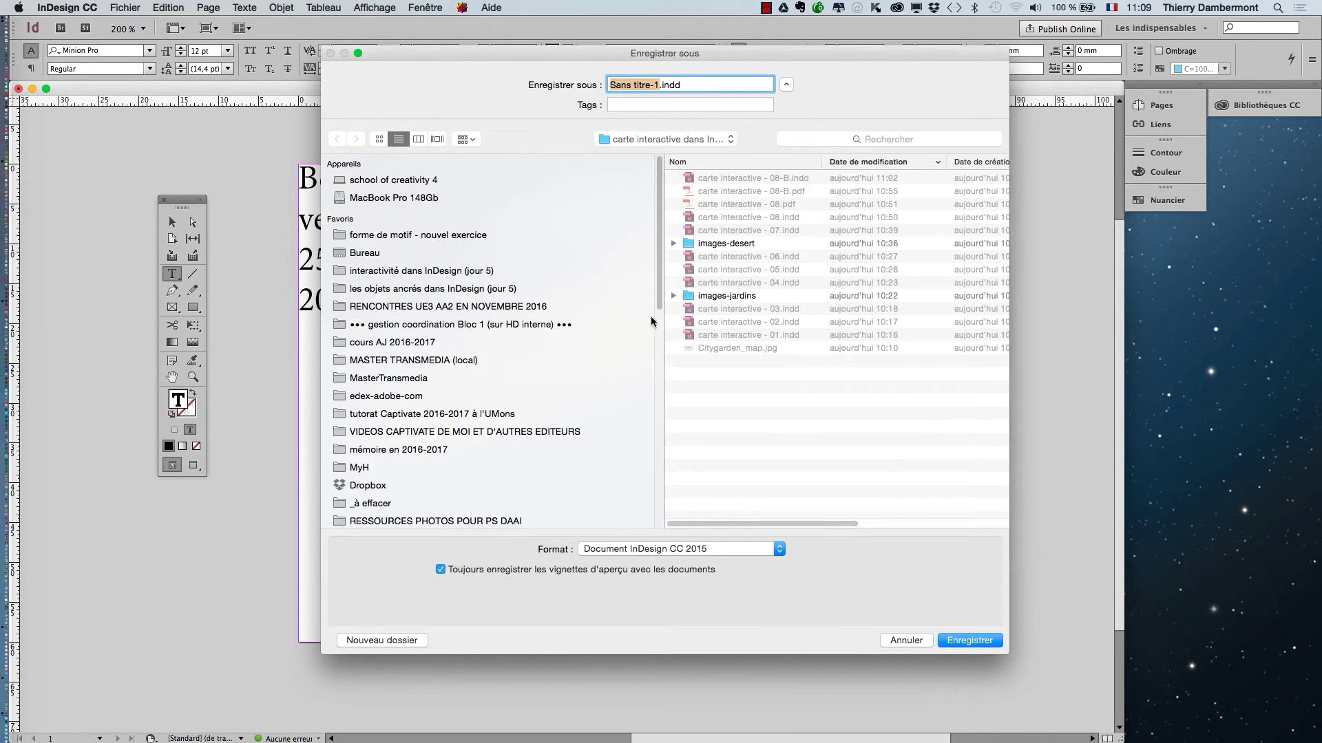
{"action": "left_click", "coordinate": [382, 253]}
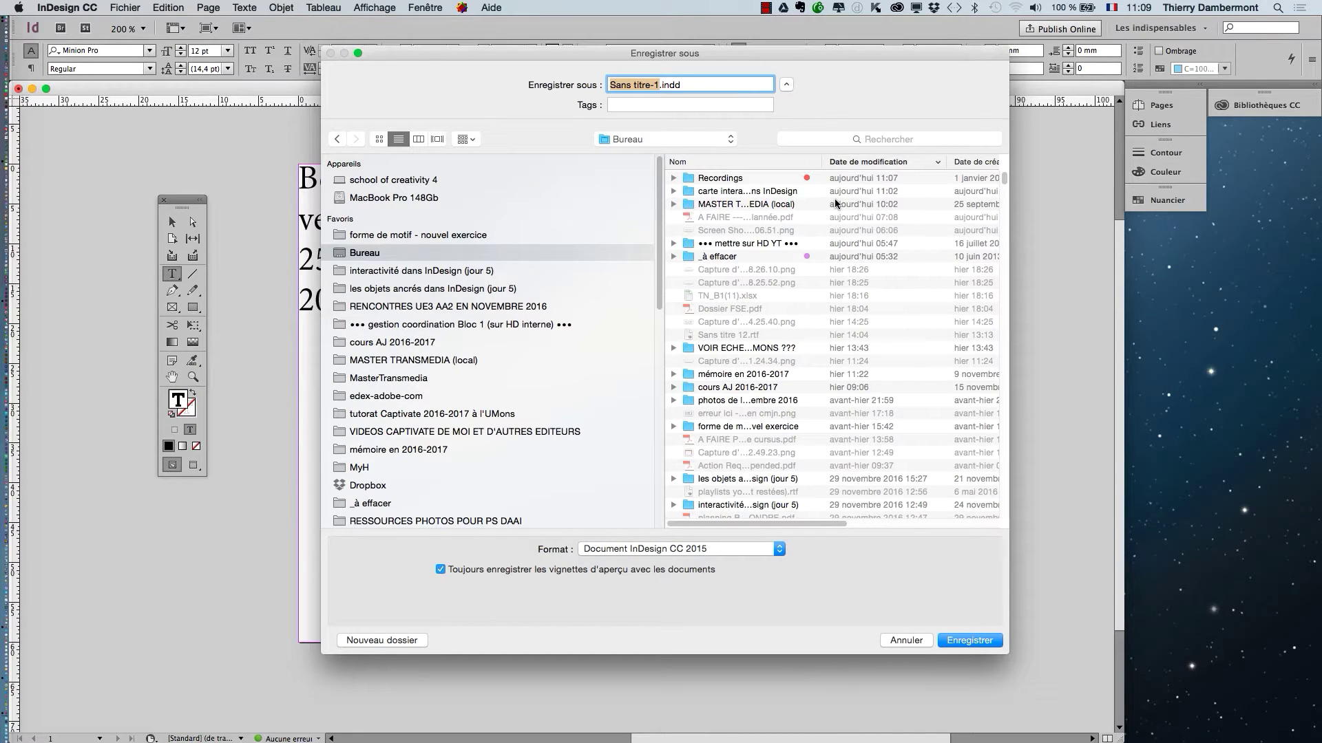
{"action": "left_click", "coordinate": [384, 640]}
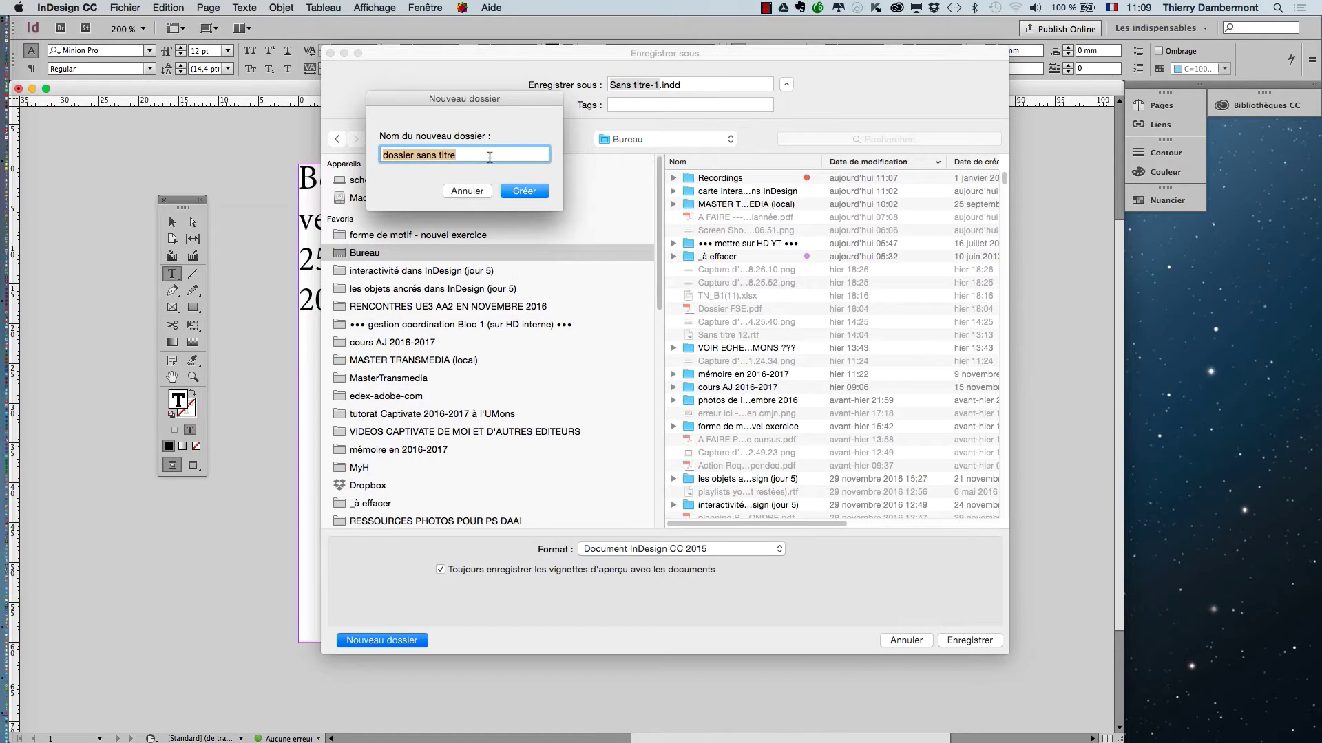
{"action": "type", "text": "caret de visite toute simple"}
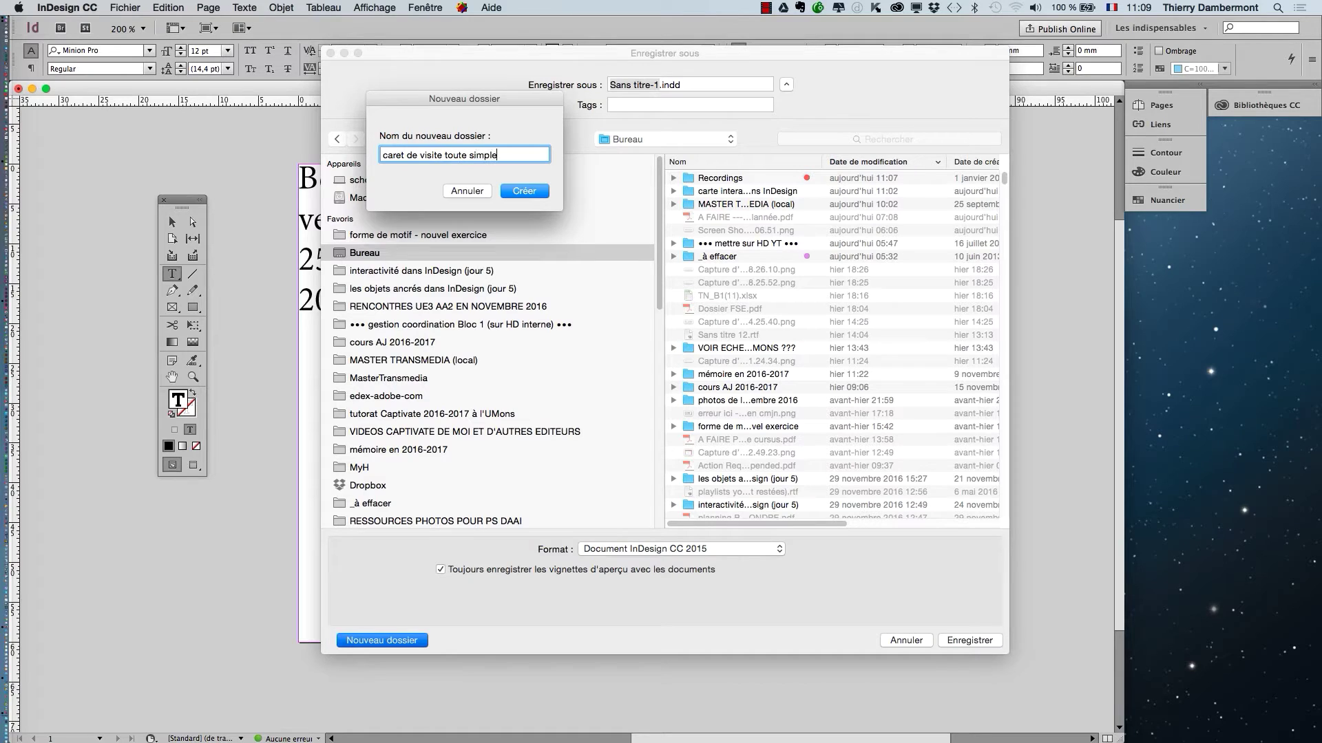
{"action": "left_click", "coordinate": [527, 192]}
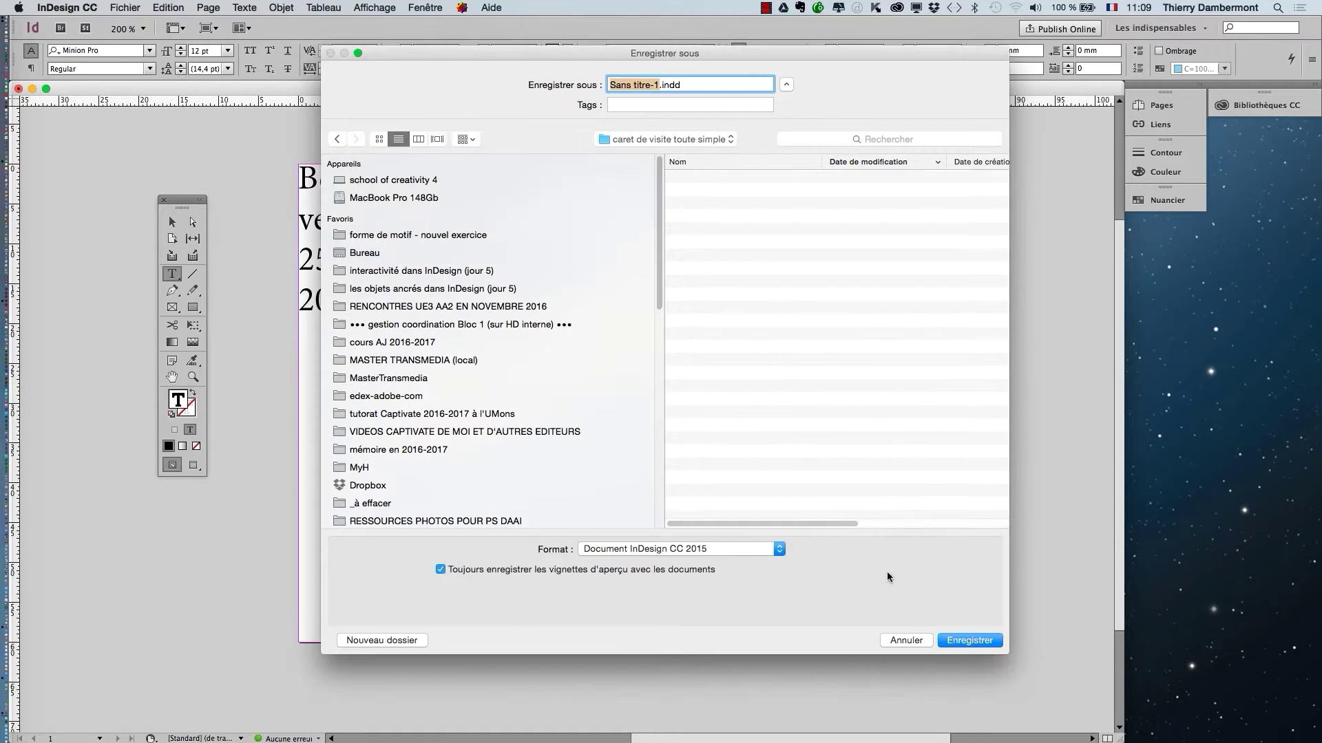
{"action": "type", "text": "carte-de-visite-01"}
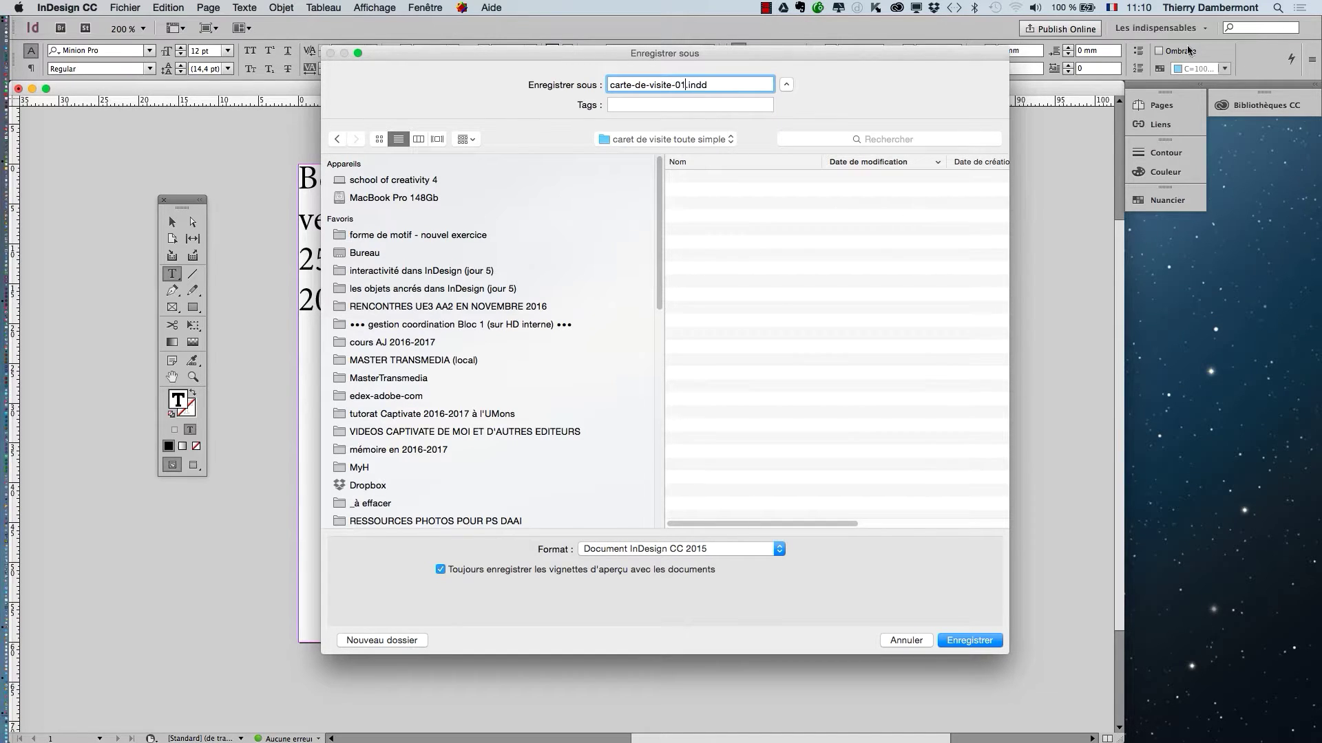
{"action": "left_click", "coordinate": [984, 647]}
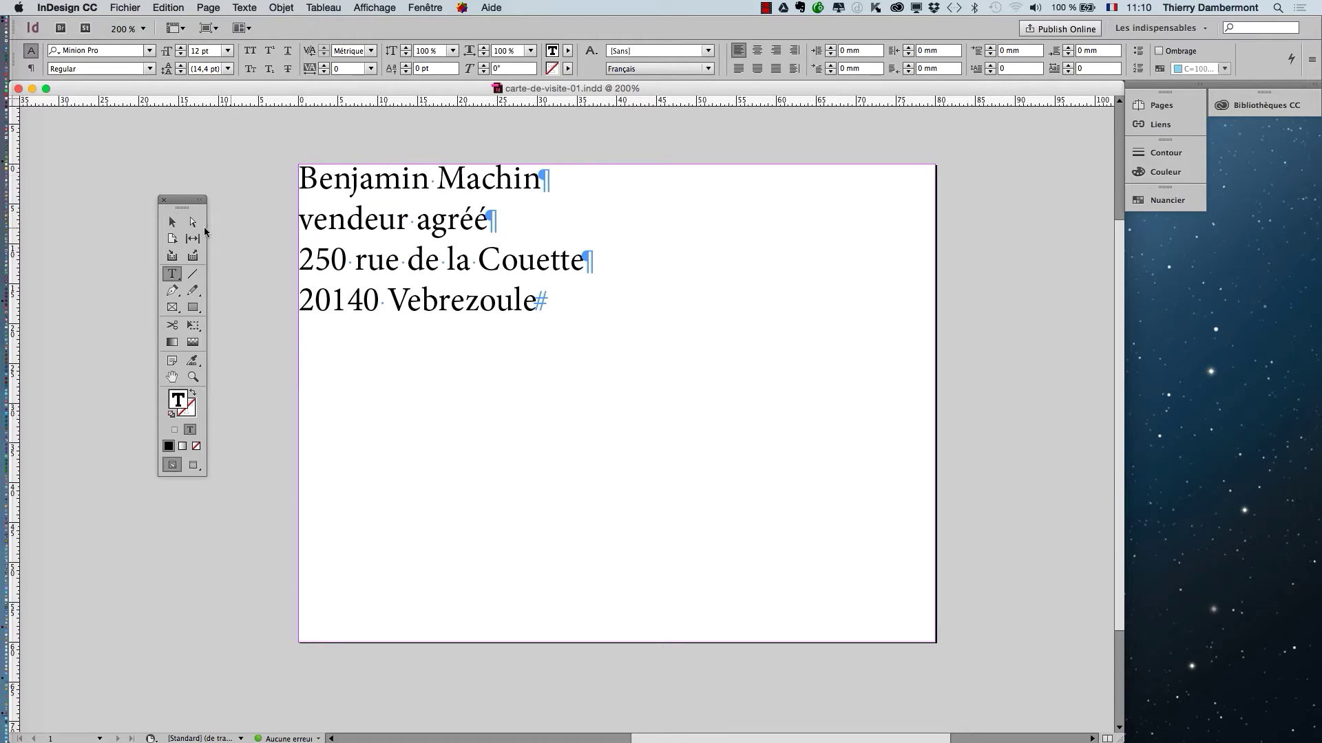
Step: Open the text frame options for the page-sized frame with the preview enabled, keeping the text in view
{"action": "left_click", "coordinate": [172, 221]}
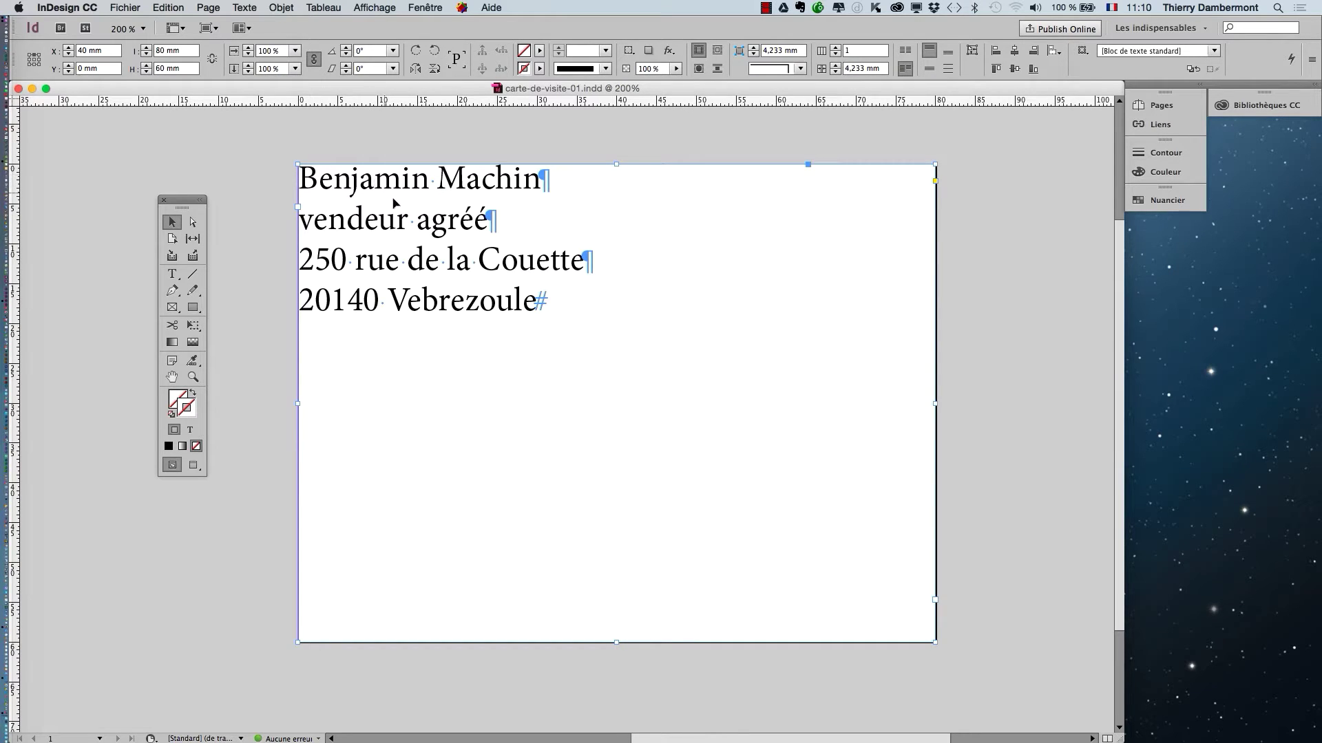
{"action": "key", "text": "super+b"}
{"action": "left_click_drag", "start_coordinate": [573, 215], "coordinate": [926, 178]}
{"action": "left_click", "coordinate": [869, 480]}
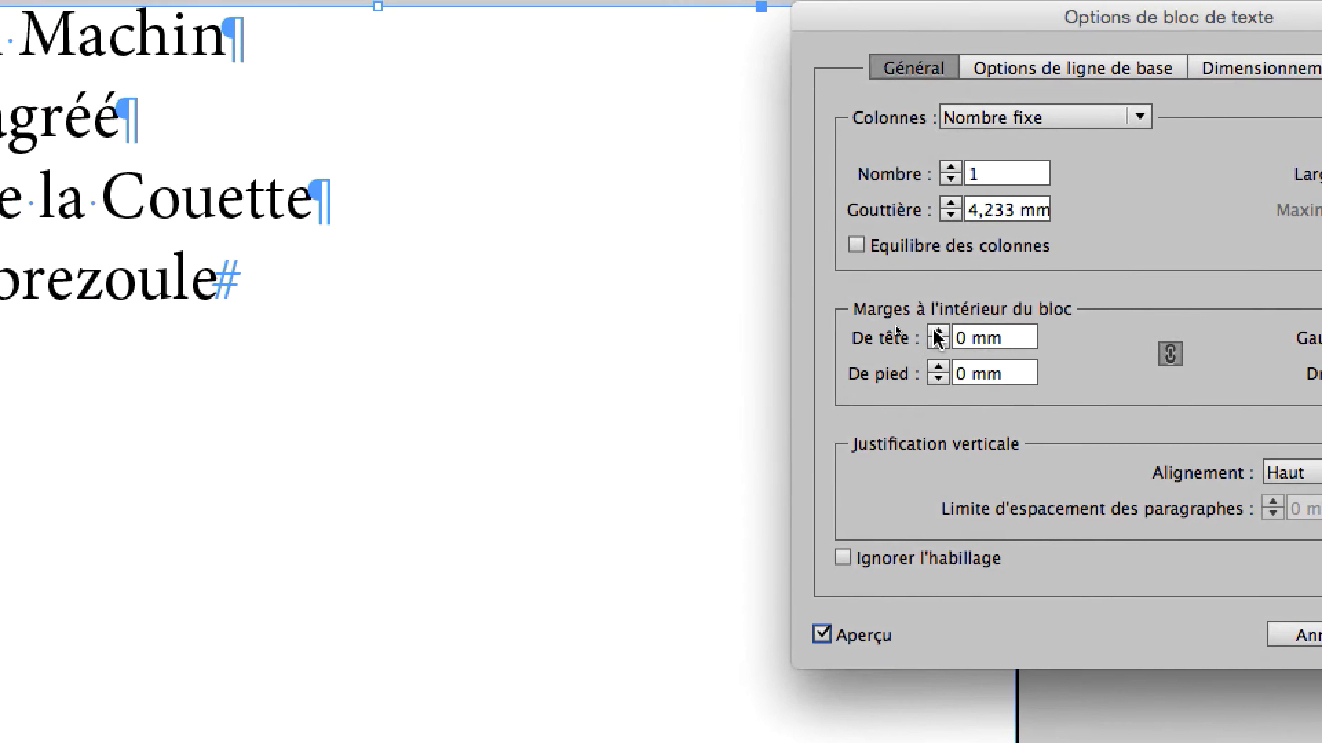
Step: Set all four linked inner margins of the text frame to 6 mm, comparing with the preview off, and apply the options
{"action": "left_click", "coordinate": [936, 333]}
{"action": "left_click", "coordinate": [936, 332]}
{"action": "left_click", "coordinate": [937, 332]}
{"action": "left_click", "coordinate": [936, 333]}
{"action": "left_click", "coordinate": [936, 333]}
{"action": "left_click", "coordinate": [936, 333]}
{"action": "left_click", "coordinate": [936, 332]}
{"action": "left_click", "coordinate": [936, 333]}
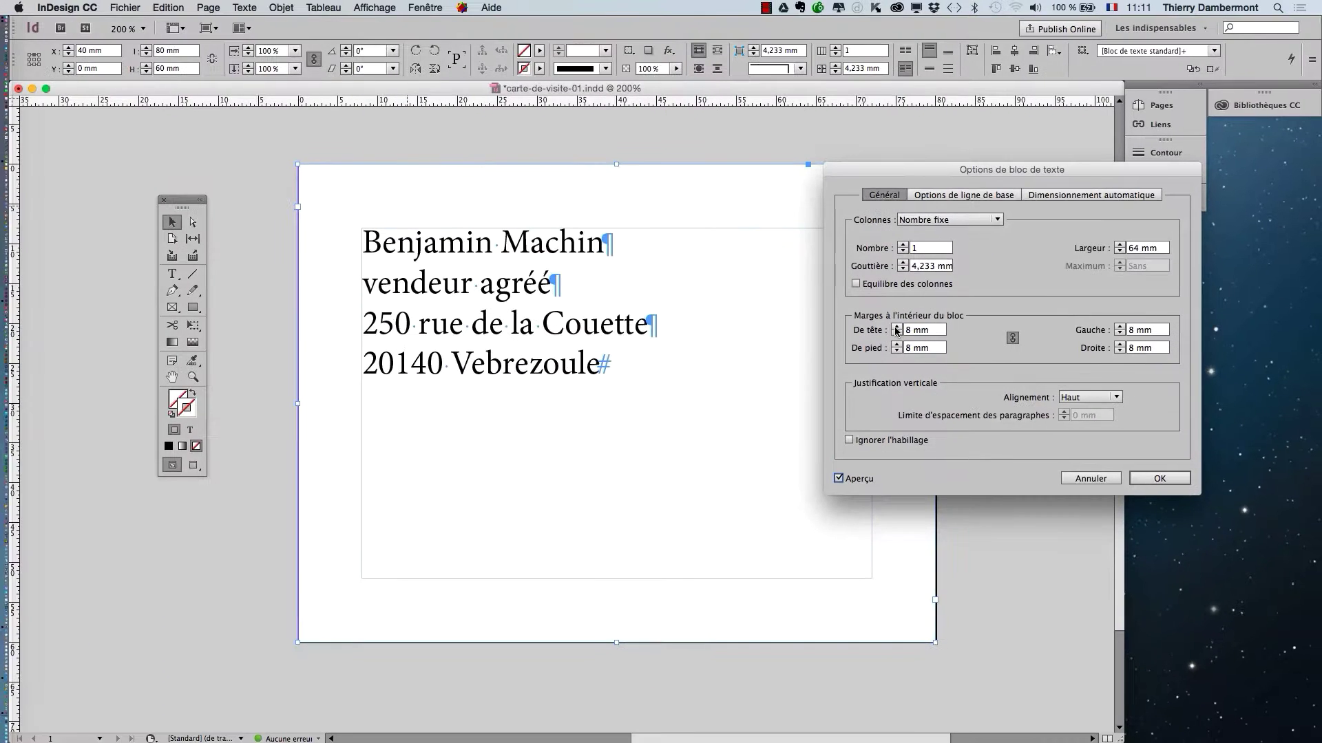
{"action": "left_click", "coordinate": [897, 339]}
{"action": "left_click", "coordinate": [897, 338]}
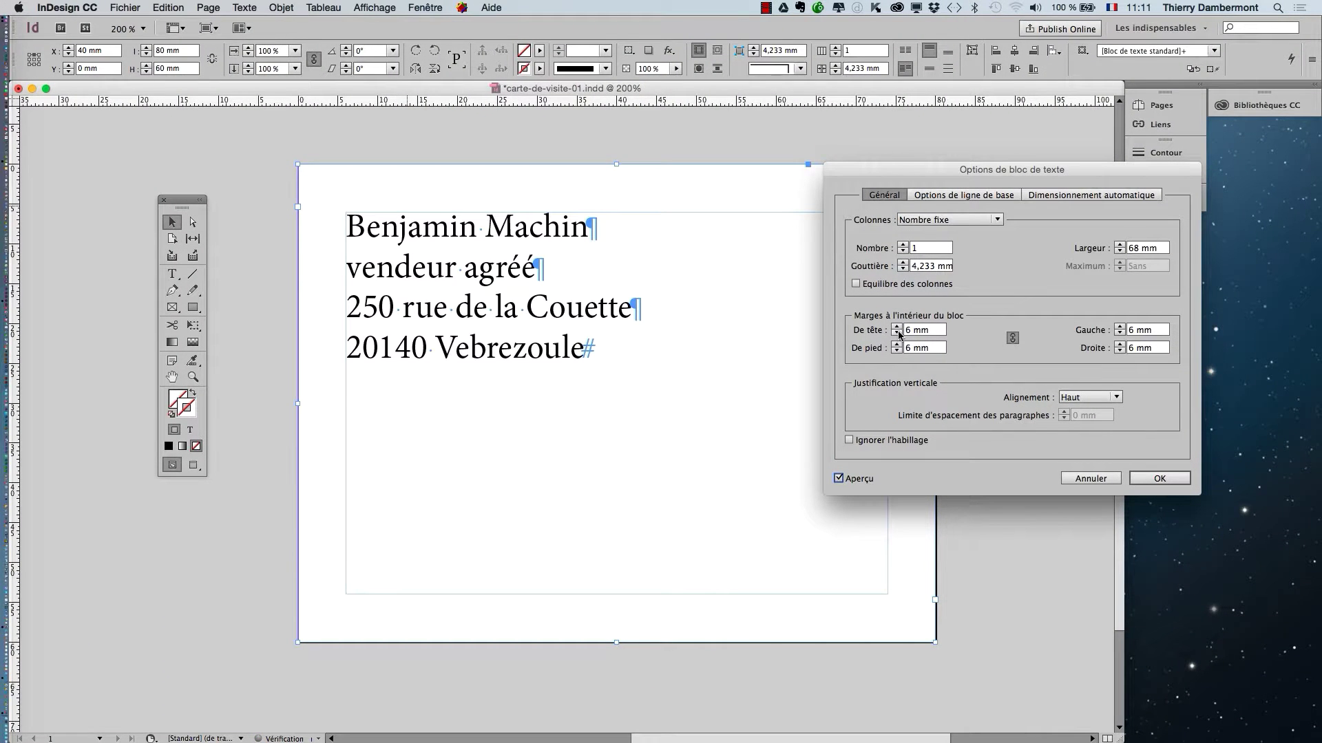
{"action": "key", "text": "space"}
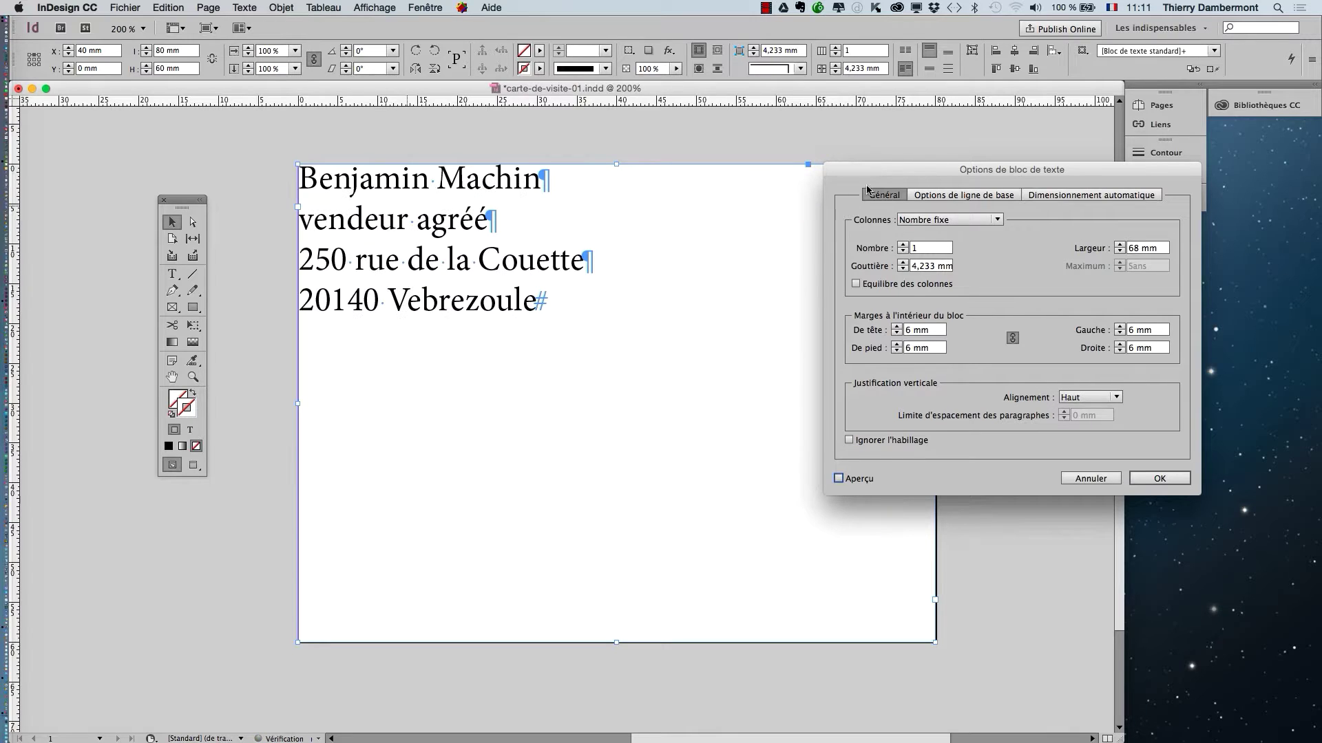
{"action": "left_click", "coordinate": [1159, 482]}
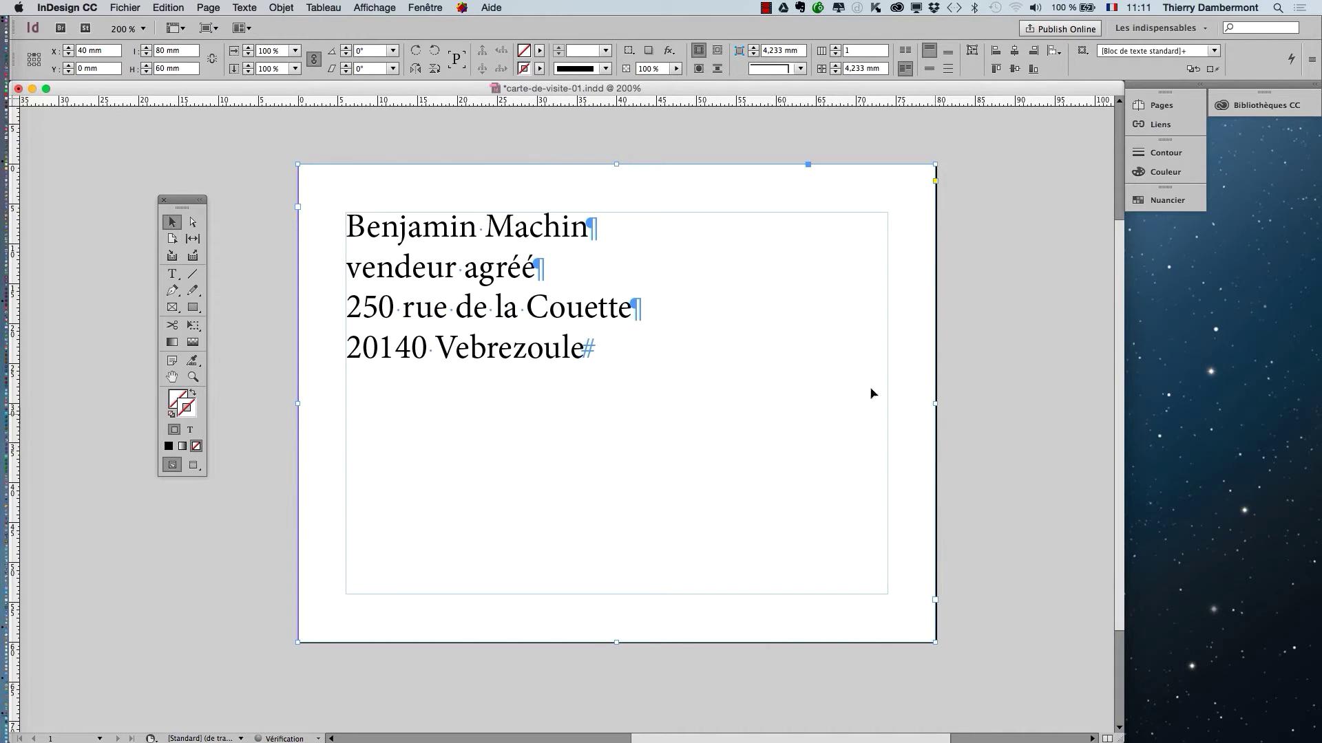
Step: Move the tool palette clear of the page and set the text frame's vertical justification alignment to Justifier
{"action": "left_click_drag", "start_coordinate": [634, 316], "coordinate": [528, 293]}
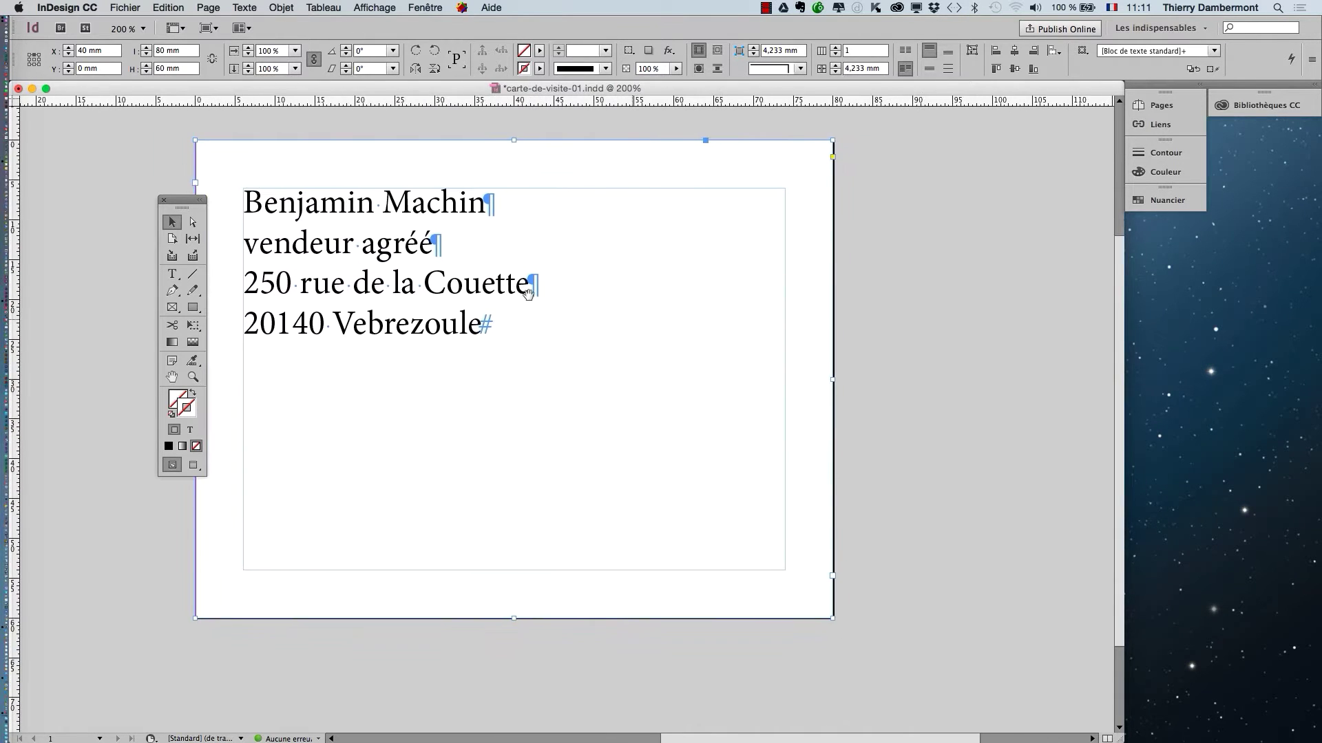
{"action": "left_click_drag", "start_coordinate": [188, 207], "coordinate": [105, 146]}
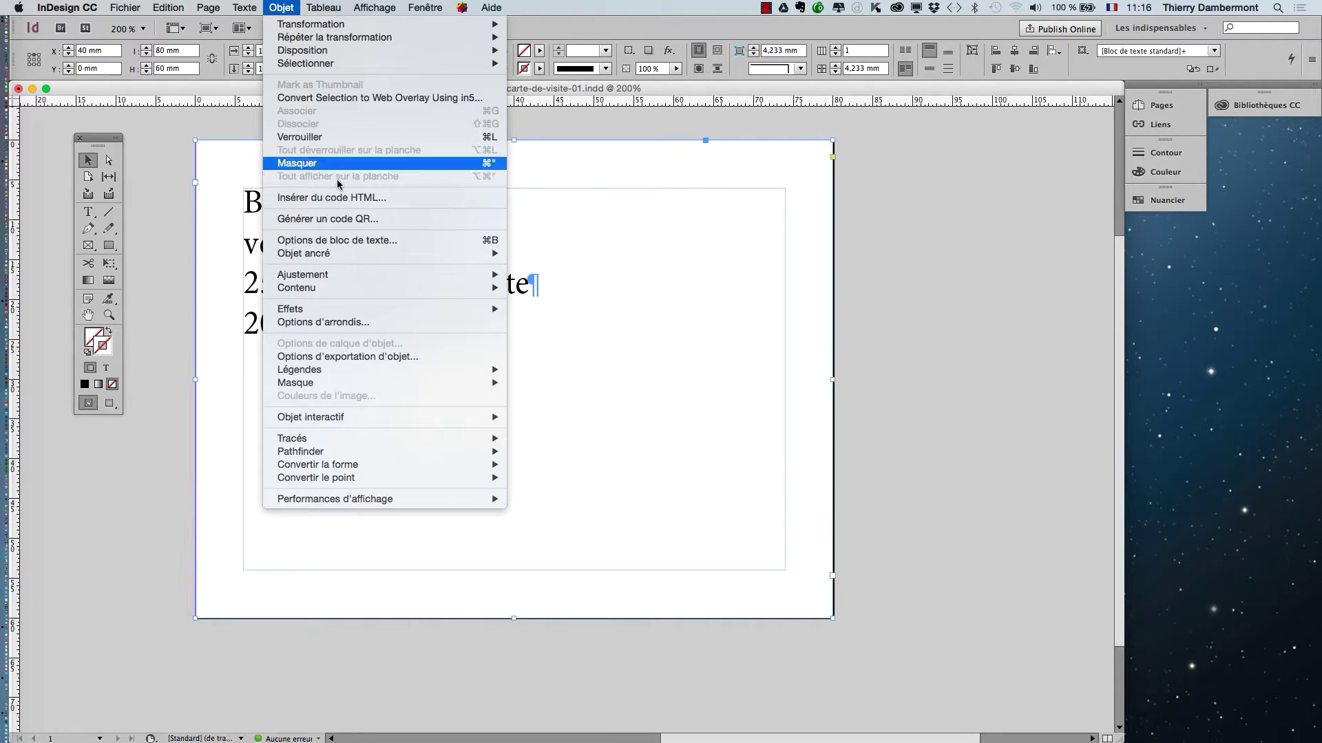
{"action": "left_click", "coordinate": [337, 241]}
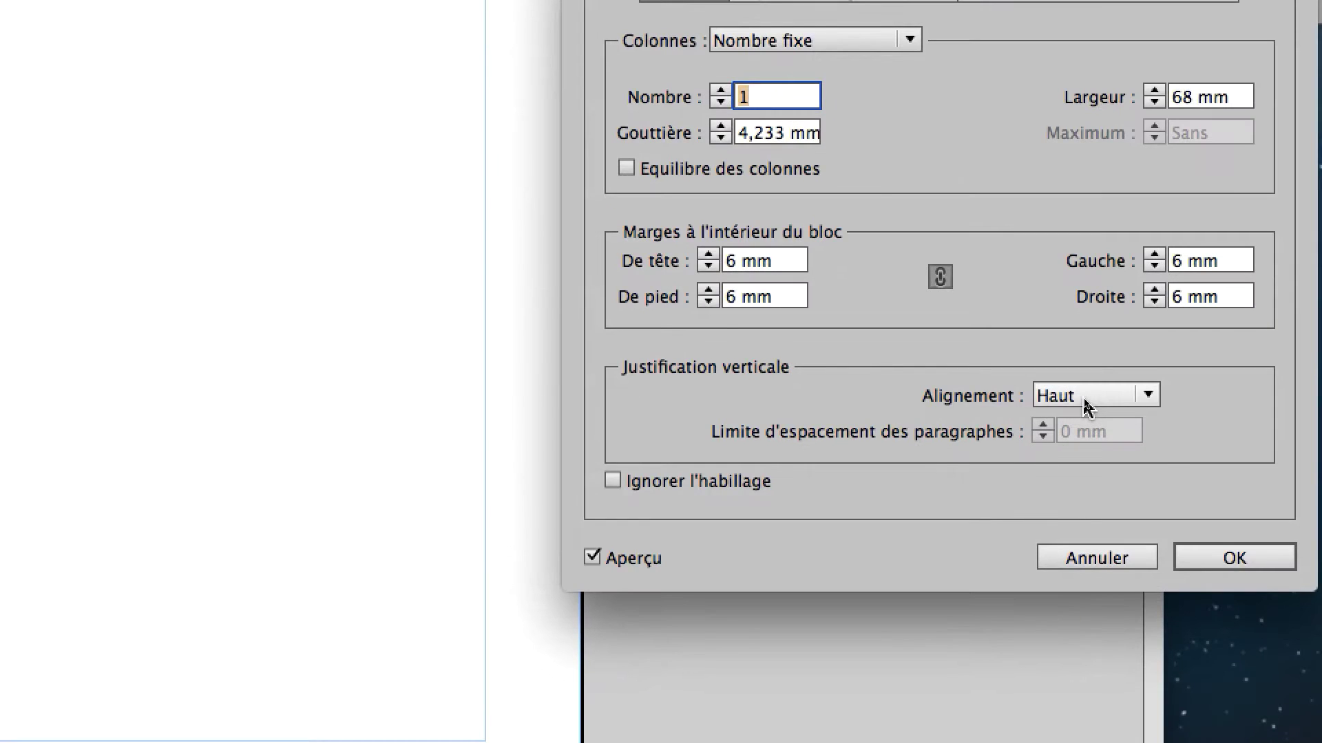
{"action": "left_click", "coordinate": [1086, 406]}
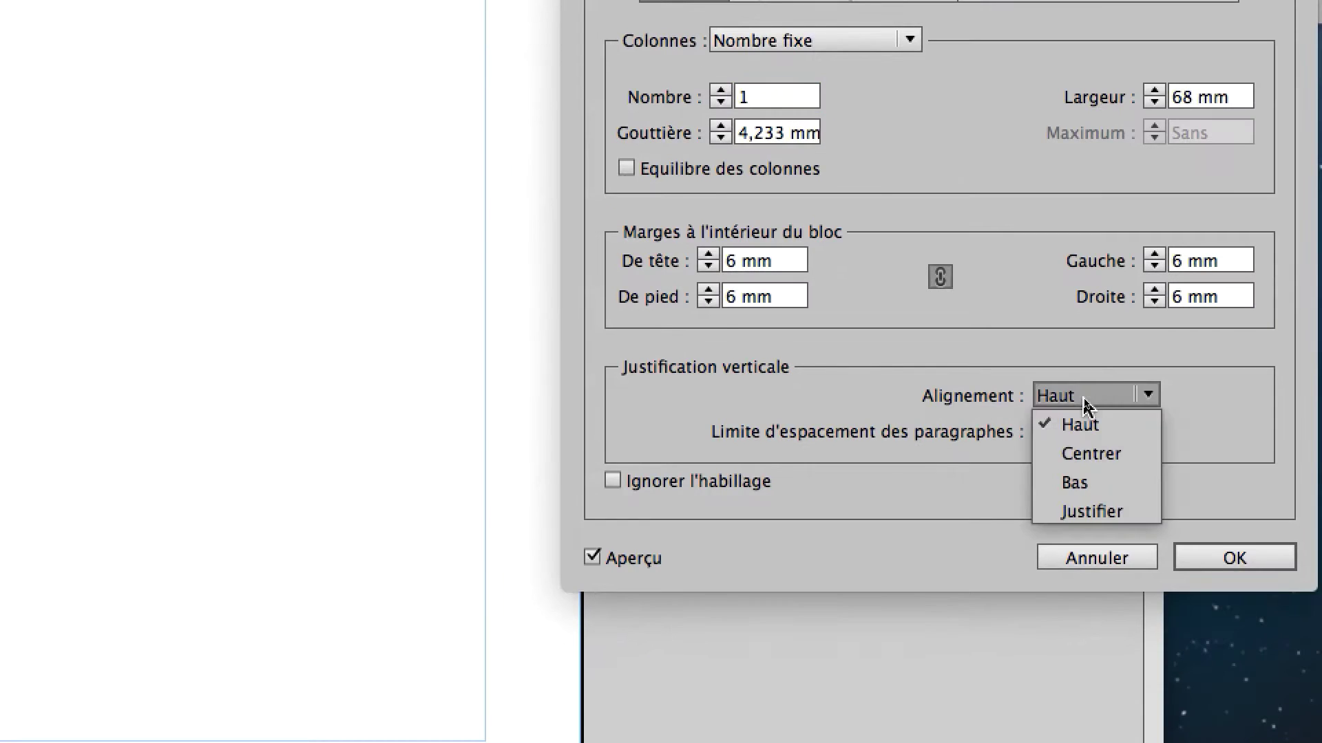
{"action": "left_click", "coordinate": [1115, 529]}
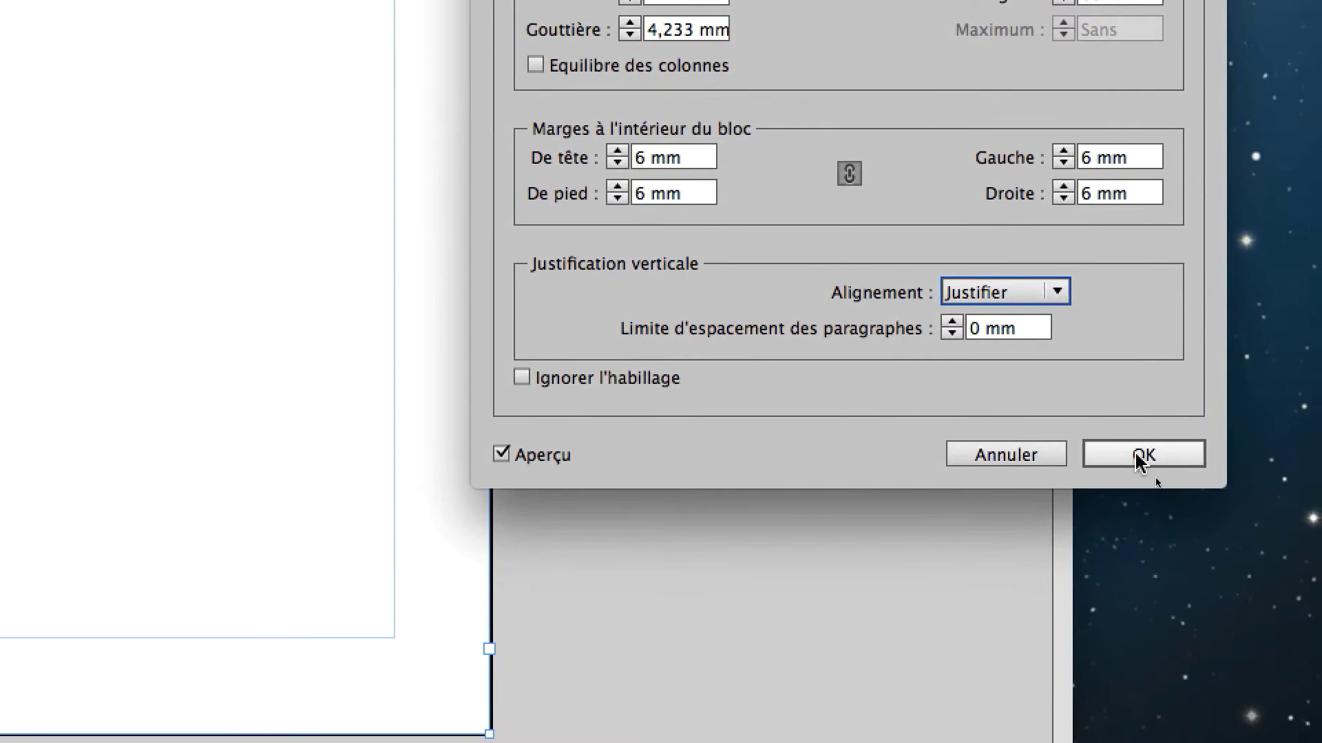
{"action": "left_click", "coordinate": [1137, 460]}
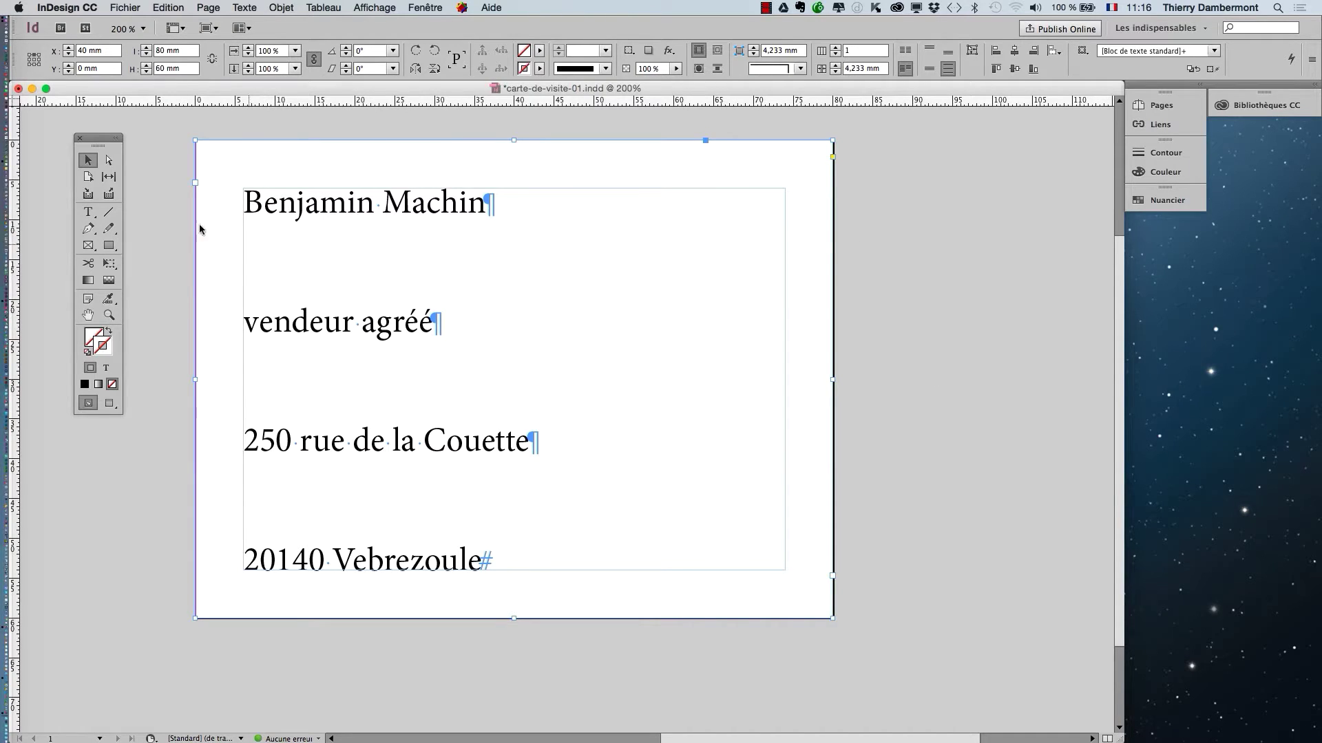
Step: Centre the "vendeur agréé" paragraph horizontally and shift the Paragraphe panel away from the text
{"action": "left_click", "coordinate": [88, 212]}
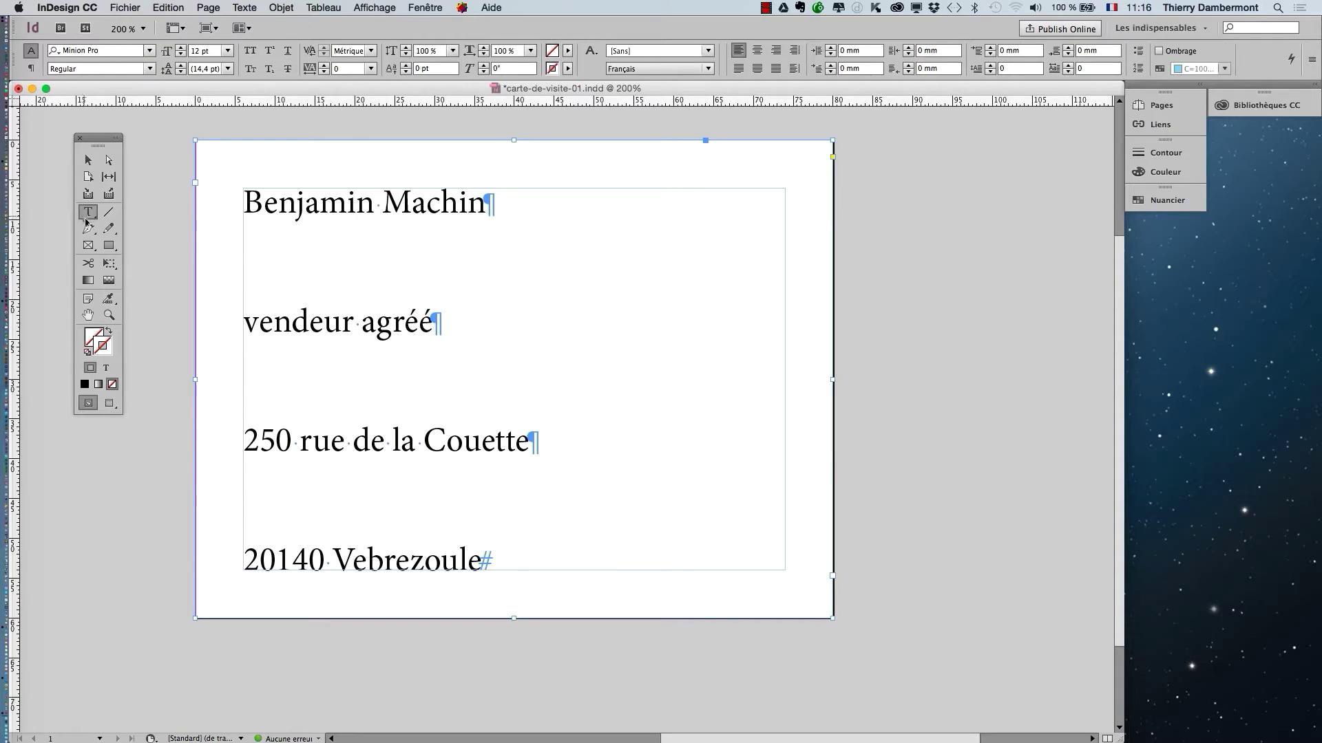
{"action": "left_click", "coordinate": [373, 332]}
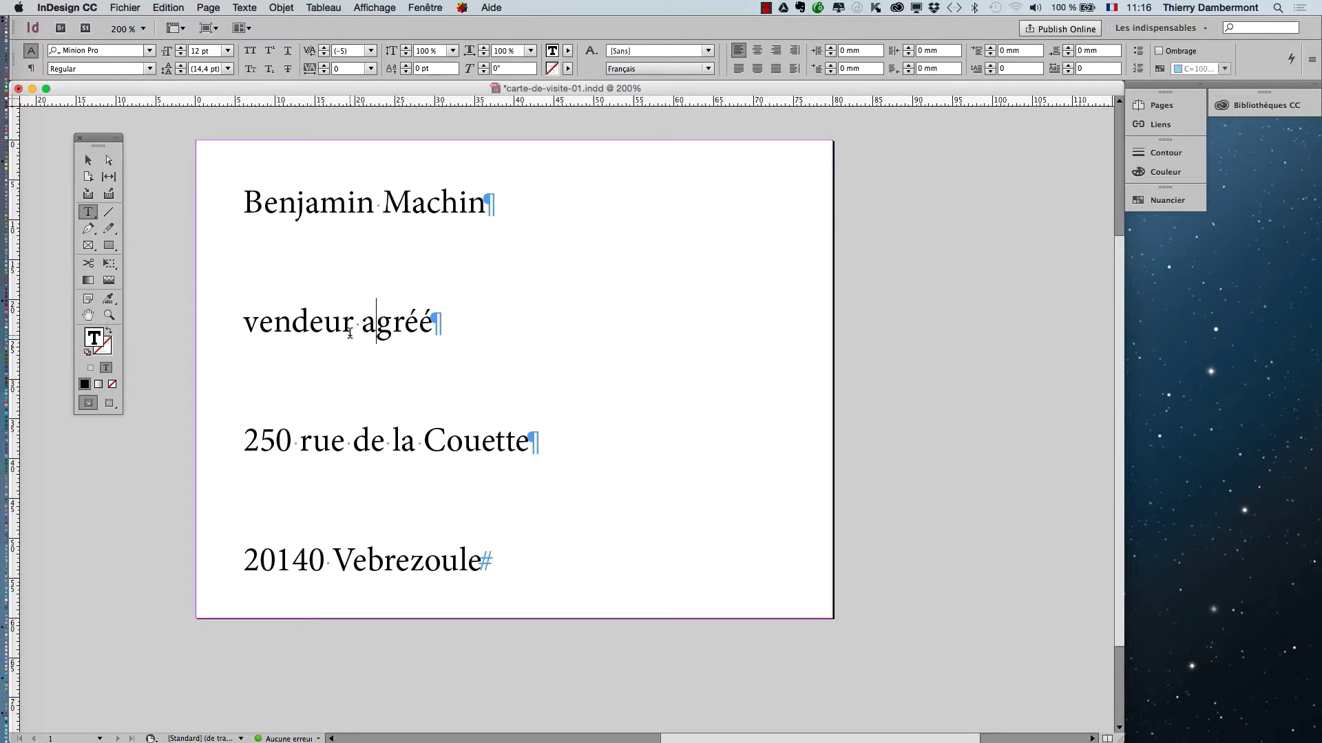
{"action": "left_click", "coordinate": [245, 7]}
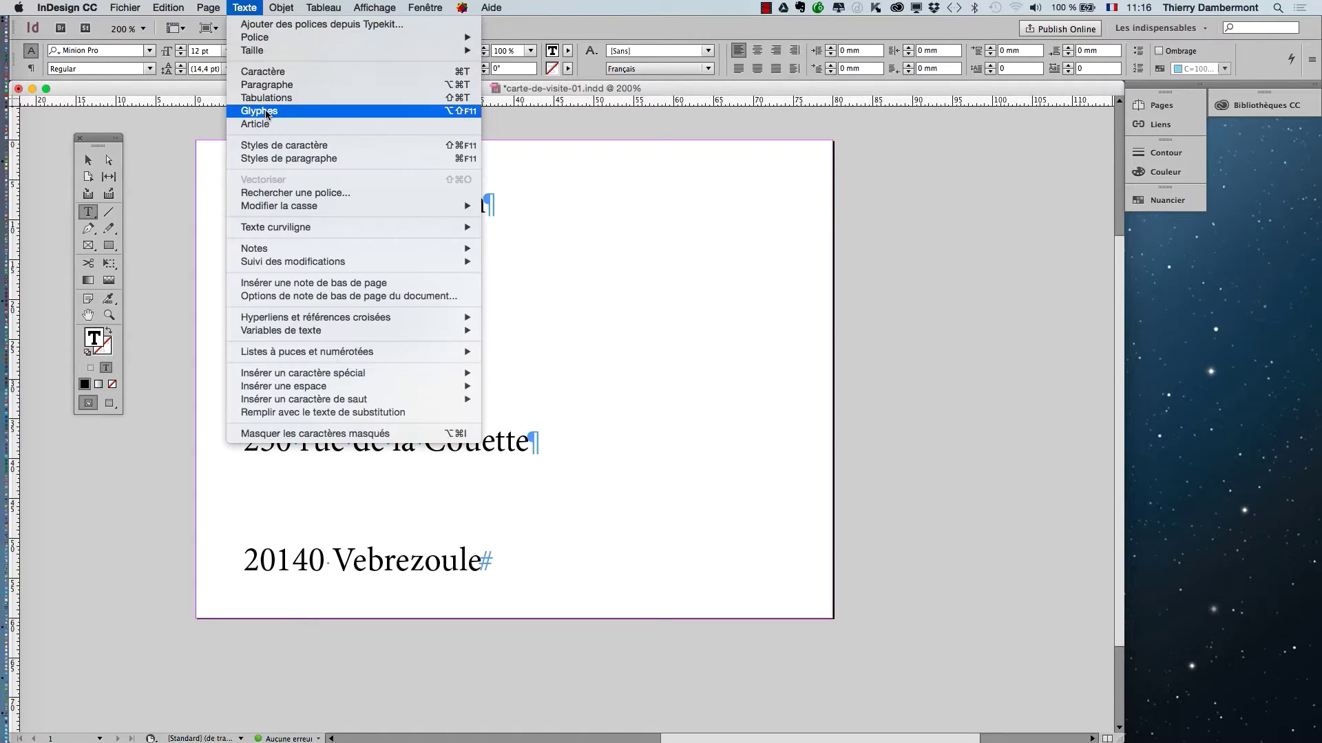
{"action": "left_click", "coordinate": [267, 84]}
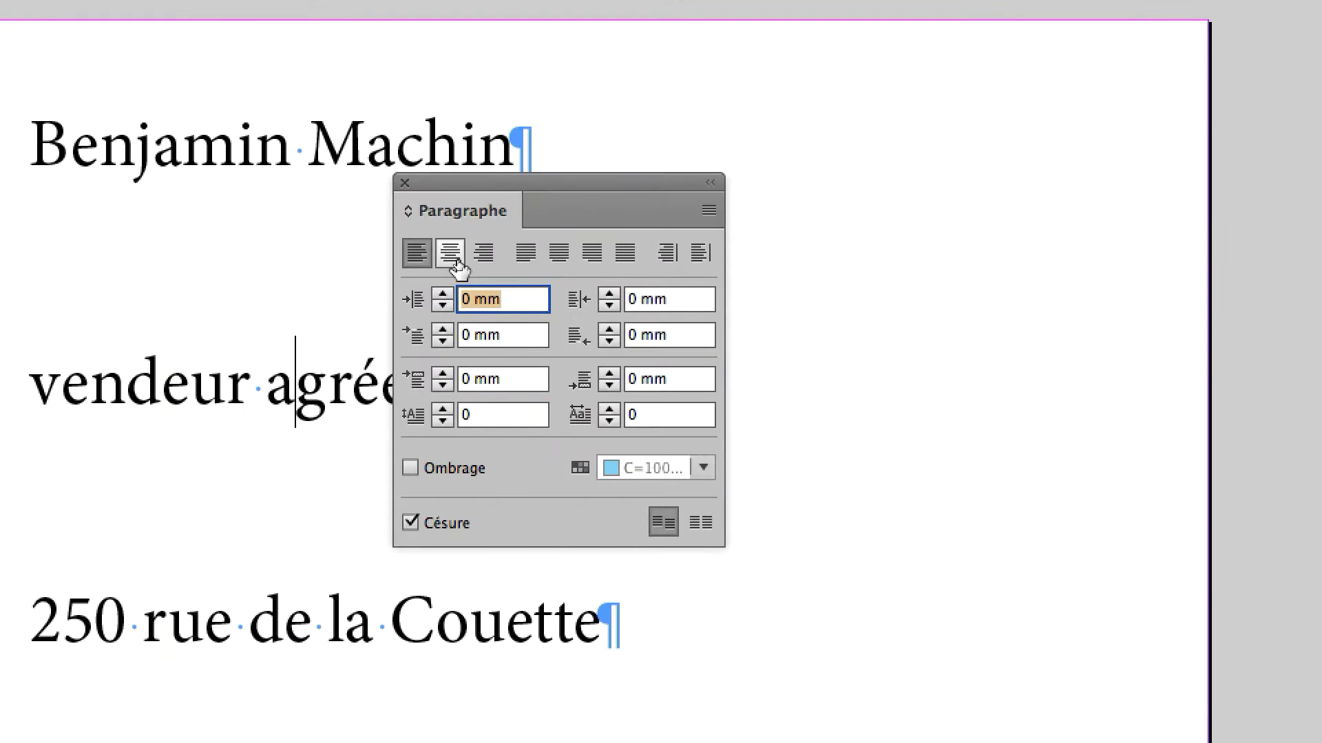
{"action": "left_click", "coordinate": [451, 253]}
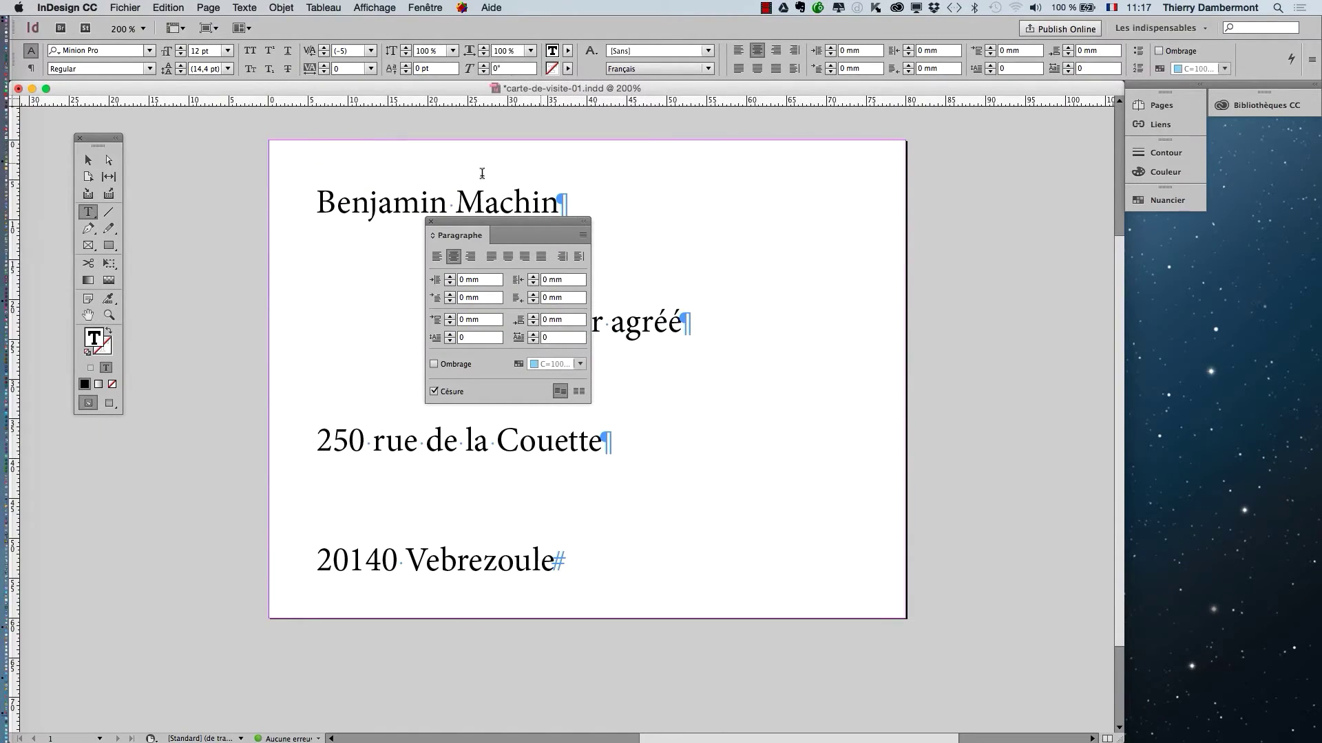
{"action": "left_click", "coordinate": [88, 159]}
{"action": "left_click_drag", "start_coordinate": [534, 235], "coordinate": [944, 373]}
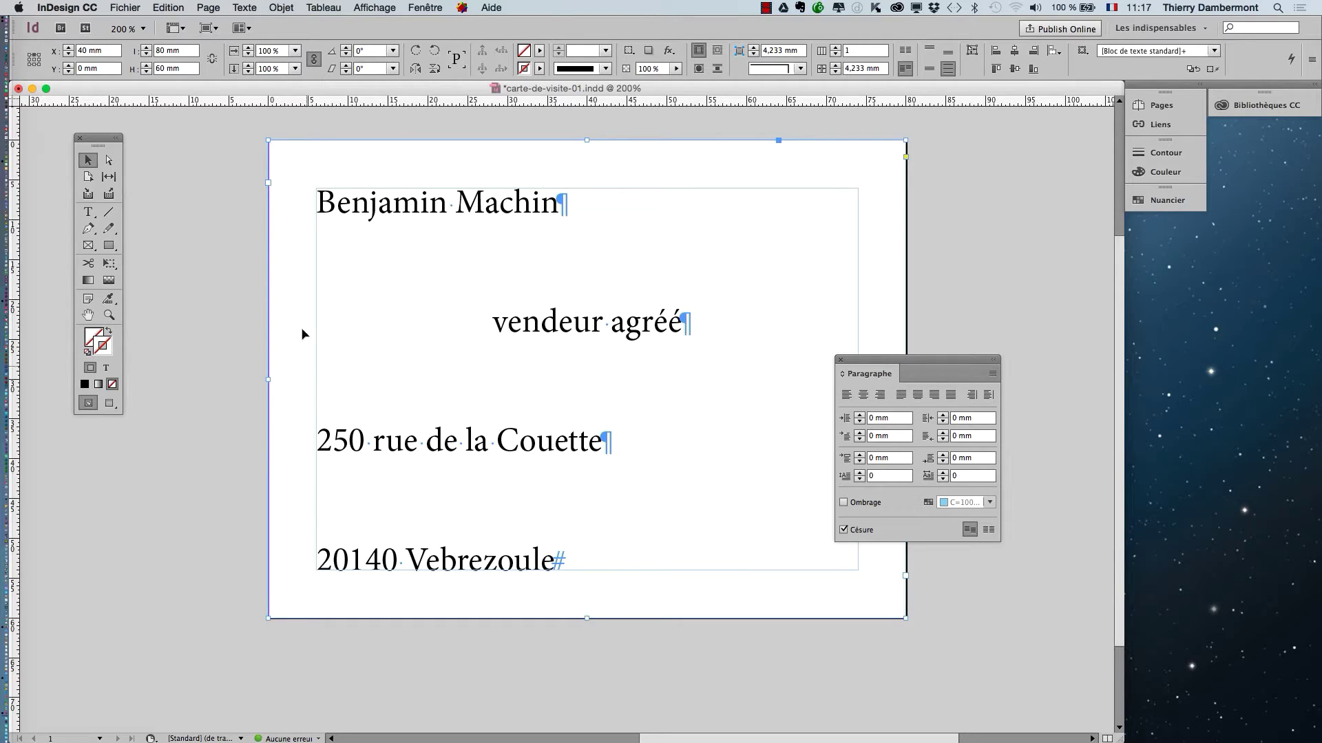
Step: Insert a right-indent tab between the postal code and the town, and place the Paragraphe panel beside the page
{"action": "left_click", "coordinate": [88, 213]}
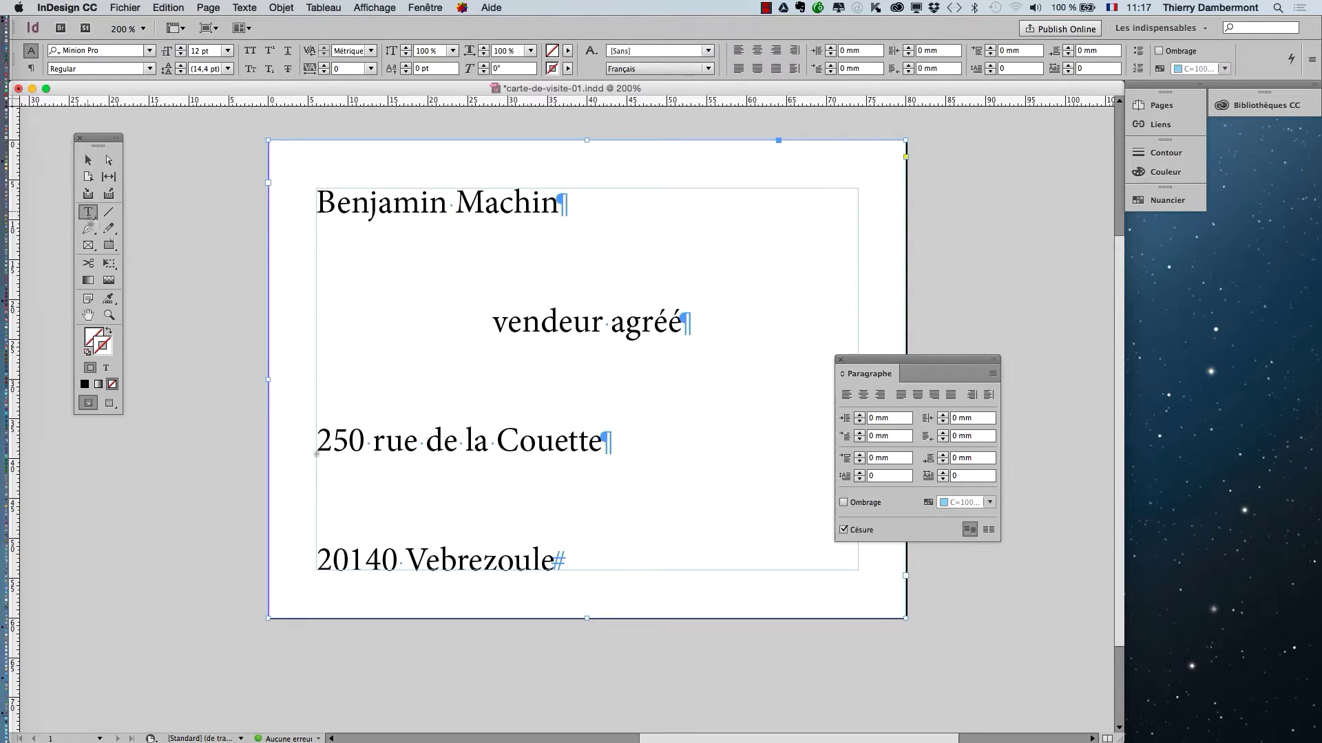
{"action": "left_click", "coordinate": [407, 559]}
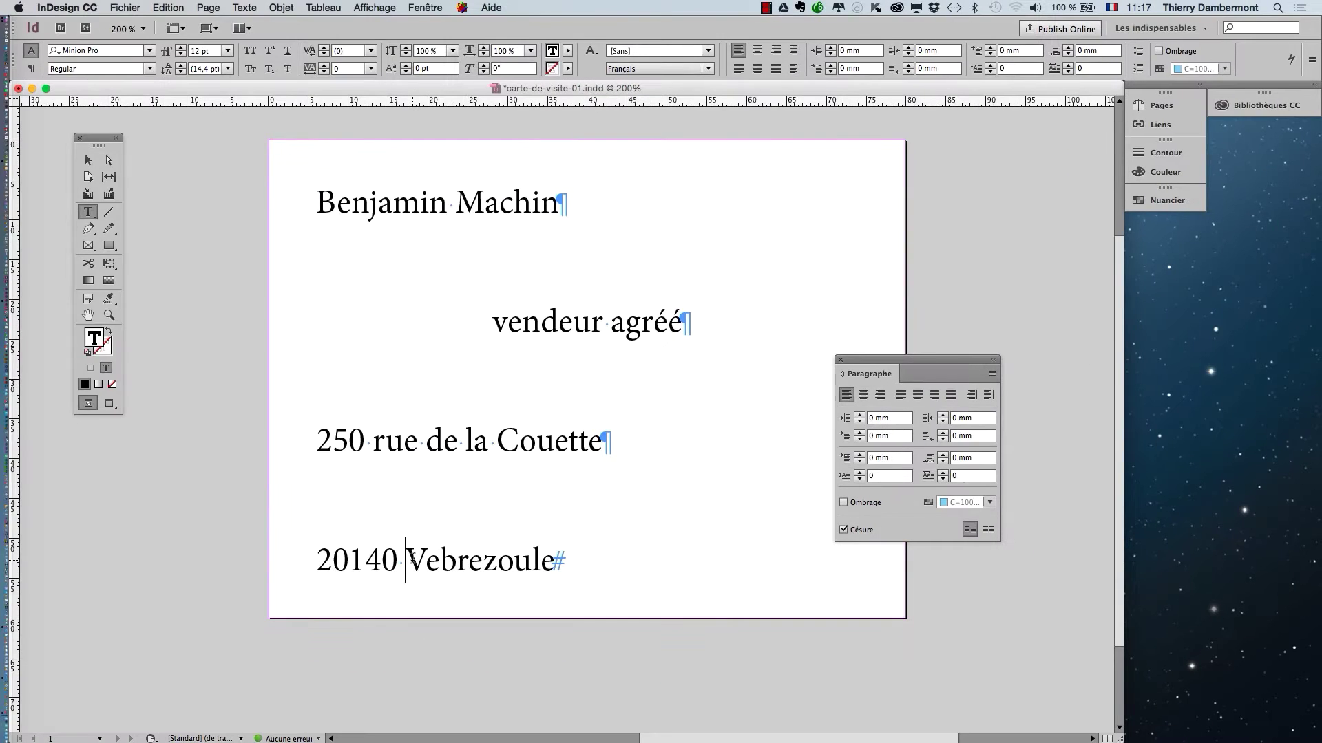
{"action": "key", "text": "shift+Tab"}
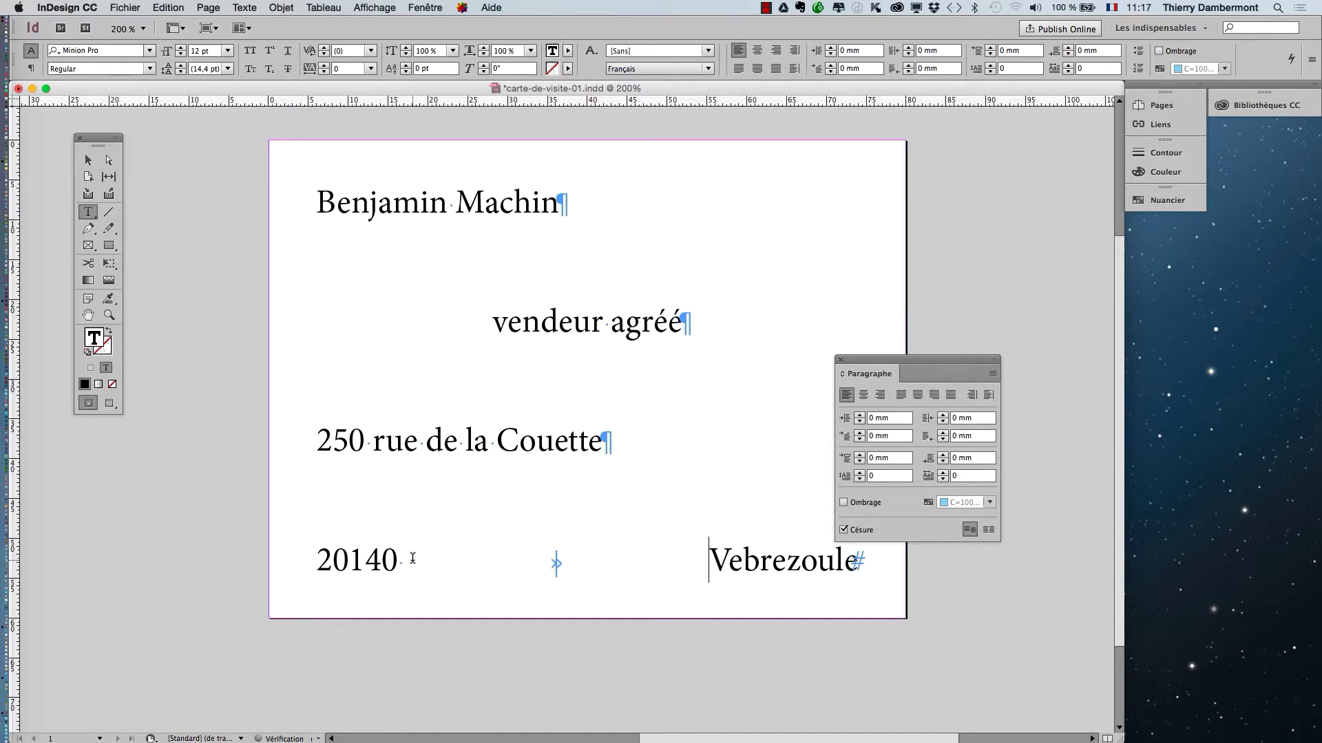
{"action": "left_click", "coordinate": [87, 159]}
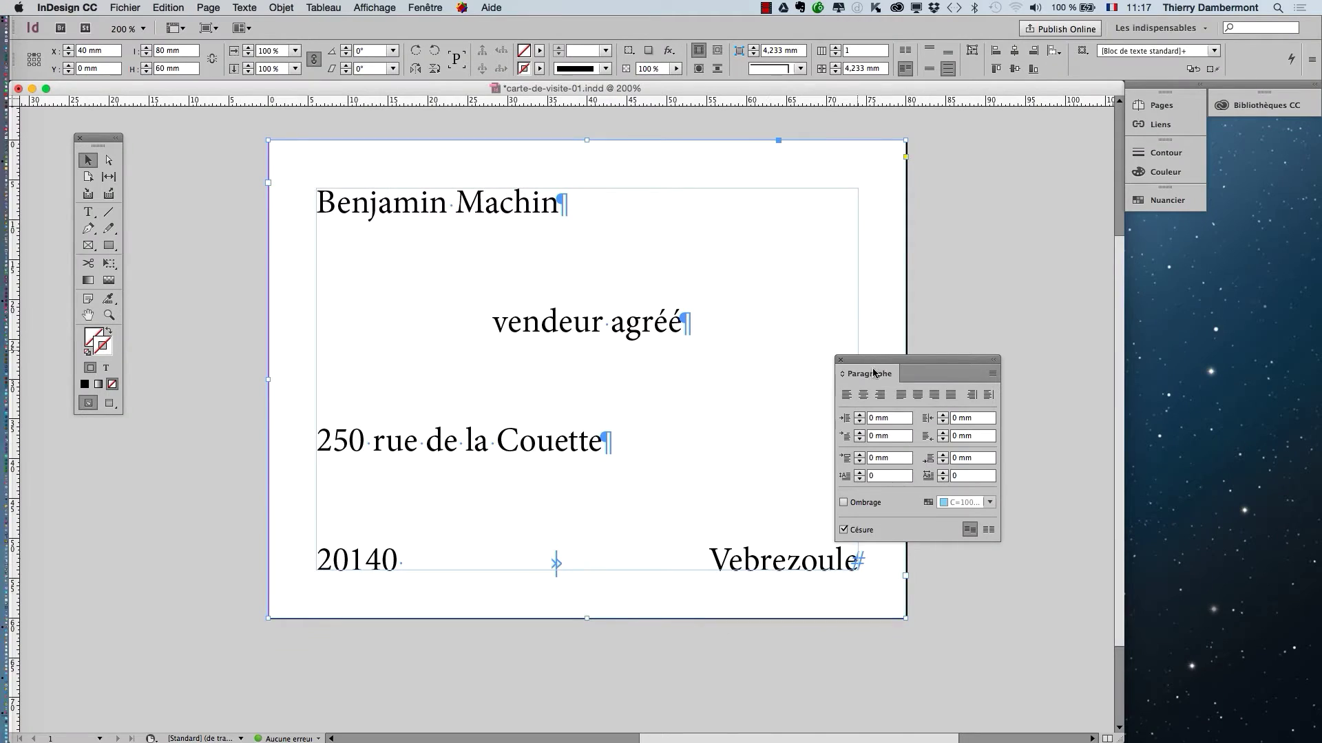
{"action": "left_click_drag", "start_coordinate": [873, 372], "coordinate": [962, 227]}
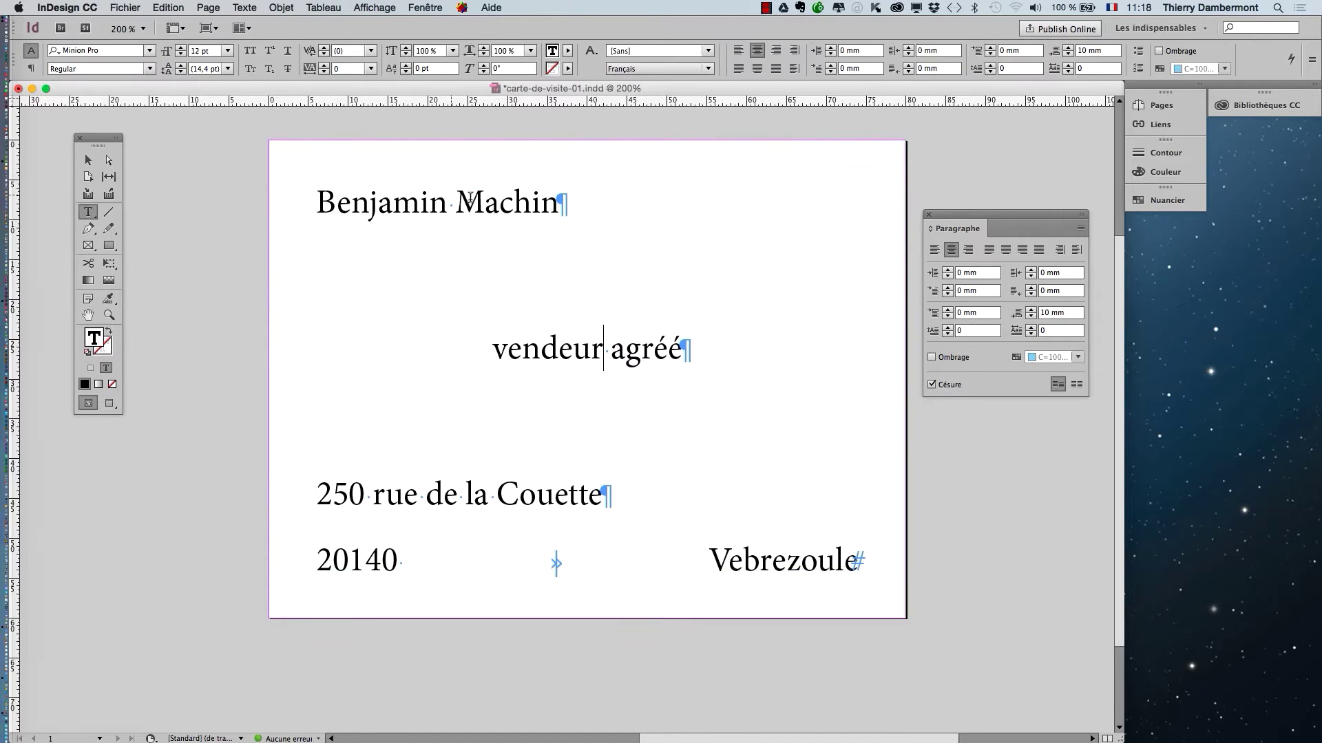
Step: Undo the trial paragraph spacing changes on the card's text
{"action": "left_click", "coordinate": [486, 201]}
{"action": "key", "text": "super+z"}
{"action": "key", "text": "super+z"}
{"action": "key", "text": "super+z"}
{"action": "key", "text": "super+z"}
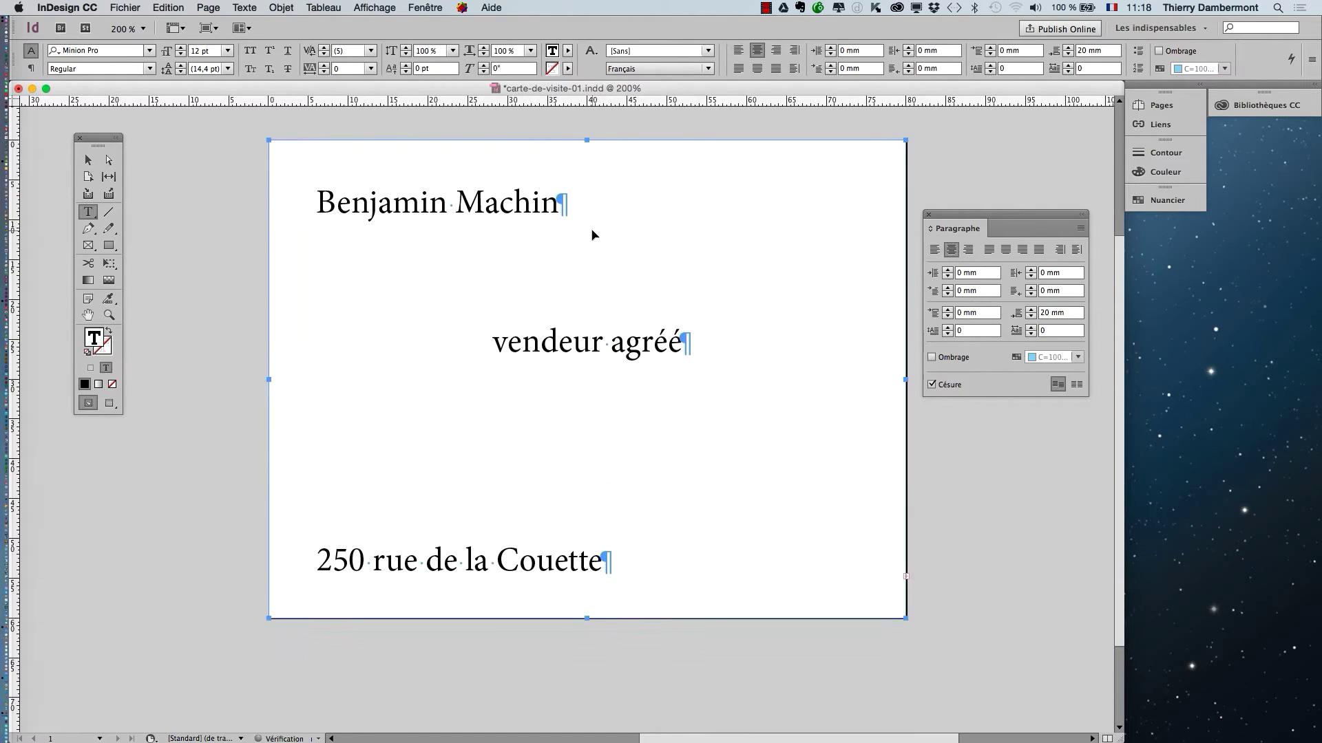
{"action": "key", "text": "super+z"}
{"action": "key", "text": "super+z"}
{"action": "key", "text": "super+z"}
{"action": "key", "text": "super+z"}
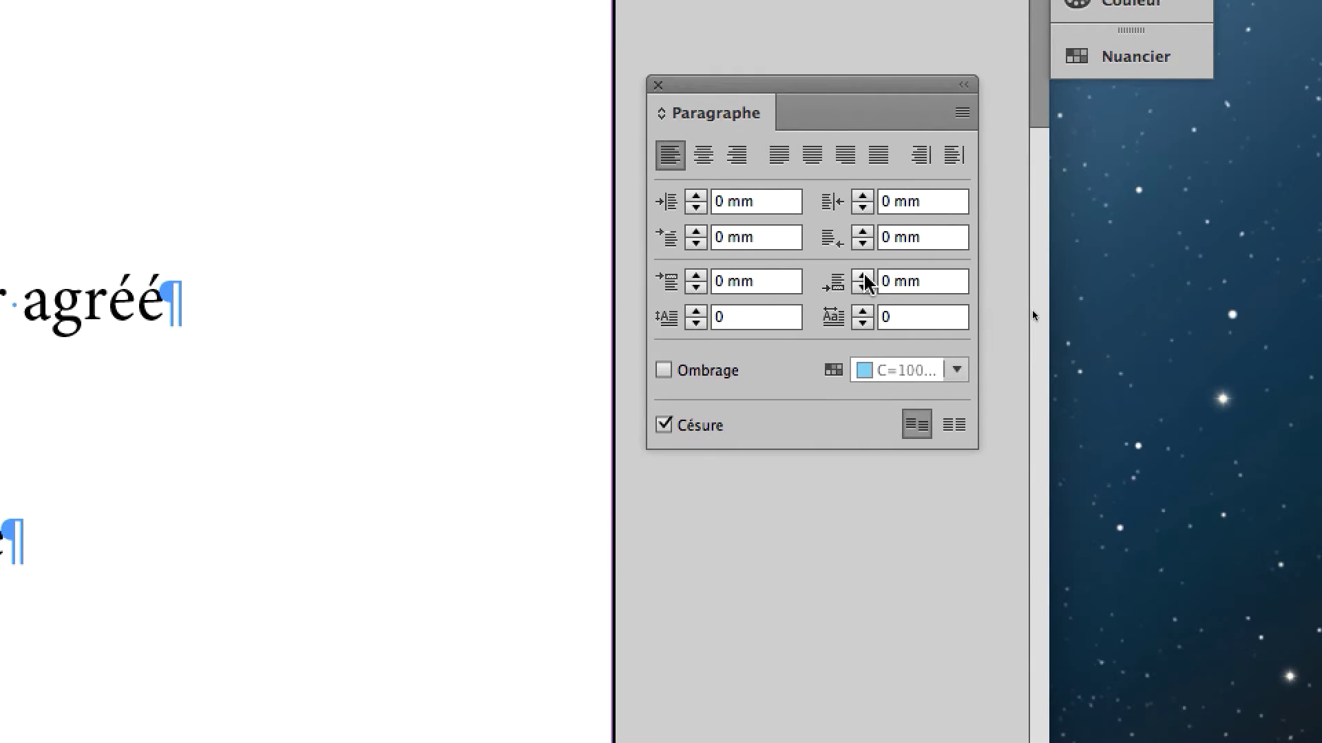
Step: Set the space after the name paragraph to 10 mm and increase the space after the "vendeur agréé" paragraph
{"action": "left_click", "coordinate": [860, 275]}
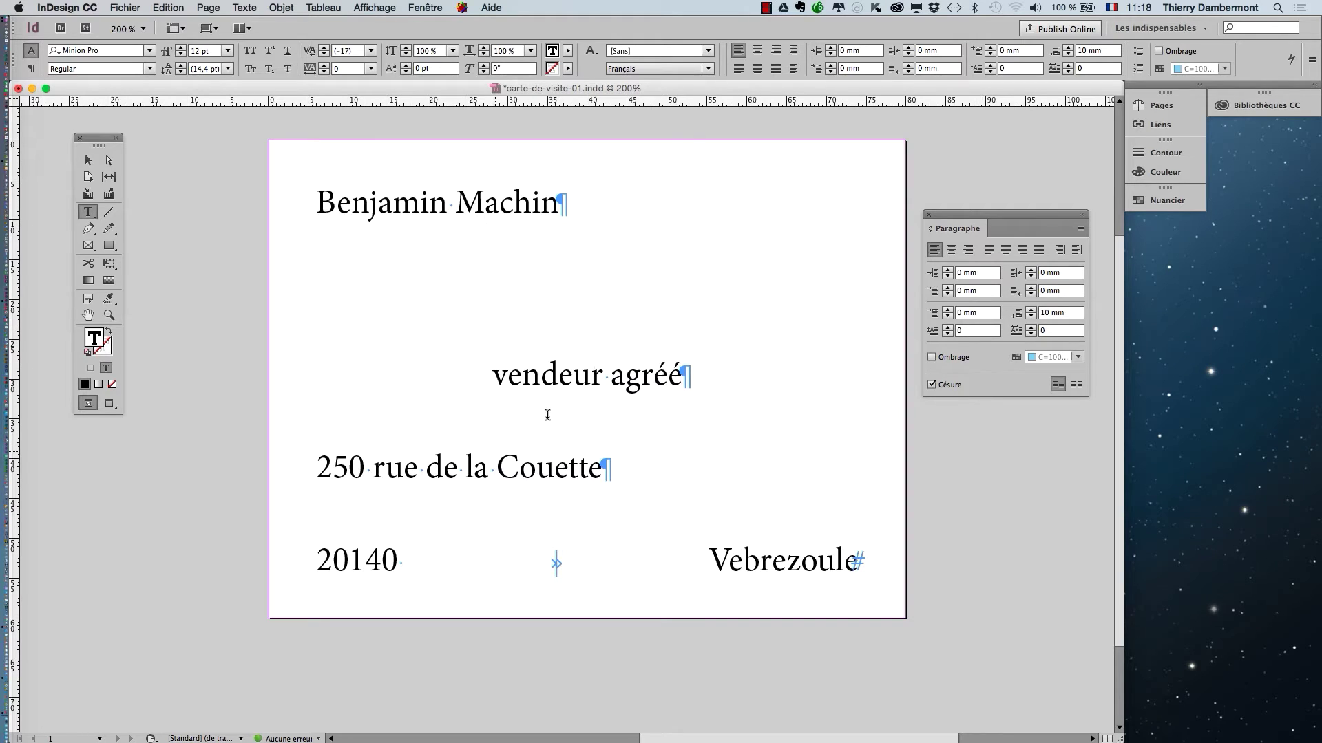
{"action": "left_click", "coordinate": [604, 375]}
{"action": "left_click", "coordinate": [1030, 317]}
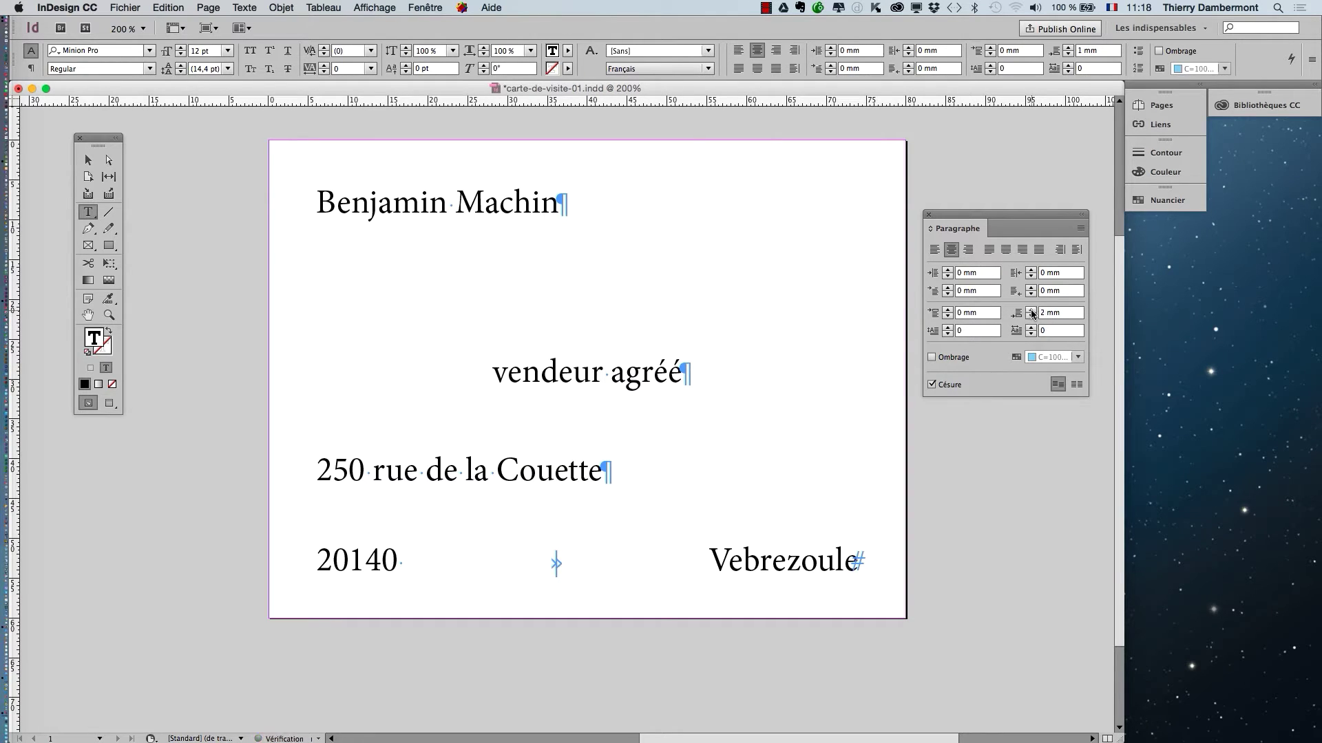
{"action": "left_click", "coordinate": [1030, 317]}
{"action": "left_click_drag", "start_coordinate": [1032, 314], "coordinate": [1031, 314]}
Step: Set the space after the name paragraph to 14 mm and the space after "vendeur agréé" to 13 mm
{"action": "left_click", "coordinate": [513, 210]}
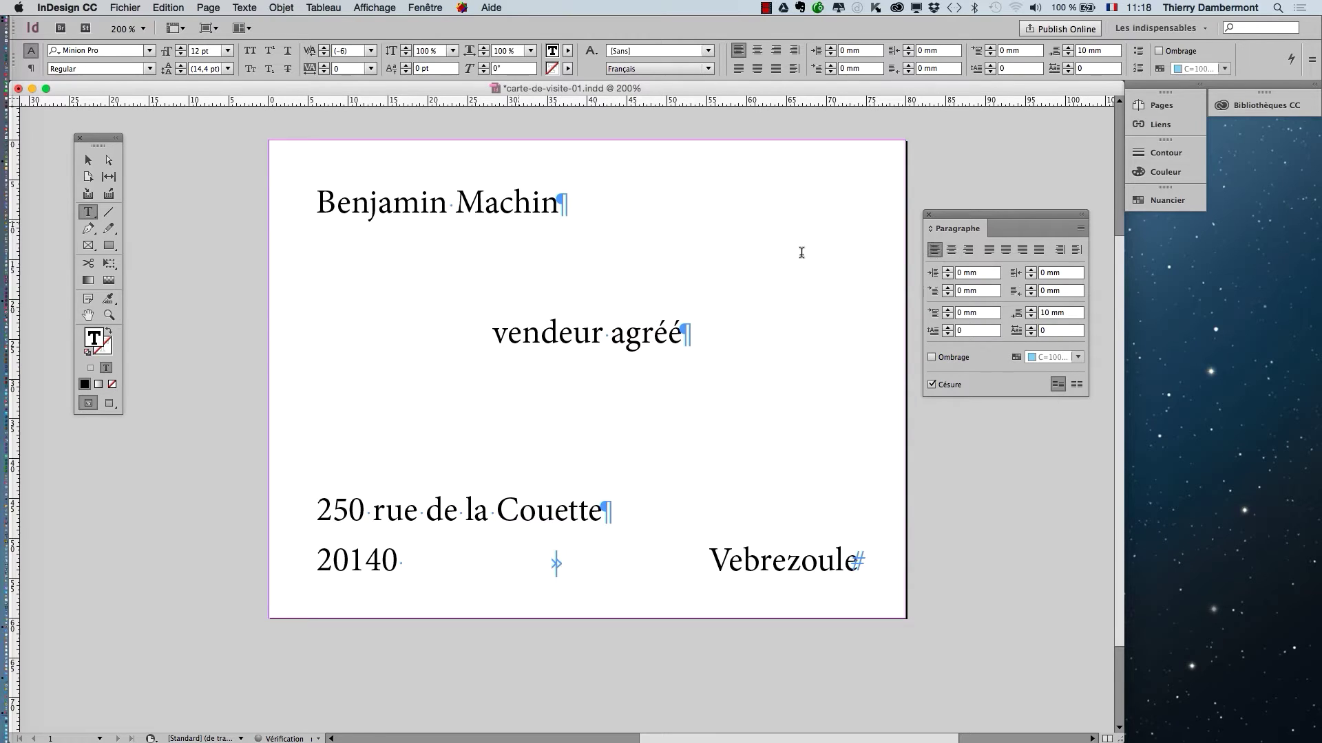
{"action": "left_click", "coordinate": [1032, 309]}
{"action": "left_click", "coordinate": [1032, 309]}
{"action": "left_click", "coordinate": [1032, 310]}
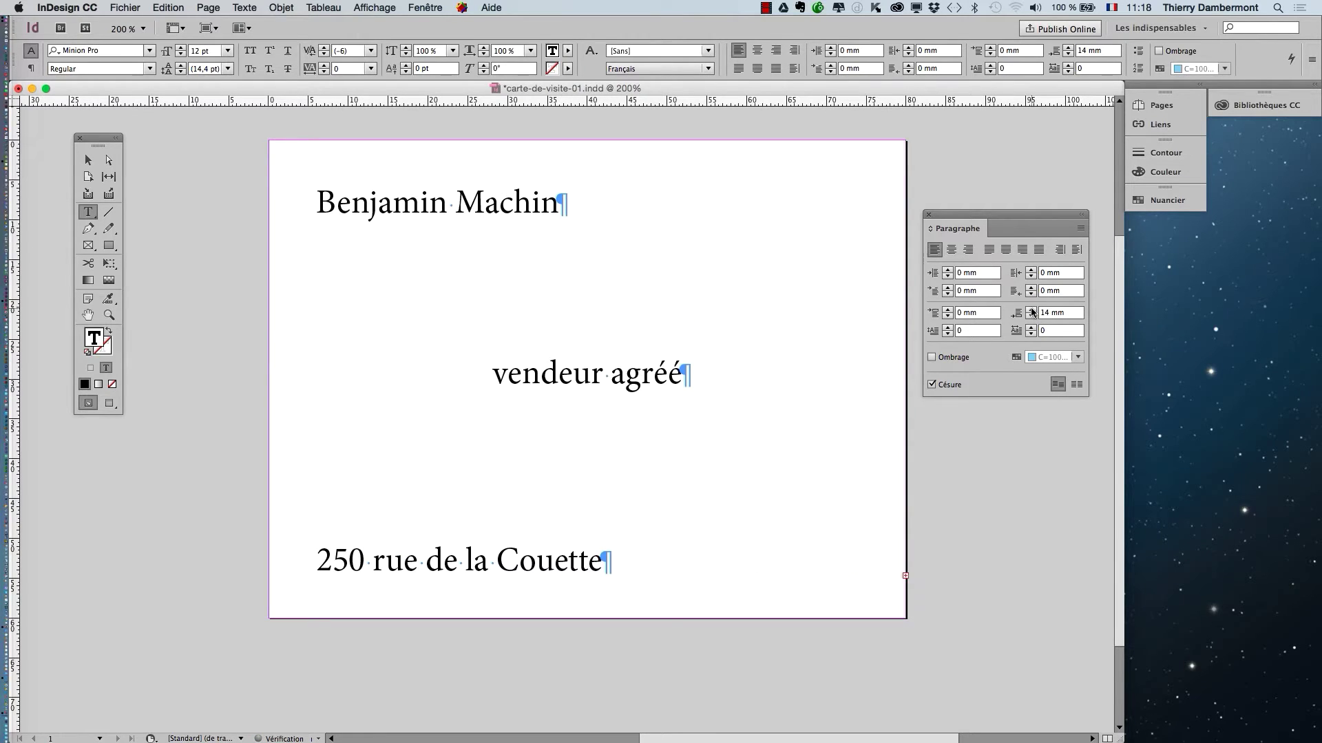
{"action": "left_click", "coordinate": [590, 374]}
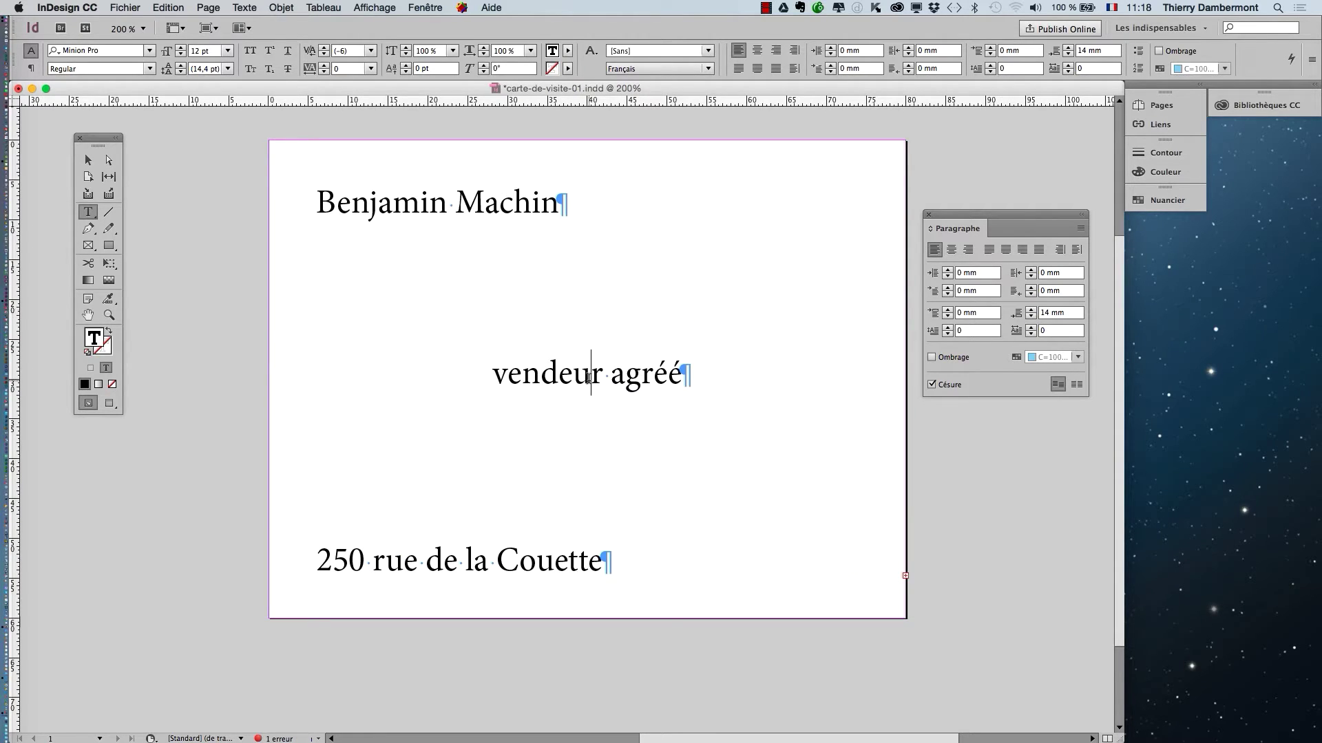
{"action": "left_click", "coordinate": [1032, 317]}
{"action": "left_click", "coordinate": [1032, 317]}
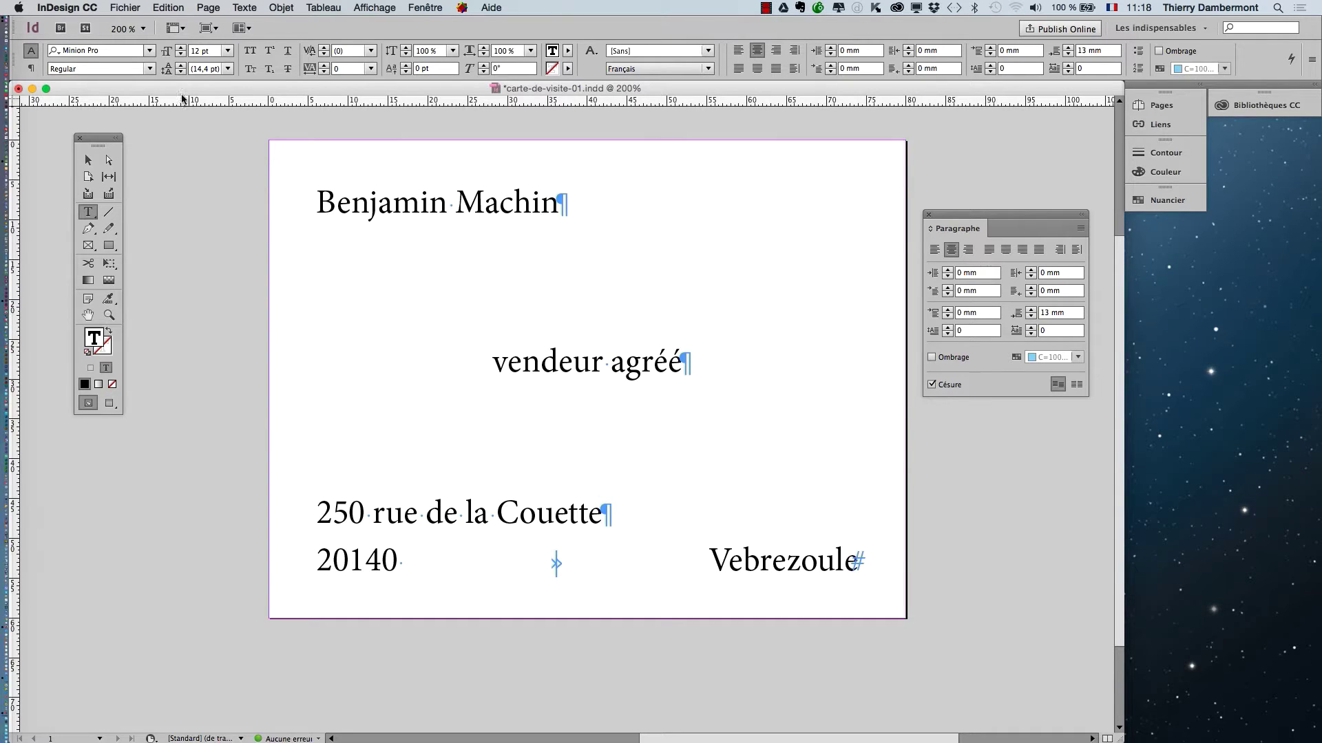
Step: Deselect everything, display the card in preview mode and move the Paragraphe panel further from the page
{"action": "left_click", "coordinate": [89, 157]}
{"action": "left_click", "coordinate": [196, 282]}
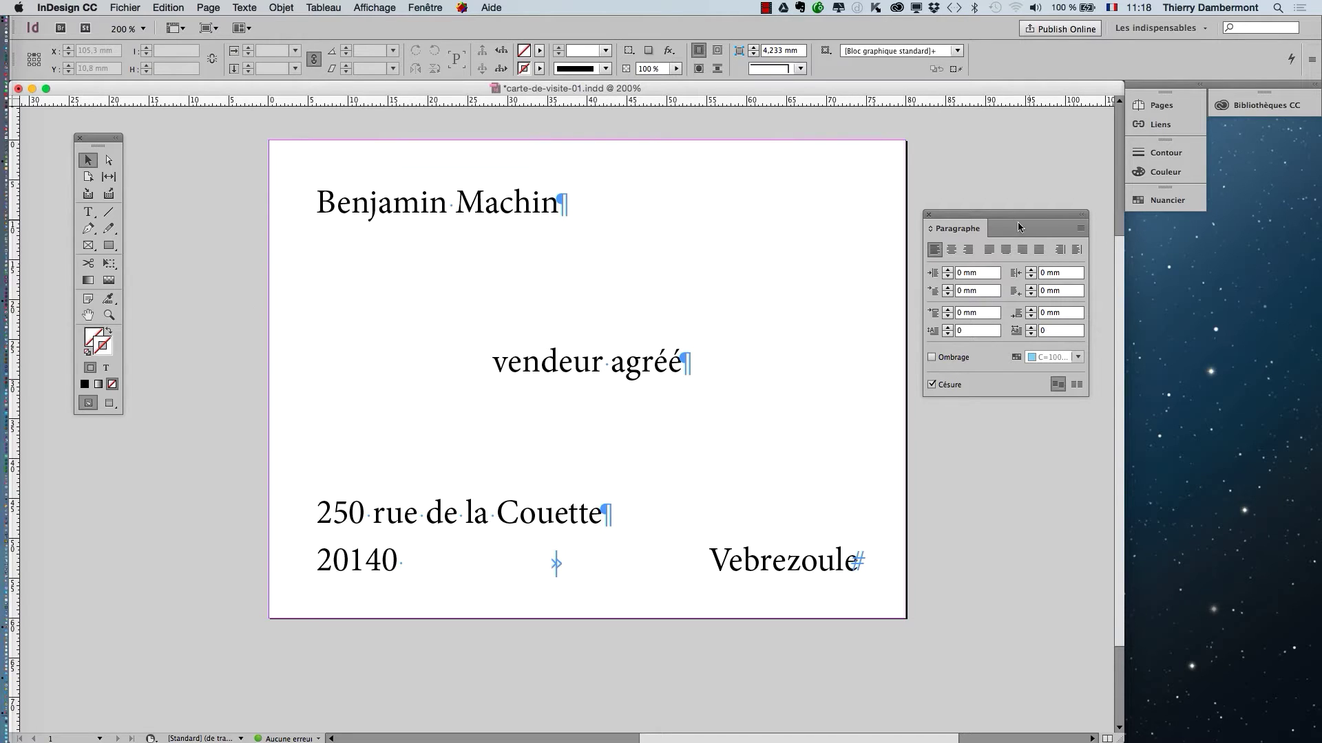
{"action": "left_click", "coordinate": [110, 404]}
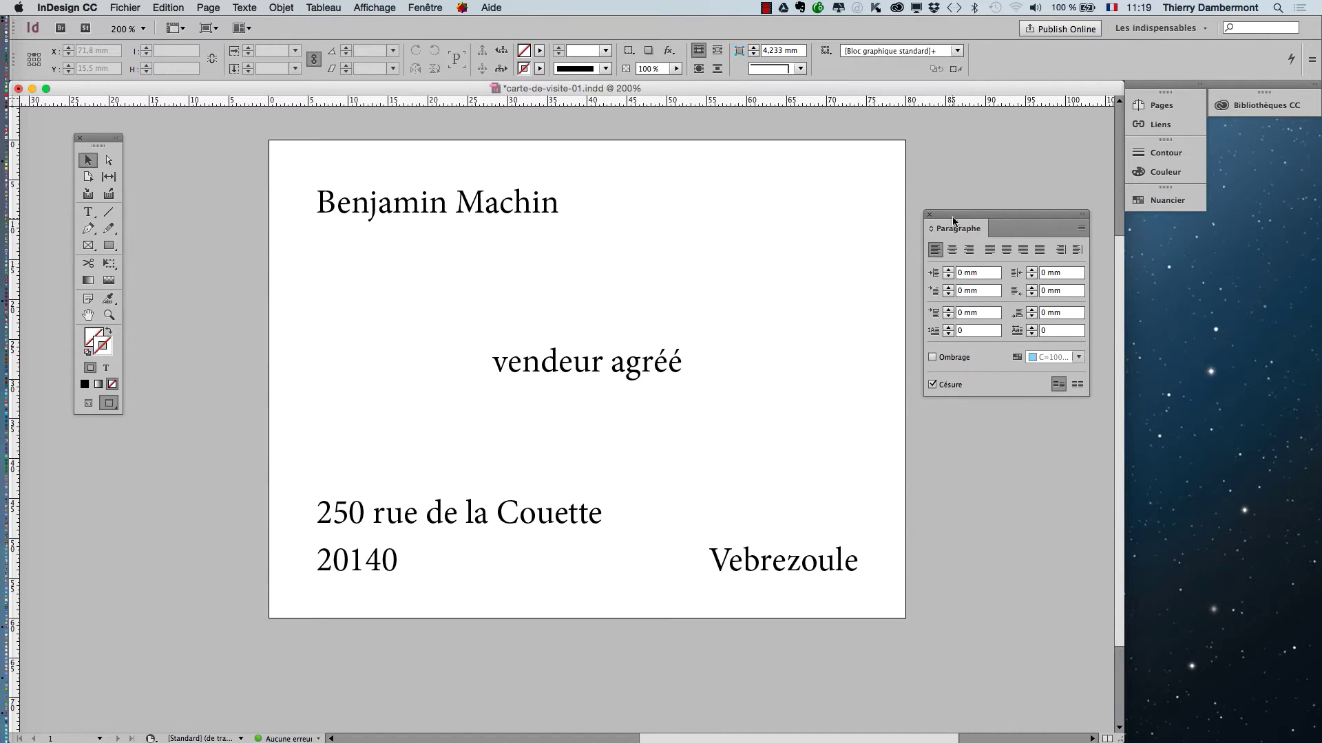
{"action": "left_click_drag", "start_coordinate": [955, 216], "coordinate": [1050, 241]}
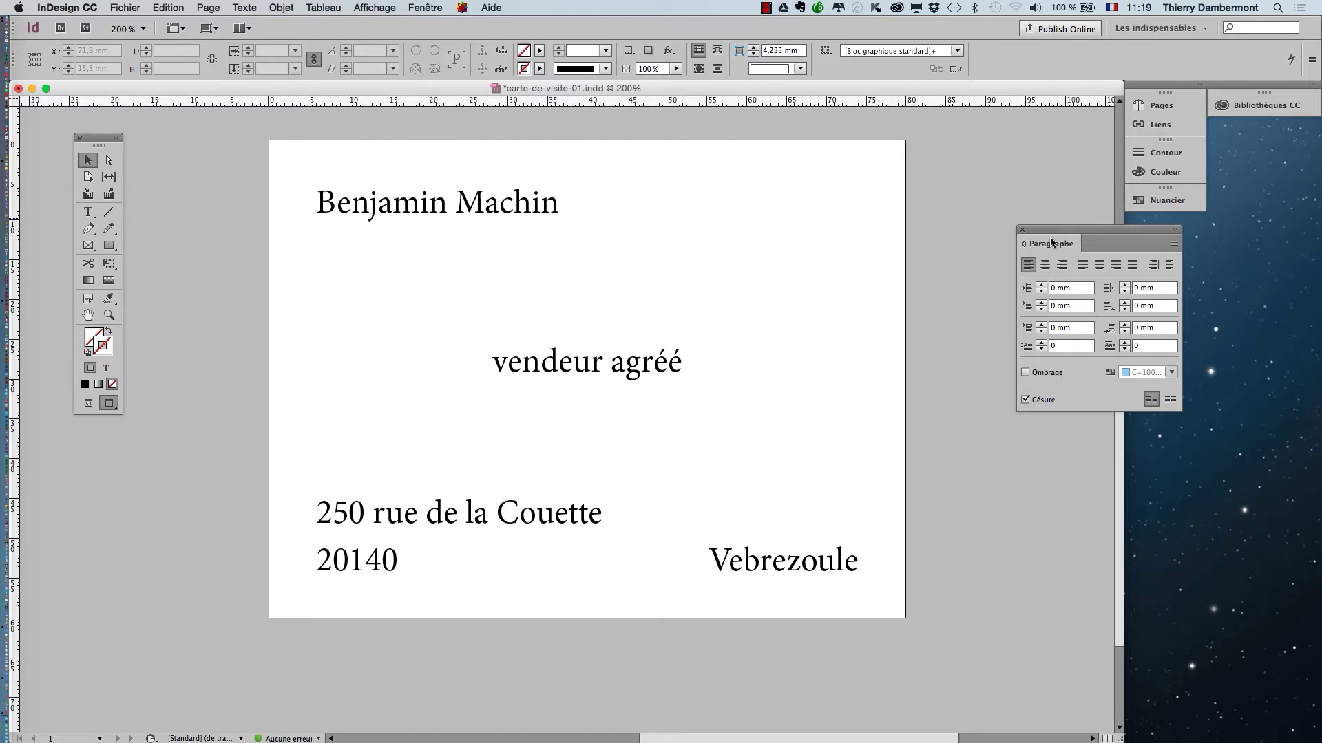
{"action": "left_click", "coordinate": [544, 206]}
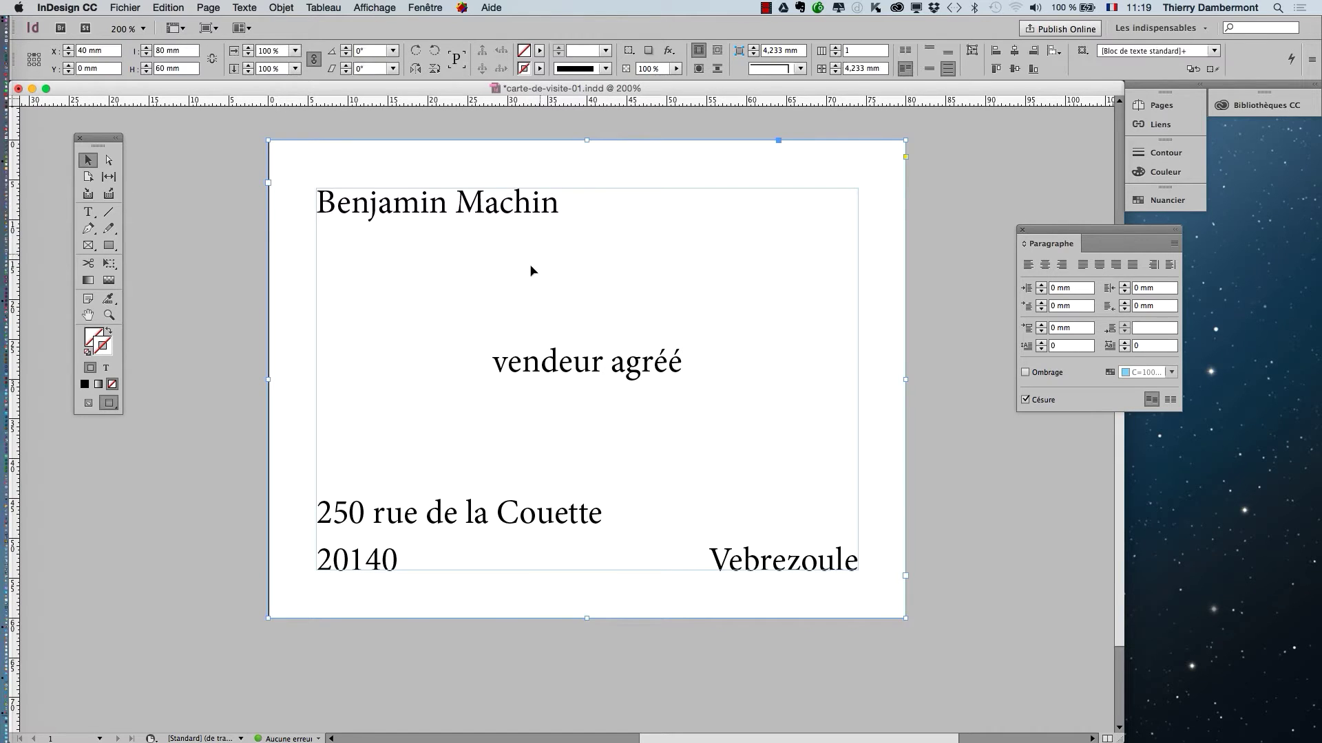
{"action": "left_click", "coordinate": [424, 8]}
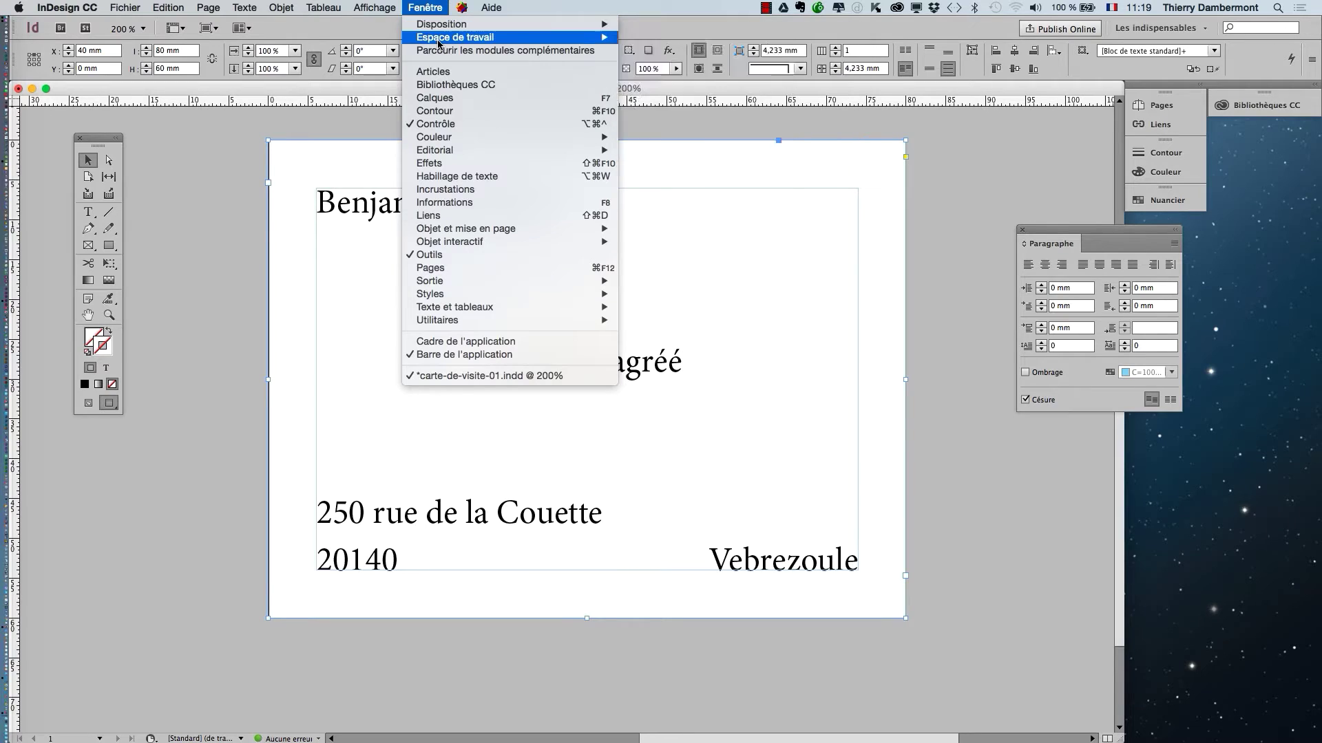
{"action": "mouse_move", "coordinate": [252, 14]}
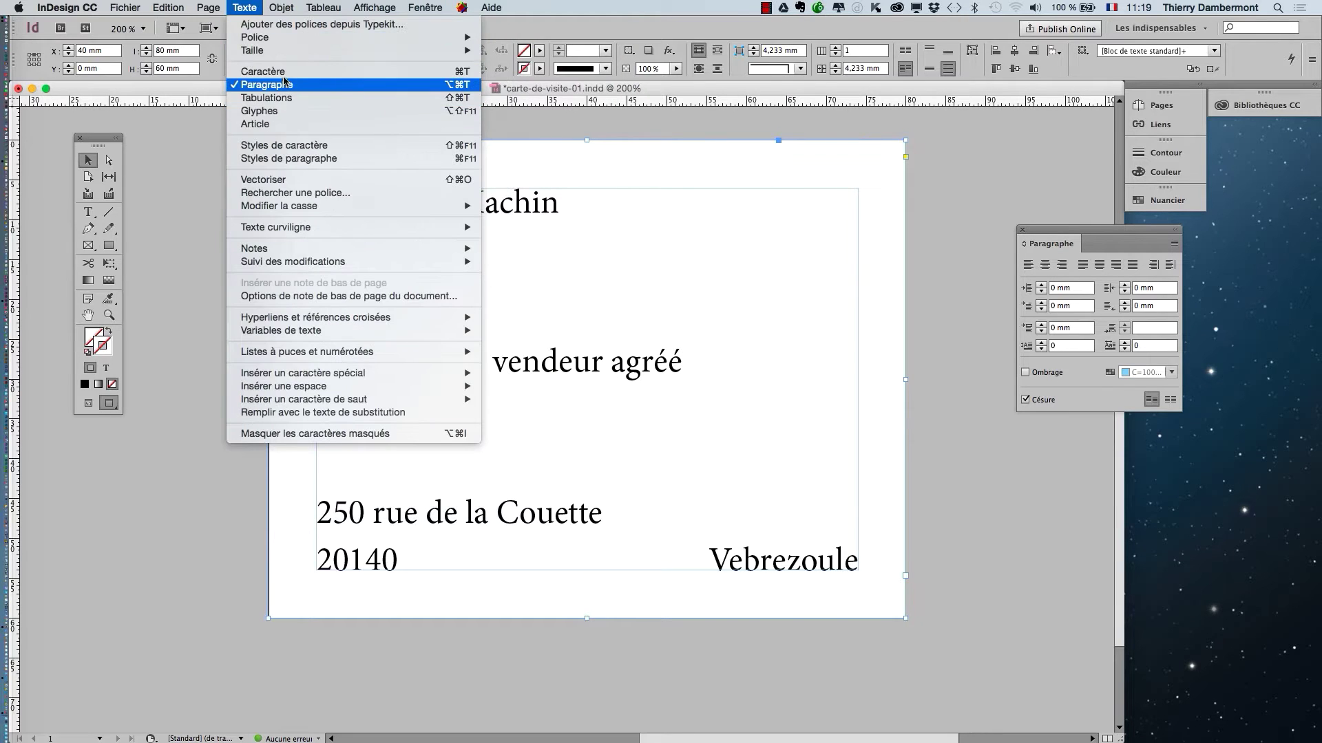
Step: Display the Caractère panel, set the kerning of the card's text to Optique and move the panel off the card
{"action": "left_click", "coordinate": [262, 71]}
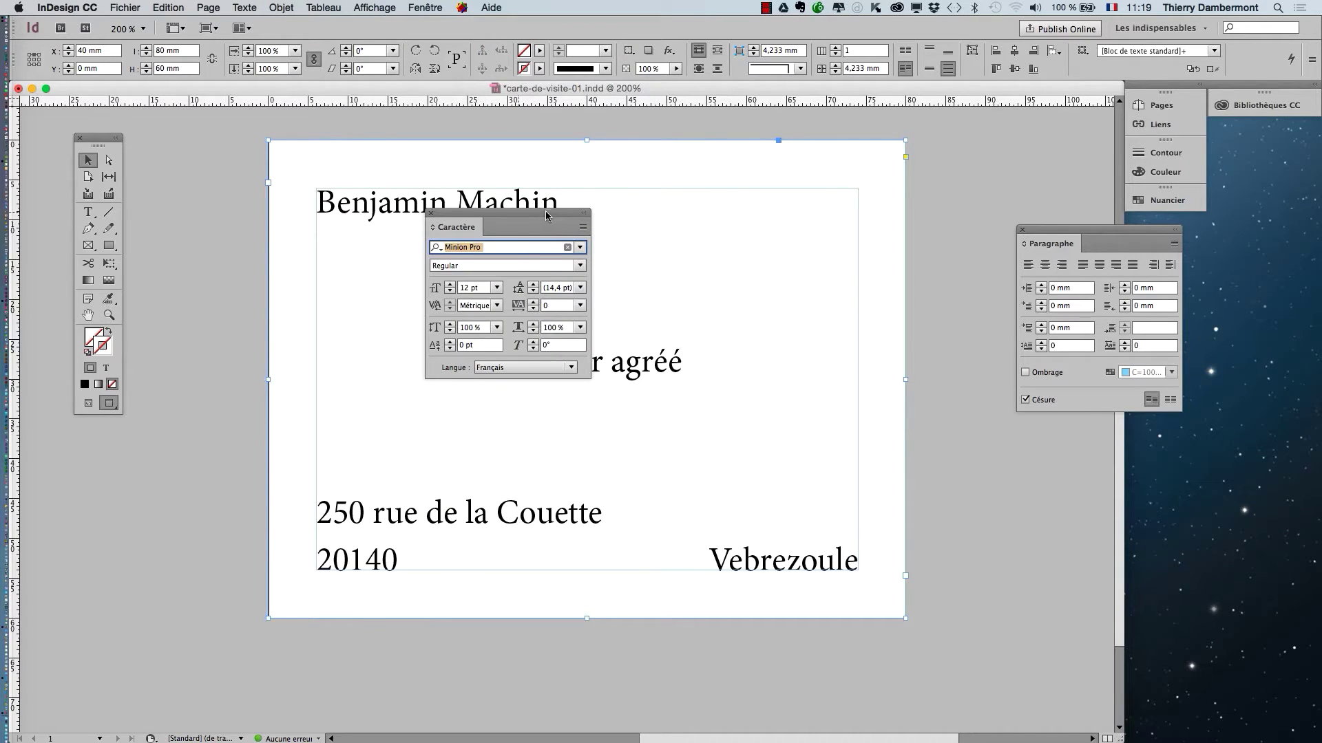
{"action": "left_click_drag", "start_coordinate": [540, 217], "coordinate": [883, 167]}
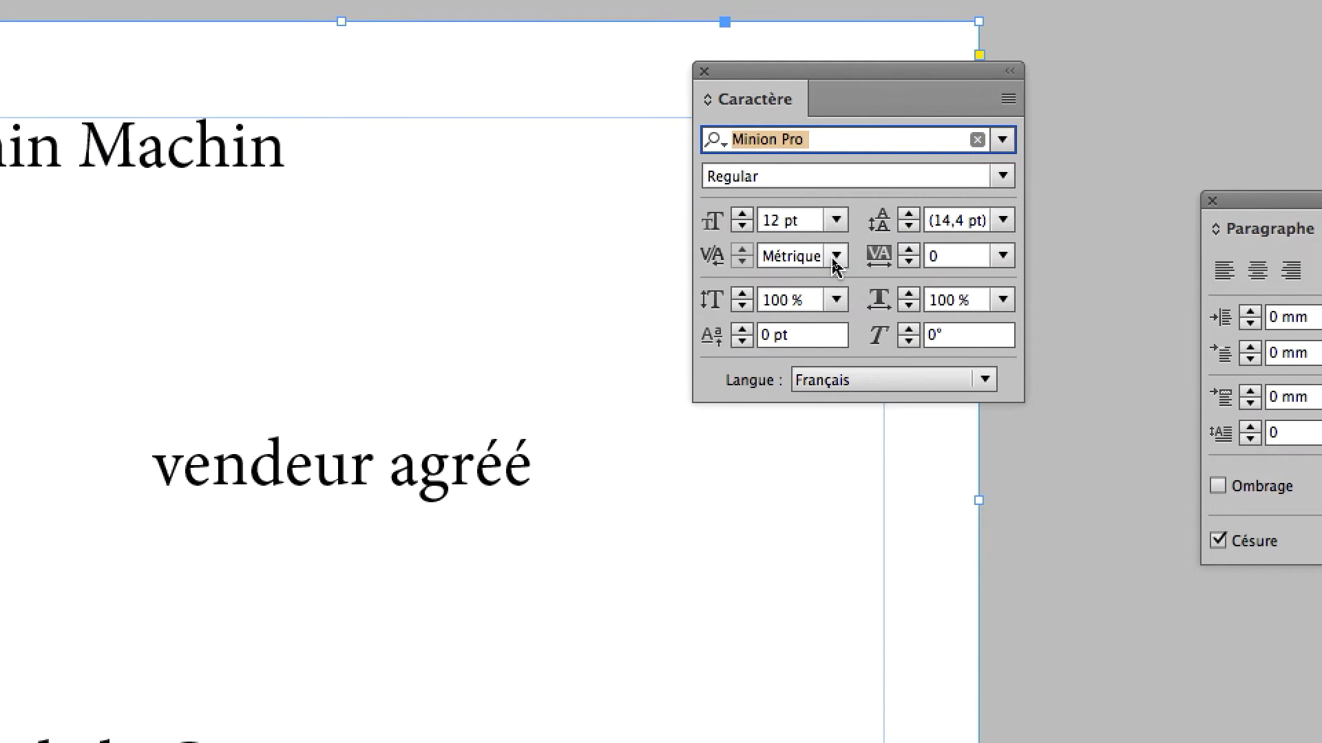
{"action": "left_click", "coordinate": [834, 258]}
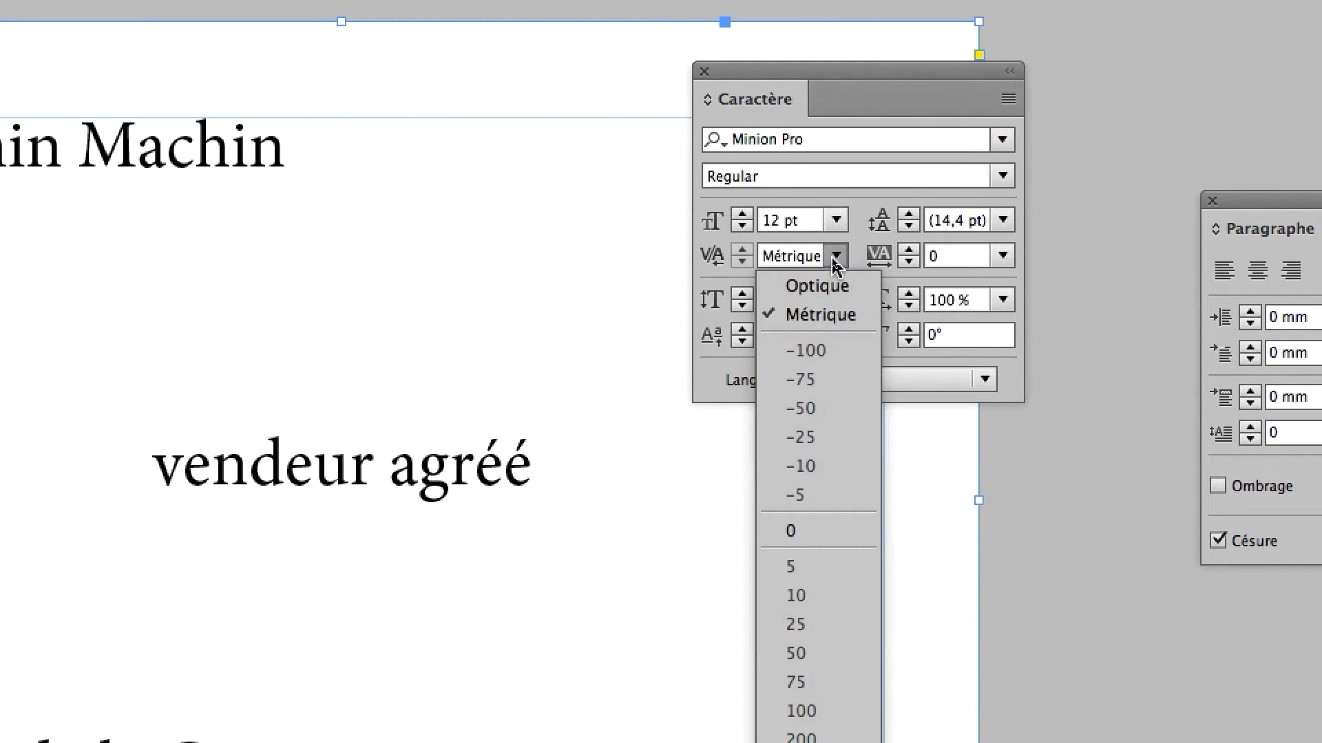
{"action": "left_click", "coordinate": [809, 266]}
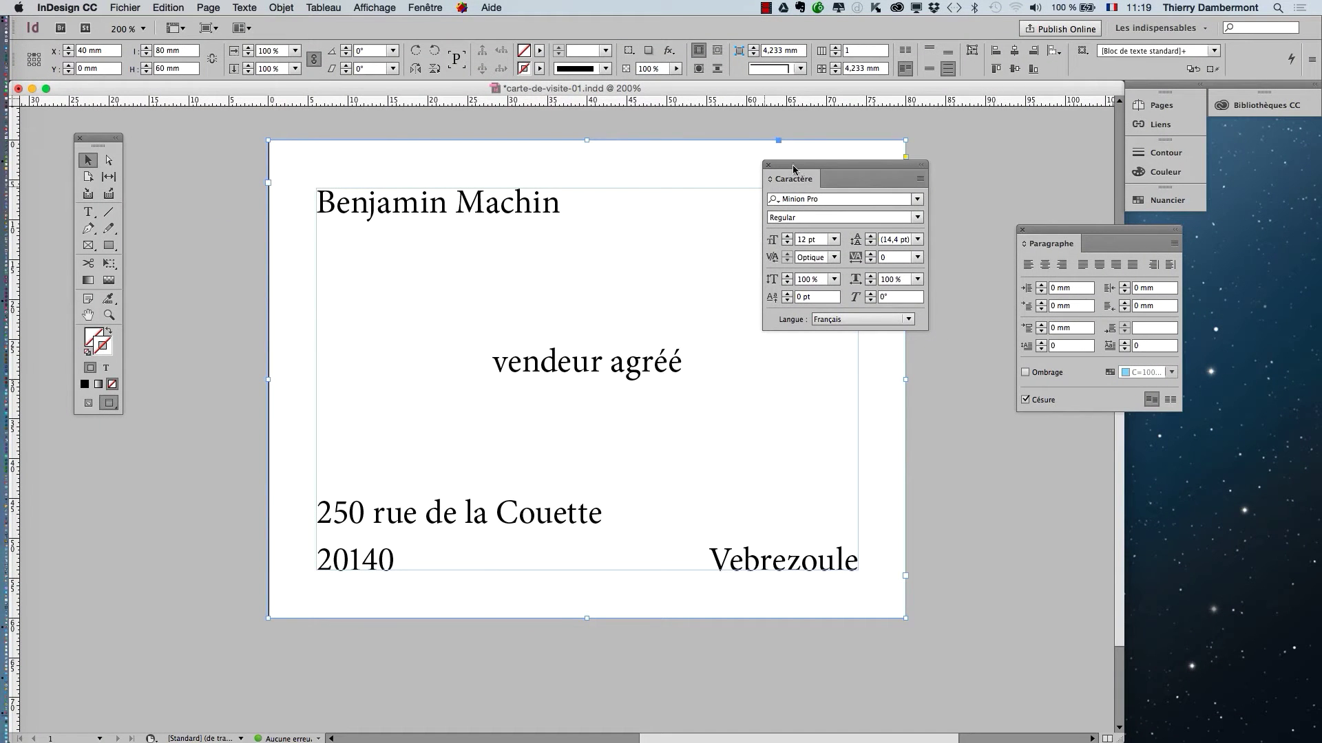
{"action": "left_click_drag", "start_coordinate": [743, 55], "coordinate": [1071, 55]}
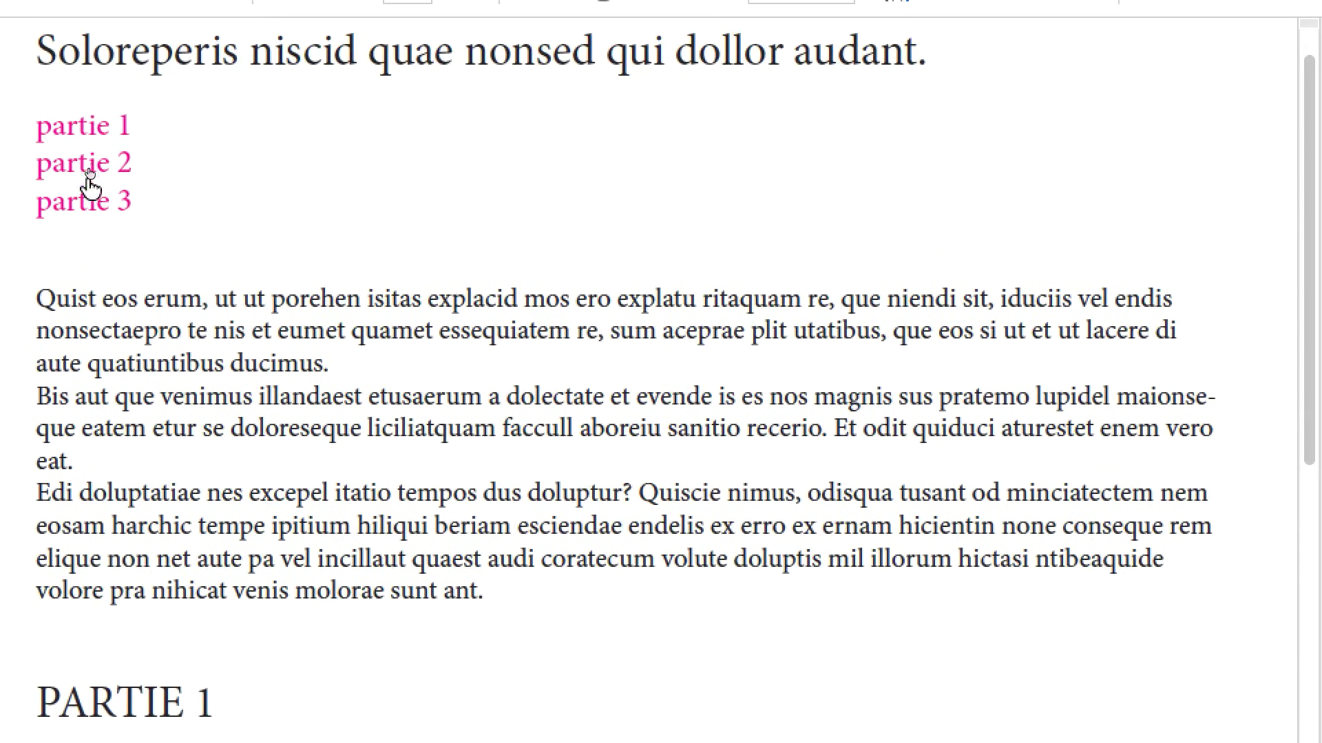
Step: Switch to Acrobat and test the partie 1, 2 and 3 links and their TOP return links in ancres - 04.pdf
{"action": "left_click", "coordinate": [47, 117]}
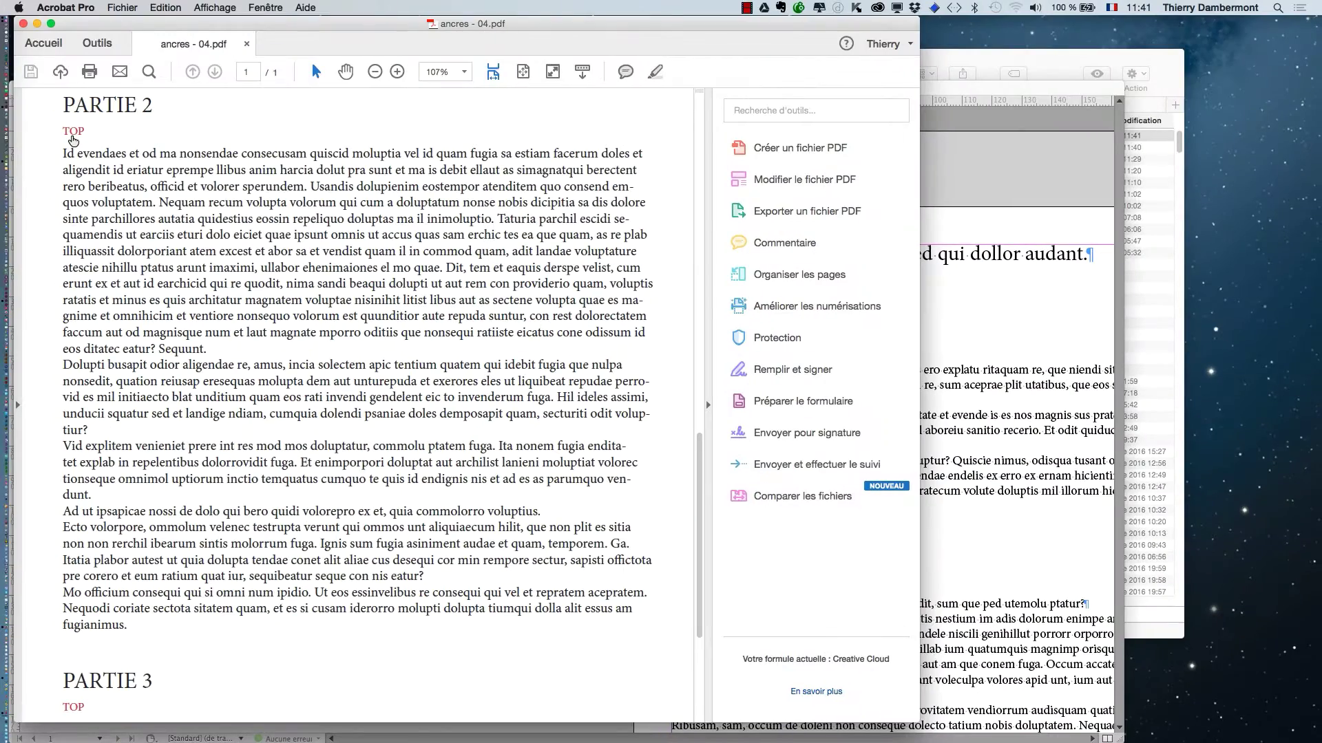
{"action": "left_click", "coordinate": [73, 136]}
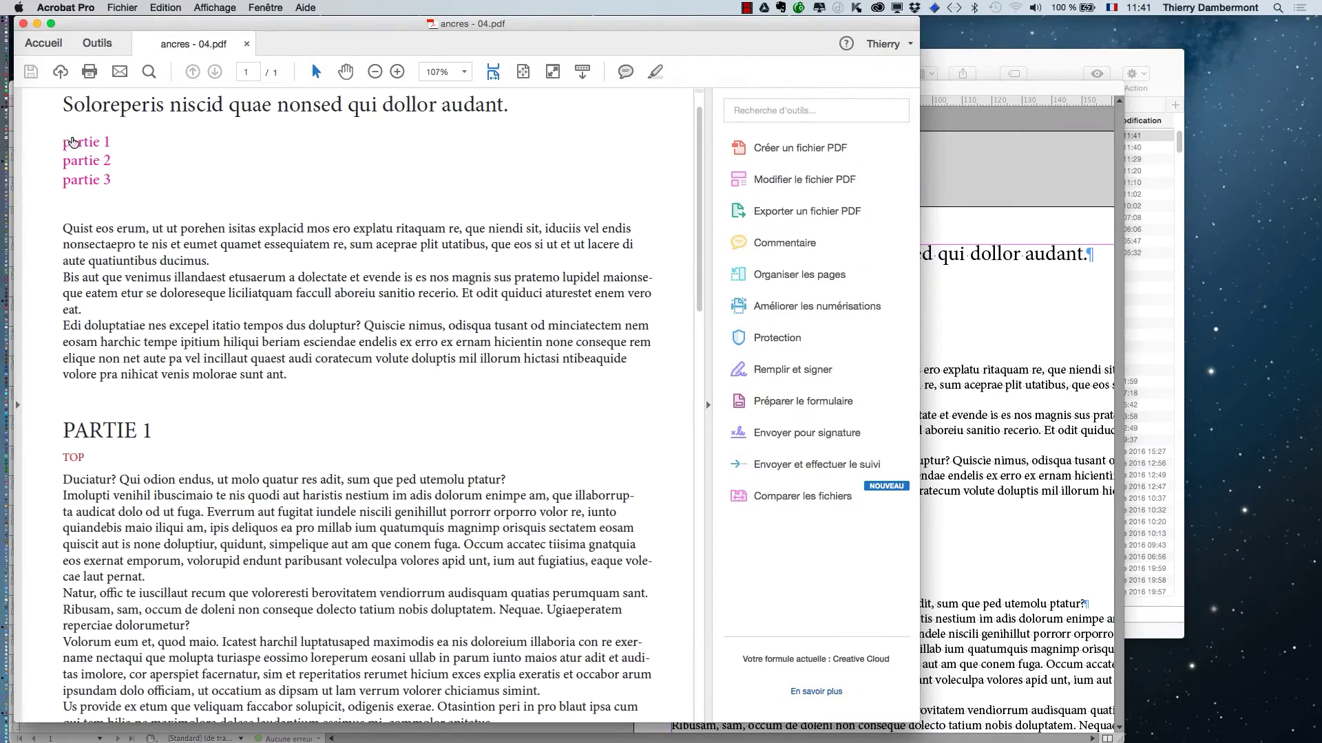
{"action": "left_click", "coordinate": [77, 177]}
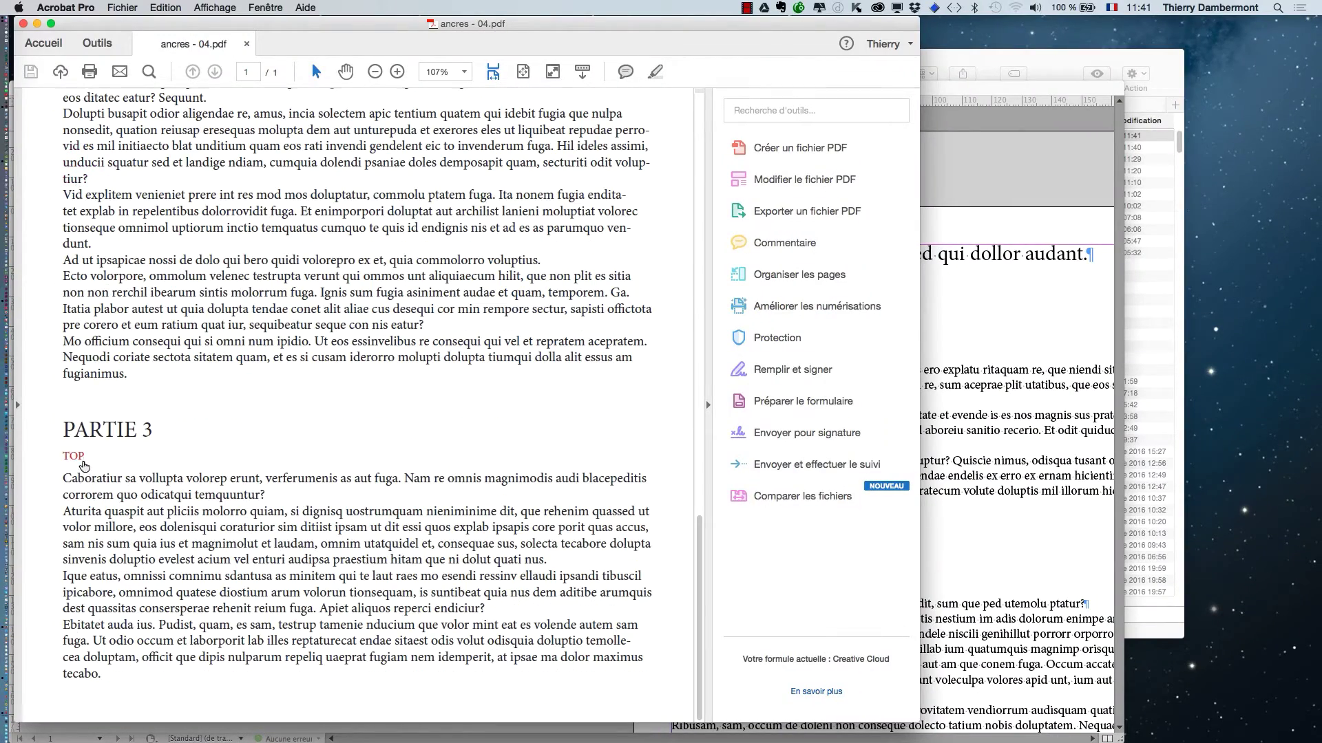
{"action": "left_click", "coordinate": [77, 459]}
{"action": "left_click", "coordinate": [82, 143]}
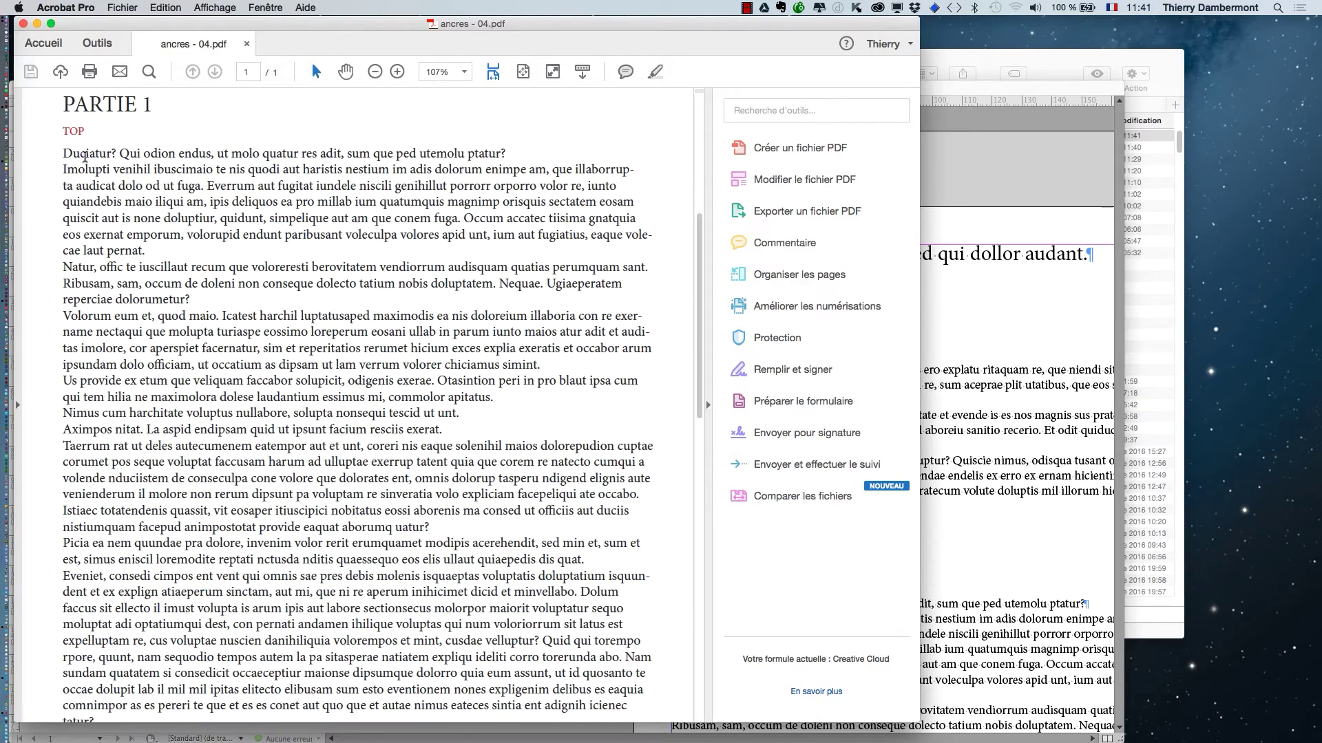
{"action": "left_click", "coordinate": [72, 133]}
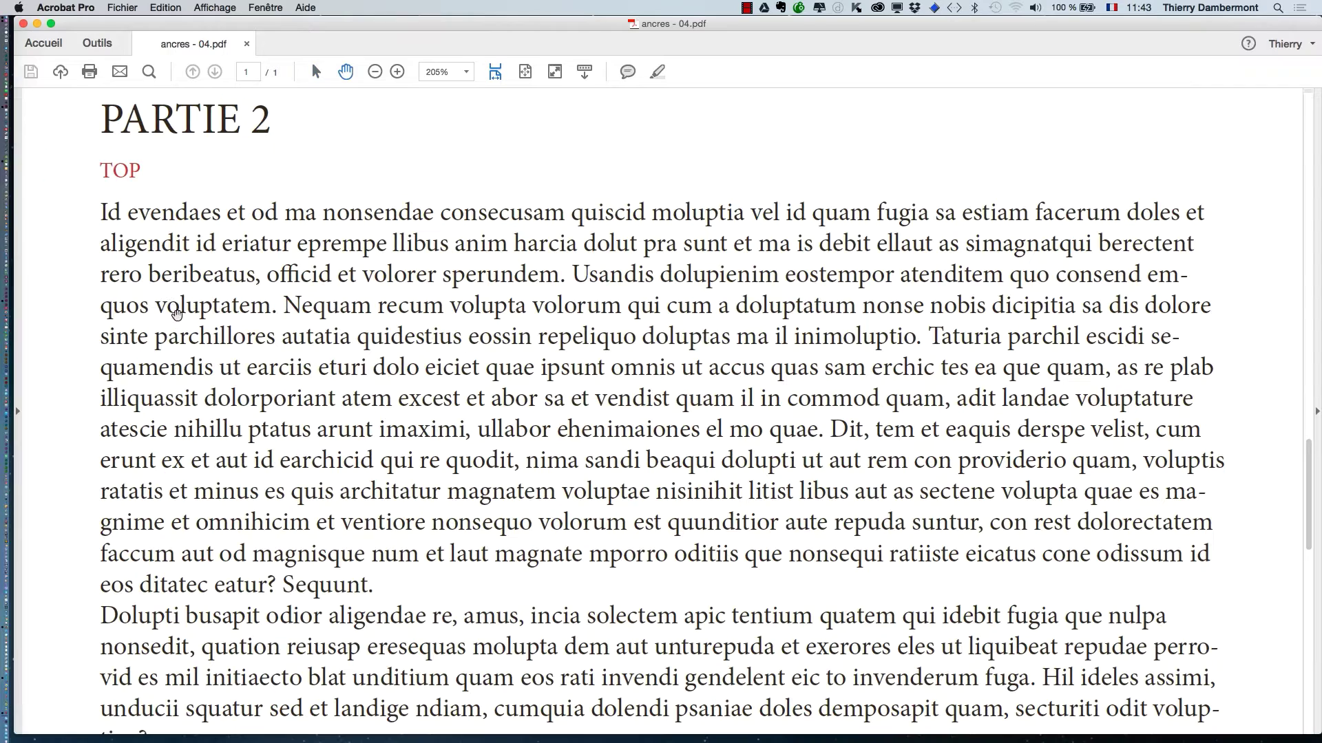
Step: Retest the part links and TOP links in the enlarged view of ancres - 04.pdf, and close the PDF
{"action": "left_click", "coordinate": [117, 174]}
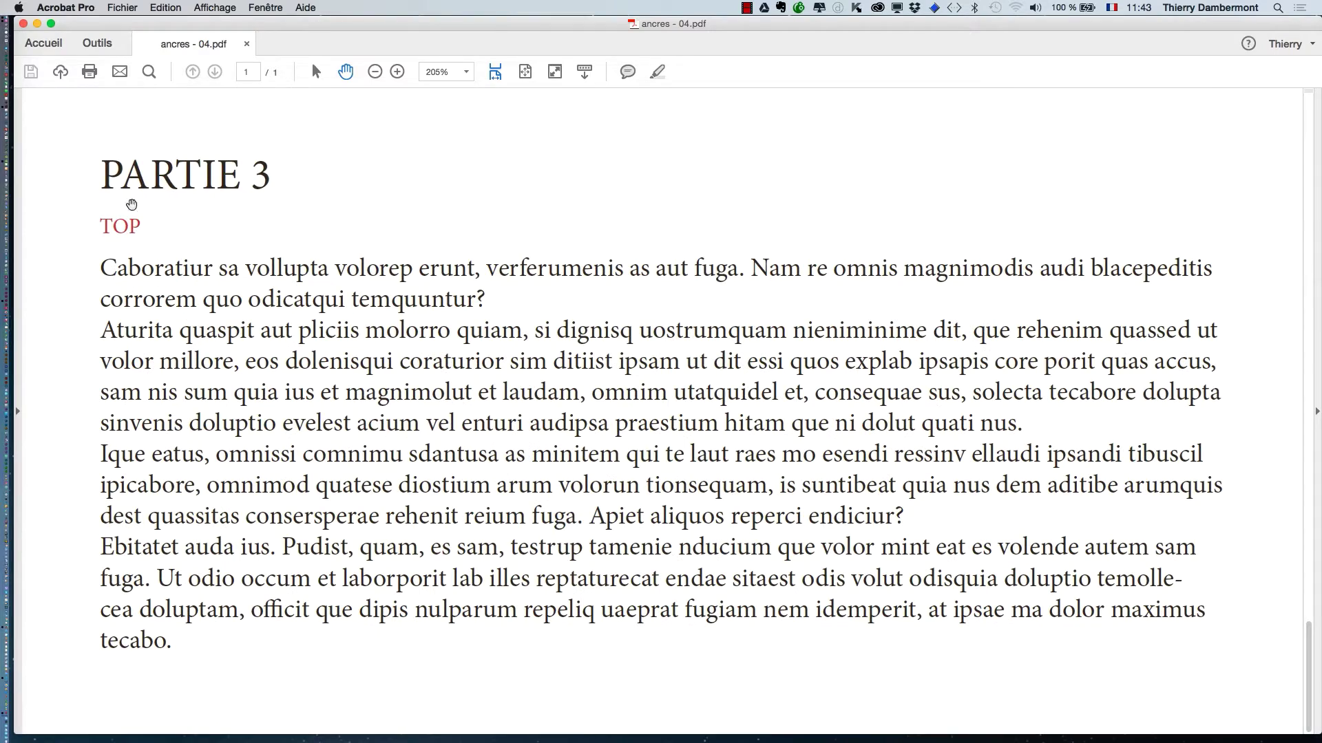
{"action": "left_click", "coordinate": [129, 223]}
{"action": "left_click", "coordinate": [175, 231]}
{"action": "left_click", "coordinate": [137, 171]}
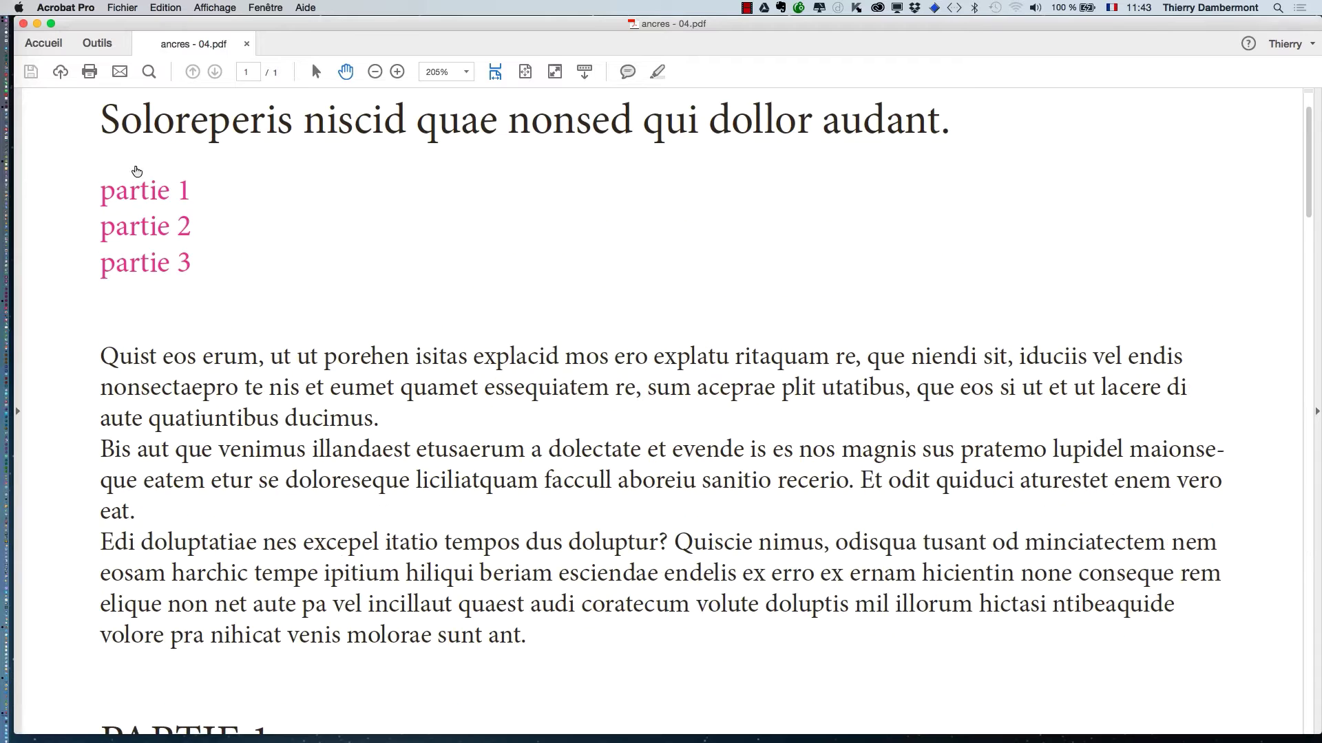
{"action": "left_click", "coordinate": [176, 186]}
{"action": "left_click", "coordinate": [131, 176]}
{"action": "left_click", "coordinate": [23, 24]}
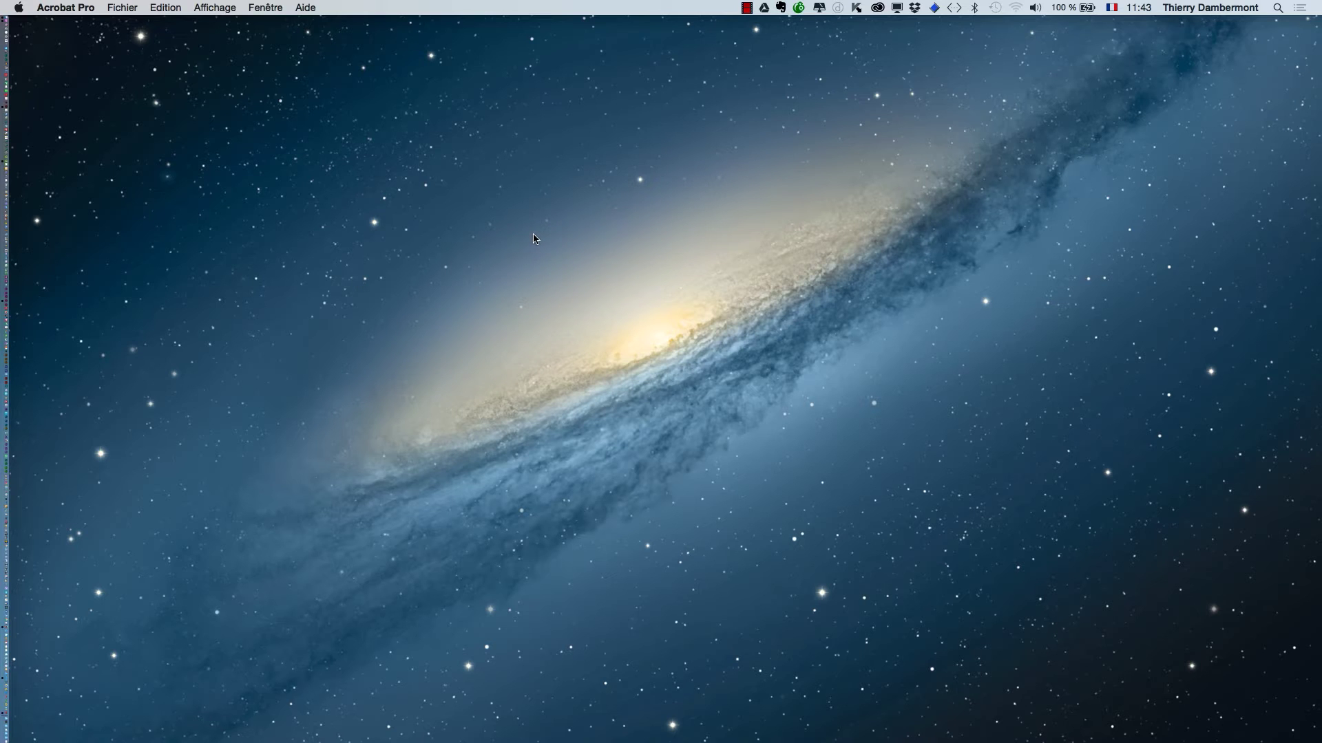
Step: Switch to InDesign and move the Hyperliens panel beside the list of parts in ancres - 04.indd
{"action": "key", "text": "super+Tab"}
{"action": "key", "text": "super+Tab"}
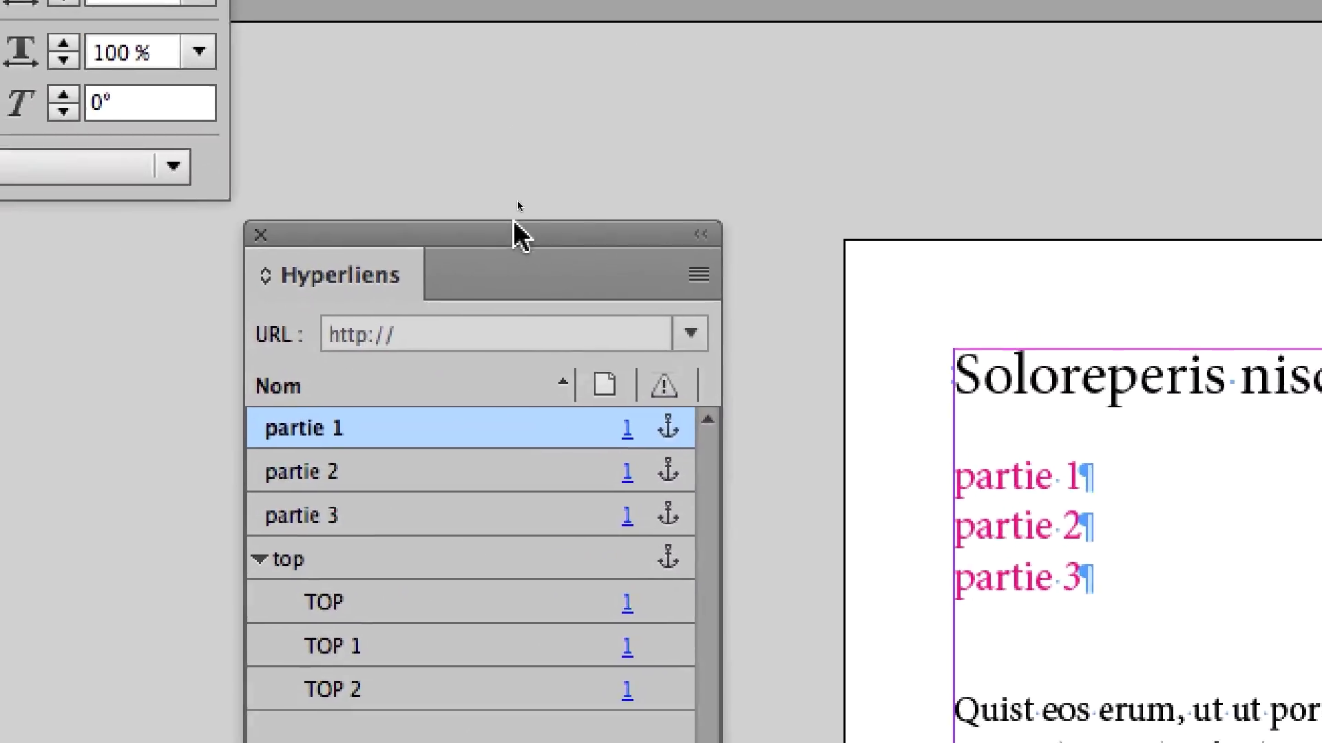
{"action": "left_click_drag", "start_coordinate": [54, 71], "coordinate": [1088, 92]}
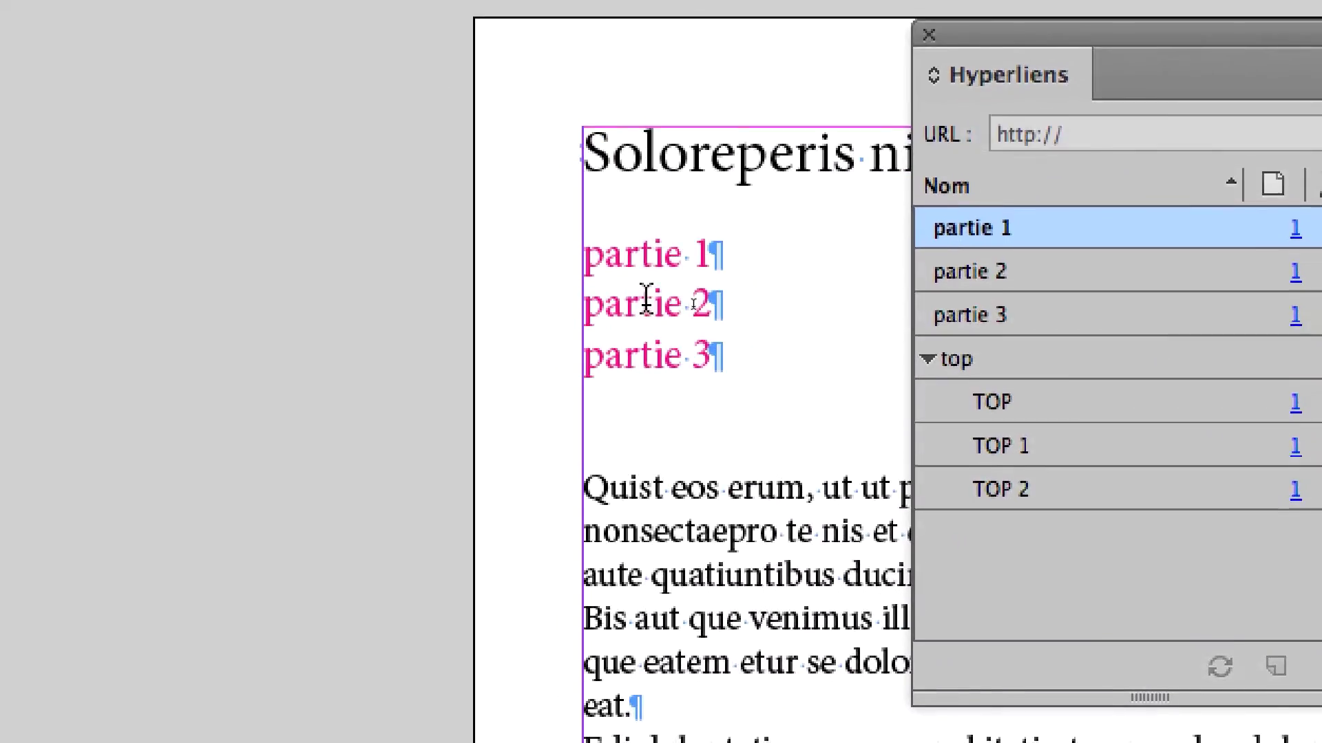
Step: Place the text cursor in partie 1, partie 2 and partie 3 in turn to examine their matching hyperlinks
{"action": "left_click", "coordinate": [294, 502]}
{"action": "left_click", "coordinate": [661, 329]}
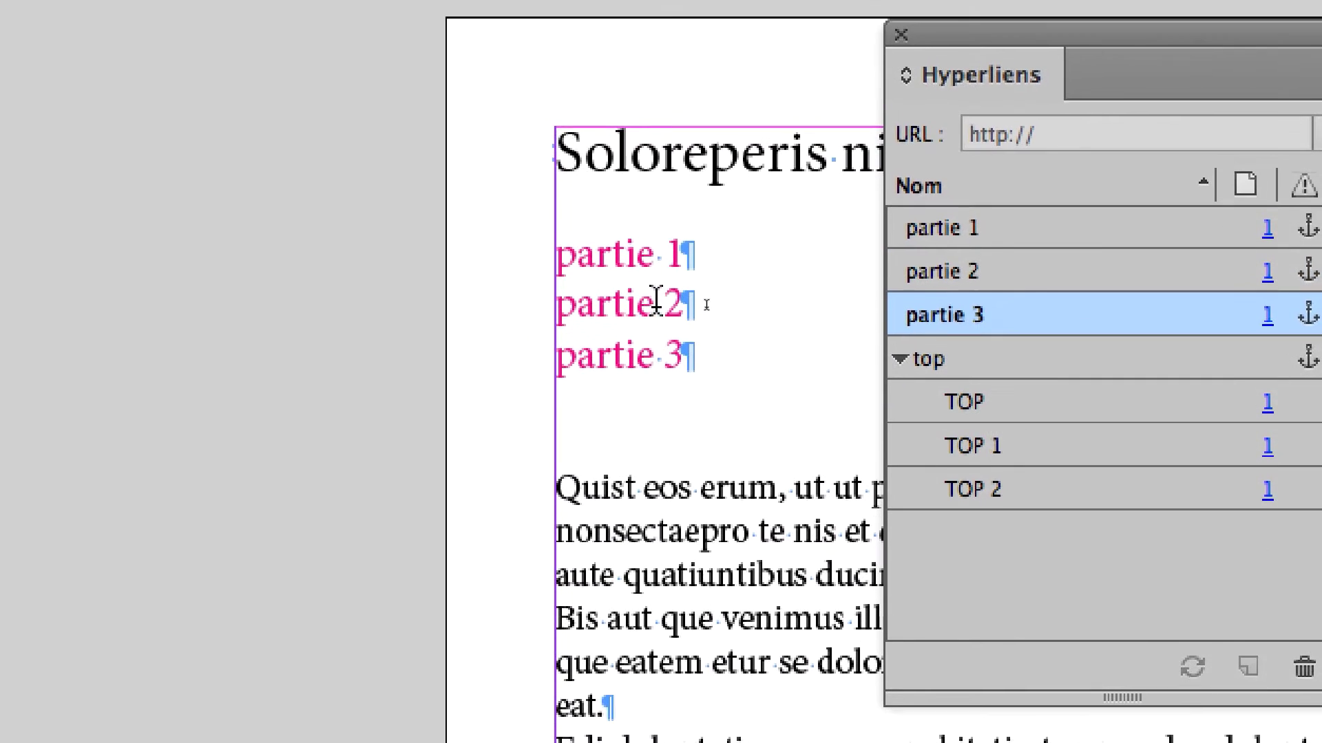
{"action": "left_click", "coordinate": [662, 277]}
{"action": "left_click", "coordinate": [665, 230]}
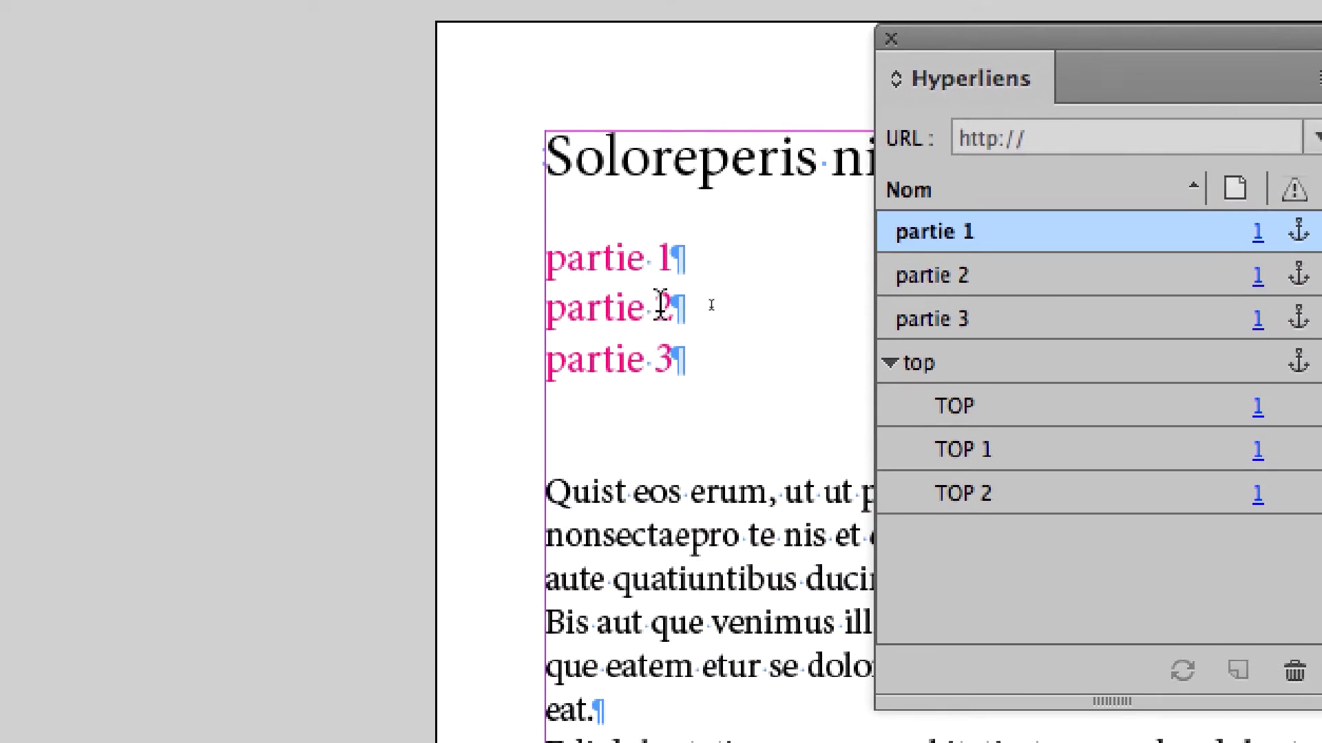
{"action": "left_click", "coordinate": [662, 329]}
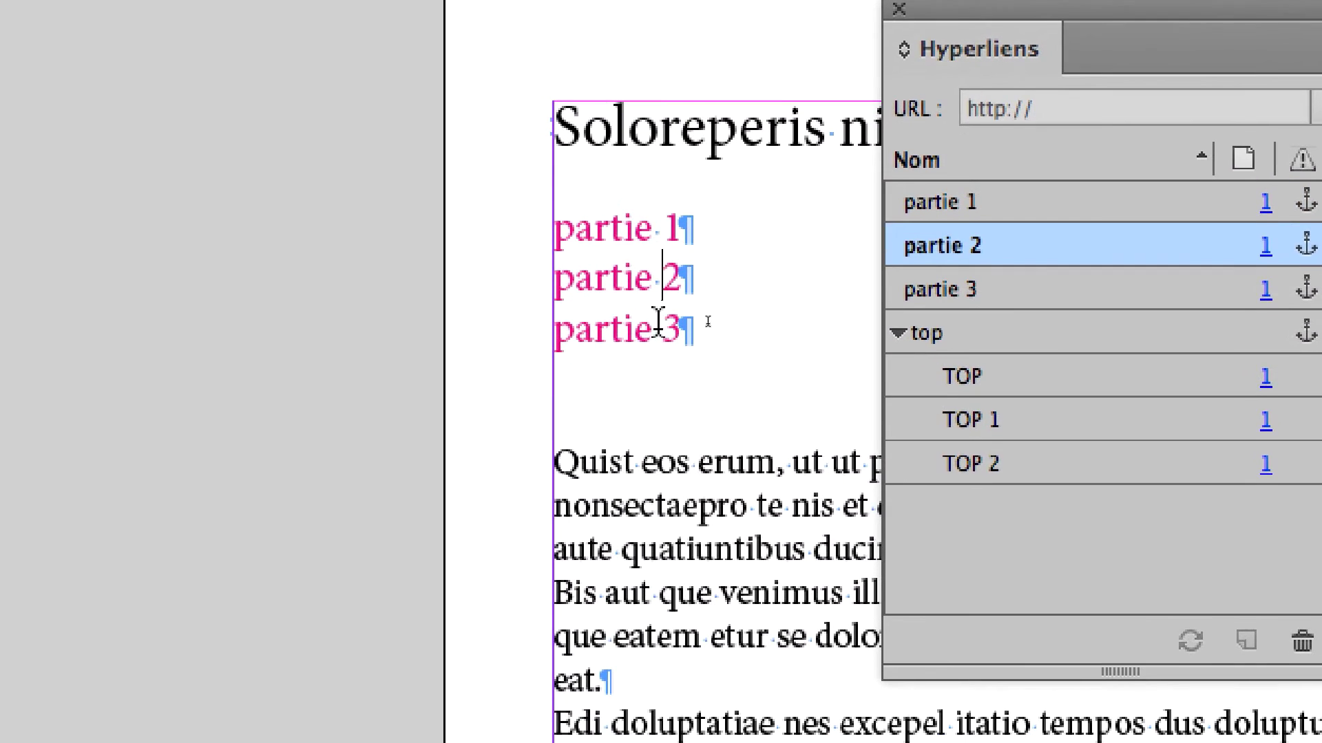
{"action": "left_click", "coordinate": [688, 323]}
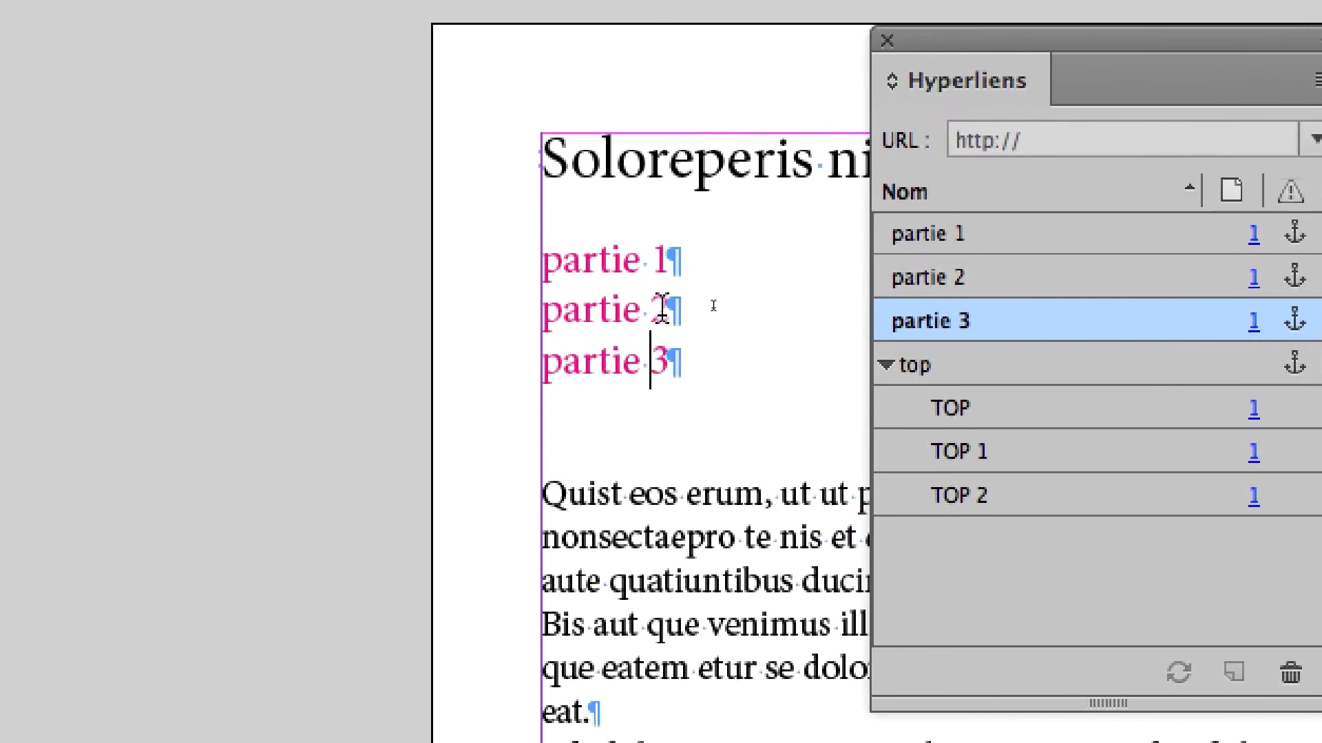
{"action": "left_click", "coordinate": [686, 278]}
{"action": "left_click", "coordinate": [662, 296]}
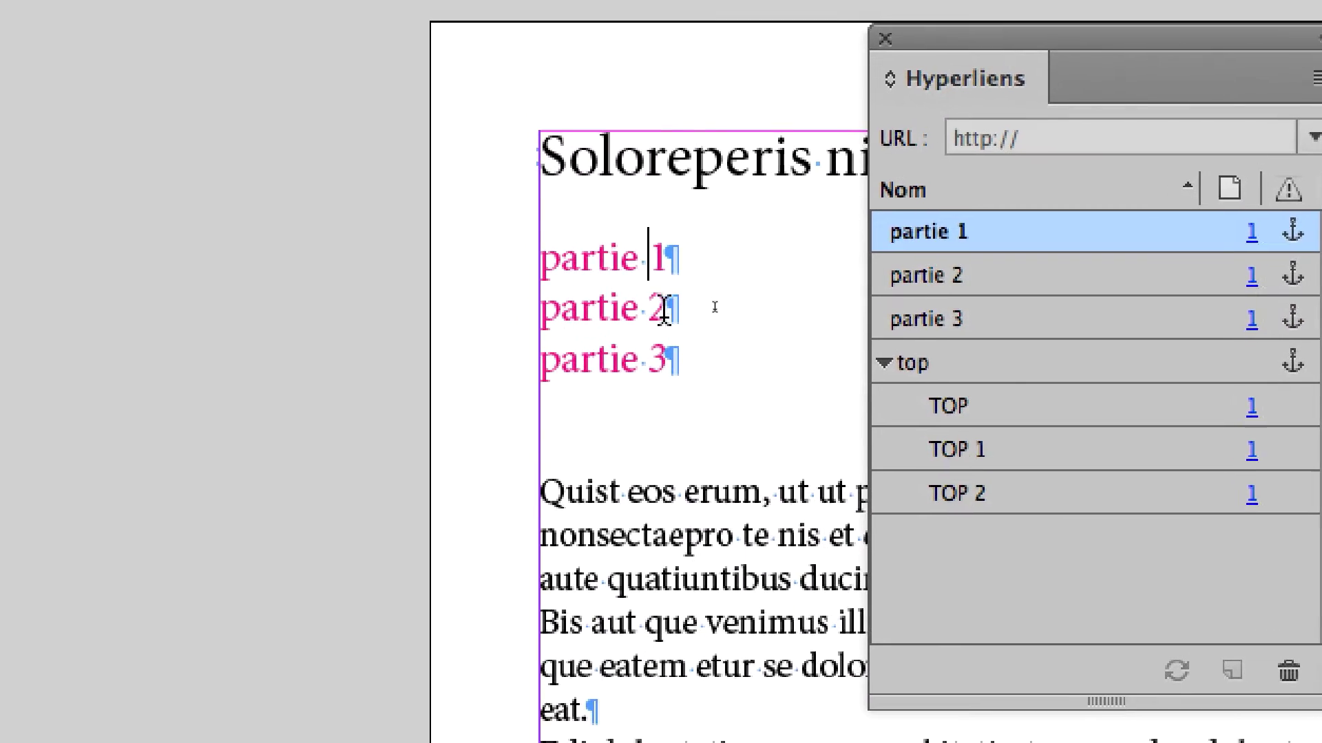
{"action": "left_click", "coordinate": [661, 394]}
{"action": "left_click", "coordinate": [662, 323]}
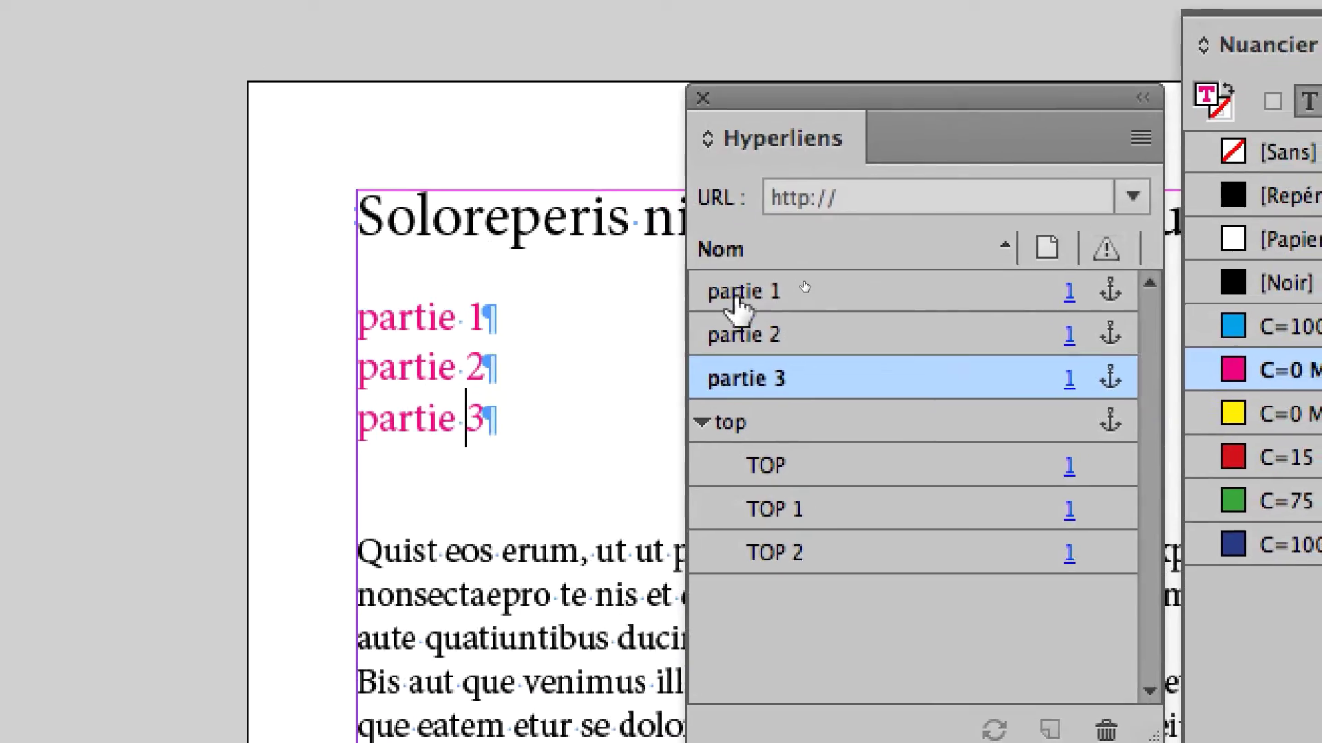
Step: Examine the hyperlinks of the red TOP texts under the PARTIE headings and collapse the top group in the Hyperliens panel
{"action": "scroll", "coordinate": [683, 347], "scroll_direction": "down", "scroll_amount": 10}
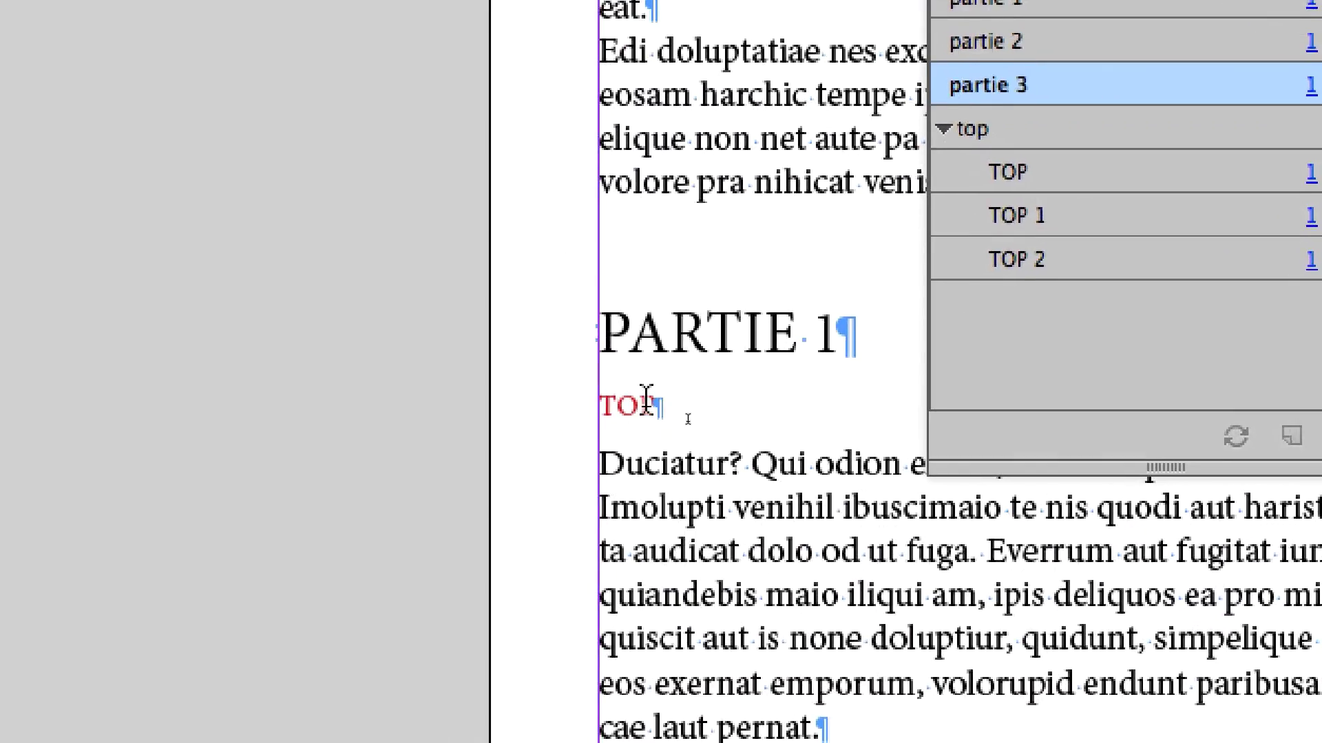
{"action": "left_click", "coordinate": [568, 585]}
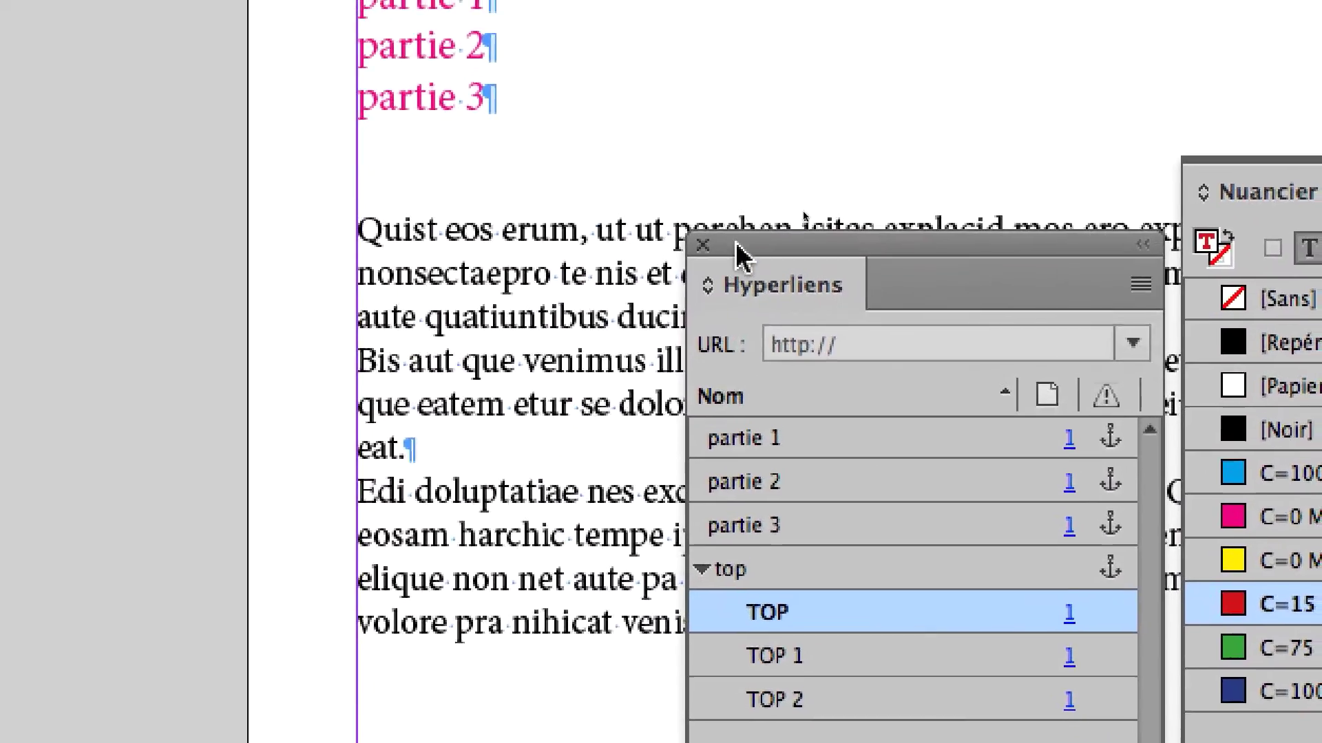
{"action": "left_click_drag", "start_coordinate": [802, 6], "coordinate": [747, 225]}
{"action": "scroll", "coordinate": [671, 416], "scroll_direction": "down", "scroll_amount": 15}
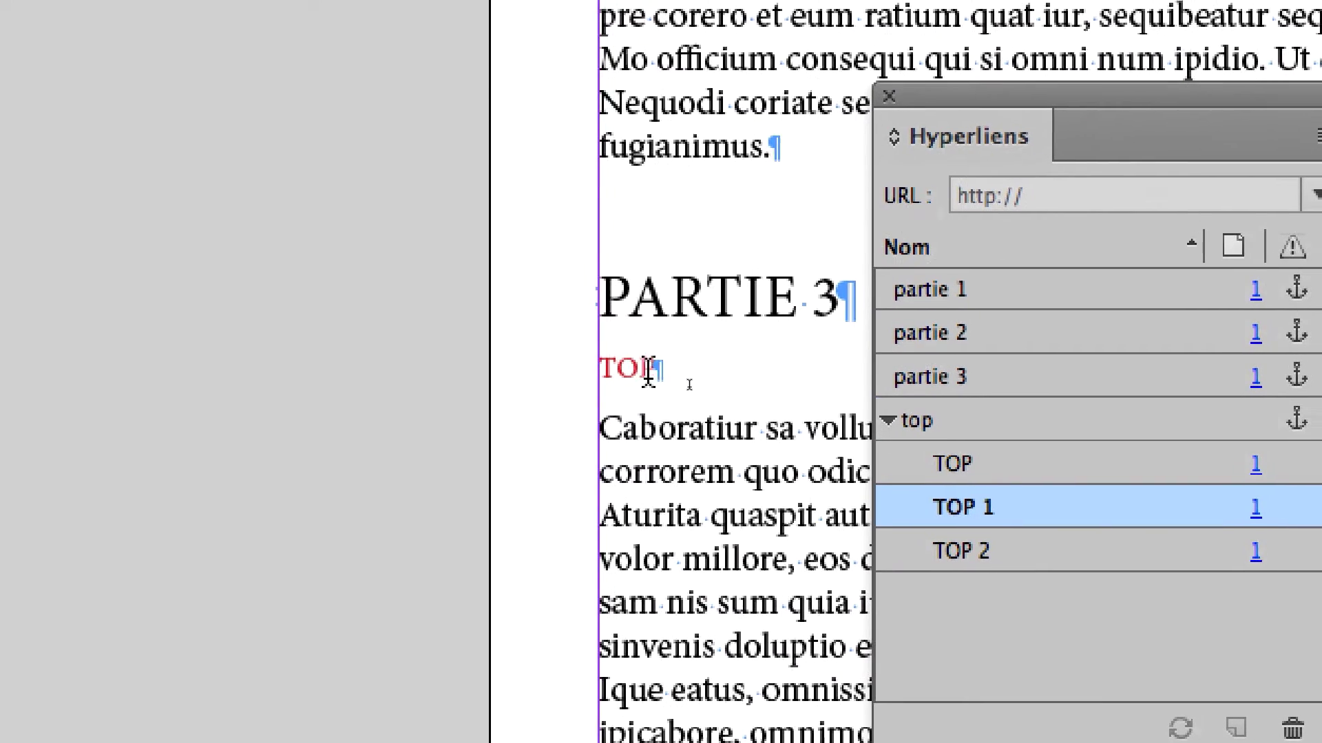
{"action": "scroll", "coordinate": [647, 368], "scroll_direction": "up", "scroll_amount": 8}
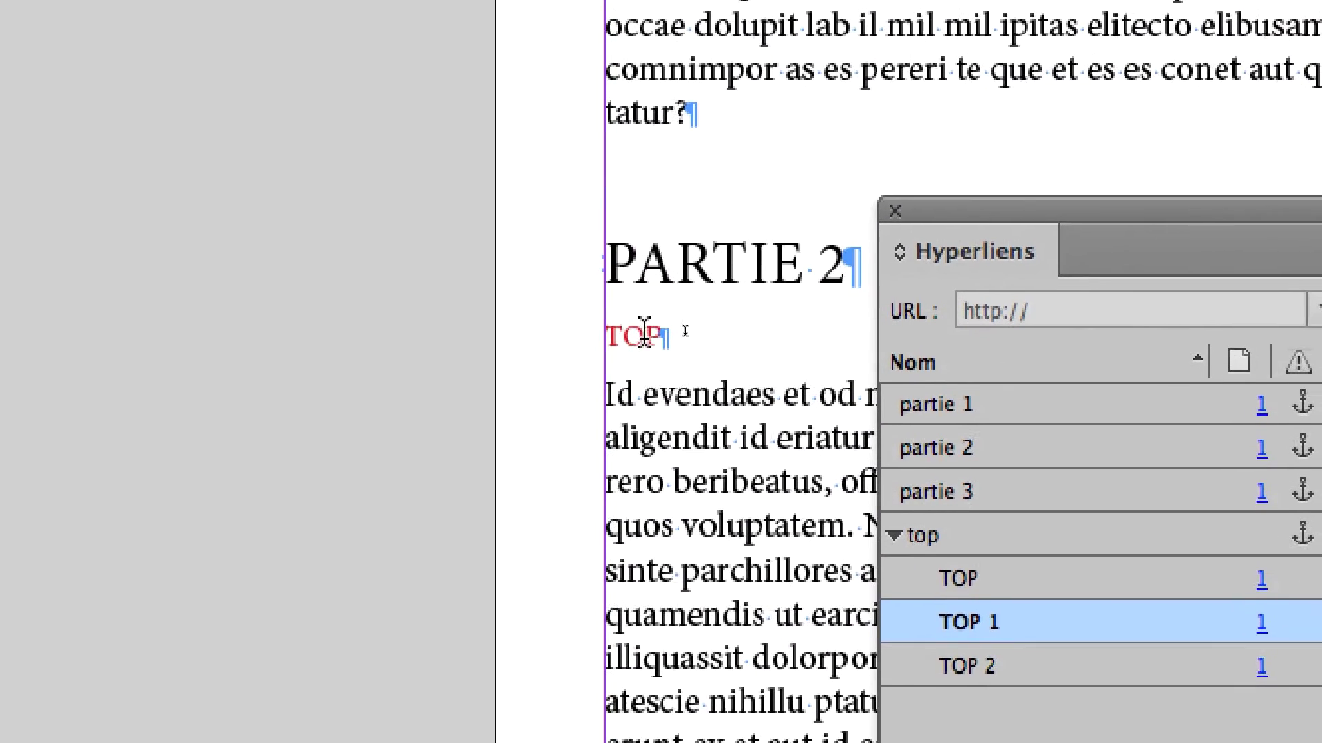
{"action": "left_click", "coordinate": [637, 221]}
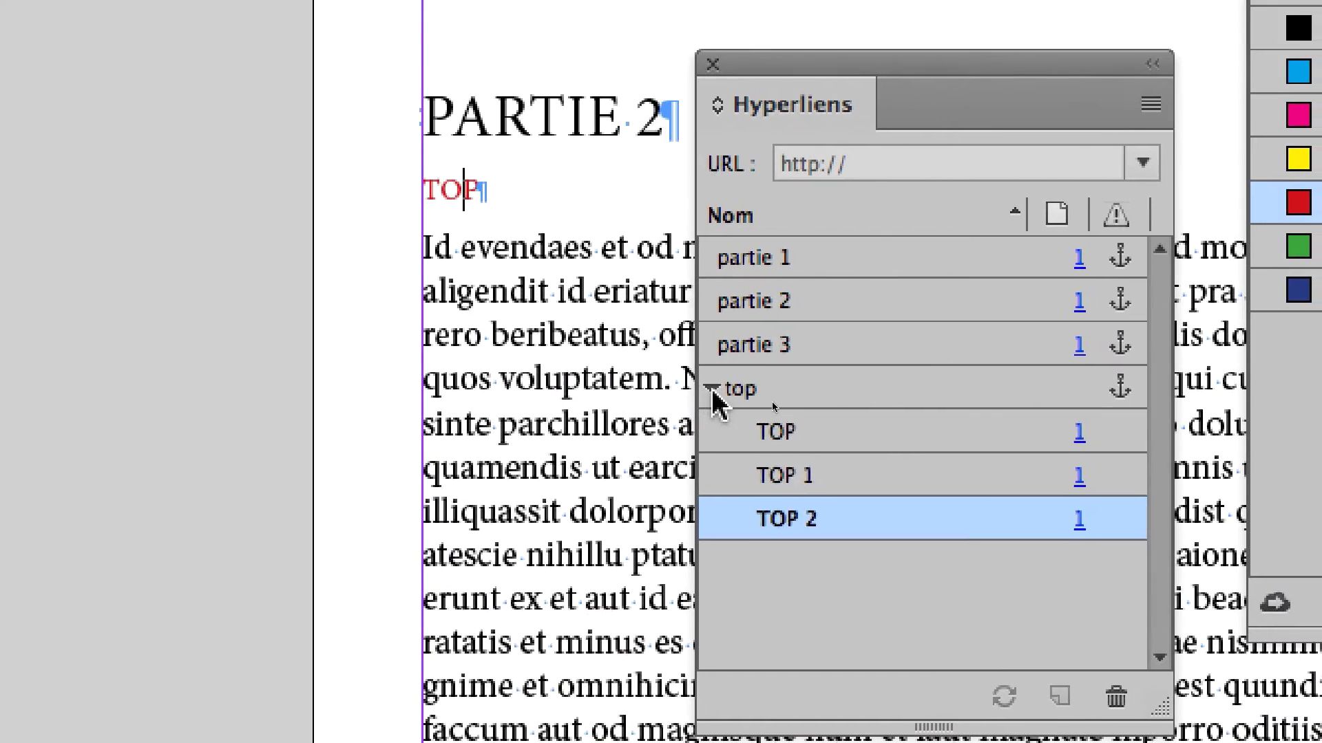
{"action": "left_click", "coordinate": [771, 441]}
Step: Close ancres - 04.indd, saving its changes
{"action": "scroll", "coordinate": [674, 341], "scroll_direction": "up", "scroll_amount": 3}
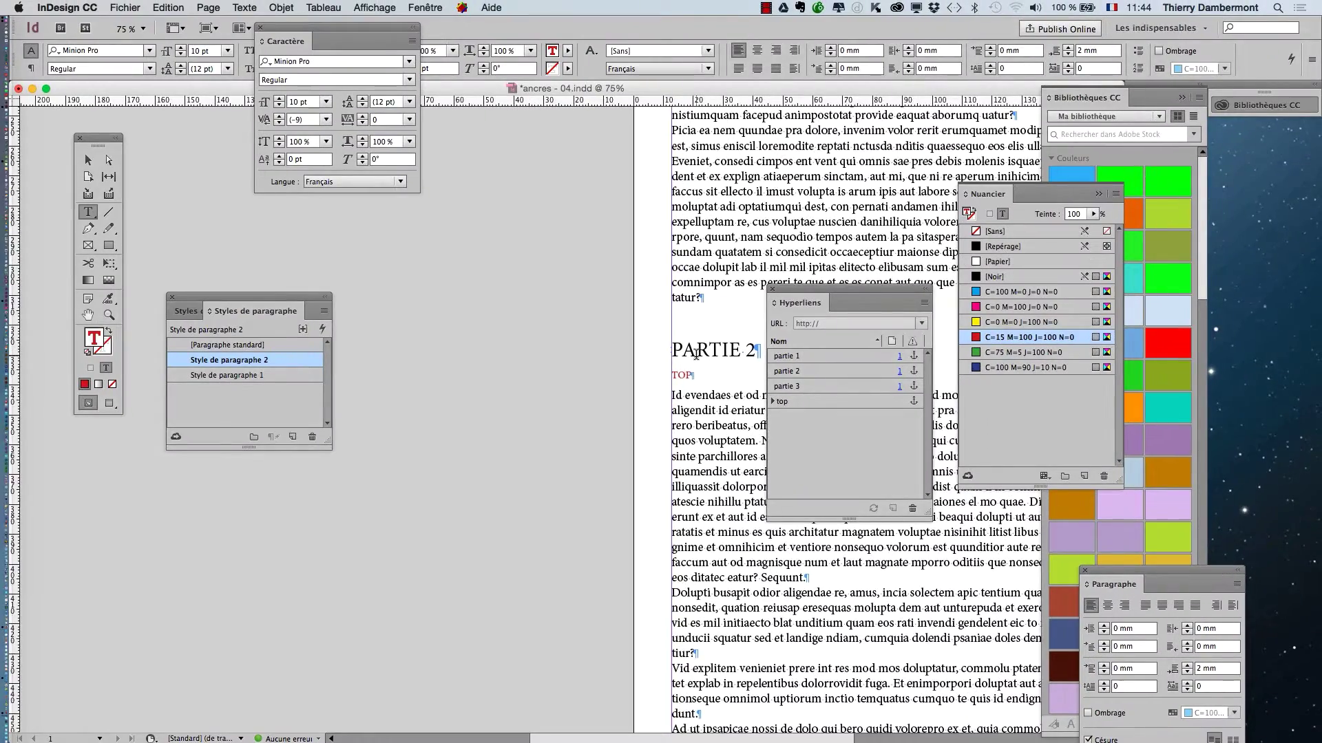
{"action": "scroll", "coordinate": [696, 354], "scroll_direction": "up", "scroll_amount": 10}
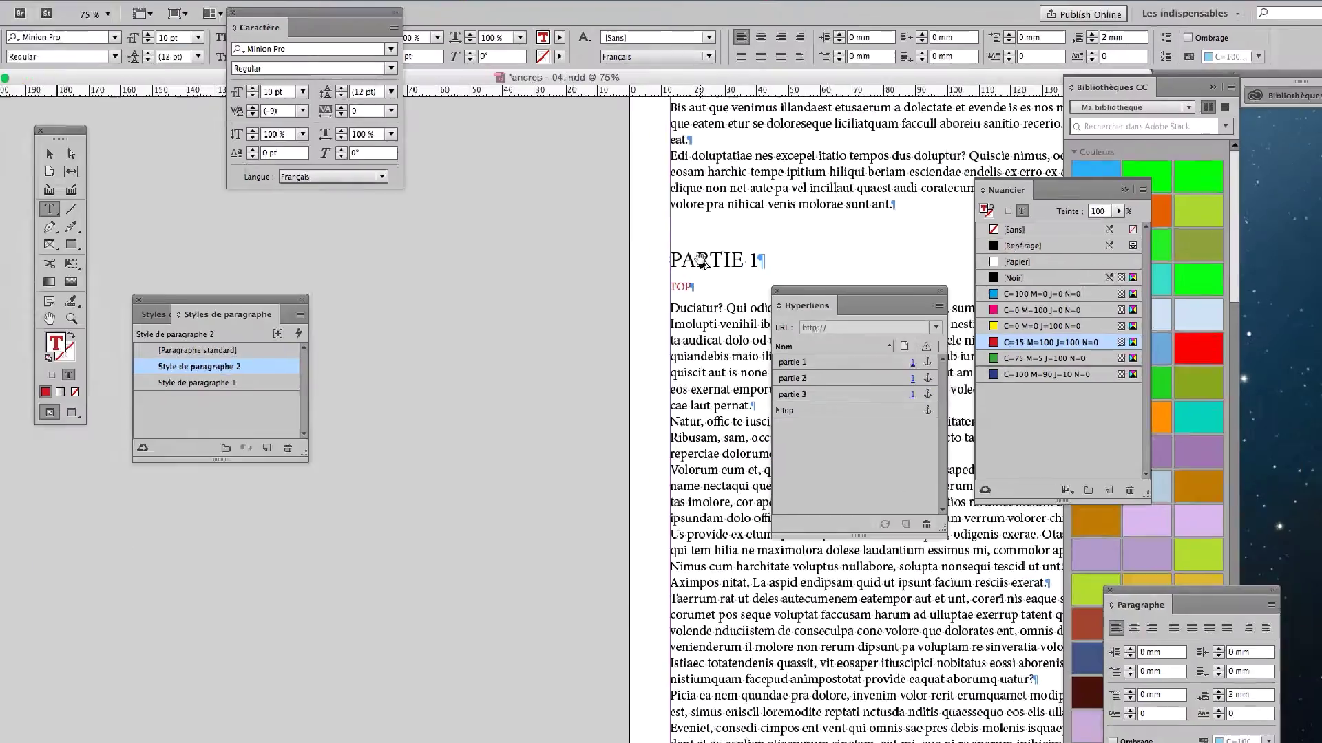
{"action": "key", "text": "super+w"}
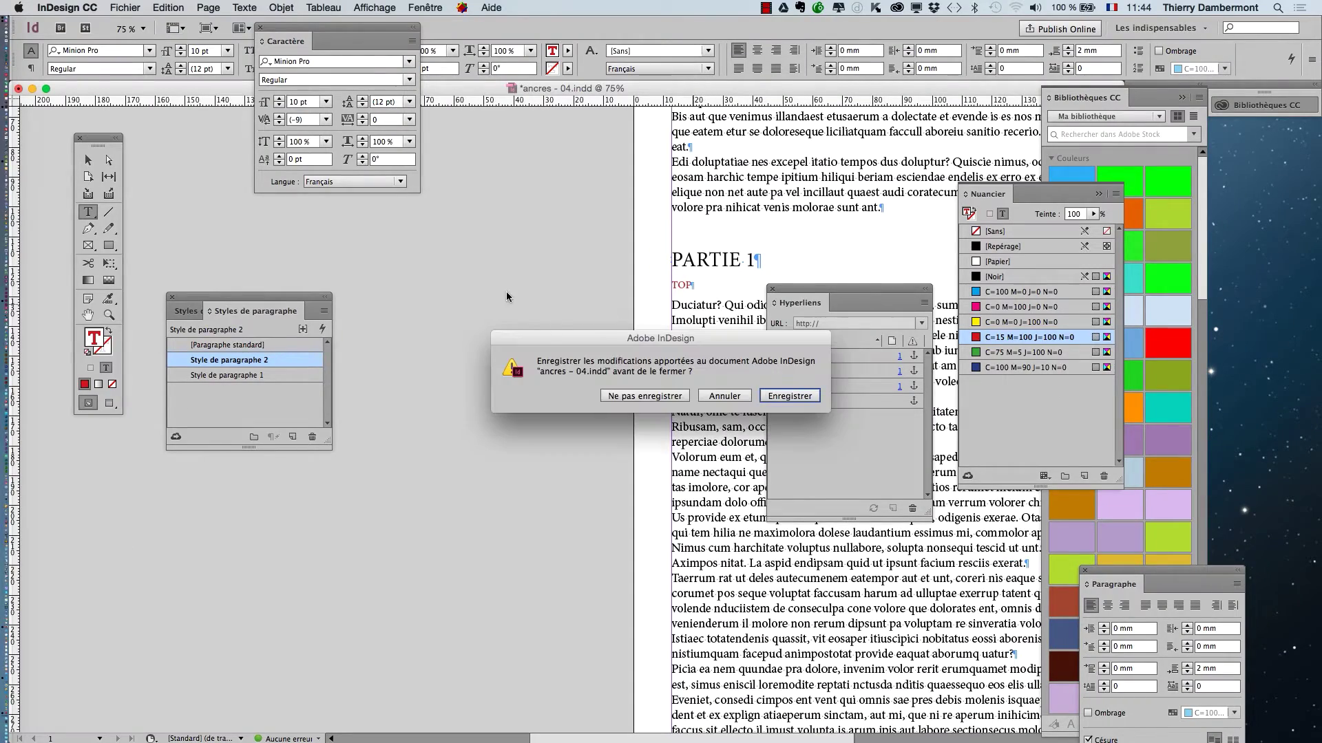
{"action": "left_click", "coordinate": [770, 399]}
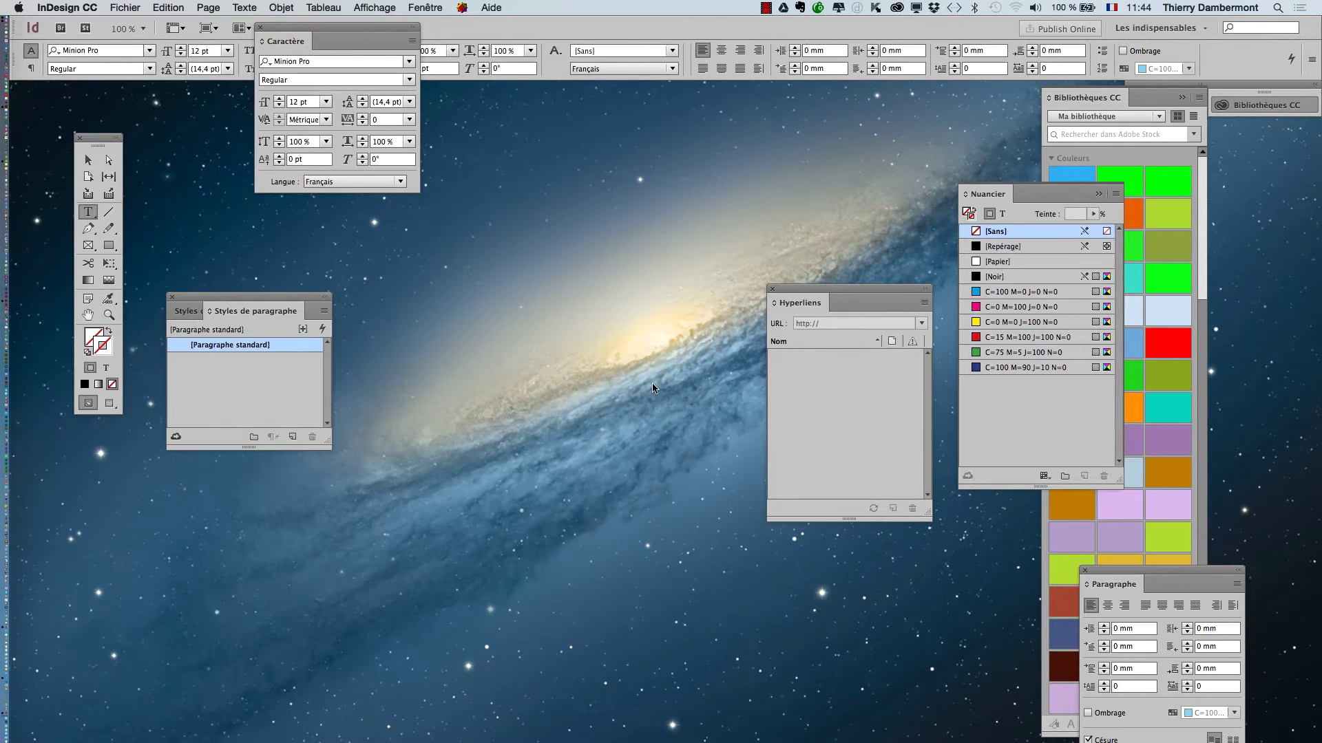
Step: Switch to Finder, check the contents of the "ancres de texte" folder on the Bureau and add the folder to the sidebar favourites
{"action": "key", "text": "super+Tab"}
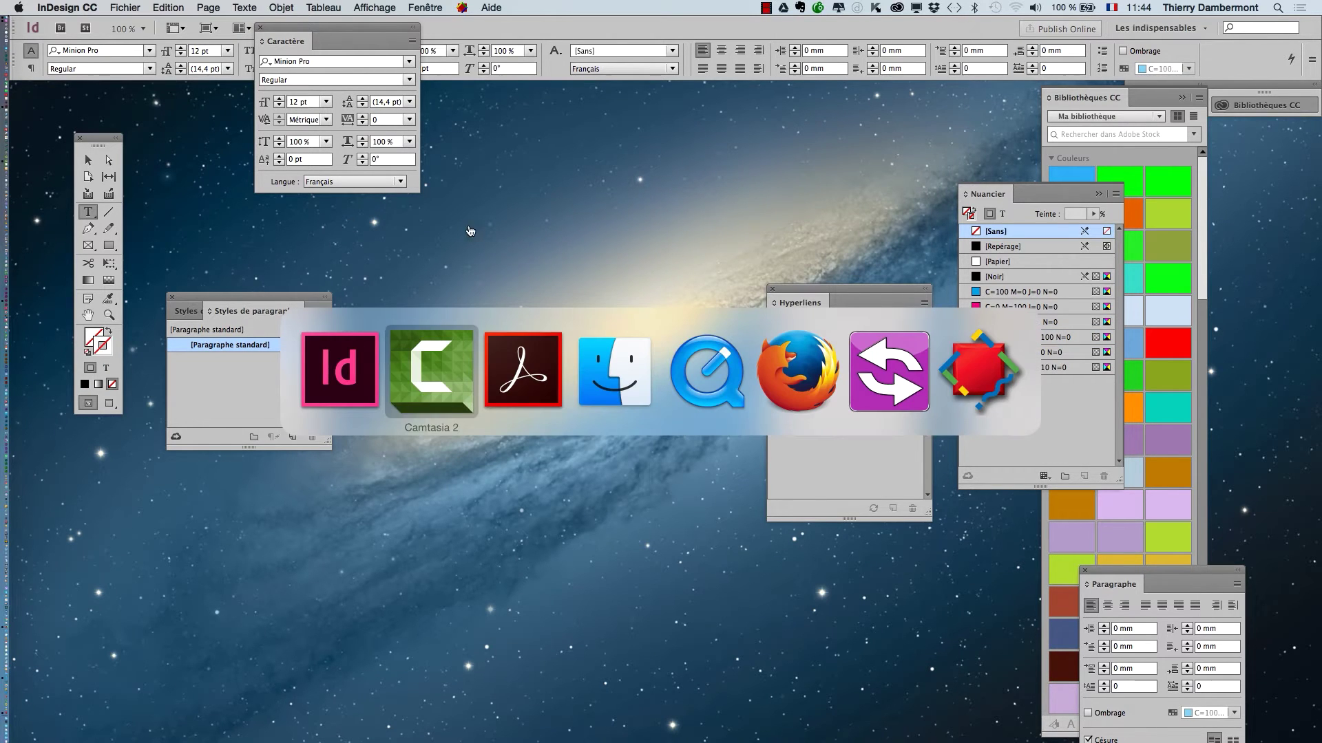
{"action": "left_click", "coordinate": [597, 389]}
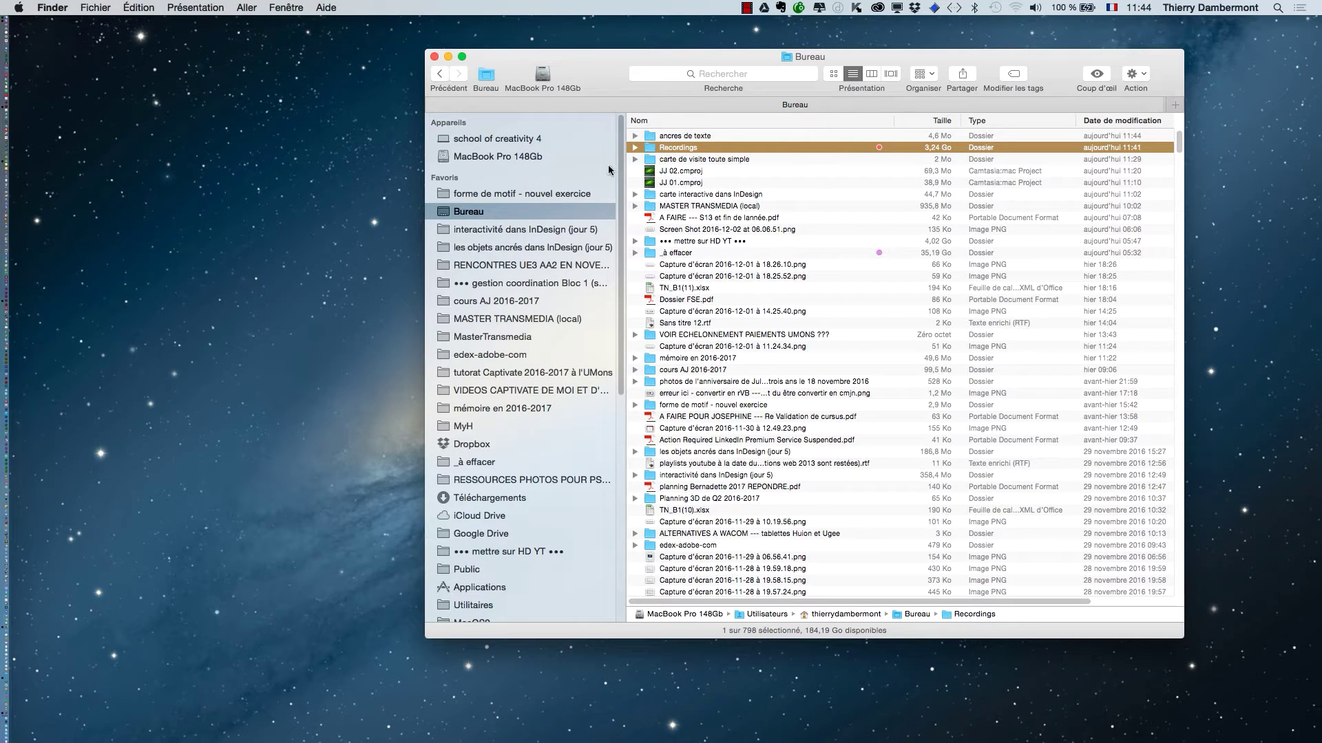
{"action": "double_click", "coordinate": [664, 136]}
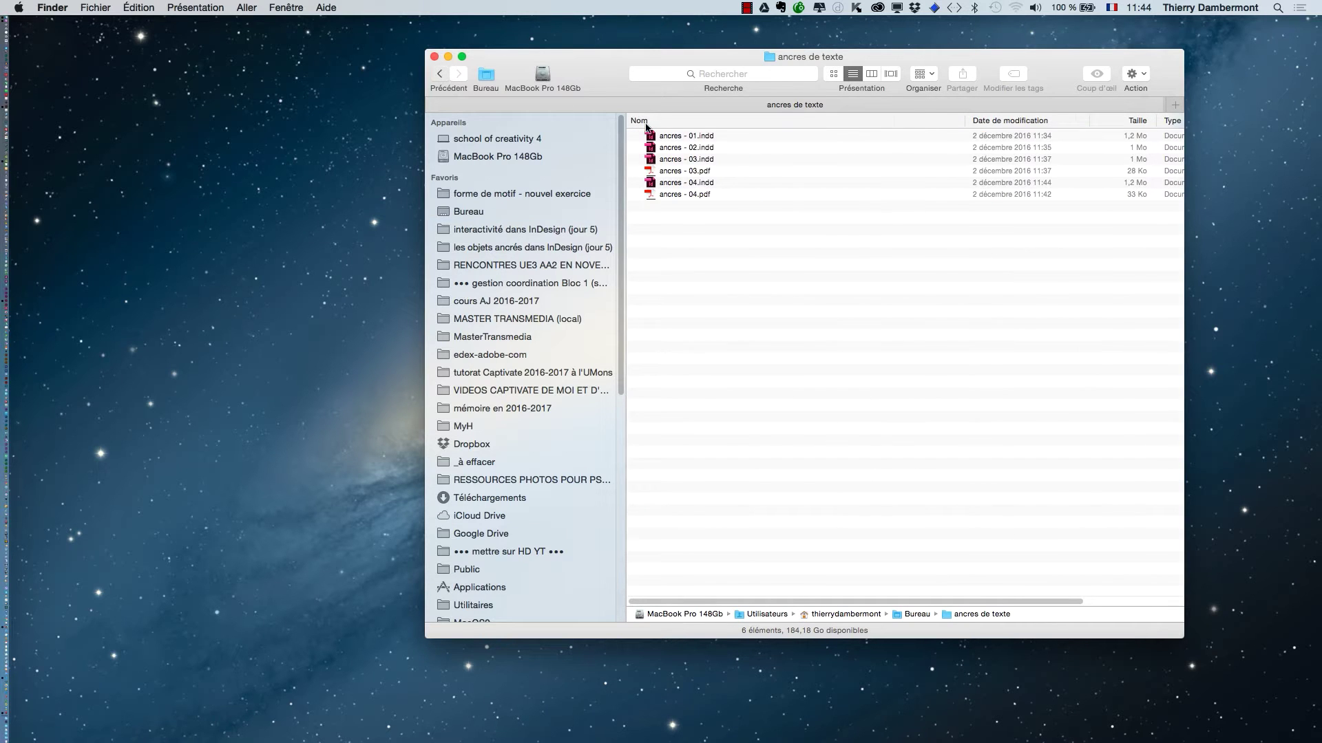
{"action": "key", "text": "super+bracketleft"}
{"action": "left_click_drag", "start_coordinate": [678, 135], "coordinate": [524, 195]}
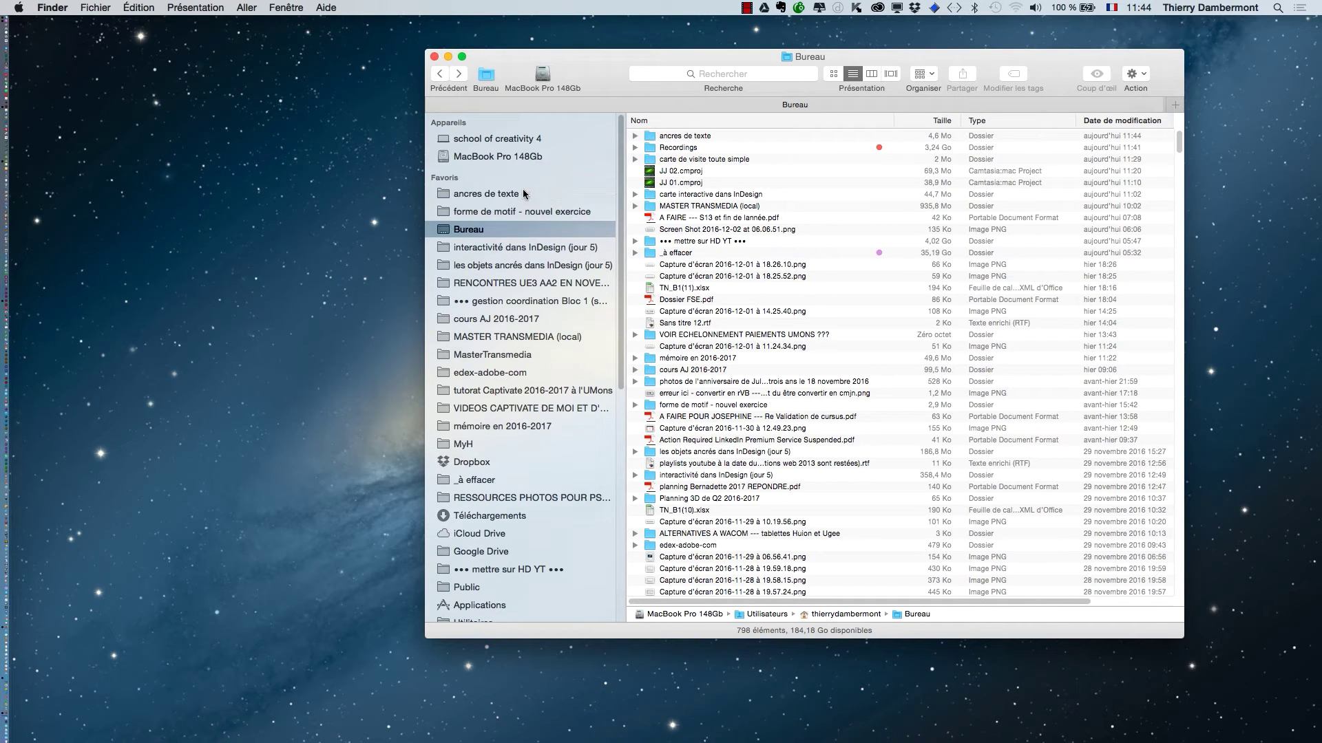
{"action": "left_click", "coordinate": [523, 194]}
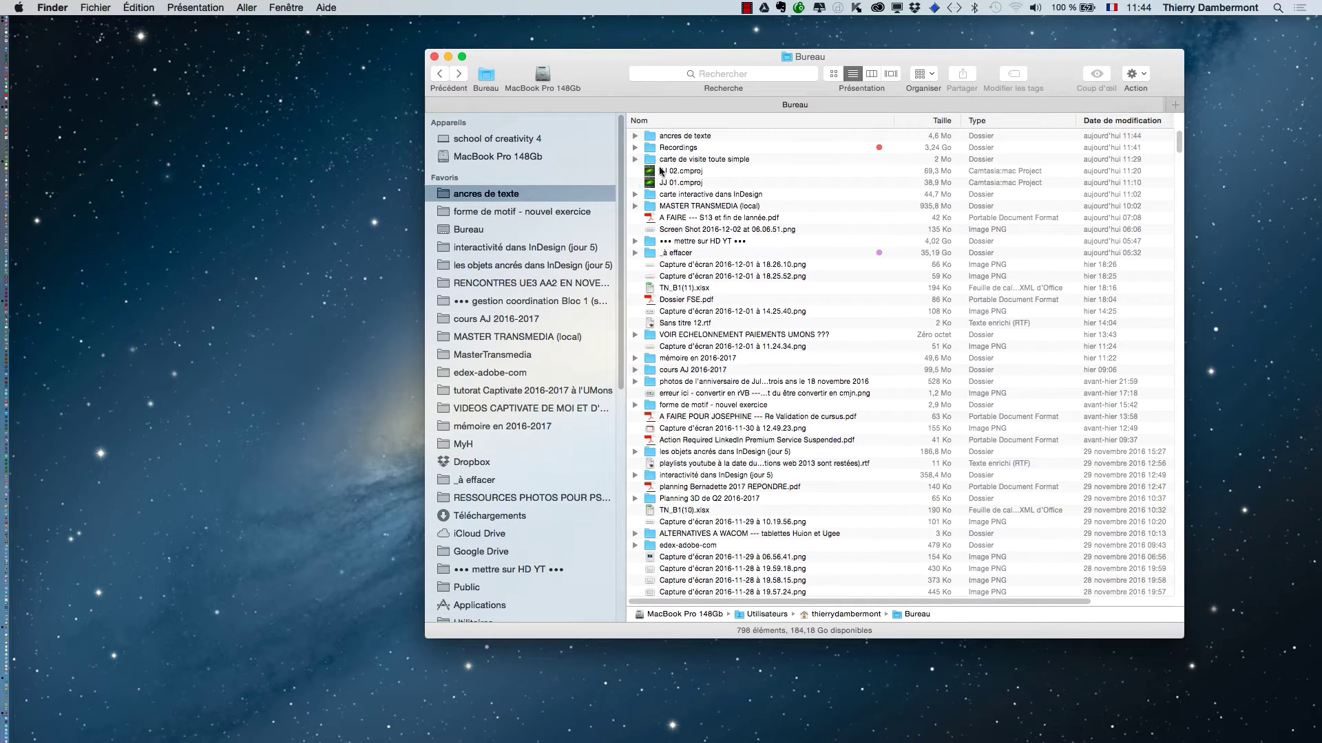
Step: Open ancres - 03.indd from the "ancres de texte" folder, examine the hyperlink of the TOP text above PARTIE 2 and close the document
{"action": "left_click", "coordinate": [852, 75]}
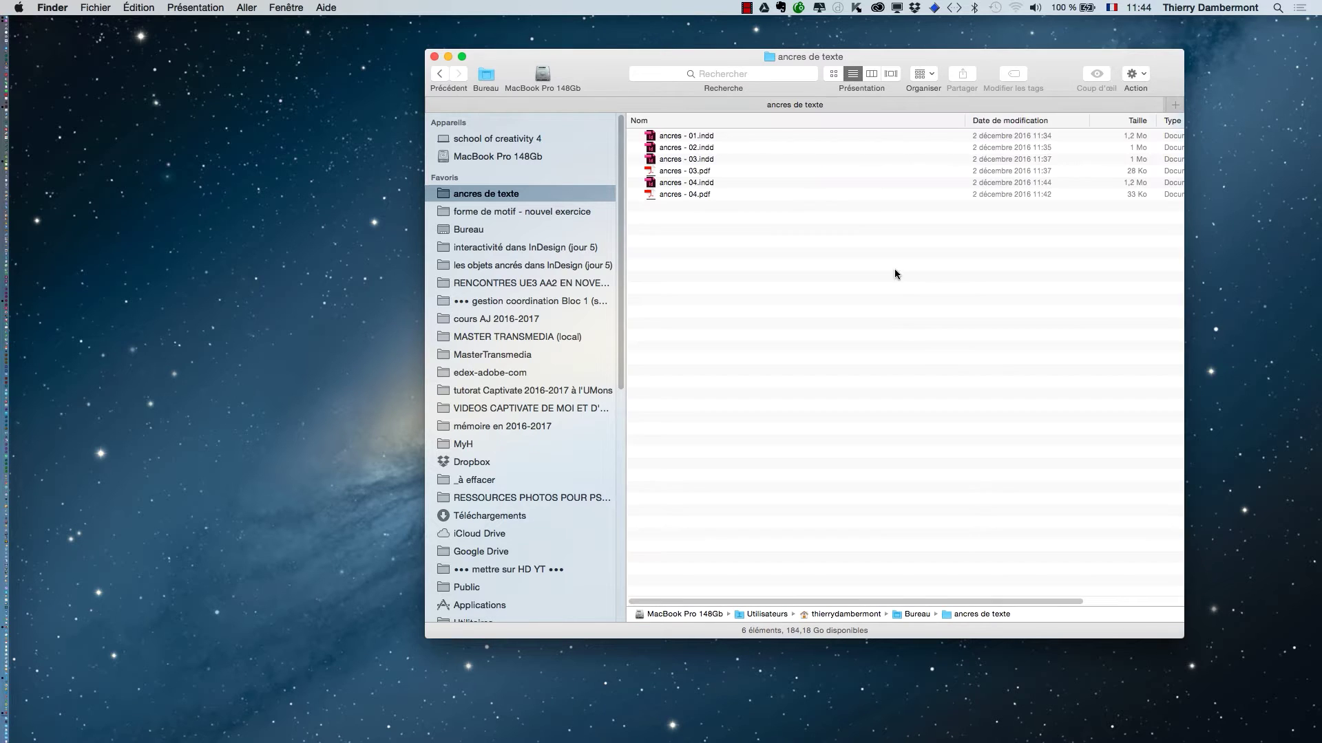
{"action": "double_click", "coordinate": [711, 159]}
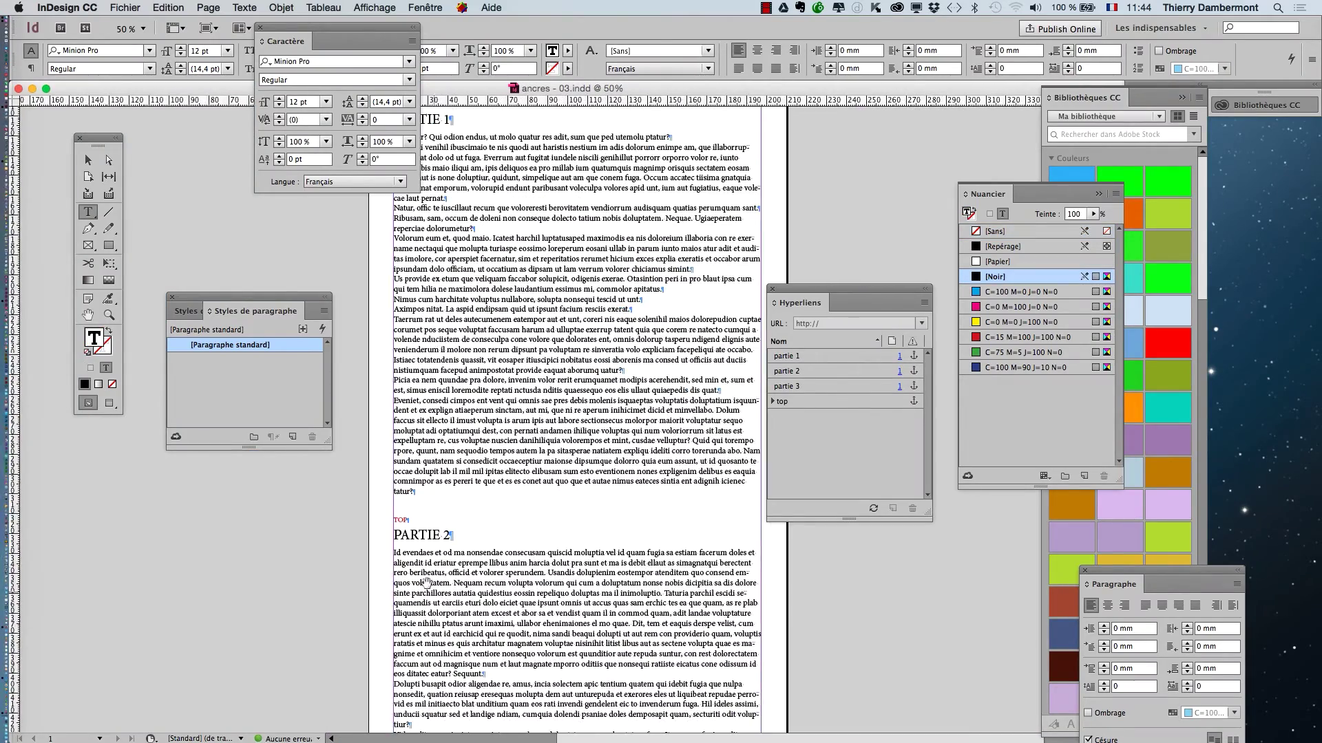
{"action": "scroll", "coordinate": [426, 582], "scroll_direction": "up", "scroll_amount": 5}
{"action": "double_click", "coordinate": [394, 455]}
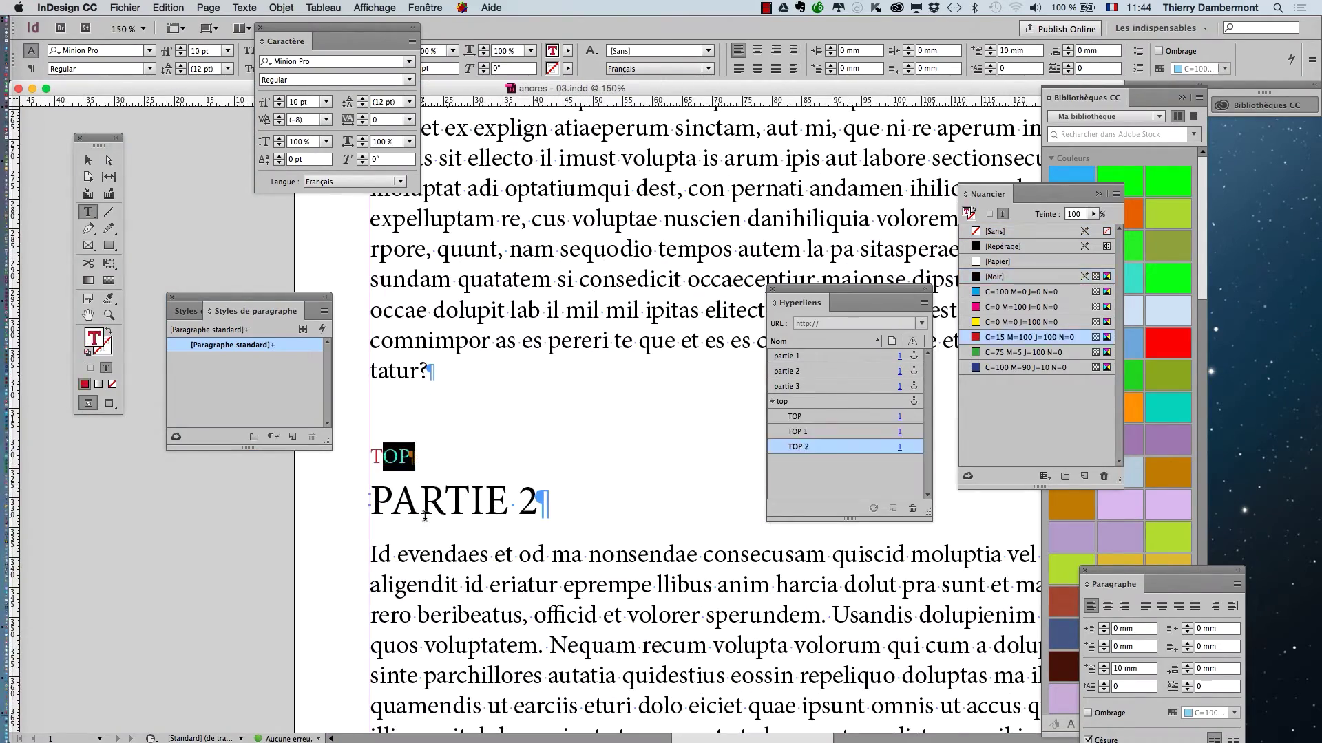
{"action": "key", "text": "super+w"}
Step: Open ancres - 02.indd and examine its PARTIE 2 section and the Hyperliens panel at 100 % zoom
{"action": "left_click", "coordinate": [681, 128]}
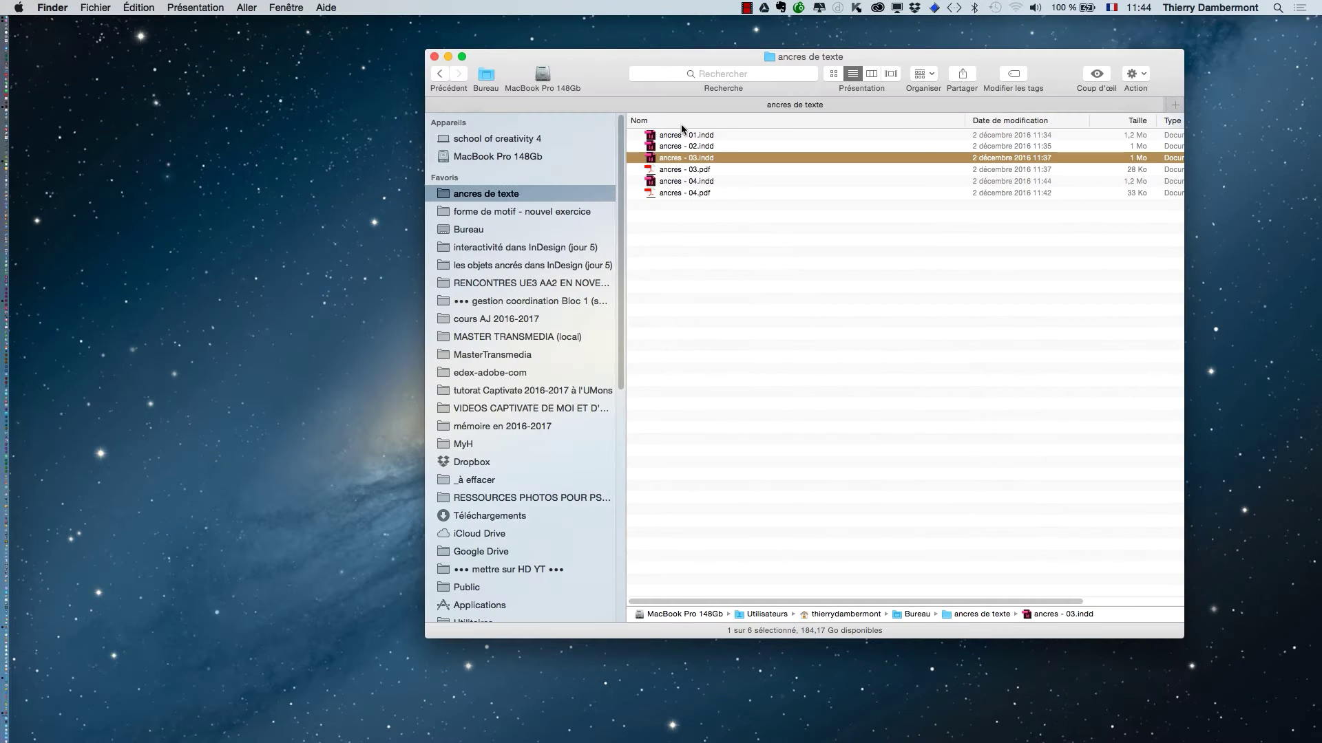
{"action": "double_click", "coordinate": [692, 147]}
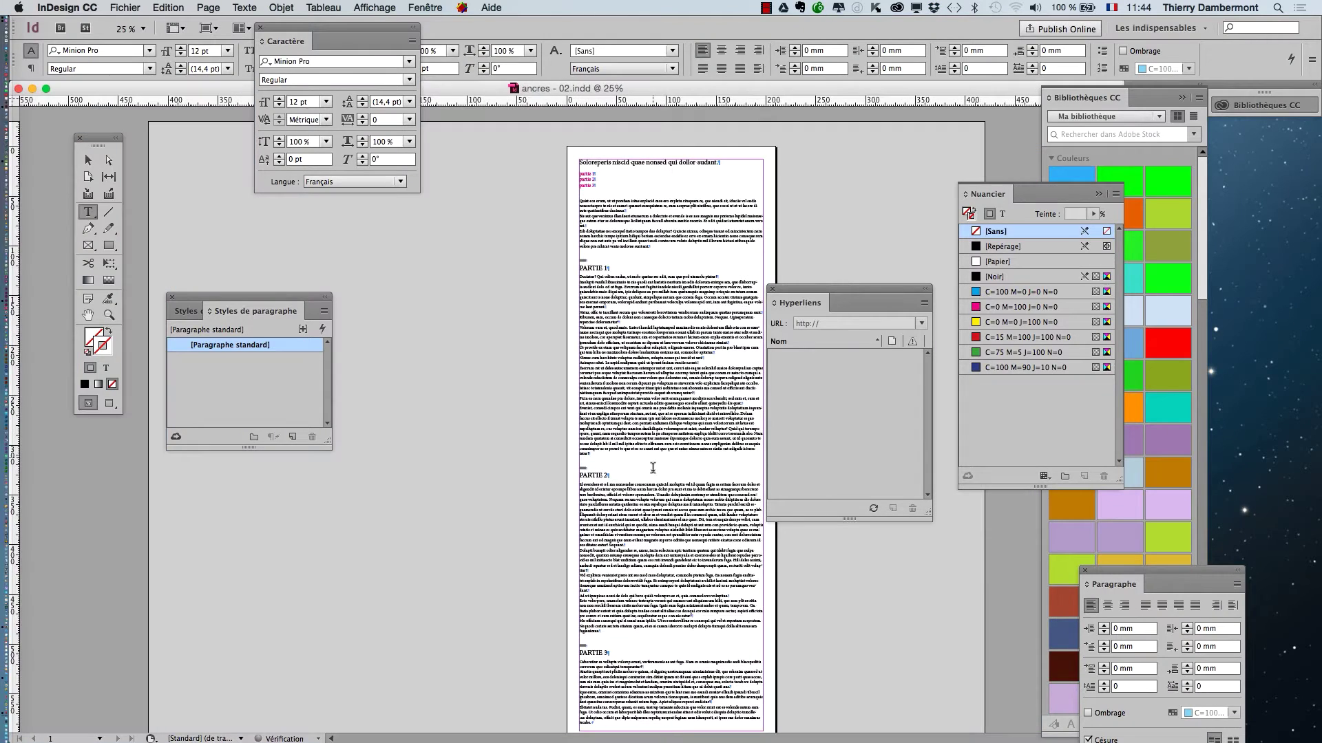
{"action": "key", "text": "super+1"}
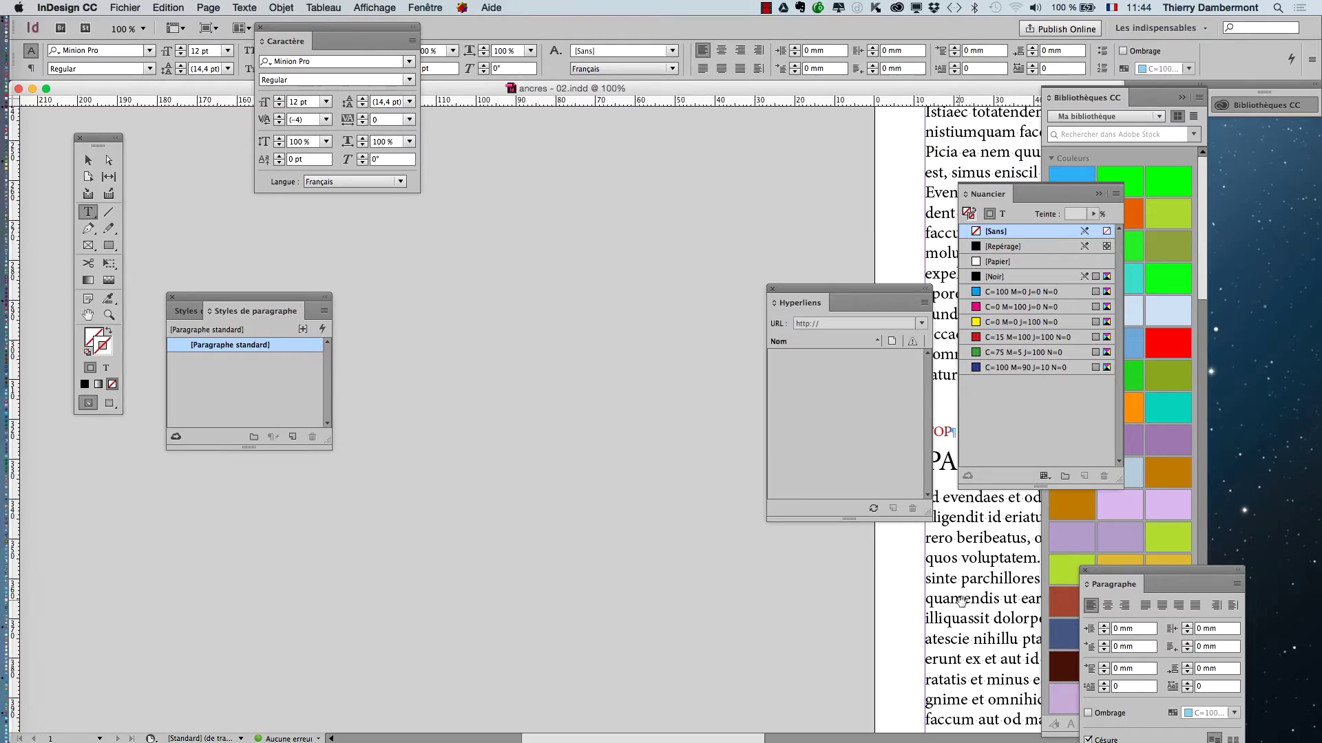
{"action": "left_click", "coordinate": [962, 600]}
{"action": "scroll", "coordinate": [786, 289], "scroll_direction": "right", "scroll_amount": 10}
{"action": "scroll", "coordinate": [786, 289], "scroll_direction": "down", "scroll_amount": 2}
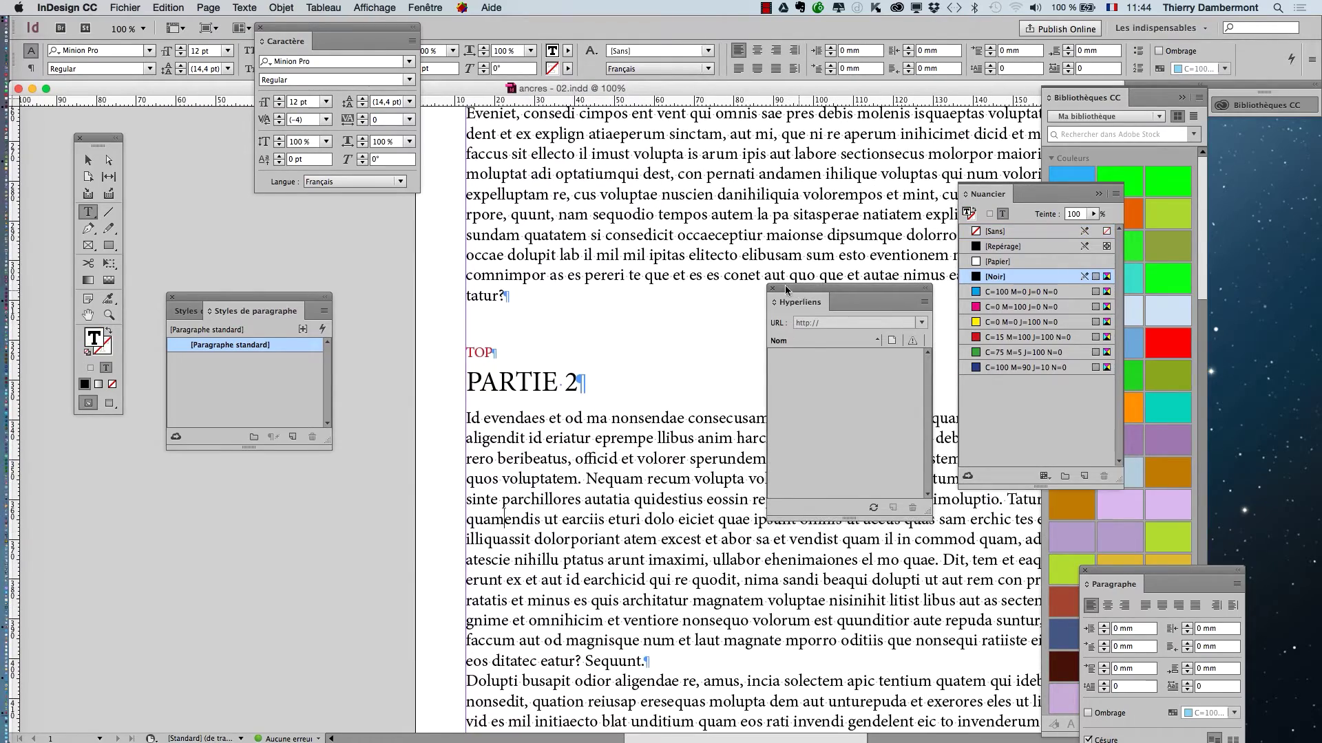
Step: Move the Hyperliens panel off the text to below the Styles de paragraphe panel and close ancres - 02.indd
{"action": "left_click_drag", "start_coordinate": [785, 289], "coordinate": [633, 252]}
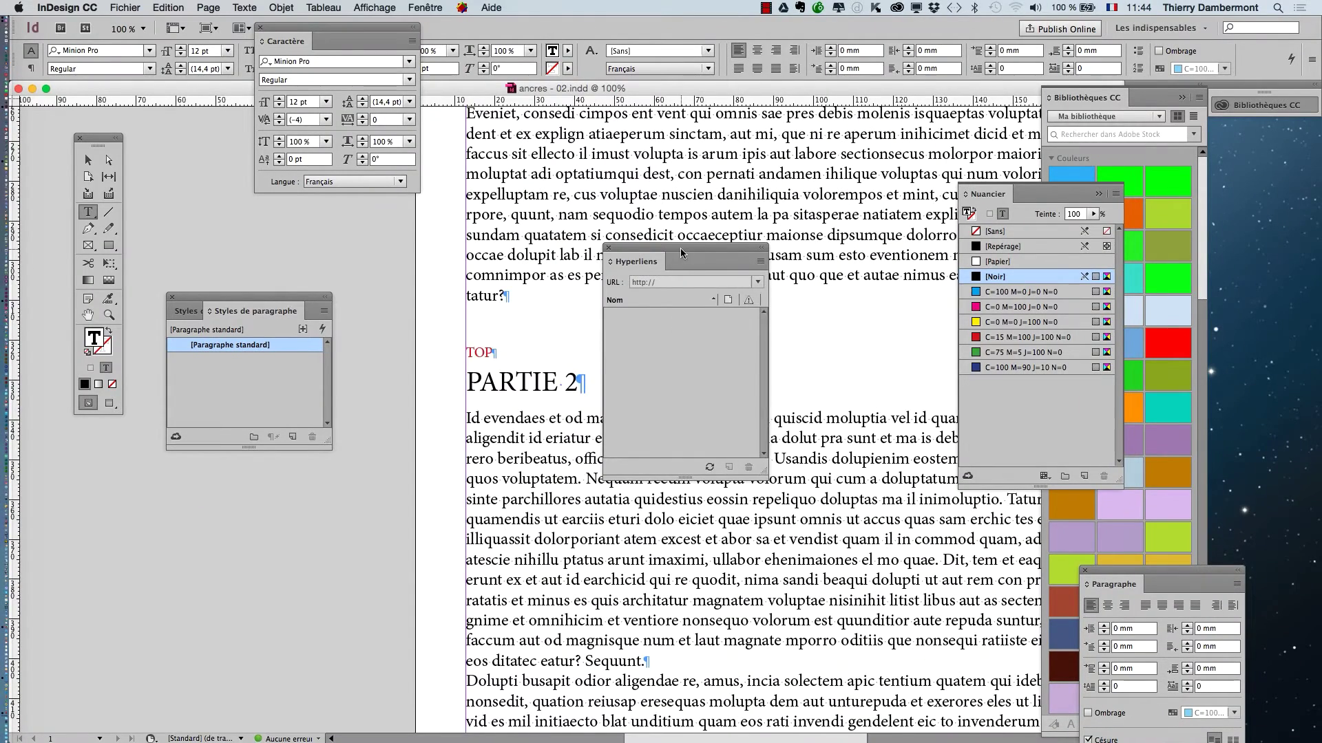
{"action": "left_click_drag", "start_coordinate": [680, 248], "coordinate": [199, 550]}
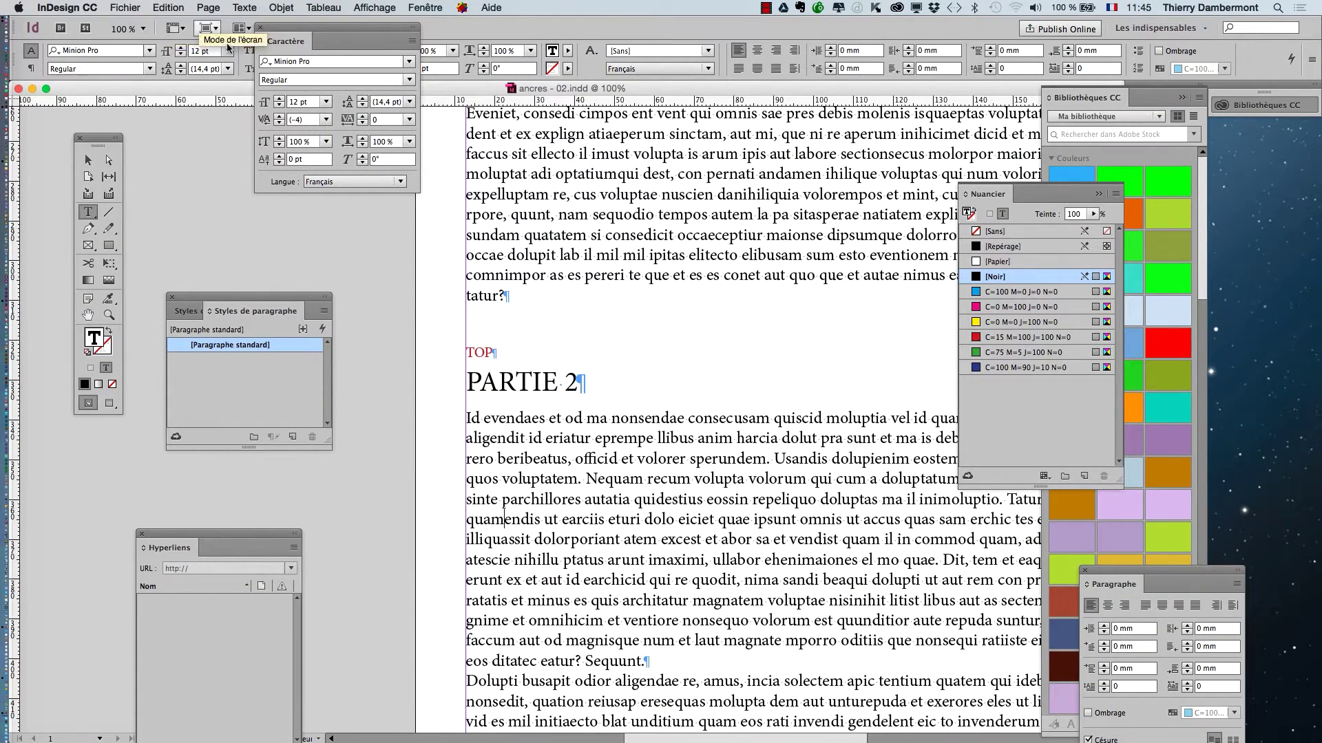
{"action": "key", "text": "super+o"}
{"action": "left_click", "coordinate": [704, 427]}
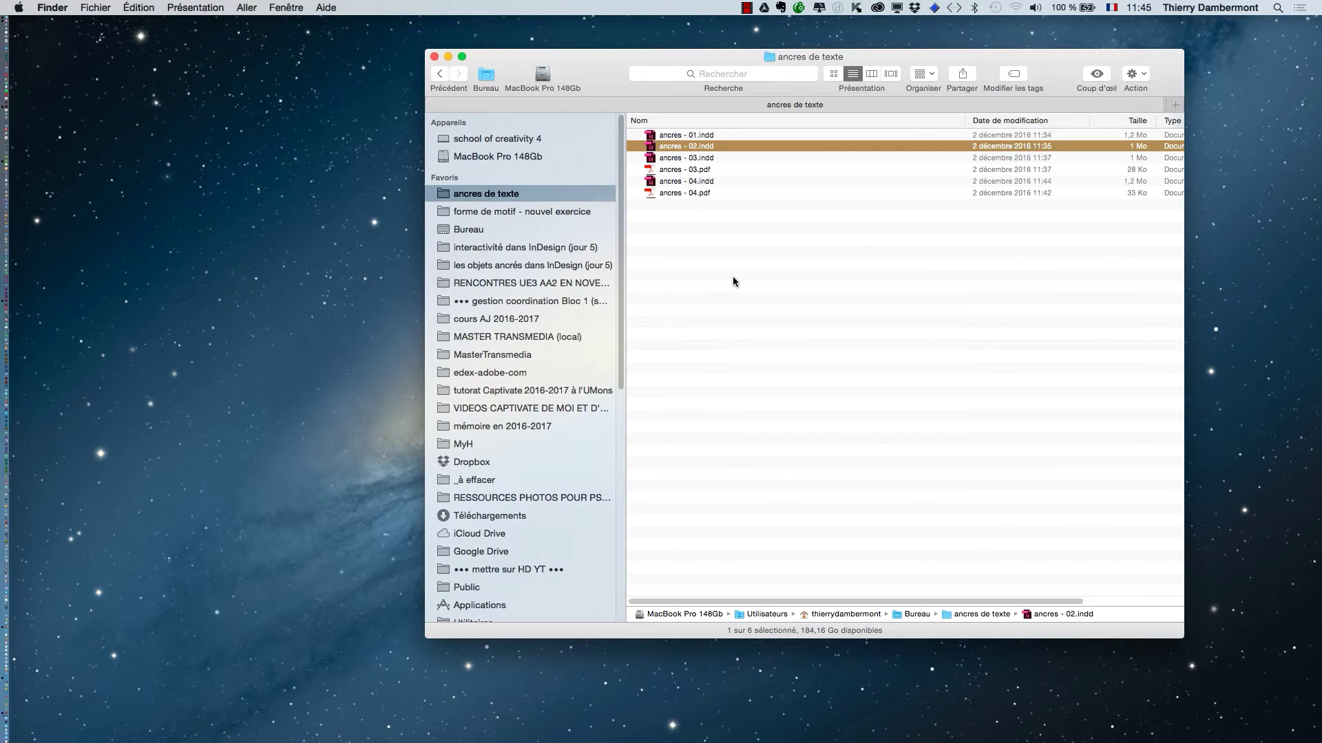
Step: Create a new folder named ancres-de-texte inside the "ancres de texte" folder in Finder
{"action": "right_click", "coordinate": [736, 291]}
{"action": "left_click", "coordinate": [757, 299]}
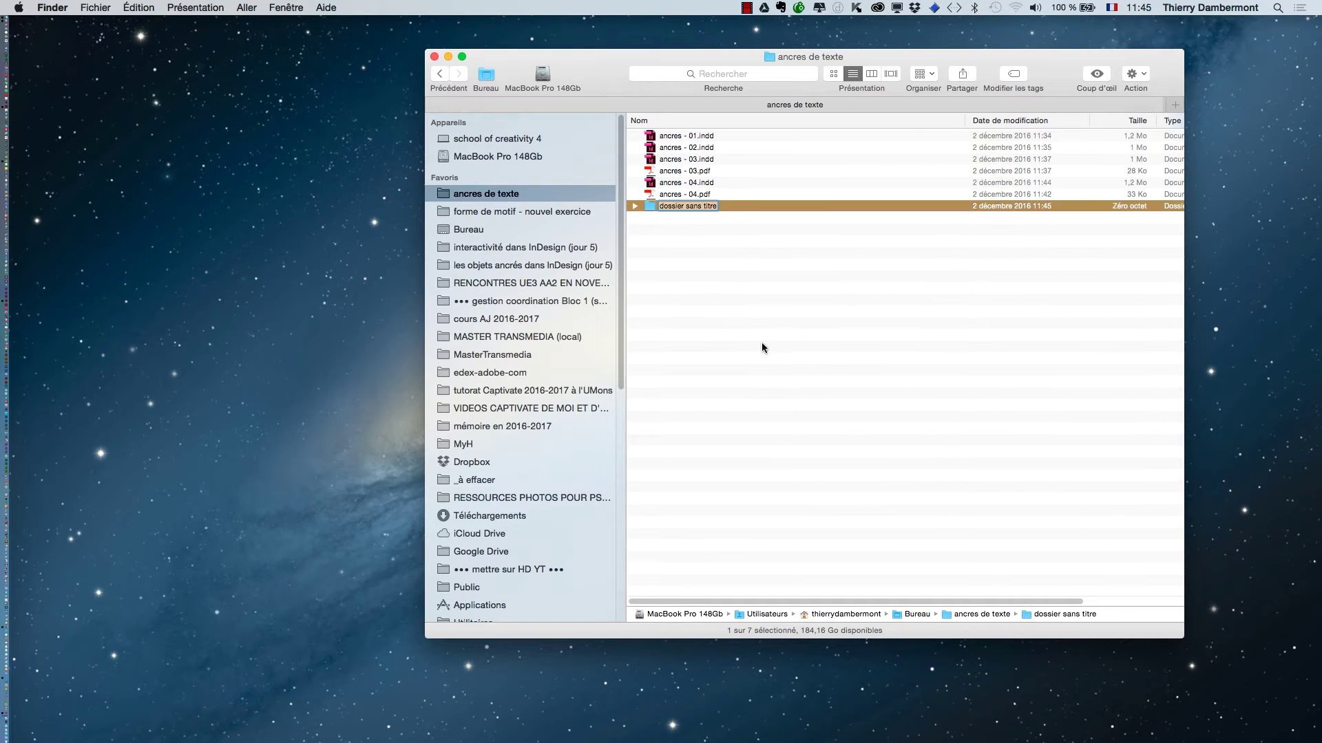
{"action": "type", "text": "ancres-de-texte"}
{"action": "key", "text": "Return"}
Step: Copy ancres - 02.indd into the ancres-de-texte folder and compress that folder into a ZIP archive
{"action": "left_click", "coordinate": [698, 149]}
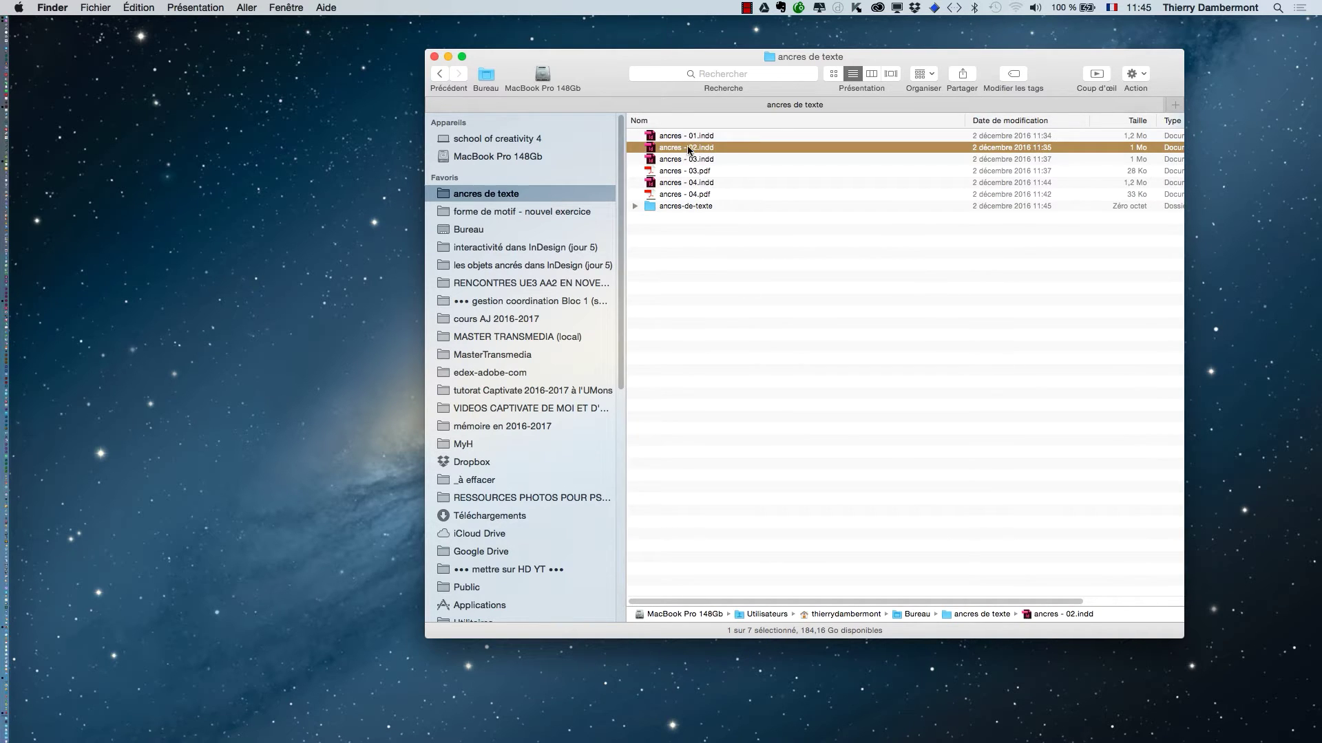
{"action": "left_click_drag", "start_coordinate": [688, 150], "coordinate": [698, 207]}
{"action": "left_click", "coordinate": [695, 206]}
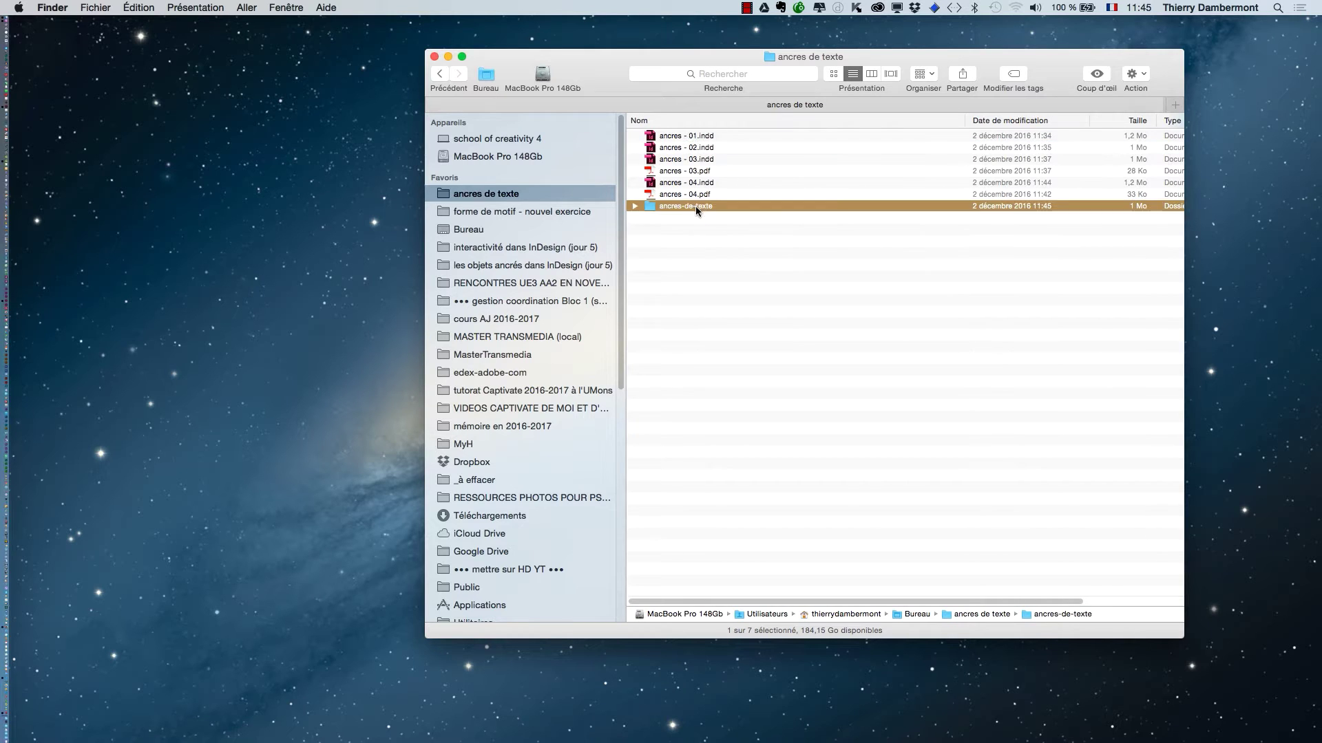
{"action": "right_click", "coordinate": [696, 205]}
{"action": "left_click", "coordinate": [740, 295]}
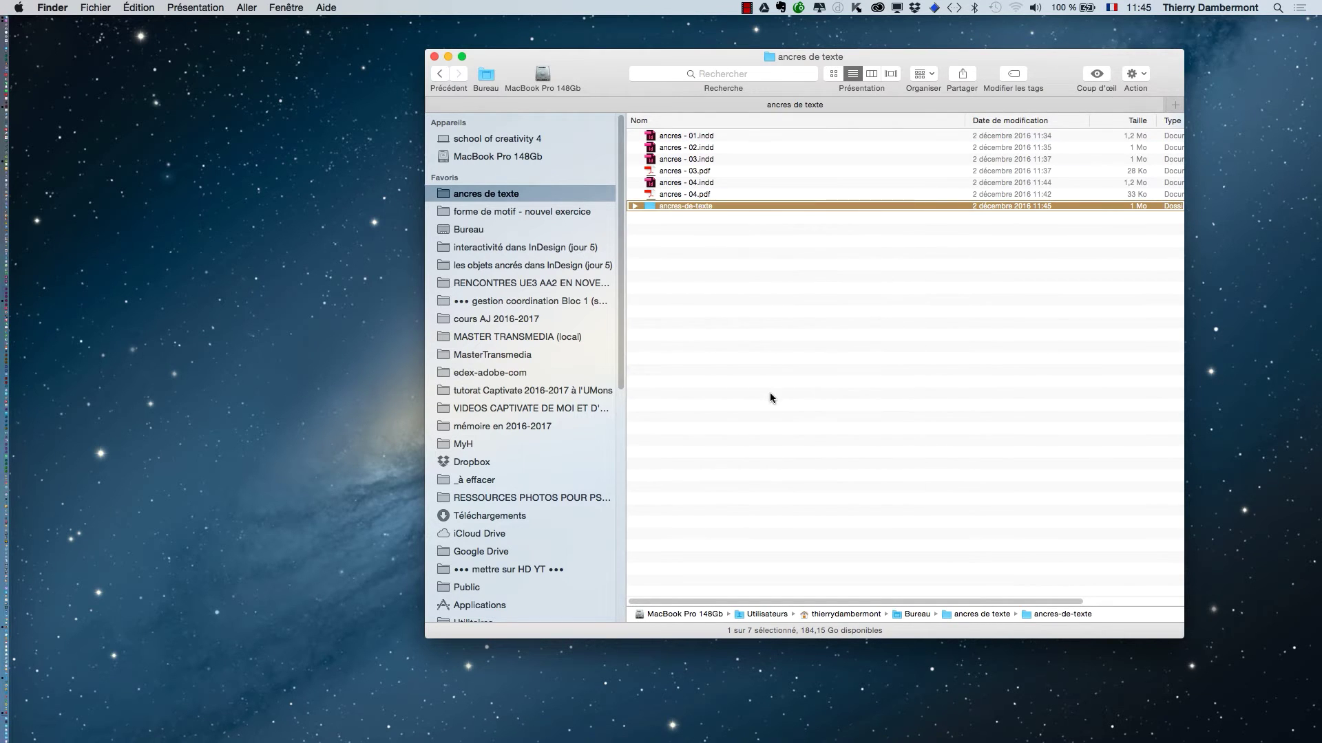
Step: Switch to Transmit, upload ancres-de-texte.zip to the server's DOWNLOAD folder and copy the URL of the uploaded file
{"action": "key", "text": "cmd+Tab"}
{"action": "left_click_drag", "start_coordinate": [666, 218], "coordinate": [398, 150]}
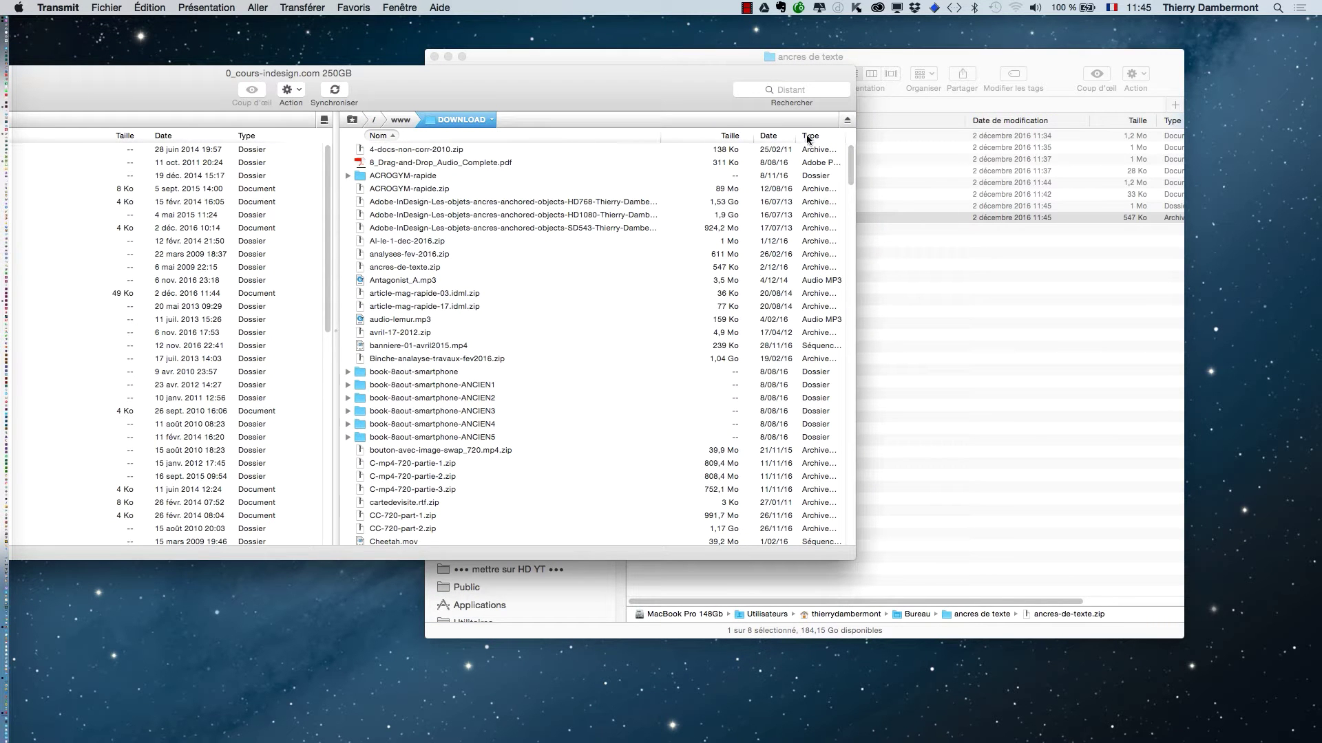
{"action": "left_click", "coordinate": [771, 135]}
{"action": "left_click", "coordinate": [405, 153]}
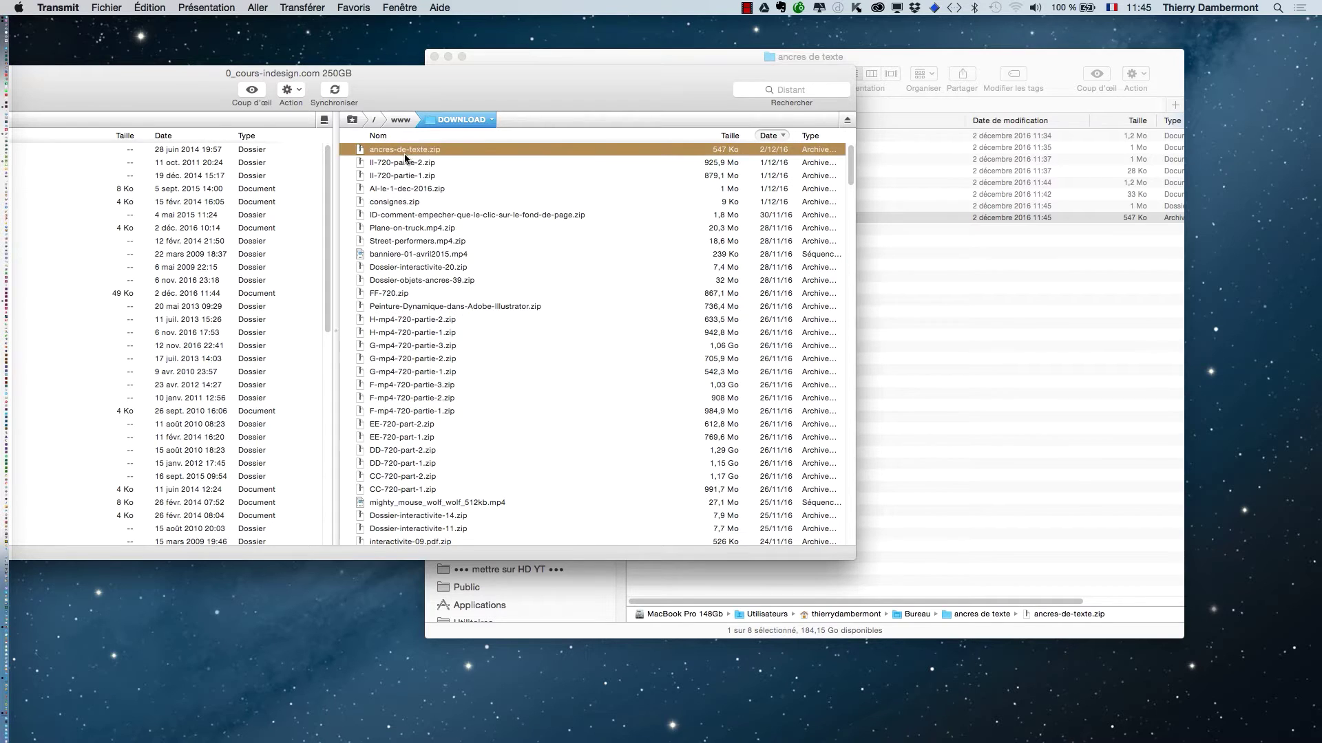
{"action": "right_click", "coordinate": [405, 157]}
{"action": "left_click", "coordinate": [495, 253]}
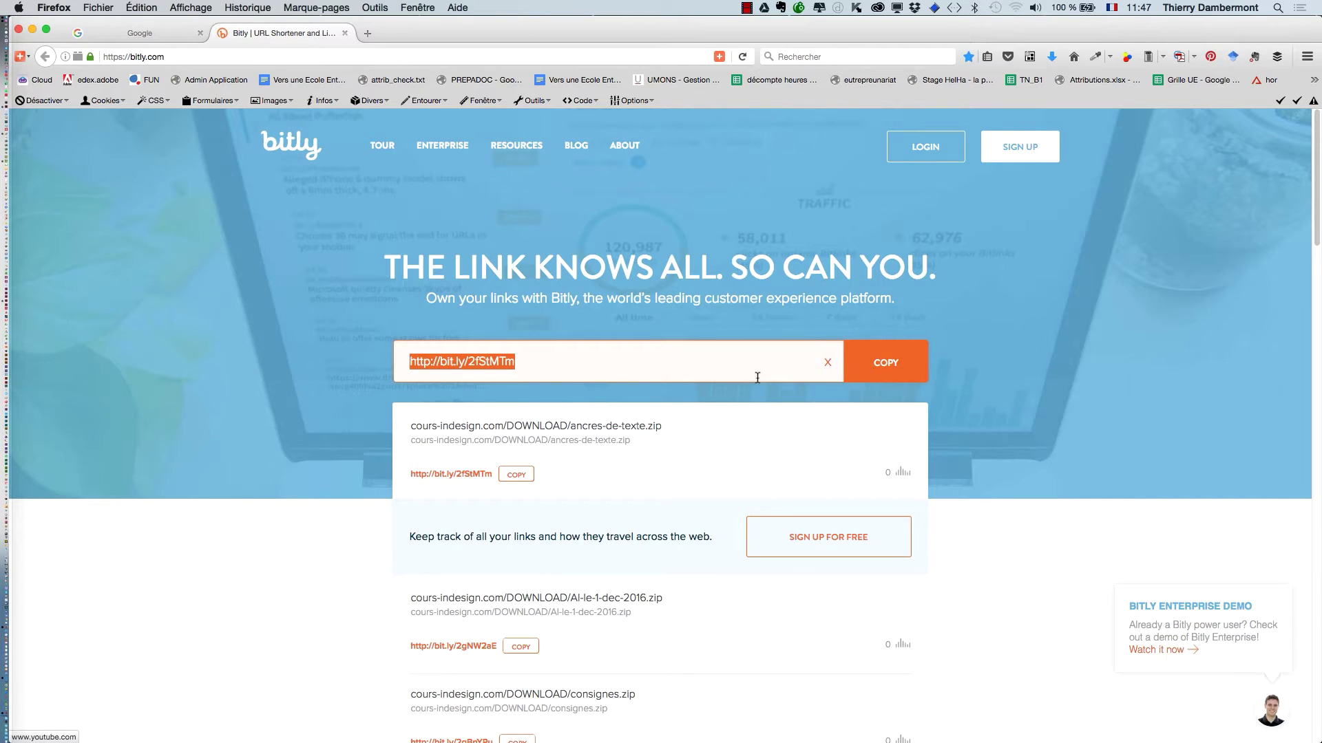
{"action": "key", "text": "super+Tab"}
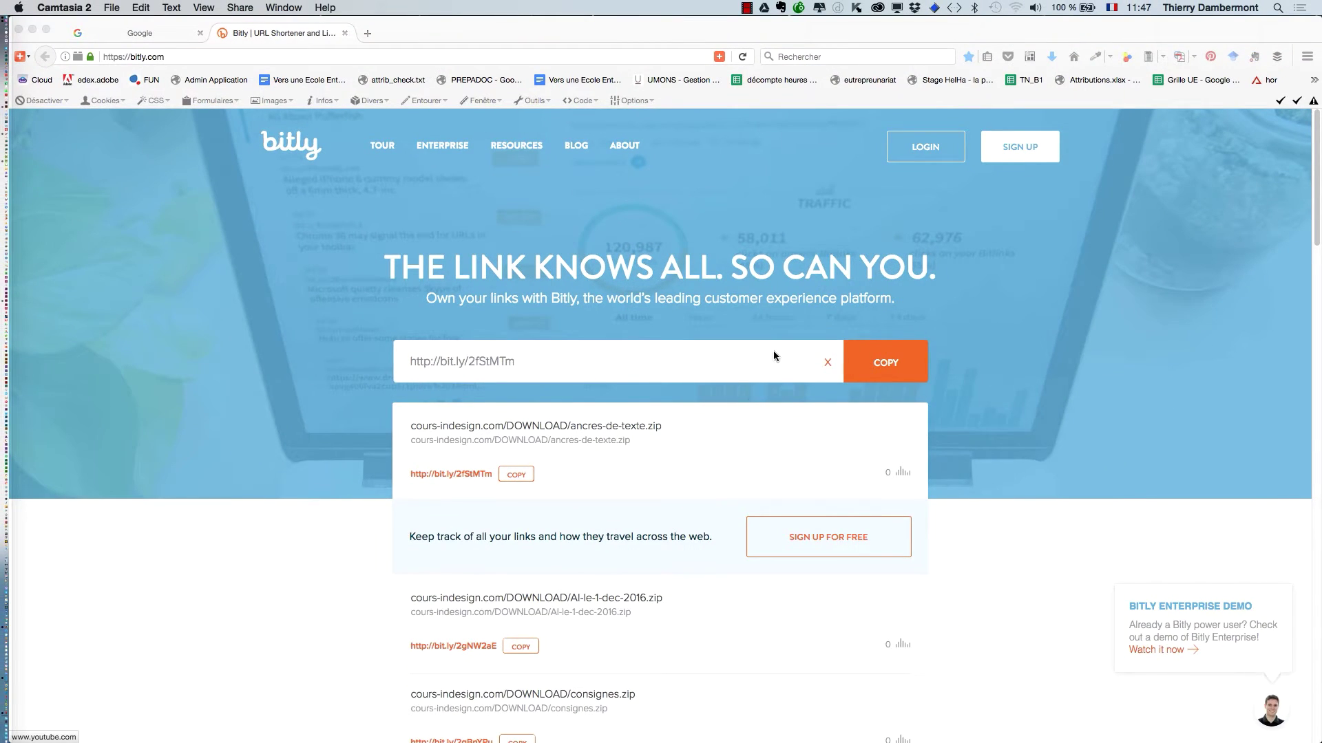
{"action": "left_click", "coordinate": [440, 381]}
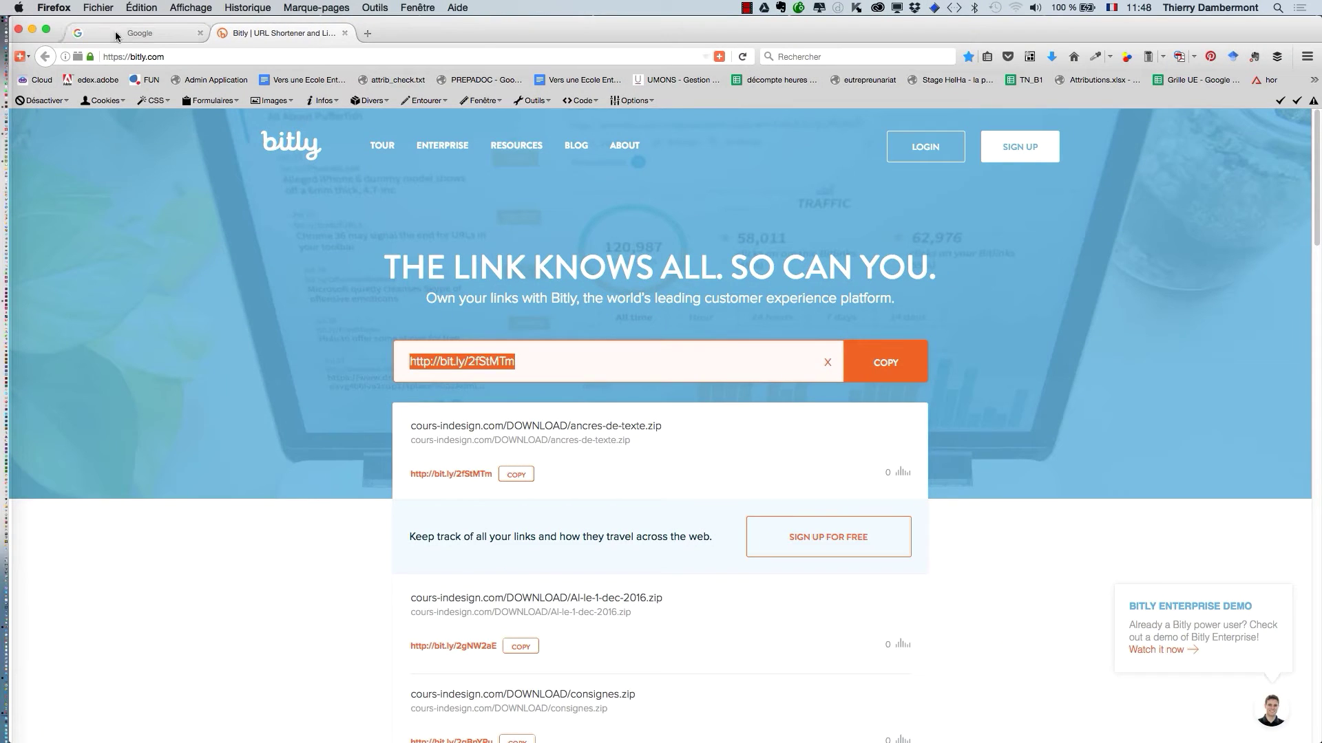
{"action": "left_click", "coordinate": [32, 29]}
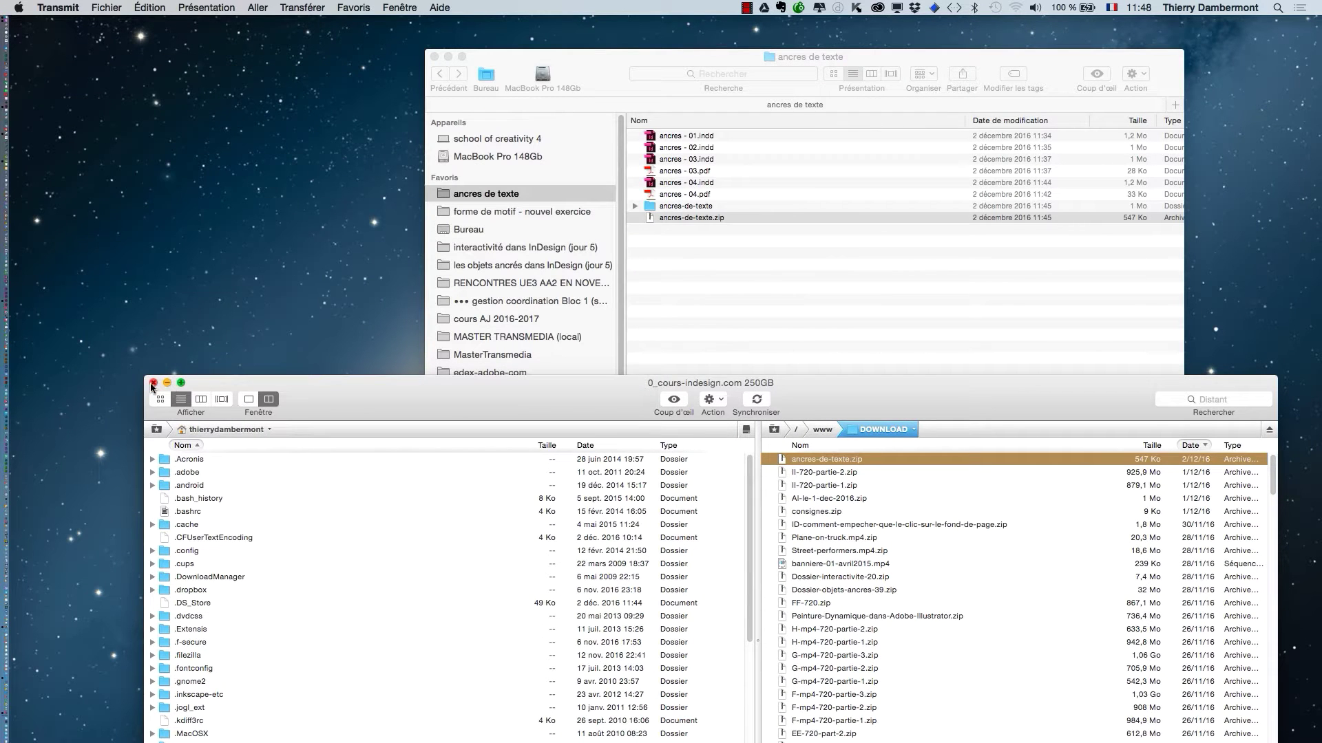
{"action": "left_click", "coordinate": [152, 384]}
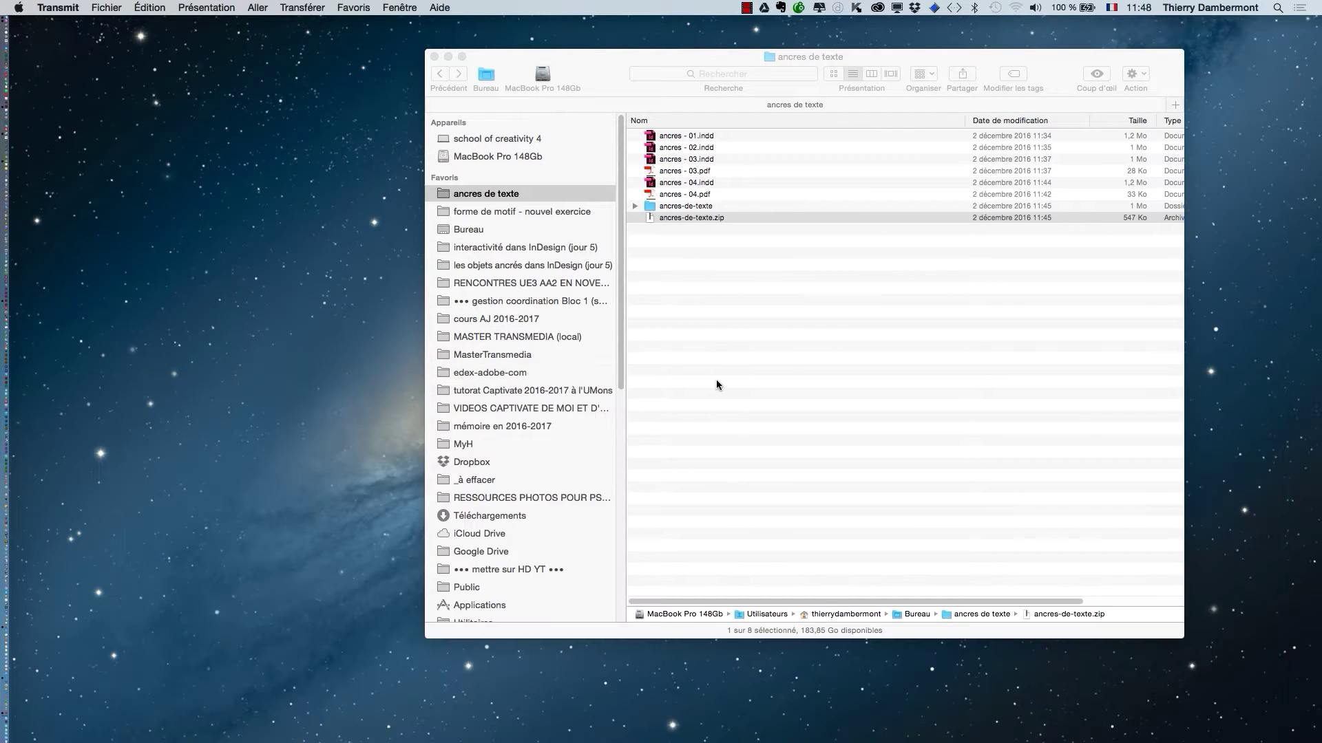
Step: Open ancres - 02.indd from the ancres-de-texte folder and examine its partie 1 to 3 list, TOP texts and PARTIE headings
{"action": "left_click", "coordinate": [635, 205]}
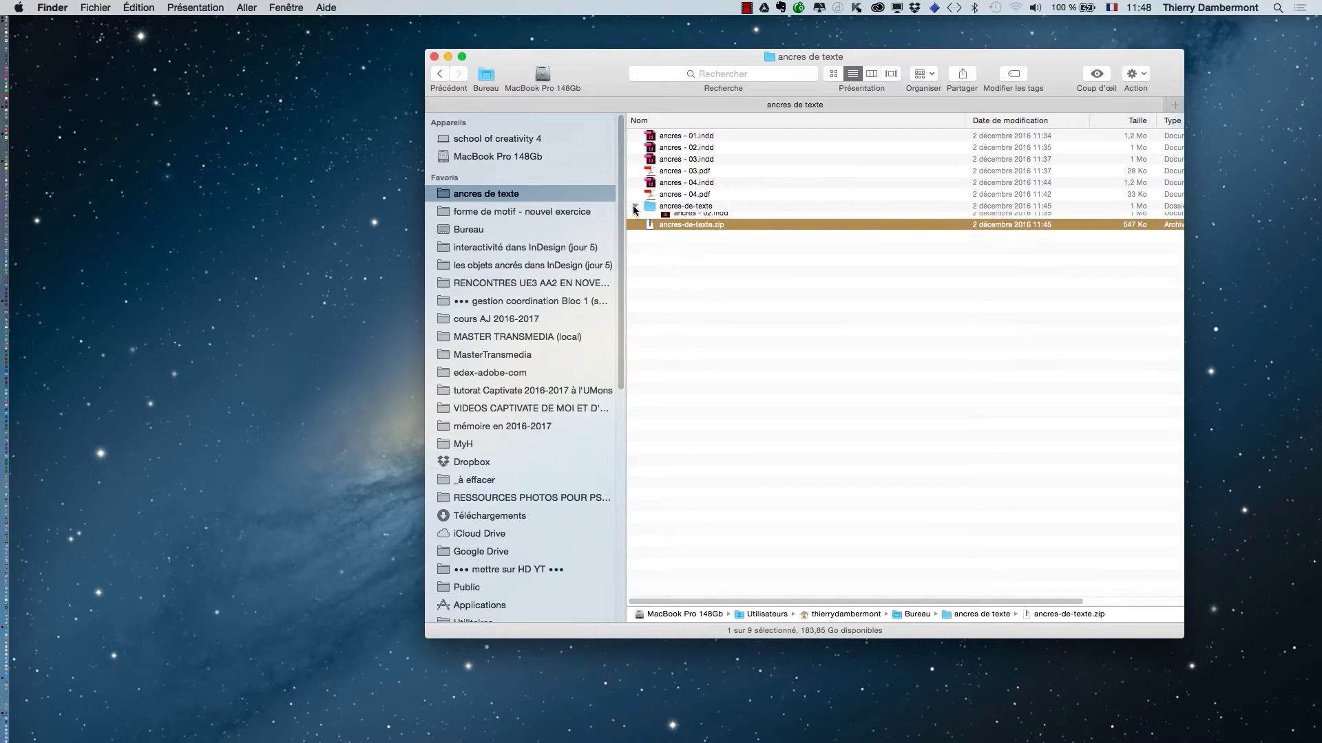
{"action": "double_click", "coordinate": [687, 218]}
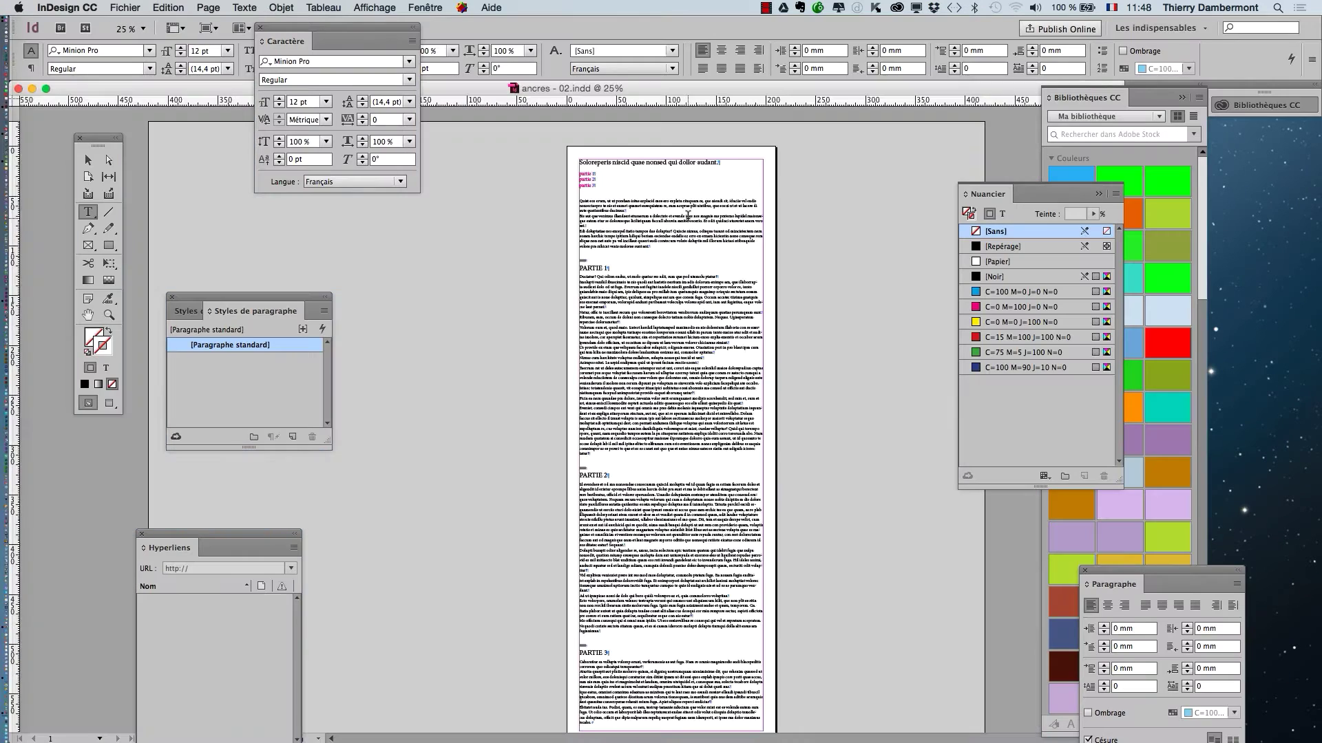
{"action": "key", "text": "super+1"}
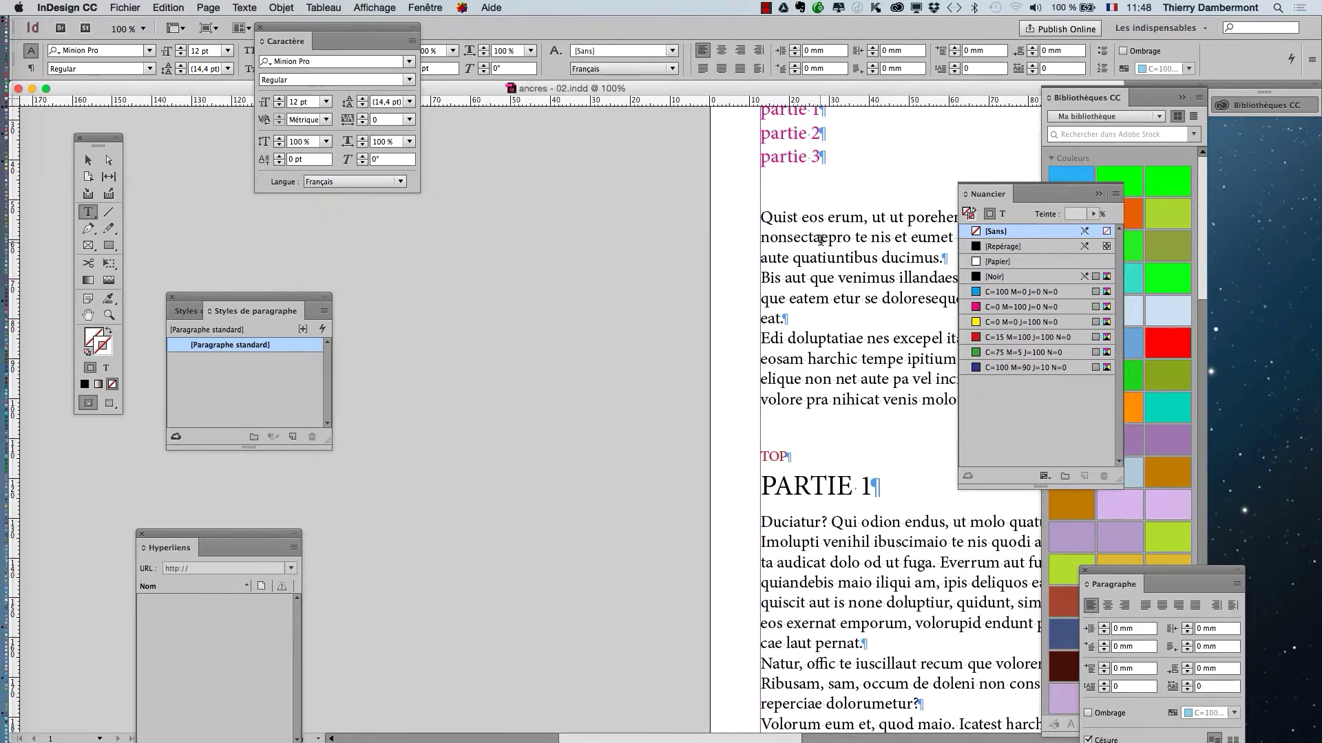
{"action": "left_click", "coordinate": [820, 241]}
{"action": "key", "text": "super+5"}
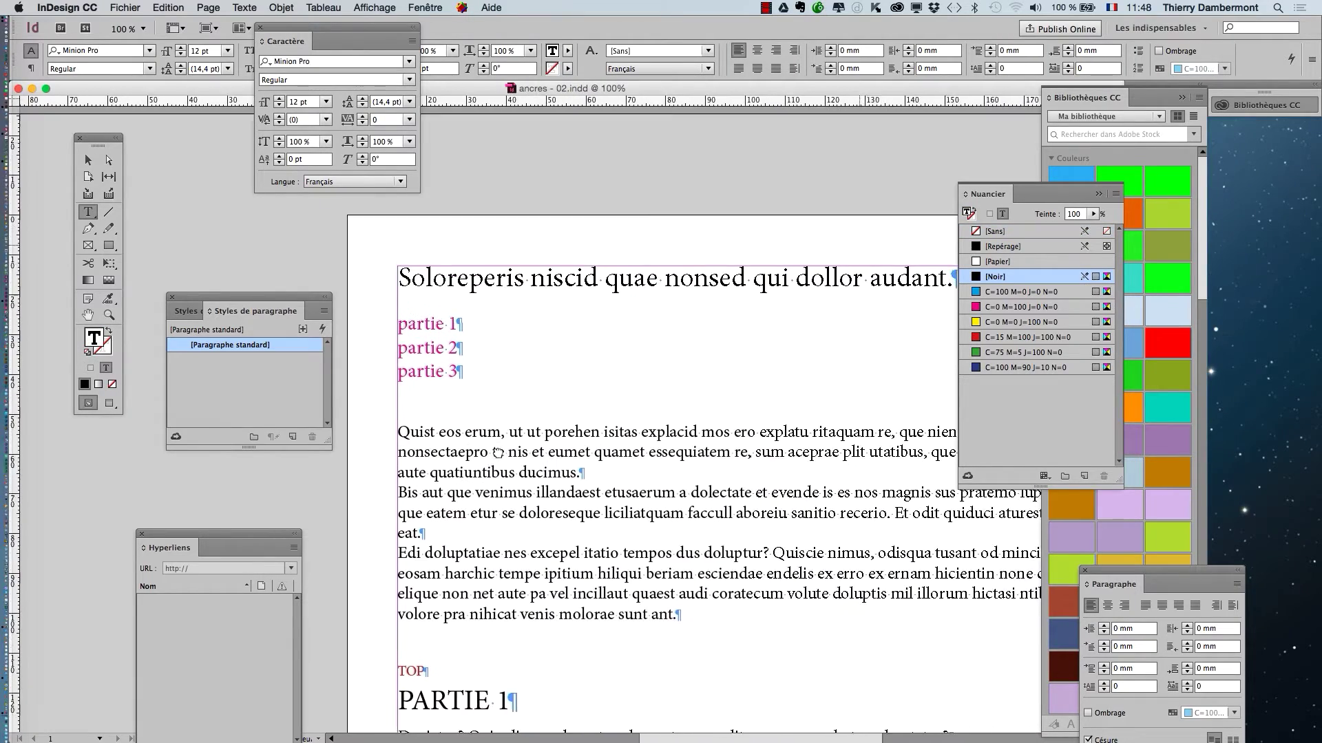
{"action": "left_click_drag", "start_coordinate": [575, 442], "coordinate": [578, 444]}
{"action": "left_click_drag", "start_coordinate": [853, 378], "coordinate": [512, 466]}
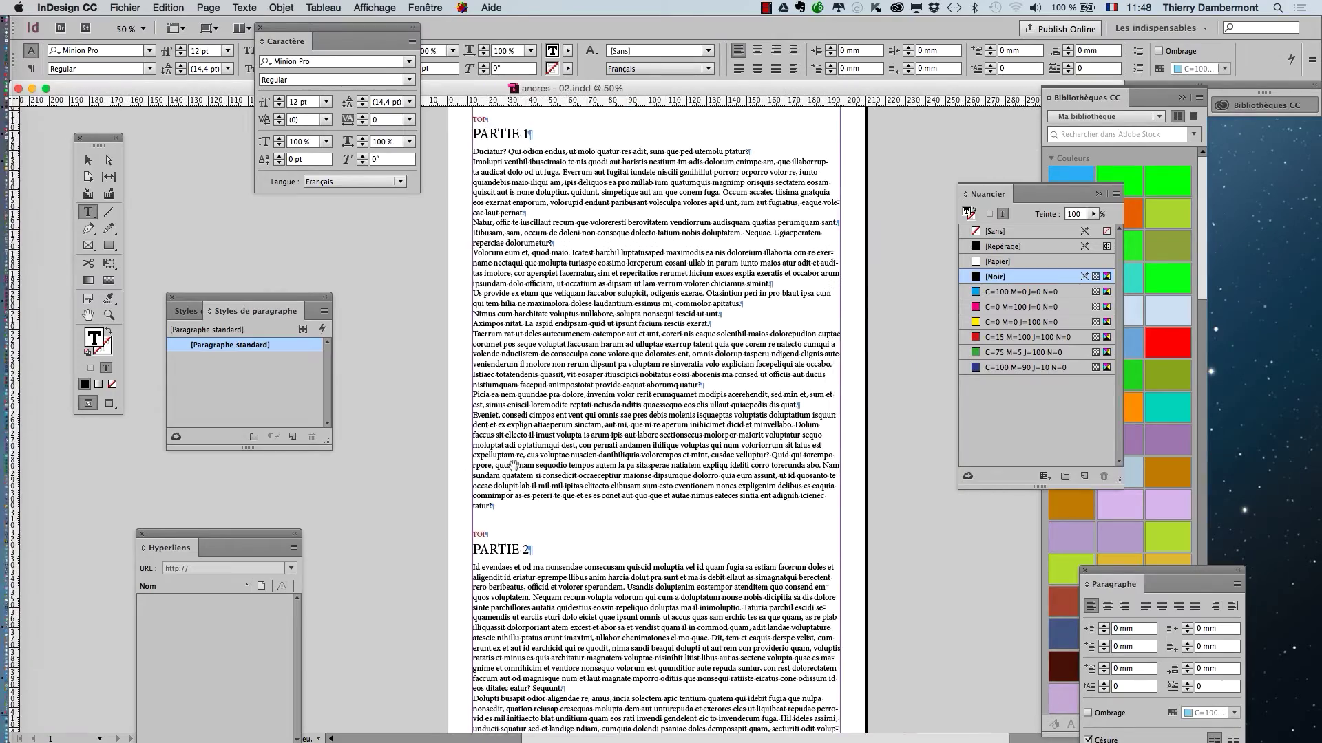
{"action": "scroll", "coordinate": [587, 401], "scroll_direction": "down", "scroll_amount": 6}
{"action": "scroll", "coordinate": [581, 412], "scroll_direction": "up", "scroll_amount": 12}
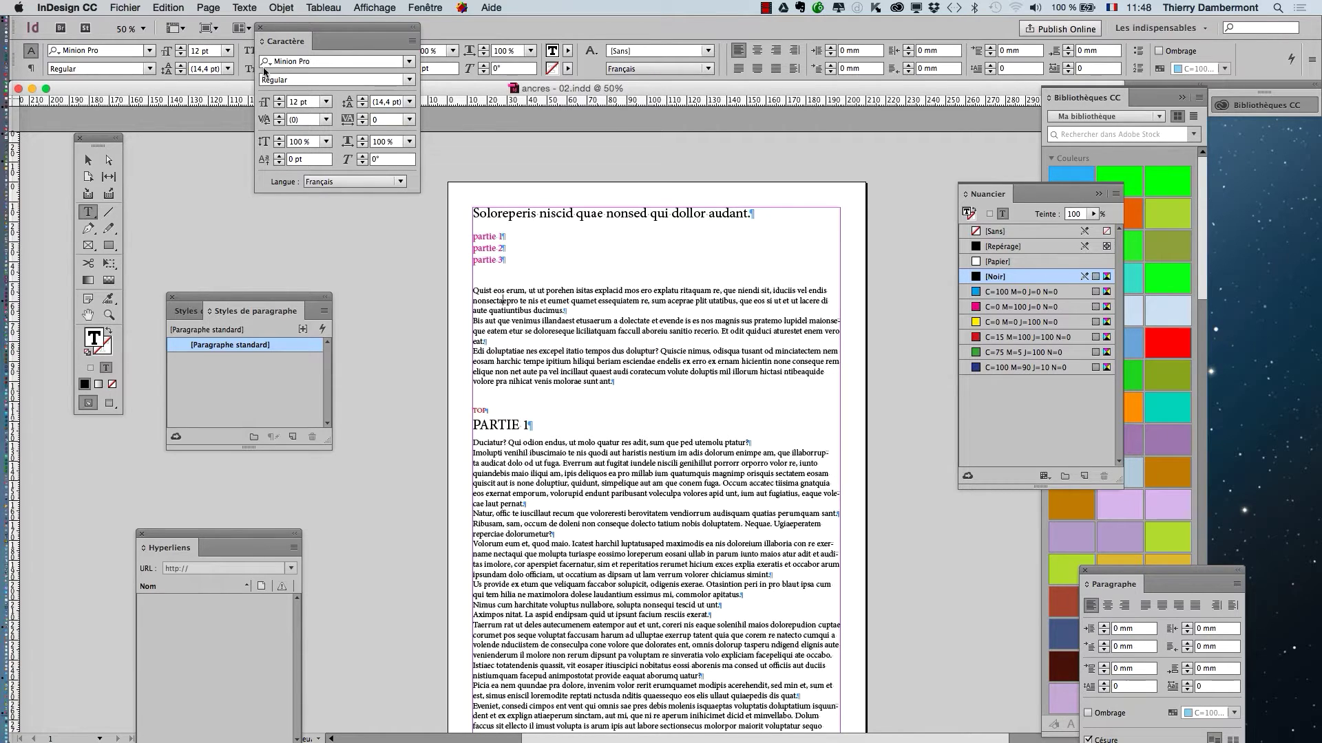
Step: Move the Caractère panel beside the Paragraphe panel and close the Styles de paragraphe and Hyperliens panels
{"action": "left_click_drag", "start_coordinate": [284, 39], "coordinate": [965, 613]}
{"action": "key", "text": "super+1"}
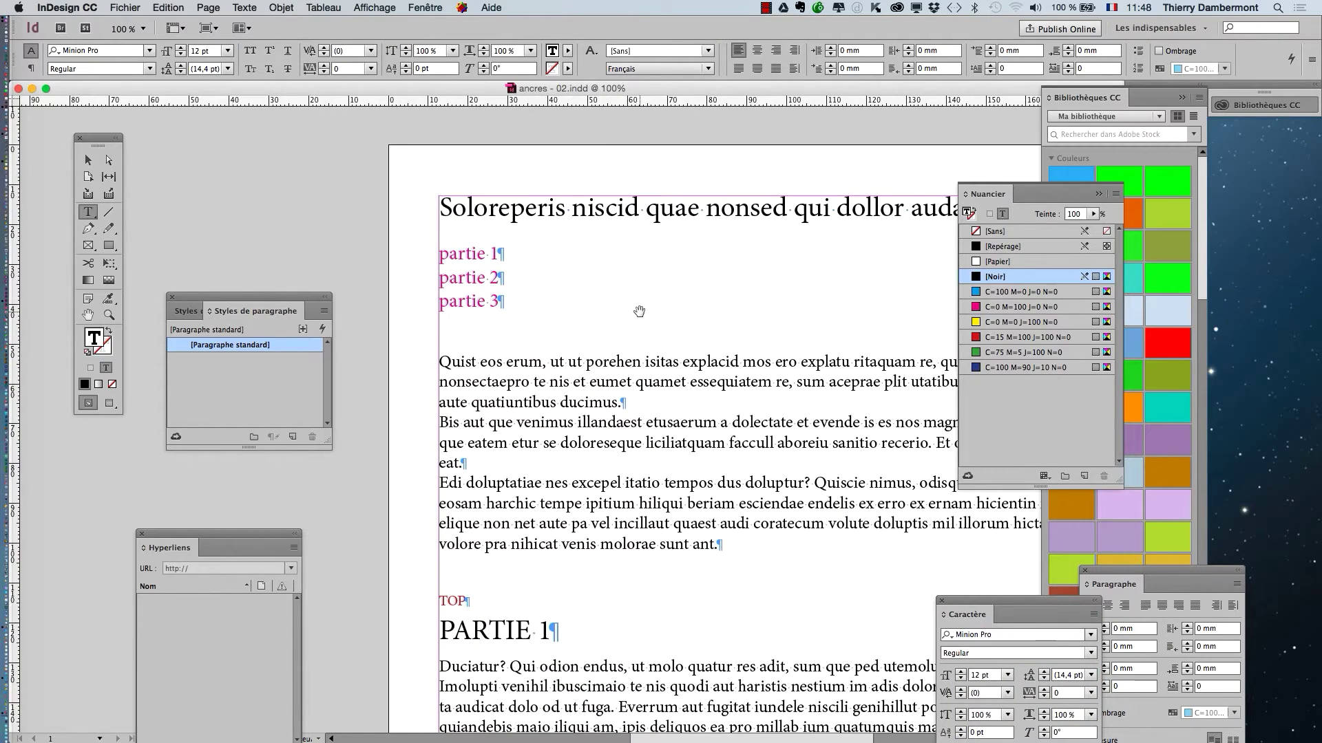
{"action": "left_click_drag", "start_coordinate": [491, 285], "coordinate": [347, 271]}
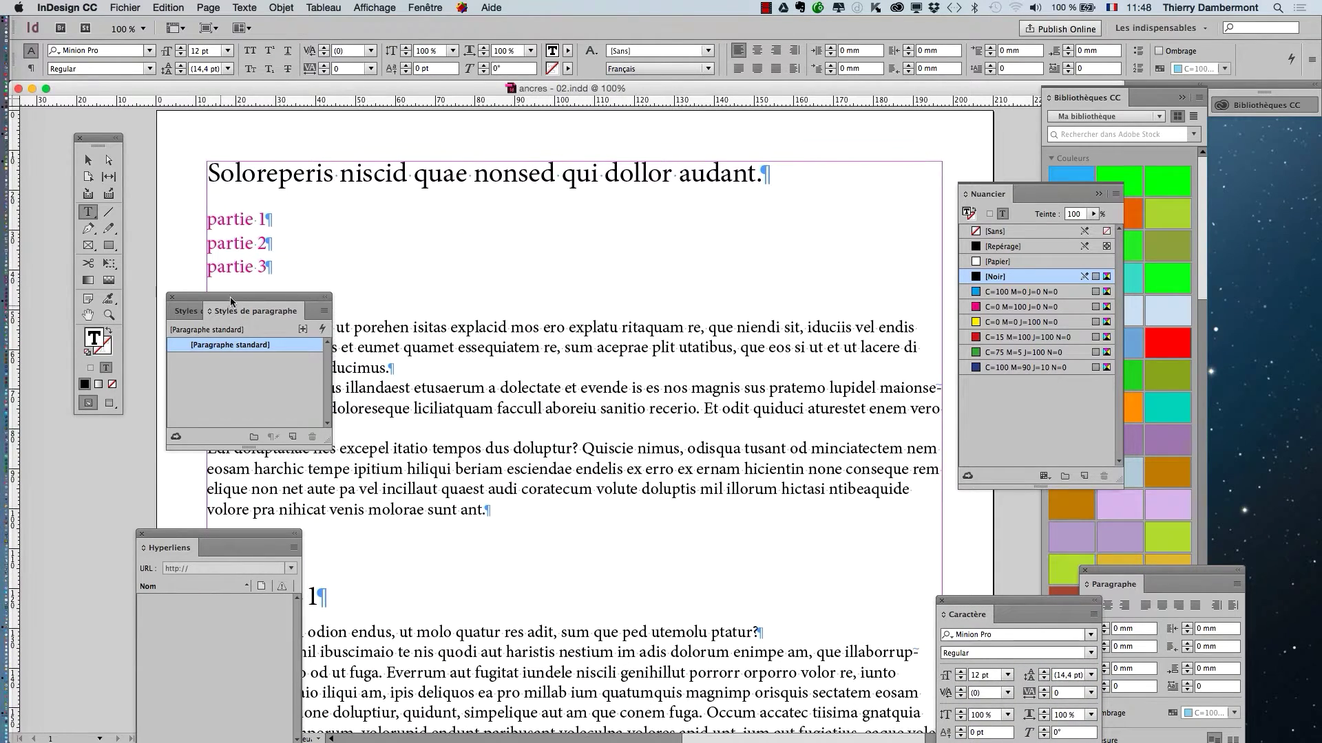
{"action": "left_click", "coordinate": [171, 298]}
{"action": "left_click", "coordinate": [141, 534]}
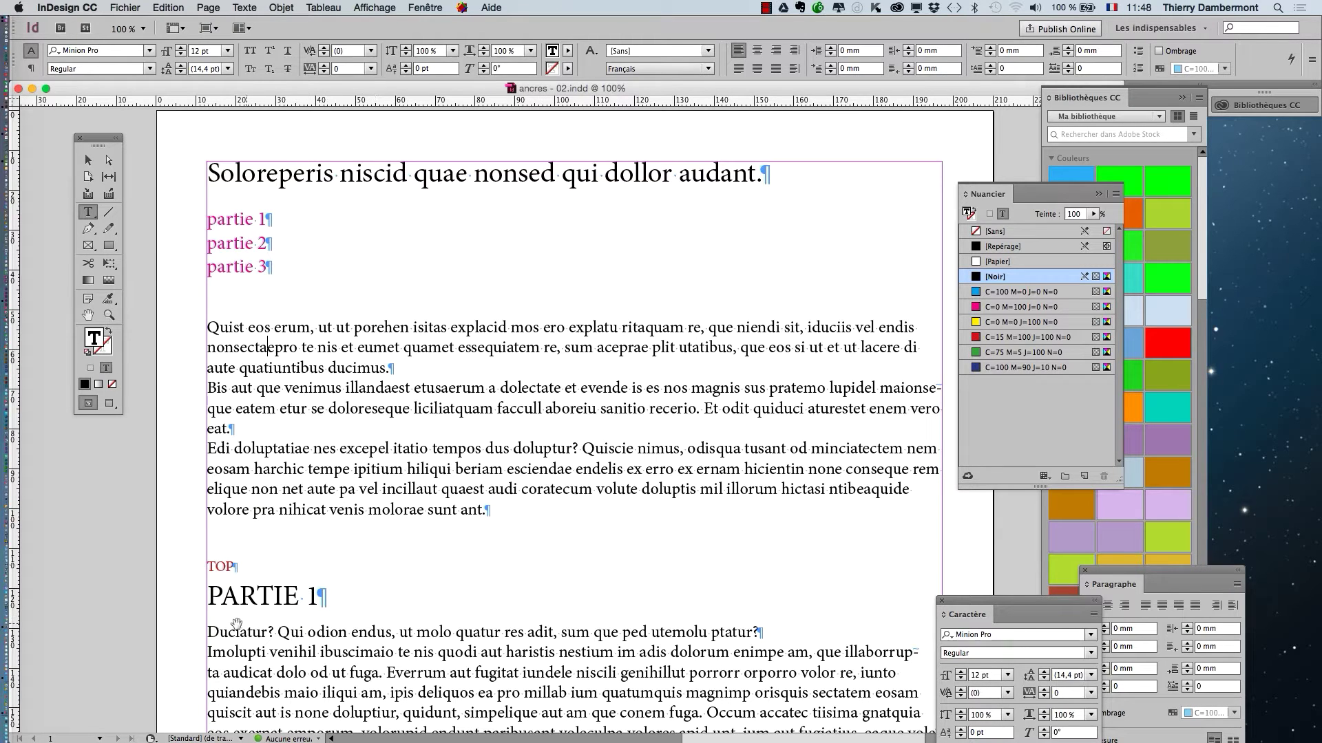
Step: Select the PARTIE 1 heading text and show the Hyperliens panel
{"action": "scroll", "coordinate": [225, 622], "scroll_direction": "up", "scroll_amount": 1}
{"action": "scroll", "coordinate": [225, 621], "scroll_direction": "down", "scroll_amount": 5}
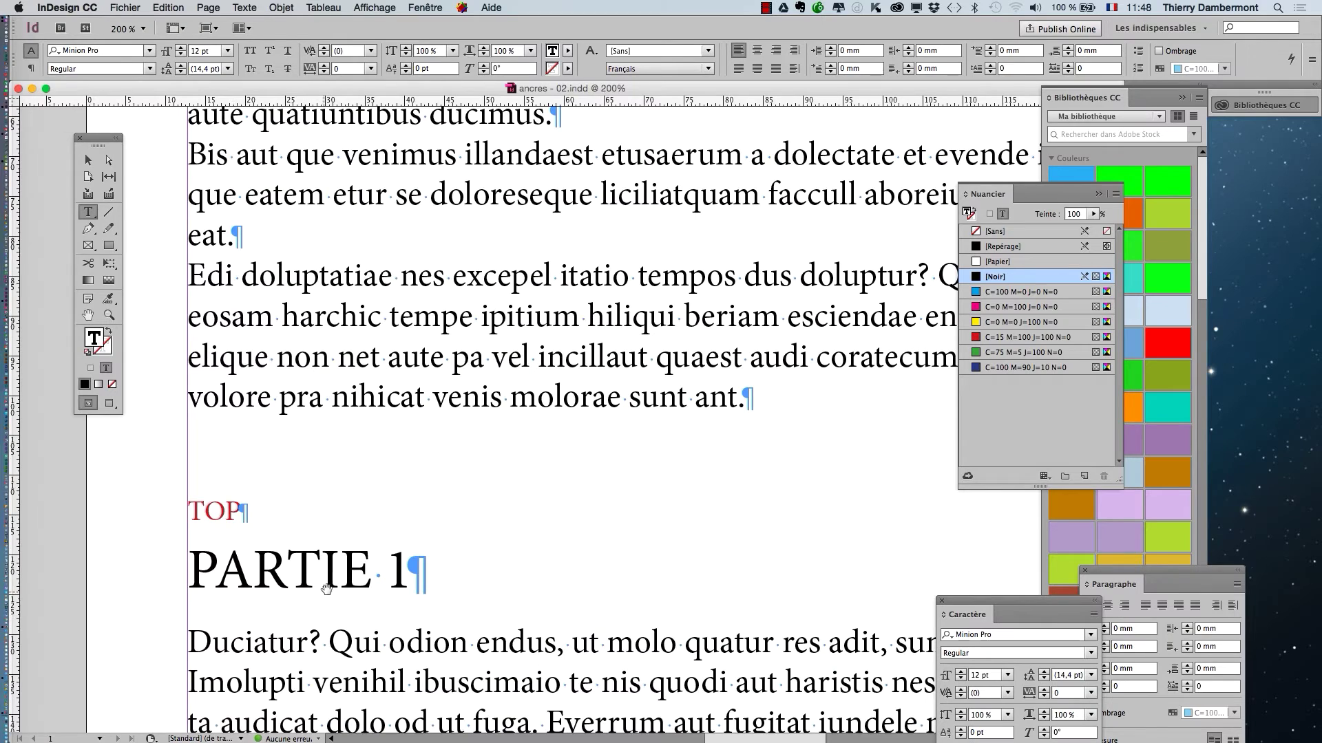
{"action": "scroll", "coordinate": [326, 589], "scroll_direction": "up", "scroll_amount": 1}
{"action": "left_click_drag", "start_coordinate": [246, 255], "coordinate": [484, 246]}
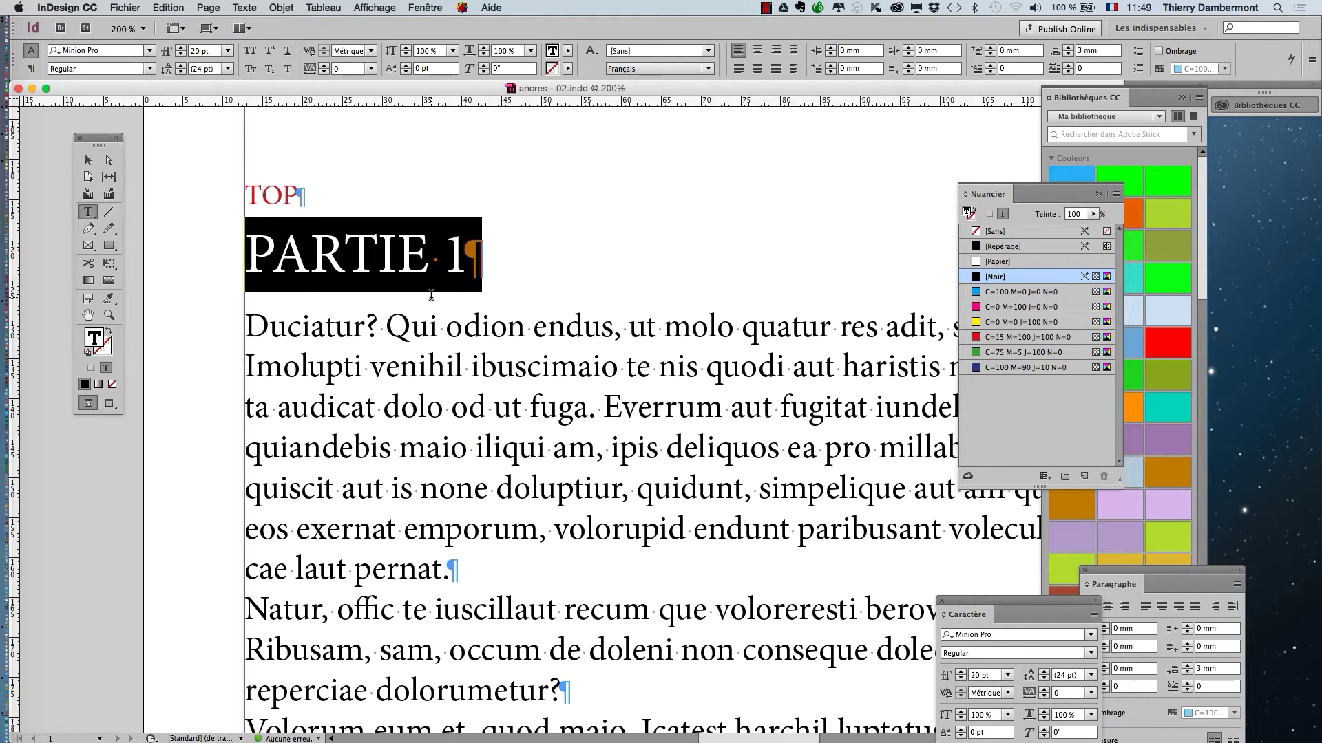
{"action": "left_click", "coordinate": [443, 7]}
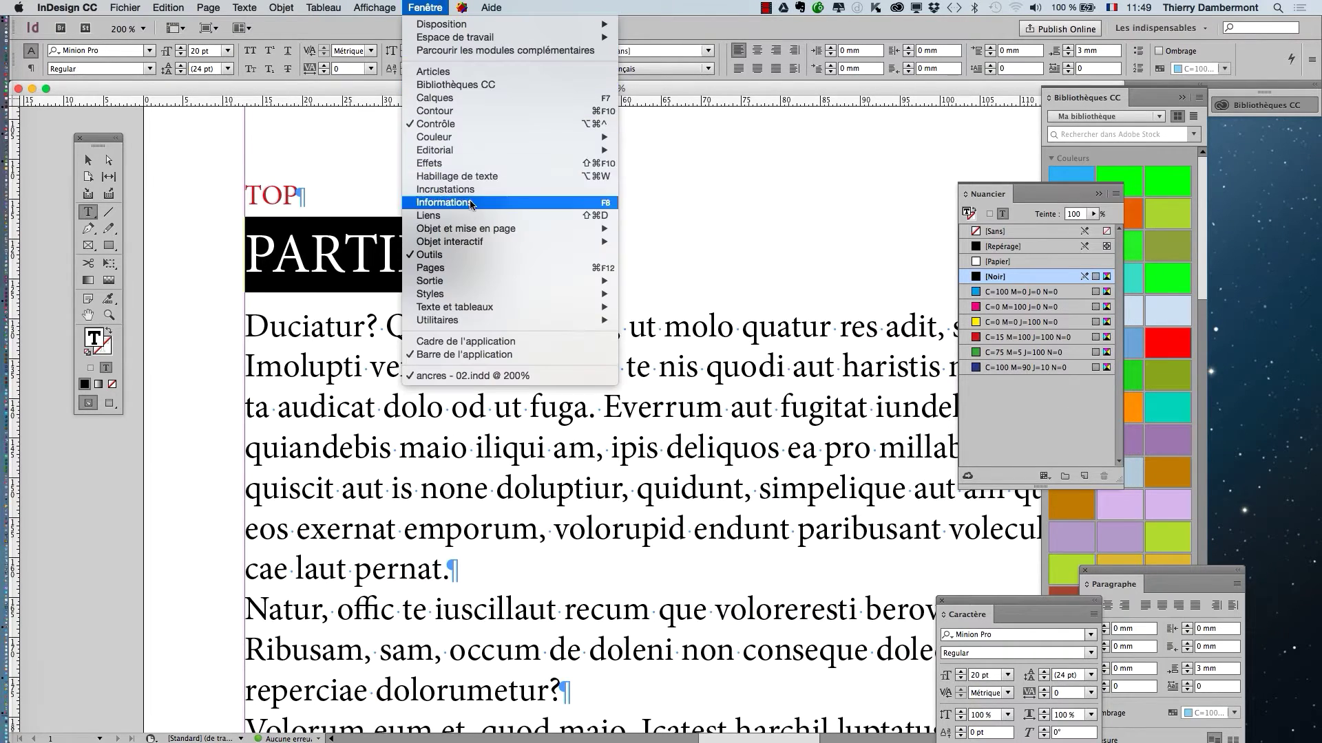
{"action": "mouse_move", "coordinate": [477, 243]}
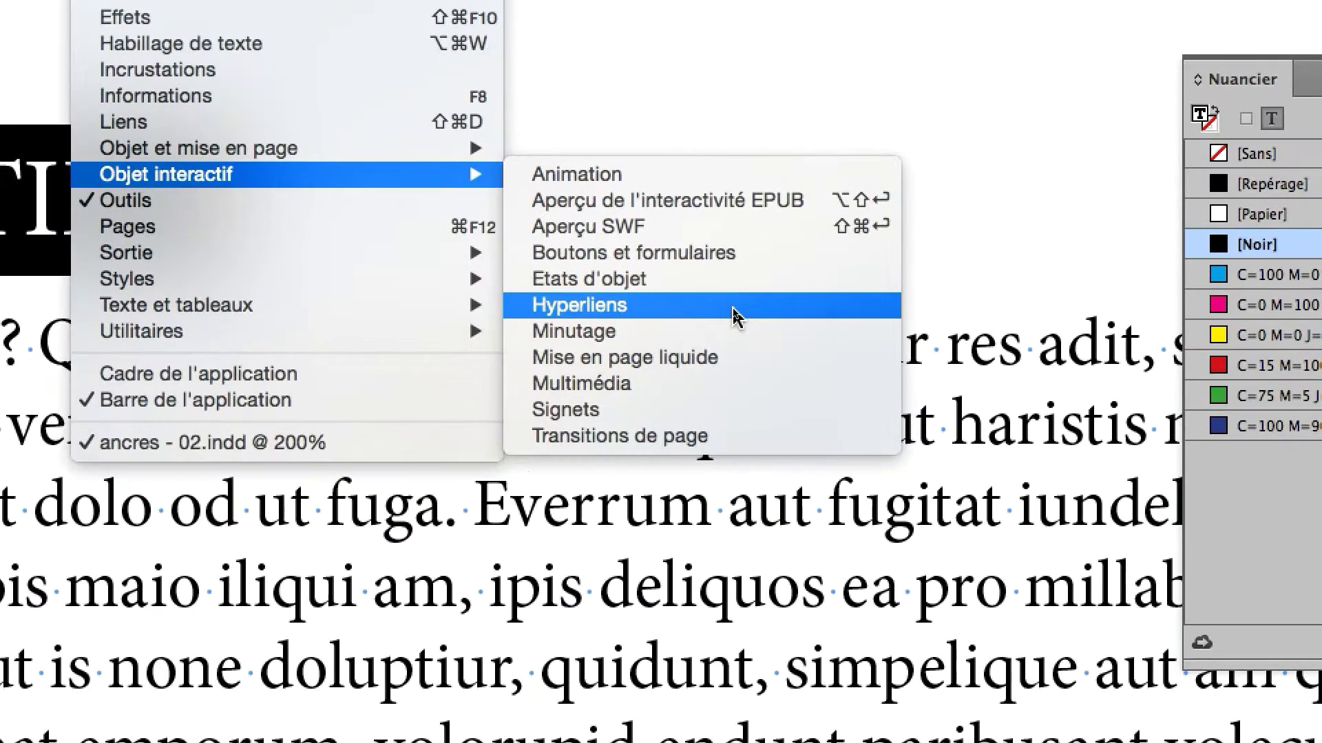
{"action": "left_click", "coordinate": [735, 315]}
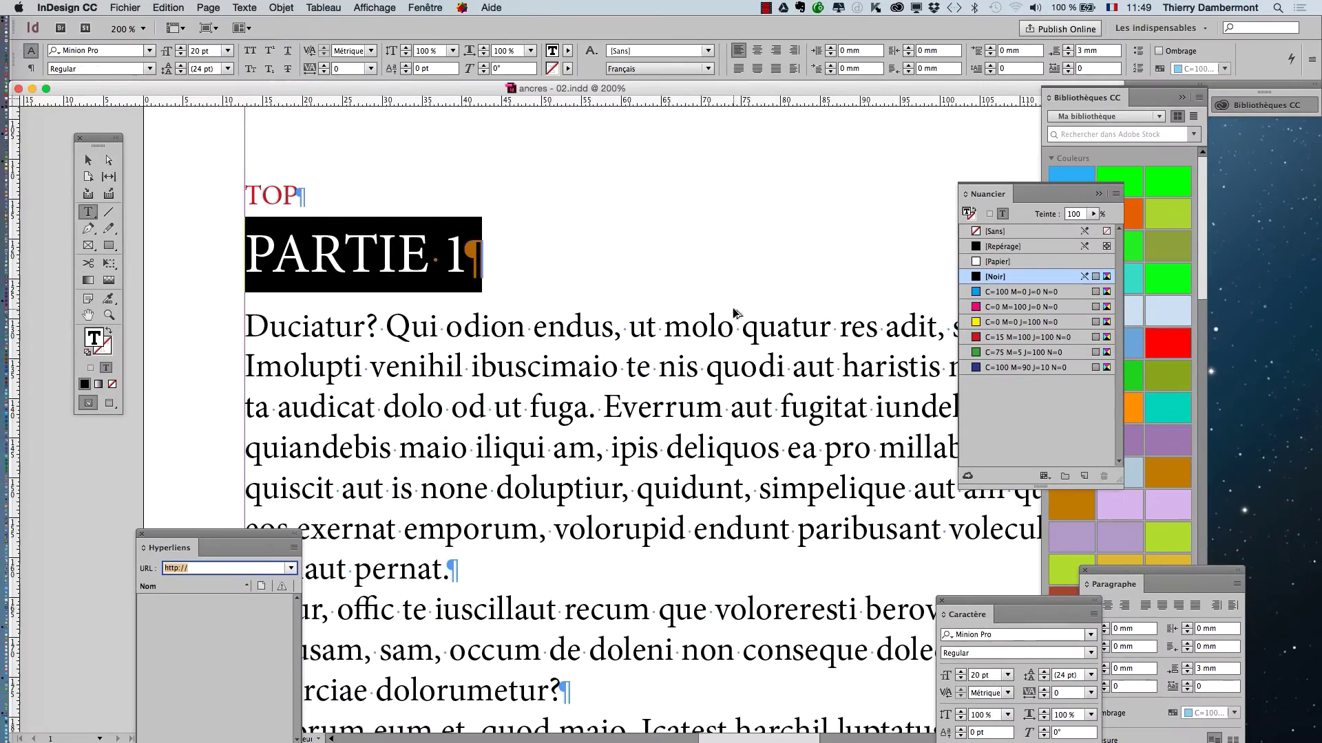
Step: Move the Hyperliens panel beside the PARTIE 1 heading and create an Ancre de texte hyperlink target named PARTIE 1 on it
{"action": "left_click_drag", "start_coordinate": [185, 534], "coordinate": [679, 163]}
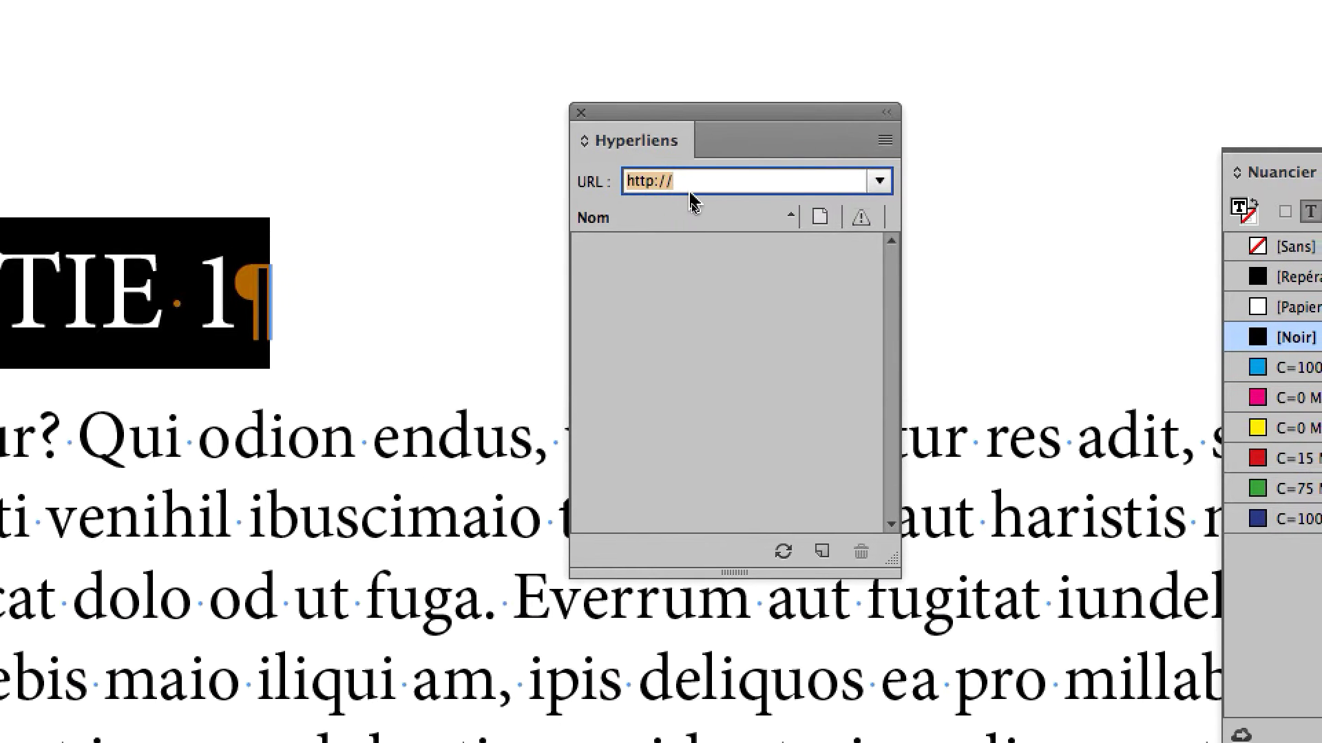
{"action": "left_click_drag", "start_coordinate": [697, 169], "coordinate": [517, 195]}
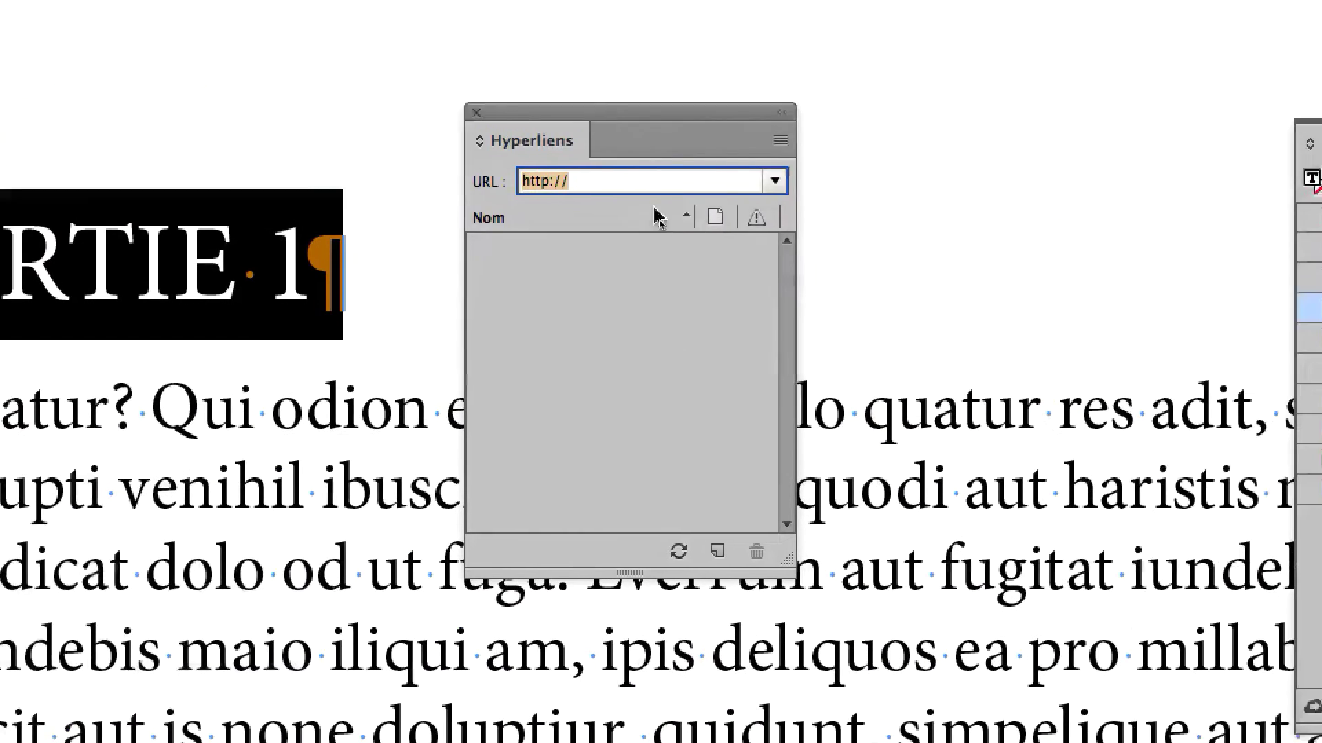
{"action": "left_click", "coordinate": [780, 141]}
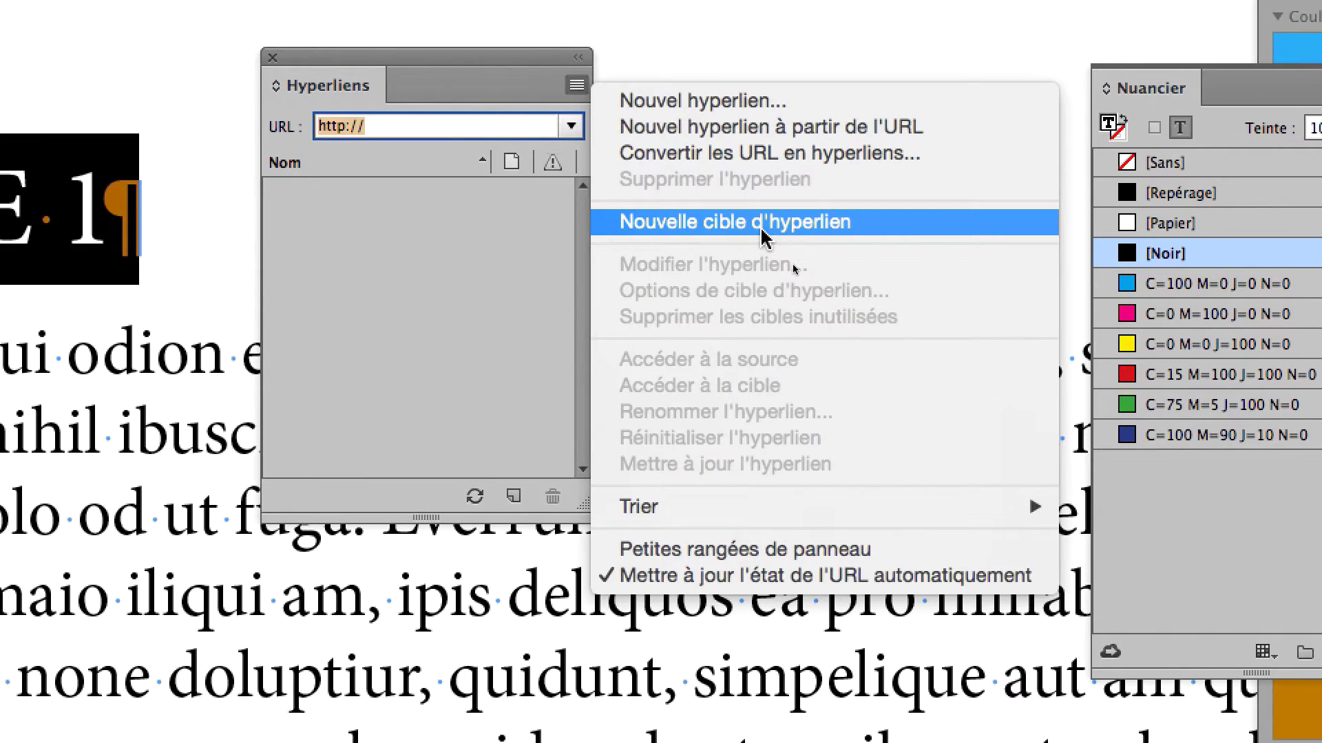
{"action": "left_click", "coordinate": [764, 221]}
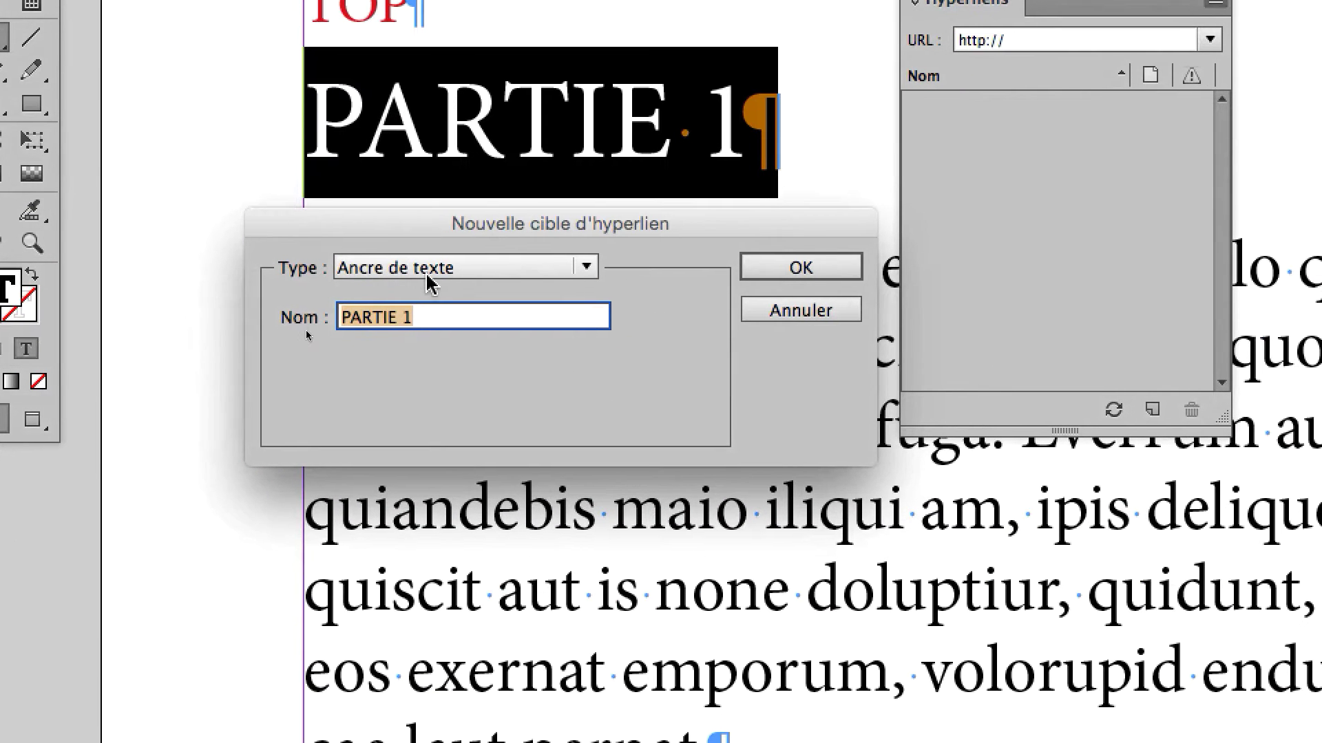
{"action": "left_click", "coordinate": [642, 308]}
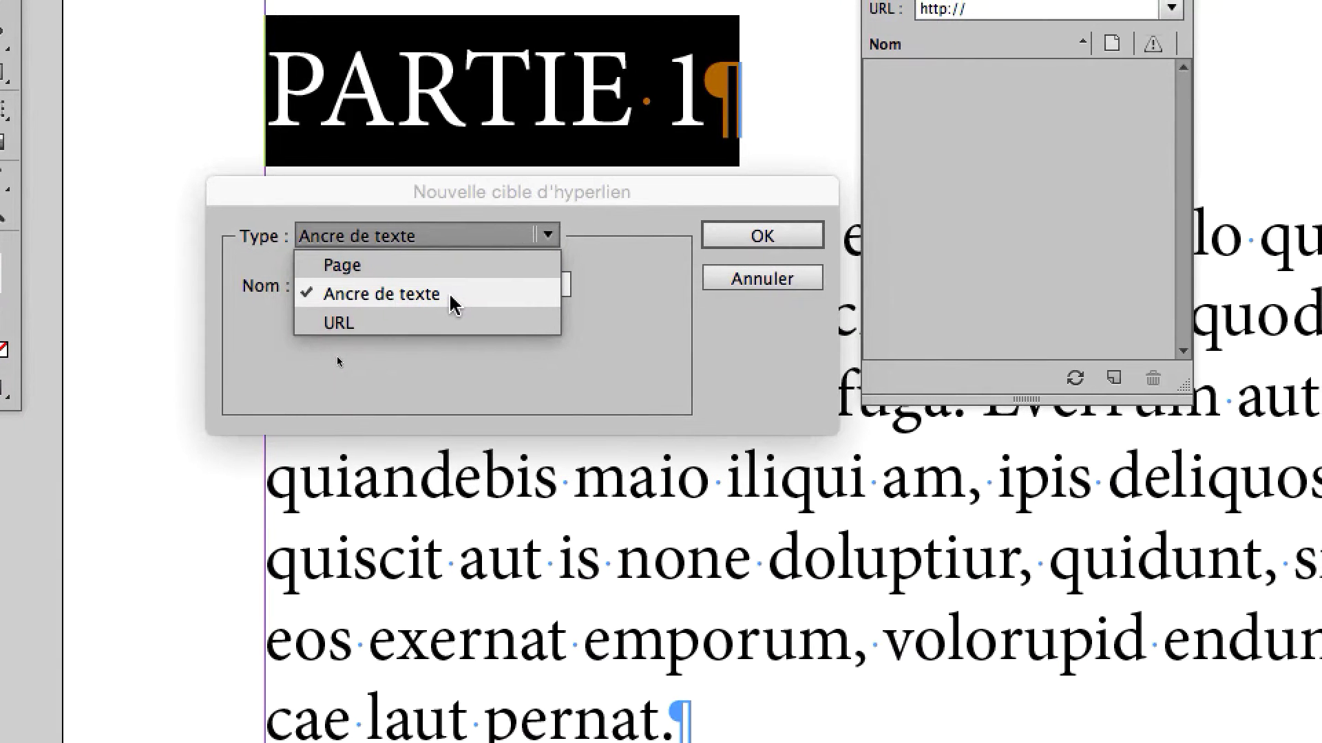
{"action": "left_click", "coordinate": [453, 297]}
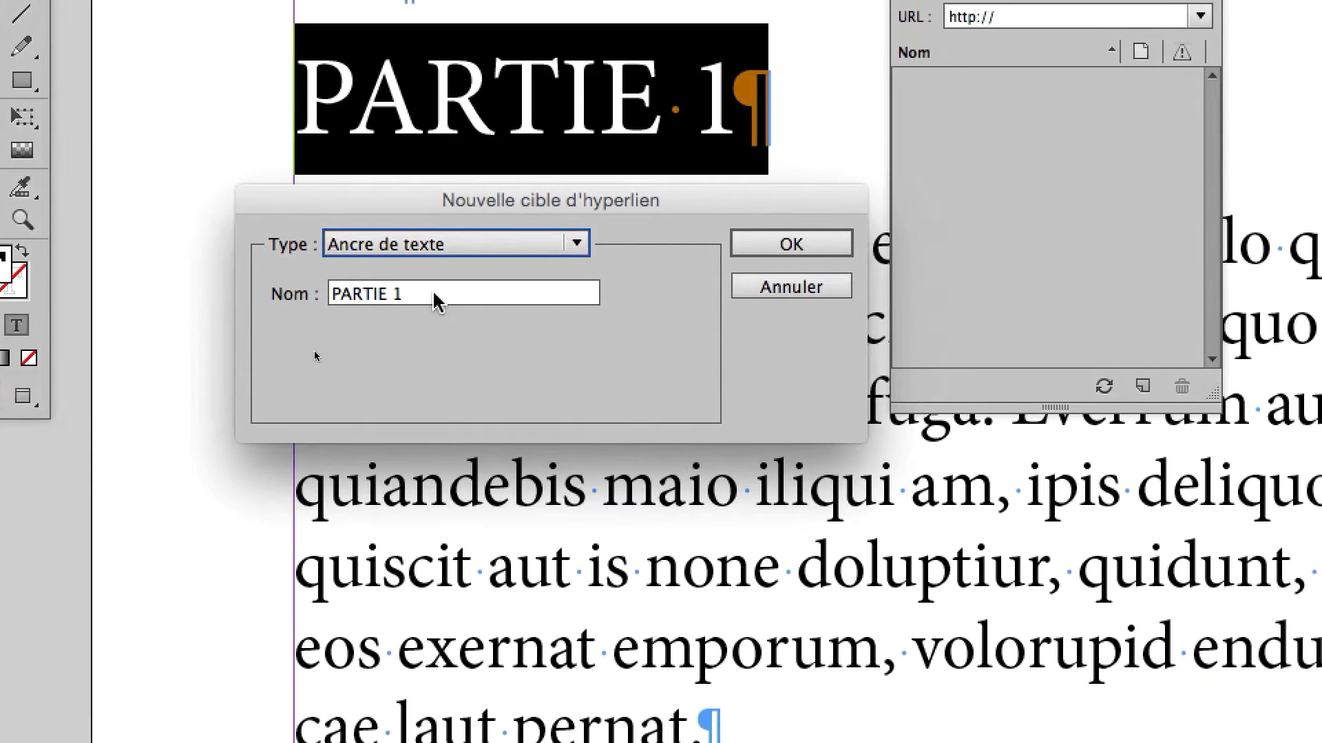
{"action": "triple_click", "coordinate": [434, 296]}
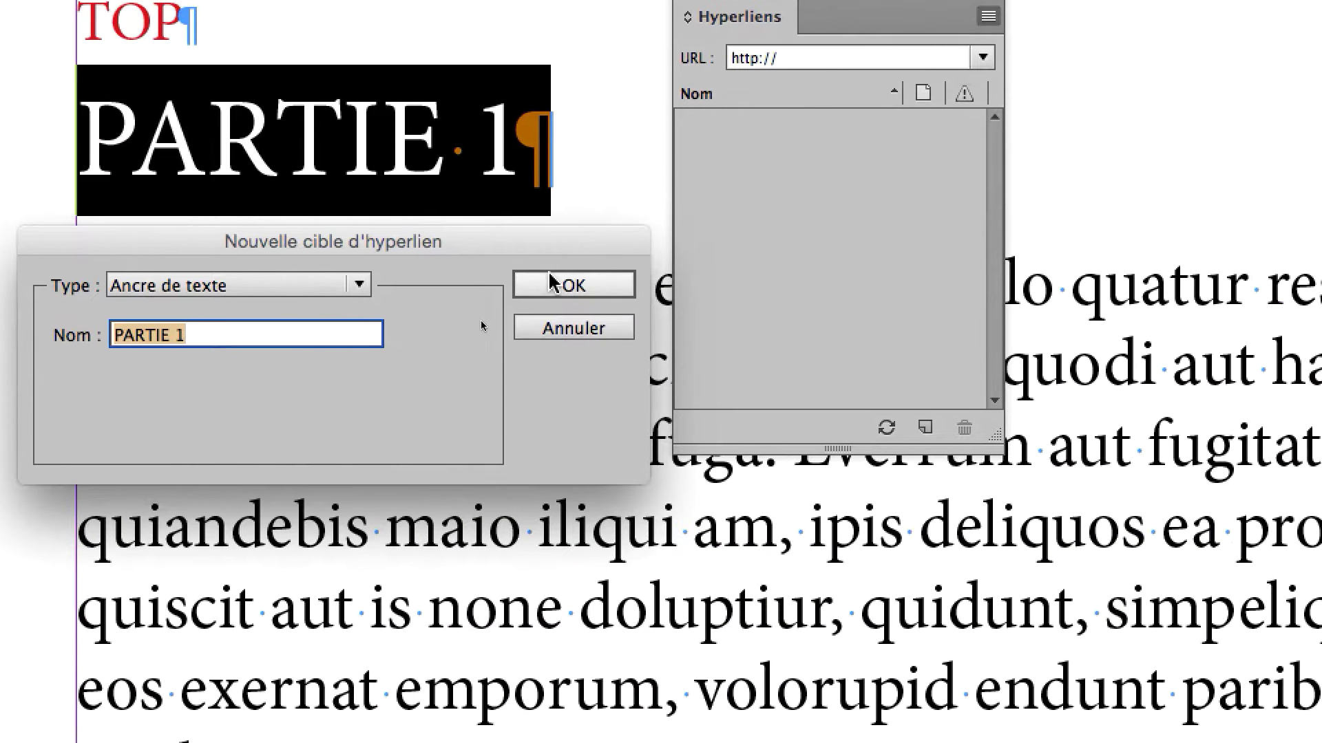
{"action": "left_click", "coordinate": [653, 339]}
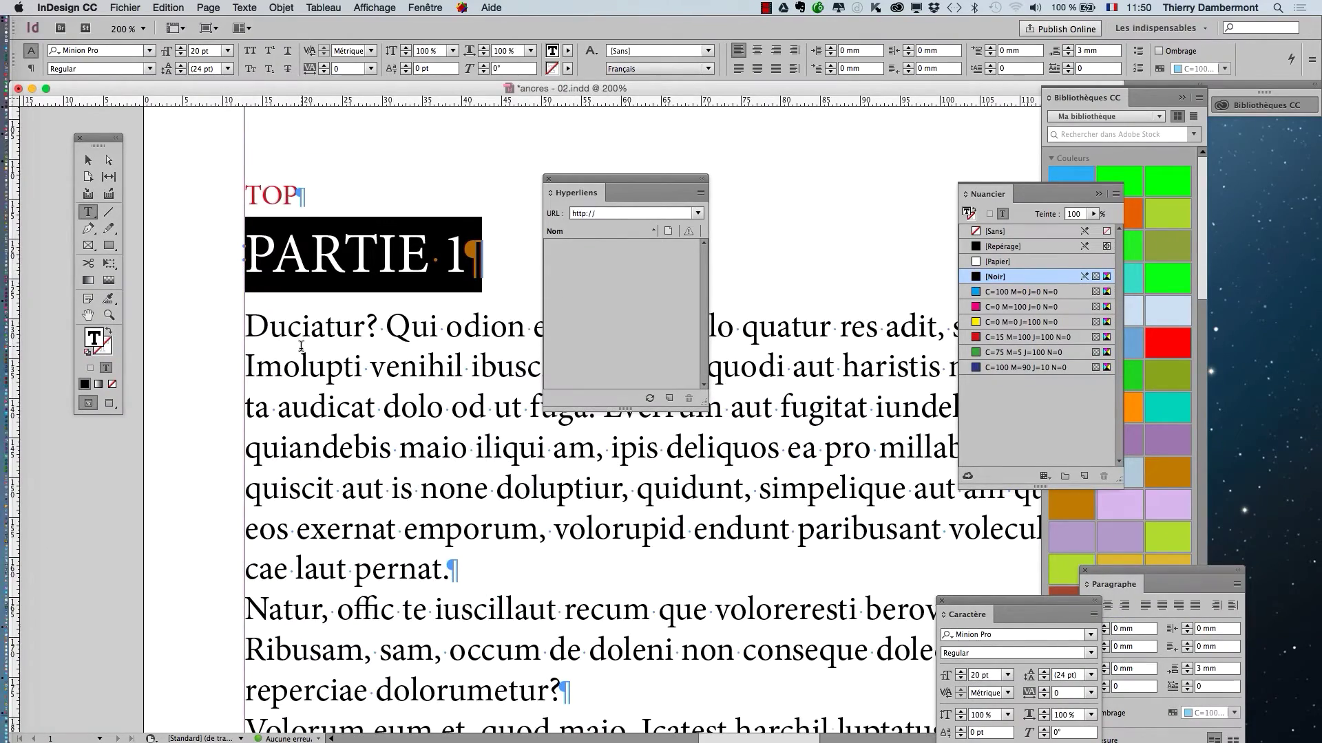
Step: Create an Ancre de texte hyperlink target named PARTIE 2 on the PARTIE 2 heading
{"action": "scroll", "coordinate": [301, 346], "scroll_direction": "down", "scroll_amount": 2}
{"action": "scroll", "coordinate": [320, 375], "scroll_direction": "down", "scroll_amount": 10}
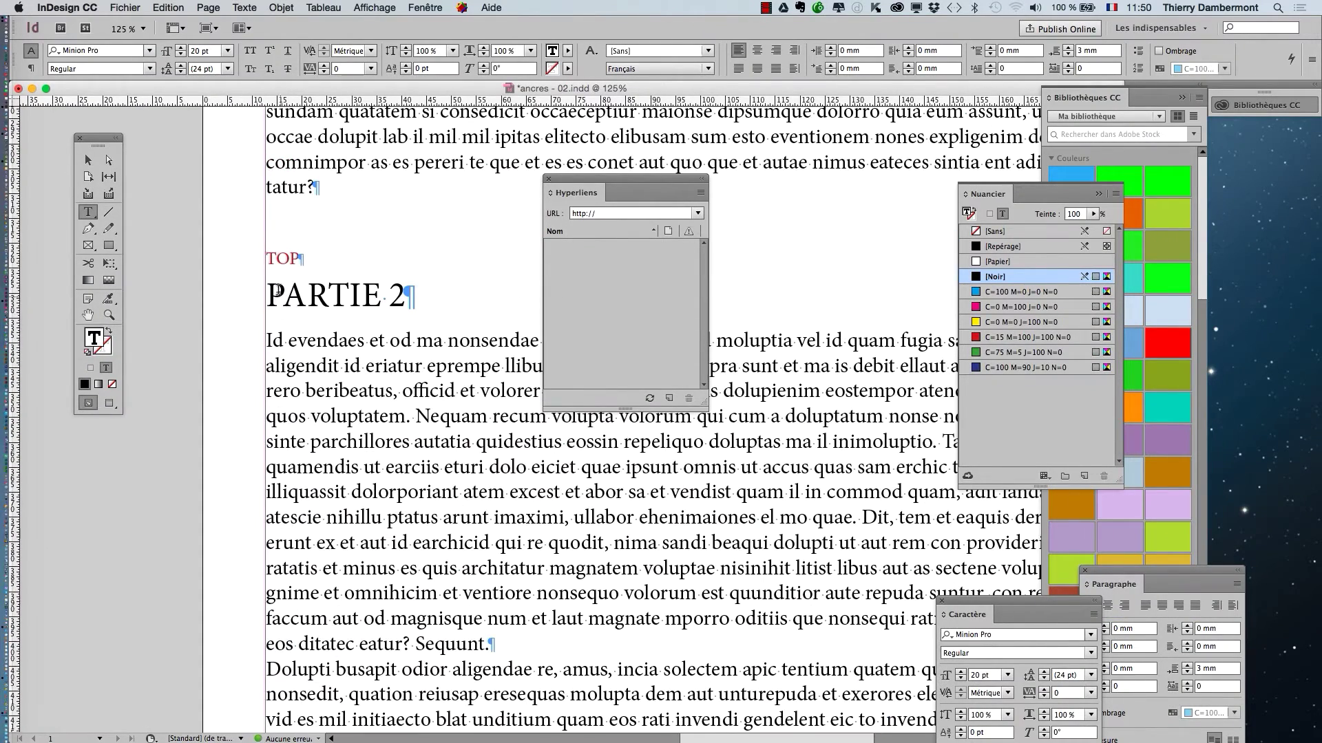
{"action": "left_click_drag", "start_coordinate": [275, 289], "coordinate": [421, 292]}
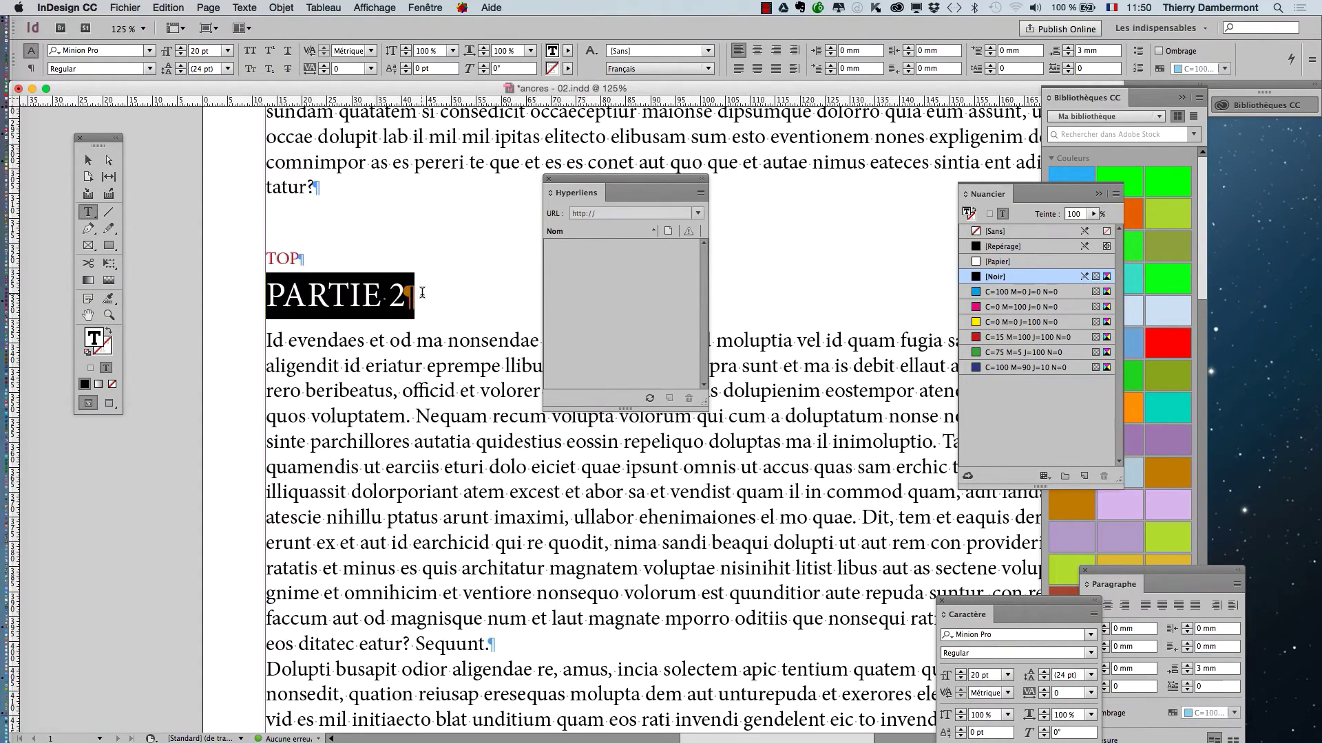
{"action": "left_click", "coordinate": [700, 195]}
{"action": "left_click", "coordinate": [758, 263]}
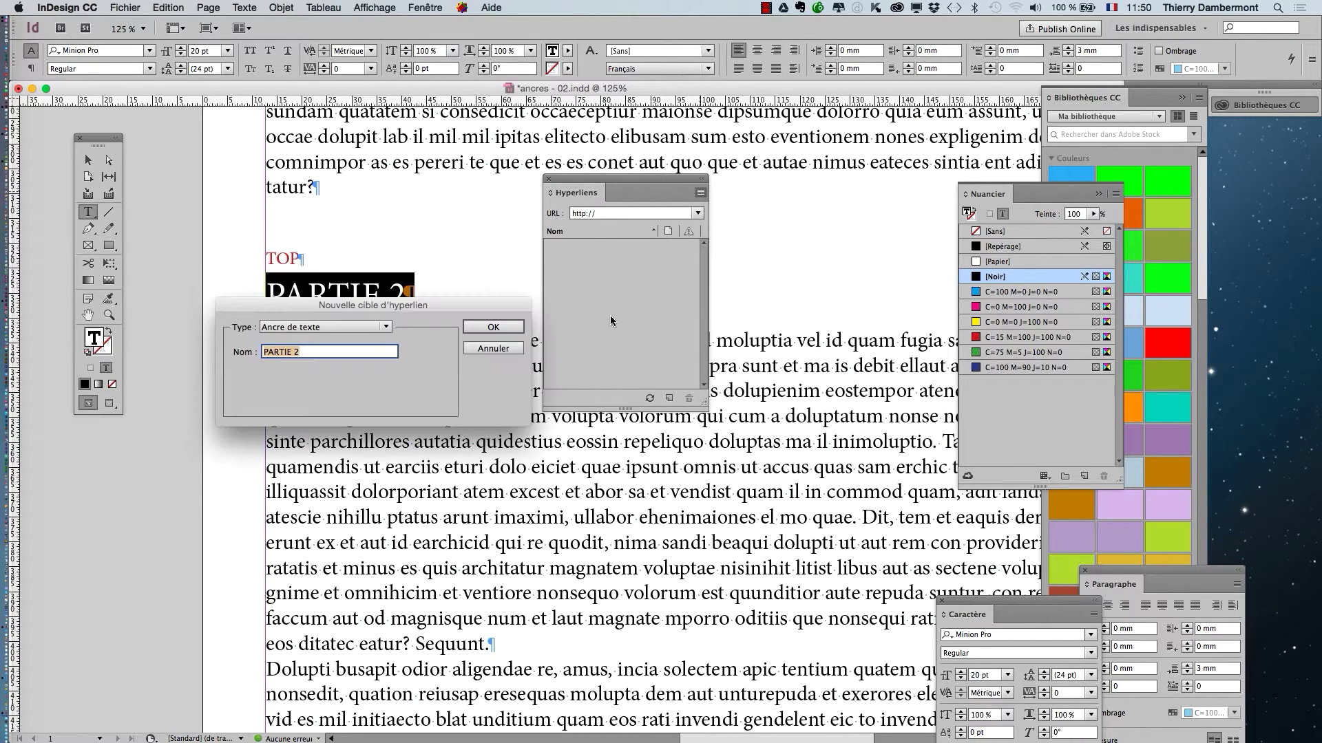
{"action": "left_click", "coordinate": [493, 329]}
Step: Create an Ancre de texte hyperlink target named PARTIE 3 on the PARTIE 3 heading
{"action": "scroll", "coordinate": [442, 349], "scroll_direction": "down", "scroll_amount": 10}
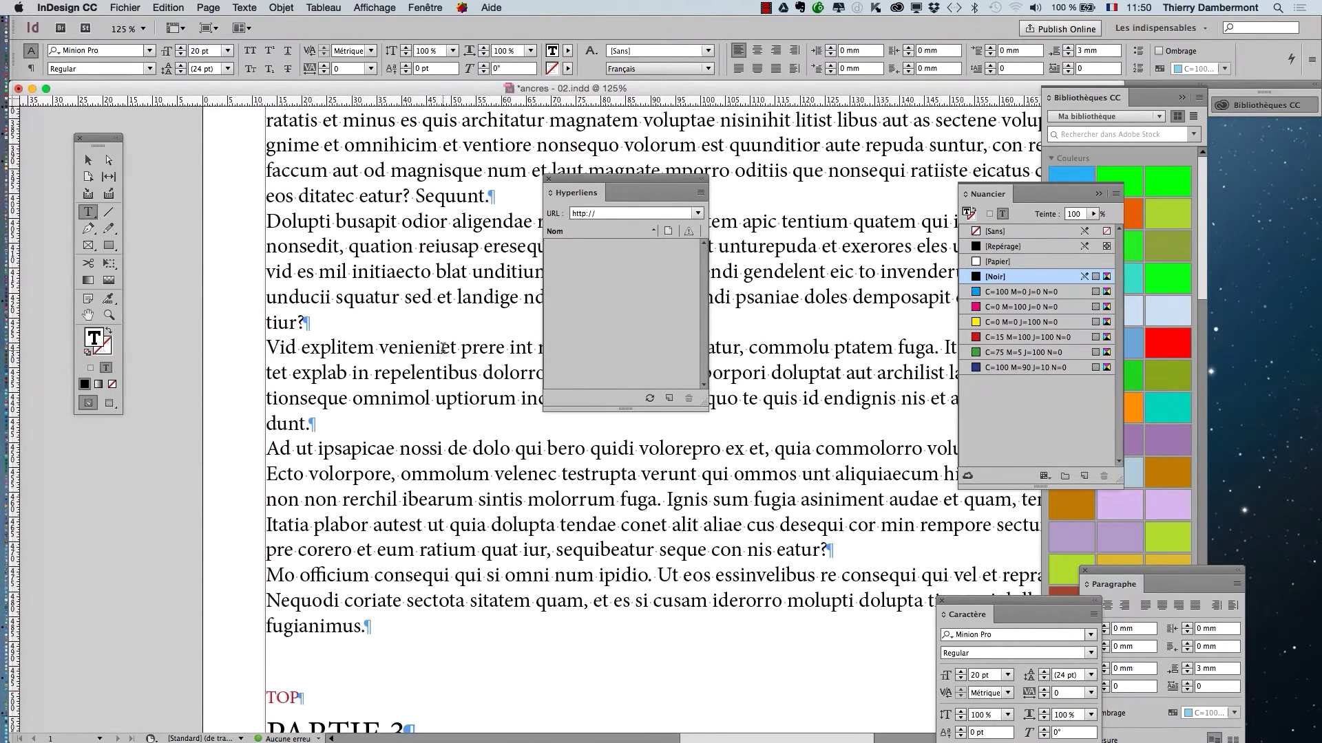
{"action": "scroll", "coordinate": [443, 349], "scroll_direction": "down", "scroll_amount": 3}
{"action": "left_click_drag", "start_coordinate": [268, 590], "coordinate": [413, 596]}
{"action": "left_click", "coordinate": [700, 192]}
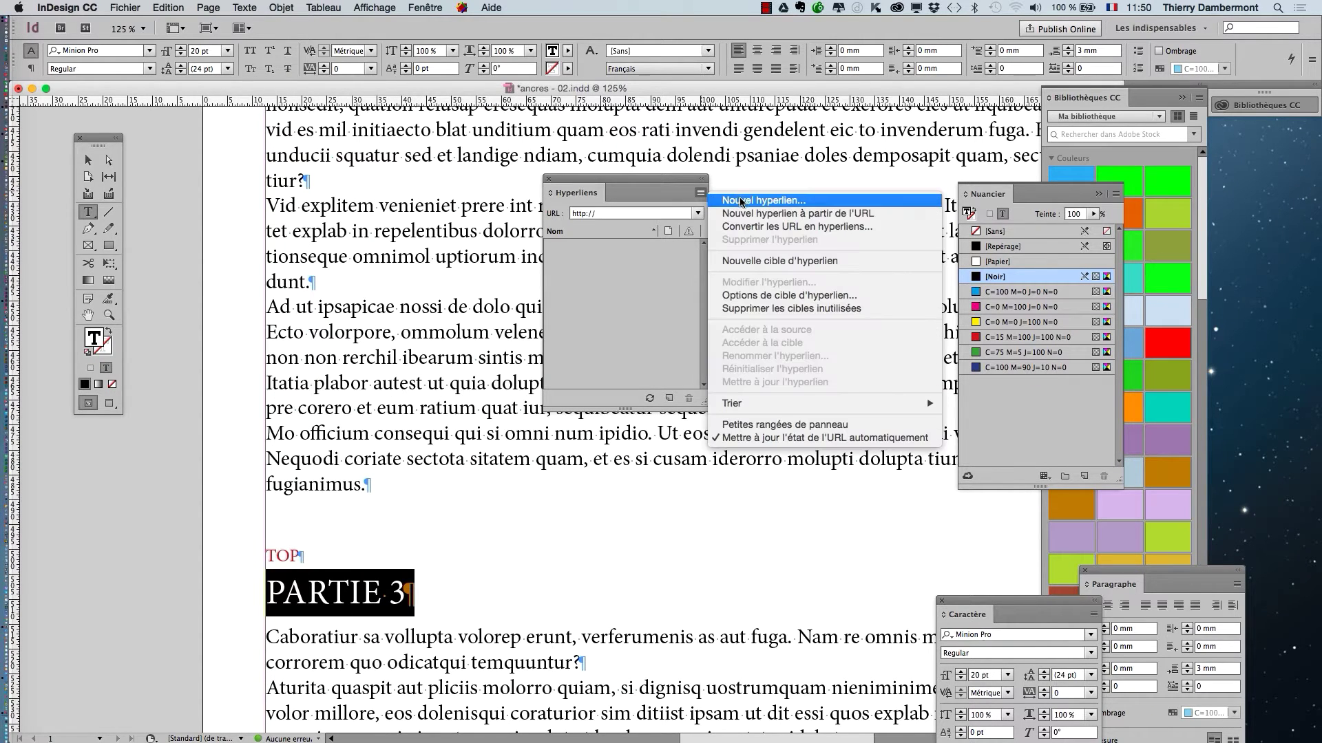
{"action": "left_click", "coordinate": [778, 262]}
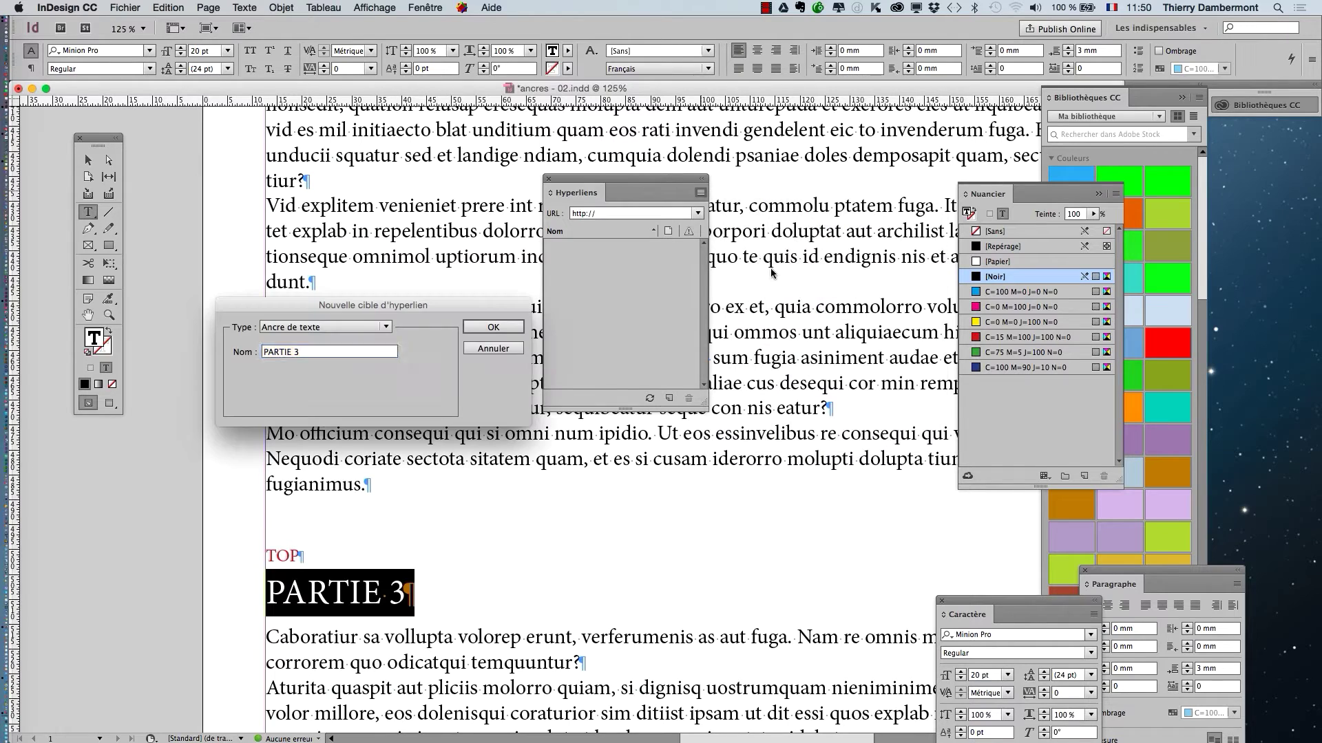
{"action": "left_click", "coordinate": [490, 328]}
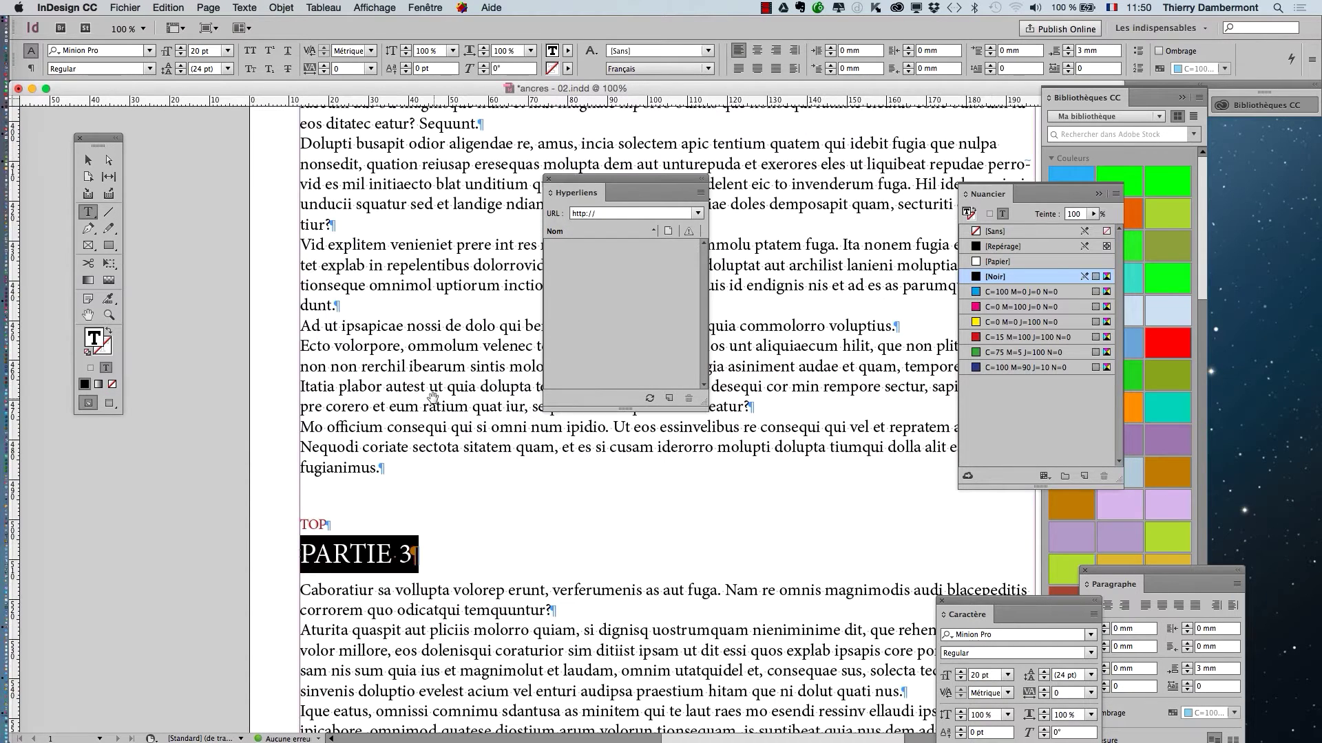
{"action": "key", "text": "super+1"}
{"action": "left_click", "coordinate": [129, 7]}
{"action": "left_click", "coordinate": [162, 110]}
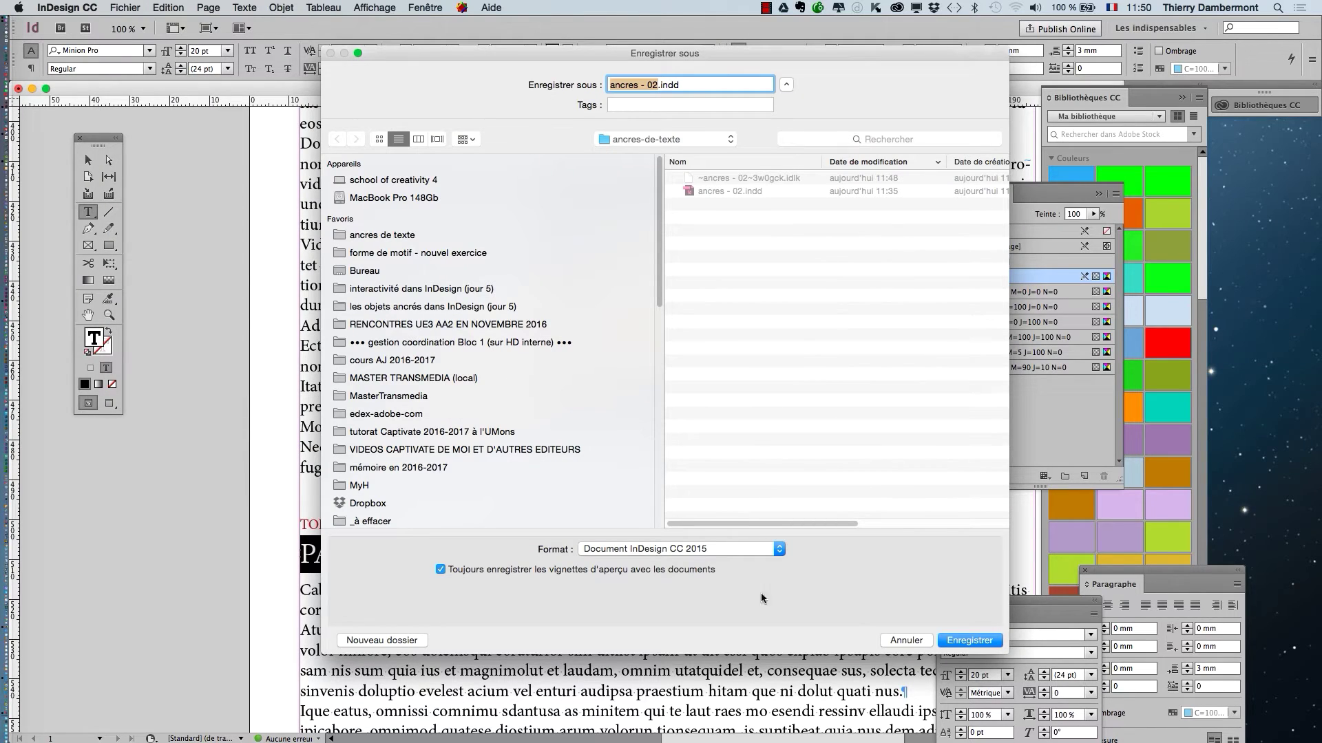
{"action": "left_click", "coordinate": [906, 640]}
Step: Move the Hyperliens panel off the text and create an Ancre de texte target named "dessus de page" on the page's title line
{"action": "key", "text": "super+minus"}
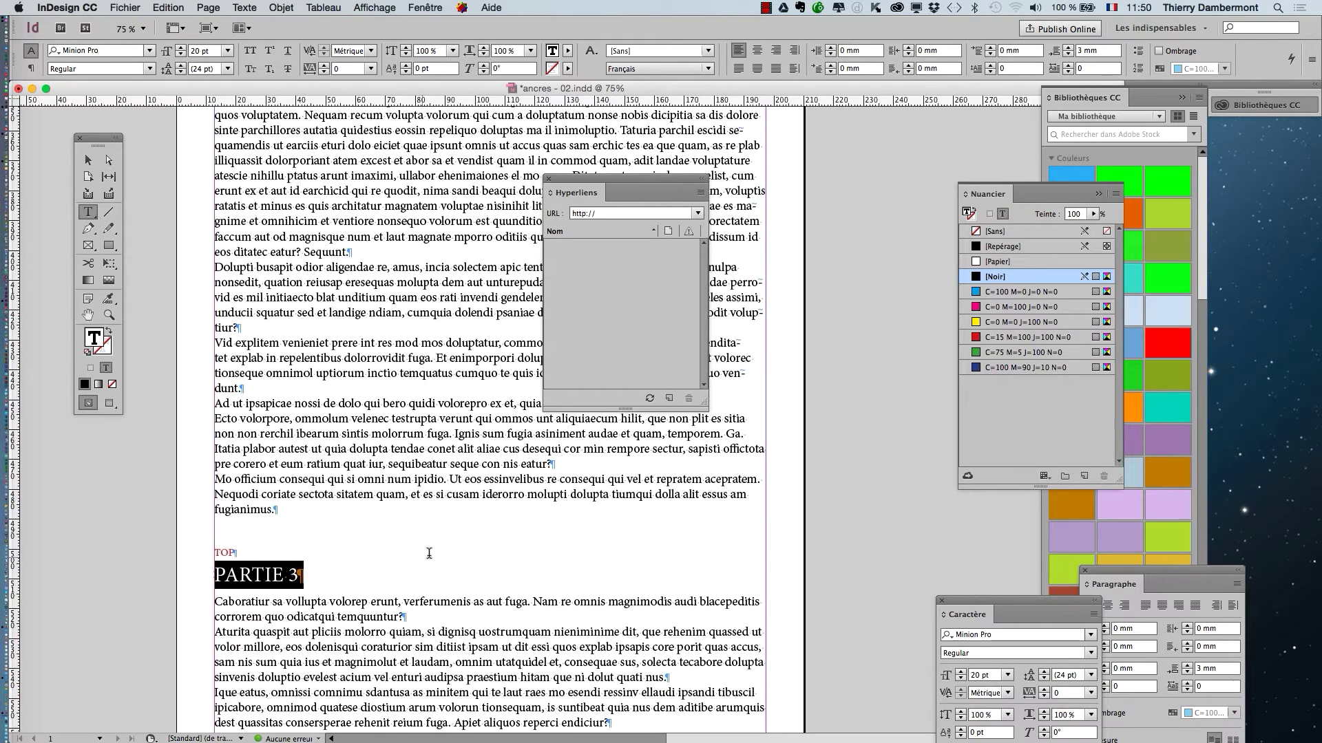
{"action": "left_click", "coordinate": [433, 549]}
{"action": "left_click_drag", "start_coordinate": [586, 179], "coordinate": [821, 230]}
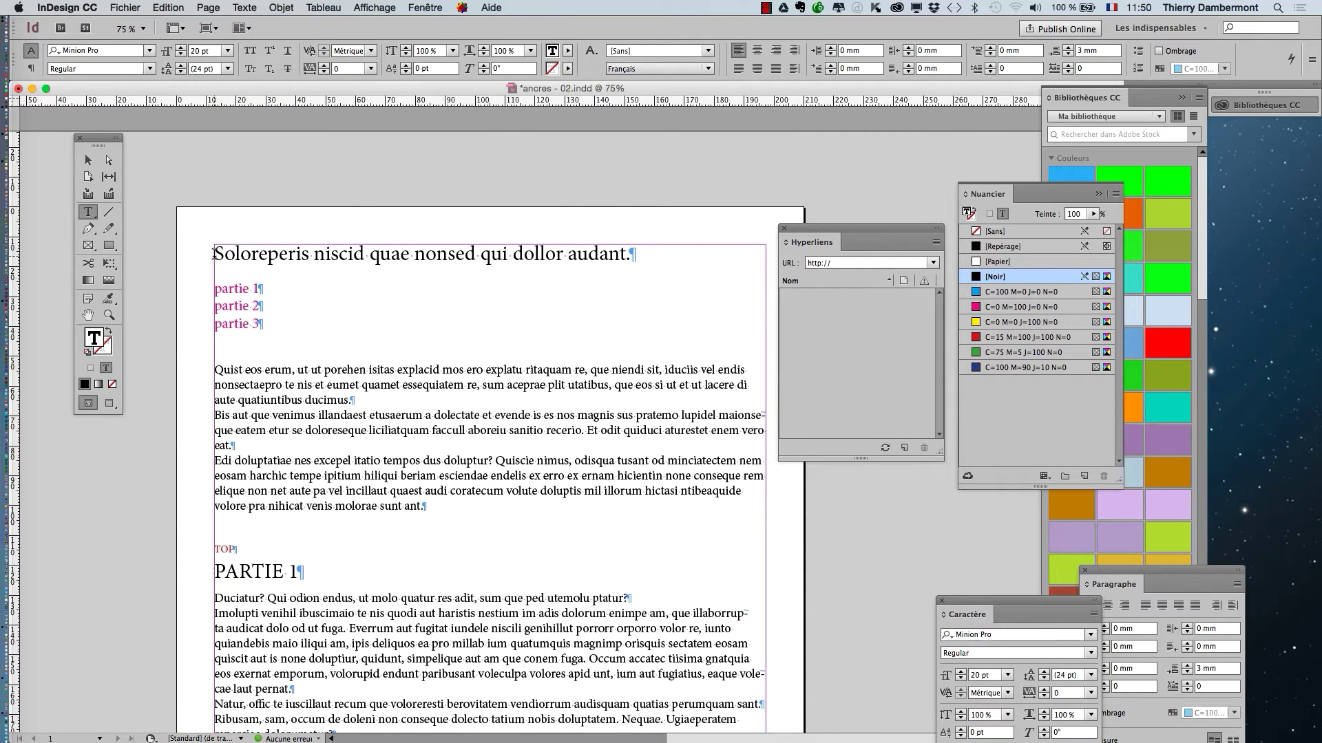
{"action": "left_click_drag", "start_coordinate": [212, 253], "coordinate": [646, 253]}
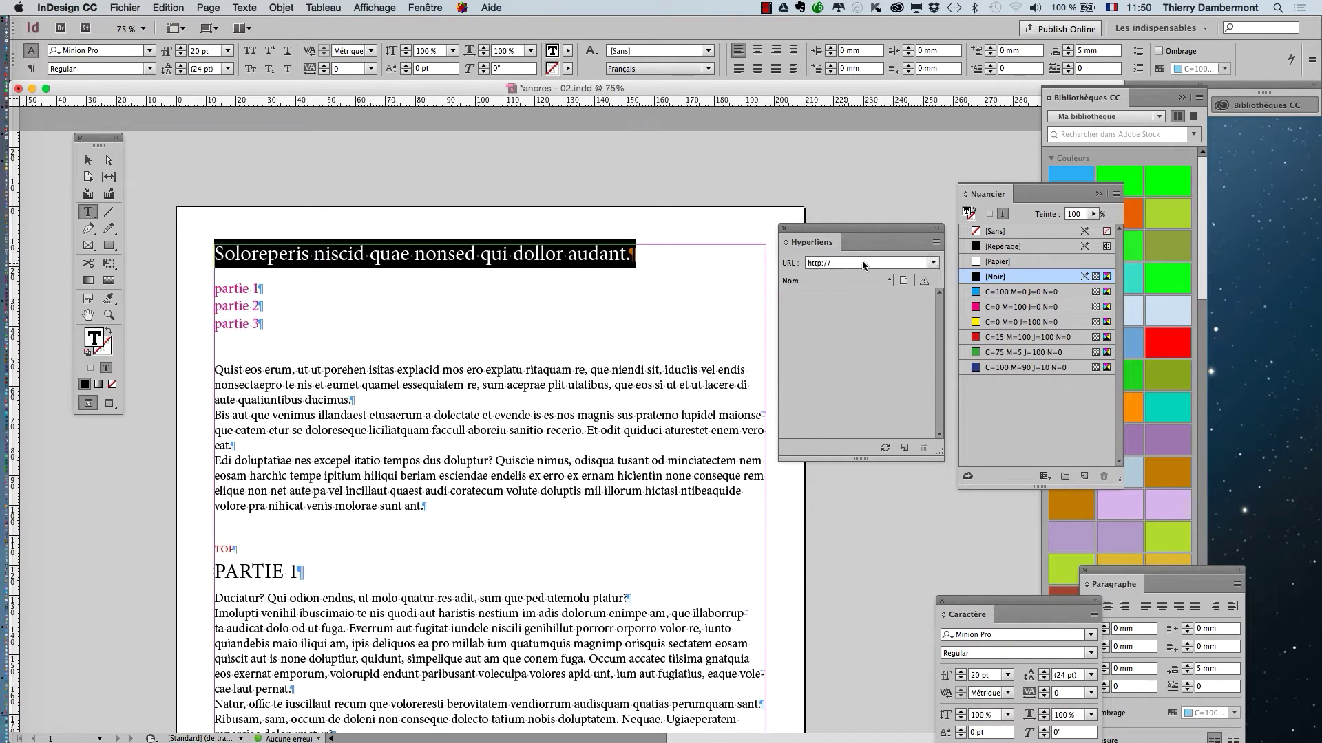
{"action": "left_click", "coordinate": [937, 242]}
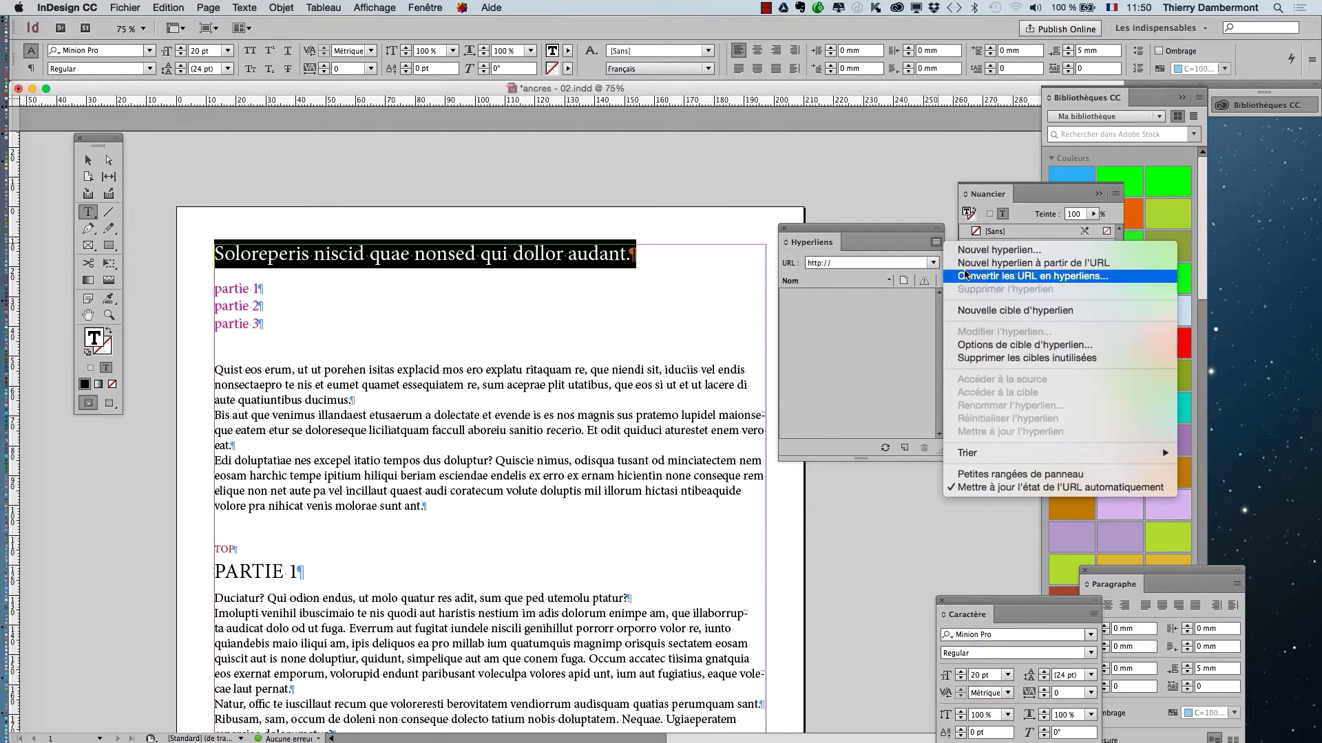
{"action": "left_click", "coordinate": [994, 312]}
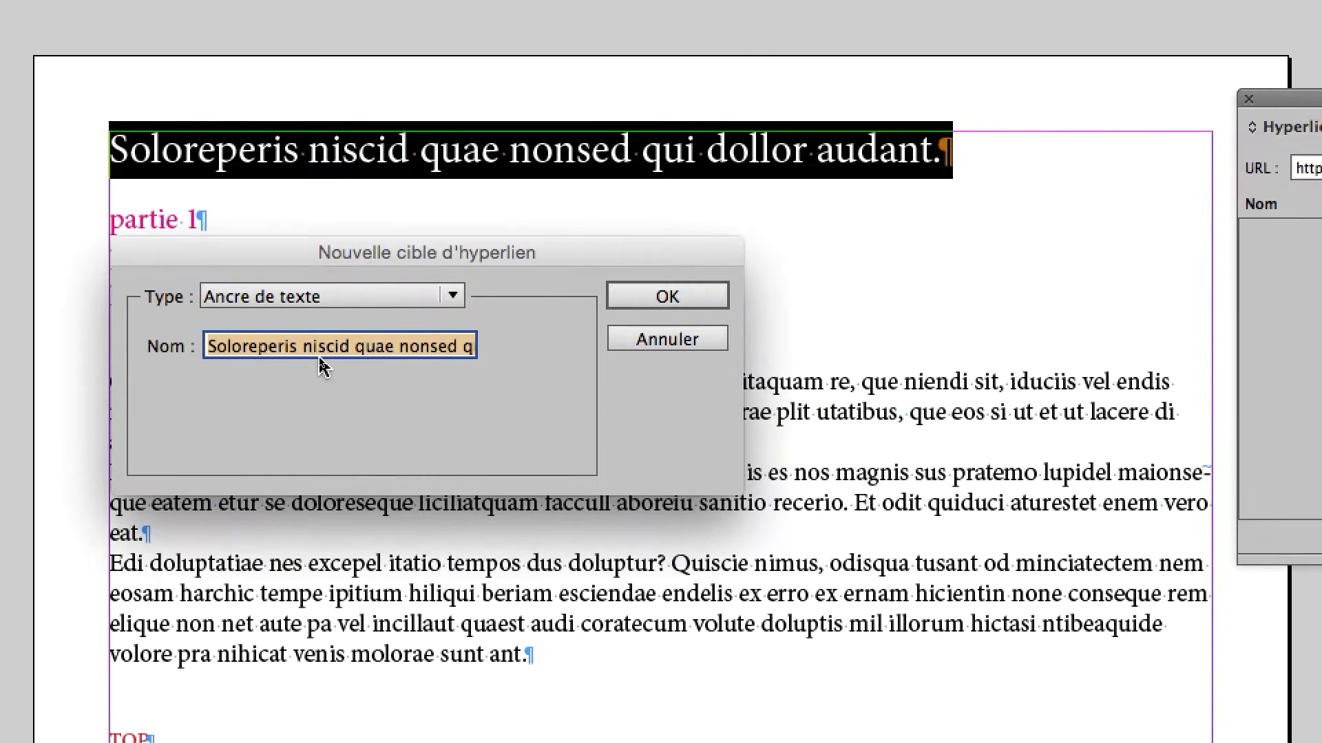
{"action": "type", "text": "TOP"}
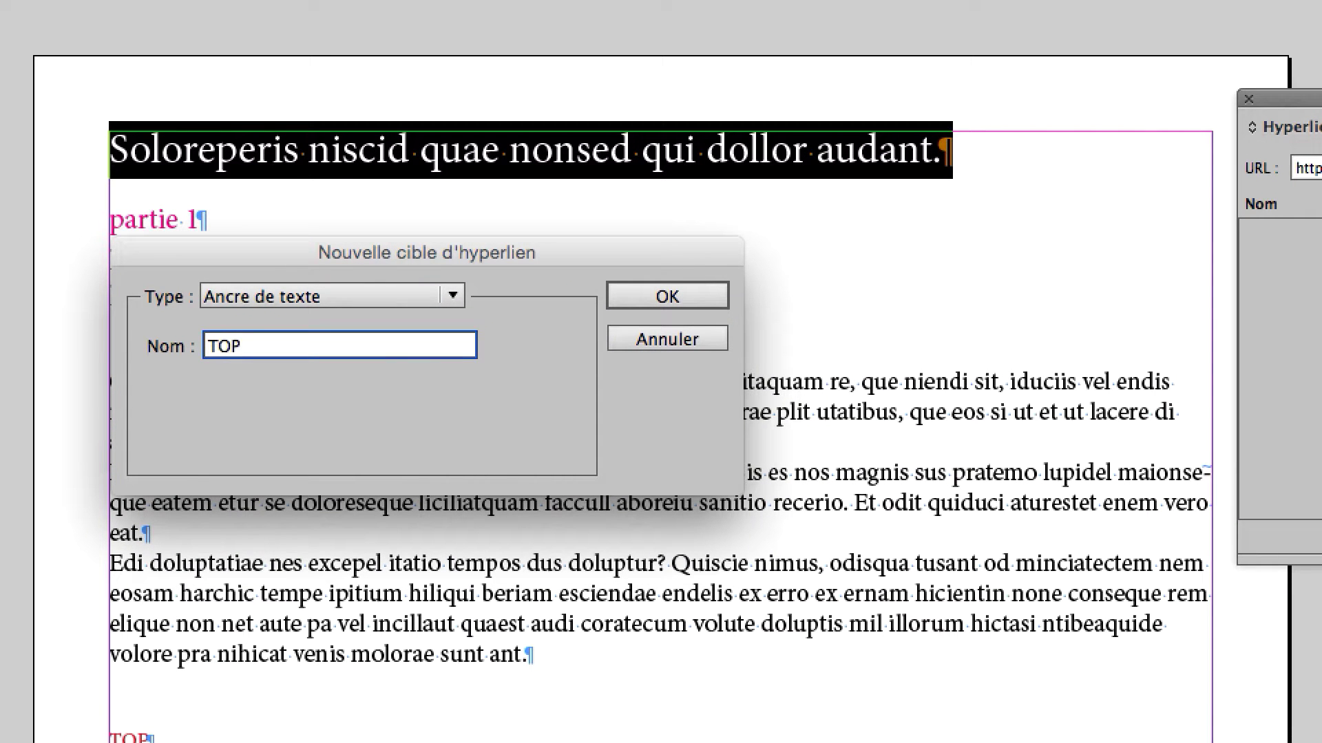
{"action": "key", "text": "BackSpace"}
{"action": "key", "text": "BackSpace"}
{"action": "type", "text": "dessus de page"}
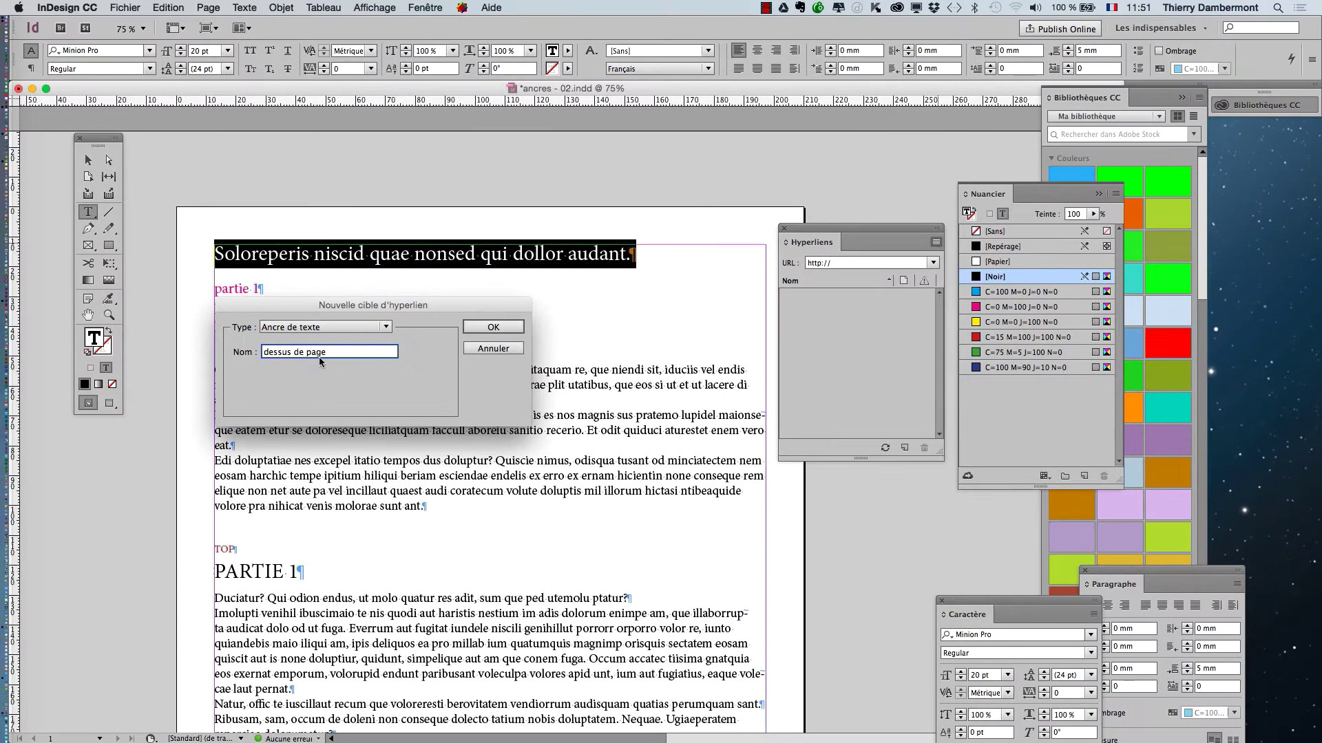
{"action": "left_click", "coordinate": [667, 296]}
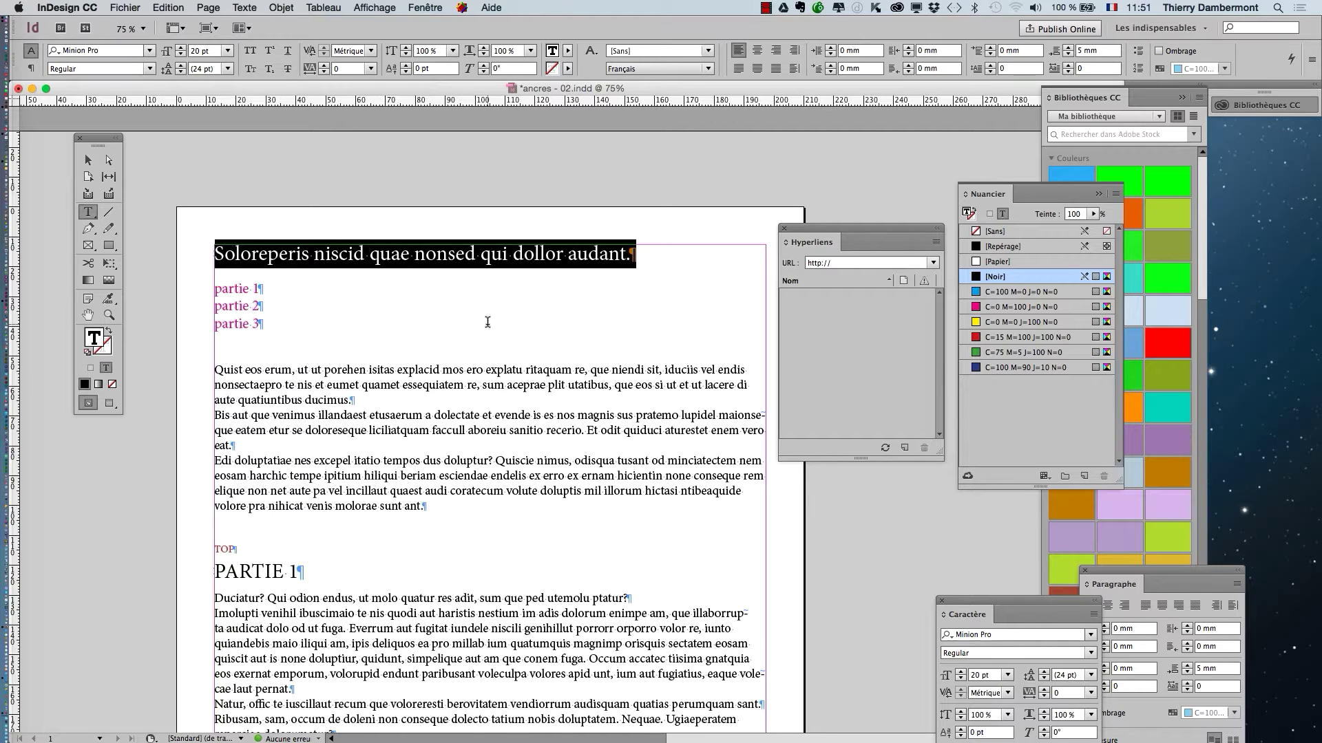
Step: Examine the anchor mark at the start of the title line and bring the Hyperliens panel closer to it
{"action": "scroll", "coordinate": [234, 252], "scroll_direction": "up", "scroll_amount": 5}
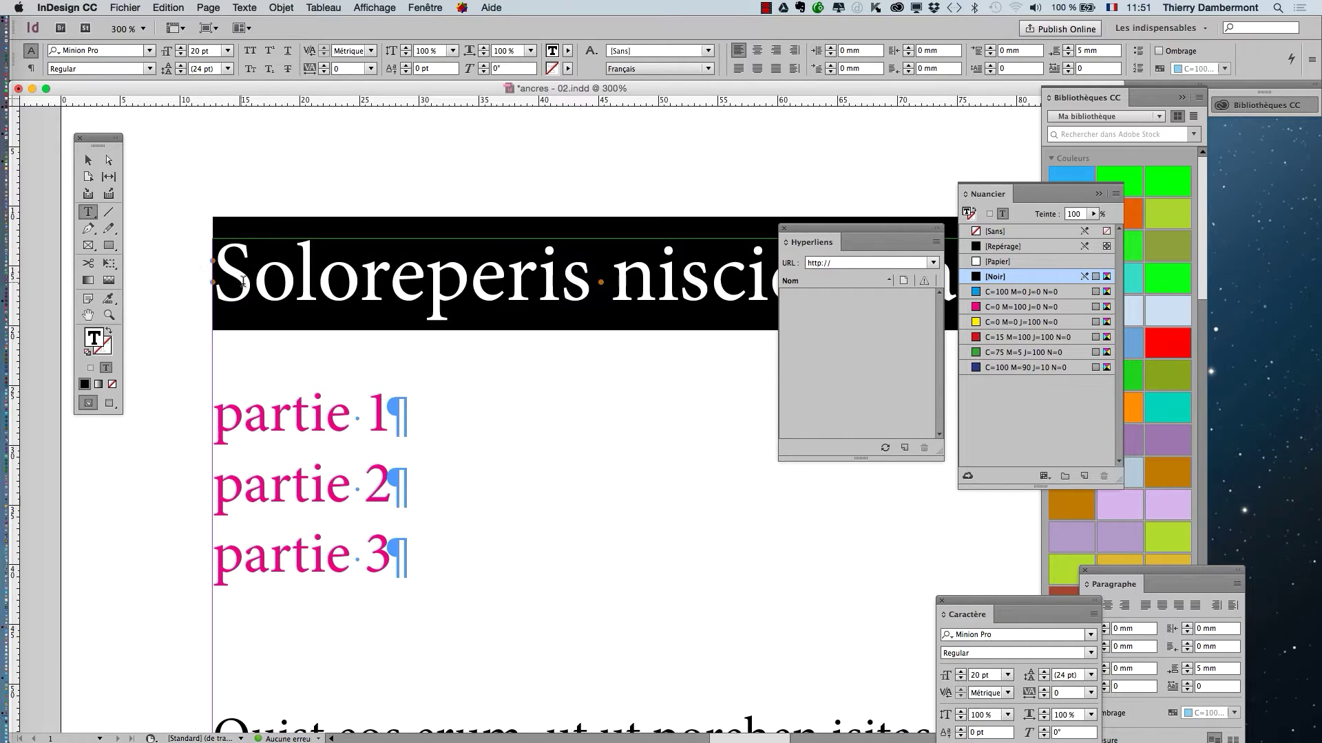
{"action": "left_click", "coordinate": [243, 281]}
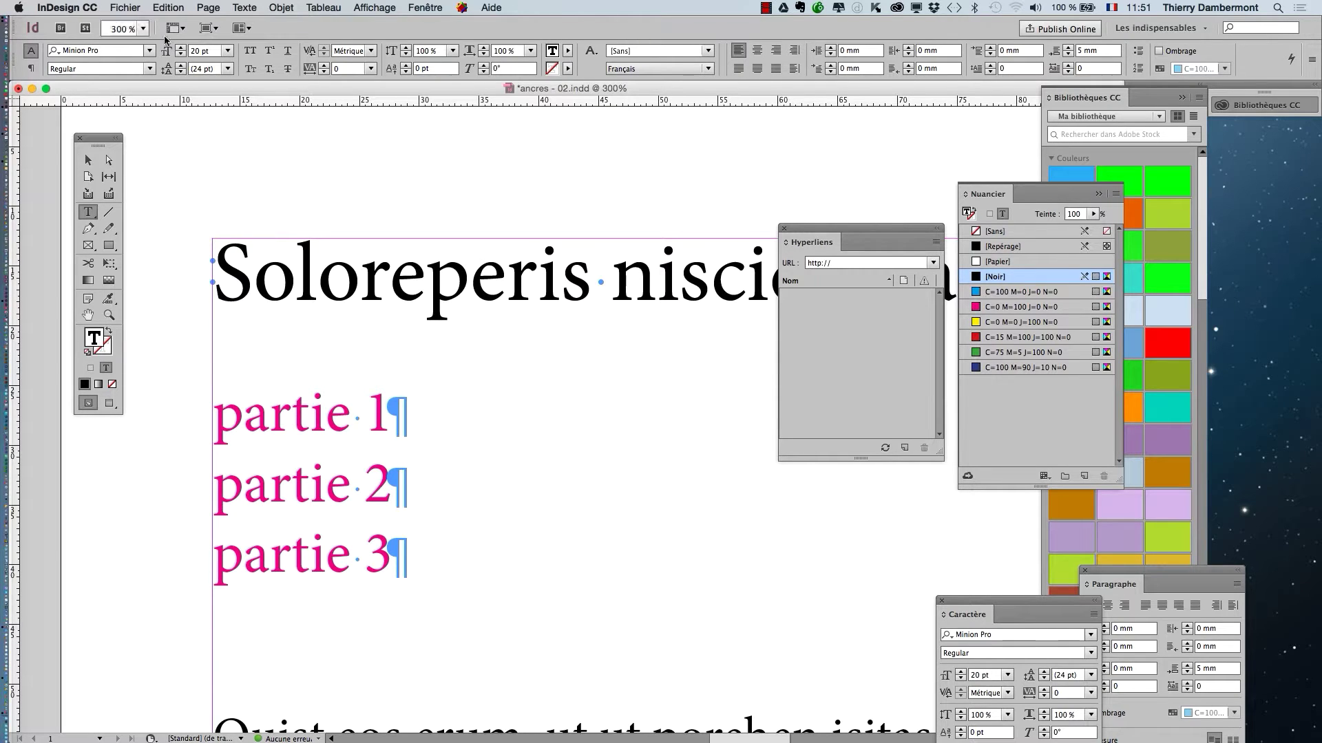
{"action": "left_click", "coordinate": [251, 274]}
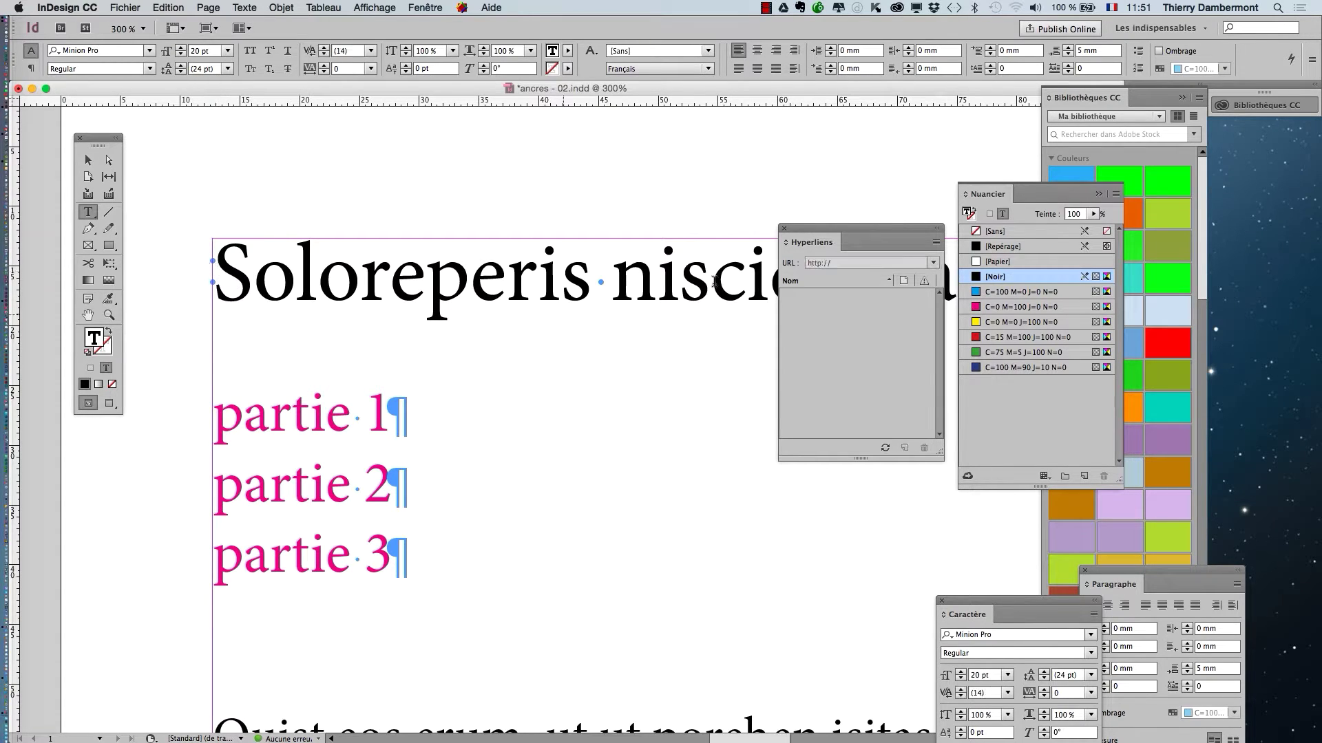
{"action": "left_click_drag", "start_coordinate": [813, 237], "coordinate": [616, 172]}
{"action": "left_click", "coordinate": [739, 178]}
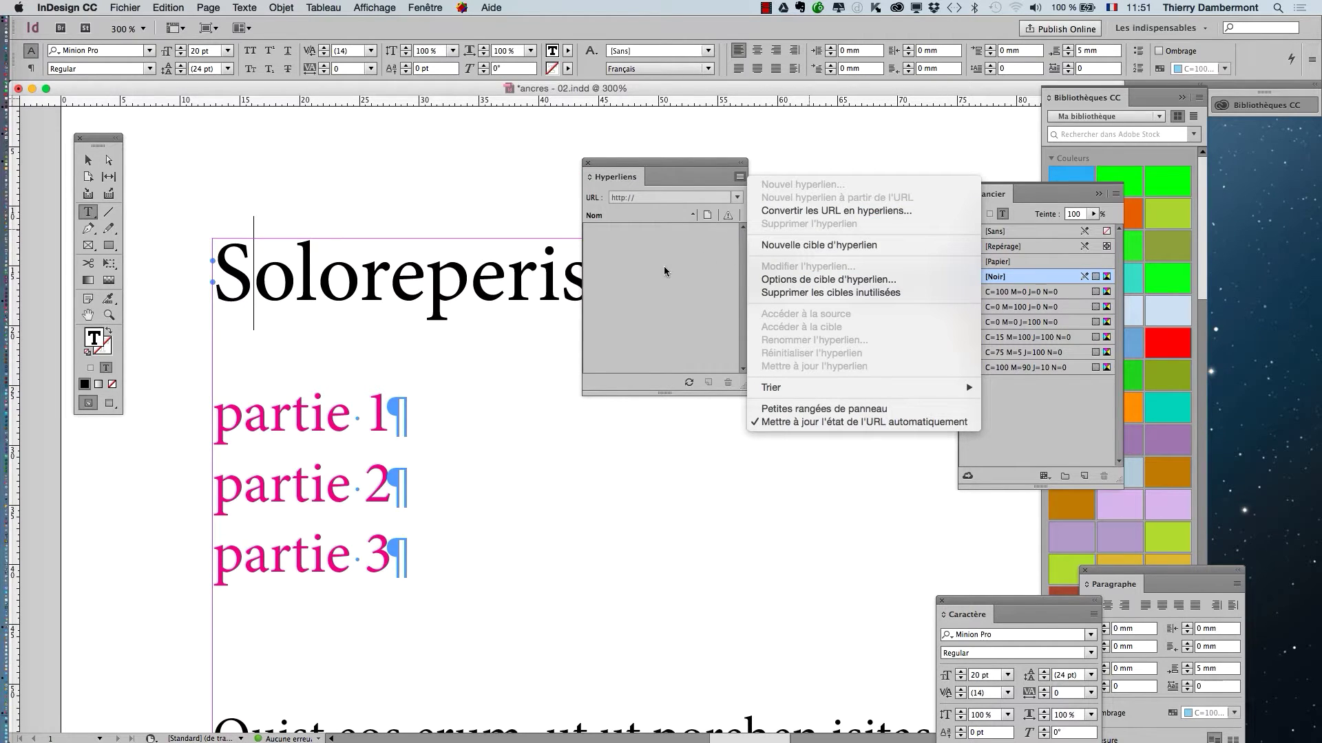
{"action": "left_click", "coordinate": [380, 282]}
Step: Select the title line and review the existing anchors in the hyperlink target options, leaving them unmodified
{"action": "left_click_drag", "start_coordinate": [214, 276], "coordinate": [317, 275]}
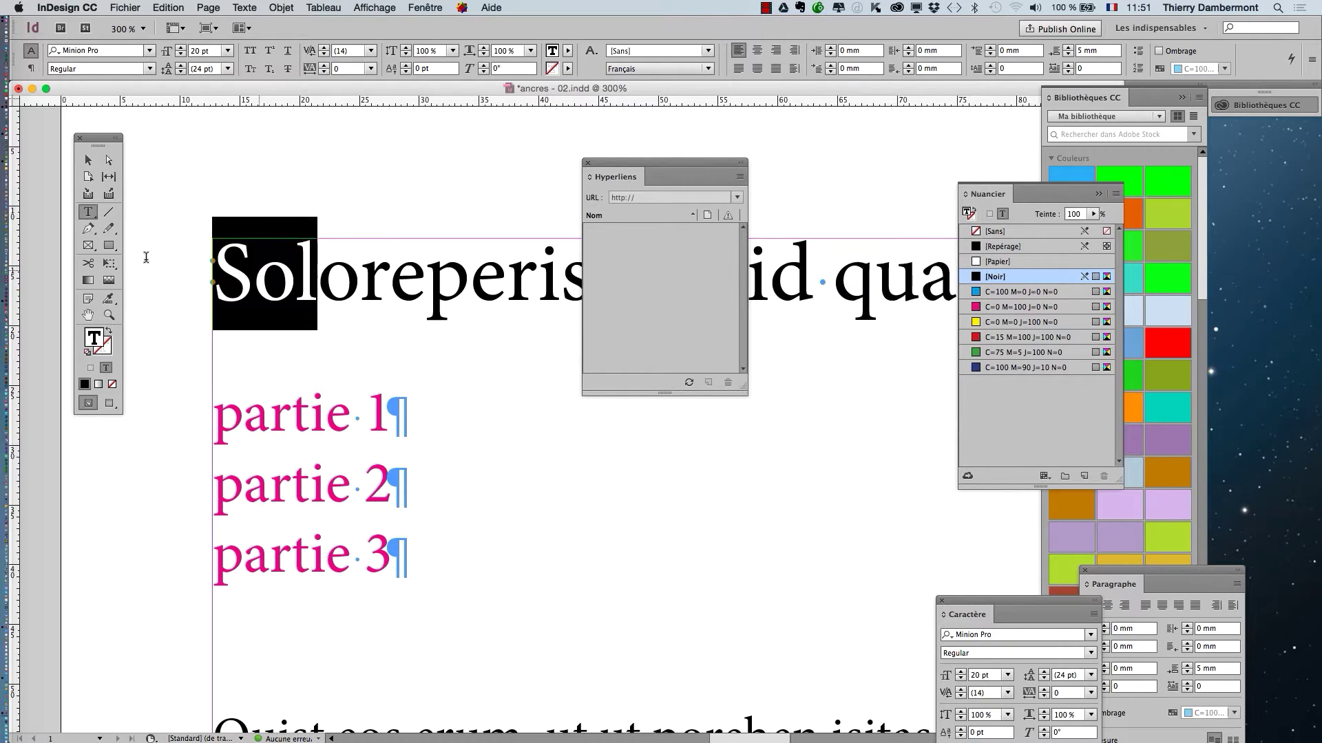
{"action": "triple_click", "coordinate": [342, 243]}
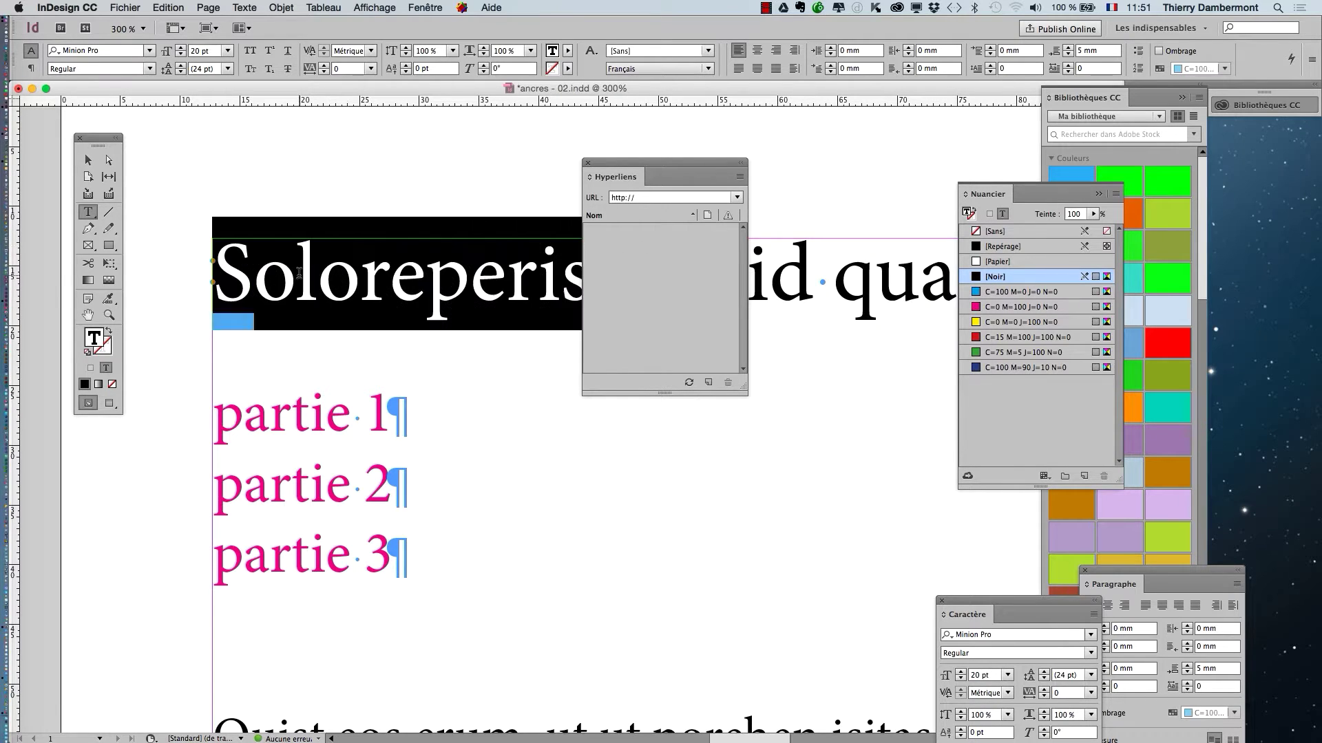
{"action": "left_click", "coordinate": [739, 178]}
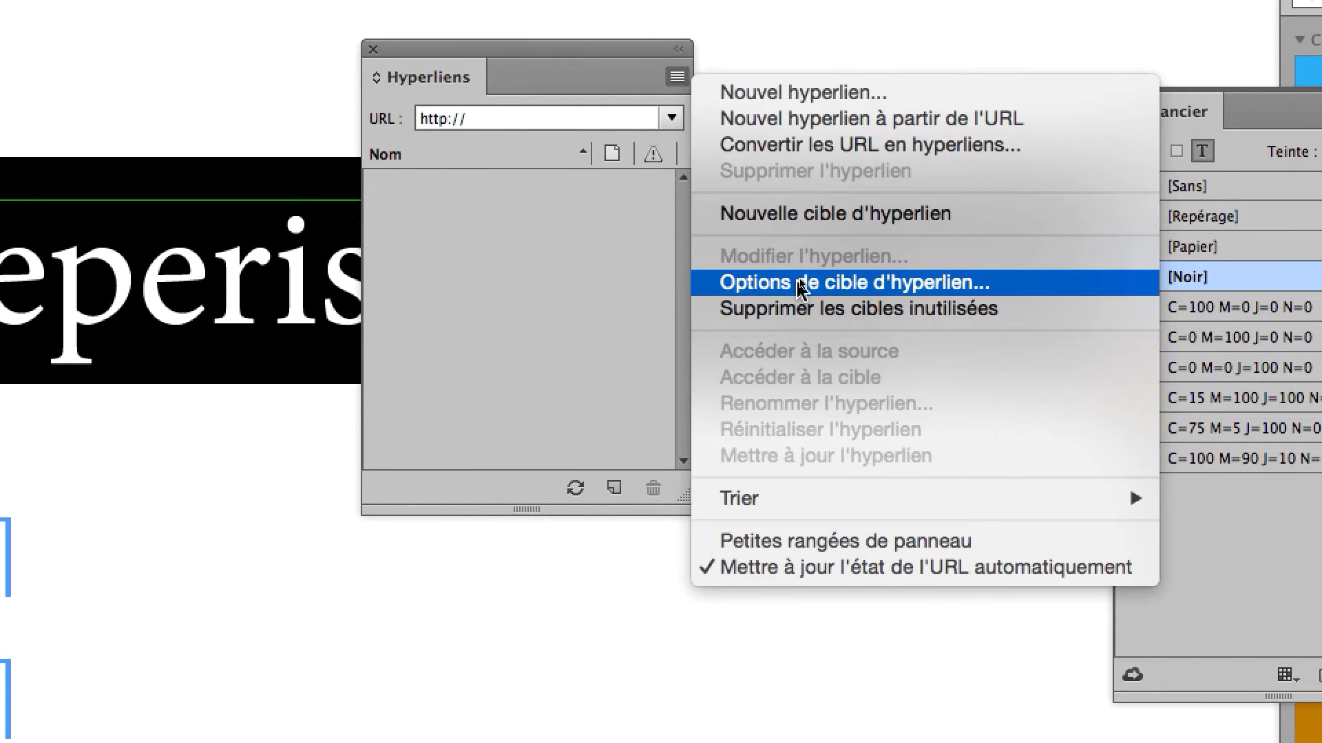
{"action": "left_click", "coordinate": [798, 283]}
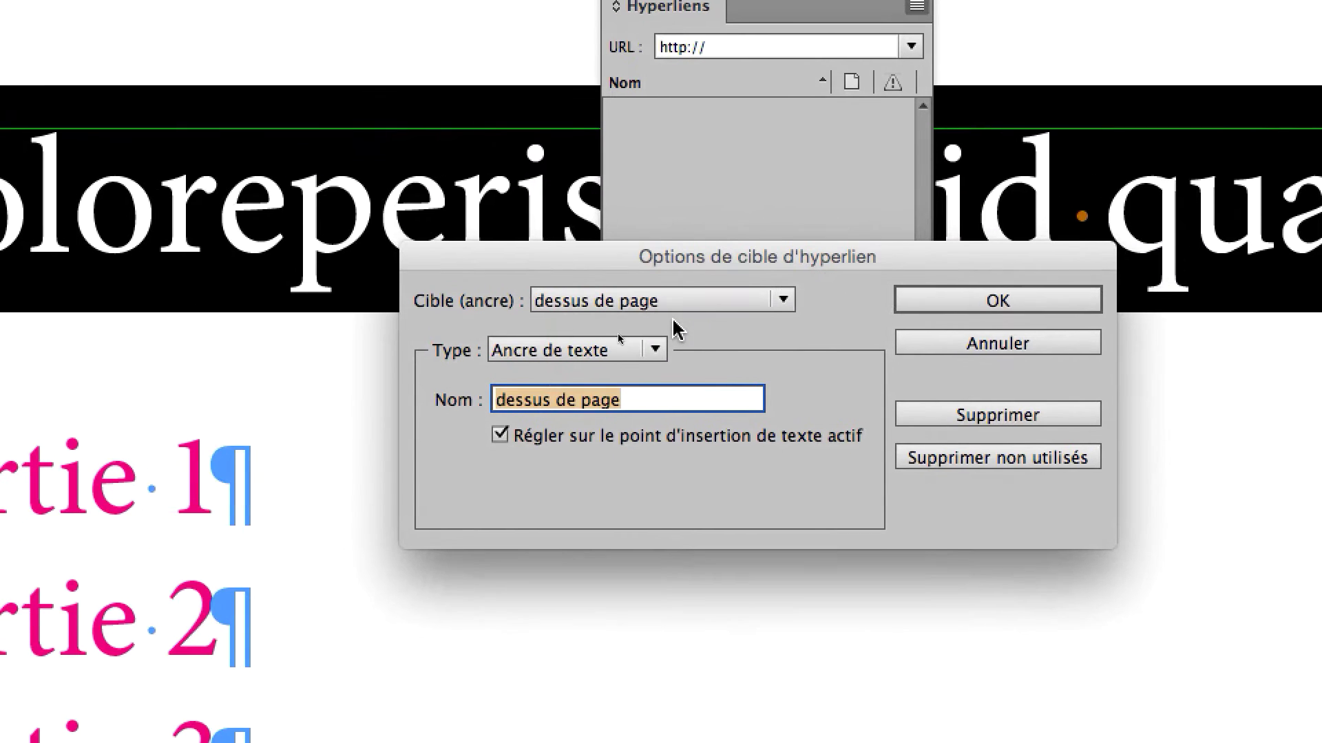
{"action": "left_click", "coordinate": [674, 311]}
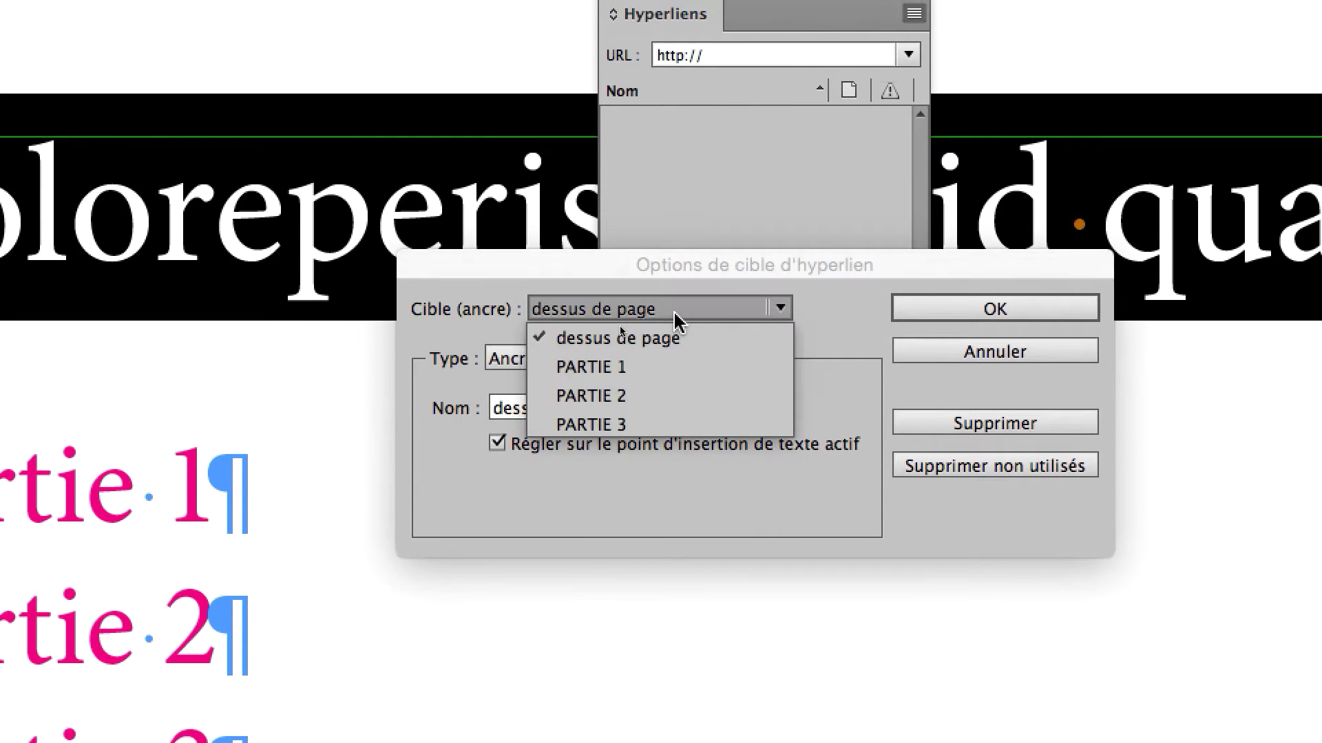
{"action": "left_click", "coordinate": [716, 271]}
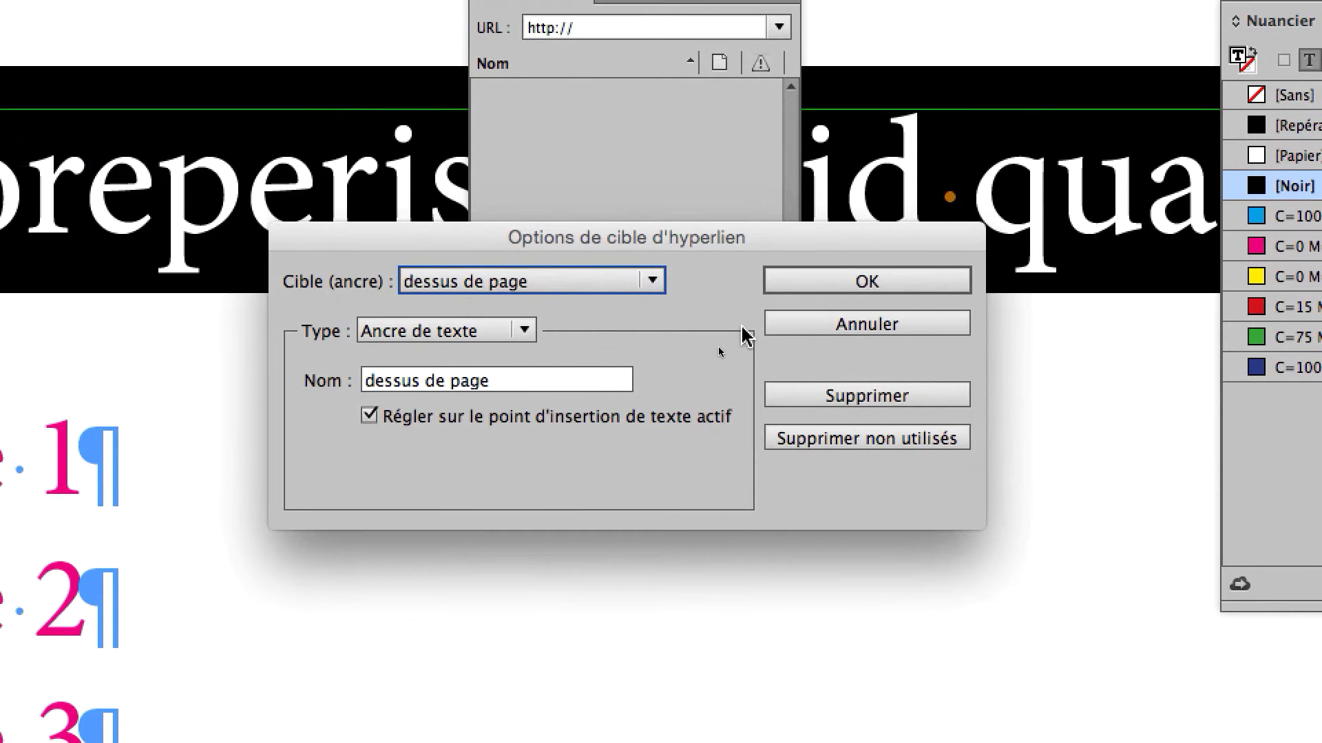
{"action": "left_click", "coordinate": [771, 335]}
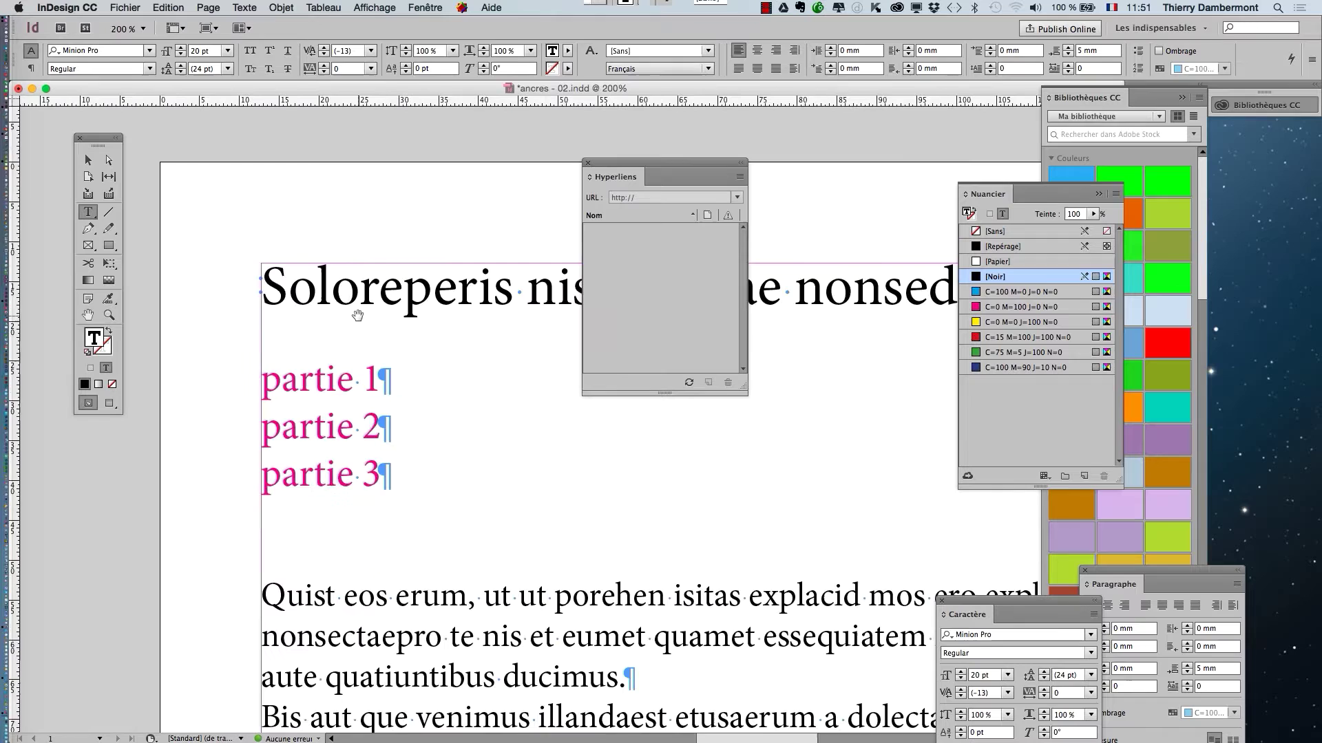
Step: Move the Hyperliens panel clear of the title, check the selected title line's hyperlink target options unchanged, and set the panel beside the page
{"action": "scroll", "coordinate": [357, 315], "scroll_direction": "down", "scroll_amount": 3}
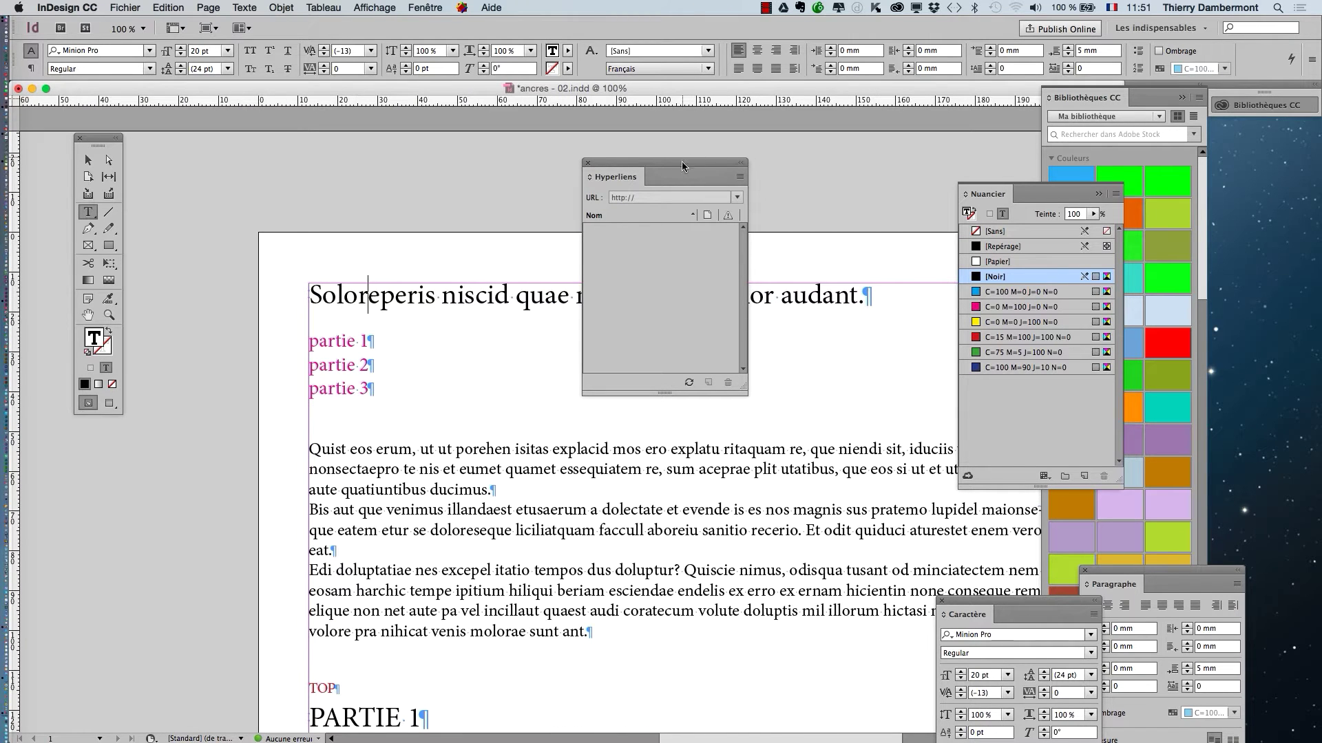
{"action": "left_click_drag", "start_coordinate": [681, 162], "coordinate": [321, 427]}
{"action": "double_click", "coordinate": [342, 294]}
{"action": "triple_click", "coordinate": [340, 294]}
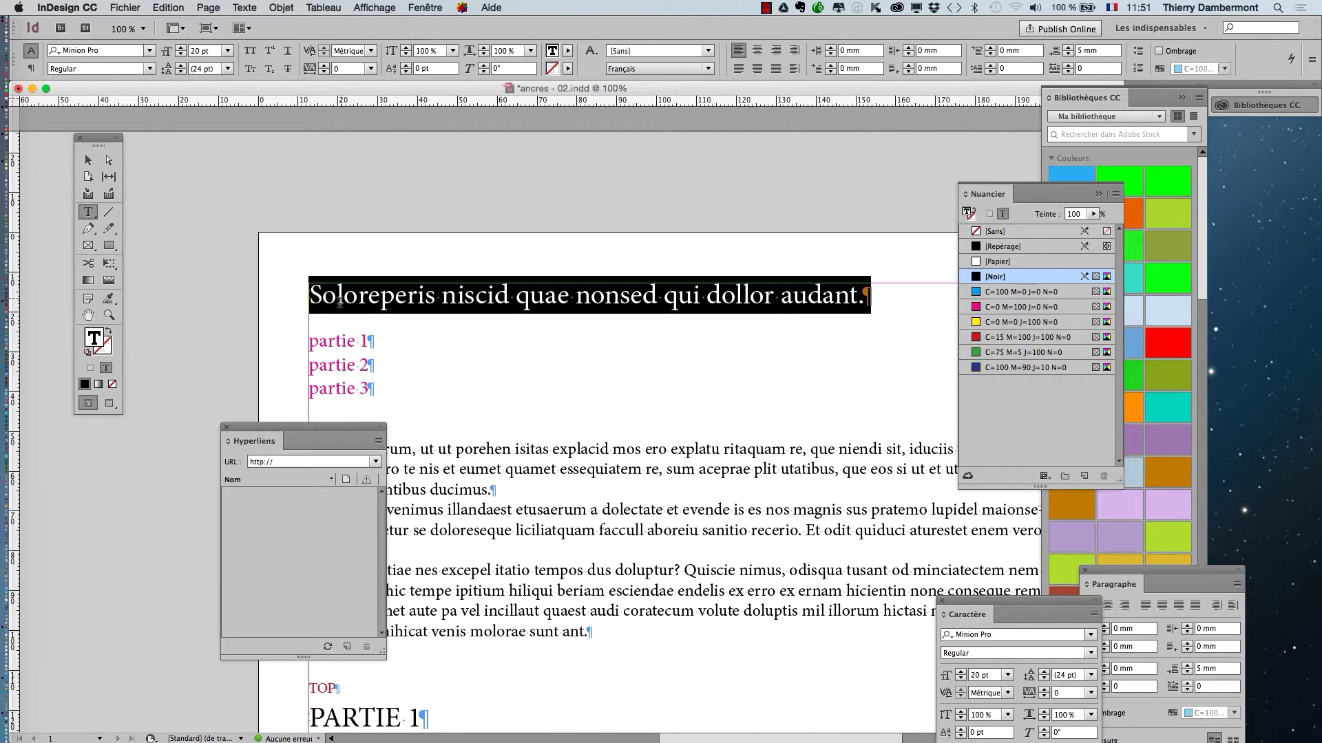
{"action": "left_click", "coordinate": [375, 441]}
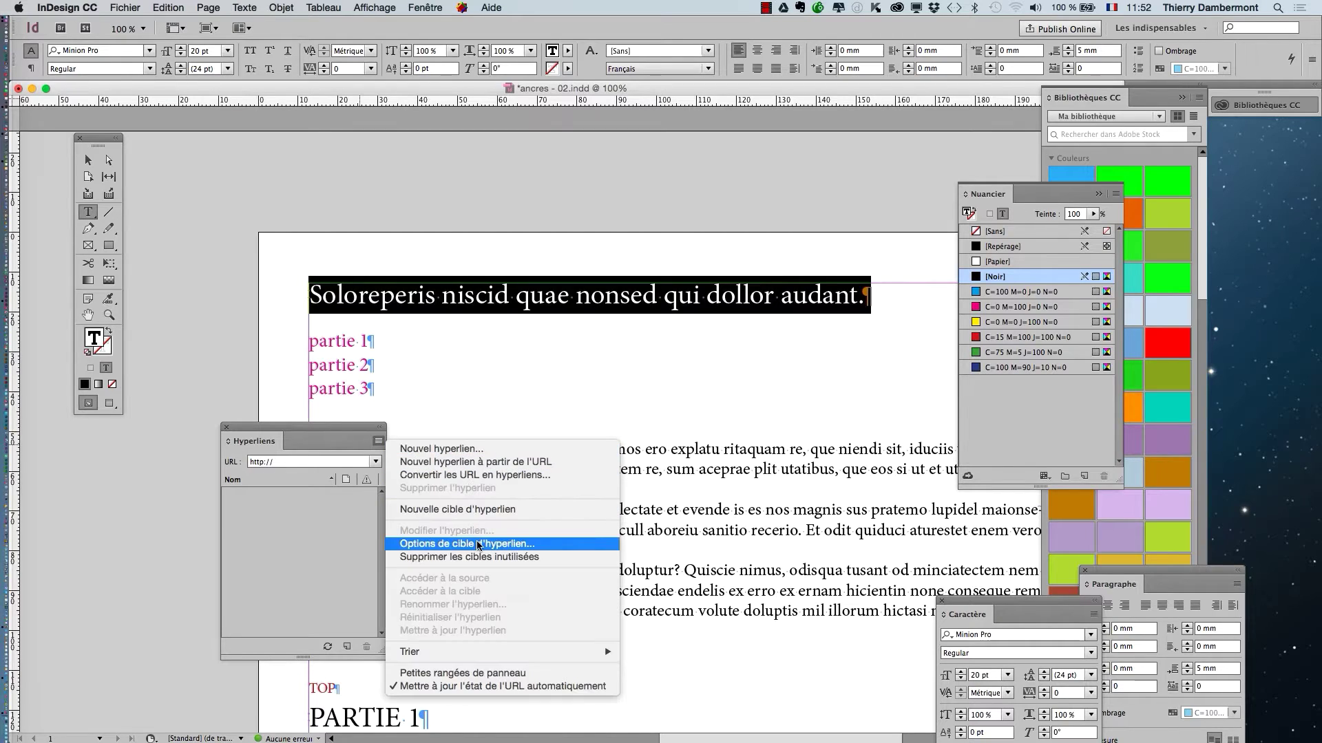
{"action": "left_click", "coordinate": [557, 539]}
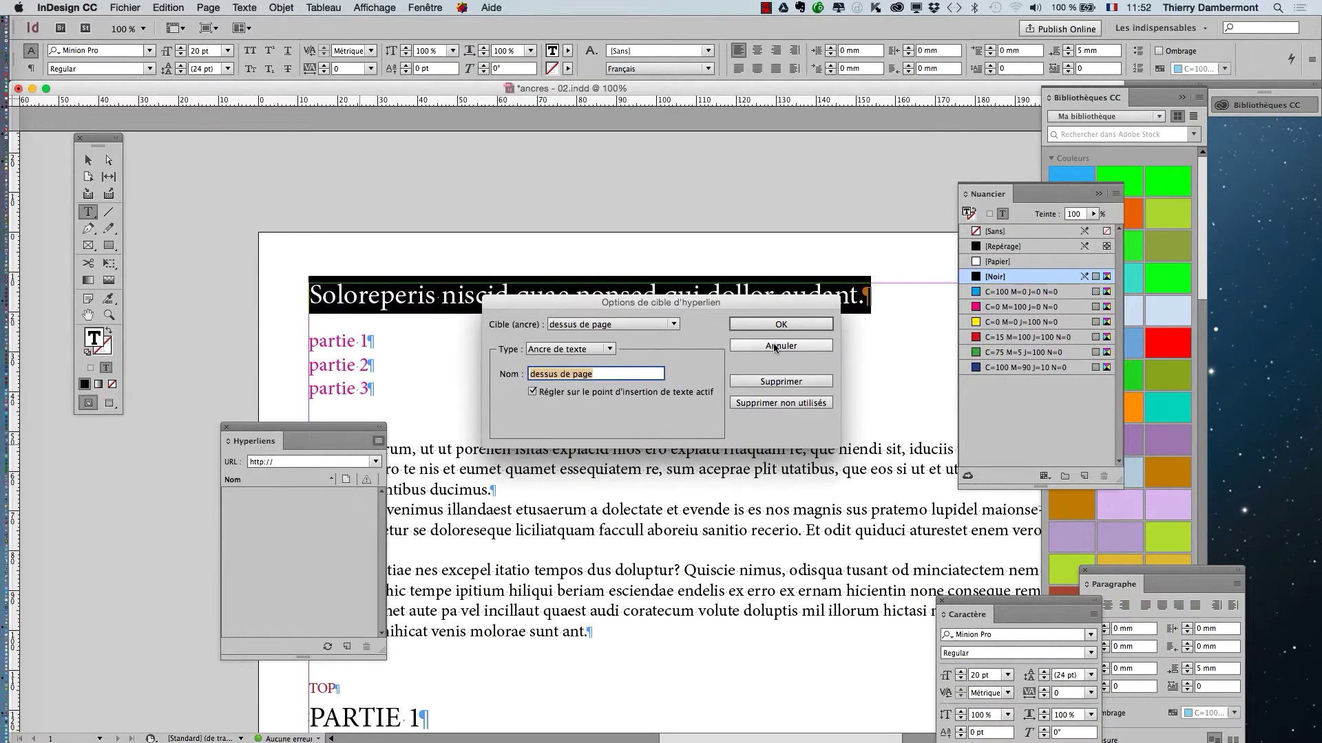
{"action": "left_click", "coordinate": [724, 277]}
{"action": "left_click_drag", "start_coordinate": [353, 430], "coordinate": [242, 450]}
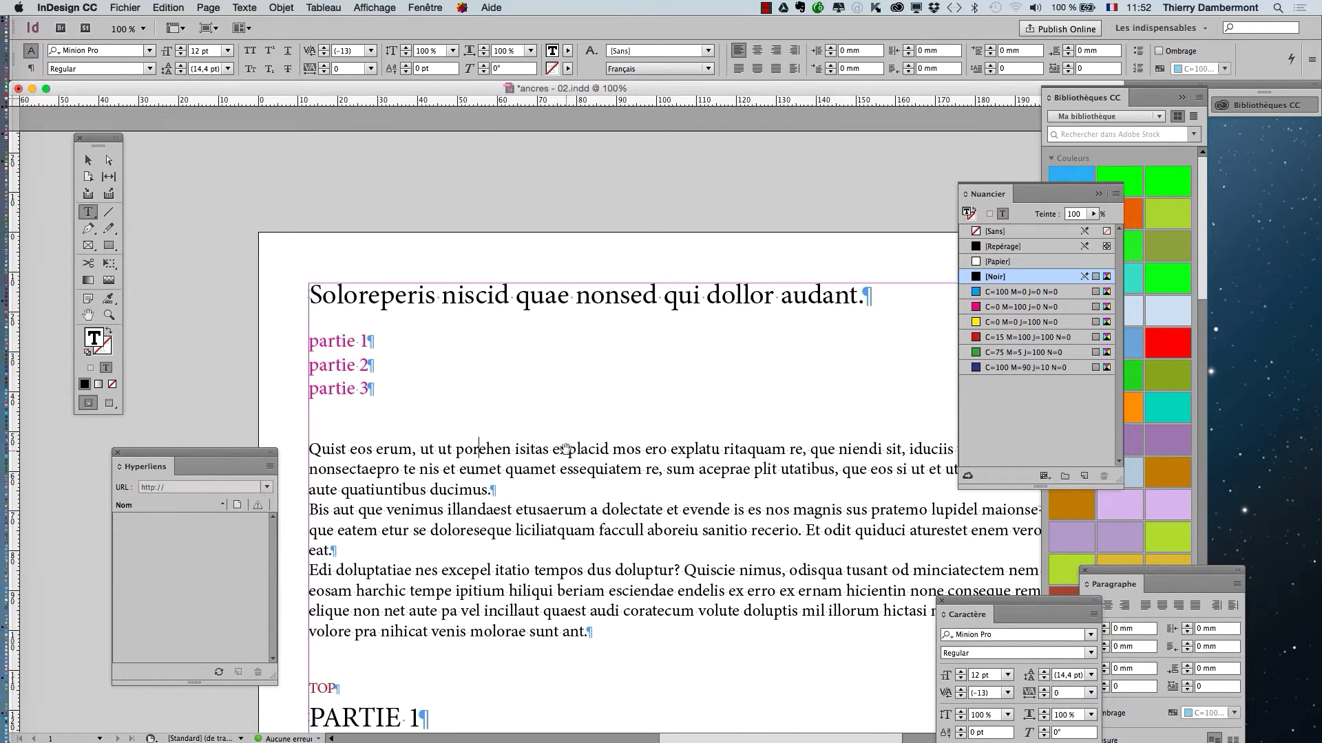
Step: Save the document under the new name ancres - 02b.indd in the ancres-de-texte folder
{"action": "left_click_drag", "start_coordinate": [573, 453], "coordinate": [557, 318]}
{"action": "scroll", "coordinate": [557, 318], "scroll_direction": "down", "scroll_amount": 1}
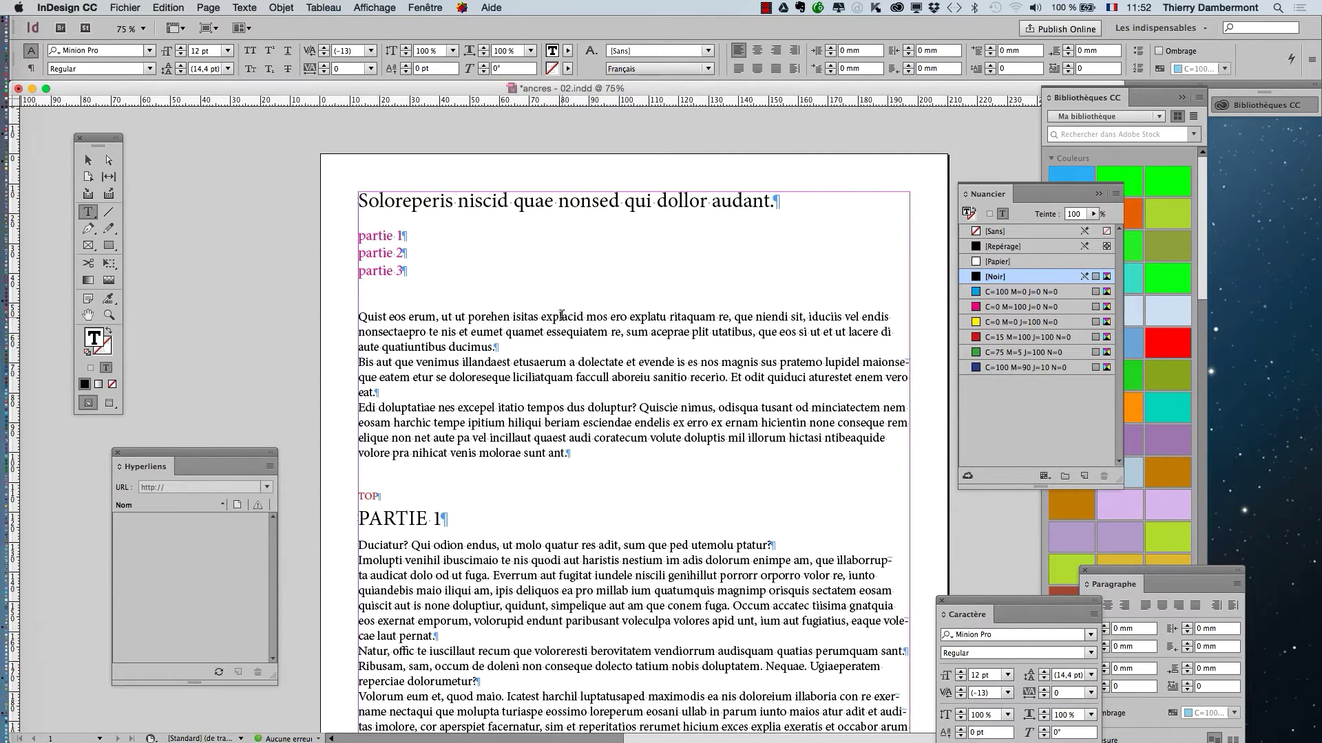
{"action": "left_click", "coordinate": [124, 7]}
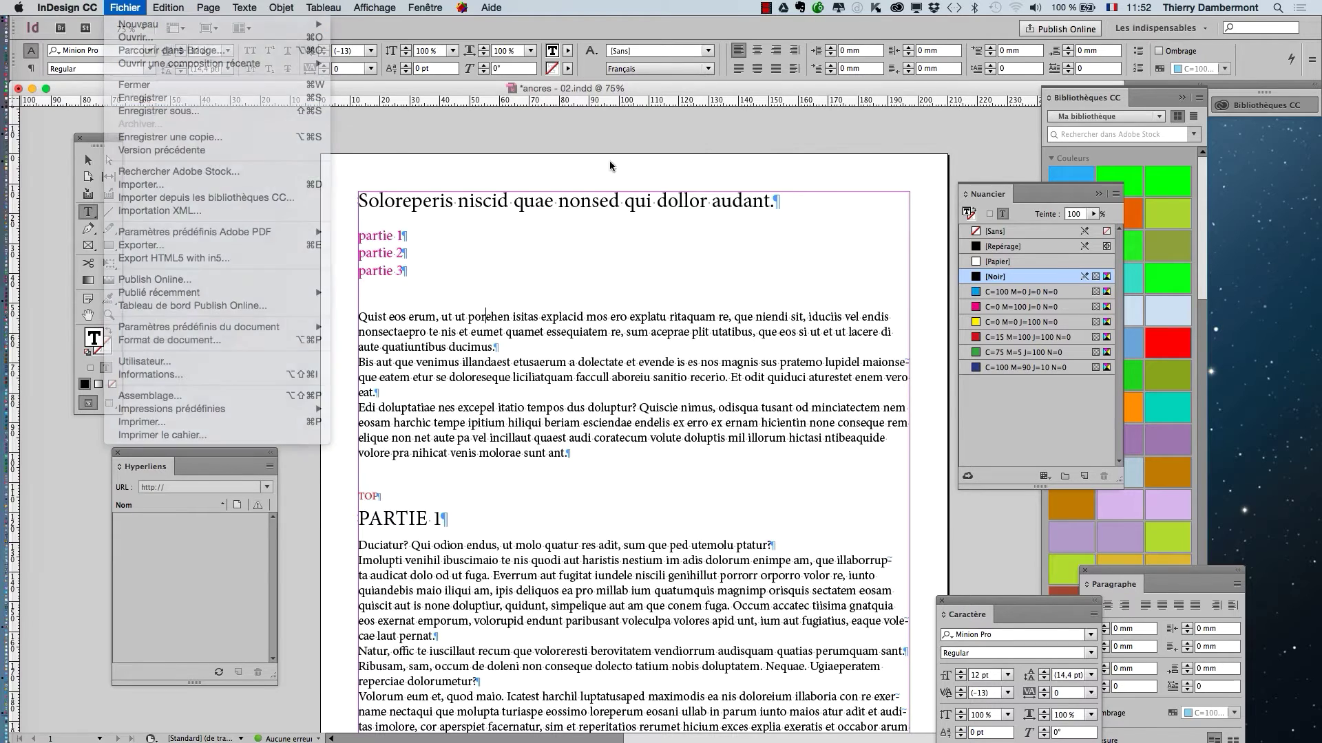
{"action": "left_click", "coordinate": [141, 115]}
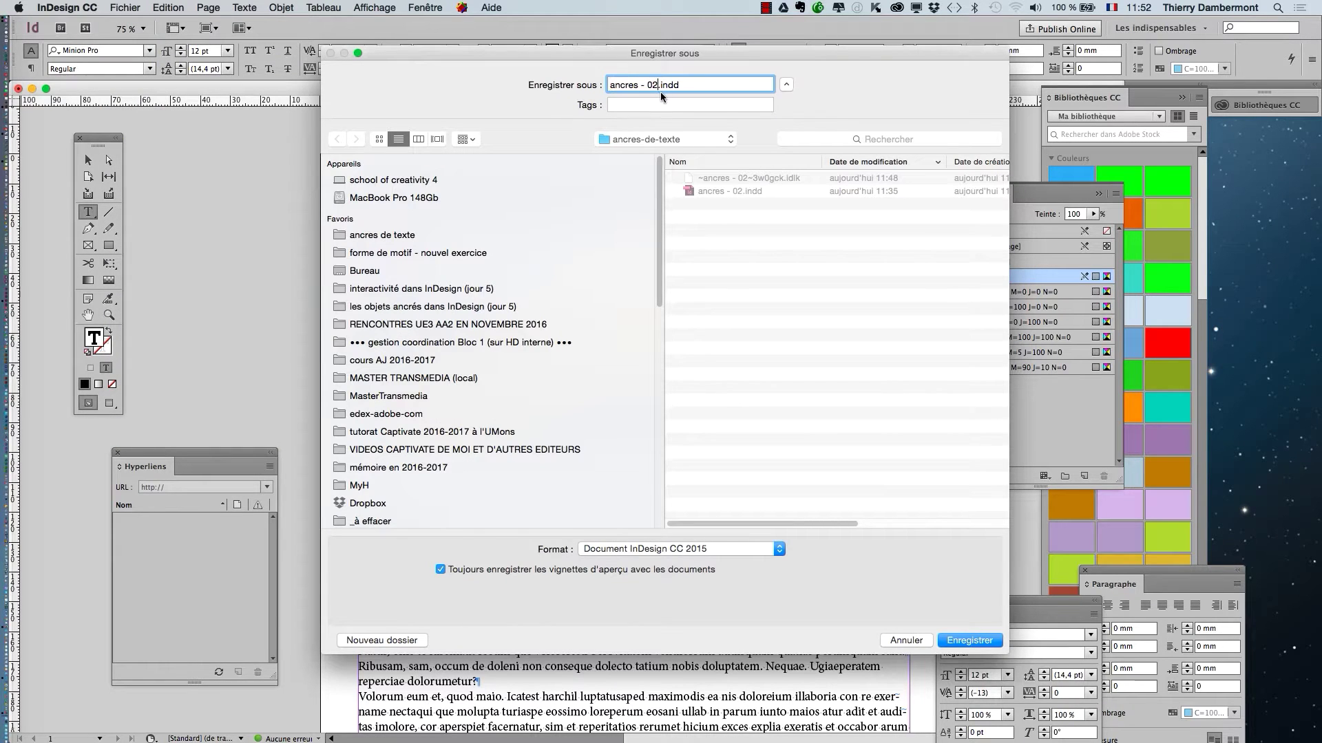
{"action": "type", "text": "b"}
{"action": "key", "text": "Return"}
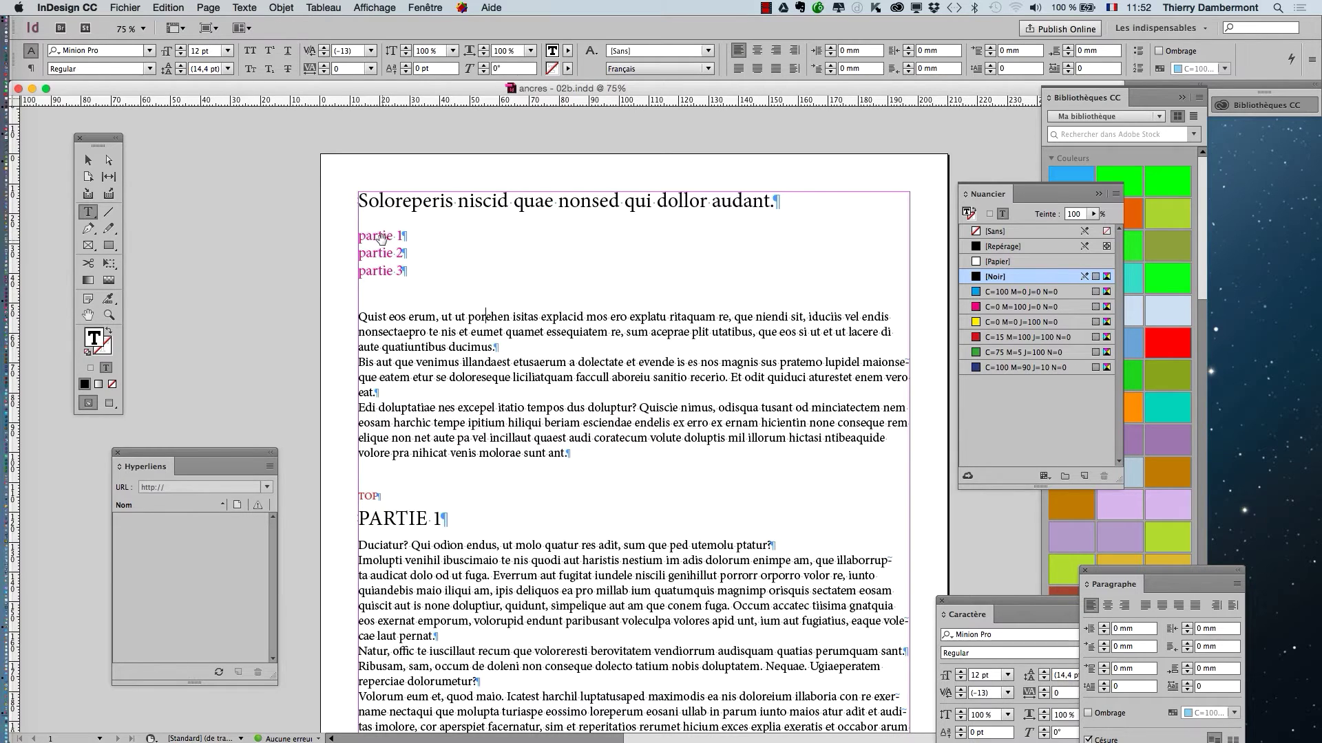
Step: Bring the Hyperliens panel beside the partie list and start a new hyperlink from the whole "partie 1" line
{"action": "scroll", "coordinate": [381, 238], "scroll_direction": "up", "scroll_amount": 5}
{"action": "triple_click", "coordinate": [460, 216]}
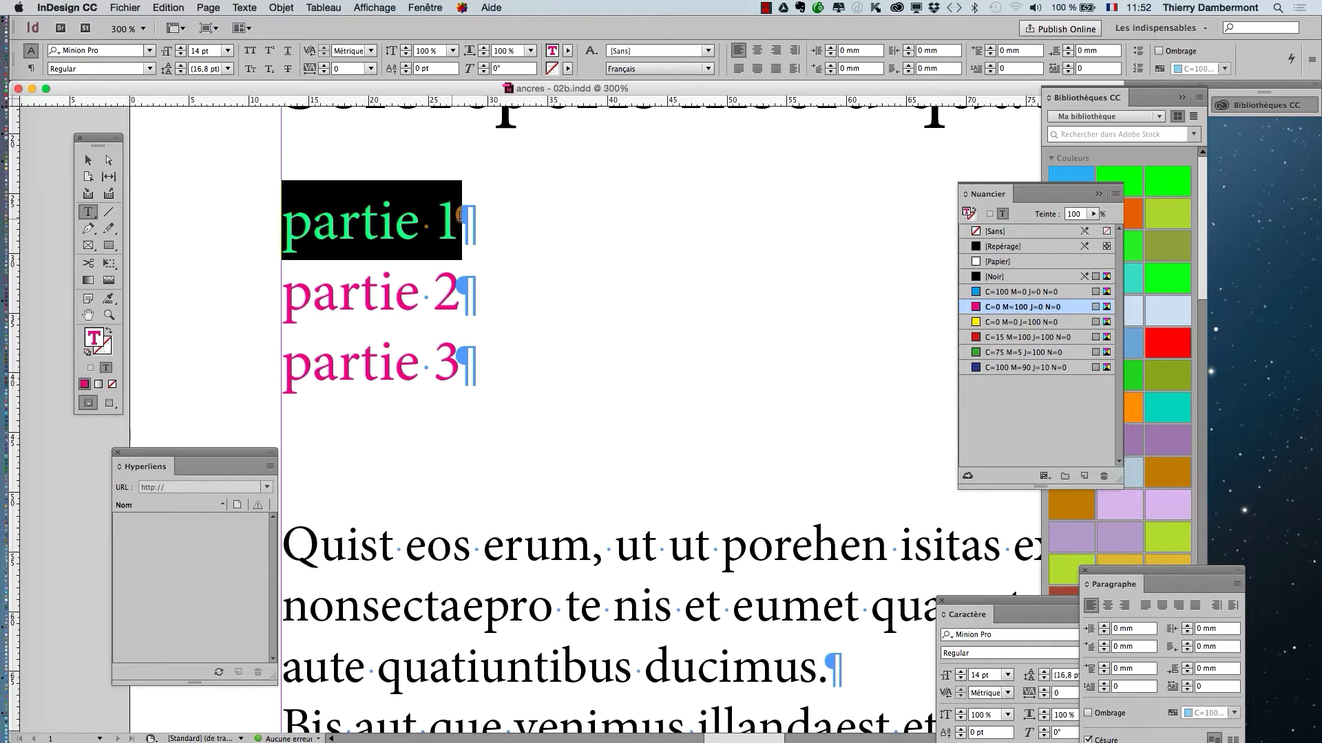
{"action": "left_click", "coordinate": [459, 215]}
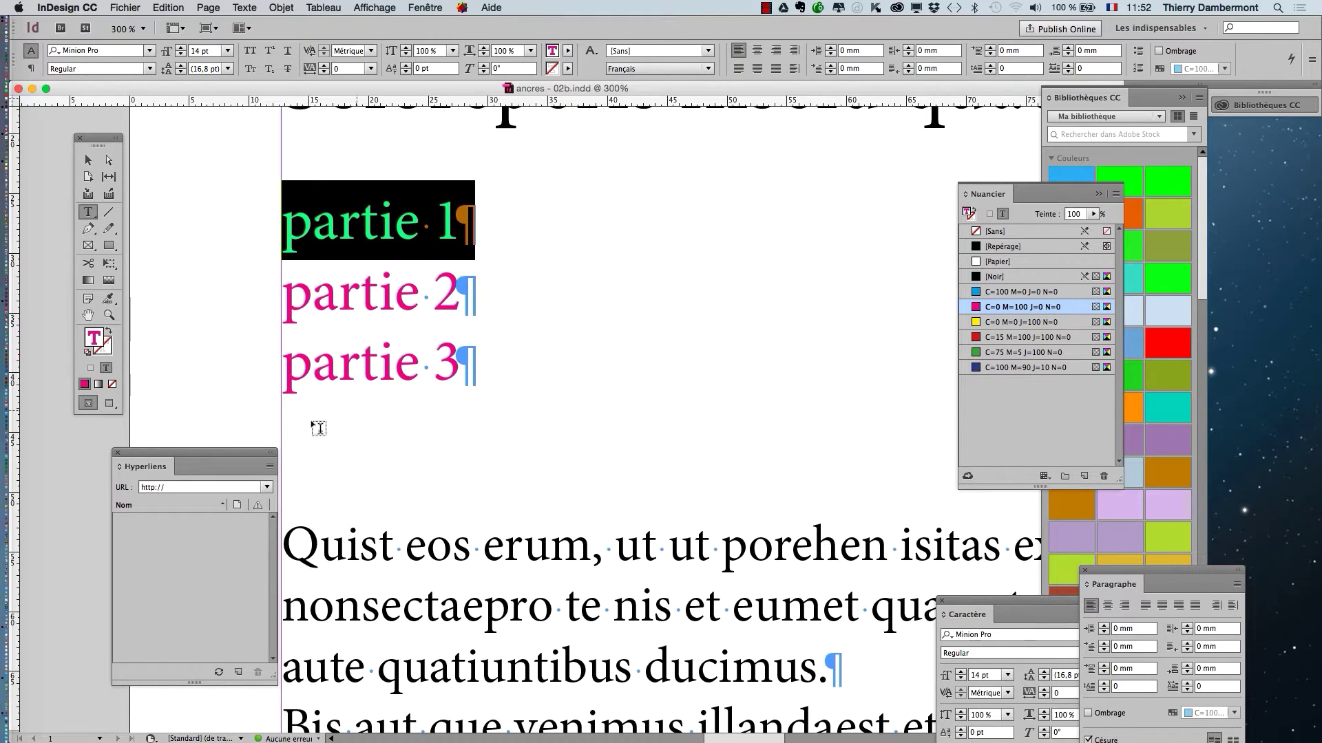
{"action": "left_click_drag", "start_coordinate": [190, 452], "coordinate": [635, 179]}
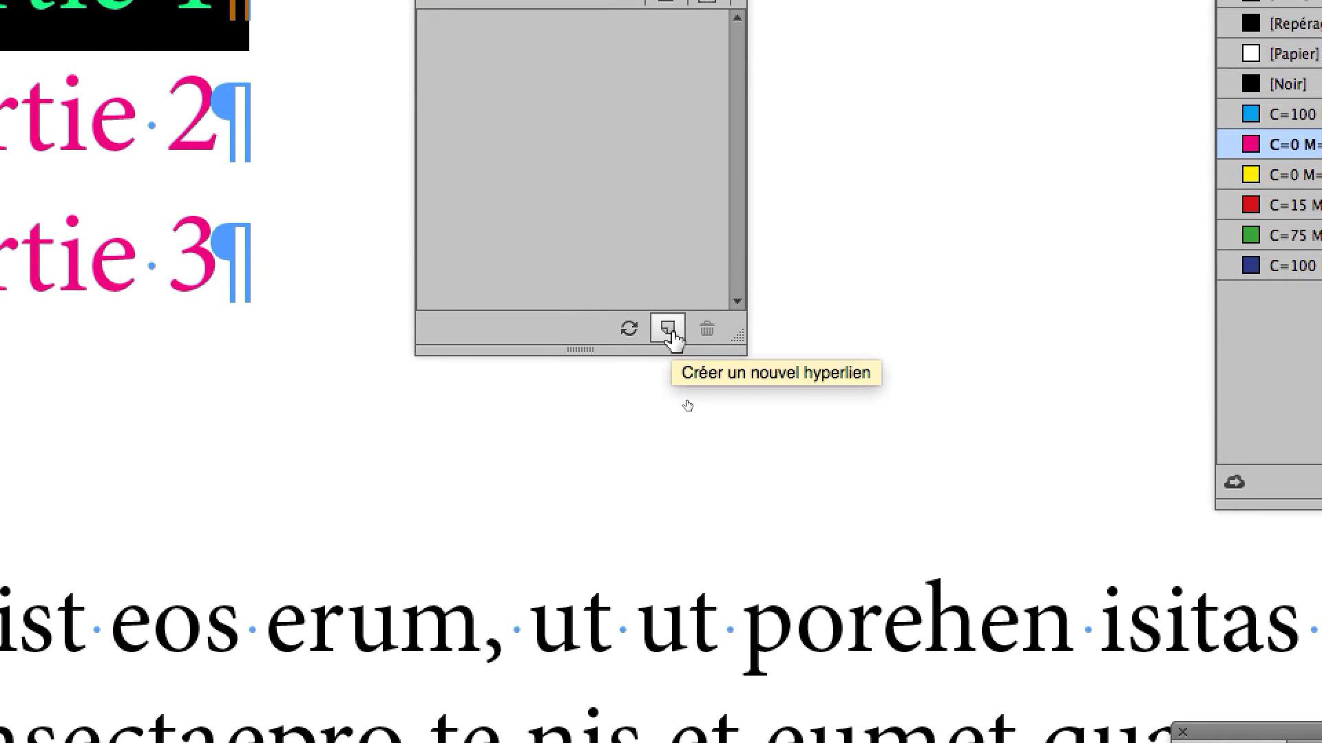
{"action": "left_click", "coordinate": [690, 110]}
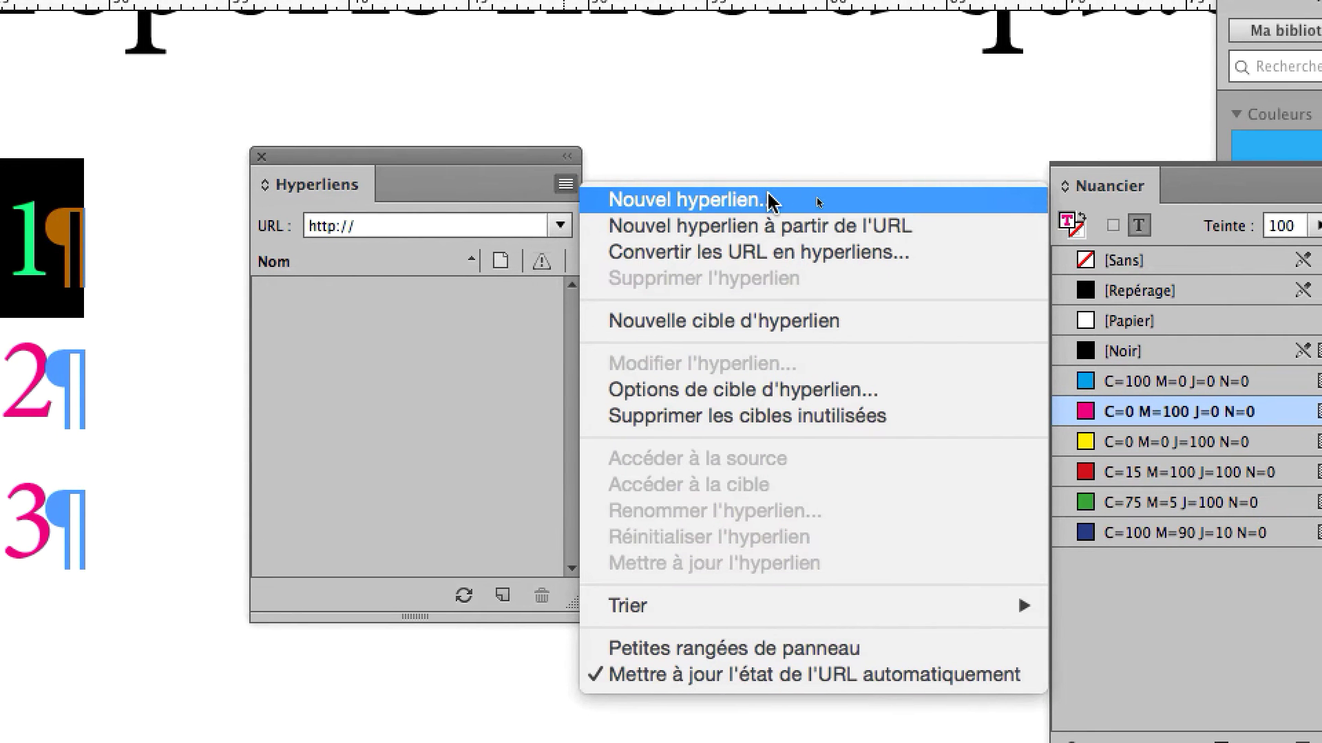
{"action": "left_click", "coordinate": [817, 197]}
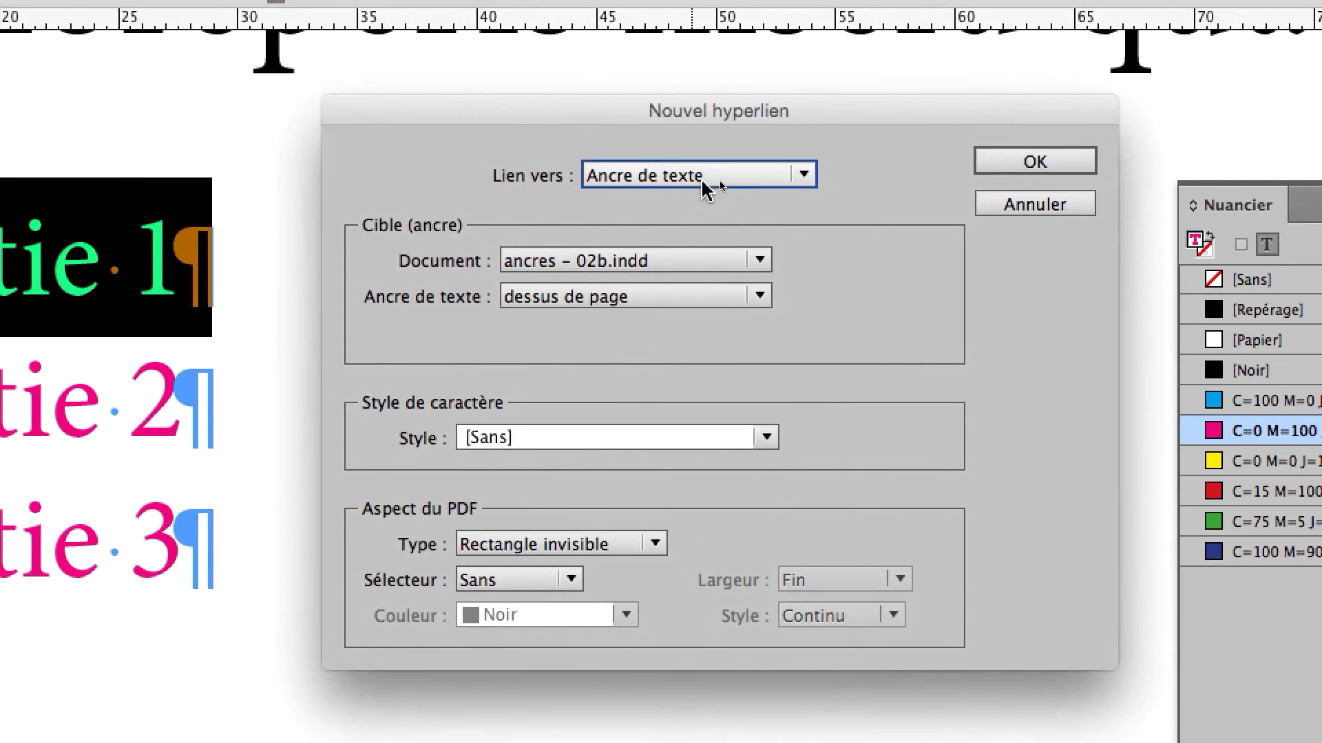
Step: View the Courrier électronique link type's options for the new hyperlink and return the type to Ancre de texte
{"action": "left_click", "coordinate": [784, 290]}
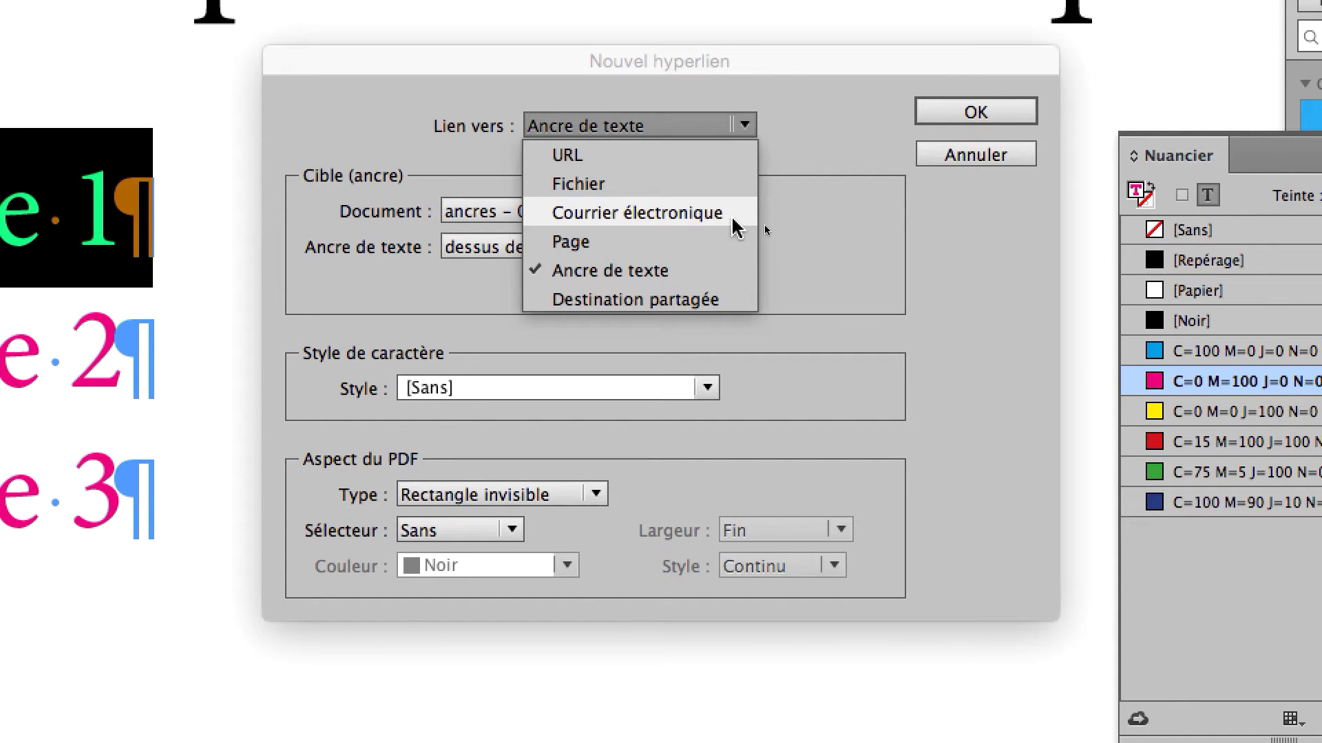
{"action": "left_click", "coordinate": [733, 222]}
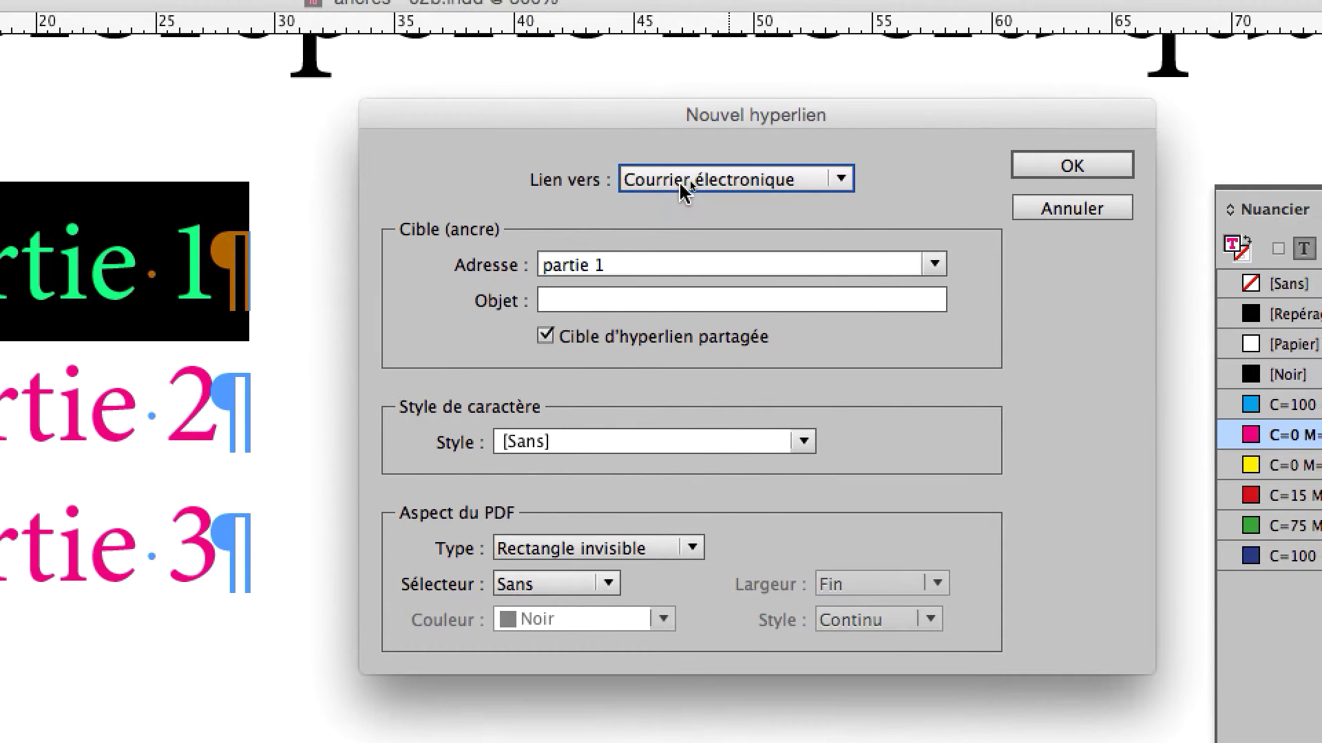
{"action": "left_click", "coordinate": [683, 189]}
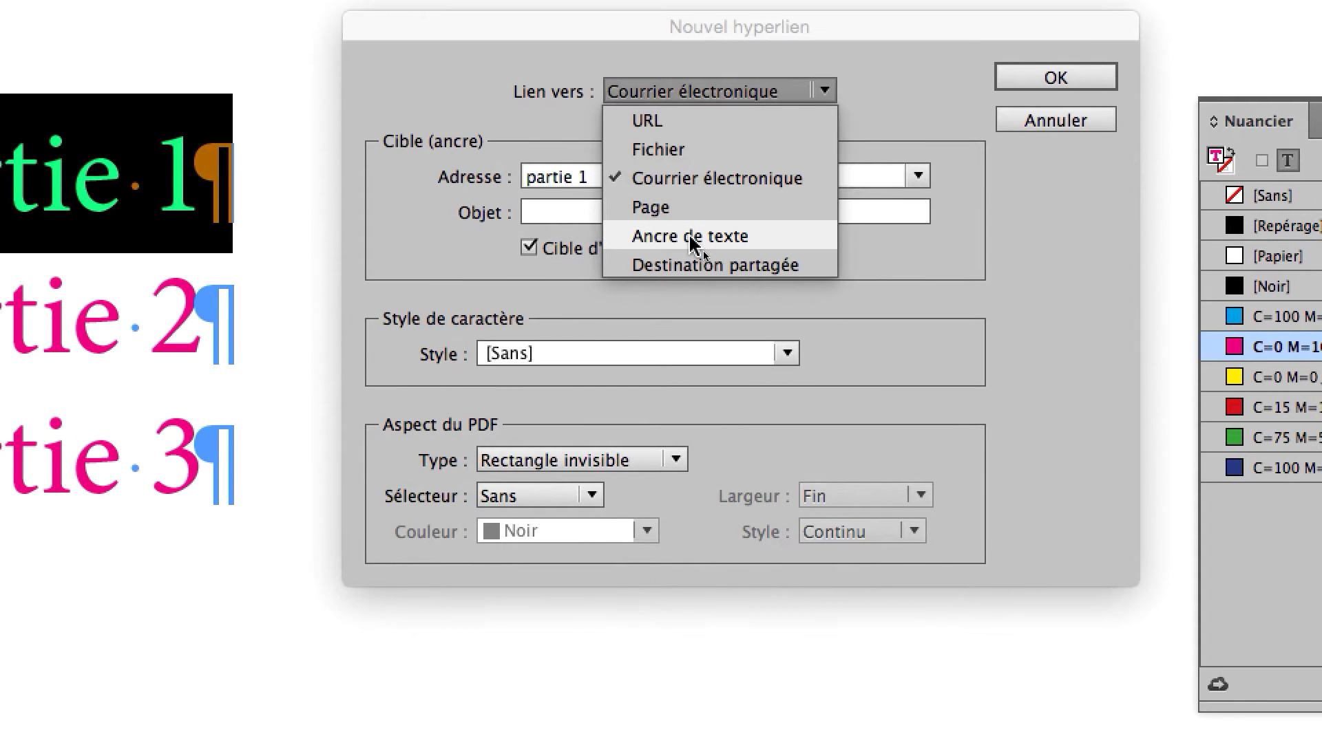
{"action": "left_click", "coordinate": [692, 236]}
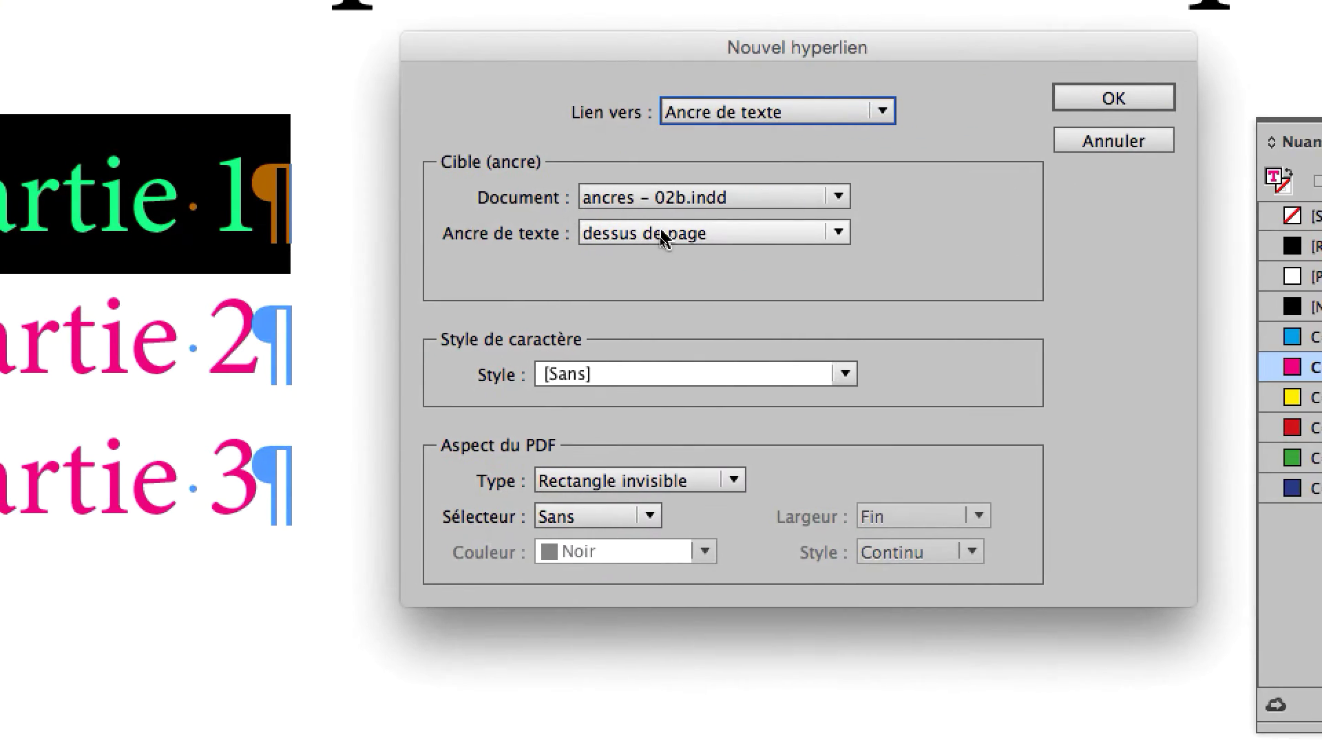
Step: Set the "partie 1" hyperlink's text anchor to PARTIE 1 and create the link
{"action": "left_click", "coordinate": [654, 235]}
{"action": "left_click", "coordinate": [641, 292]}
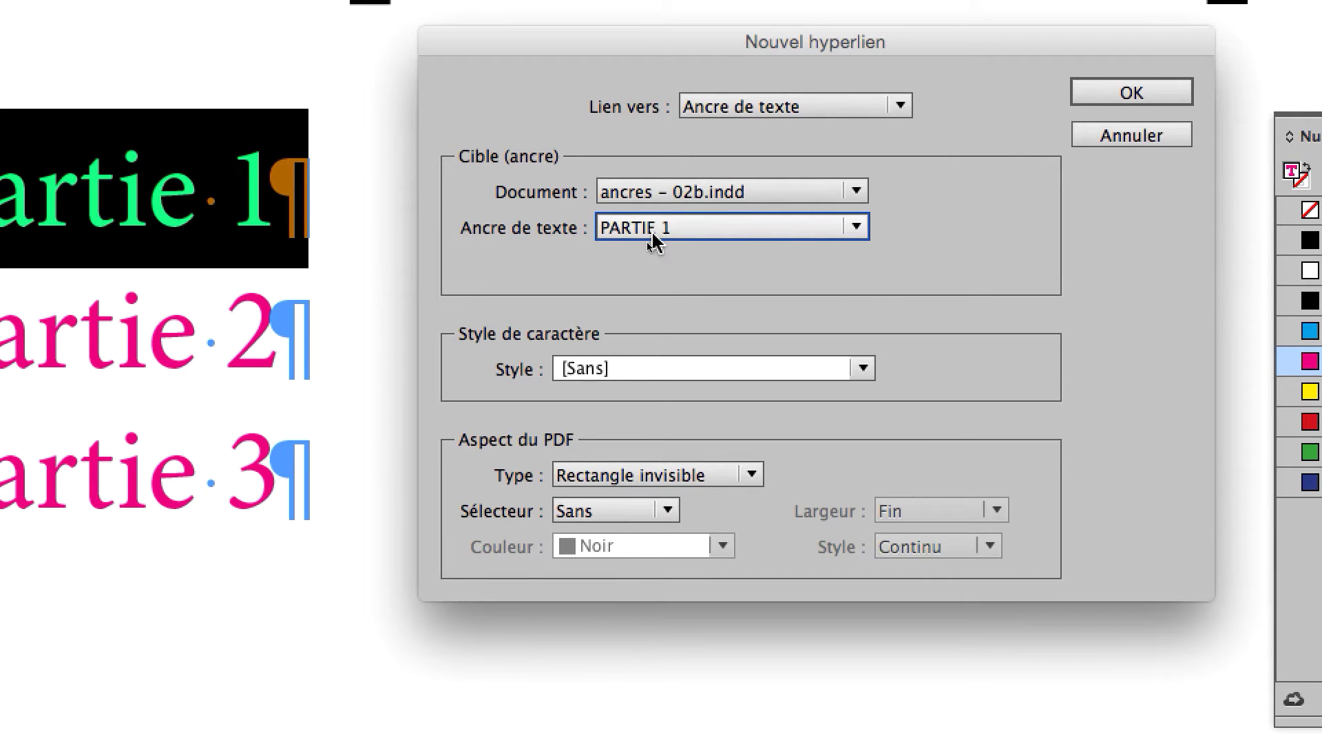
{"action": "left_click", "coordinate": [652, 241]}
{"action": "left_click", "coordinate": [706, 290]}
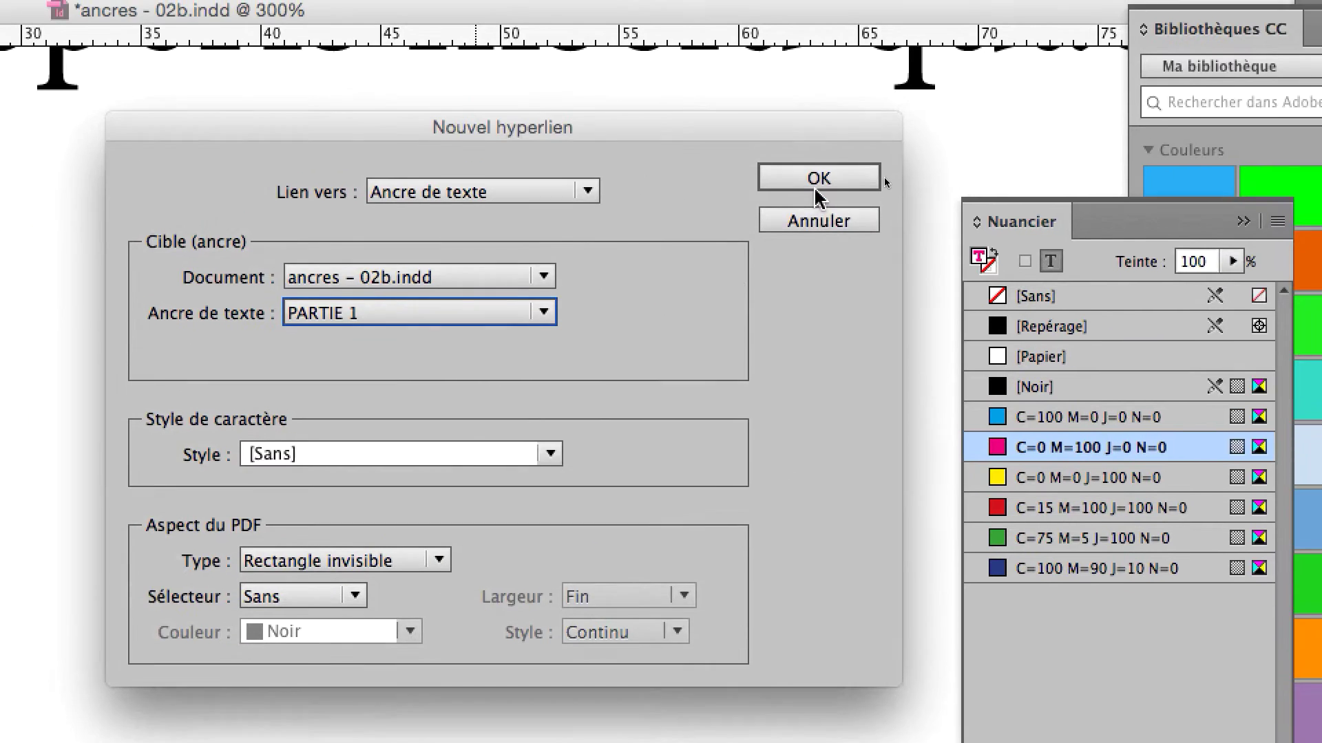
{"action": "left_click", "coordinate": [1098, 61]}
Step: Create a hyperlink from the "partie 2" line to the PARTIE 2 text anchor
{"action": "triple_click", "coordinate": [424, 269]}
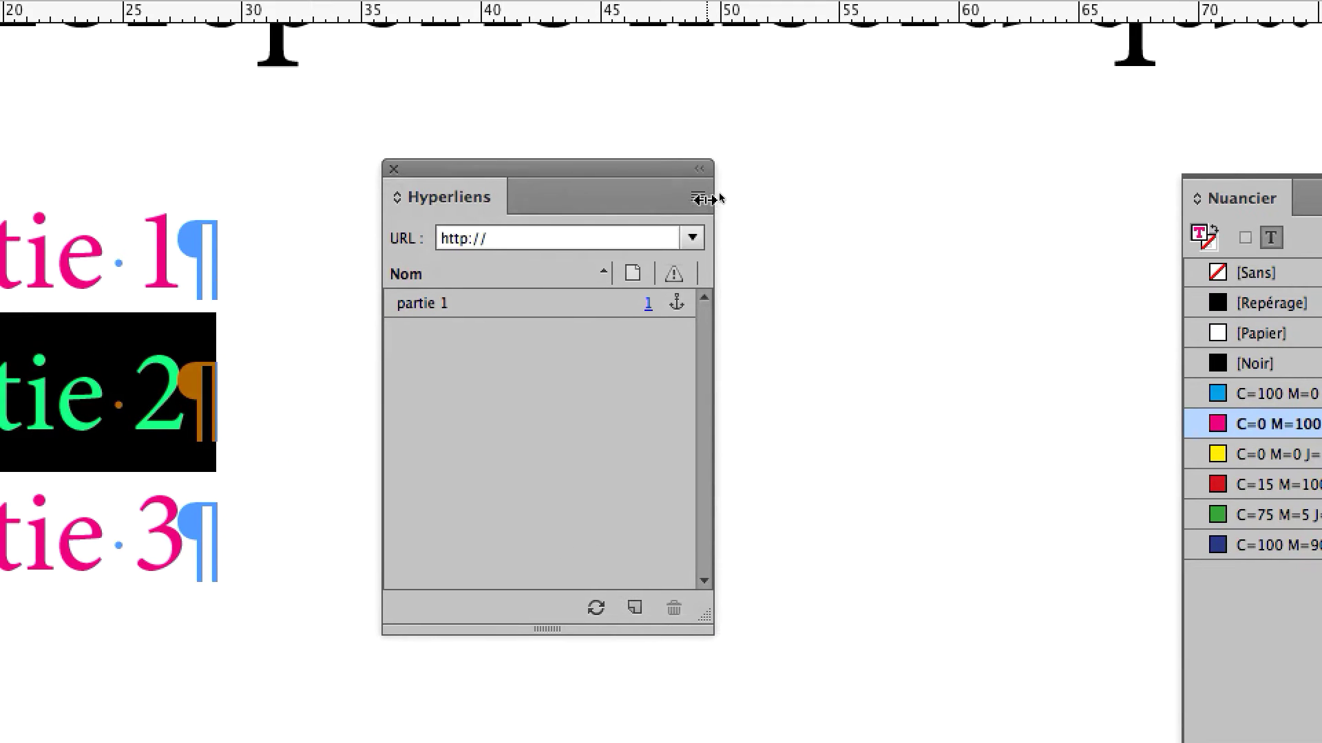
{"action": "left_click", "coordinate": [698, 198]}
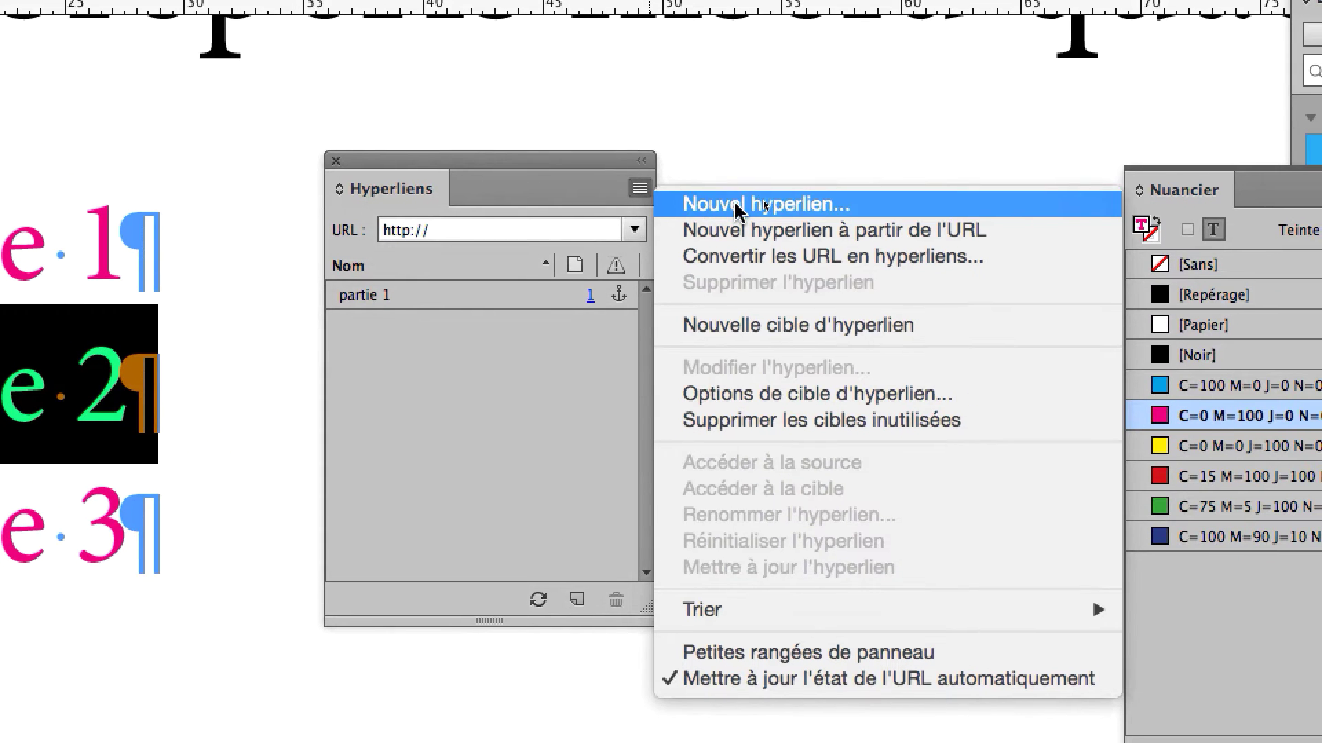
{"action": "left_click", "coordinate": [757, 153]}
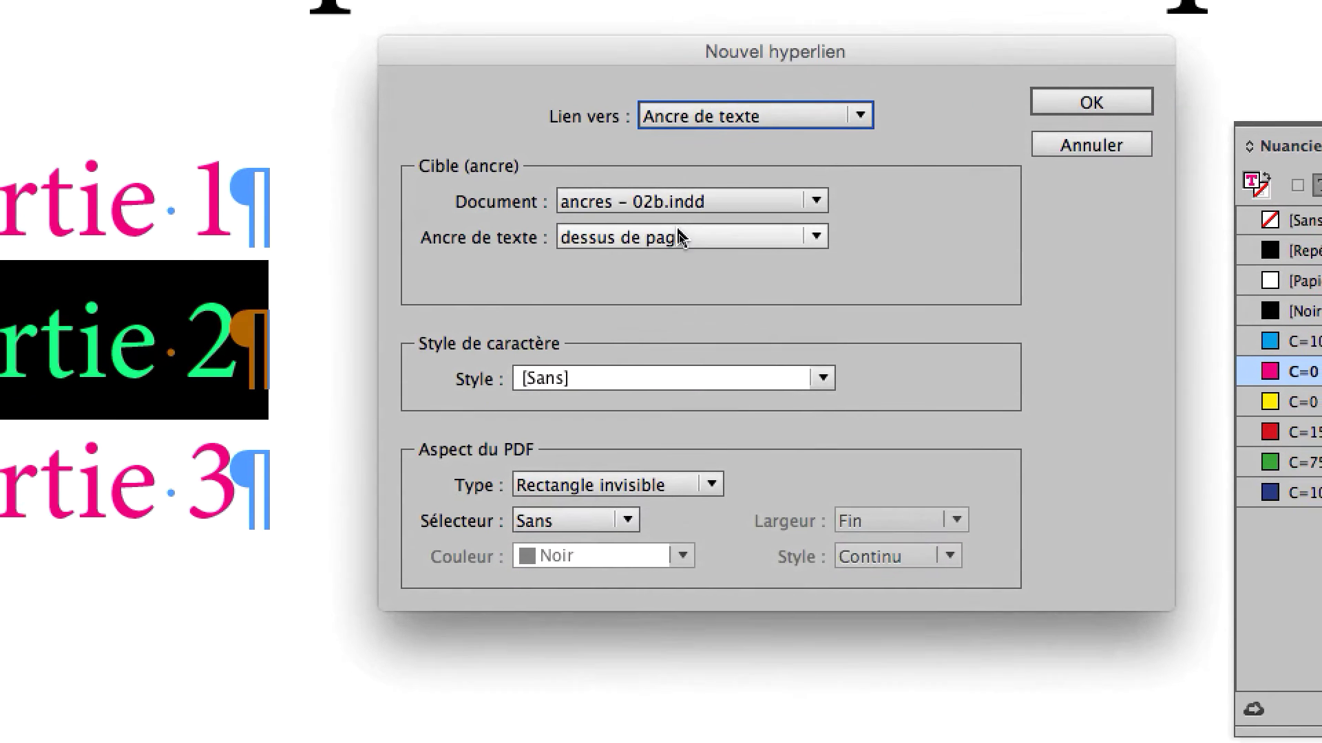
{"action": "left_click", "coordinate": [622, 265]}
{"action": "left_click", "coordinate": [681, 268]}
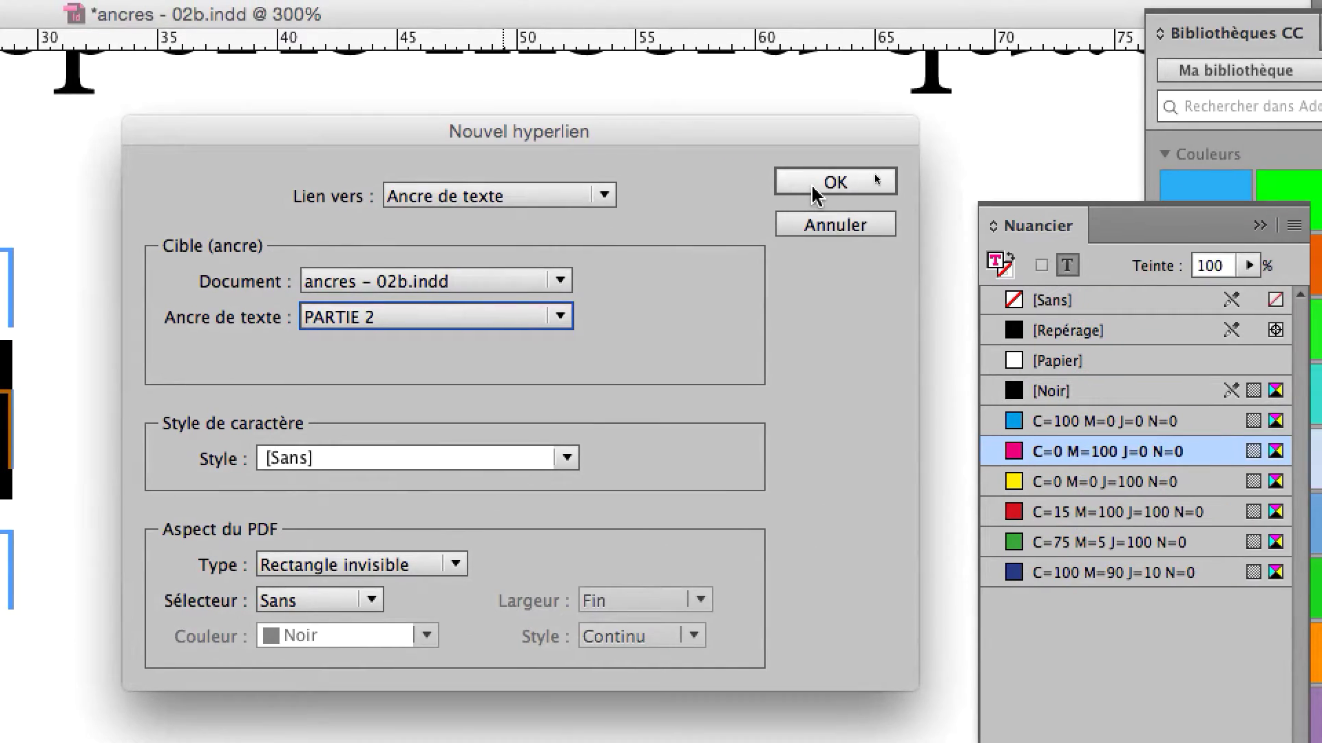
{"action": "left_click", "coordinate": [816, 193]}
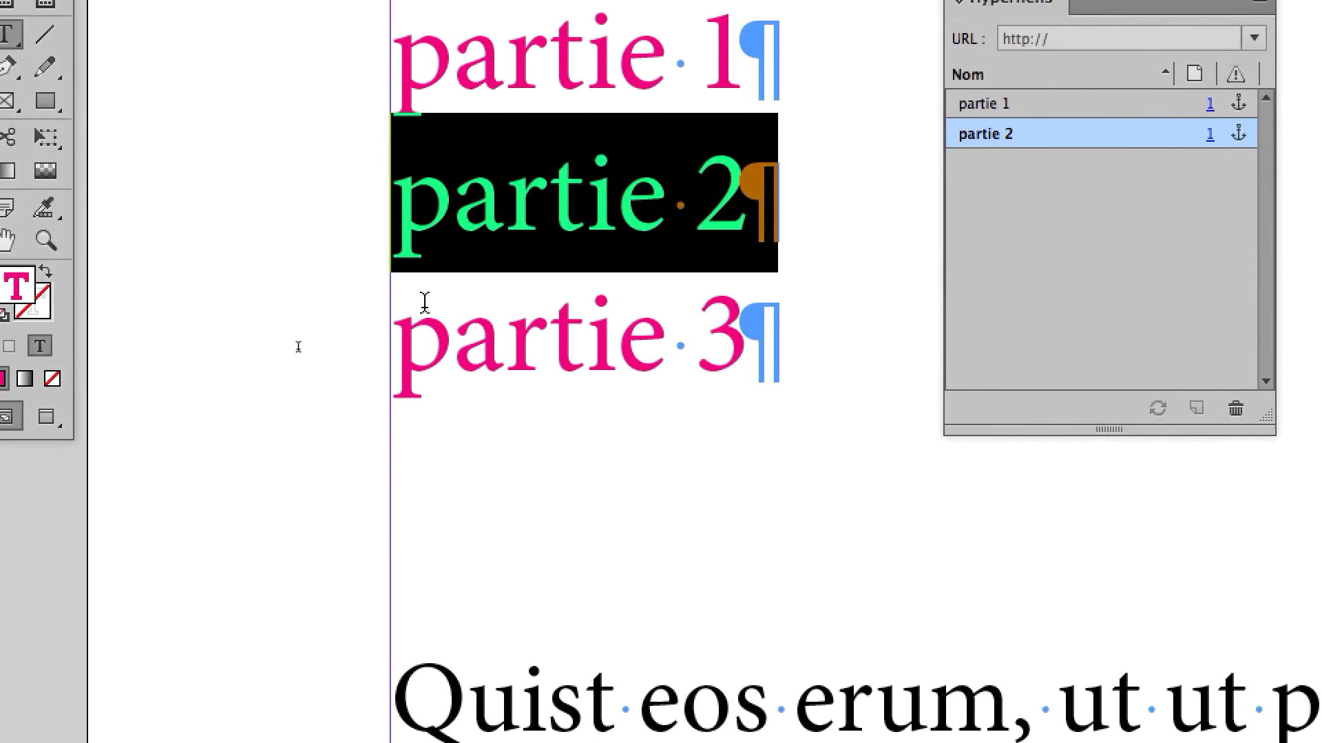
Step: Create a hyperlink from the "partie 3" line to the PARTIE 3 text anchor
{"action": "left_click_drag", "start_coordinate": [234, 317], "coordinate": [629, 327]}
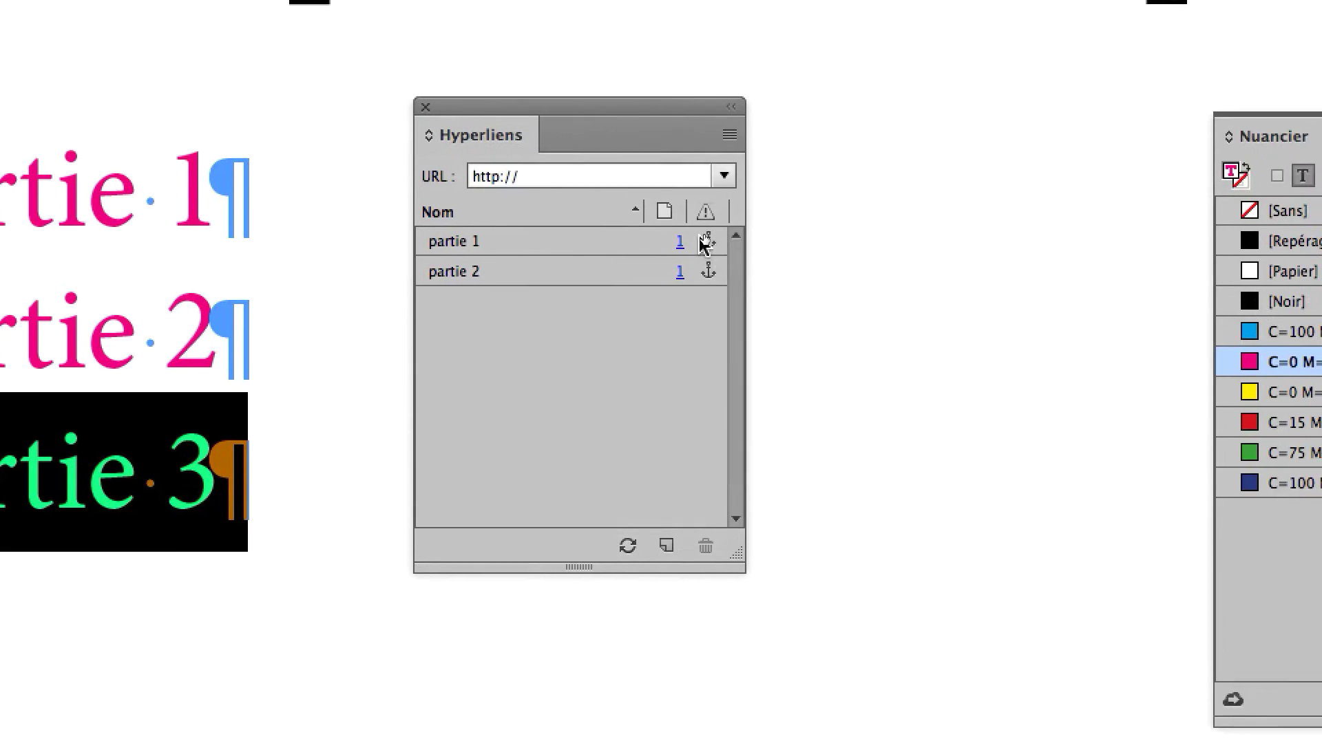
{"action": "left_click", "coordinate": [707, 200]}
{"action": "left_click", "coordinate": [764, 213]}
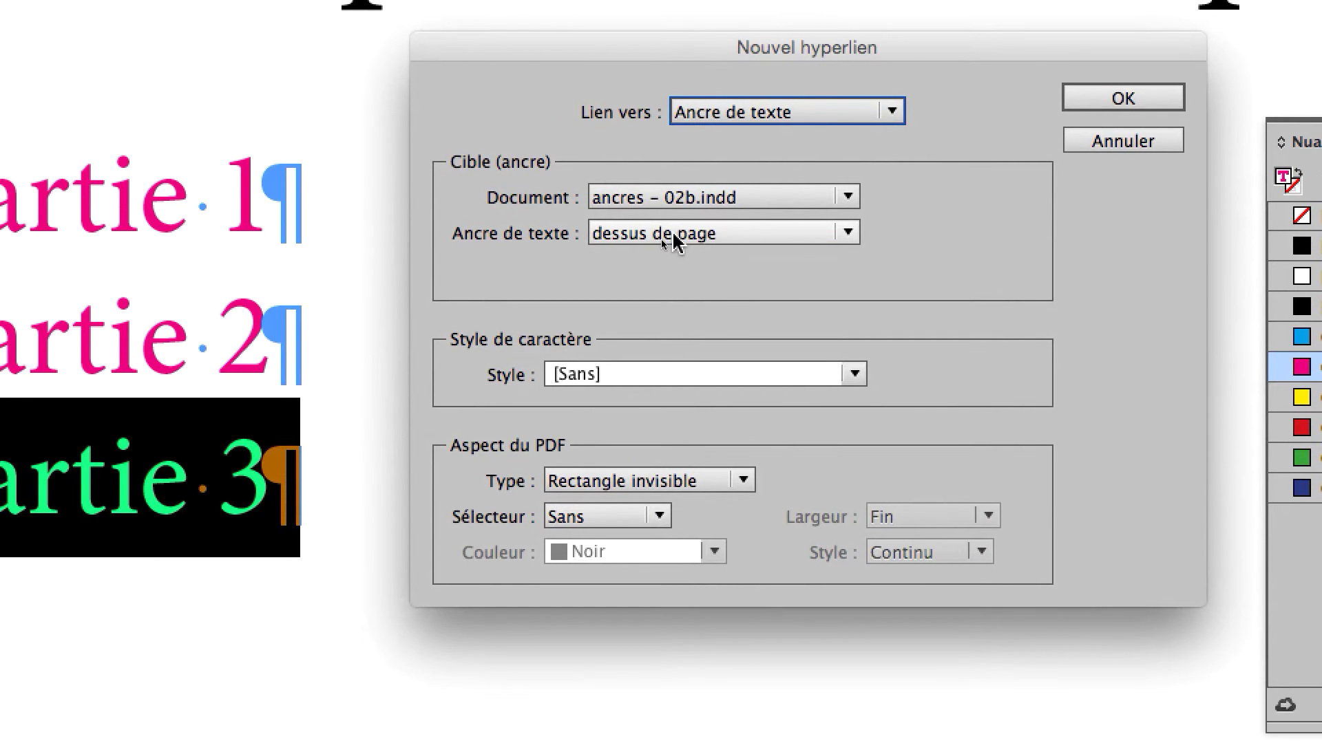
{"action": "left_click", "coordinate": [674, 234]}
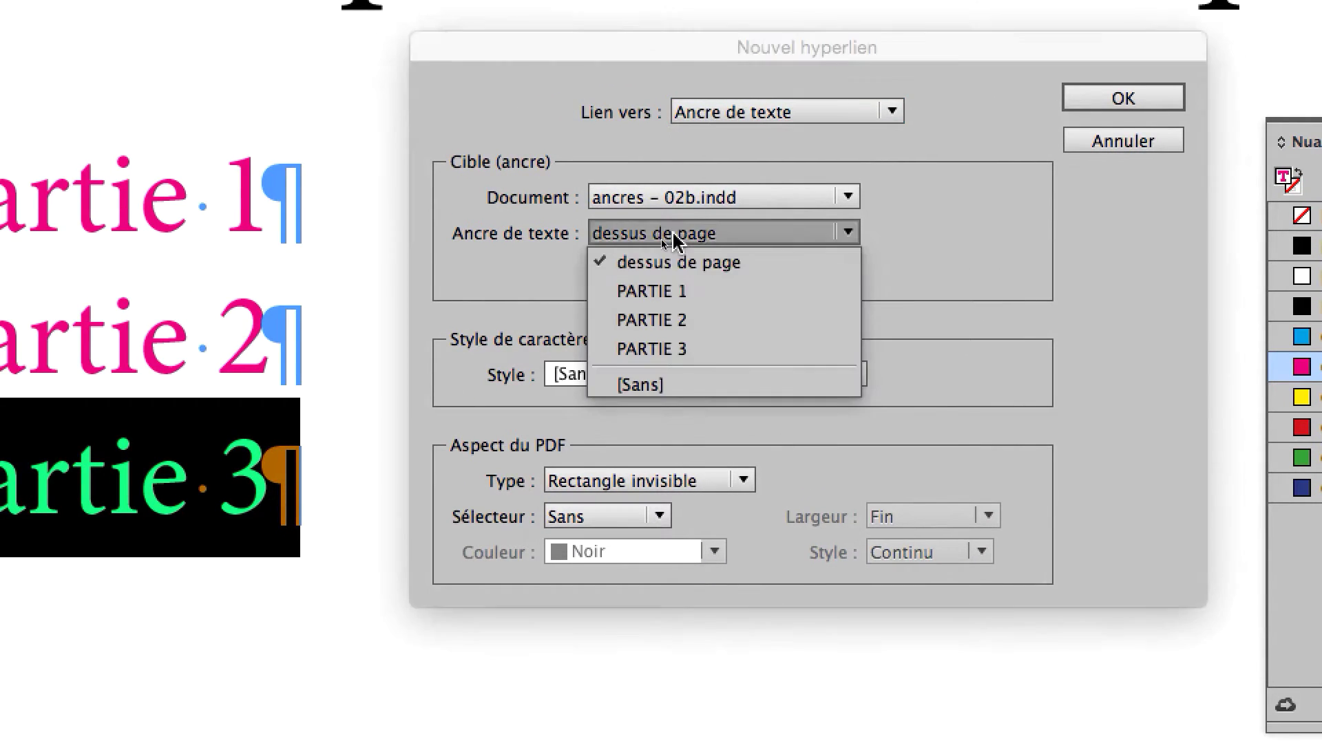
{"action": "left_click", "coordinate": [696, 354]}
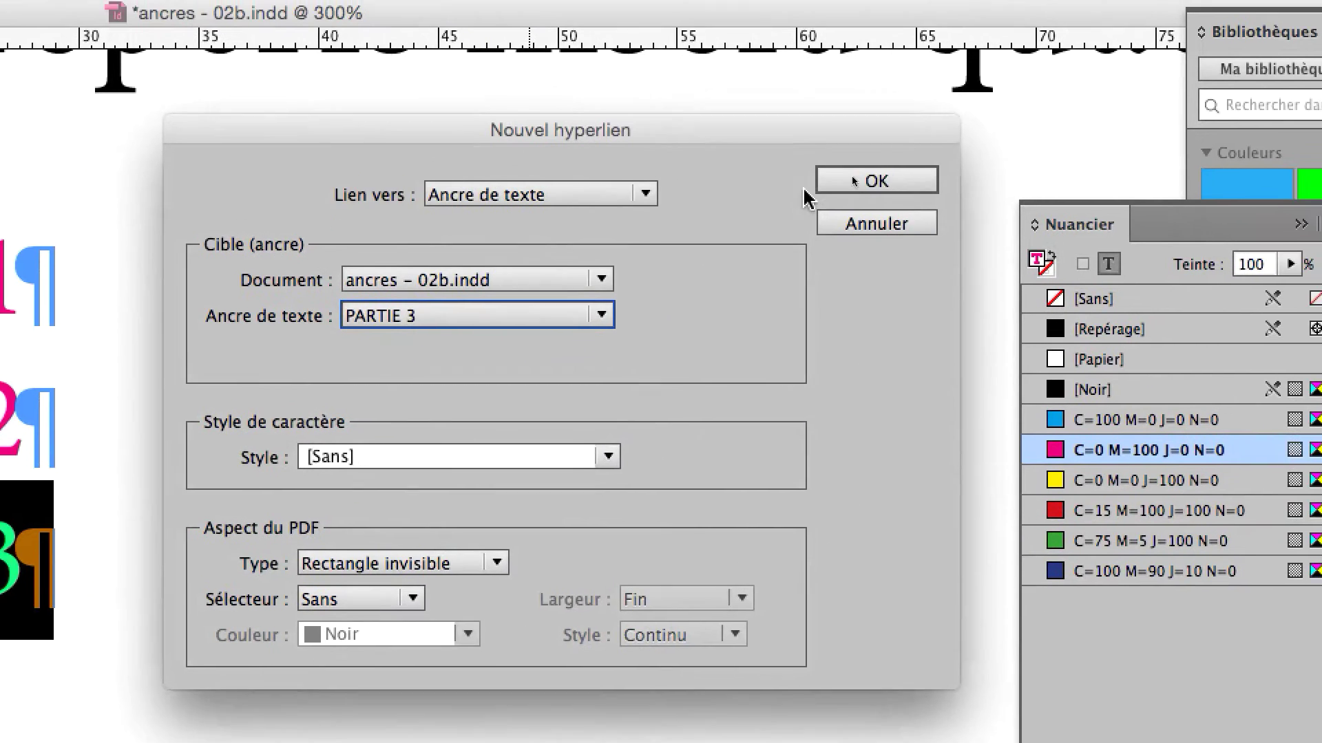
{"action": "left_click", "coordinate": [1109, 25]}
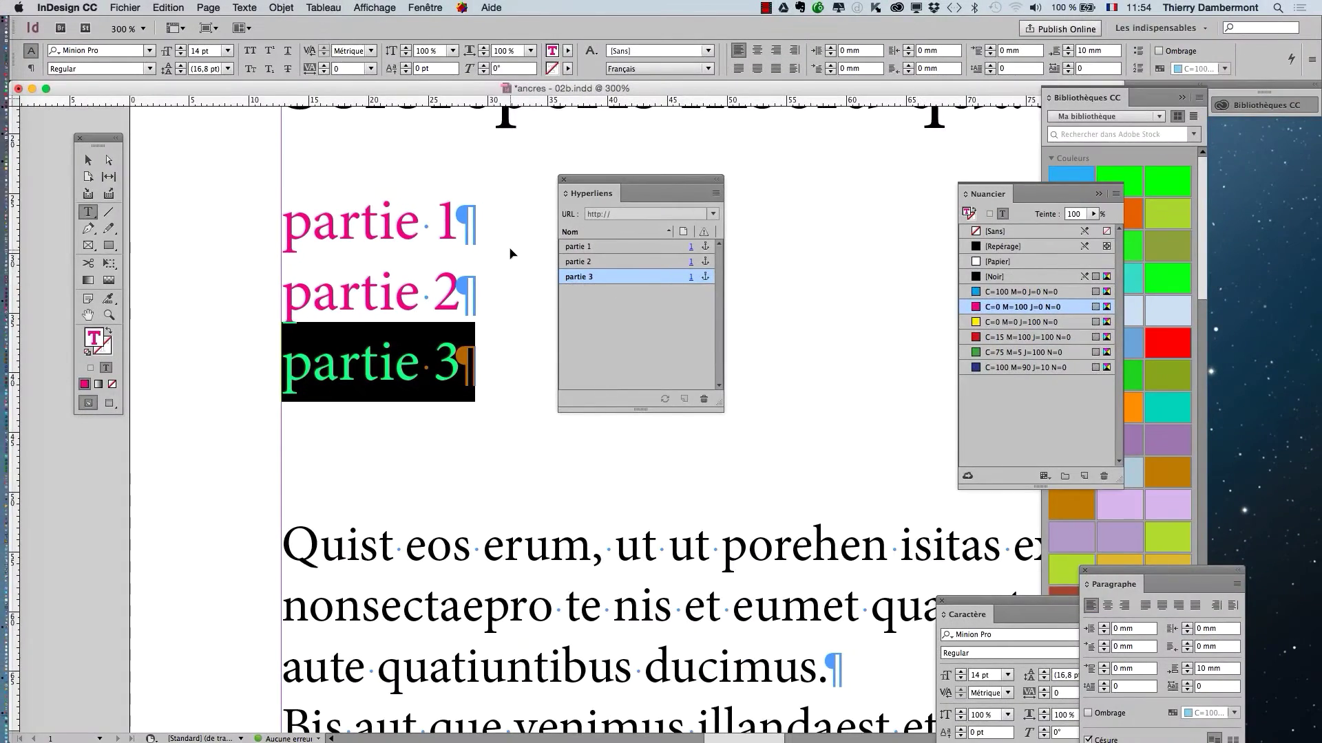
Step: Create a hyperlink from the TOP text above PARTIE 1 to the "dessus de page" text anchor
{"action": "key", "text": "super+minus"}
{"action": "key", "text": "super+minus"}
{"action": "key", "text": "super+minus"}
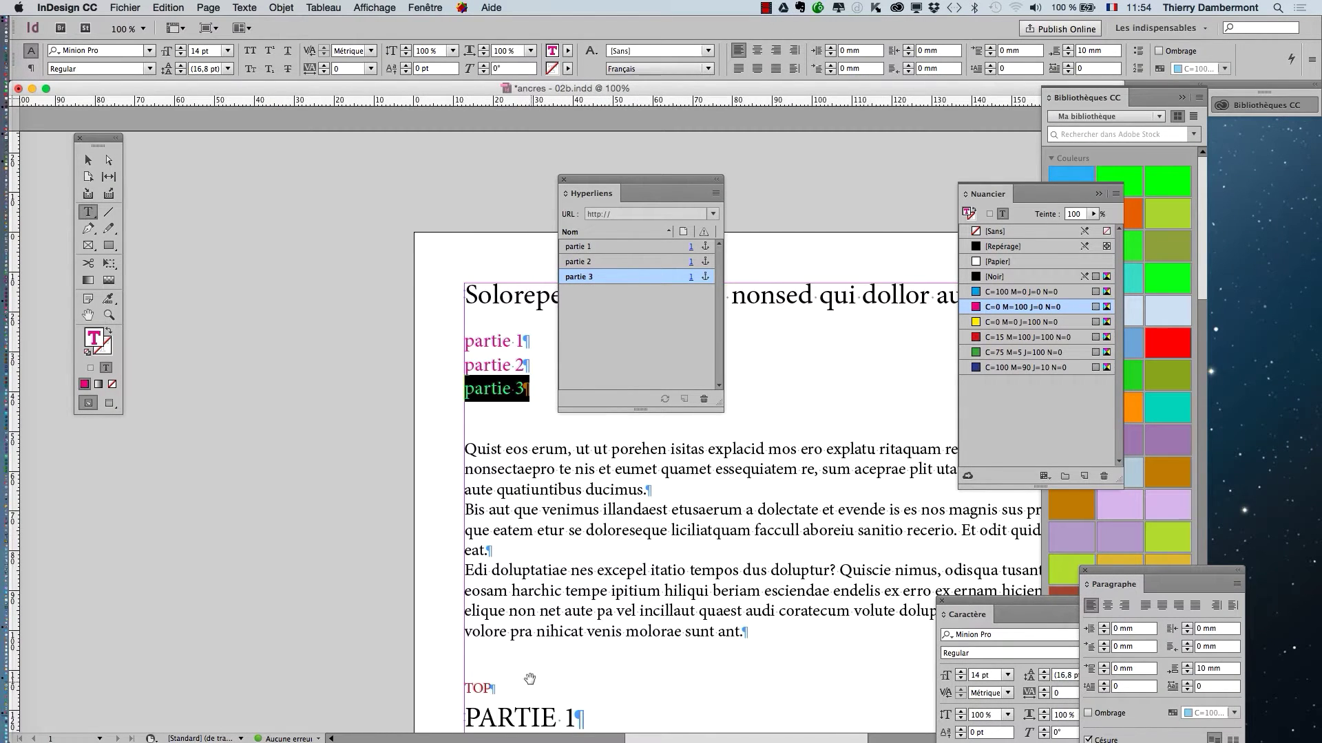
{"action": "scroll", "coordinate": [573, 625], "scroll_direction": "down", "scroll_amount": 8}
{"action": "scroll", "coordinate": [573, 626], "scroll_direction": "right", "scroll_amount": 5}
{"action": "key", "text": "super+equal"}
{"action": "key", "text": "super+equal"}
{"action": "key", "text": "super+equal"}
{"action": "key", "text": "super+equal"}
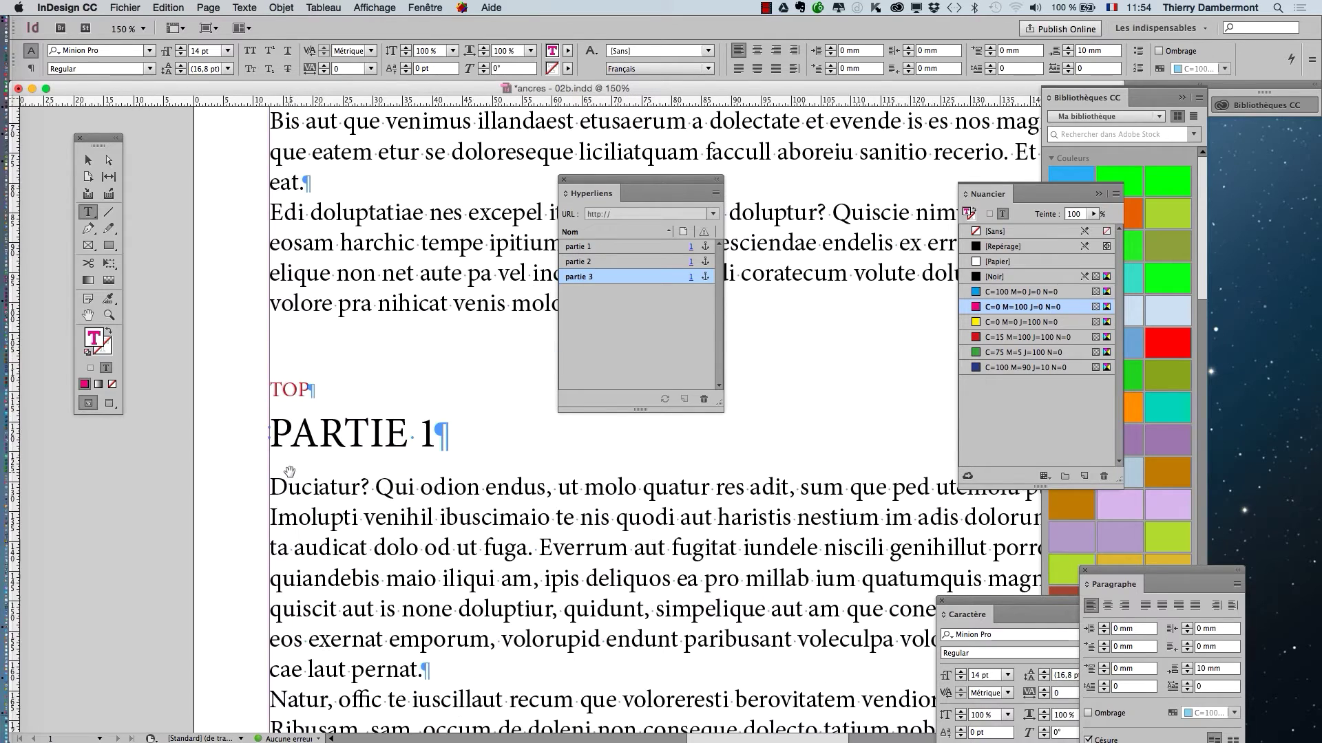
{"action": "left_click_drag", "start_coordinate": [249, 303], "coordinate": [345, 303]}
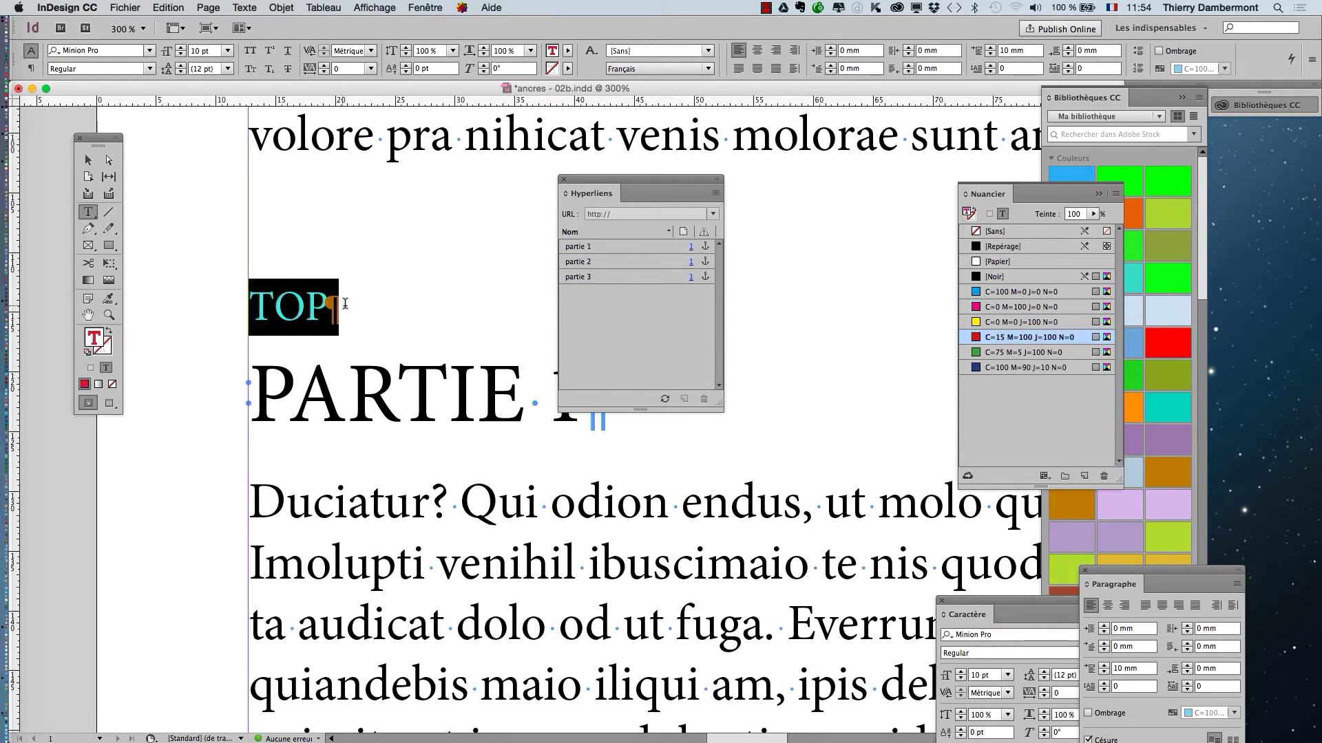
{"action": "left_click", "coordinate": [715, 196]}
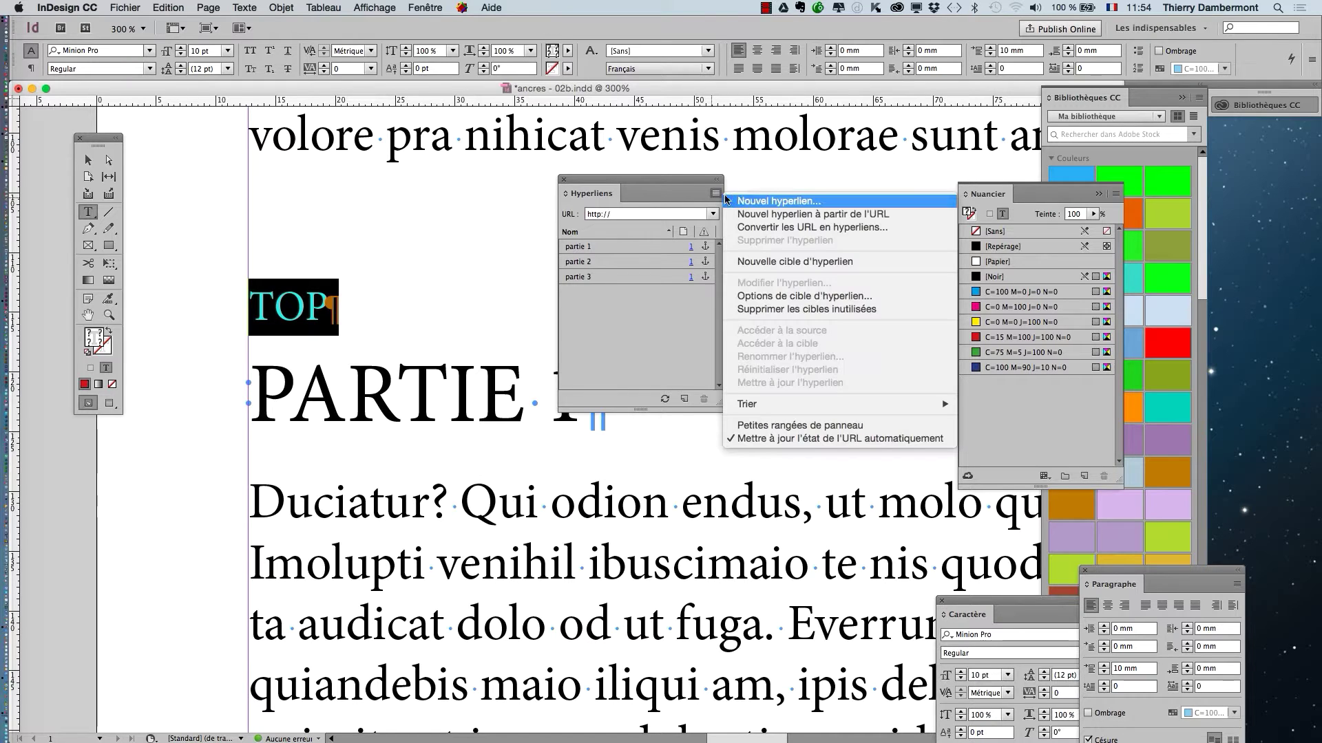
{"action": "left_click", "coordinate": [744, 201]}
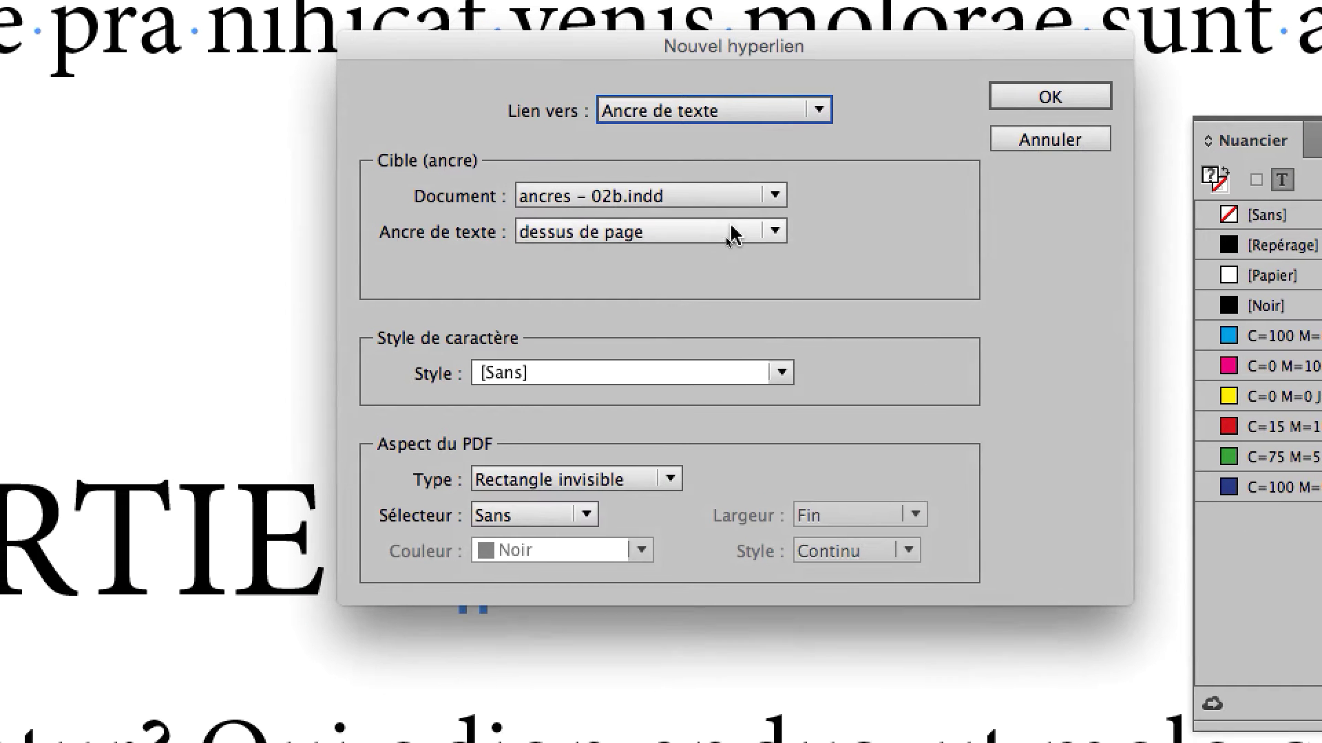
{"action": "left_click", "coordinate": [682, 231]}
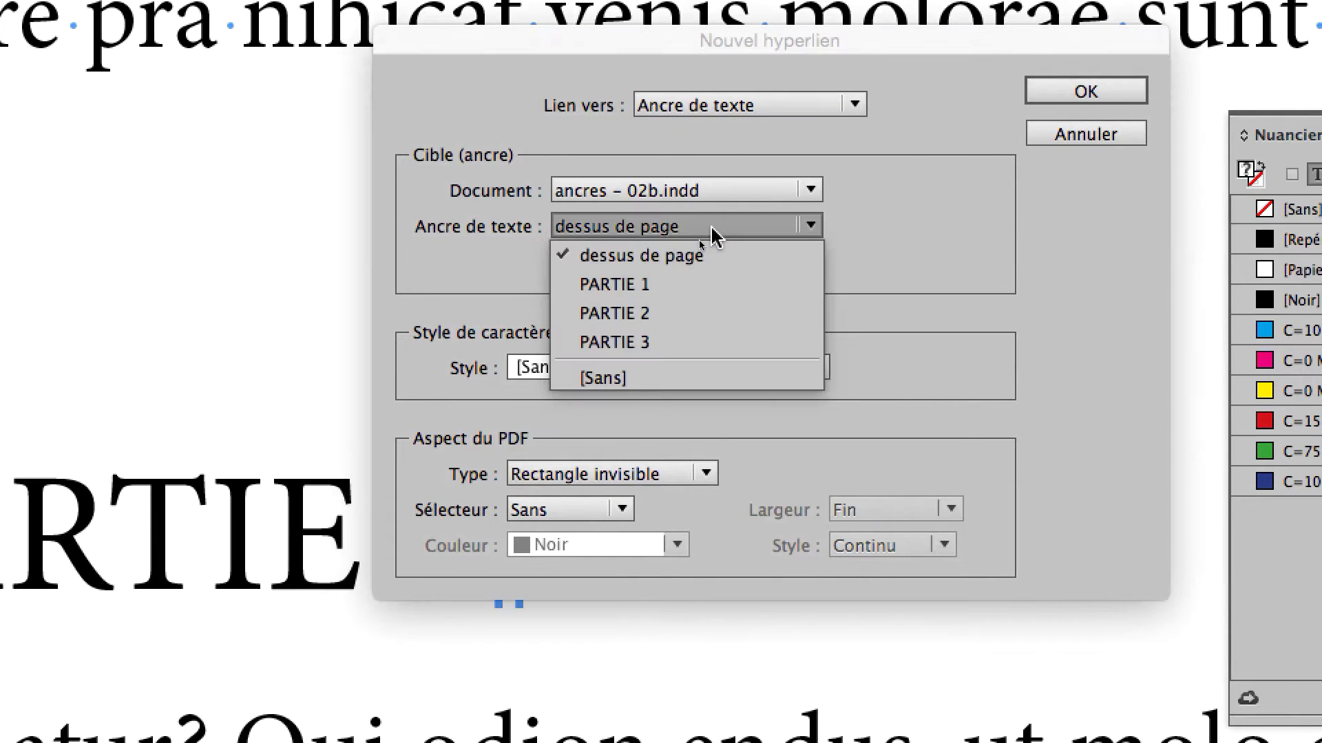
{"action": "left_click", "coordinate": [713, 240]}
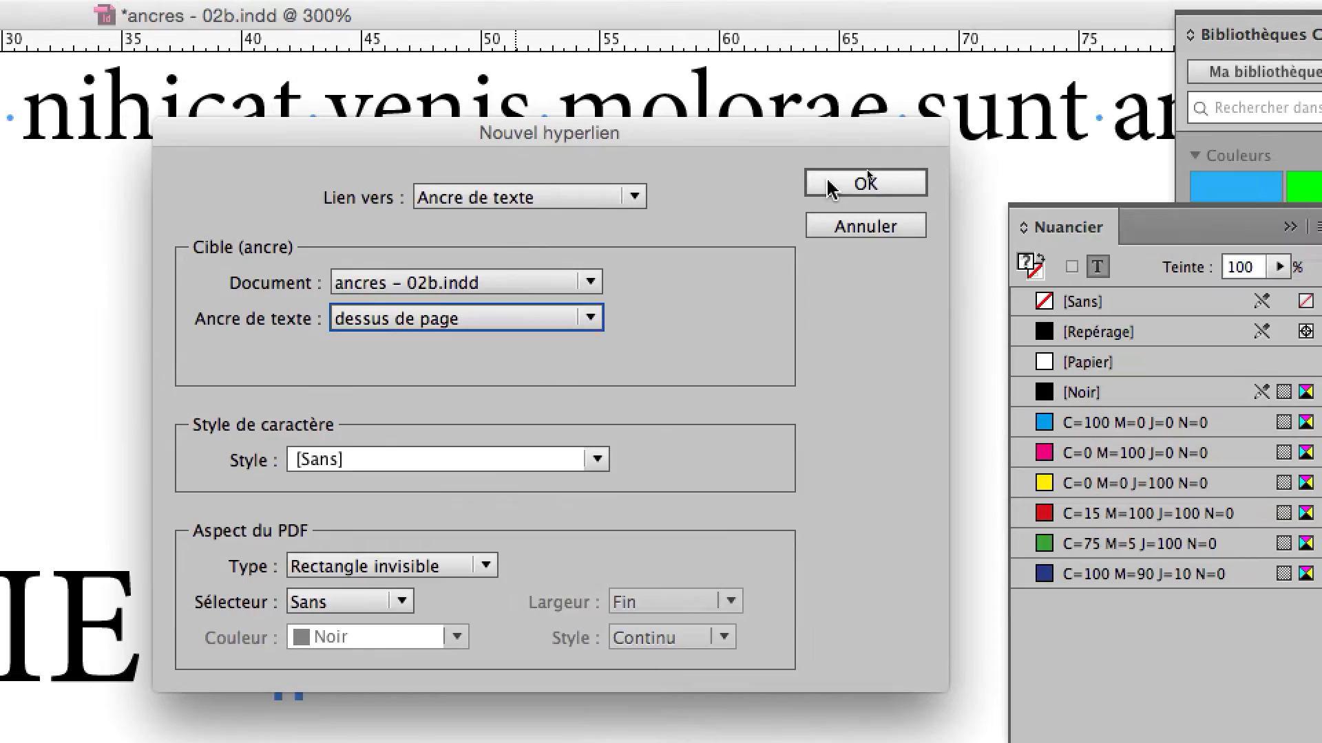
{"action": "left_click", "coordinate": [1085, 94]}
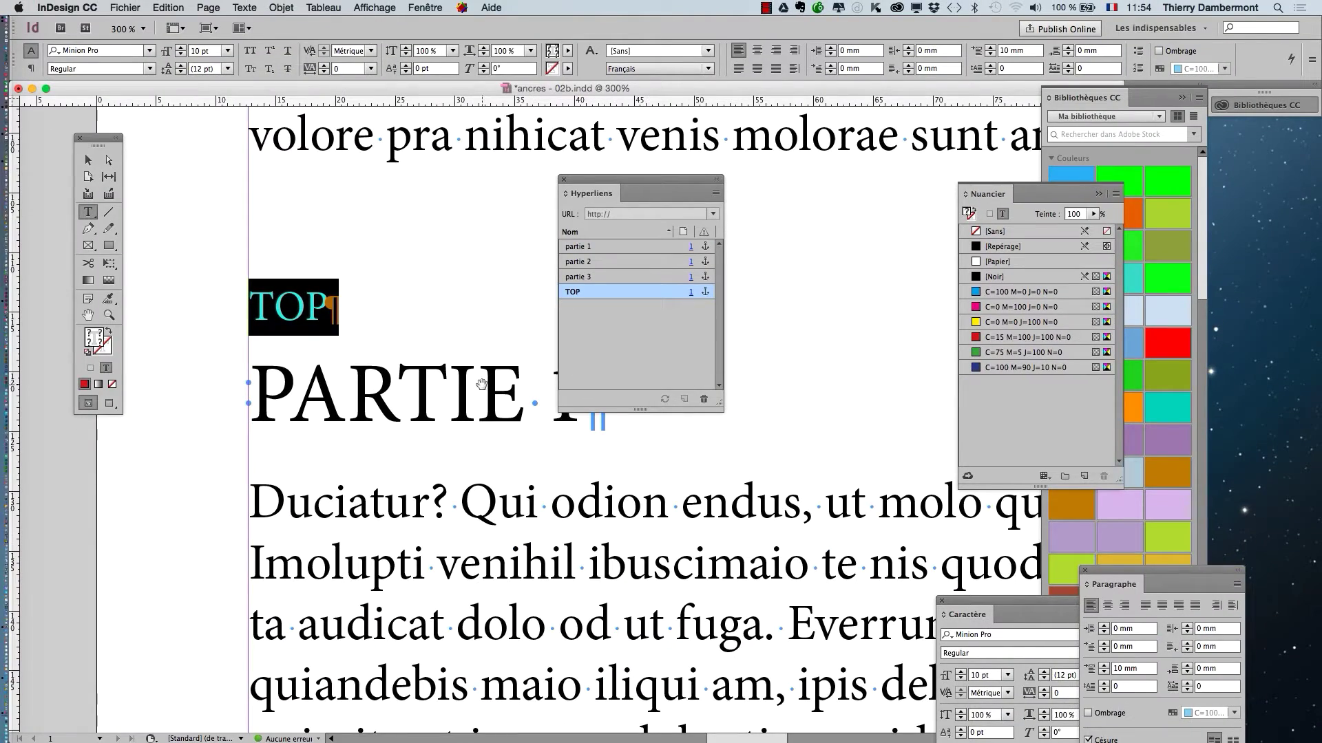
Step: Create a hyperlink from the TOP text above PARTIE 2 to the "dessus de page" text anchor
{"action": "scroll", "coordinate": [483, 382], "scroll_direction": "down", "scroll_amount": 1}
{"action": "scroll", "coordinate": [481, 381], "scroll_direction": "down", "scroll_amount": 15}
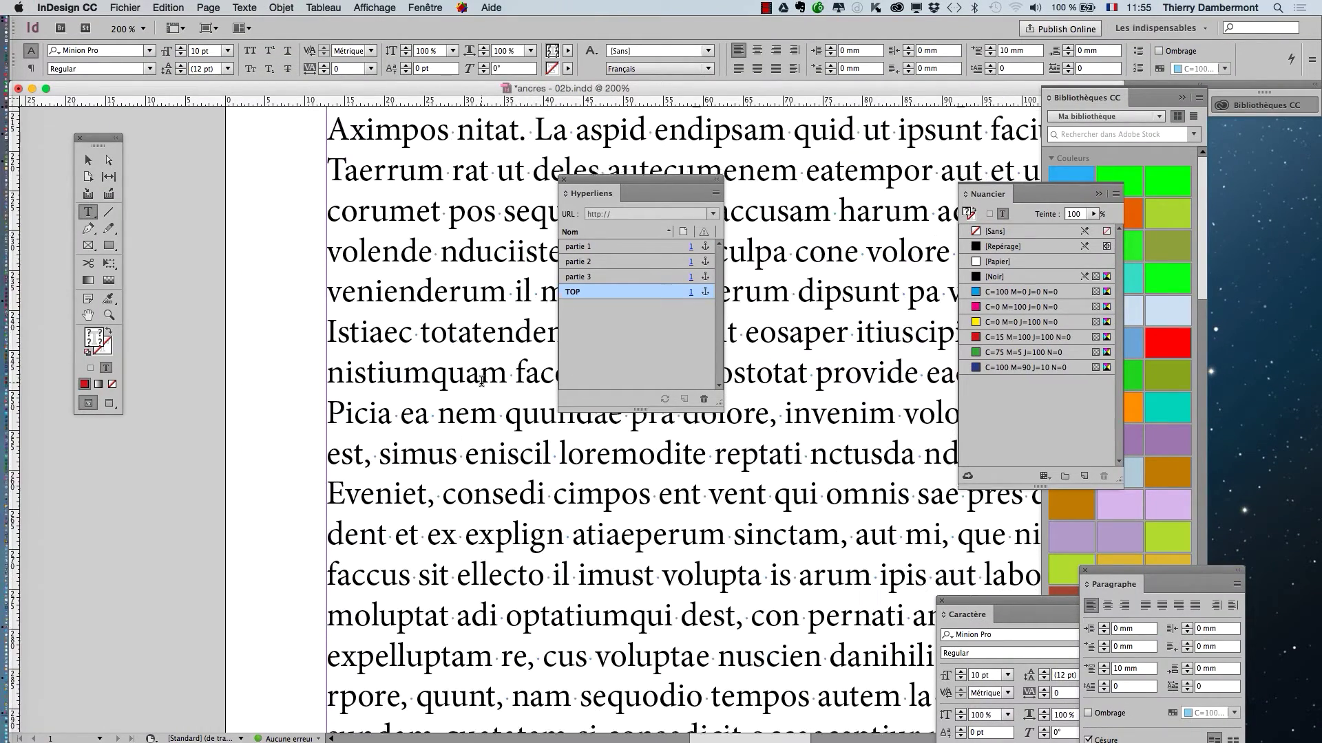
{"action": "scroll", "coordinate": [481, 381], "scroll_direction": "up", "scroll_amount": 3}
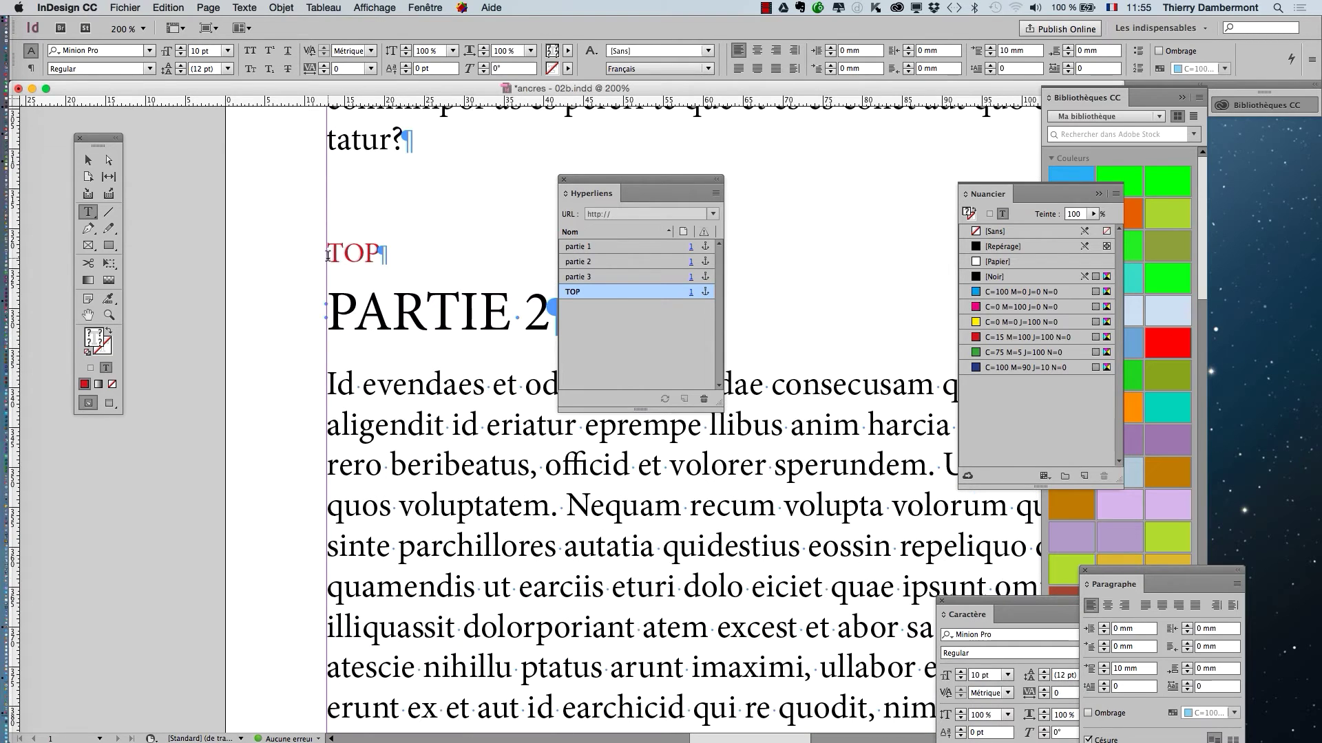
{"action": "left_click_drag", "start_coordinate": [328, 256], "coordinate": [413, 253]}
{"action": "left_click", "coordinate": [714, 194]}
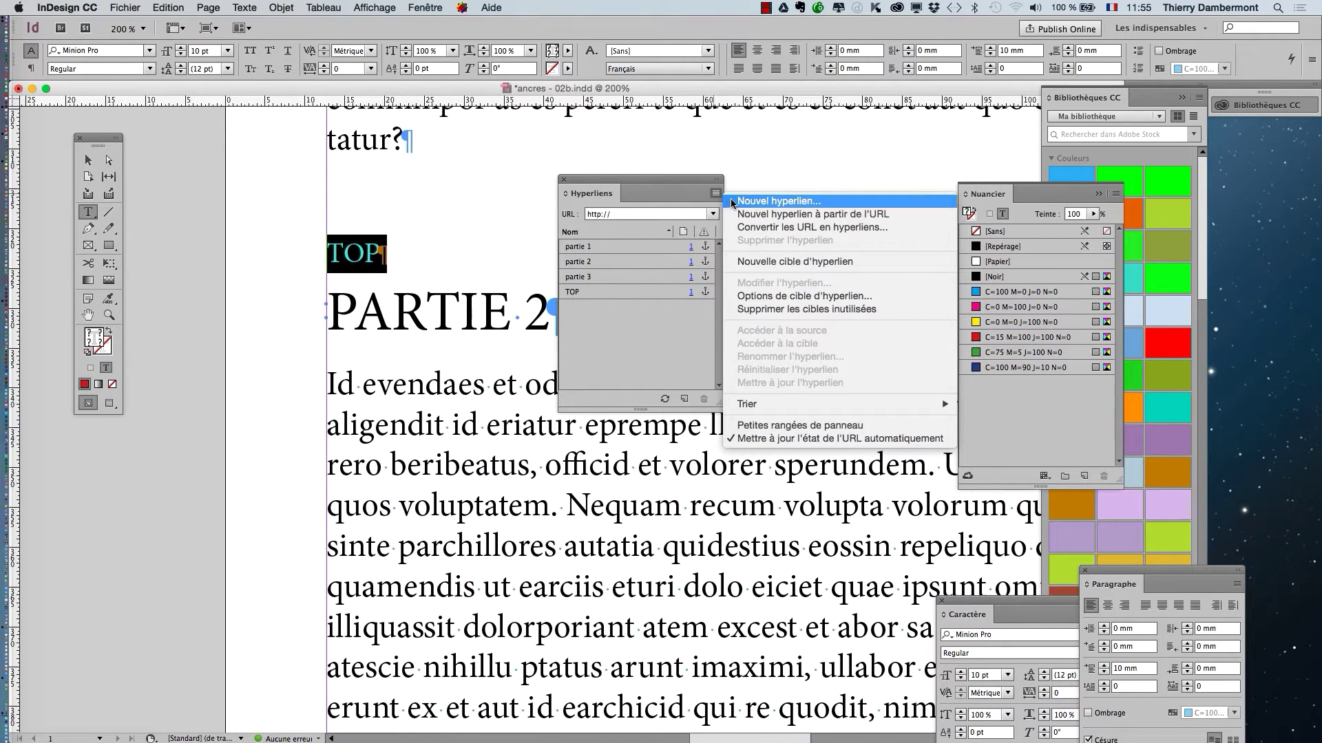
{"action": "left_click", "coordinate": [733, 203]}
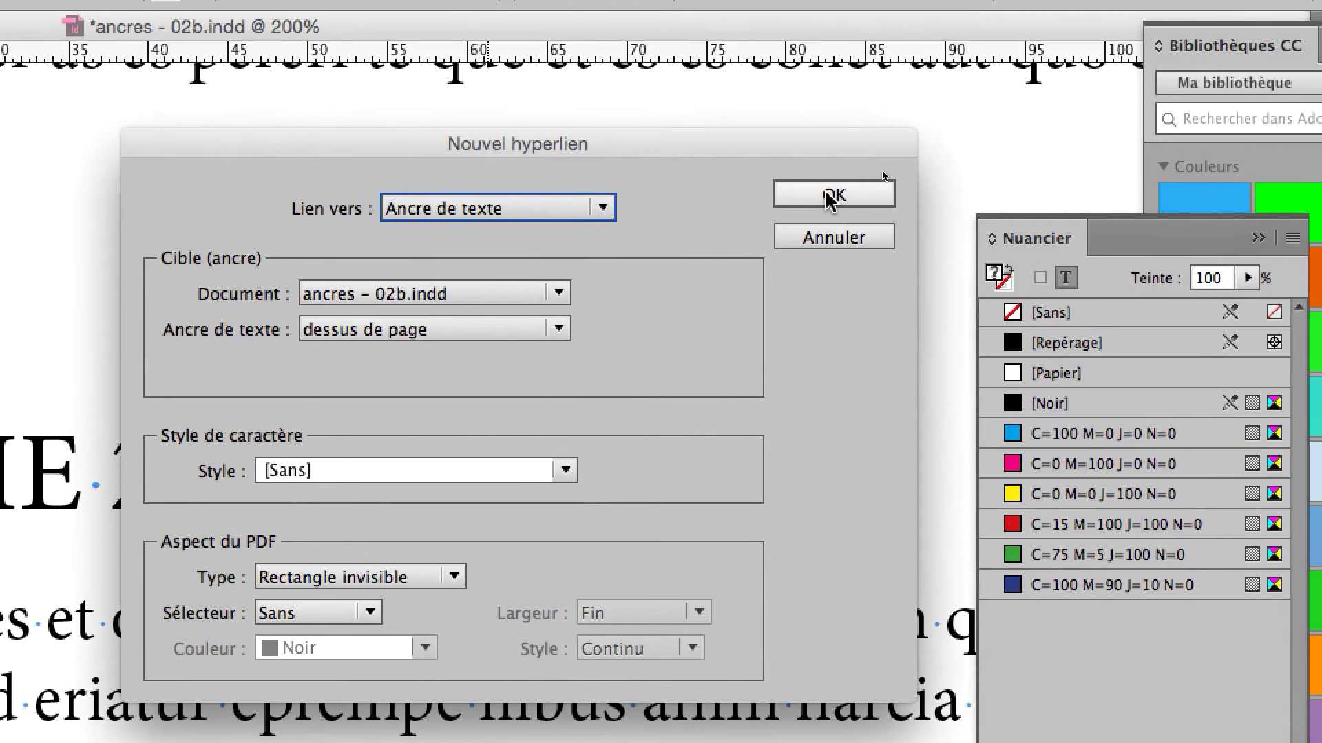
{"action": "left_click", "coordinate": [830, 198]}
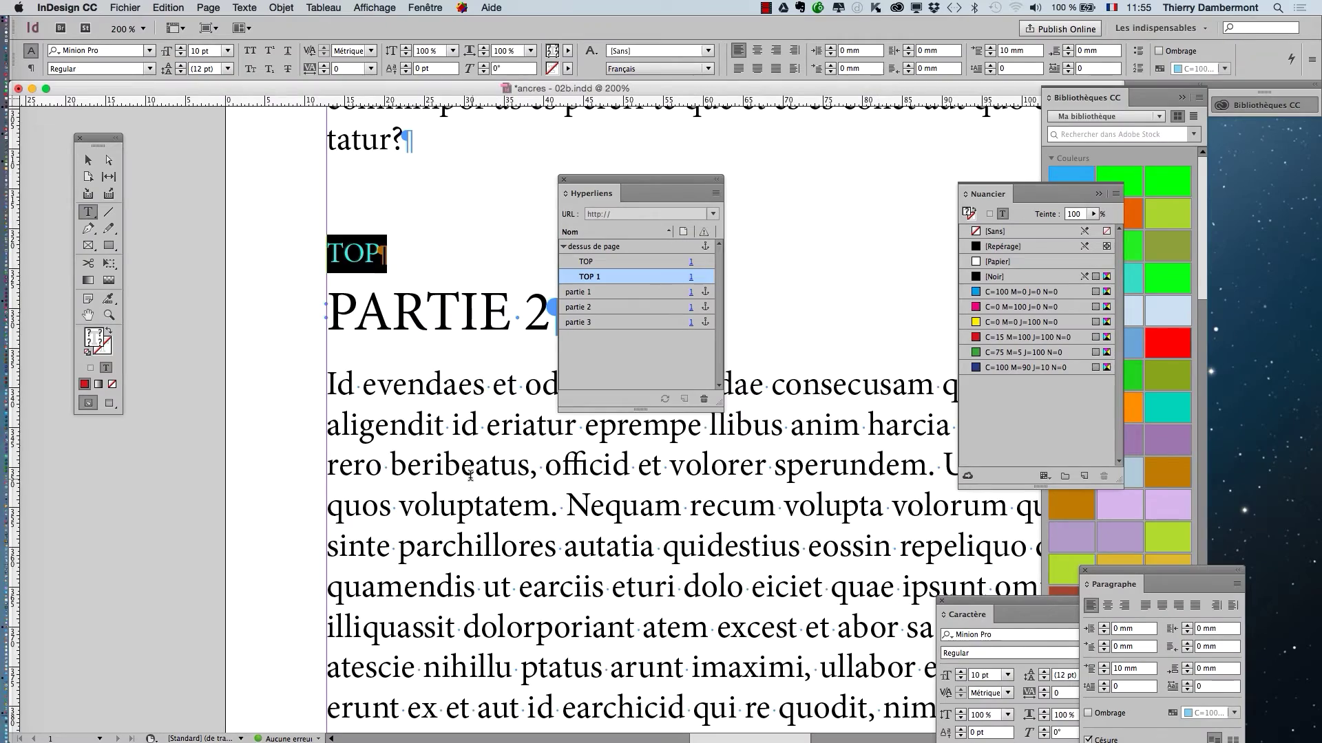
Step: Create a hyperlink from the TOP text above PARTIE 3 to the "dessus de page" text anchor
{"action": "scroll", "coordinate": [470, 475], "scroll_direction": "down", "scroll_amount": 10}
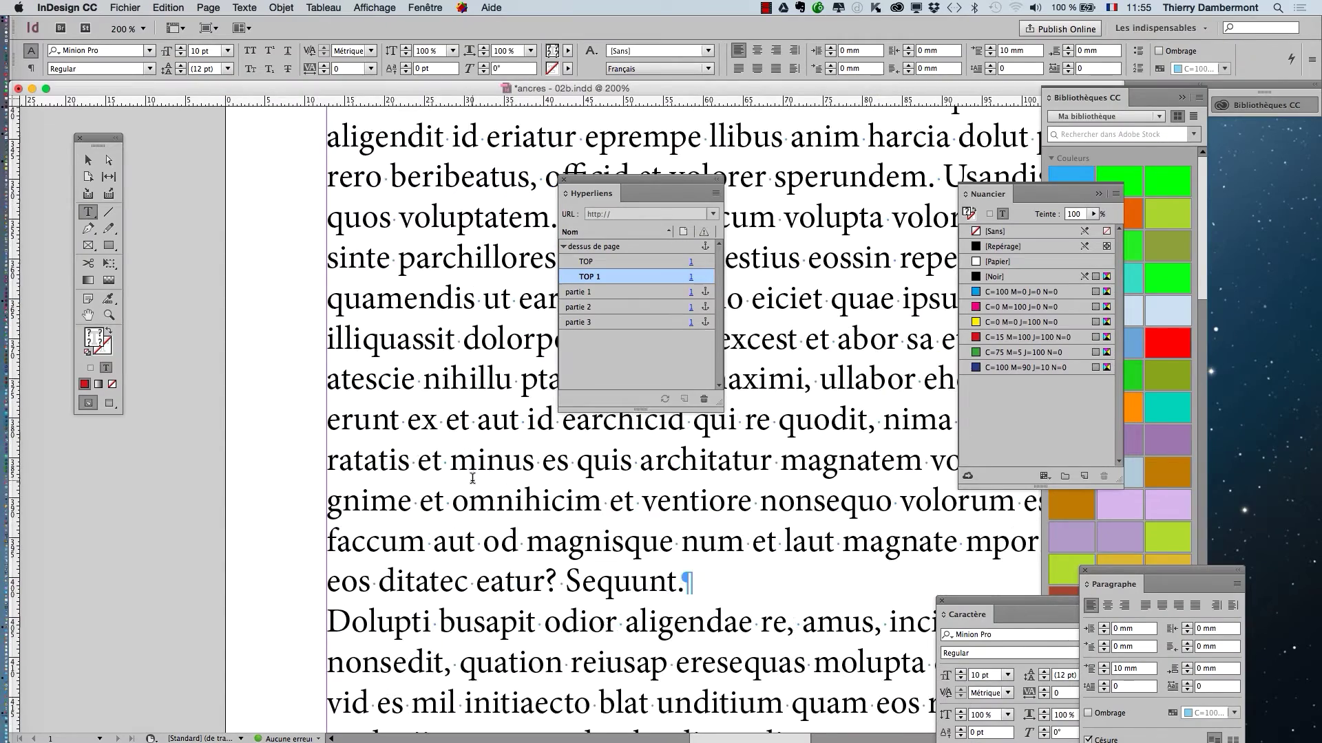
{"action": "scroll", "coordinate": [470, 478], "scroll_direction": "down", "scroll_amount": 20}
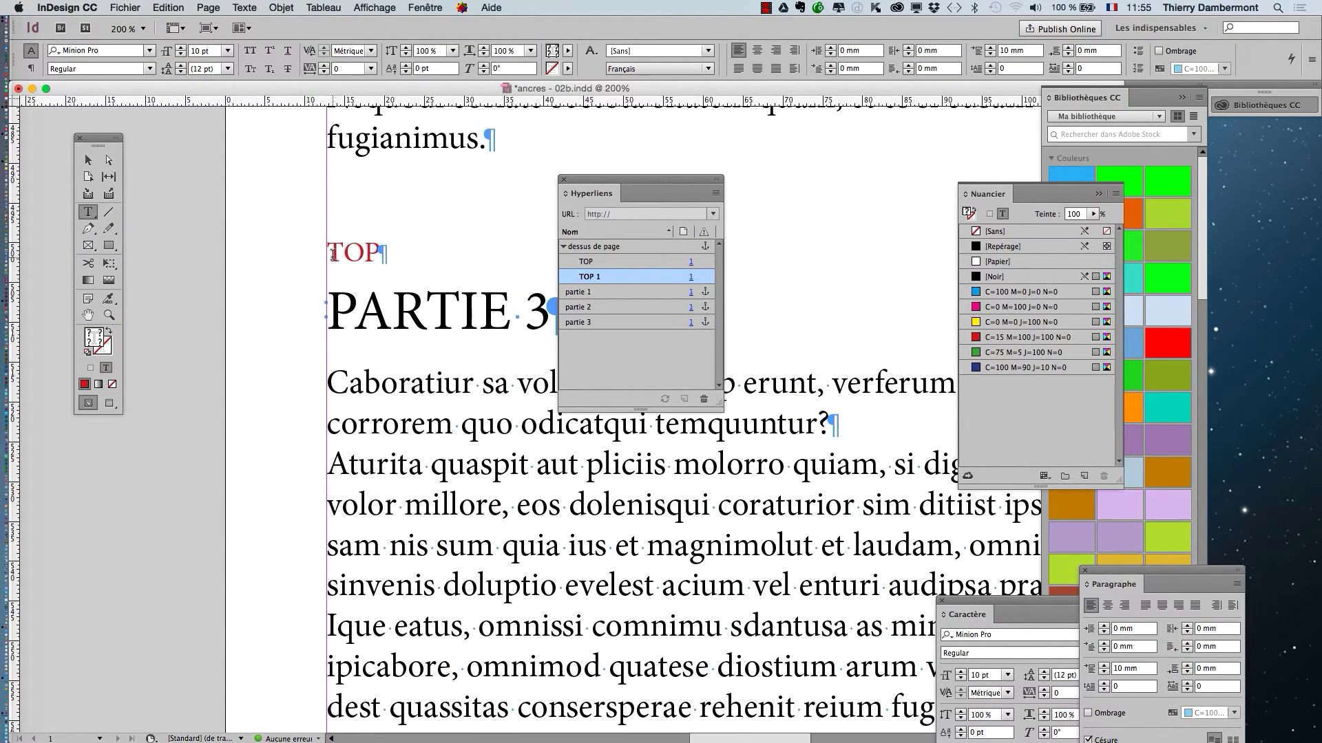
{"action": "triple_click", "coordinate": [333, 255]}
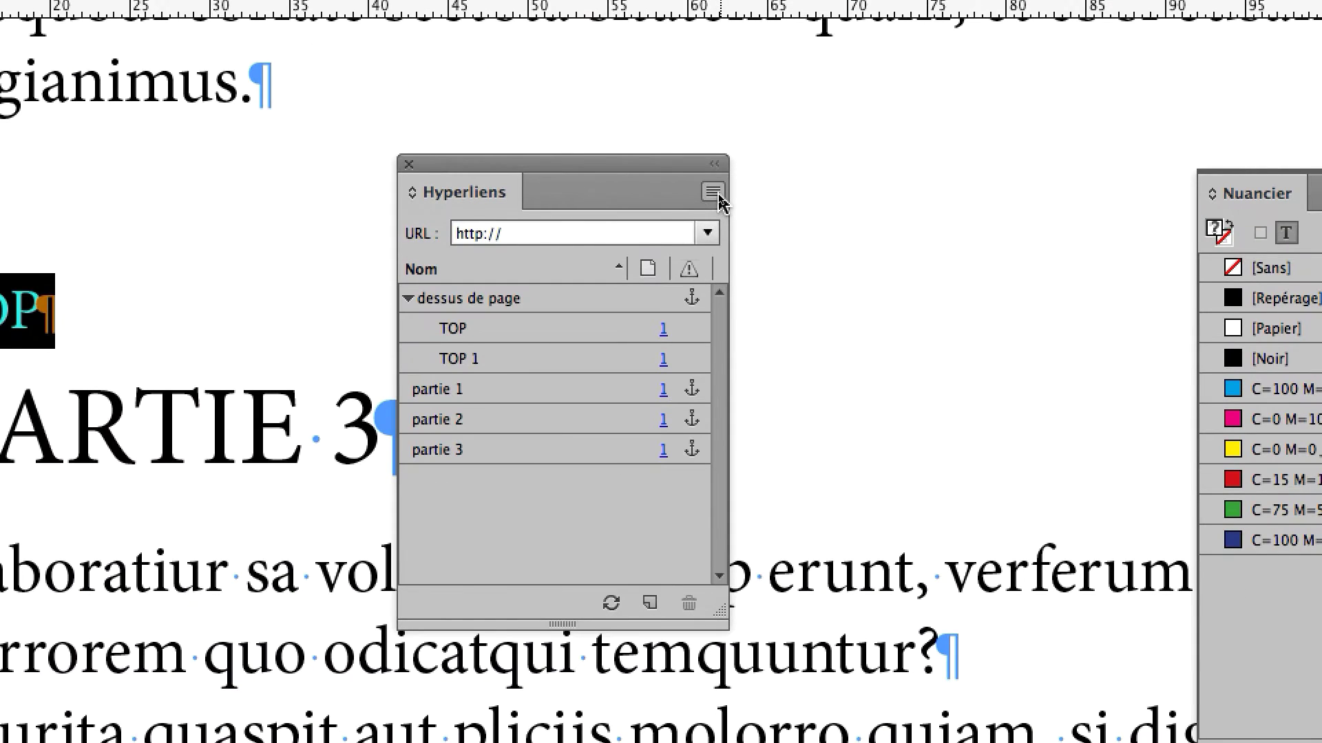
{"action": "left_click", "coordinate": [719, 202]}
{"action": "left_click", "coordinate": [768, 210]}
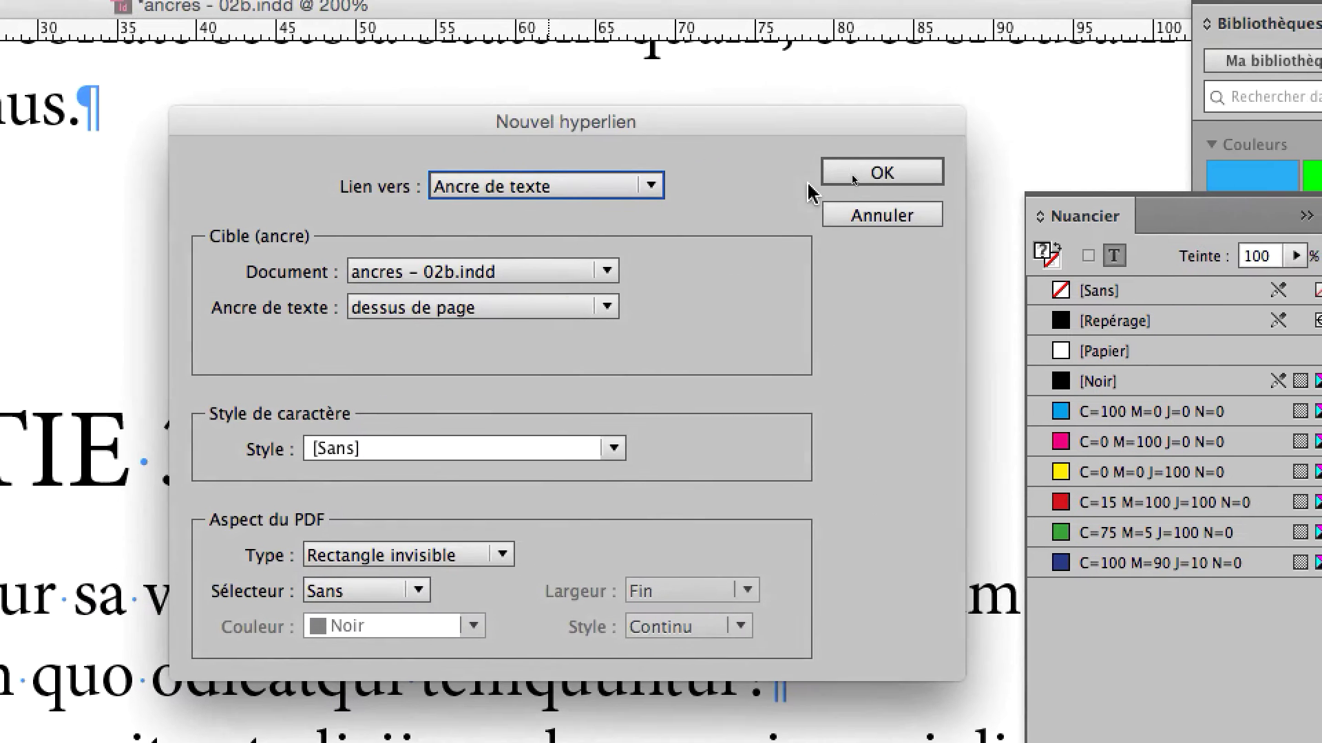
{"action": "left_click", "coordinate": [1037, 80]}
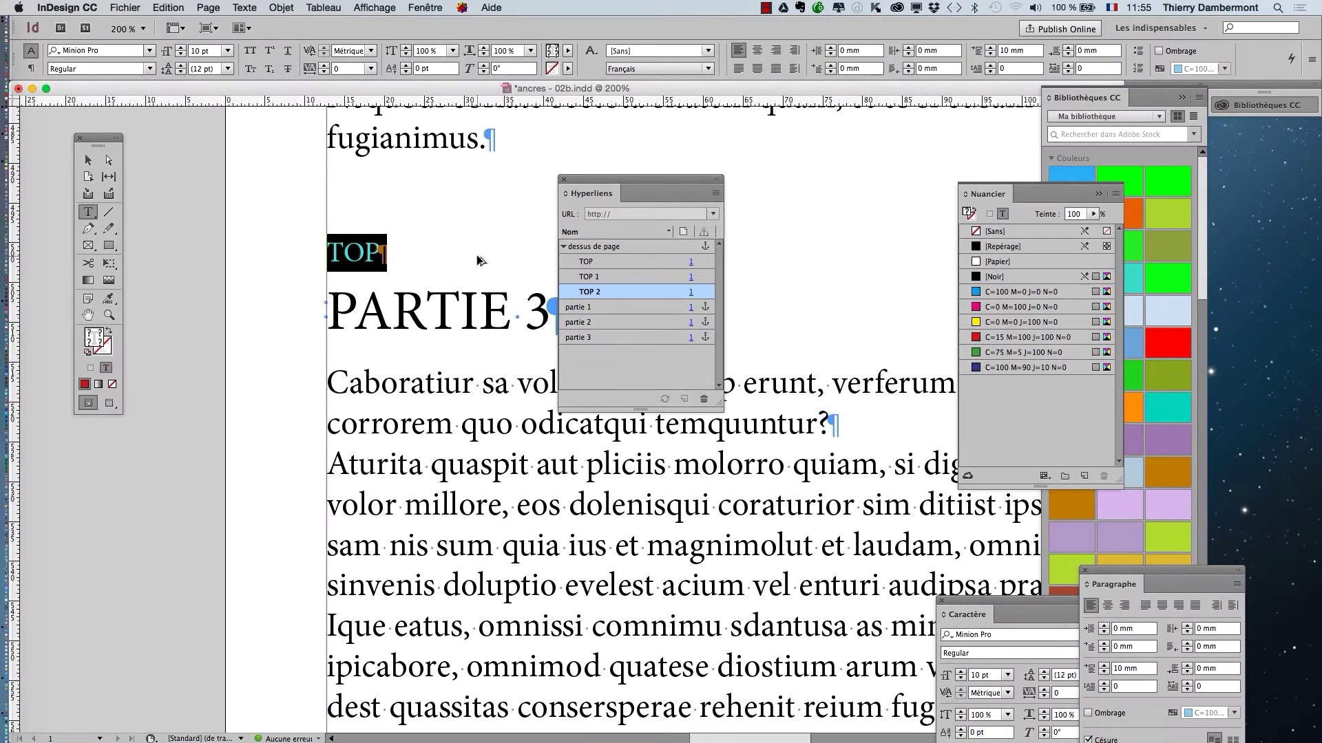
Step: Export the document in the Adobe PDF (impression) format with the Hyperliens option included
{"action": "scroll", "coordinate": [421, 359], "scroll_direction": "down", "scroll_amount": 3}
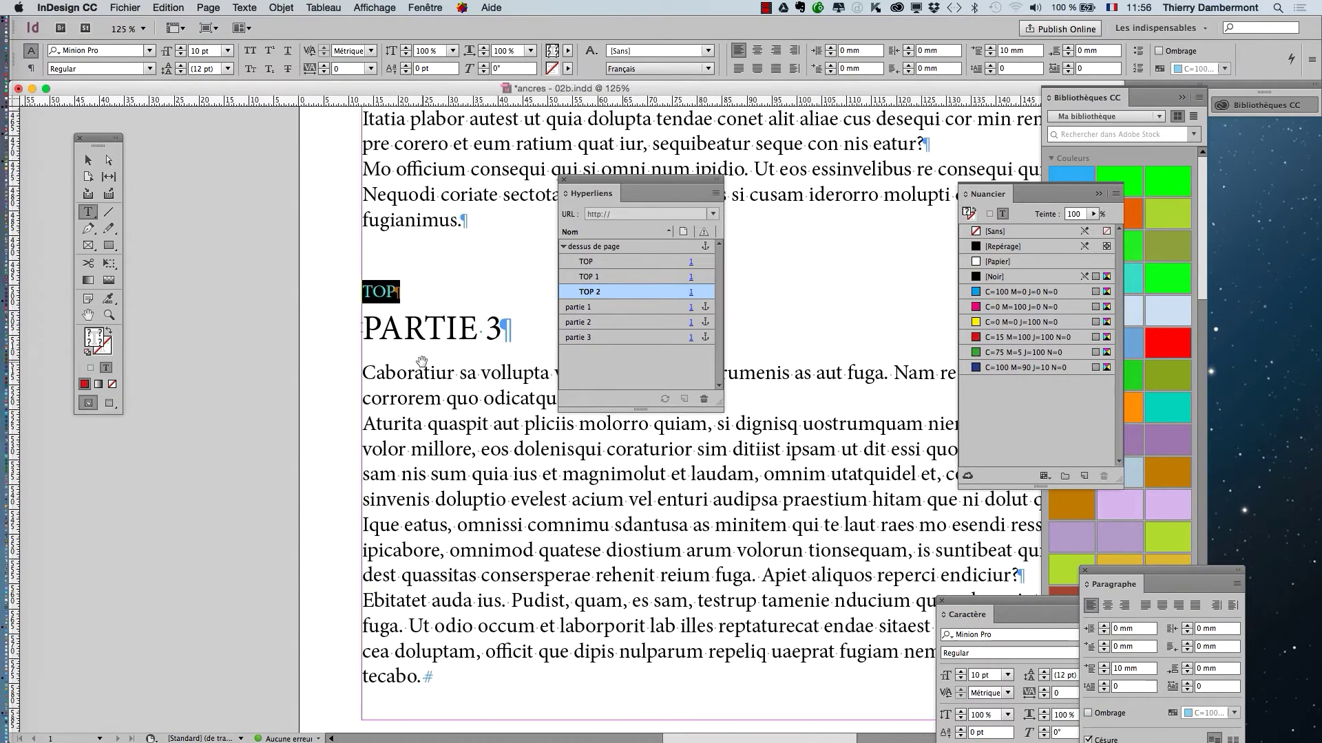
{"action": "scroll", "coordinate": [439, 362], "scroll_direction": "down", "scroll_amount": 3}
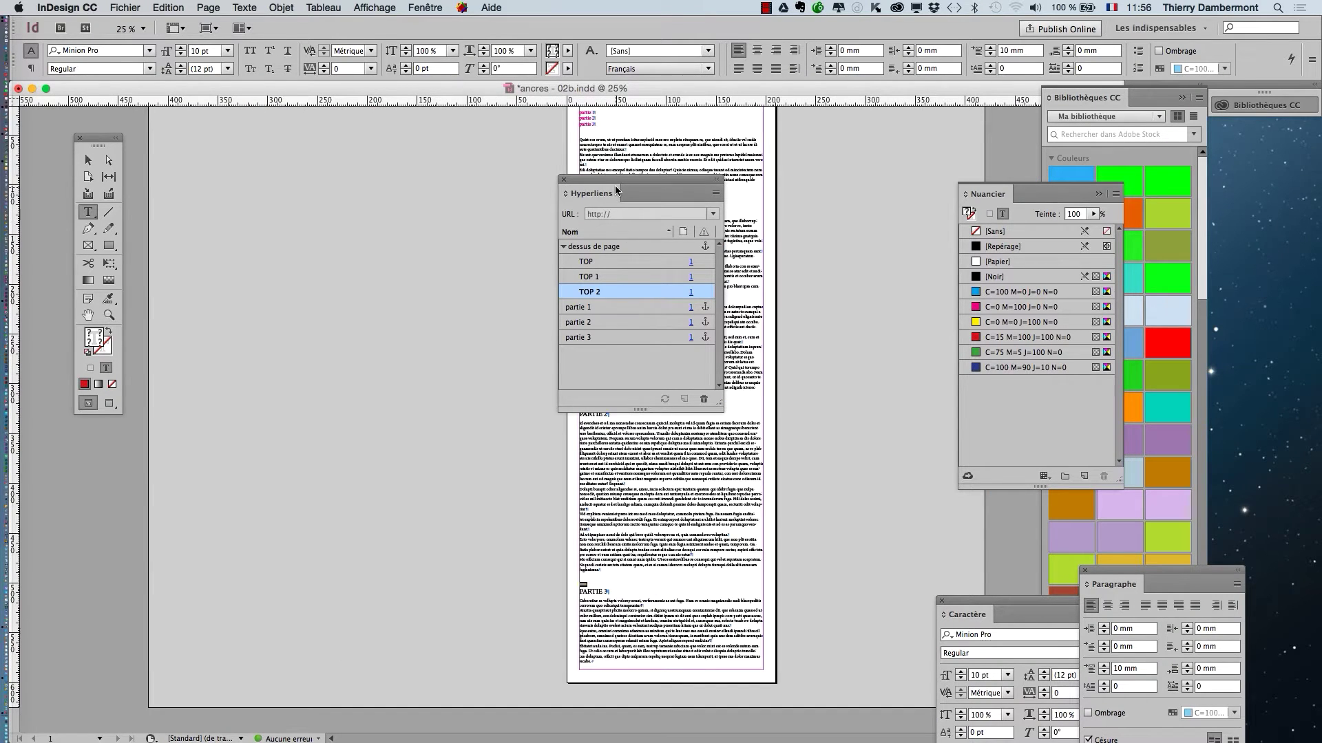
{"action": "left_click_drag", "start_coordinate": [614, 184], "coordinate": [229, 156]}
{"action": "left_click", "coordinate": [124, 7]}
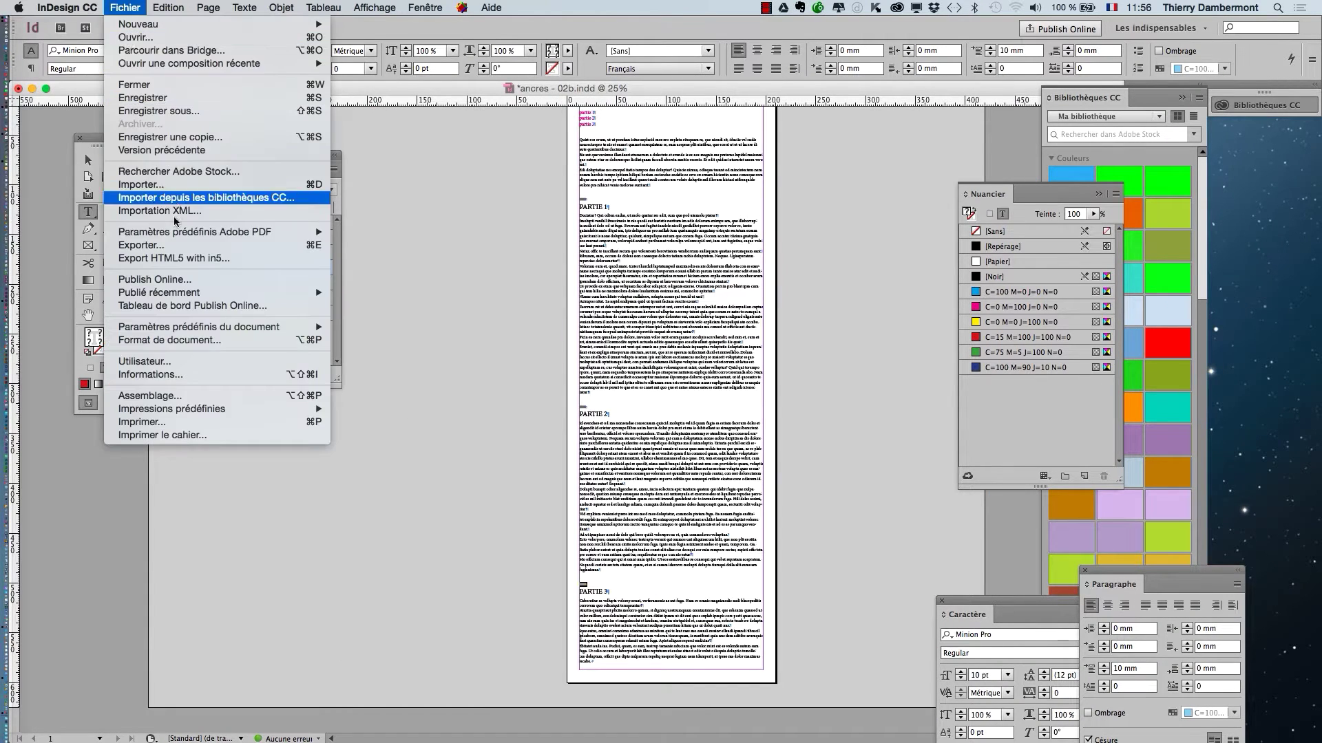
{"action": "left_click", "coordinate": [165, 245]}
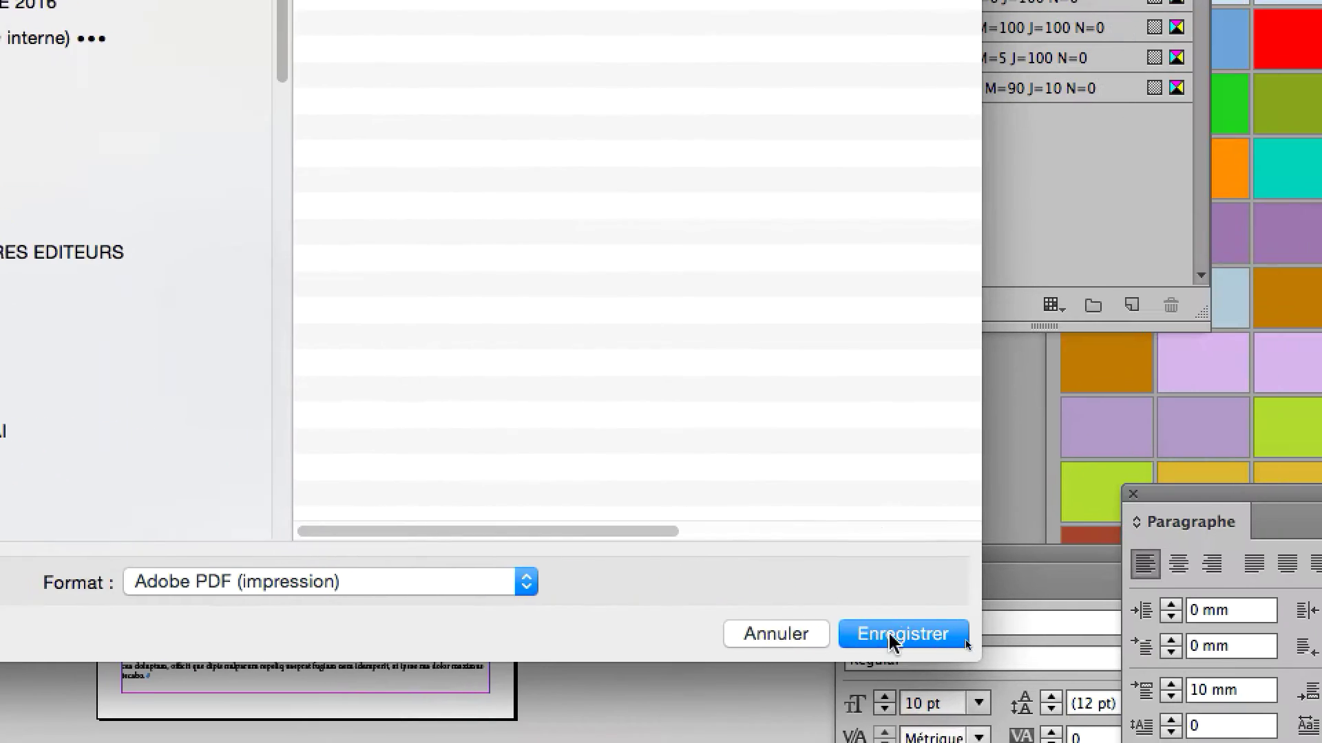
{"action": "left_click", "coordinate": [1167, 668]}
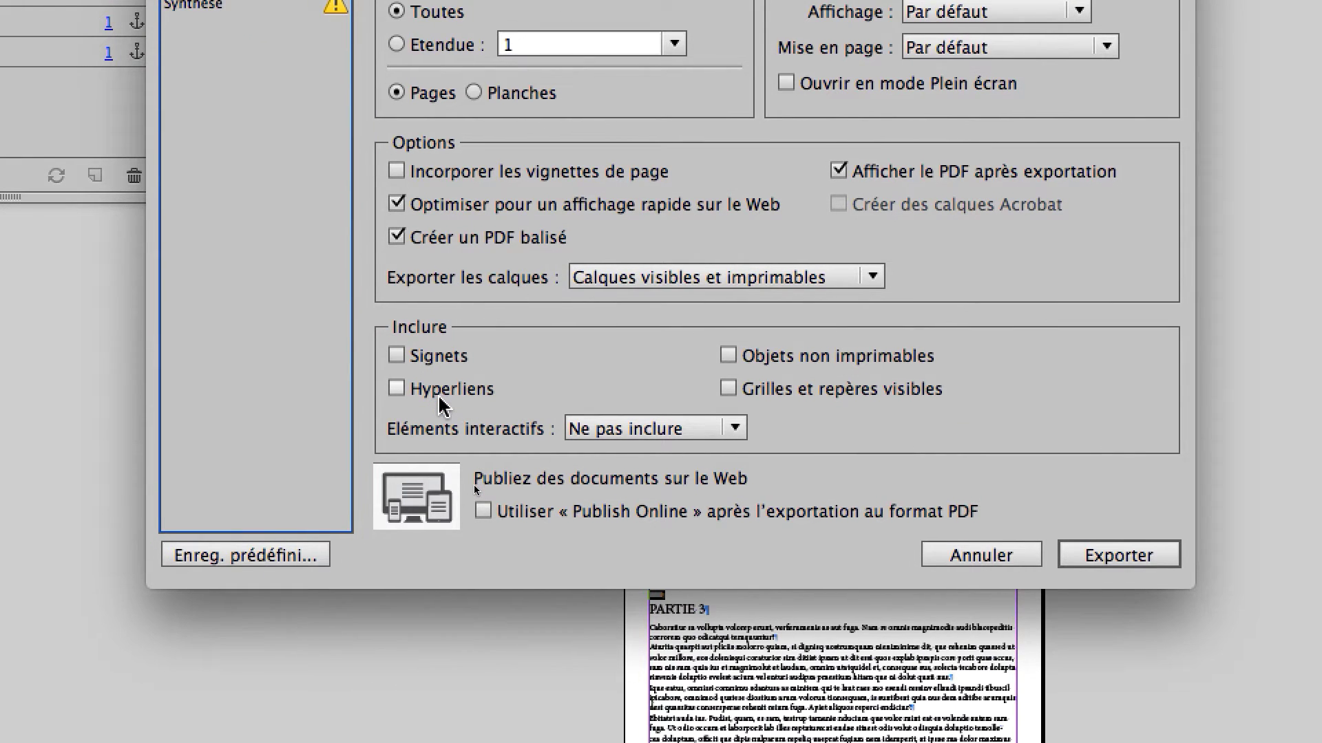
{"action": "left_click", "coordinate": [439, 401]}
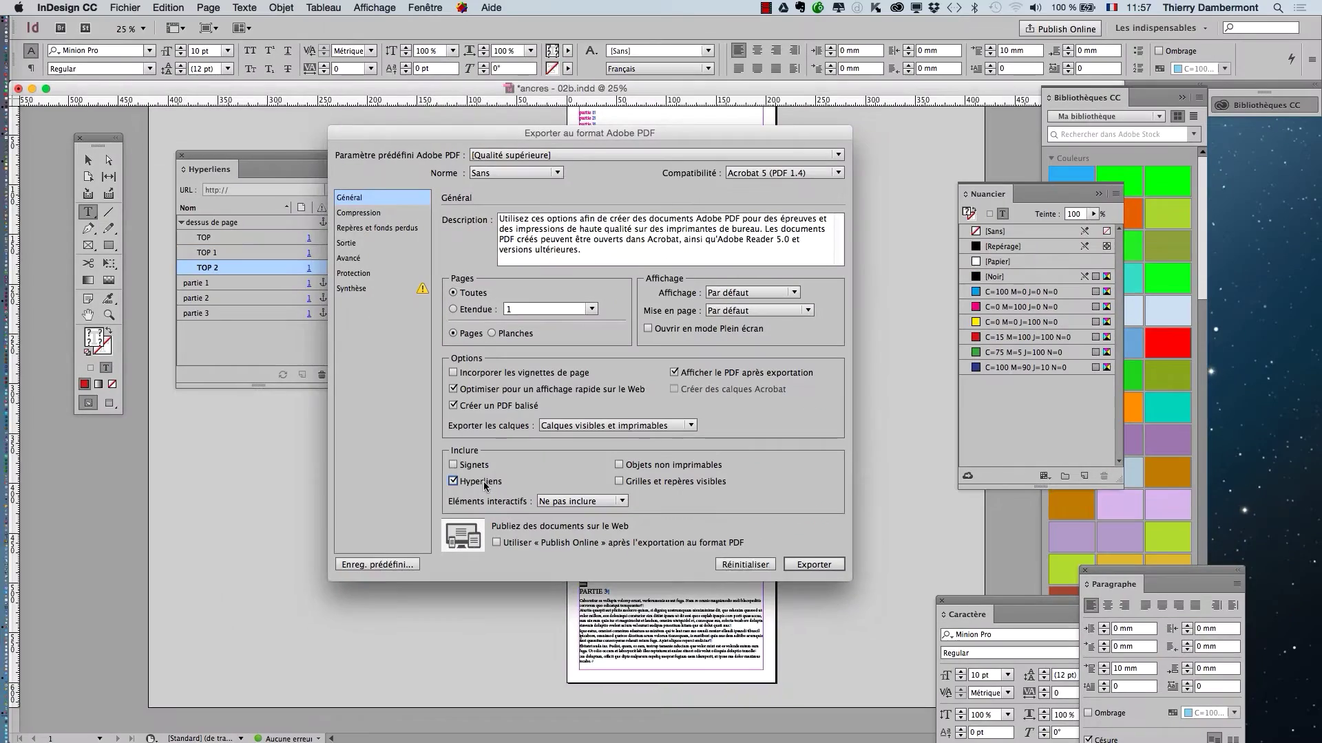
{"action": "key", "text": "Escape"}
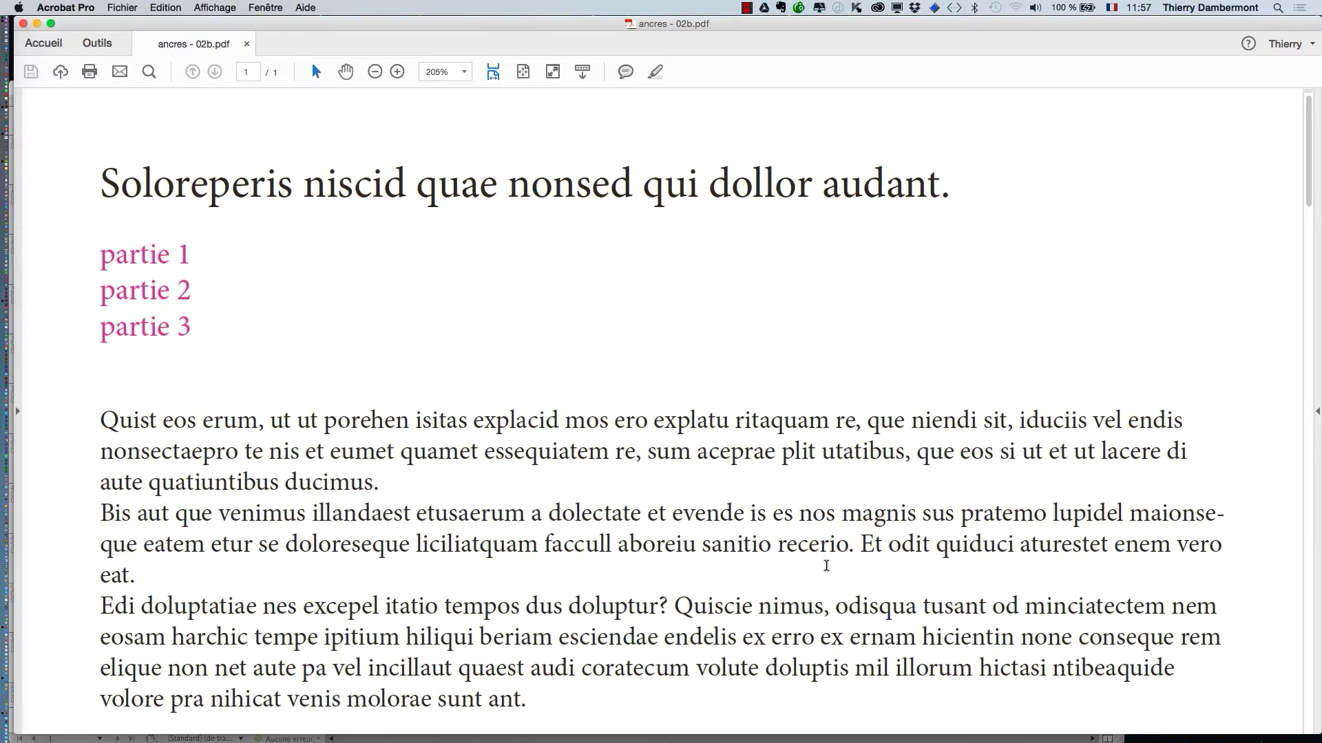
Step: Test the "partie 2" link and the TOP link above PARTIE 2 in the exported PDF in Acrobat
{"action": "left_click", "coordinate": [172, 293]}
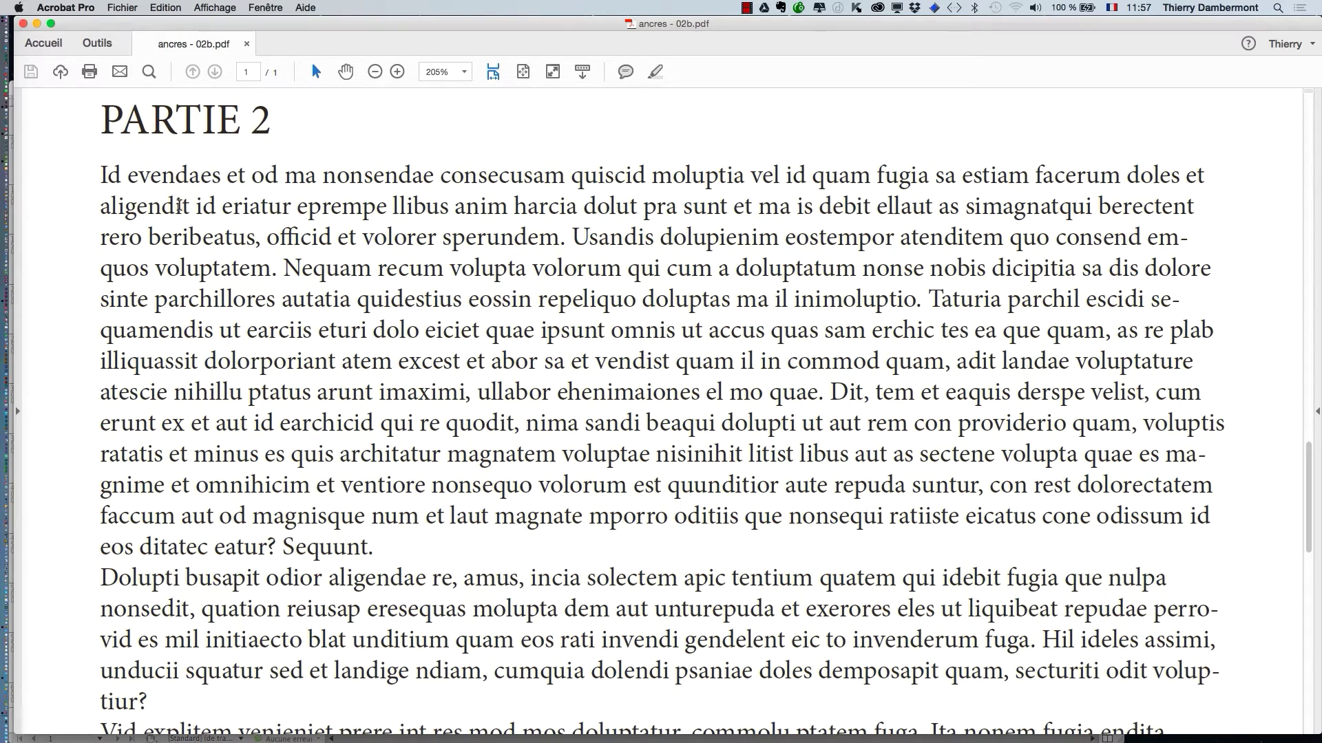
{"action": "scroll", "coordinate": [179, 205], "scroll_direction": "up", "scroll_amount": 2}
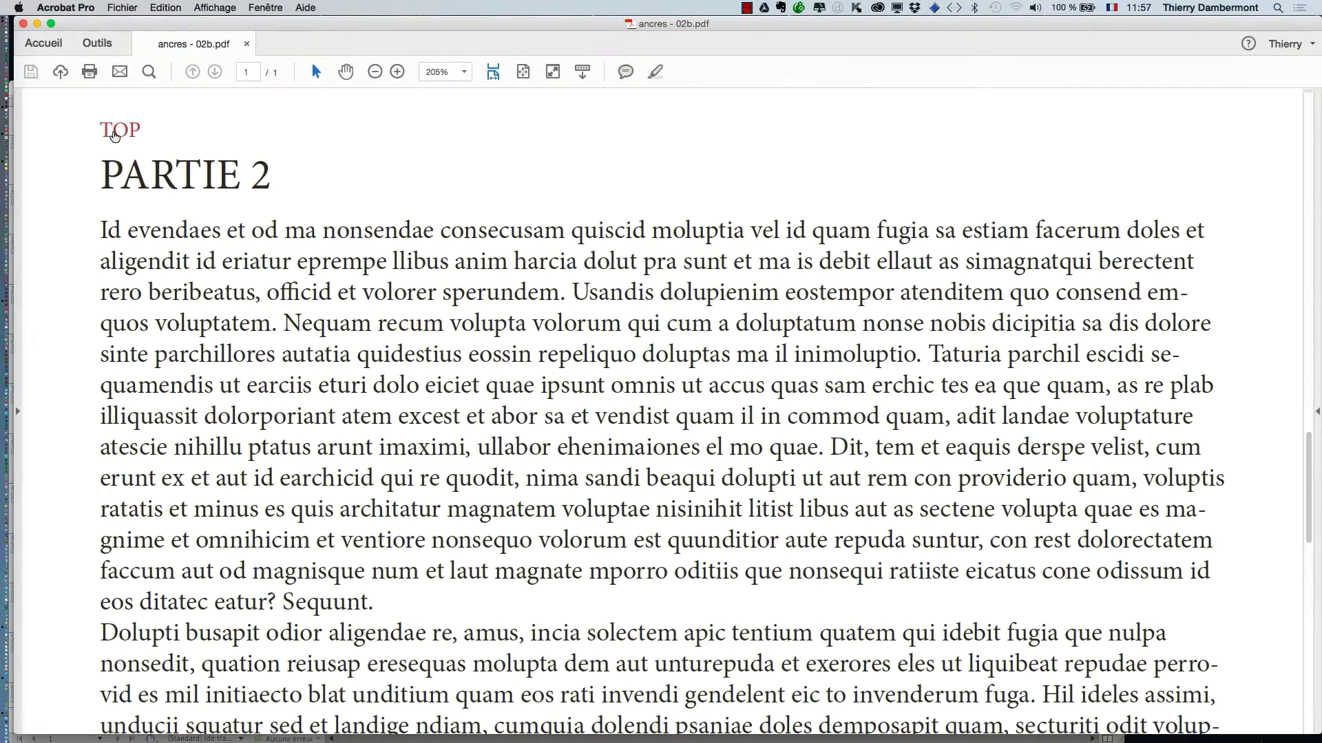
{"action": "left_click", "coordinate": [113, 137]}
{"action": "left_click", "coordinate": [148, 232]}
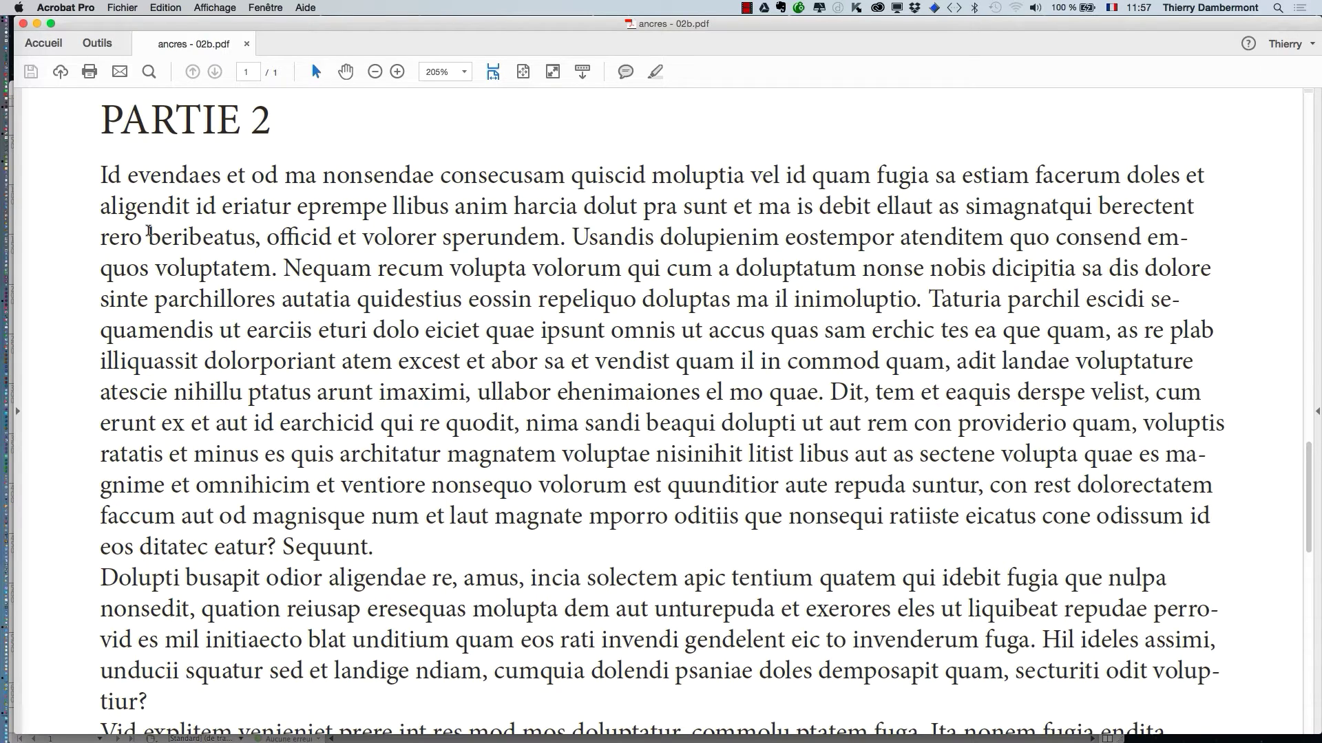
{"action": "scroll", "coordinate": [163, 206], "scroll_direction": "up", "scroll_amount": 2}
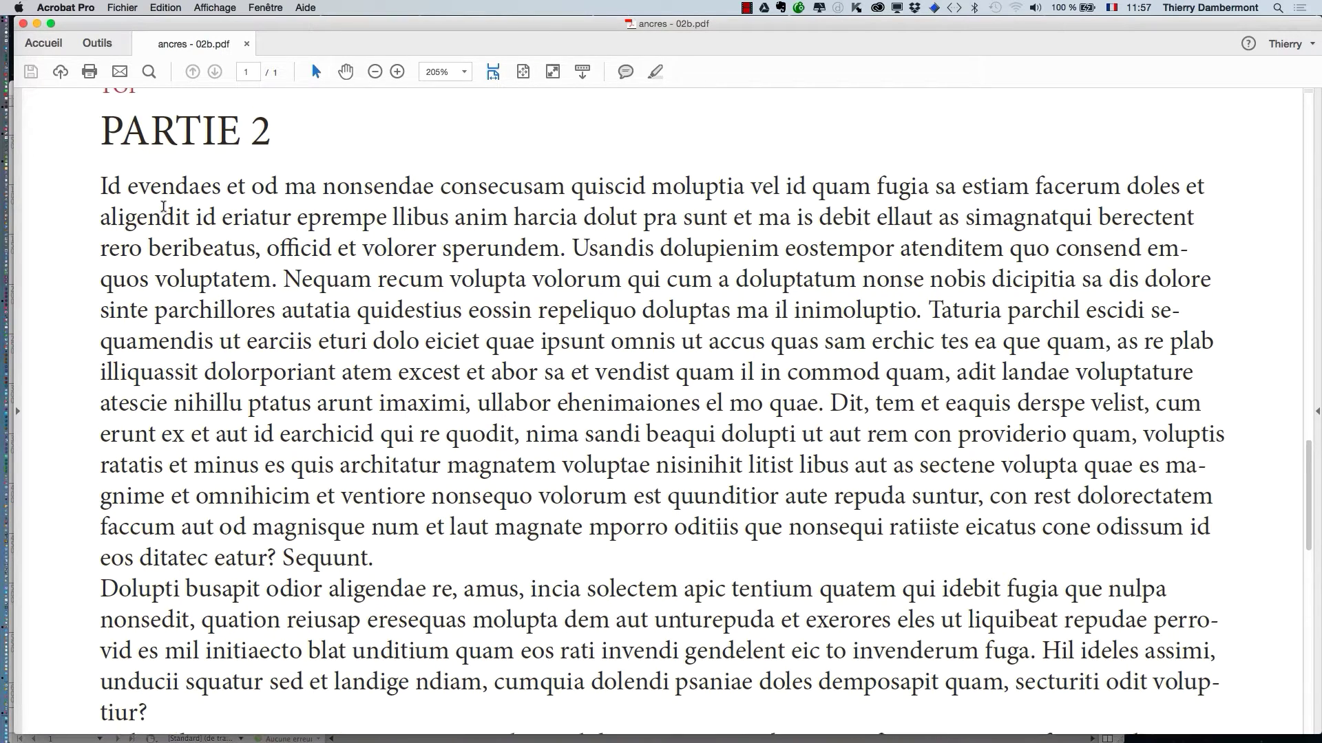
{"action": "left_click", "coordinate": [120, 113]}
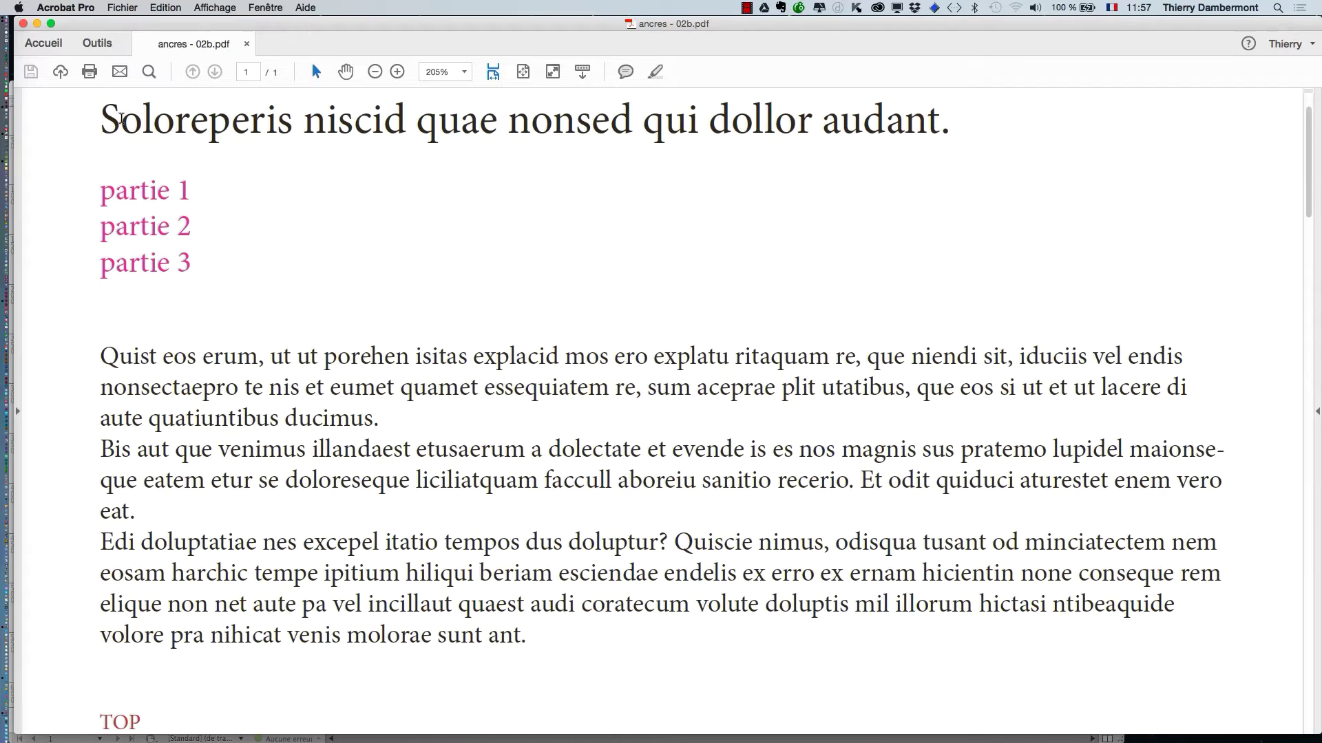
Step: Test the "partie 3" and "partie 1" links in the PDF, returning to the page title with each section's TOP link
{"action": "left_click", "coordinate": [155, 270]}
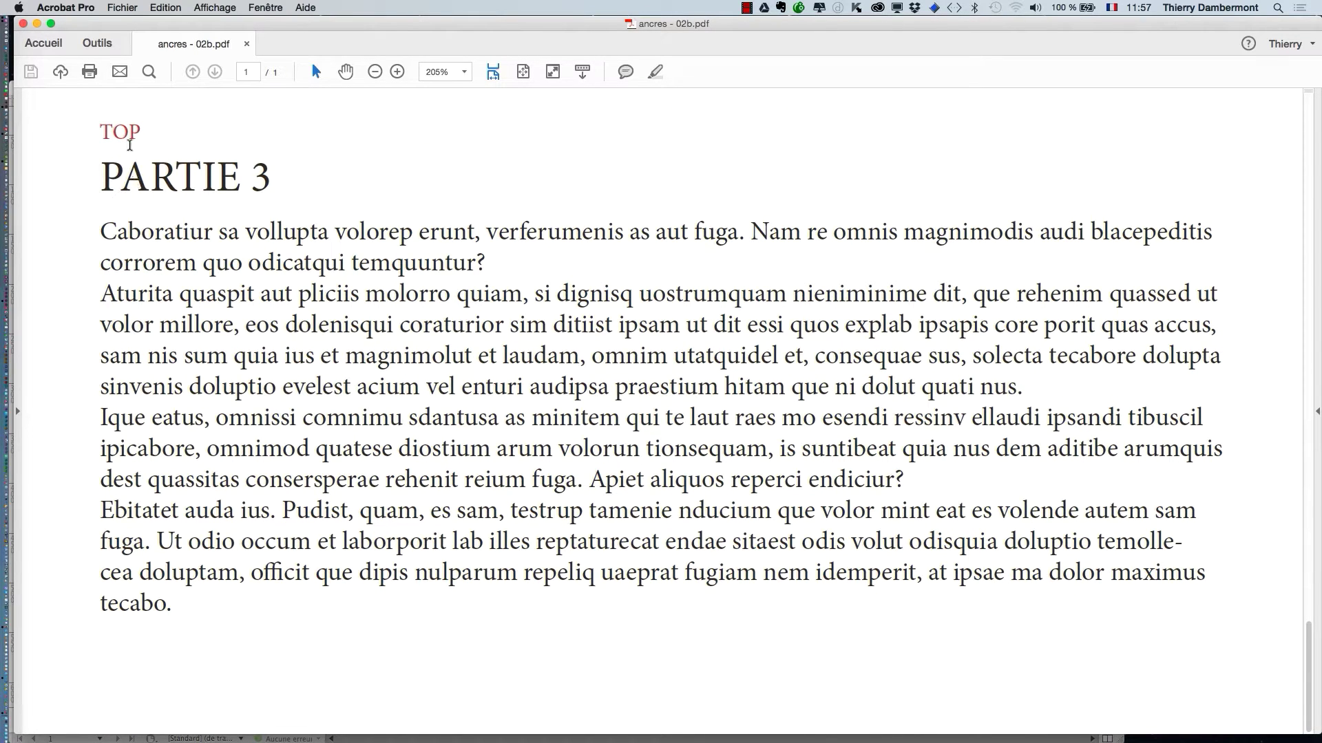
{"action": "left_click", "coordinate": [126, 136]}
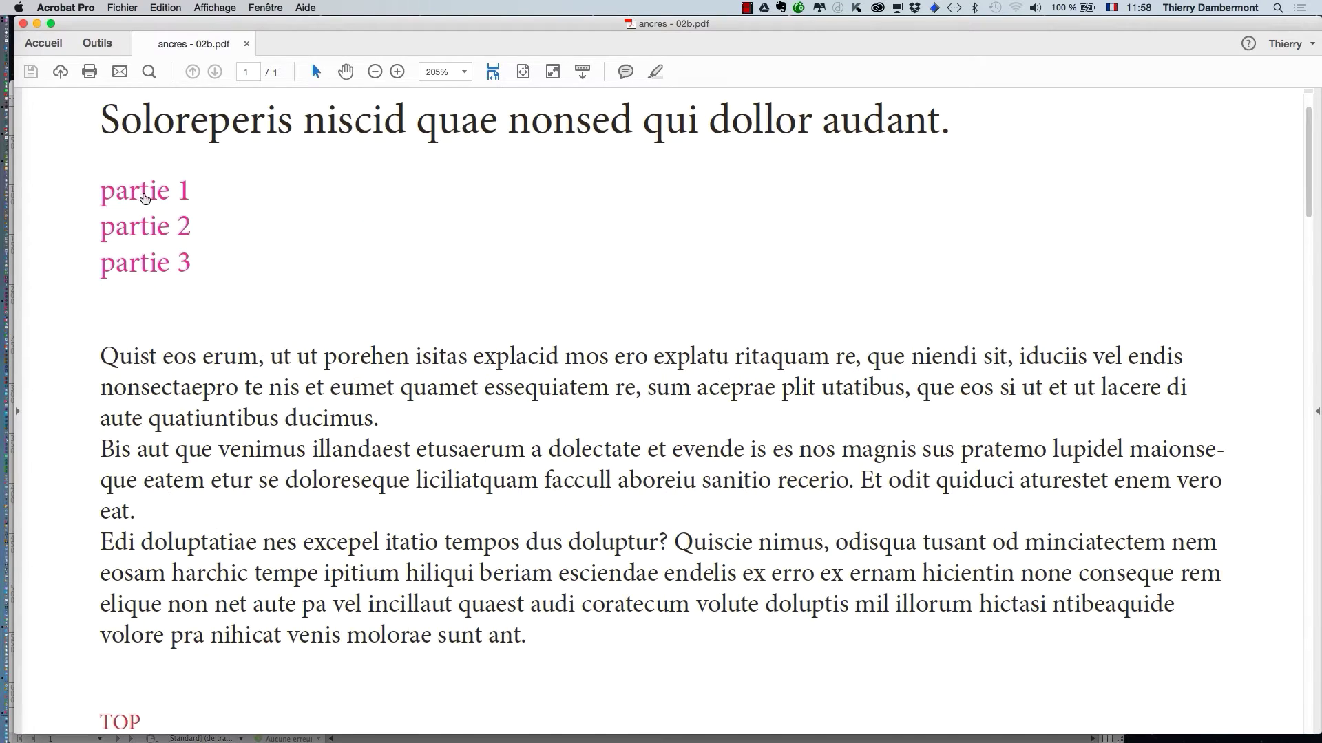
{"action": "left_click", "coordinate": [145, 195]}
{"action": "scroll", "coordinate": [145, 195], "scroll_direction": "up", "scroll_amount": 1}
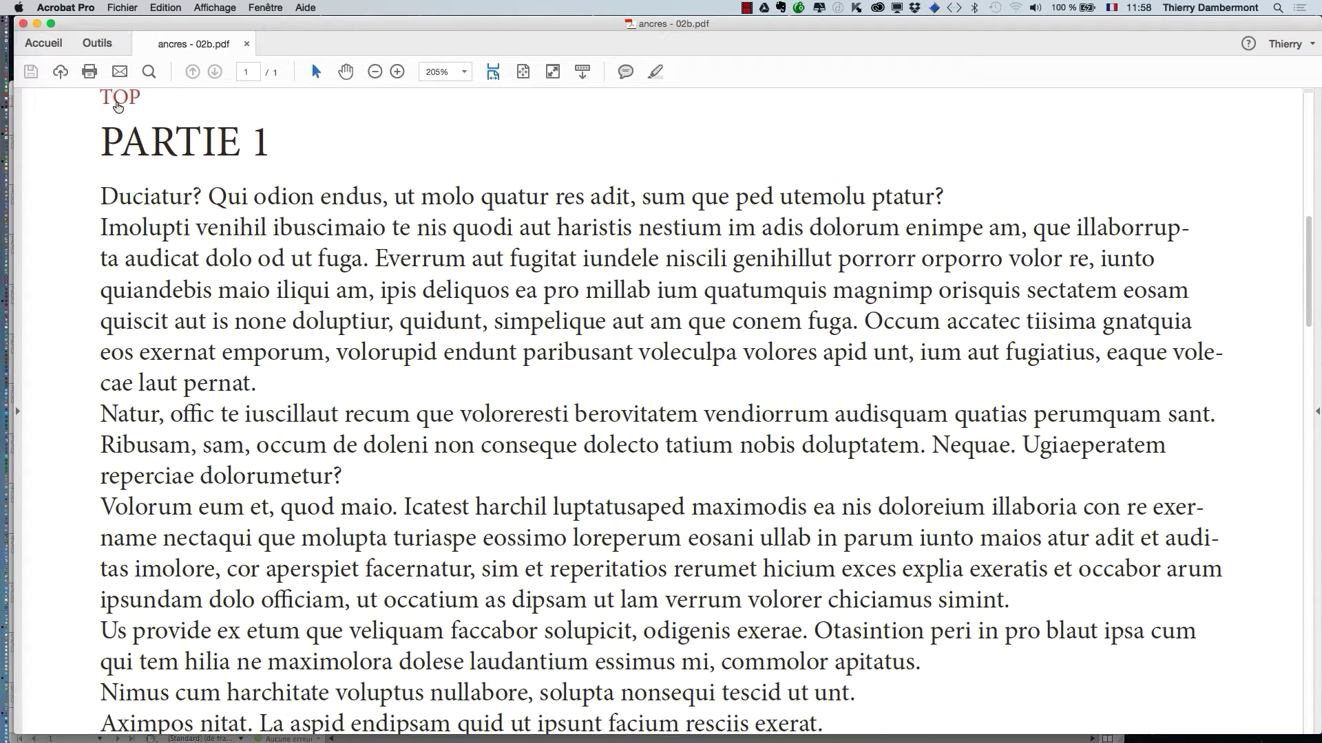
{"action": "left_click", "coordinate": [119, 108]}
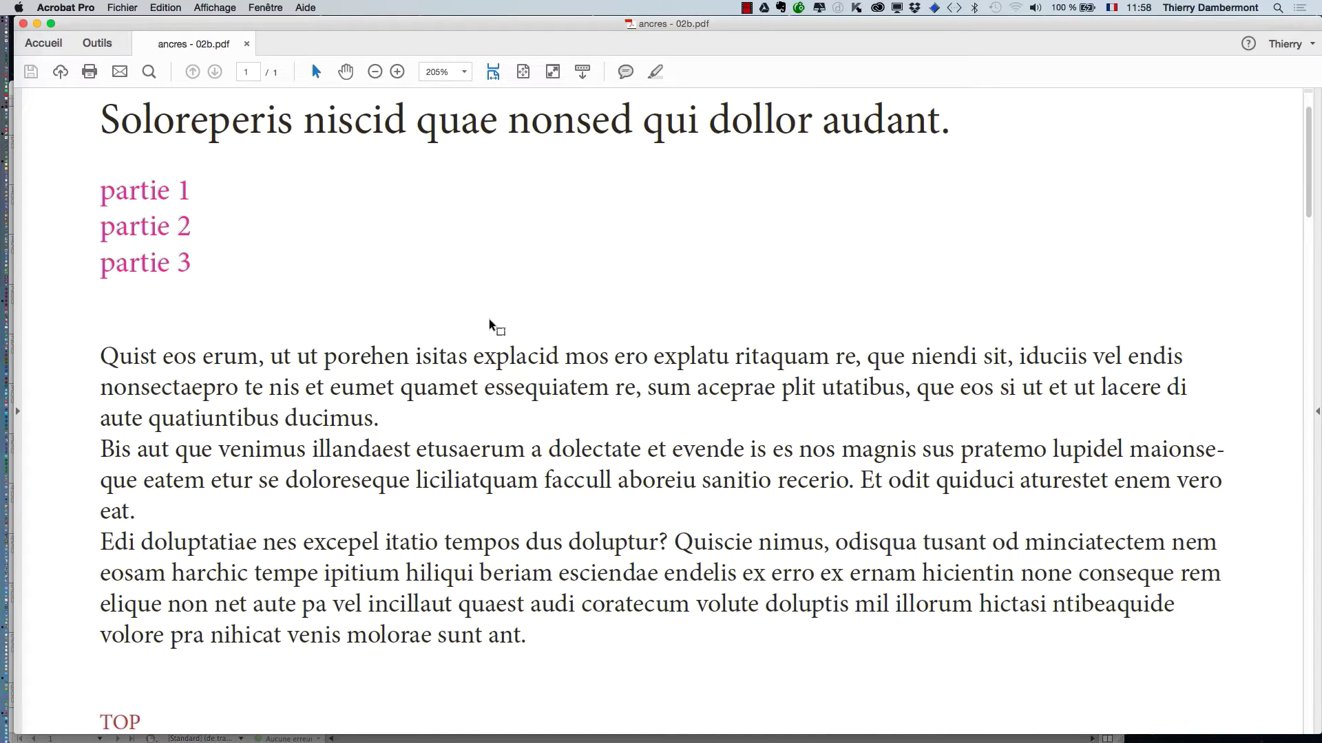
{"action": "scroll", "coordinate": [485, 318], "scroll_direction": "up", "scroll_amount": 2}
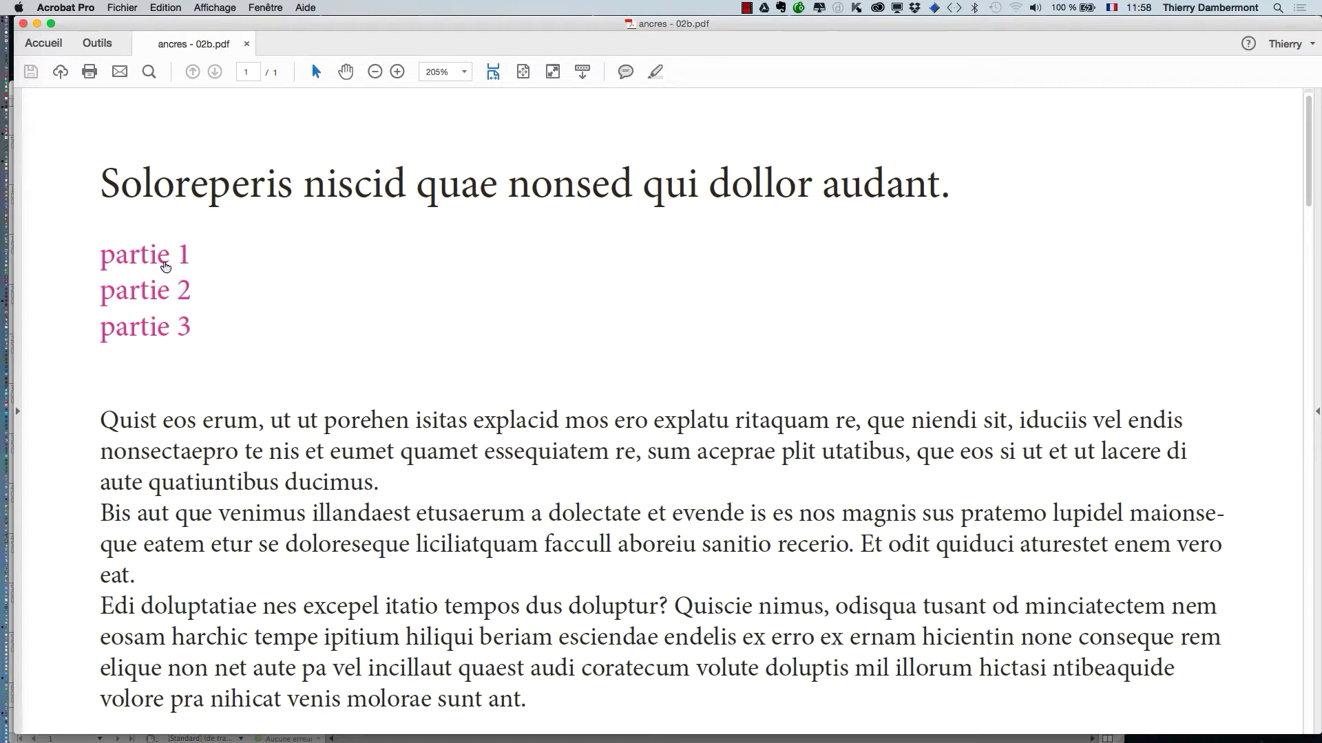
Step: Switch from the exported PDF back to ancres - 02b.indd in InDesign and leave text editing in the main text frame
{"action": "scroll", "coordinate": [406, 345], "scroll_direction": "down", "scroll_amount": 10}
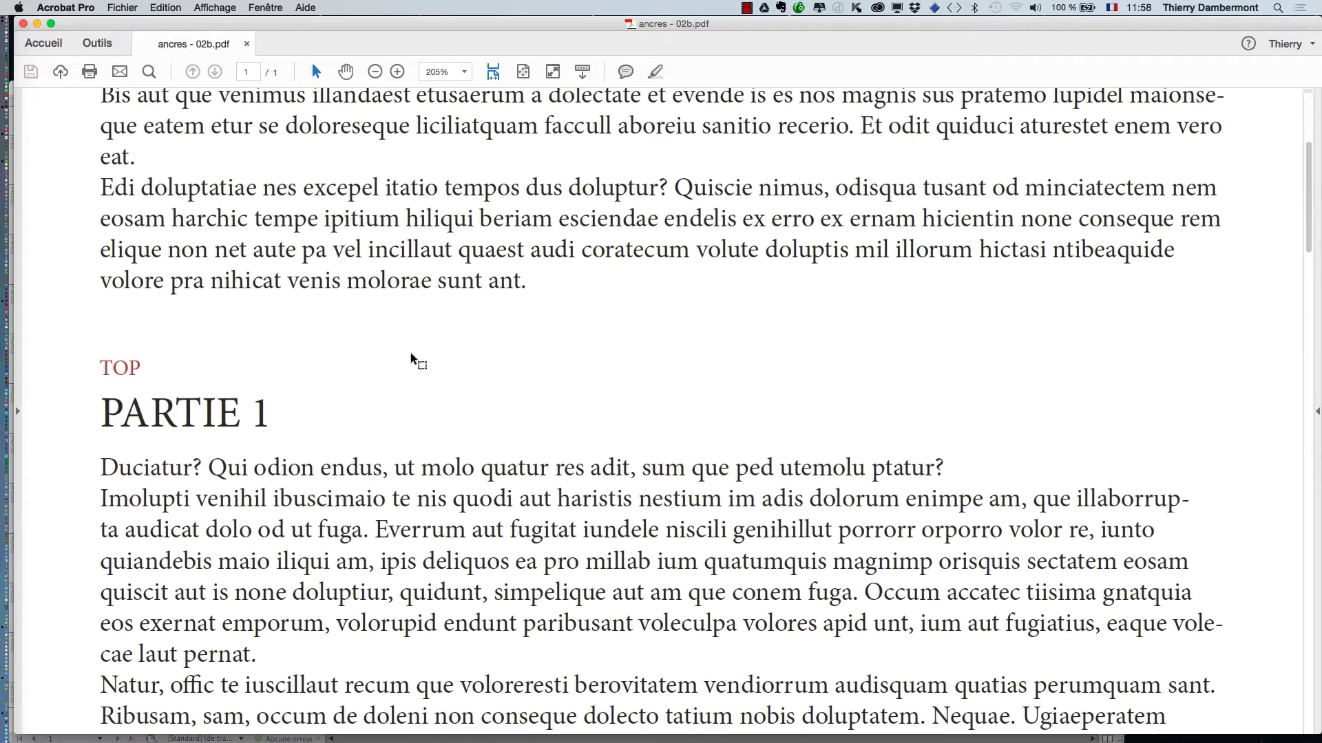
{"action": "scroll", "coordinate": [206, 394], "scroll_direction": "down", "scroll_amount": 4}
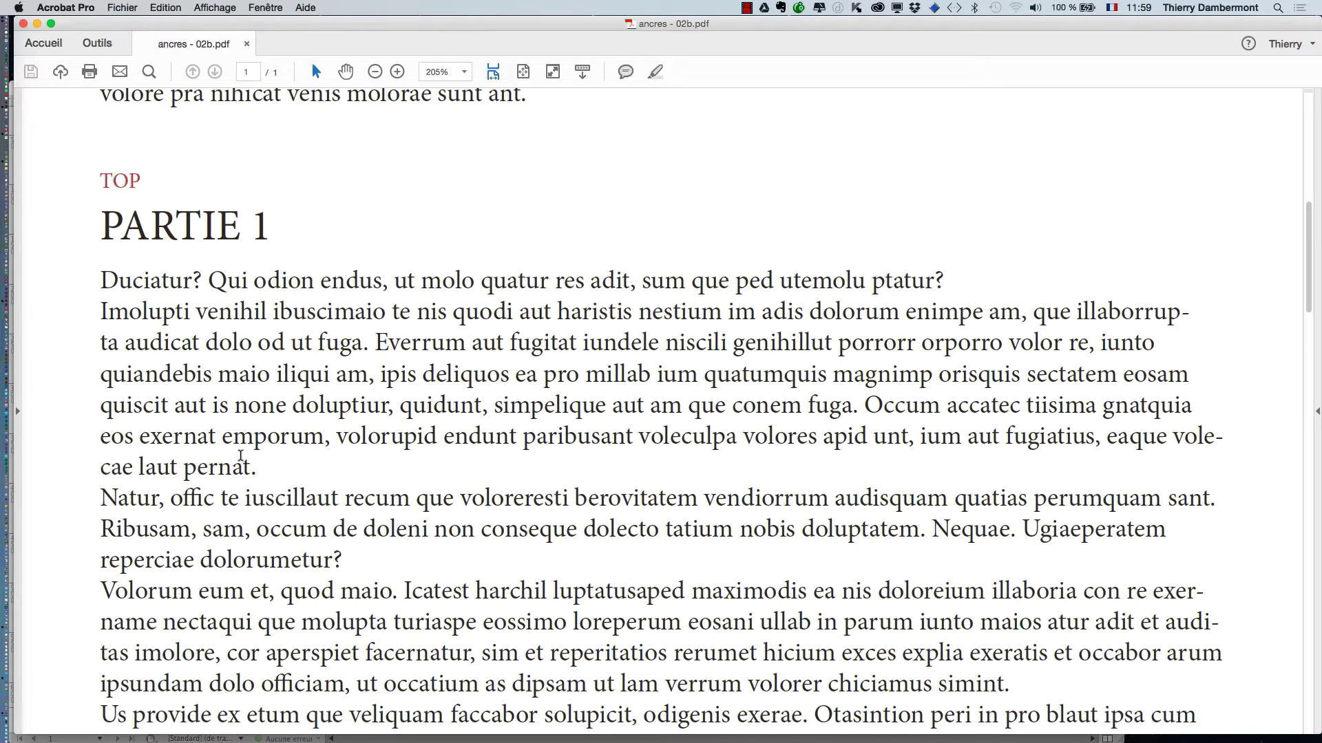
{"action": "key", "text": "super+Tab"}
{"action": "key", "text": "super+Tab"}
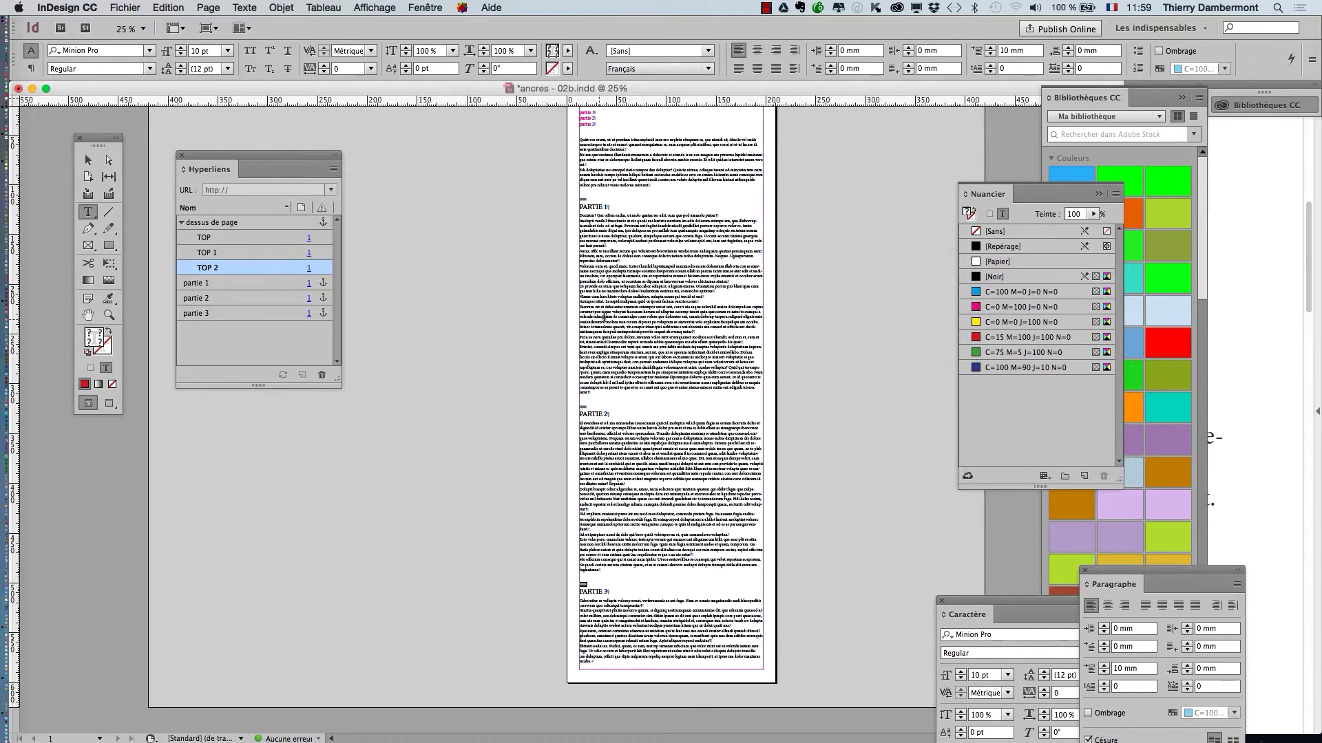
{"action": "scroll", "coordinate": [628, 313], "scroll_direction": "up", "scroll_amount": 2}
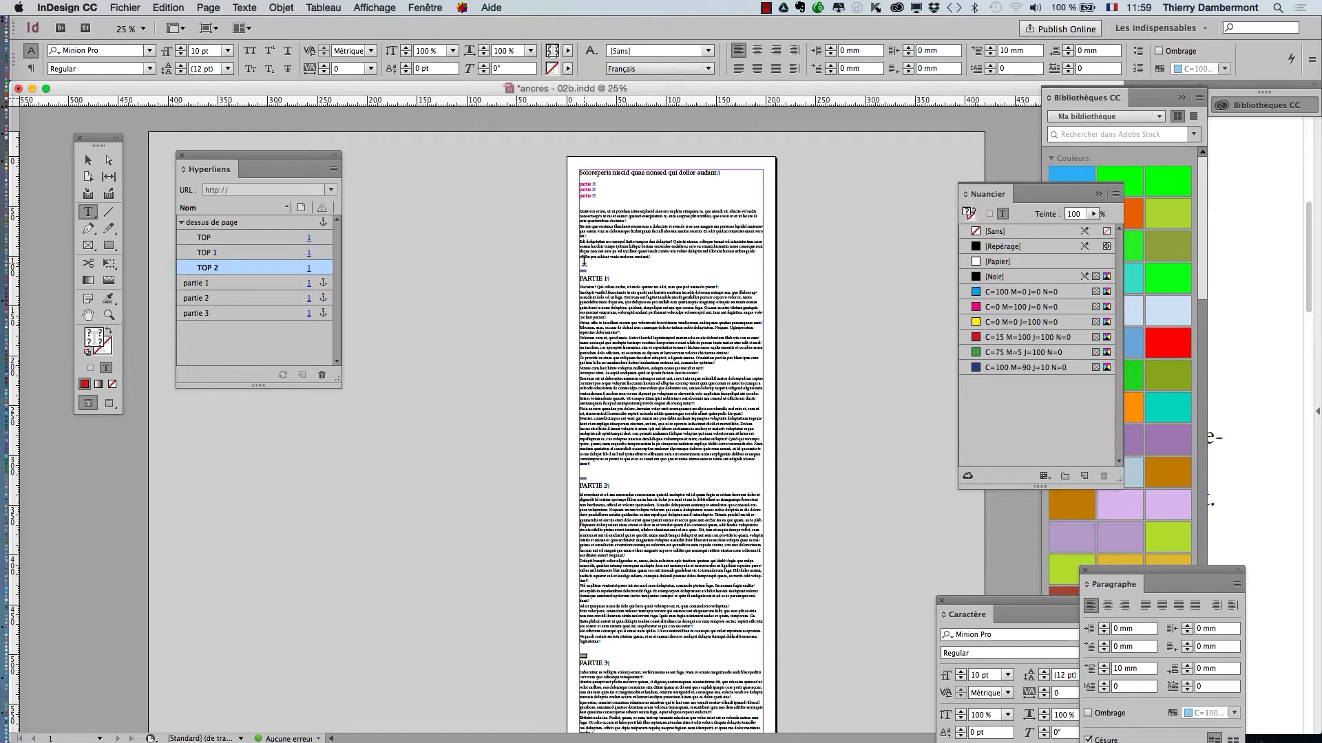
{"action": "key", "text": "Escape"}
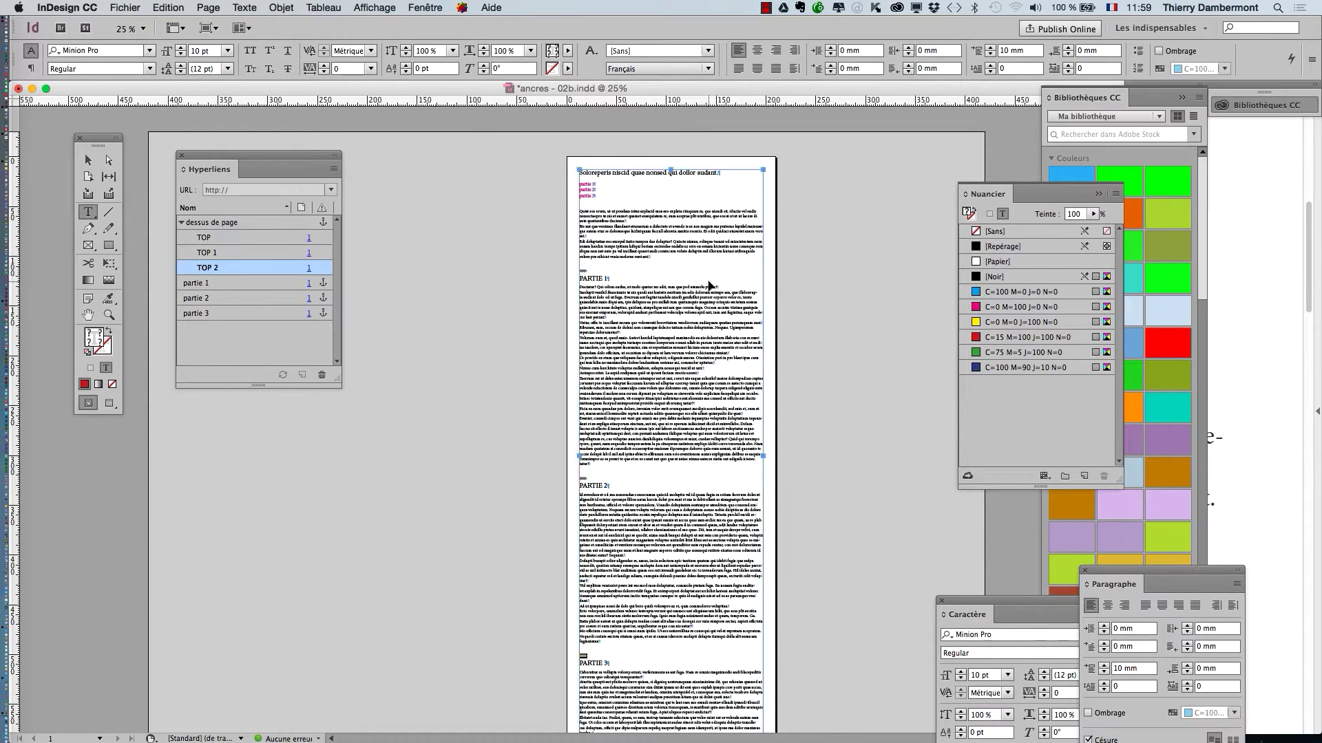
Step: Open objets ancrés - 52.indd from the folder "les objets ancrés dans InDesign (jour 5)", leaving the document's colour settings unmodified
{"action": "scroll", "coordinate": [706, 303], "scroll_direction": "down", "scroll_amount": 10}
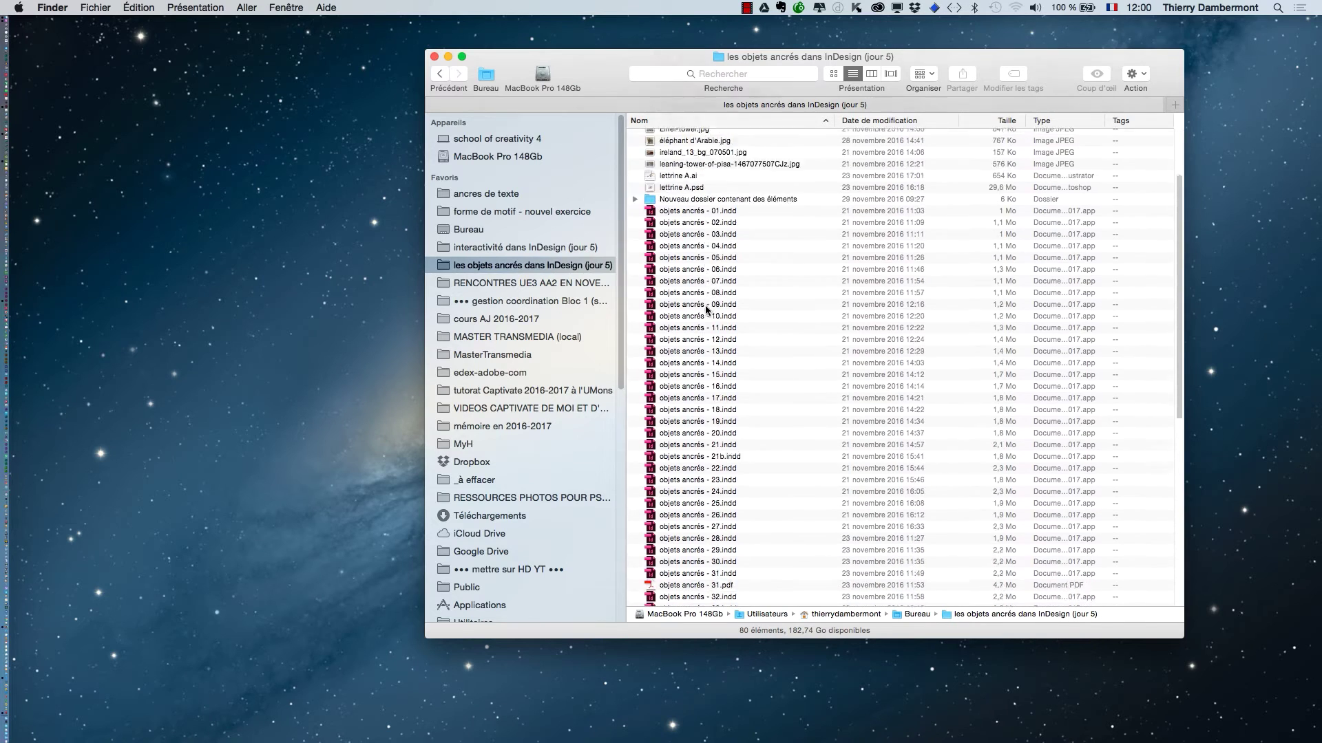
{"action": "scroll", "coordinate": [704, 317], "scroll_direction": "down", "scroll_amount": 4}
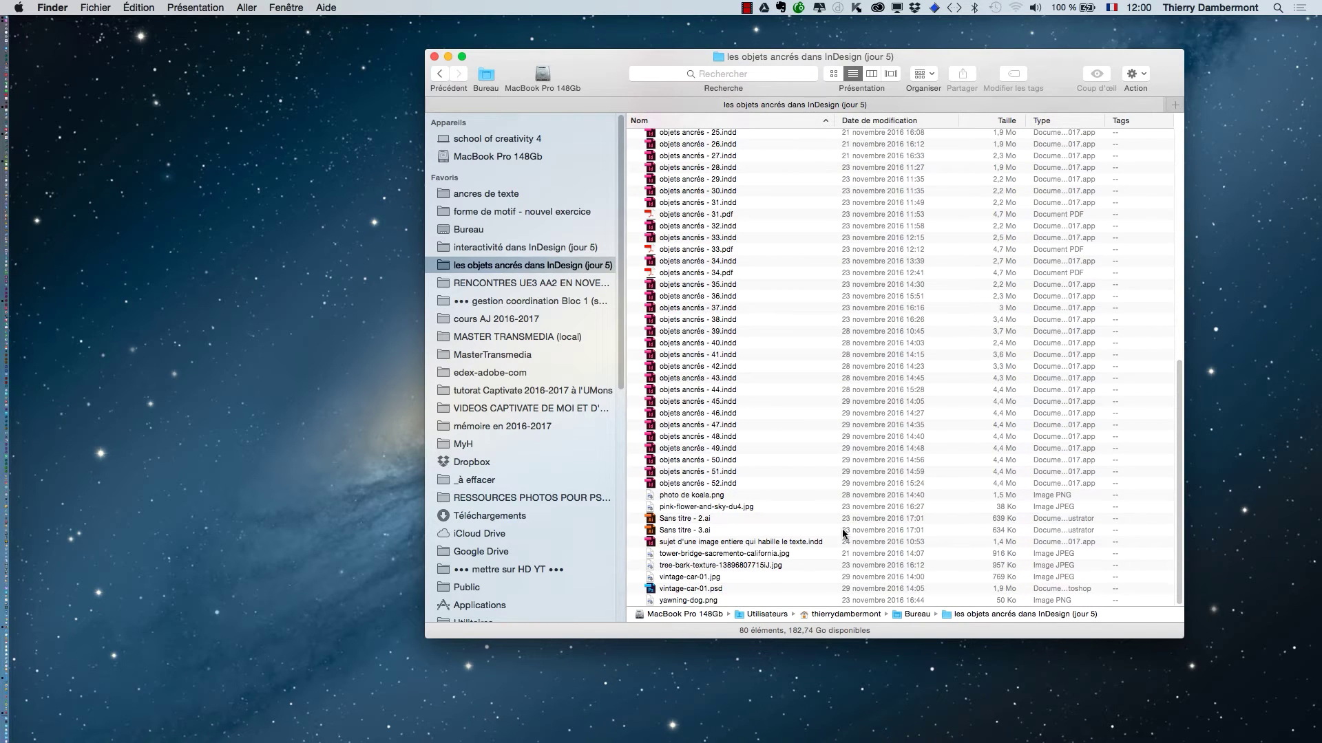
{"action": "left_click", "coordinate": [769, 482]}
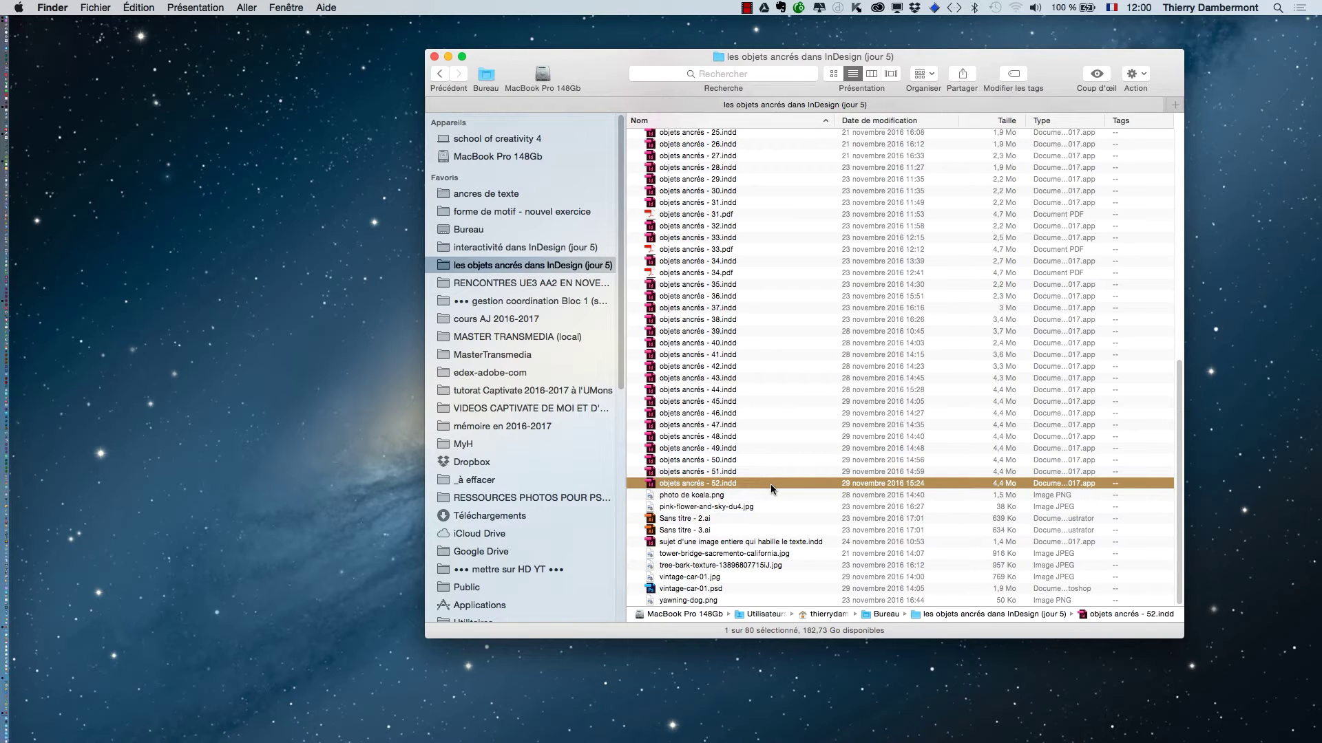
{"action": "double_click", "coordinate": [770, 485]}
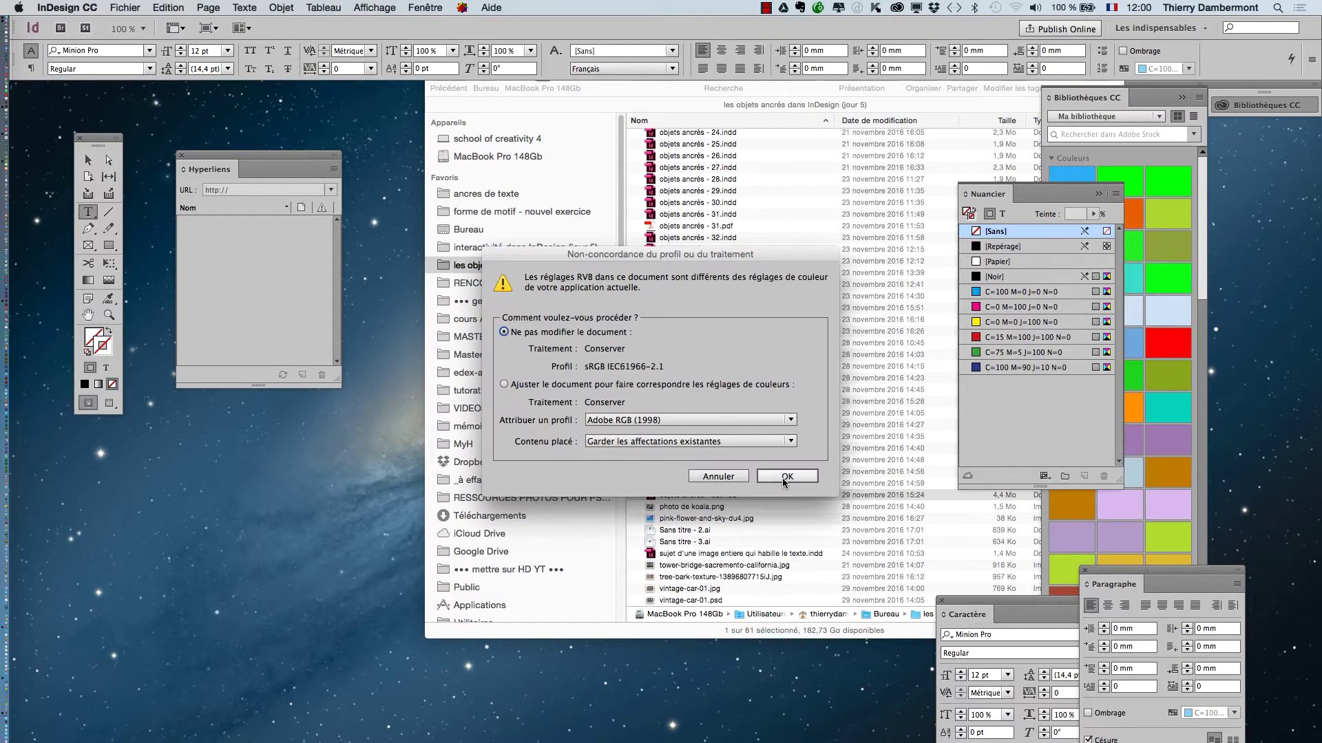
{"action": "left_click", "coordinate": [783, 481]}
{"action": "left_click", "coordinate": [786, 477]}
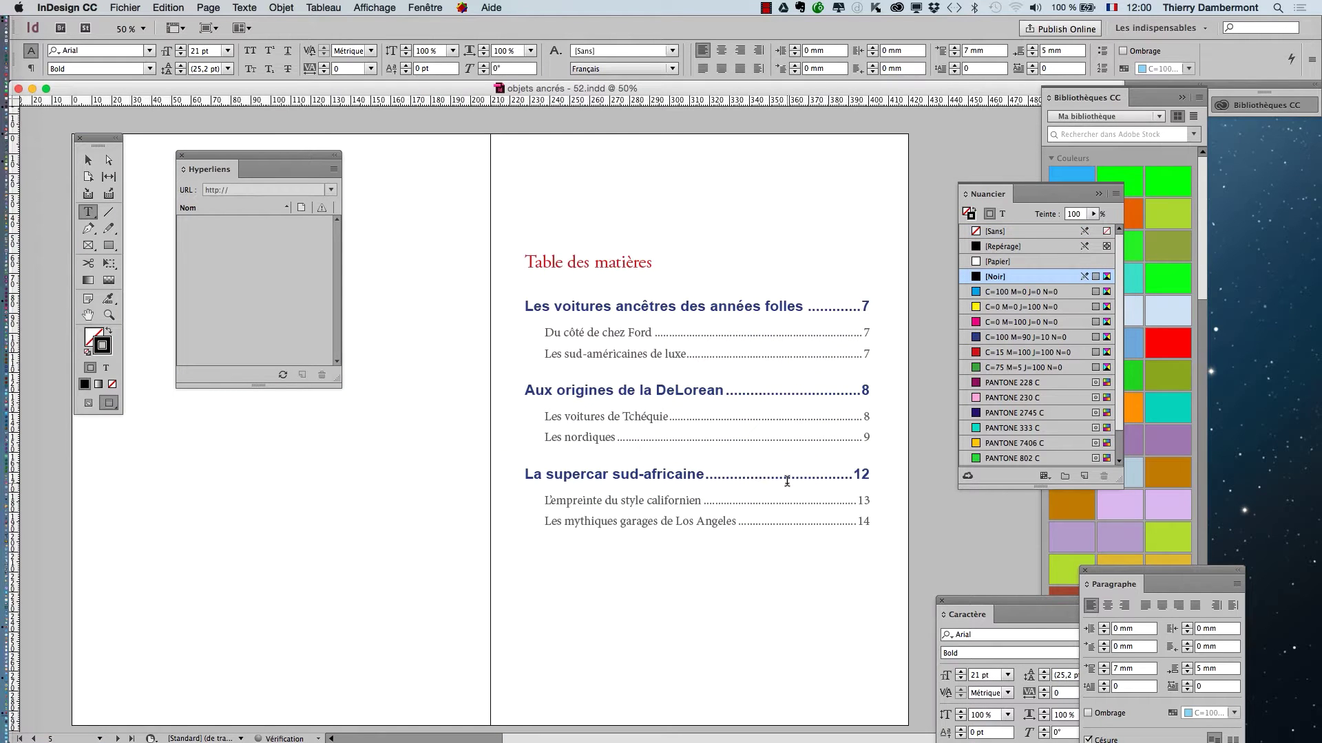
Step: Close the Hyperliens window and reset the Les indispensables workspace to its default layout
{"action": "left_click_drag", "start_coordinate": [104, 142], "coordinate": [65, 128]}
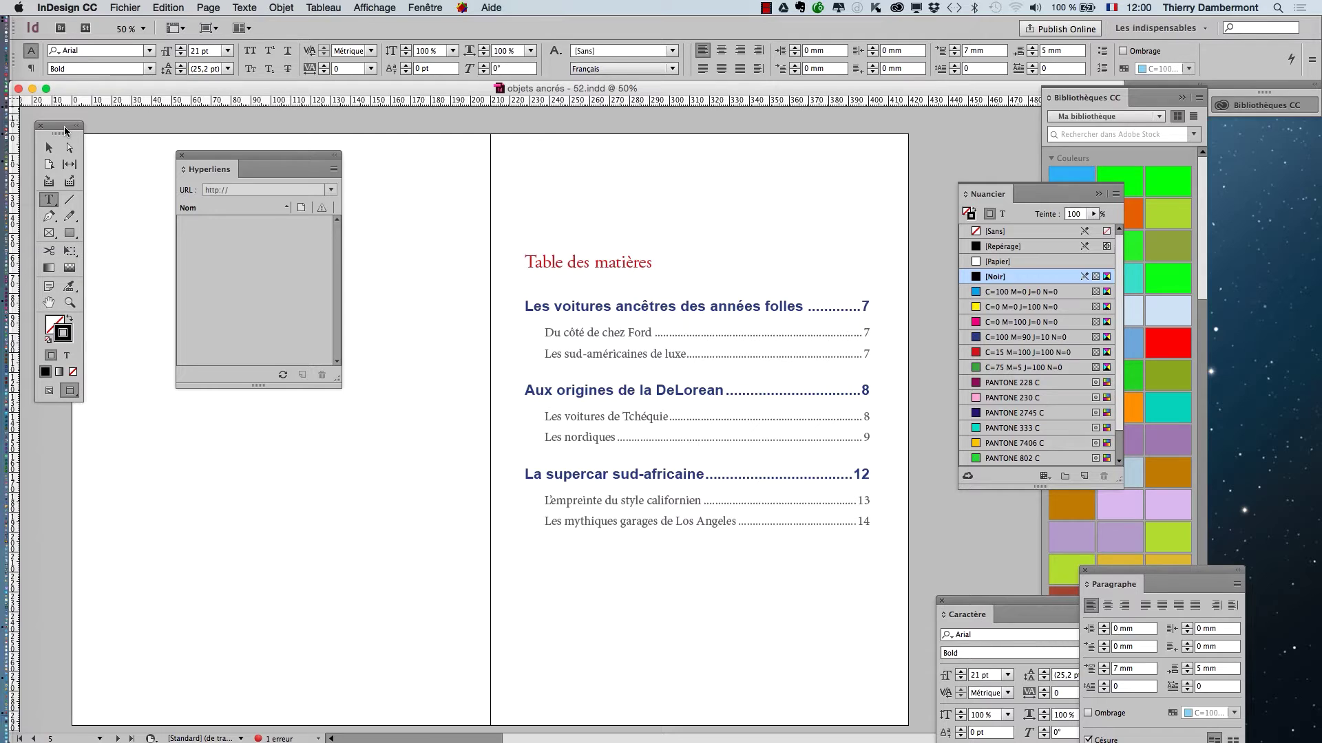
{"action": "left_click", "coordinate": [182, 156]}
{"action": "left_click", "coordinate": [1159, 28]}
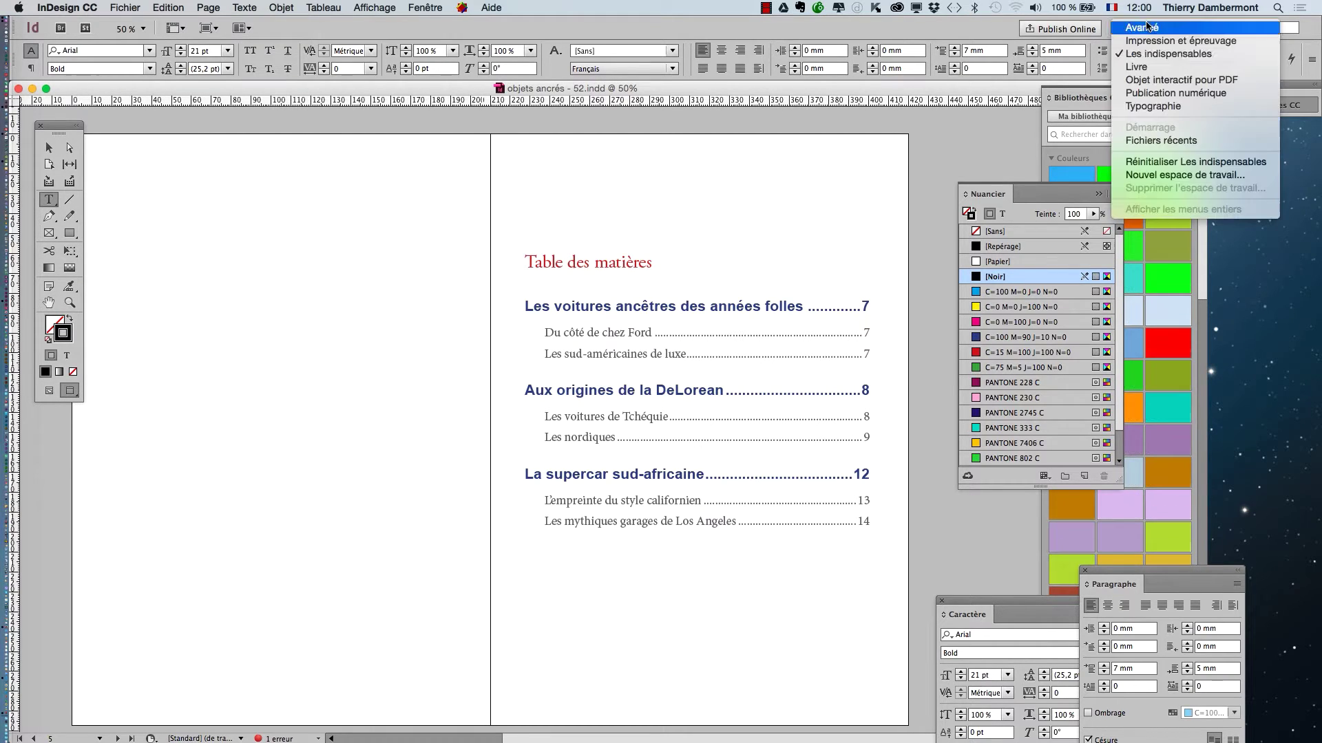
{"action": "left_click", "coordinate": [1171, 162]}
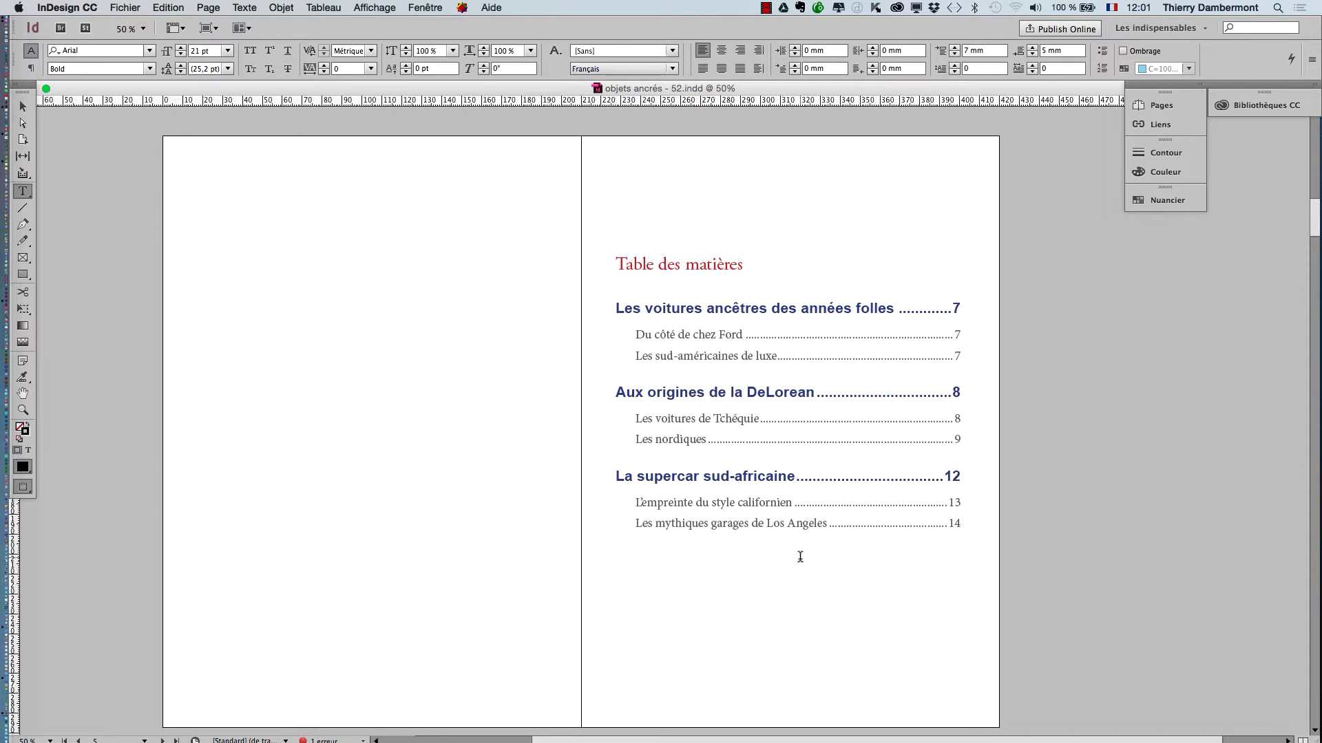
Step: Detach the toolbox so it floats beside the pages, and show the table of contents spread in Normal screen mode
{"action": "key", "text": "super+minus"}
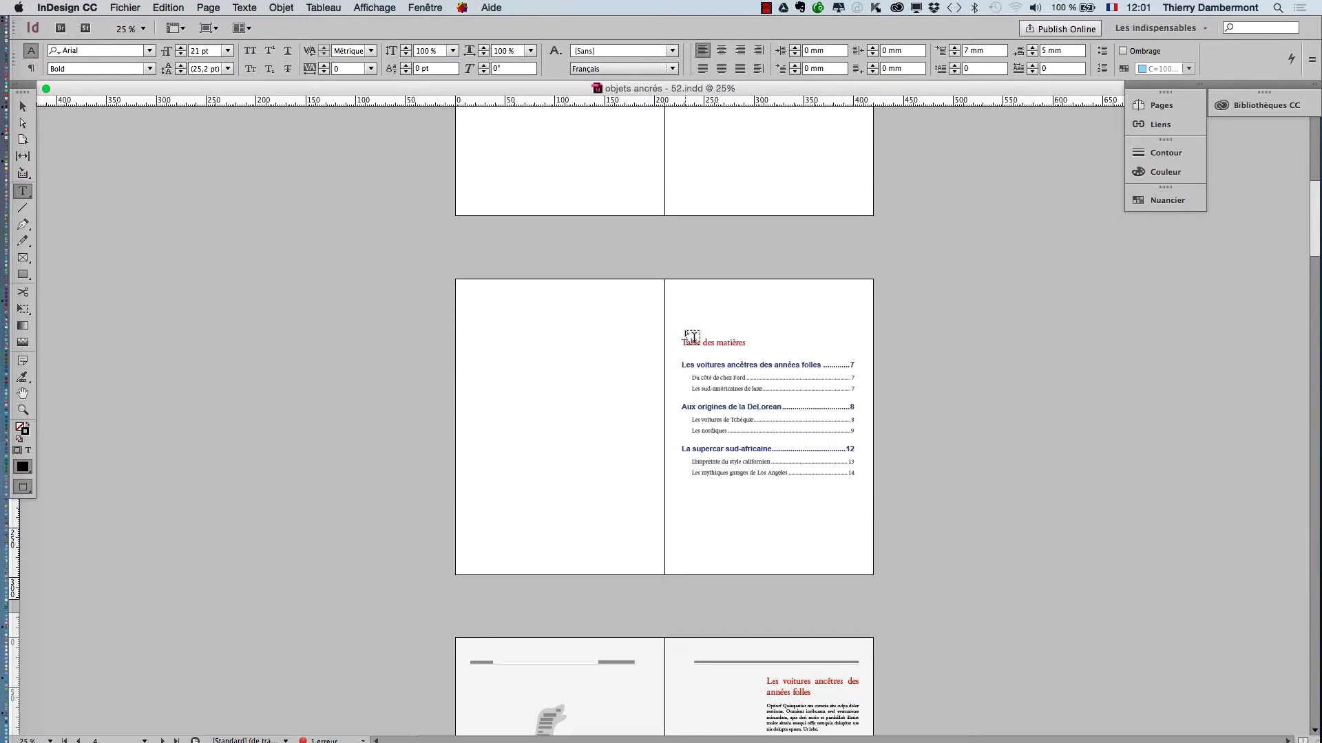
{"action": "mouse_move", "coordinate": [57, 114]}
{"action": "left_click_drag", "start_coordinate": [25, 86], "coordinate": [97, 144]}
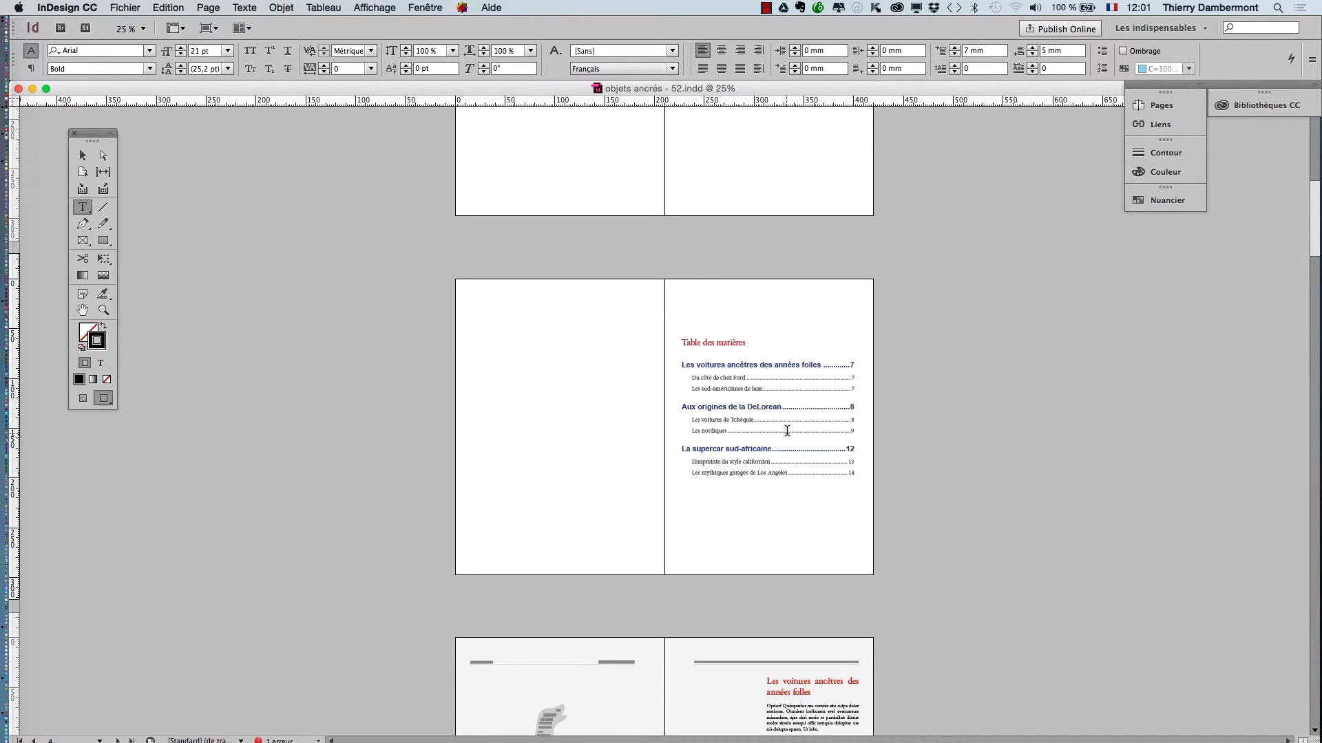
{"action": "key", "text": "super+equal"}
{"action": "left_click", "coordinate": [949, 438]}
{"action": "left_click_drag", "start_coordinate": [949, 438], "coordinate": [583, 400]}
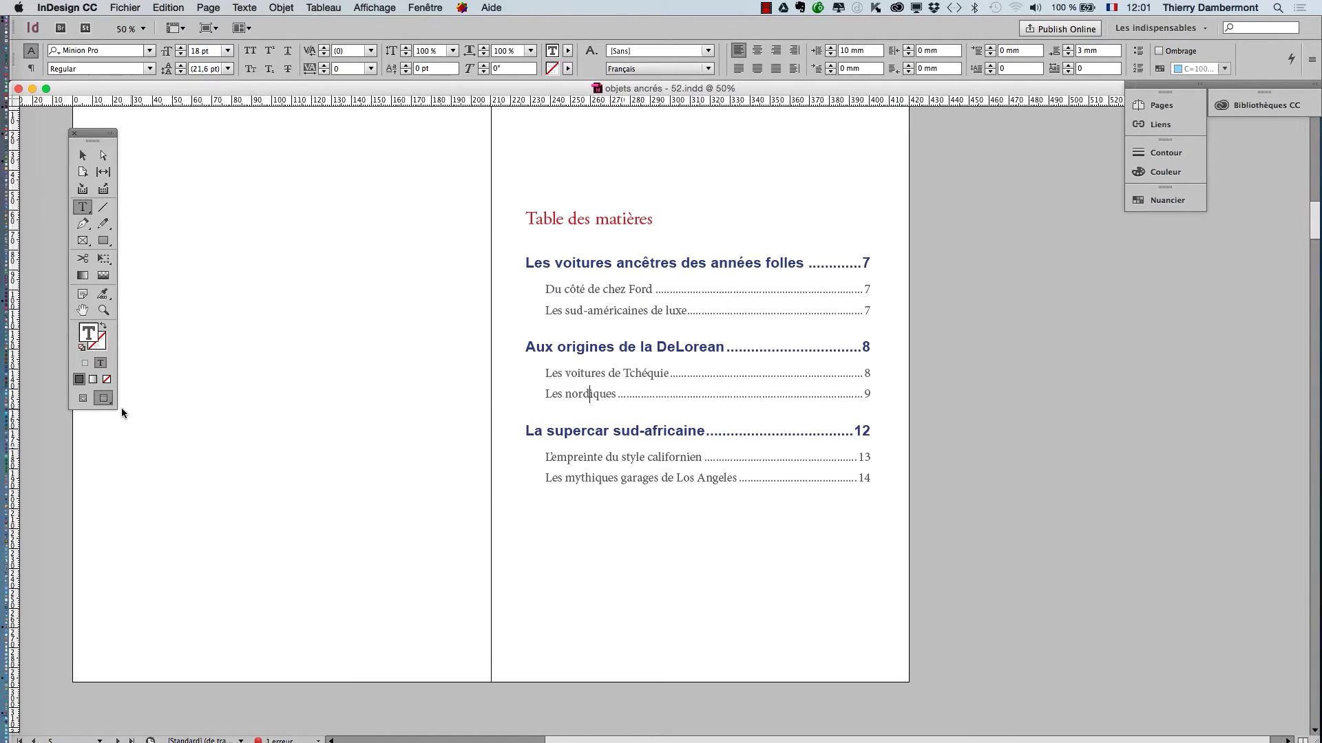
{"action": "left_click", "coordinate": [84, 400]}
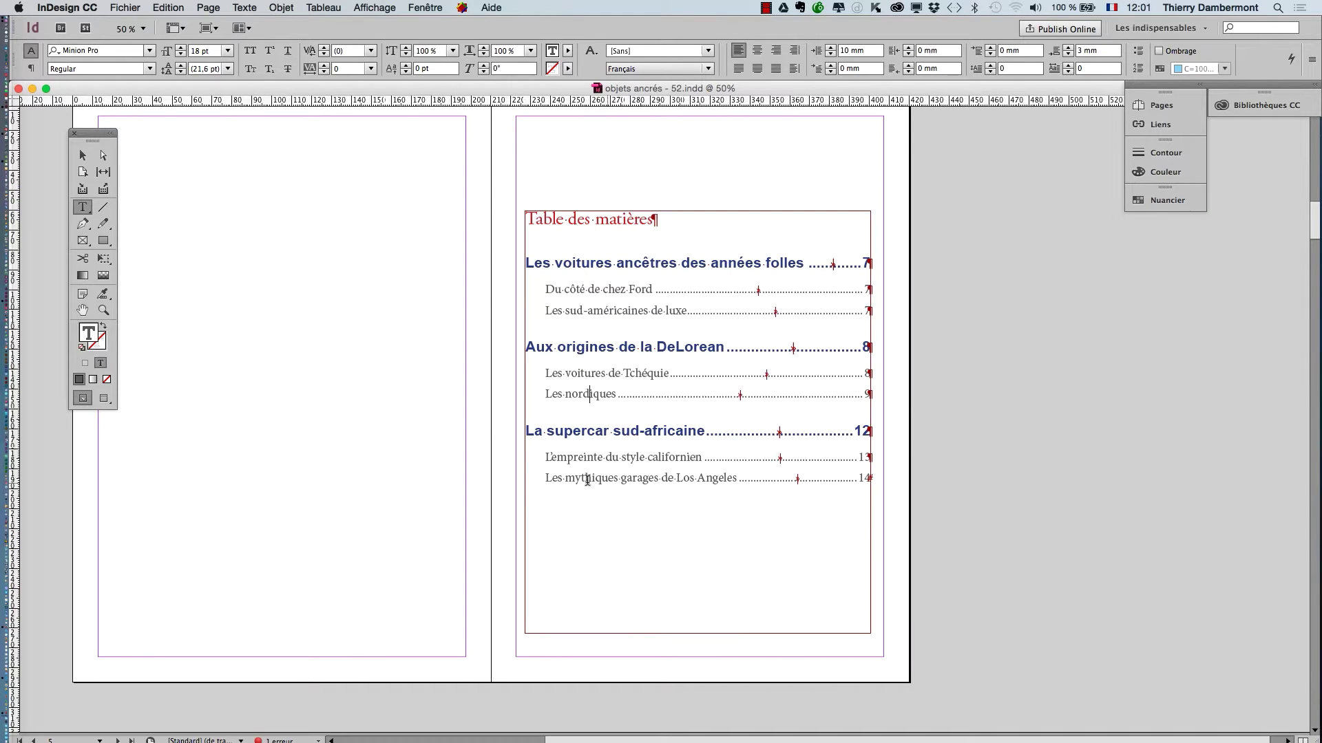
Step: Look through the document's spreads from the table of contents to the last pages
{"action": "key", "text": "super+minus"}
{"action": "key", "text": "super+minus"}
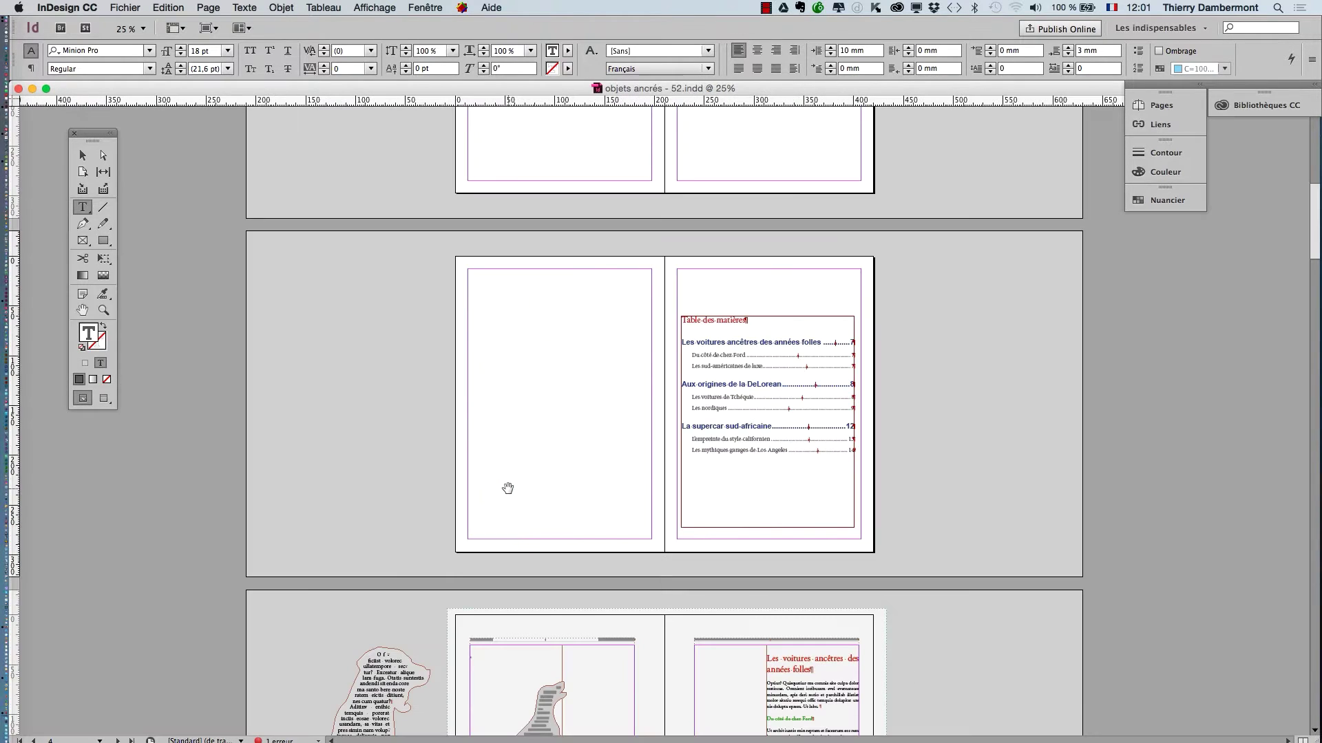
{"action": "scroll", "coordinate": [602, 499], "scroll_direction": "down", "scroll_amount": 10}
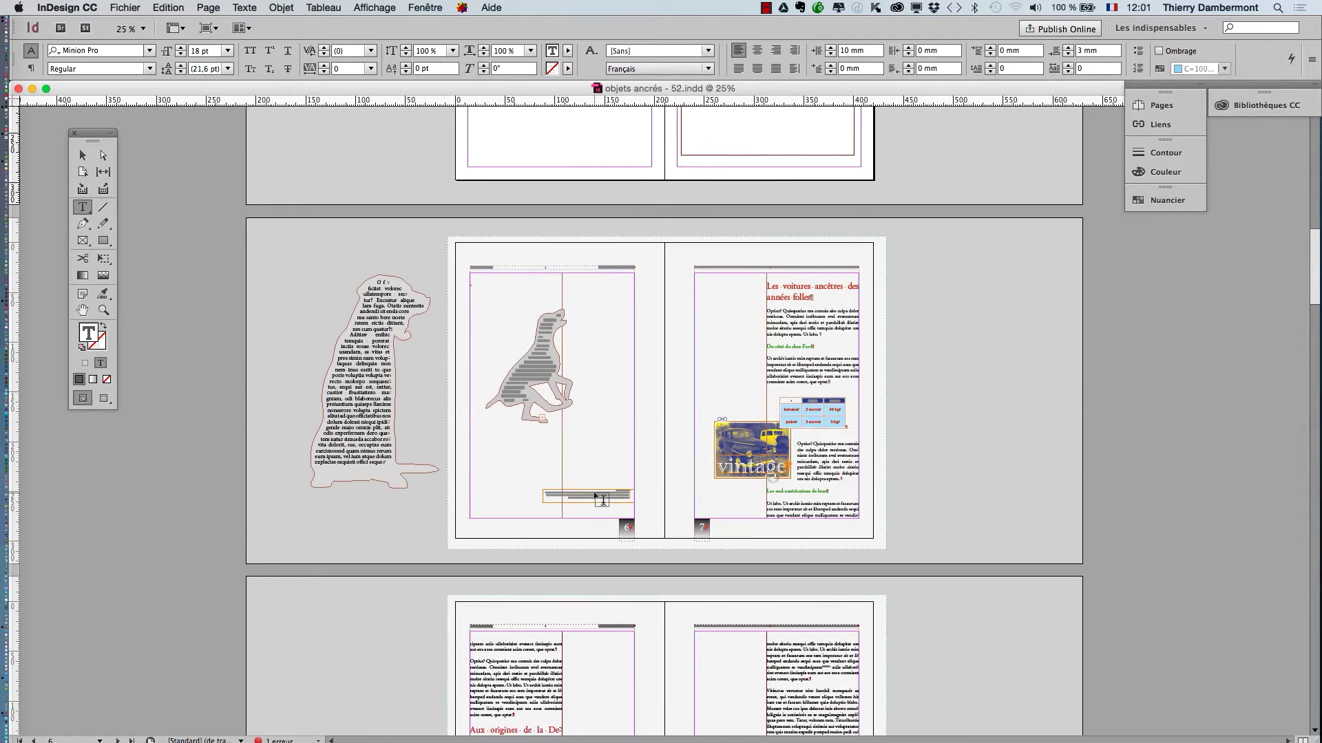
{"action": "scroll", "coordinate": [601, 500], "scroll_direction": "down", "scroll_amount": 10}
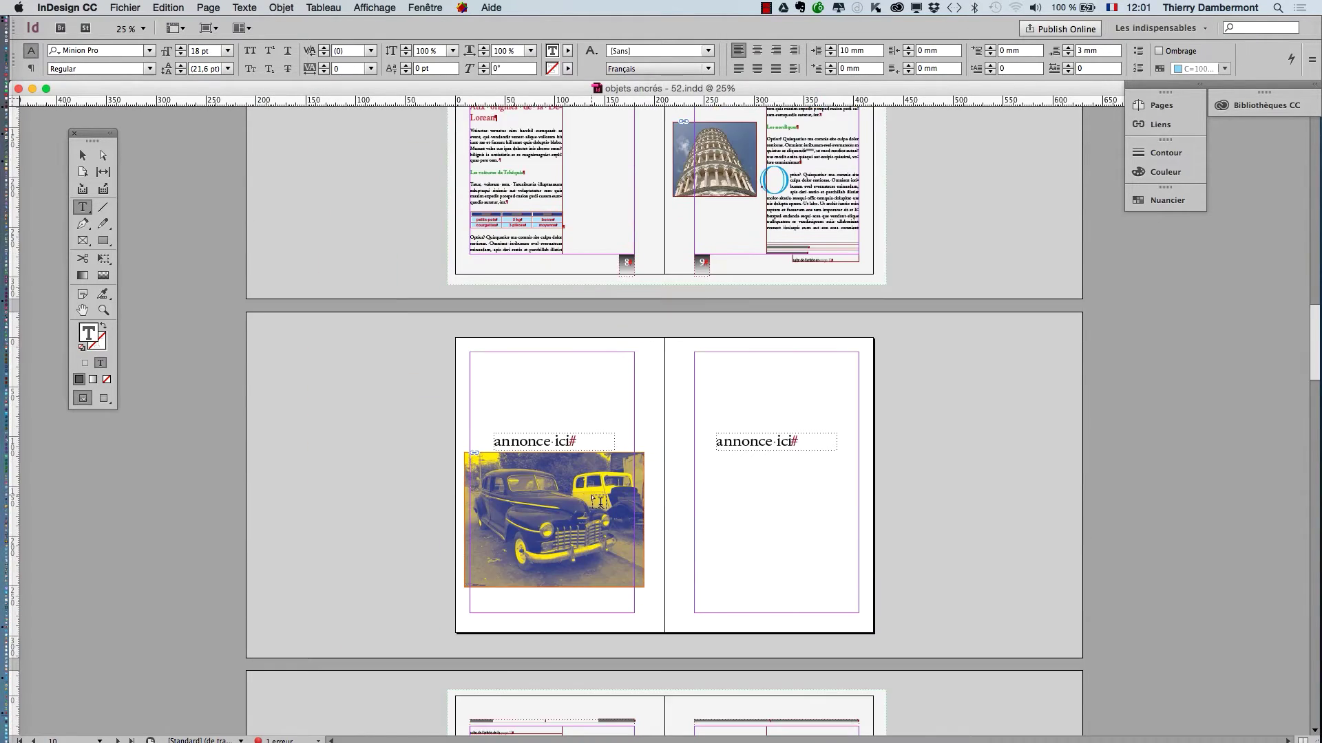
{"action": "scroll", "coordinate": [597, 503], "scroll_direction": "down", "scroll_amount": 8}
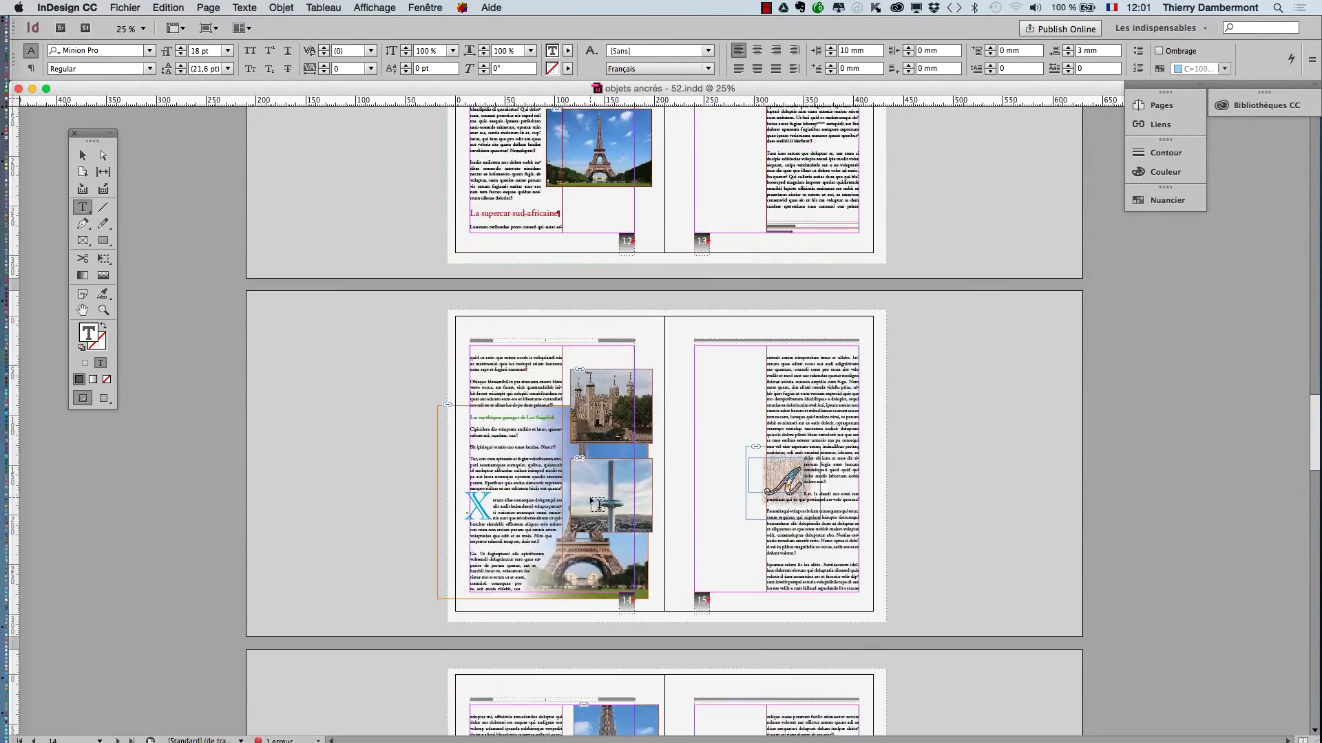
{"action": "scroll", "coordinate": [593, 504], "scroll_direction": "down", "scroll_amount": 1}
{"action": "scroll", "coordinate": [592, 503], "scroll_direction": "down", "scroll_amount": 9}
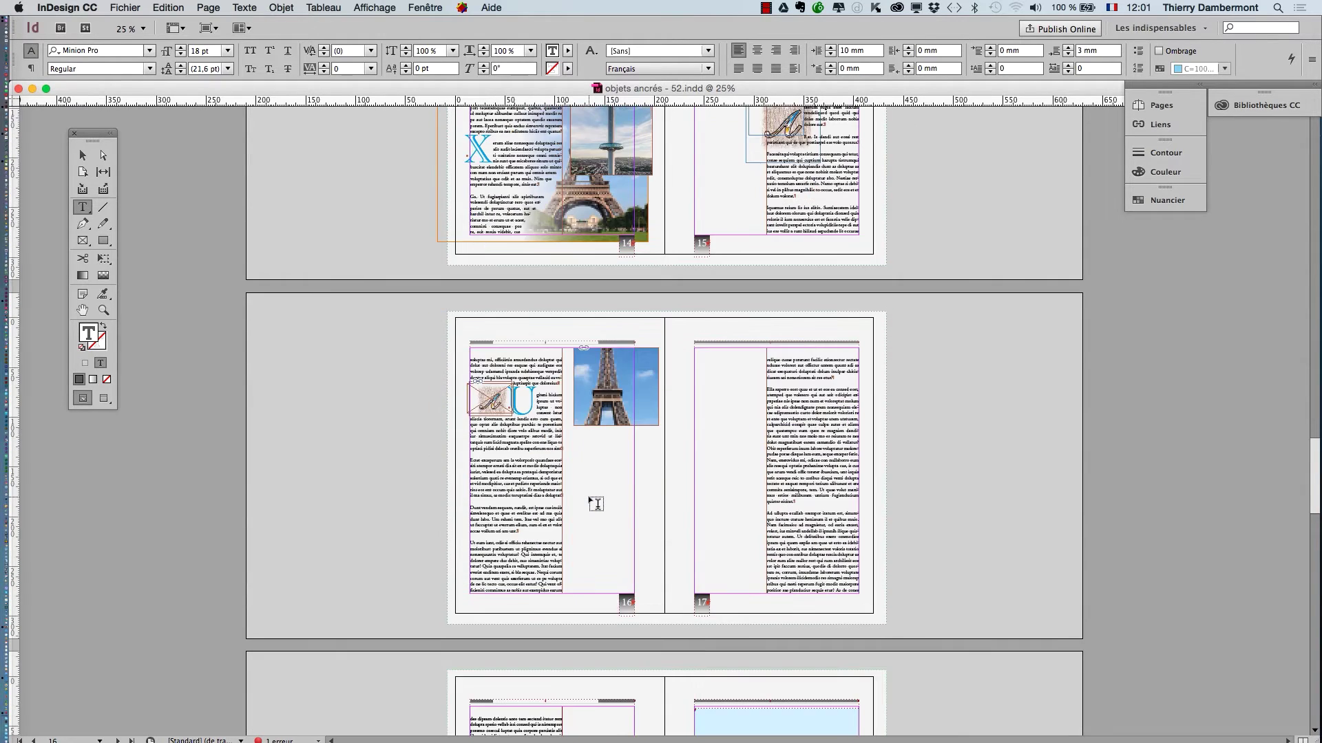
{"action": "scroll", "coordinate": [595, 504], "scroll_direction": "down", "scroll_amount": 11}
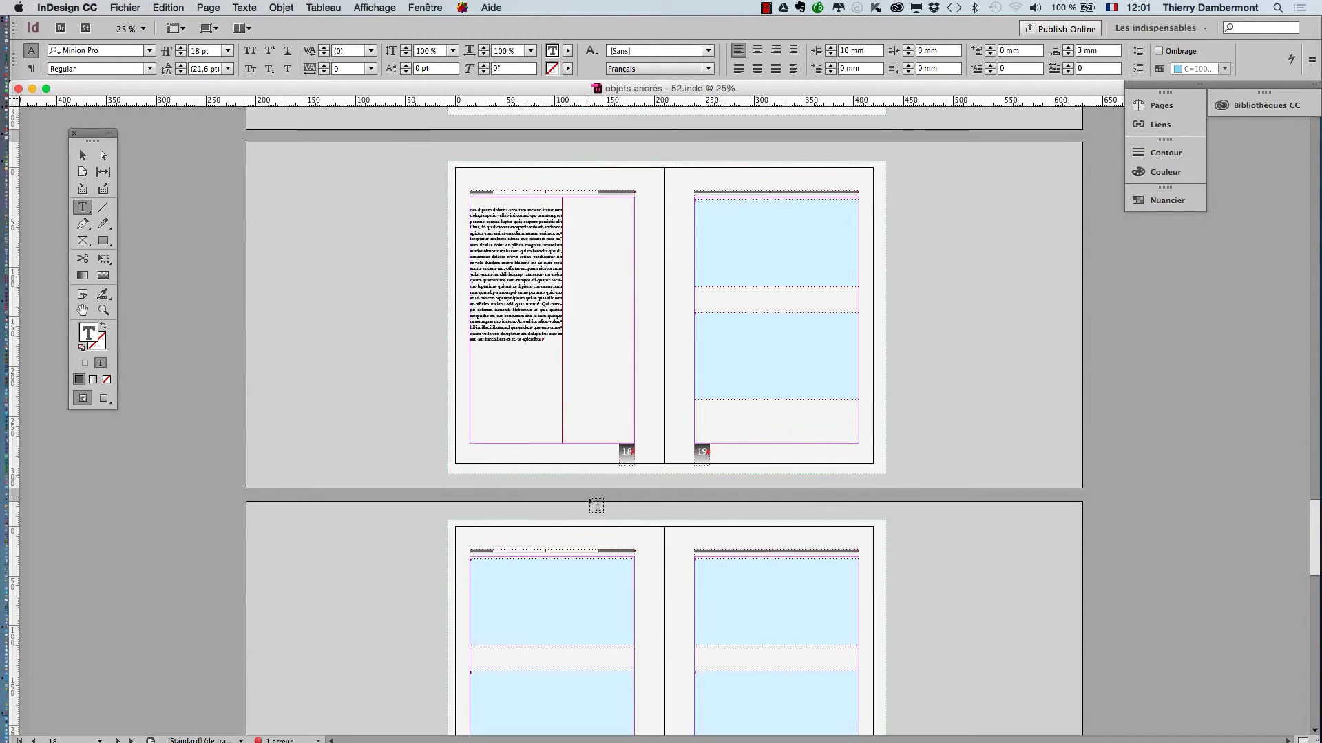
{"action": "scroll", "coordinate": [594, 507], "scroll_direction": "down", "scroll_amount": 15}
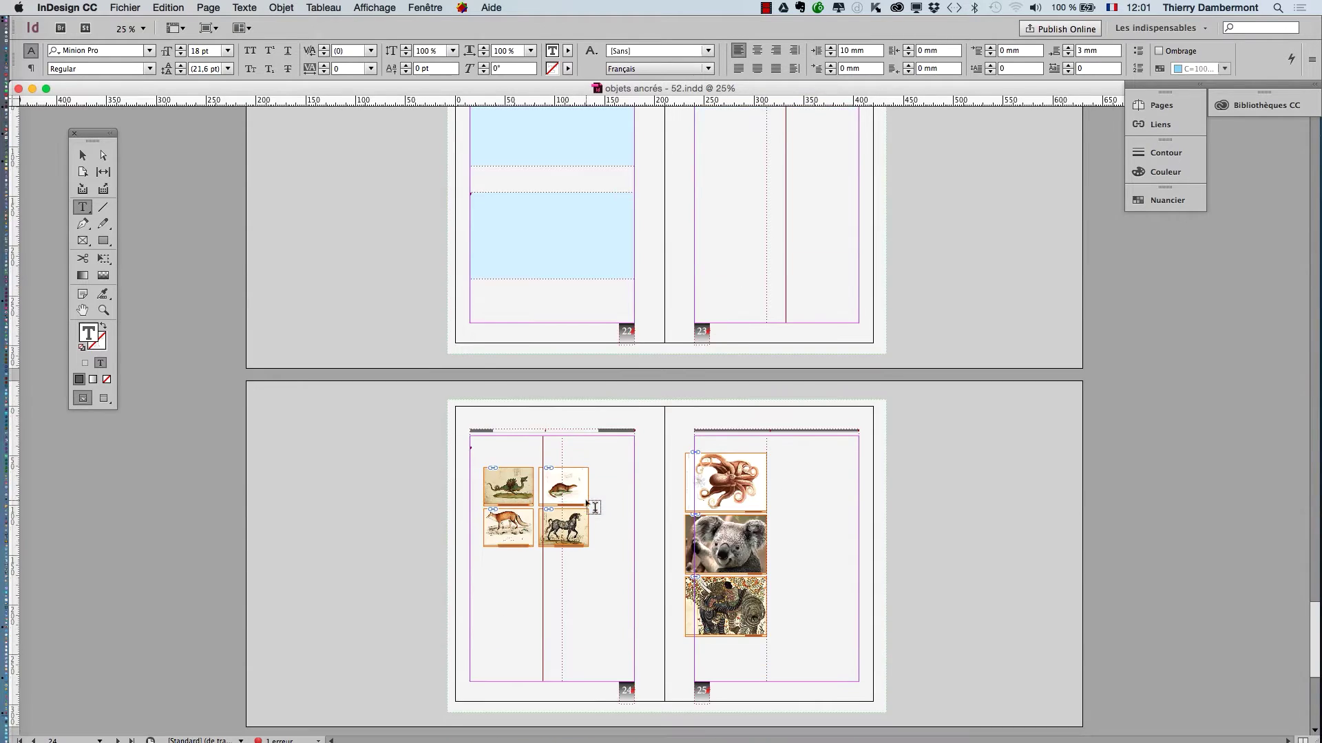
{"action": "scroll", "coordinate": [593, 507], "scroll_direction": "down", "scroll_amount": 1}
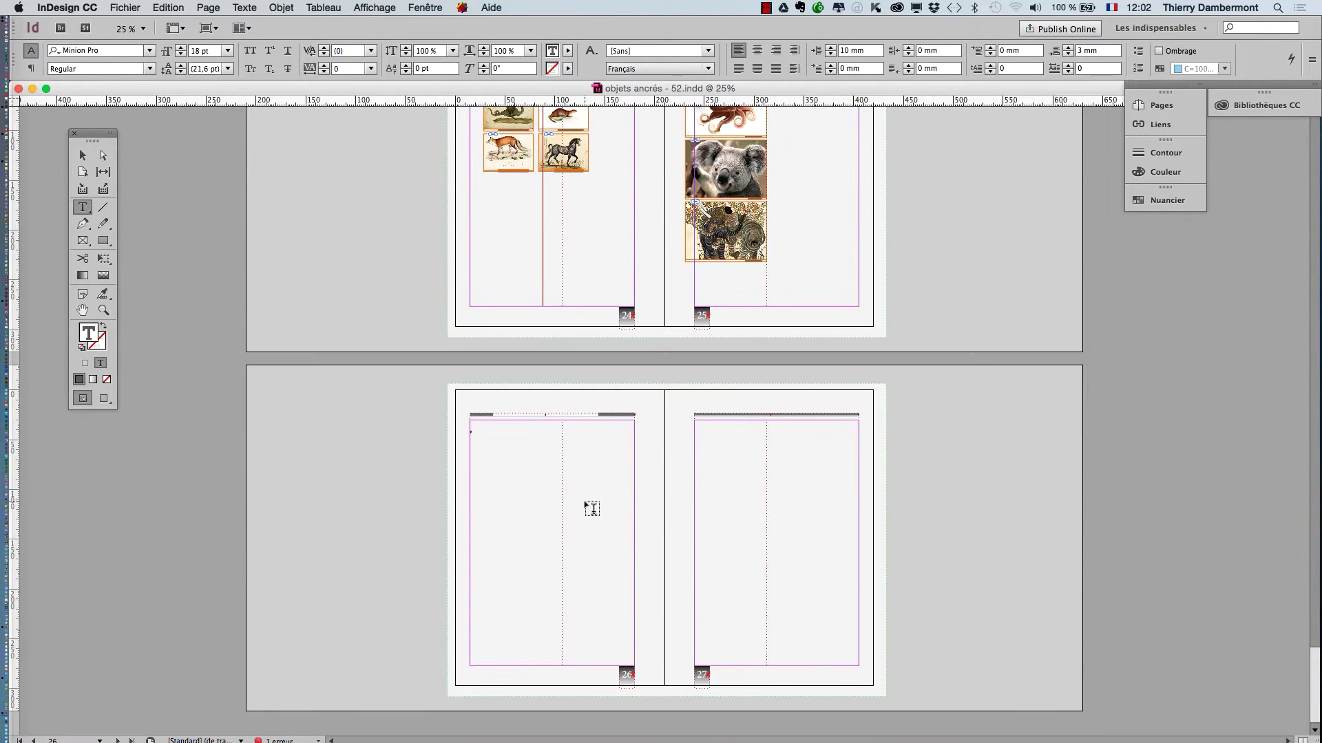
Step: Return to the cover and examine the headings and page numbers in the Table des matières
{"action": "key", "text": "shift+super+Page_Up"}
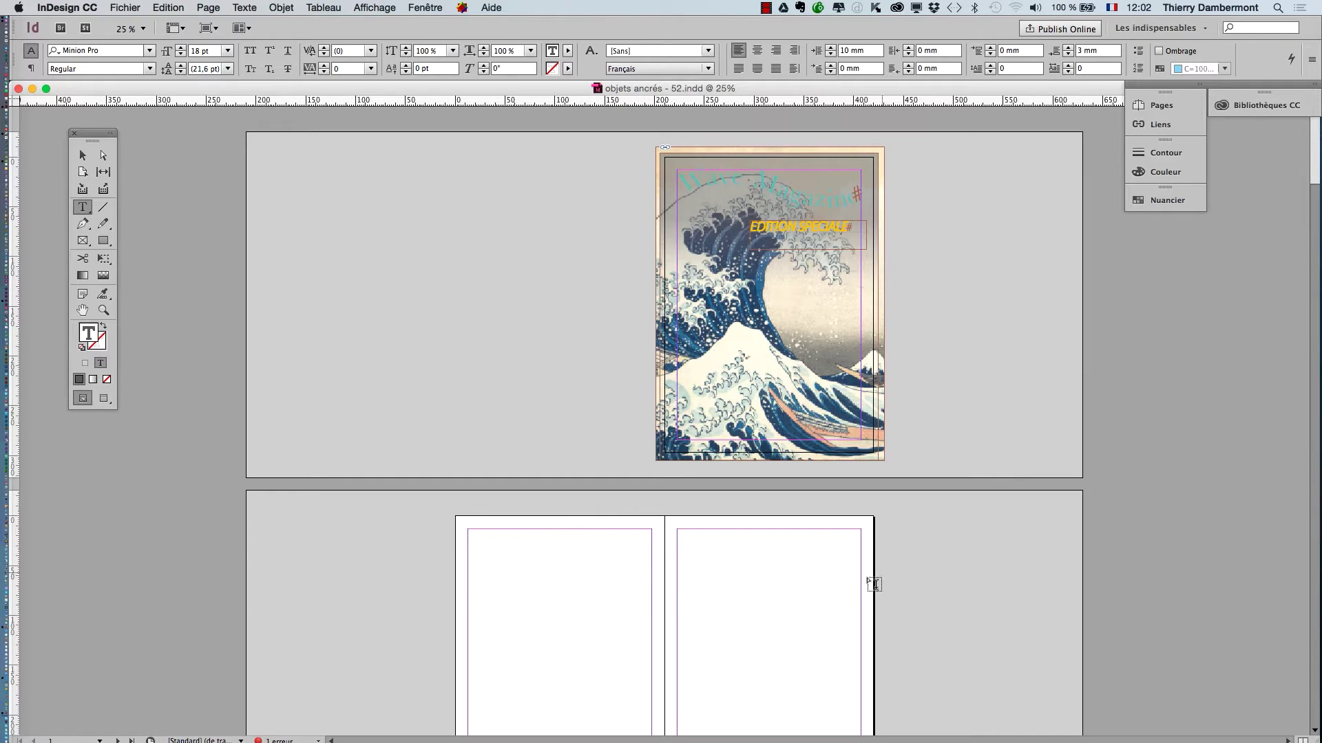
{"action": "scroll", "coordinate": [860, 571], "scroll_direction": "down", "scroll_amount": 10}
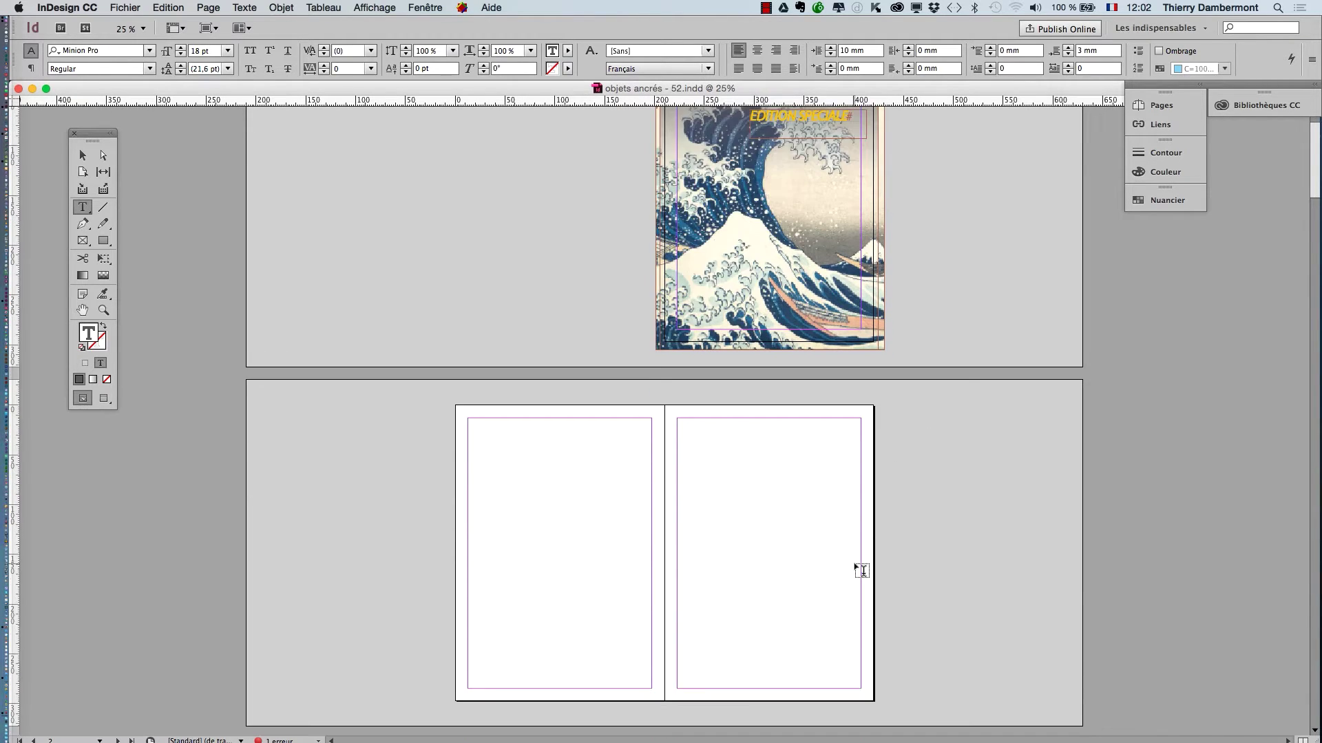
{"action": "scroll", "coordinate": [853, 562], "scroll_direction": "down", "scroll_amount": 5}
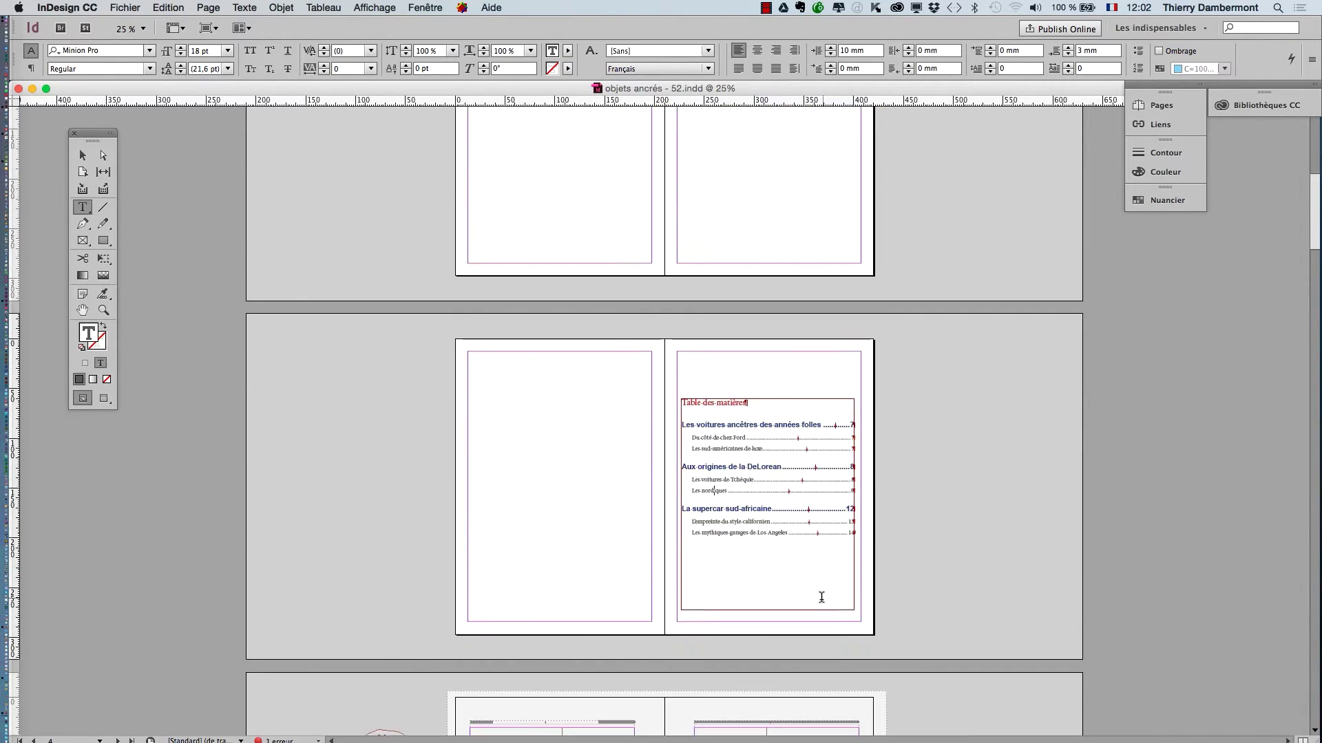
{"action": "key", "text": "super+equal"}
{"action": "left_click_drag", "start_coordinate": [981, 475], "coordinate": [598, 371]}
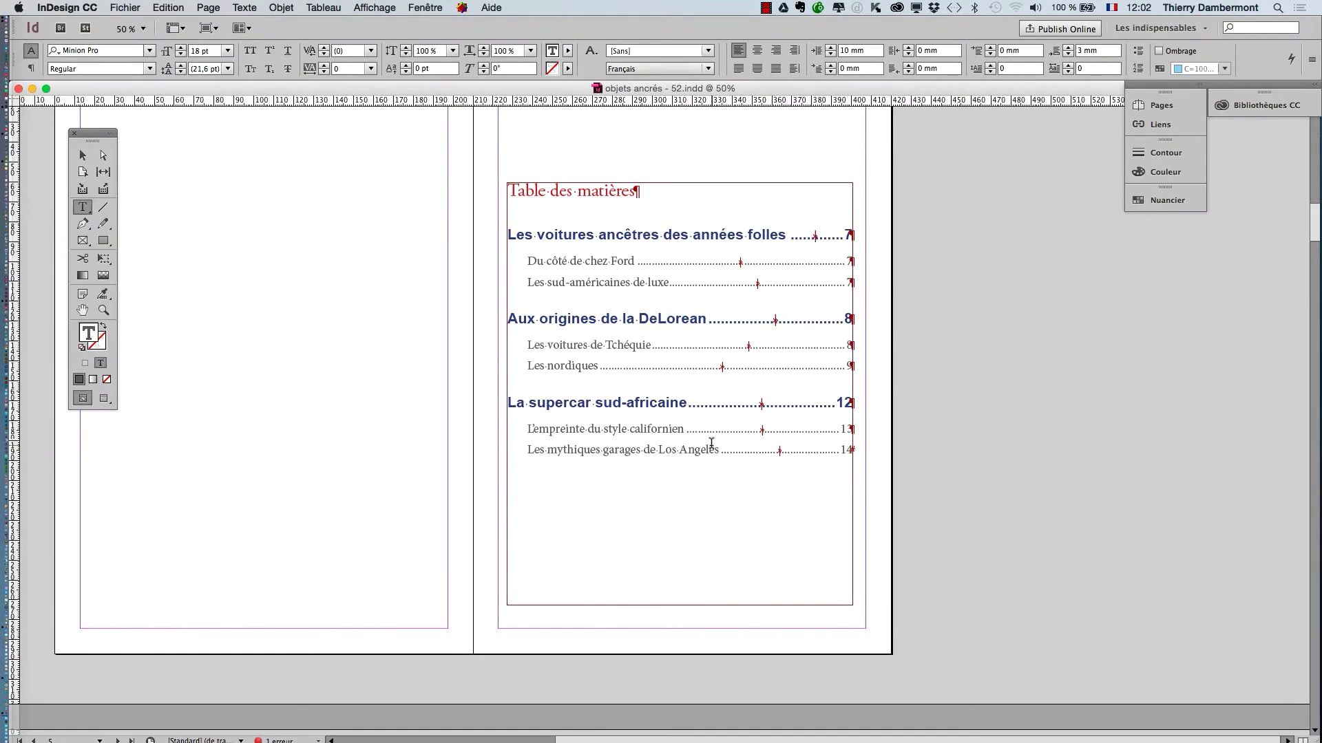
{"action": "key", "text": "super+minus"}
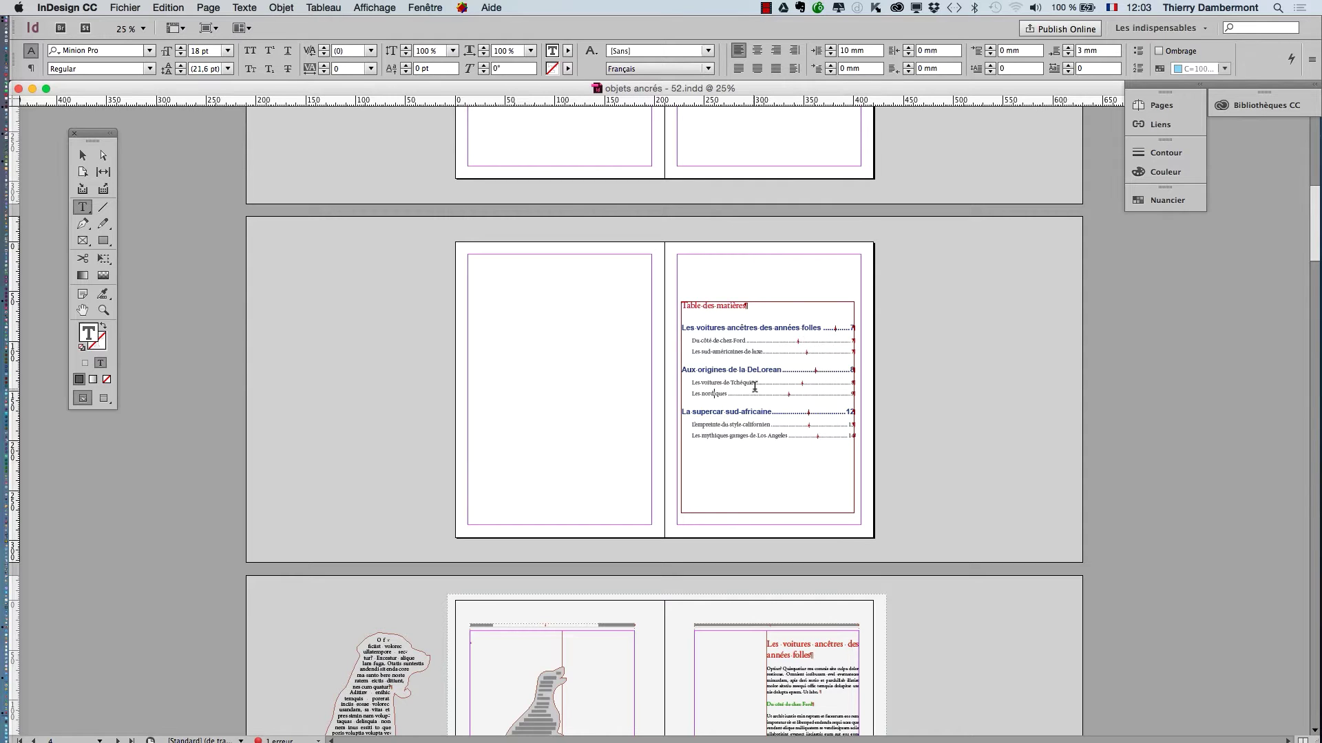
{"action": "scroll", "coordinate": [759, 387], "scroll_direction": "up", "scroll_amount": 1}
{"action": "left_click_drag", "start_coordinate": [1057, 390], "coordinate": [779, 385]}
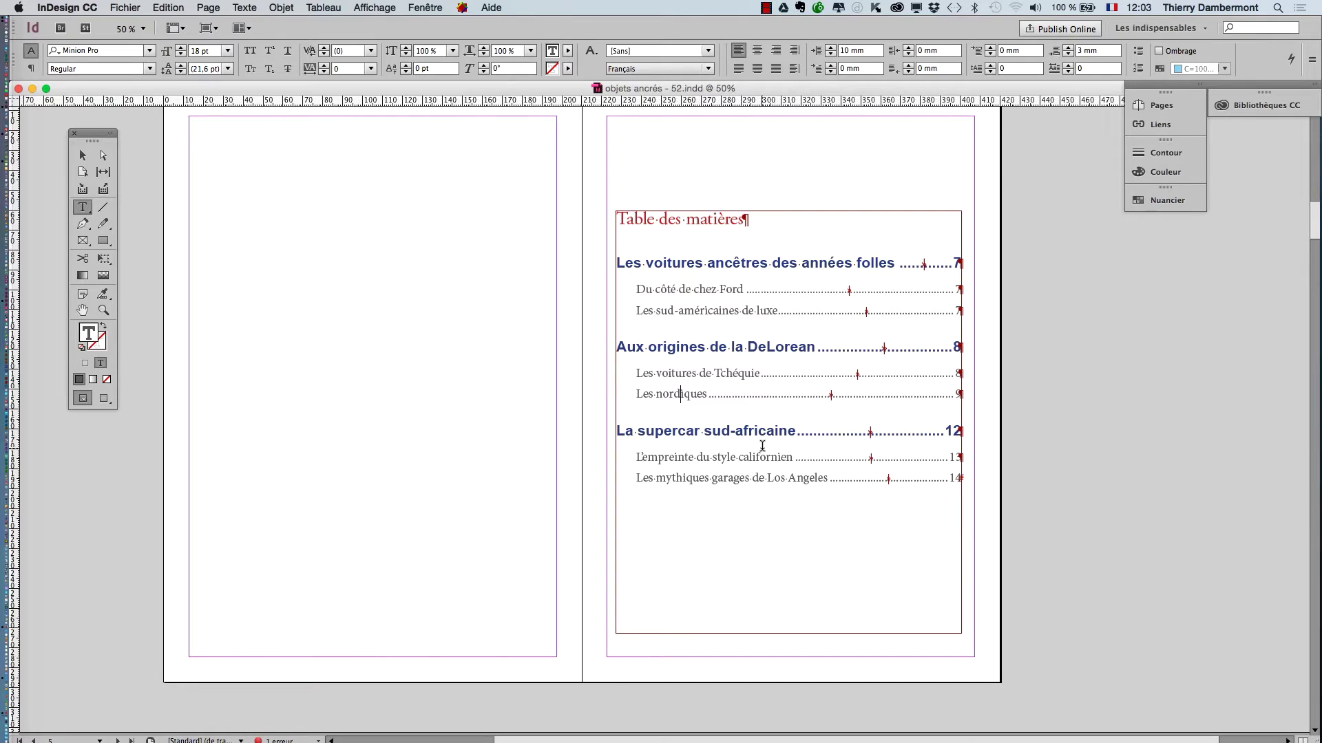
Step: Review the export formats offered for objets ancrés - 52, including the two Adobe PDF variants, and cancel the export
{"action": "left_click", "coordinate": [126, 7]}
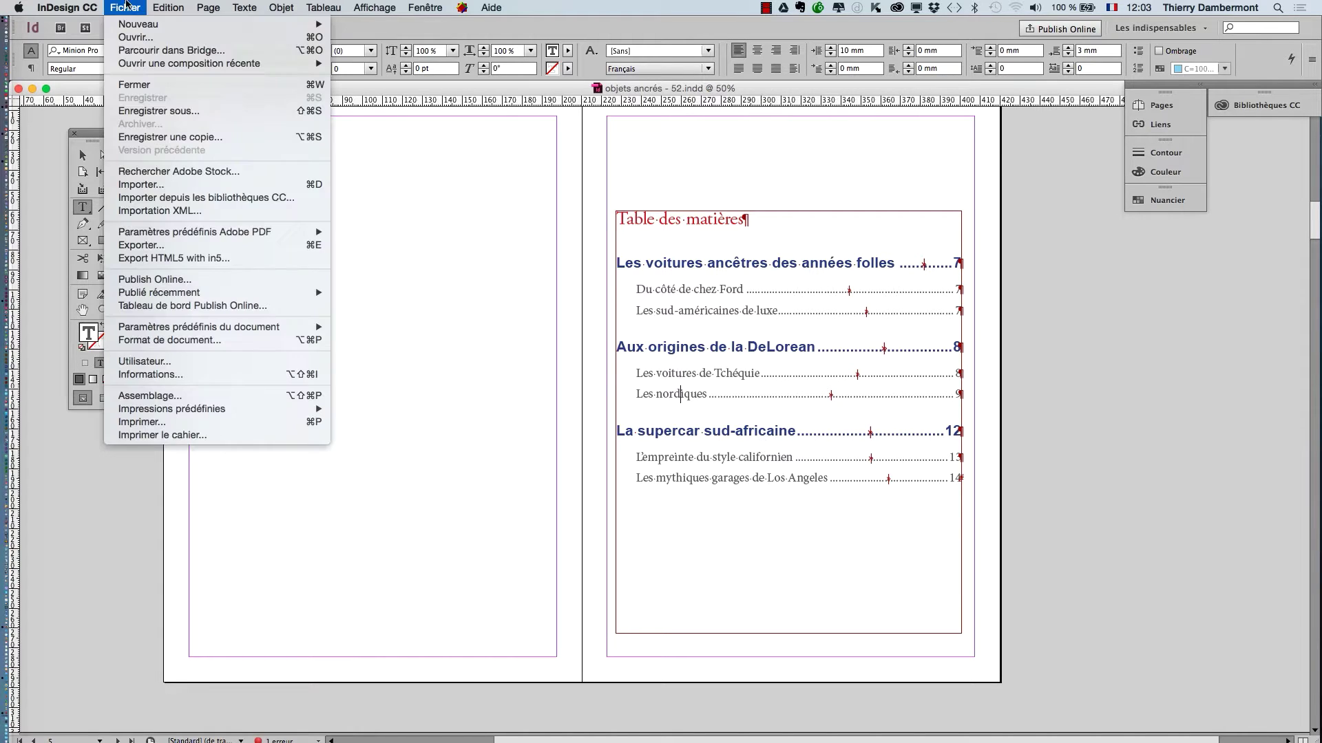
{"action": "left_click", "coordinate": [175, 258]}
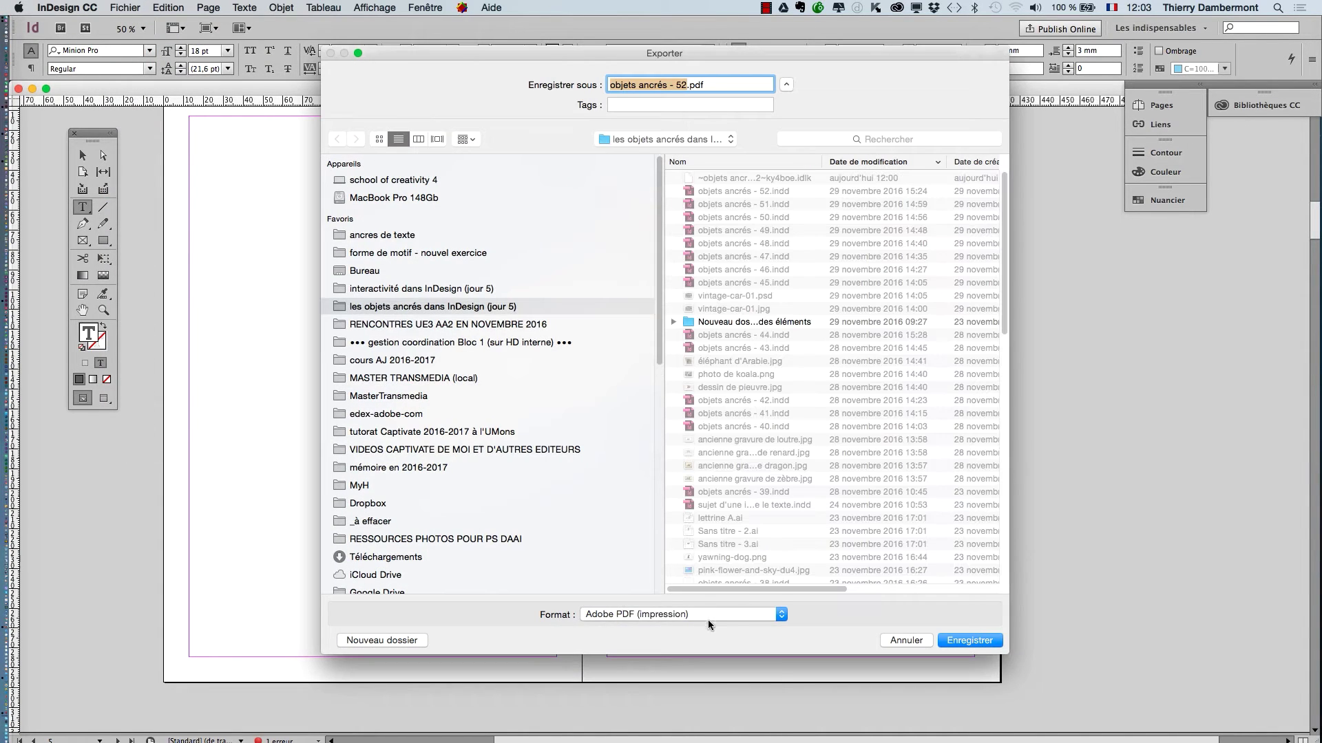
{"action": "left_click", "coordinate": [711, 618]}
{"action": "mouse_move", "coordinate": [731, 736]}
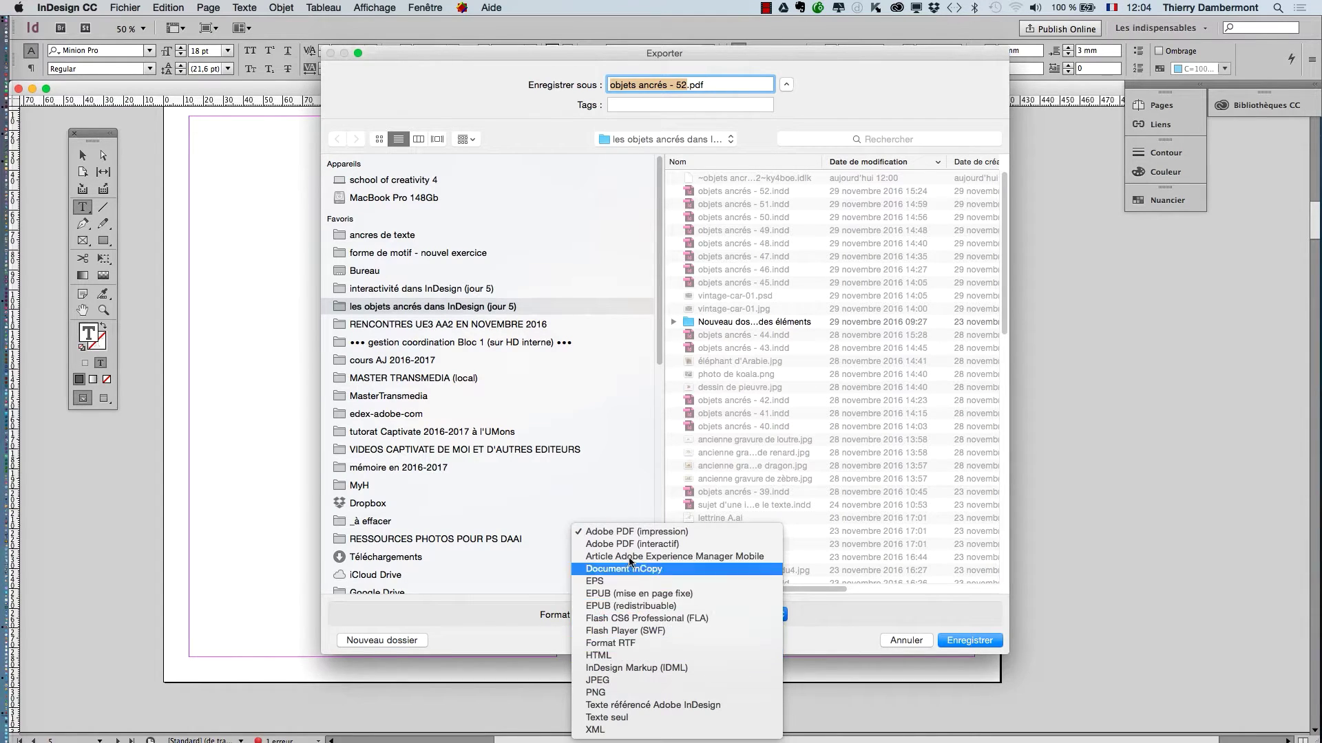
{"action": "left_click", "coordinate": [917, 642]}
{"action": "left_click", "coordinate": [918, 643]}
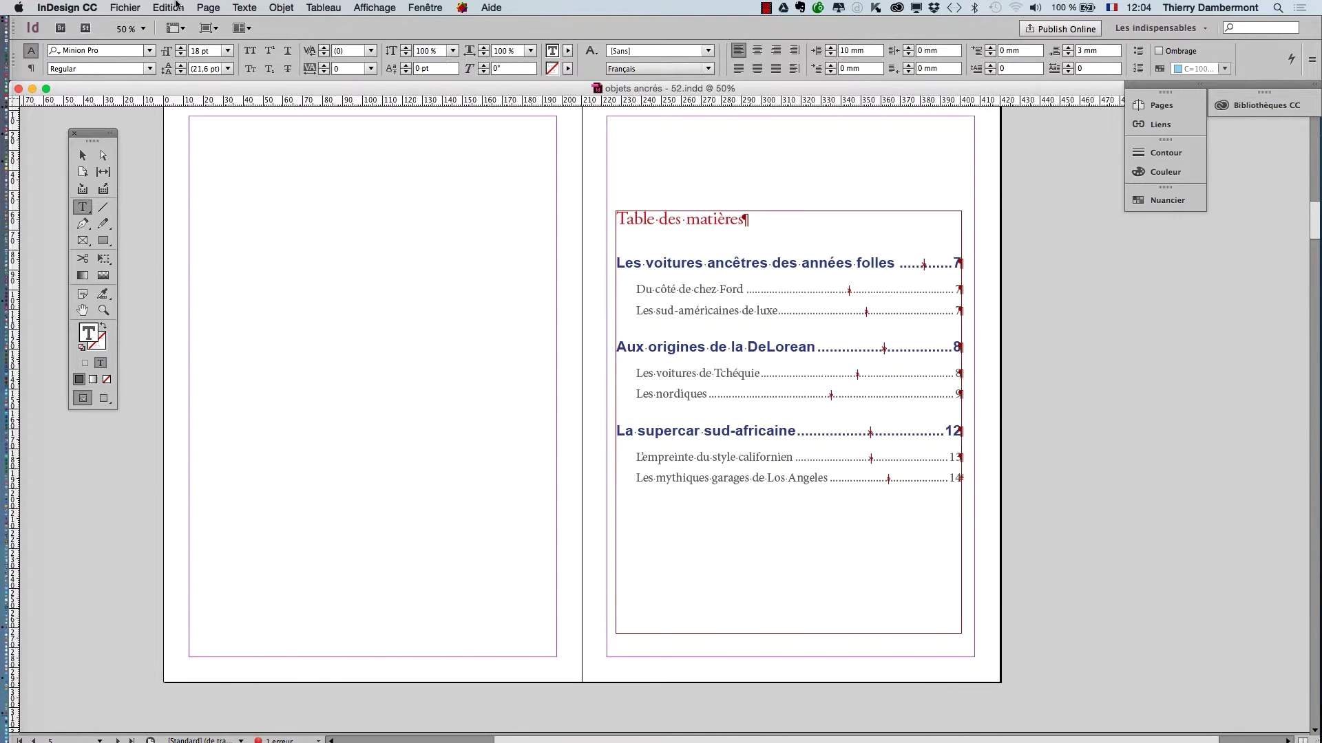
Step: Export objets ancrés - 52 as objets ancrés - 52.pdf, keeping the Adobe PDF (impression) format
{"action": "left_click", "coordinate": [124, 7]}
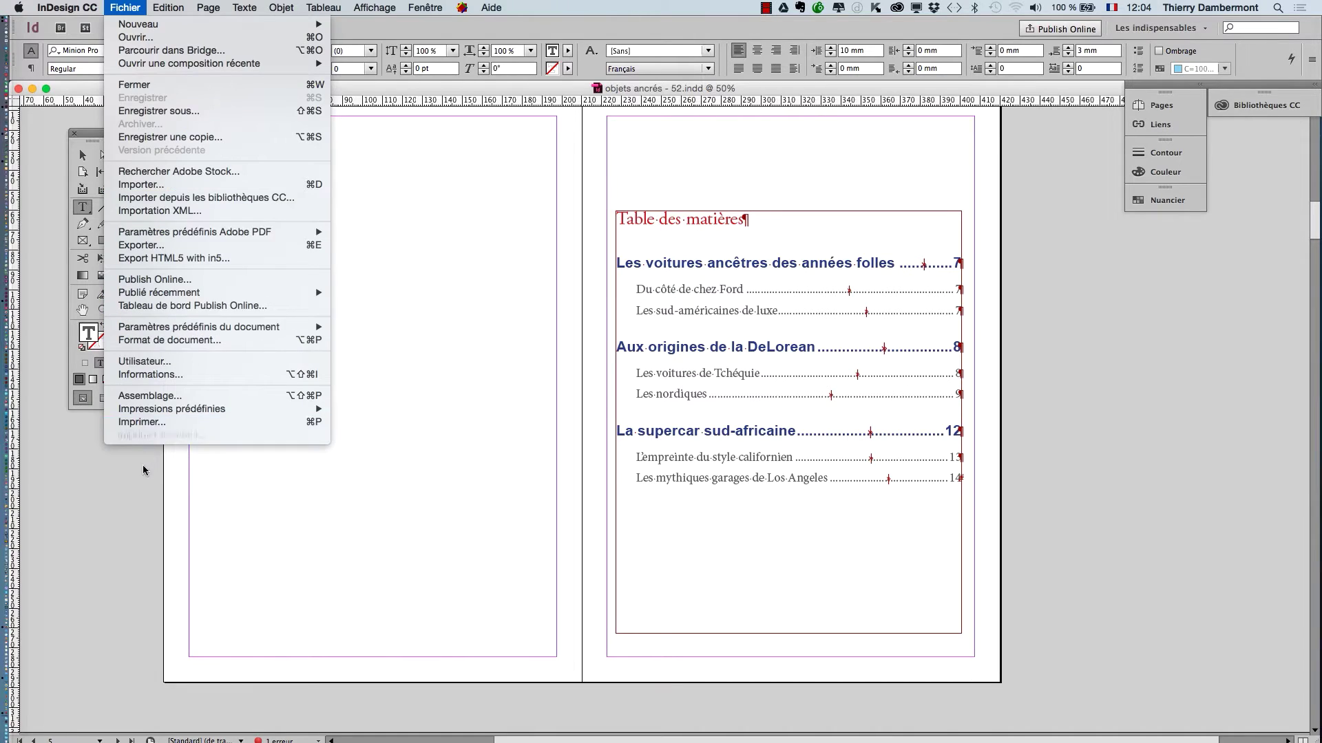
{"action": "left_click", "coordinate": [143, 470]}
{"action": "left_click", "coordinate": [124, 7]}
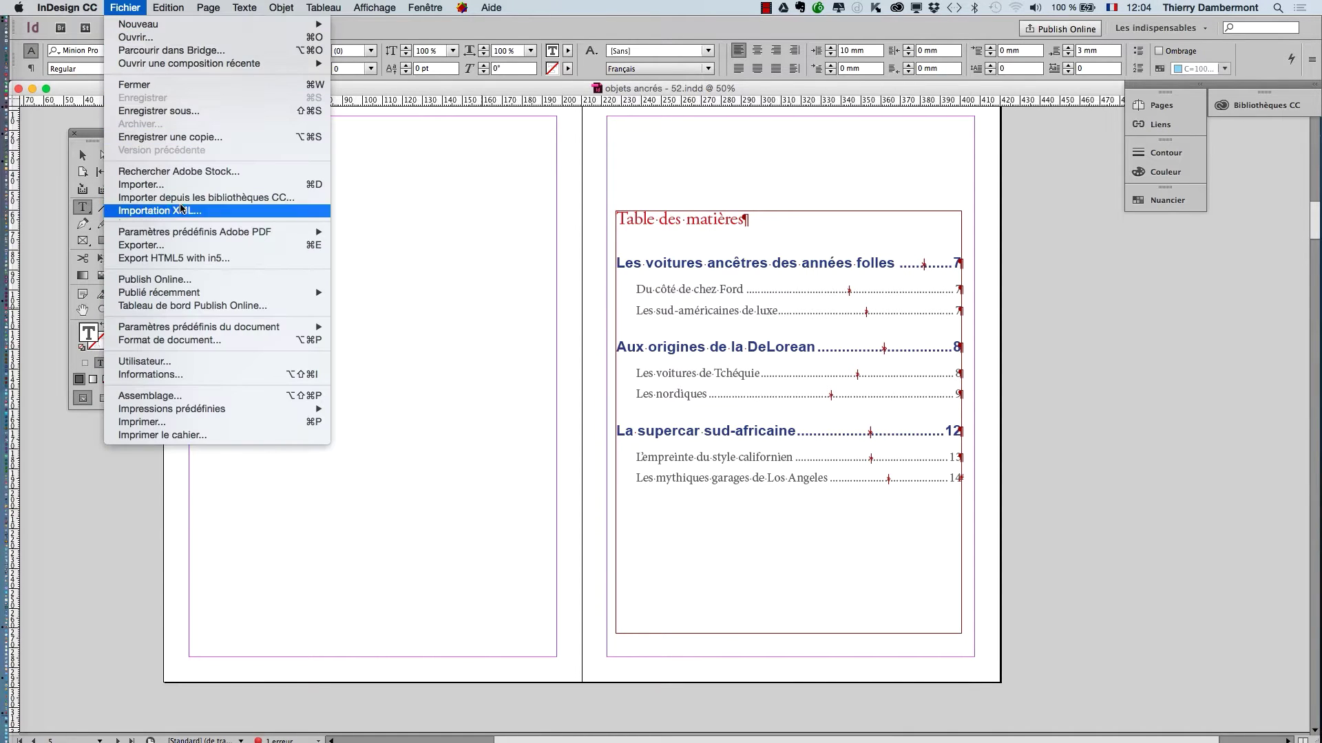
{"action": "left_click", "coordinate": [187, 246]}
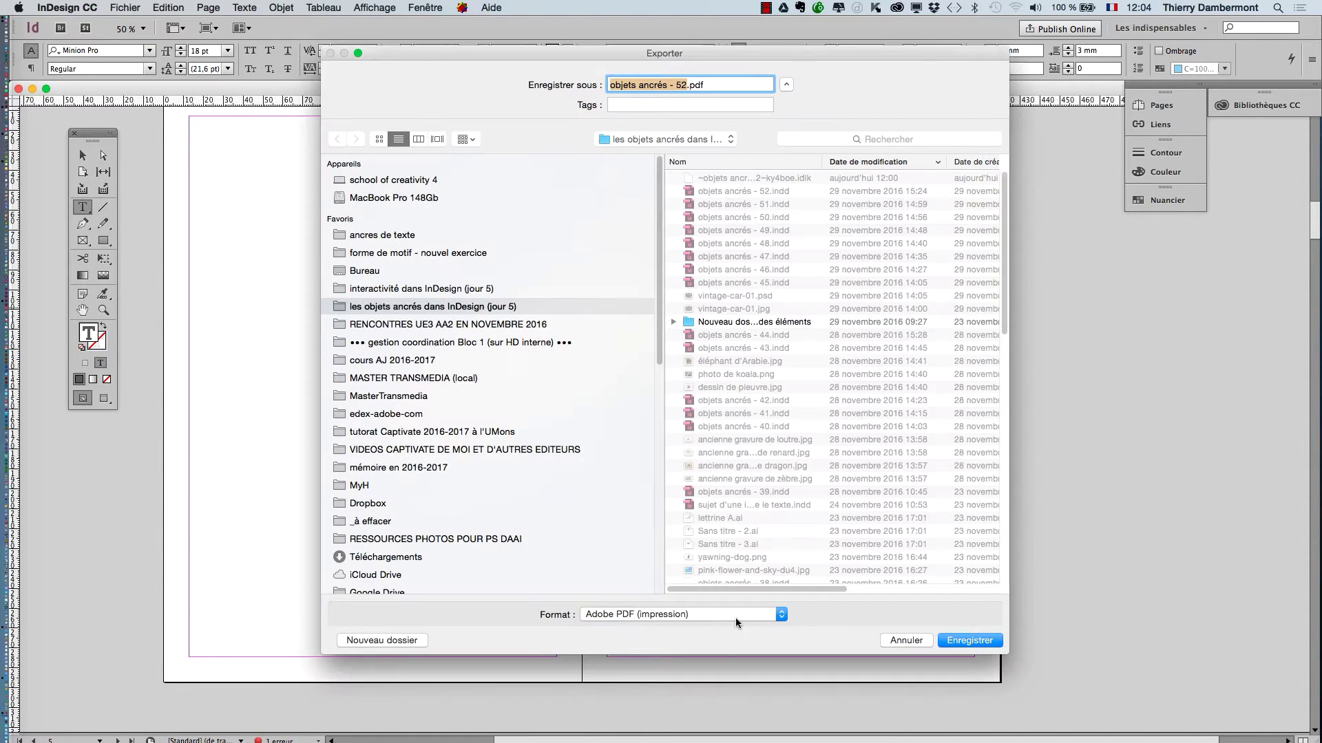
{"action": "left_click", "coordinate": [724, 614]}
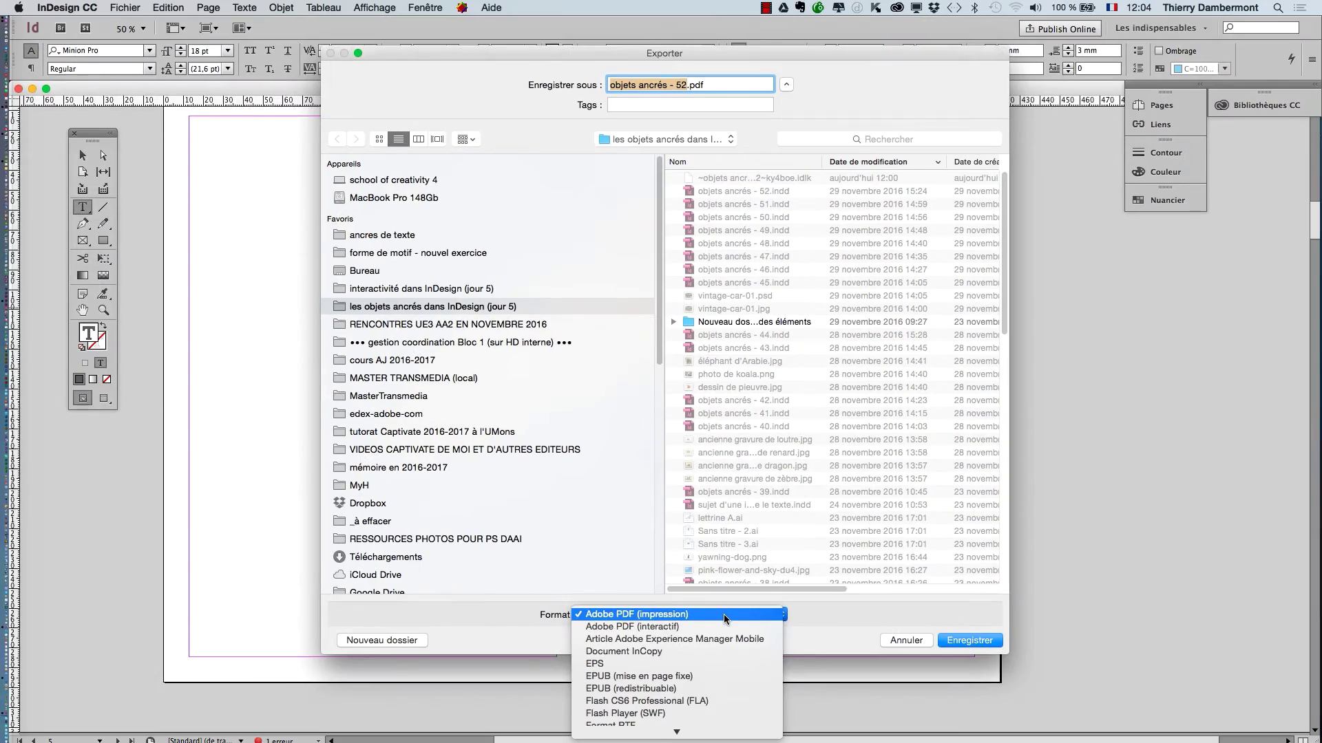
{"action": "left_click", "coordinate": [983, 644]}
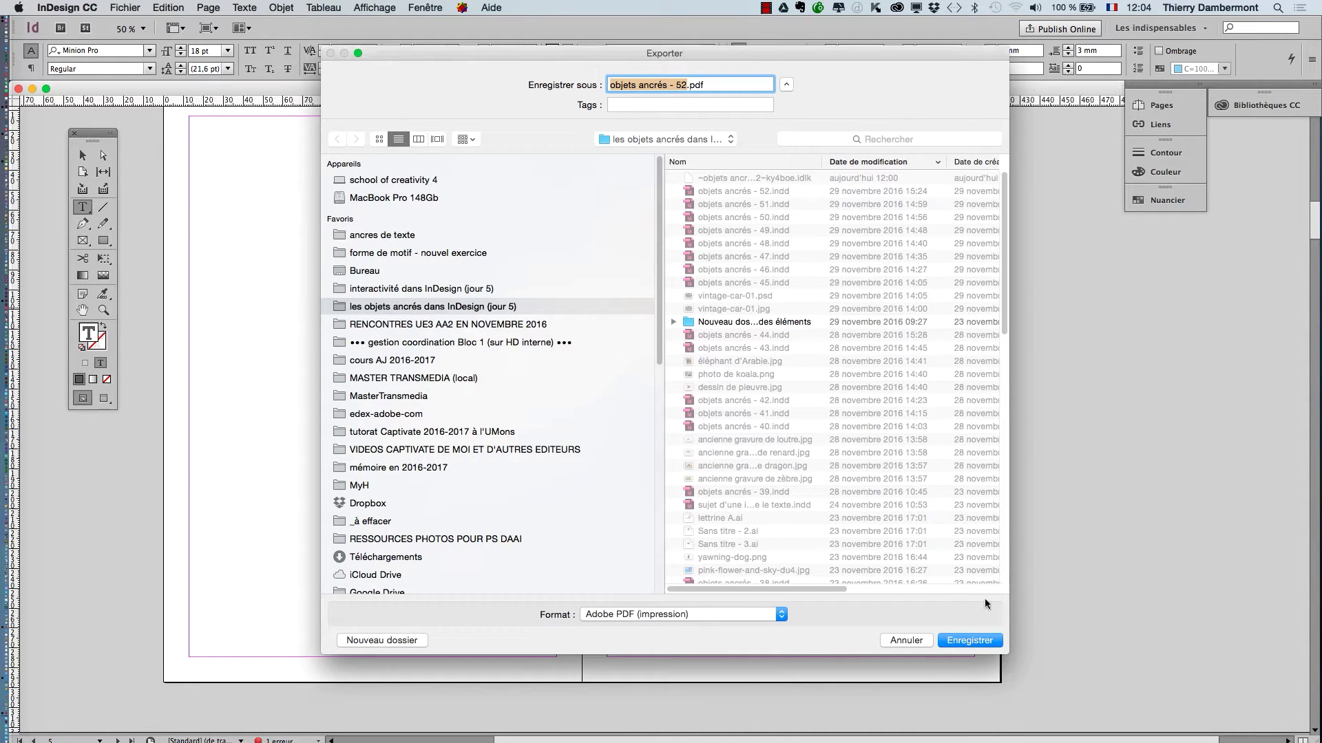
{"action": "left_click", "coordinate": [971, 643]}
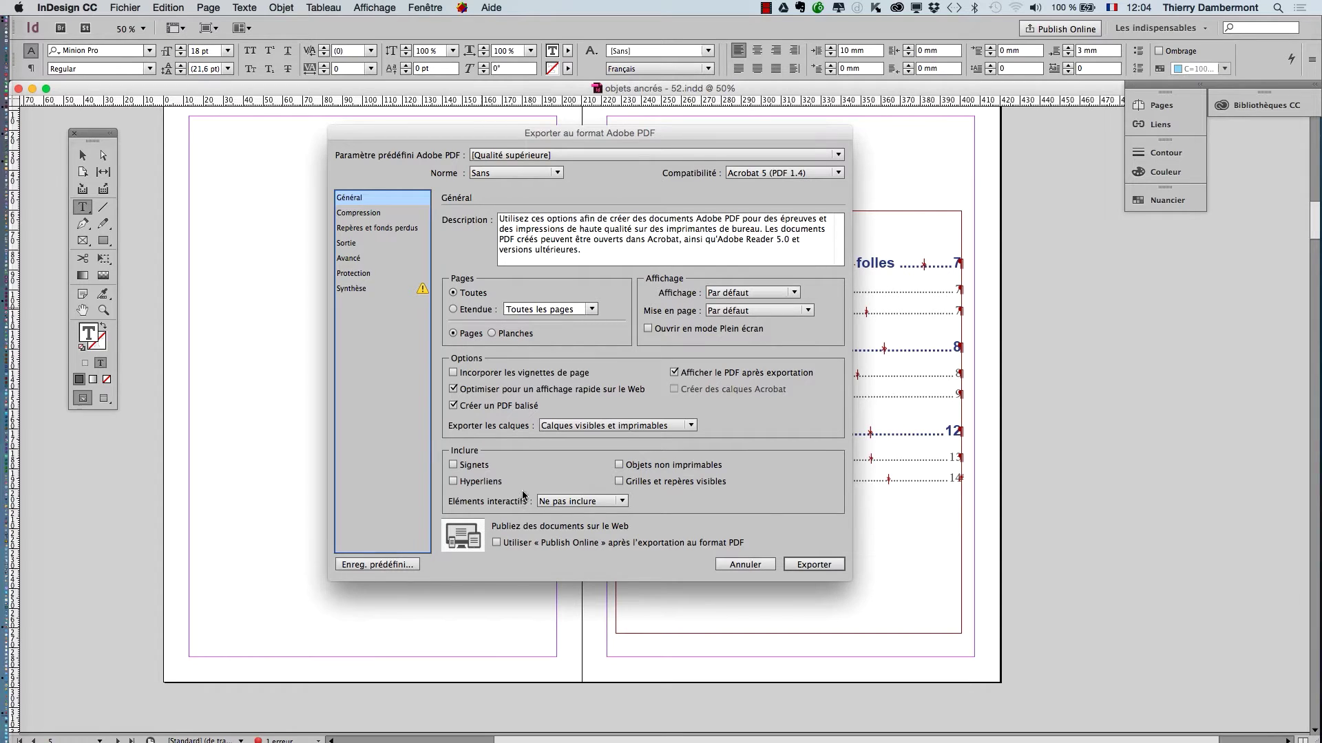
Step: Include Signets and Hyperliens in the PDF options and export the document, opening the resulting PDF in Acrobat Pro
{"action": "key", "text": "alt"}
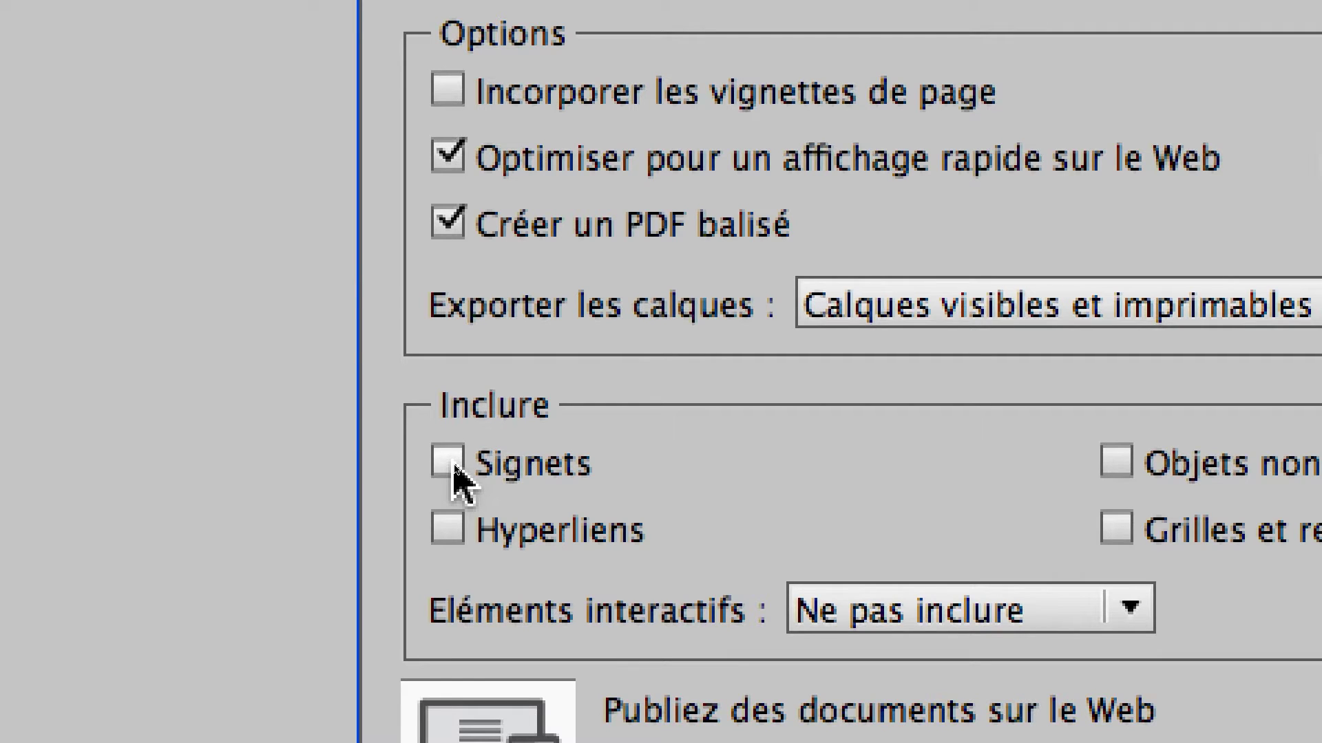
{"action": "left_click", "coordinate": [454, 468]}
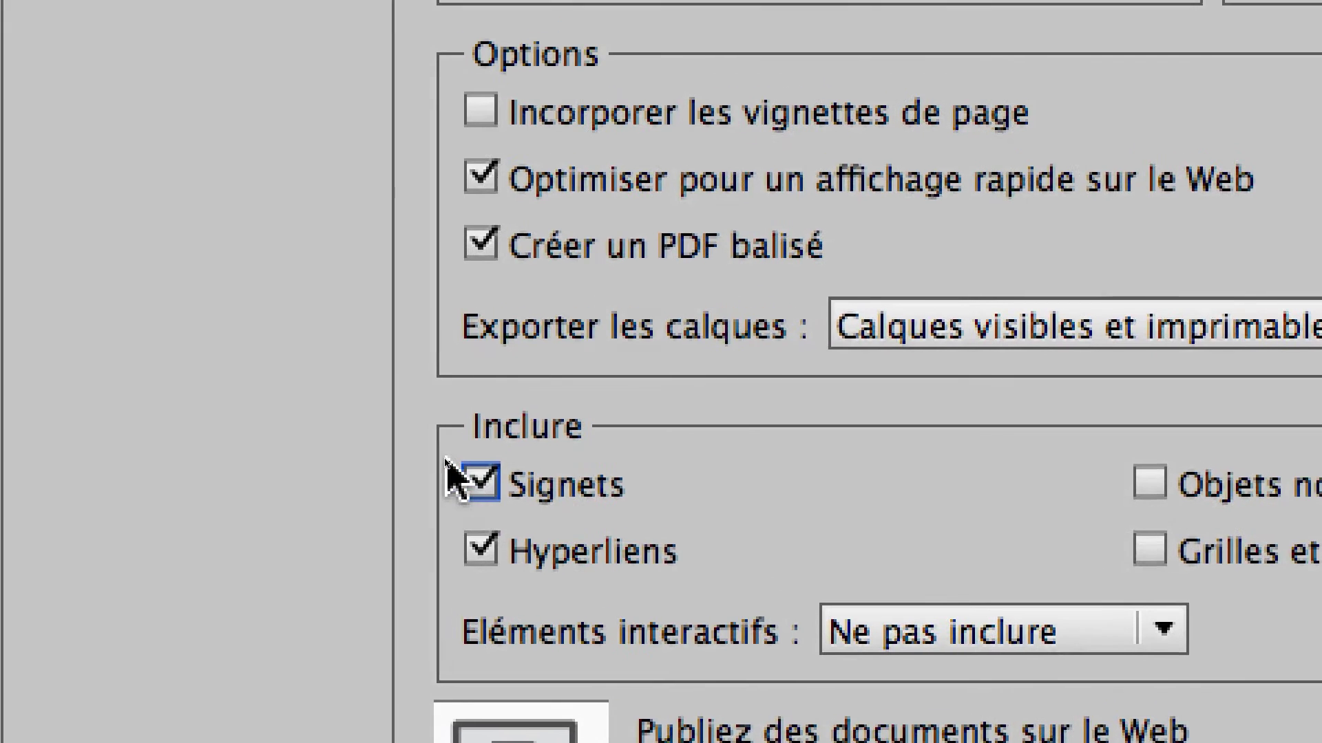
{"action": "left_click", "coordinate": [383, 413]}
{"action": "left_click", "coordinate": [382, 413]}
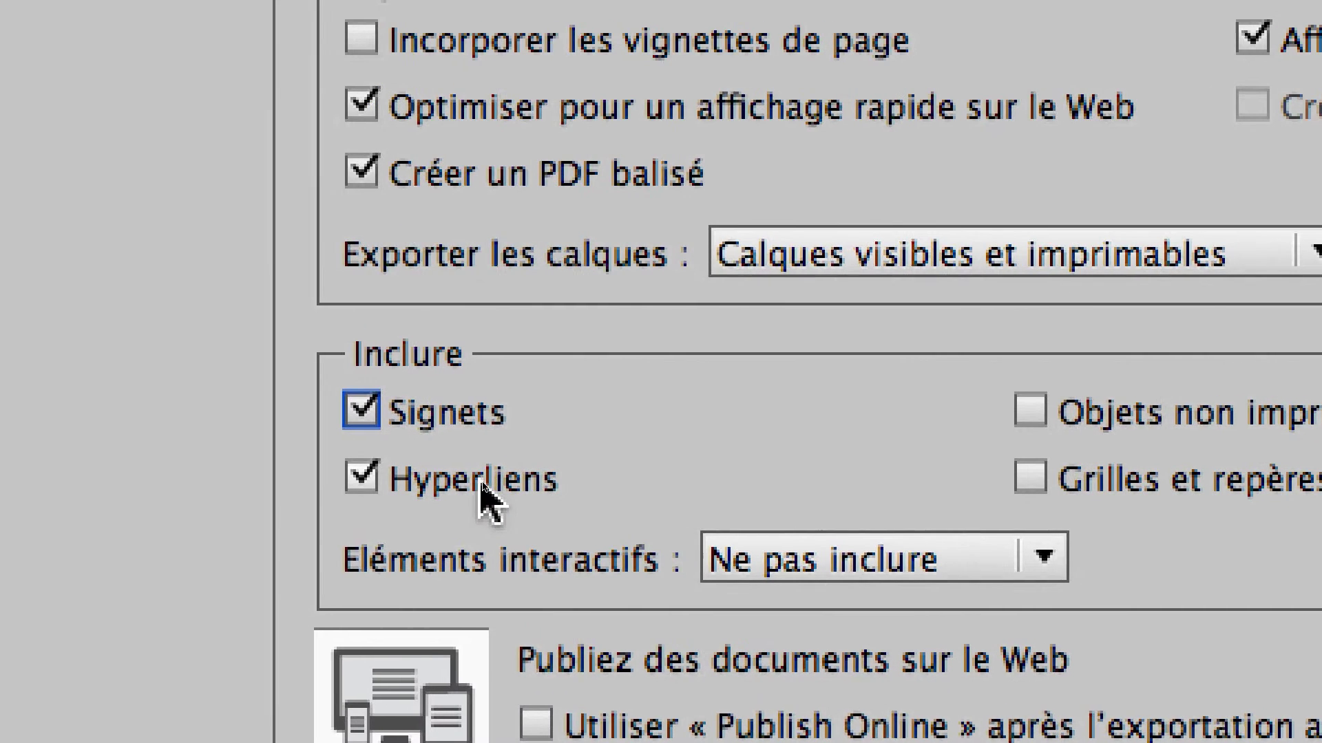
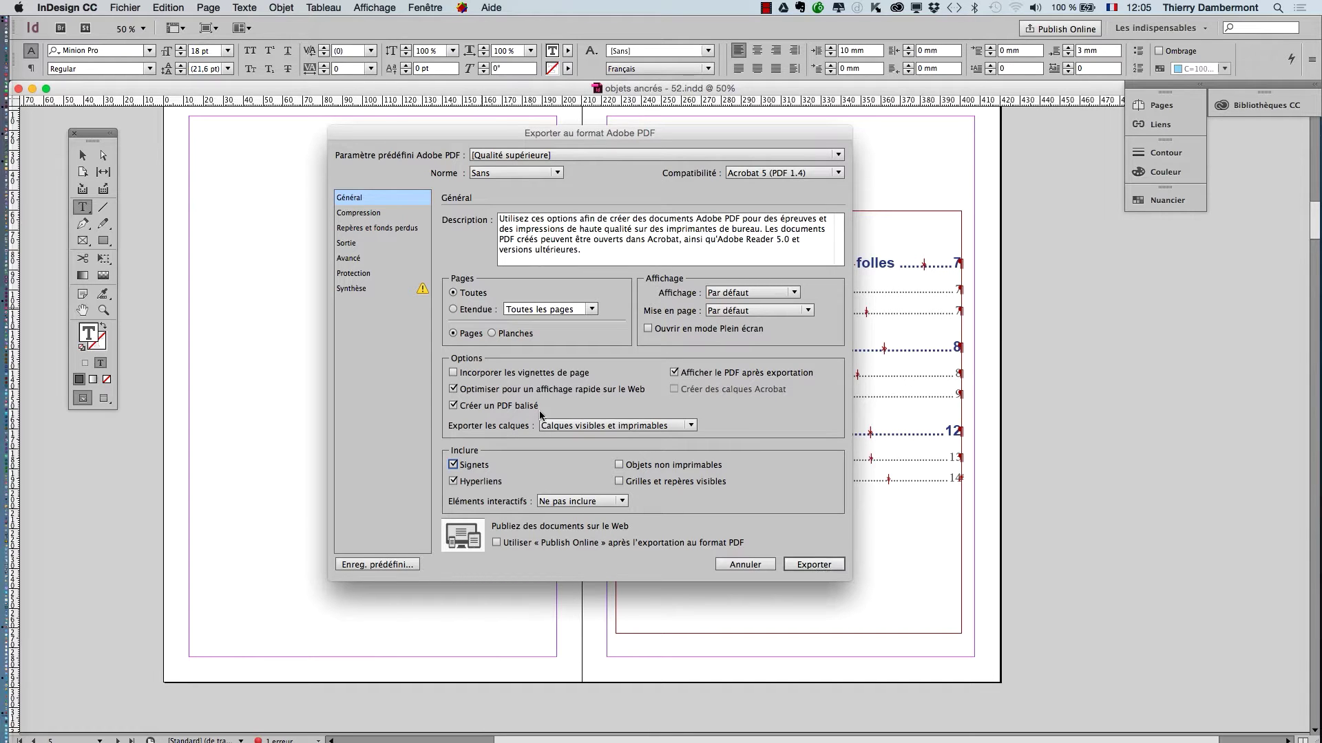
{"action": "left_click", "coordinate": [814, 565]}
{"action": "left_click", "coordinate": [786, 410]}
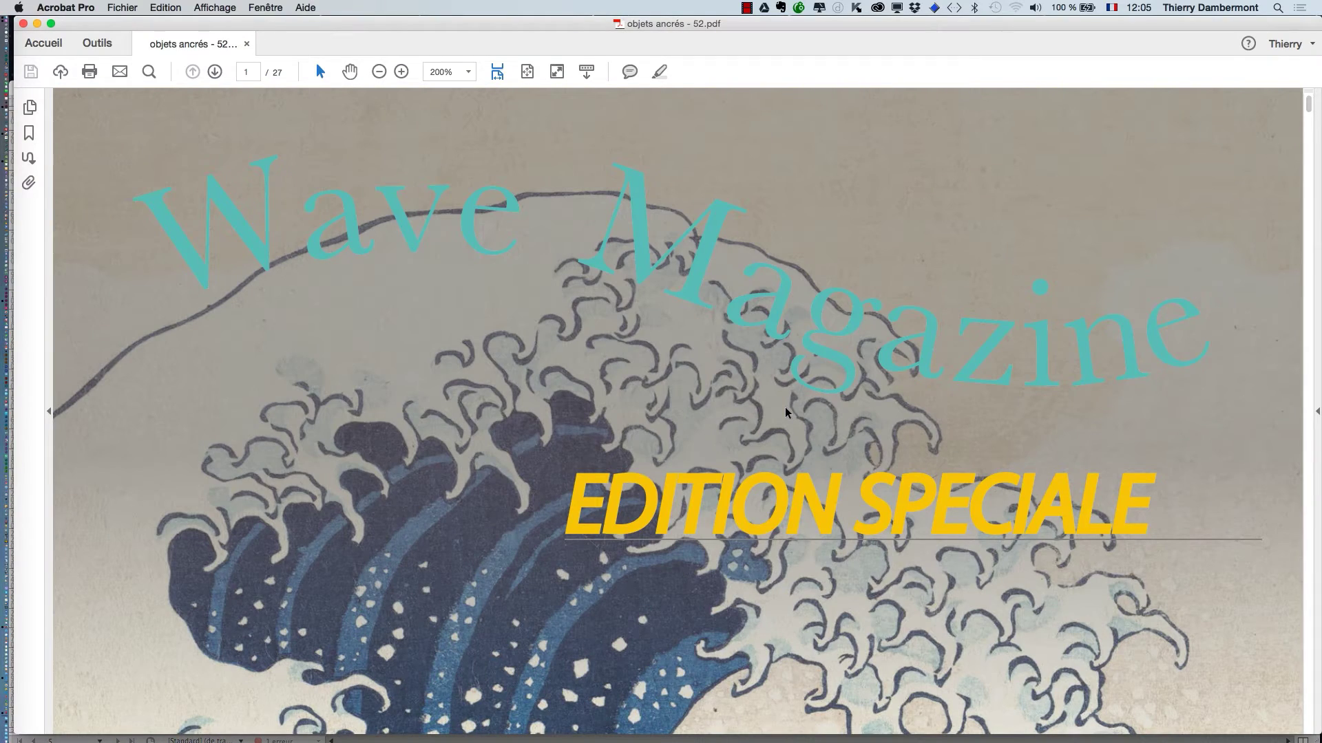
Step: Reduce the PDF cover's zoom to 73% and show the document's bookmarks
{"action": "left_click", "coordinate": [379, 72]}
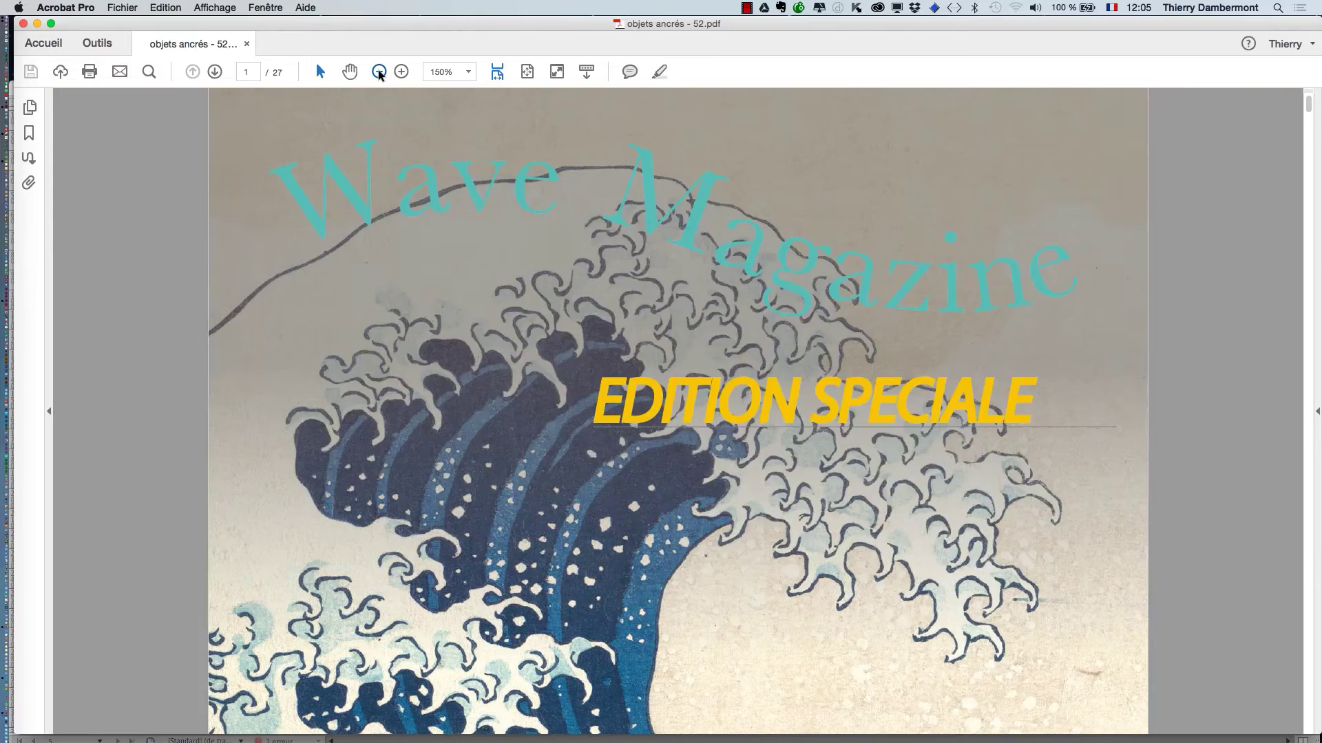
{"action": "left_click", "coordinate": [379, 71]}
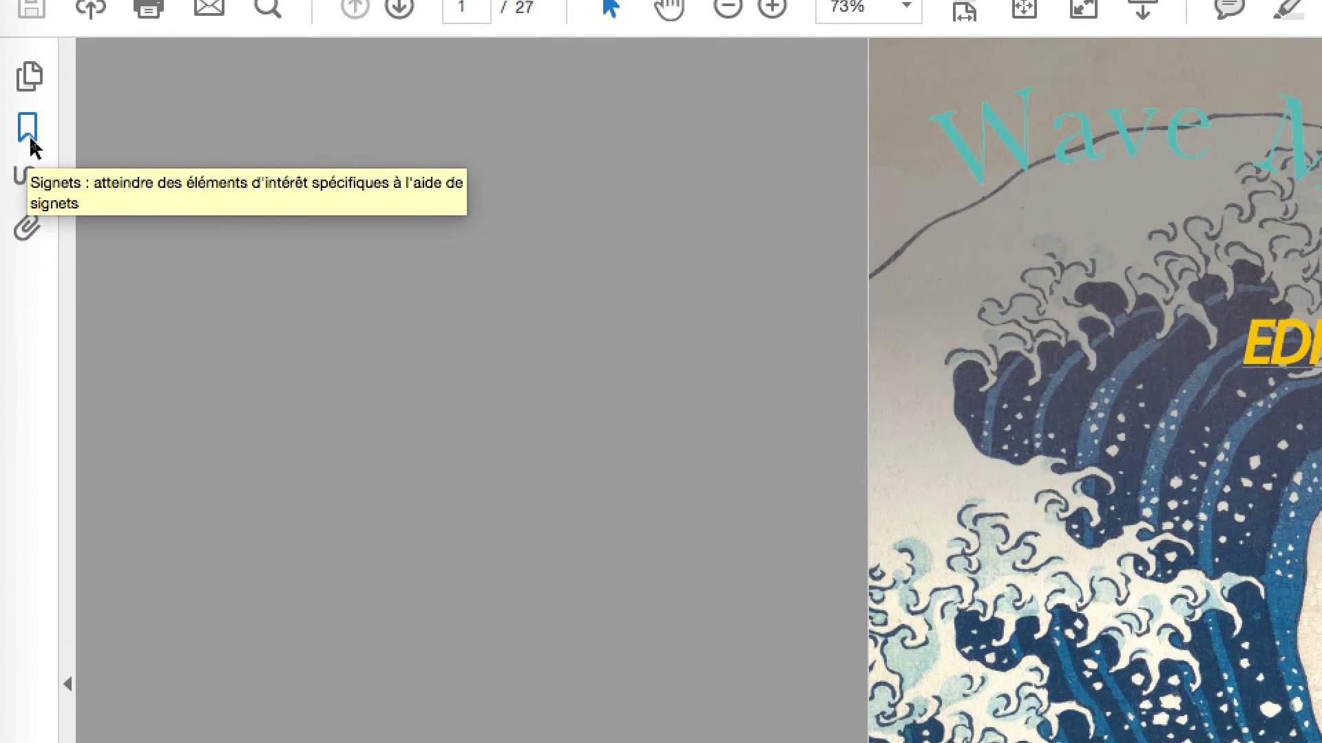
{"action": "left_click", "coordinate": [31, 140]}
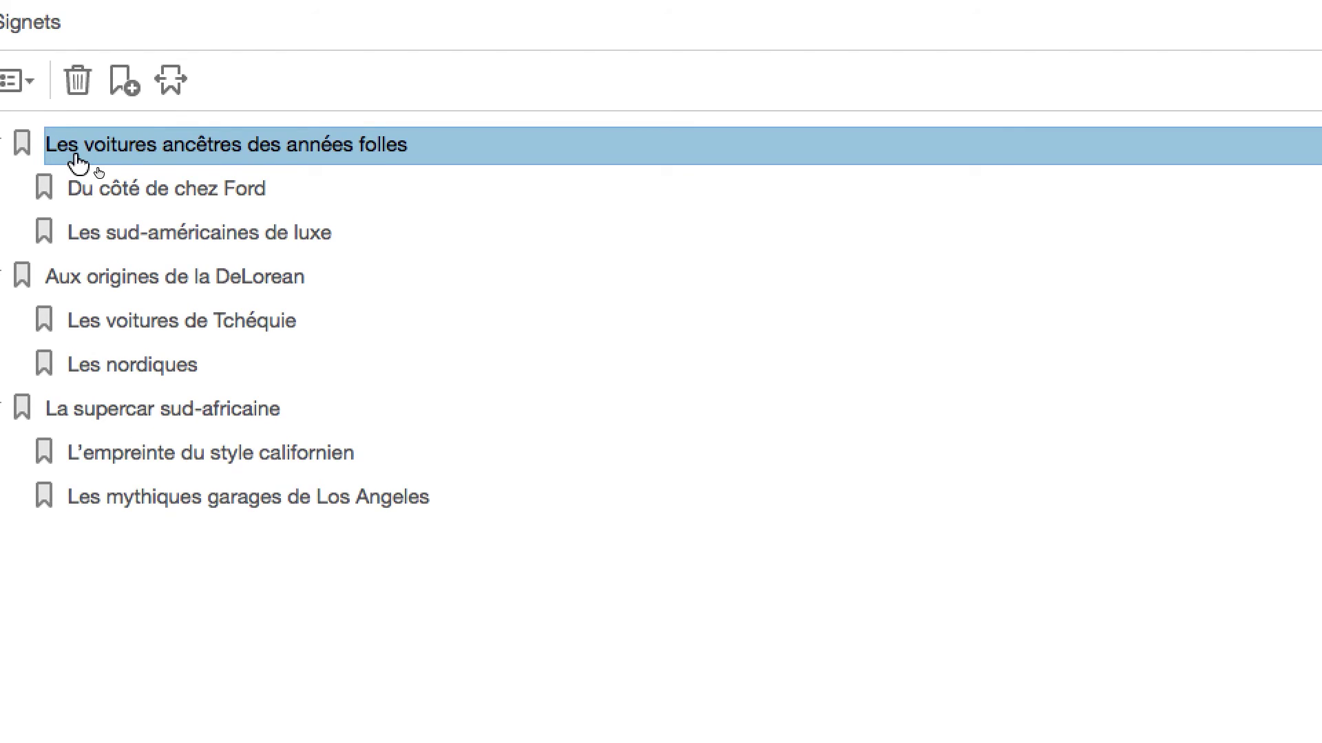
Step: Test the bookmarks from Les voitures ancêtres des années folles down to Les mythiques garages de Los Angeles
{"action": "left_click", "coordinate": [81, 152]}
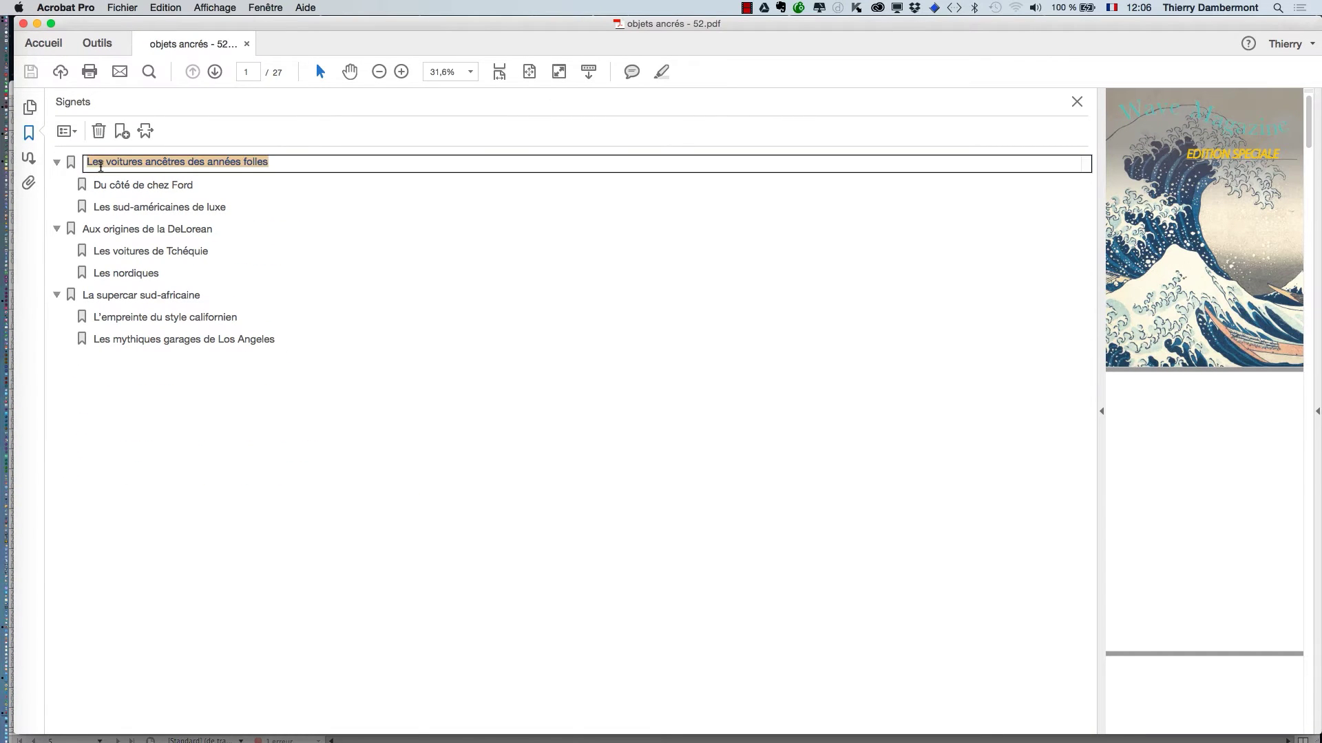
{"action": "left_click", "coordinate": [106, 185]}
{"action": "left_click", "coordinate": [107, 209]}
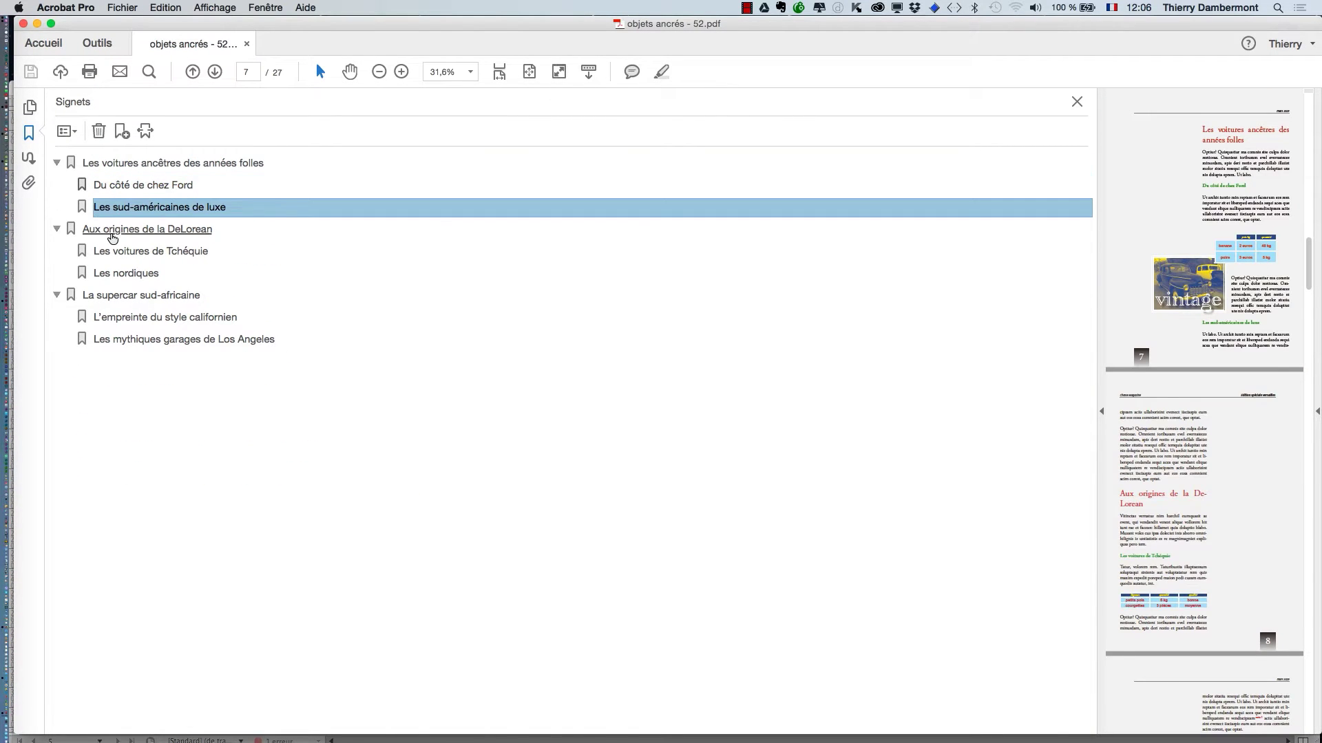
{"action": "left_click", "coordinate": [111, 231]}
{"action": "left_click", "coordinate": [112, 253]}
{"action": "left_click", "coordinate": [114, 274]}
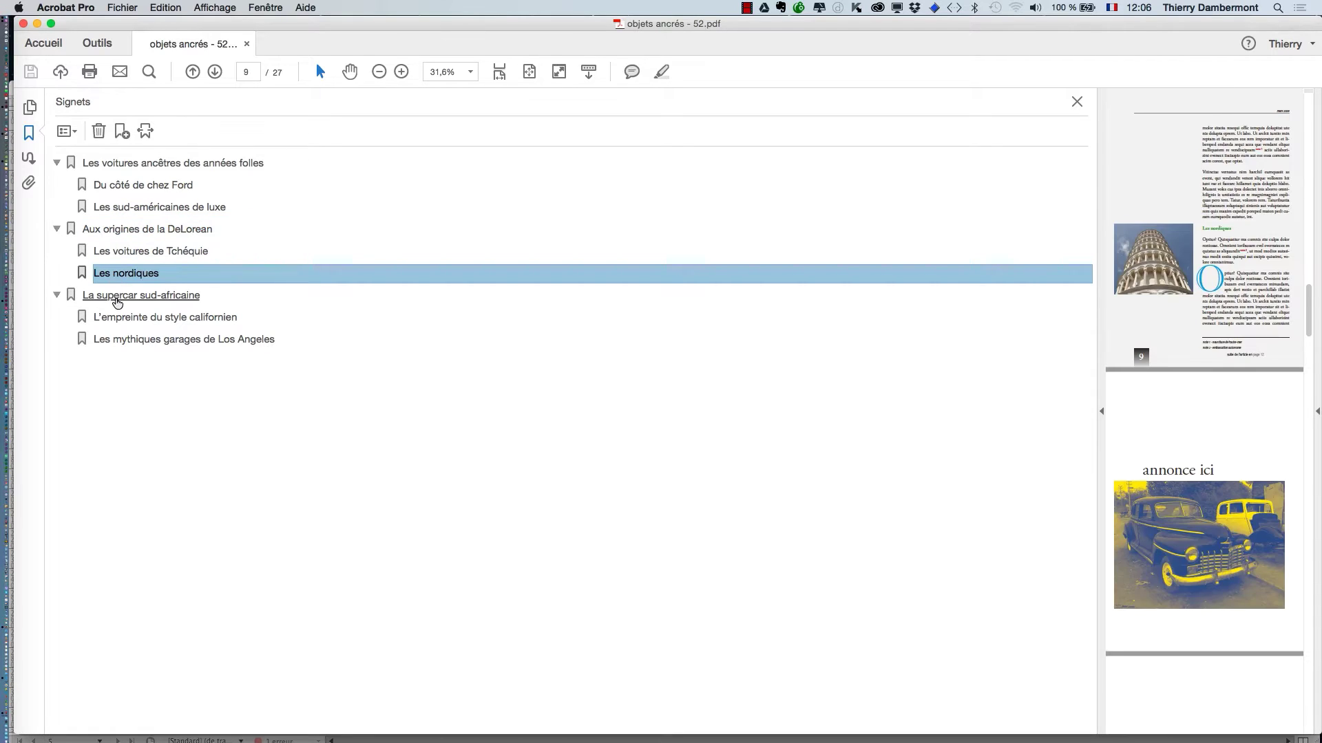
{"action": "left_click", "coordinate": [114, 318]}
{"action": "left_click", "coordinate": [114, 340]}
{"action": "left_click", "coordinate": [114, 318]}
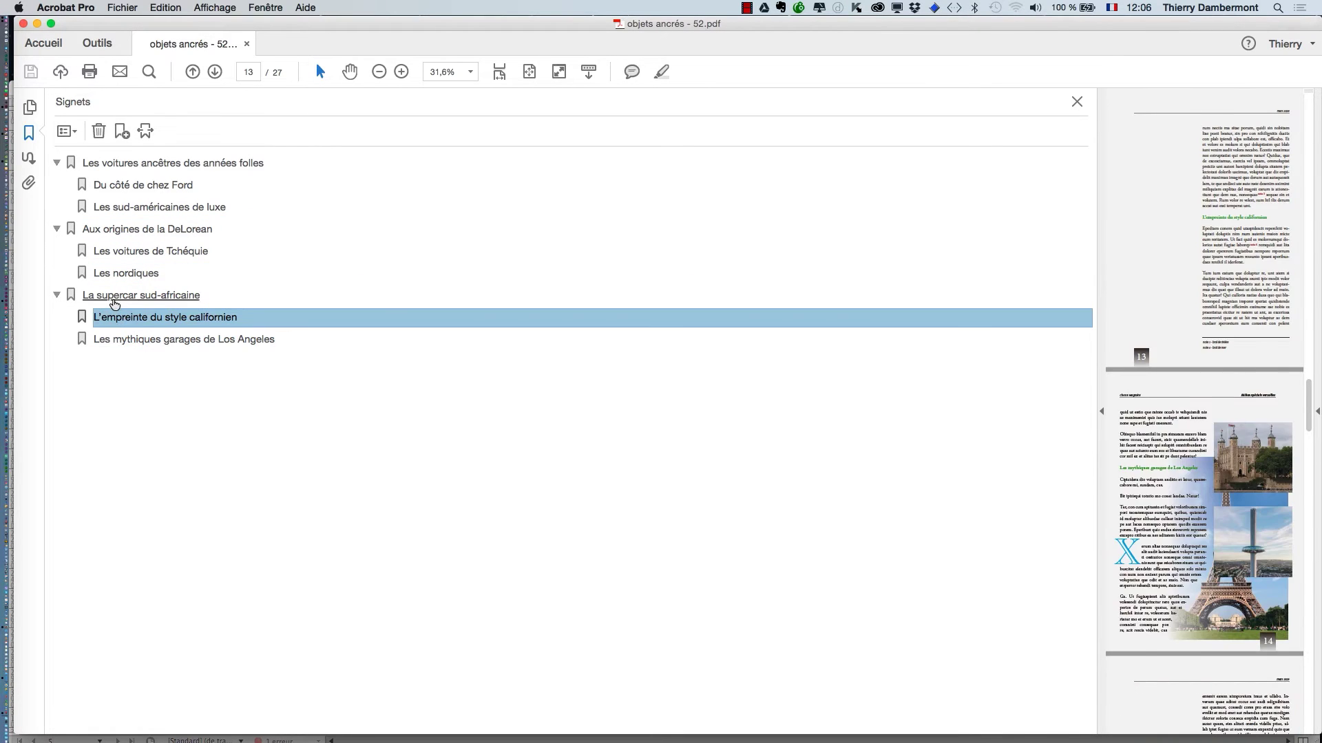
Step: Follow the bookmarks back up from La supercar sud-africaine to Les voitures ancêtres des années folles
{"action": "left_click", "coordinate": [114, 300]}
{"action": "left_click", "coordinate": [110, 279]}
{"action": "left_click", "coordinate": [105, 256]}
{"action": "left_click", "coordinate": [103, 231]}
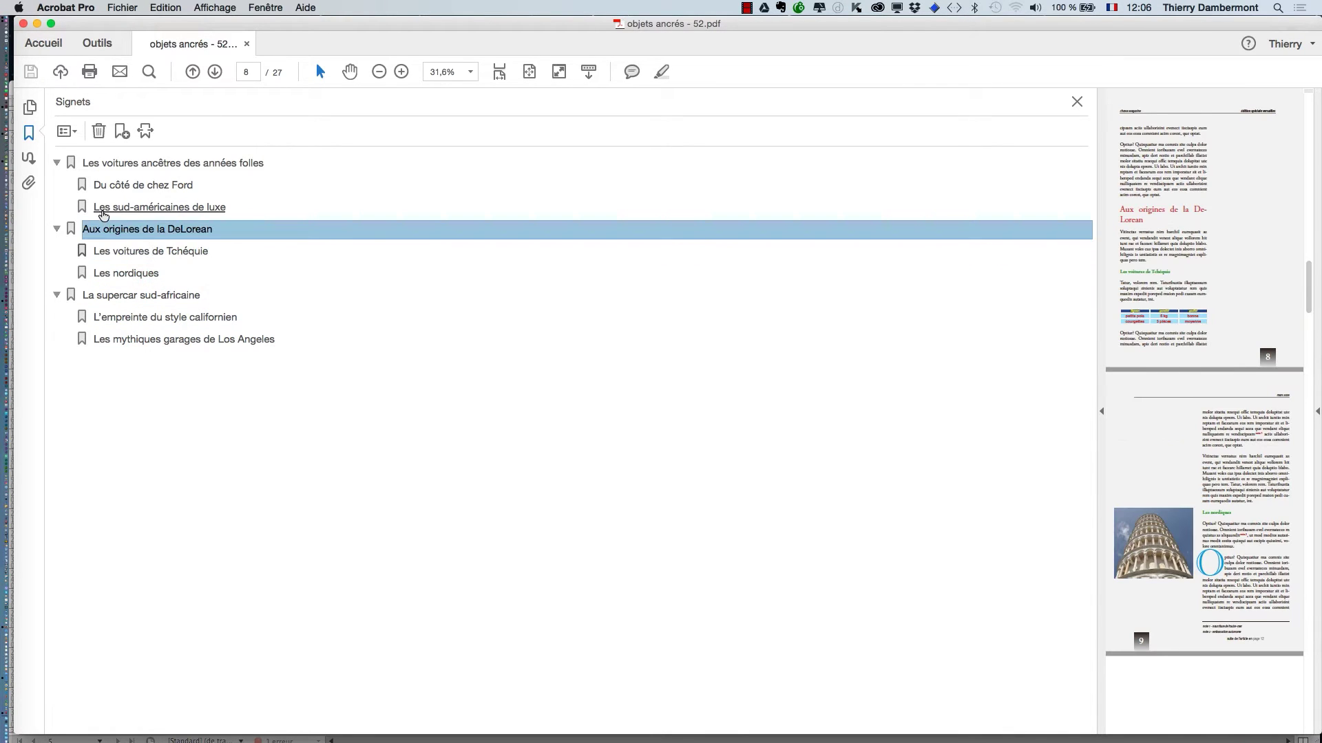
{"action": "left_click", "coordinate": [103, 212]}
{"action": "left_click", "coordinate": [105, 187]}
{"action": "left_click", "coordinate": [102, 164]}
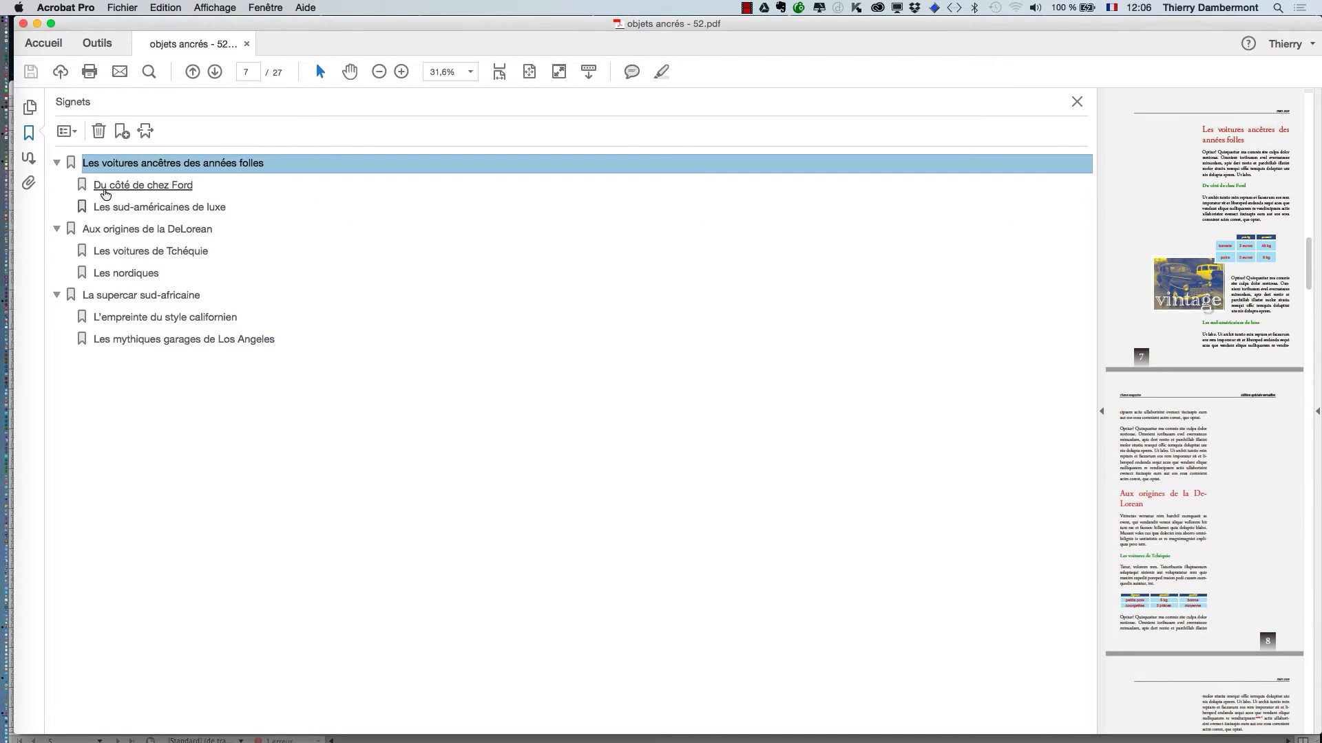
Step: Run through the bookmarks again from Du côté de chez Ford, return to the first chapter's bookmark, and hide the bookmark list
{"action": "left_click", "coordinate": [106, 192]}
{"action": "left_click", "coordinate": [108, 209]}
{"action": "left_click", "coordinate": [110, 233]}
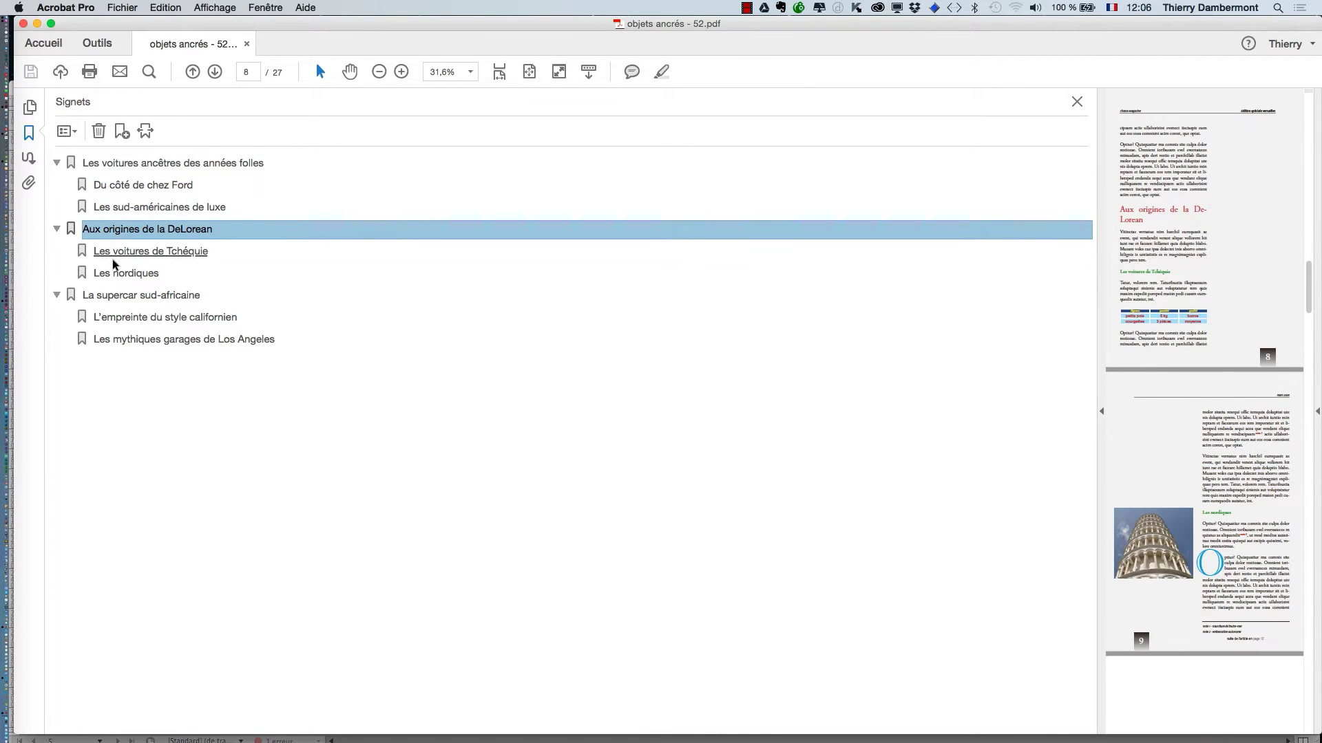
{"action": "left_click", "coordinate": [114, 273]}
{"action": "left_click", "coordinate": [115, 297]}
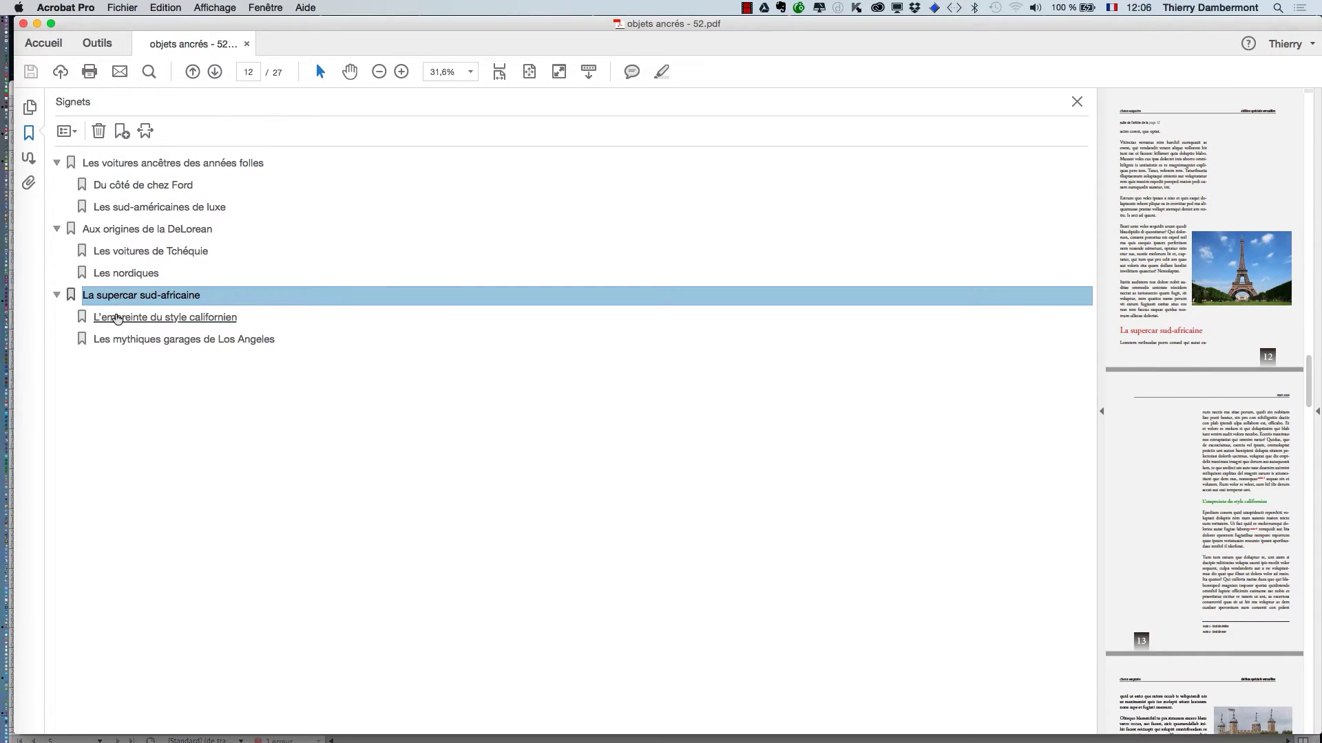
{"action": "left_click", "coordinate": [117, 318]}
{"action": "left_click", "coordinate": [124, 340]}
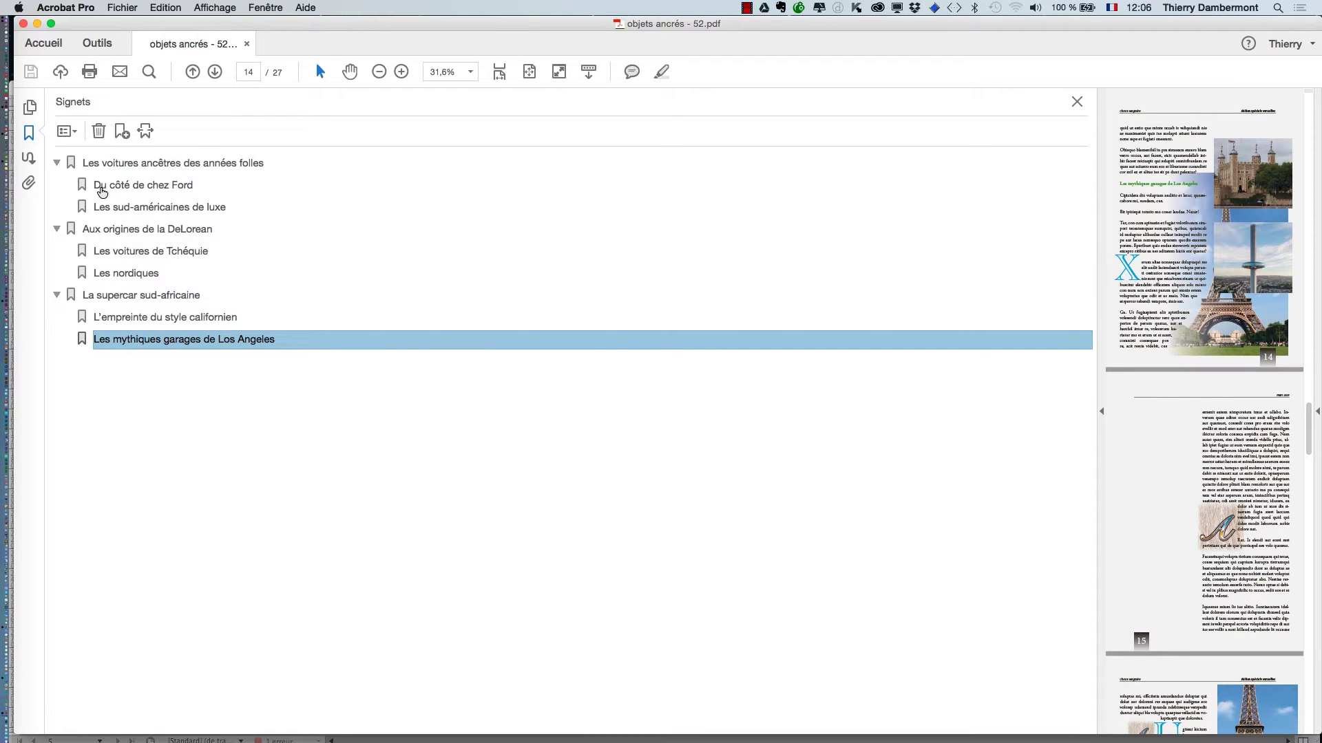
{"action": "left_click", "coordinate": [107, 169]}
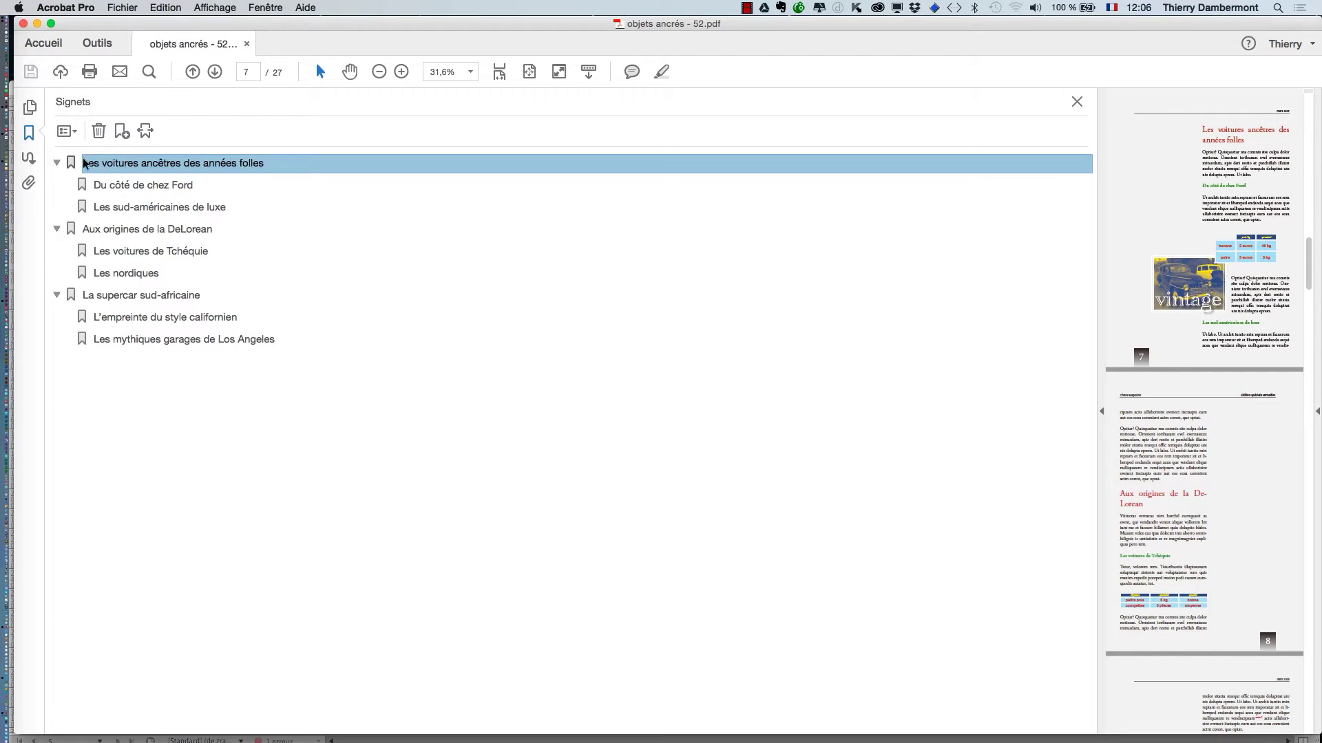
{"action": "left_click", "coordinate": [30, 134]}
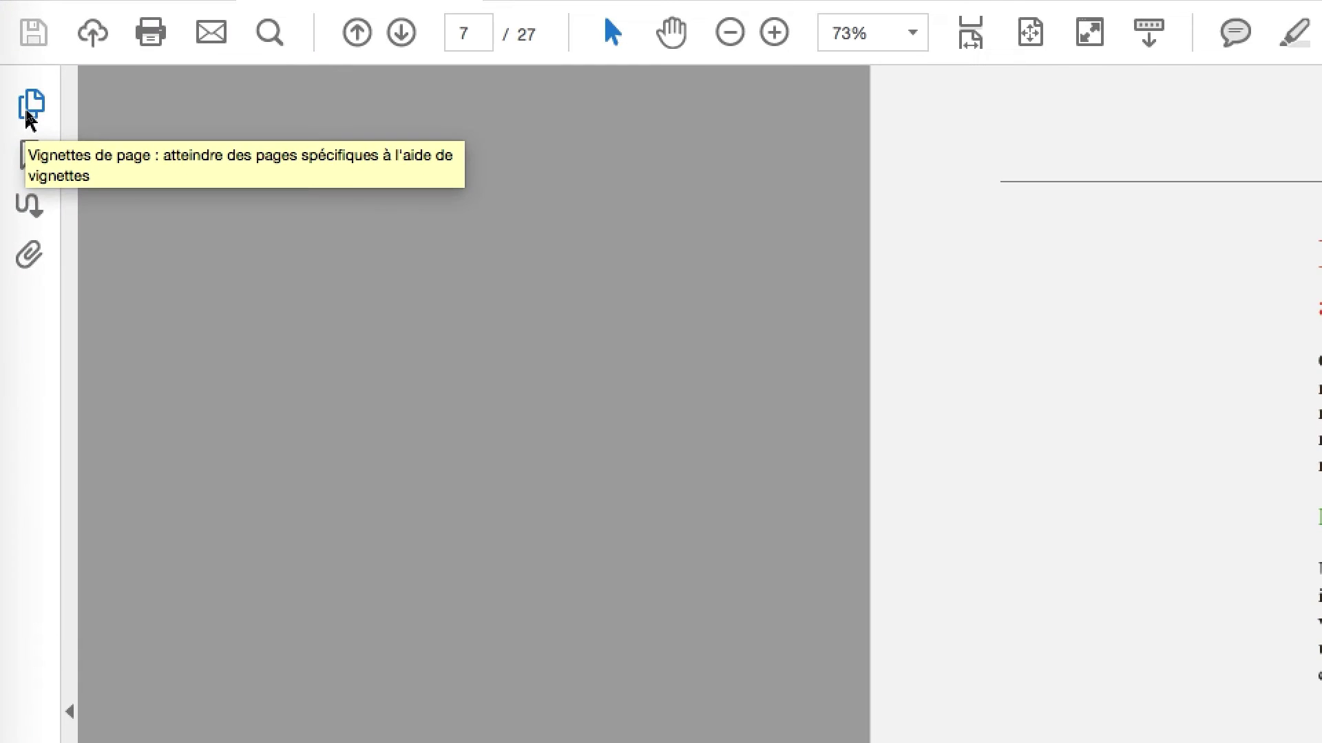
Step: Show the page thumbnails, look through the whole document at an enlarged thumbnail size, and restore the smallest size
{"action": "left_click", "coordinate": [30, 111]}
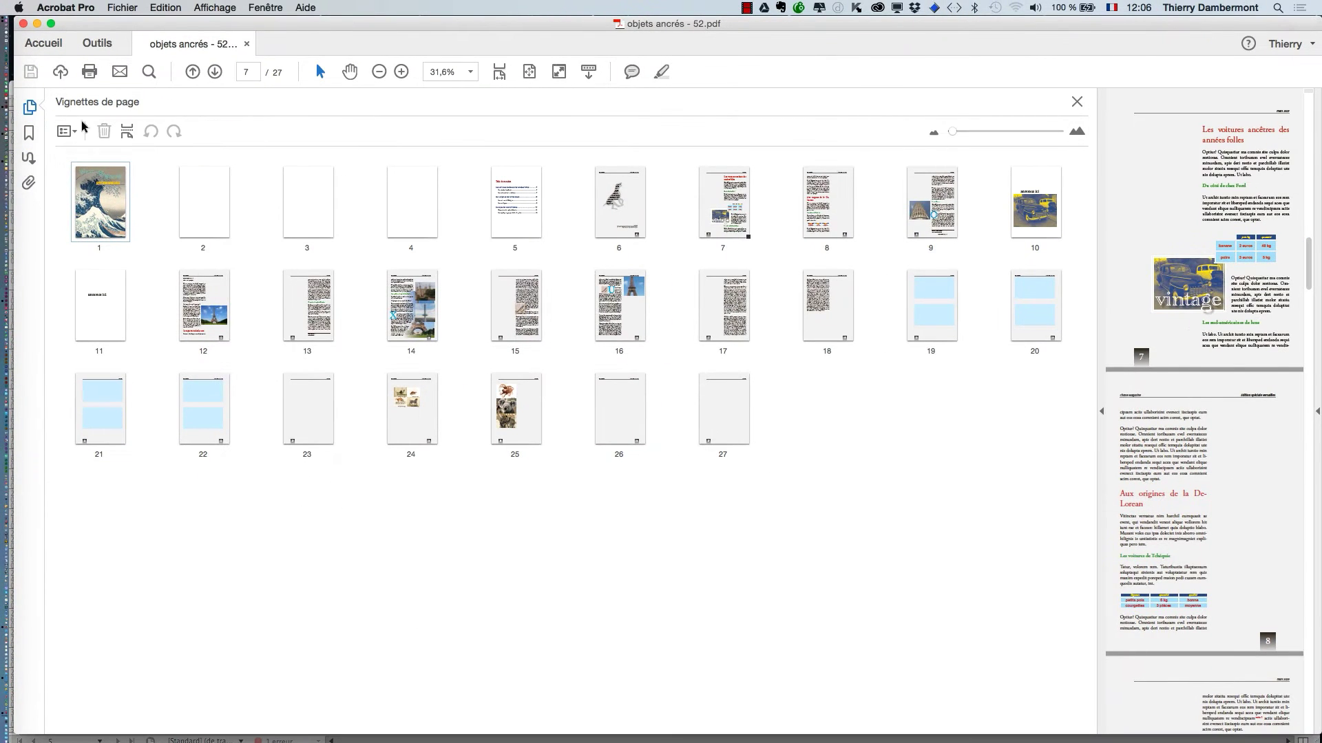
{"action": "left_click_drag", "start_coordinate": [952, 131], "coordinate": [986, 130]}
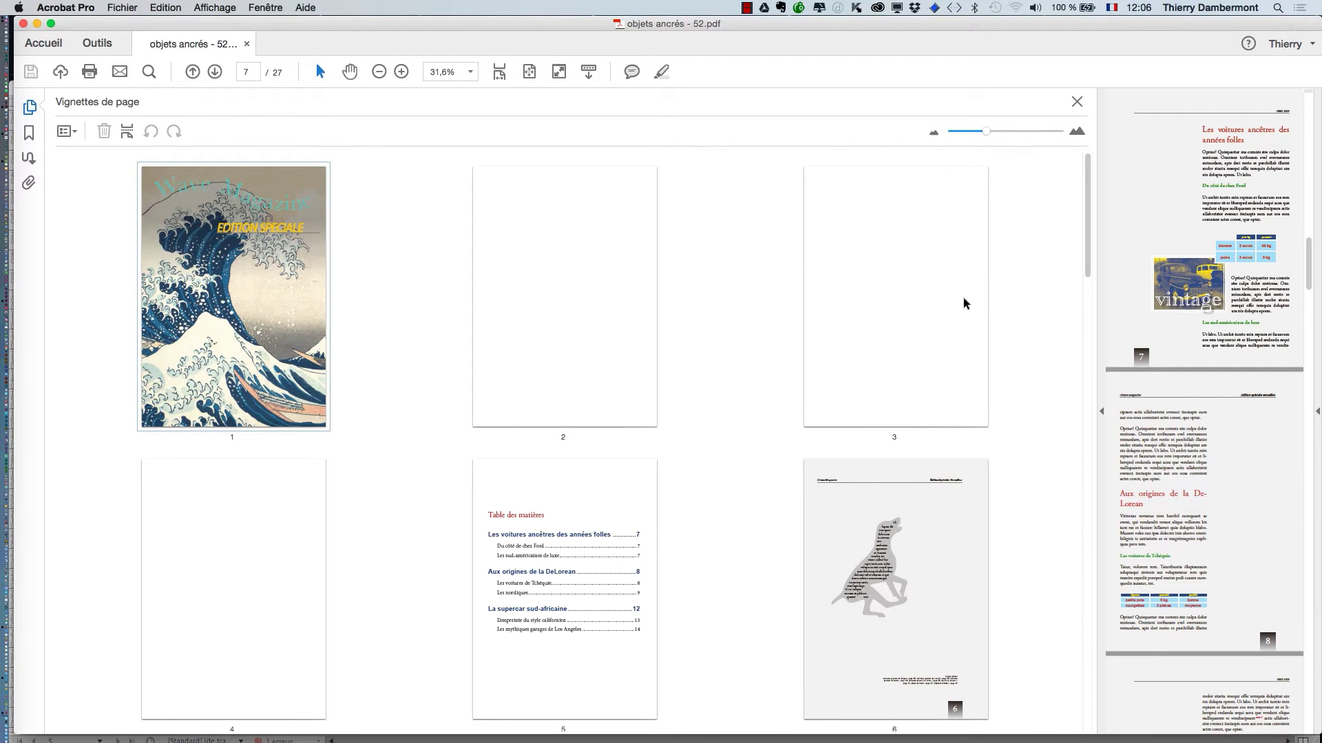
{"action": "scroll", "coordinate": [963, 302], "scroll_direction": "down", "scroll_amount": 6}
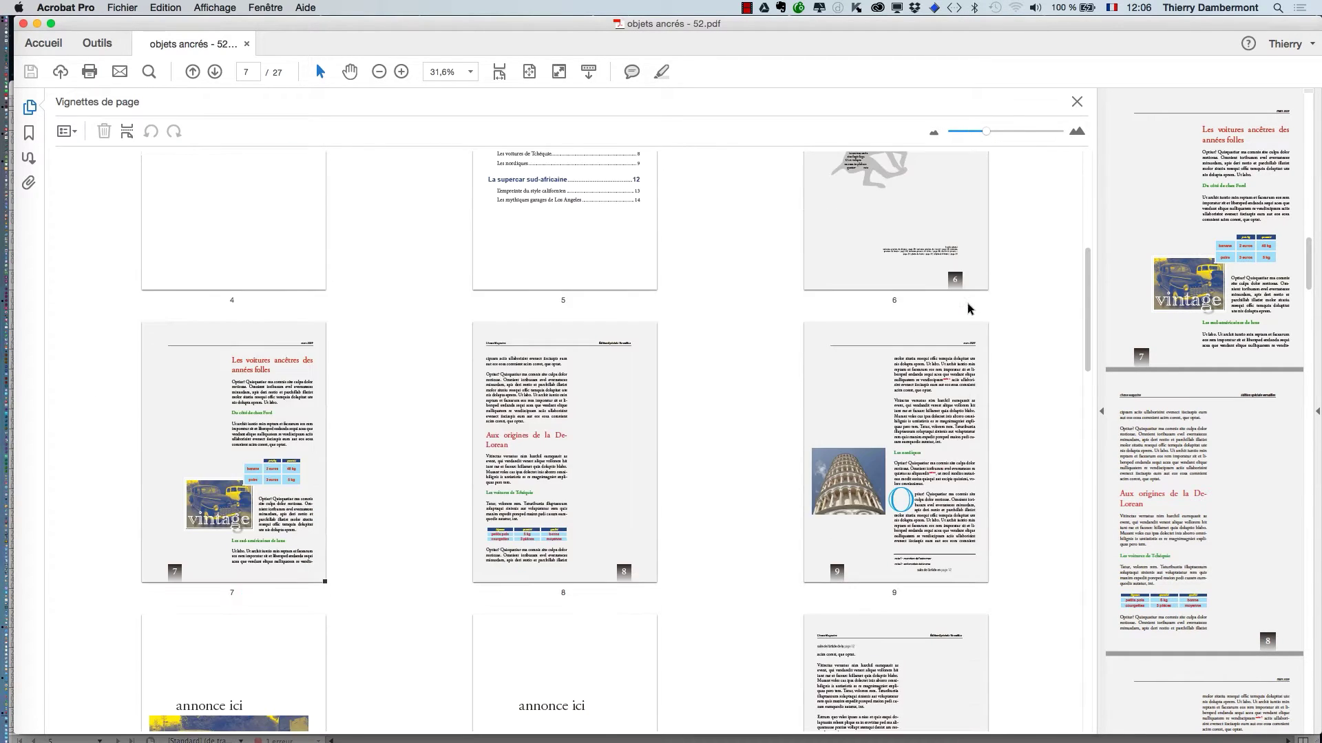
{"action": "scroll", "coordinate": [968, 306], "scroll_direction": "down", "scroll_amount": 20}
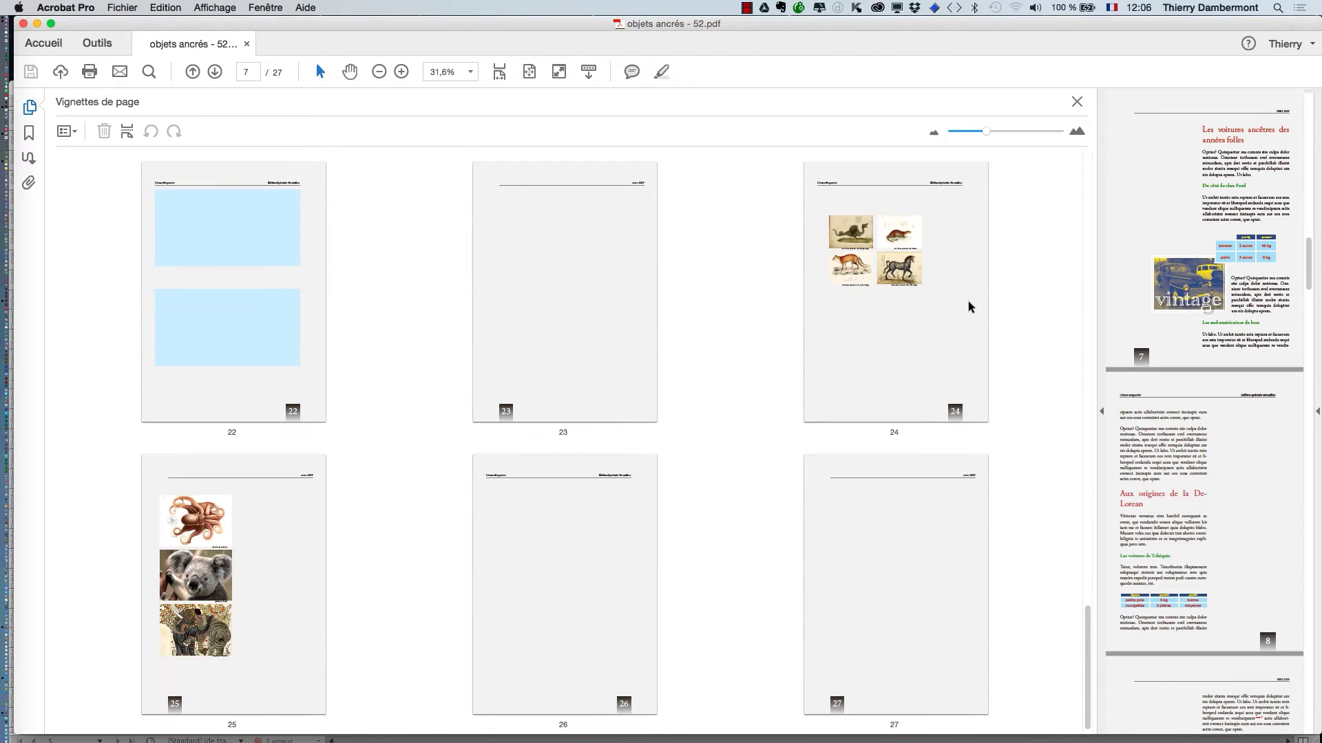
{"action": "scroll", "coordinate": [968, 300], "scroll_direction": "up", "scroll_amount": 20}
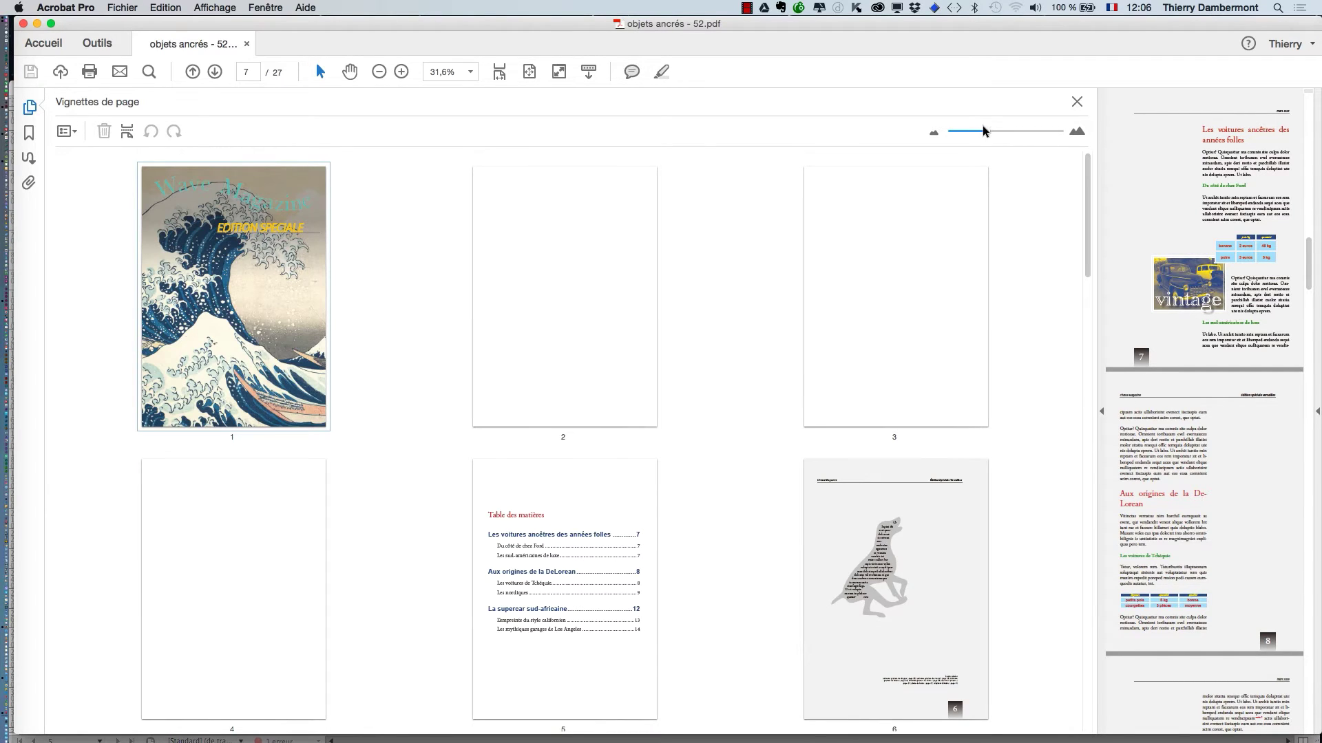
{"action": "left_click_drag", "start_coordinate": [982, 130], "coordinate": [916, 129]}
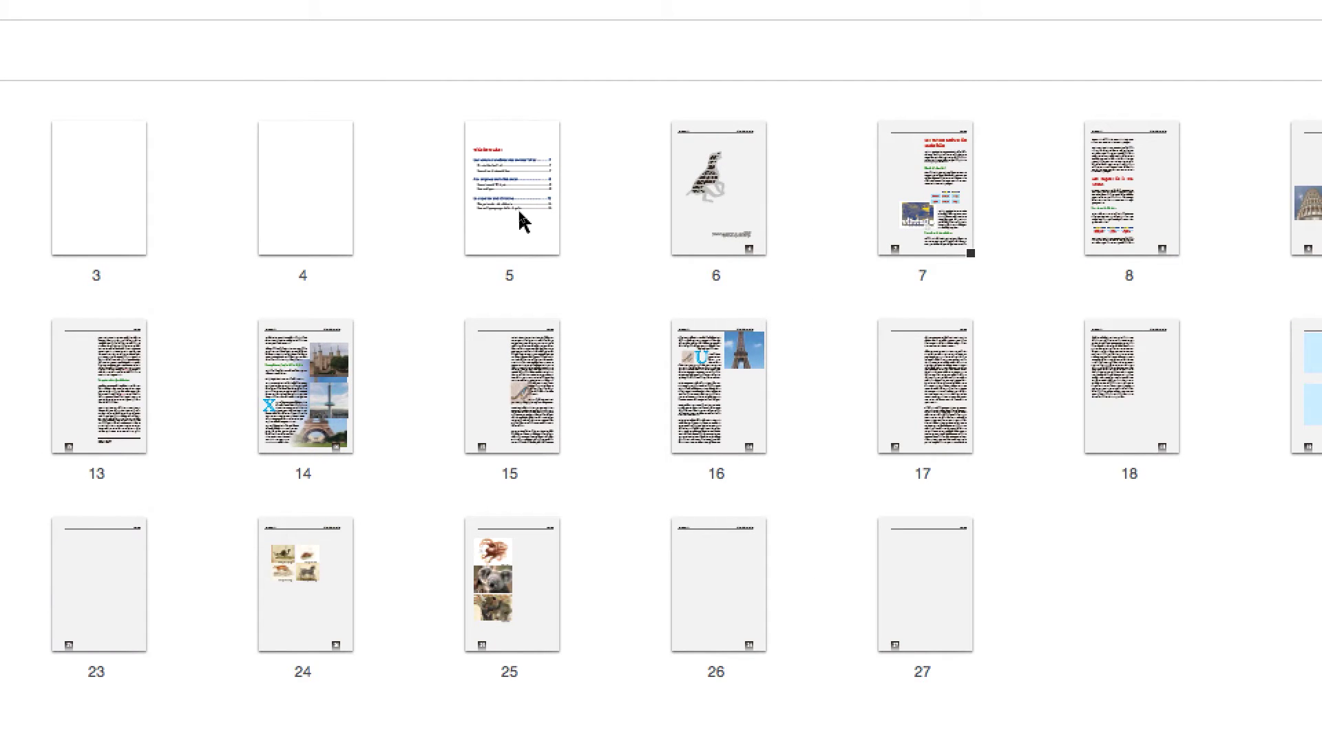
Step: Go to page 5 from its thumbnail, hide the thumbnails, and follow the "L'empreinte du style californien" link in the table of contents
{"action": "left_click", "coordinate": [520, 215]}
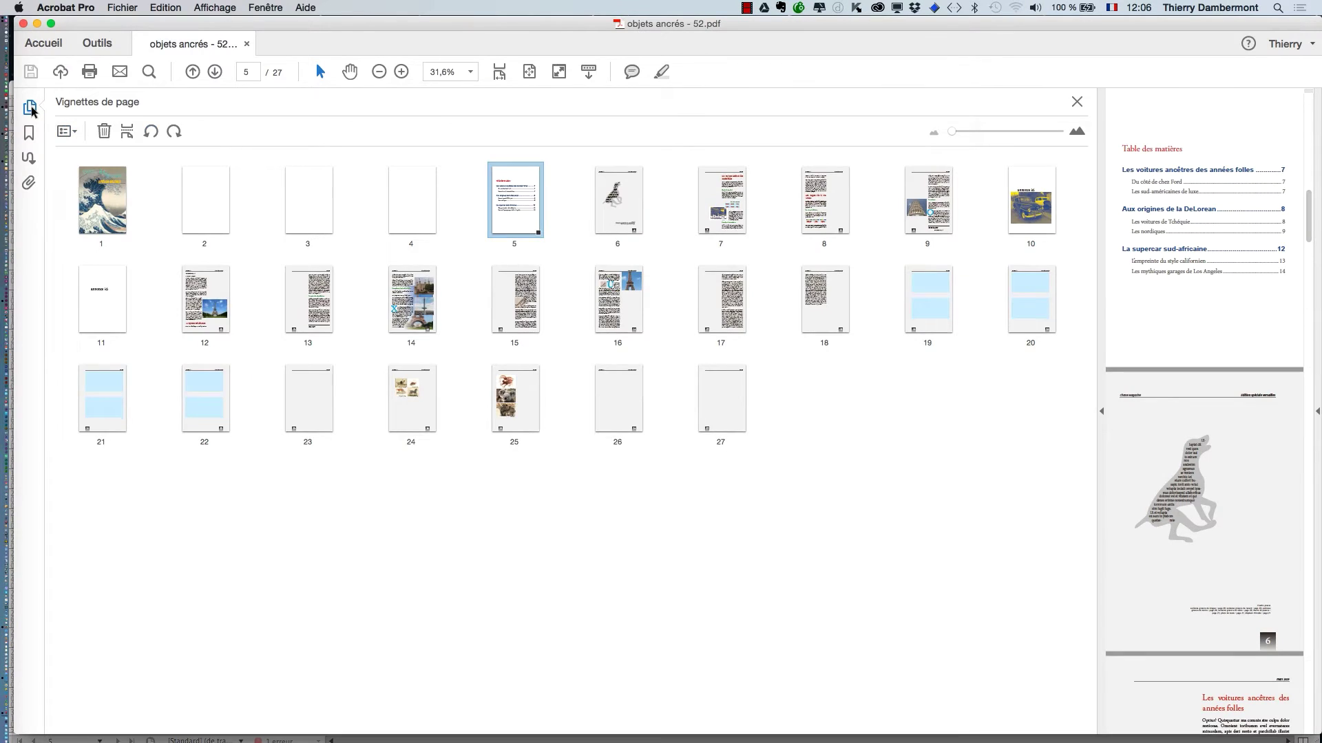
{"action": "left_click", "coordinate": [30, 108]}
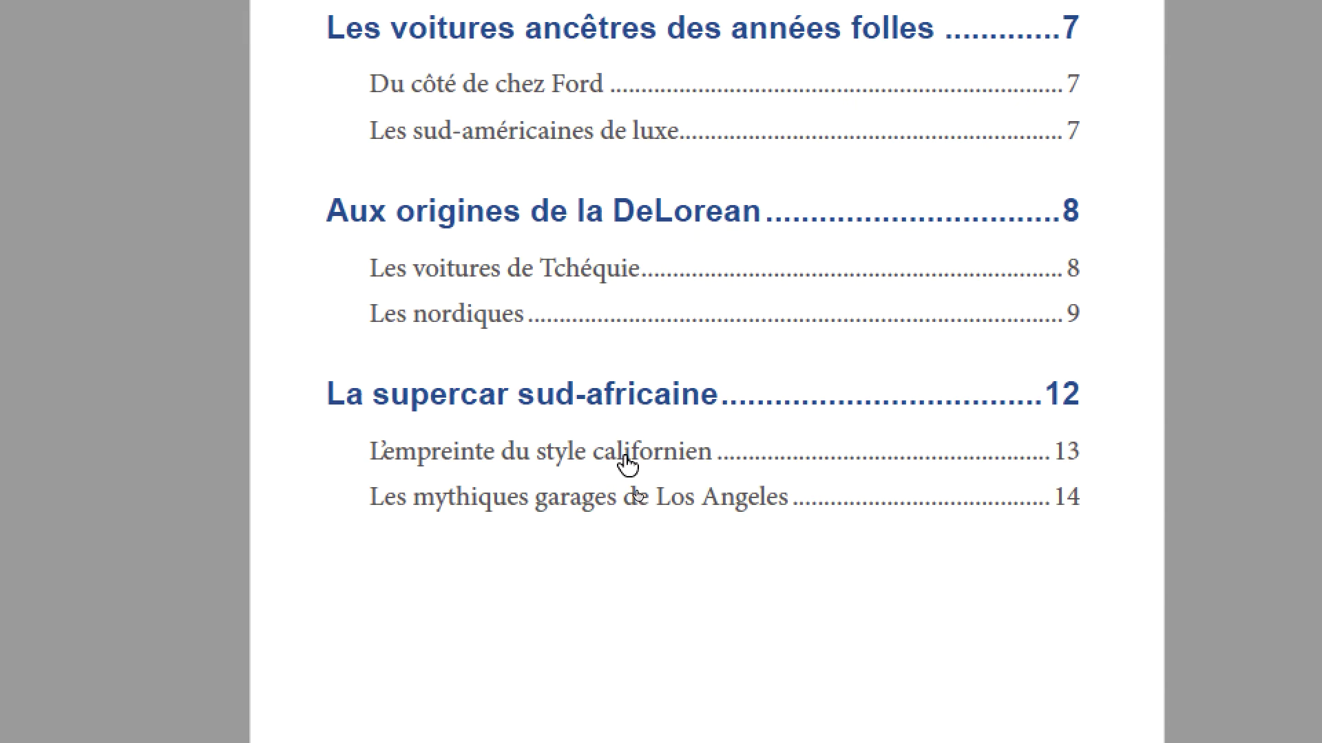
{"action": "left_click", "coordinate": [628, 464]}
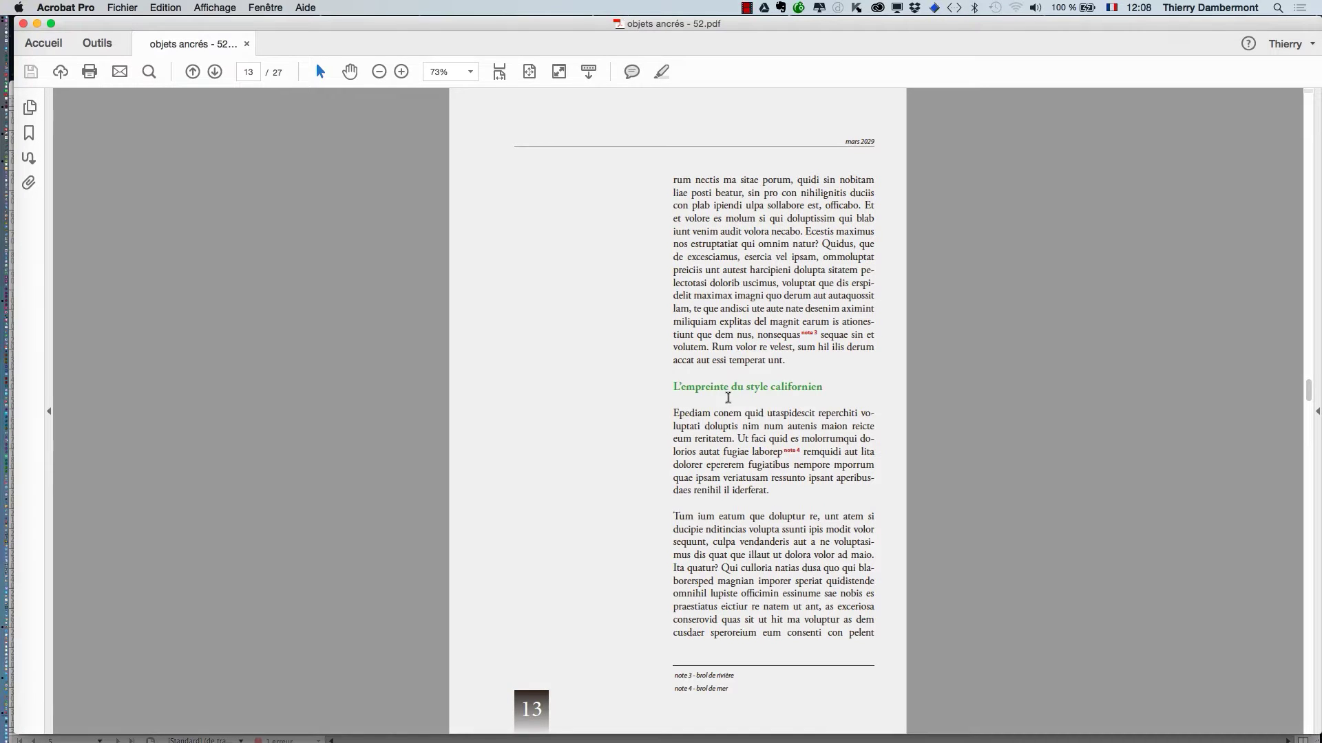
Step: Review the PDF pages backwards from page 13, past the table of contents on page 5, to page 4
{"action": "scroll", "coordinate": [768, 436], "scroll_direction": "up", "scroll_amount": 5}
{"action": "scroll", "coordinate": [768, 441], "scroll_direction": "up", "scroll_amount": 8}
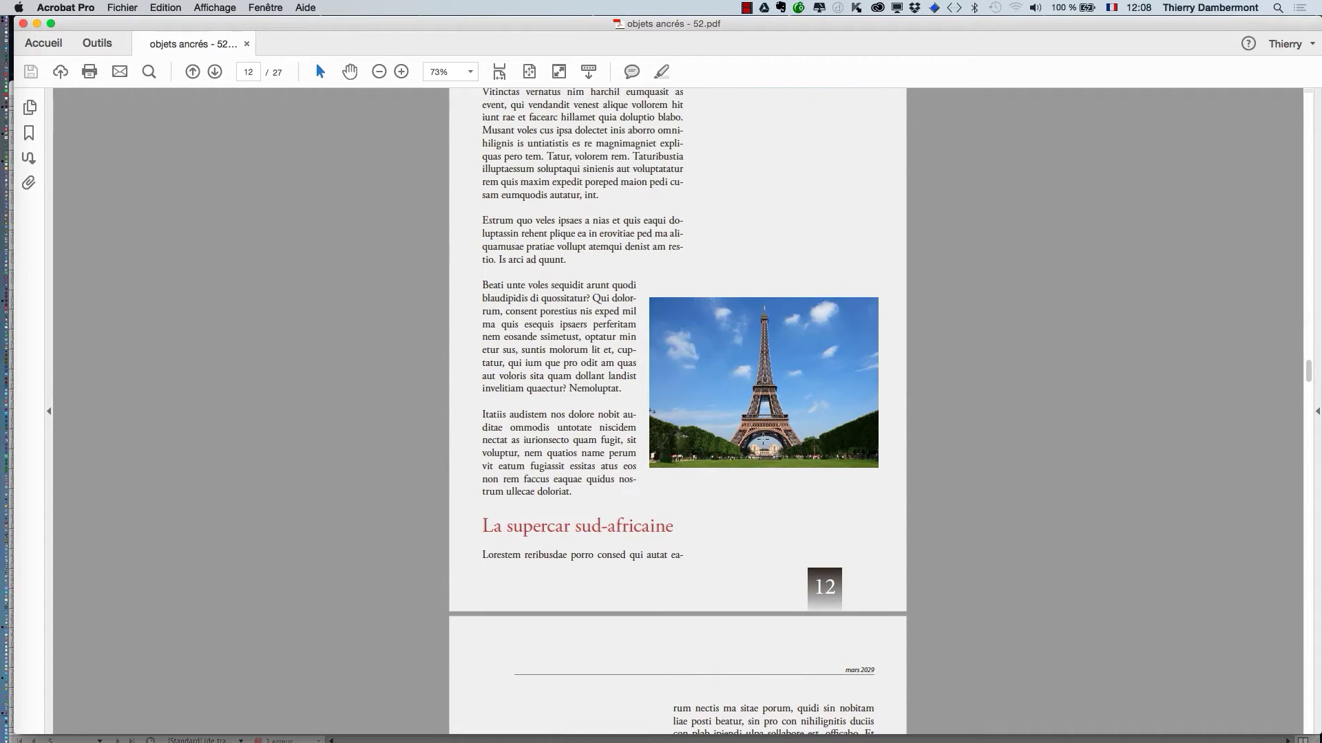
{"action": "scroll", "coordinate": [659, 421], "scroll_direction": "up", "scroll_amount": 10}
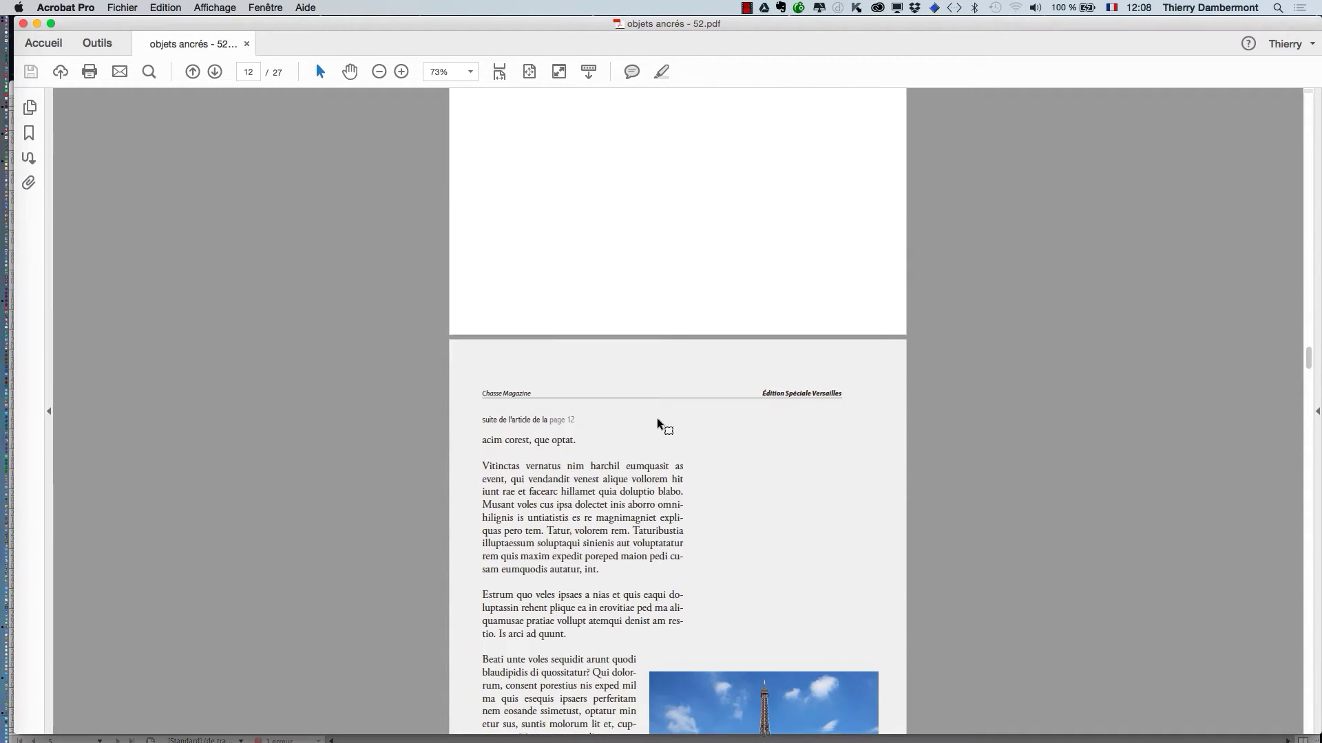
{"action": "scroll", "coordinate": [664, 421], "scroll_direction": "up", "scroll_amount": 10}
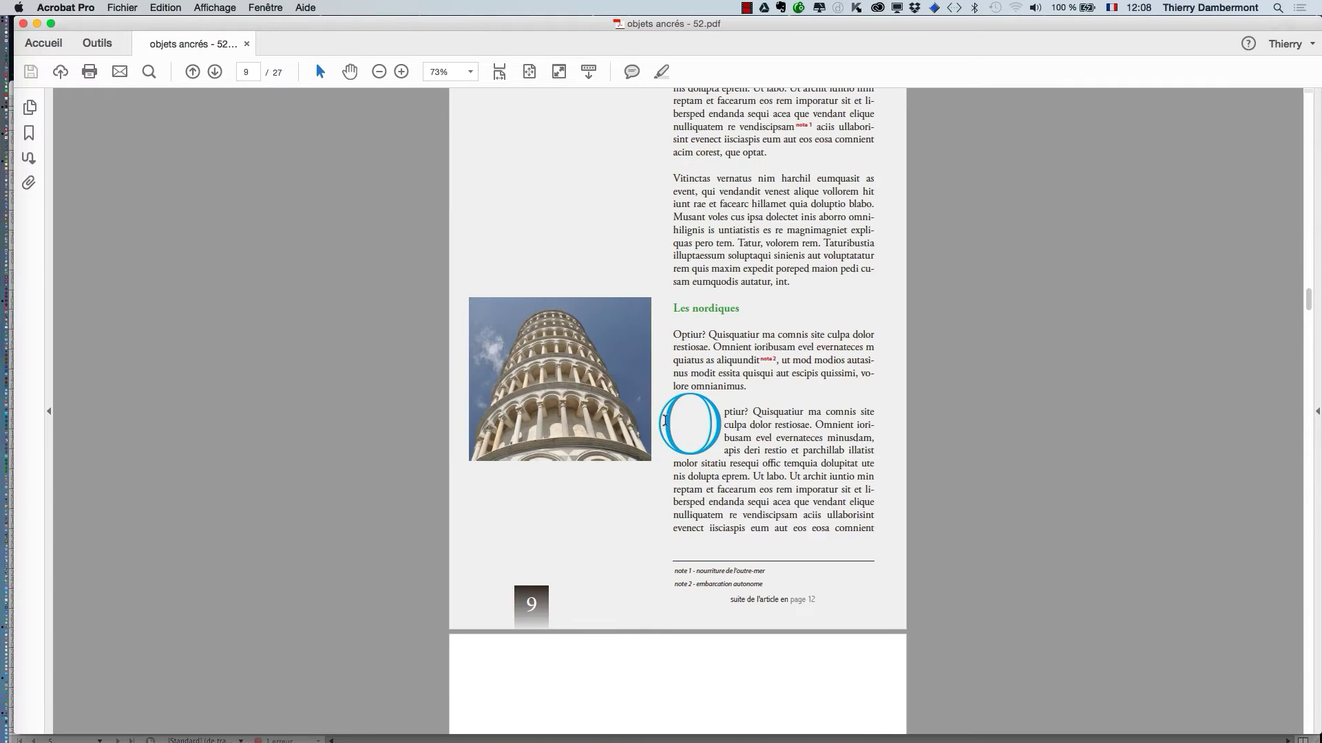
{"action": "scroll", "coordinate": [670, 422], "scroll_direction": "up", "scroll_amount": 15}
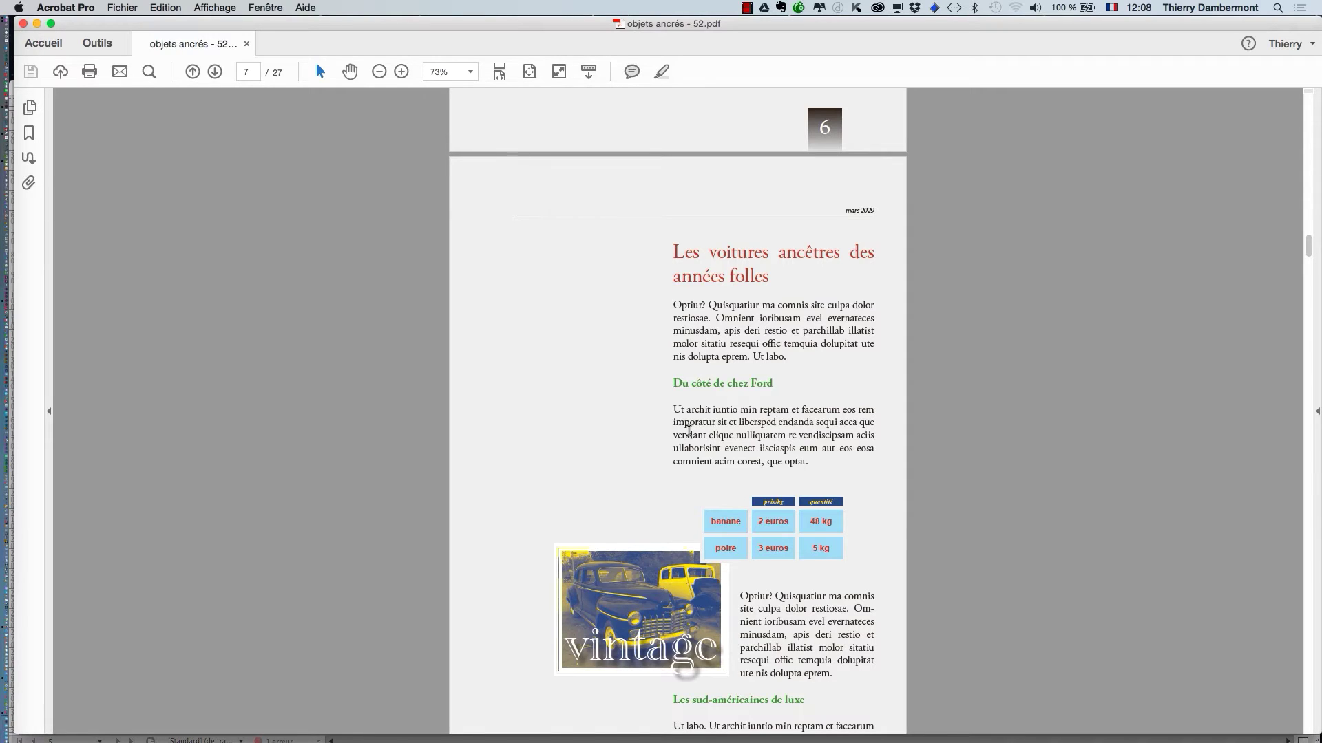
{"action": "scroll", "coordinate": [743, 495], "scroll_direction": "up", "scroll_amount": 3}
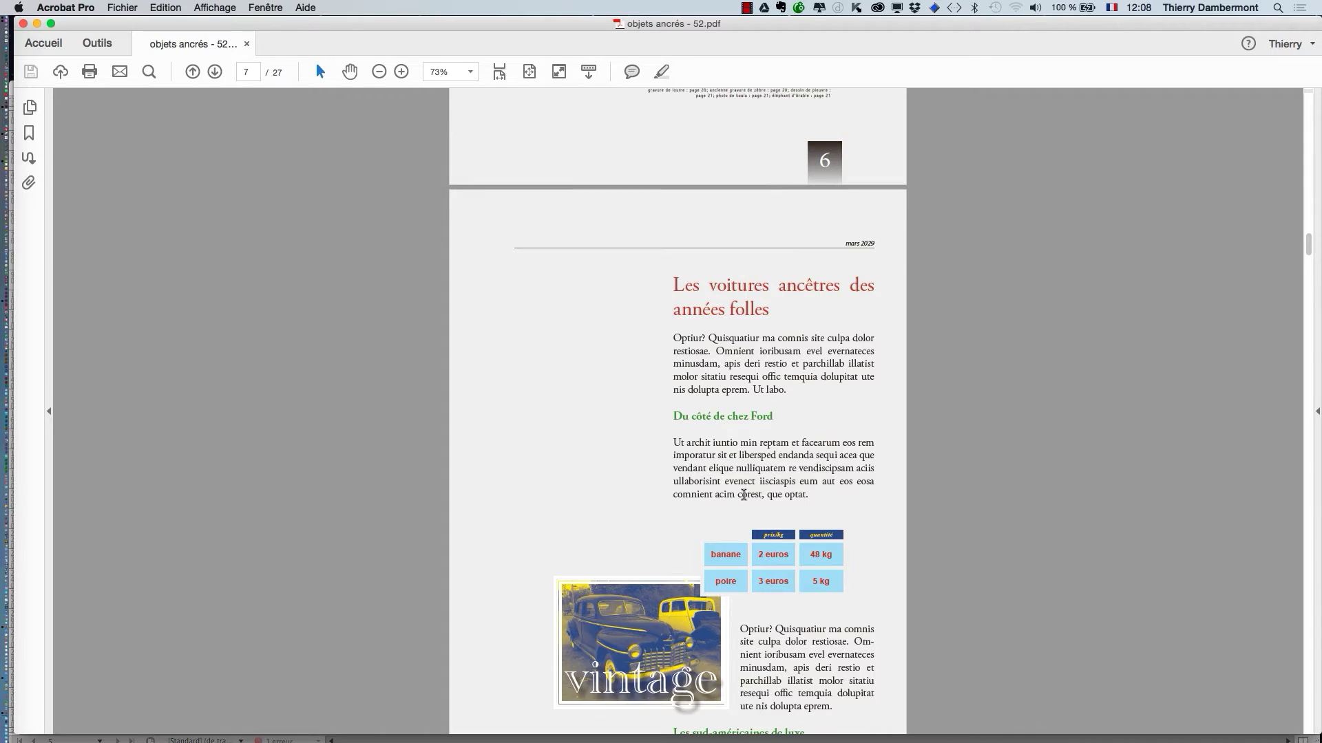
{"action": "scroll", "coordinate": [744, 489], "scroll_direction": "up", "scroll_amount": 10}
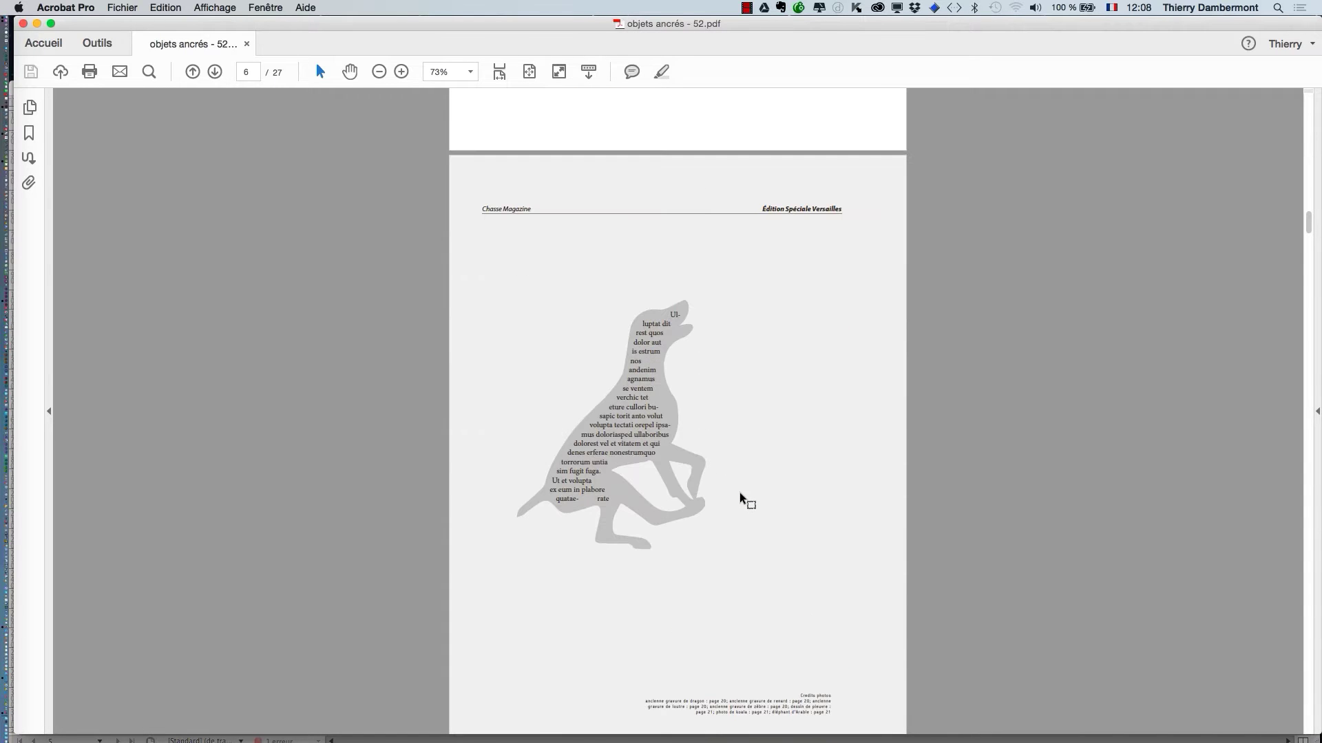
{"action": "scroll", "coordinate": [740, 494], "scroll_direction": "up", "scroll_amount": 10}
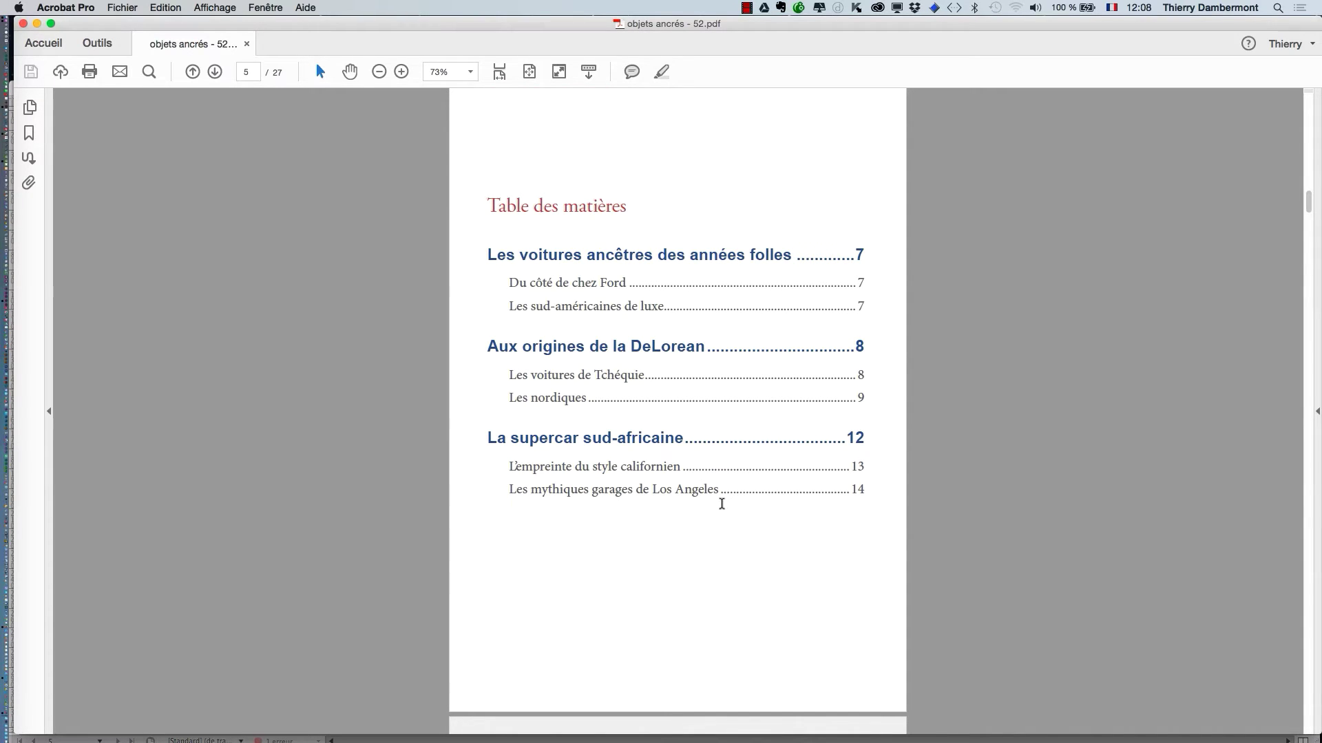
{"action": "scroll", "coordinate": [738, 526], "scroll_direction": "up", "scroll_amount": 3}
{"action": "scroll", "coordinate": [739, 527], "scroll_direction": "up", "scroll_amount": 10}
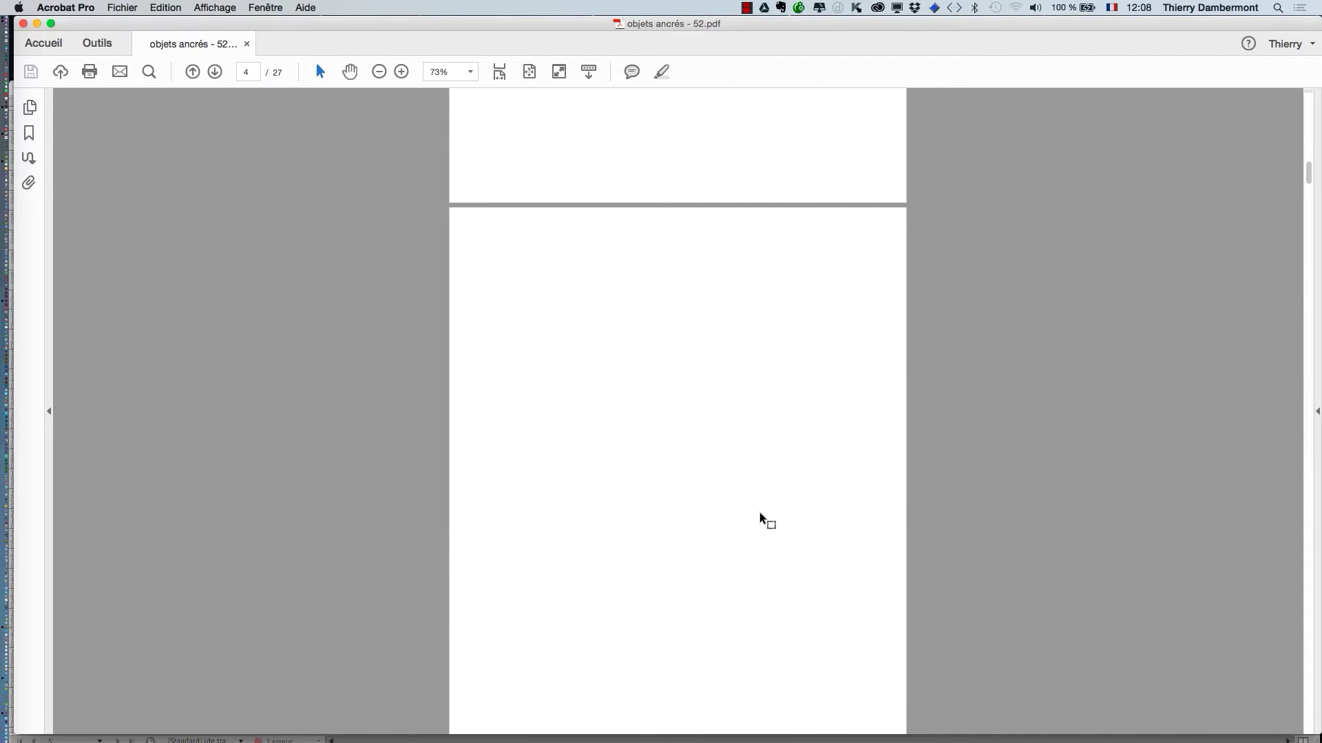
Step: Switch to InDesign, review the Publish Online options for updating an existing document and publishing a new one, and close without publishing
{"action": "key", "text": "super+Tab"}
{"action": "key", "text": "super+Tab"}
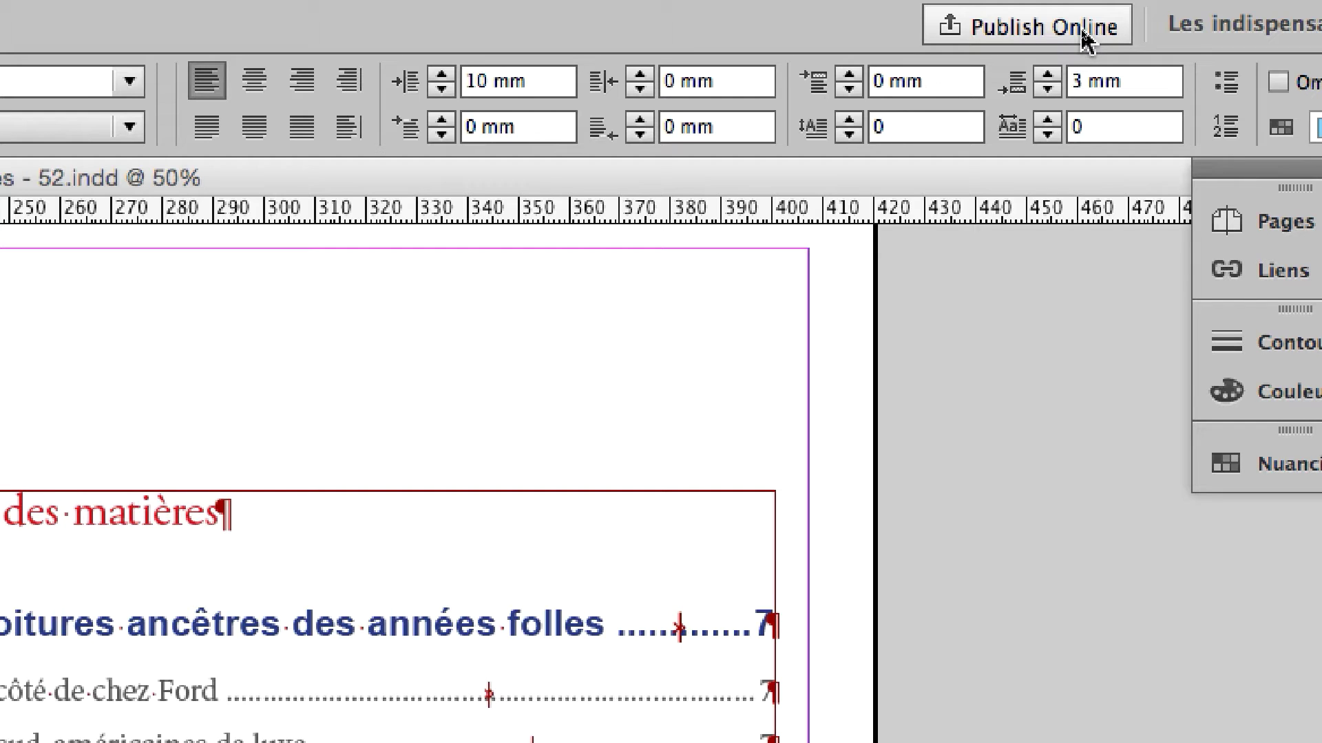
{"action": "left_click", "coordinate": [1082, 31]}
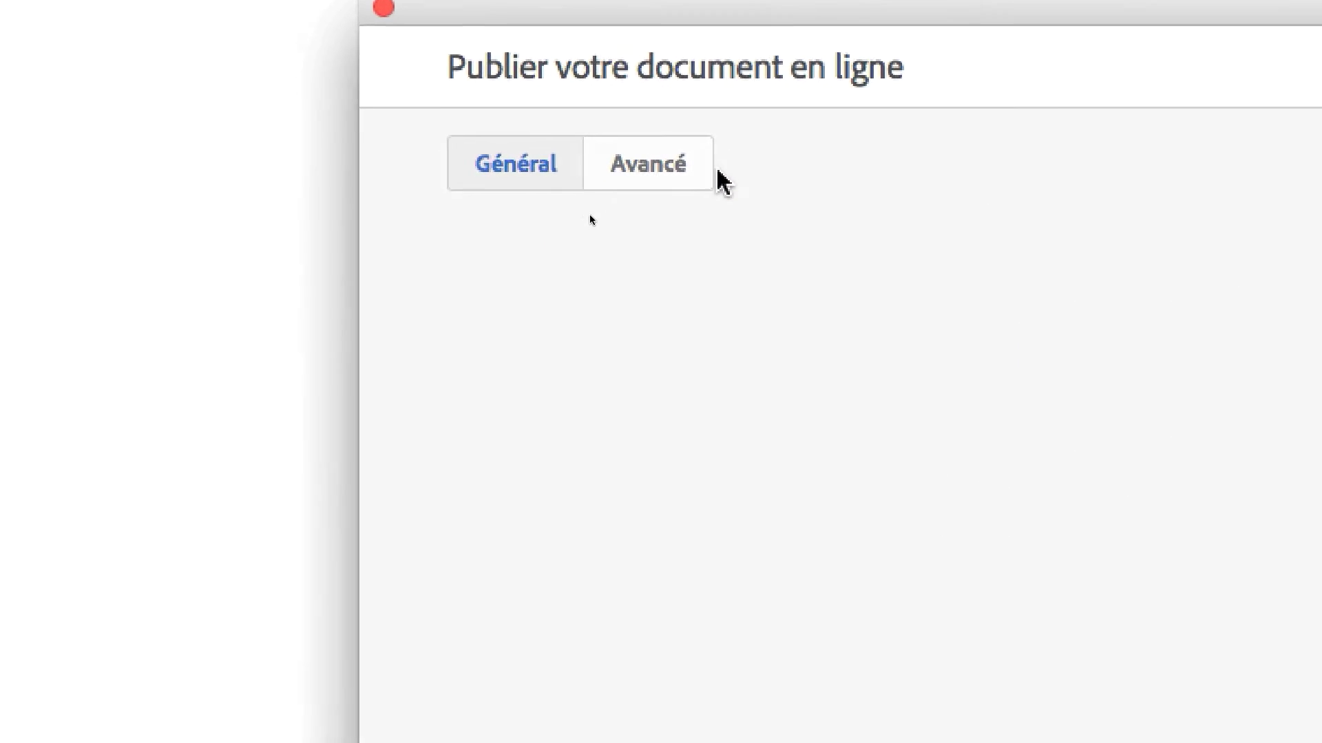
{"action": "left_click", "coordinate": [759, 231]}
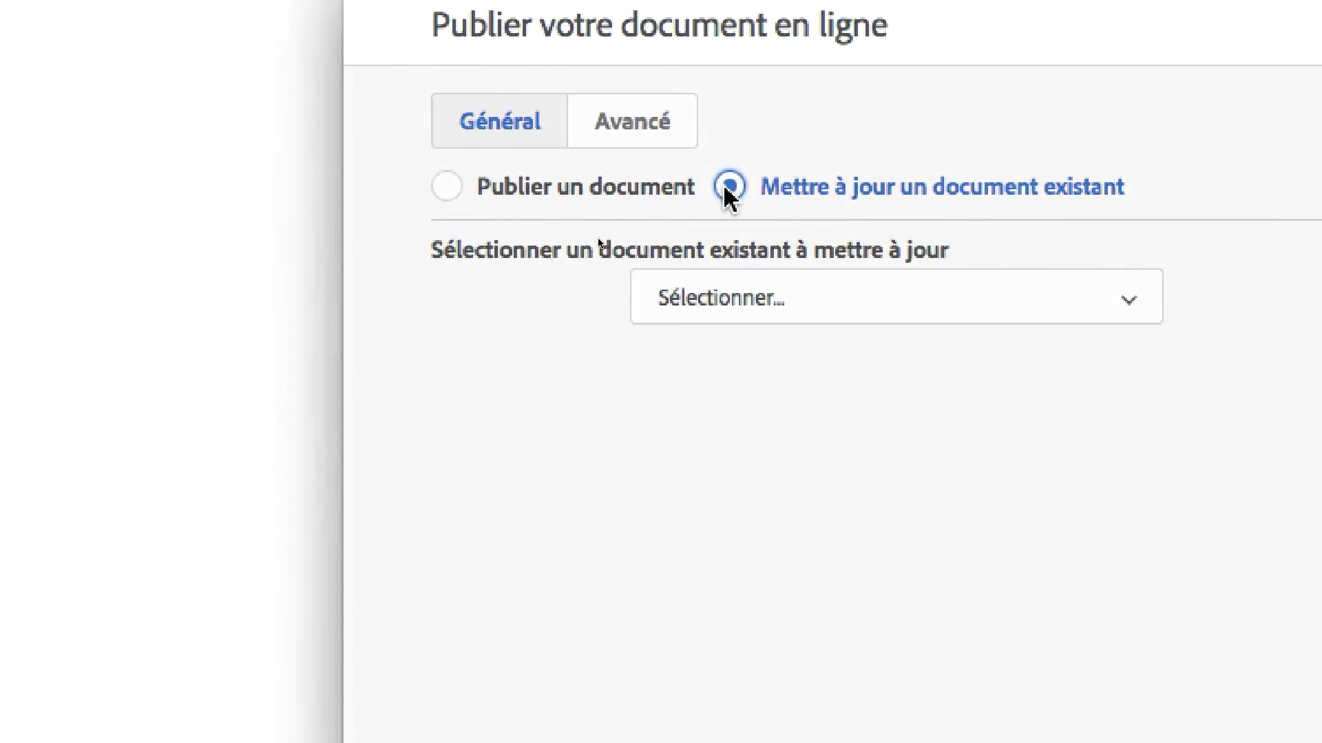
{"action": "left_click", "coordinate": [780, 307]}
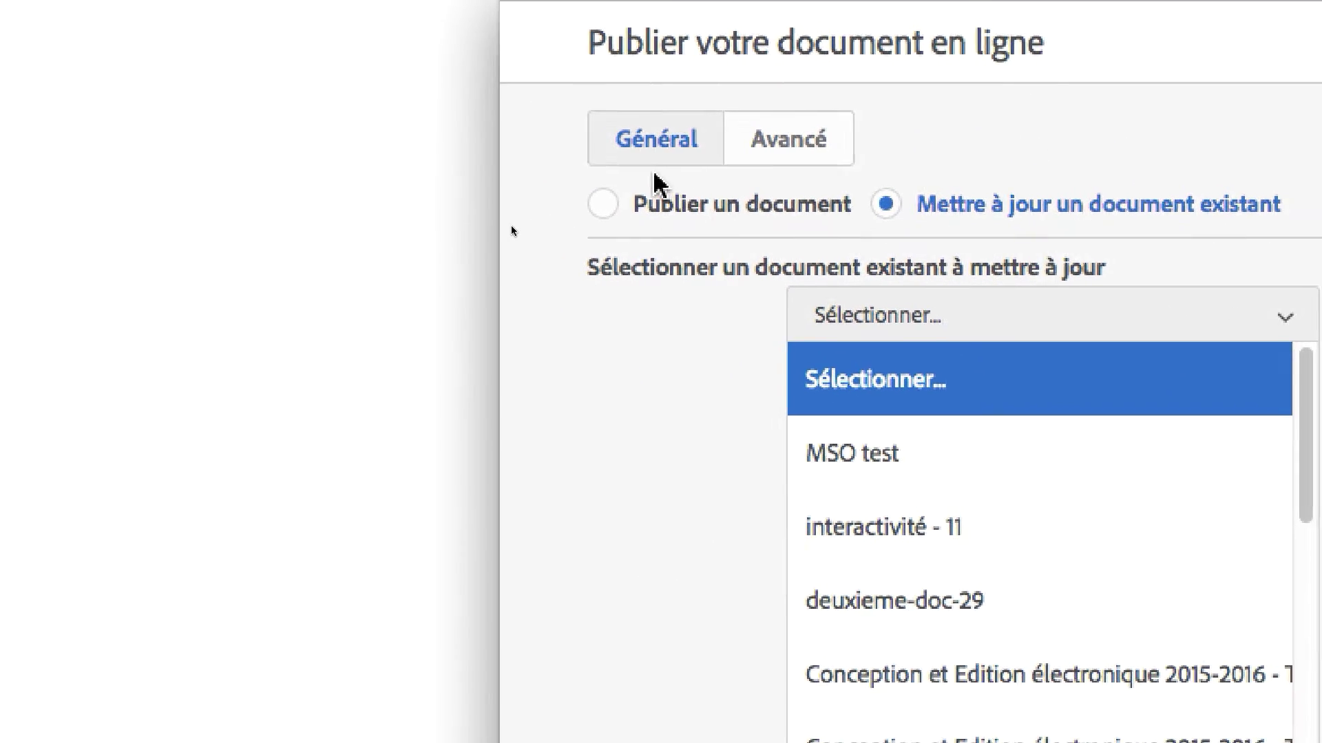
{"action": "left_click", "coordinate": [603, 204]}
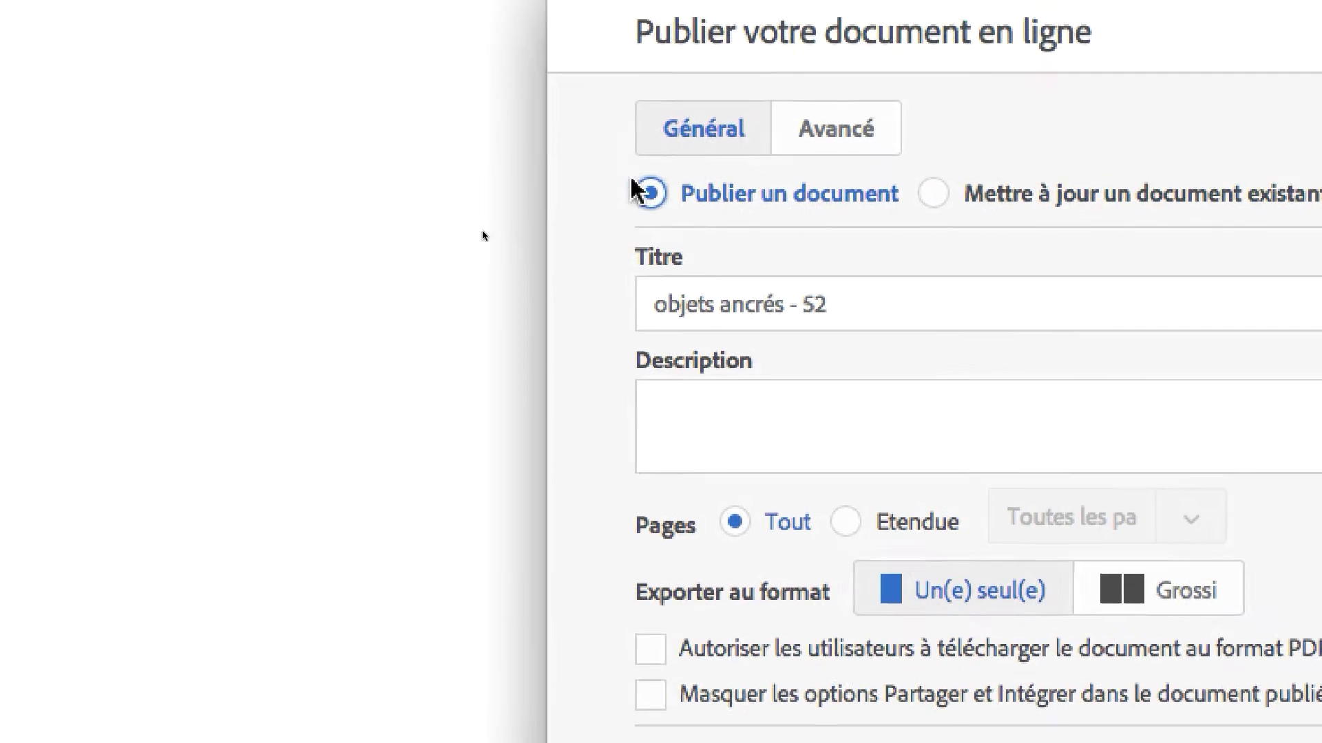
{"action": "left_click", "coordinate": [617, 118]}
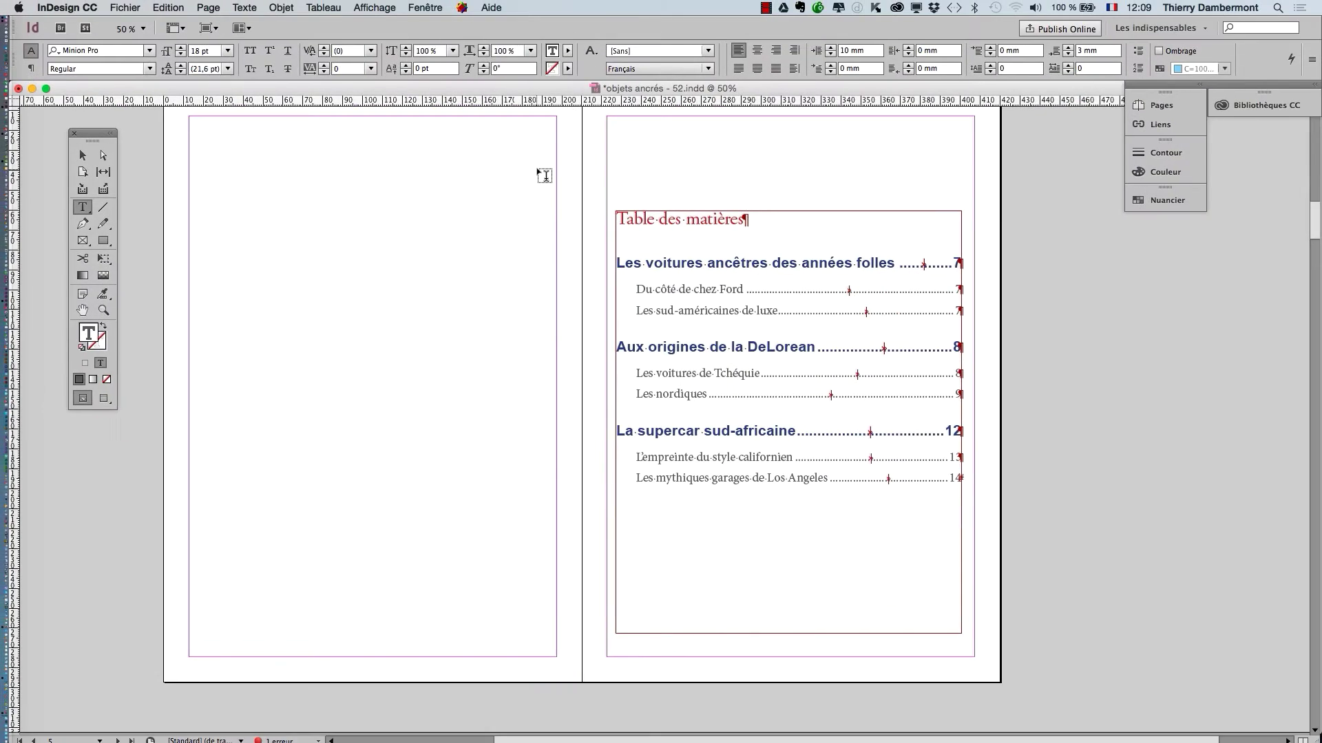
Step: Leave text editing in the table of contents with the Selection tool active and nothing selected
{"action": "scroll", "coordinate": [634, 248], "scroll_direction": "up", "scroll_amount": 2}
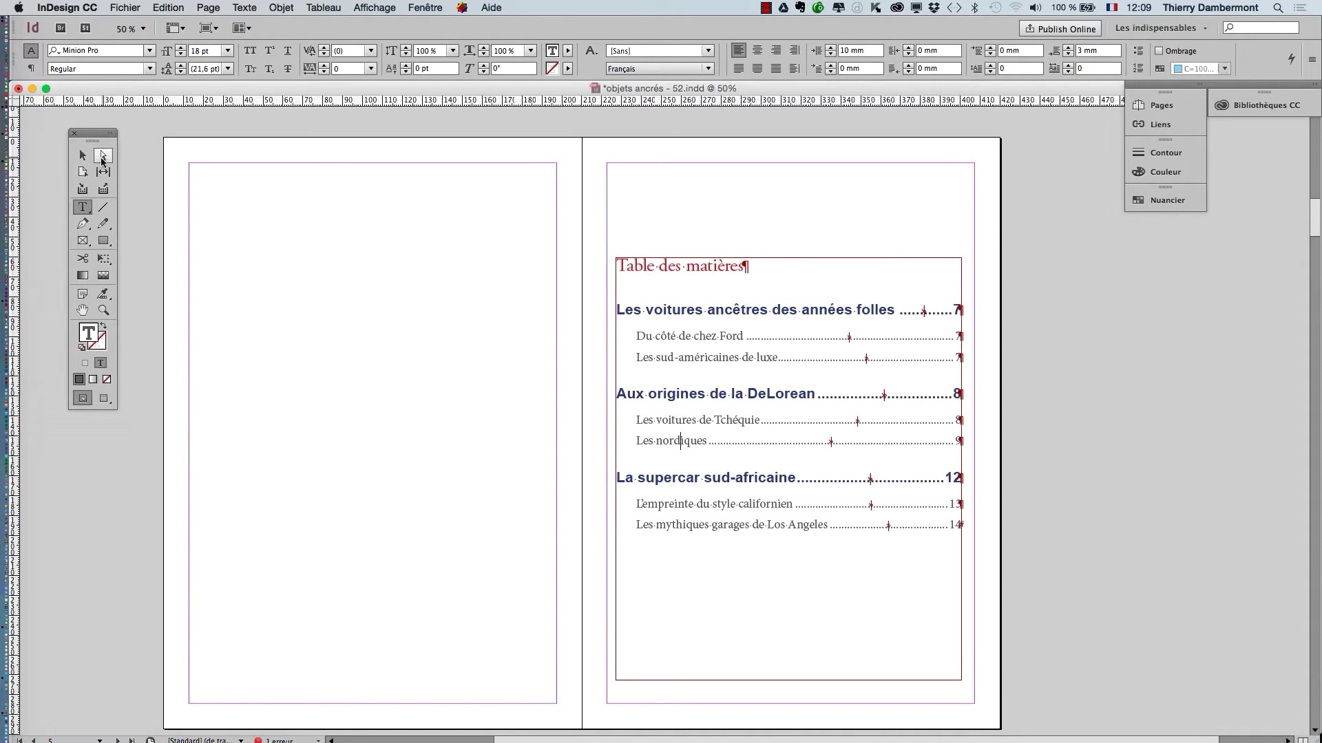
{"action": "key", "text": "Escape"}
{"action": "left_click", "coordinate": [140, 201]}
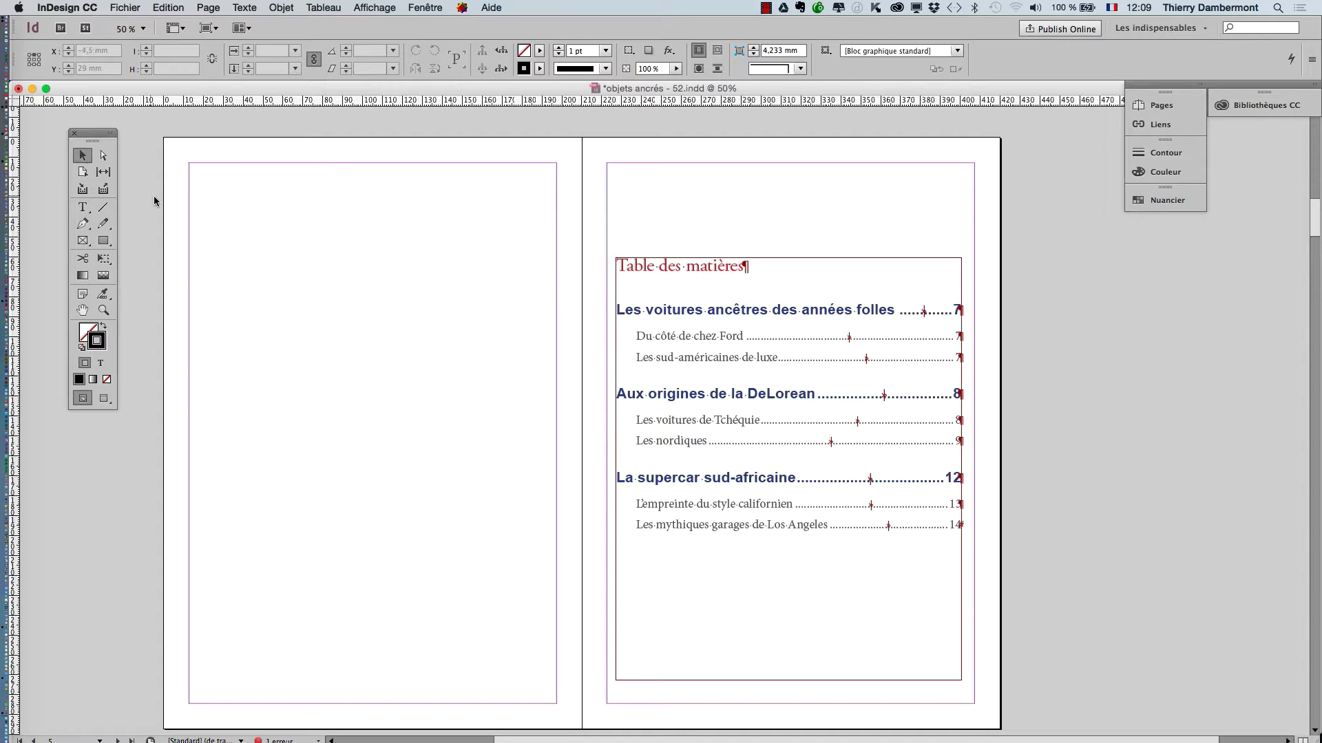
{"action": "scroll", "coordinate": [134, 212], "scroll_direction": "down", "scroll_amount": 1}
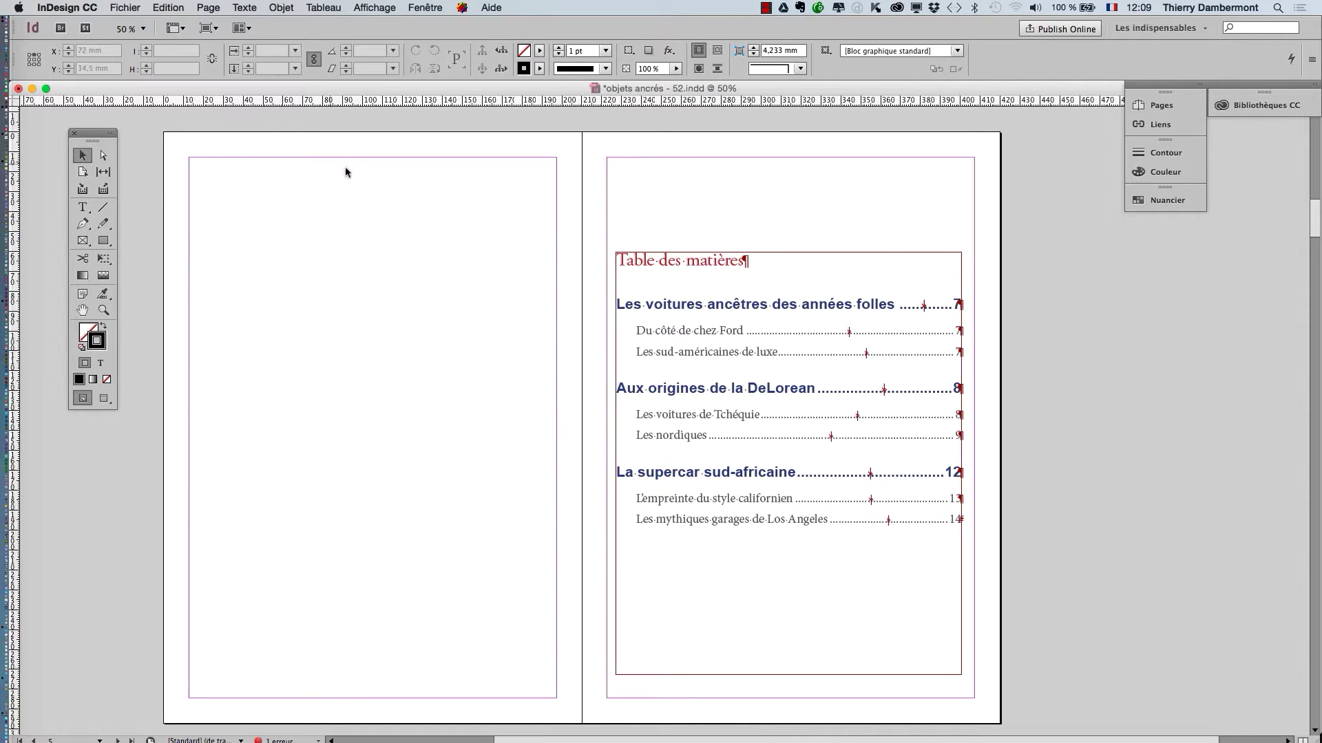
{"action": "scroll", "coordinate": [1053, 306], "scroll_direction": "down", "scroll_amount": 1}
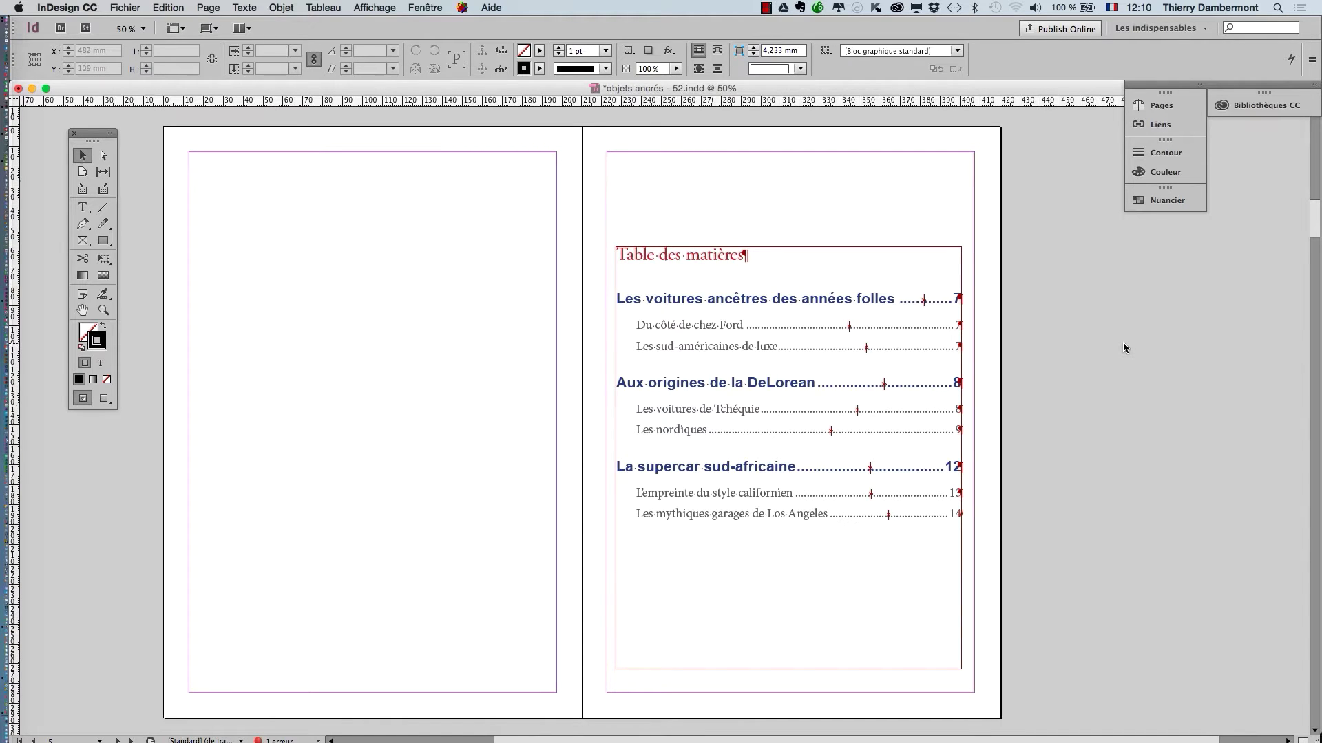
Step: Detach the Pages panel as a tall floating panel and enlarge its master section to list all the masters
{"action": "key", "text": "super+minus"}
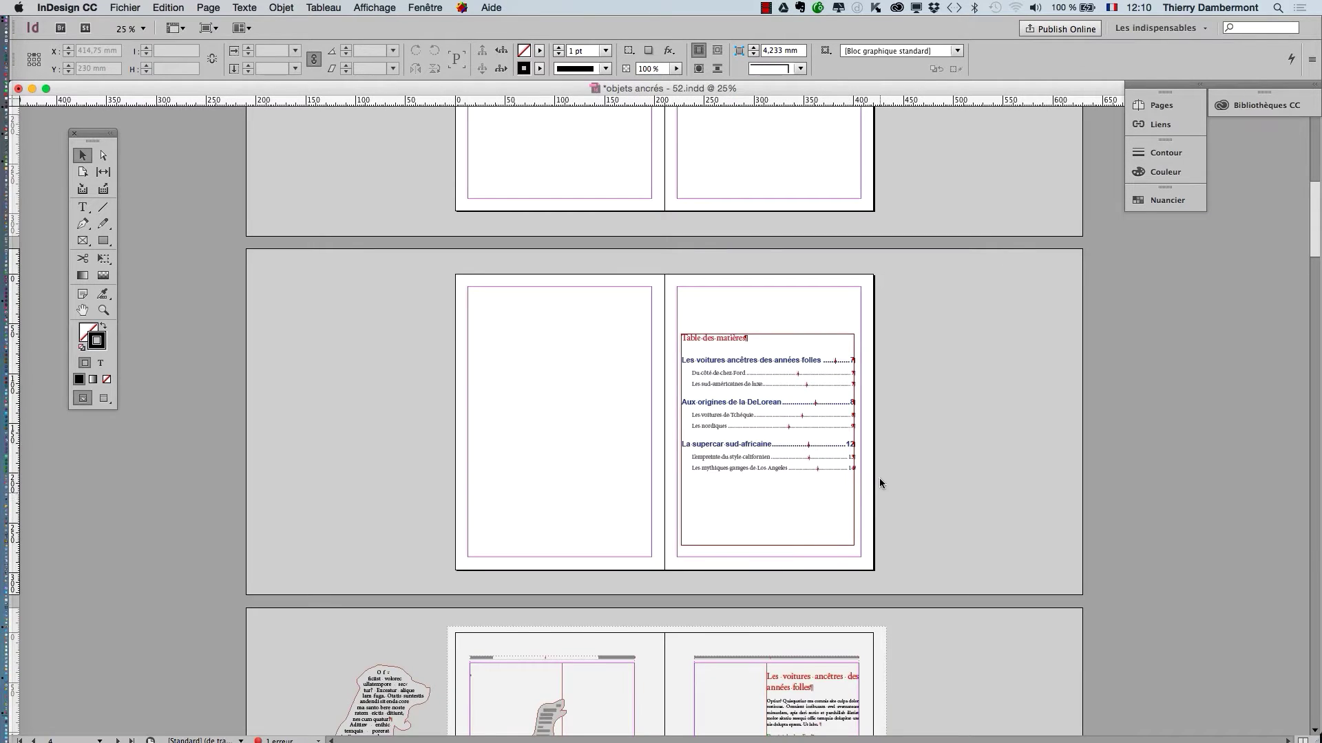
{"action": "scroll", "coordinate": [869, 468], "scroll_direction": "down", "scroll_amount": 3}
{"action": "scroll", "coordinate": [869, 472], "scroll_direction": "down", "scroll_amount": 4}
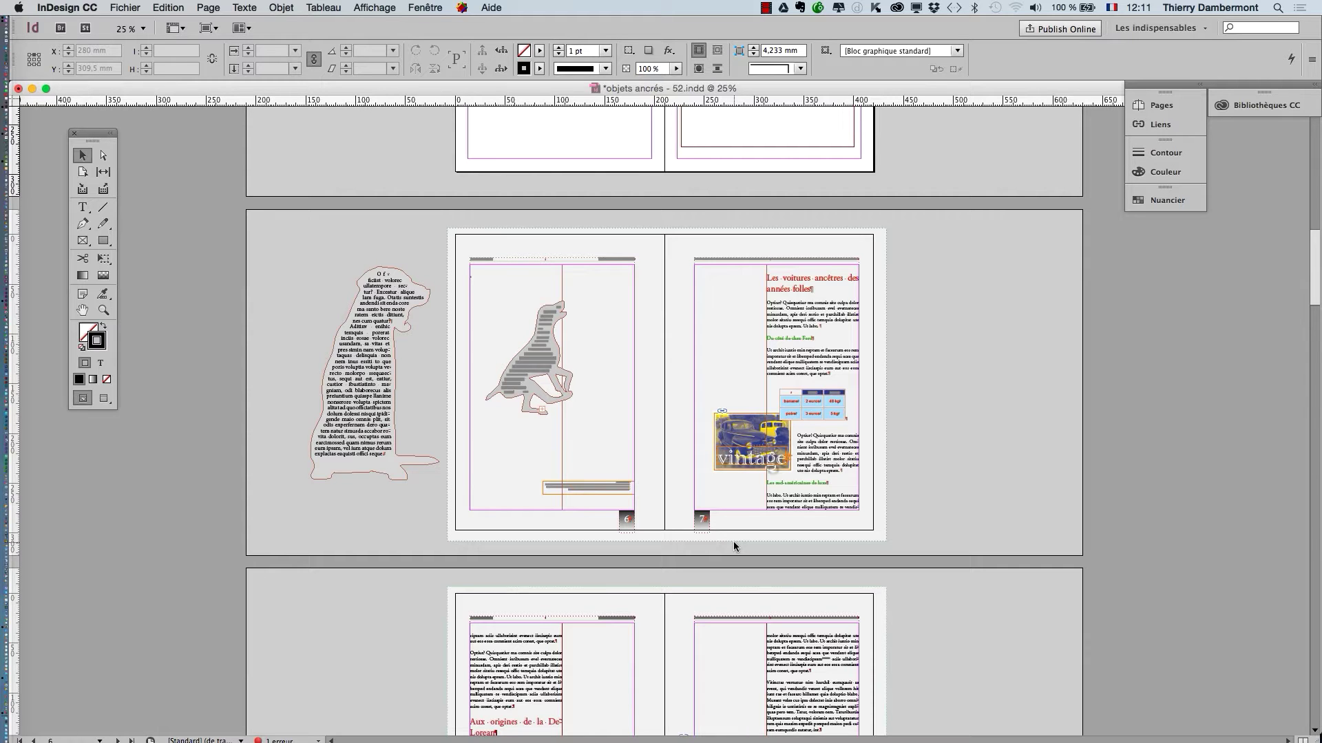
{"action": "scroll", "coordinate": [719, 519], "scroll_direction": "up", "scroll_amount": 3, "text": "alt"}
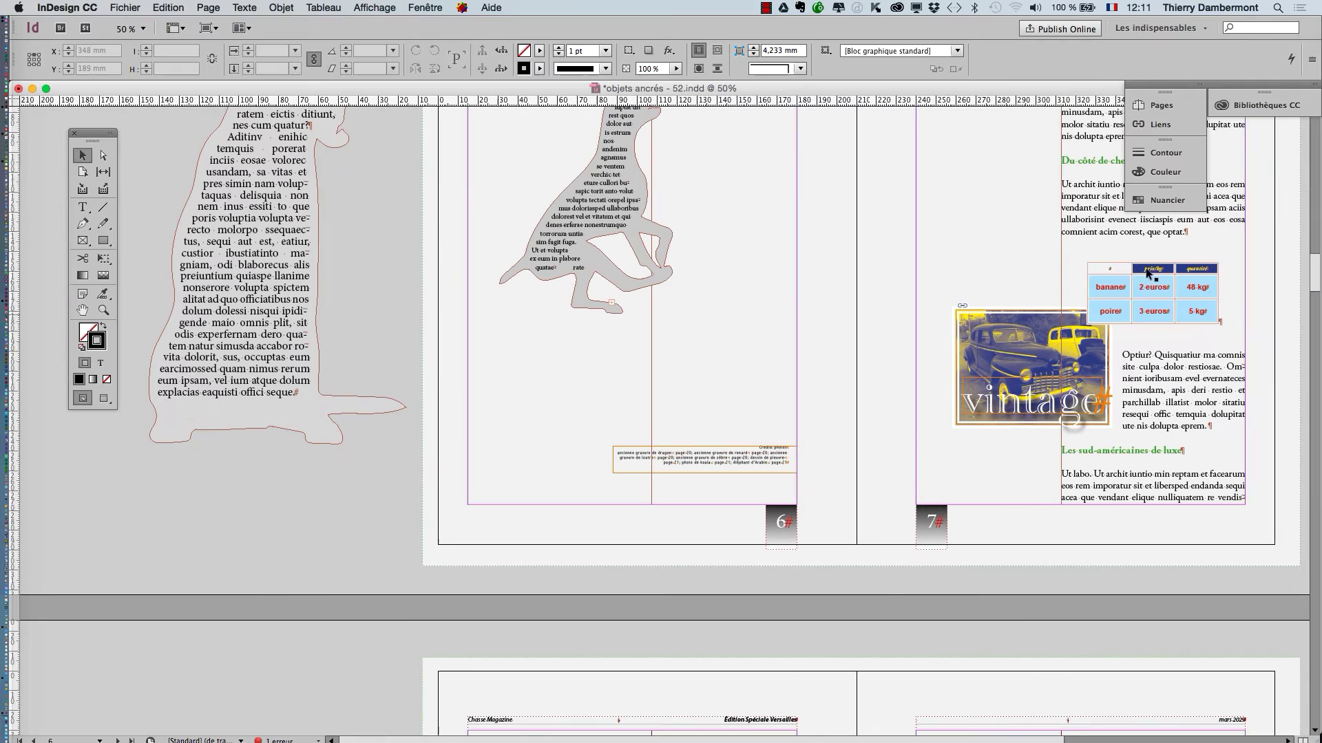
{"action": "left_click", "coordinate": [1161, 104]}
{"action": "left_click_drag", "start_coordinate": [1118, 333], "coordinate": [1118, 634]}
{"action": "left_click_drag", "start_coordinate": [981, 98], "coordinate": [740, 130]}
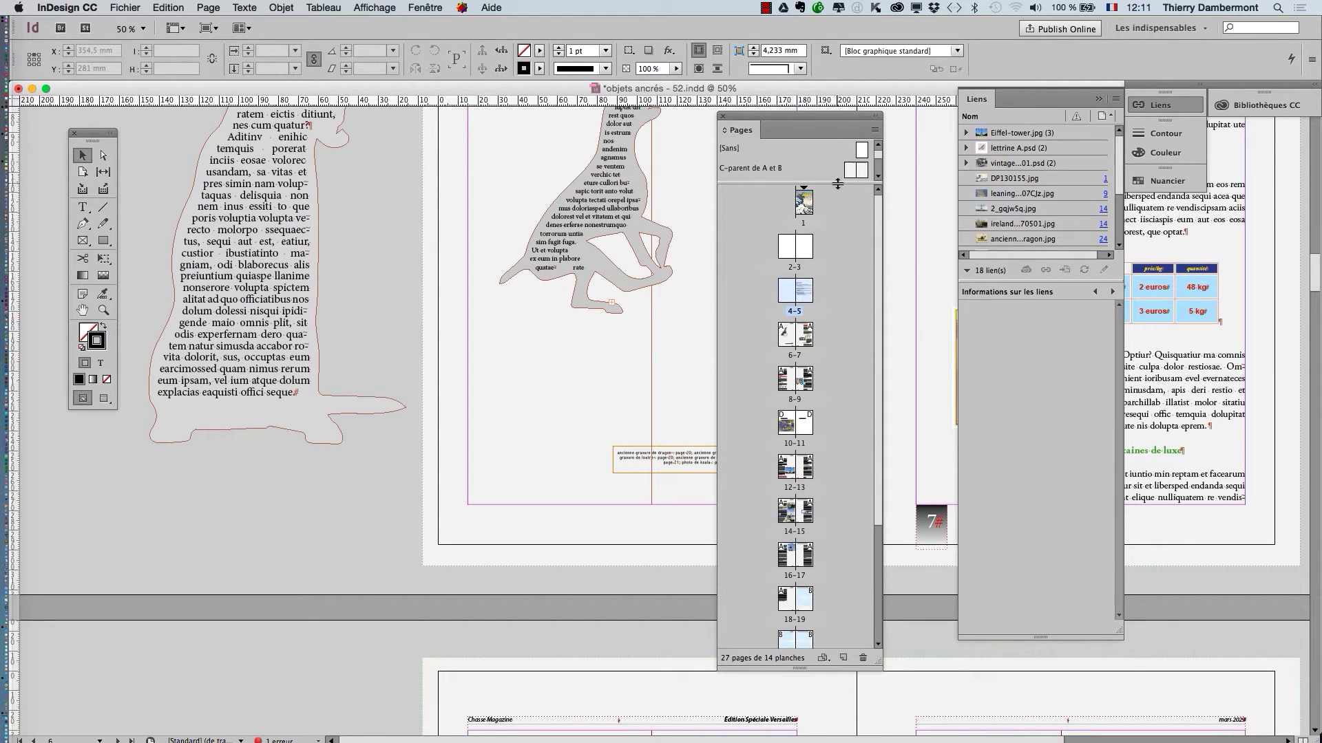
{"action": "left_click_drag", "start_coordinate": [837, 184], "coordinate": [851, 292]}
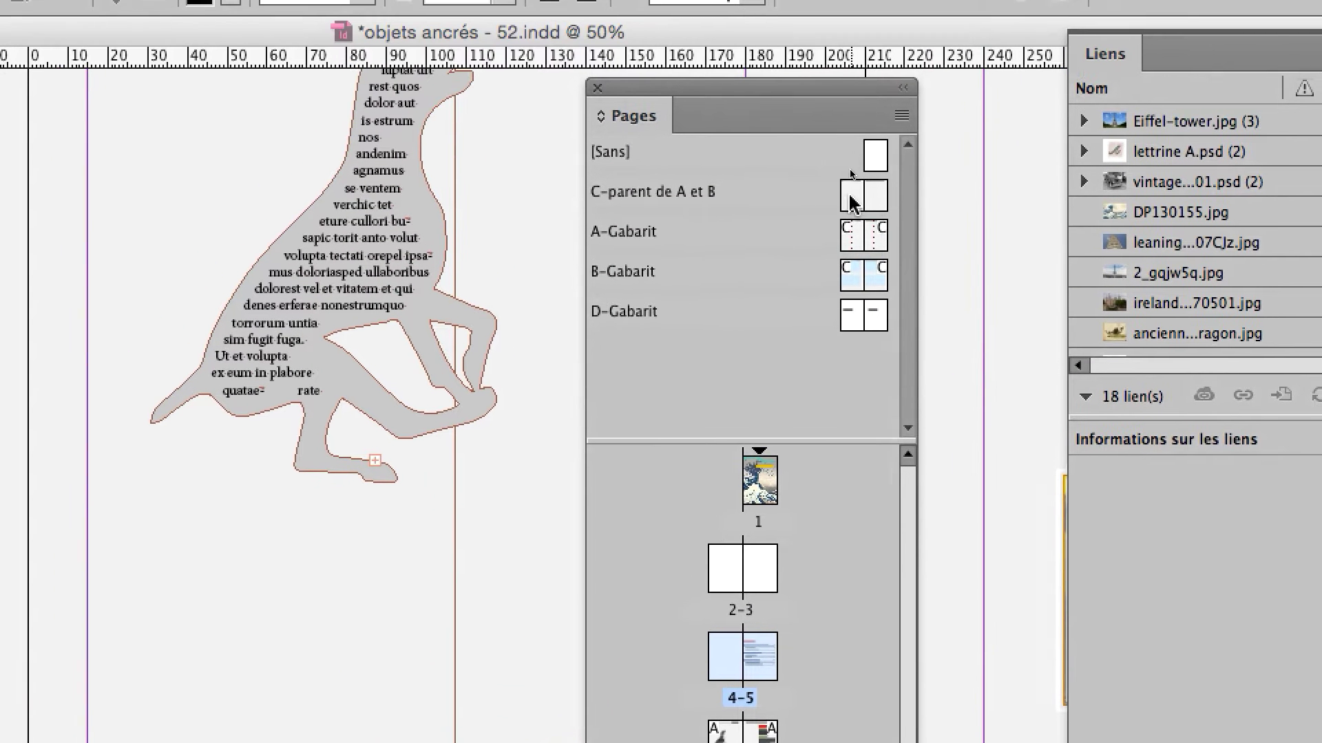
Step: Open the master spread "C-parent de A et B" and move the floating Pages panel clear of it
{"action": "left_click", "coordinate": [851, 145]}
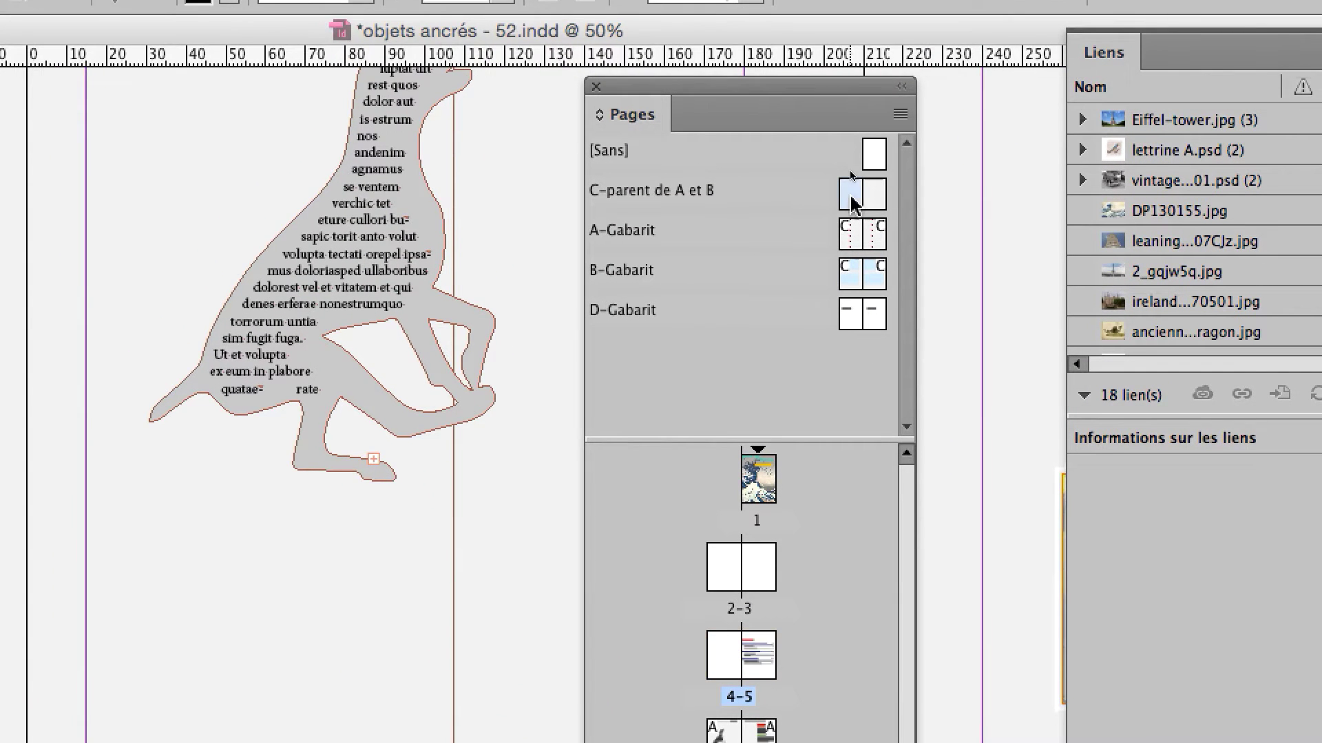
{"action": "double_click", "coordinate": [851, 200]}
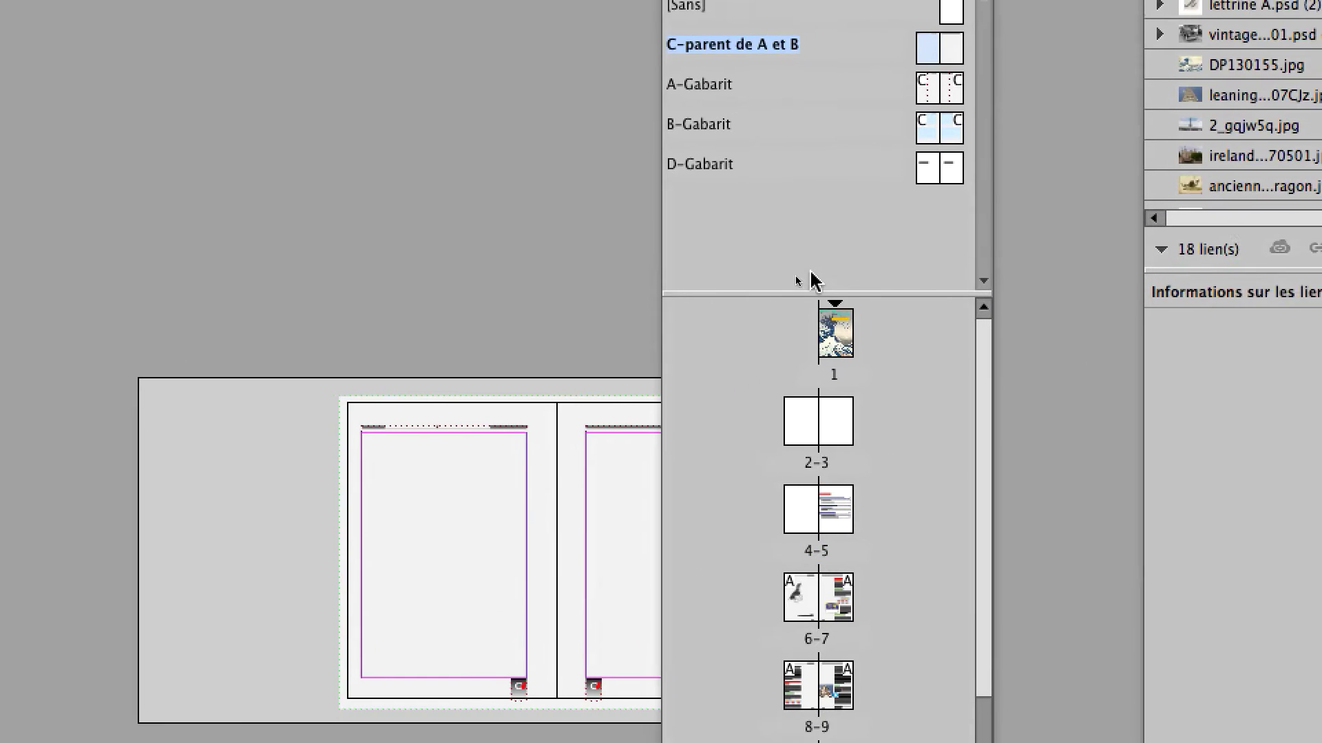
{"action": "left_click_drag", "start_coordinate": [747, 0], "coordinate": [957, 0]}
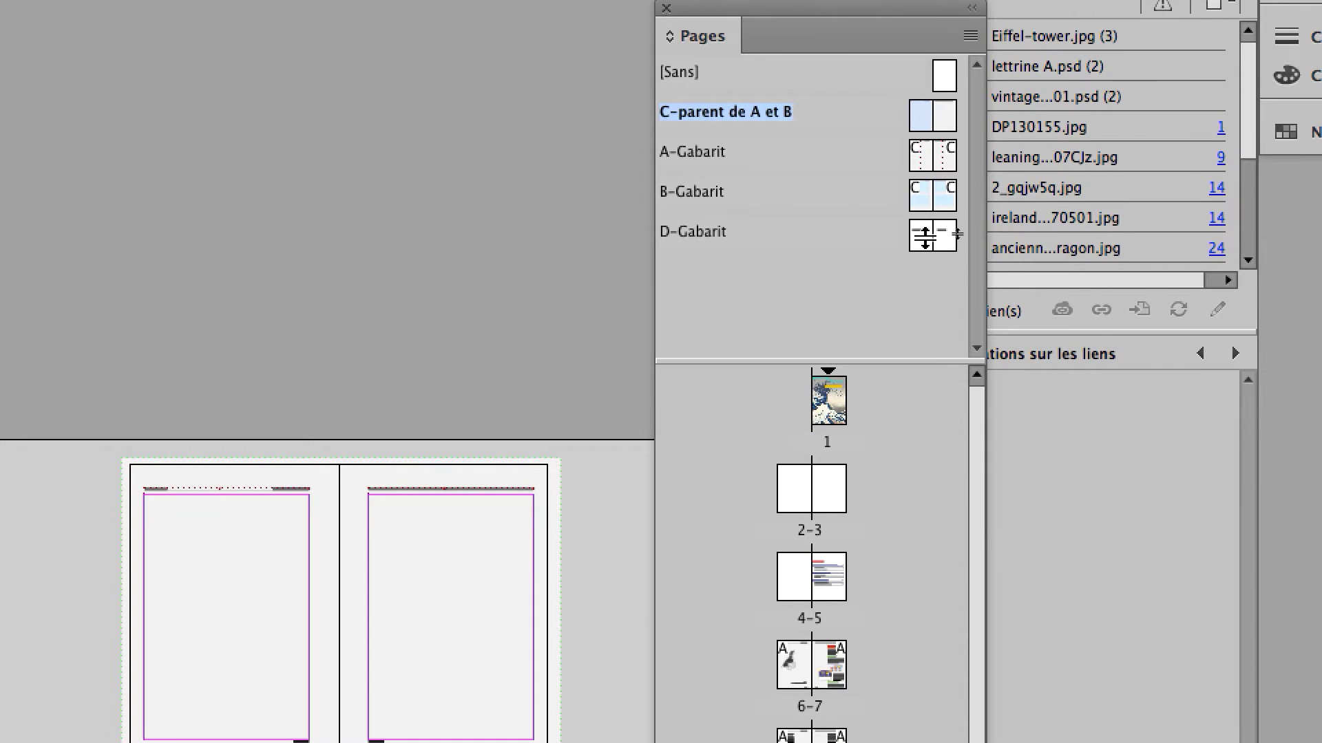
Step: Bring the full C-parent de A et B master spread into view and clear the Pages and Links panels away from it
{"action": "left_click_drag", "start_coordinate": [957, 234], "coordinate": [956, 204]}
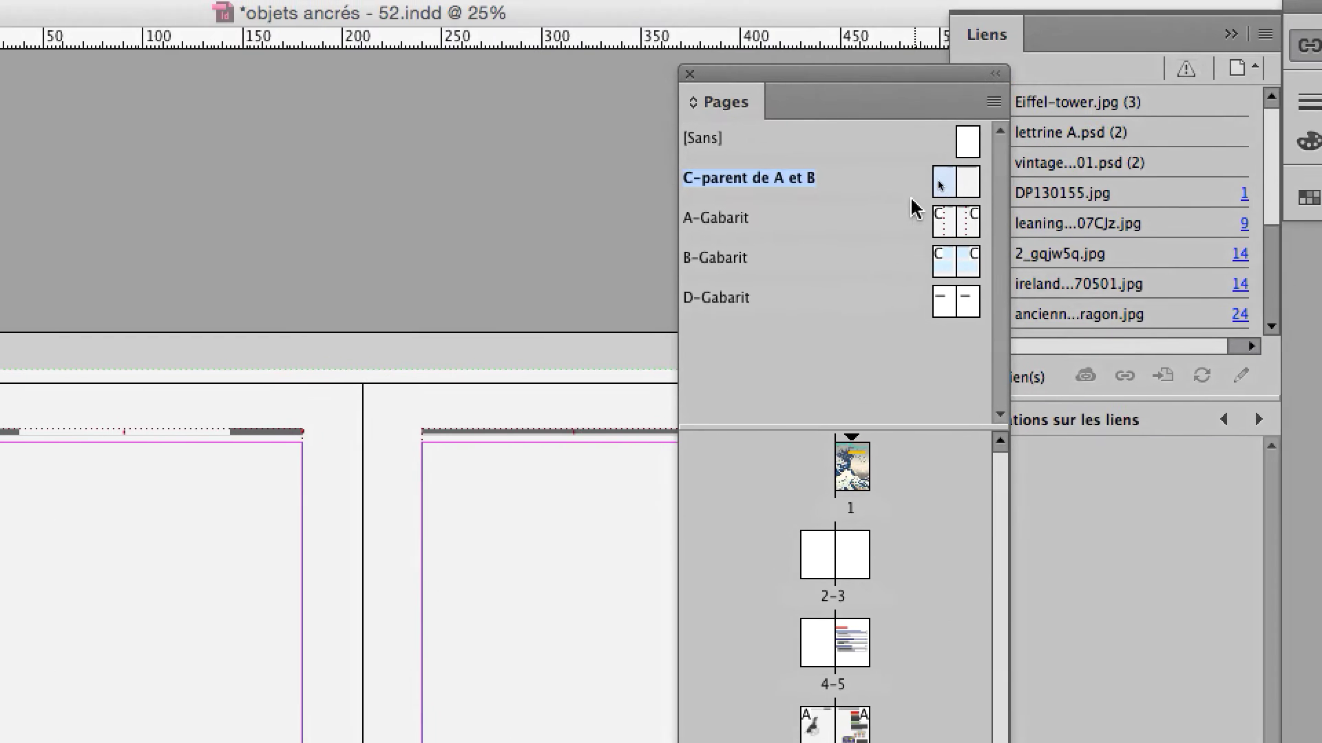
{"action": "double_click", "coordinate": [956, 200]}
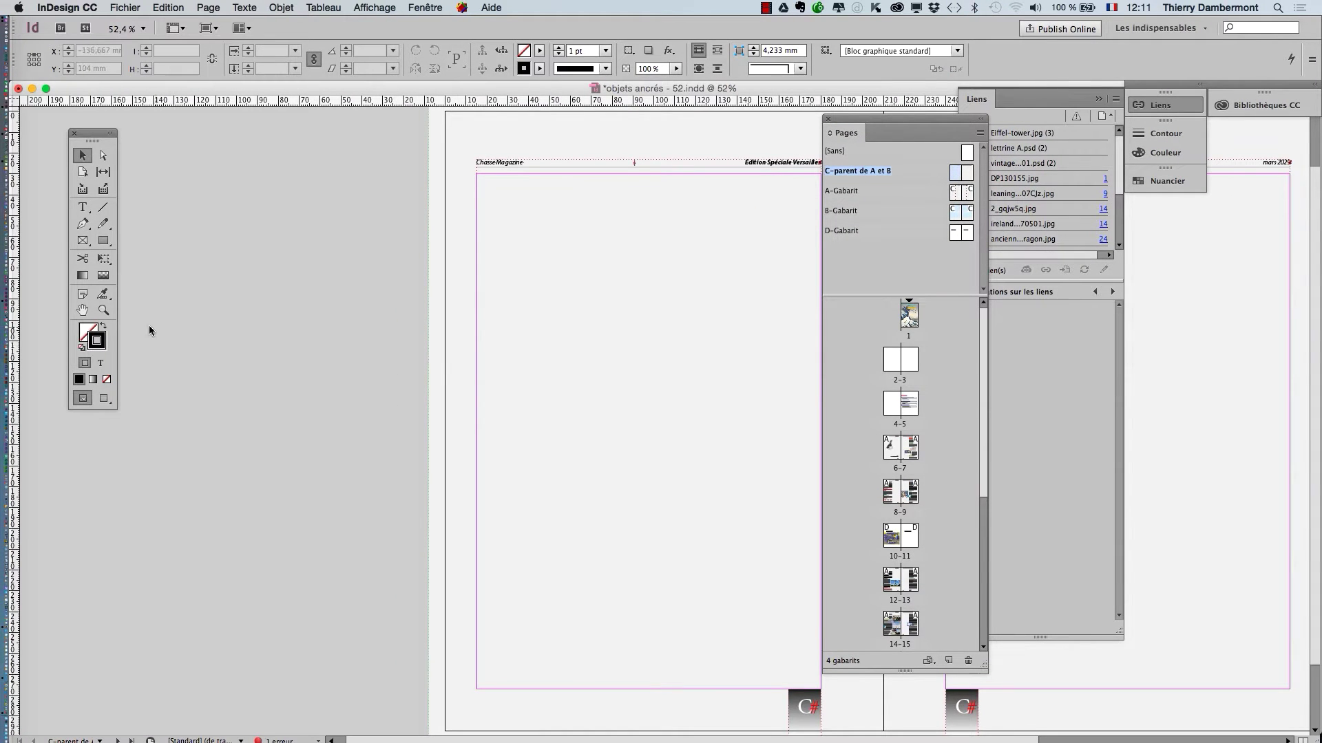
{"action": "left_click_drag", "start_coordinate": [563, 393], "coordinate": [310, 354]}
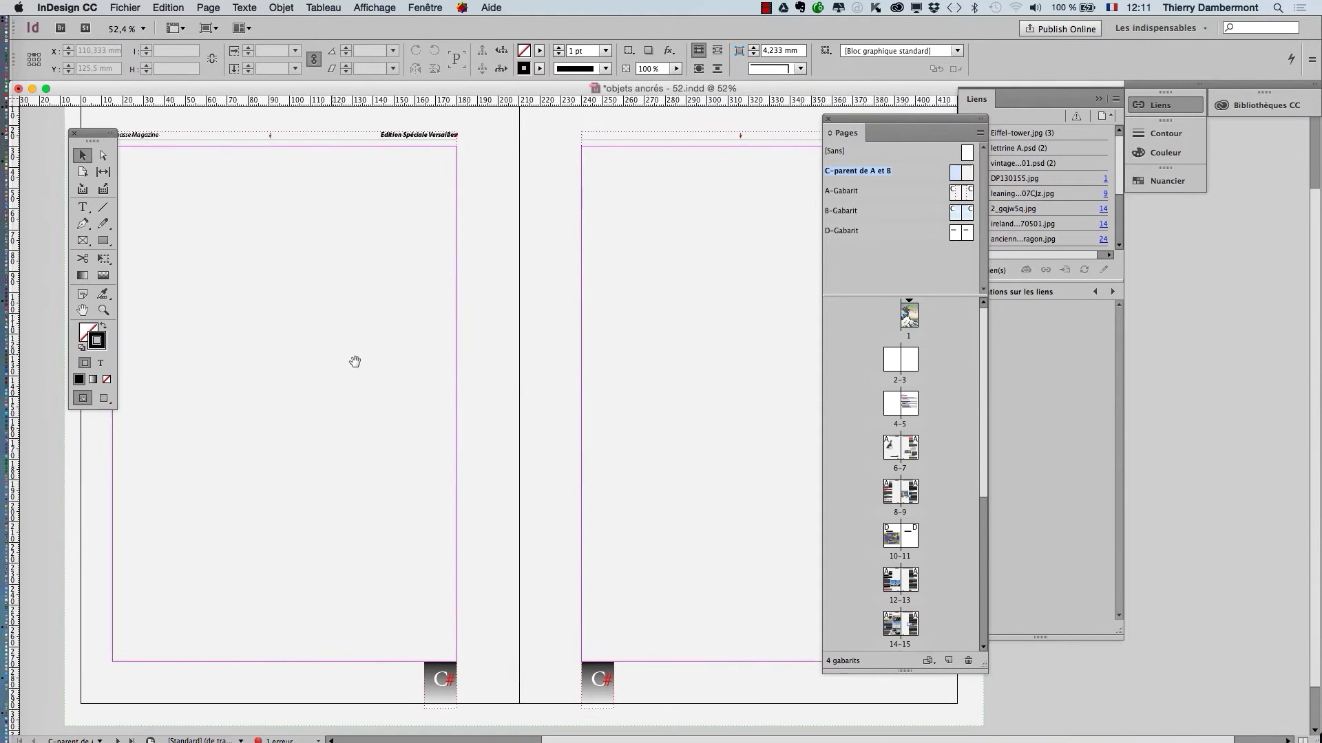
{"action": "left_click_drag", "start_coordinate": [918, 127], "coordinate": [1232, 228]}
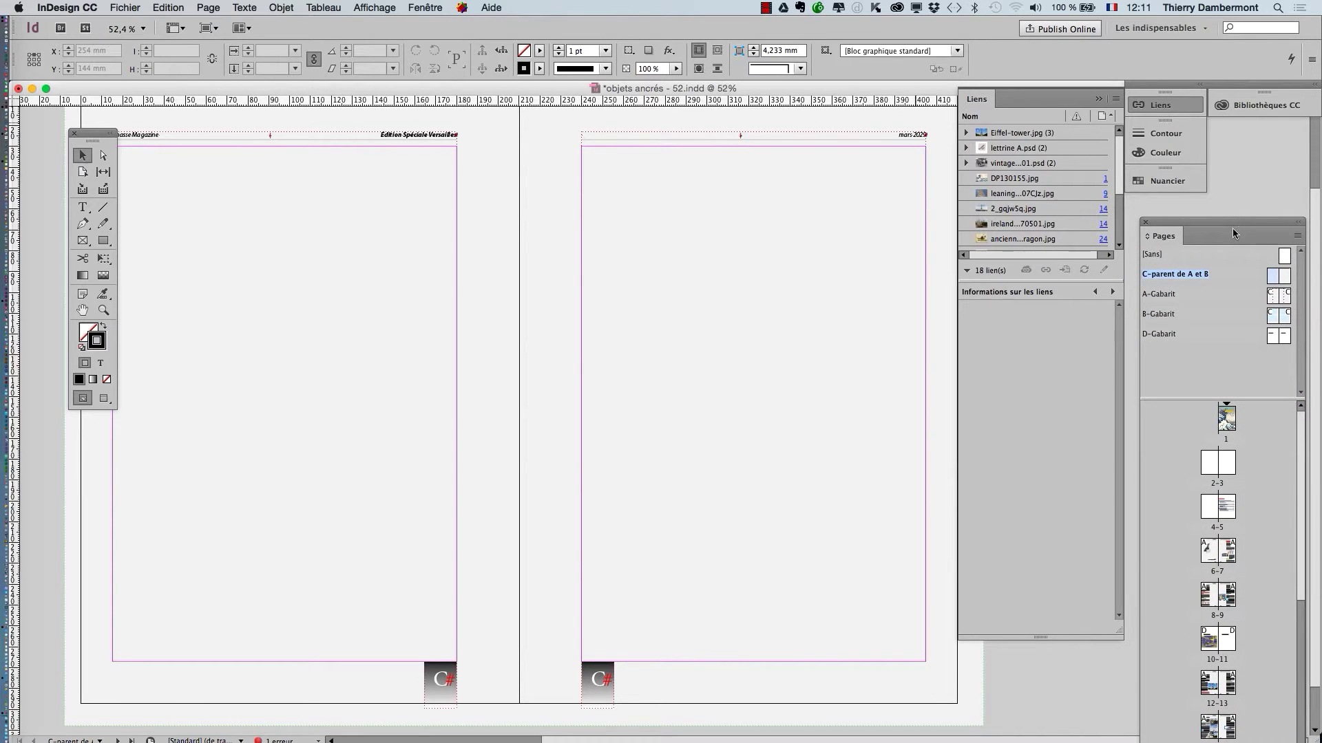
{"action": "left_click", "coordinate": [1099, 99]}
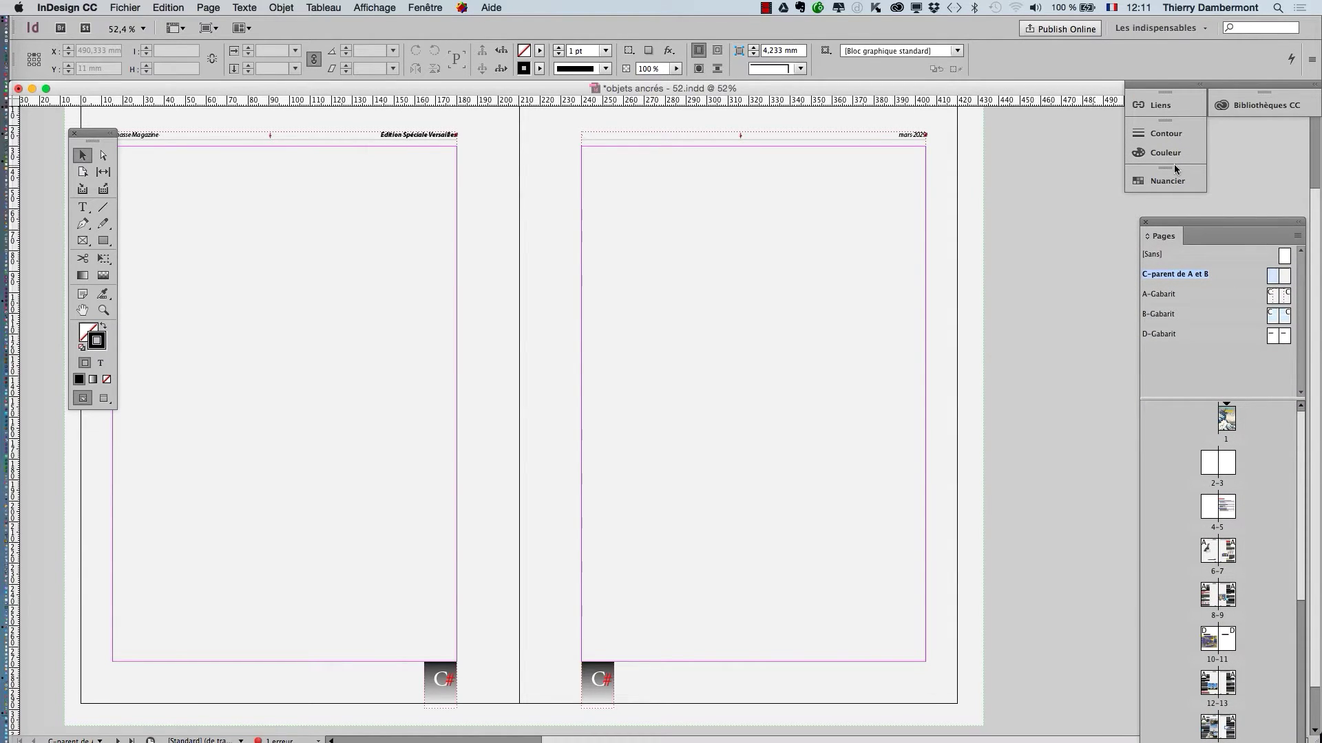
Step: Display the document's layers beside the spread, lock the texte layer, and make numerotation the active, unlocked layer
{"action": "left_click", "coordinate": [427, 6]}
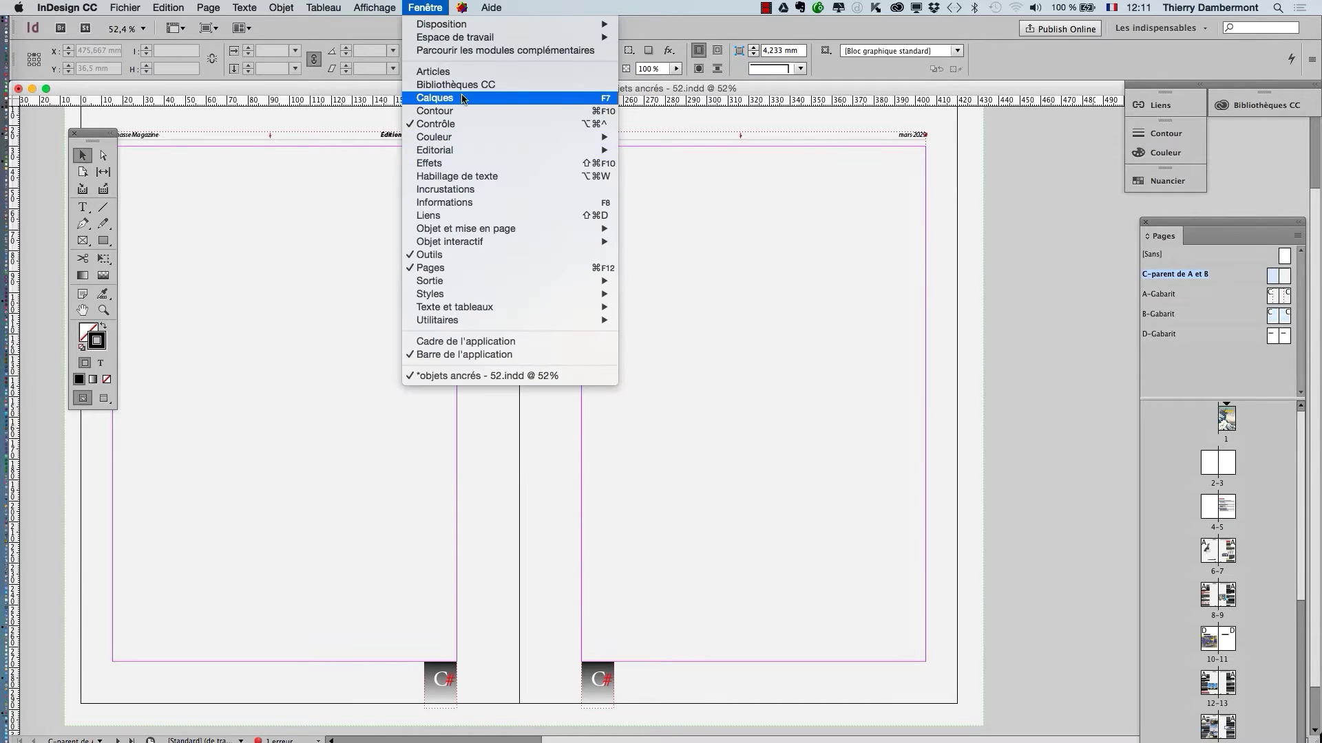
{"action": "left_click", "coordinate": [434, 97]}
{"action": "left_click_drag", "start_coordinate": [521, 271], "coordinate": [1013, 192]}
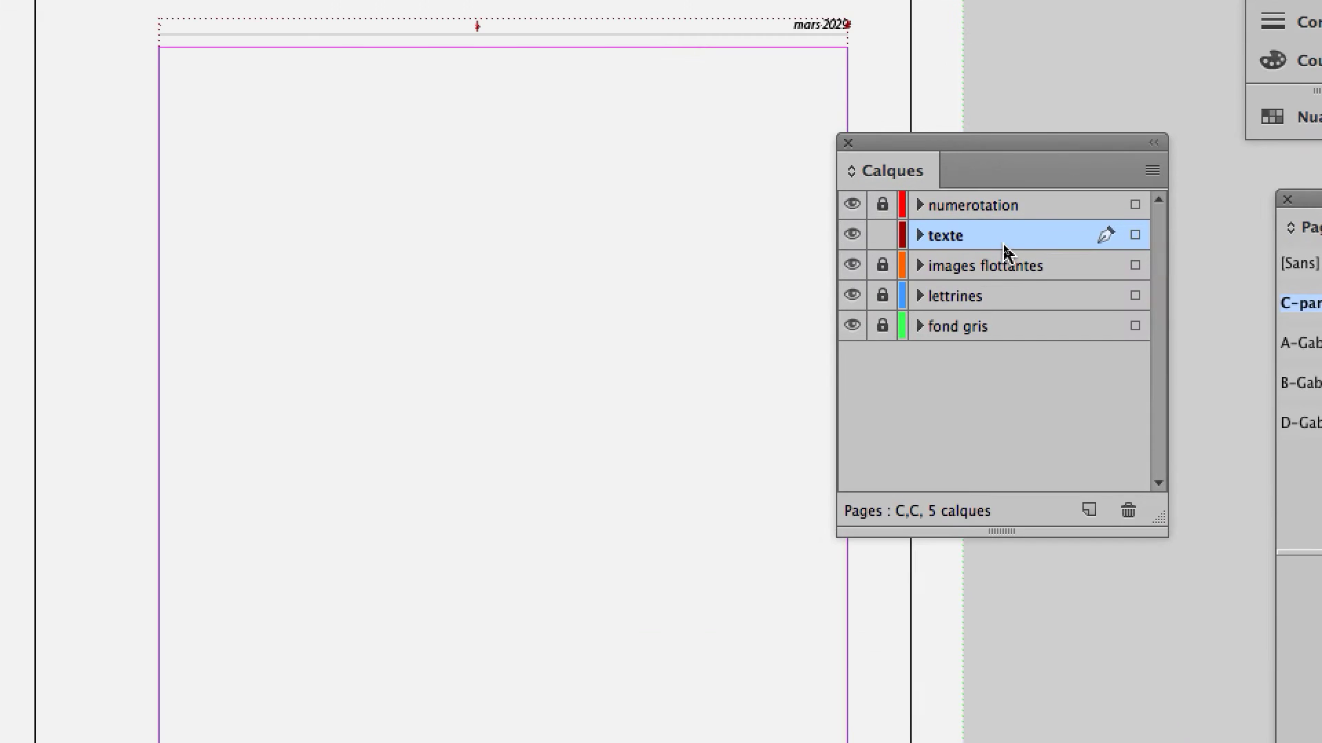
{"action": "left_click", "coordinate": [1004, 206]}
{"action": "left_click", "coordinate": [881, 235]}
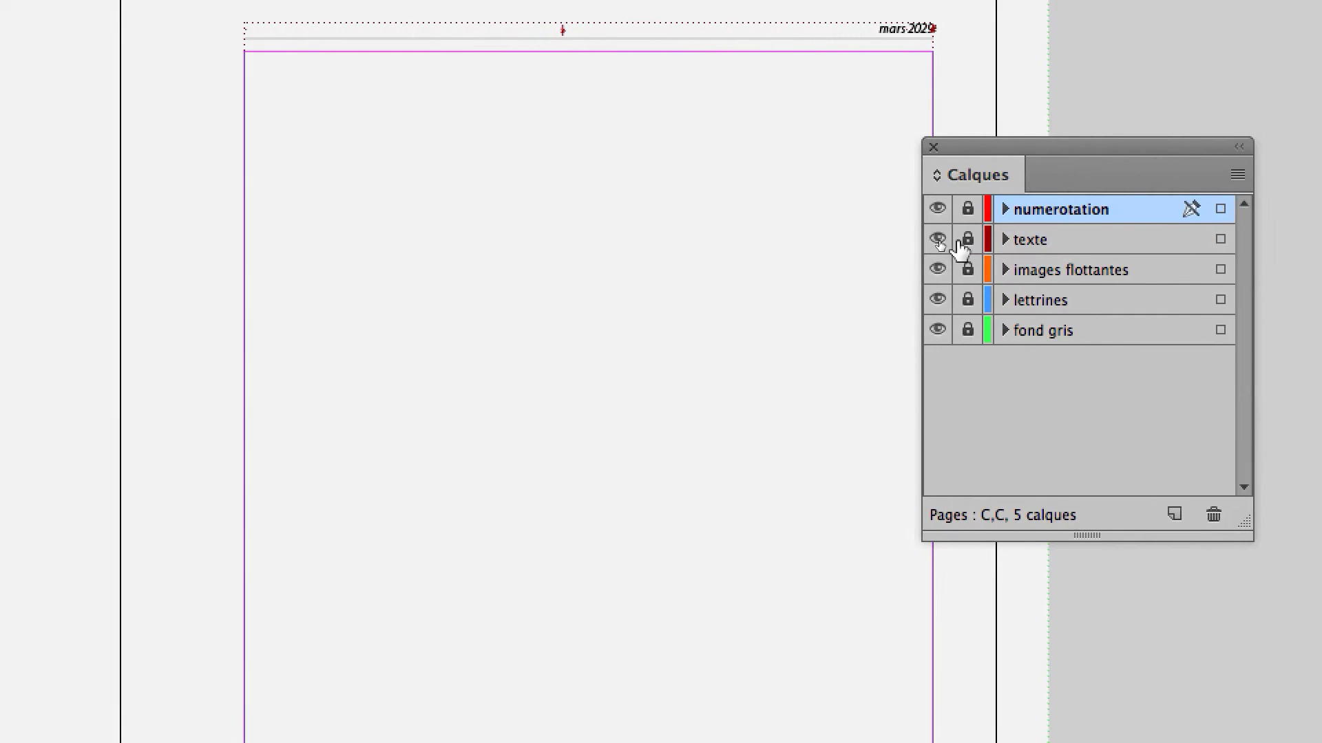
{"action": "left_click", "coordinate": [967, 208]}
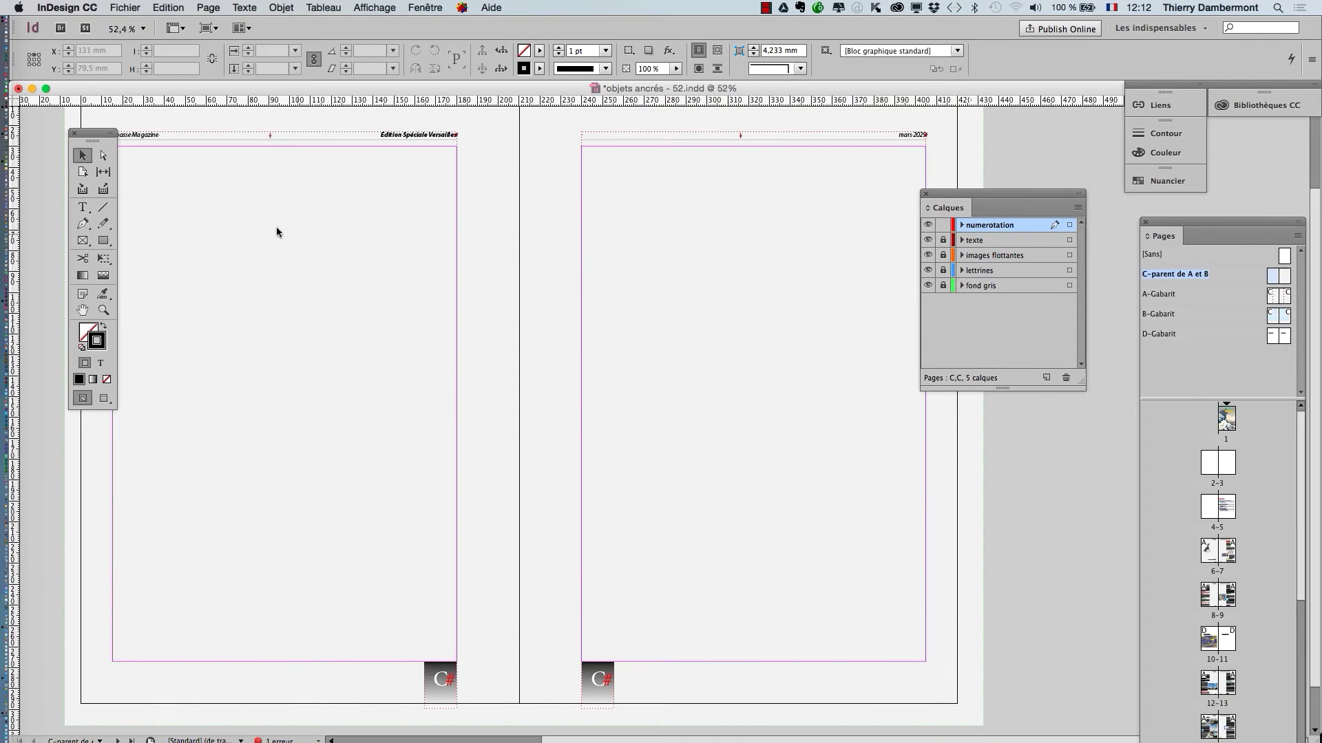
Step: Draw a text frame about 76 × 10 mm beside the right master page's folio and enter "retour à la table des matières"
{"action": "left_click", "coordinate": [83, 207]}
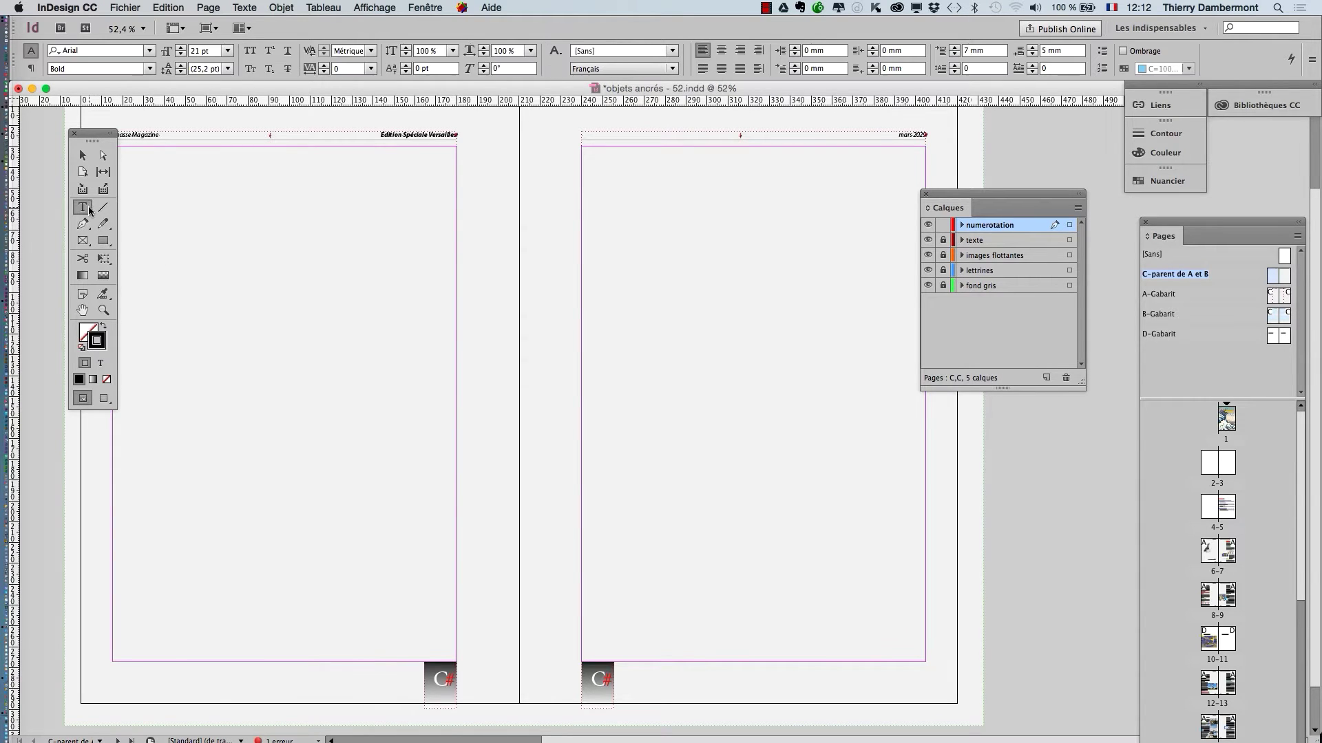
{"action": "scroll", "coordinate": [739, 687], "scroll_direction": "up", "scroll_amount": 1}
{"action": "scroll", "coordinate": [739, 687], "scroll_direction": "up", "scroll_amount": 2}
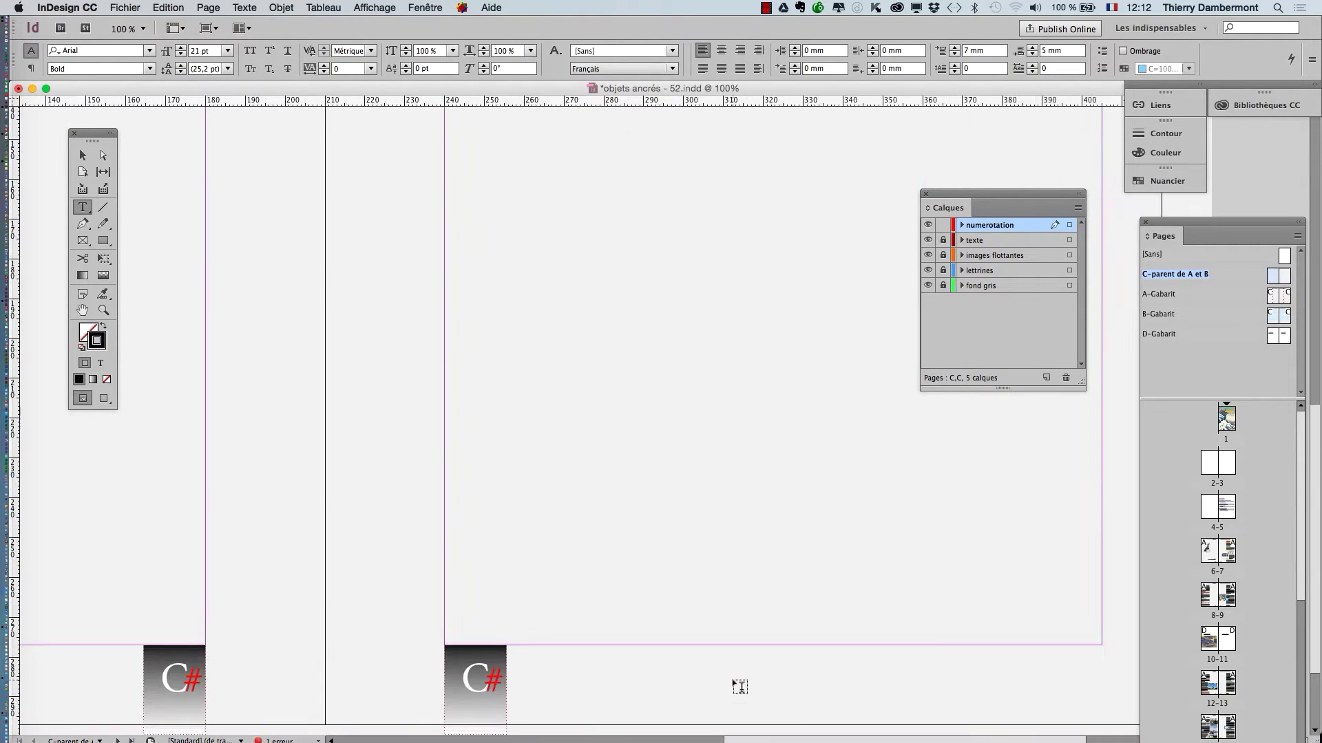
{"action": "left_click_drag", "start_coordinate": [578, 563], "coordinate": [587, 374]}
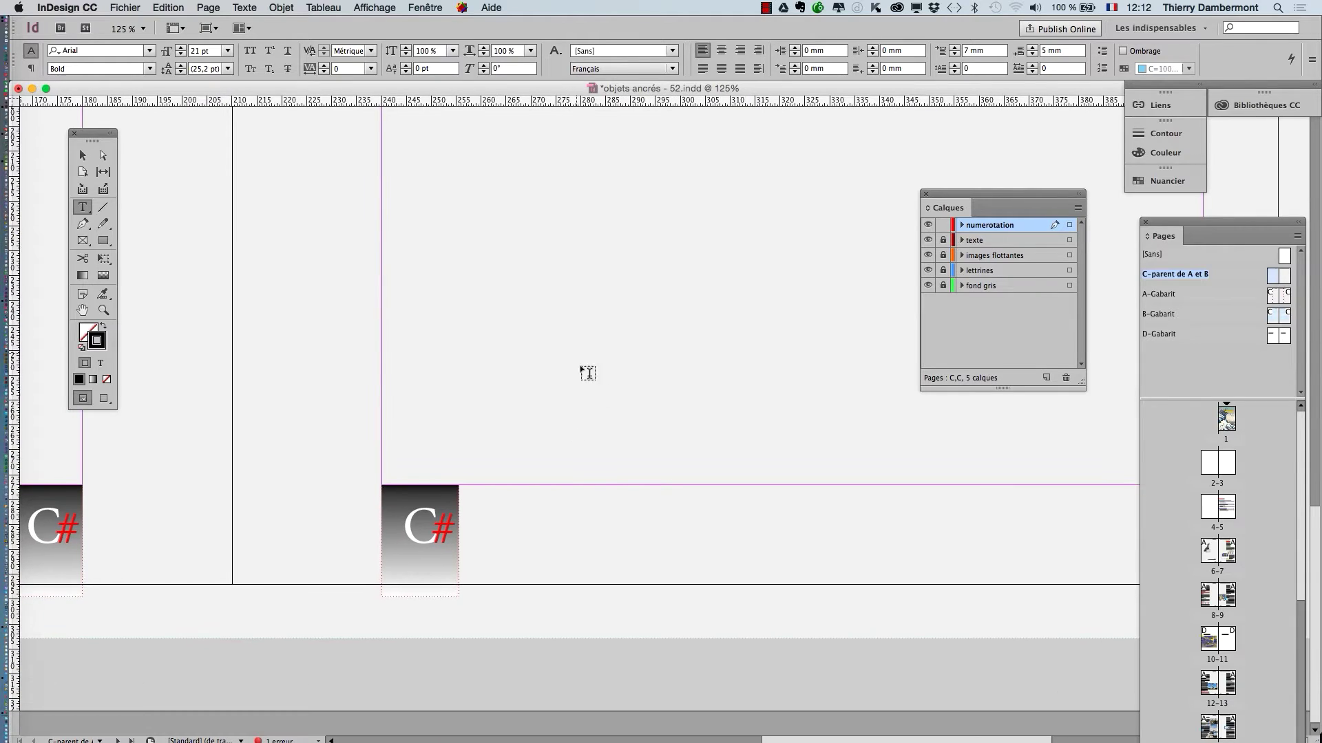
{"action": "left_click_drag", "start_coordinate": [530, 498], "coordinate": [910, 547]}
{"action": "type", "text": "#"}
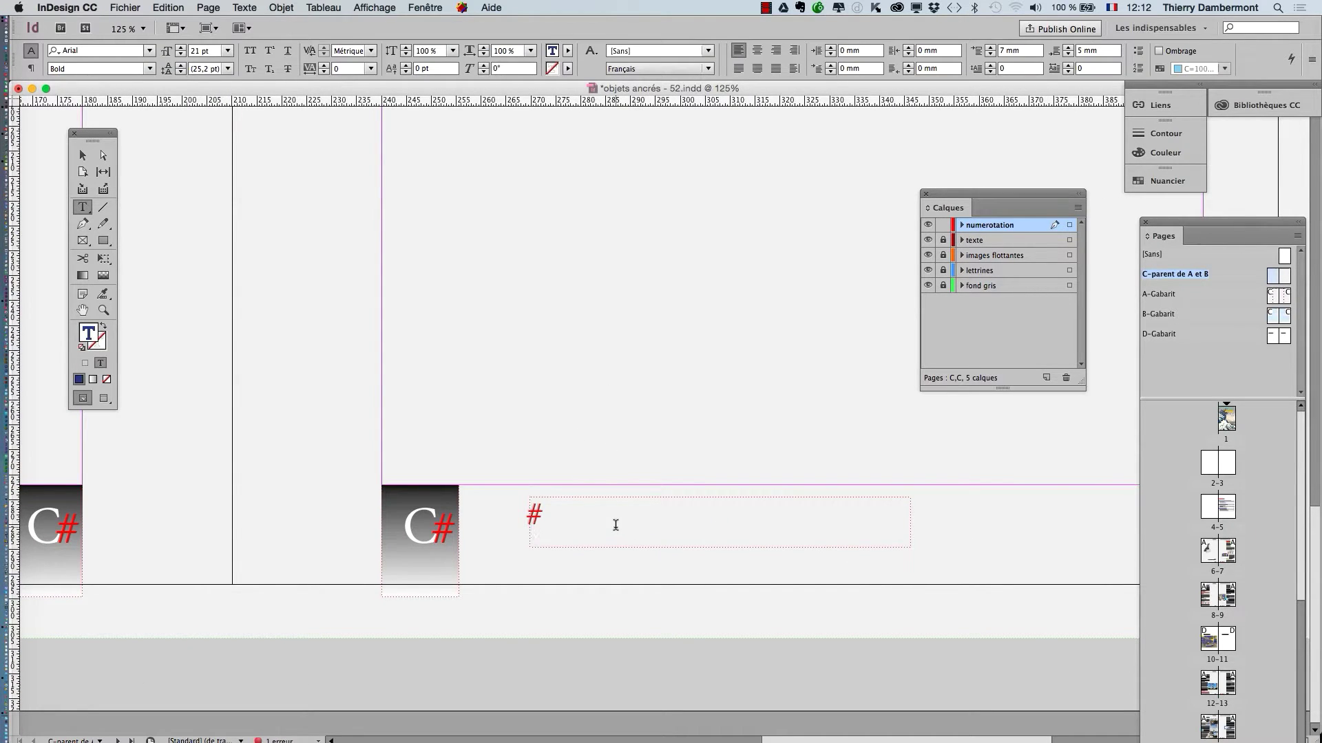
{"action": "type", "text": "retourt à"}
{"action": "key", "text": "BackSpace"}
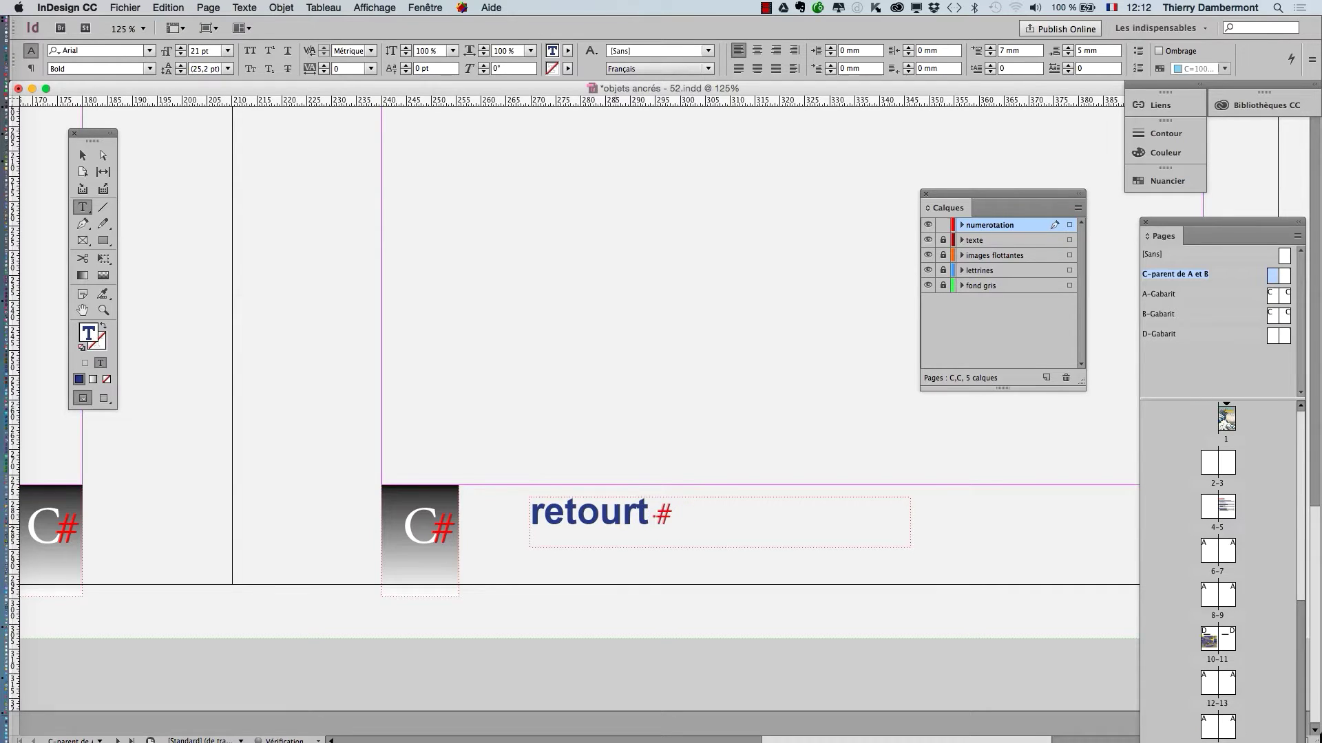
{"action": "key", "text": "BackSpace"}
{"action": "key", "text": "BackSpace"}
{"action": "type", "text": "à la "}
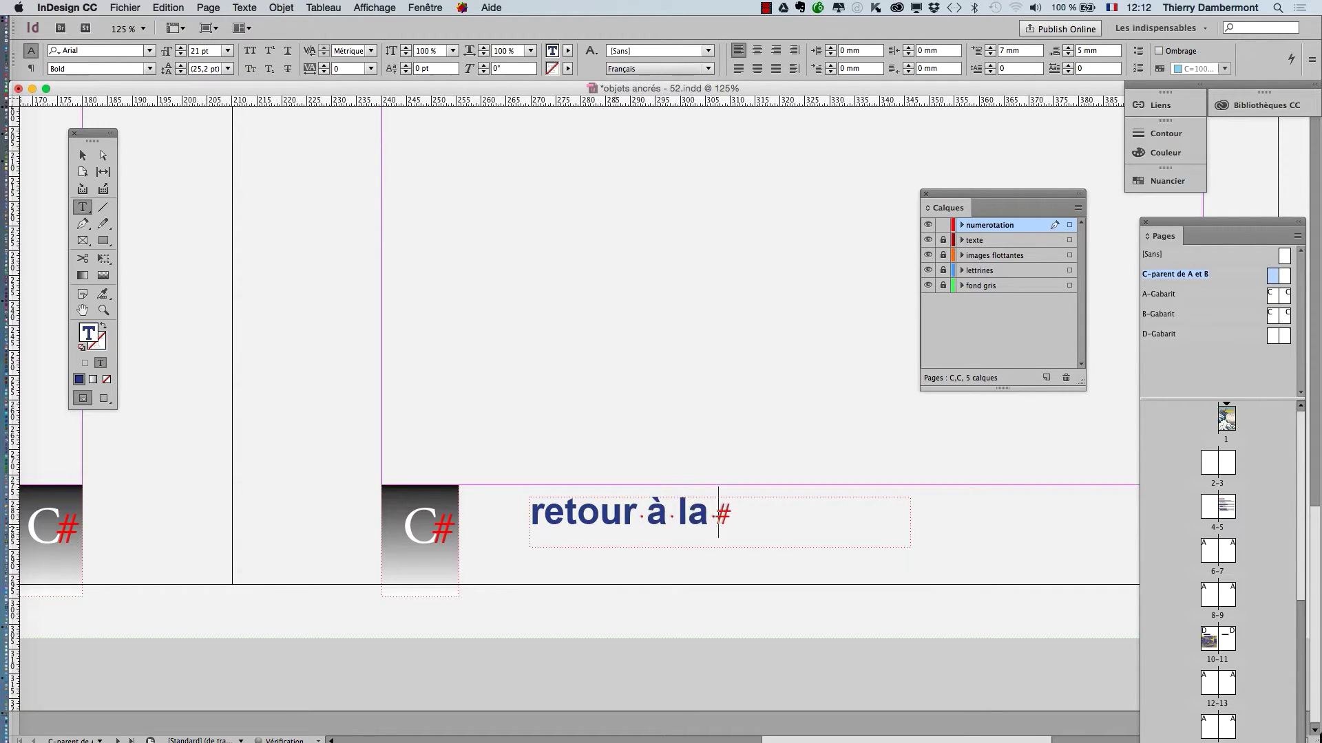
{"action": "type", "text": "table des"}
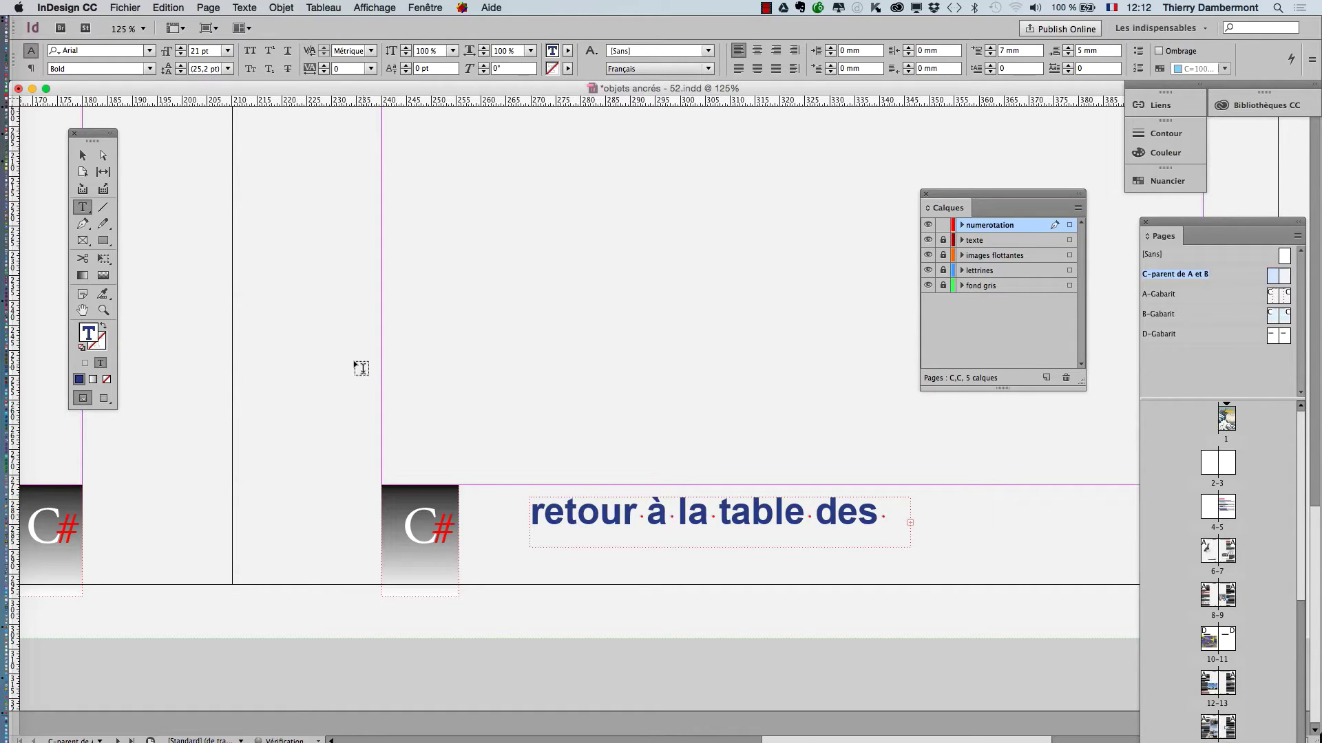
Step: Resize the text frame to about 26 × 15 mm and set its inner margins to 2 mm on all sides
{"action": "left_click", "coordinate": [83, 157]}
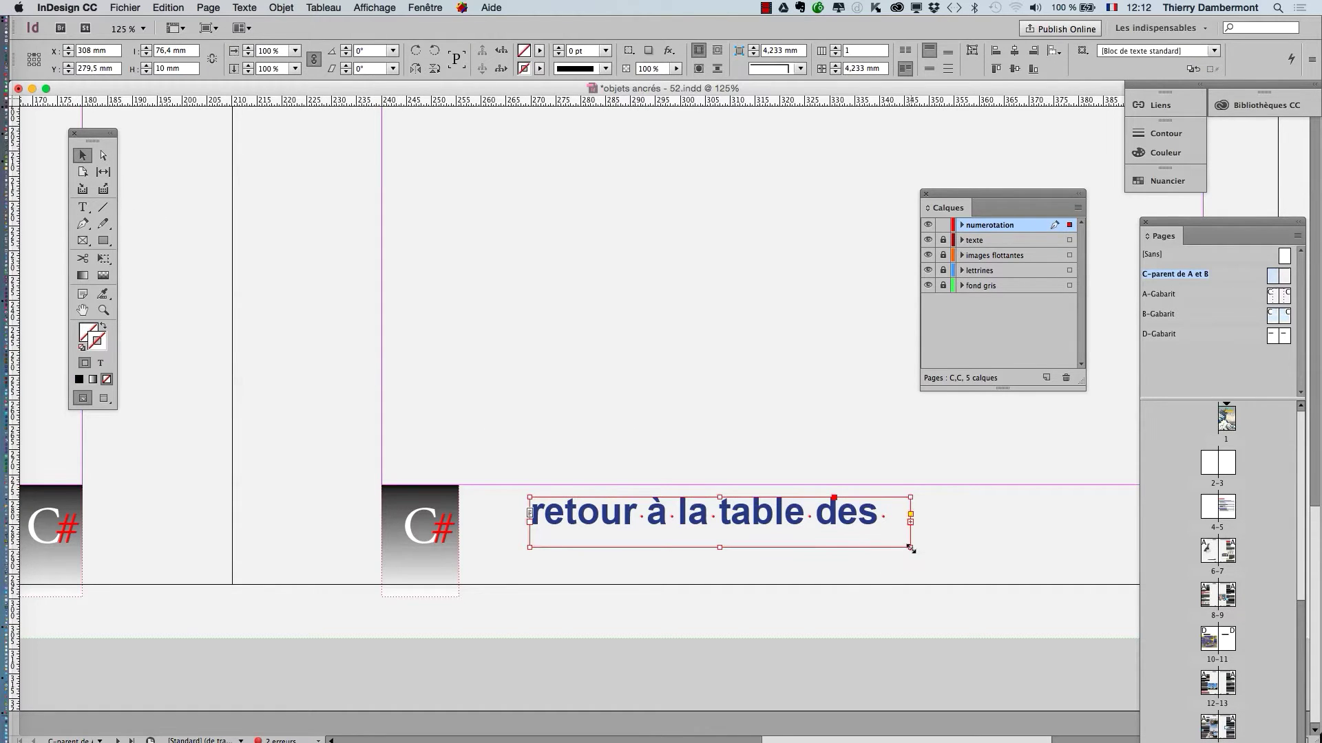
{"action": "left_click_drag", "start_coordinate": [910, 548], "coordinate": [682, 577]}
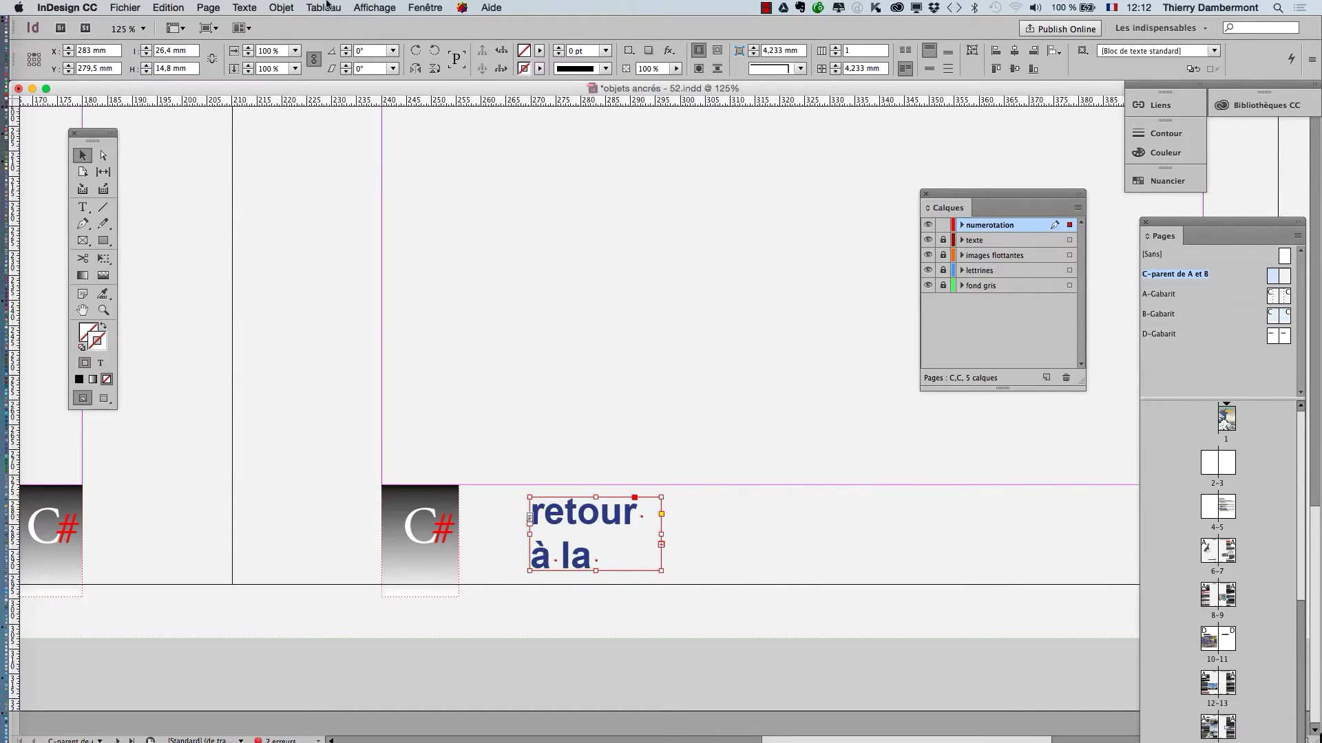
{"action": "left_click", "coordinate": [282, 8]}
{"action": "left_click", "coordinate": [330, 238]}
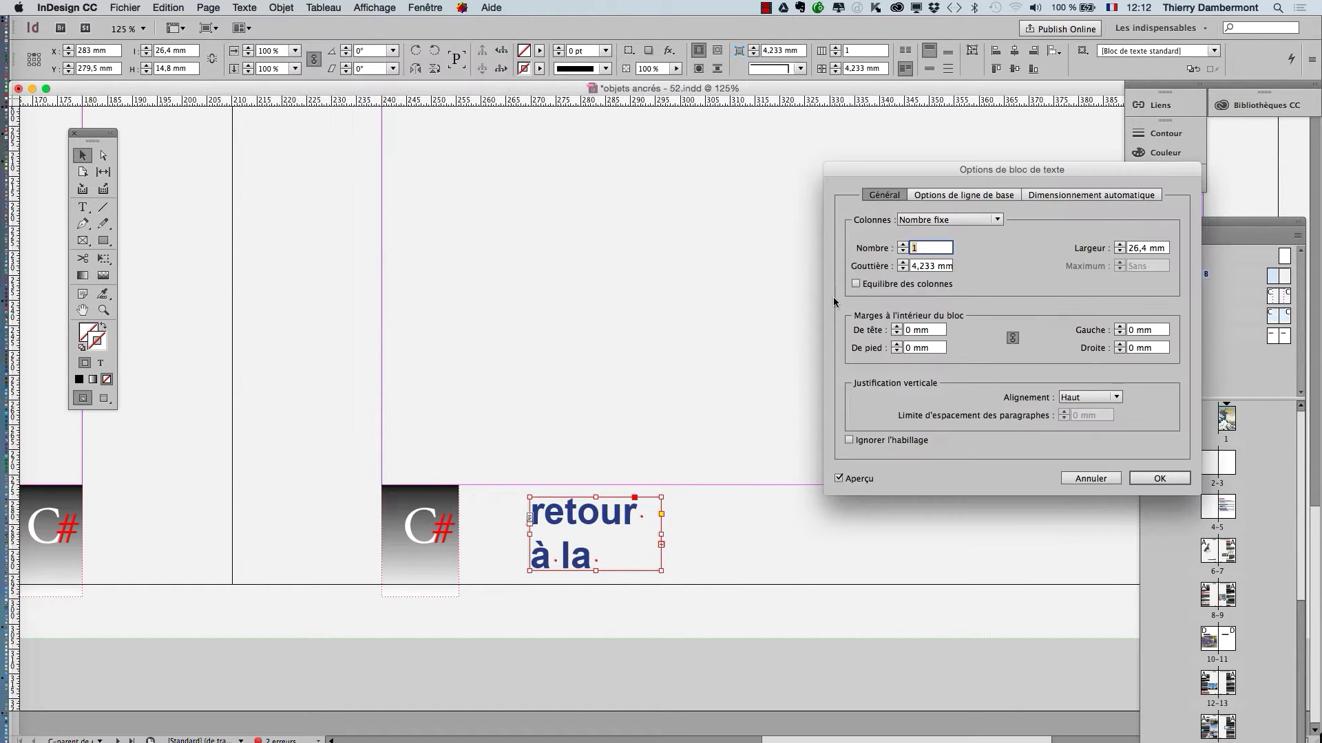
{"action": "left_click", "coordinate": [896, 327]}
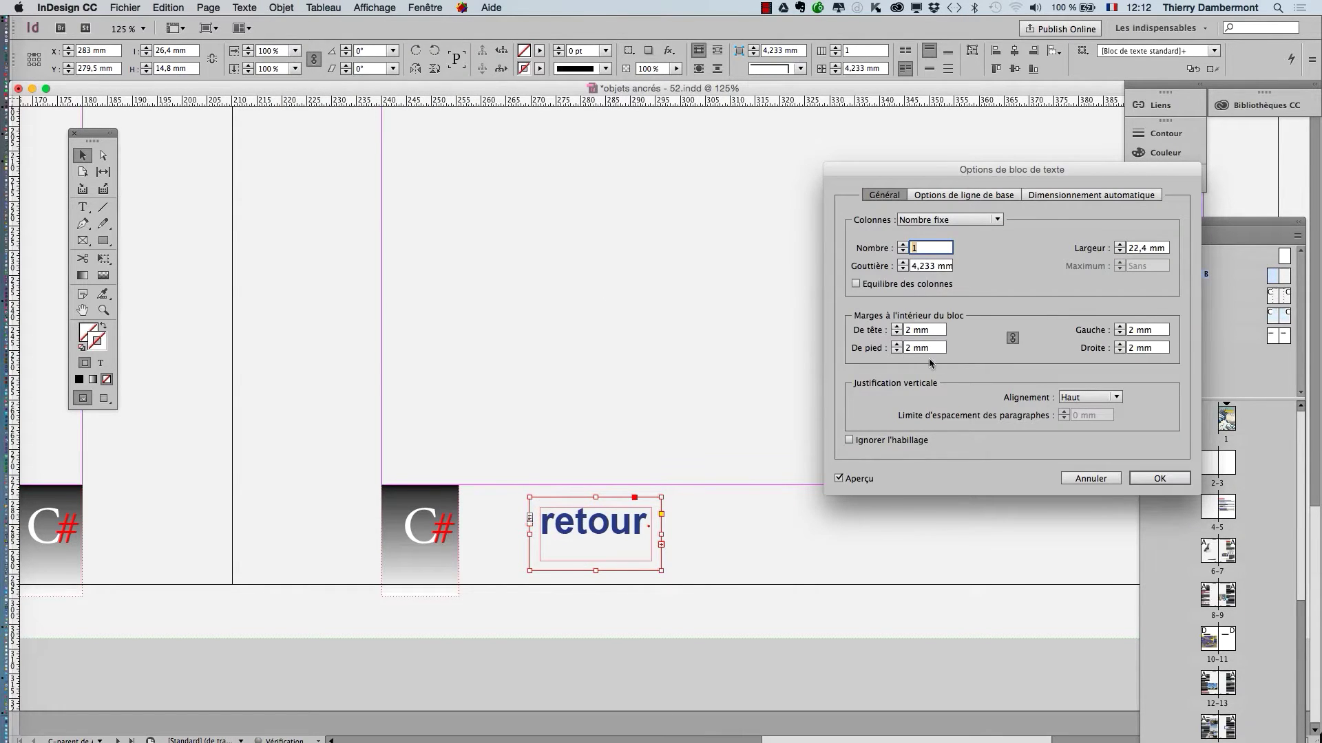
{"action": "left_click", "coordinate": [1158, 478]}
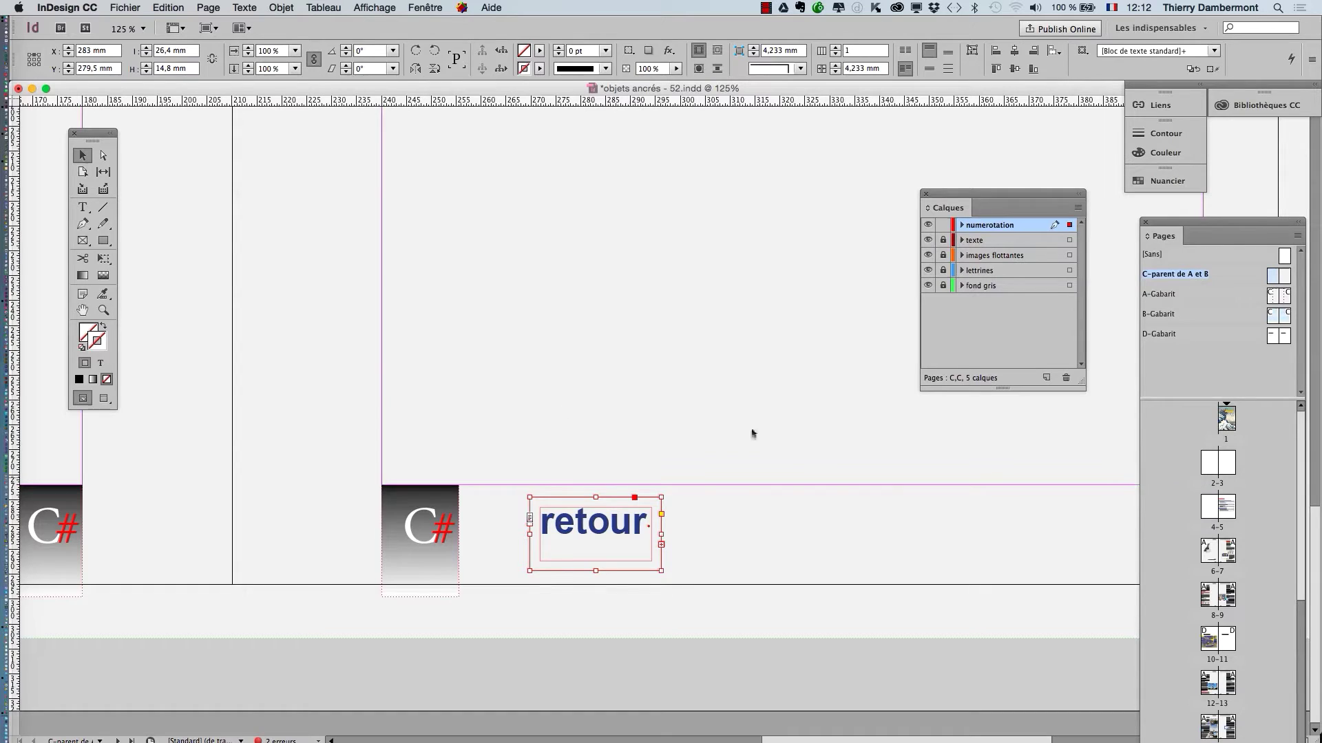
Step: Set the frame's text size to 8 pt and its leading to 7 pt
{"action": "left_click", "coordinate": [100, 363]}
{"action": "left_click", "coordinate": [243, 8]}
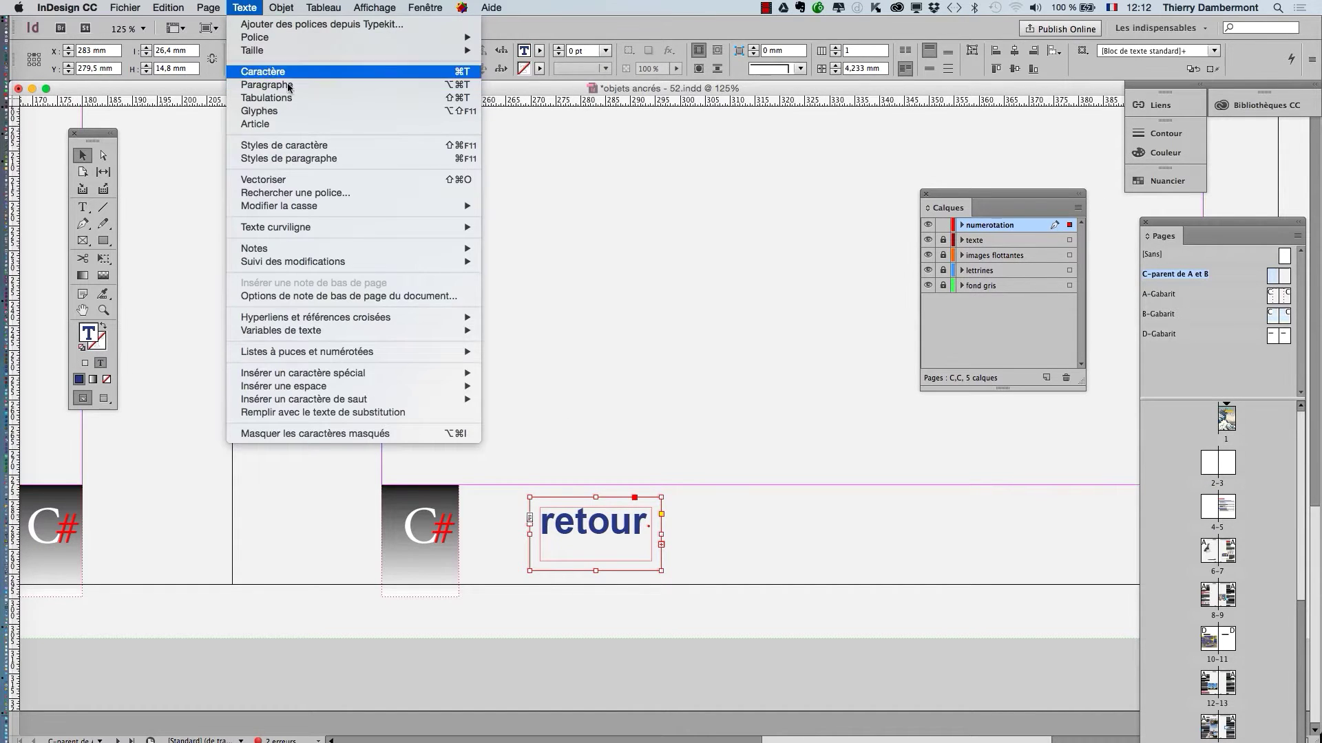
{"action": "left_click", "coordinate": [289, 86]}
{"action": "left_click", "coordinate": [450, 292]}
{"action": "left_click", "coordinate": [450, 292]}
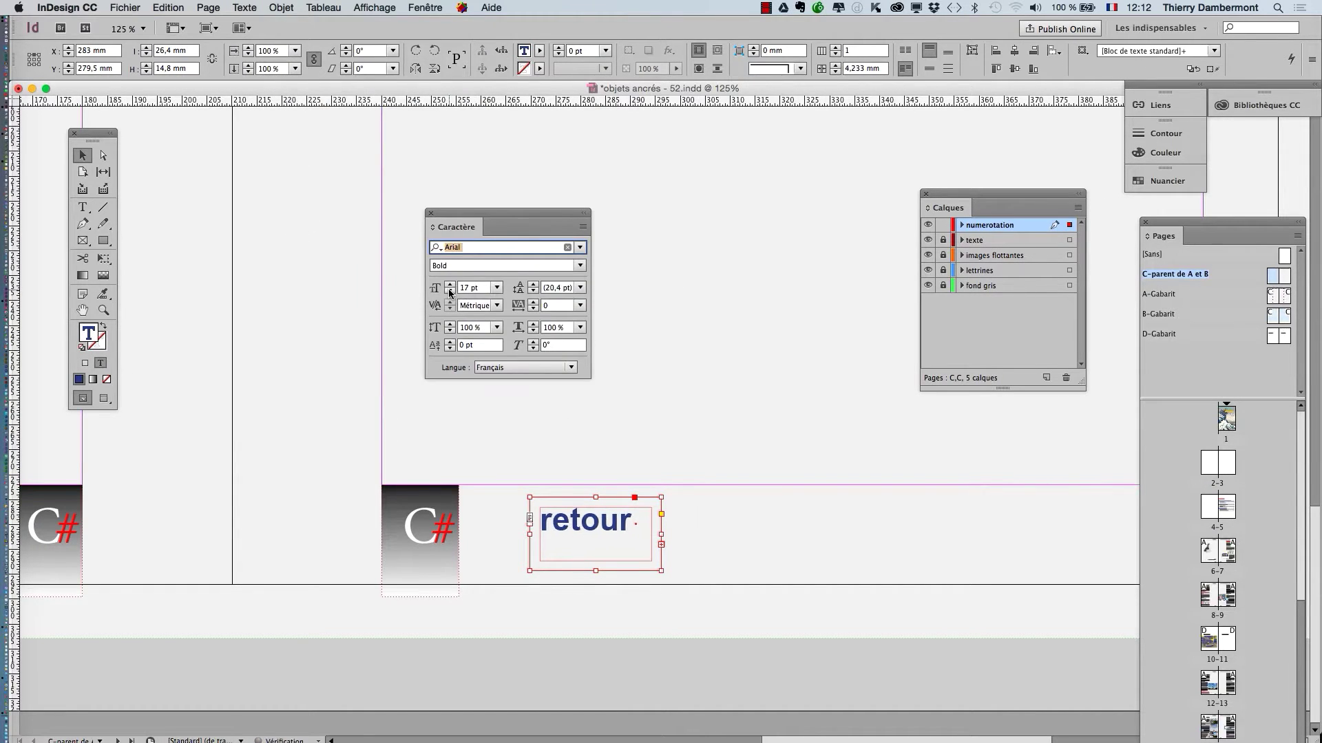
{"action": "left_click", "coordinate": [451, 292]}
{"action": "left_click", "coordinate": [451, 292]}
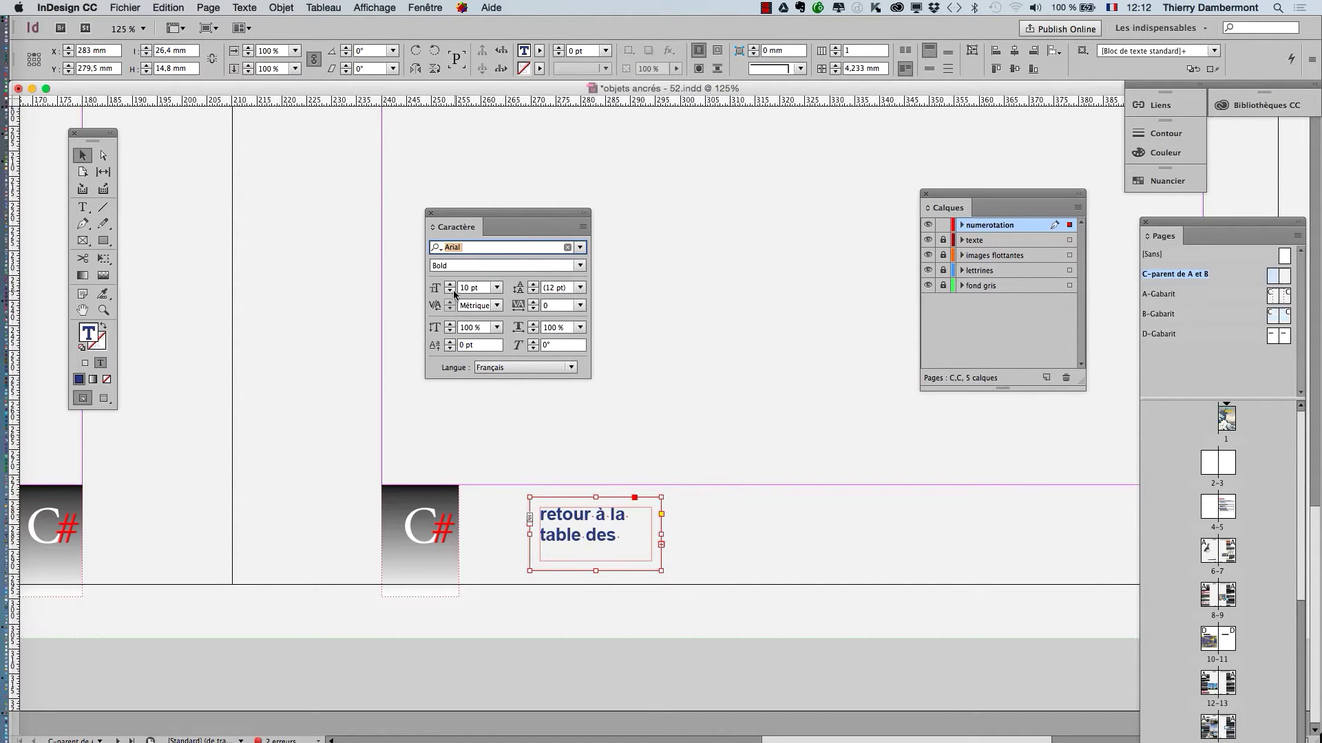
{"action": "left_click", "coordinate": [451, 292]}
{"action": "left_click", "coordinate": [450, 292]}
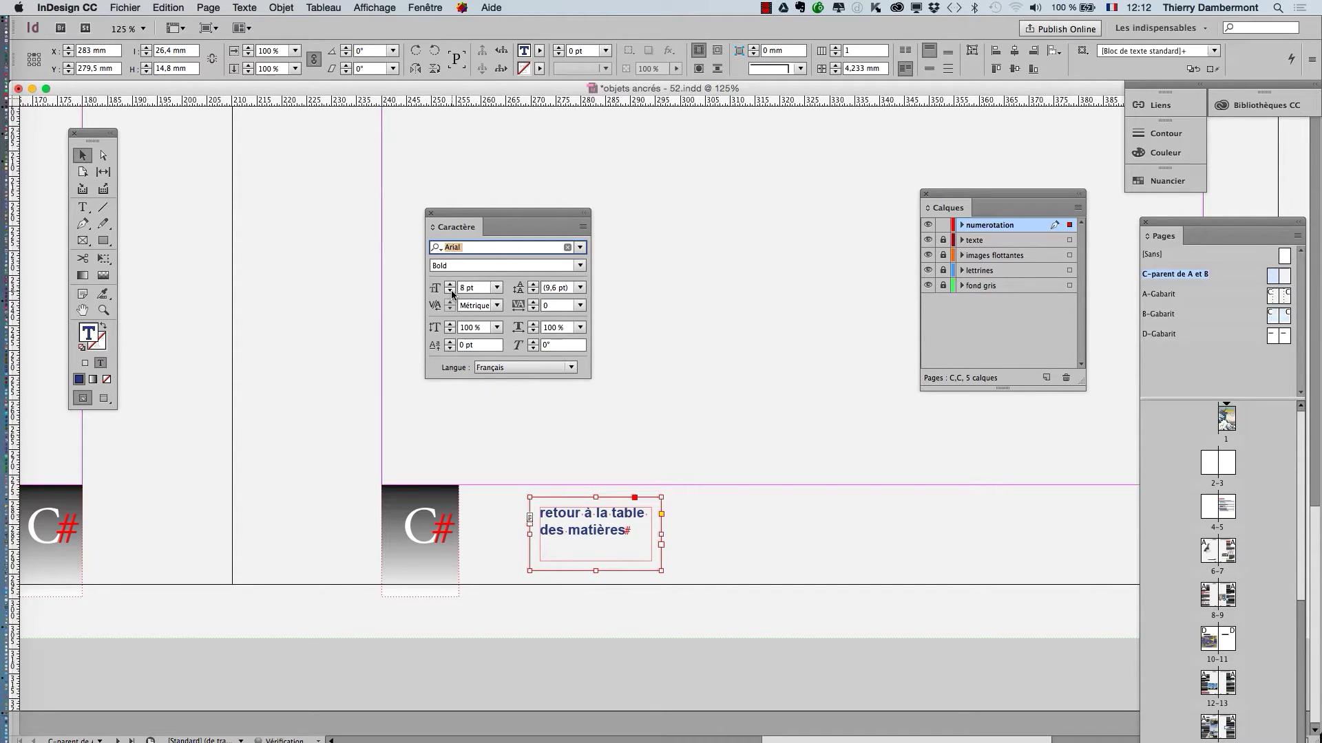
{"action": "left_click", "coordinate": [534, 291]}
{"action": "left_click", "coordinate": [534, 292]}
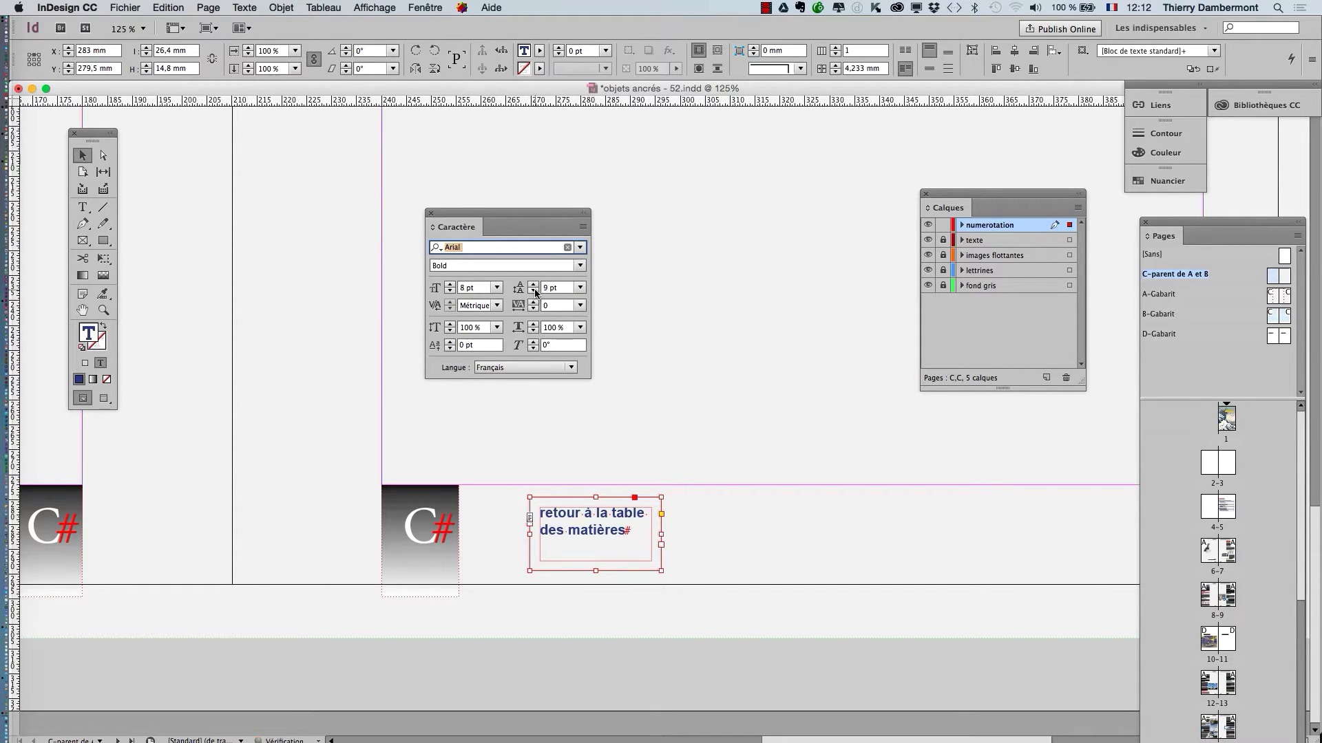
Step: Centre the "retour à la table des matières" text vertically and horizontally within its frame
{"action": "left_click", "coordinate": [296, 7]}
{"action": "left_click", "coordinate": [323, 241]}
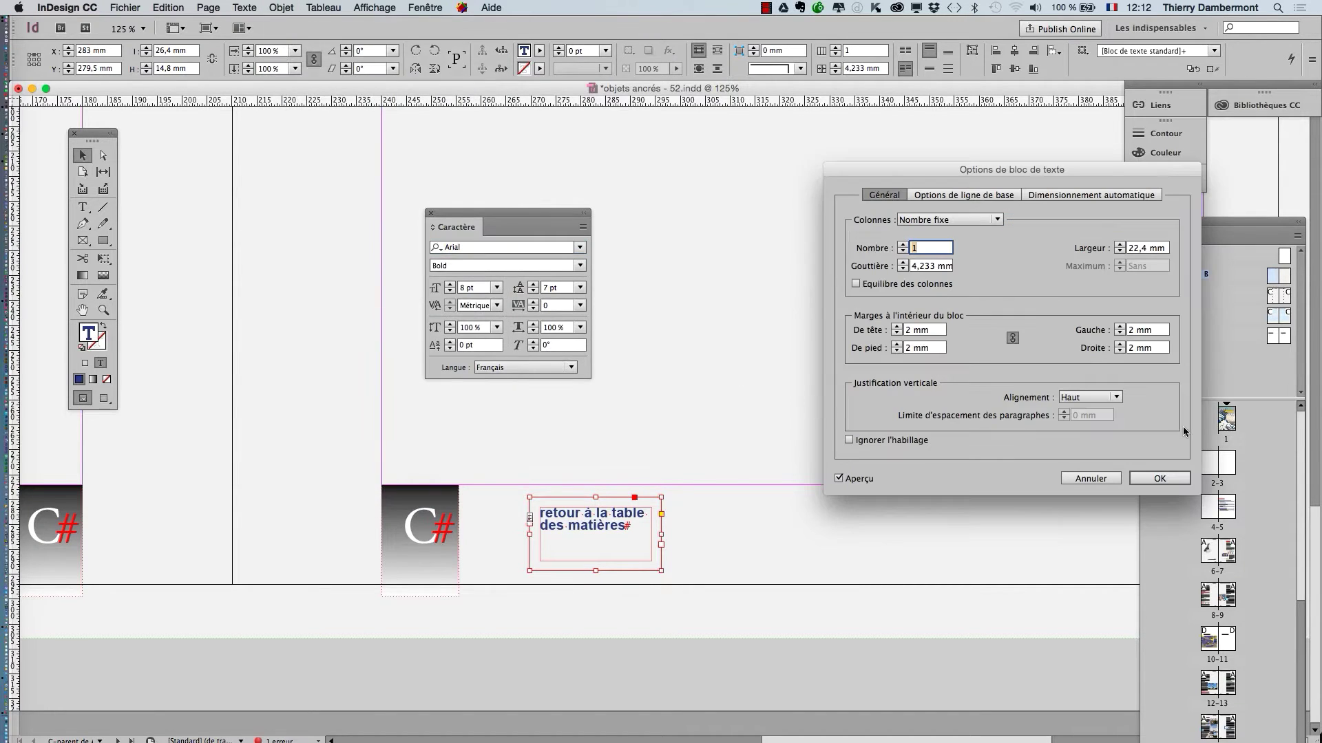
{"action": "left_click", "coordinate": [1095, 397]}
{"action": "left_click", "coordinate": [1091, 426]}
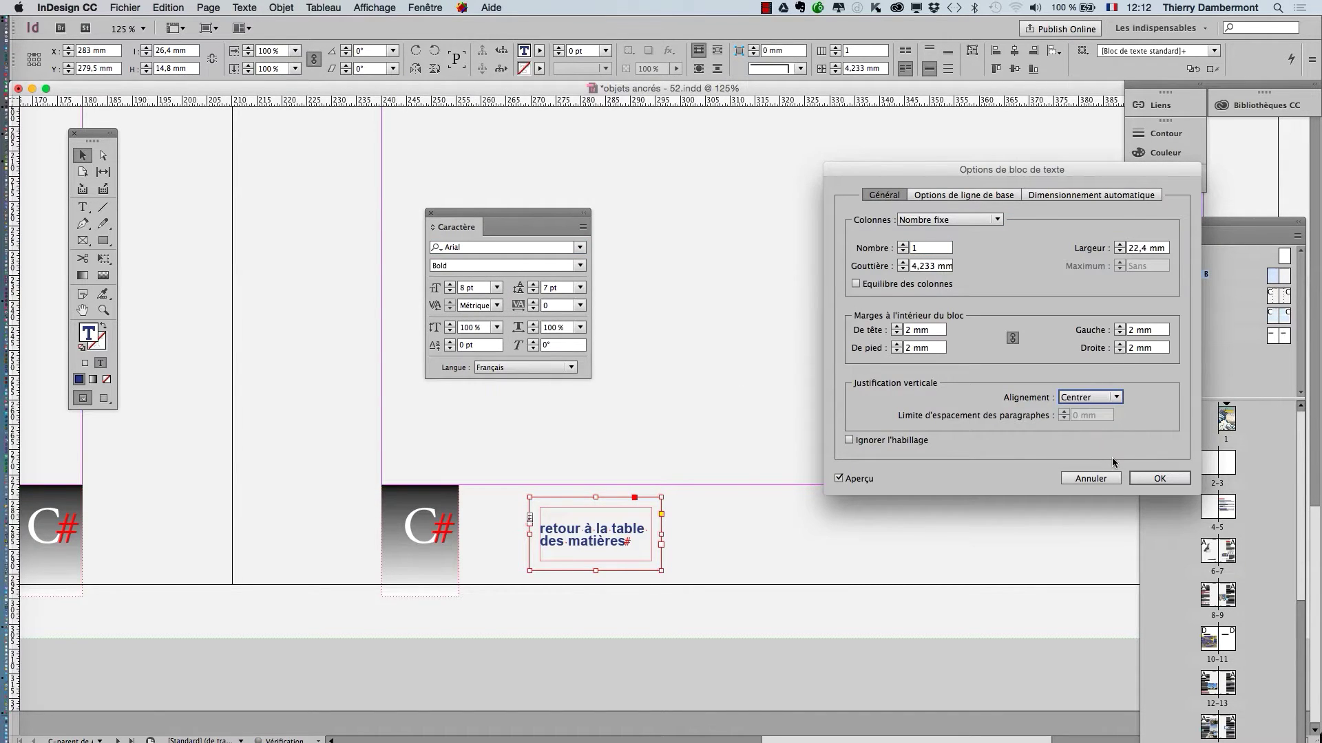
{"action": "left_click", "coordinate": [1143, 477]}
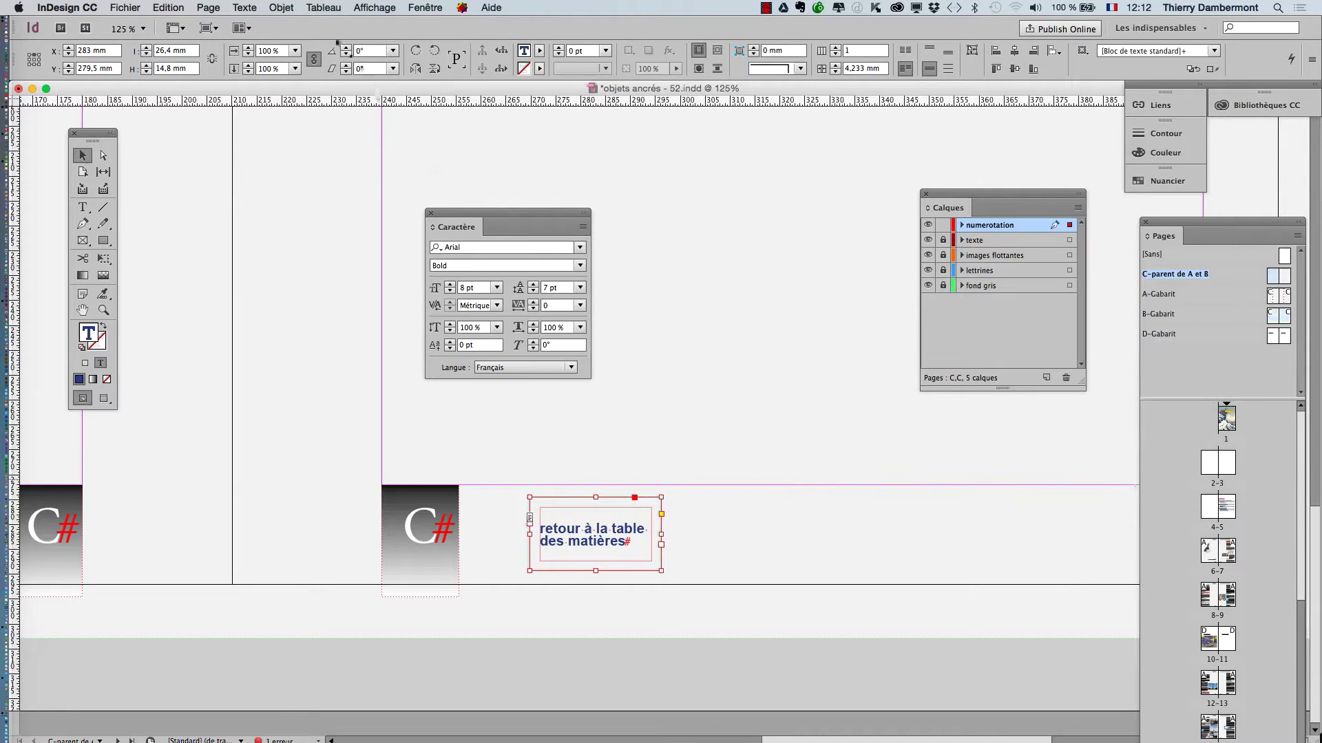
{"action": "left_click", "coordinate": [244, 7]}
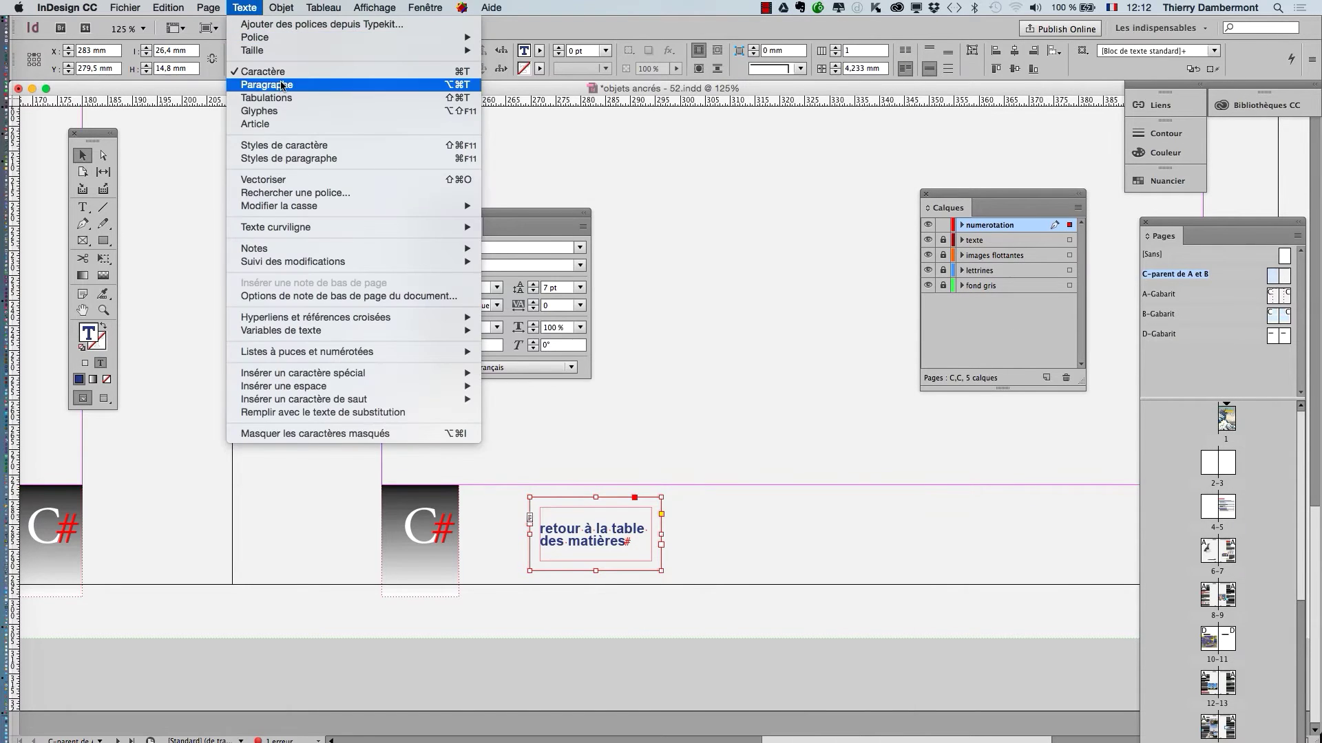
{"action": "left_click", "coordinate": [279, 85]}
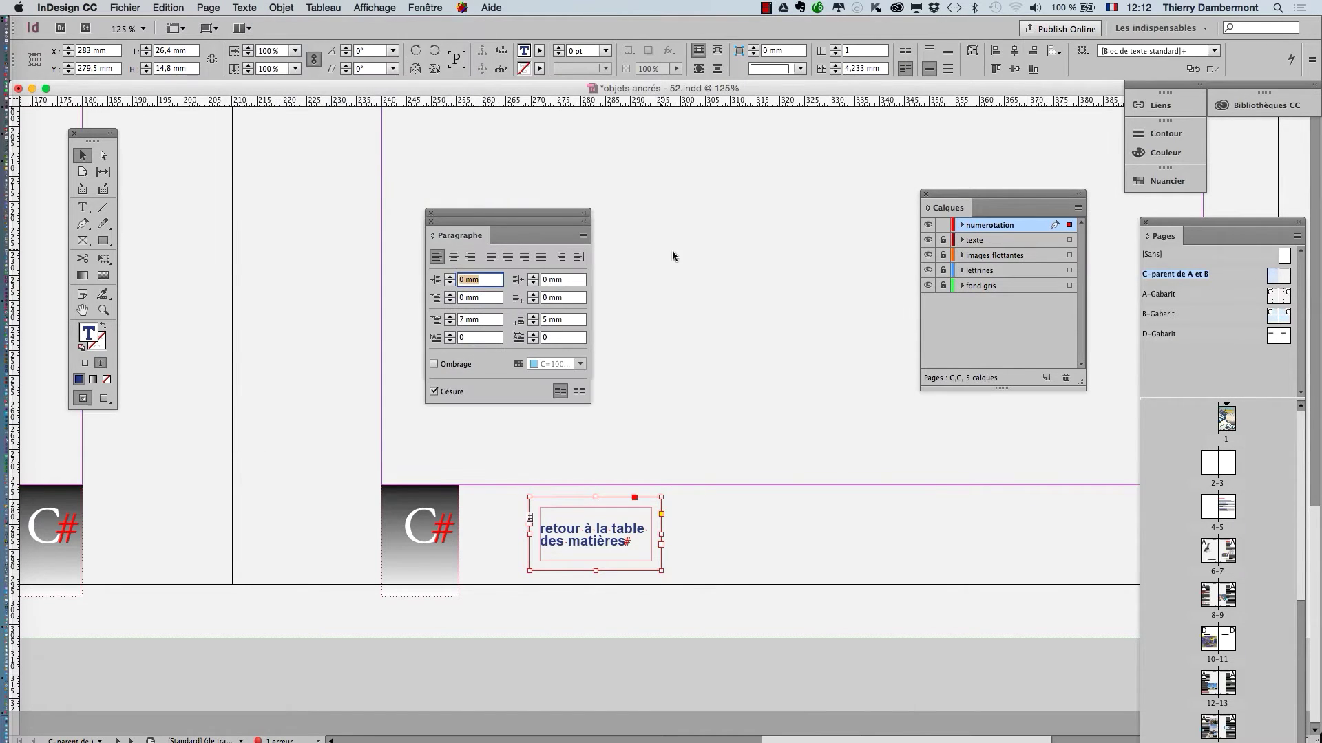
{"action": "left_click", "coordinate": [453, 256]}
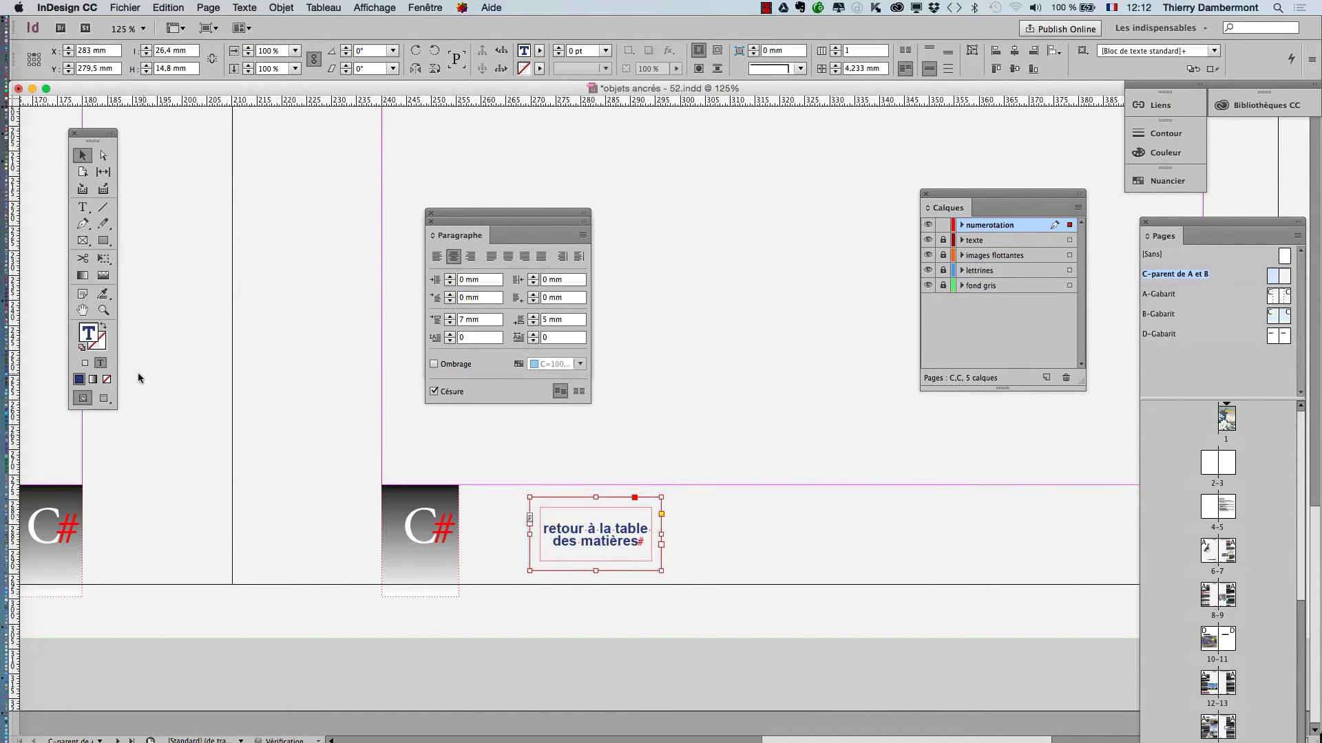
Step: Fill the text frame with the yellow C=0 M=0 J=100 N=0 swatch and leave its stroke set to none
{"action": "left_click", "coordinate": [84, 363]}
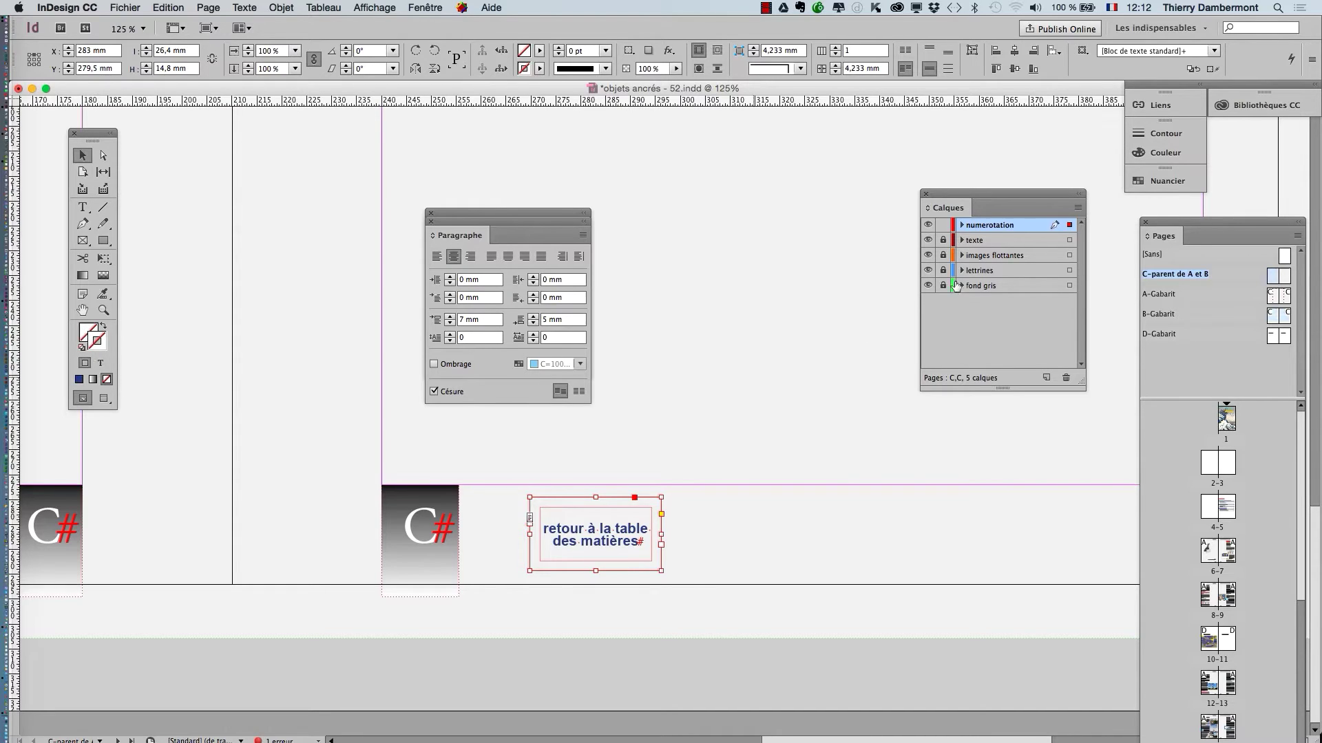
{"action": "left_click", "coordinate": [1167, 180]}
{"action": "left_click", "coordinate": [1000, 289]}
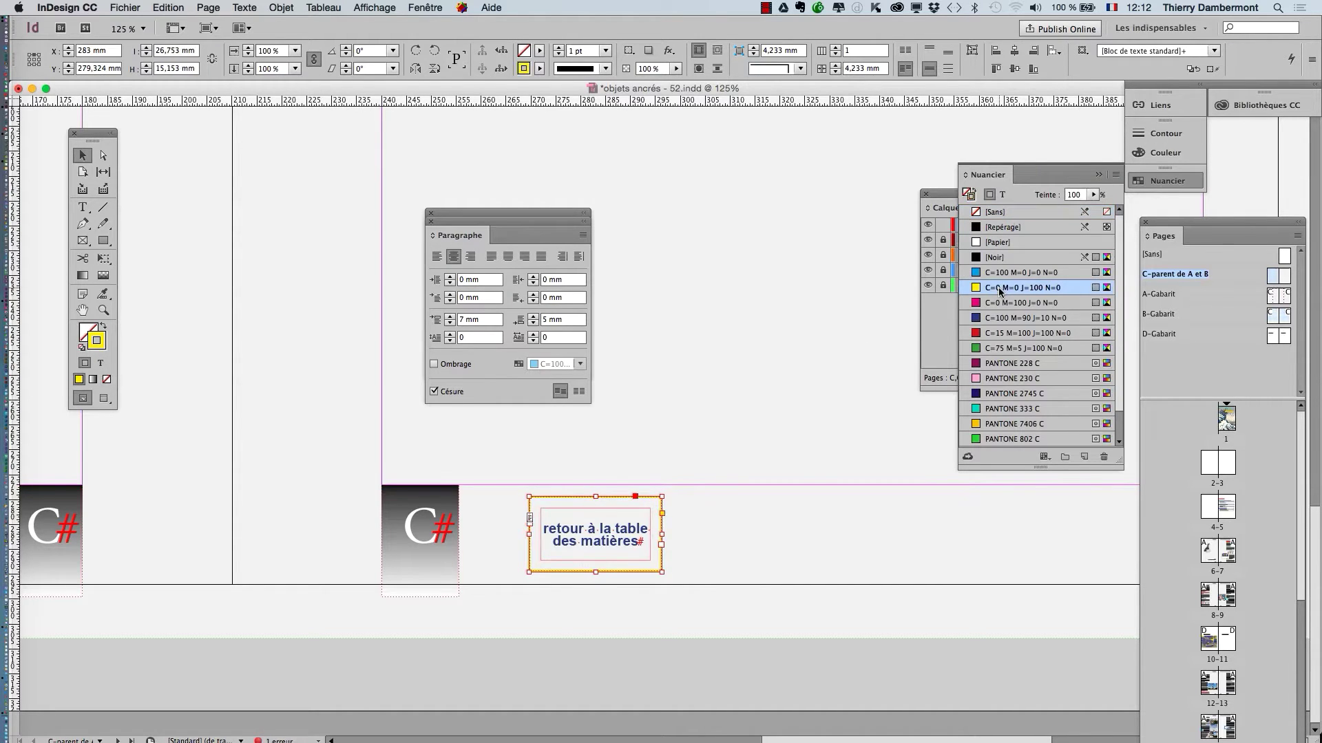
{"action": "left_click", "coordinate": [103, 330]}
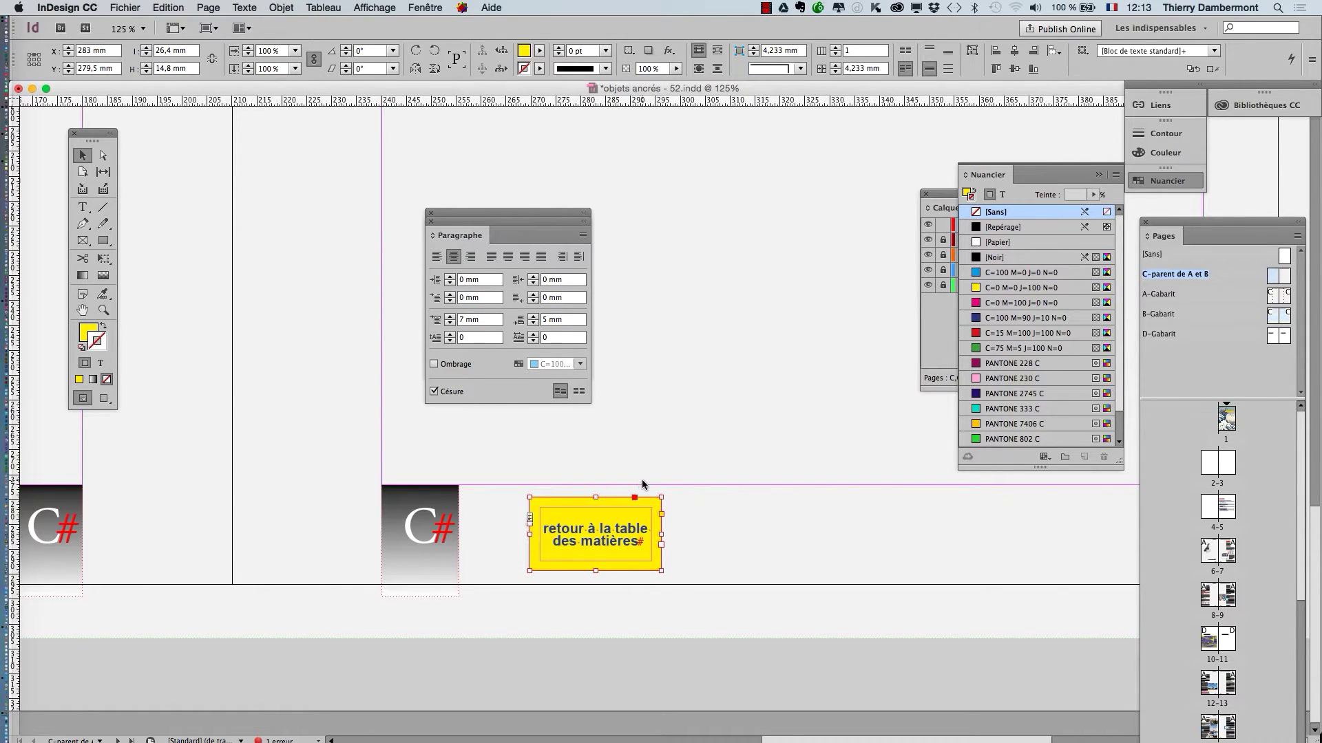
Step: Reduce the tint of the yellow fill on the "retour à la table des matières" frame to 41%
{"action": "left_click", "coordinate": [88, 335]}
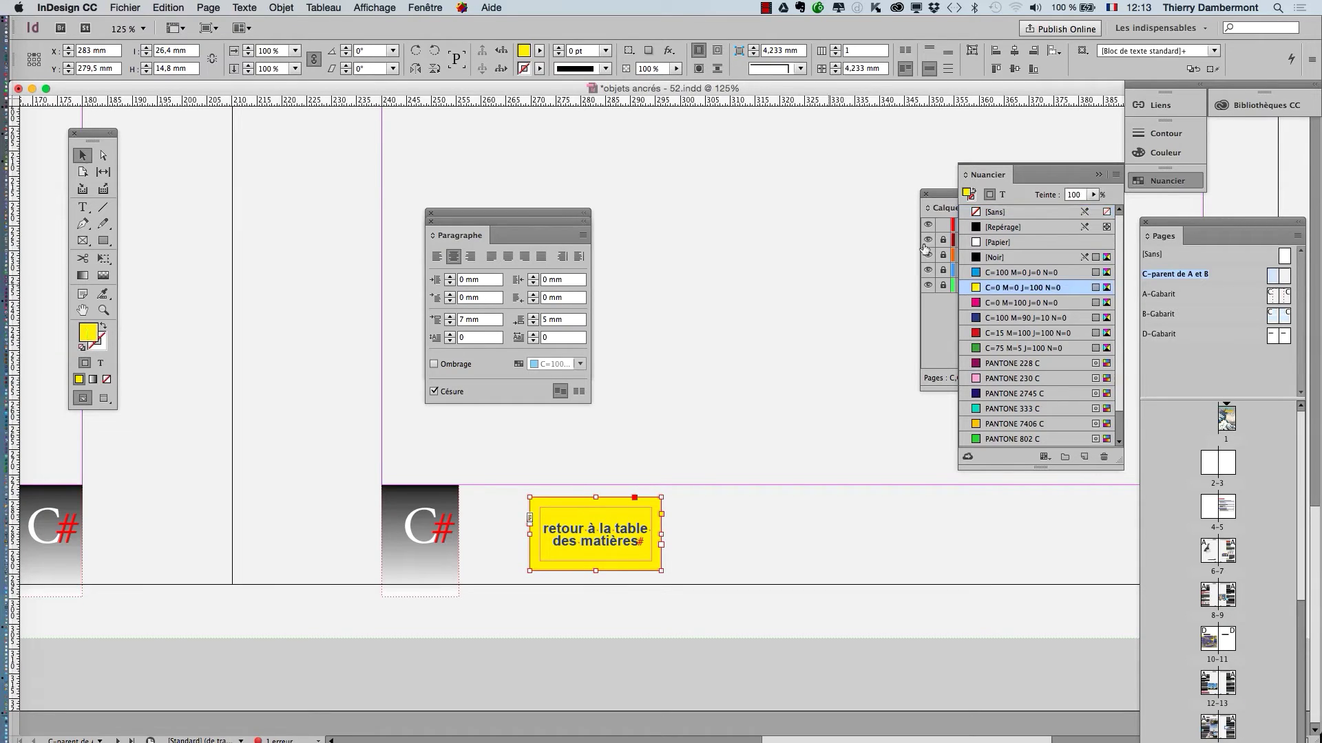
{"action": "left_click_drag", "start_coordinate": [1093, 195], "coordinate": [1057, 212]}
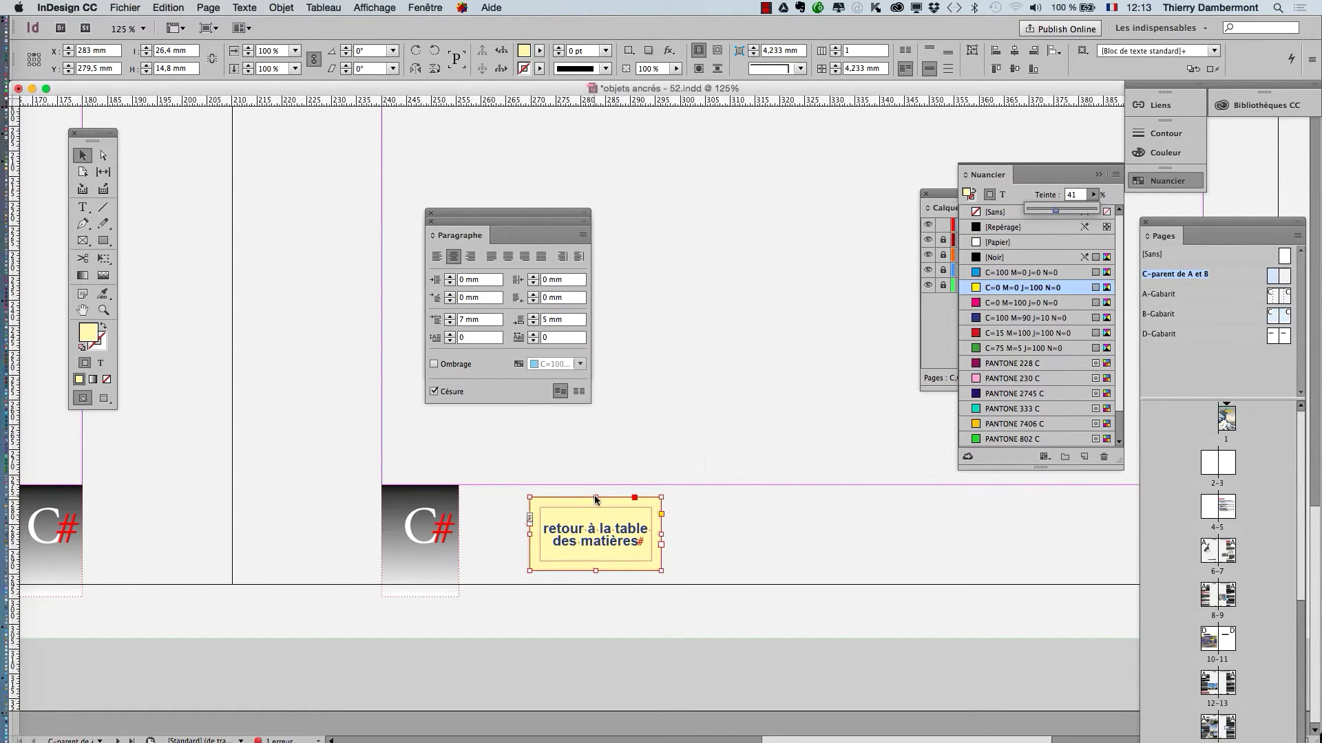
{"action": "left_click", "coordinate": [266, 449]}
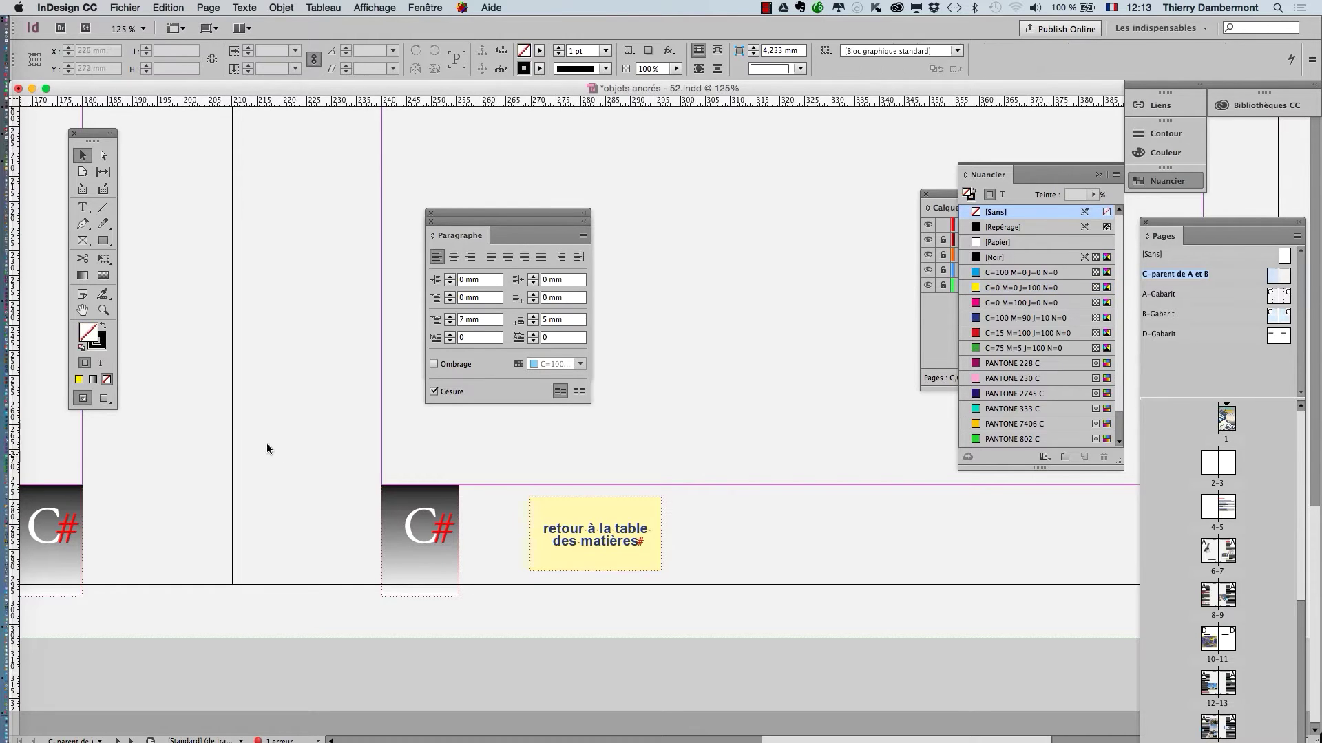
Step: Switch to the preview display and give the text frame a 1 pt stroke in the [Papier] swatch
{"action": "left_click", "coordinate": [101, 399]}
{"action": "left_click", "coordinate": [635, 550]}
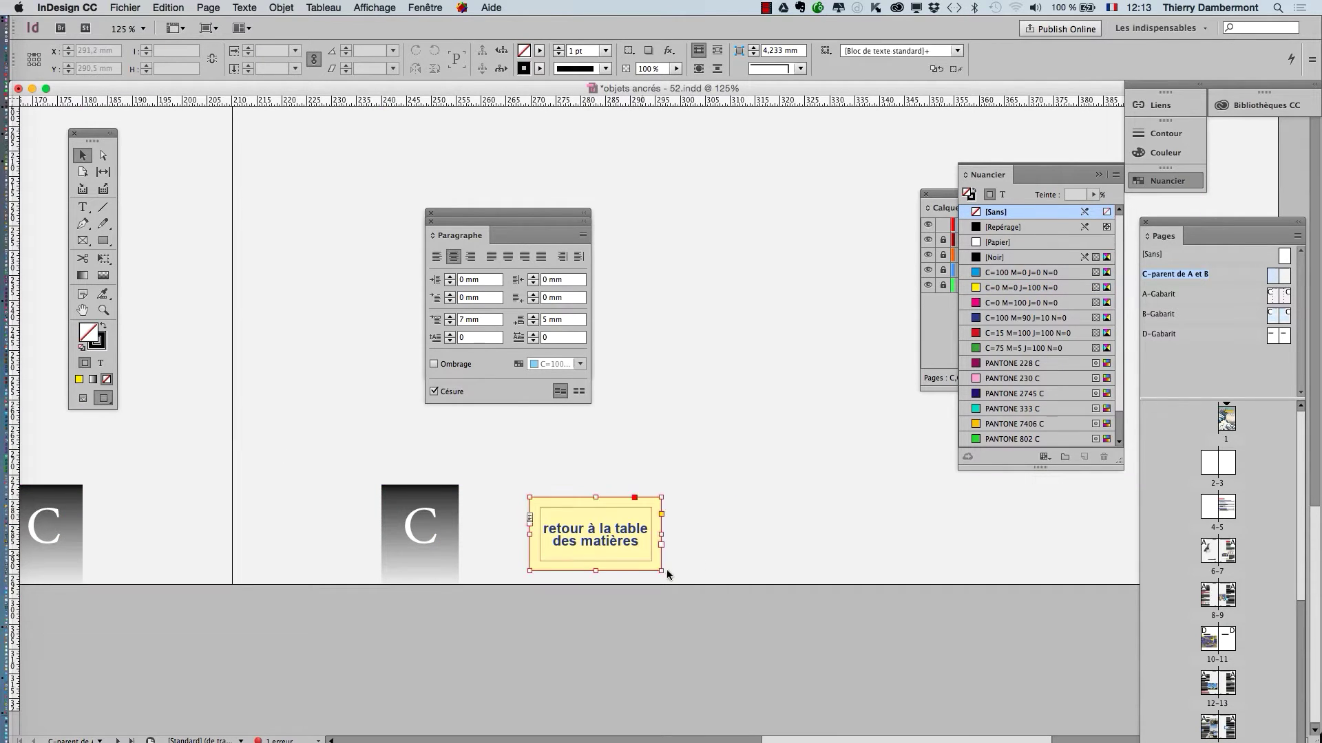
{"action": "left_click", "coordinate": [101, 346]}
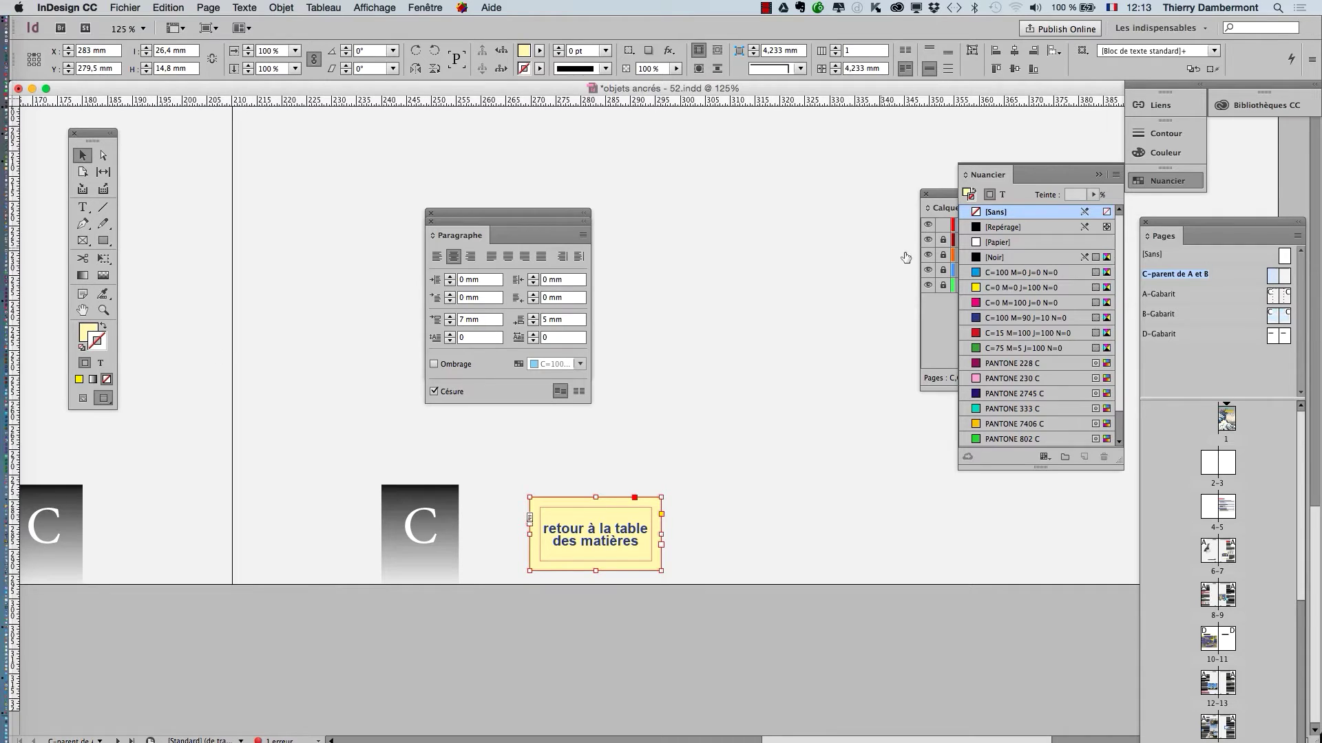
{"action": "left_click", "coordinate": [998, 243]}
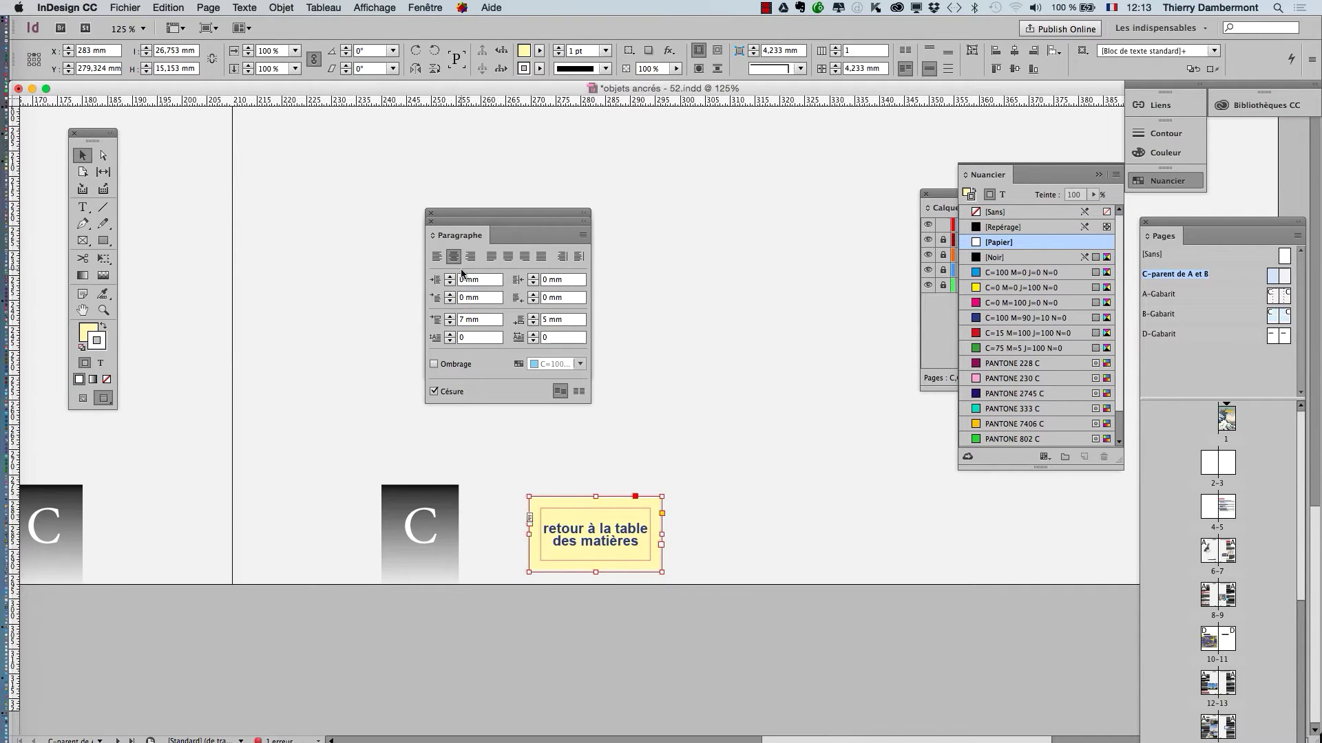
Step: Try enlarging the "retour à la table des matières" text to 10 pt
{"action": "left_click", "coordinate": [245, 8]}
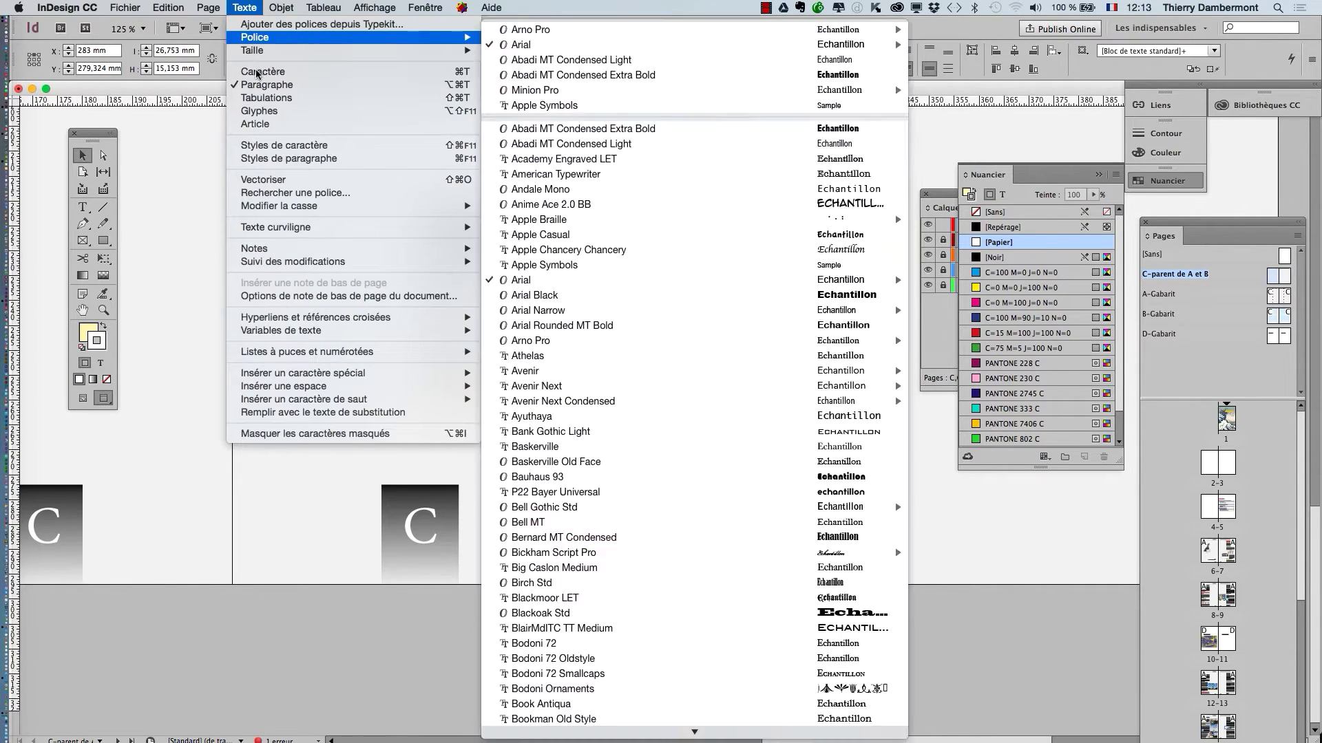
{"action": "left_click", "coordinate": [289, 104]}
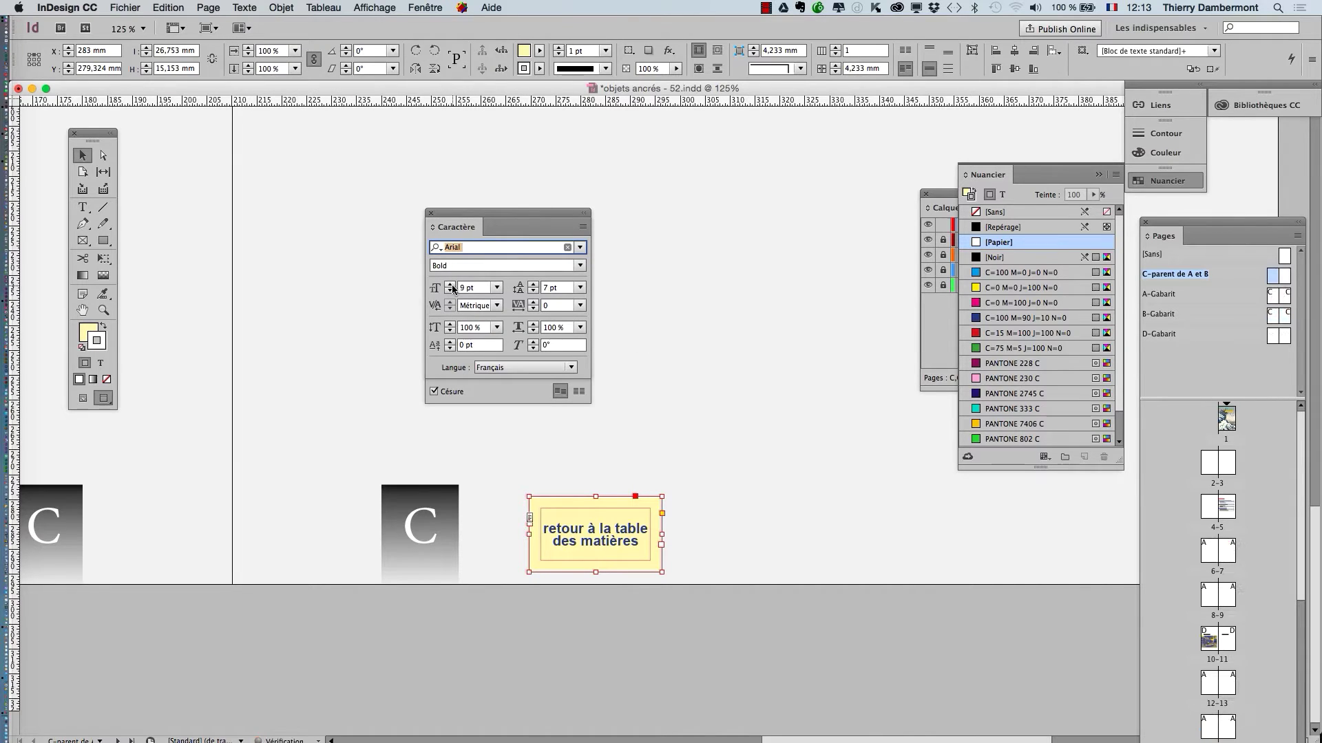
{"action": "left_click", "coordinate": [451, 284]}
{"action": "left_click", "coordinate": [451, 284]}
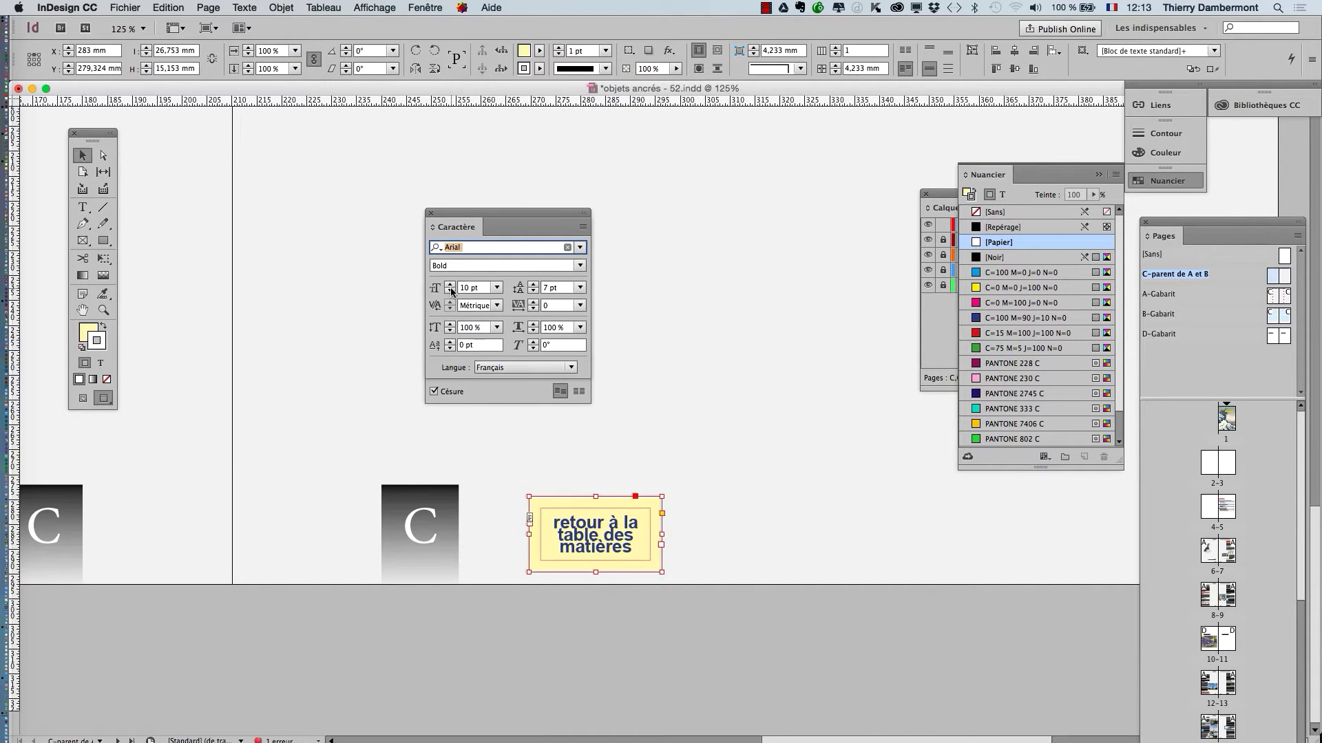
{"action": "left_click", "coordinate": [450, 292]}
{"action": "key", "text": "super+alt+t"}
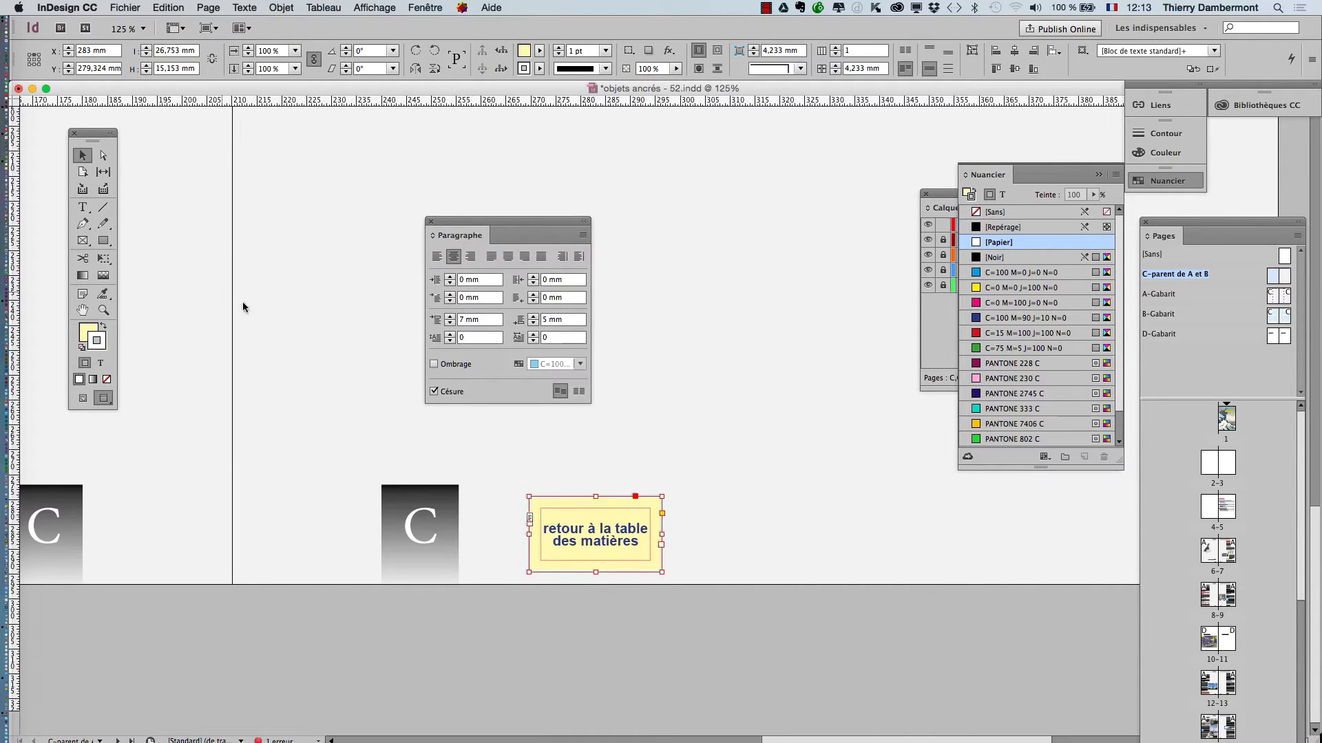
{"action": "left_click", "coordinate": [430, 221]}
Step: Examine how the return frame sits on spreads 8-9, 12-13 and 14-15, clearing the floating Calques panel out of the way
{"action": "left_click", "coordinate": [476, 378]}
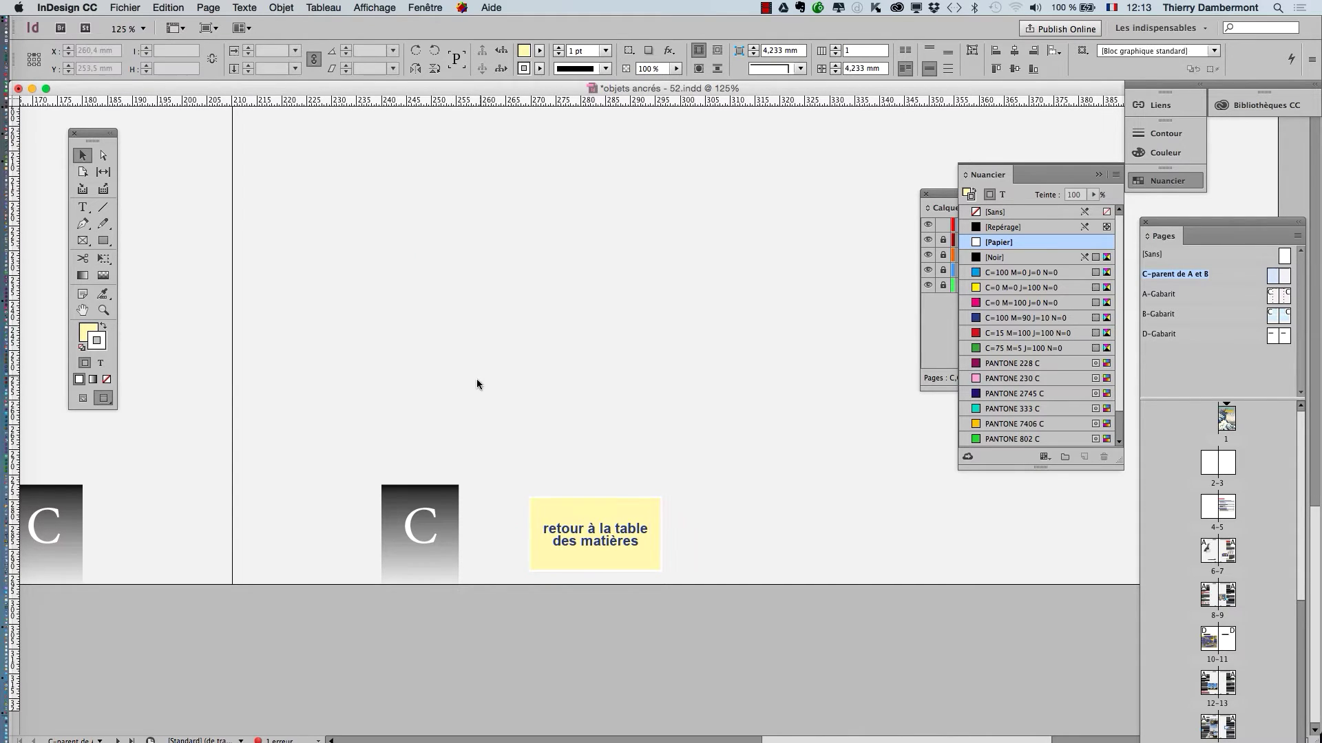
{"action": "key", "text": "super+1"}
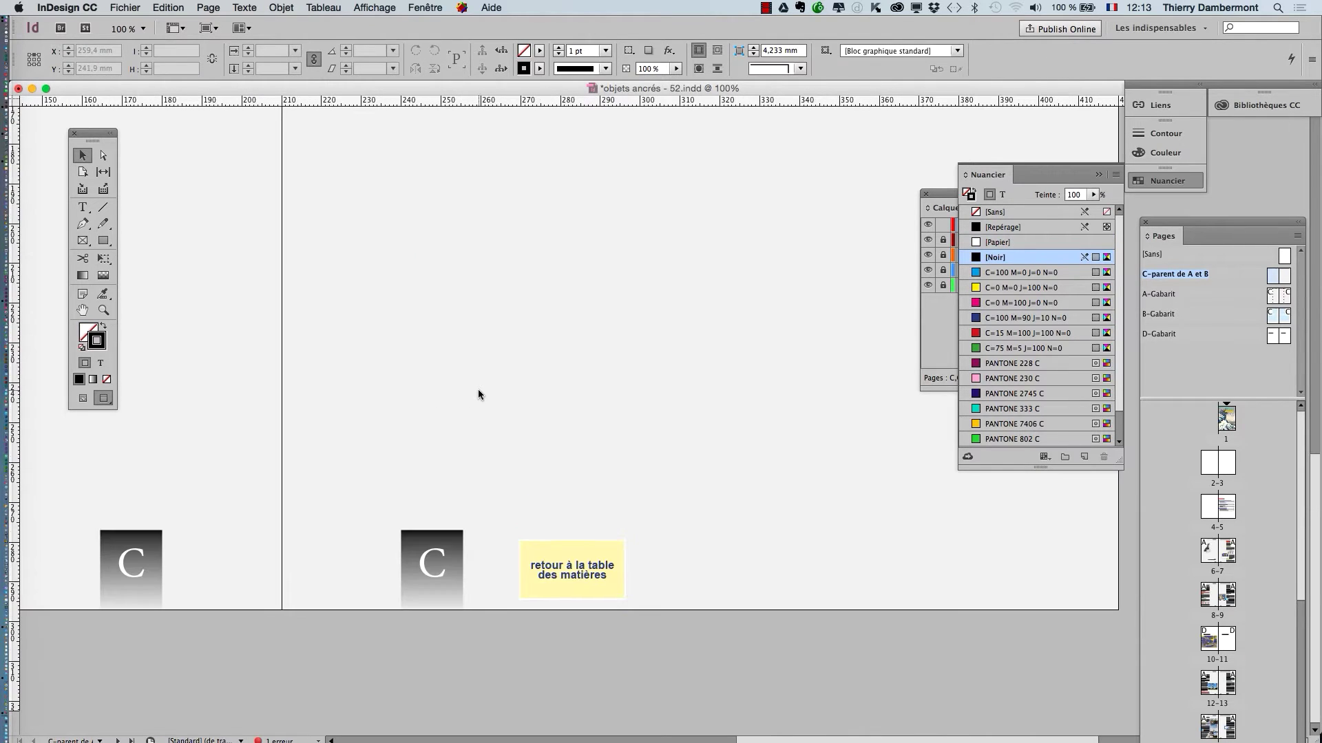
{"action": "double_click", "coordinate": [1229, 597]}
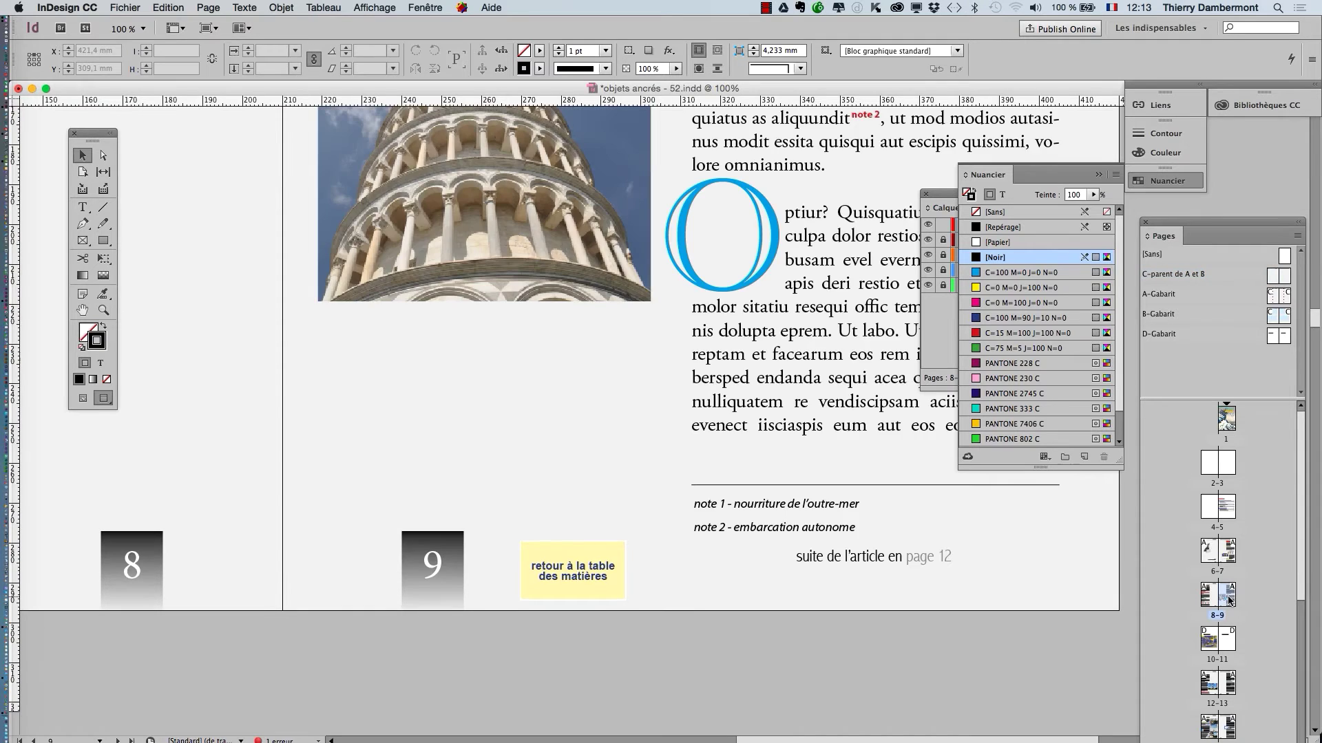
{"action": "key", "text": "super+minus"}
{"action": "key", "text": "super+minus"}
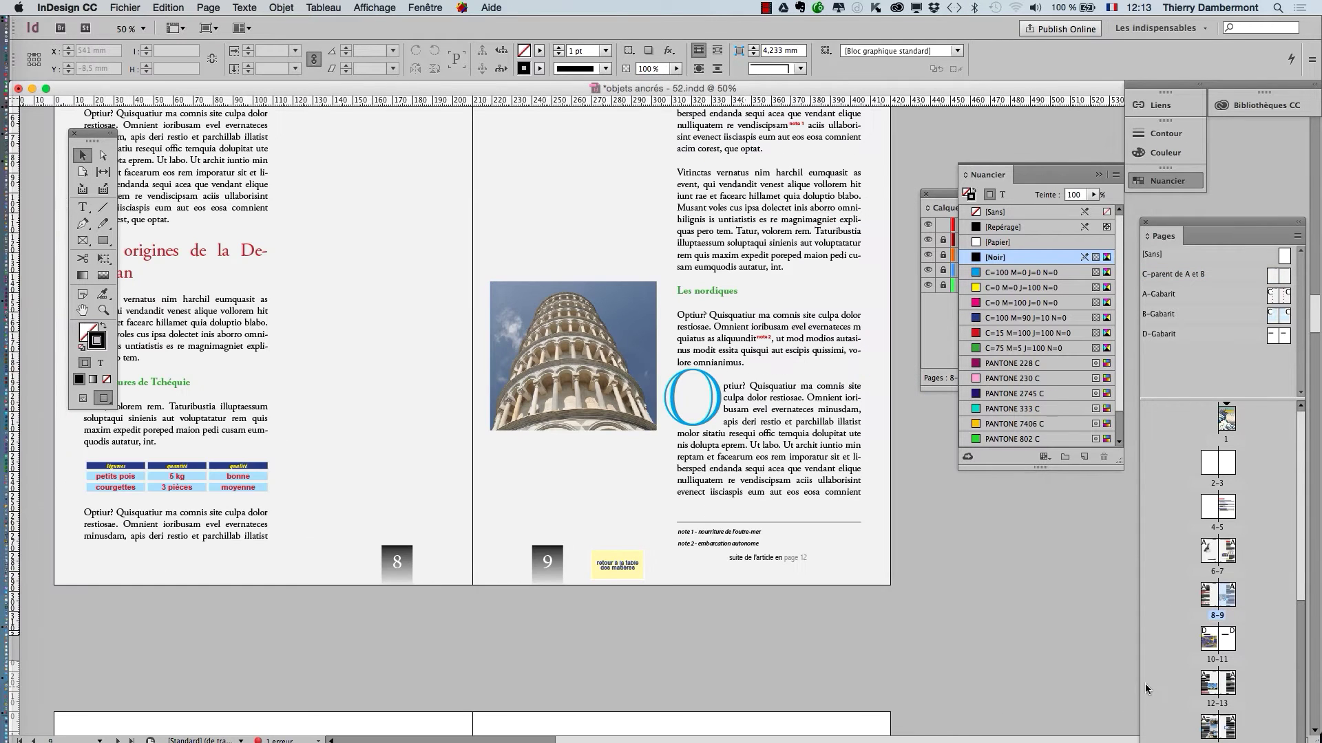
{"action": "double_click", "coordinate": [1212, 686]}
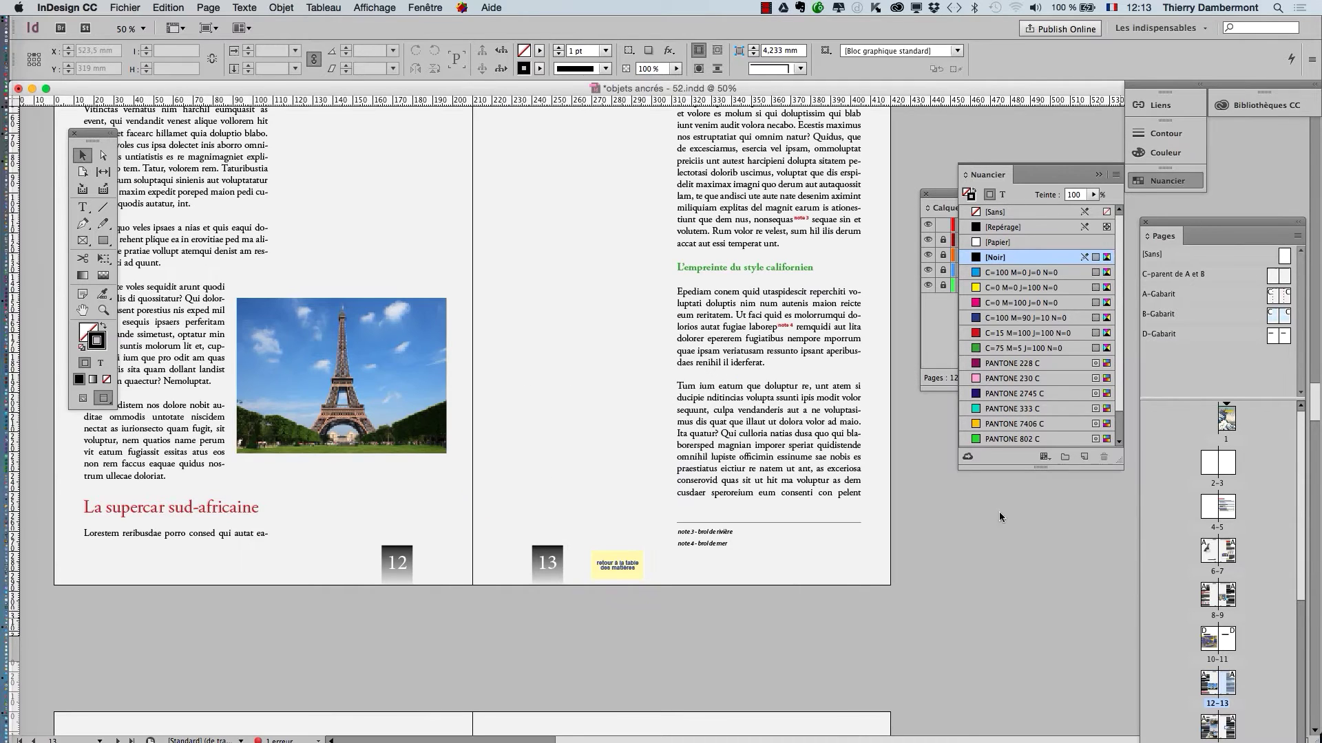
{"action": "left_click_drag", "start_coordinate": [944, 196], "coordinate": [692, 118]}
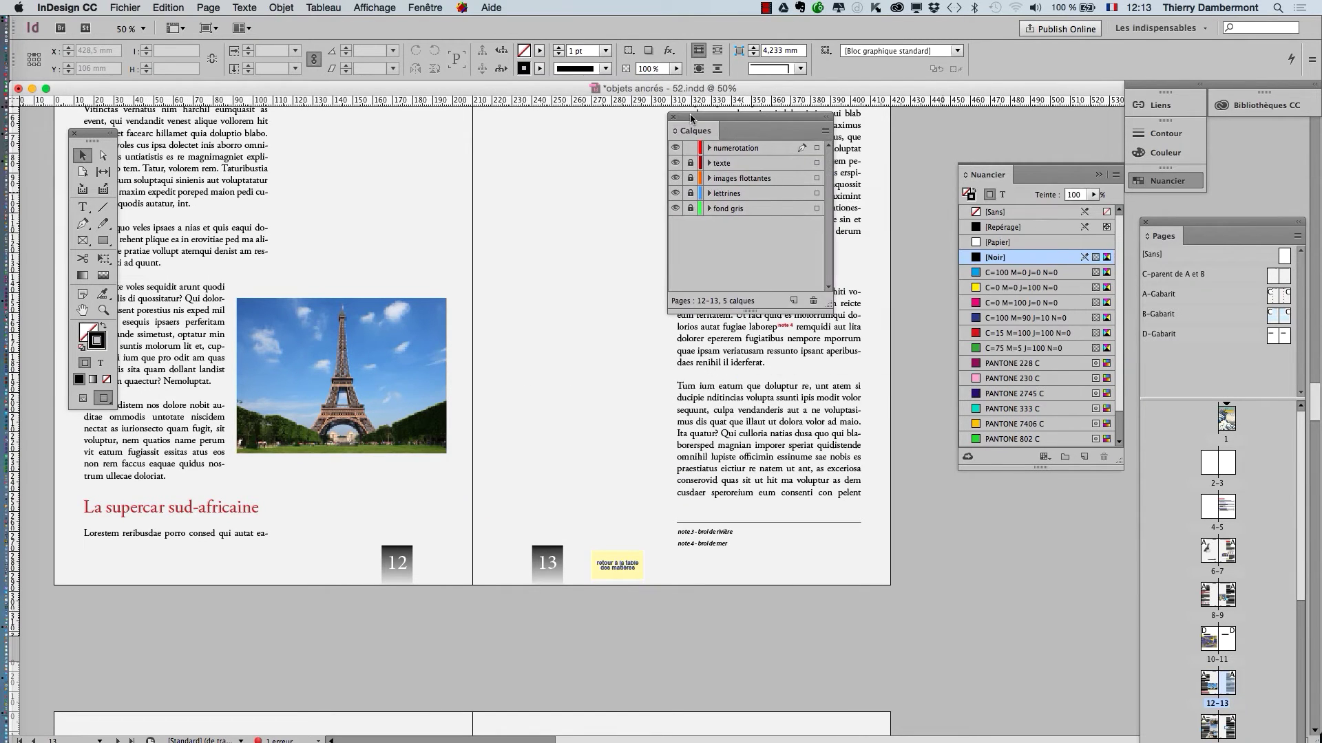
{"action": "scroll", "coordinate": [1185, 645], "scroll_direction": "down", "scroll_amount": 1}
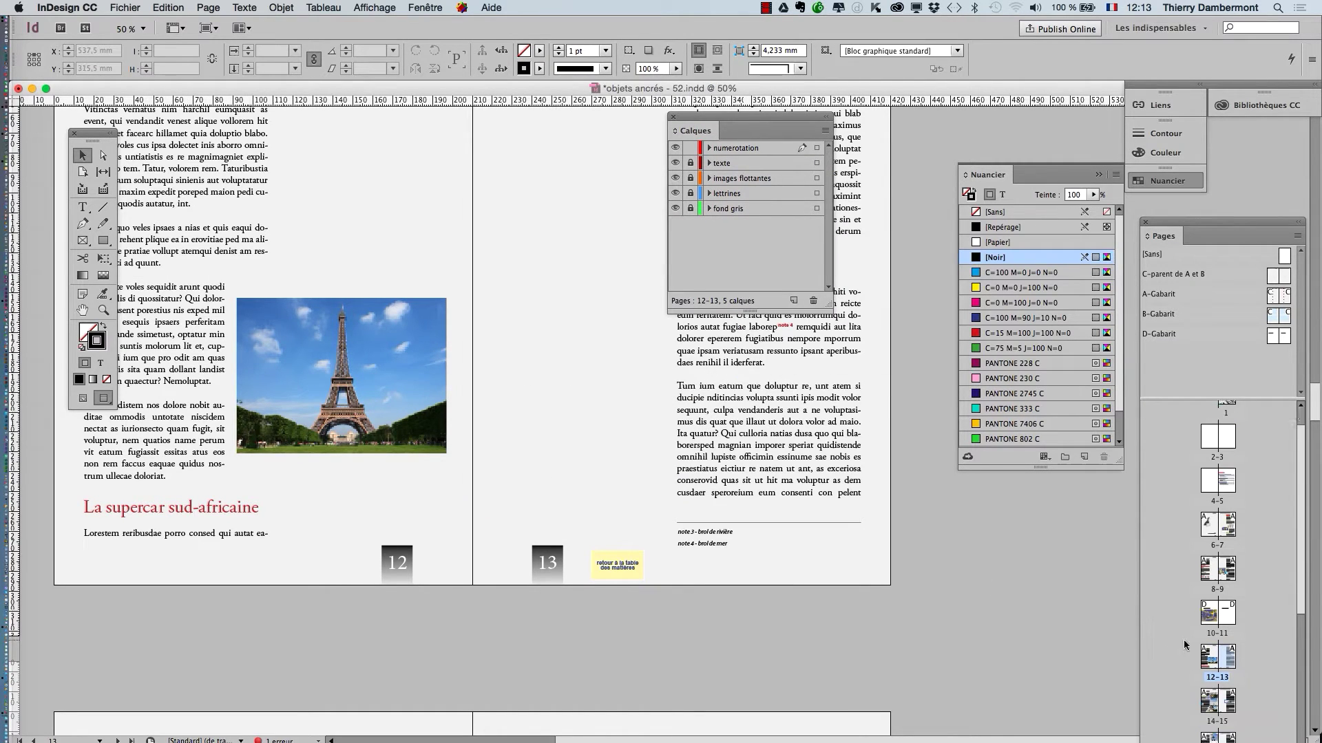
{"action": "double_click", "coordinate": [1228, 698]}
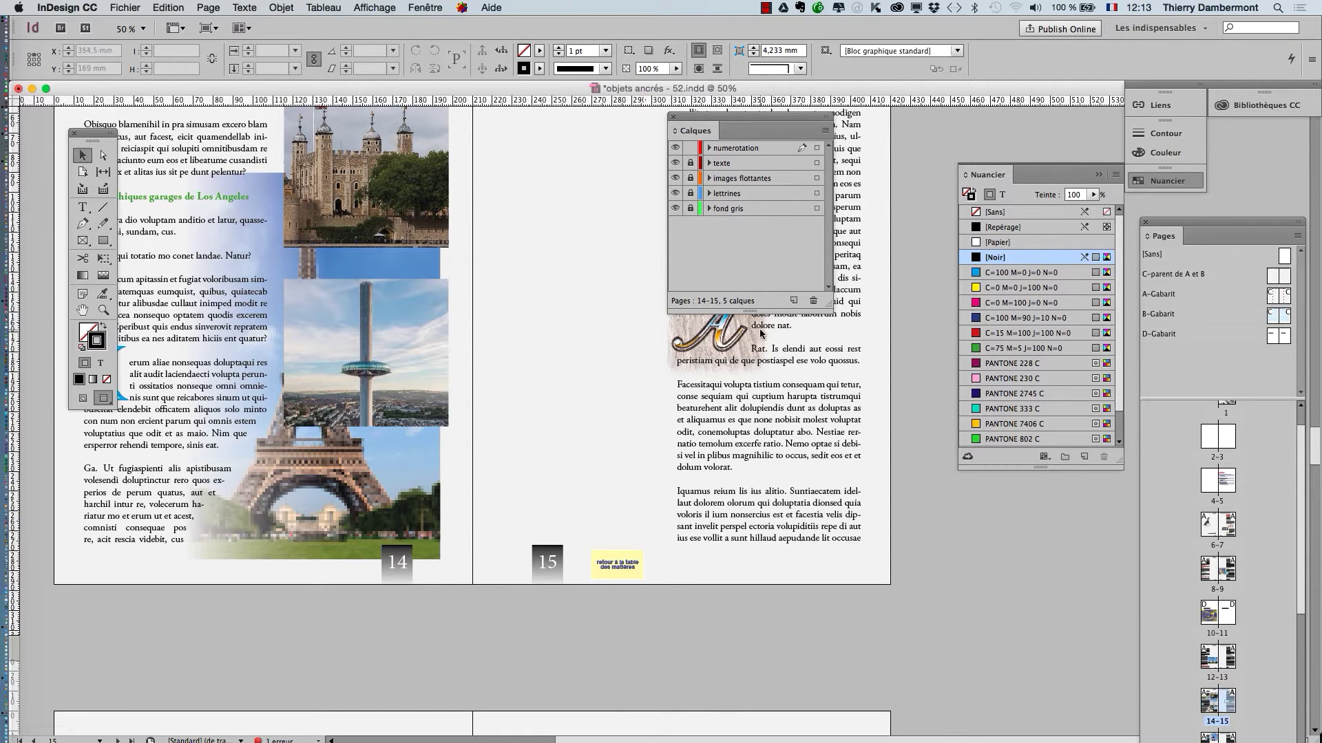
Step: Select the return frame on the "C-parent de A et B" master and save the document as "objets ancrés - 53.indd"
{"action": "double_click", "coordinate": [1271, 283]}
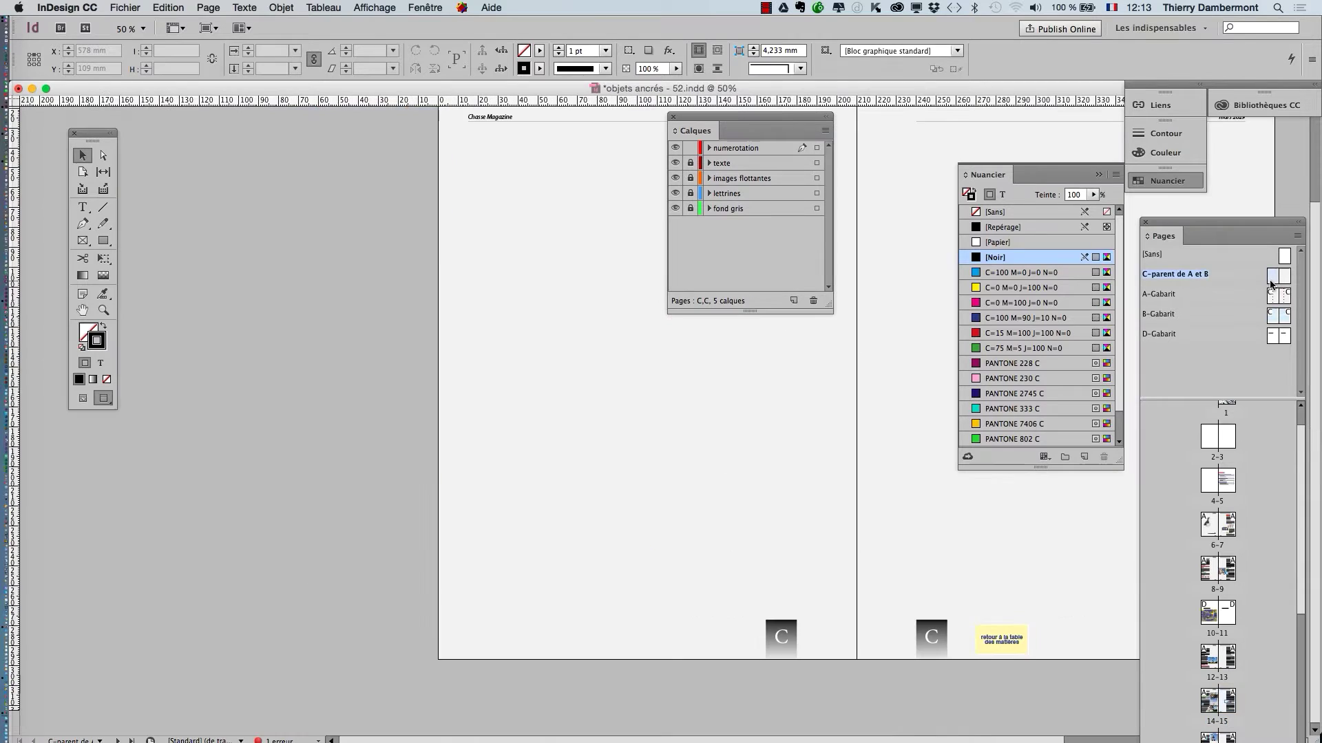
{"action": "left_click", "coordinate": [1003, 636]}
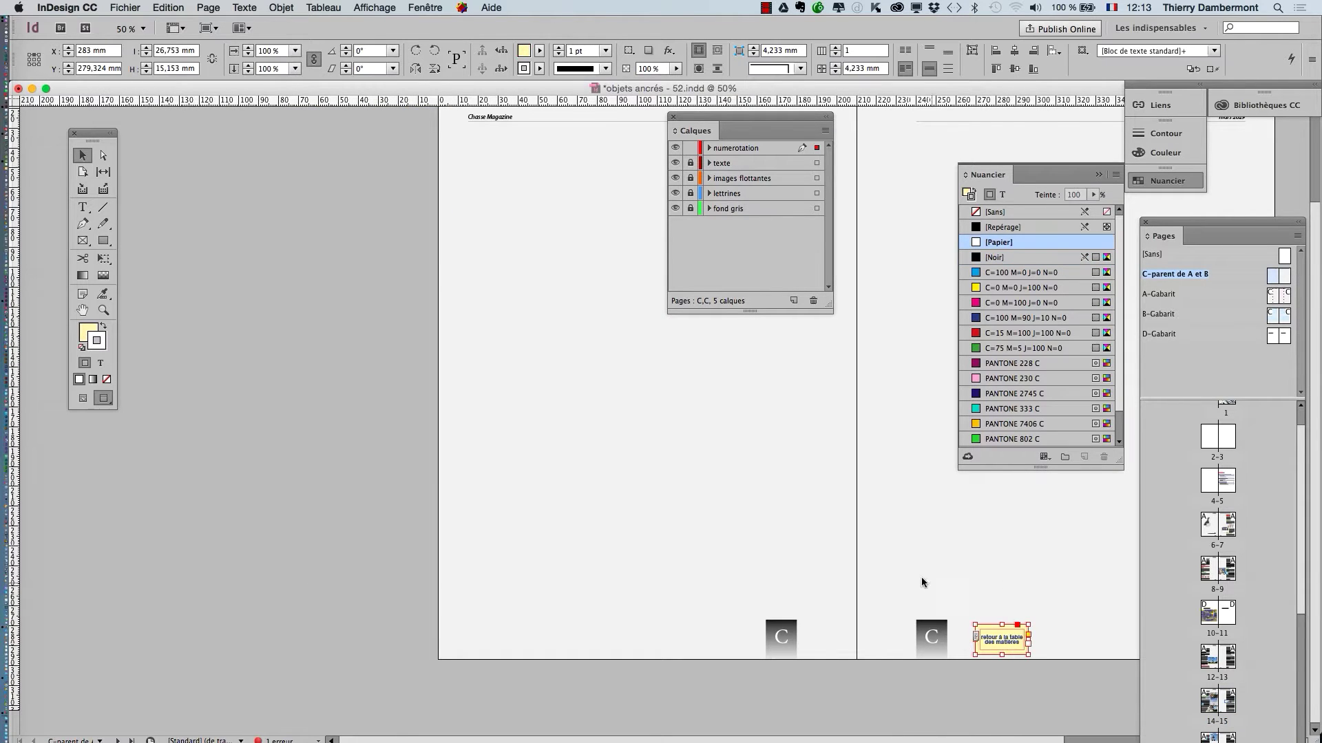
{"action": "left_click", "coordinate": [125, 7]}
{"action": "left_click", "coordinate": [159, 117]}
{"action": "key", "text": "Right"}
{"action": "key", "text": "BackSpace"}
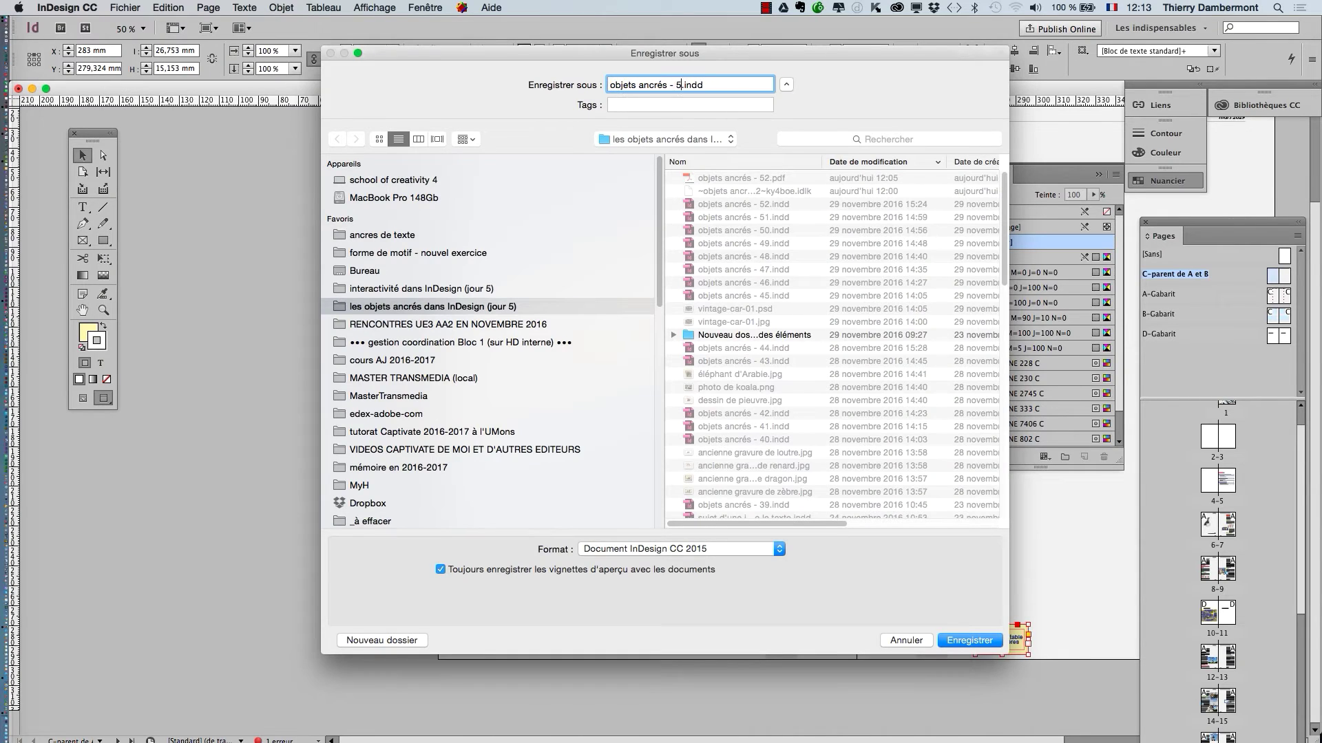
{"action": "type", "text": "3"}
{"action": "key", "text": "Return"}
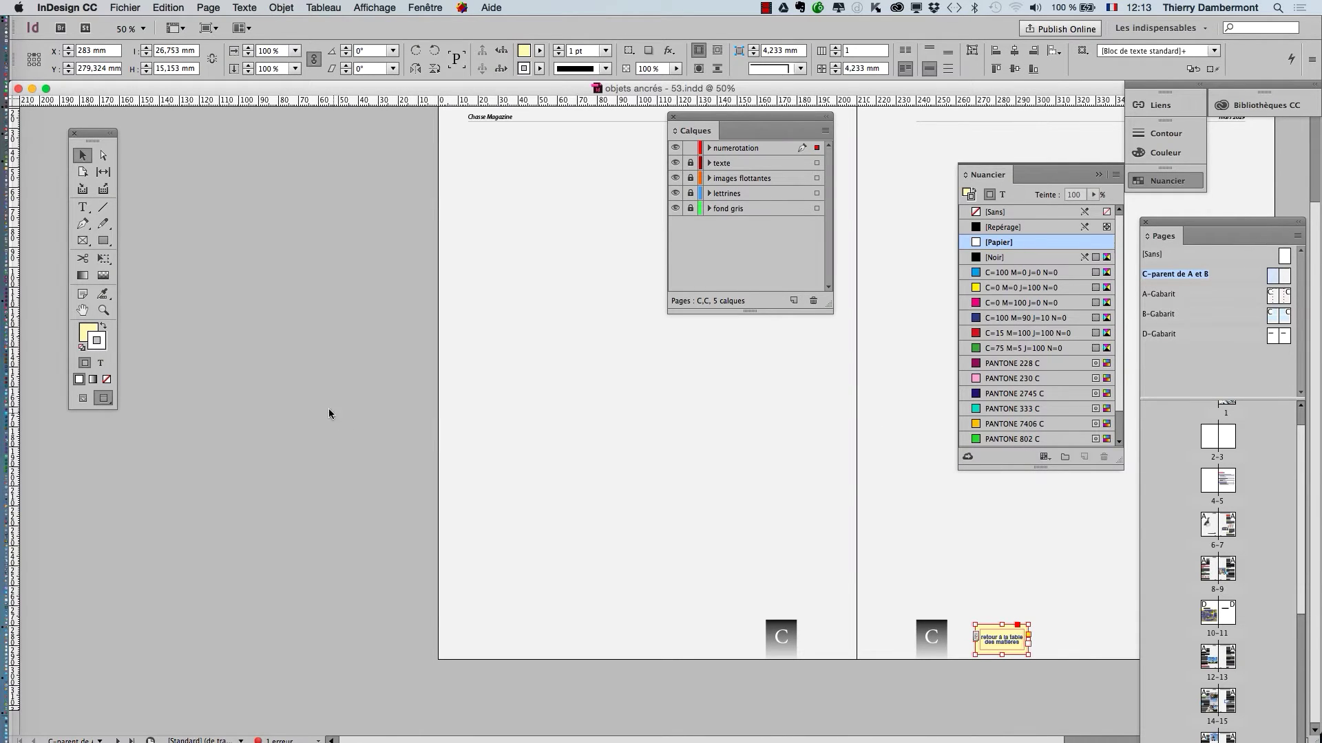
Step: Convert the return text frame into an interactive button named "retour vers TDM"
{"action": "left_click_drag", "start_coordinate": [796, 453], "coordinate": [300, 161]}
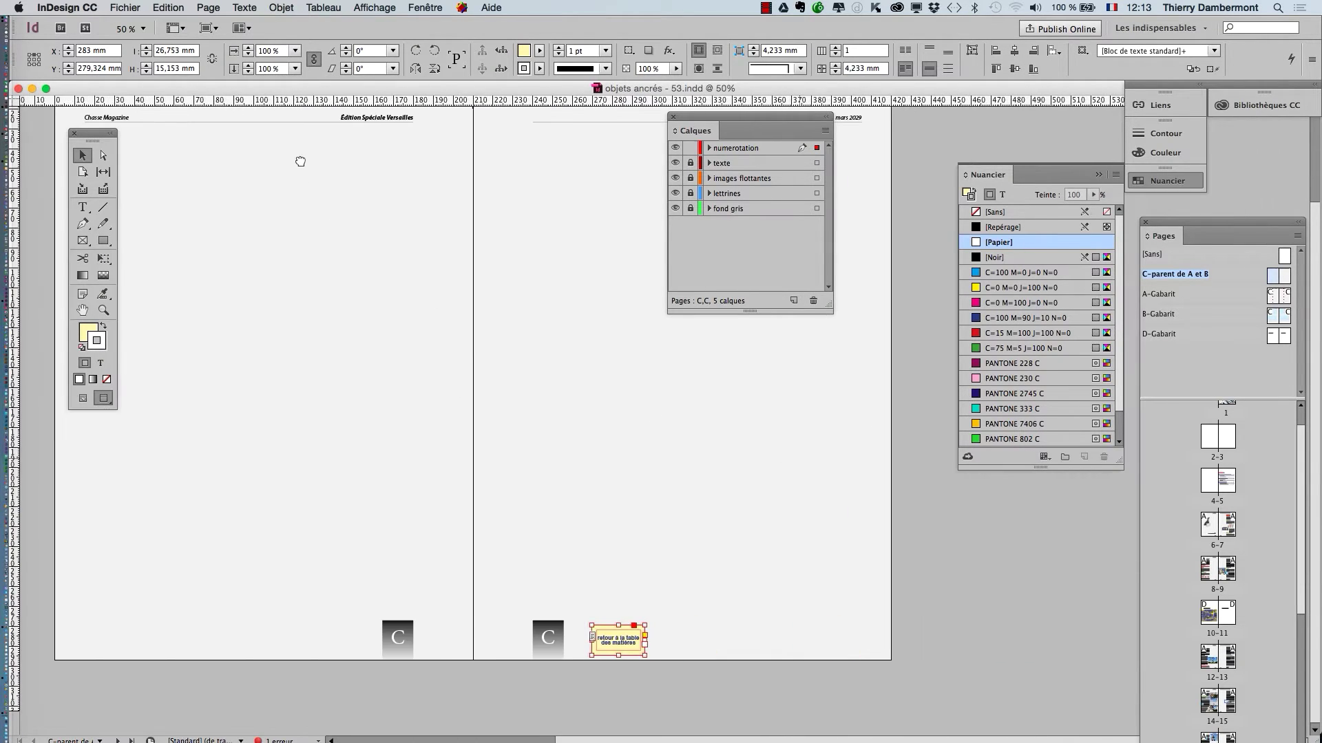
{"action": "scroll", "coordinate": [704, 635], "scroll_direction": "up", "scroll_amount": 3}
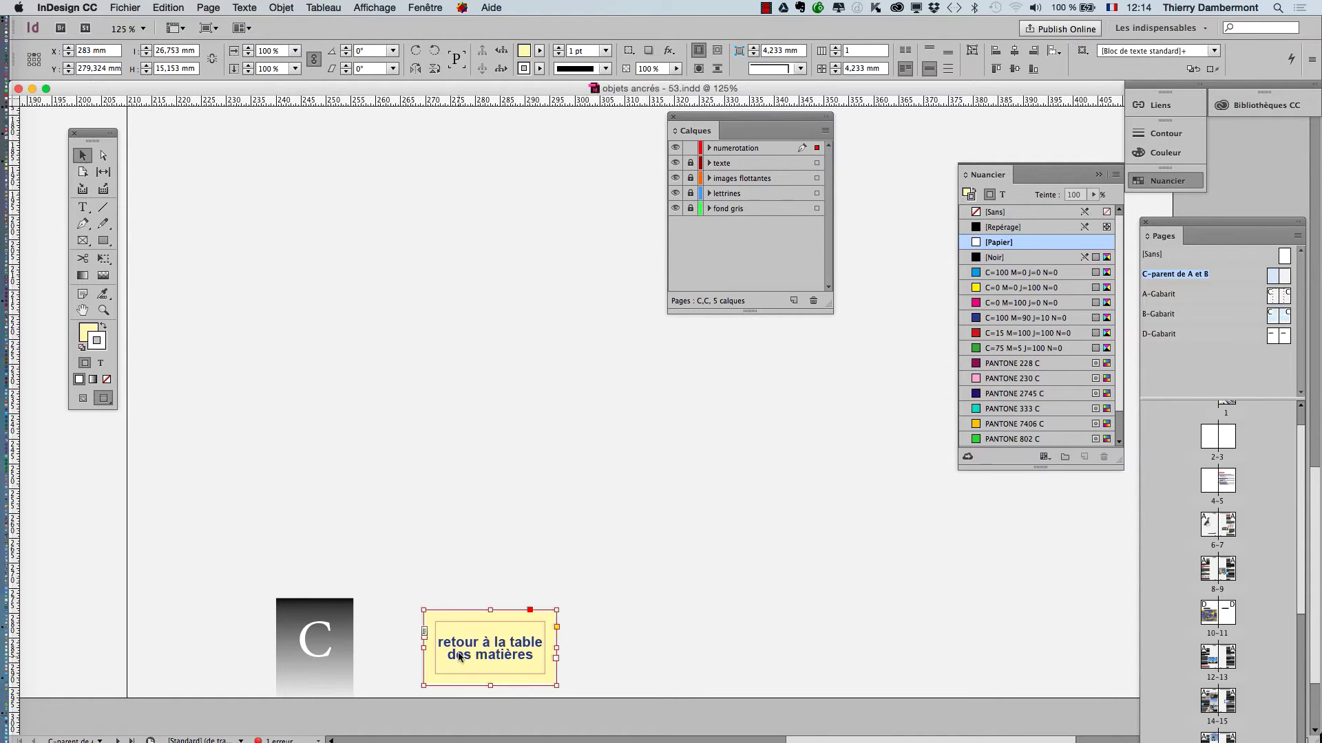
{"action": "left_click", "coordinate": [421, 7]}
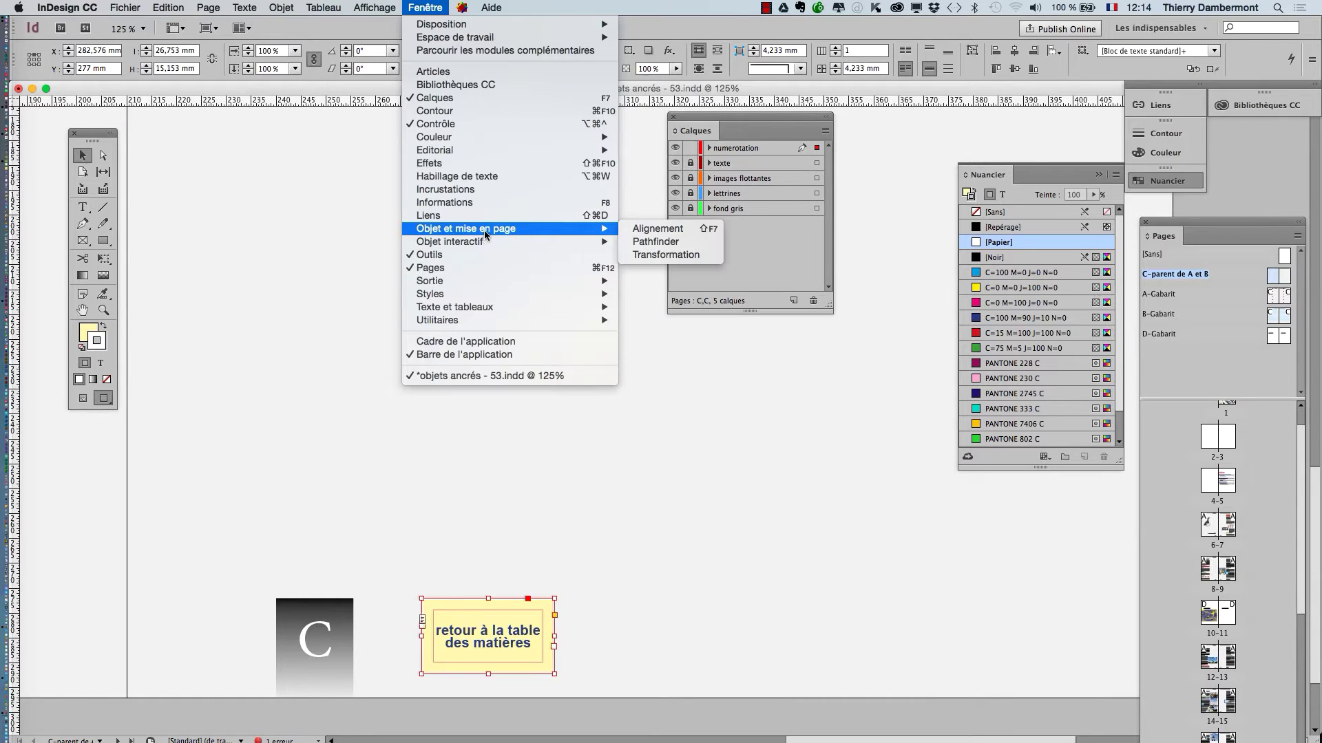
{"action": "mouse_move", "coordinate": [487, 244]}
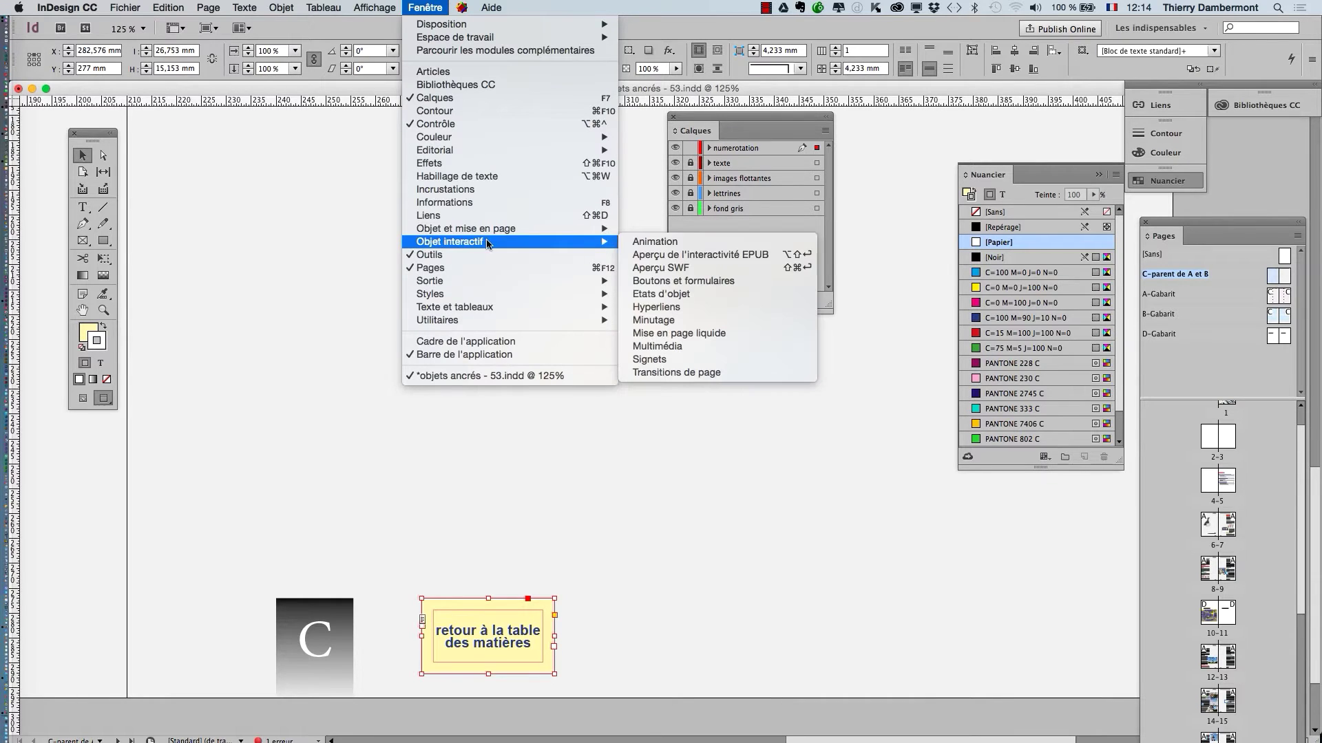
{"action": "left_click", "coordinate": [710, 282]}
{"action": "left_click", "coordinate": [513, 236]}
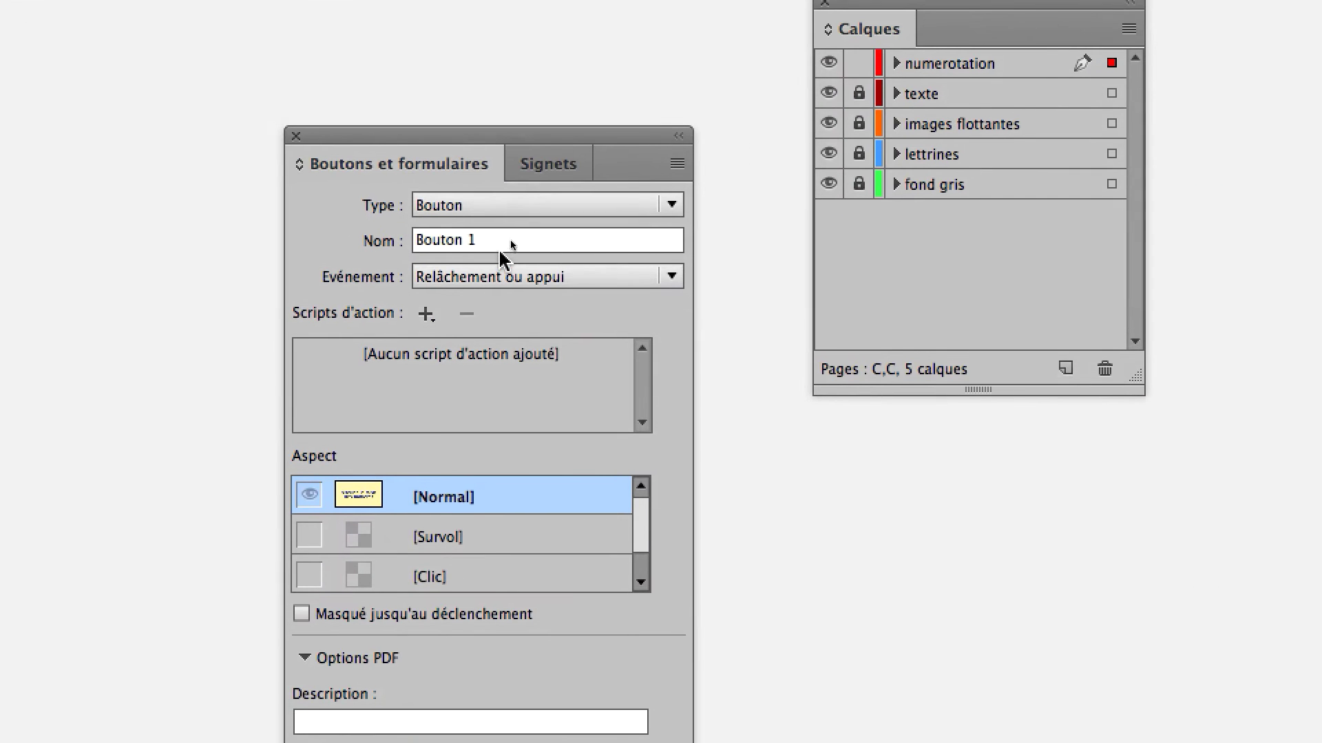
{"action": "left_click", "coordinate": [457, 236]}
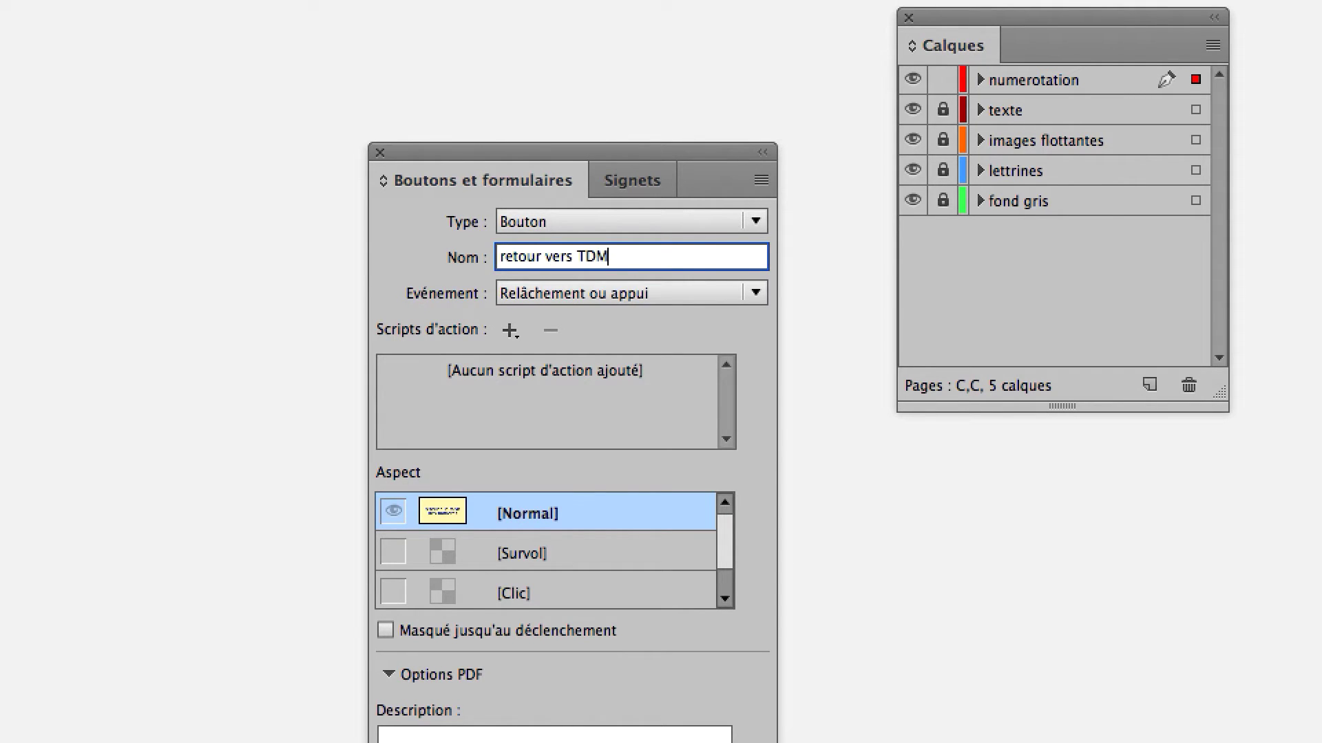
Step: Add the "Accéder à la cible" action to the button's "Relâchement ou appui" event and review the destination and zoom choices
{"action": "left_click", "coordinate": [510, 334]}
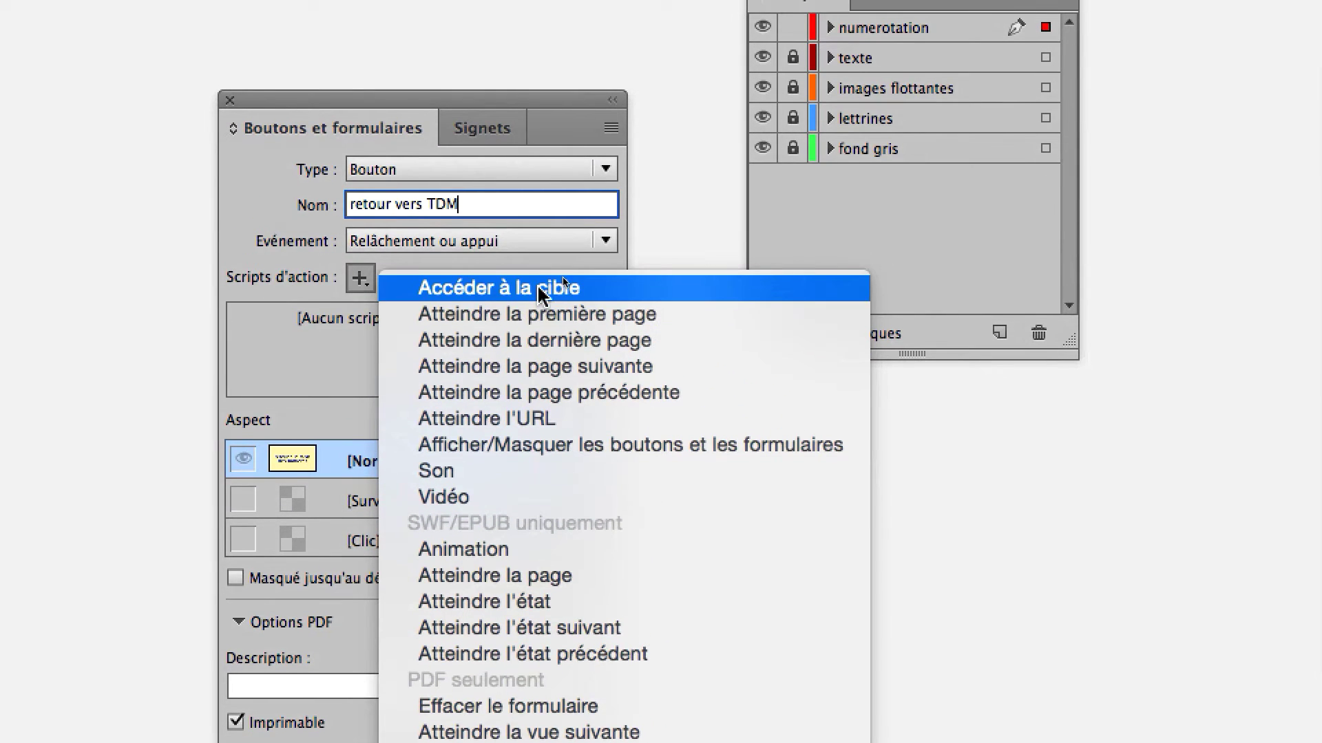
{"action": "left_click", "coordinate": [539, 289]}
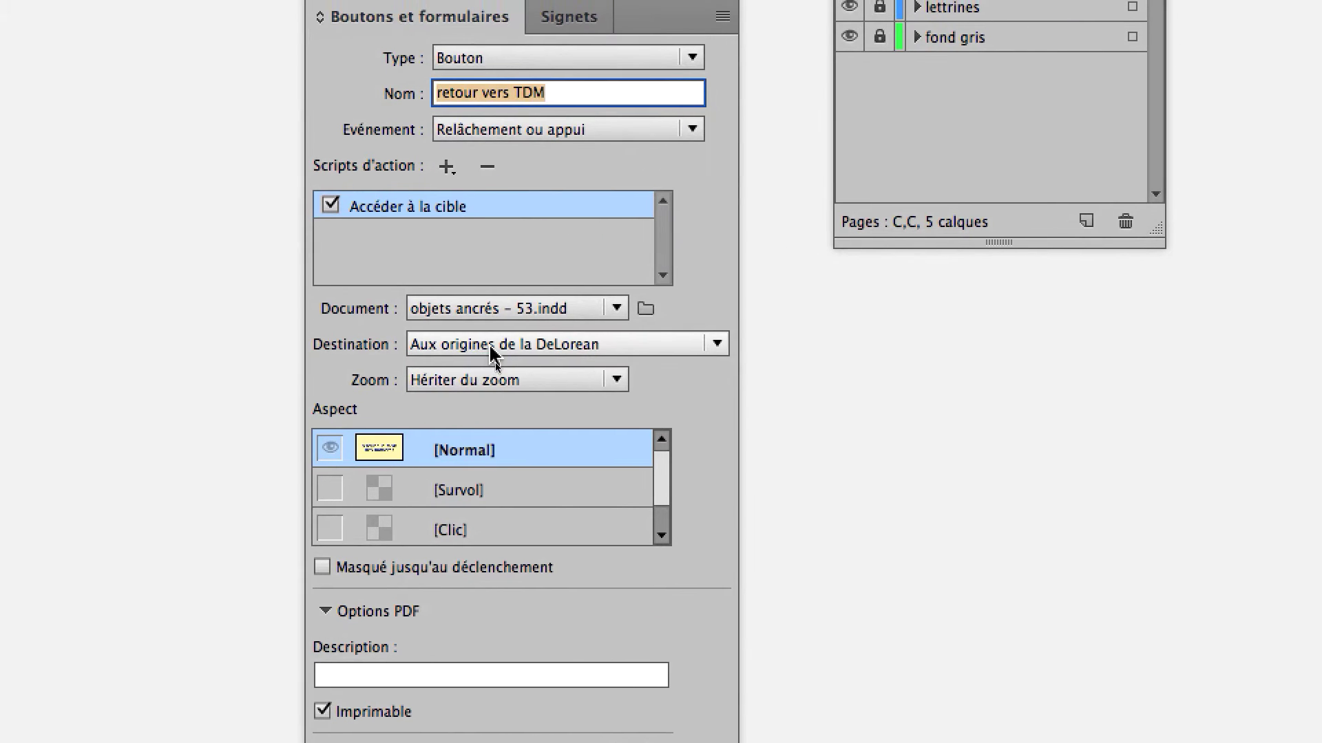
{"action": "left_click", "coordinate": [426, 318]}
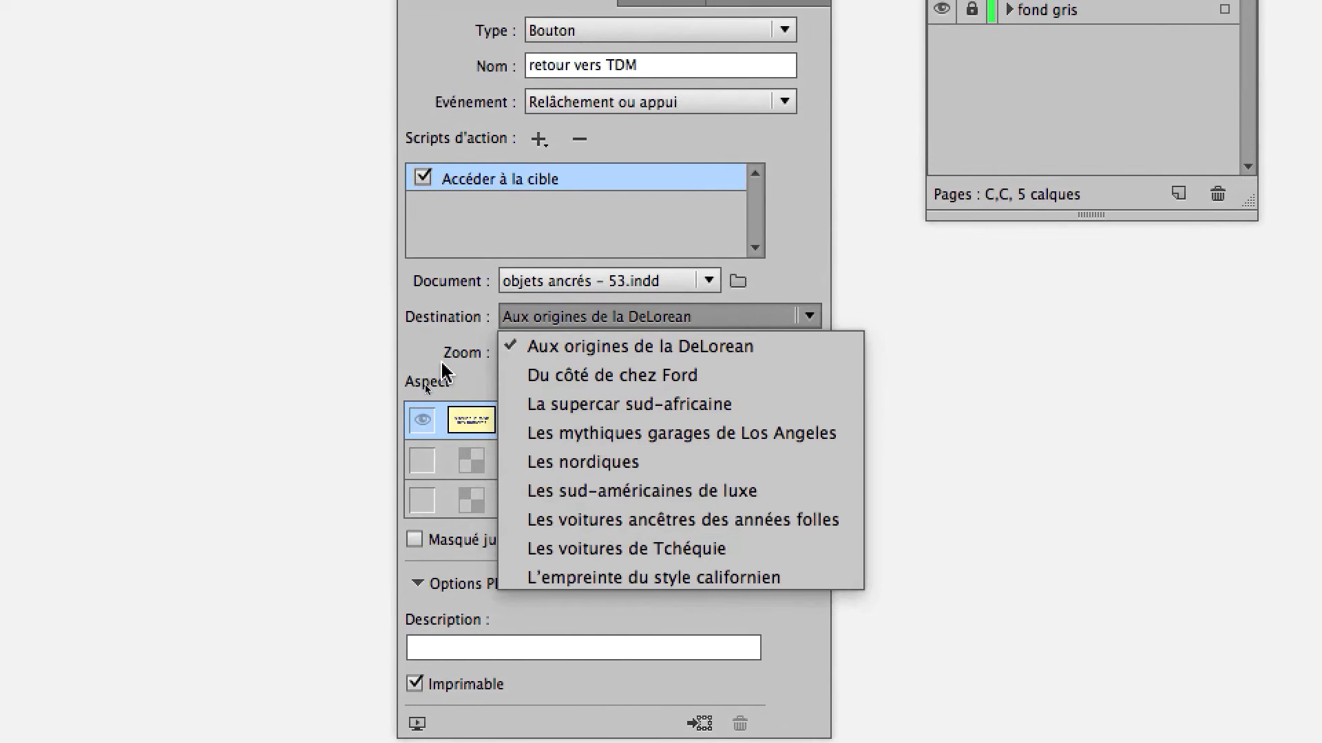
{"action": "left_click", "coordinate": [443, 371]}
{"action": "left_click", "coordinate": [600, 352]}
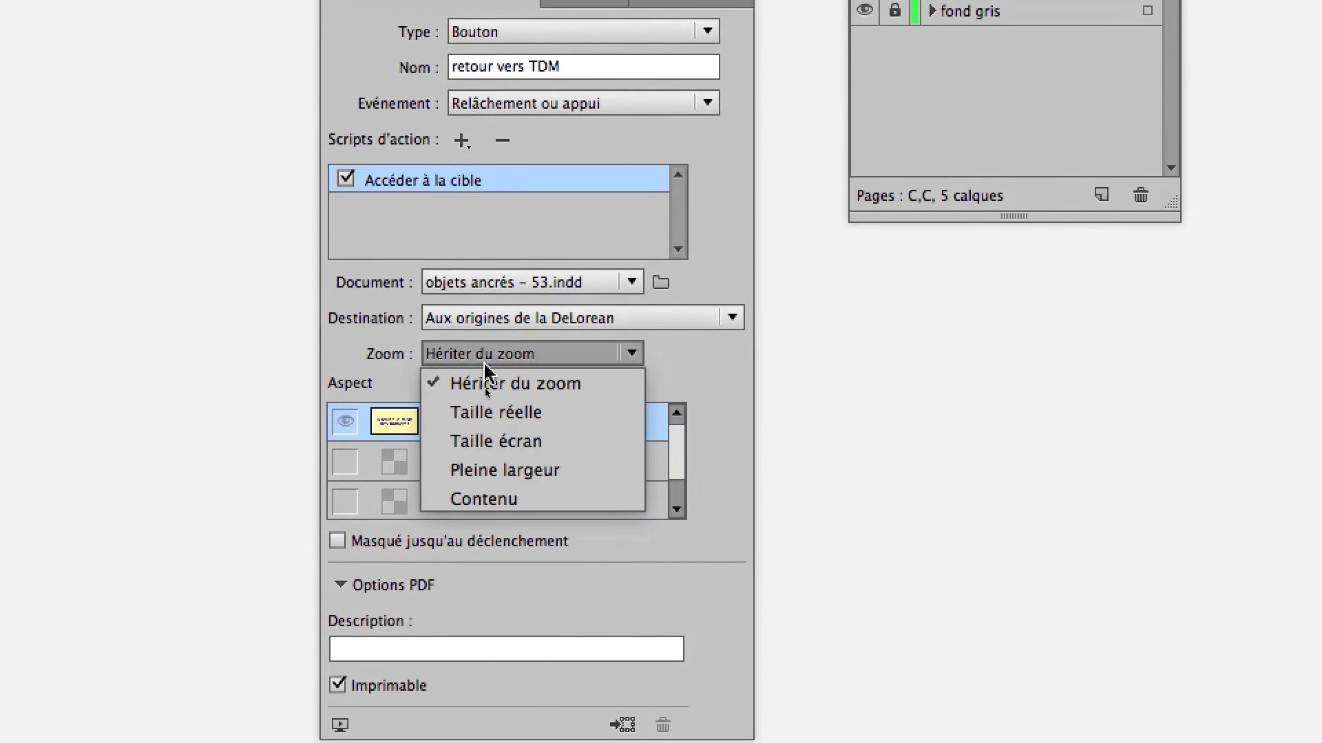
{"action": "left_click", "coordinate": [383, 314]}
{"action": "left_click", "coordinate": [481, 279]}
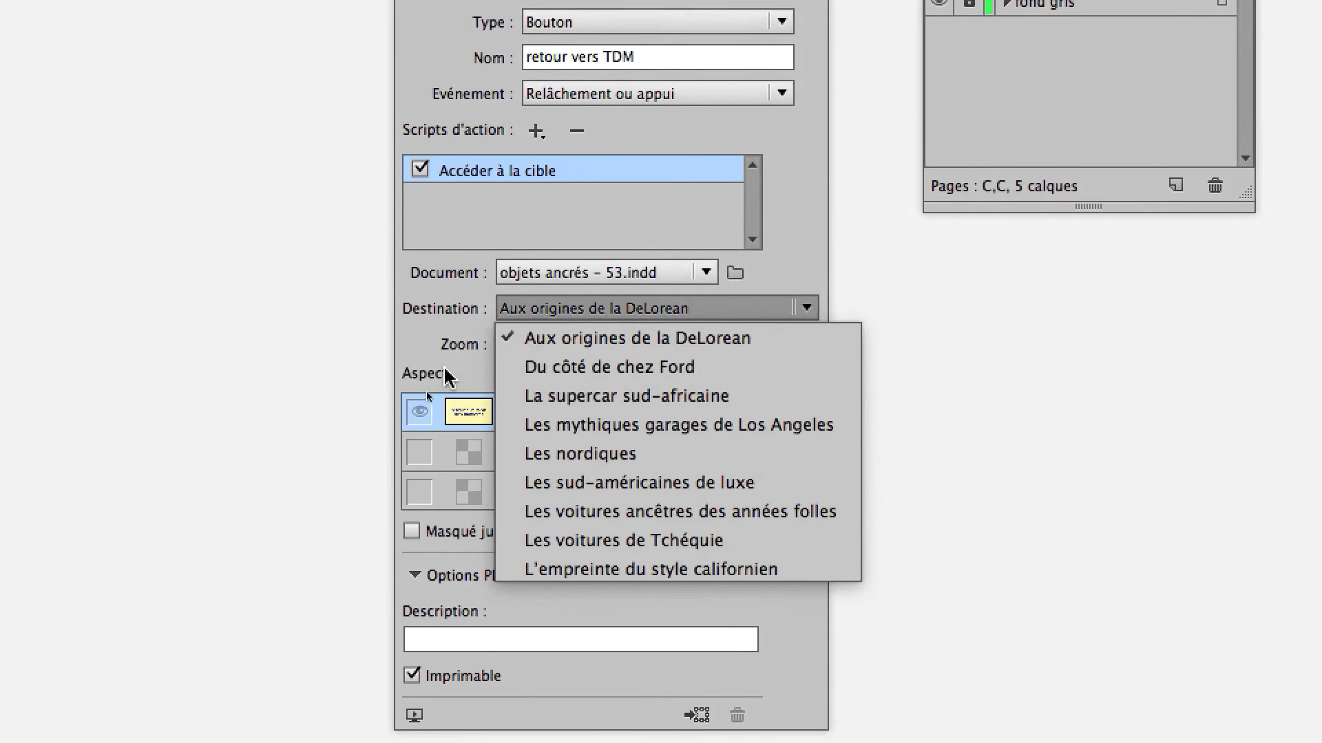
{"action": "left_click", "coordinate": [444, 372]}
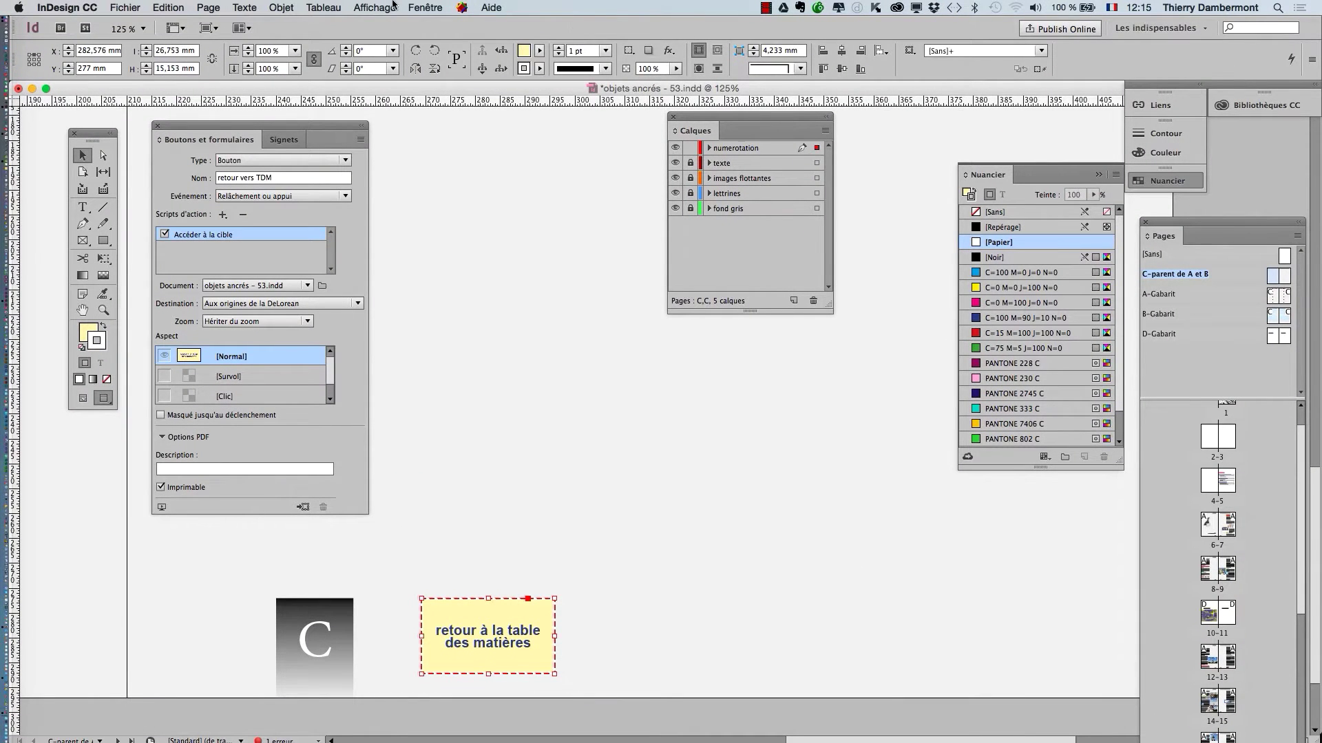
Step: Show the Hyperliens panel and place it between the Boutons et formulaires and Calques panels
{"action": "left_click", "coordinate": [424, 8]}
{"action": "mouse_move", "coordinate": [498, 246]}
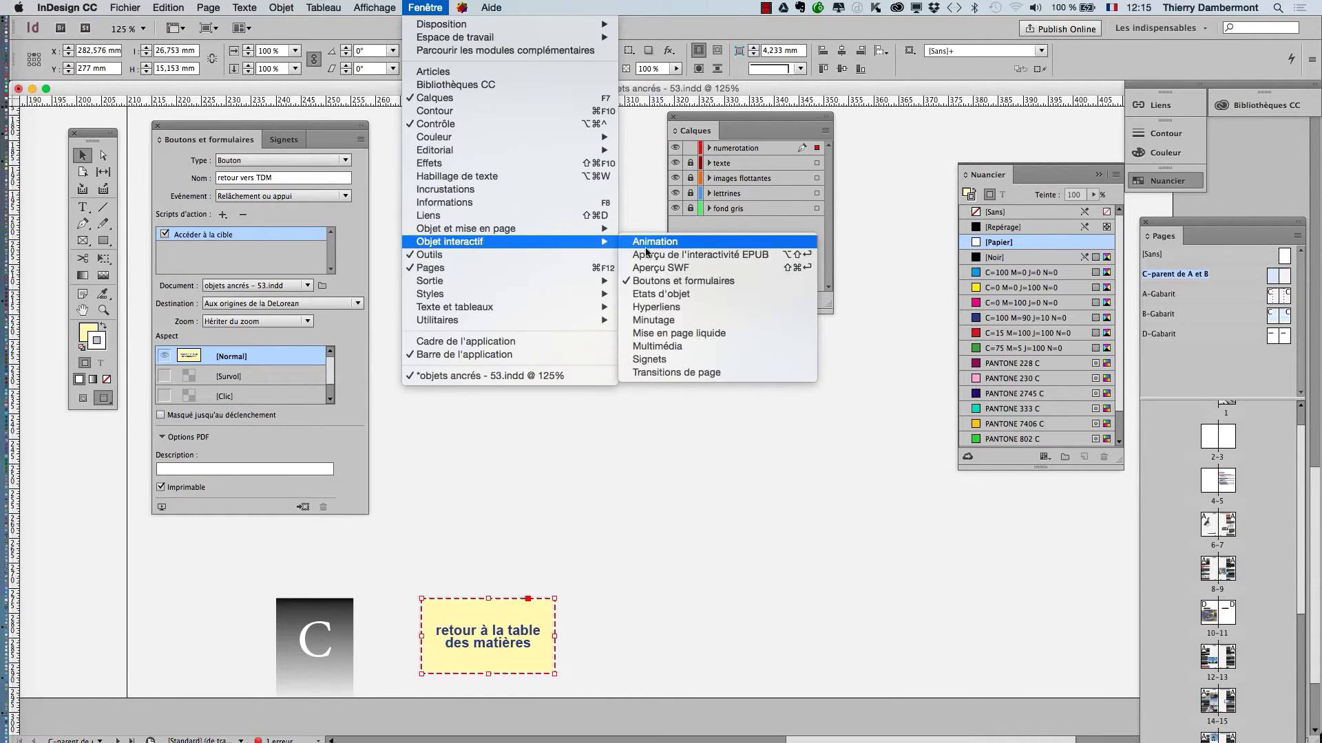
{"action": "left_click", "coordinate": [721, 308]}
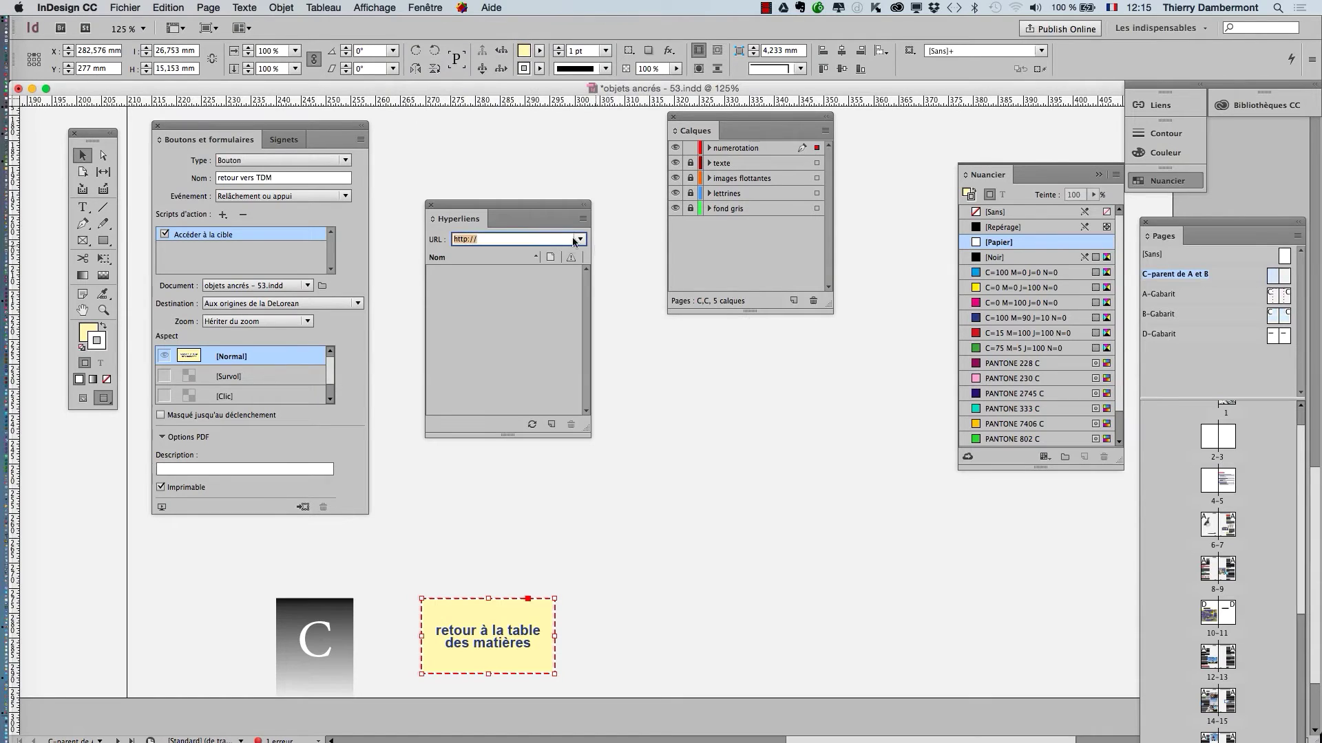
{"action": "left_click_drag", "start_coordinate": [525, 204], "coordinate": [553, 185]}
Step: Create a new hyperlink target of type Page named "Page 5 (TDM)" that points to page 5 with Fixe zoom
{"action": "left_click", "coordinate": [573, 182]}
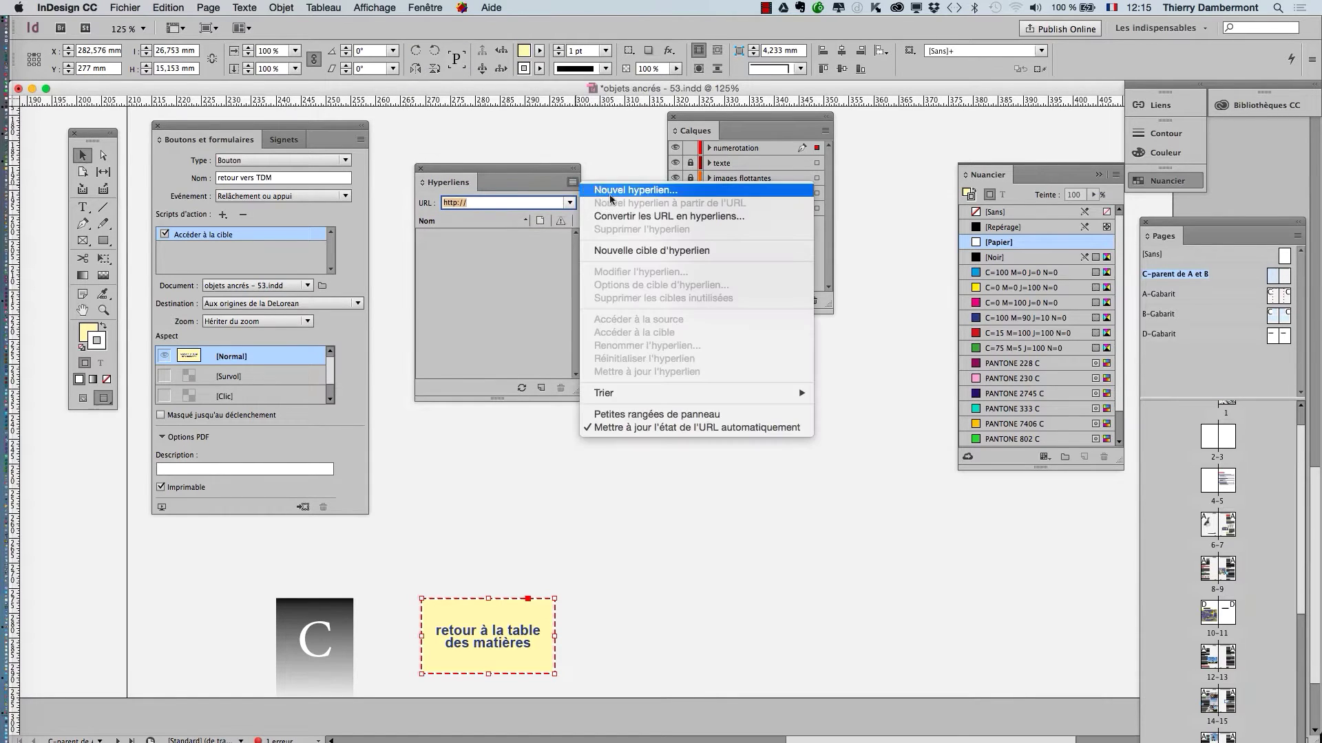
{"action": "left_click", "coordinate": [642, 252]}
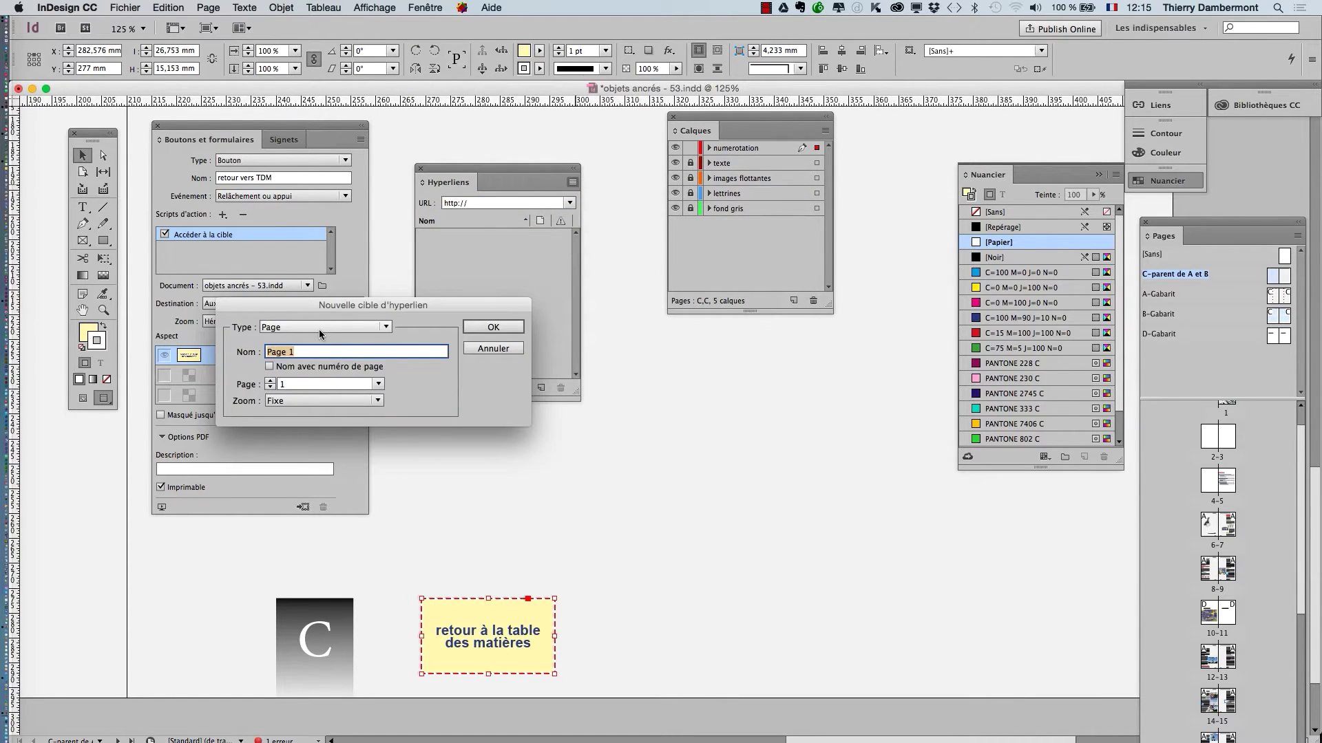
{"action": "key", "text": "alt"}
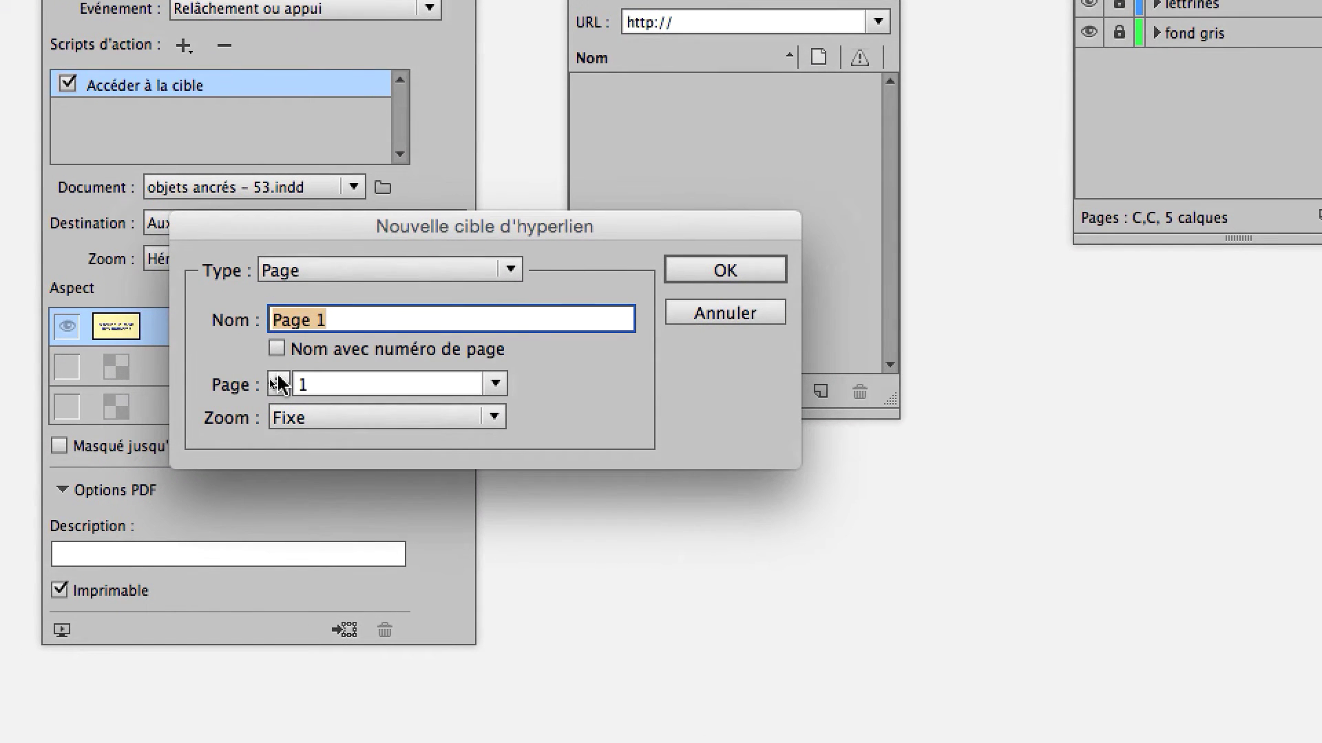
{"action": "left_click", "coordinate": [271, 380]}
{"action": "left_click", "coordinate": [271, 380]}
{"action": "left_click", "coordinate": [271, 380]}
{"action": "left_click", "coordinate": [278, 380]}
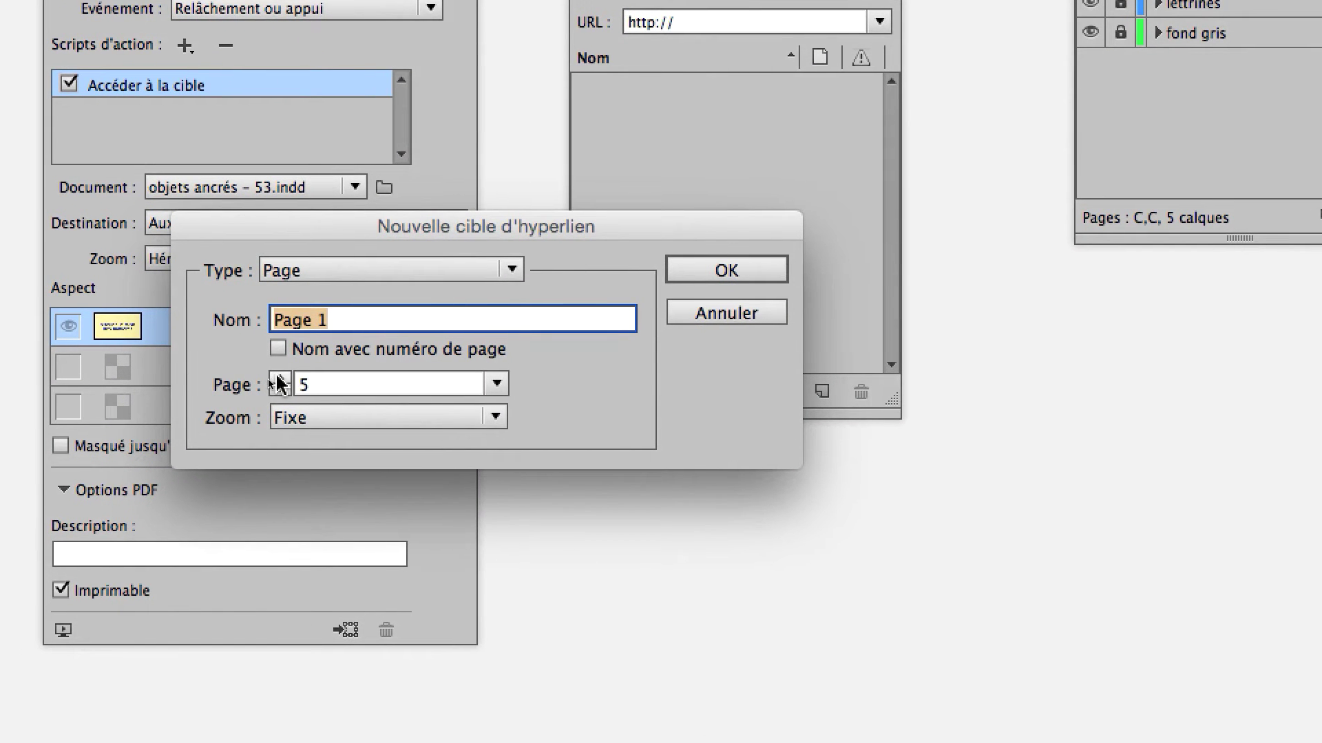
{"action": "left_click", "coordinate": [330, 318]}
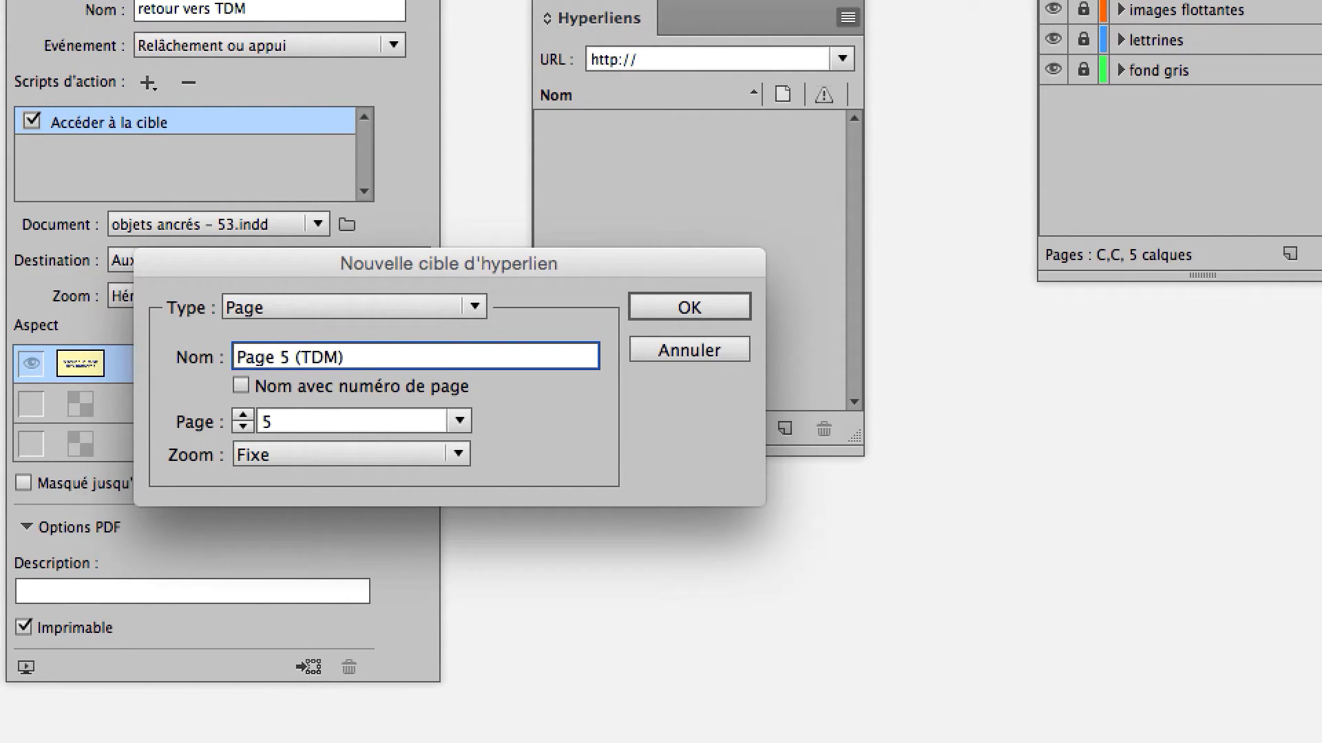
{"action": "left_click_drag", "start_coordinate": [347, 357], "coordinate": [213, 358]}
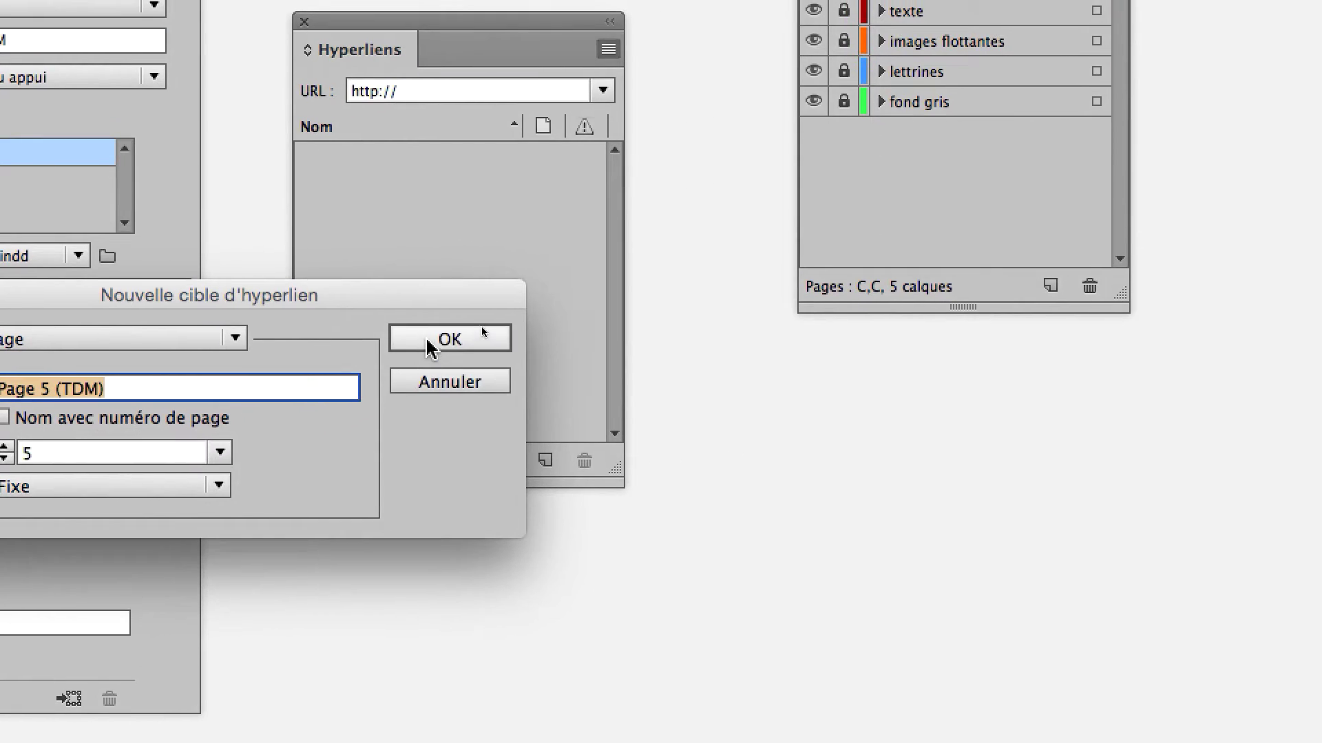
{"action": "left_click", "coordinate": [697, 269]}
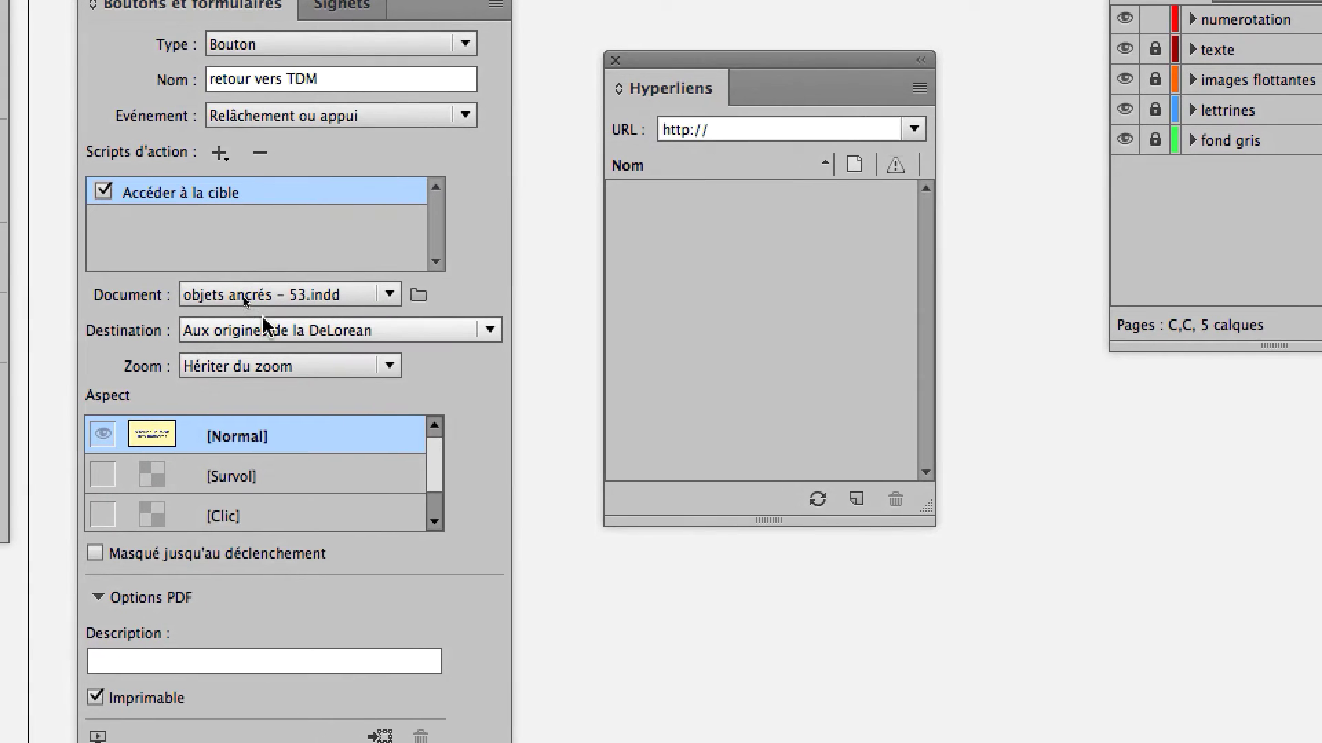
Step: Check the button's destination list and delete its "Accéder à la cible" action
{"action": "left_click", "coordinate": [180, 330]}
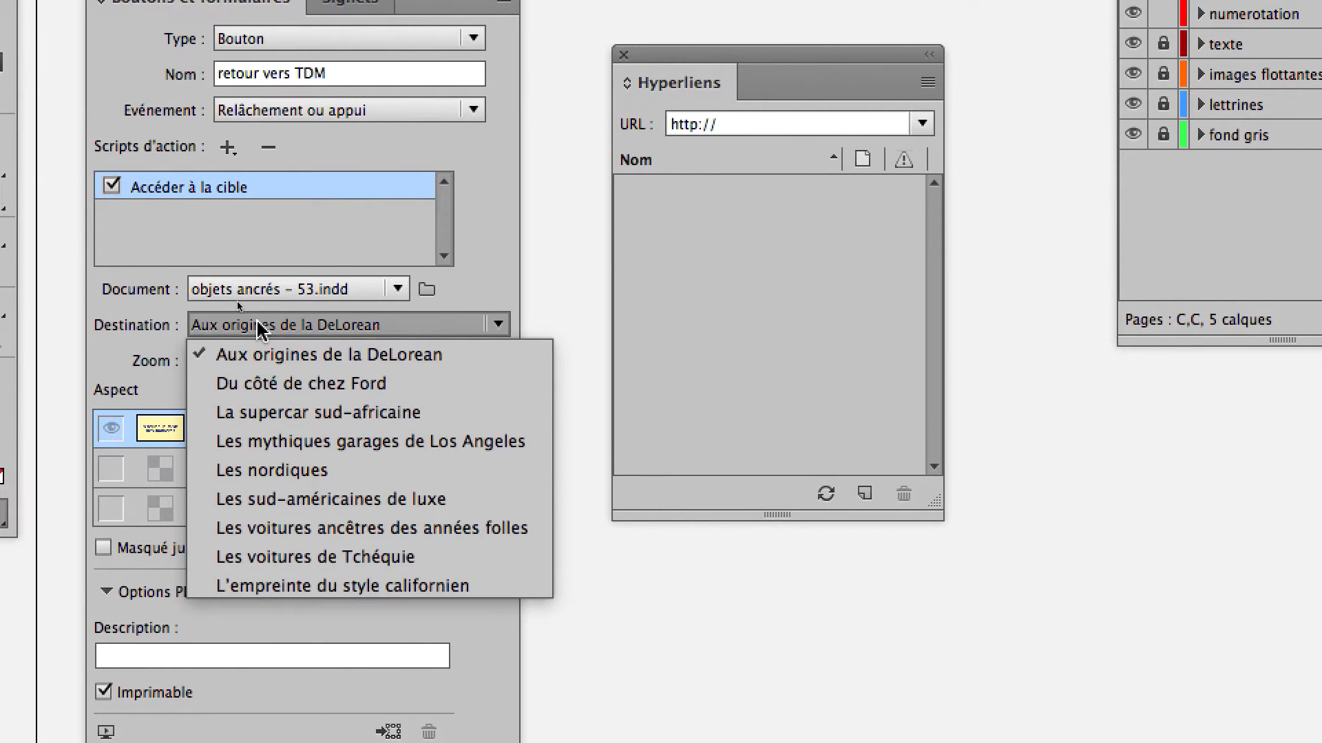
{"action": "left_click", "coordinate": [259, 322]}
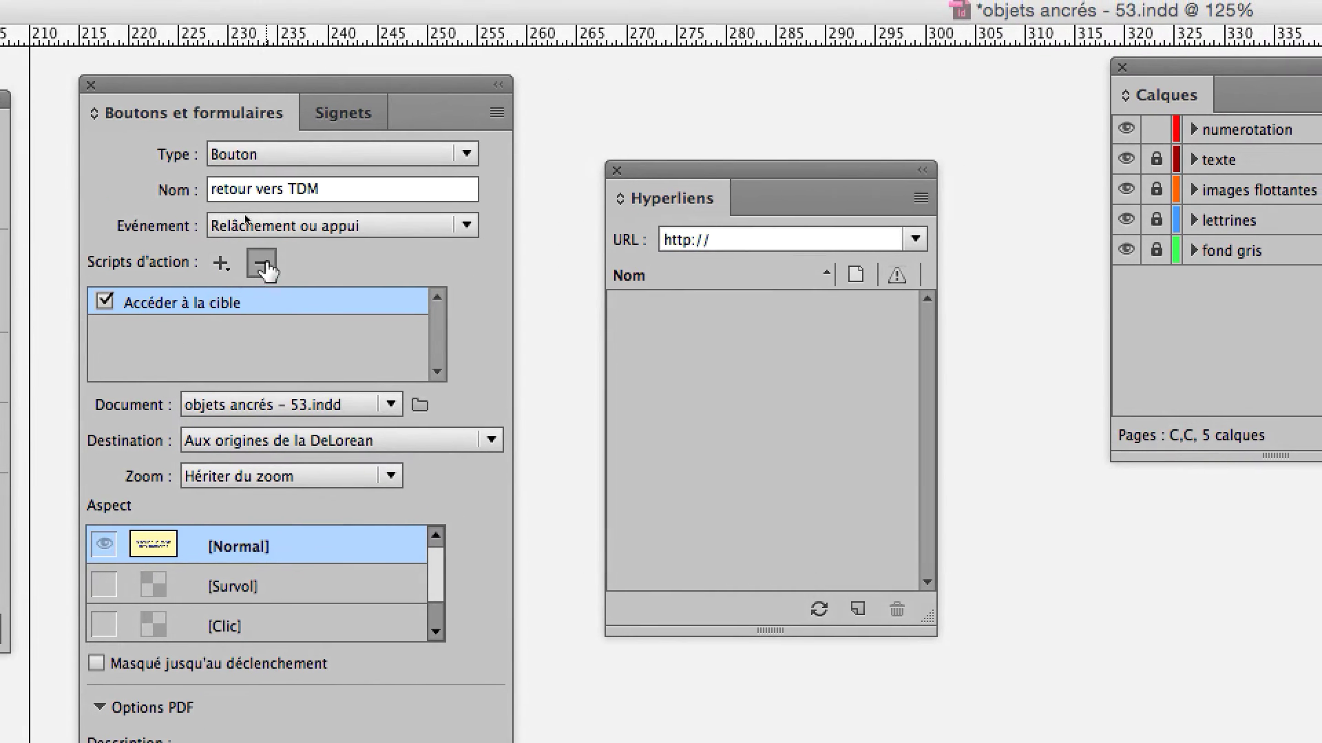
{"action": "left_click", "coordinate": [264, 268]}
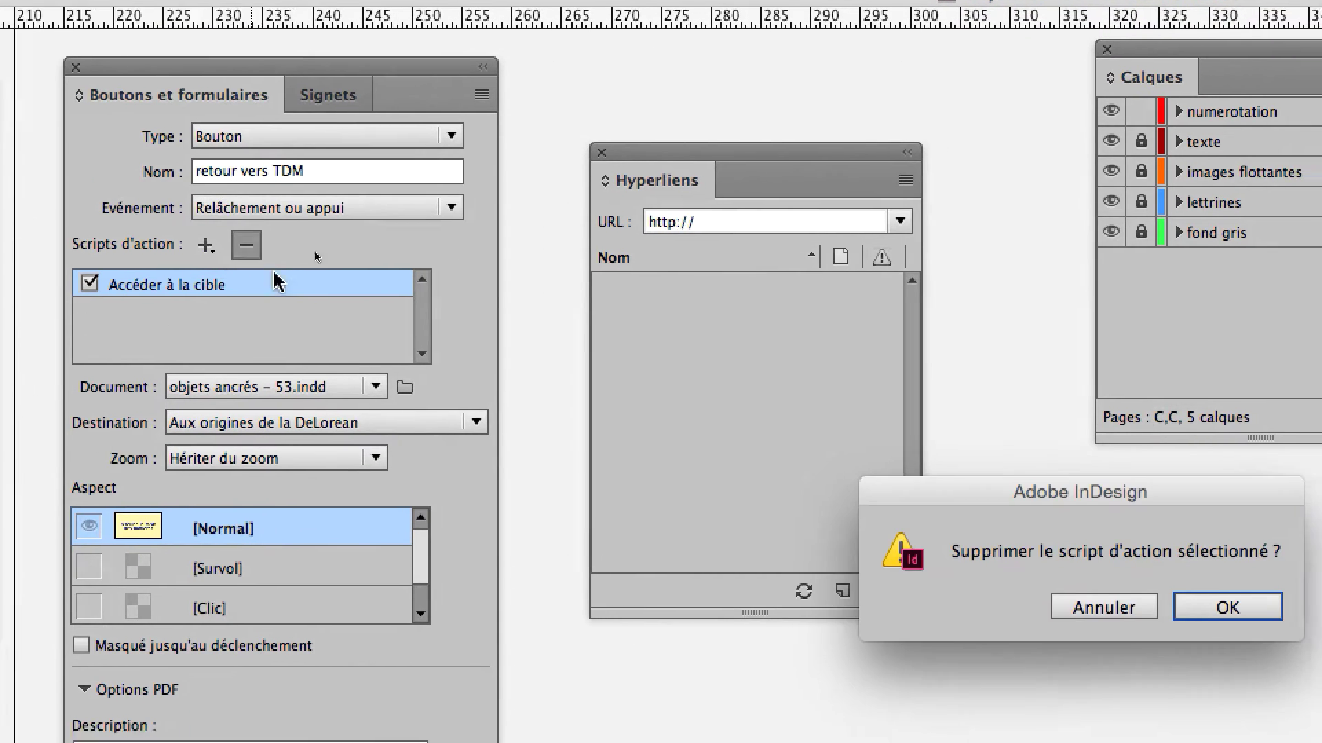
{"action": "left_click", "coordinate": [1225, 609]}
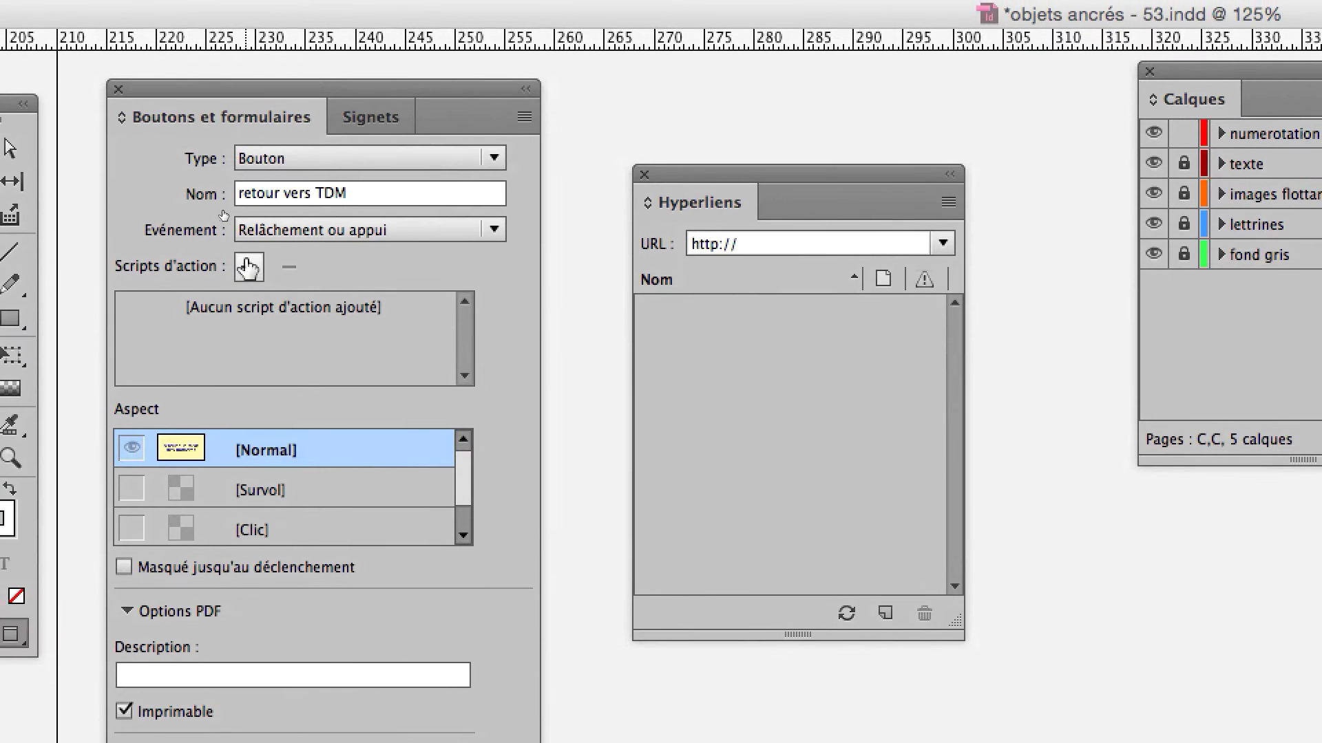
Step: Add the "Accéder à la cible" action to the button again with "Page 5 (TDM)" as its destination
{"action": "left_click", "coordinate": [205, 217]}
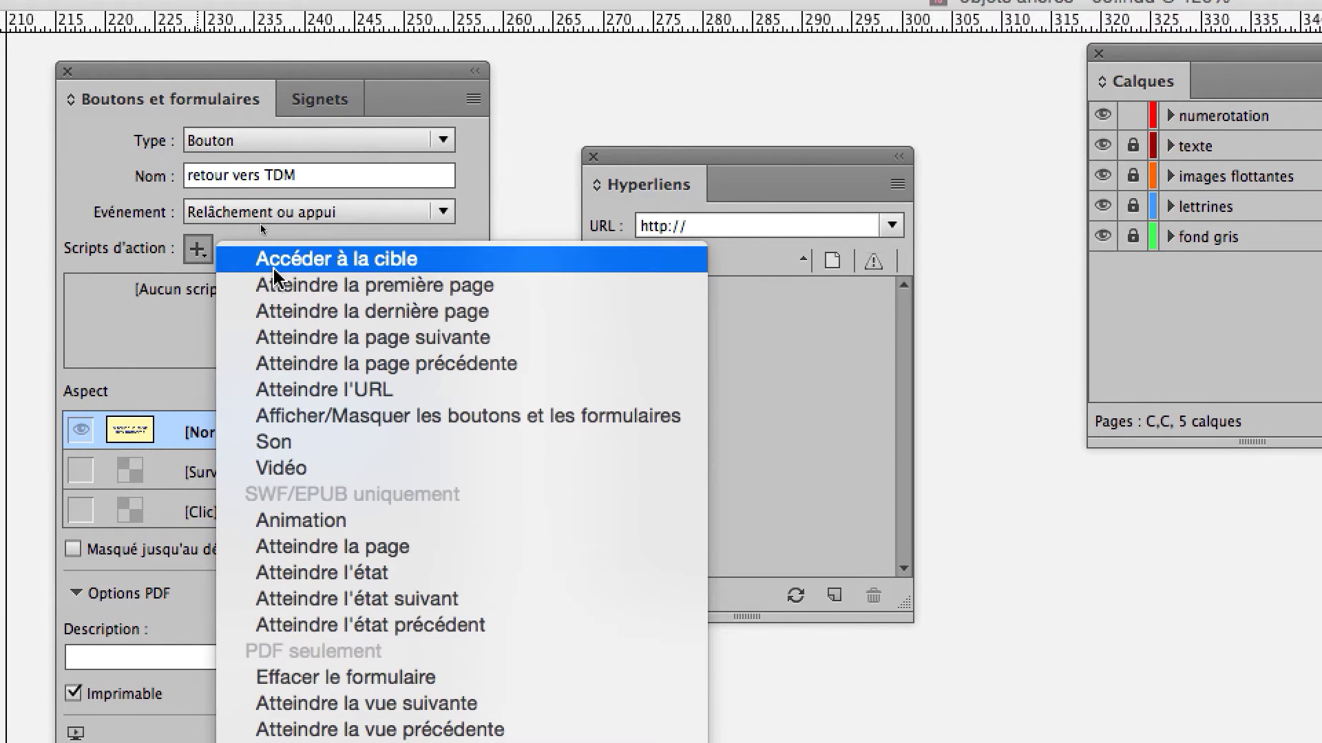
{"action": "left_click", "coordinate": [292, 264]}
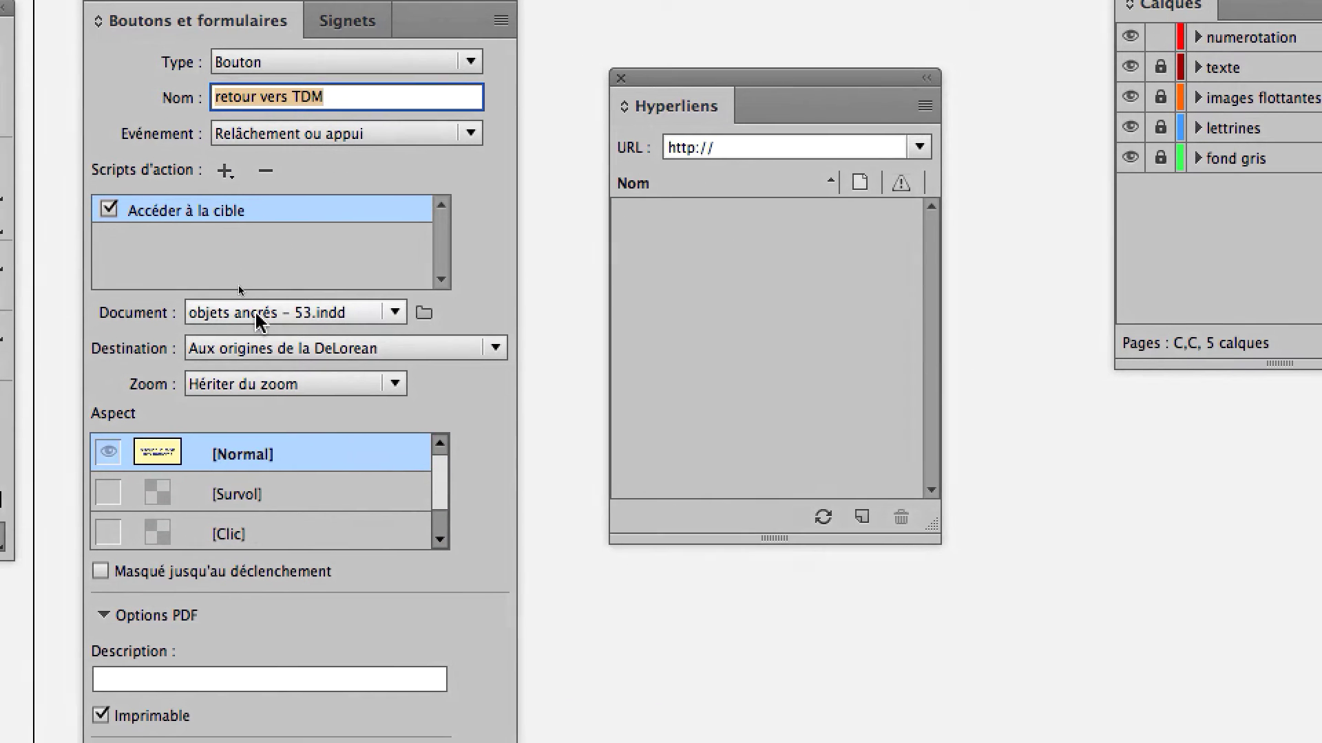
{"action": "left_click", "coordinate": [277, 395]}
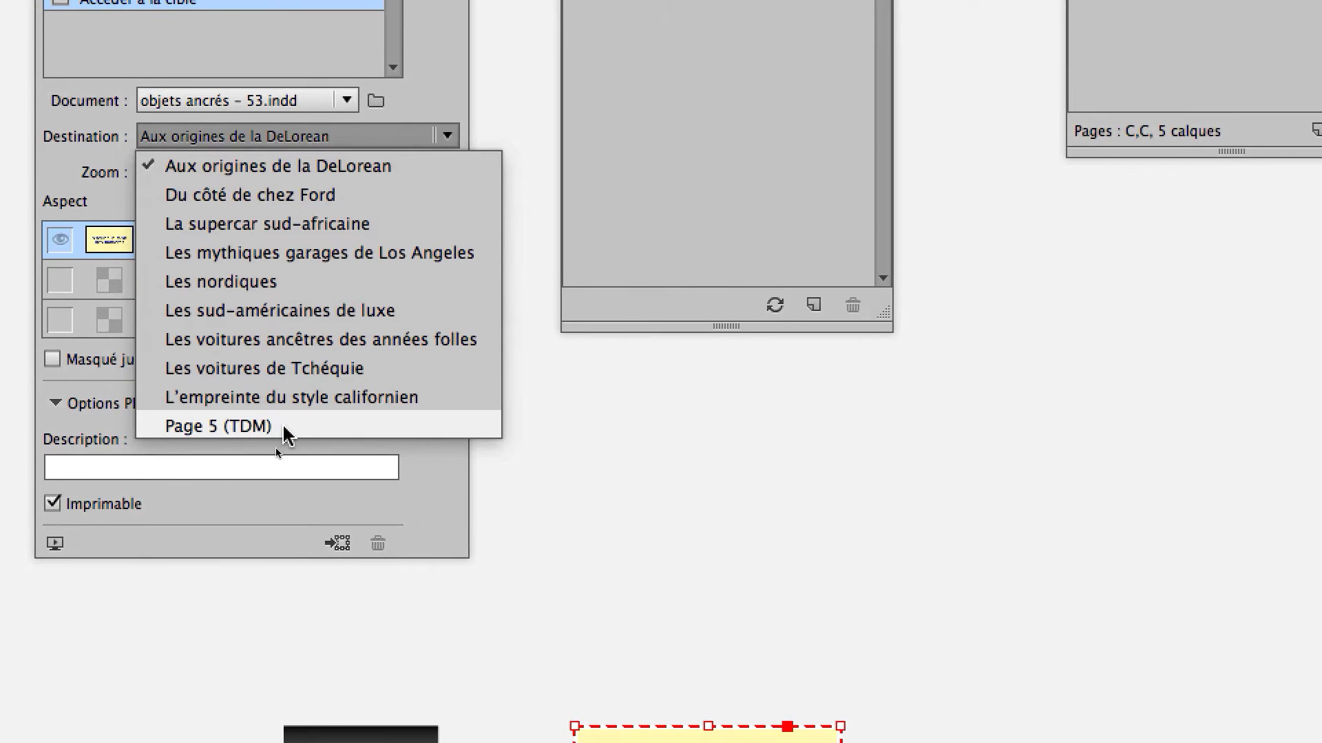
{"action": "left_click", "coordinate": [283, 427]}
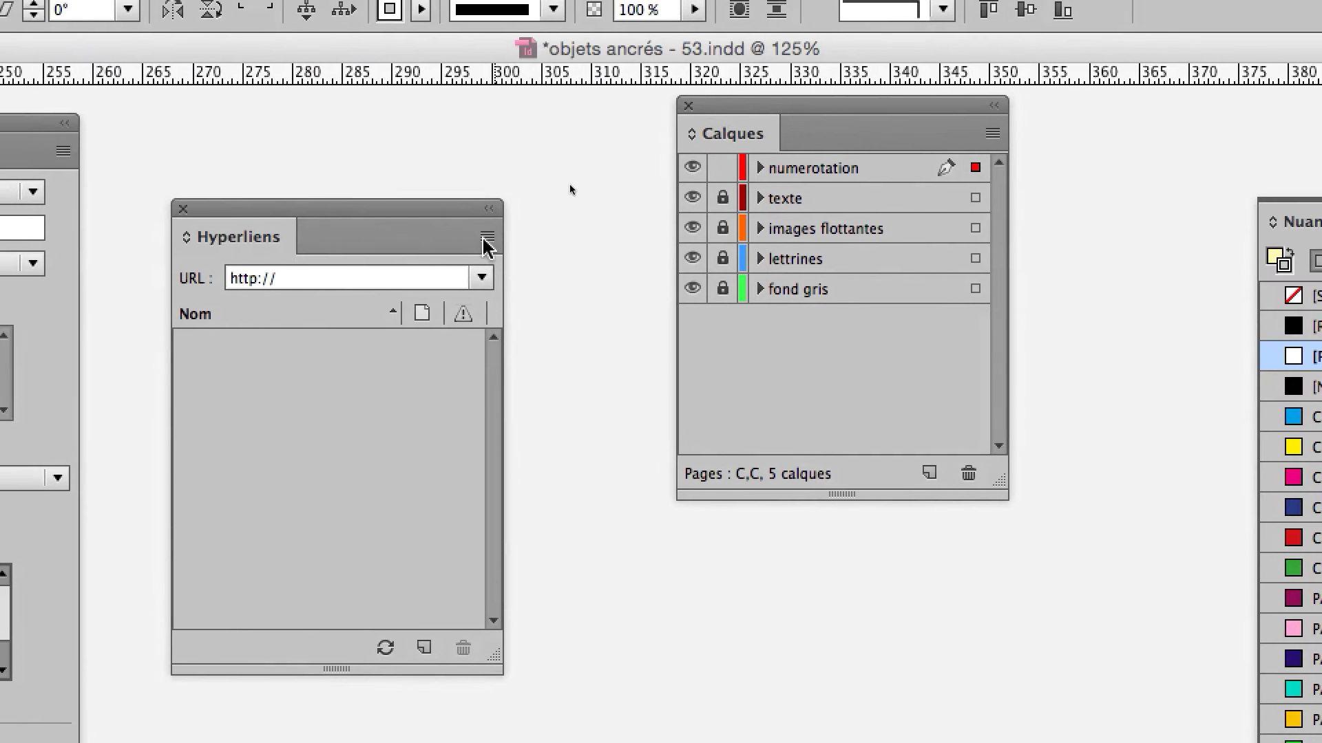
Step: Review the type choices for a new hyperlink target and leave without creating one
{"action": "left_click", "coordinate": [488, 241]}
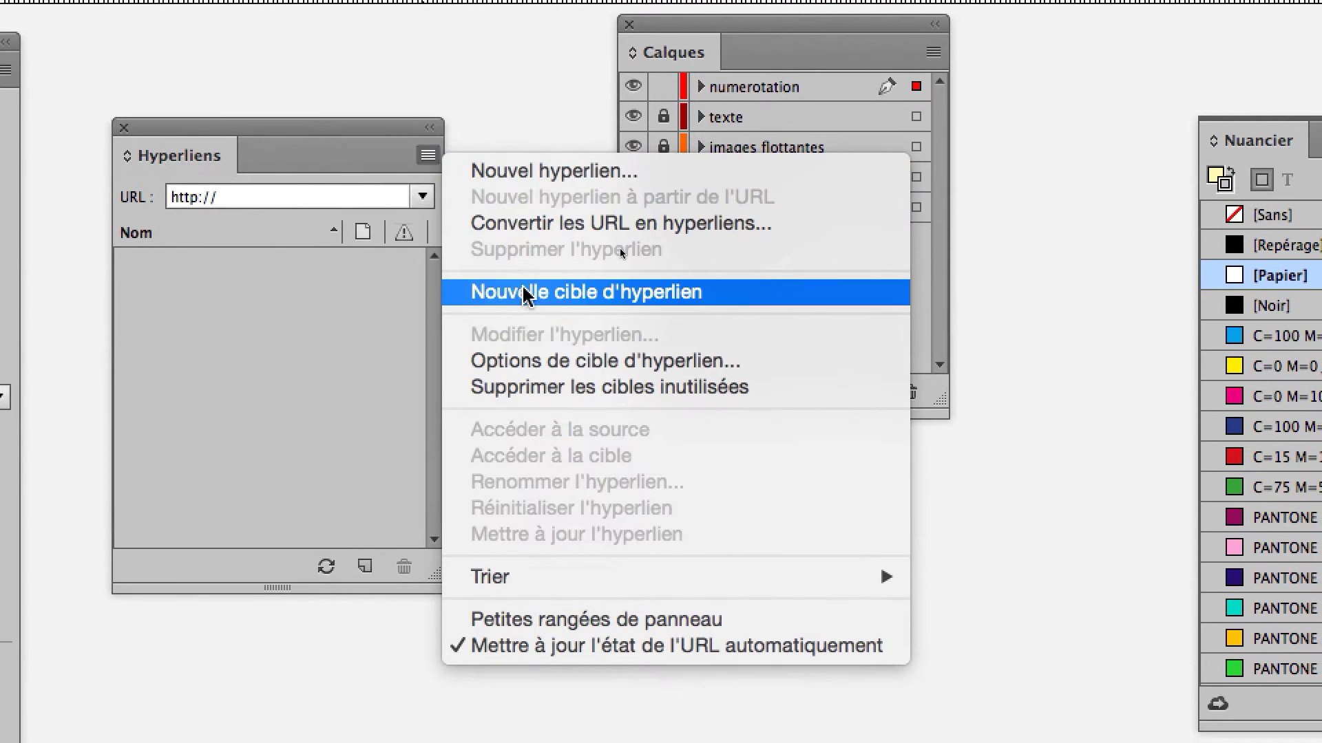
{"action": "left_click", "coordinate": [592, 382]}
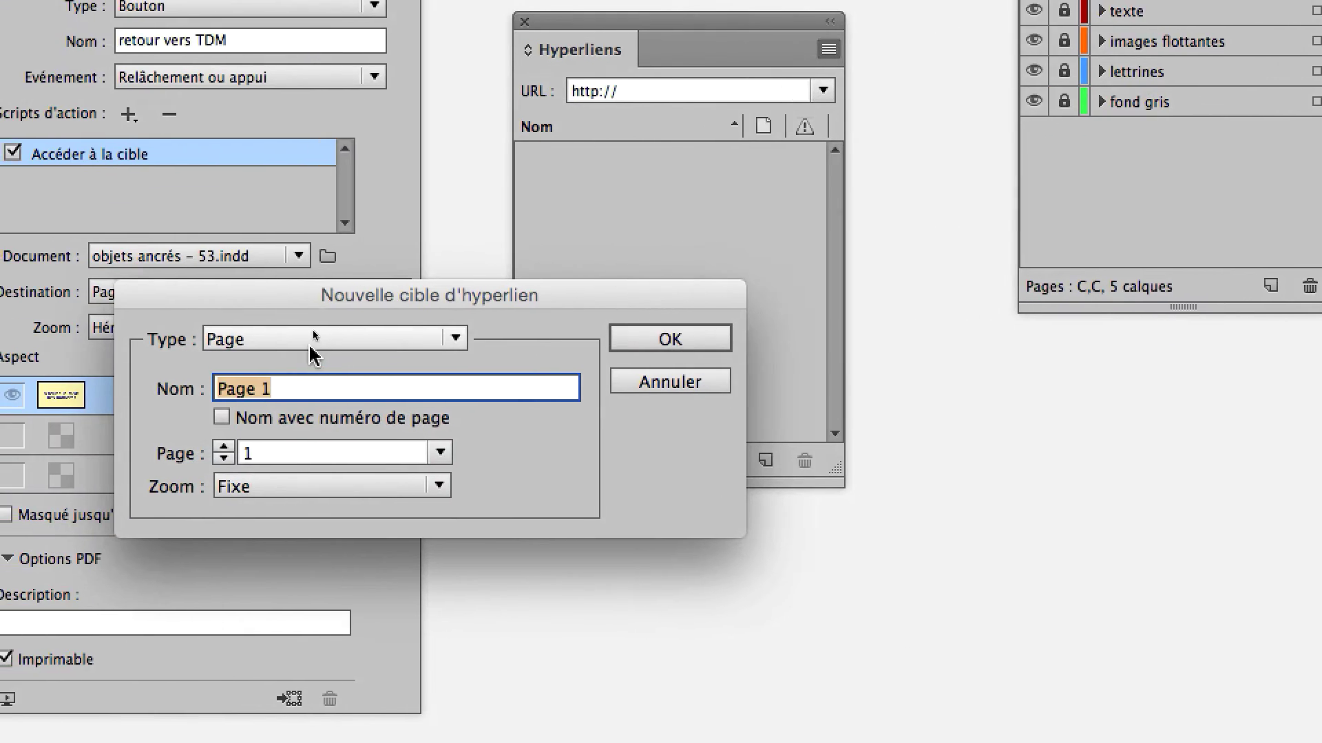
{"action": "left_click", "coordinate": [311, 339]}
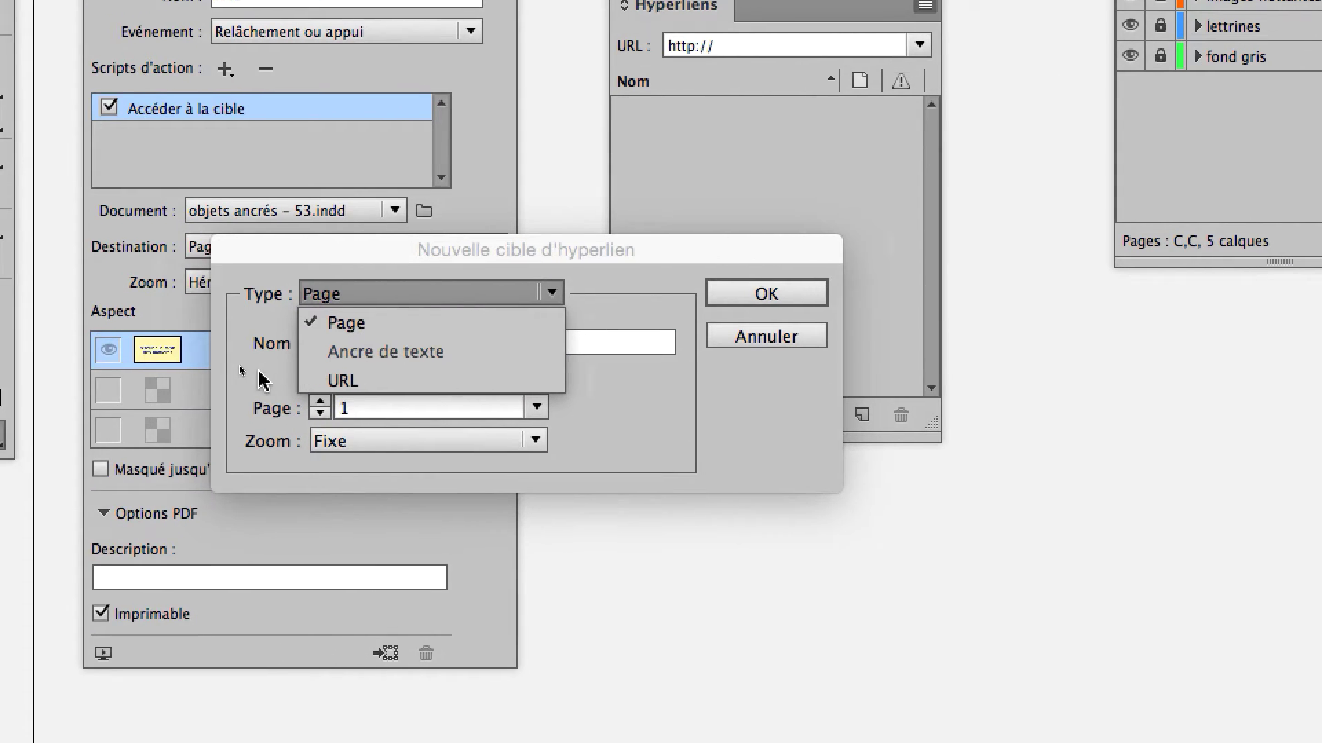
{"action": "left_click", "coordinate": [199, 342]}
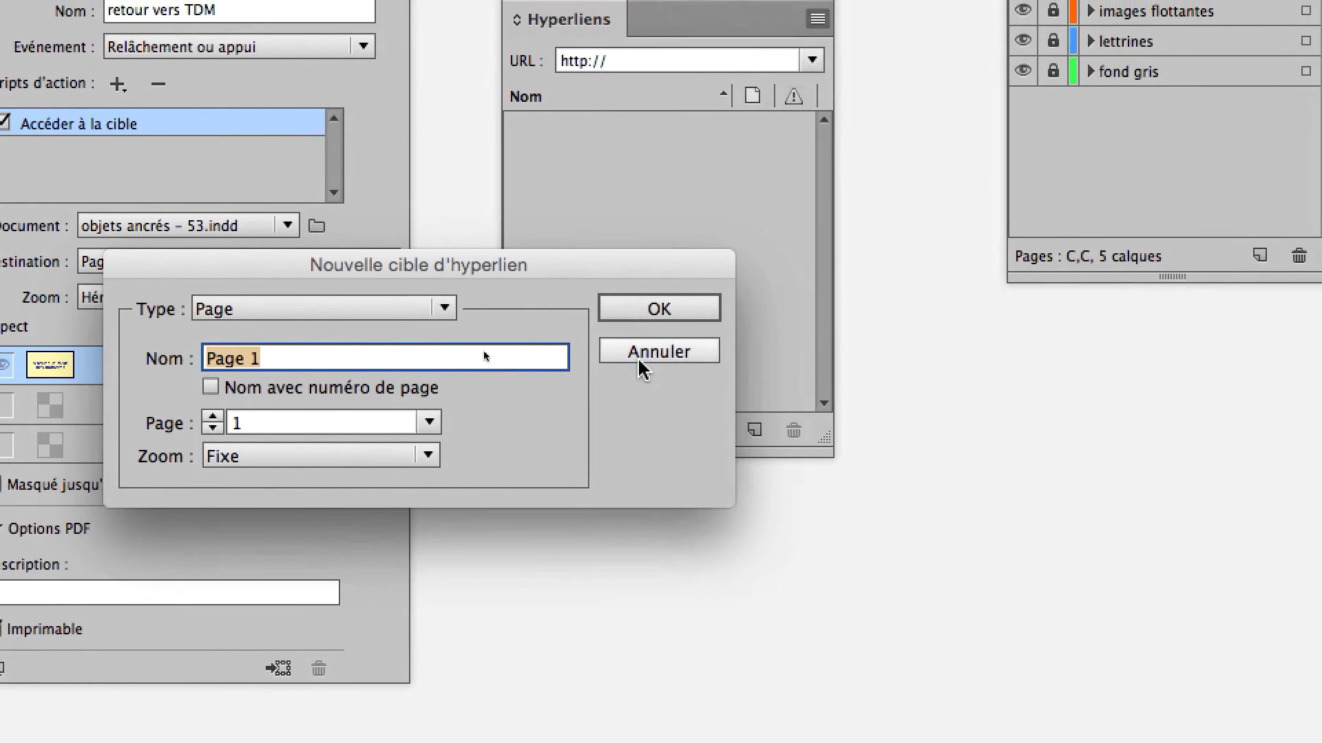
{"action": "left_click", "coordinate": [901, 351]}
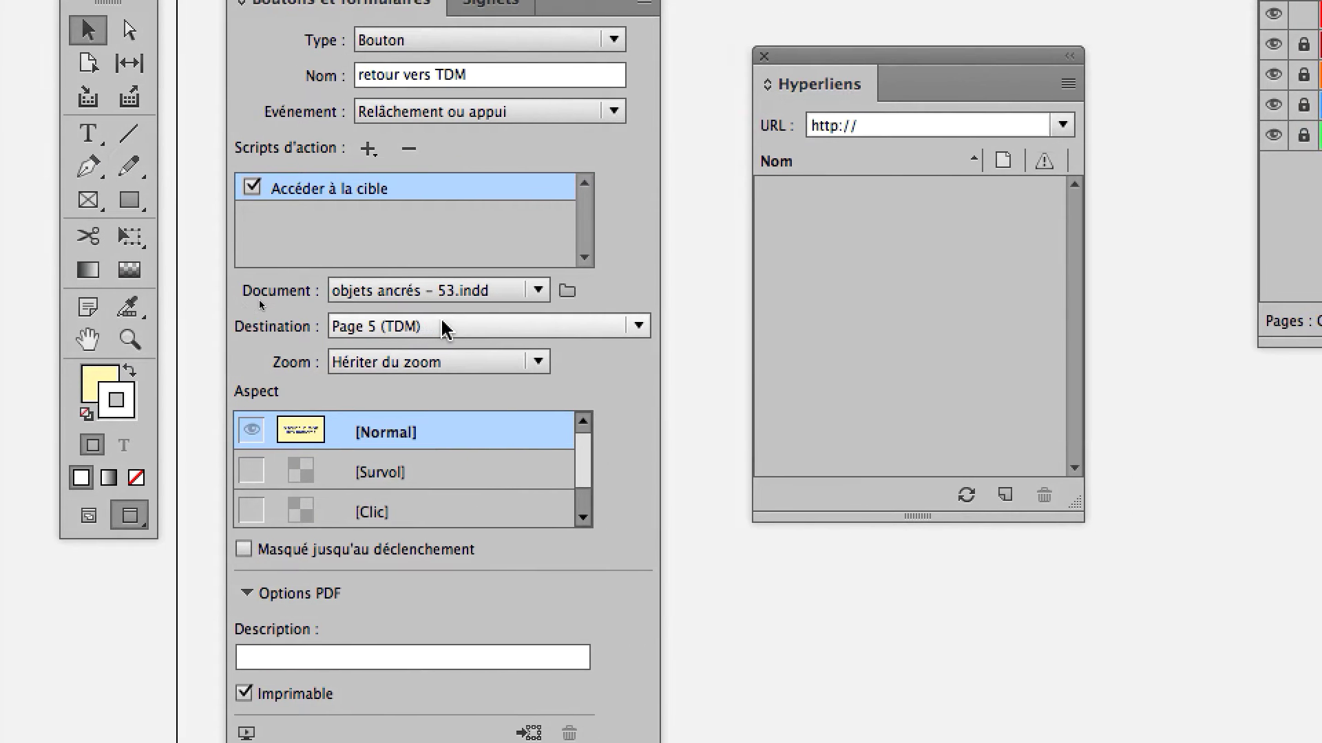
Step: Review the destinations offered for the button's action, keeping "Page 5 (TDM)" selected
{"action": "left_click", "coordinate": [460, 409]}
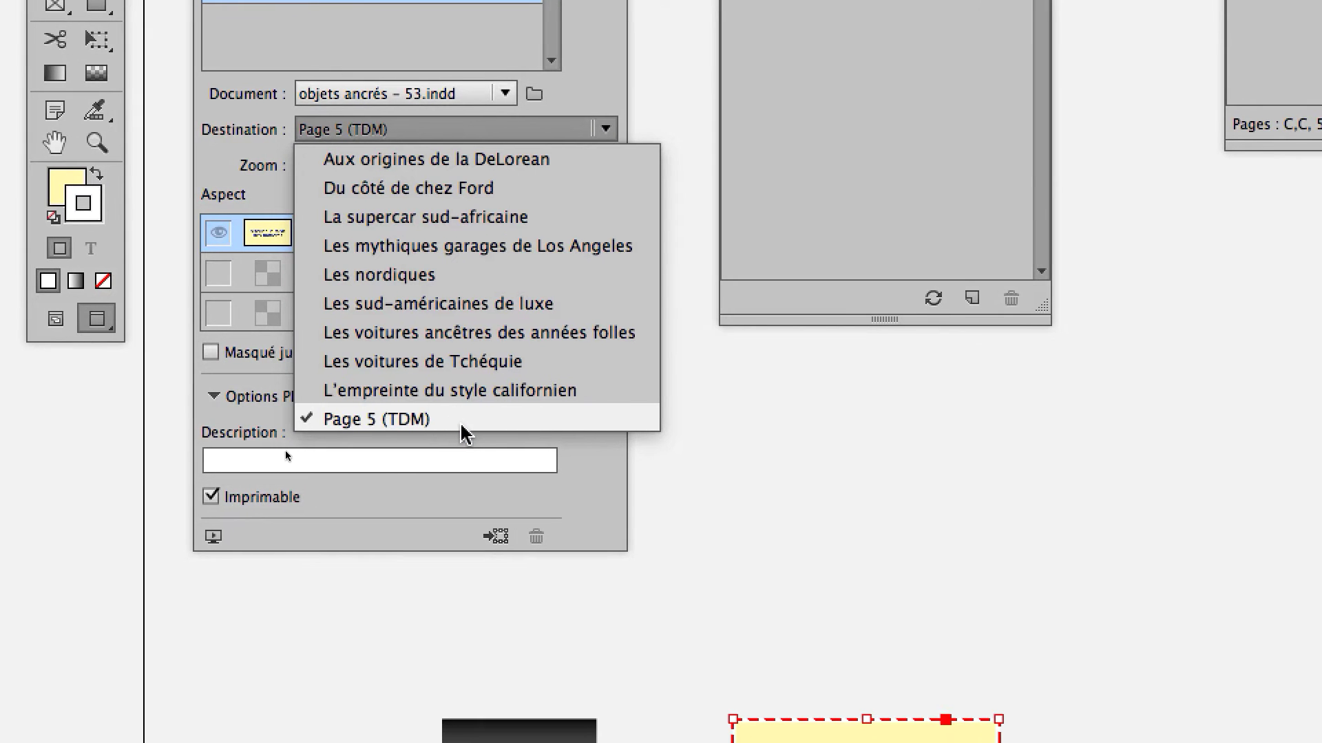
{"action": "left_click", "coordinate": [466, 422]}
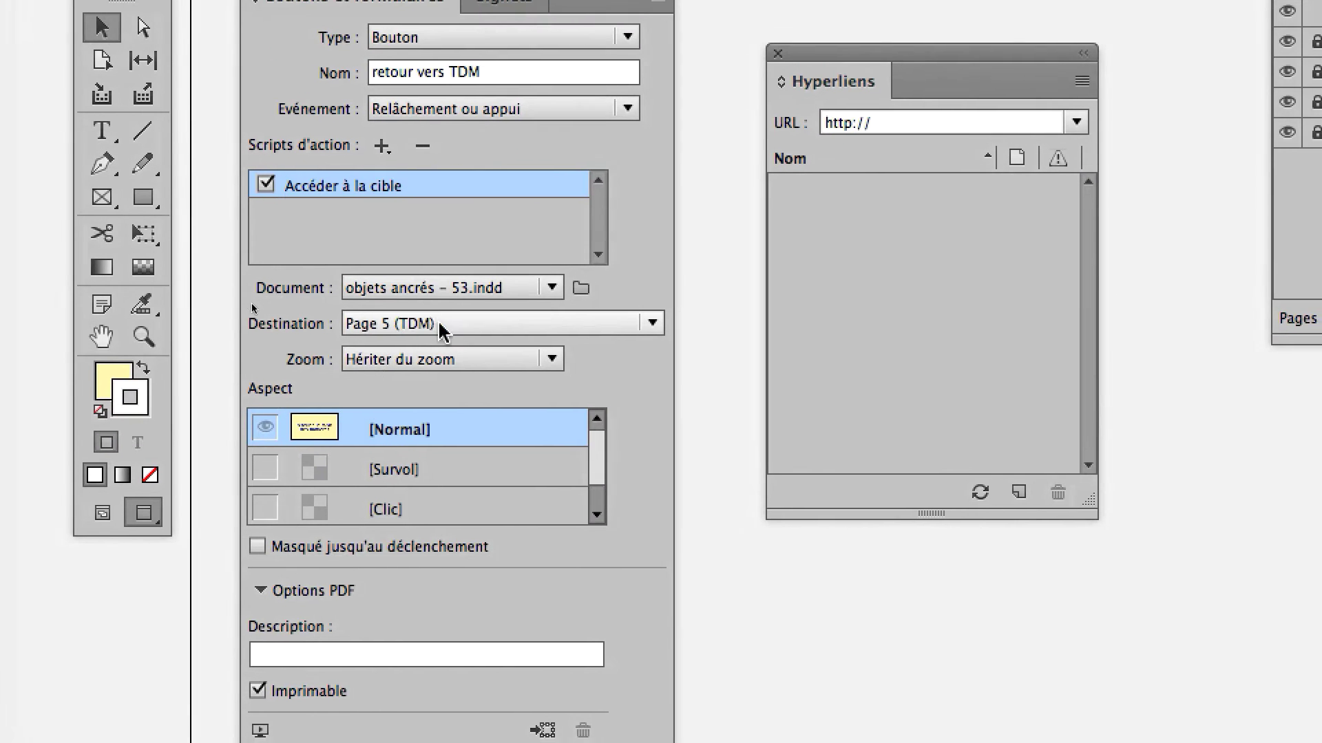
{"action": "left_click", "coordinate": [396, 132]}
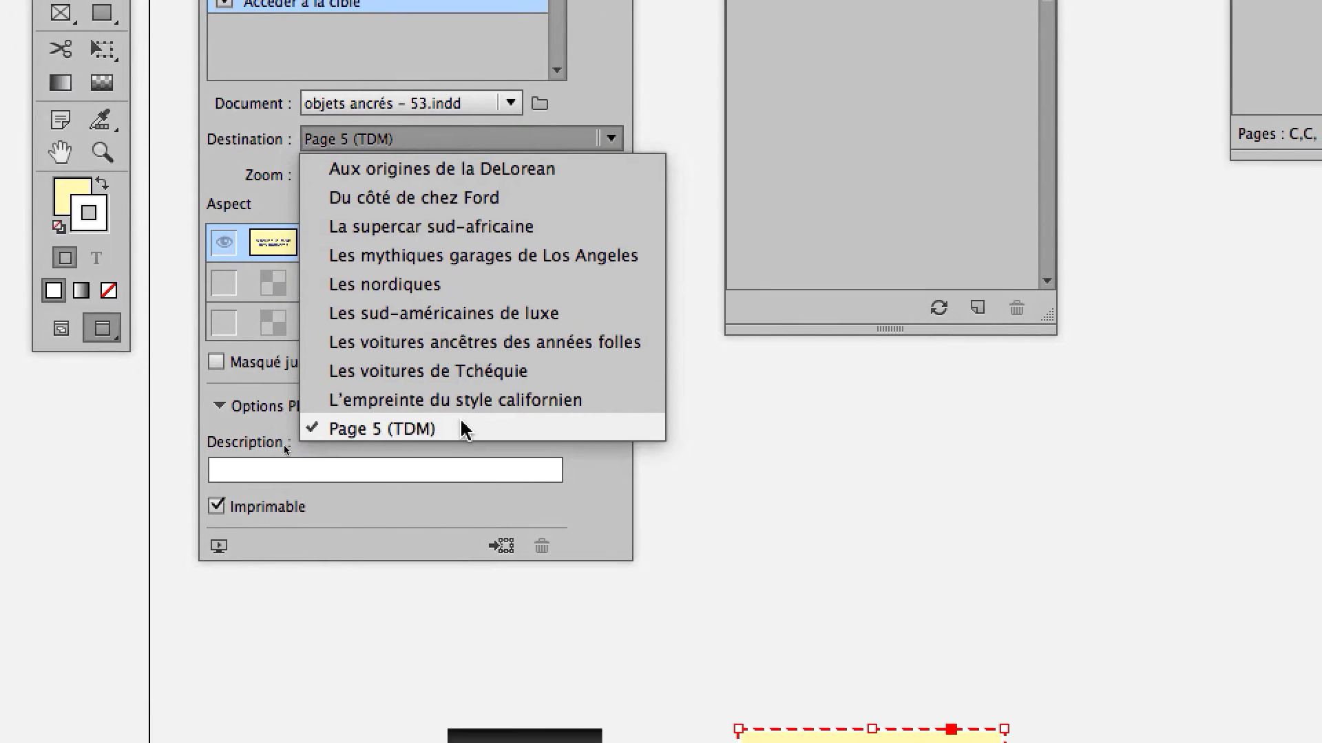
{"action": "left_click", "coordinate": [486, 517]}
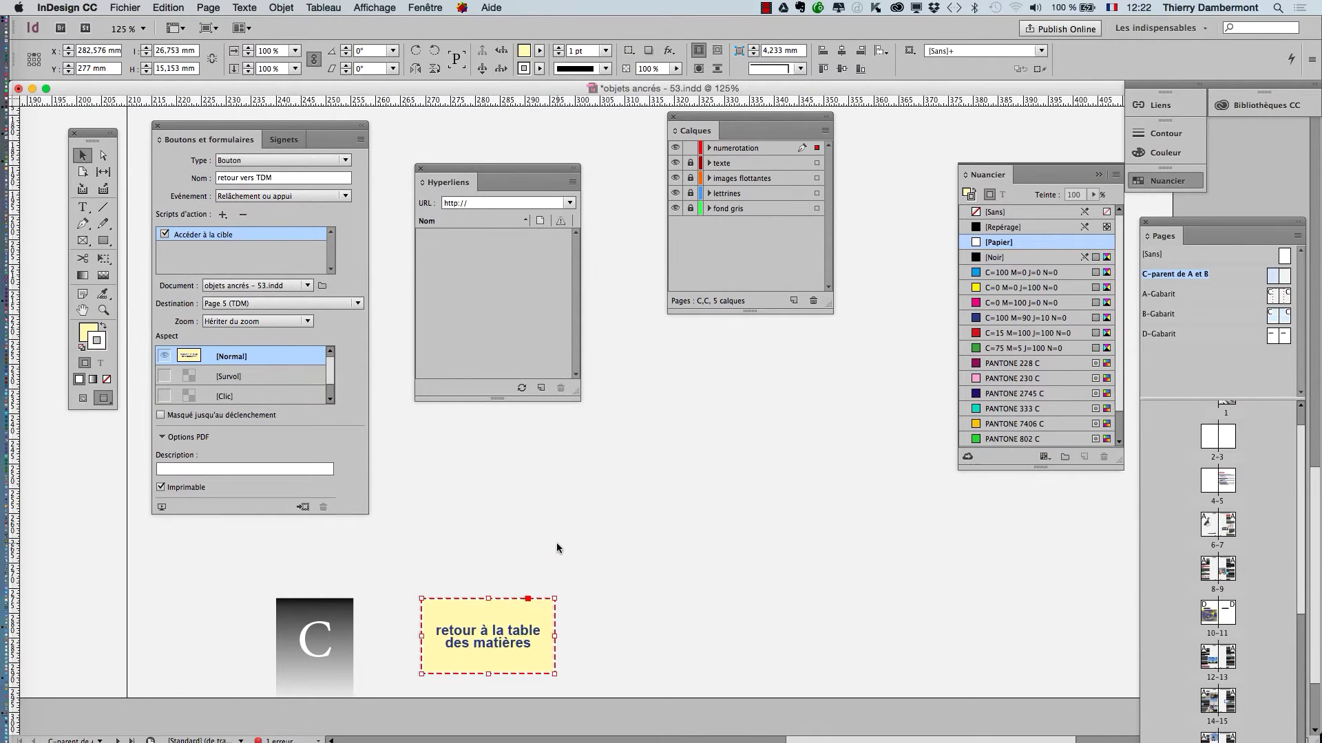
Step: Examine the return button on spreads 6-7 and 12-13
{"action": "key", "text": "super+minus"}
{"action": "key", "text": "super+minus"}
{"action": "key", "text": "super+minus"}
{"action": "key", "text": "super+minus"}
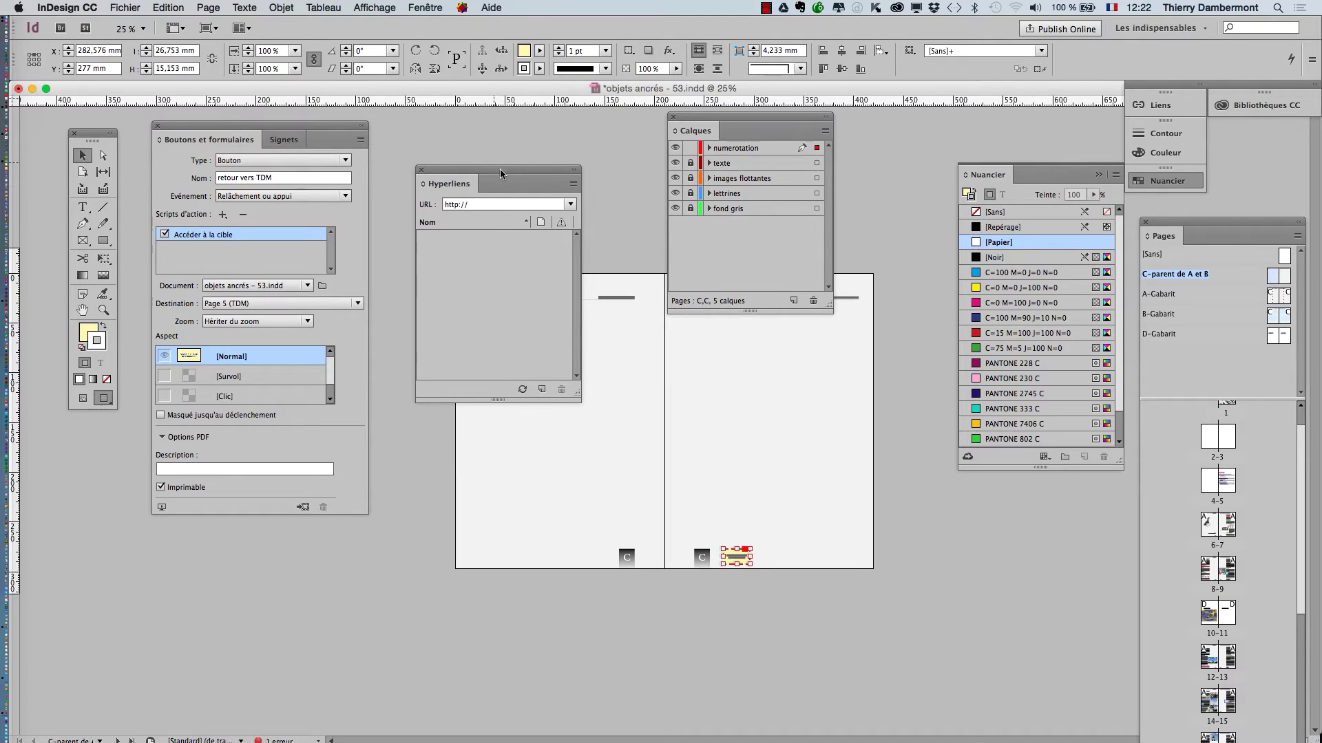
{"action": "double_click", "coordinate": [1229, 535]}
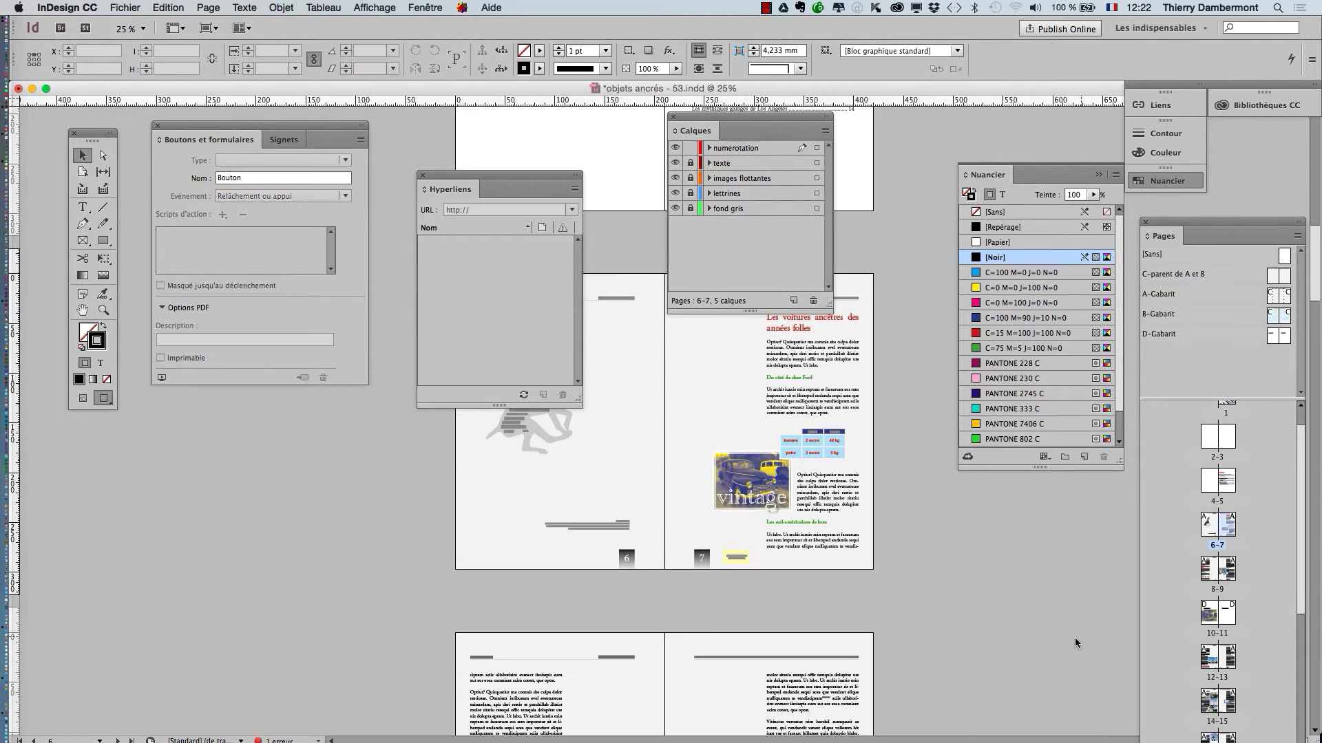
{"action": "double_click", "coordinate": [1232, 663]}
{"action": "key", "text": "super+equal"}
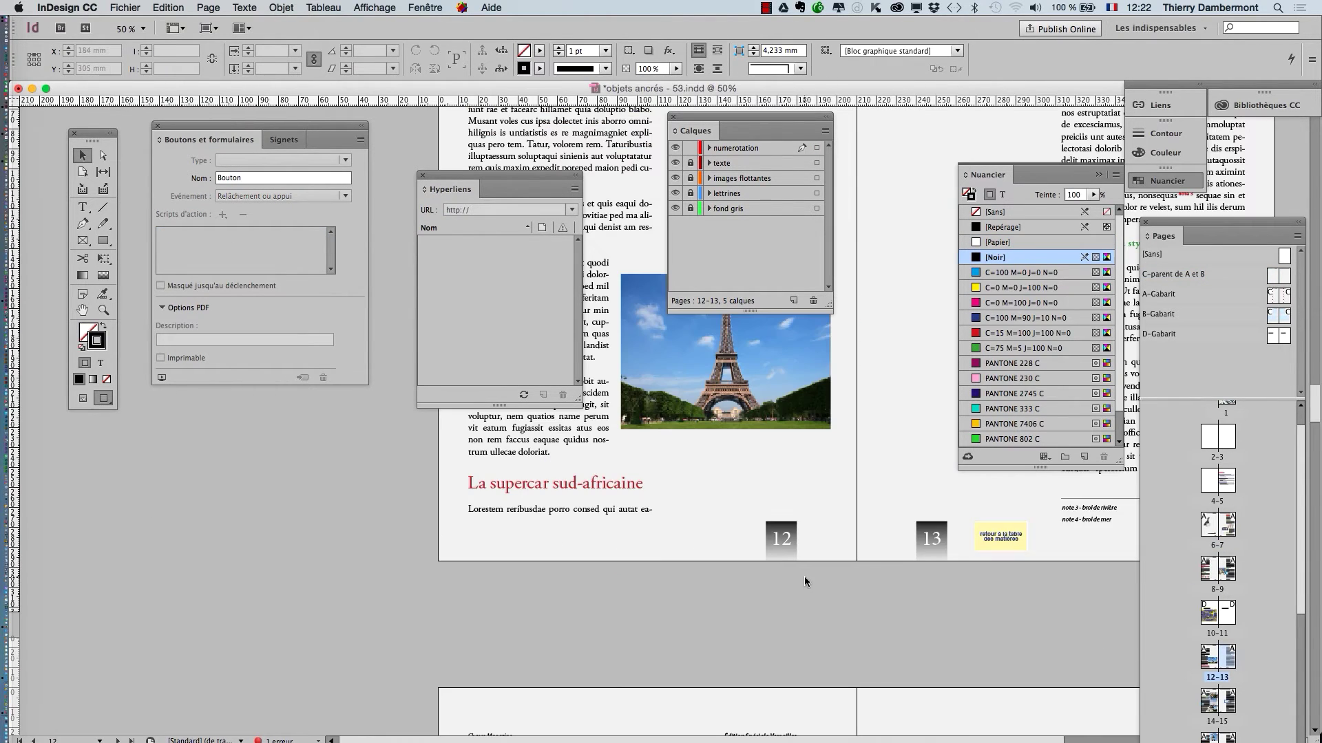
{"action": "scroll", "coordinate": [912, 541], "scroll_direction": "right", "scroll_amount": 5}
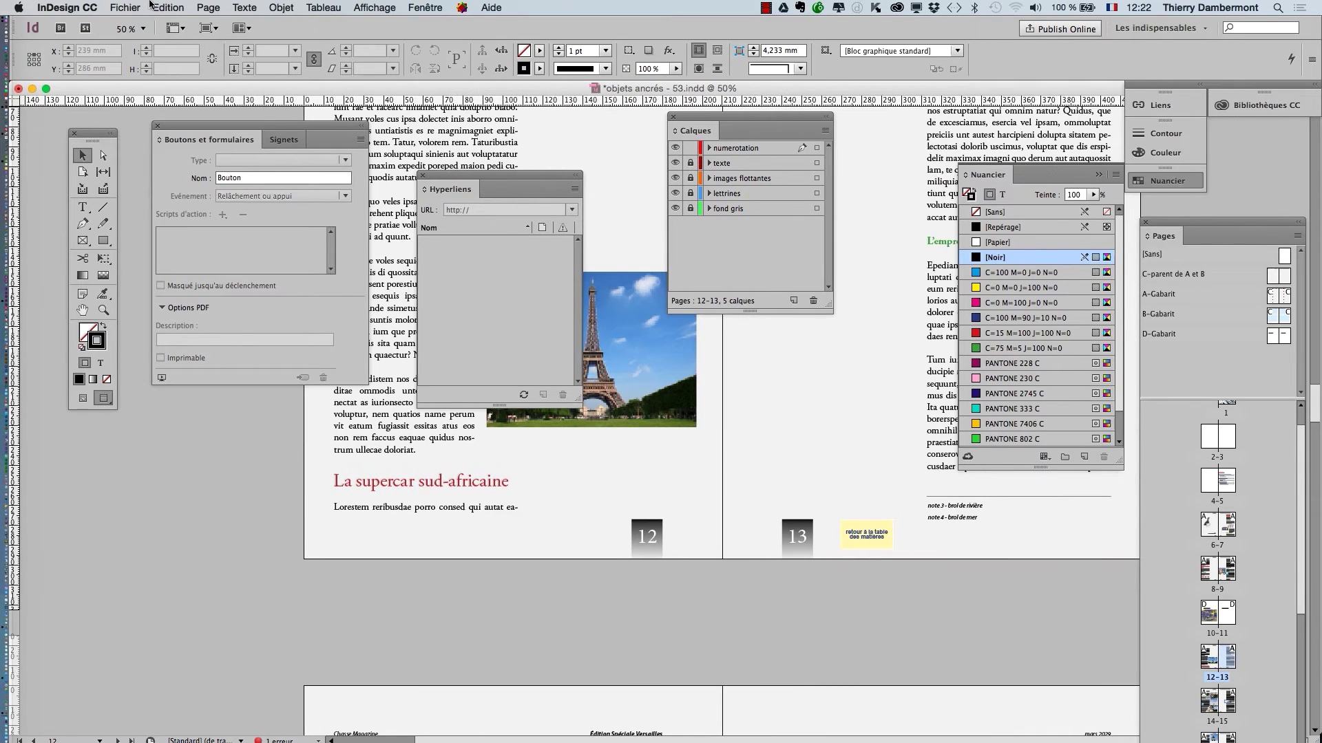
Step: Save the document under the new name "objets ancrés - 54.indd"
{"action": "left_click", "coordinate": [127, 7]}
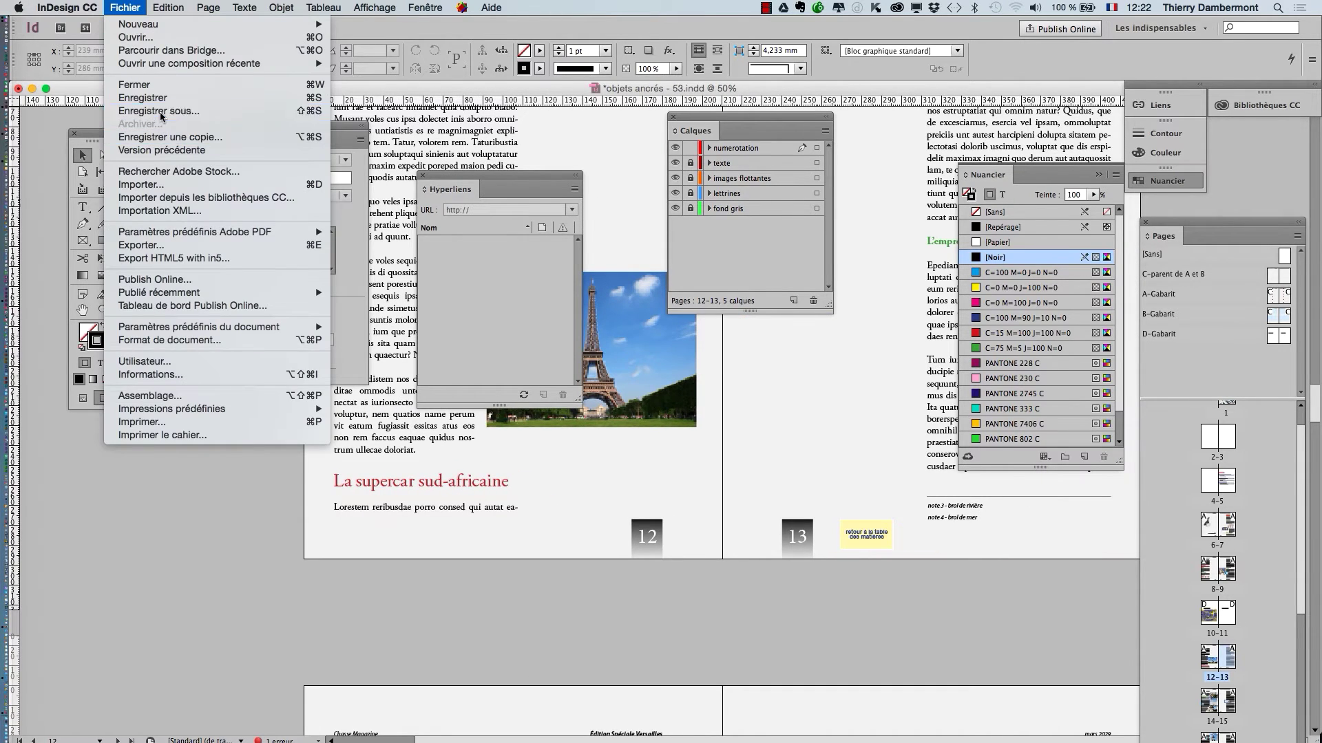
{"action": "left_click", "coordinate": [160, 111]}
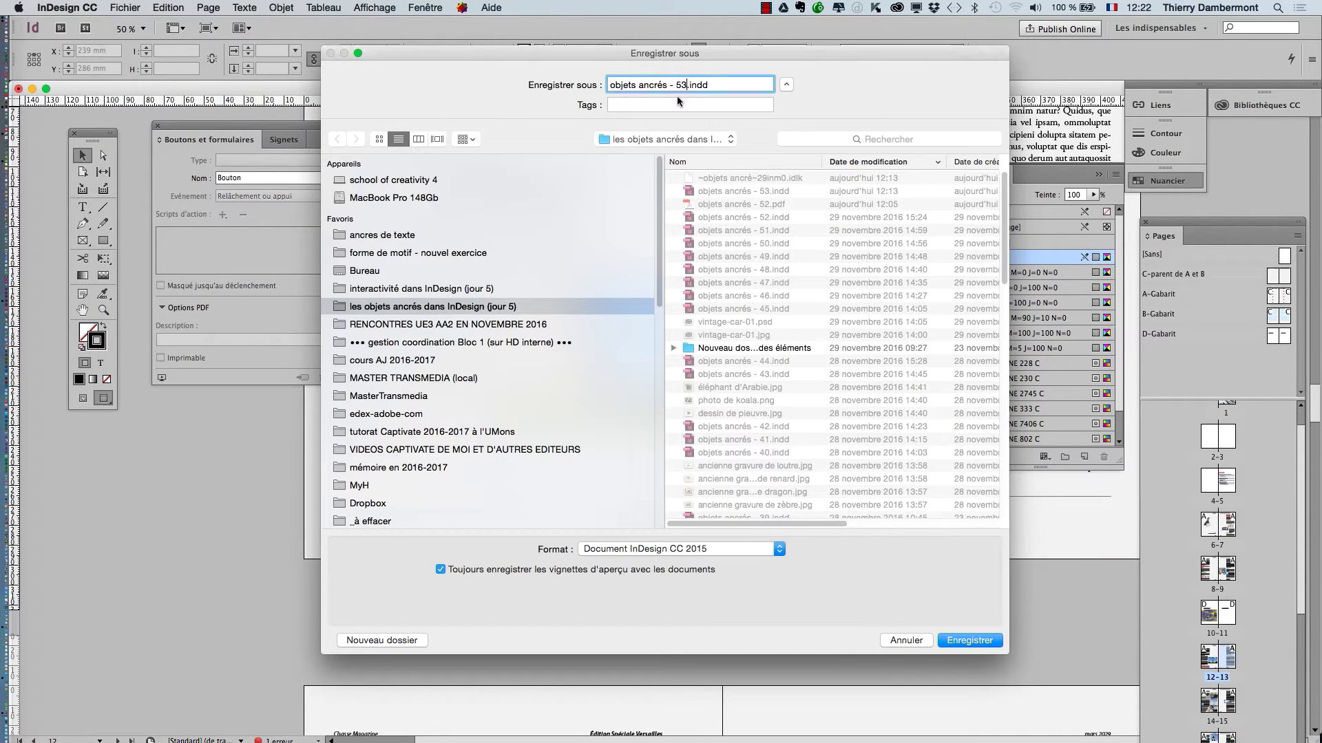
{"action": "key", "text": "Escape"}
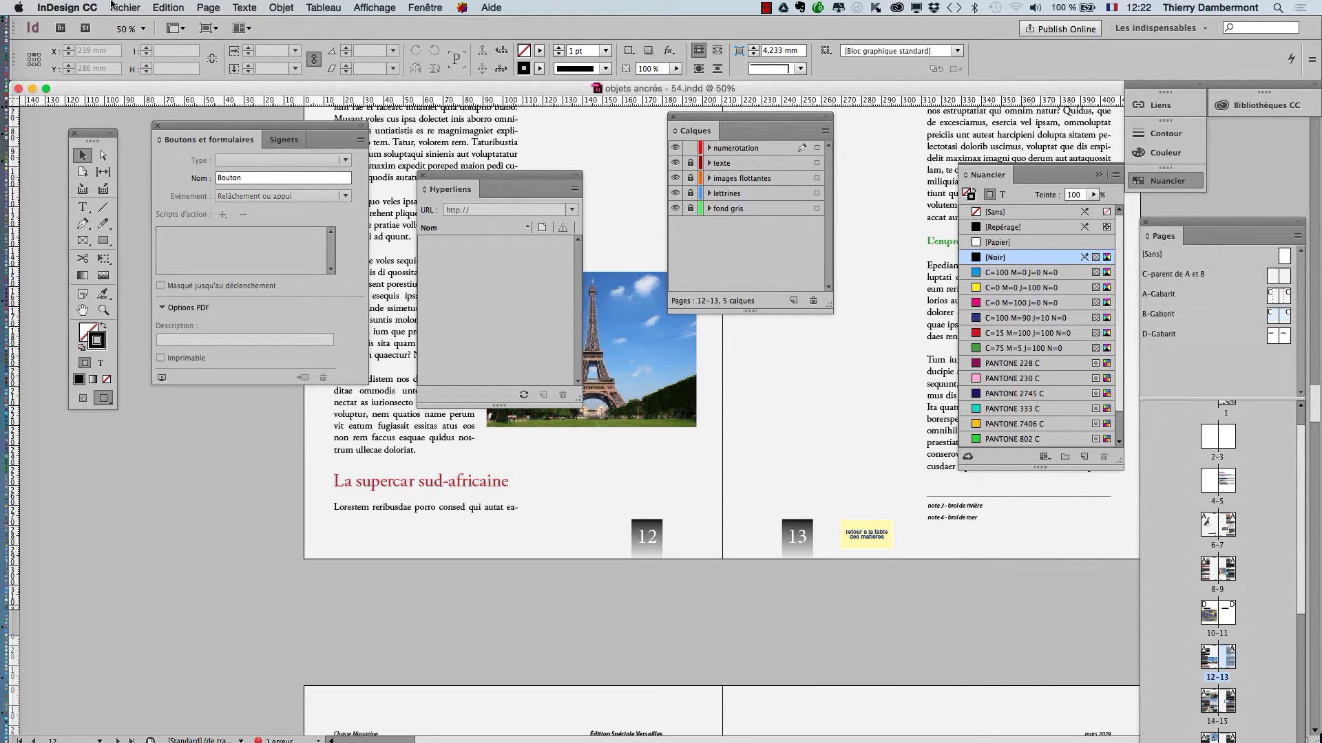
Step: Start exporting the magazine in Adobe PDF (impression) format under the file name "objets ancrés - 54.pdf"
{"action": "left_click", "coordinate": [114, 7]}
{"action": "left_click", "coordinate": [170, 246]}
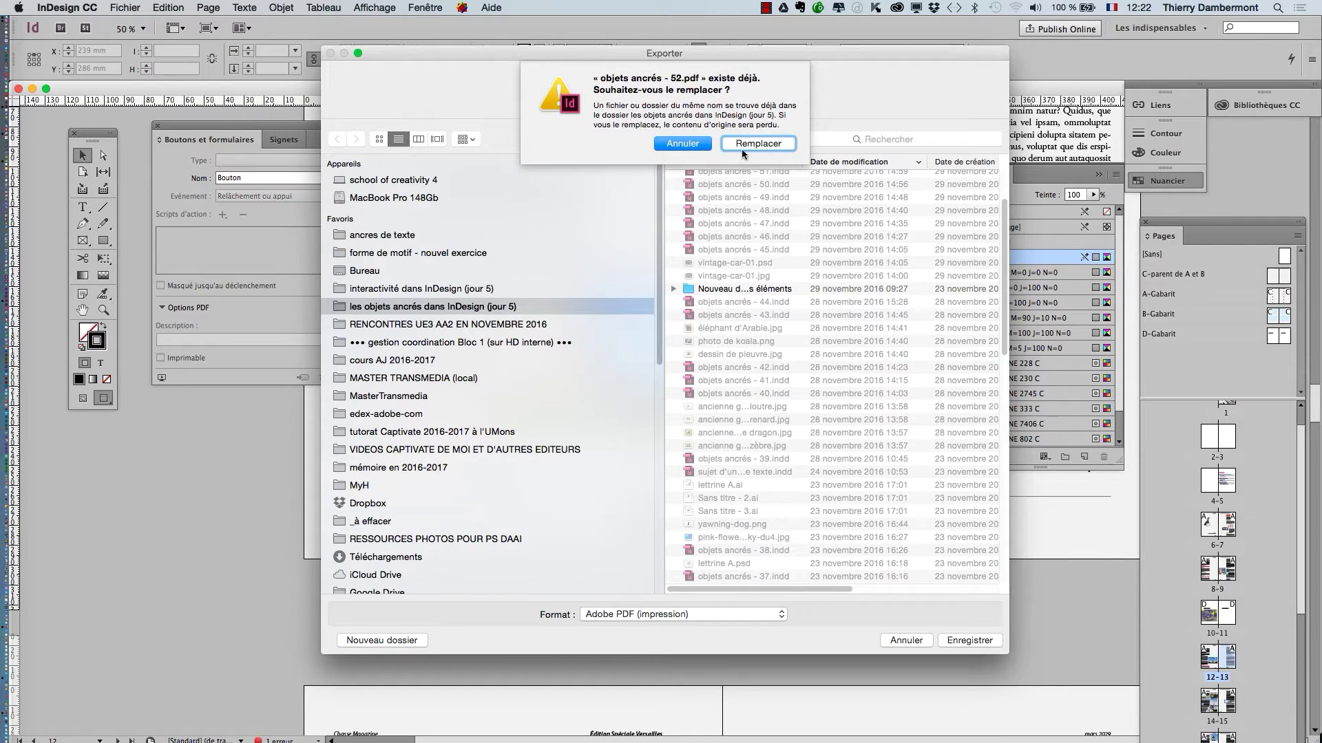
{"action": "left_click", "coordinate": [685, 143]}
{"action": "key", "text": "Right"}
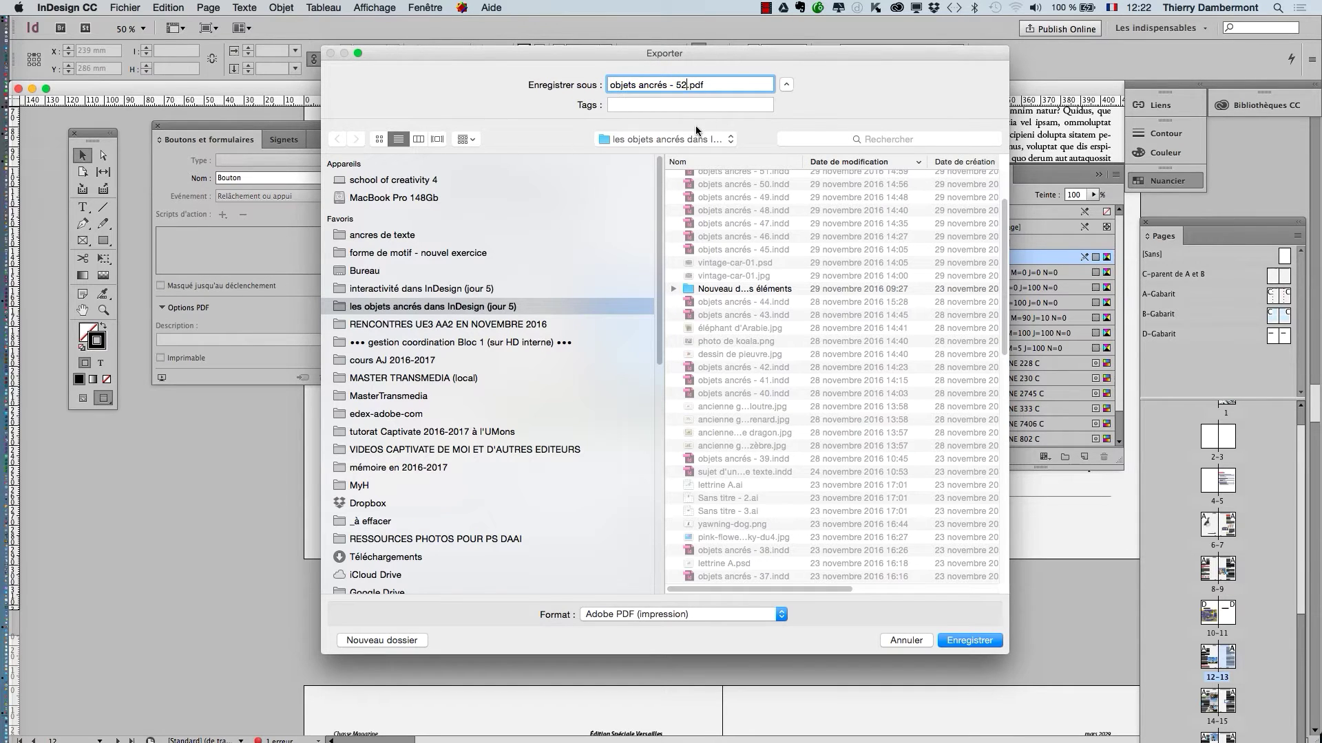
{"action": "key", "text": "BackSpace"}
{"action": "type", "text": "4"}
{"action": "left_click", "coordinate": [993, 645]}
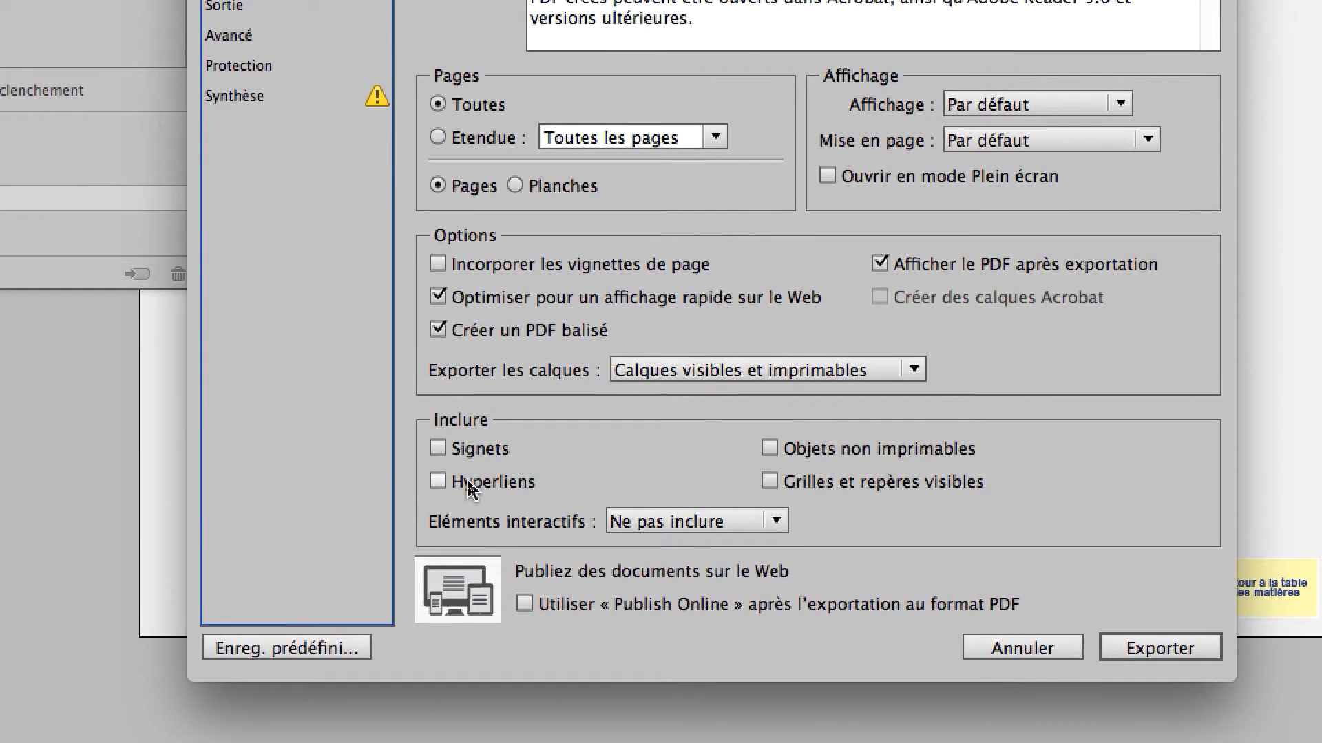
Step: Include bookmarks (Signets) and hyperlinks (Hyperliens) in the PDF and export it despite the overset text
{"action": "left_click", "coordinate": [468, 484]}
{"action": "left_click", "coordinate": [439, 448]}
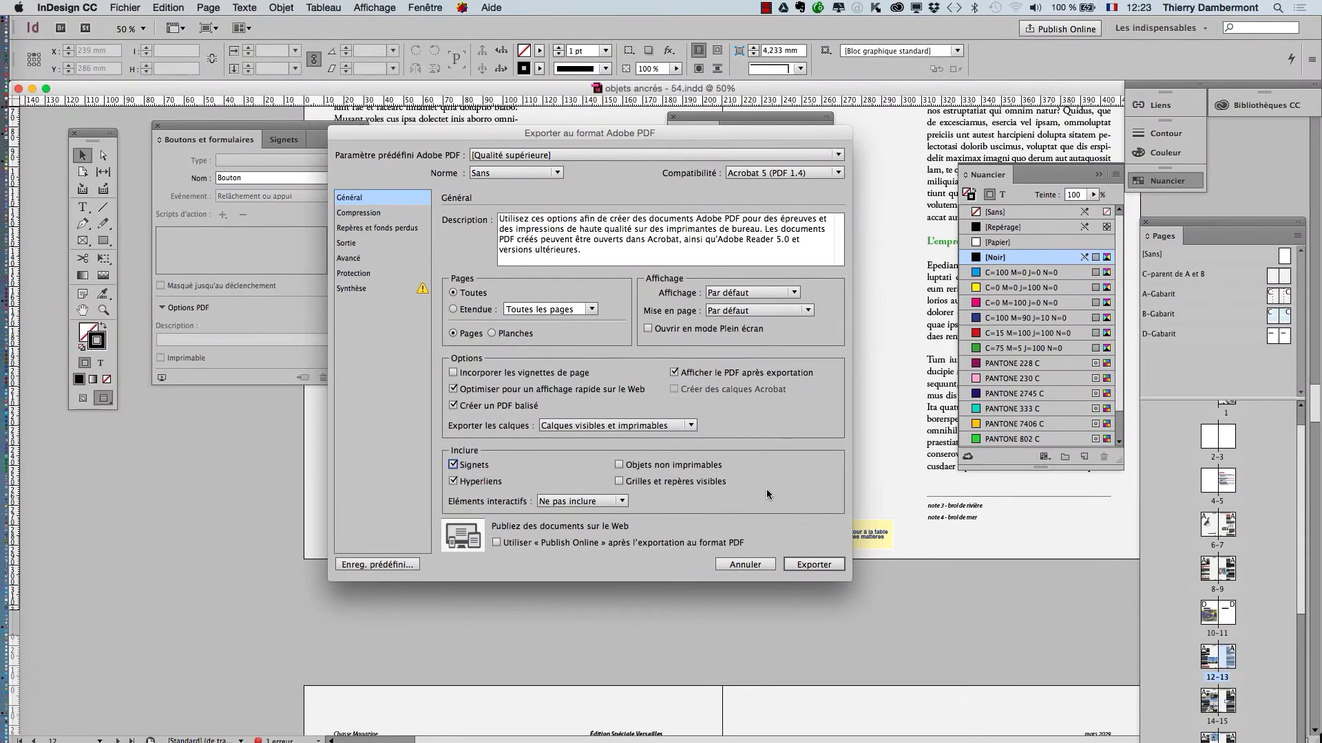
{"action": "left_click", "coordinate": [822, 566]}
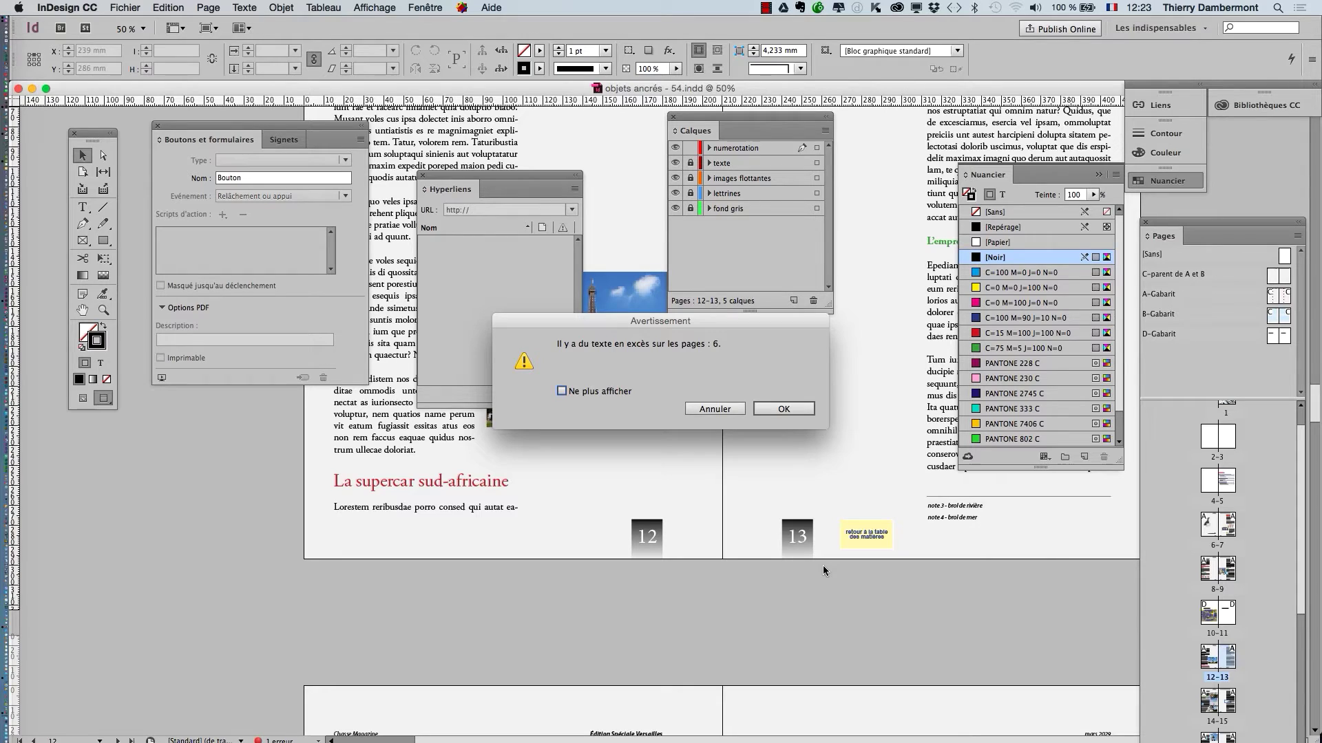
{"action": "left_click", "coordinate": [801, 408]}
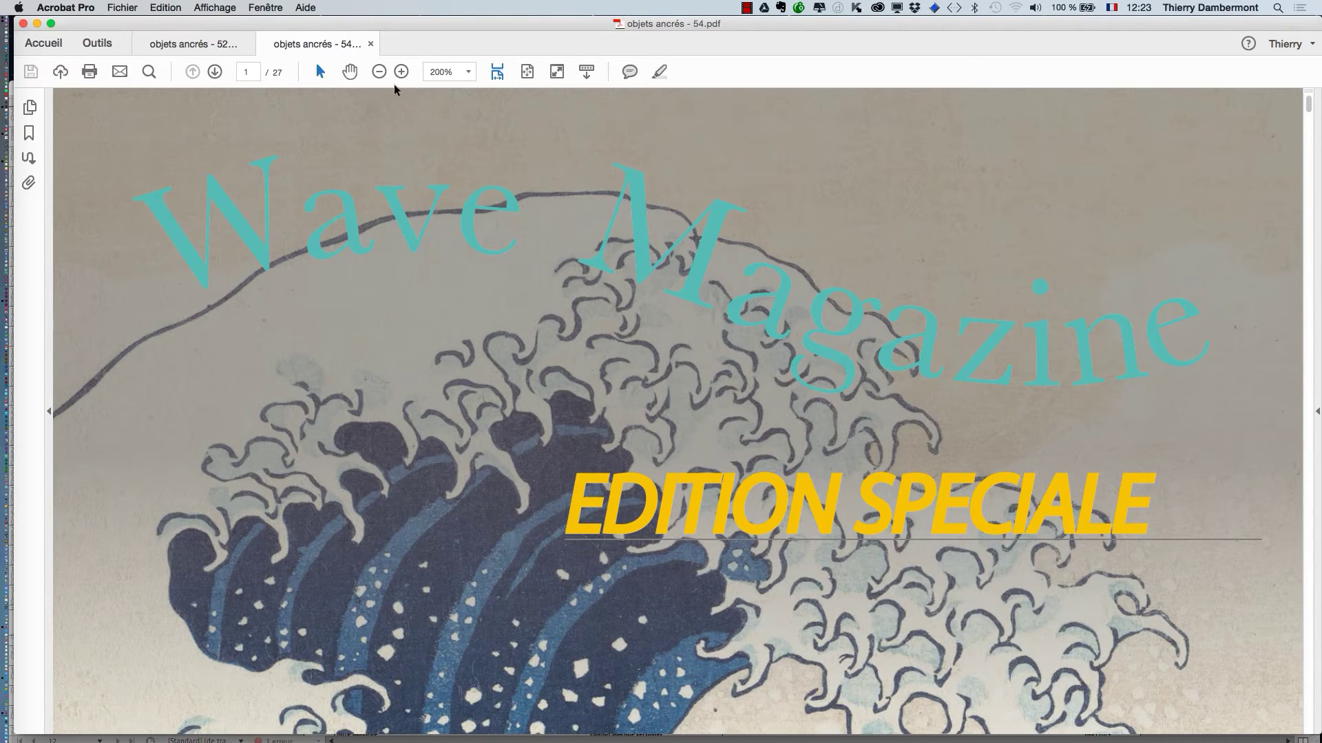
Step: Find the table of contents on page 5 of the exported PDF and test the link of "Les voitures de Tchéquie"
{"action": "left_click", "coordinate": [378, 71]}
{"action": "left_click", "coordinate": [379, 72]}
{"action": "left_click", "coordinate": [379, 72]}
{"action": "left_click", "coordinate": [379, 71]}
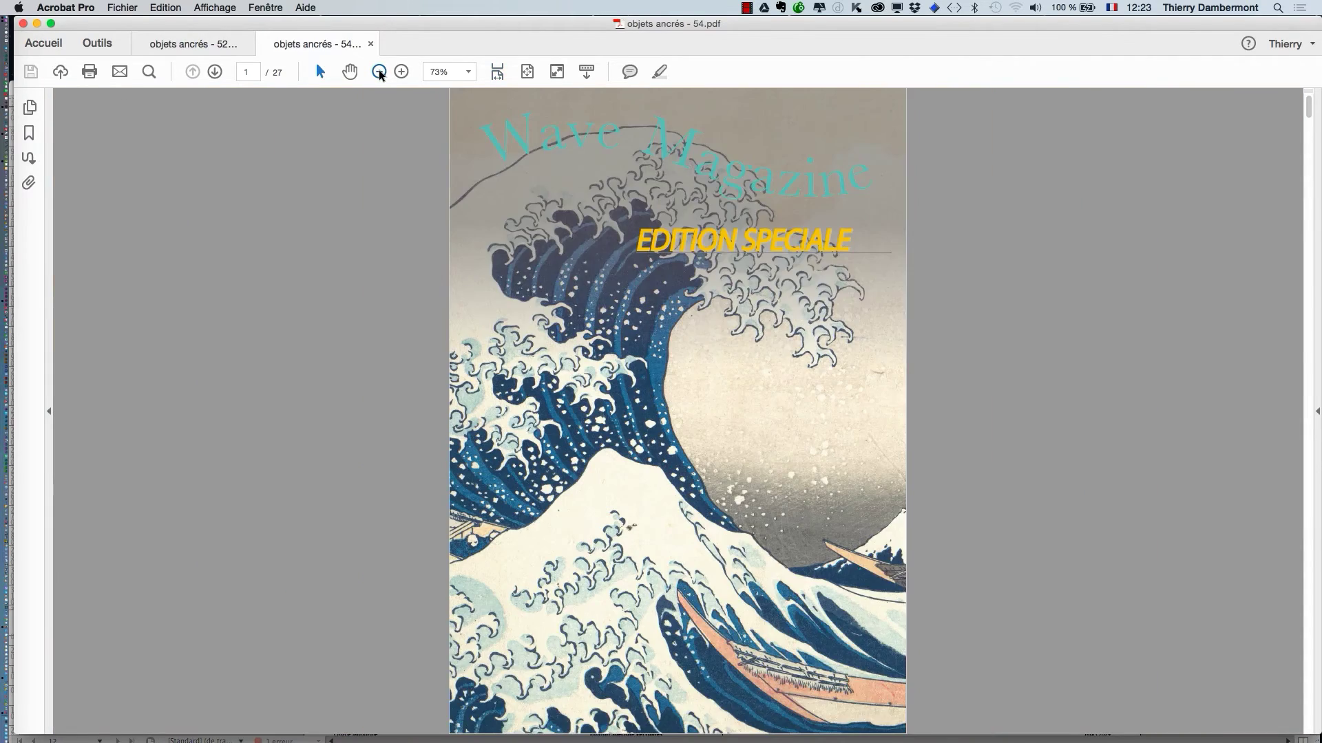
{"action": "left_click", "coordinate": [378, 71]}
{"action": "scroll", "coordinate": [638, 342], "scroll_direction": "down", "scroll_amount": 1}
{"action": "scroll", "coordinate": [637, 341], "scroll_direction": "down", "scroll_amount": 20}
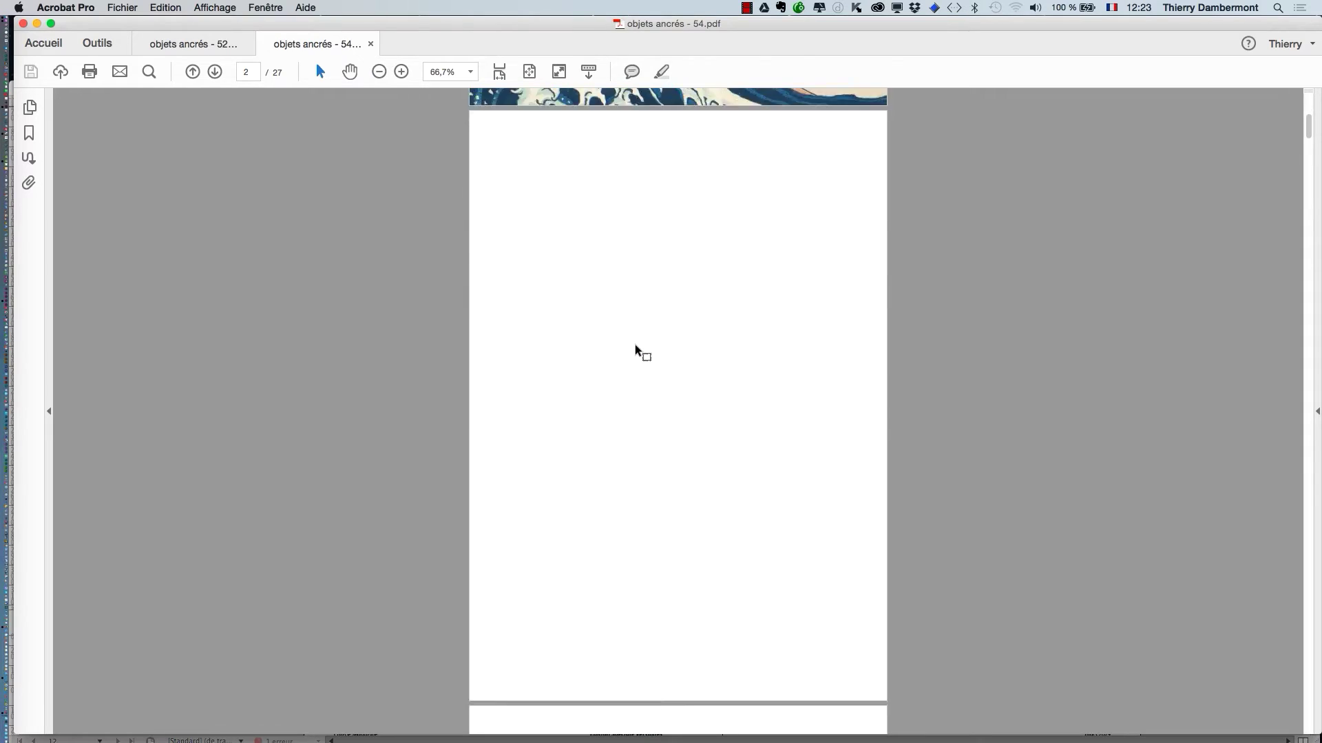
{"action": "scroll", "coordinate": [633, 344], "scroll_direction": "down", "scroll_amount": 10}
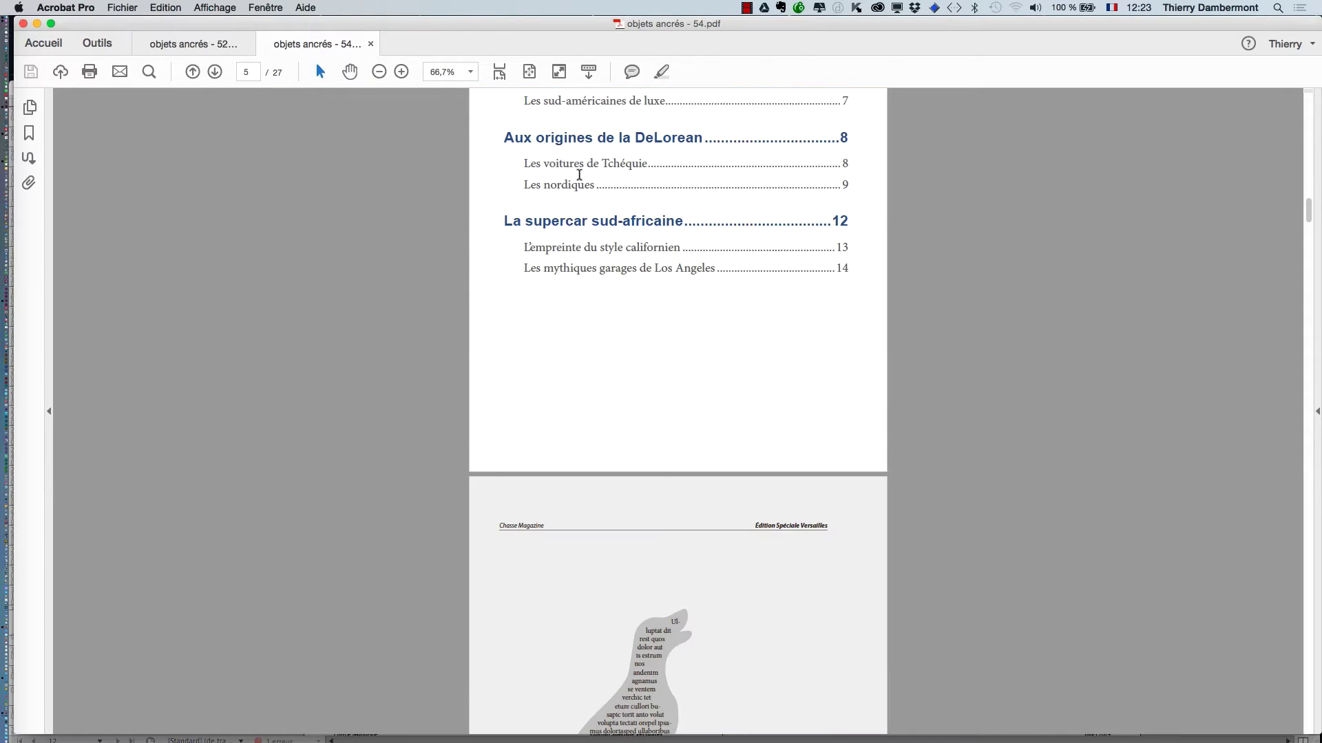
{"action": "left_click", "coordinate": [579, 169]}
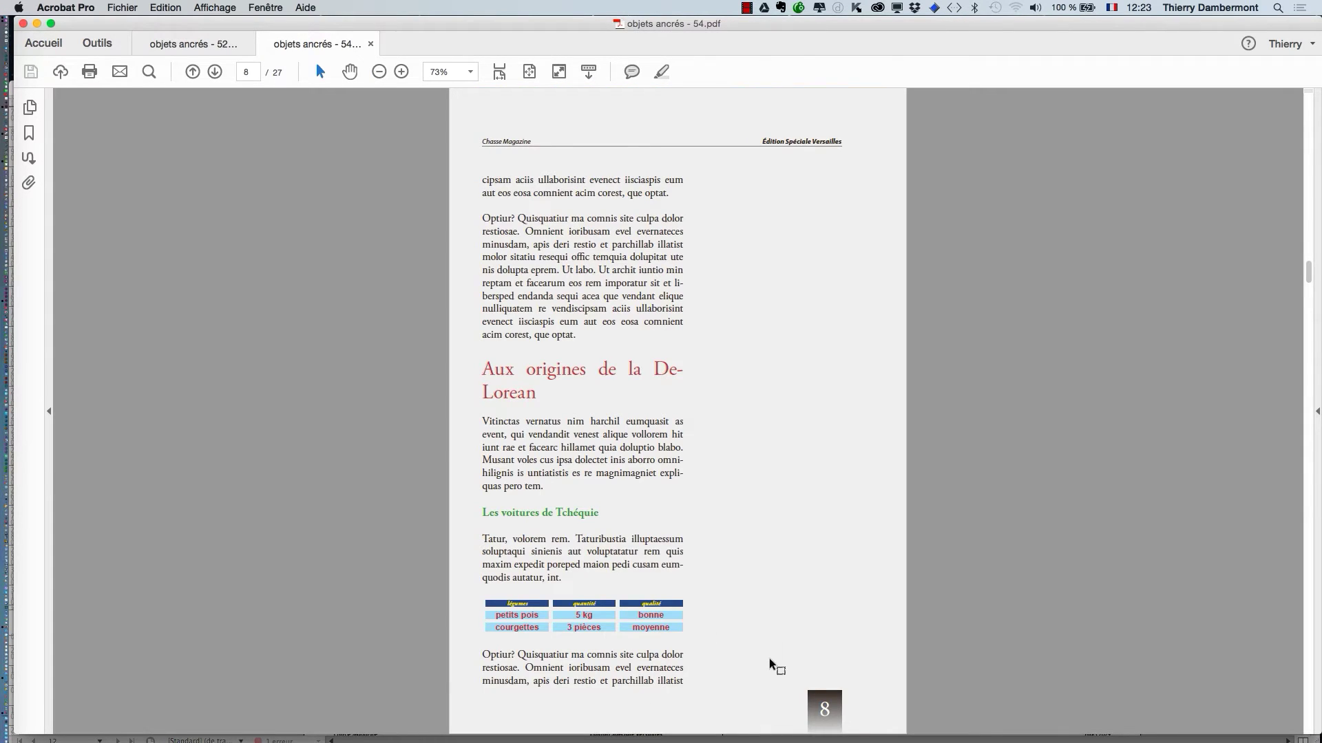
Step: Check pages 8 to 18 of the exported PDF for the return button
{"action": "scroll", "coordinate": [819, 382], "scroll_direction": "down", "scroll_amount": 8}
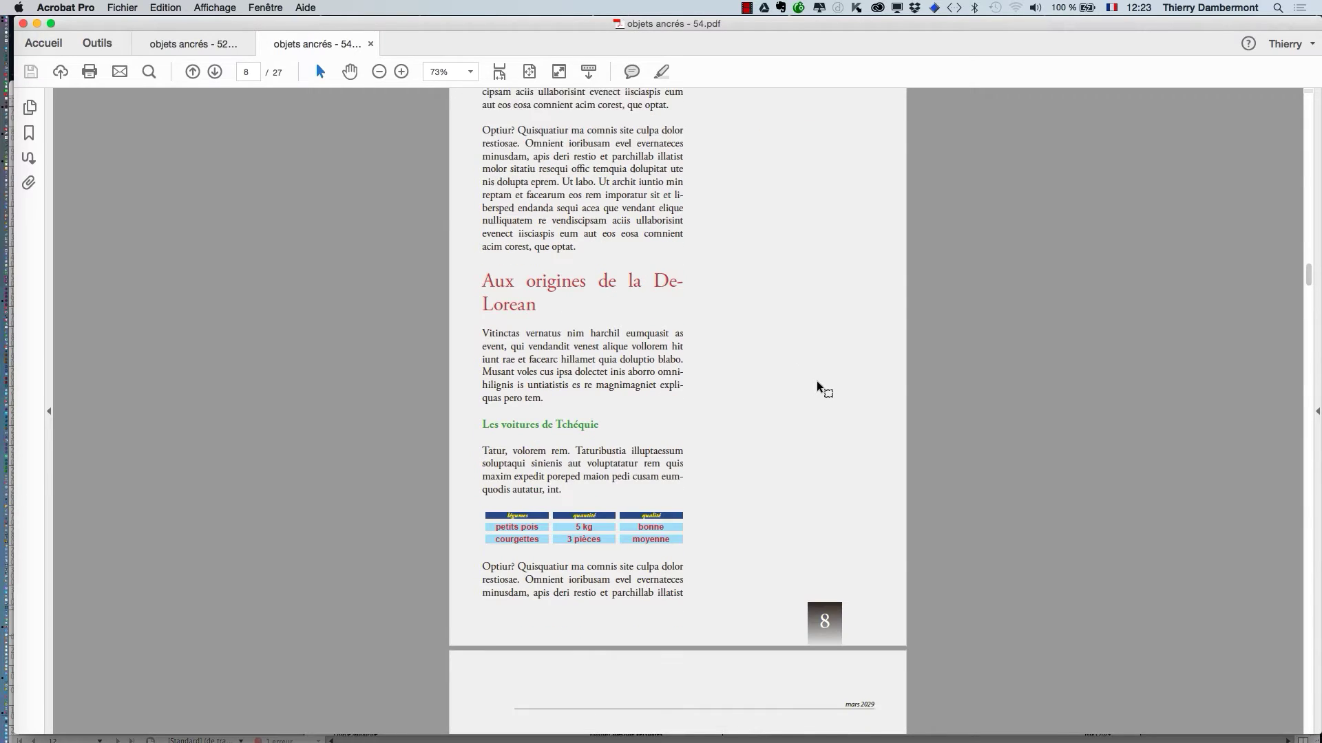
{"action": "scroll", "coordinate": [819, 383], "scroll_direction": "down", "scroll_amount": 6}
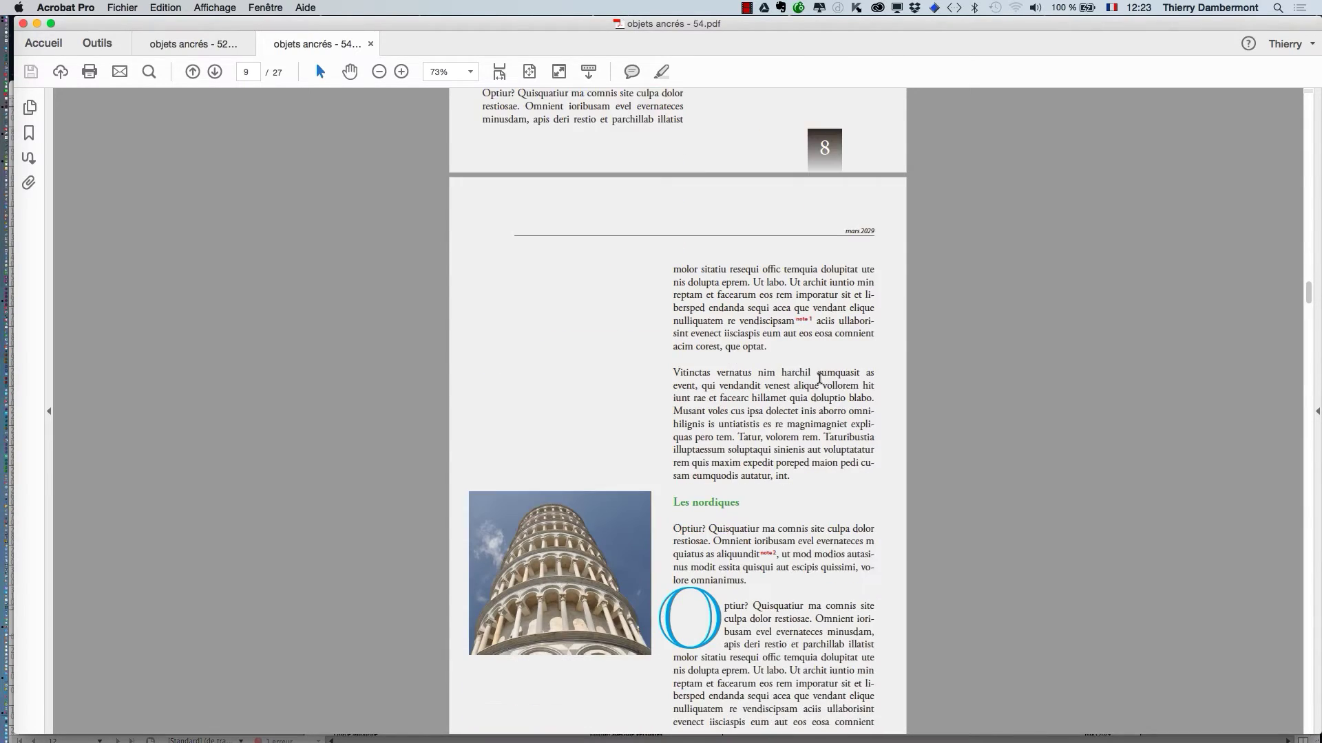
{"action": "scroll", "coordinate": [819, 383], "scroll_direction": "down", "scroll_amount": 15}
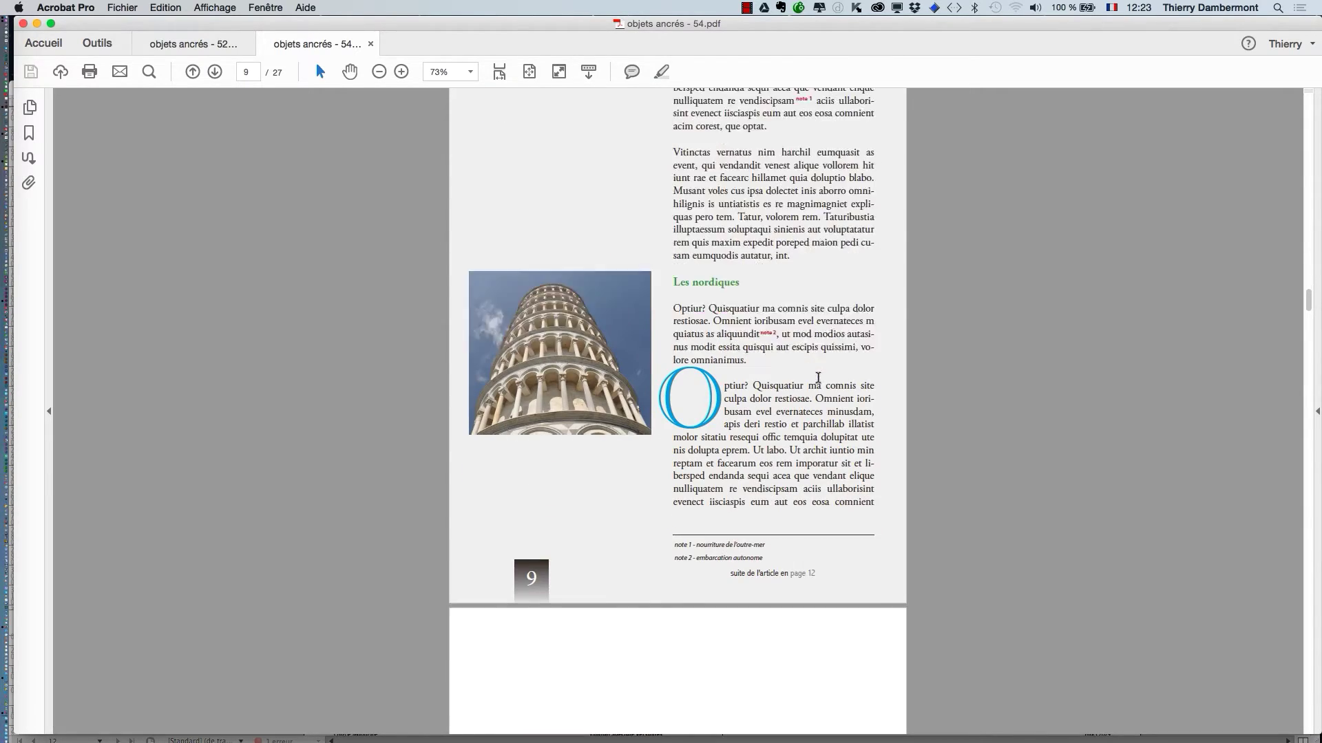
{"action": "scroll", "coordinate": [816, 378], "scroll_direction": "down", "scroll_amount": 20}
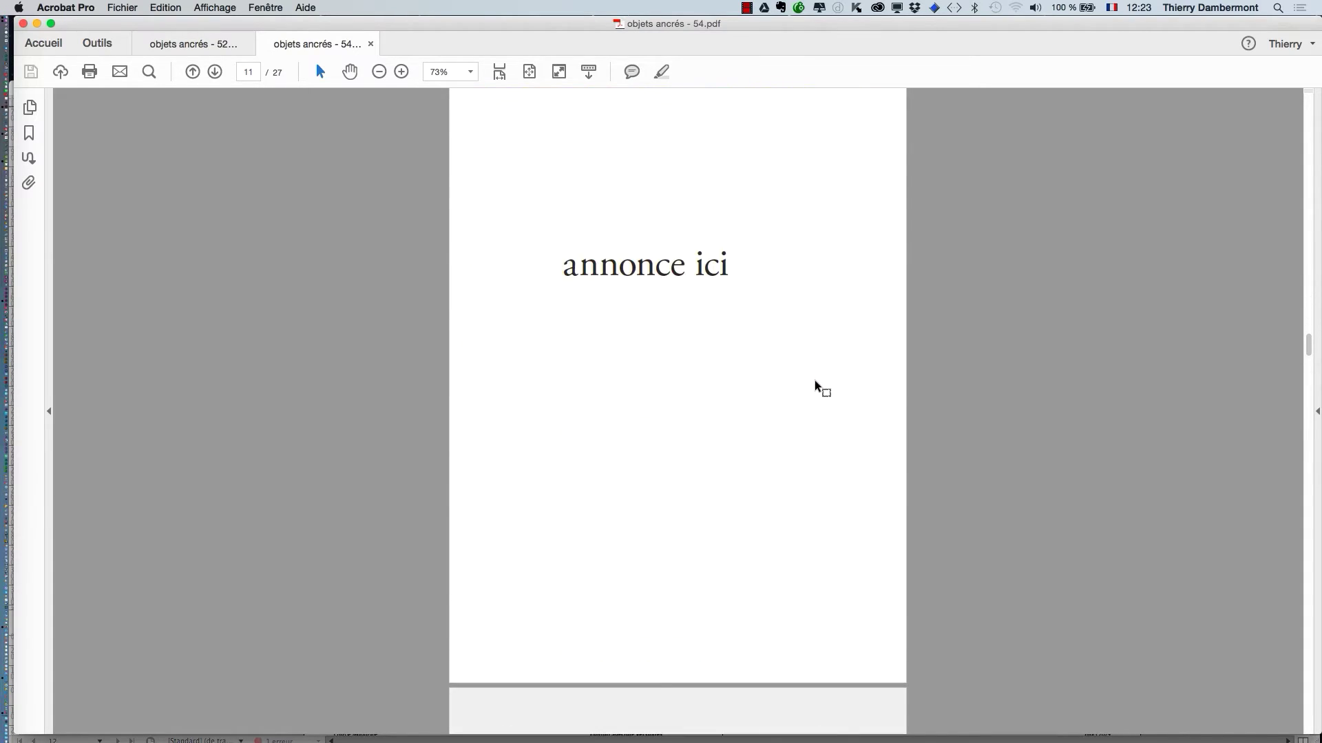
{"action": "scroll", "coordinate": [815, 388], "scroll_direction": "down", "scroll_amount": 20}
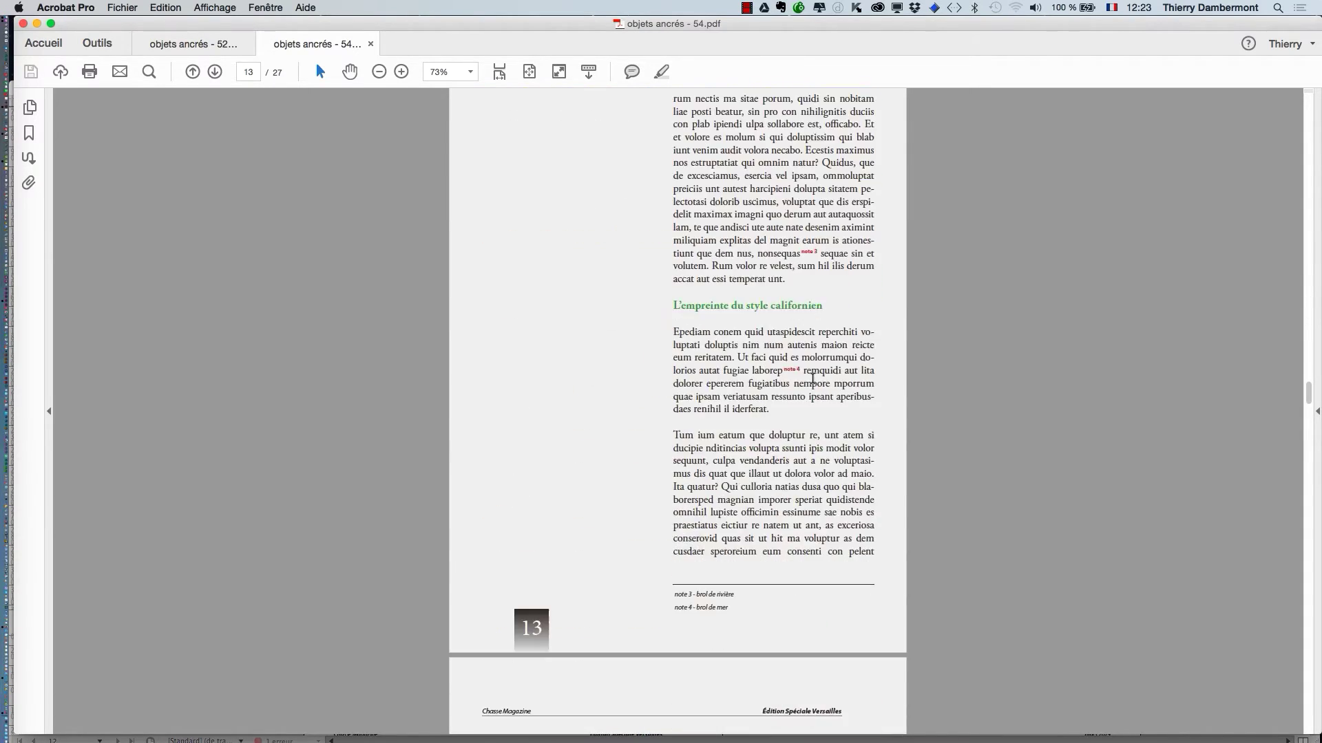
{"action": "scroll", "coordinate": [516, 204], "scroll_direction": "down", "scroll_amount": 20}
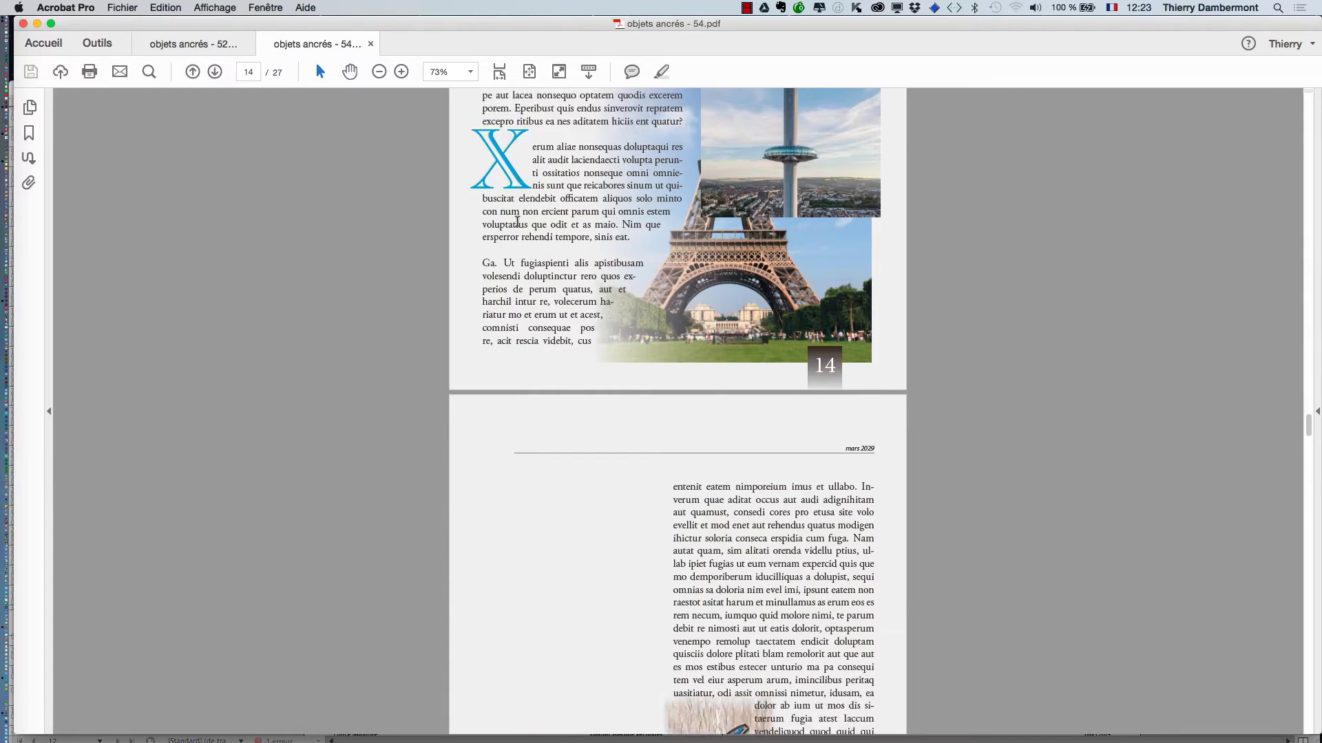
{"action": "scroll", "coordinate": [516, 223], "scroll_direction": "down", "scroll_amount": 10}
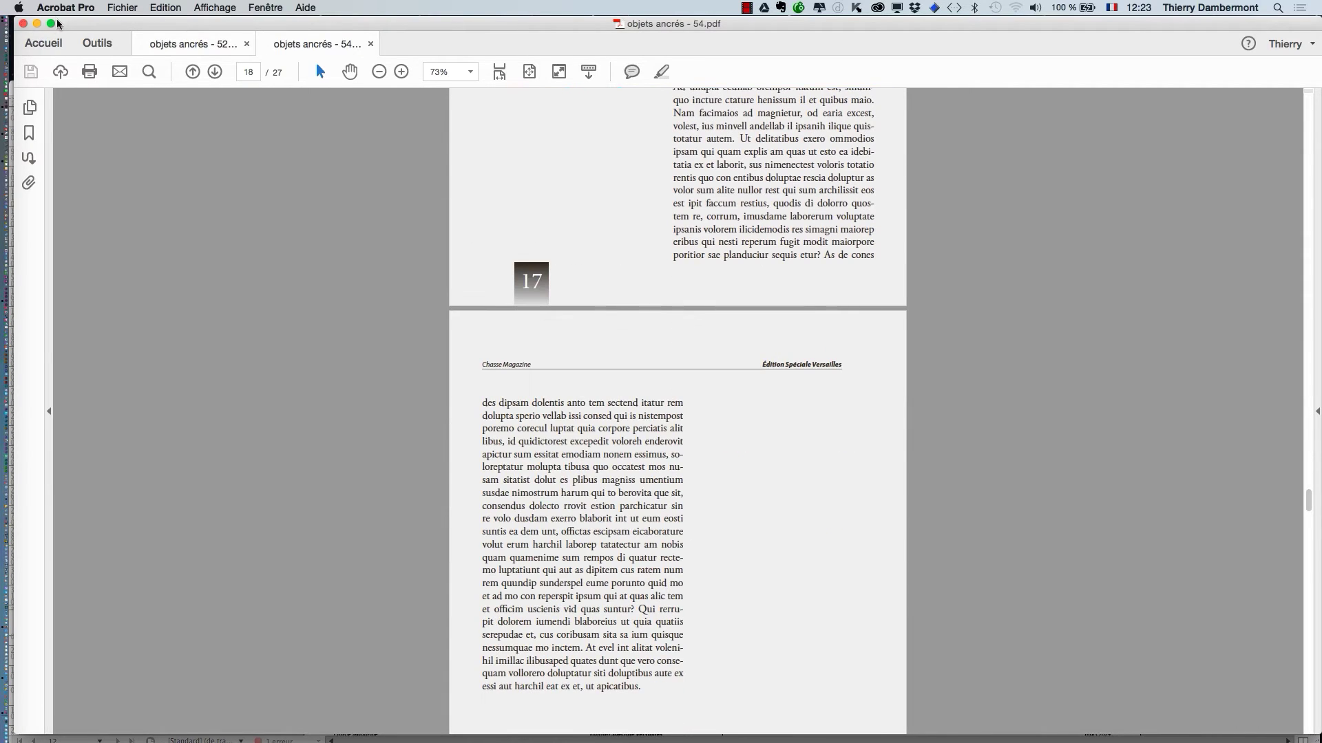
Step: Close the open PDFs and, back in InDesign, start a new print PDF export replacing "objets ancrés - 54.pdf"
{"action": "left_click", "coordinate": [24, 25]}
{"action": "left_click", "coordinate": [578, 385]}
{"action": "left_click", "coordinate": [463, 88]}
{"action": "left_click", "coordinate": [126, 7]}
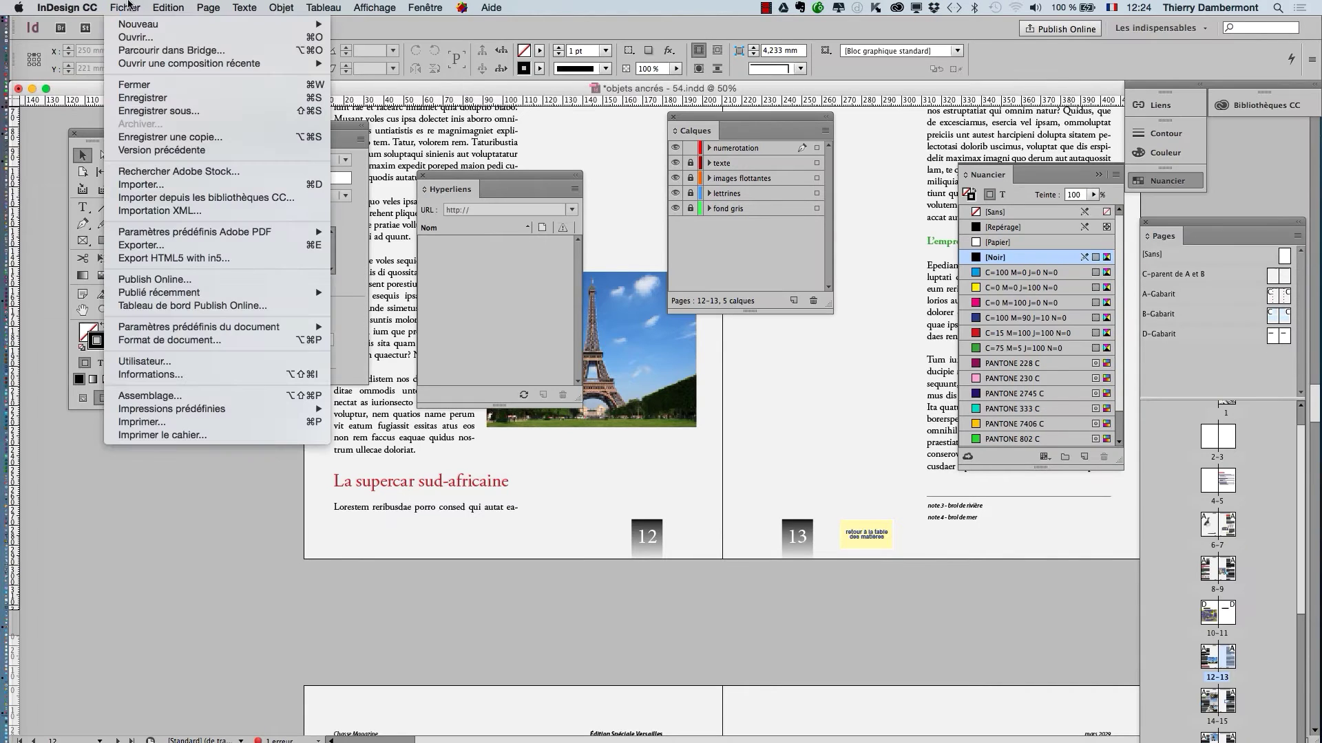
{"action": "left_click", "coordinate": [183, 245]}
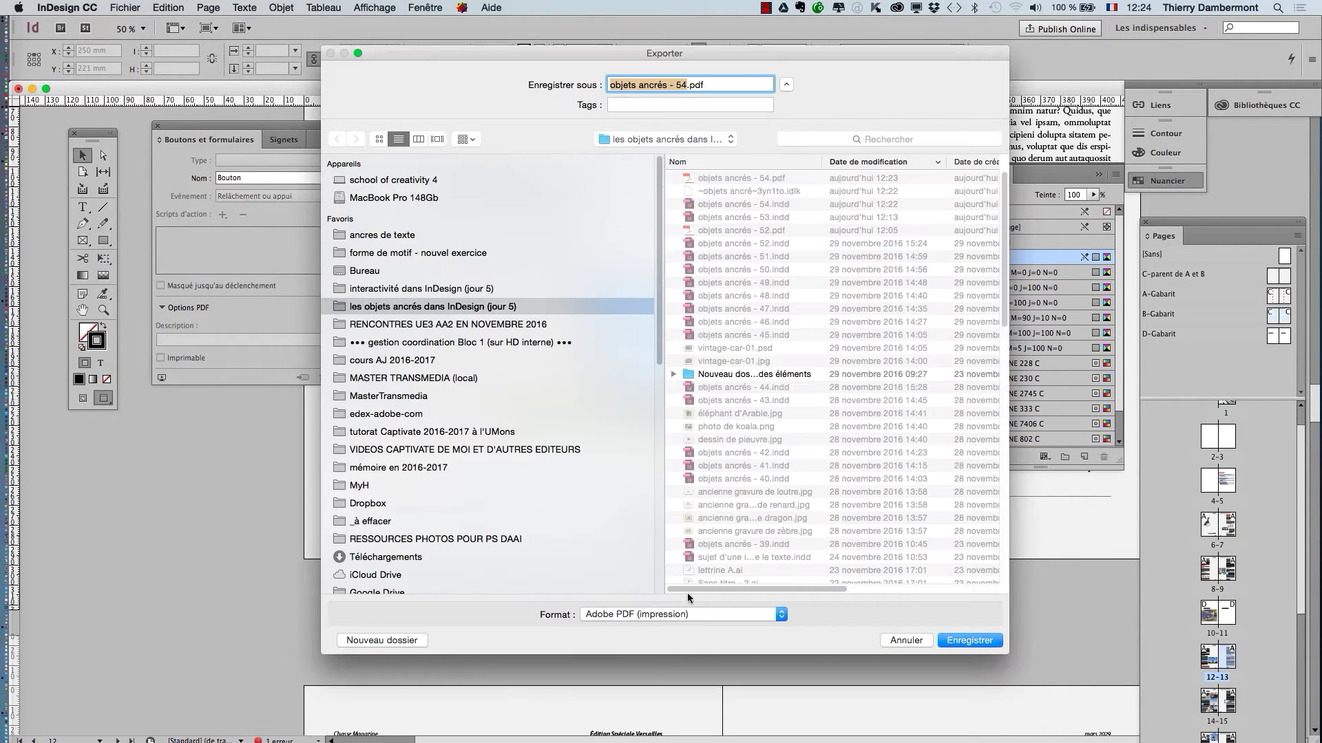
{"action": "left_click", "coordinate": [969, 640]}
{"action": "left_click", "coordinate": [682, 143]}
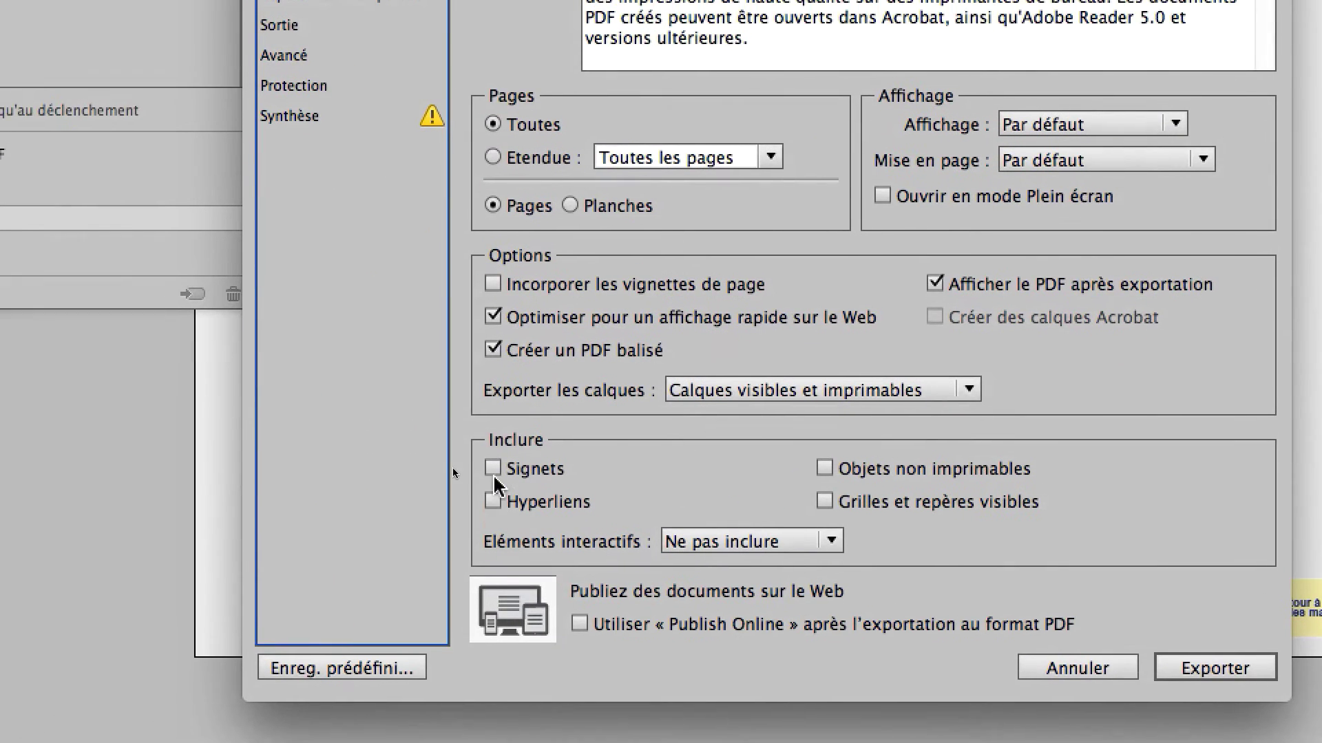
Step: Include bookmarks and hyperlinks, set the interactive elements to "Inclure l'aspect", and export the PDF
{"action": "left_click", "coordinate": [493, 470]}
{"action": "left_click", "coordinate": [493, 501]}
{"action": "left_click", "coordinate": [750, 542]}
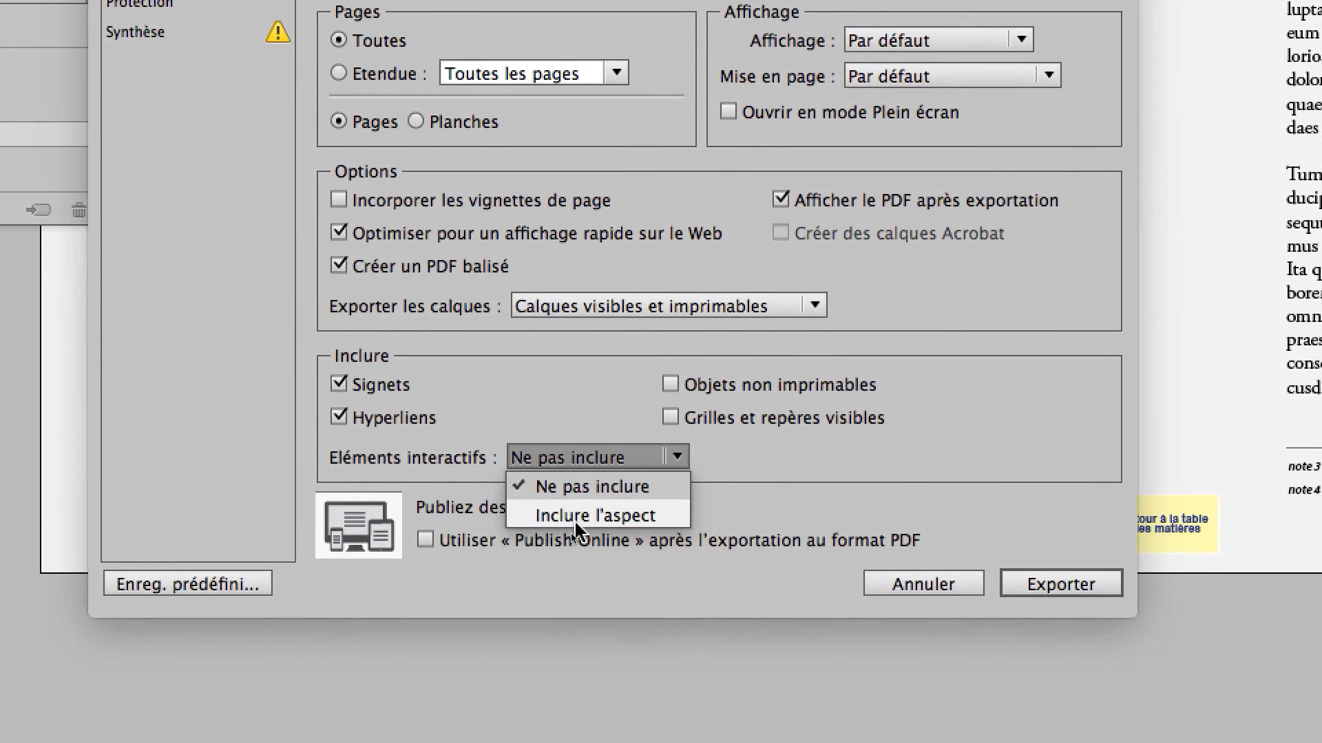
{"action": "left_click", "coordinate": [579, 520]}
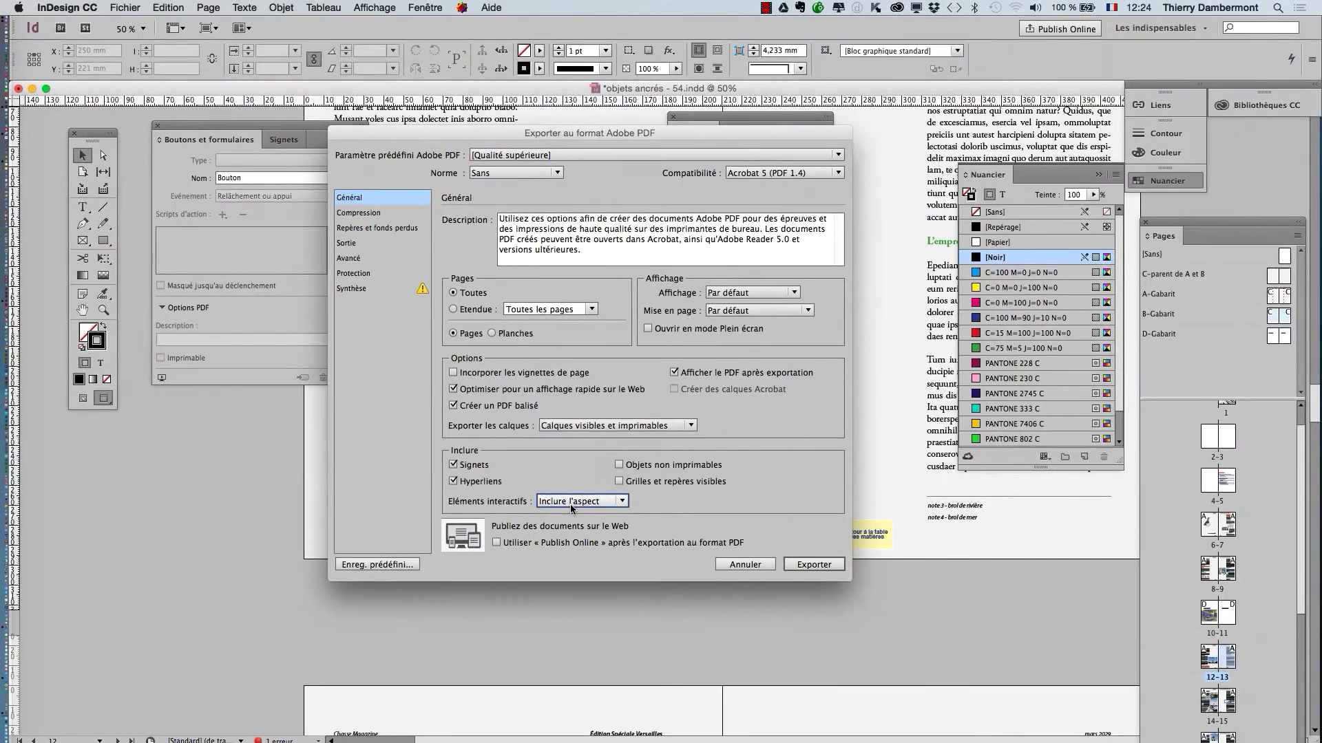
{"action": "left_click", "coordinate": [797, 565]}
{"action": "left_click", "coordinate": [792, 407]}
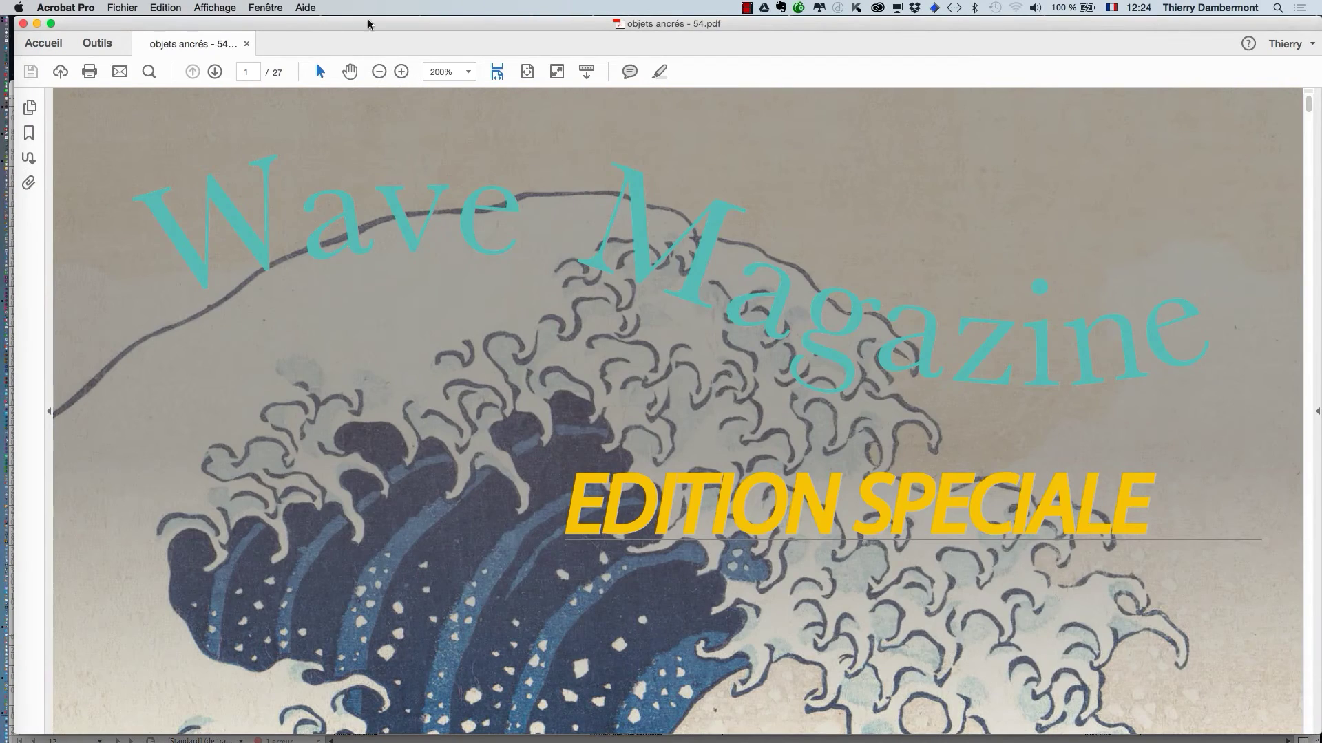
Step: Examine the return button on pages 7 and 9 of the newly exported PDF
{"action": "left_click", "coordinate": [379, 71]}
{"action": "left_click", "coordinate": [379, 72]}
{"action": "left_click", "coordinate": [379, 72]}
{"action": "left_click", "coordinate": [379, 72]}
{"action": "left_click", "coordinate": [378, 71]}
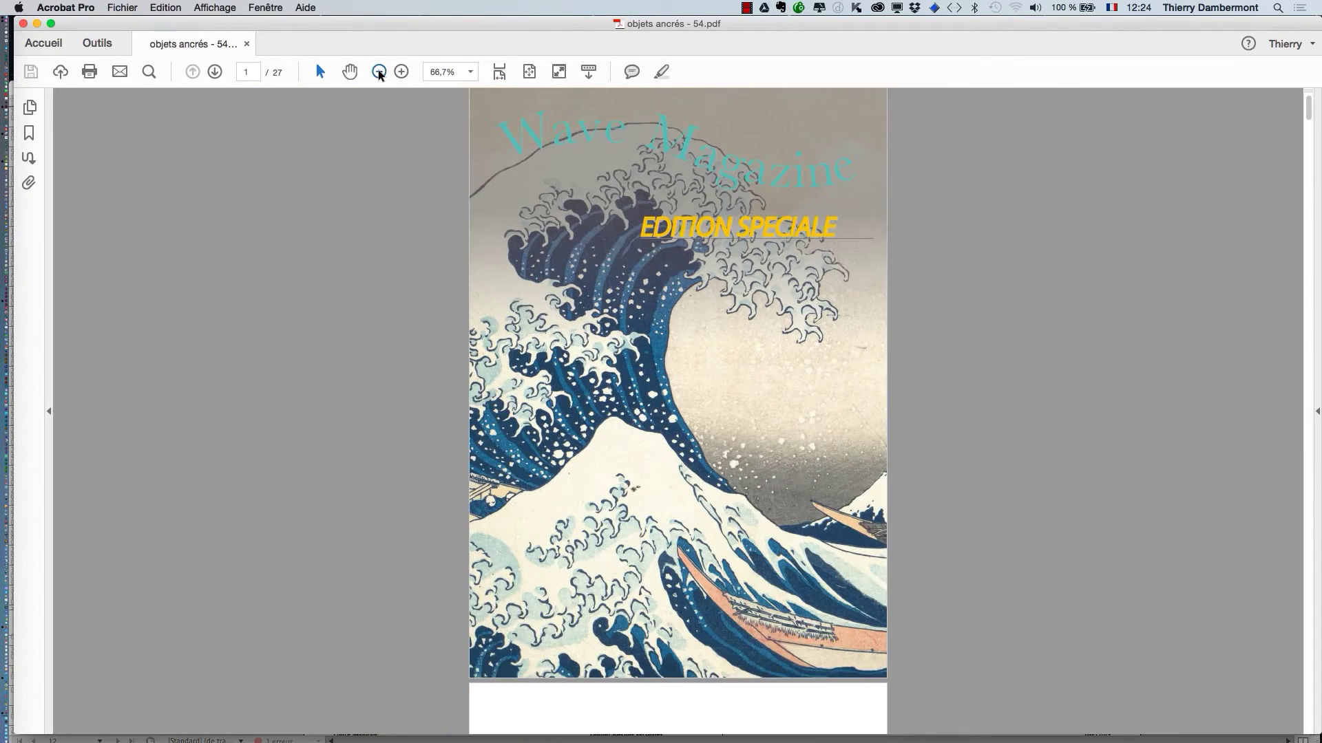
{"action": "left_click", "coordinate": [379, 71]}
{"action": "left_click", "coordinate": [379, 71]}
{"action": "scroll", "coordinate": [592, 383], "scroll_direction": "down", "scroll_amount": 1}
{"action": "scroll", "coordinate": [592, 383], "scroll_direction": "down", "scroll_amount": 20}
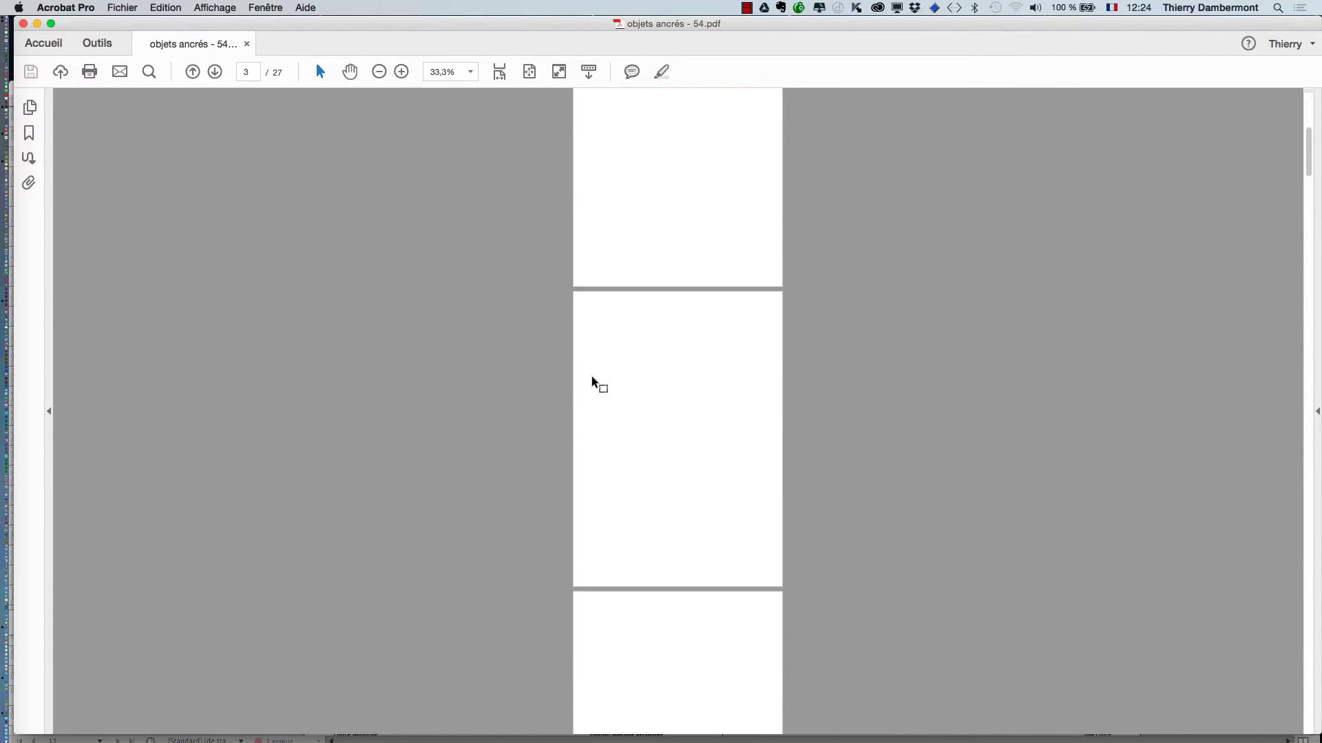
{"action": "scroll", "coordinate": [592, 380], "scroll_direction": "down", "scroll_amount": 3}
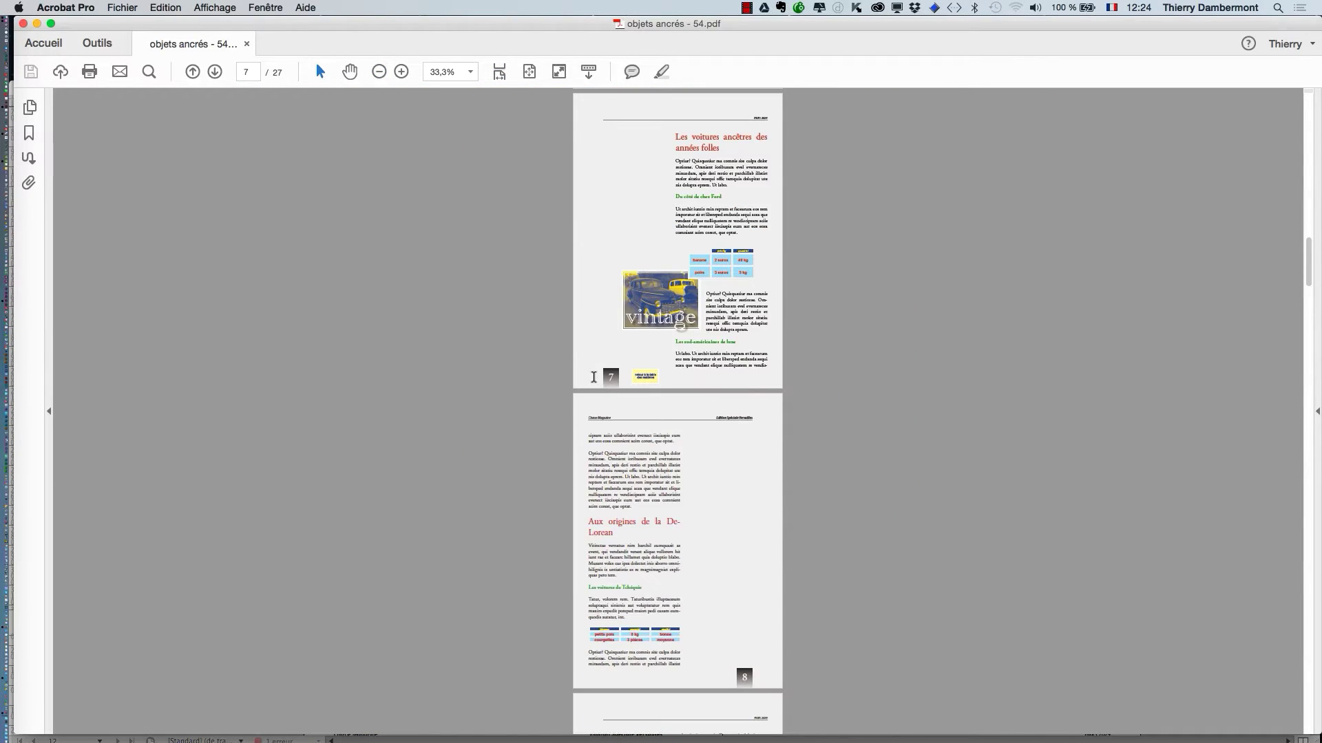
{"action": "scroll", "coordinate": [616, 409], "scroll_direction": "down", "scroll_amount": 13}
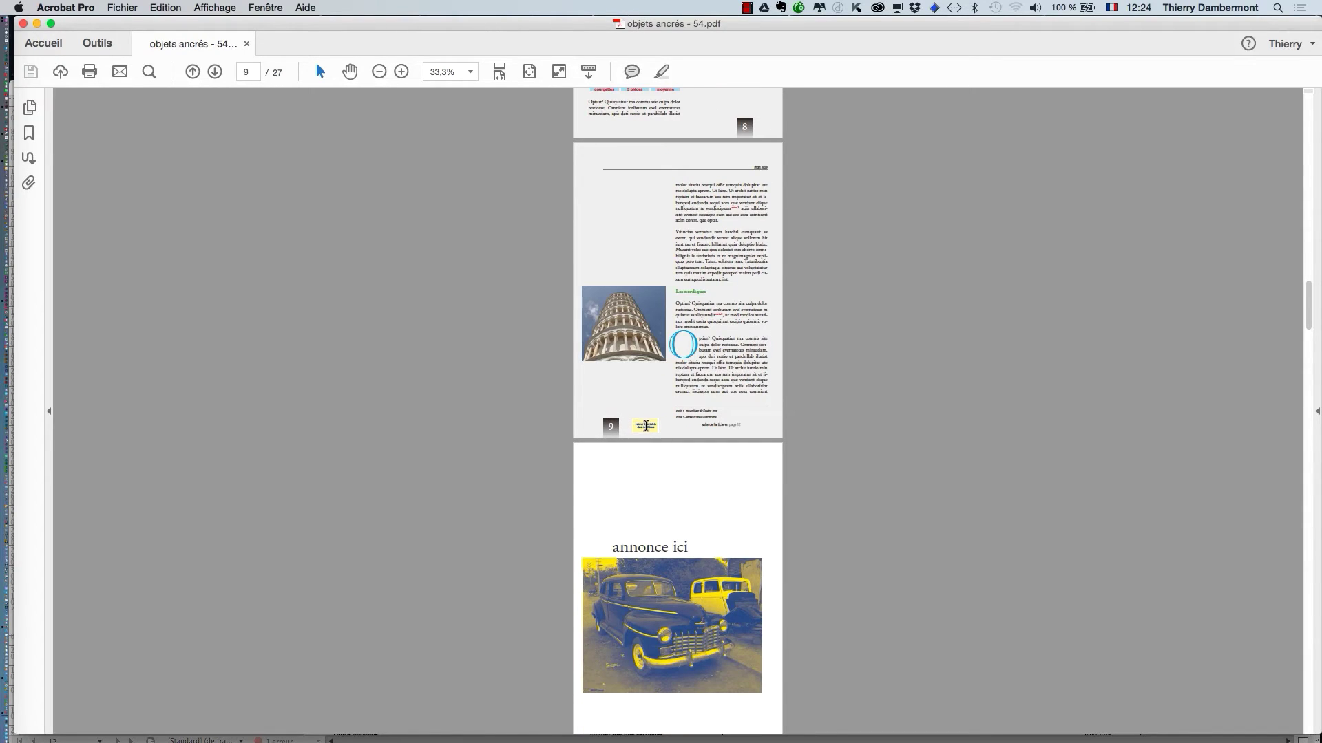
{"action": "scroll", "coordinate": [645, 427], "scroll_direction": "up", "scroll_amount": 4}
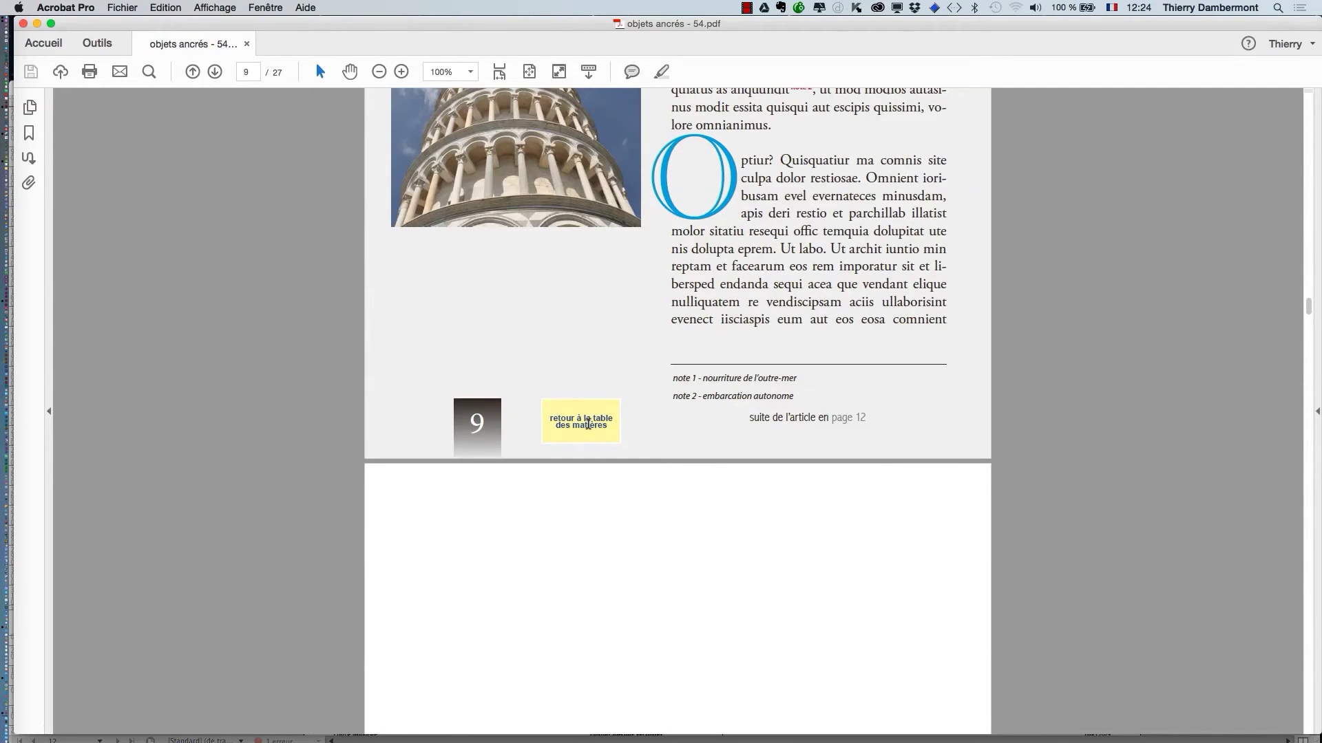
{"action": "scroll", "coordinate": [587, 423], "scroll_direction": "up", "scroll_amount": 3}
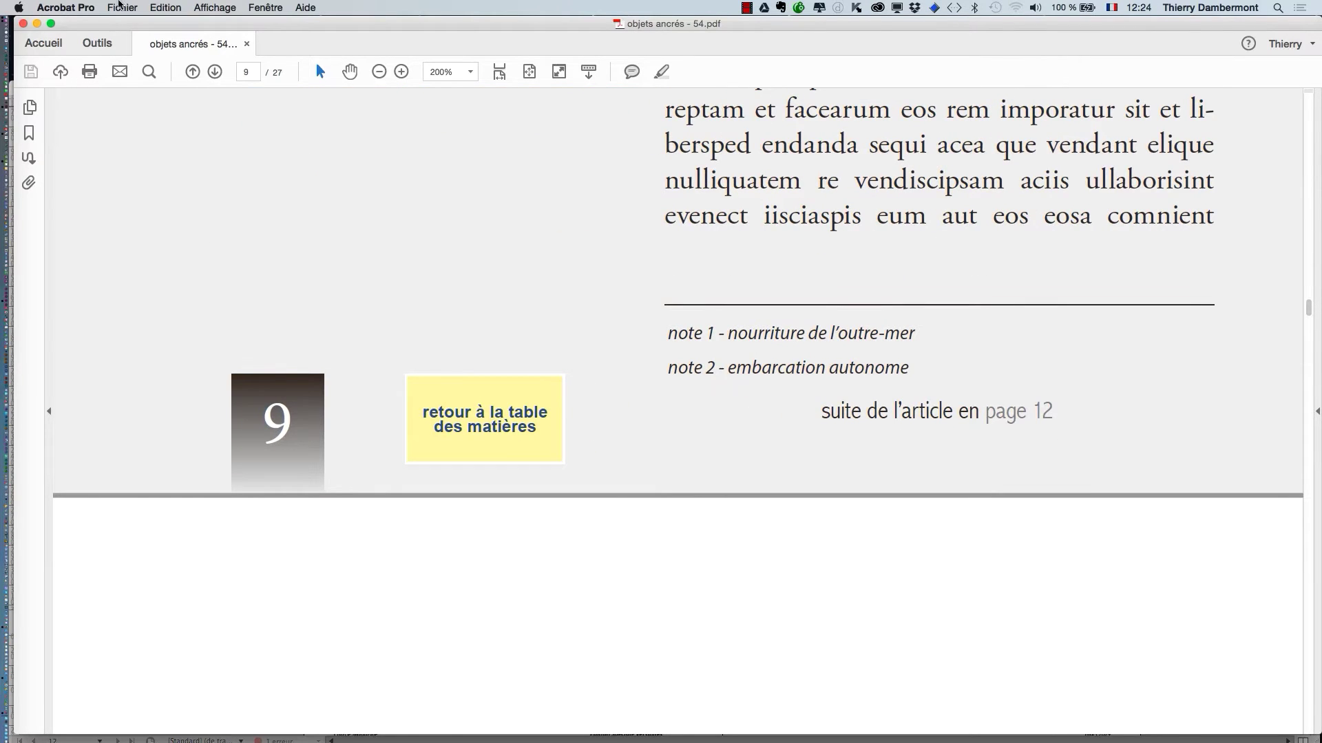
Step: Close the PDF and, in InDesign, start an export in Adobe PDF (interactif) format replacing "objets ancrés - 54.pdf"
{"action": "left_click", "coordinate": [24, 24]}
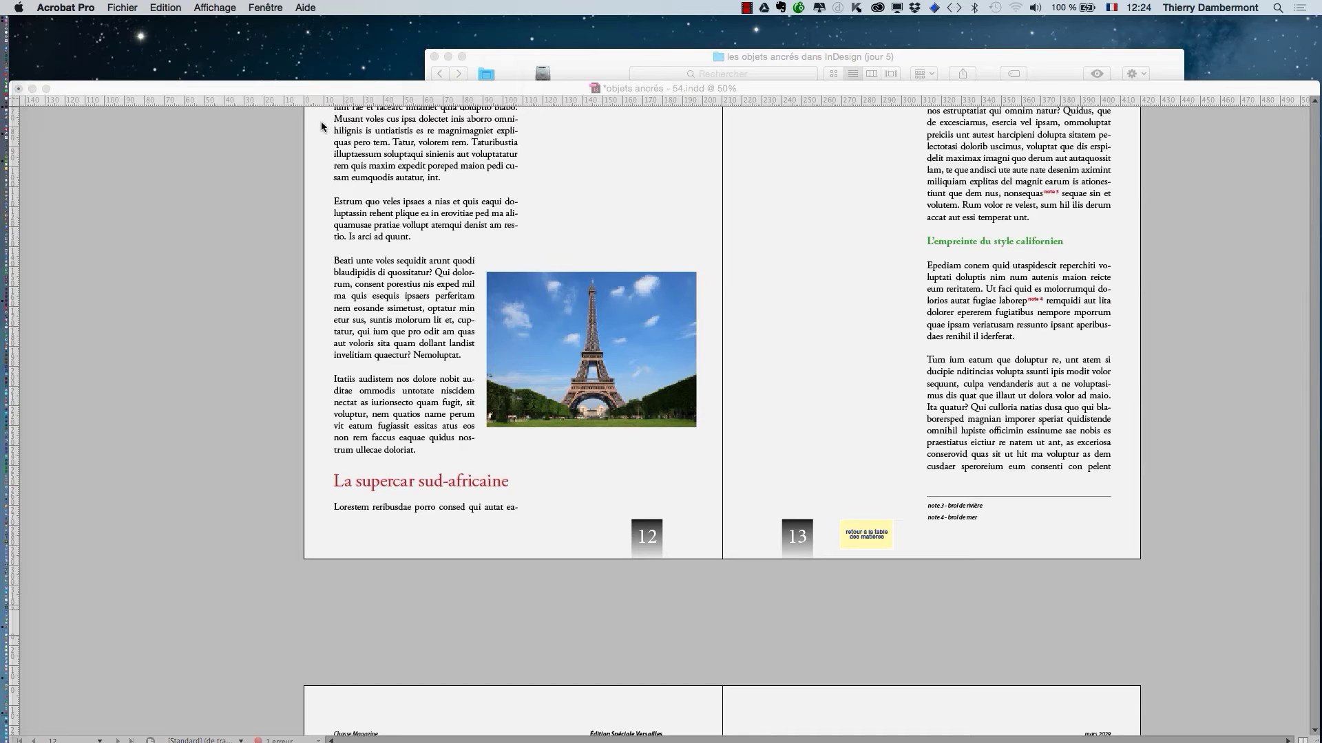
{"action": "left_click", "coordinate": [305, 99]}
{"action": "left_click", "coordinate": [125, 8]}
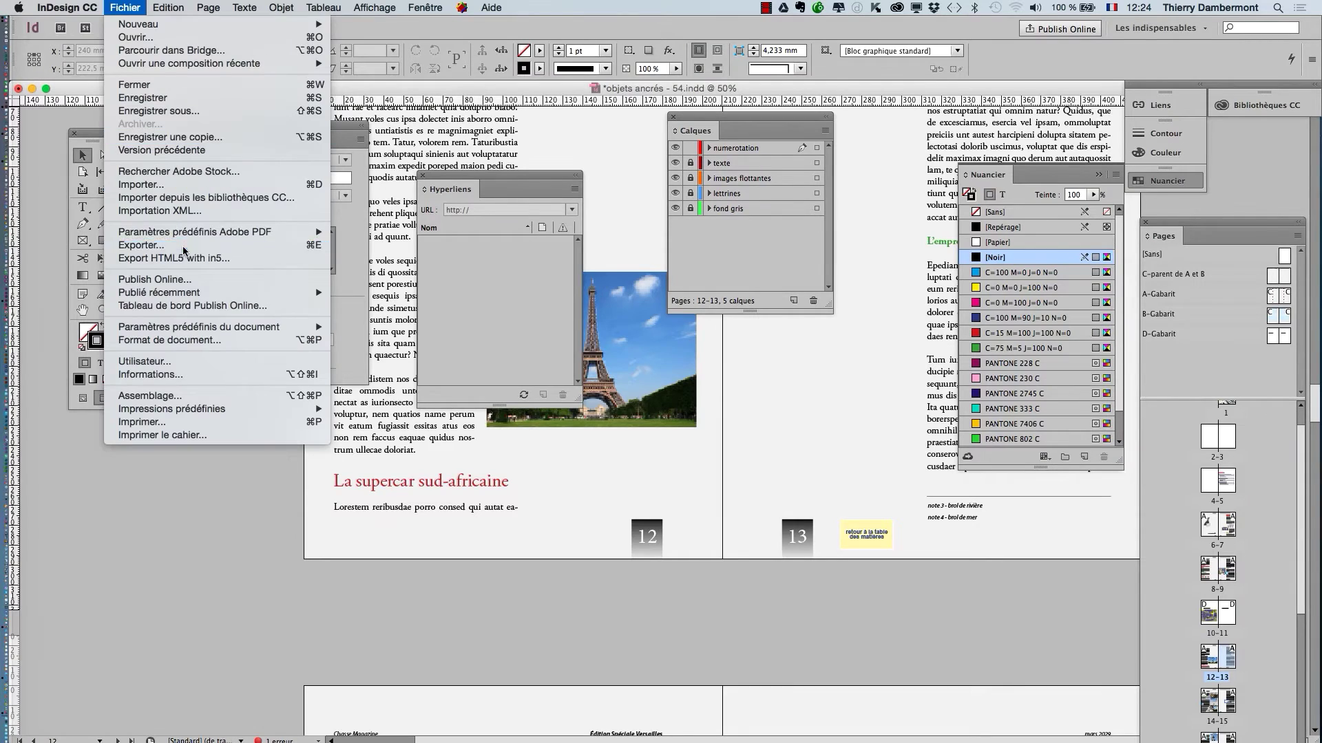
{"action": "left_click", "coordinate": [141, 245]}
{"action": "left_click", "coordinate": [650, 615]}
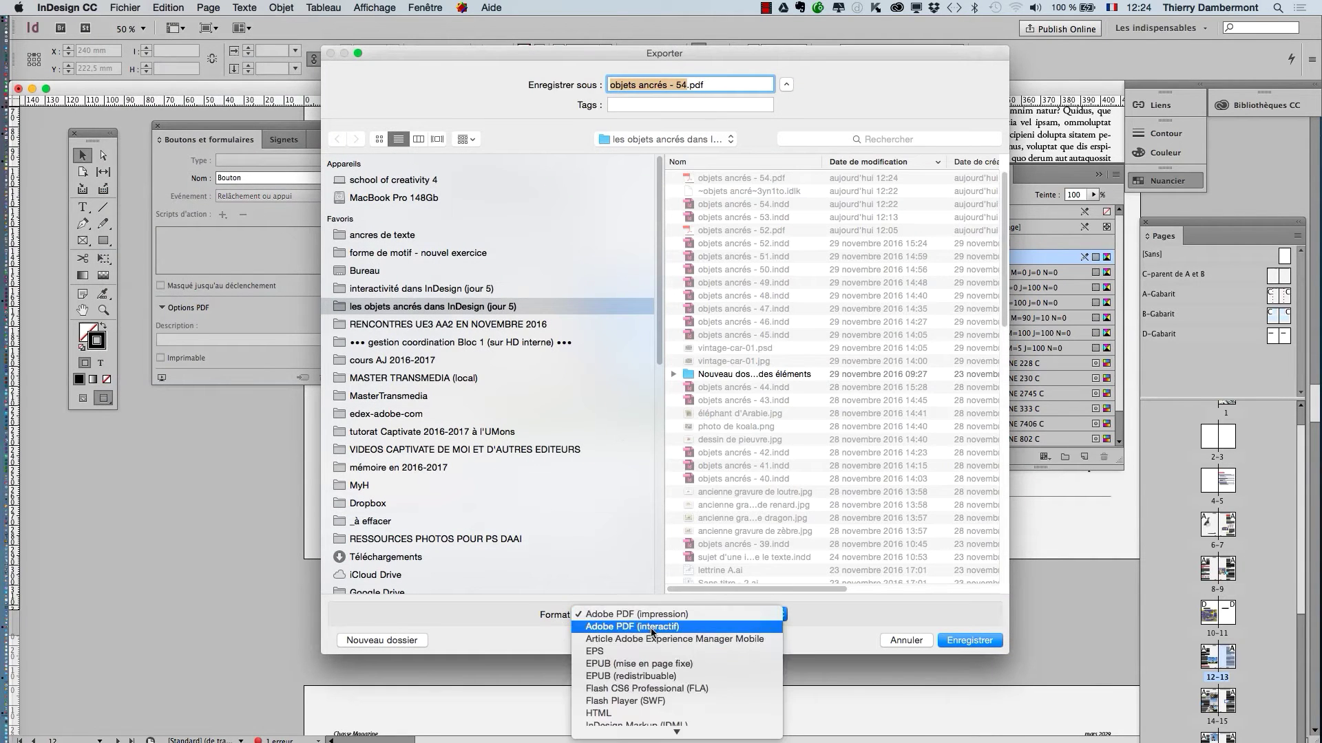
{"action": "left_click", "coordinate": [632, 626]}
{"action": "left_click", "coordinate": [969, 640]}
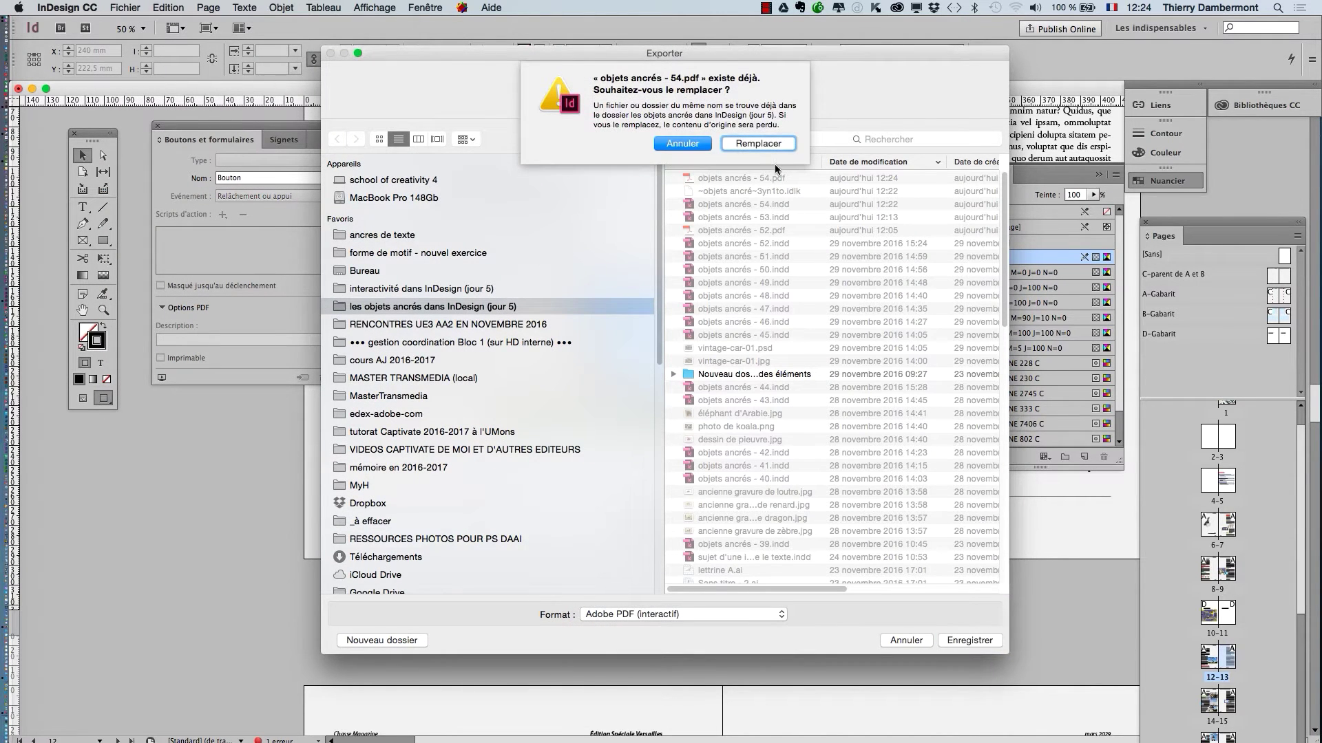
{"action": "left_click", "coordinate": [764, 144]}
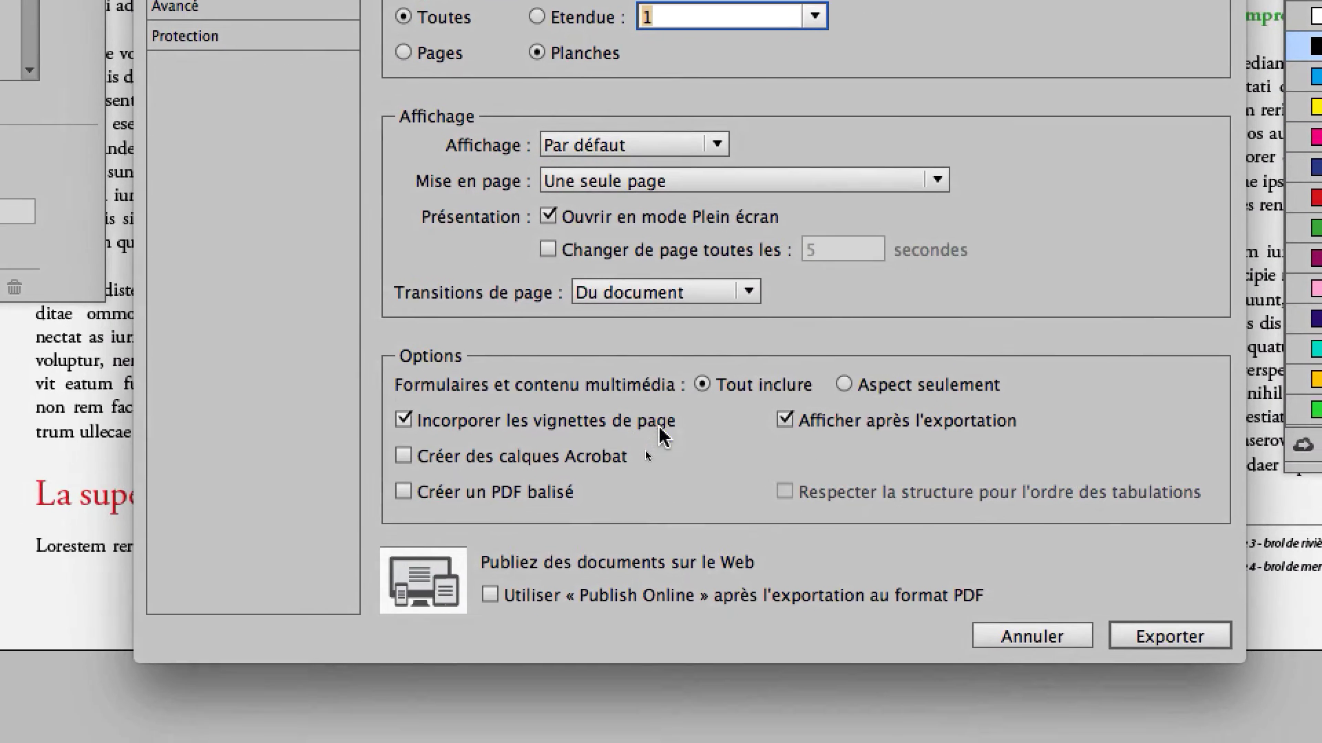
{"action": "key", "text": "alt"}
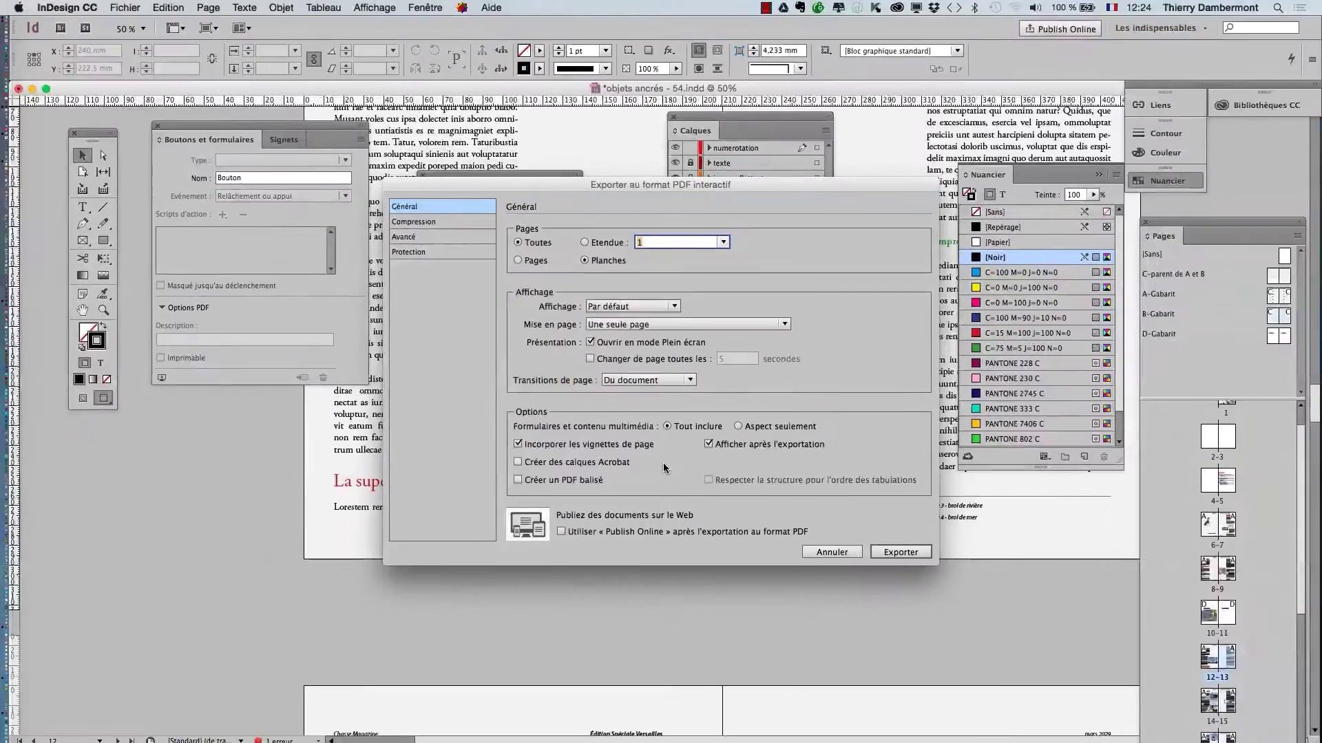
Step: Export the interactive PDF despite the overset text and allow it to open in full-screen mode
{"action": "key", "text": "Return"}
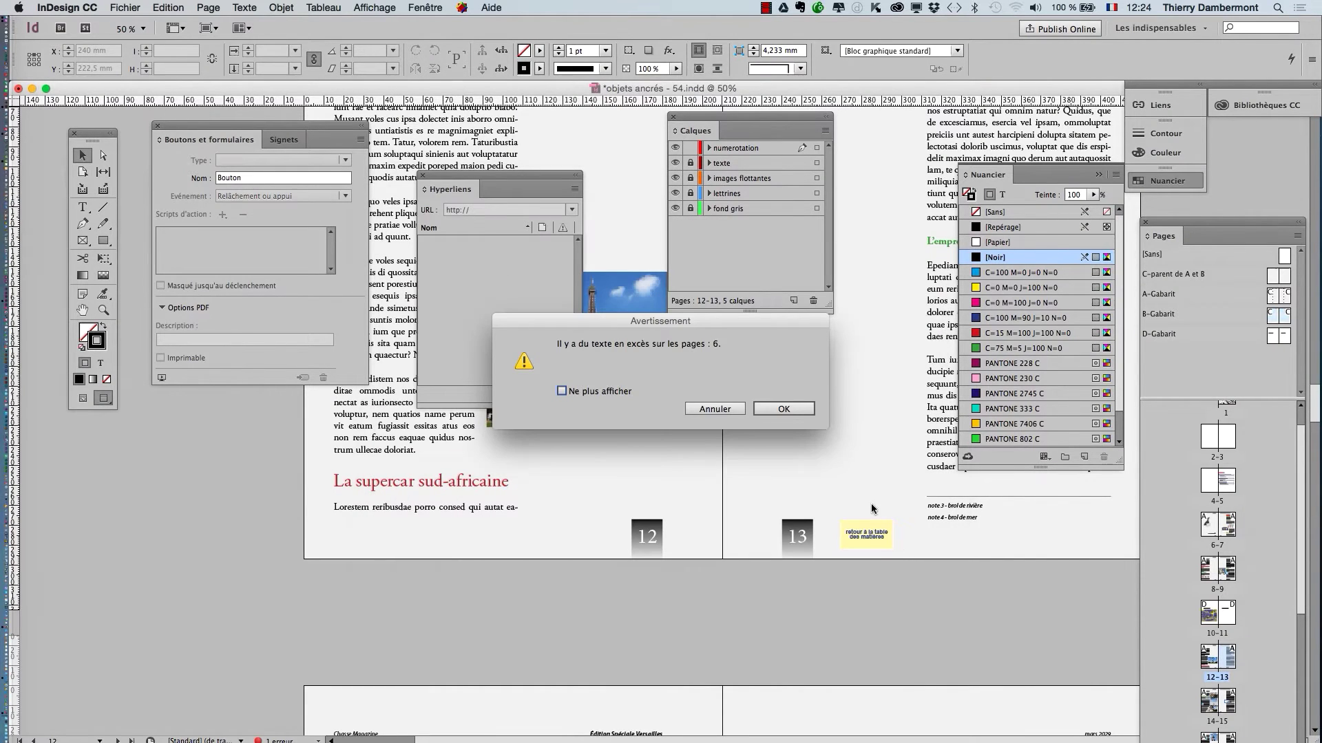
{"action": "left_click", "coordinate": [800, 408]}
{"action": "key", "text": "Return"}
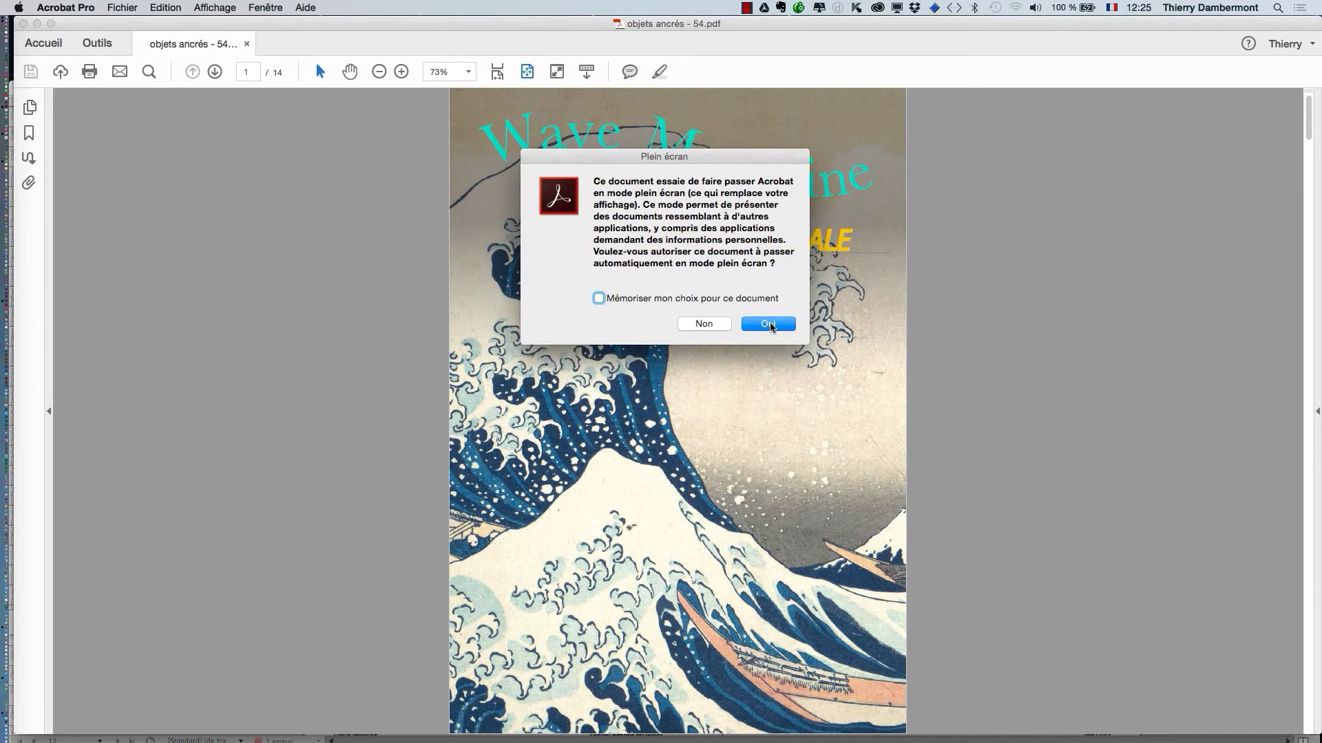
{"action": "left_click", "coordinate": [769, 325]}
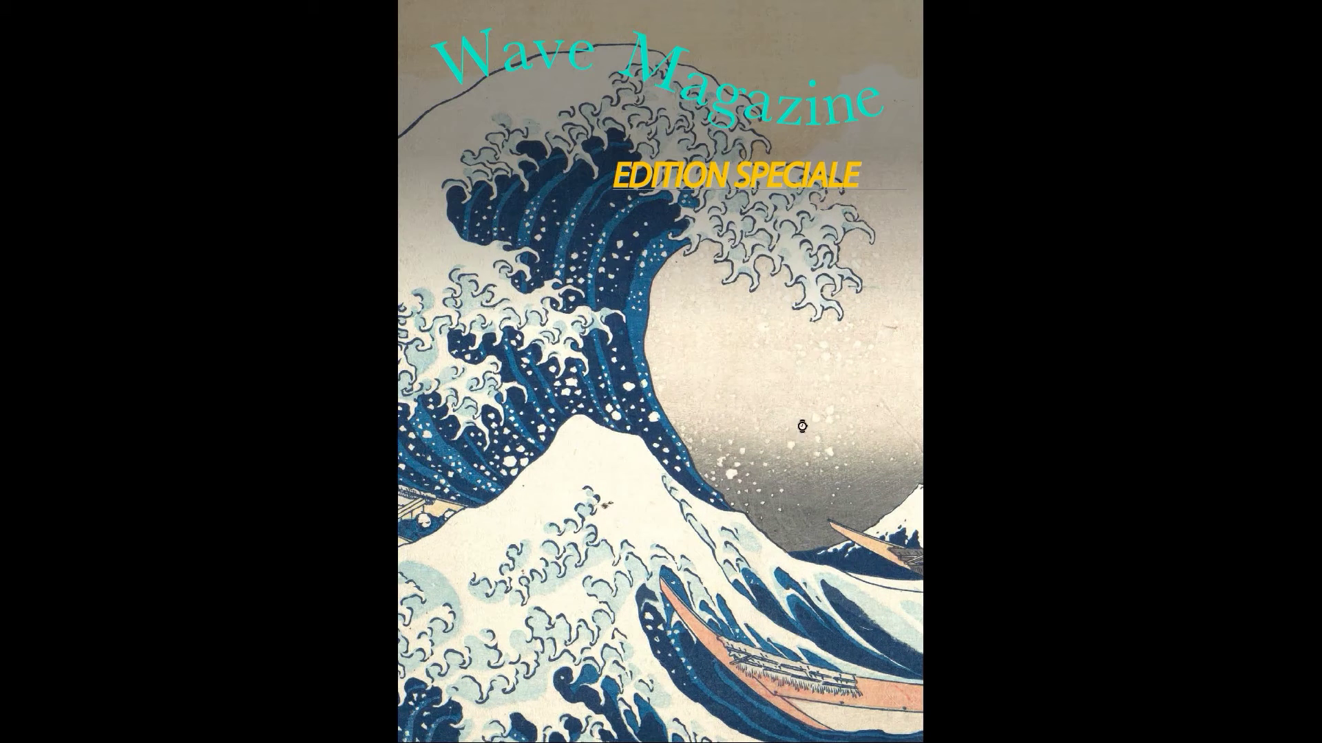
Step: Test the contents links to "La supercar sud-africaine" and "Les mythiques garages de Los Angeles", returning through the "retour à la table des matières" button
{"action": "left_click", "coordinate": [732, 474]}
{"action": "left_click", "coordinate": [787, 492]}
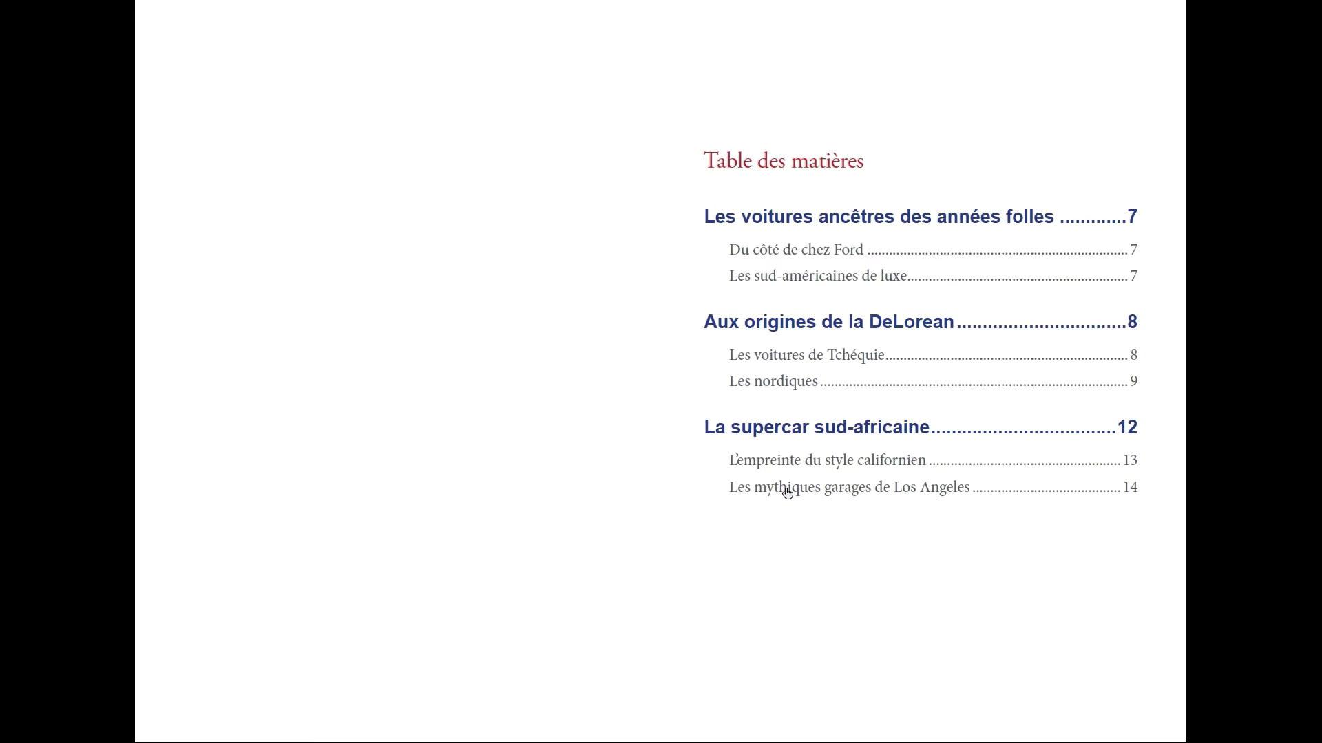
{"action": "left_click", "coordinate": [796, 427]}
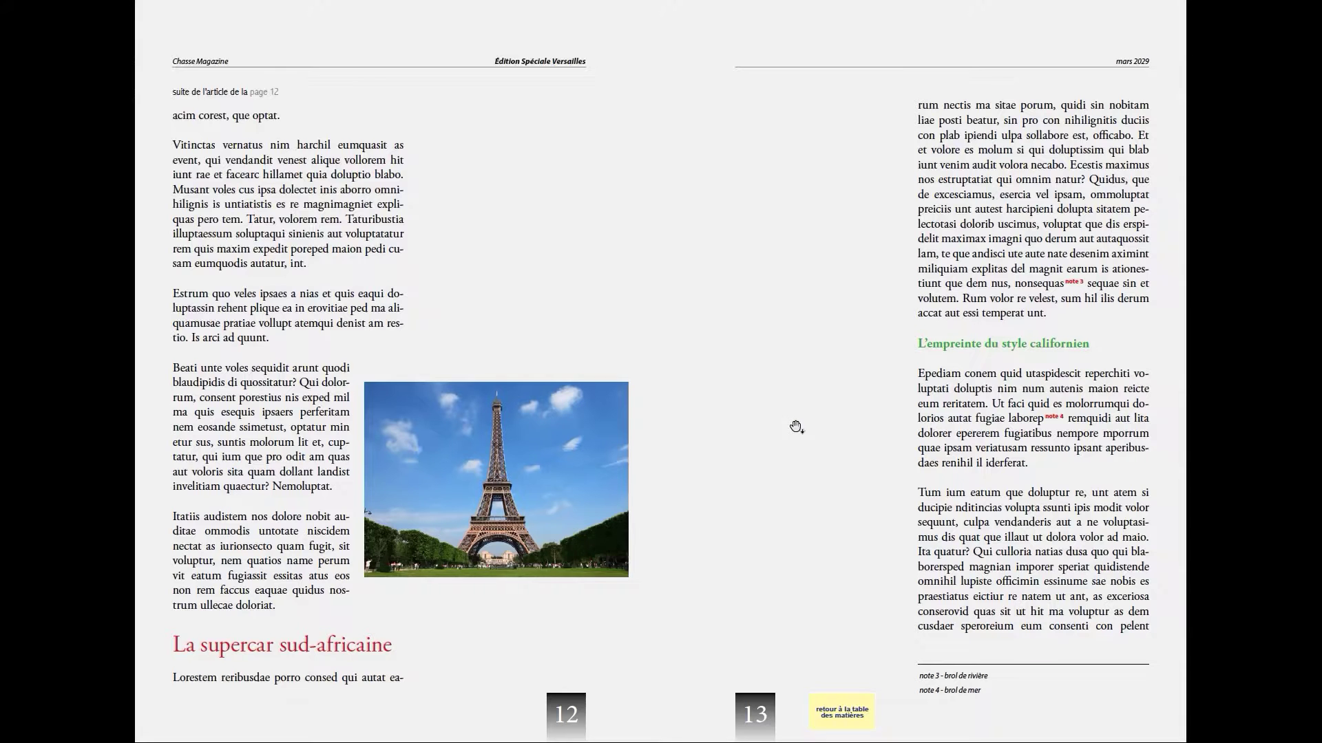
{"action": "left_click", "coordinate": [843, 709]}
{"action": "left_click", "coordinate": [823, 497]}
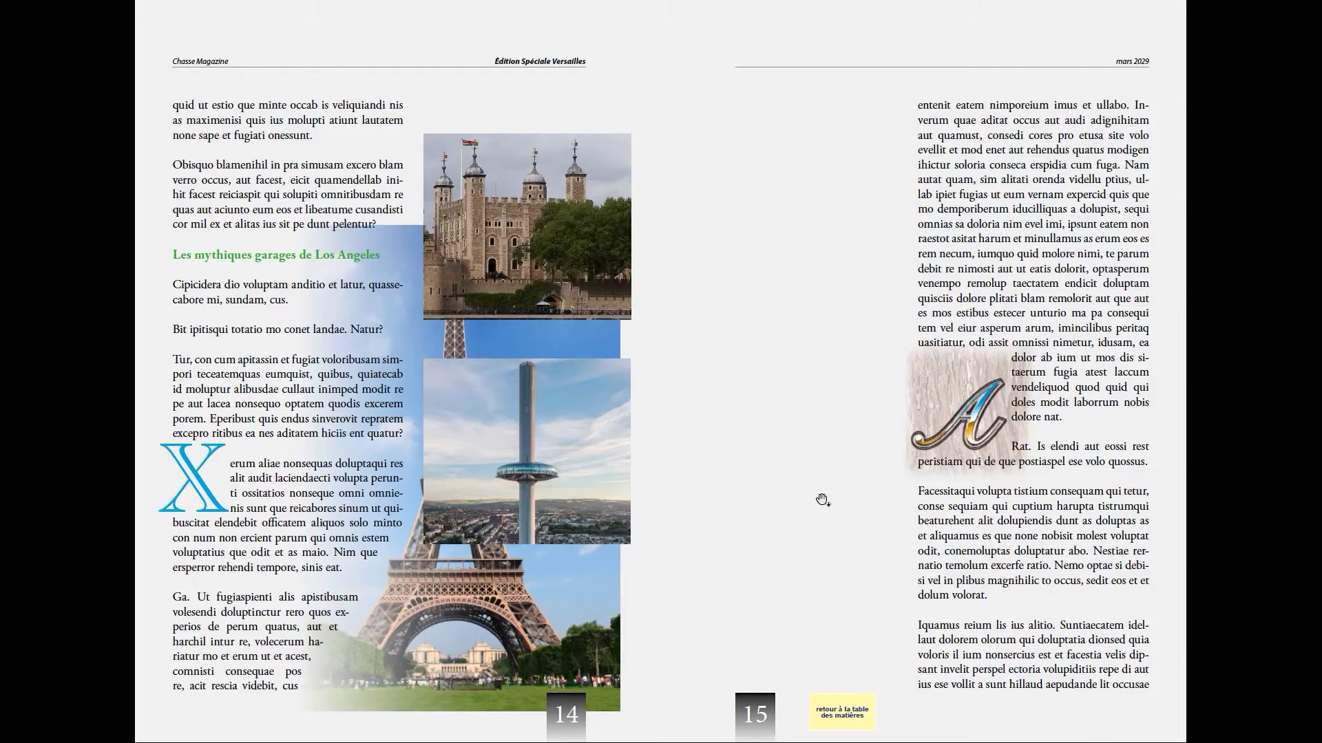
{"action": "left_click", "coordinate": [841, 706]}
Step: Test the contents links to "Du côté de chez Ford" and "Les sud-américaines de luxe", using the return button on page 7
{"action": "left_click", "coordinate": [780, 256]}
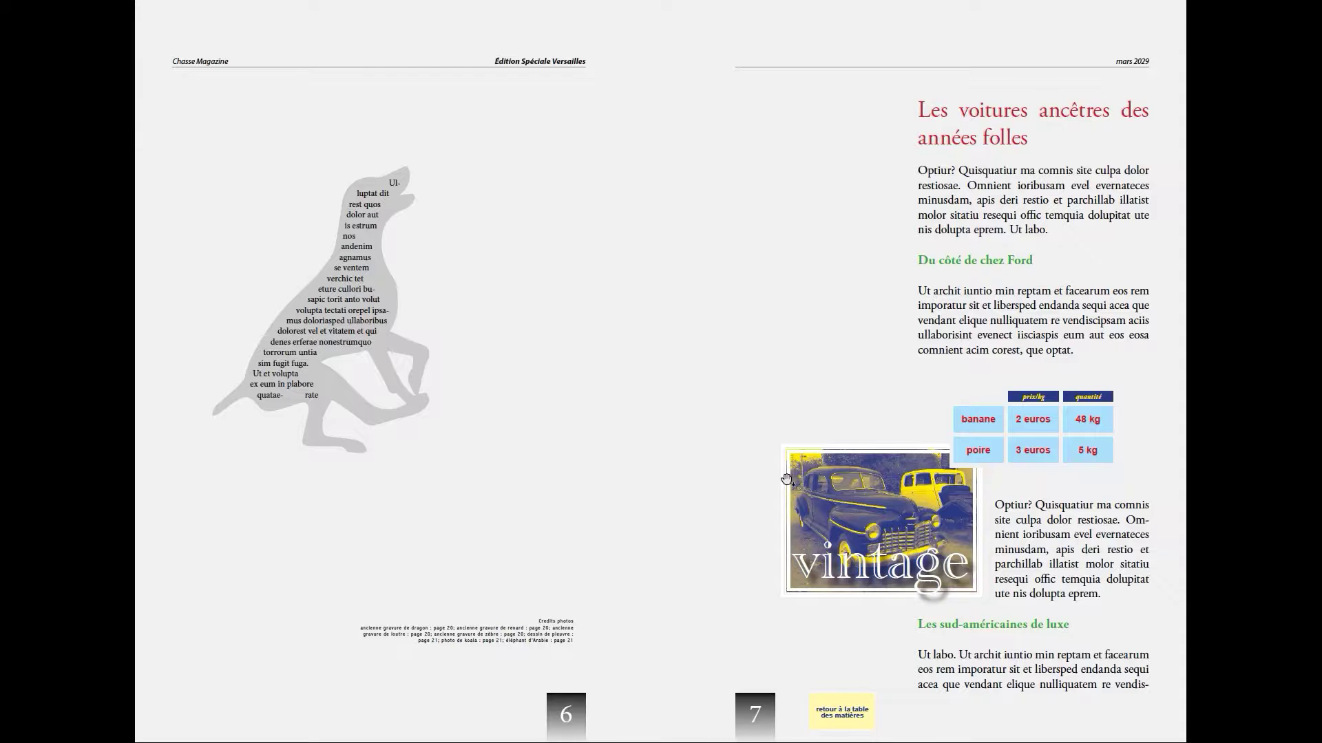
{"action": "left_click", "coordinate": [836, 715]}
{"action": "left_click", "coordinate": [784, 279]}
{"action": "left_click", "coordinate": [849, 722]}
Step: Test the DeLorean-section links and the Los Angeles garages link in the contents, using the return buttons on pages 9 and 15
{"action": "left_click", "coordinate": [812, 364]}
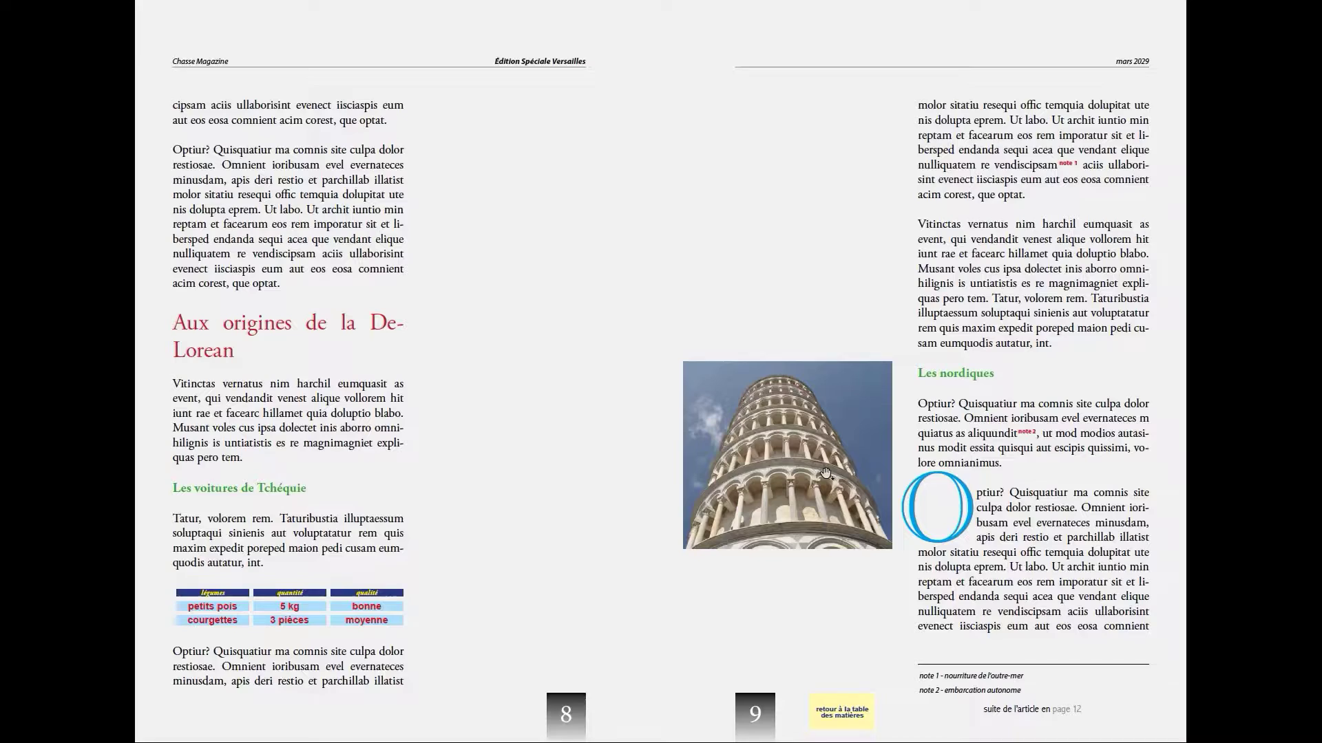
{"action": "left_click", "coordinate": [849, 721]}
{"action": "left_click", "coordinate": [804, 393]}
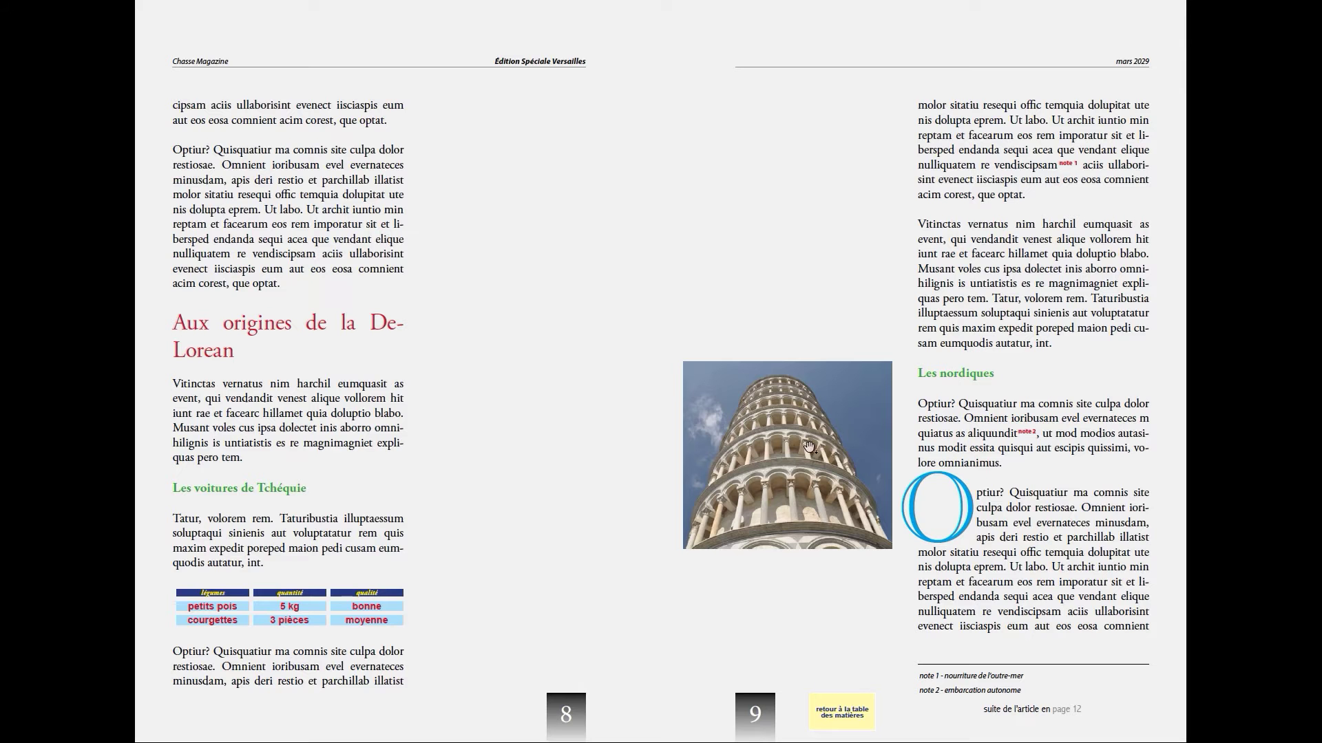
{"action": "left_click", "coordinate": [848, 721]}
{"action": "left_click", "coordinate": [798, 382]}
{"action": "left_click", "coordinate": [836, 709]}
{"action": "left_click", "coordinate": [848, 490]}
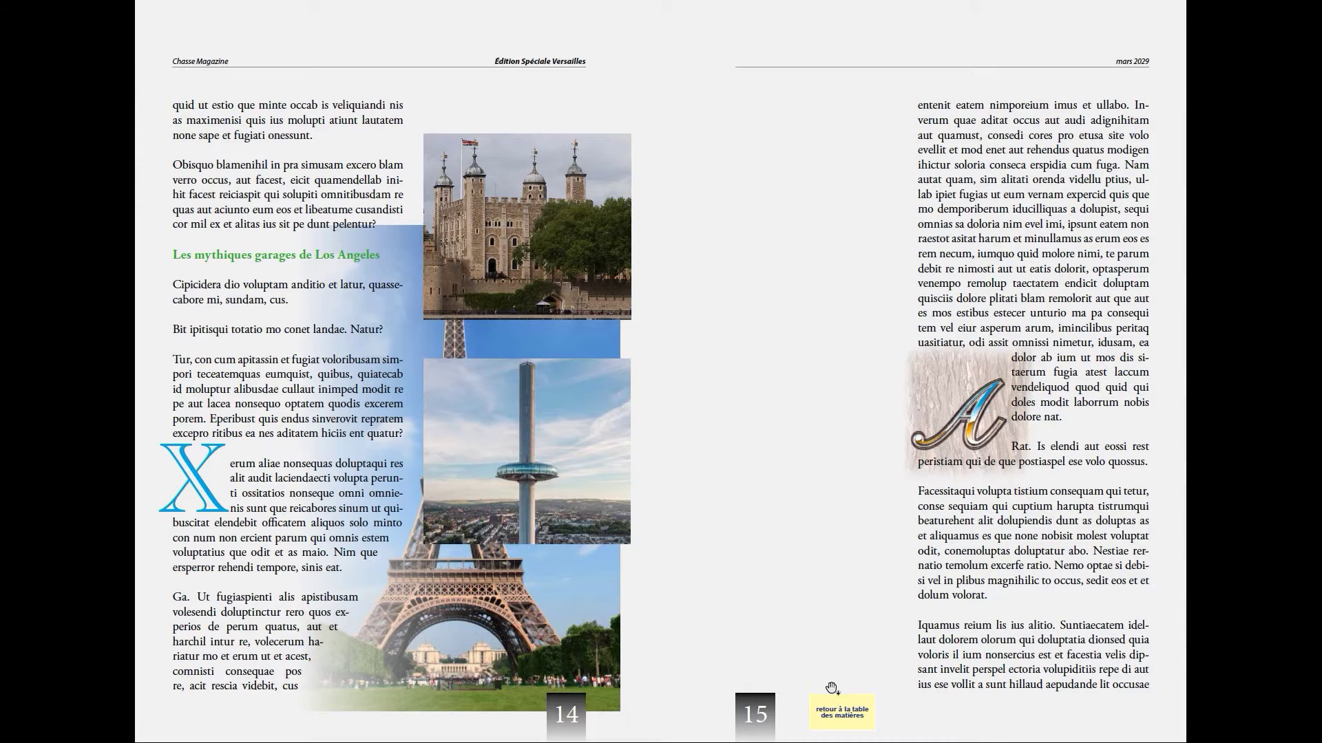
{"action": "left_click", "coordinate": [844, 714]}
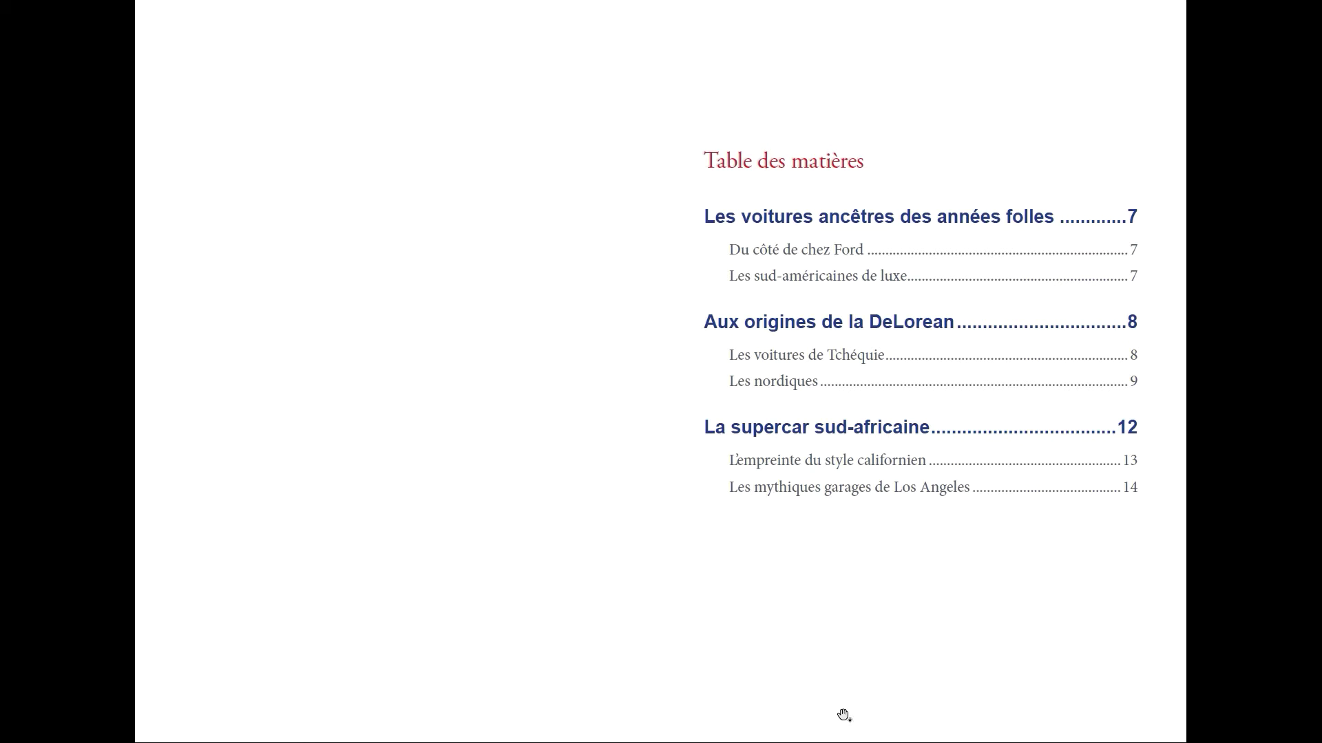
{"action": "left_click", "coordinate": [795, 325]}
{"action": "left_click", "coordinate": [795, 324]}
Step: Switch to InDesign and review the general options for exporting "objets ancrés - 54.pdf" as Adobe PDF (interactif), without exporting
{"action": "key", "text": "super+Tab"}
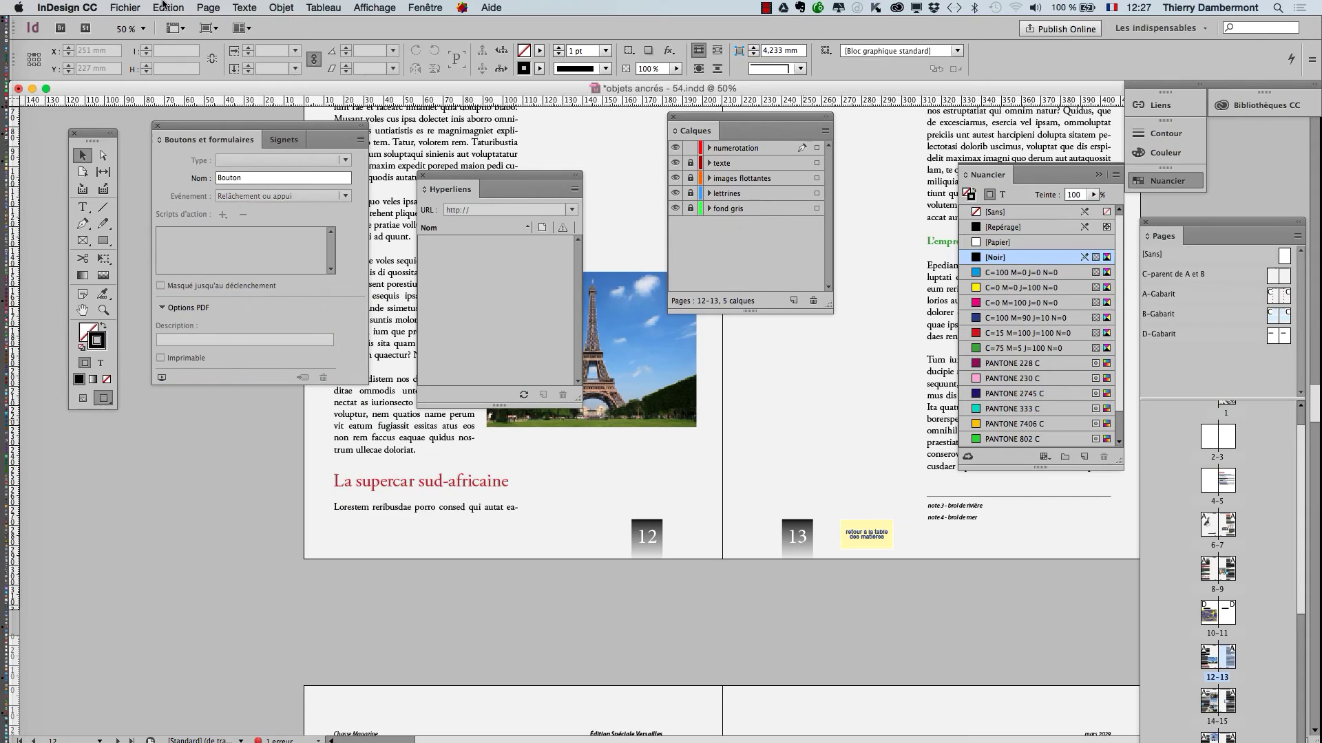
{"action": "left_click", "coordinate": [125, 8]}
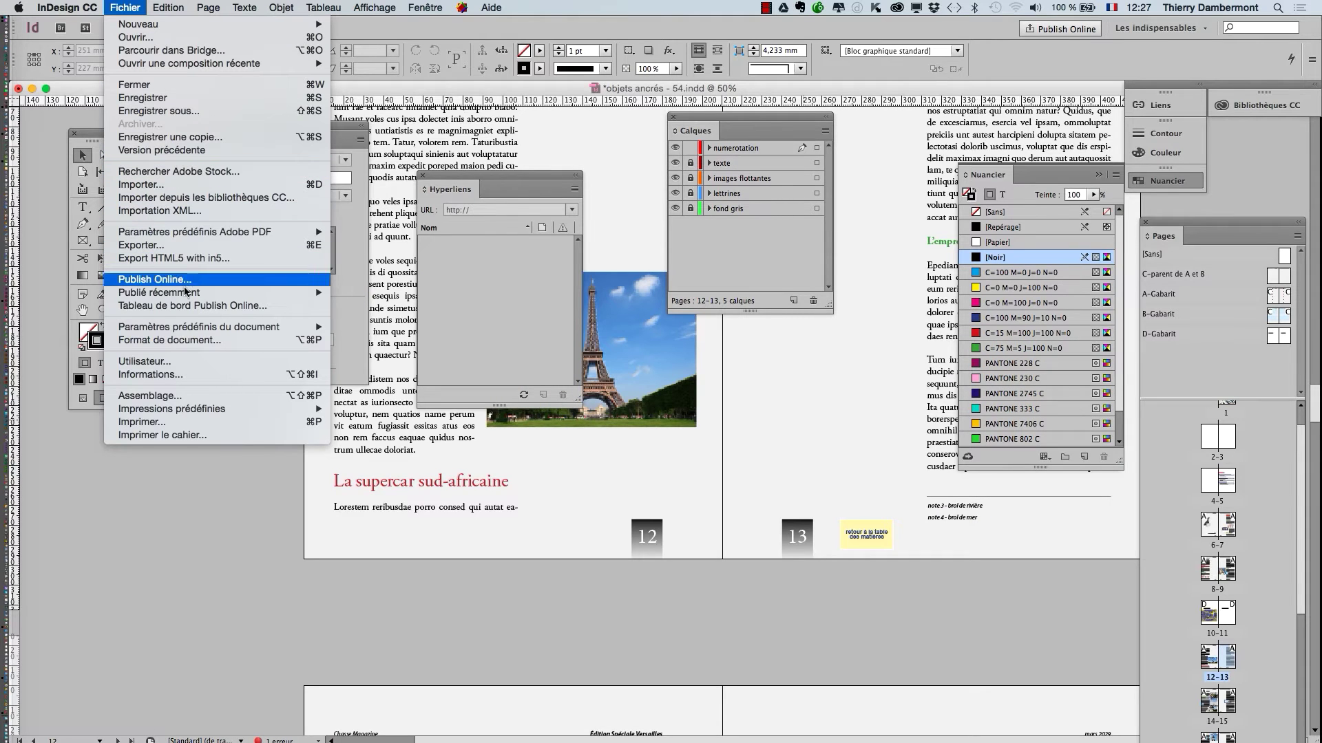
{"action": "left_click", "coordinate": [185, 259]}
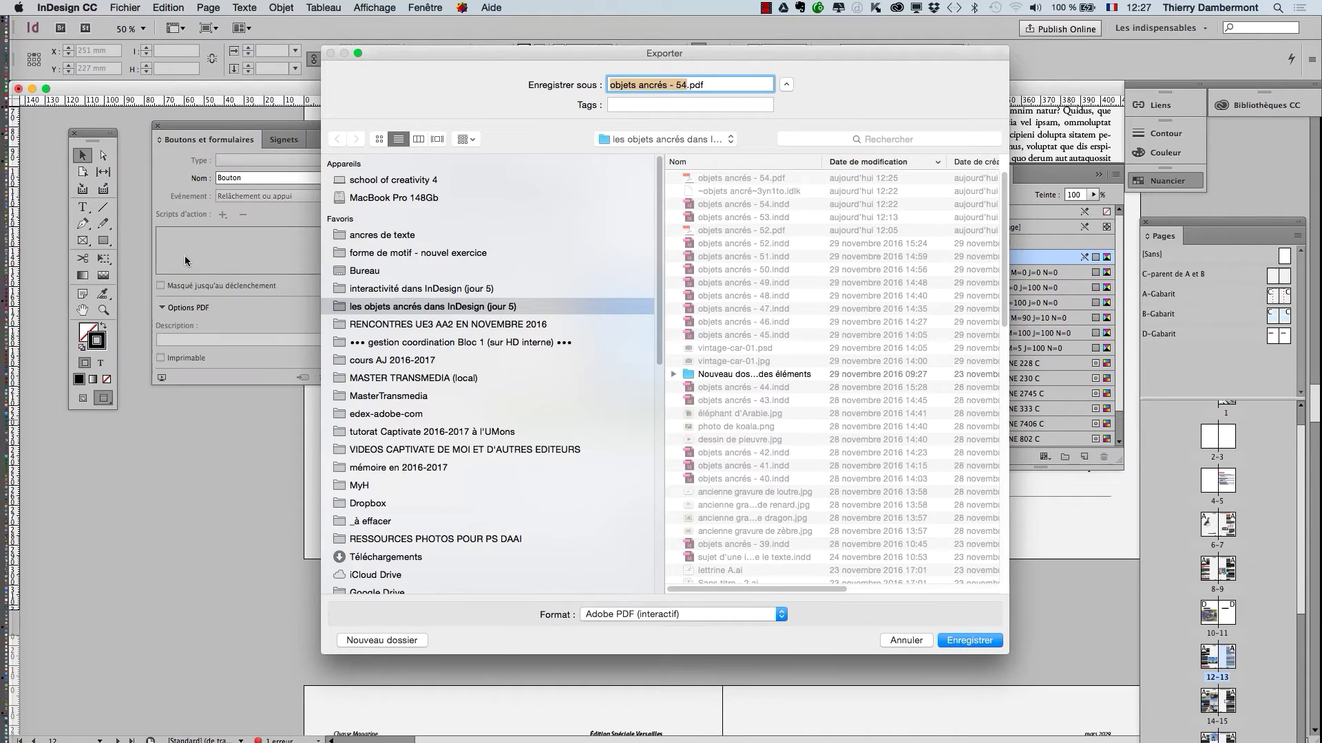
{"action": "left_click", "coordinate": [970, 642]}
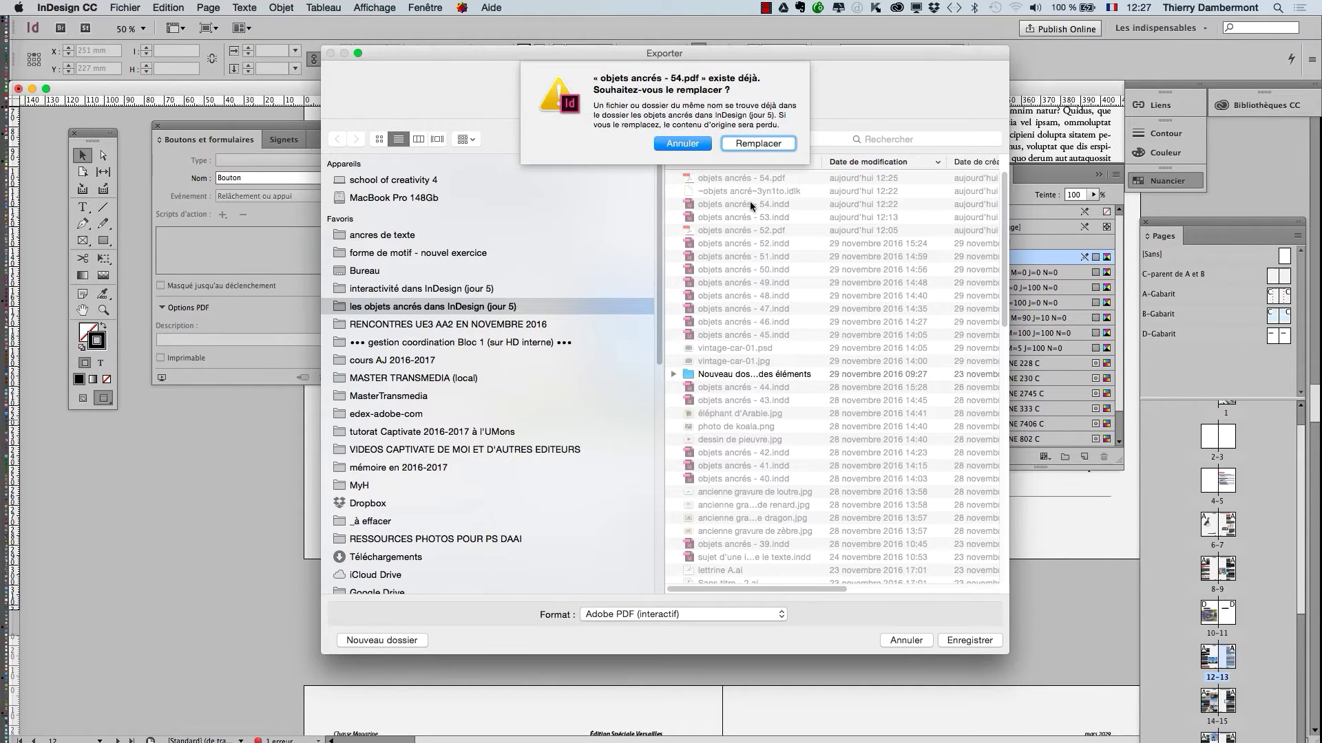
{"action": "left_click", "coordinate": [758, 144]}
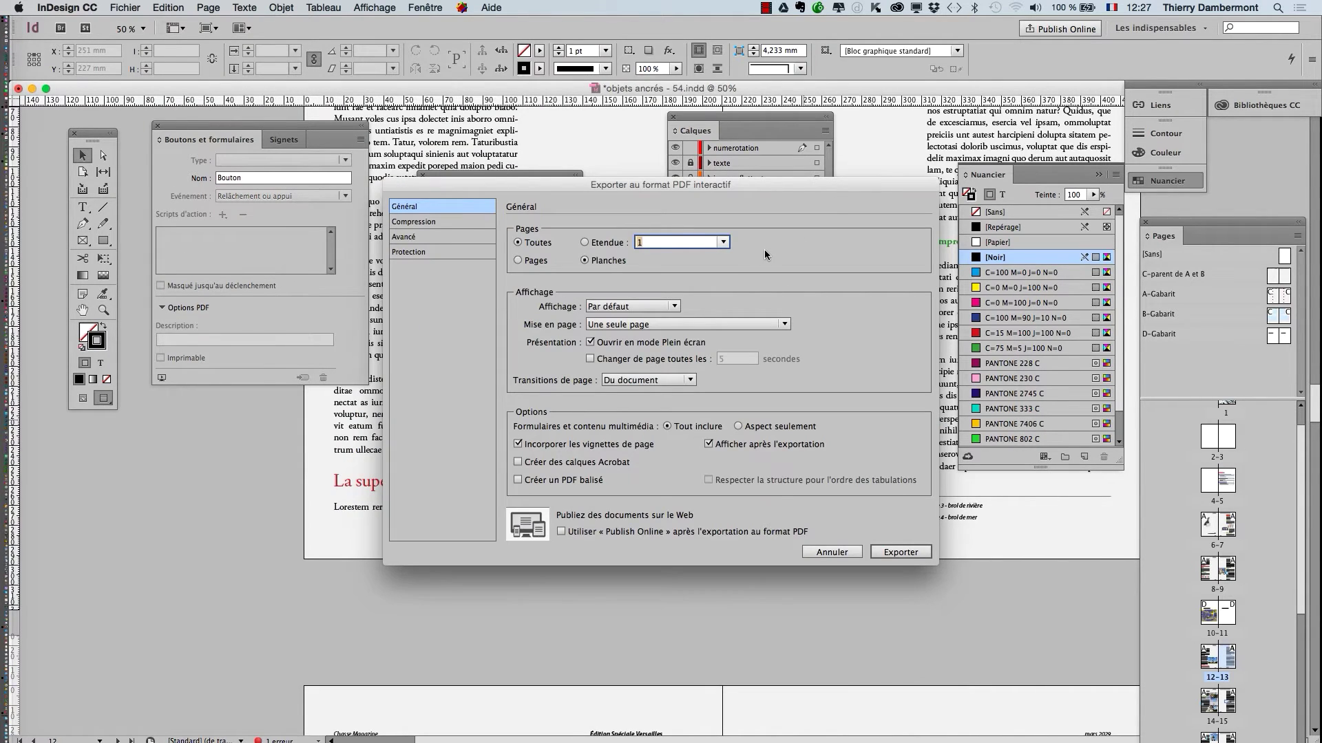
{"action": "key", "text": "alt"}
{"action": "left_click", "coordinate": [1077, 548]}
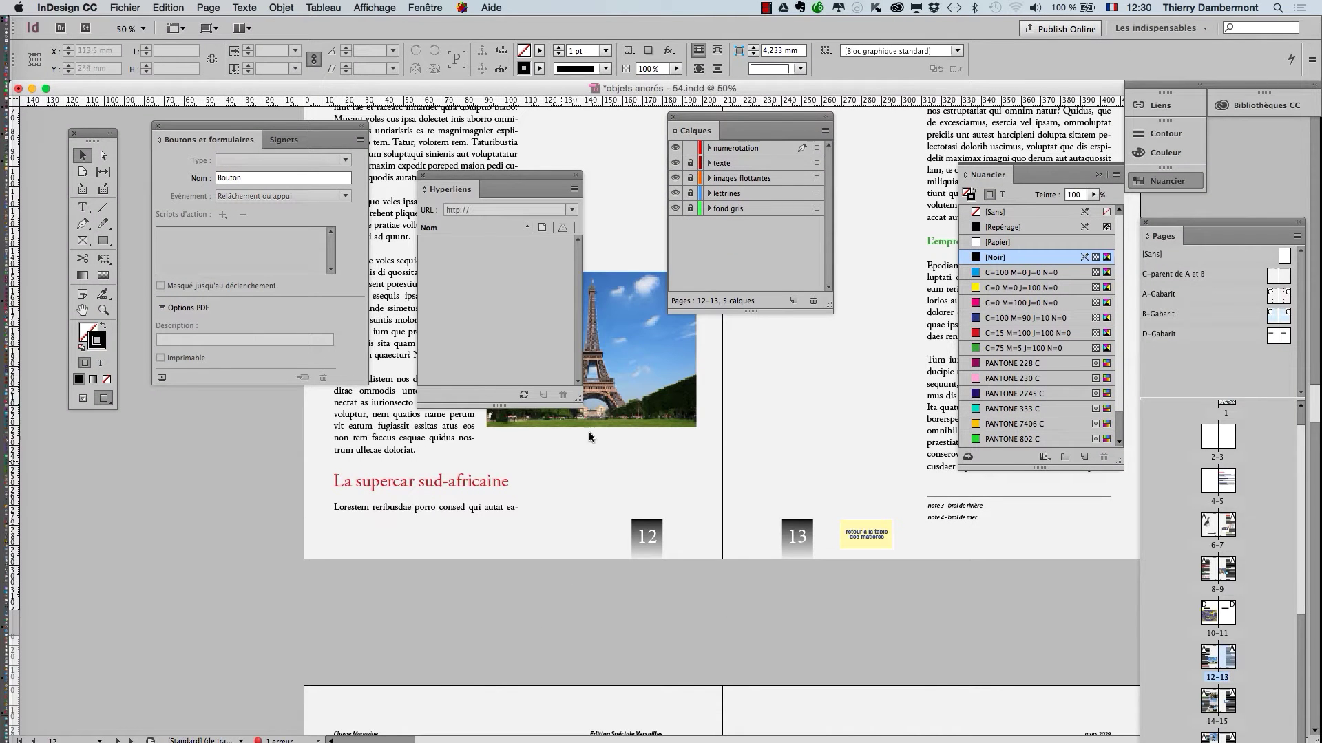
{"action": "key", "text": "super+minus"}
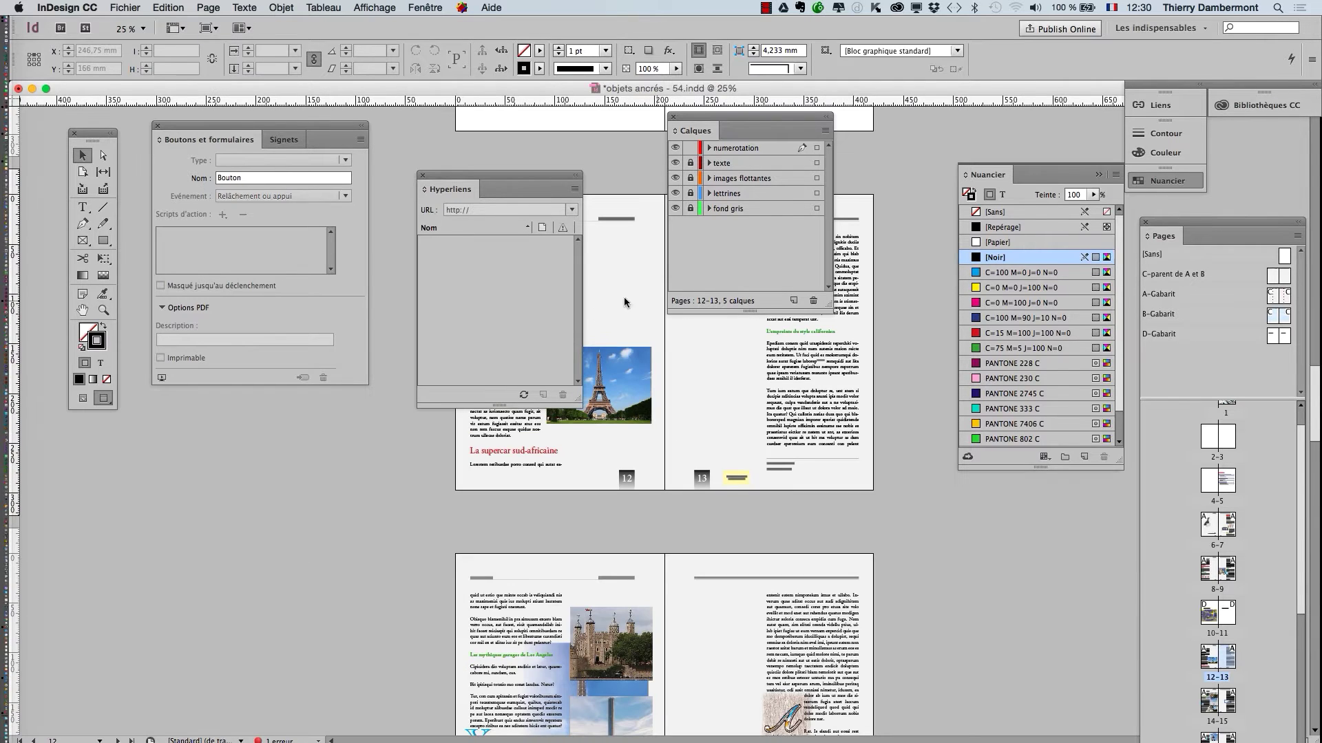
{"action": "left_click", "coordinate": [131, 7]}
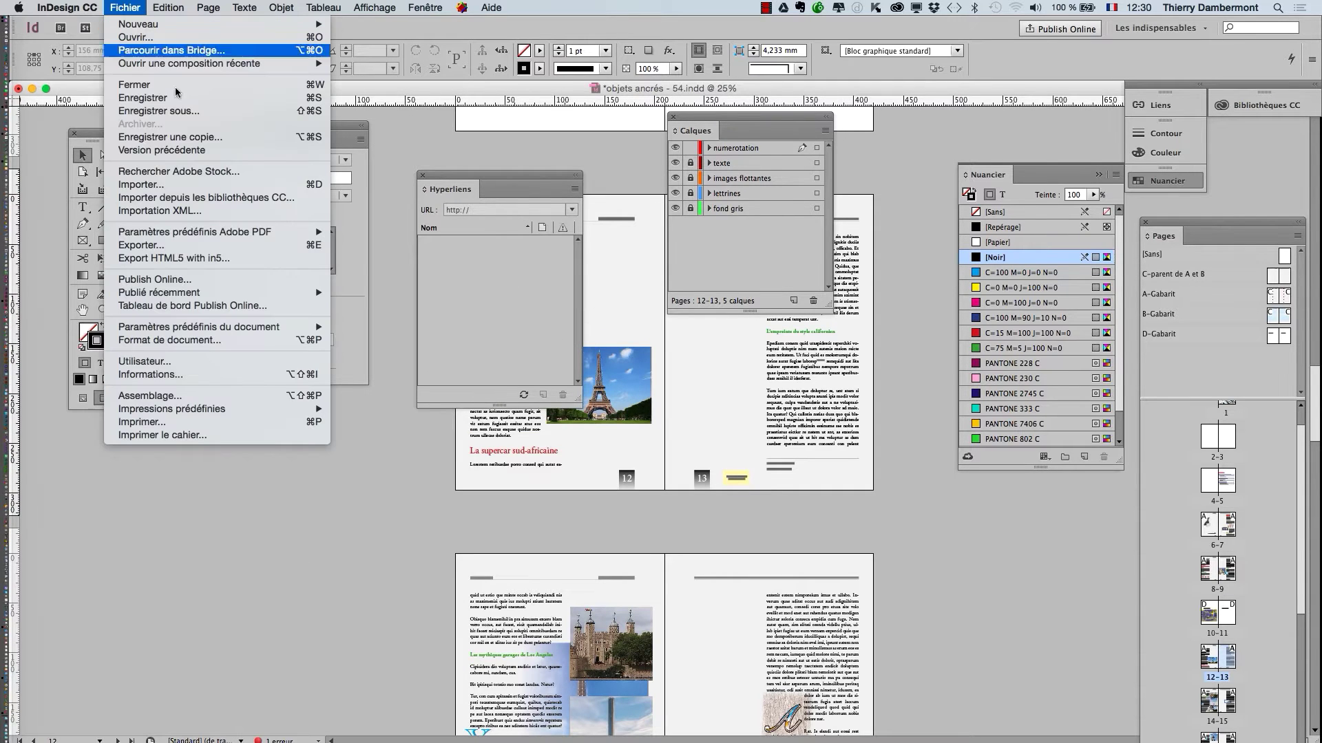
{"action": "left_click", "coordinate": [212, 250]}
{"action": "left_click", "coordinate": [723, 615]}
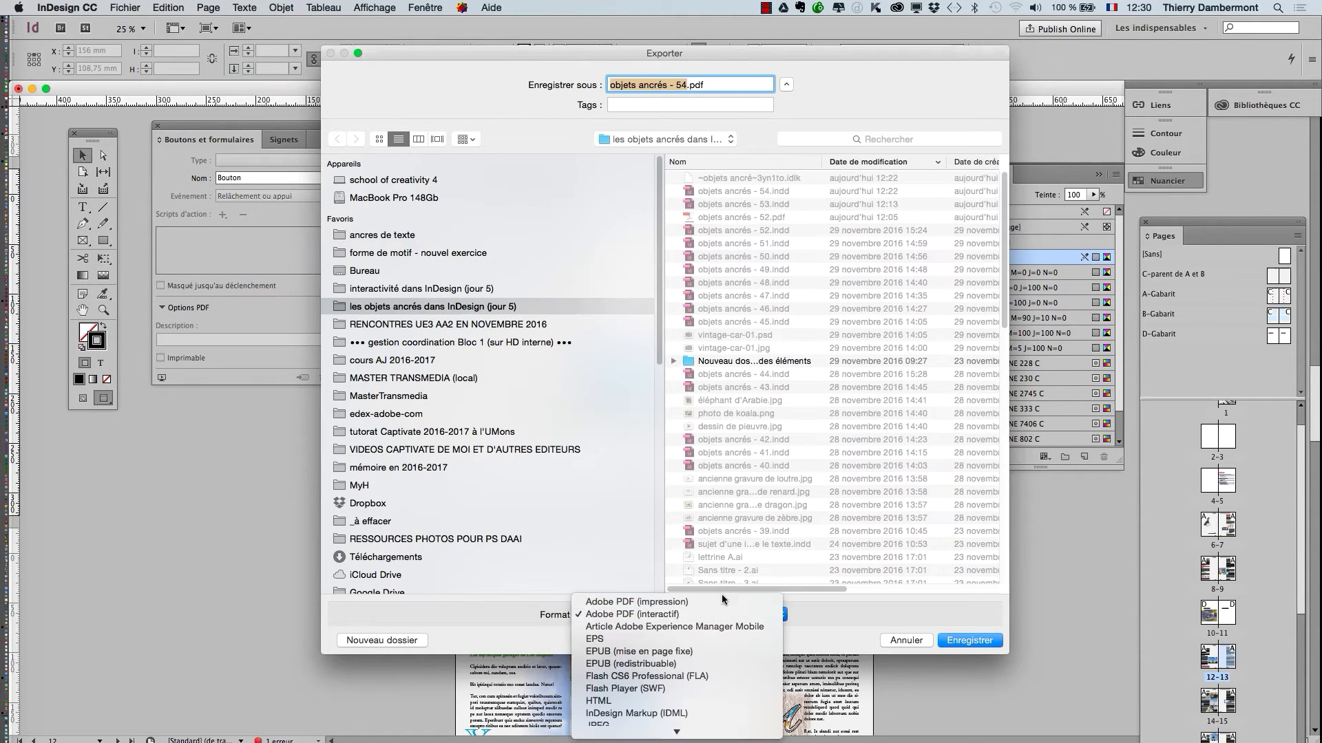
{"action": "left_click", "coordinate": [723, 602]}
{"action": "left_click", "coordinate": [907, 641]}
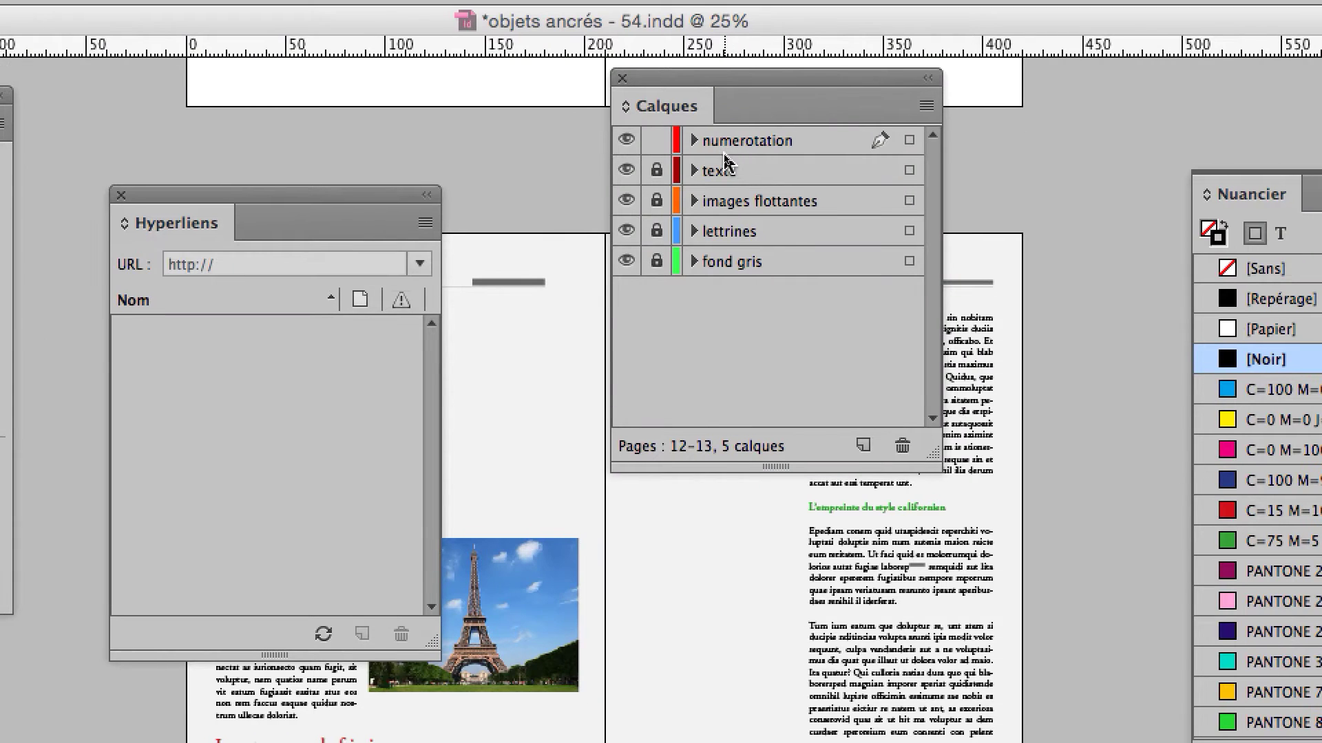
Step: Create a new layer above "numerotation" and name it "retour TDM"
{"action": "left_click", "coordinate": [731, 145]}
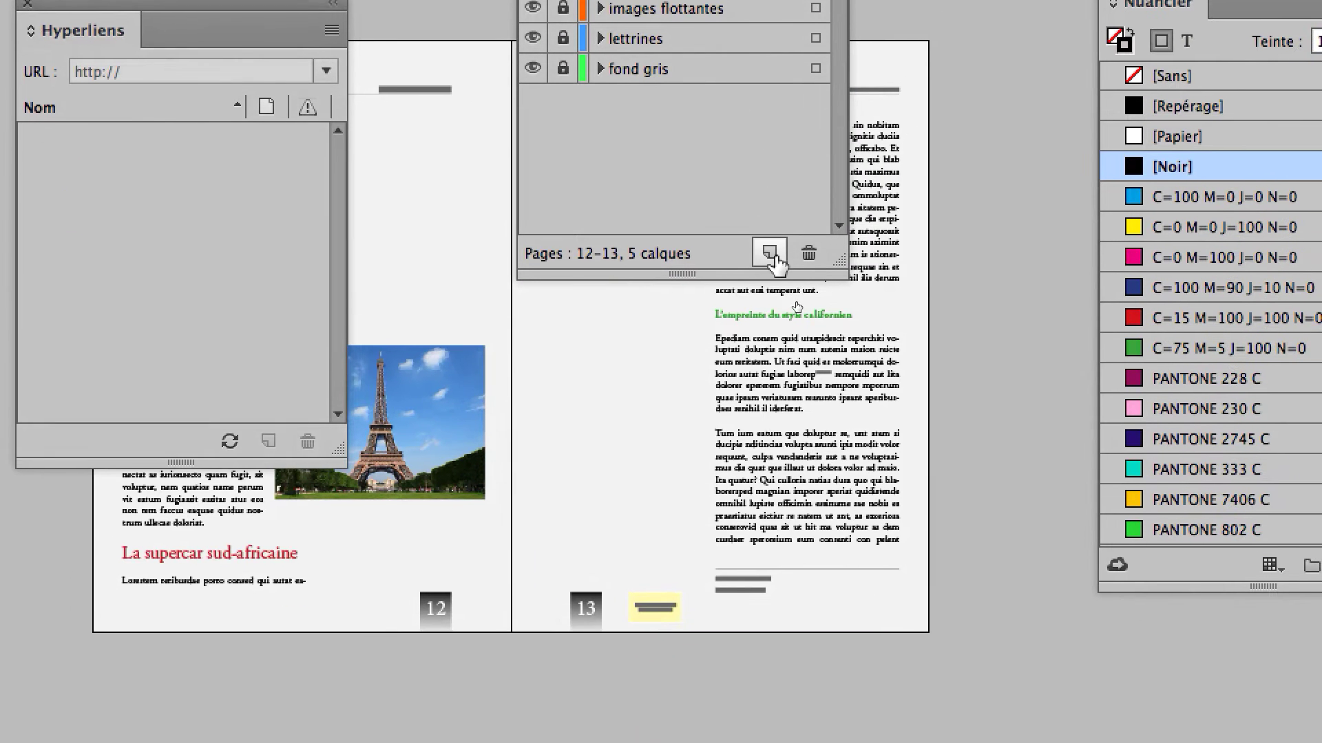
{"action": "left_click", "coordinate": [770, 254]}
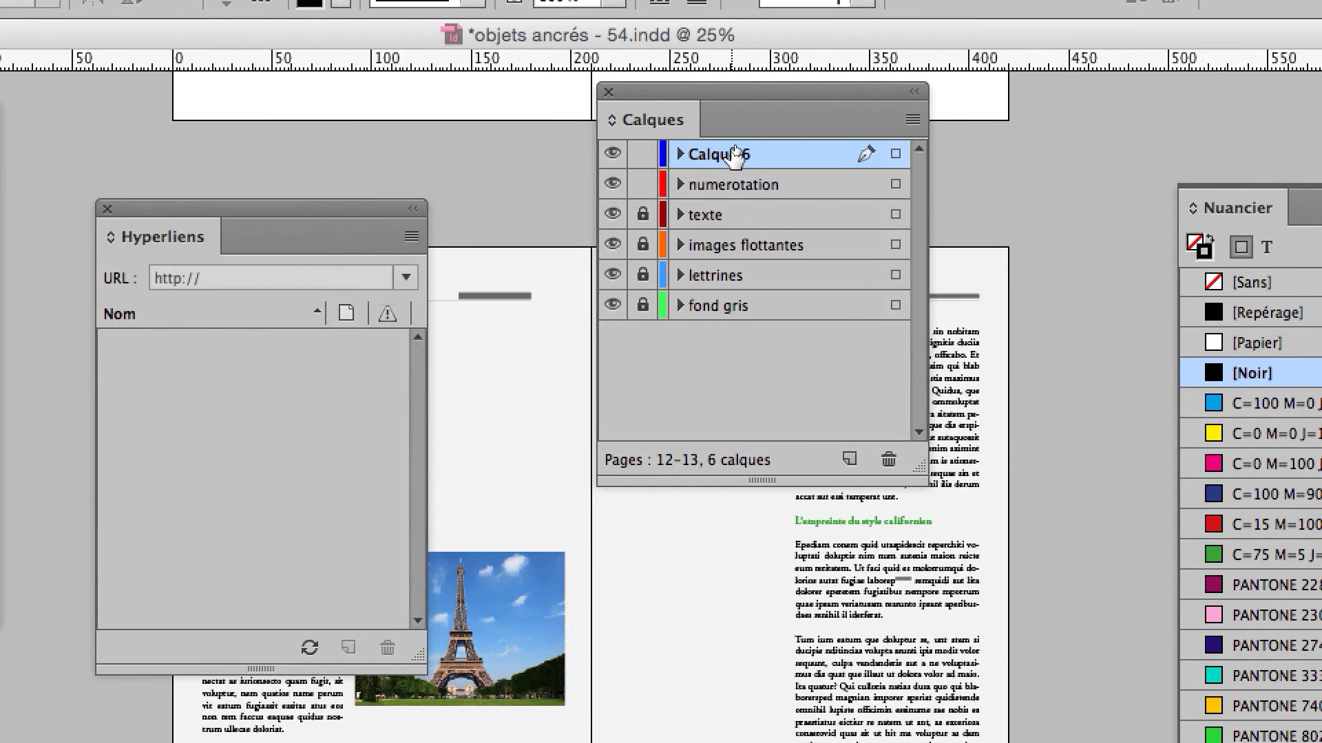
{"action": "double_click", "coordinate": [735, 154]}
{"action": "type", "text": "retou"}
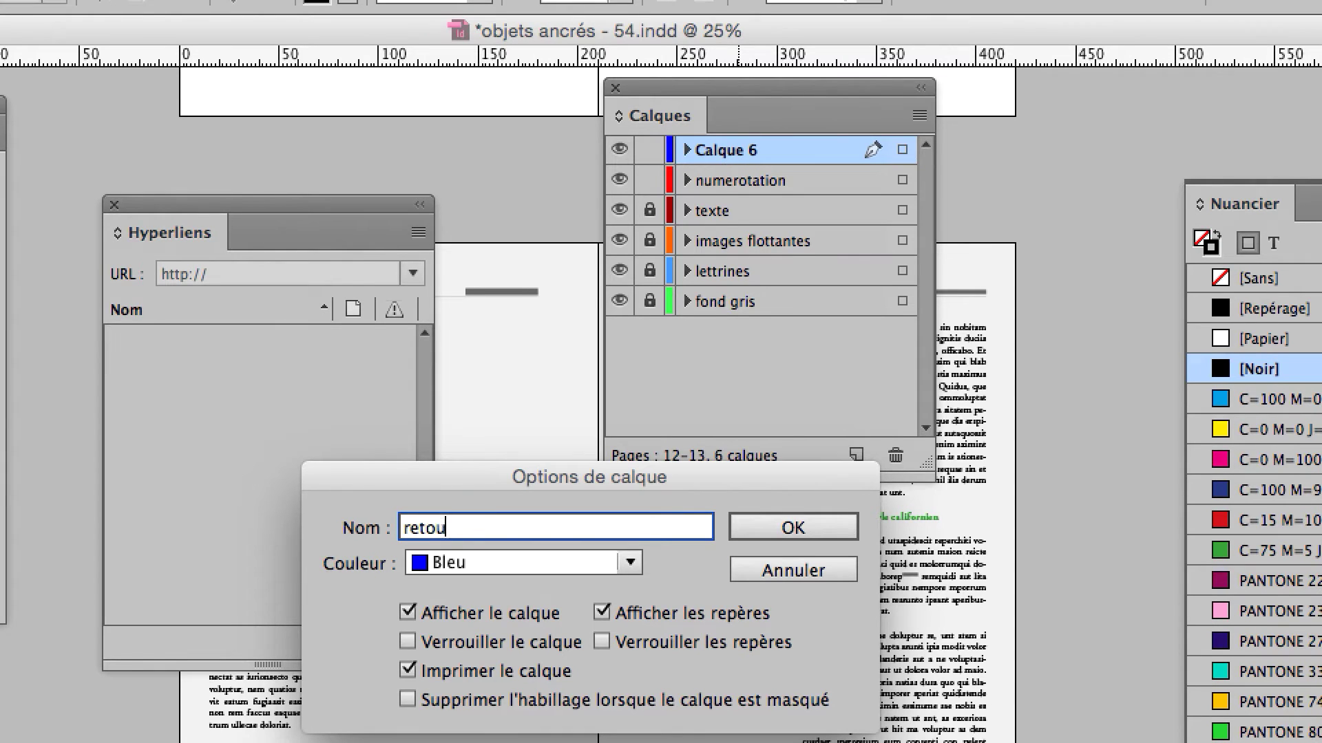
{"action": "type", "text": "r TDM"}
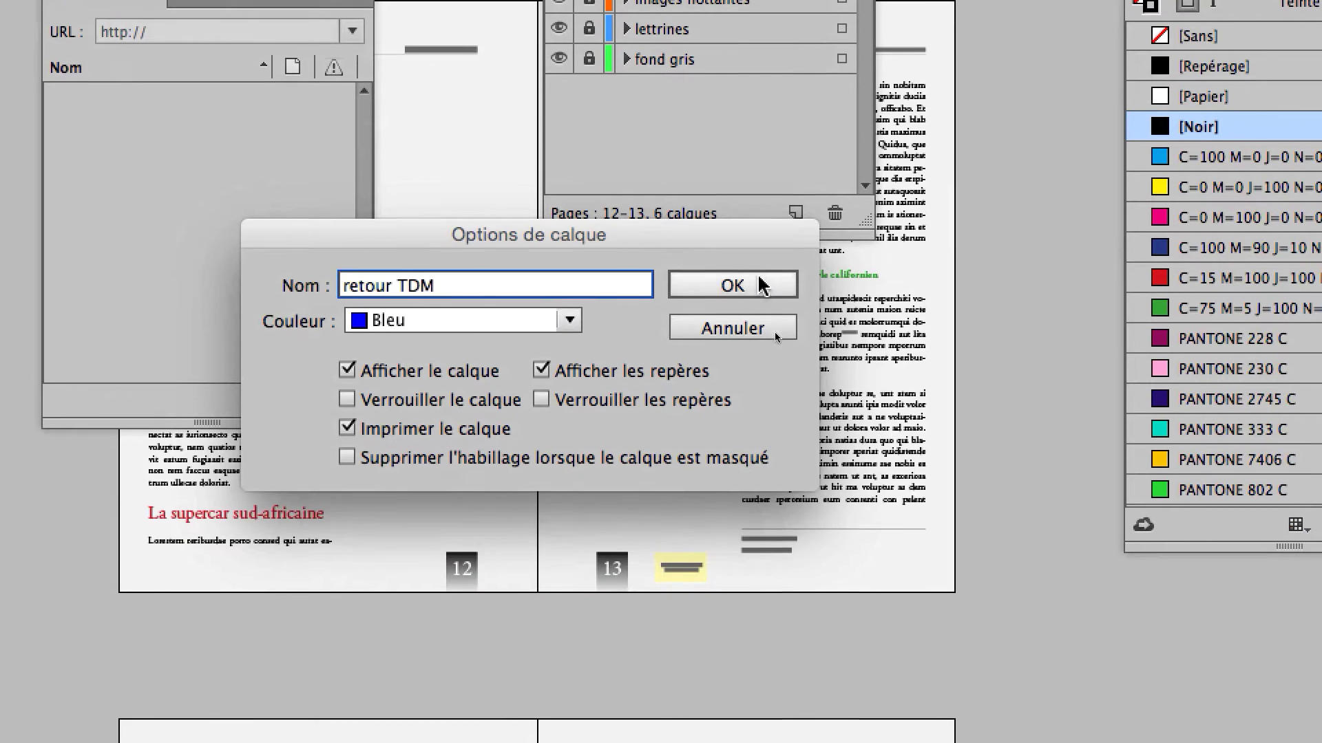
{"action": "left_click", "coordinate": [822, 528]}
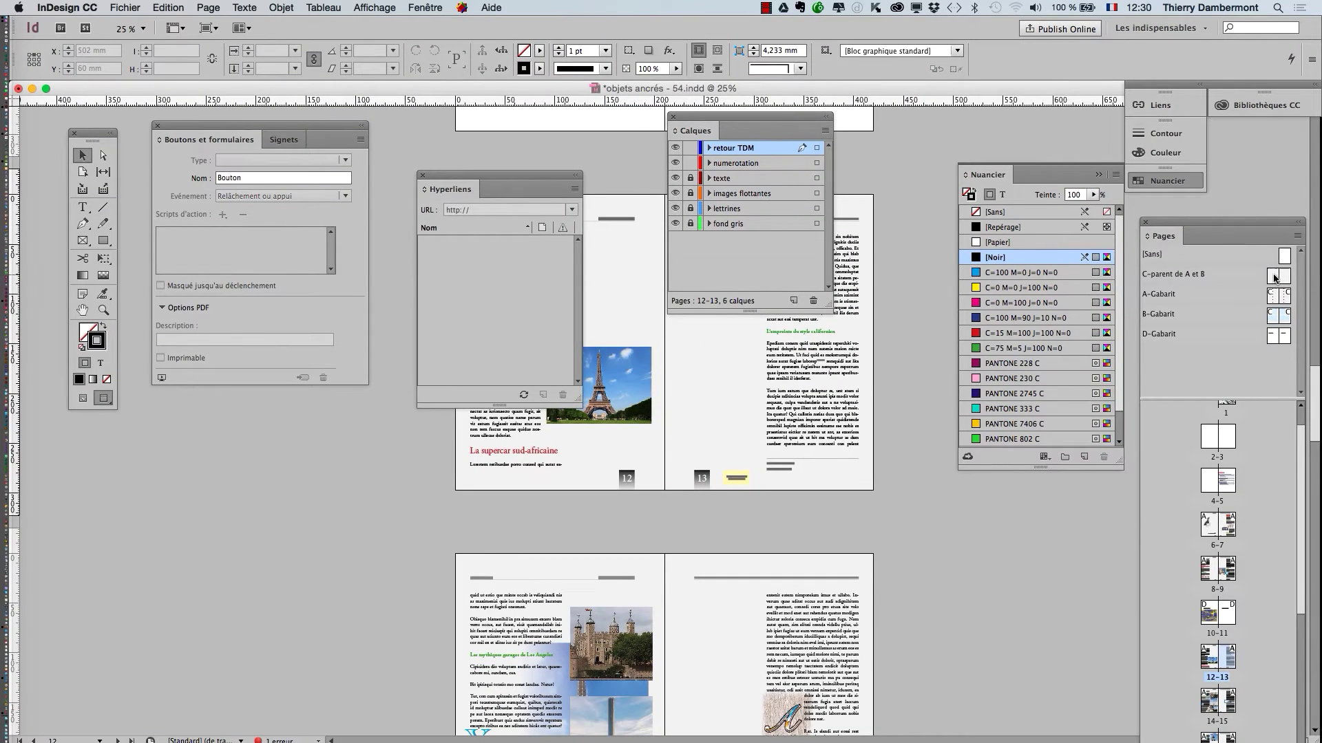
Step: On the "C-parent de A et B" master, move the return button from the "numerotation" layer to the "retour TDM" layer
{"action": "double_click", "coordinate": [1275, 276]}
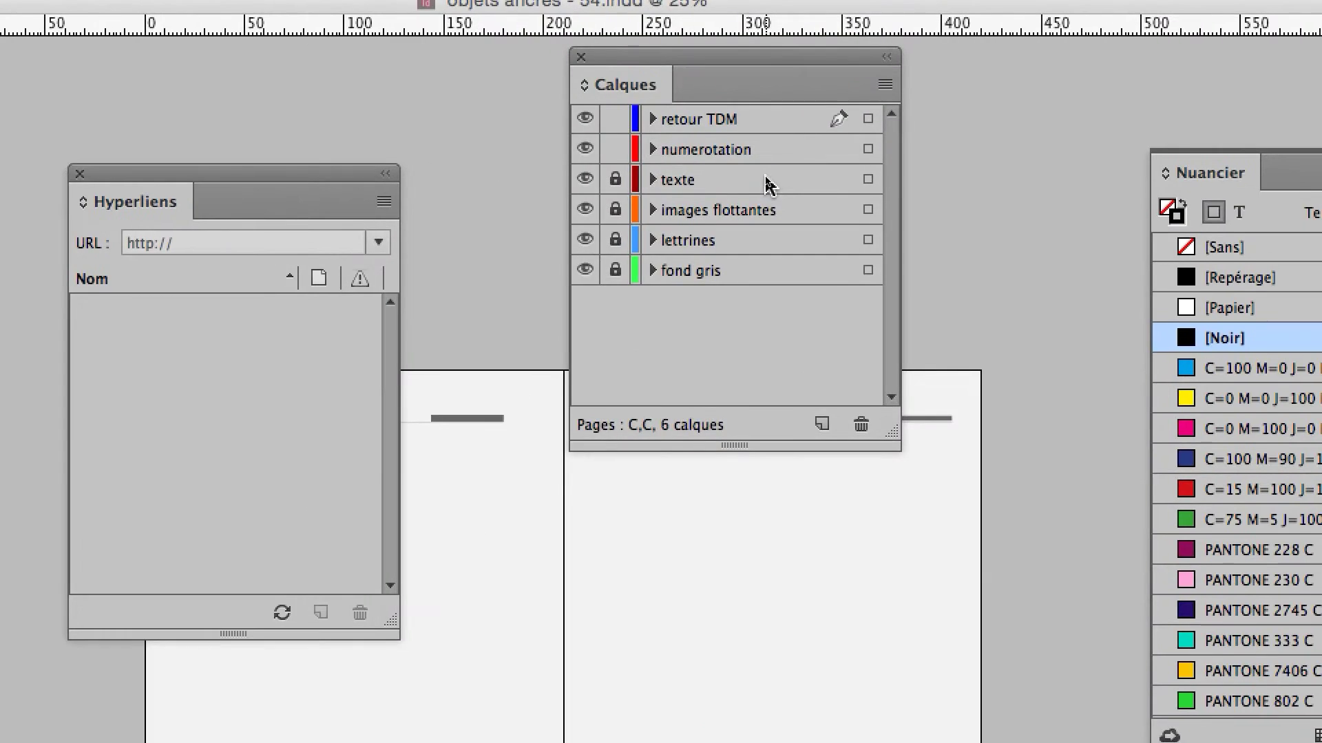
{"action": "left_click", "coordinate": [709, 164]}
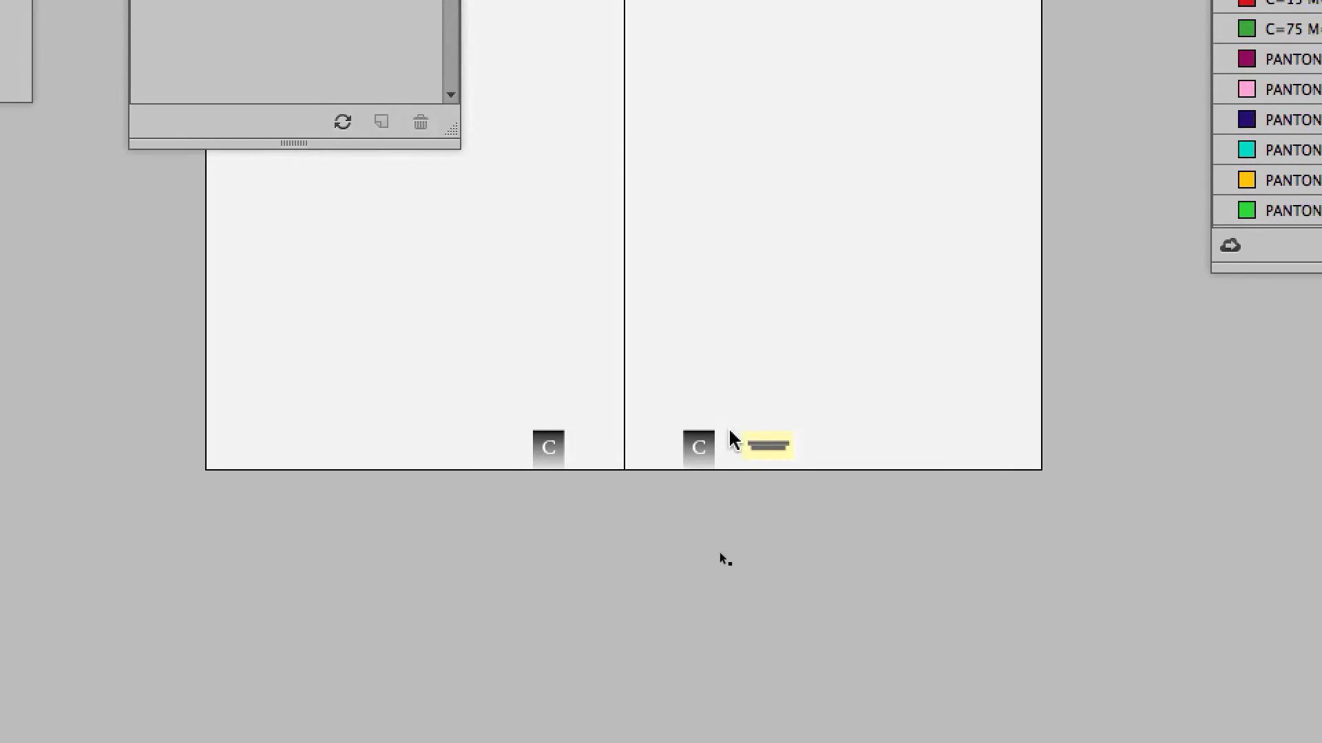
{"action": "left_click", "coordinate": [744, 440]}
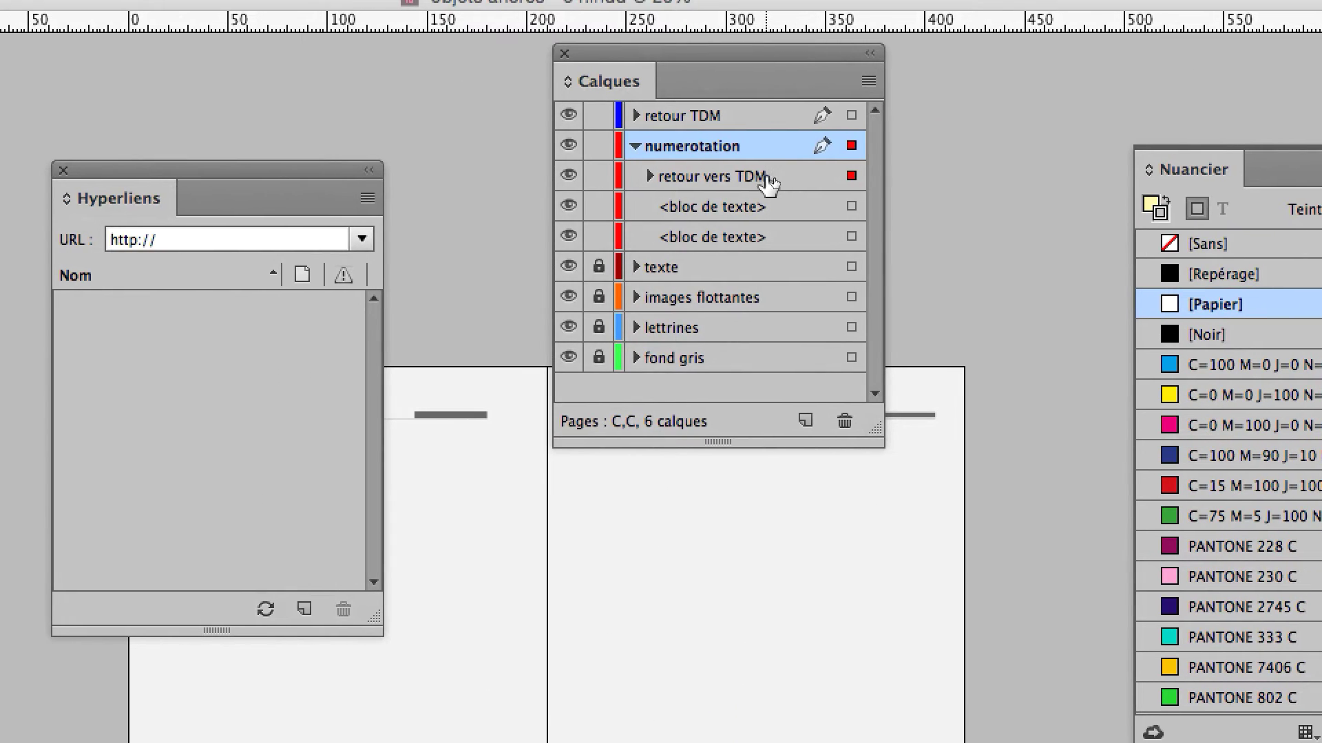
{"action": "left_click", "coordinate": [750, 126]}
{"action": "left_click_drag", "start_coordinate": [761, 159], "coordinate": [793, 121]}
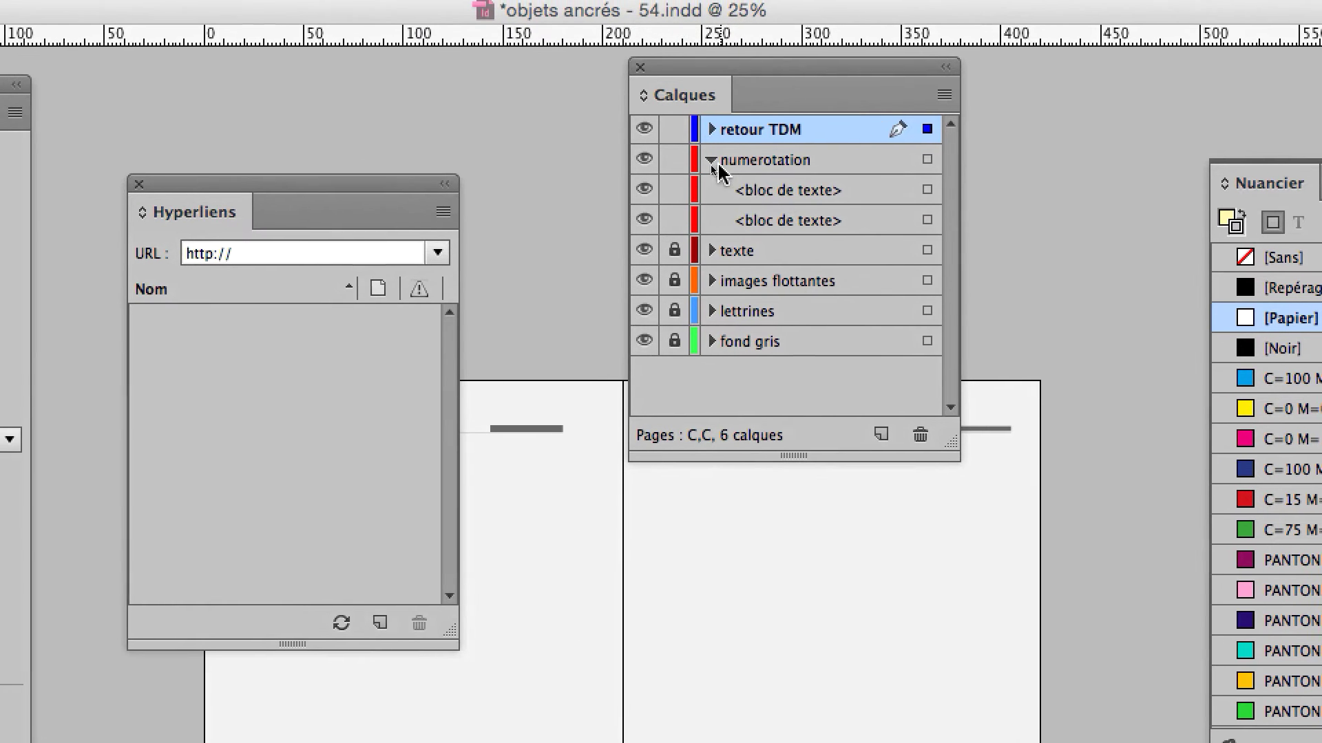
{"action": "left_click", "coordinate": [576, 183]}
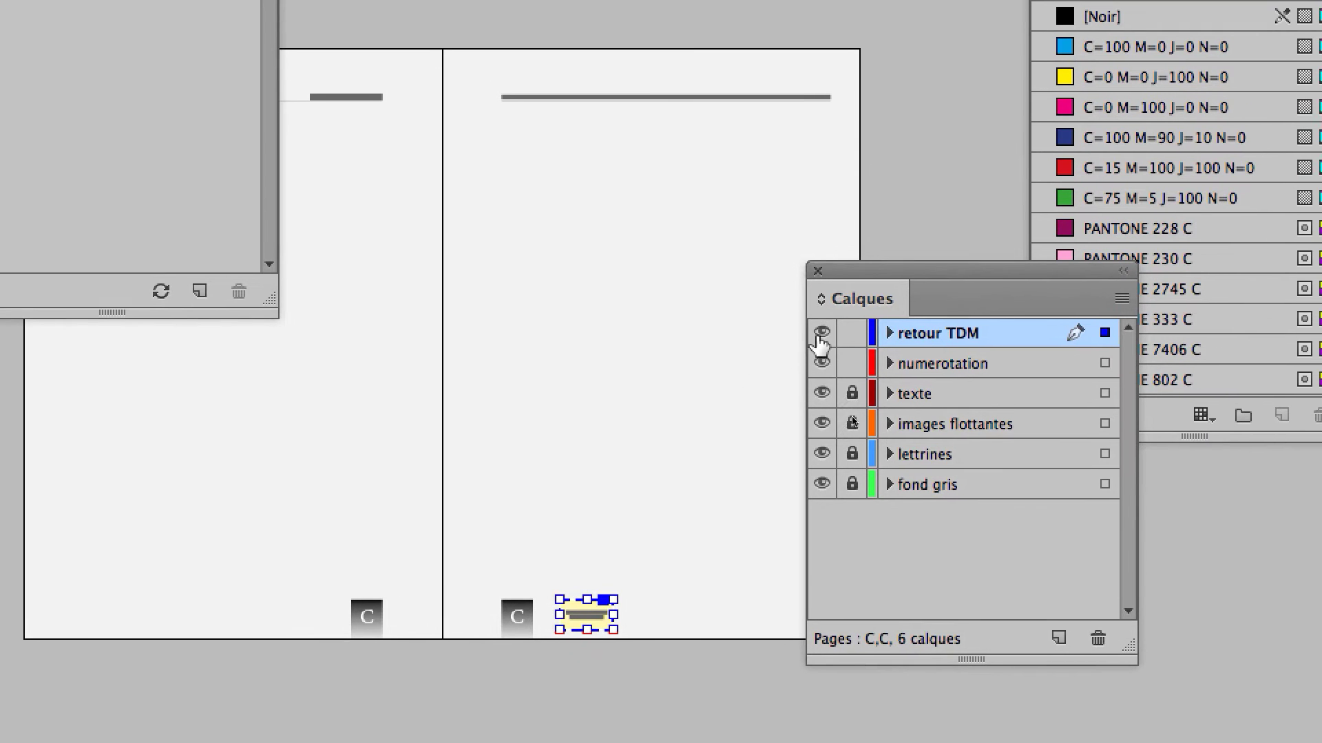
Step: Deselect the return button and hide the "retour TDM" layer on the C master spread
{"action": "left_click", "coordinate": [803, 377]}
{"action": "left_click", "coordinate": [818, 334]}
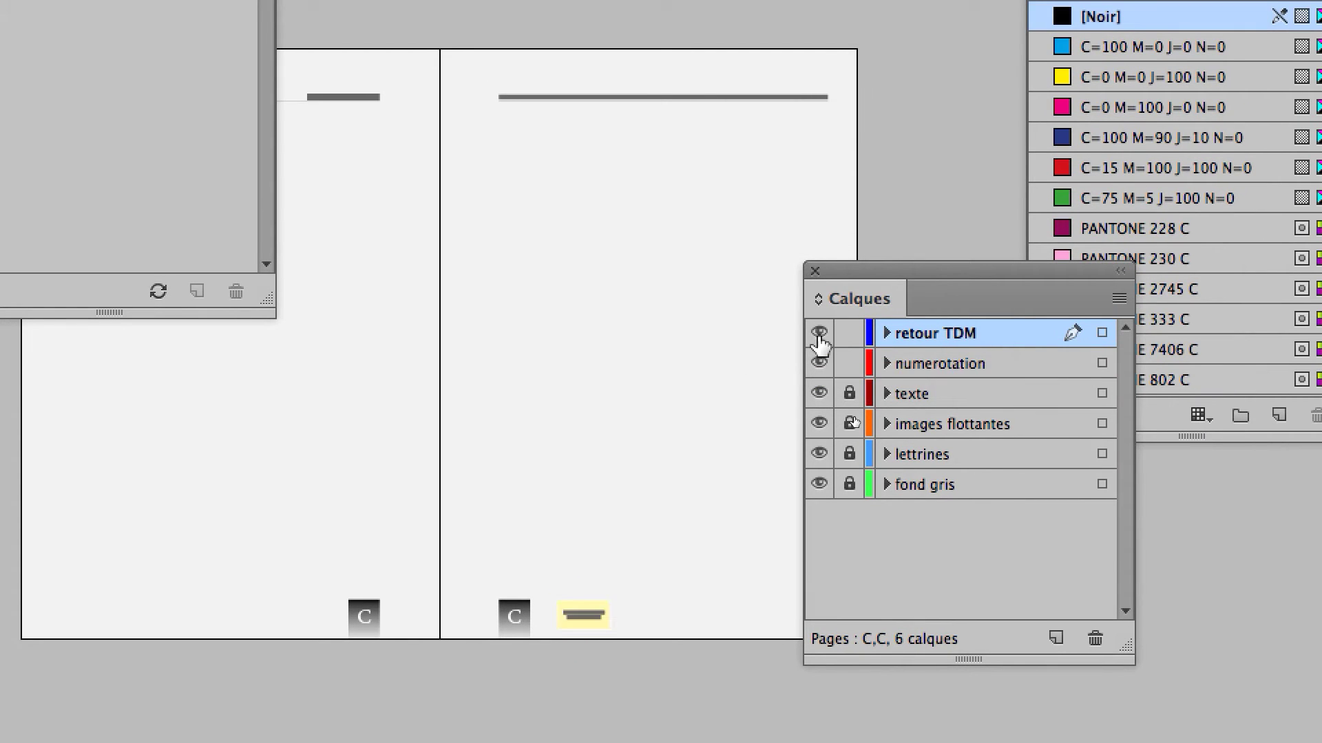
{"action": "left_click", "coordinate": [818, 334]}
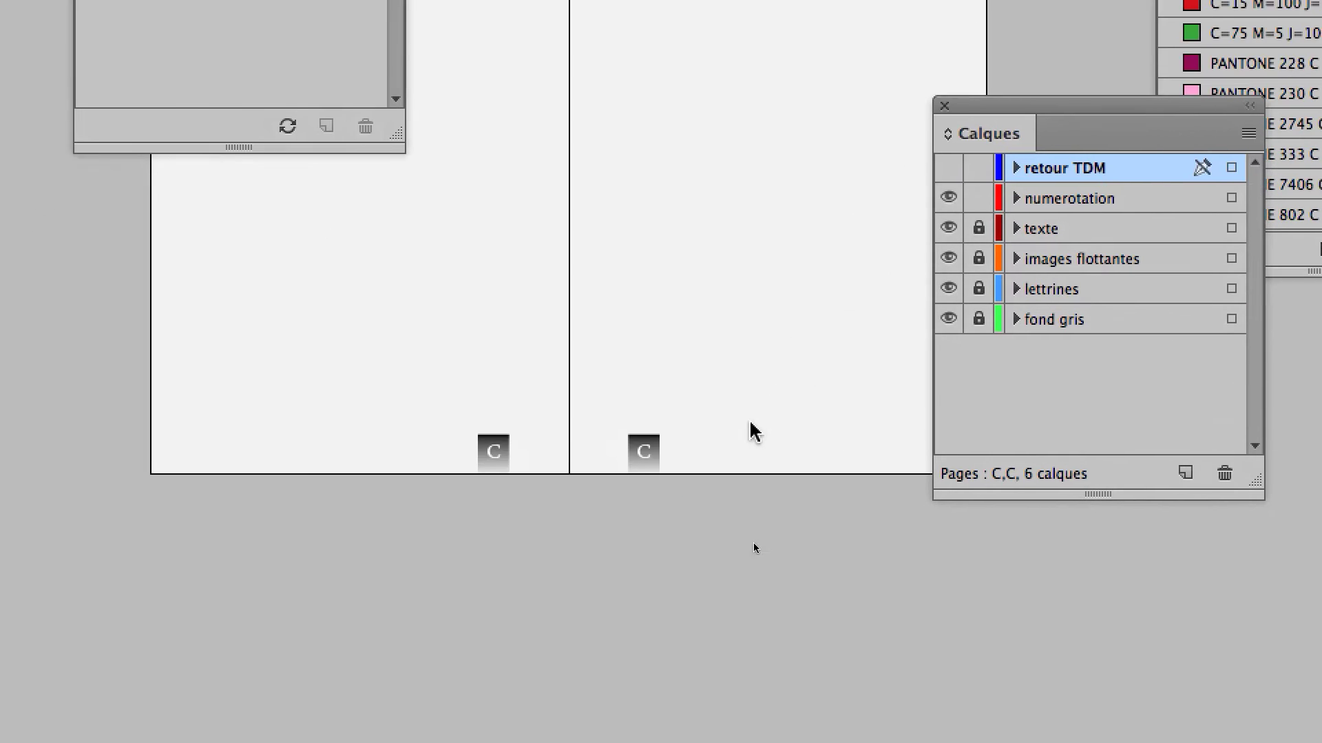
{"action": "key", "text": "super+plus"}
{"action": "key", "text": "super+plus"}
{"action": "key", "text": "super+plus"}
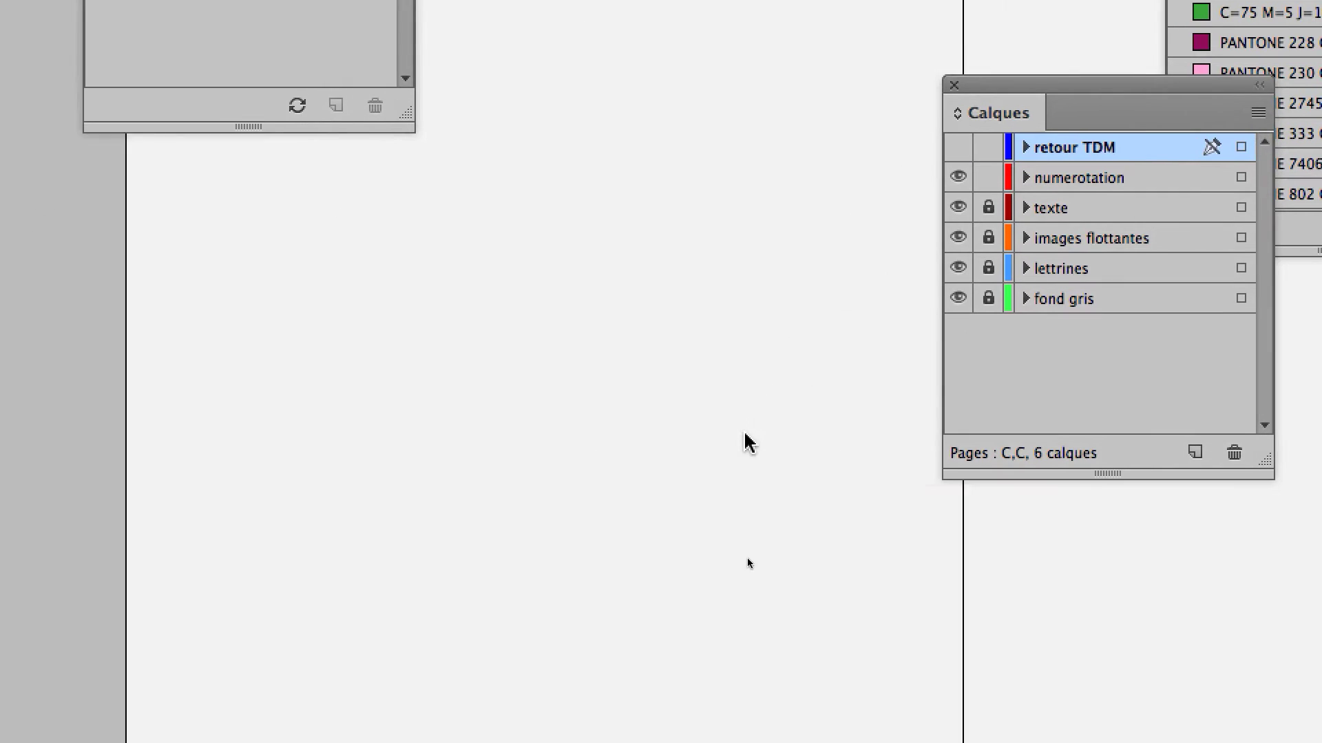
{"action": "left_click_drag", "start_coordinate": [843, 520], "coordinate": [241, 0]}
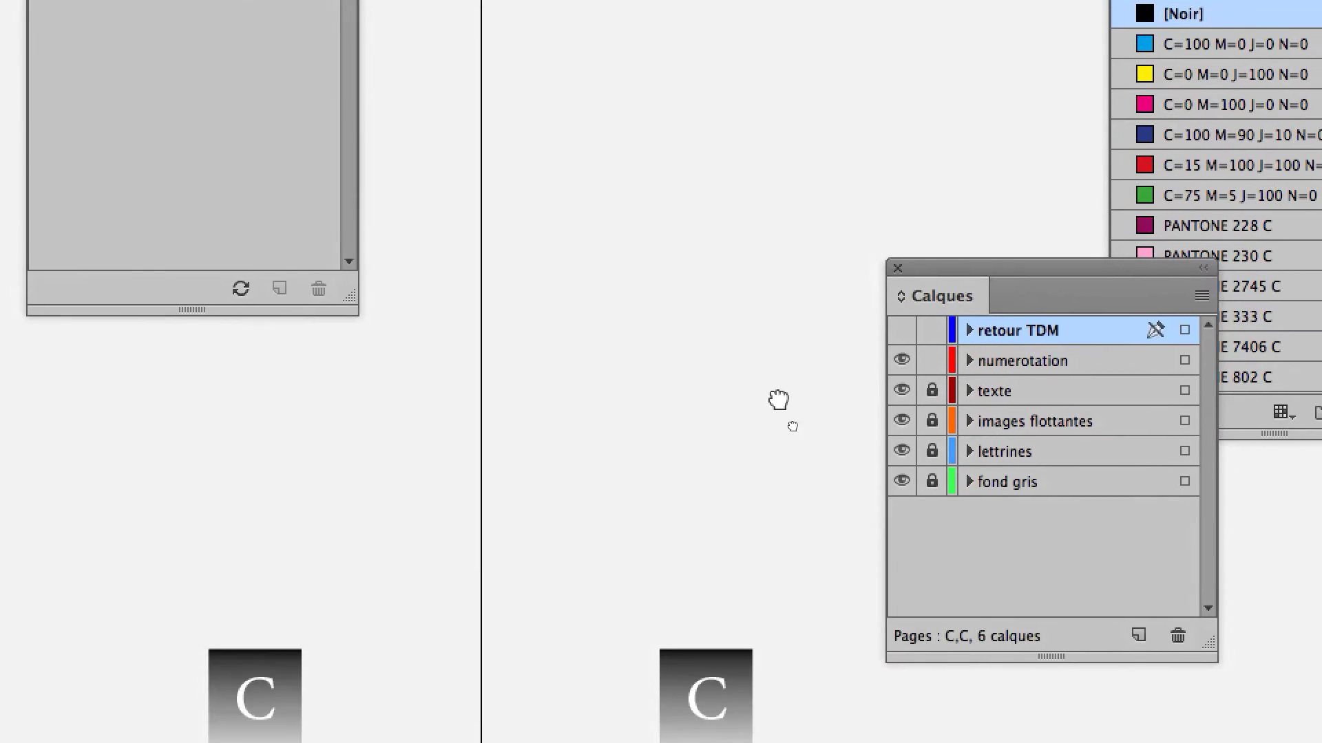
Step: Toggle the "retour TDM" layer's visibility to check the return button on the C master, leaving the layer hidden
{"action": "left_click_drag", "start_coordinate": [768, 285], "coordinate": [520, 43]}
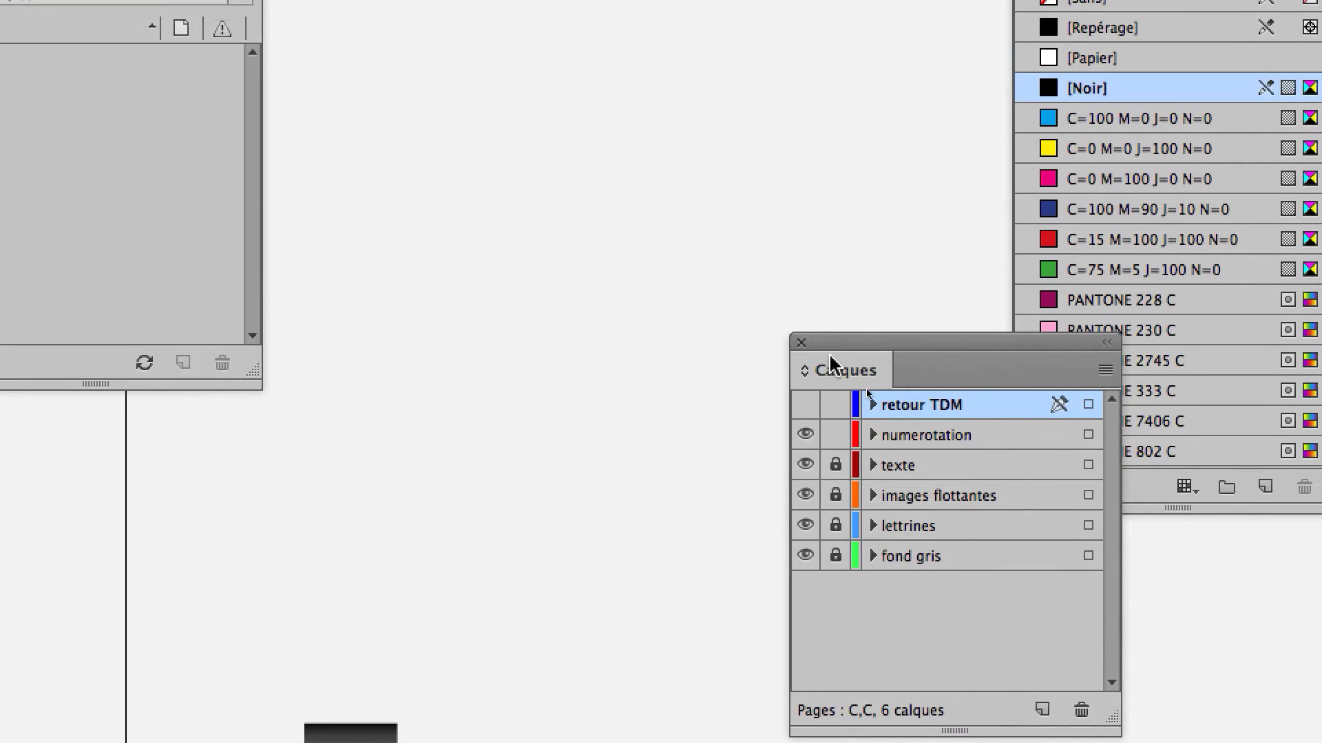
{"action": "left_click_drag", "start_coordinate": [831, 363], "coordinate": [823, 629]}
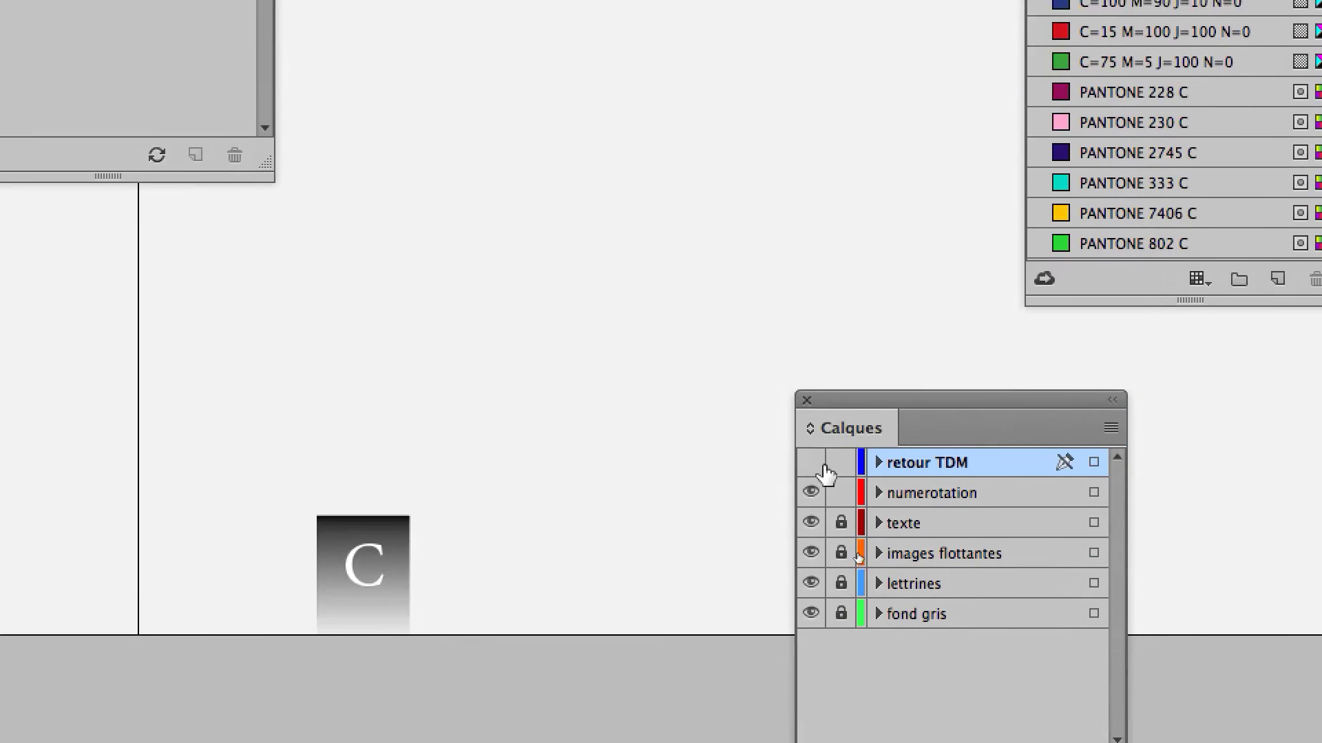
{"action": "left_click", "coordinate": [798, 671]}
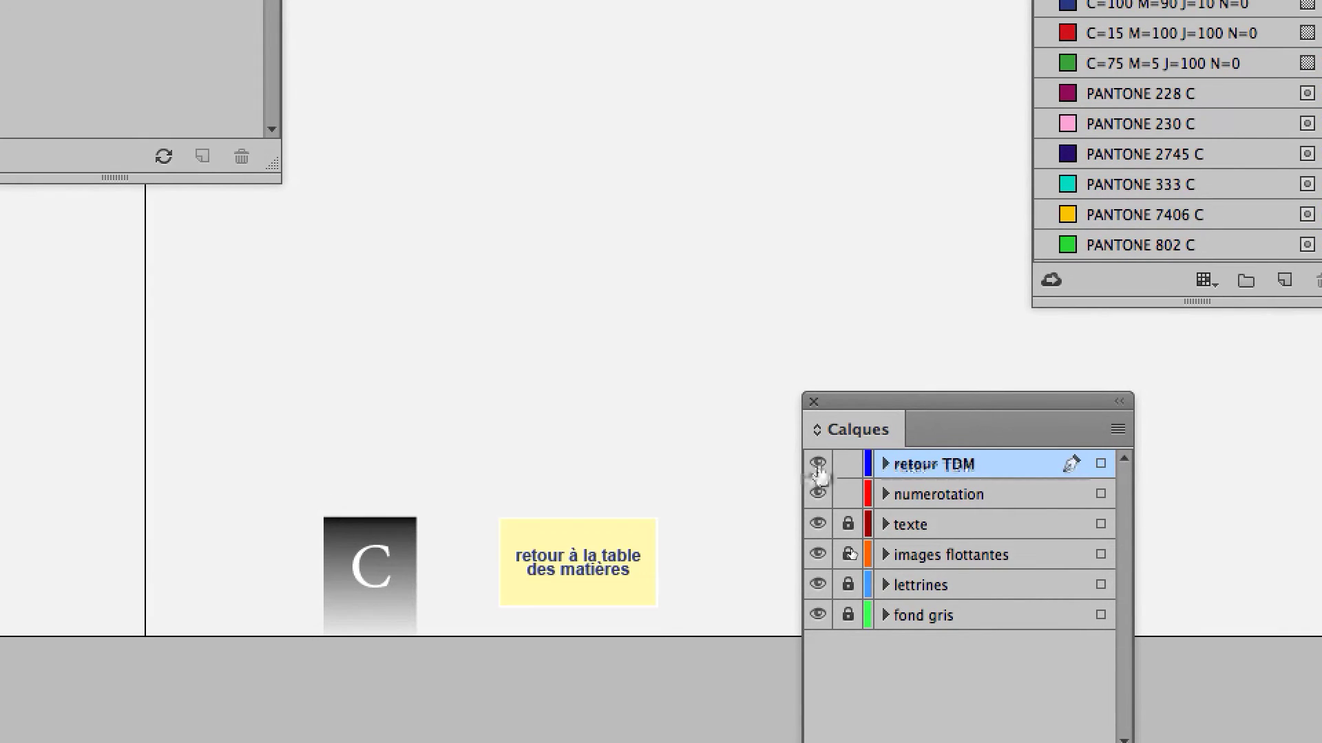
{"action": "left_click", "coordinate": [819, 468]}
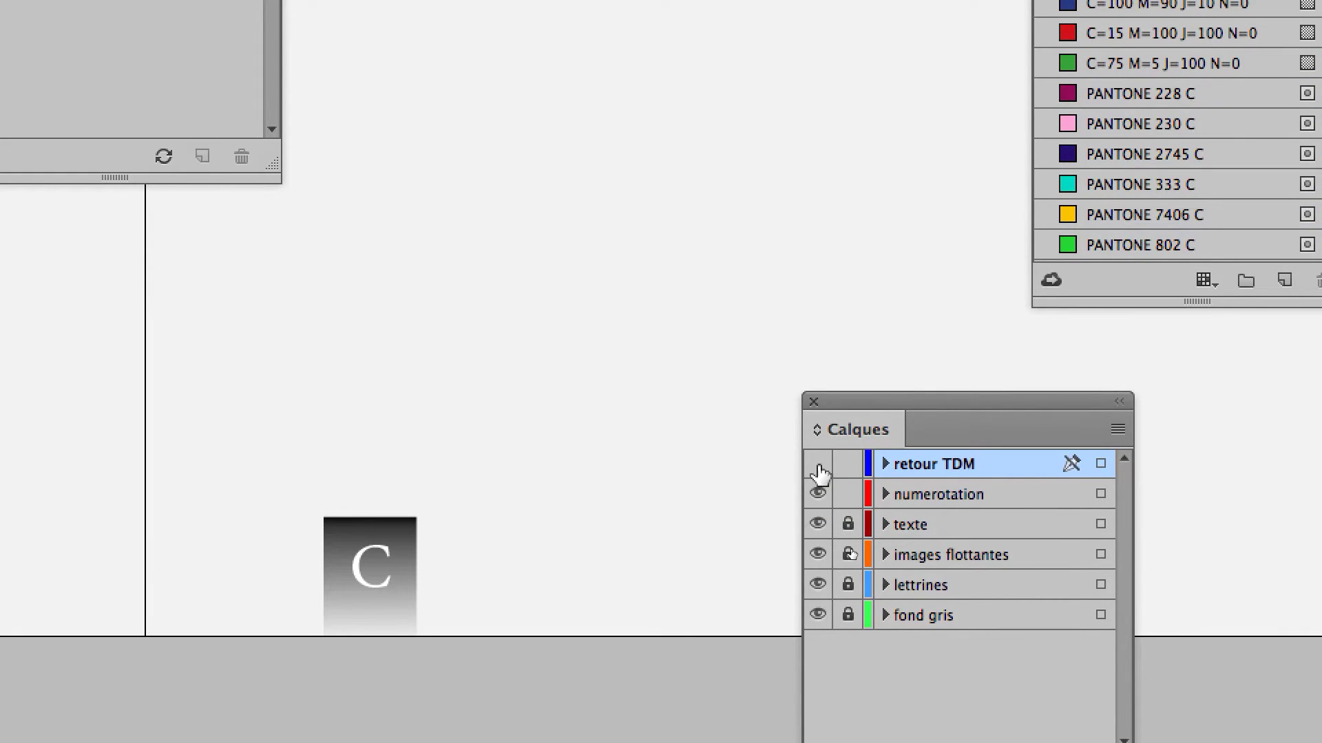
{"action": "left_click", "coordinate": [819, 470]}
{"action": "left_click", "coordinate": [819, 468]}
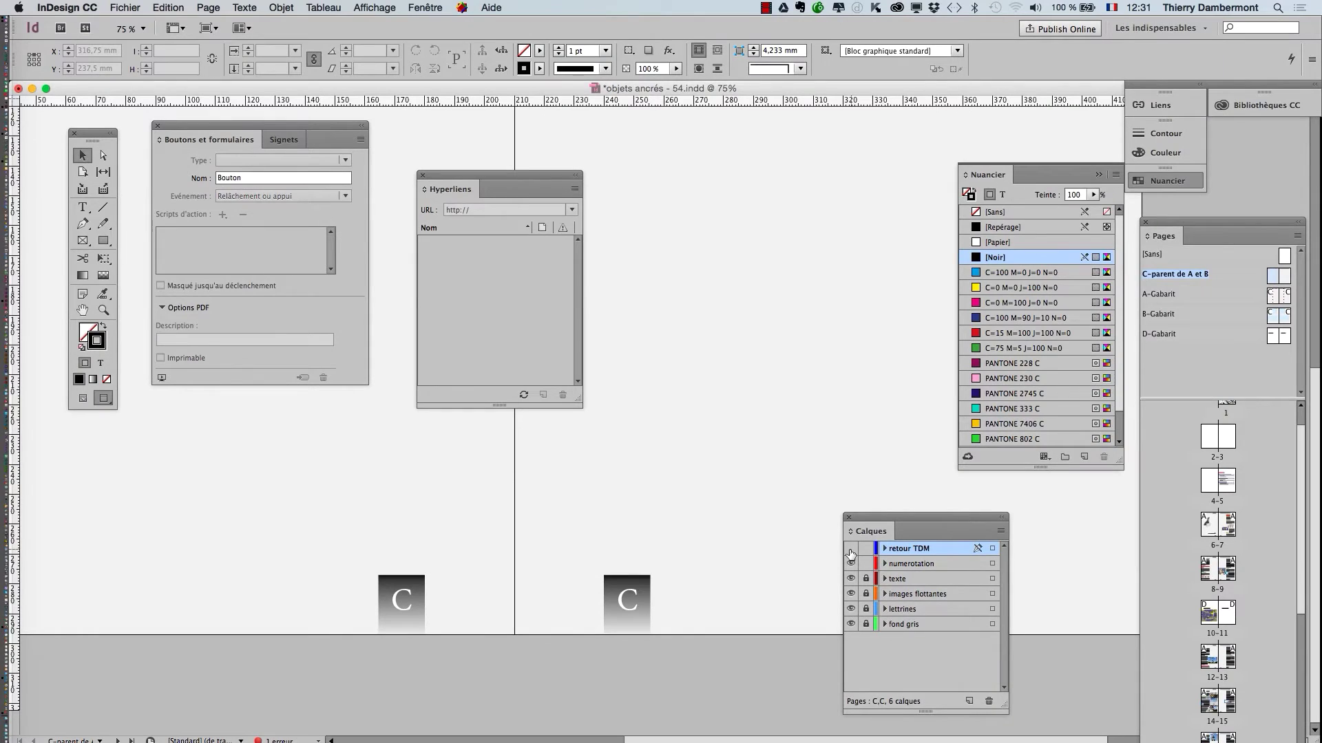
Step: Save the document under the new name "objets ancrés - 55.indd" in the same folder
{"action": "left_click", "coordinate": [119, 6]}
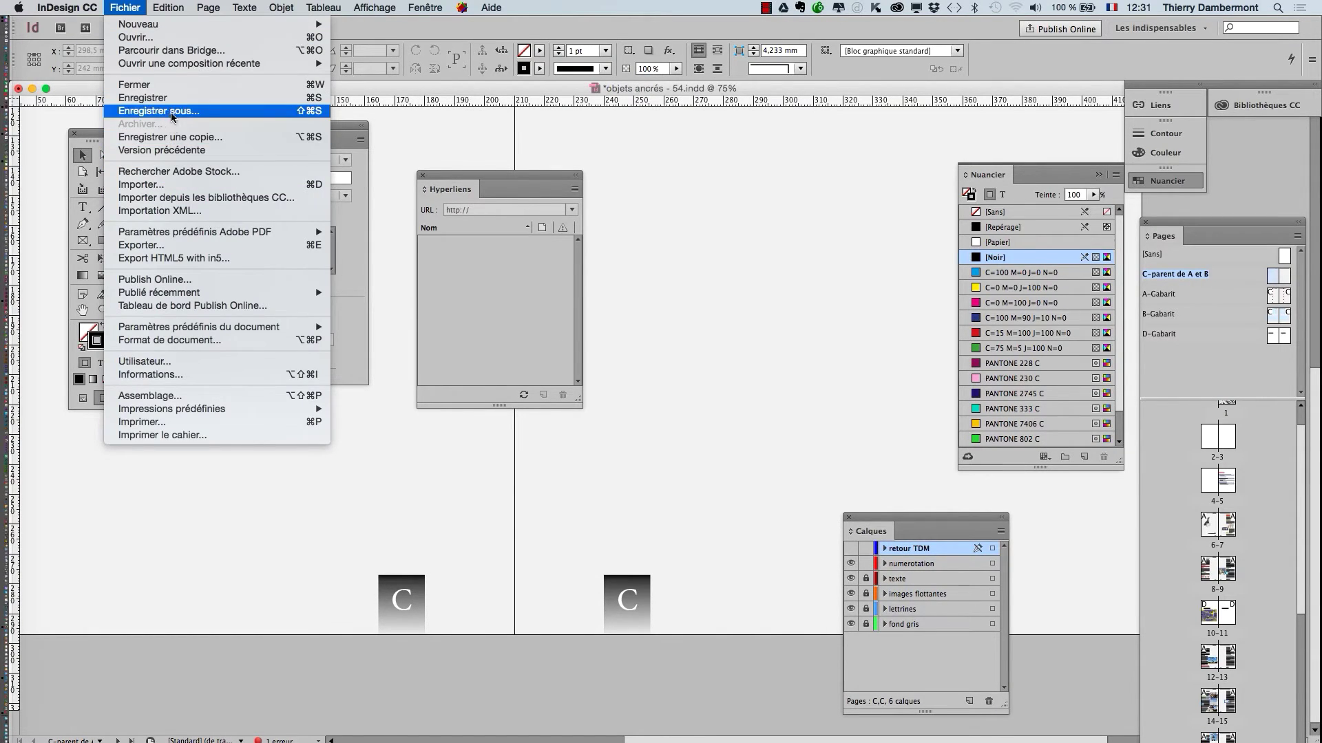
{"action": "left_click", "coordinate": [172, 110]}
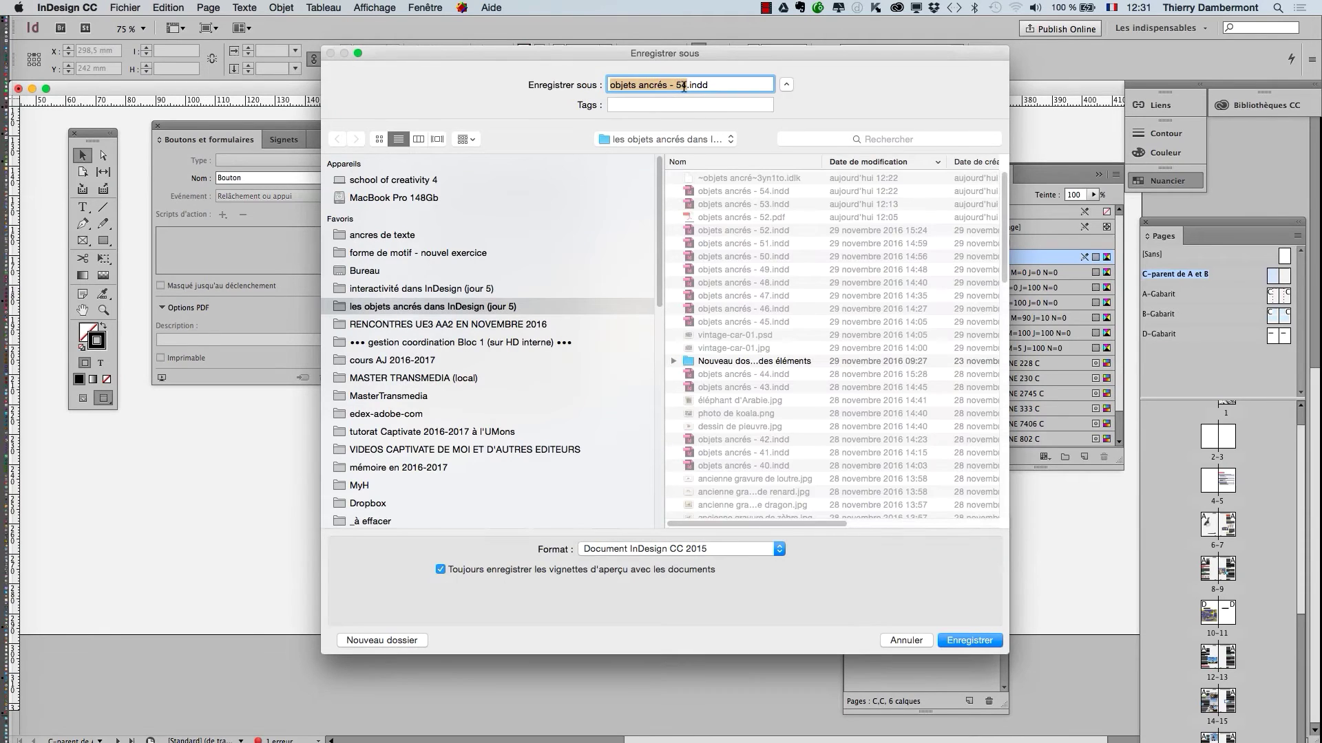
{"action": "left_click", "coordinate": [684, 85]}
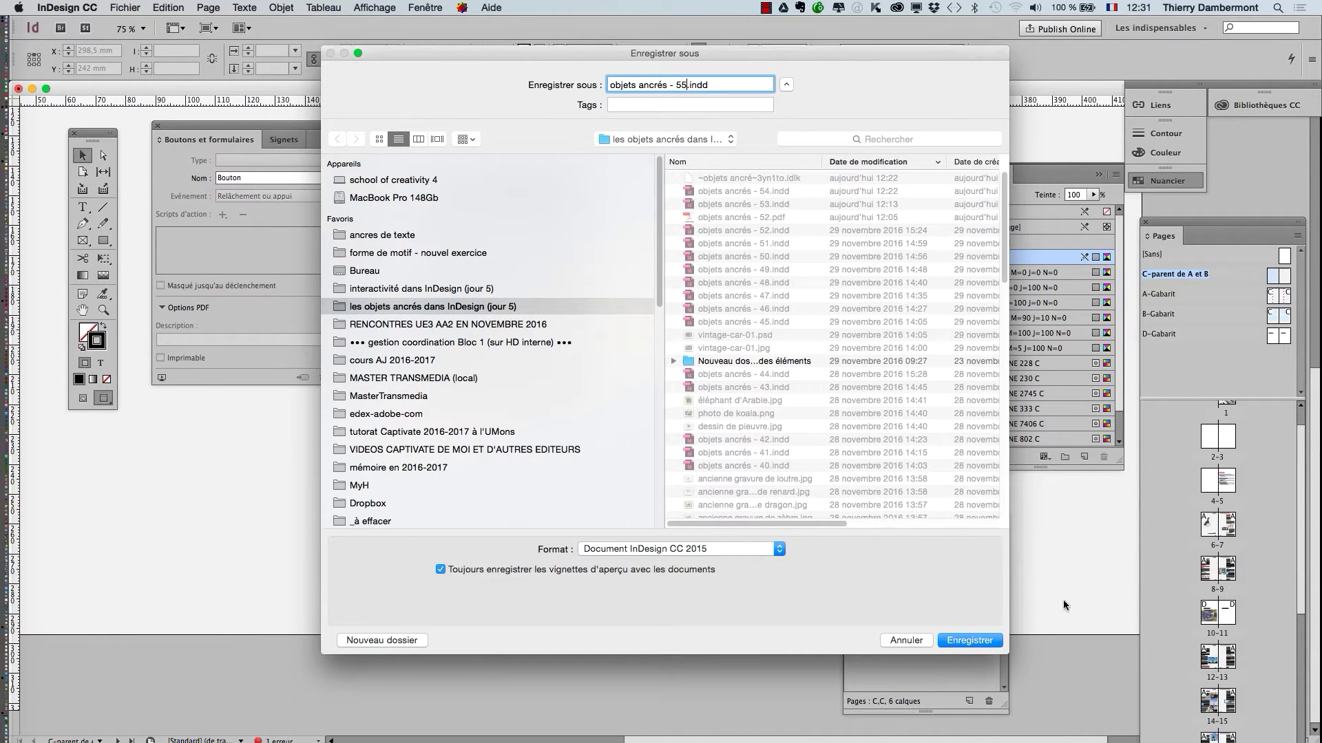
{"action": "left_click", "coordinate": [1000, 643]}
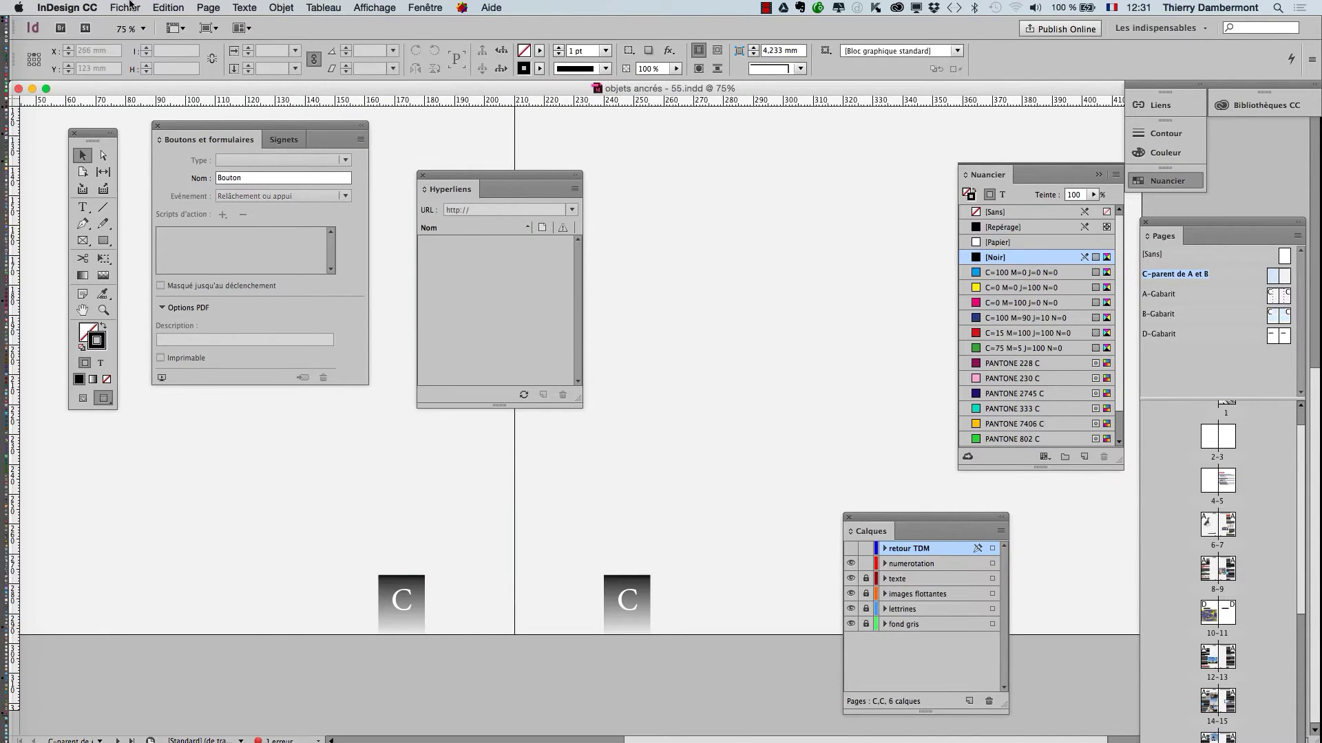
Step: Export all pages as Adobe PDF (impression) to "objets ancrés - 55.pdf" with the [Qualité supérieure] preset and only visible, printable layers, accepting the overset-text warning
{"action": "left_click", "coordinate": [131, 5]}
{"action": "left_click", "coordinate": [158, 244]}
{"action": "left_click", "coordinate": [743, 616]}
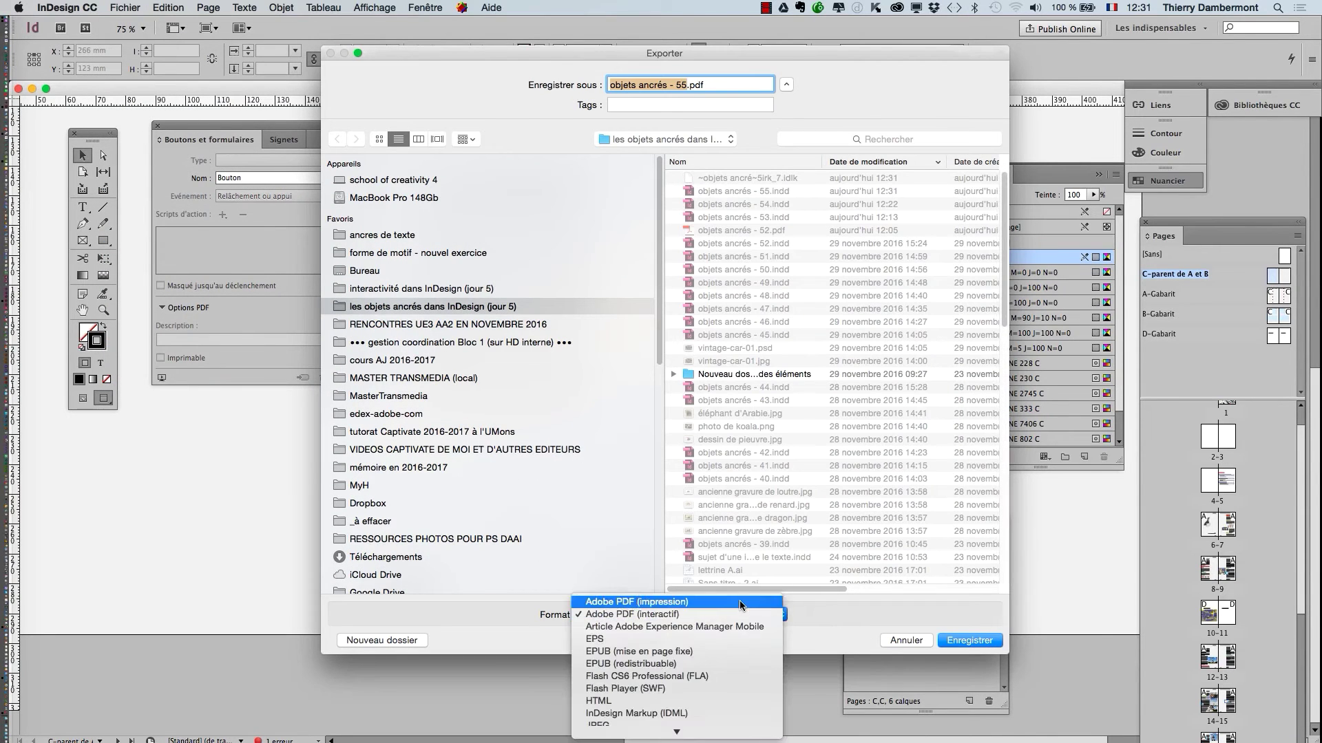
{"action": "left_click", "coordinate": [743, 614]}
{"action": "left_click", "coordinate": [972, 640]}
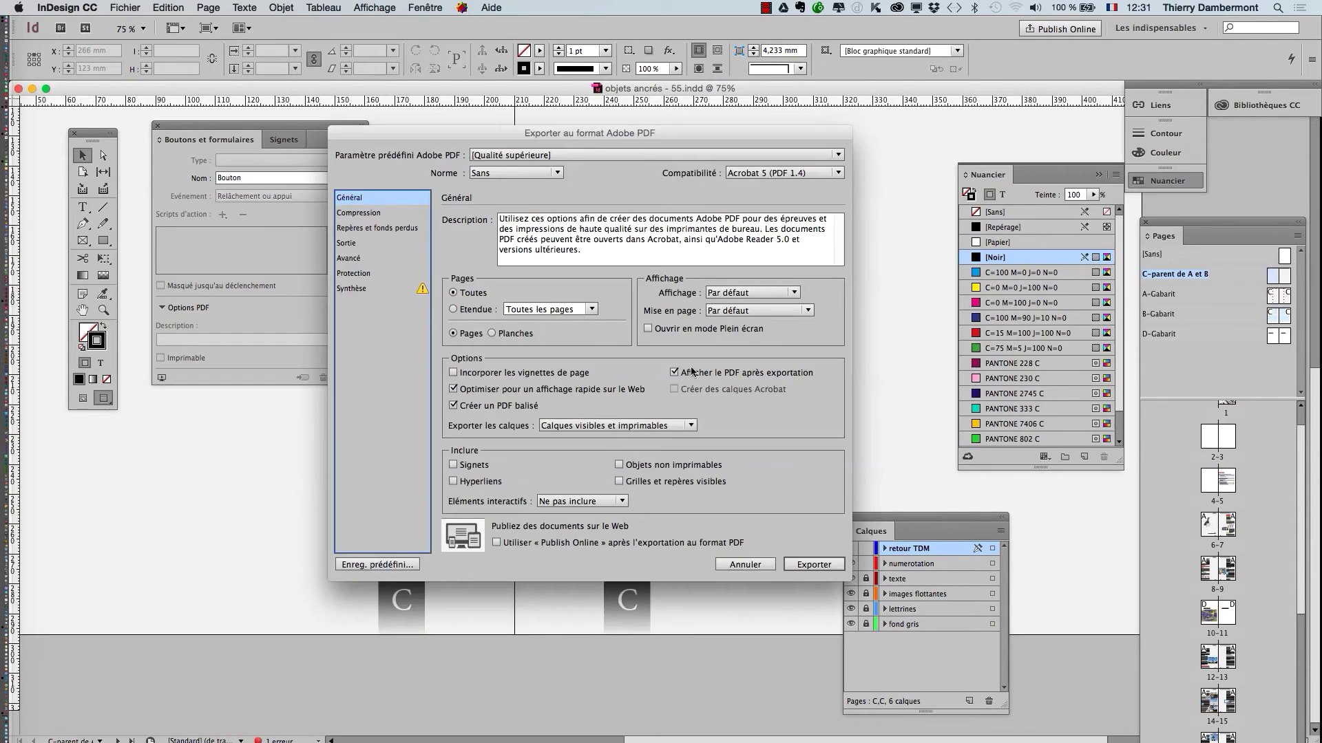
{"action": "left_click", "coordinate": [815, 568]}
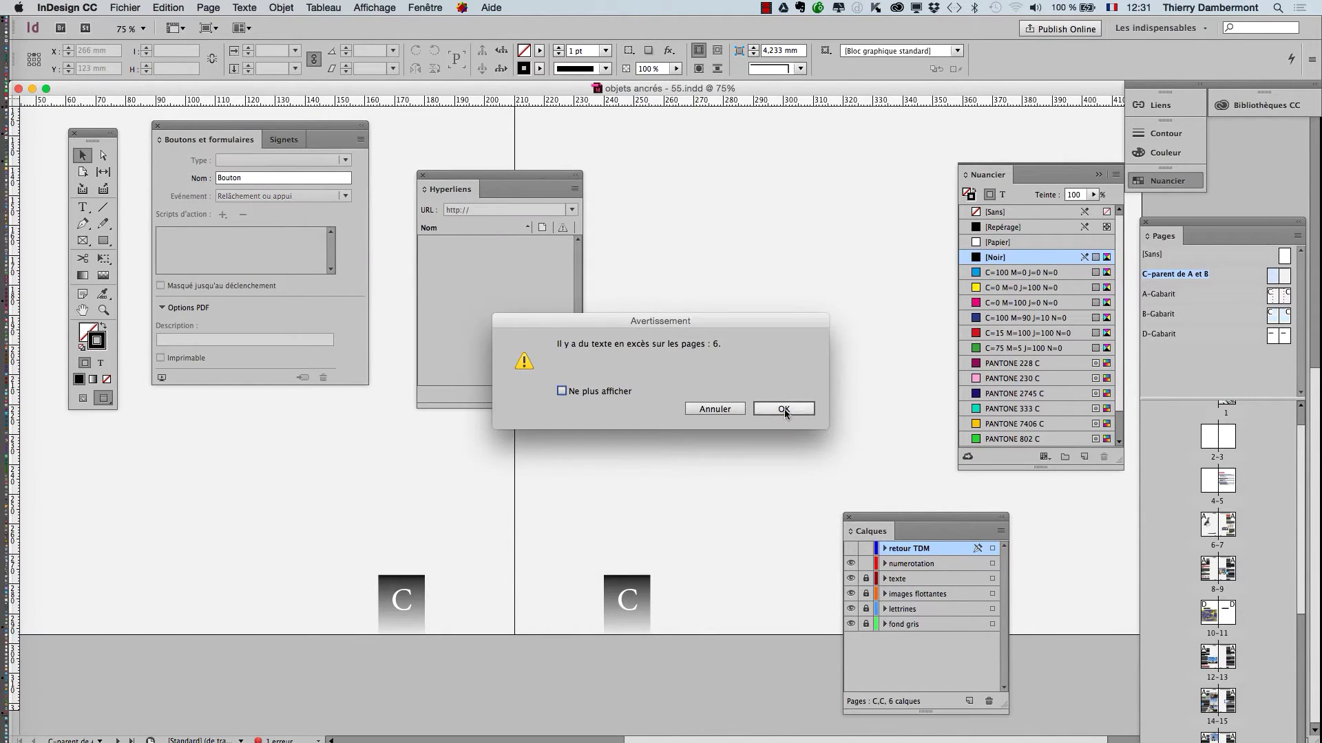
{"action": "left_click", "coordinate": [784, 409]}
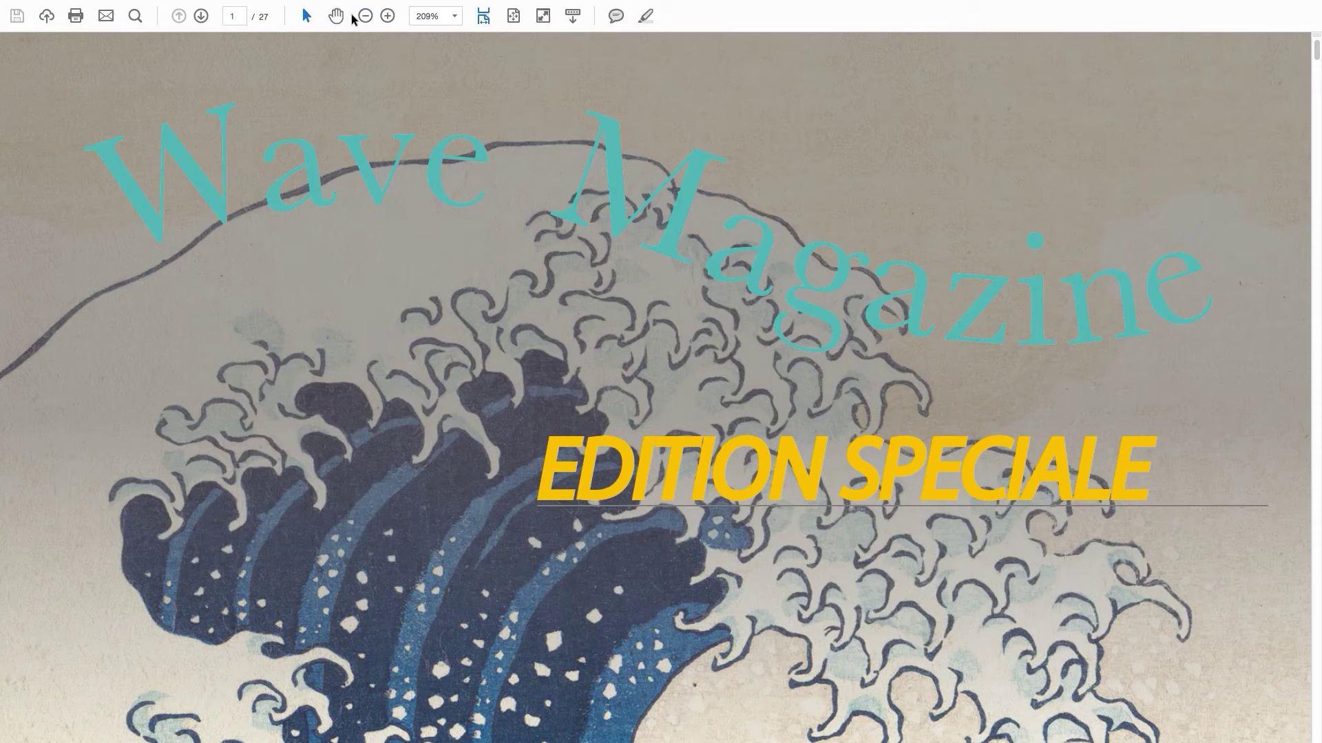
Step: Examine the pages of the exported print PDF, checking the page footers for the return button
{"action": "left_click", "coordinate": [364, 15]}
{"action": "left_click", "coordinate": [365, 15]}
{"action": "left_click", "coordinate": [365, 15]}
{"action": "left_click", "coordinate": [365, 15]}
{"action": "left_click", "coordinate": [365, 15]}
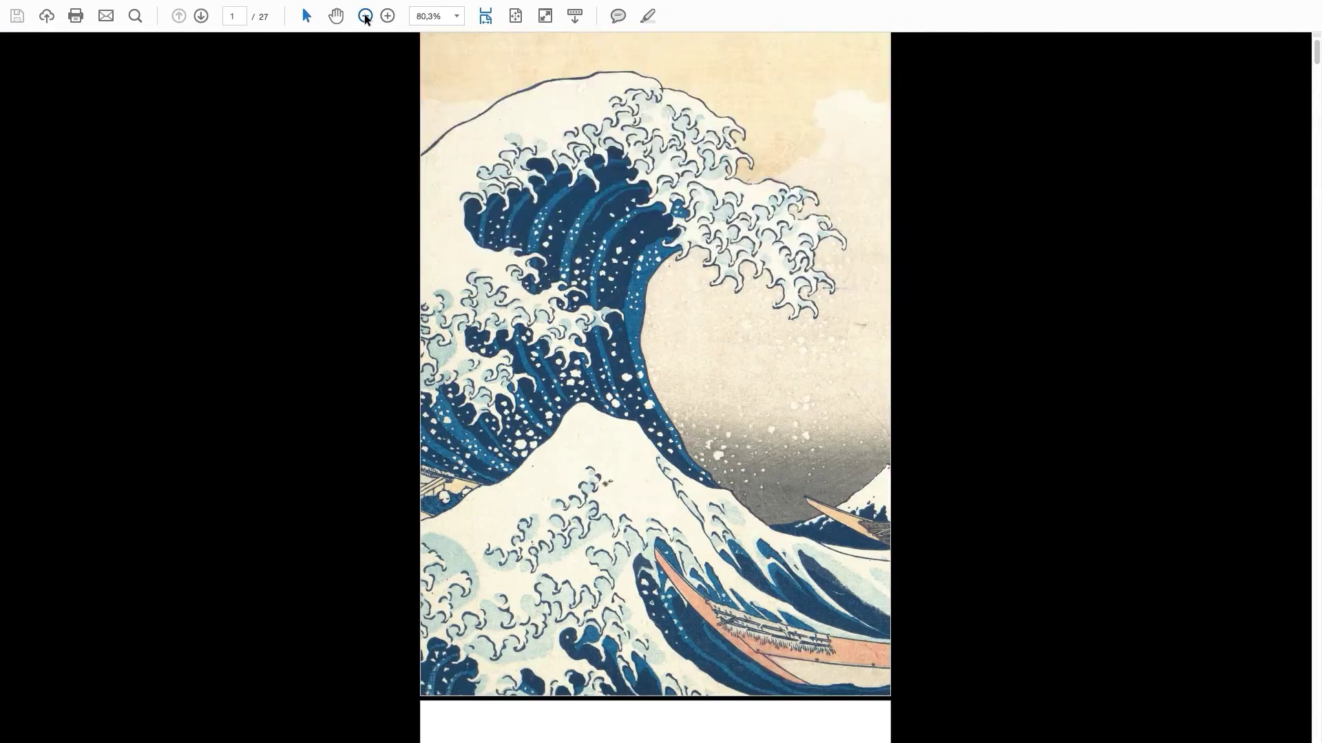
{"action": "left_click", "coordinate": [365, 17]}
{"action": "left_click", "coordinate": [365, 17]}
{"action": "scroll", "coordinate": [749, 398], "scroll_direction": "down", "scroll_amount": 10}
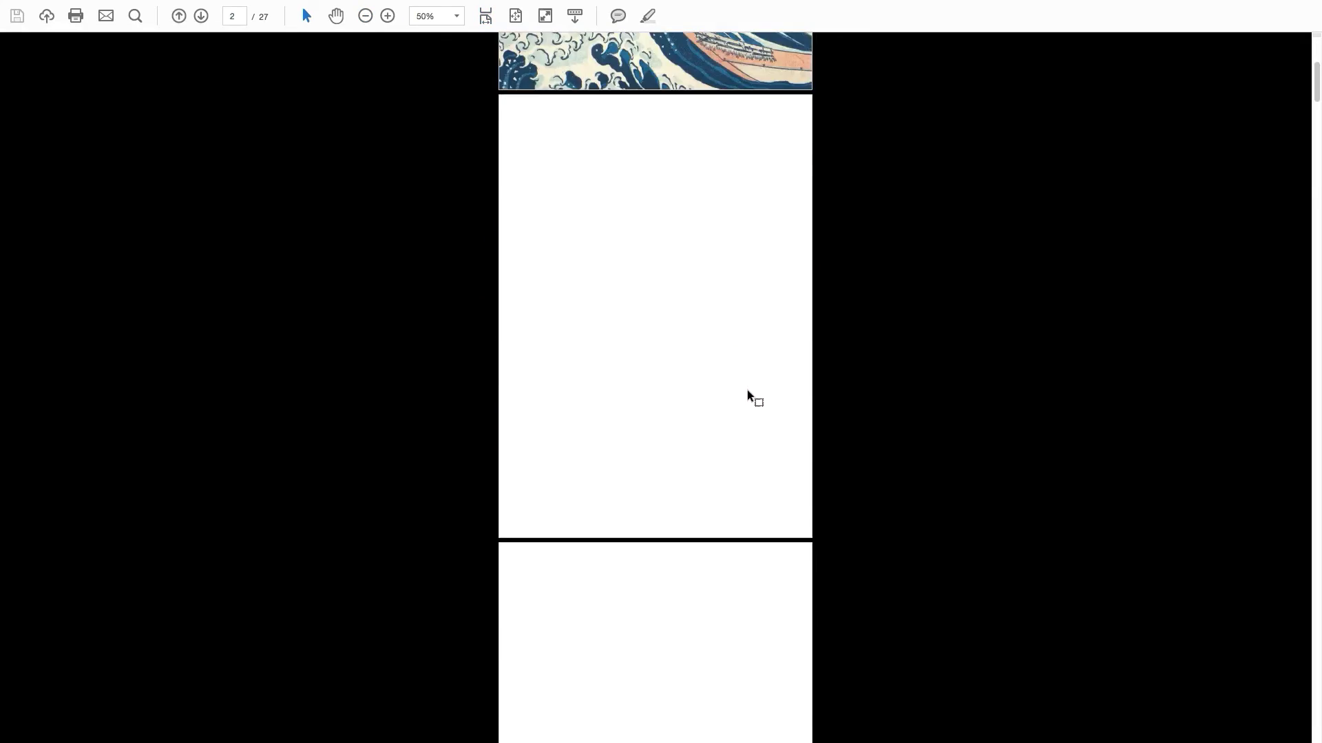
{"action": "scroll", "coordinate": [748, 398], "scroll_direction": "down", "scroll_amount": 15}
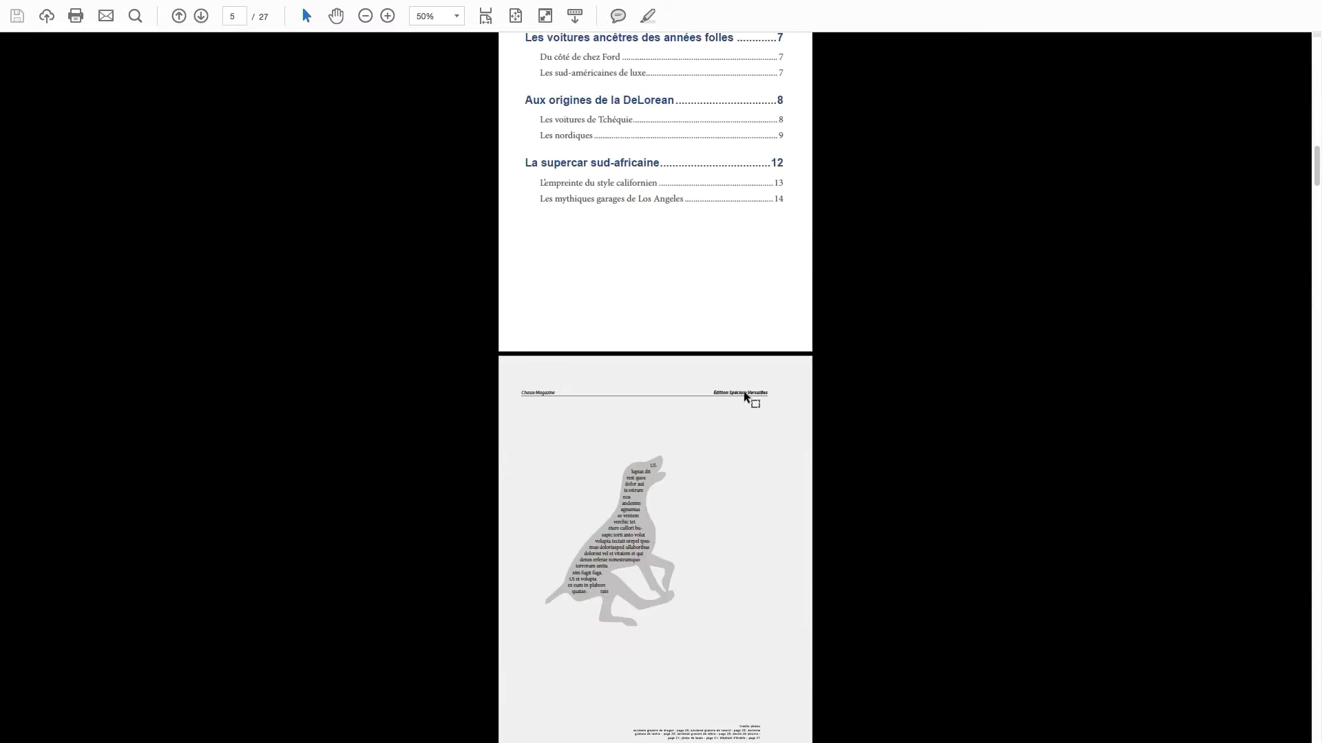
{"action": "scroll", "coordinate": [744, 392], "scroll_direction": "down", "scroll_amount": 12}
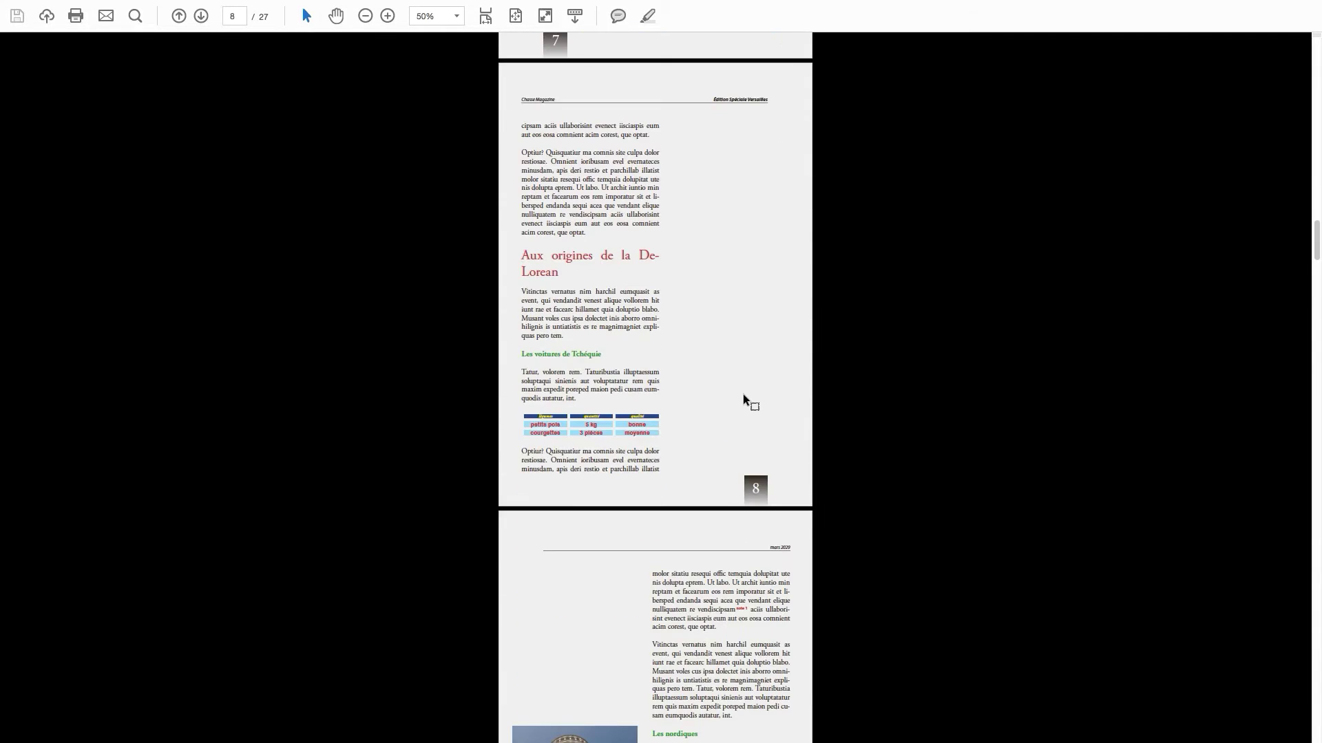
{"action": "scroll", "coordinate": [743, 399], "scroll_direction": "down", "scroll_amount": 15}
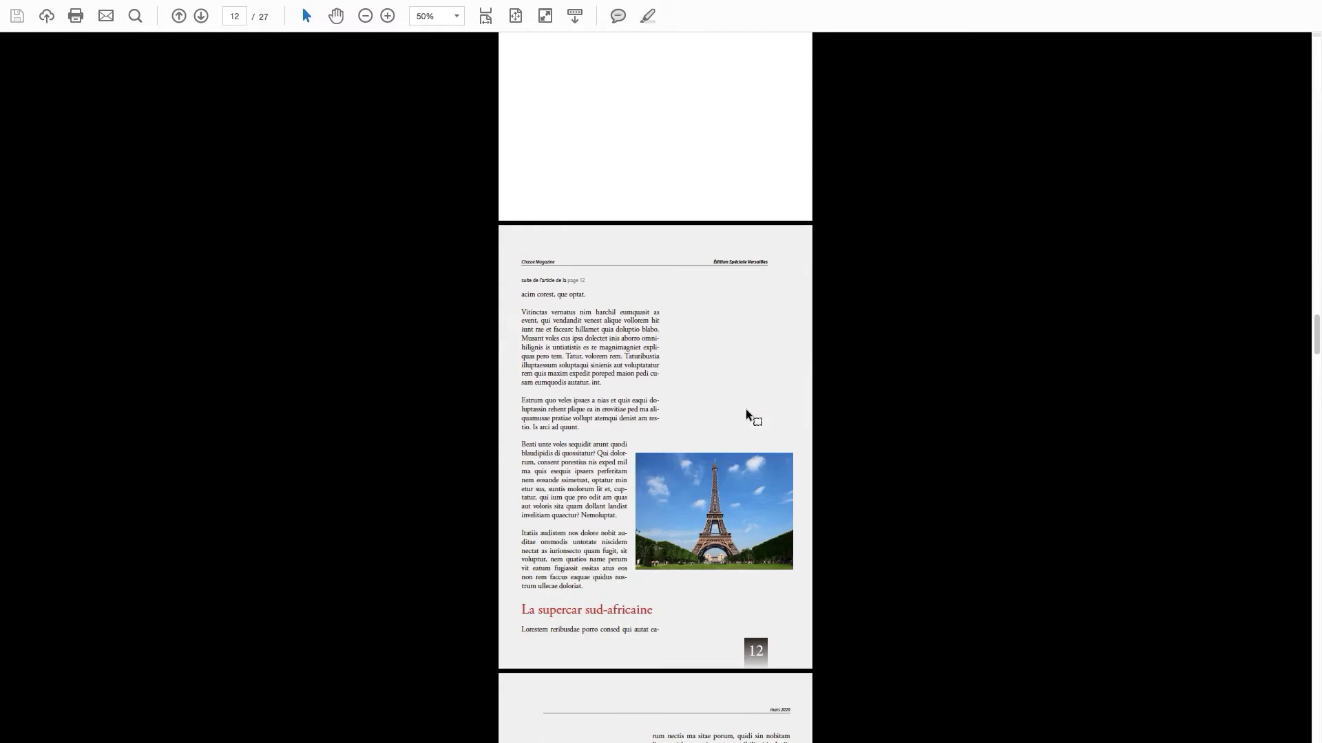
{"action": "scroll", "coordinate": [747, 411], "scroll_direction": "down", "scroll_amount": 4}
{"action": "scroll", "coordinate": [748, 411], "scroll_direction": "up", "scroll_amount": 5}
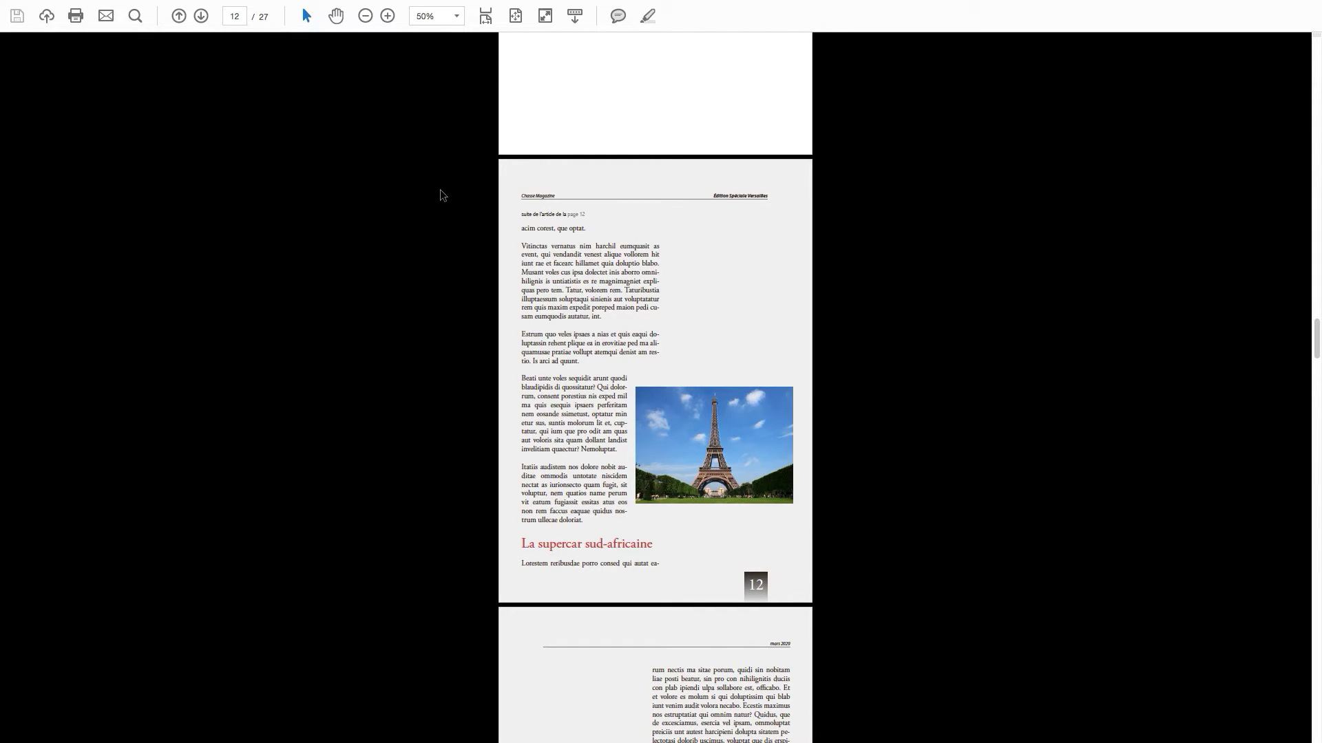
{"action": "scroll", "coordinate": [571, 350], "scroll_direction": "up", "scroll_amount": 10}
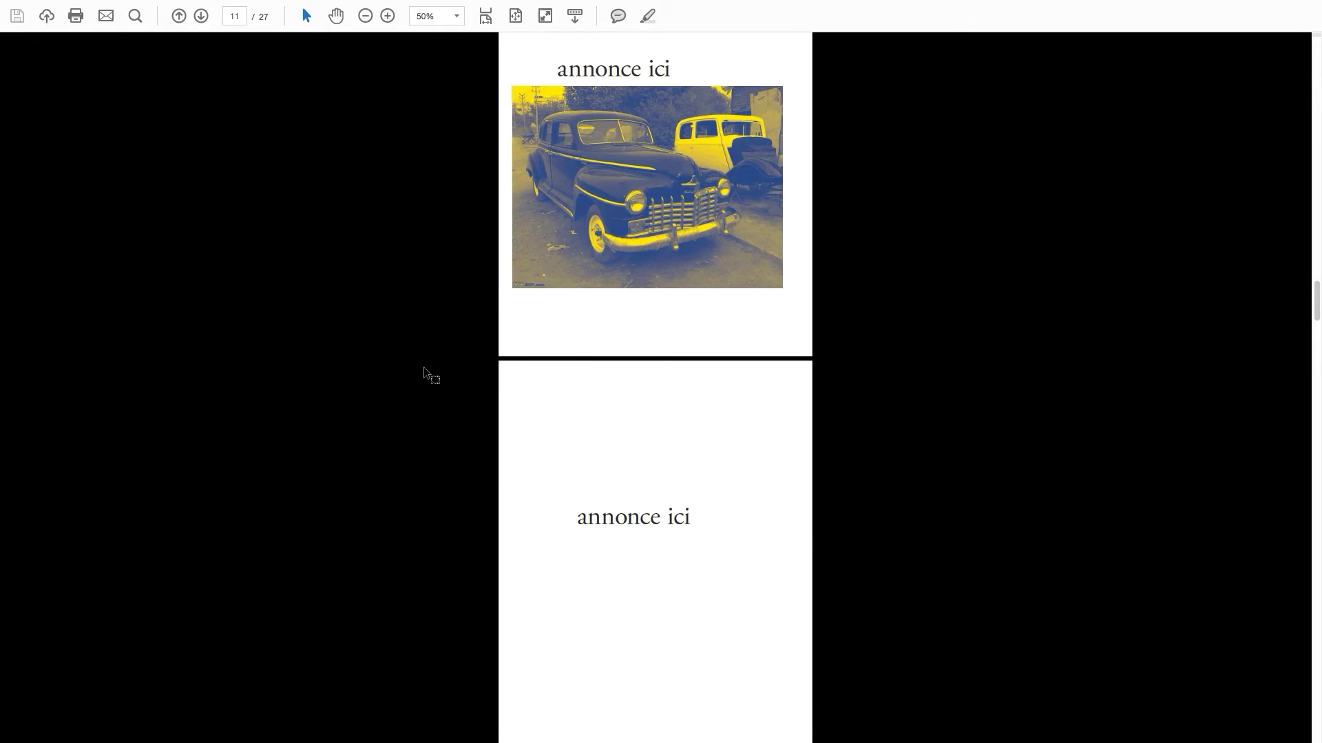
Step: Leave the full-screen view and close the open PDF documents in Acrobat Pro
{"action": "key", "text": "ctrl+l"}
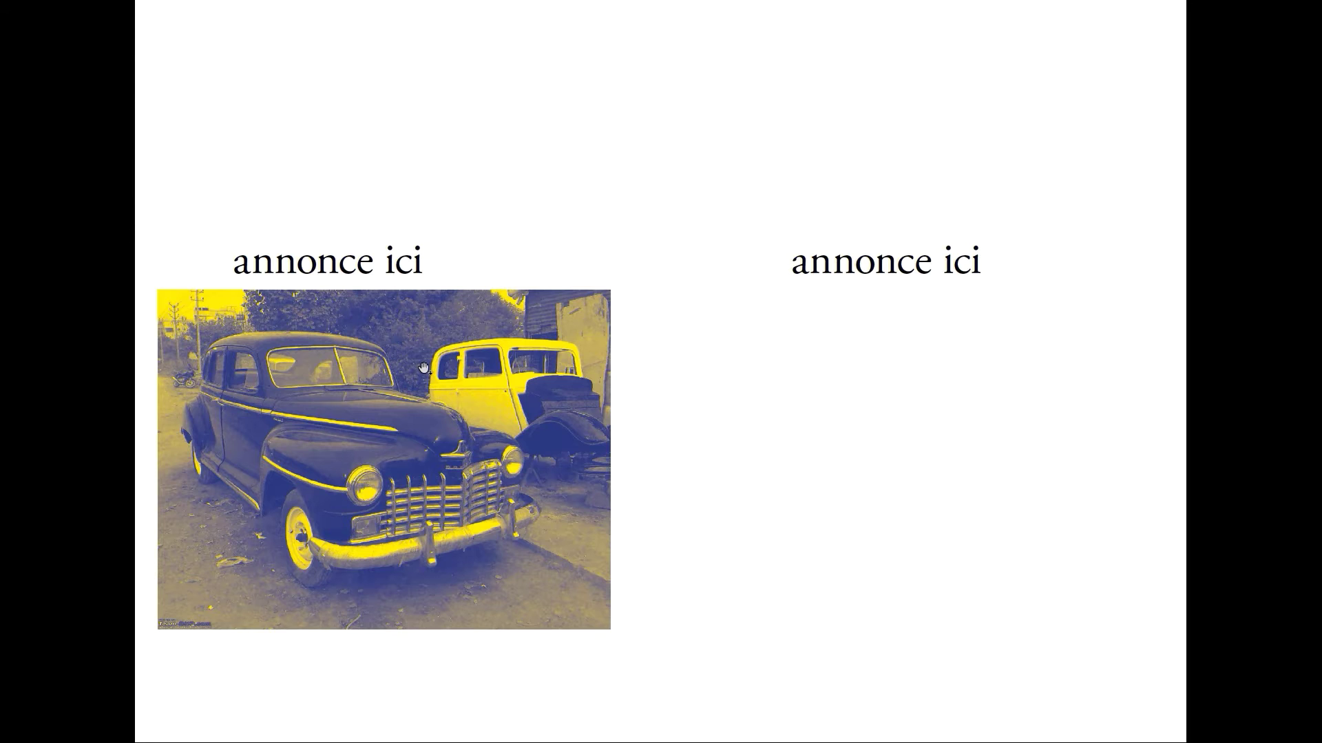
{"action": "key", "text": "Escape"}
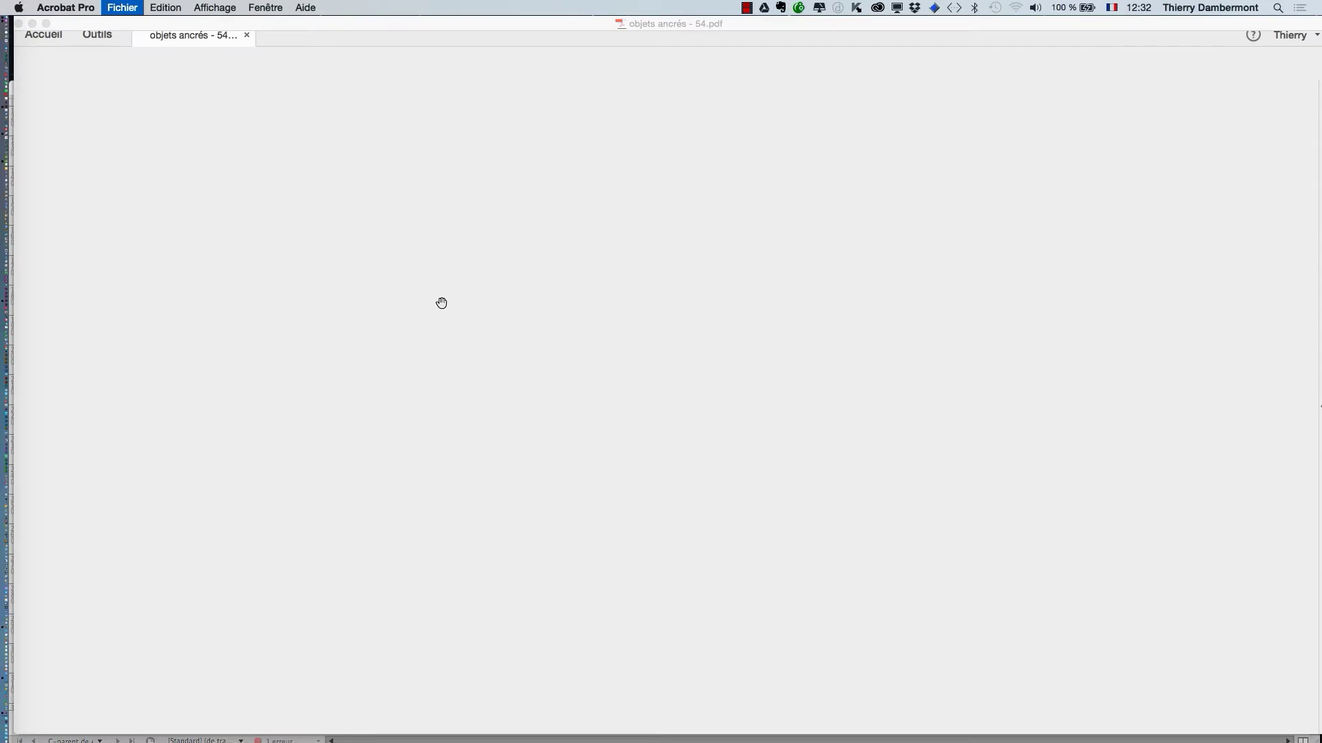
{"action": "key", "text": "super+w"}
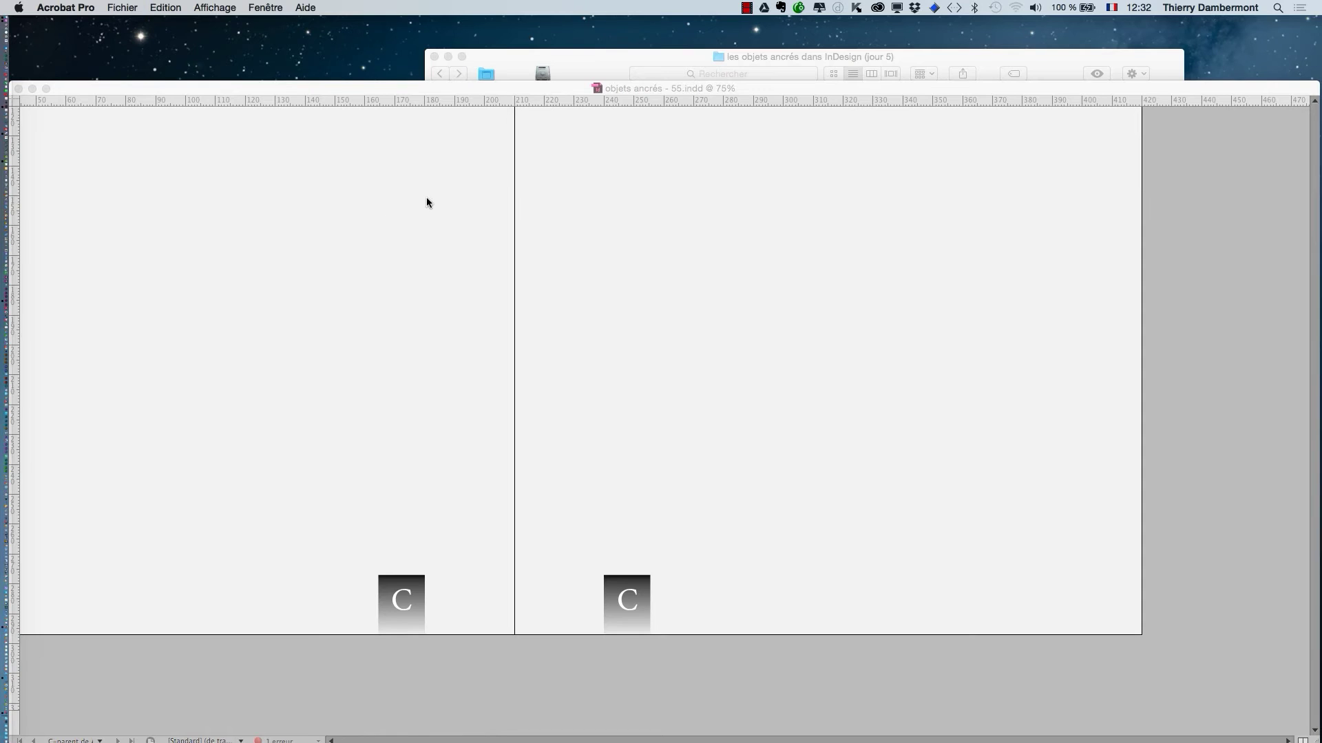
Step: Minimize the "objets ancrés - 55.indd" window in InDesign, and switch to Acrobat Pro with the other applications hidden
{"action": "left_click", "coordinate": [692, 97]}
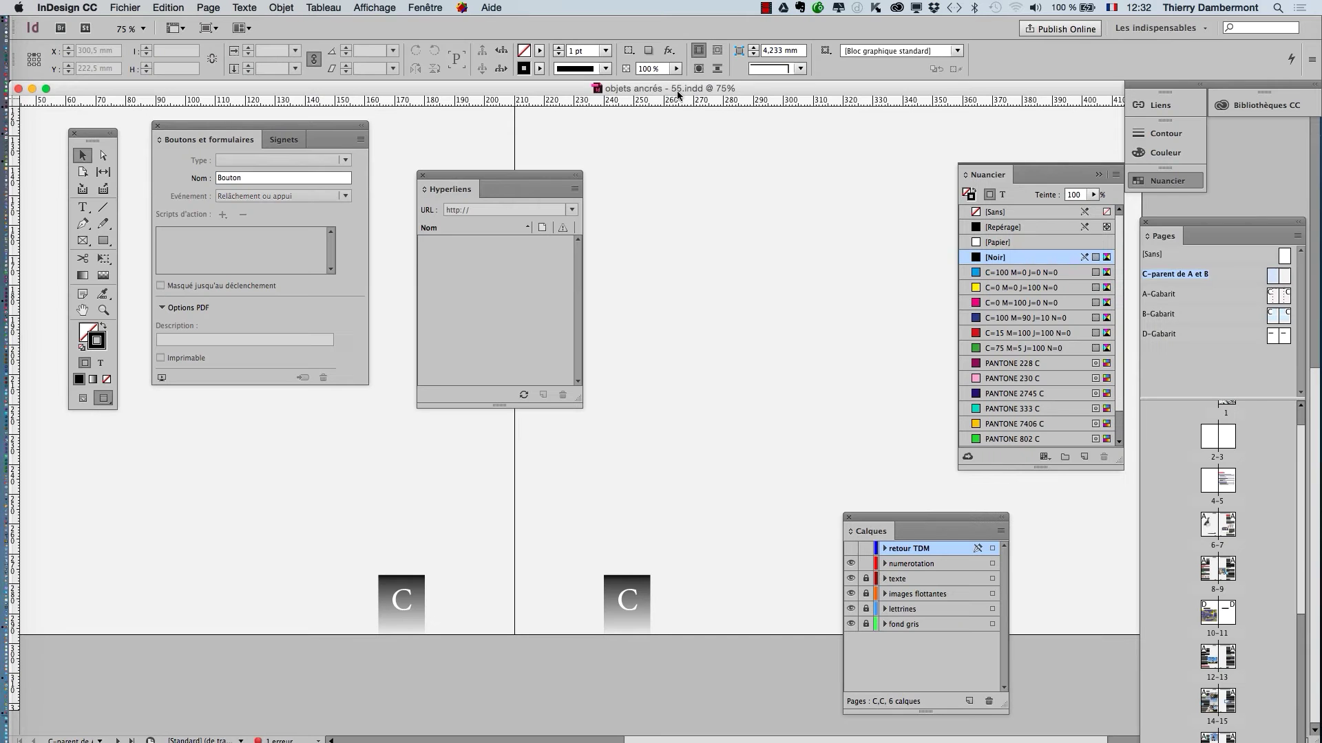
{"action": "left_click", "coordinate": [32, 88]}
{"action": "key", "text": "super+Tab"}
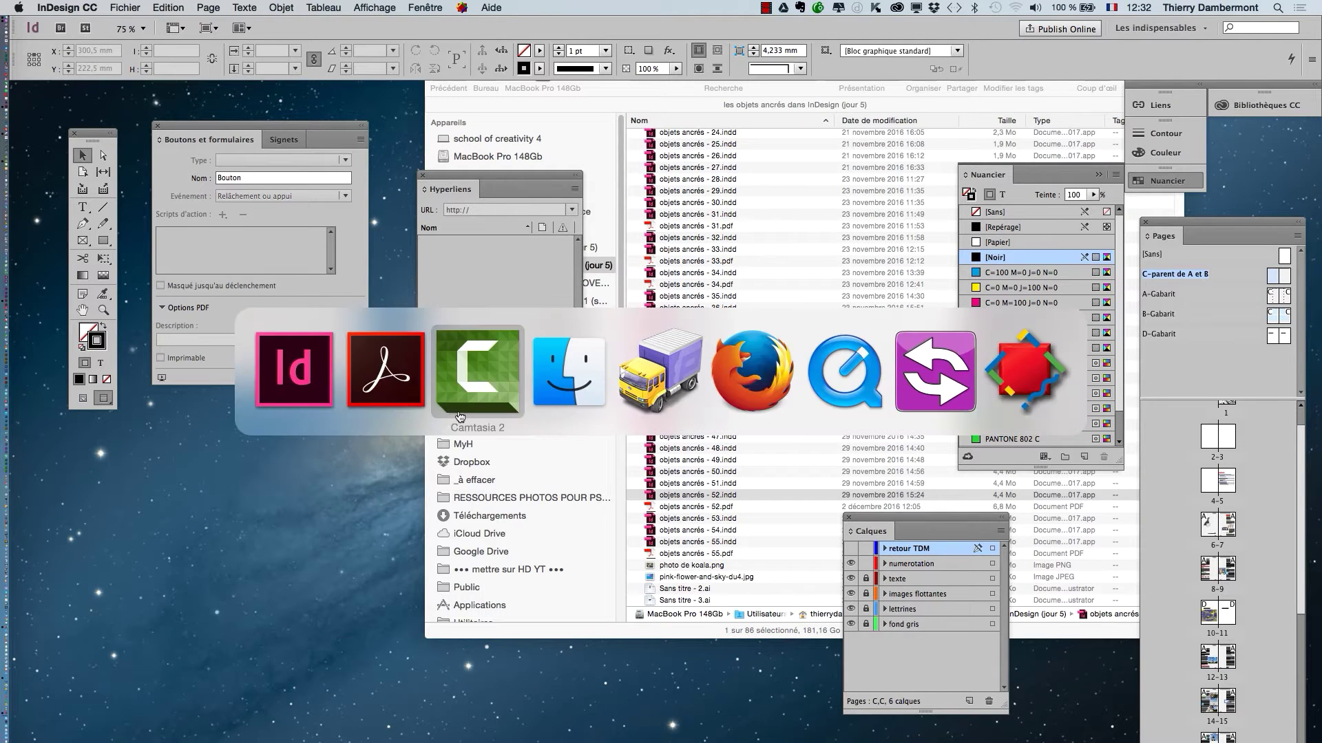
{"action": "key", "text": "alt+super+h"}
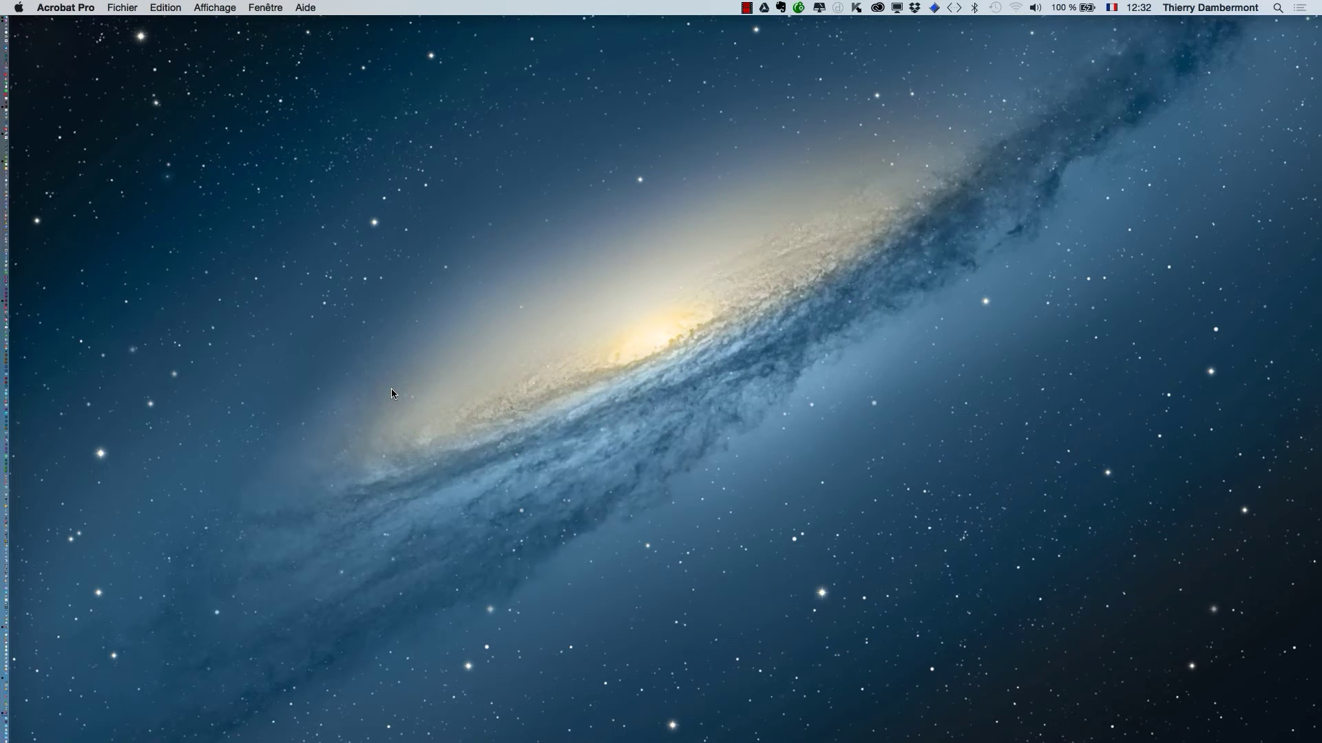
Step: Reopen the recent file "objets ancrés - 55.pdf" and display it at 50%
{"action": "left_click", "coordinate": [122, 8]}
{"action": "mouse_move", "coordinate": [131, 42]}
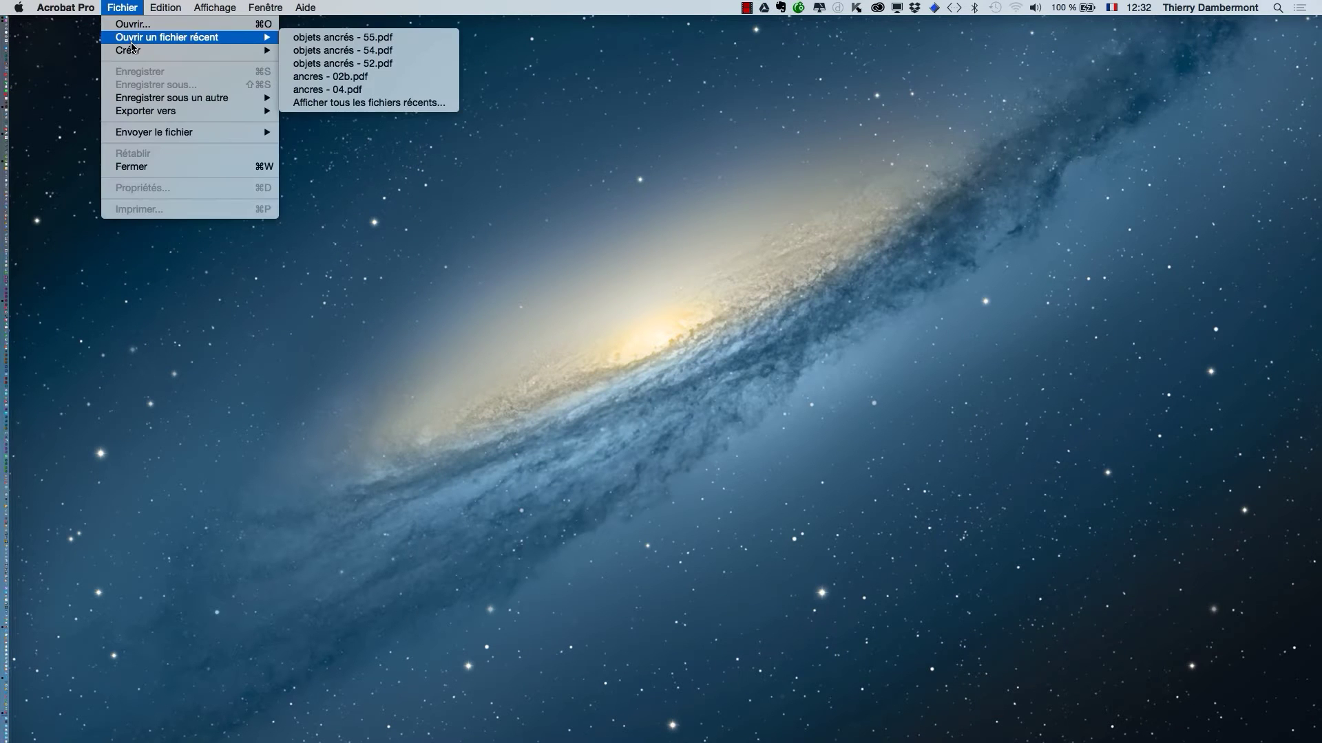
{"action": "left_click", "coordinate": [331, 38]}
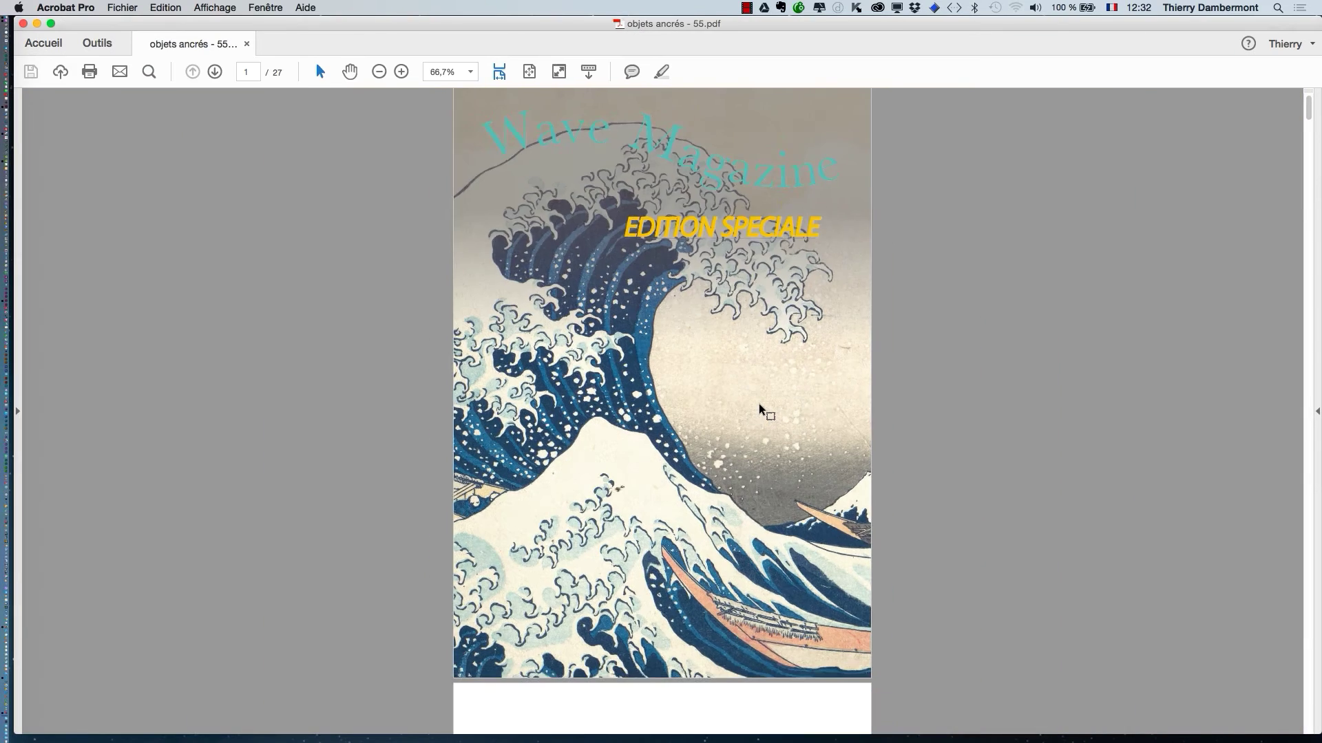
{"action": "key", "text": "super+minus"}
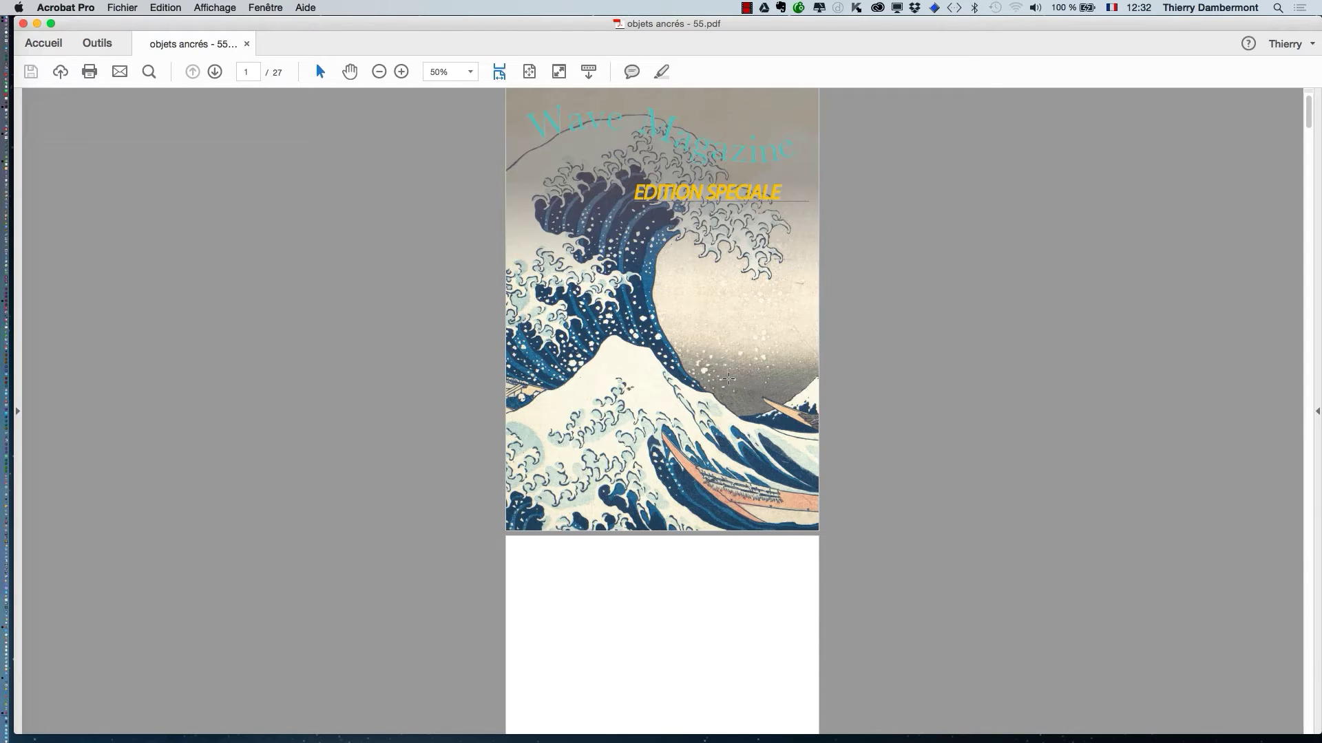
{"action": "scroll", "coordinate": [718, 365], "scroll_direction": "down", "scroll_amount": 10}
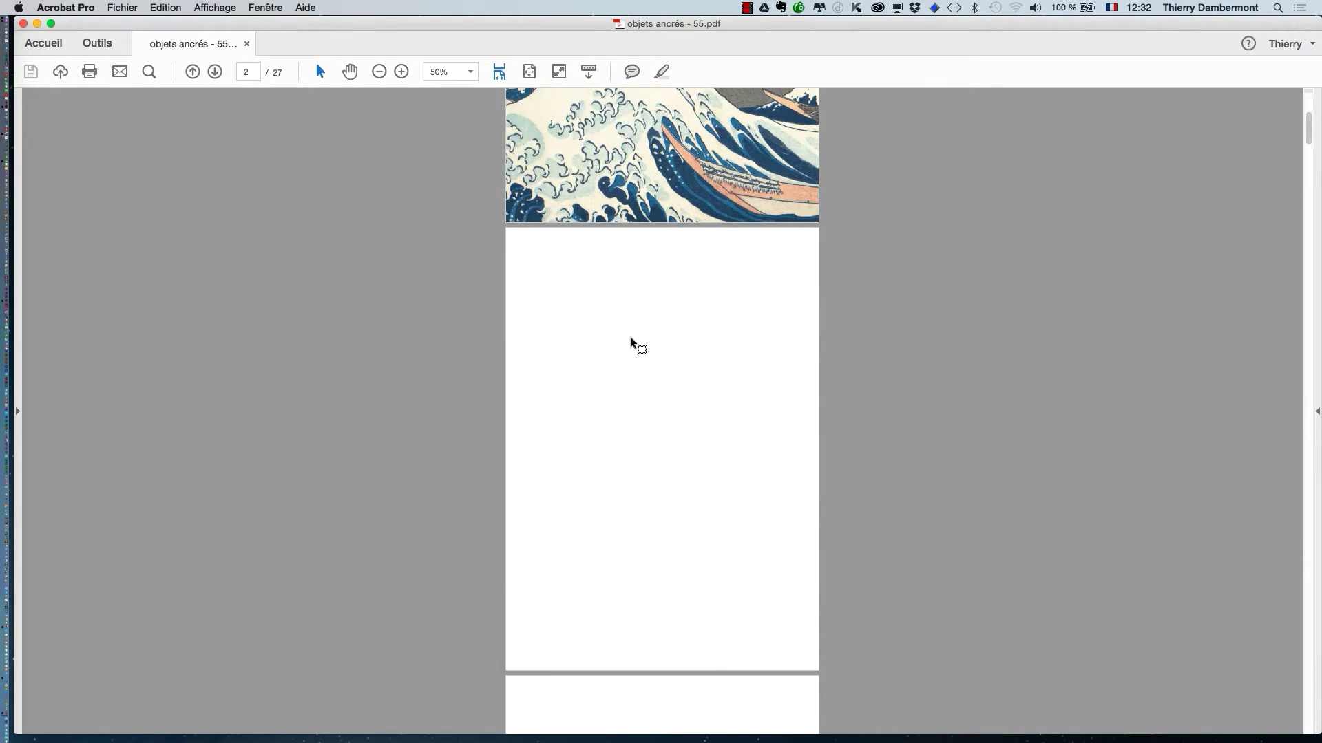
Step: Start saving a copy of the PDF to the folder "les objets ancrés dans InDesign (jour 5)" on the Bureau
{"action": "left_click", "coordinate": [122, 7]}
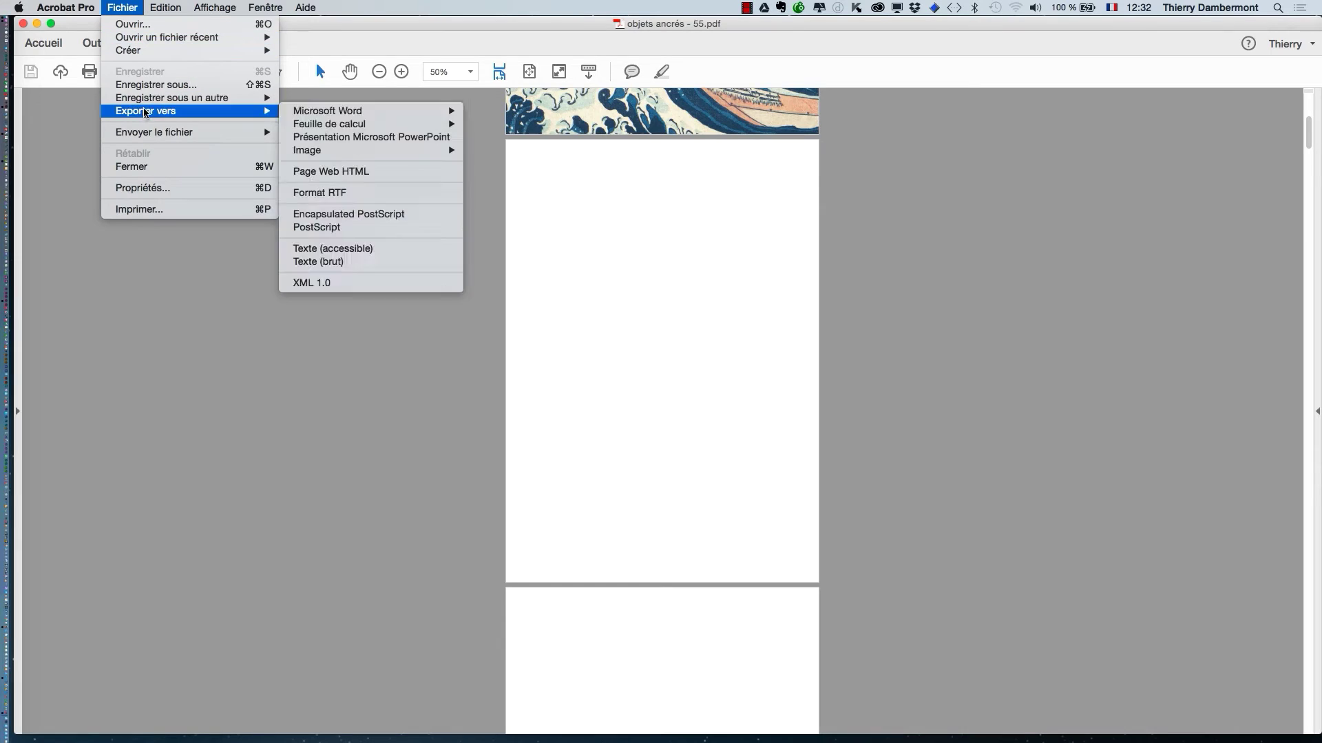
{"action": "left_click", "coordinate": [151, 85]}
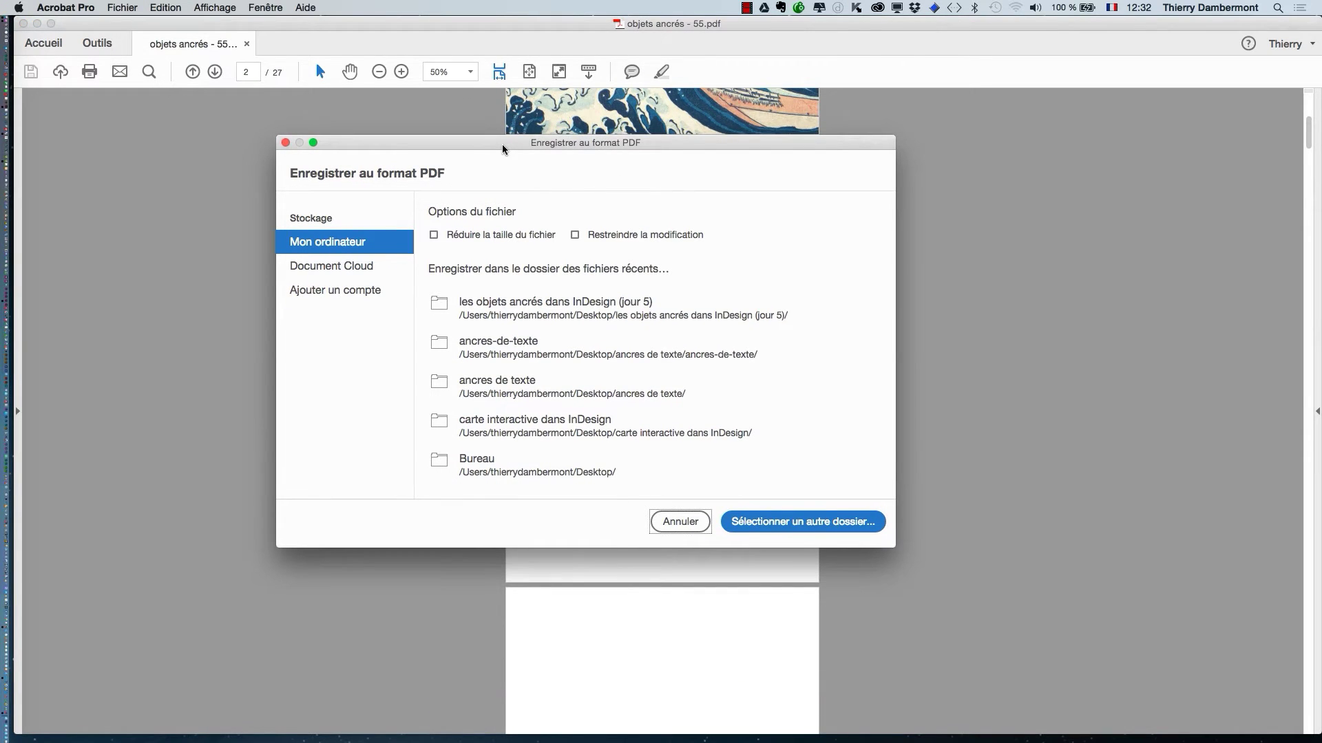
{"action": "left_click", "coordinate": [803, 518]}
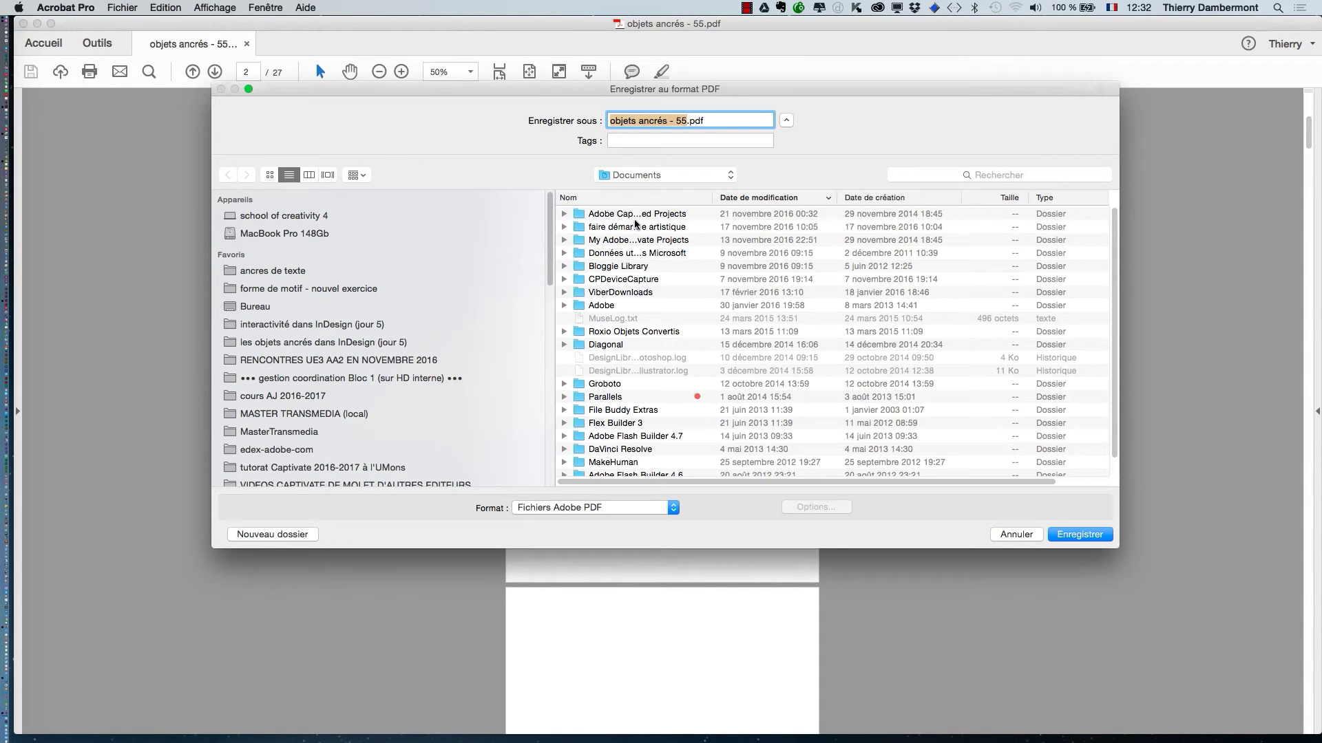
{"action": "left_click", "coordinate": [268, 312]}
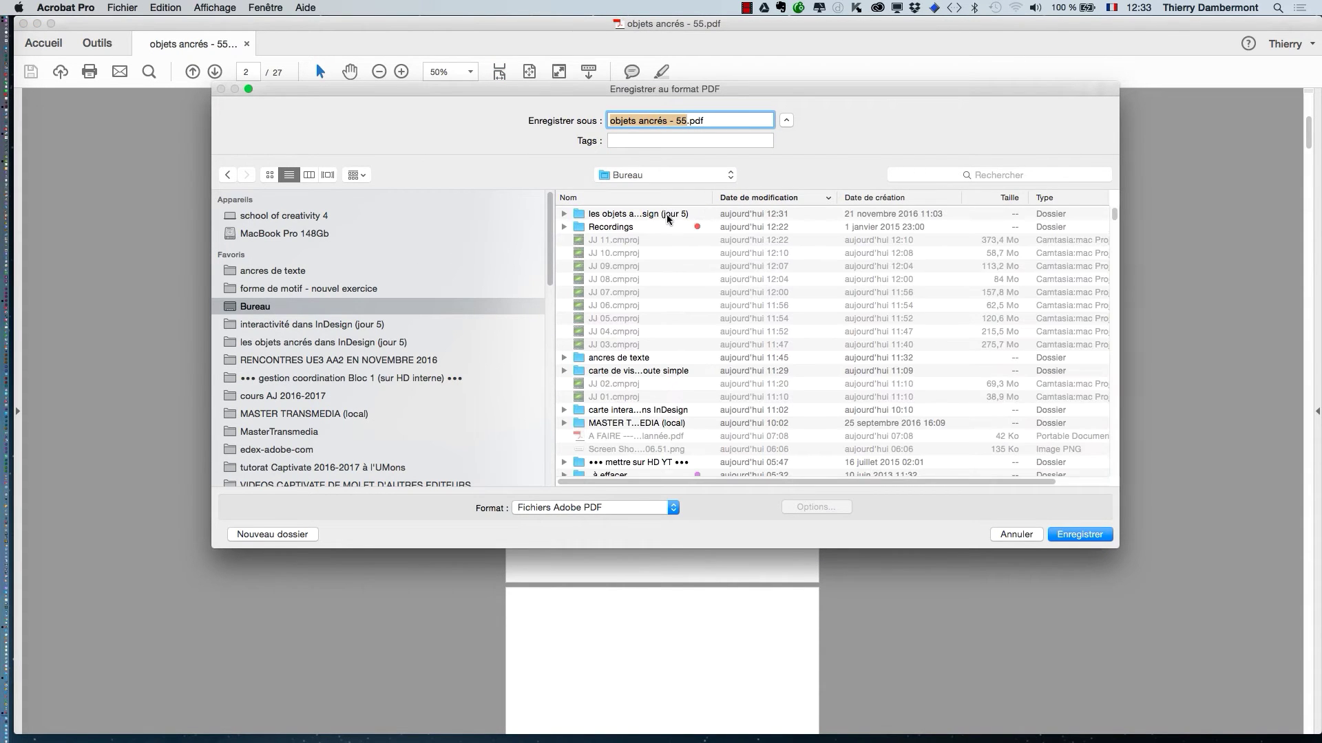
{"action": "double_click", "coordinate": [666, 213]}
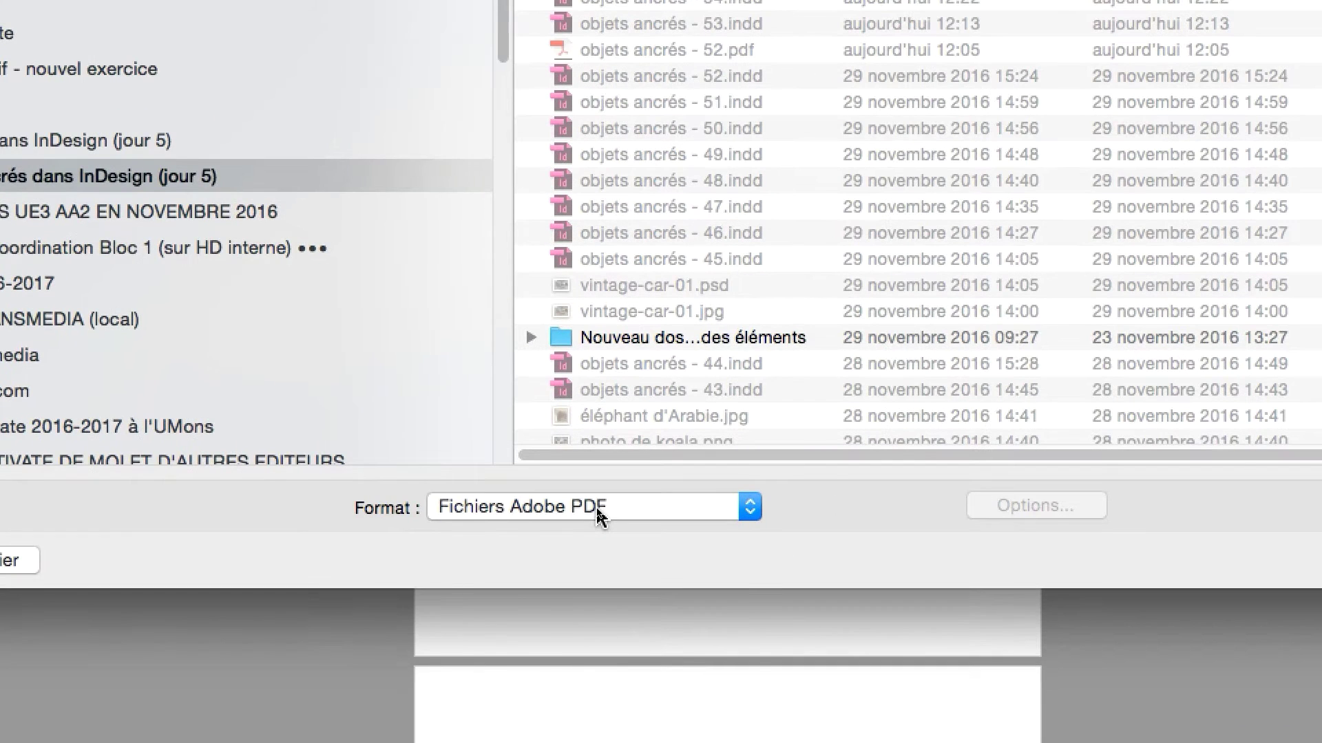
Step: Save "objets ancrés - 55" in the Document Word format, accepting the DOCX settings with reflowable text, comments, images and text recognition
{"action": "left_click", "coordinate": [596, 508]}
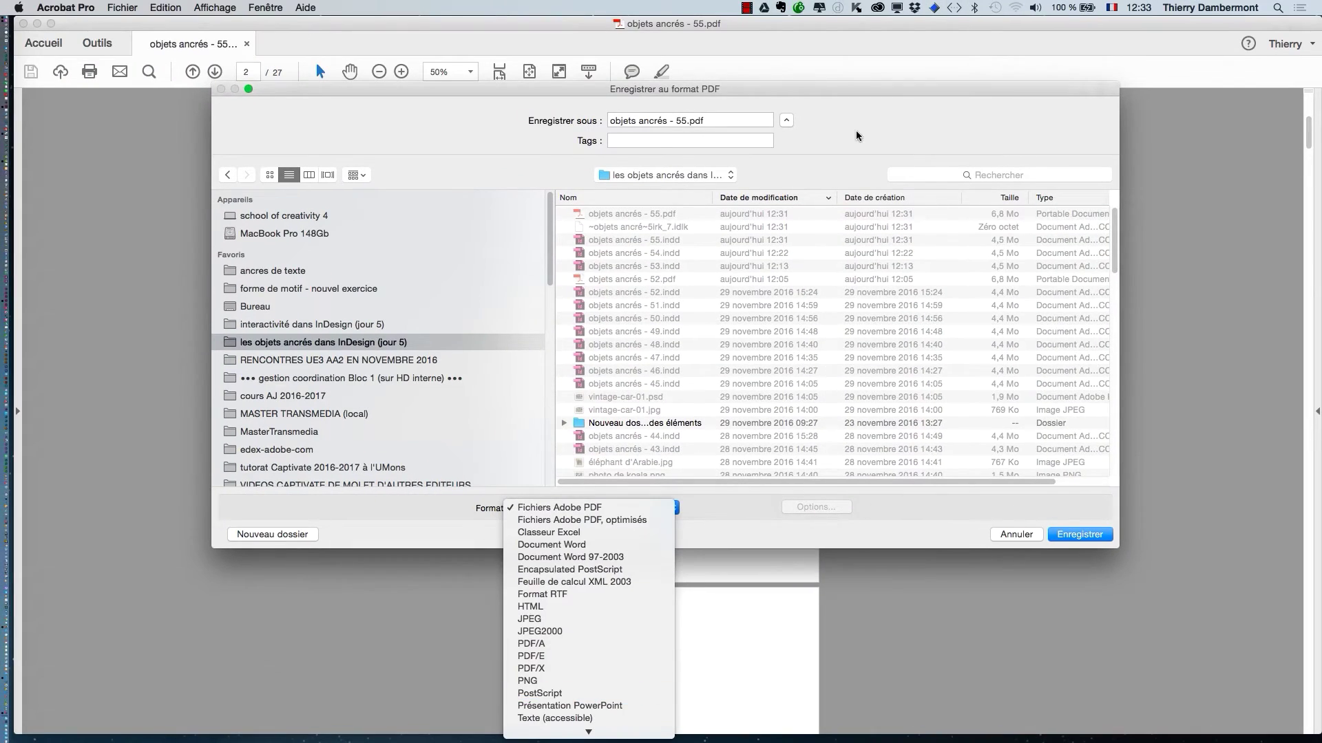
{"action": "left_click", "coordinate": [855, 113]}
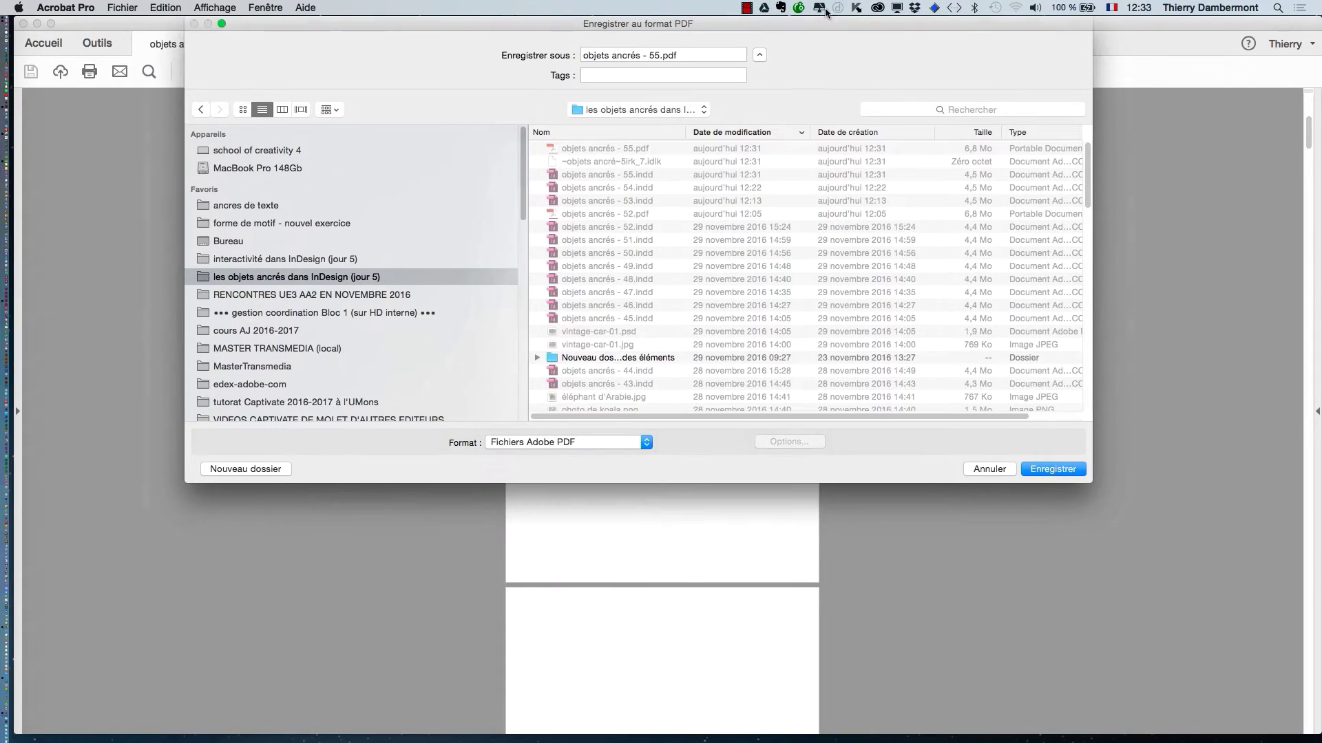
{"action": "left_click", "coordinate": [593, 442]}
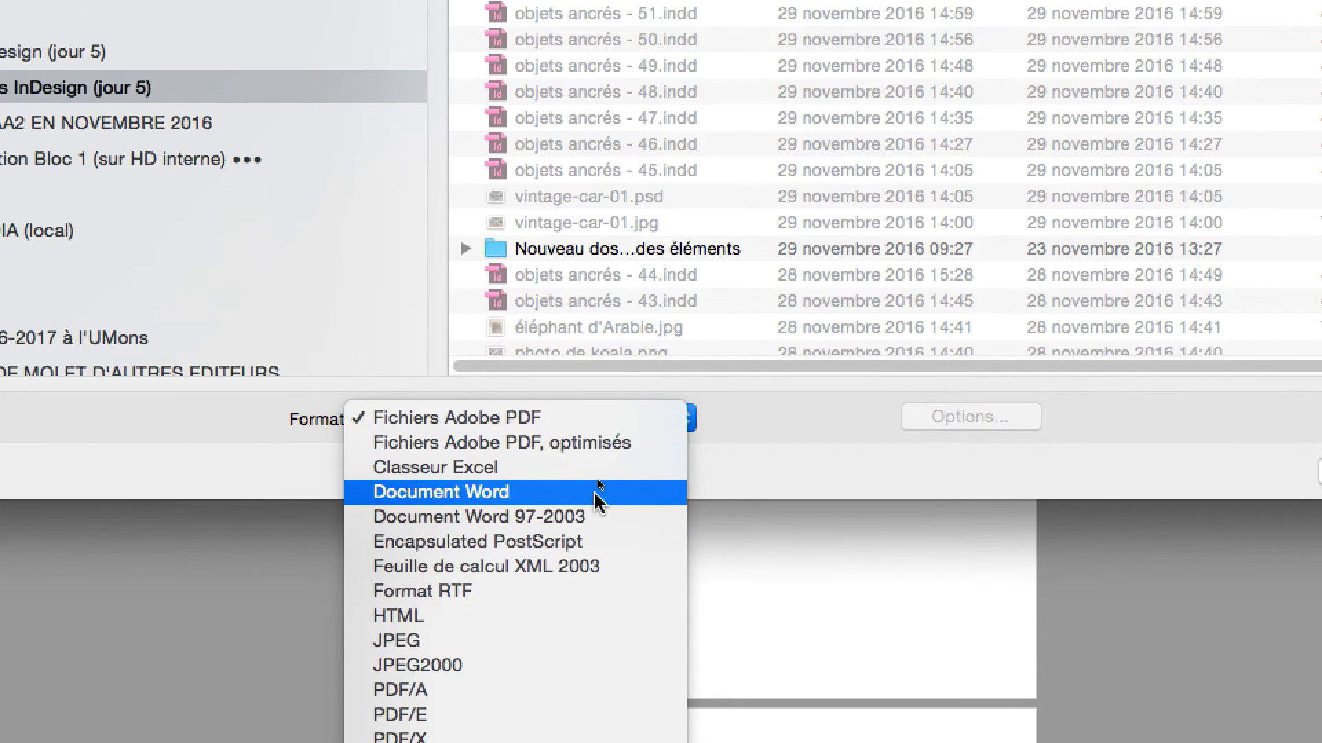
{"action": "left_click", "coordinate": [598, 492]}
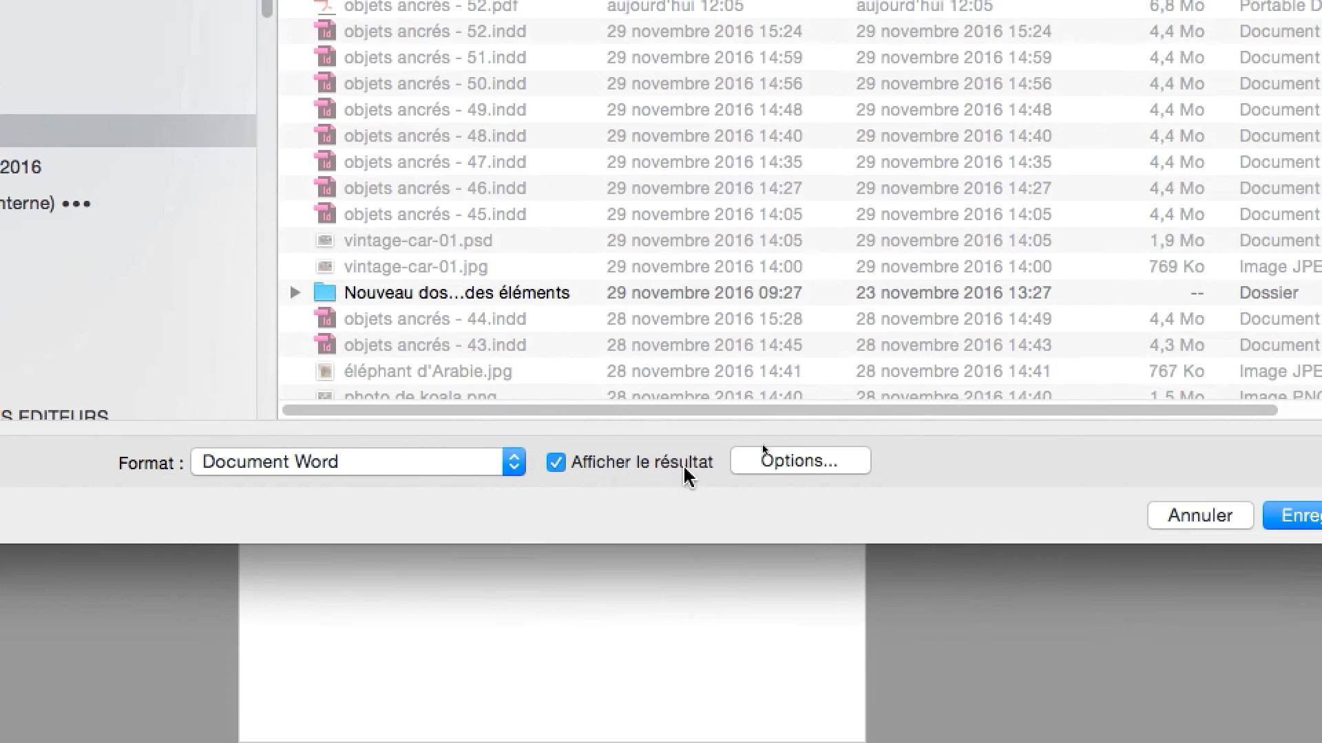
{"action": "left_click", "coordinate": [964, 457]}
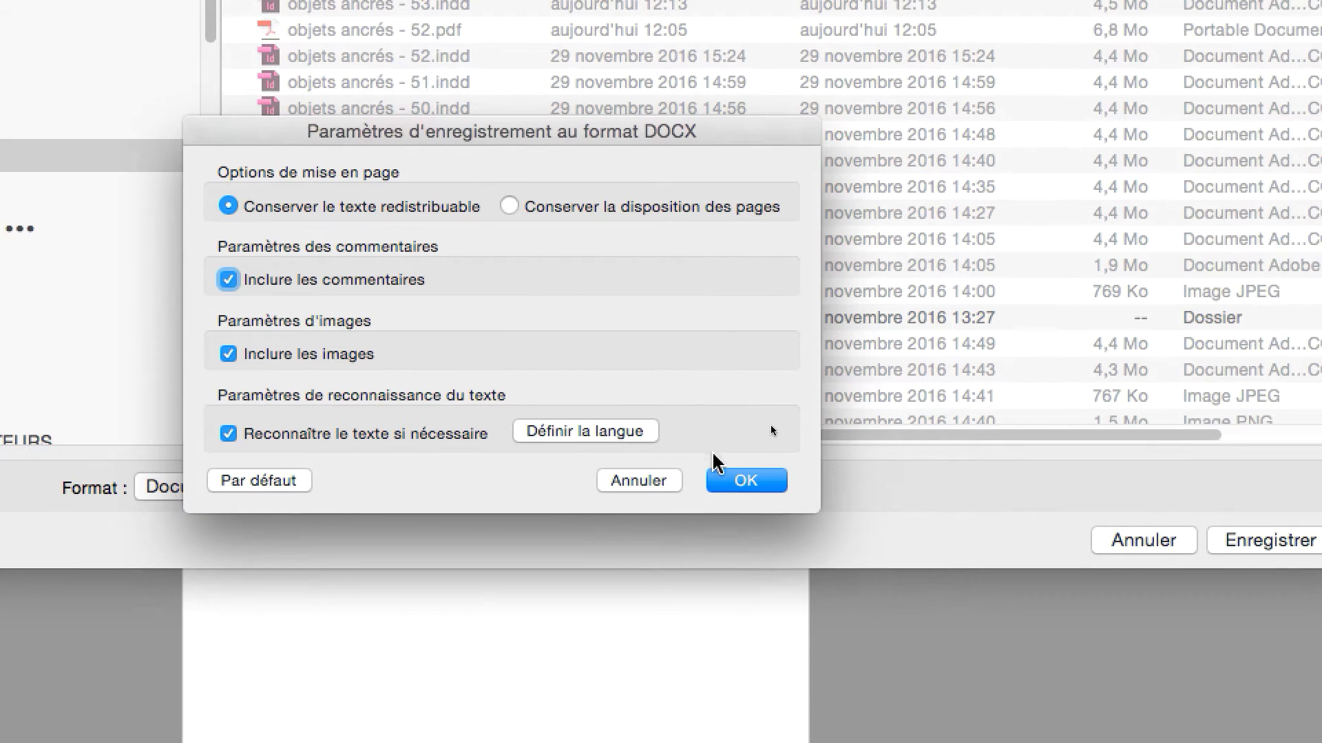
{"action": "left_click", "coordinate": [882, 599]}
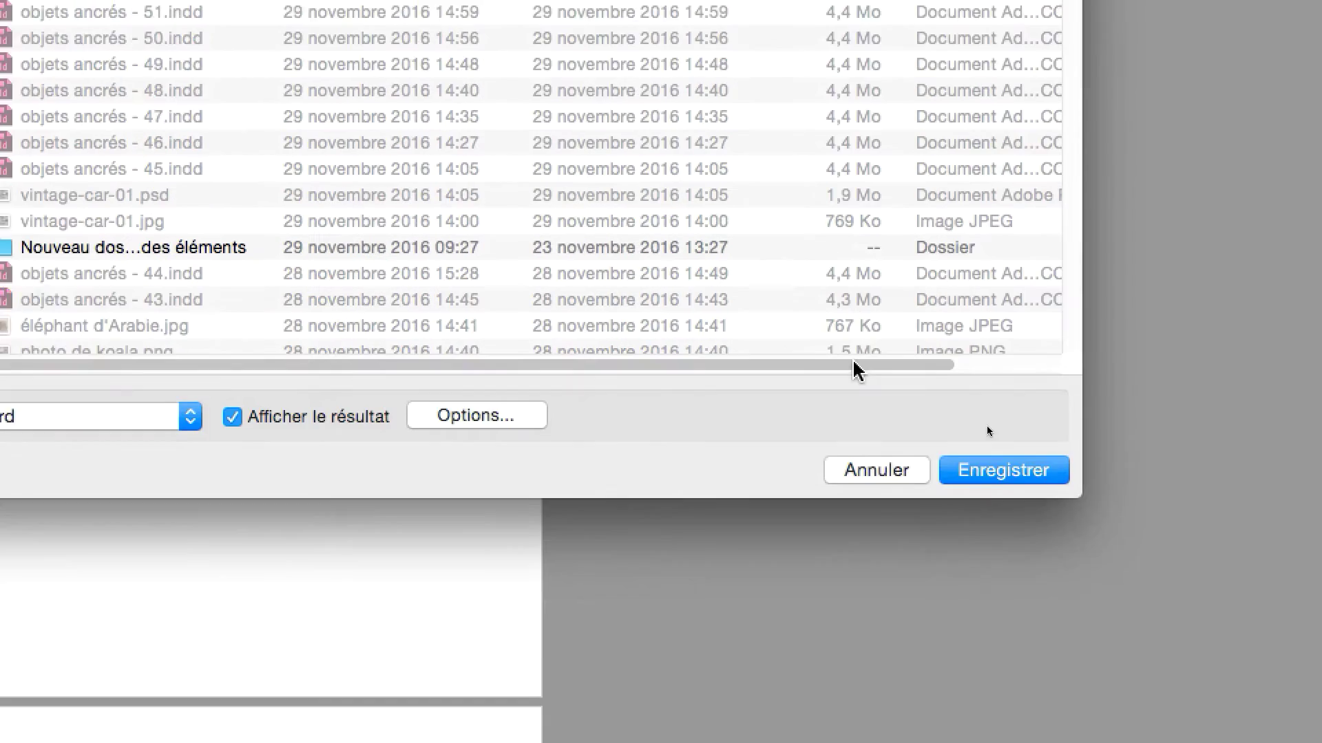
{"action": "left_click", "coordinate": [1012, 471]}
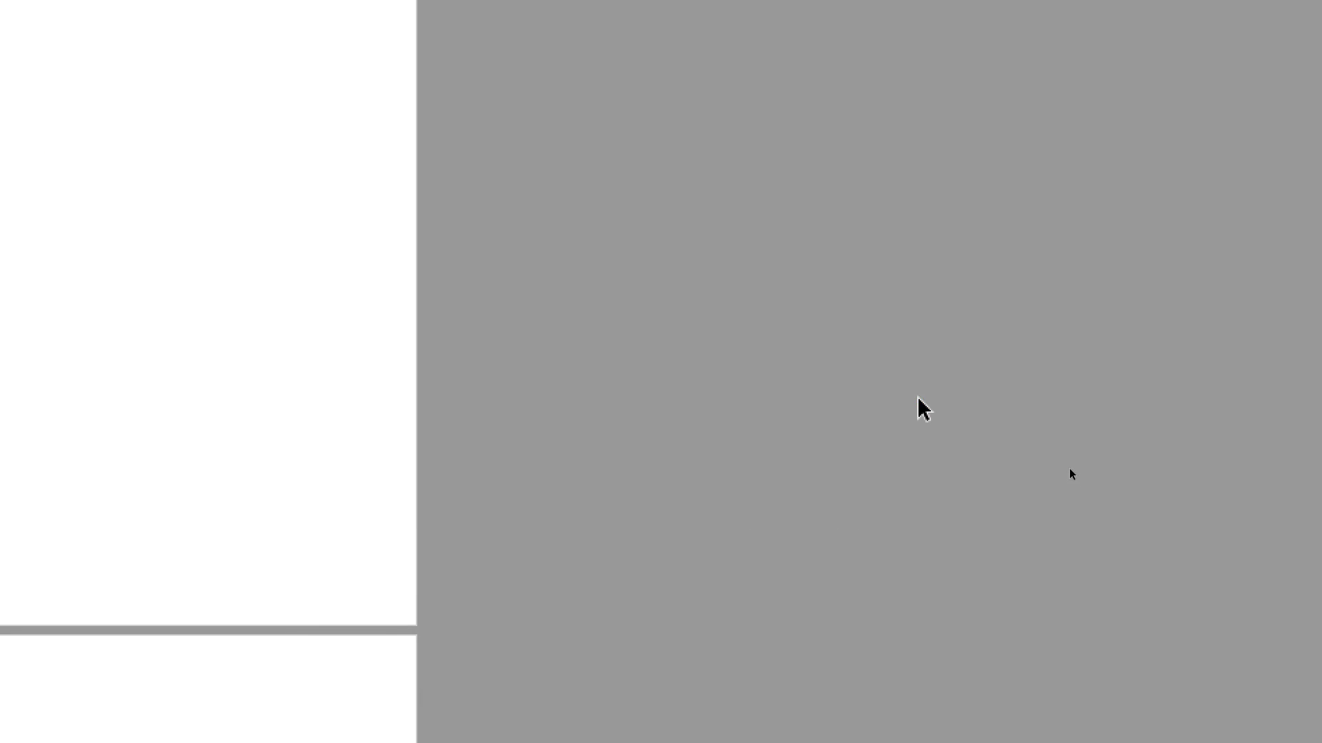
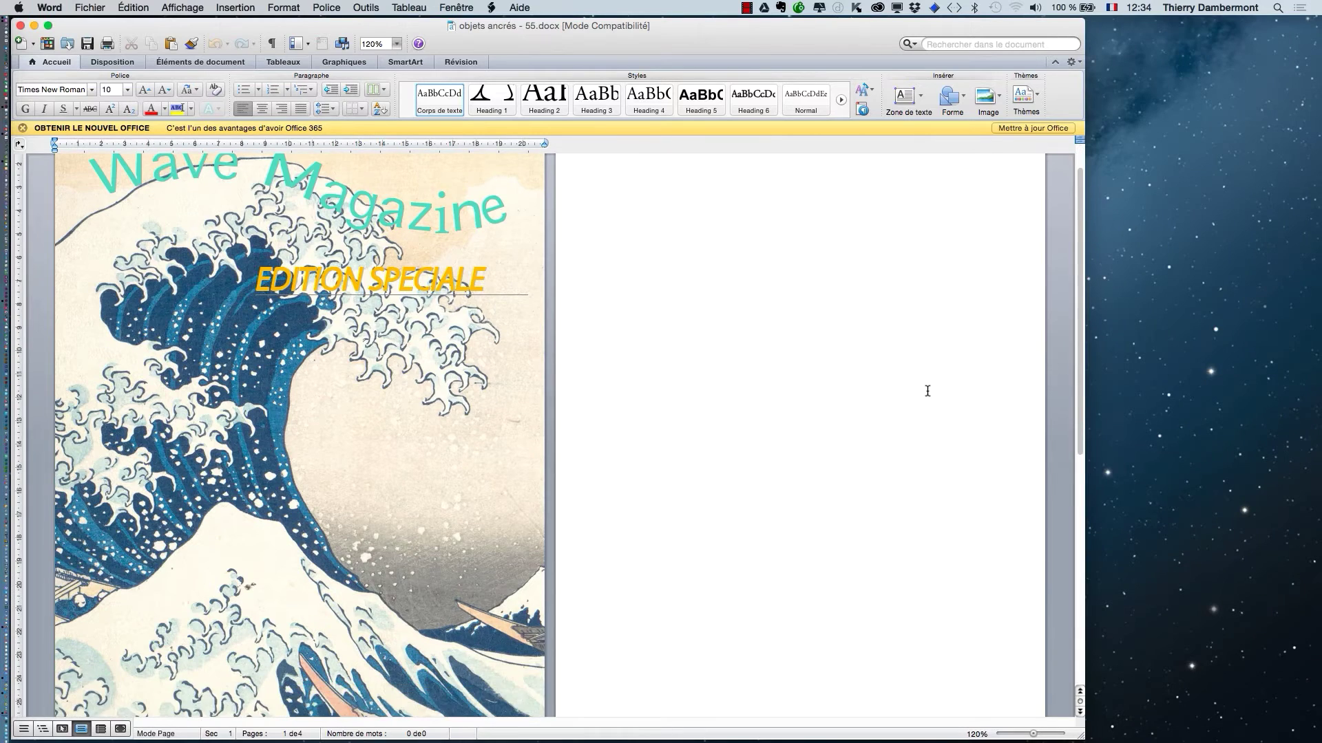
Step: Examine the converted "objets ancrés - 55.docx" in Word, from the cover through the table of contents and first articles to the "annonce ici" pages
{"action": "scroll", "coordinate": [929, 390], "scroll_direction": "down", "scroll_amount": 15}
{"action": "scroll", "coordinate": [933, 391], "scroll_direction": "down", "scroll_amount": 10}
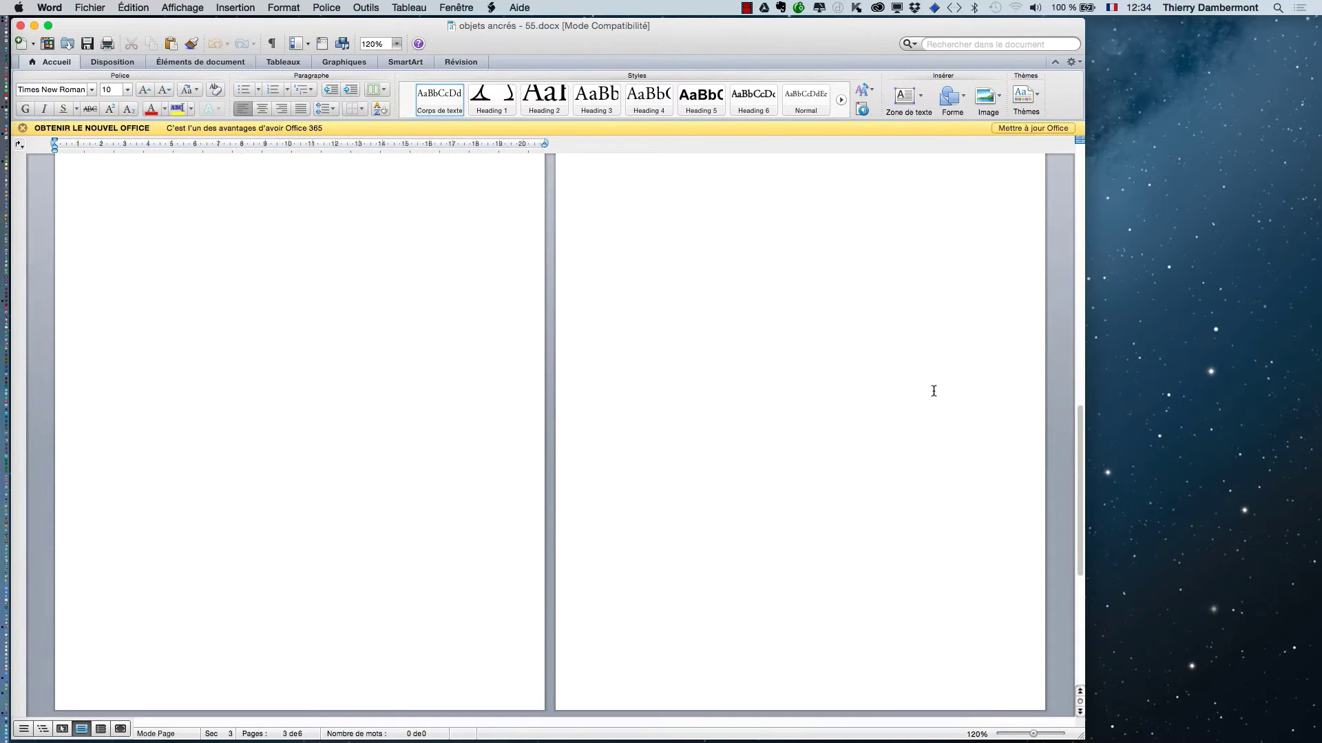
{"action": "scroll", "coordinate": [933, 391], "scroll_direction": "up", "scroll_amount": 3}
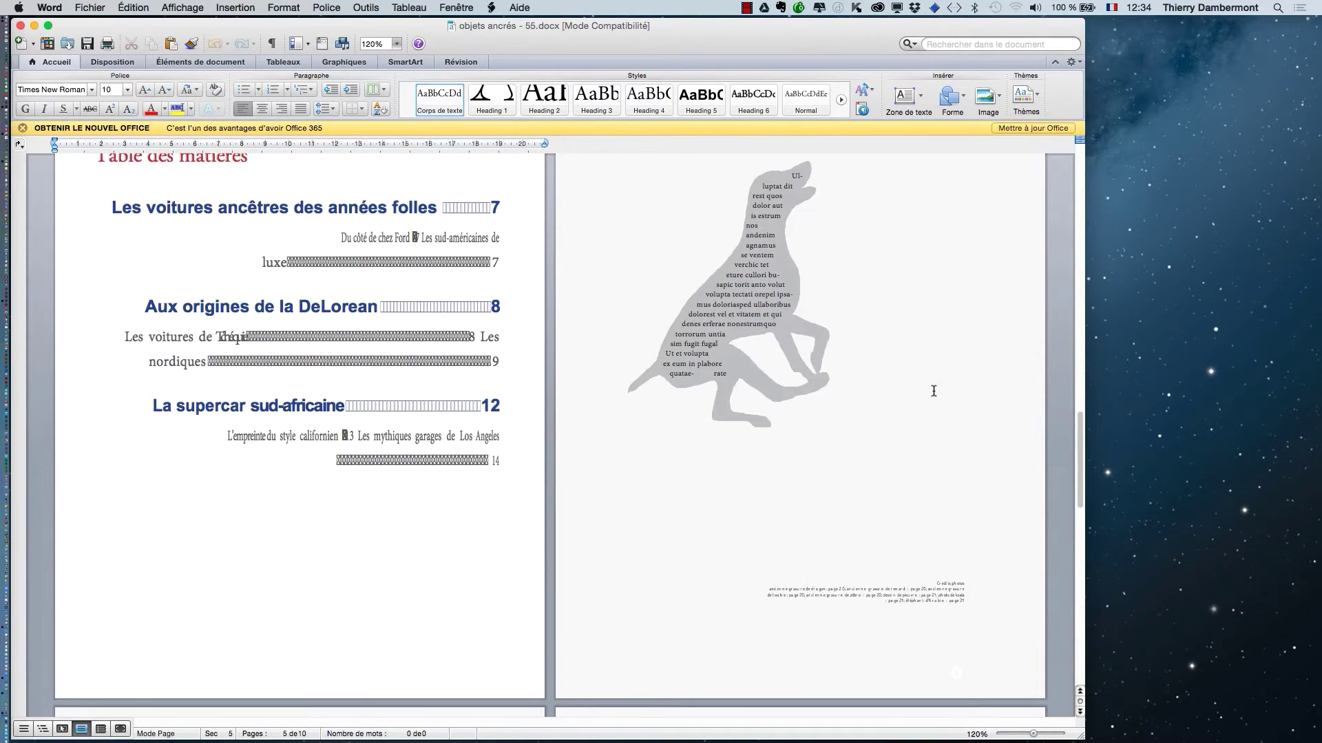
{"action": "scroll", "coordinate": [933, 391], "scroll_direction": "down", "scroll_amount": 3}
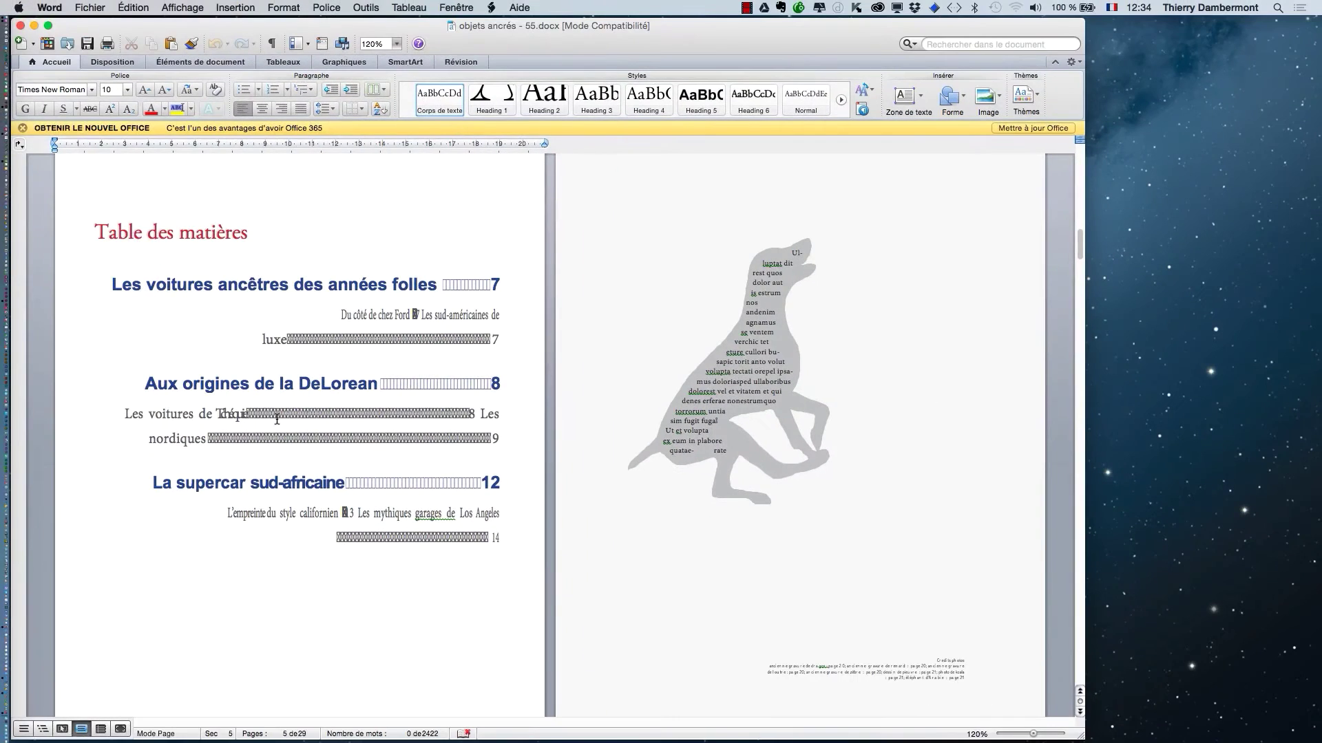
{"action": "scroll", "coordinate": [457, 463], "scroll_direction": "down", "scroll_amount": 10}
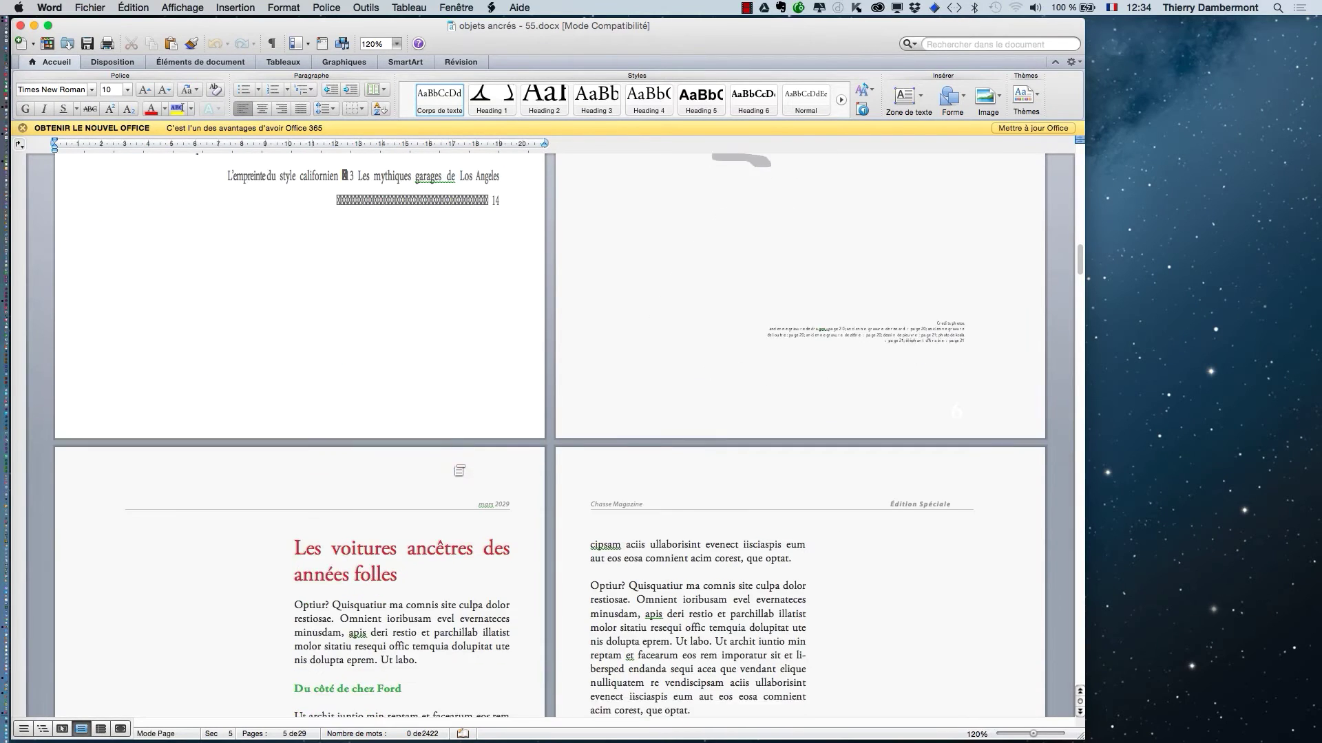
{"action": "scroll", "coordinate": [454, 465], "scroll_direction": "down", "scroll_amount": 8}
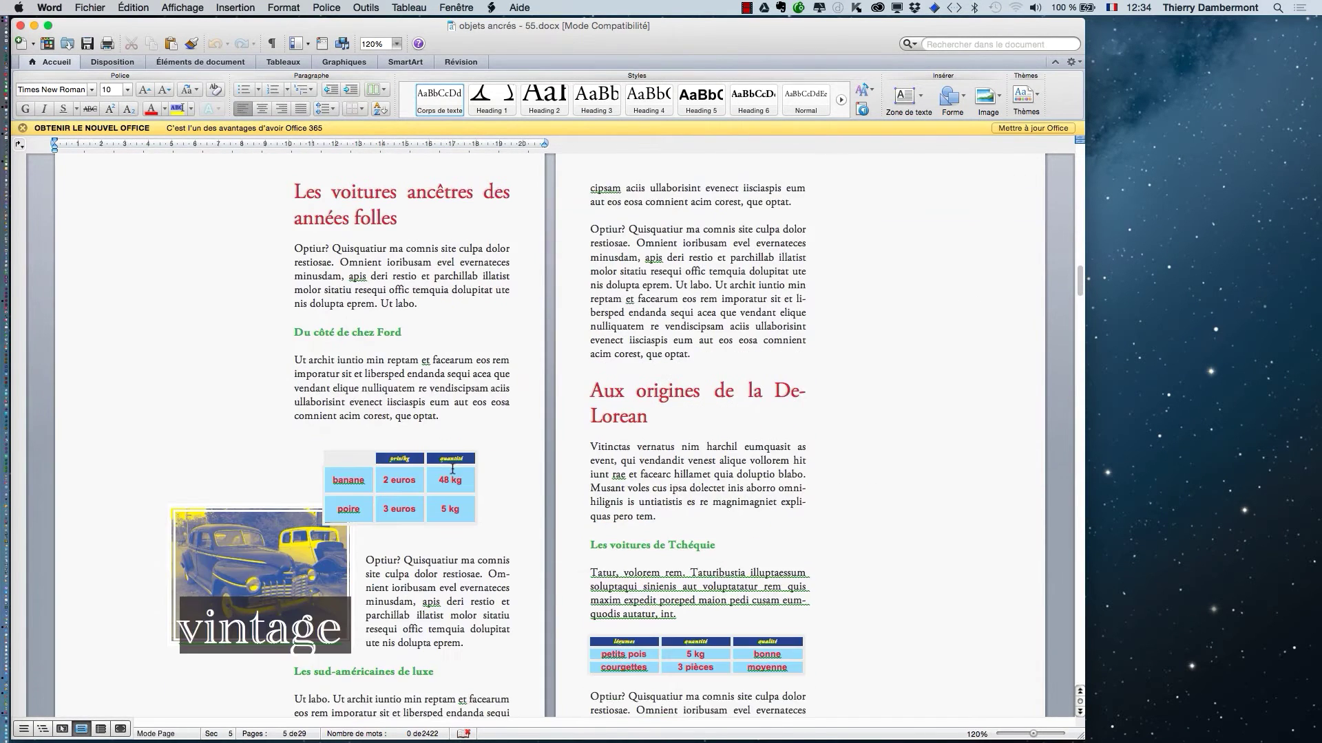
{"action": "scroll", "coordinate": [452, 468], "scroll_direction": "down", "scroll_amount": 8}
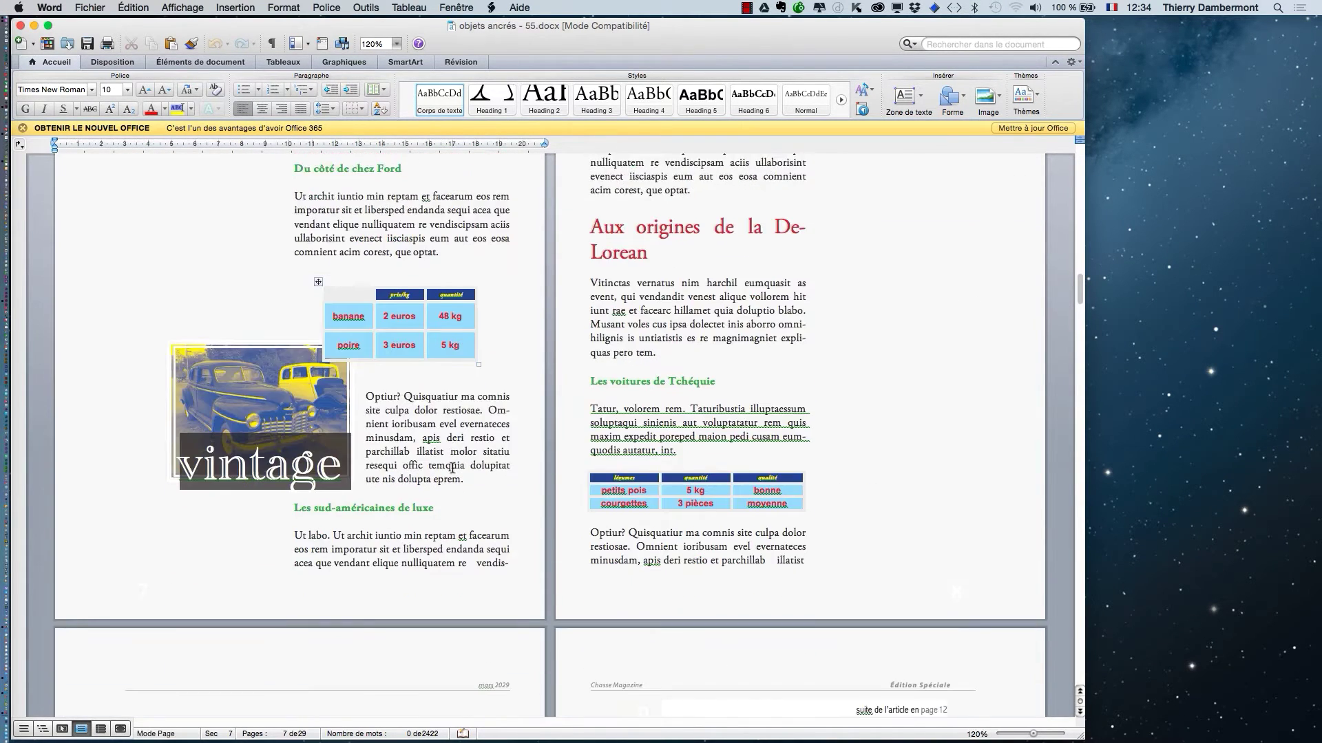
{"action": "scroll", "coordinate": [454, 471], "scroll_direction": "down", "scroll_amount": 10}
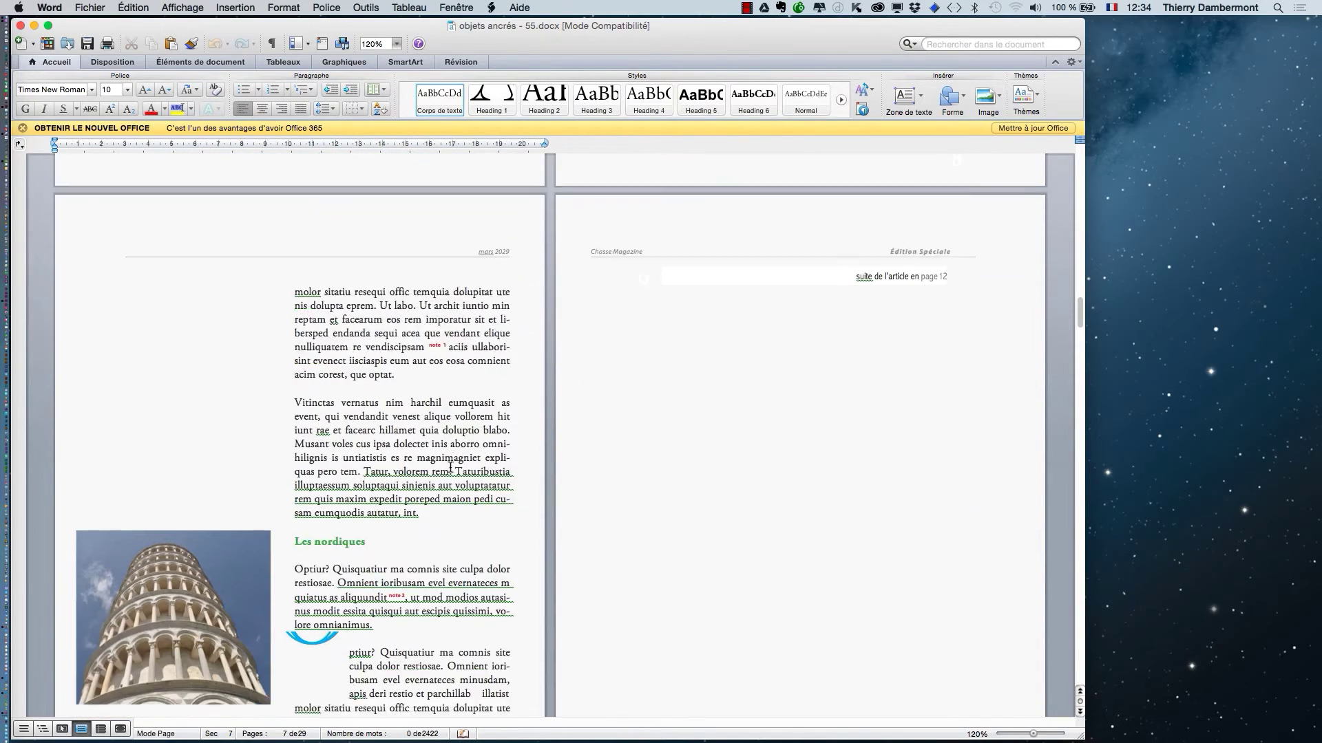
{"action": "scroll", "coordinate": [451, 468], "scroll_direction": "down", "scroll_amount": 7}
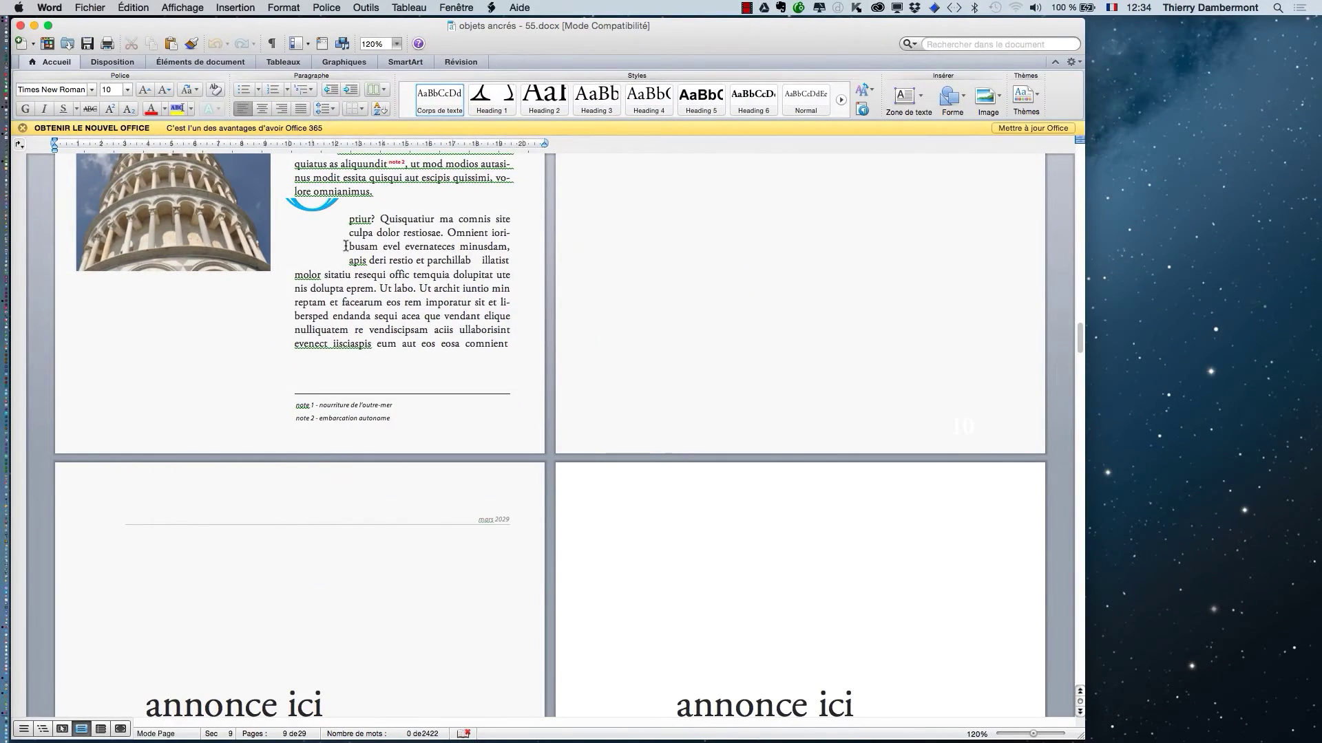
{"action": "scroll", "coordinate": [325, 256], "scroll_direction": "down", "scroll_amount": 6}
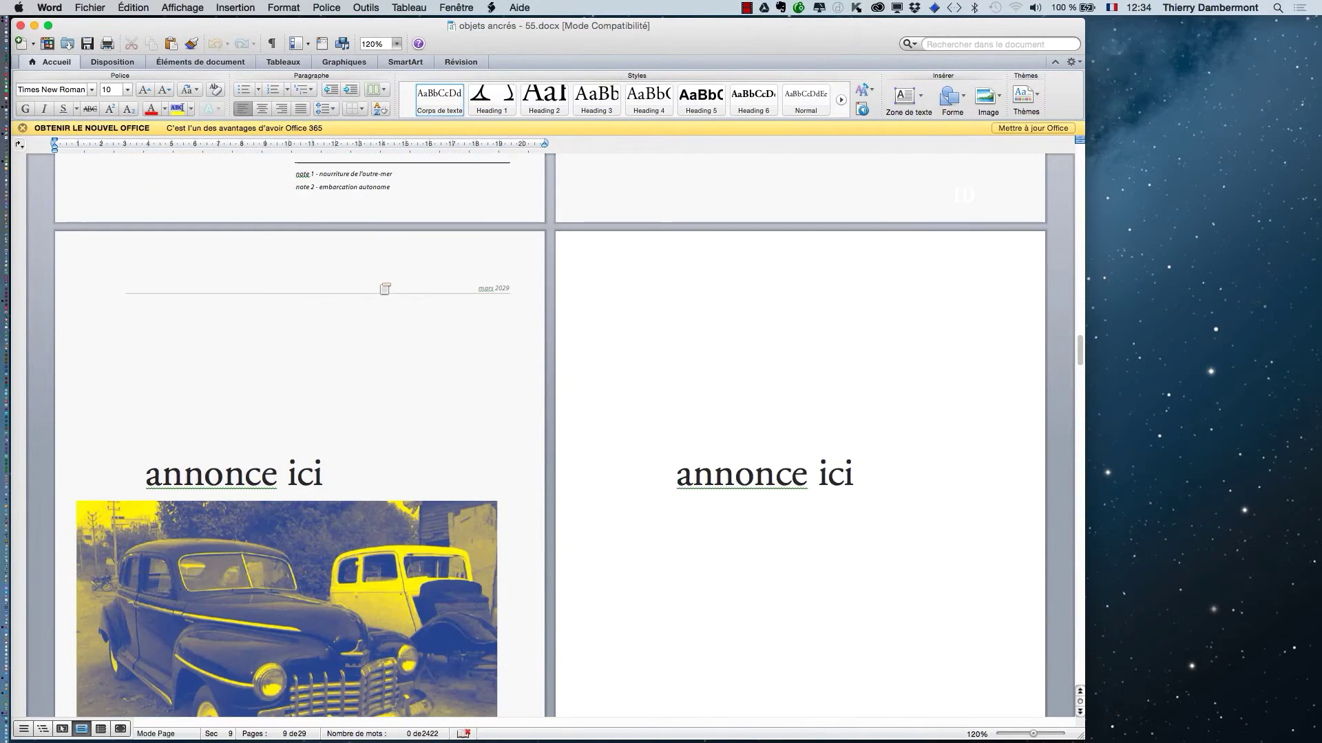
Step: Check how the remaining Word pages were converted, from the continued article on page 12 to the animal image pages
{"action": "scroll", "coordinate": [380, 287], "scroll_direction": "down", "scroll_amount": 15}
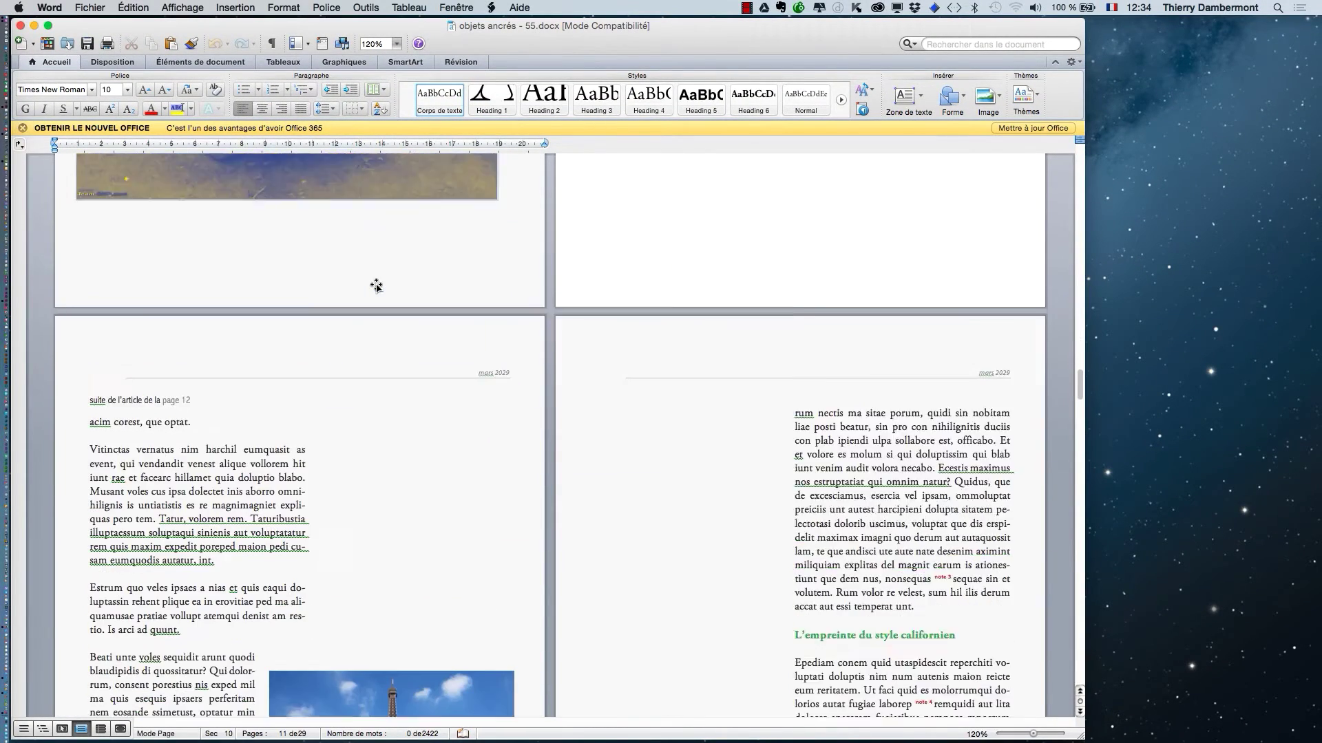
{"action": "scroll", "coordinate": [376, 286], "scroll_direction": "down", "scroll_amount": 8}
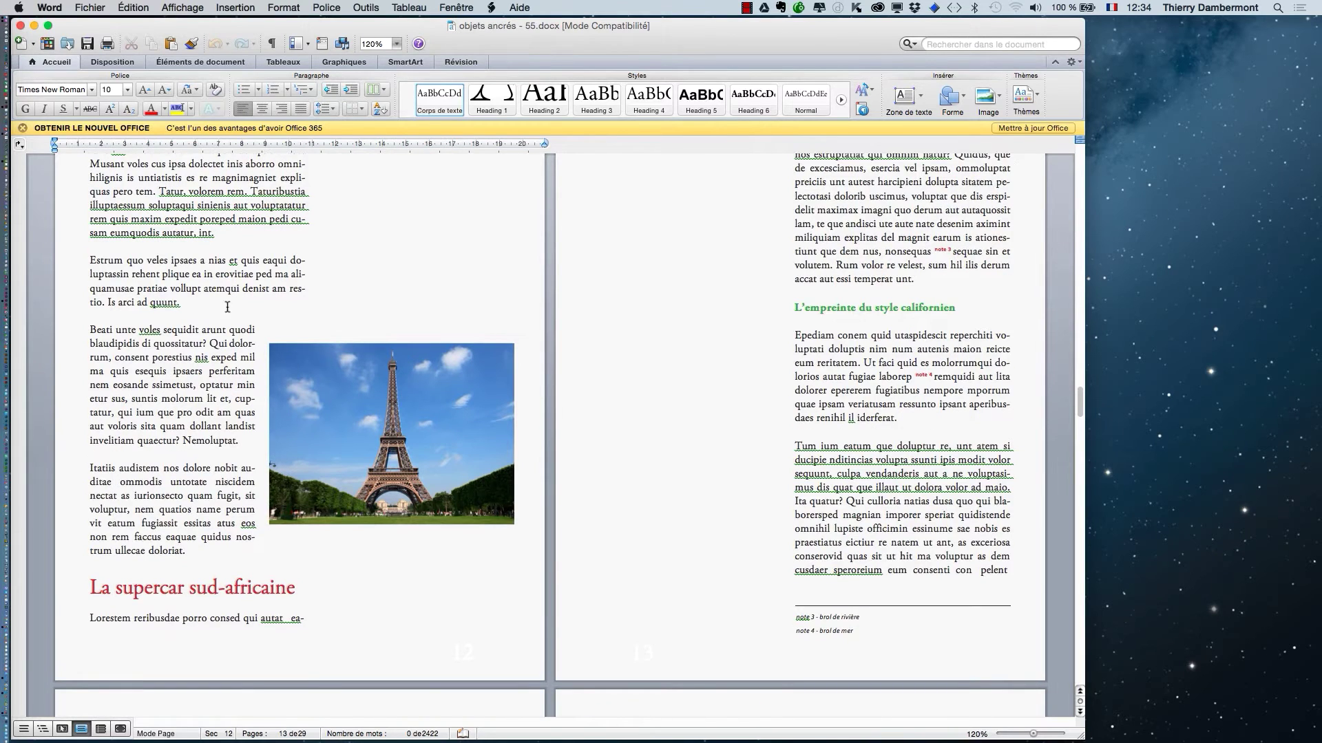
{"action": "scroll", "coordinate": [252, 473], "scroll_direction": "down", "scroll_amount": 6}
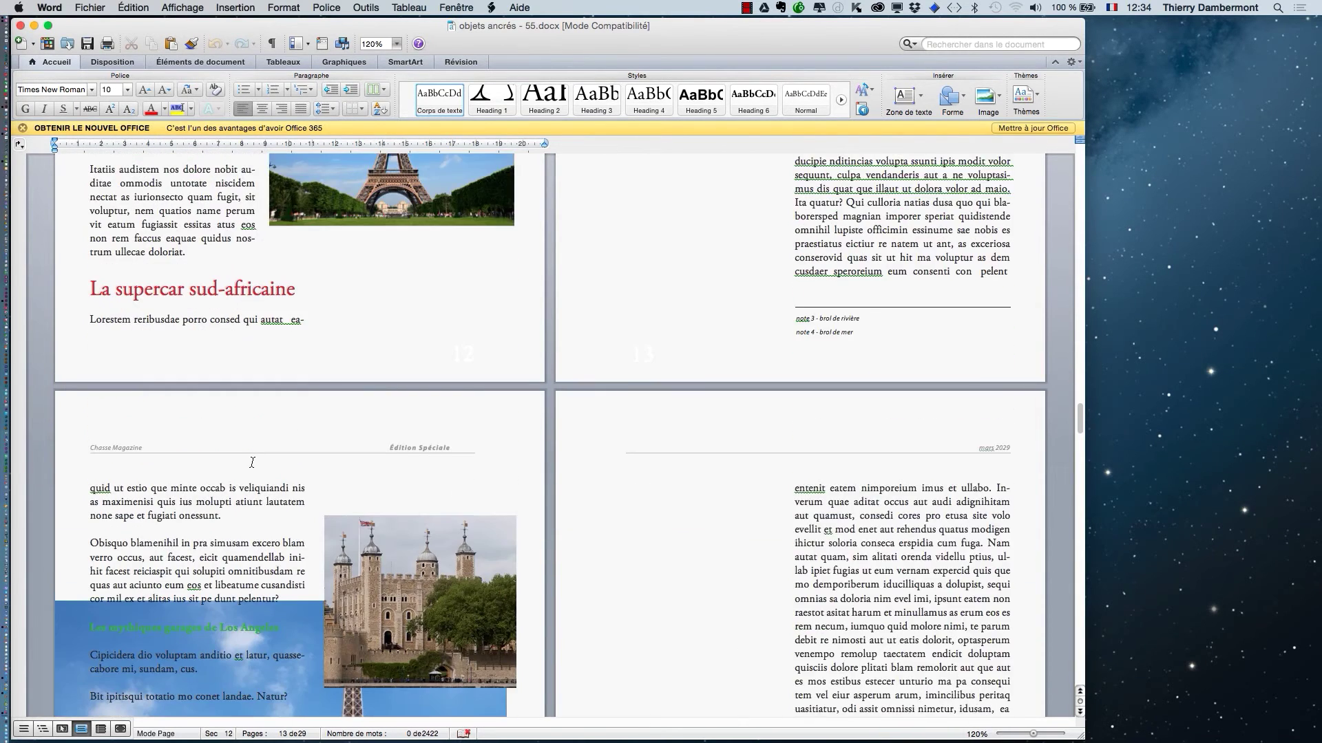
{"action": "scroll", "coordinate": [250, 462], "scroll_direction": "down", "scroll_amount": 5}
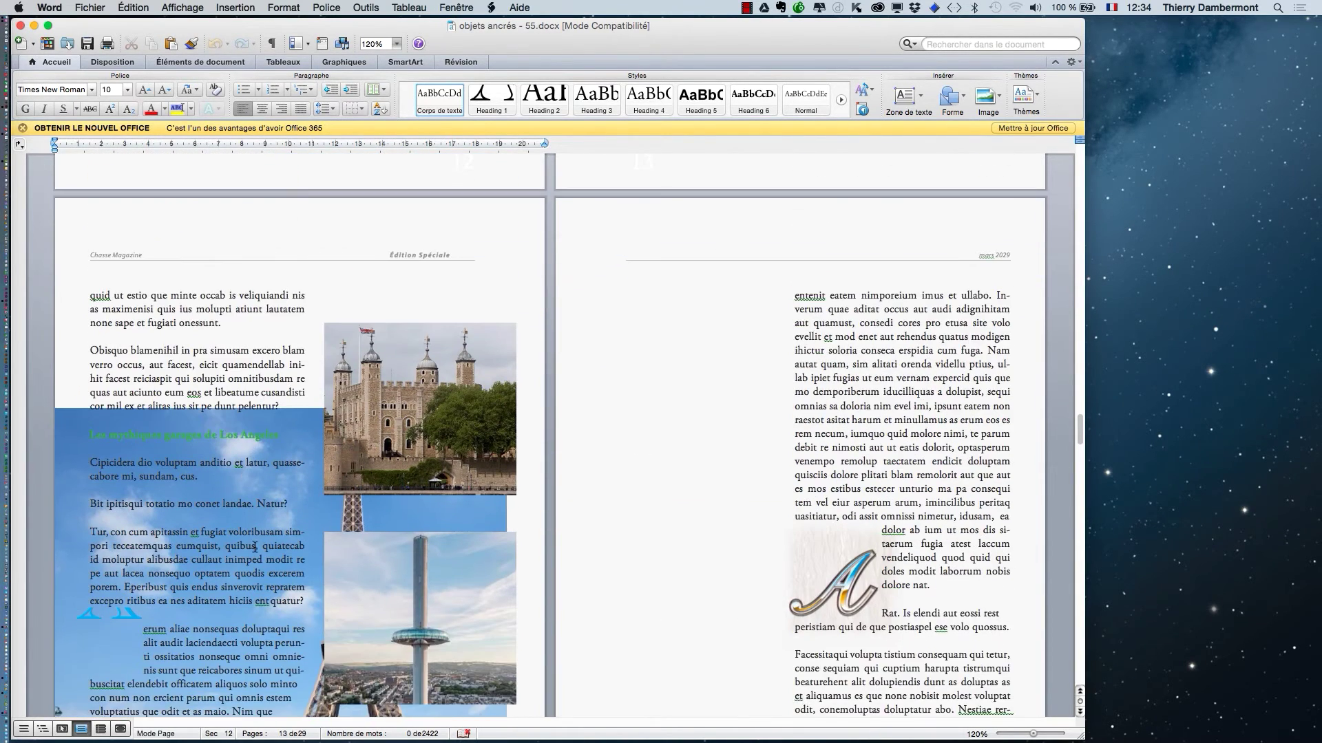
{"action": "scroll", "coordinate": [244, 484], "scroll_direction": "down", "scroll_amount": 3}
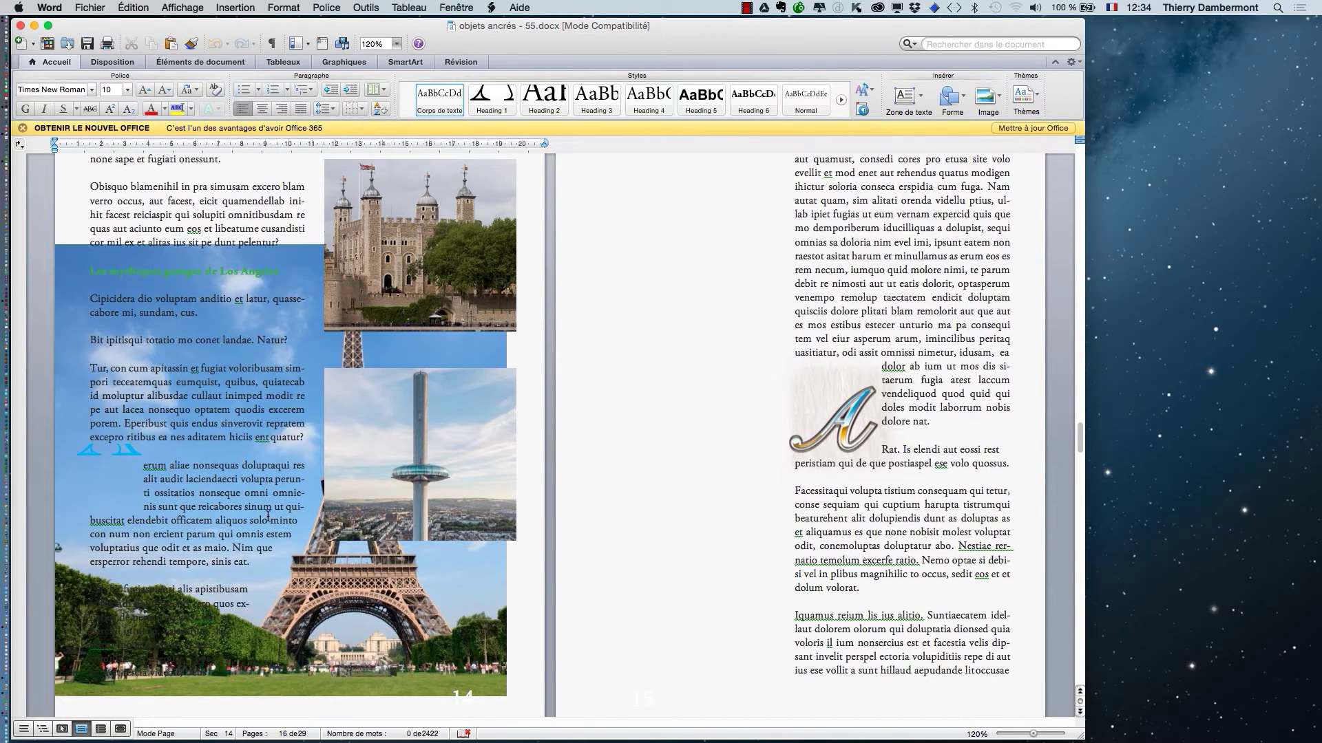
{"action": "scroll", "coordinate": [266, 515], "scroll_direction": "down", "scroll_amount": 1}
{"action": "scroll", "coordinate": [266, 515], "scroll_direction": "down", "scroll_amount": 2}
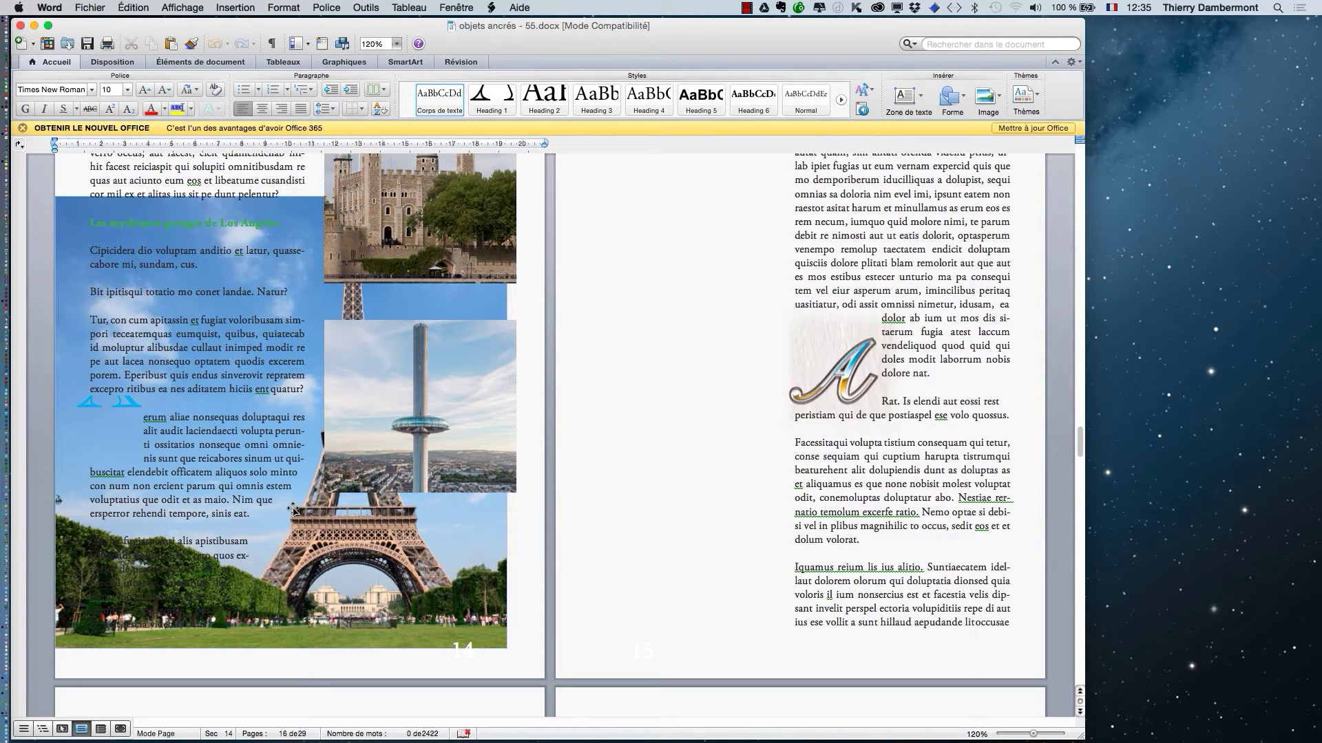
{"action": "scroll", "coordinate": [344, 546], "scroll_direction": "down", "scroll_amount": 10}
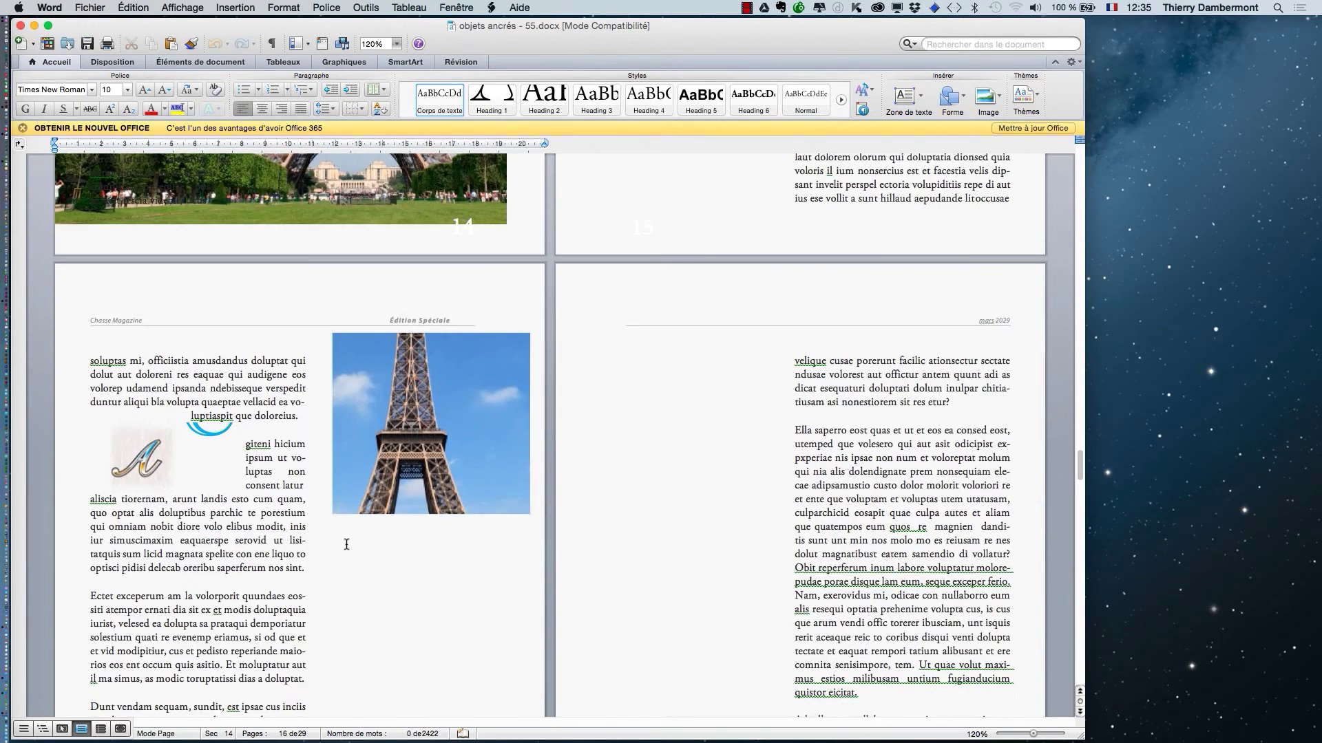
{"action": "scroll", "coordinate": [344, 545], "scroll_direction": "down", "scroll_amount": 15}
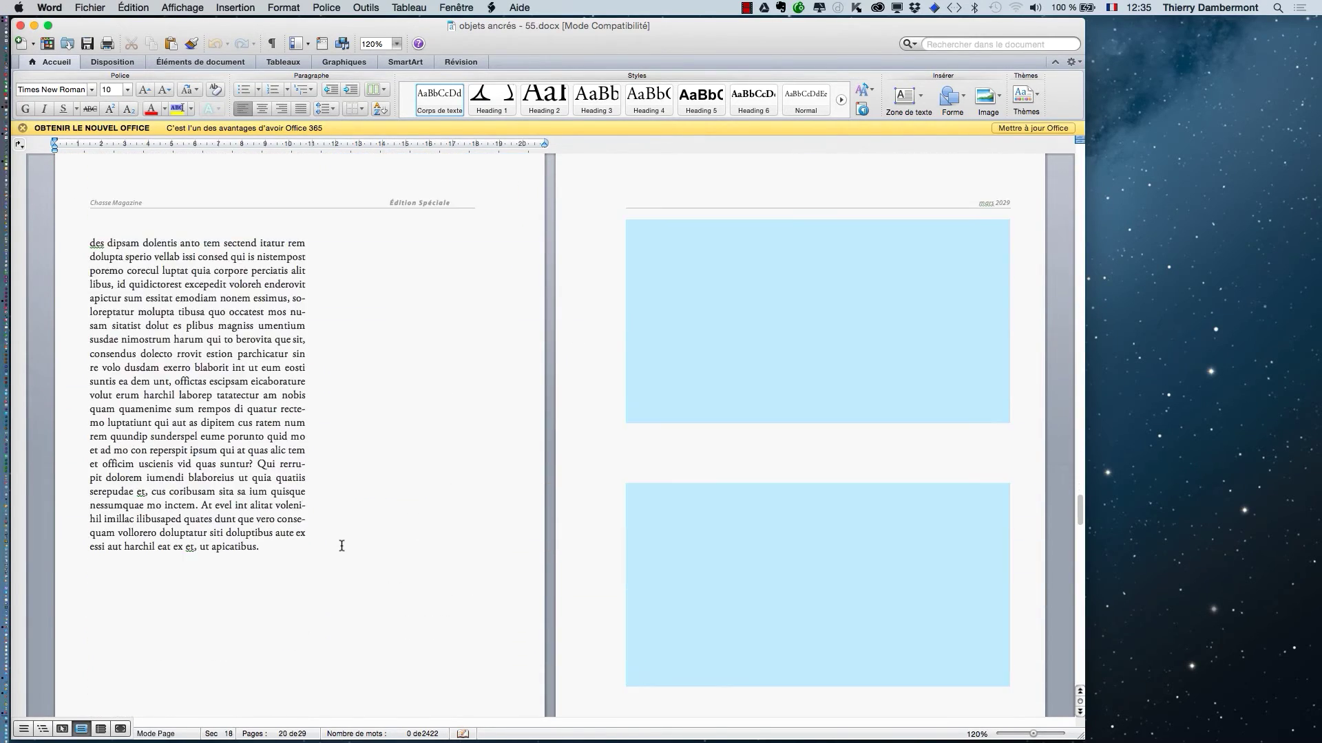
{"action": "scroll", "coordinate": [341, 546], "scroll_direction": "down", "scroll_amount": 15}
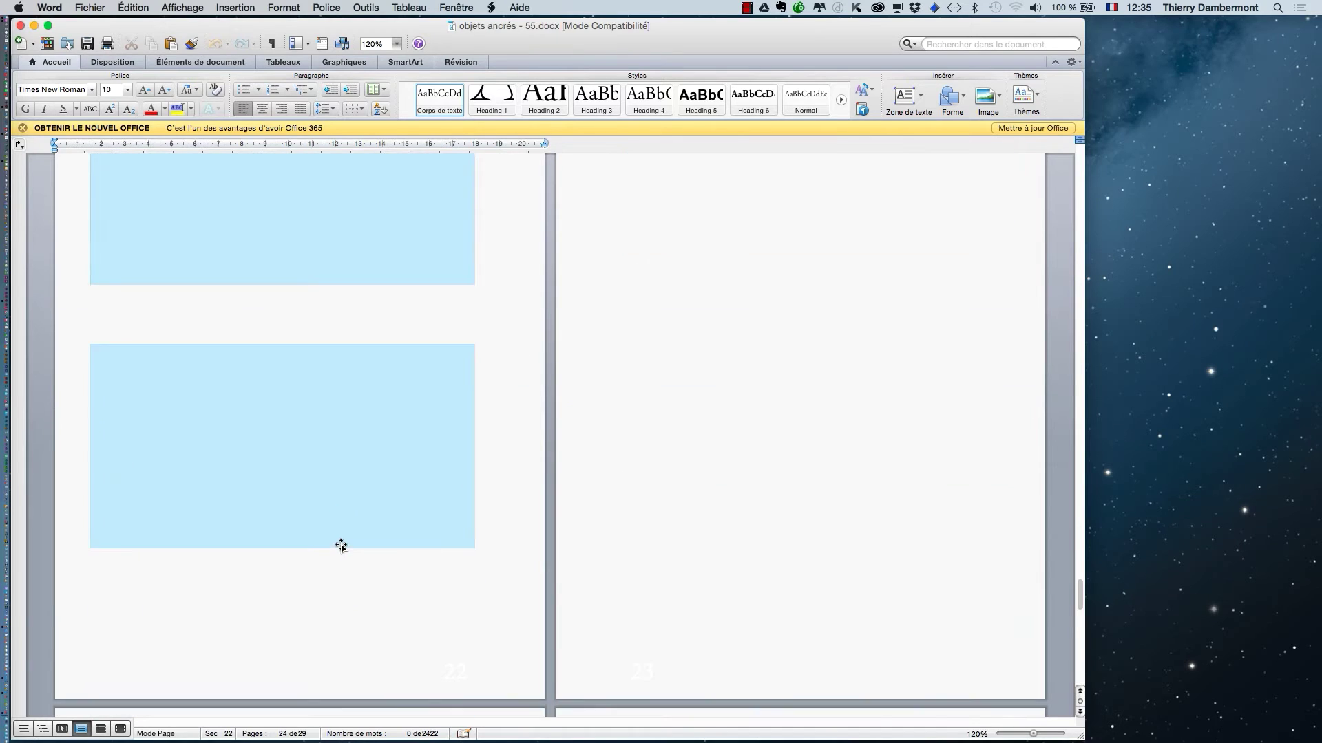
{"action": "scroll", "coordinate": [341, 546], "scroll_direction": "down", "scroll_amount": 4}
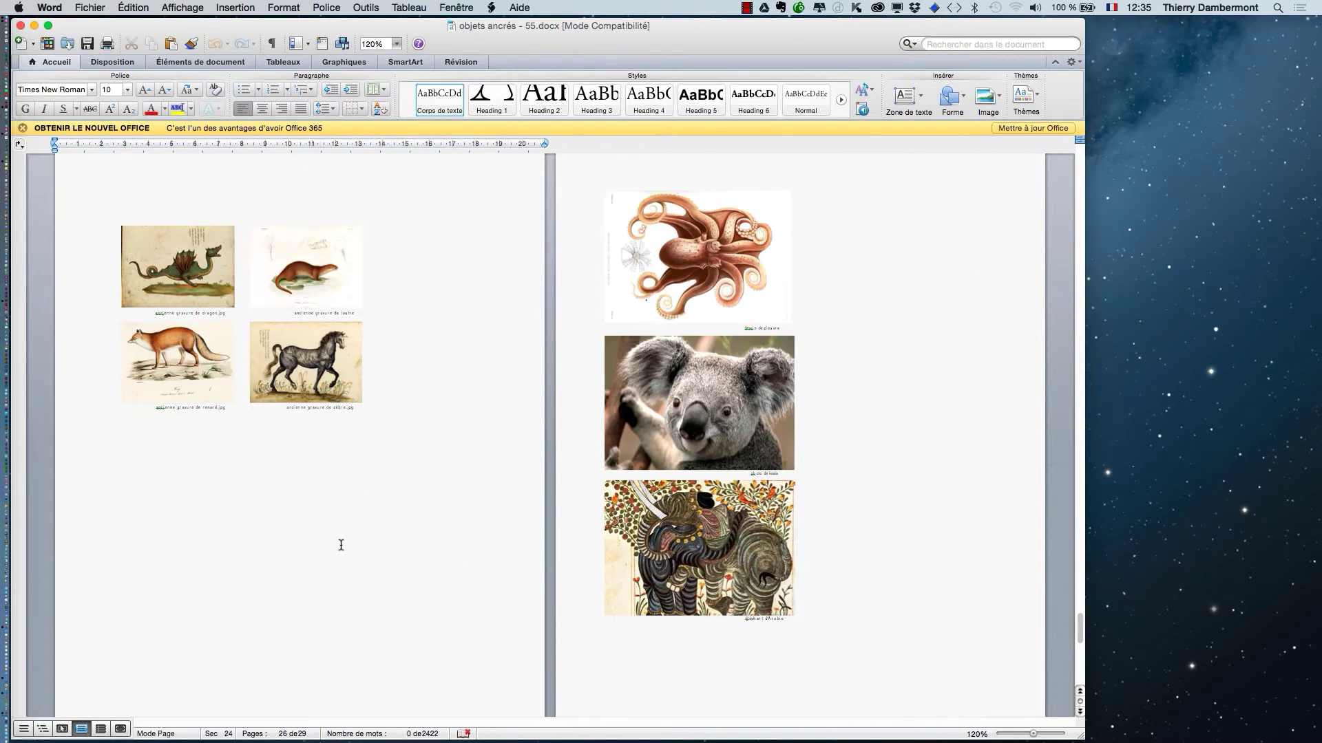
{"action": "scroll", "coordinate": [340, 545], "scroll_direction": "up", "scroll_amount": 2}
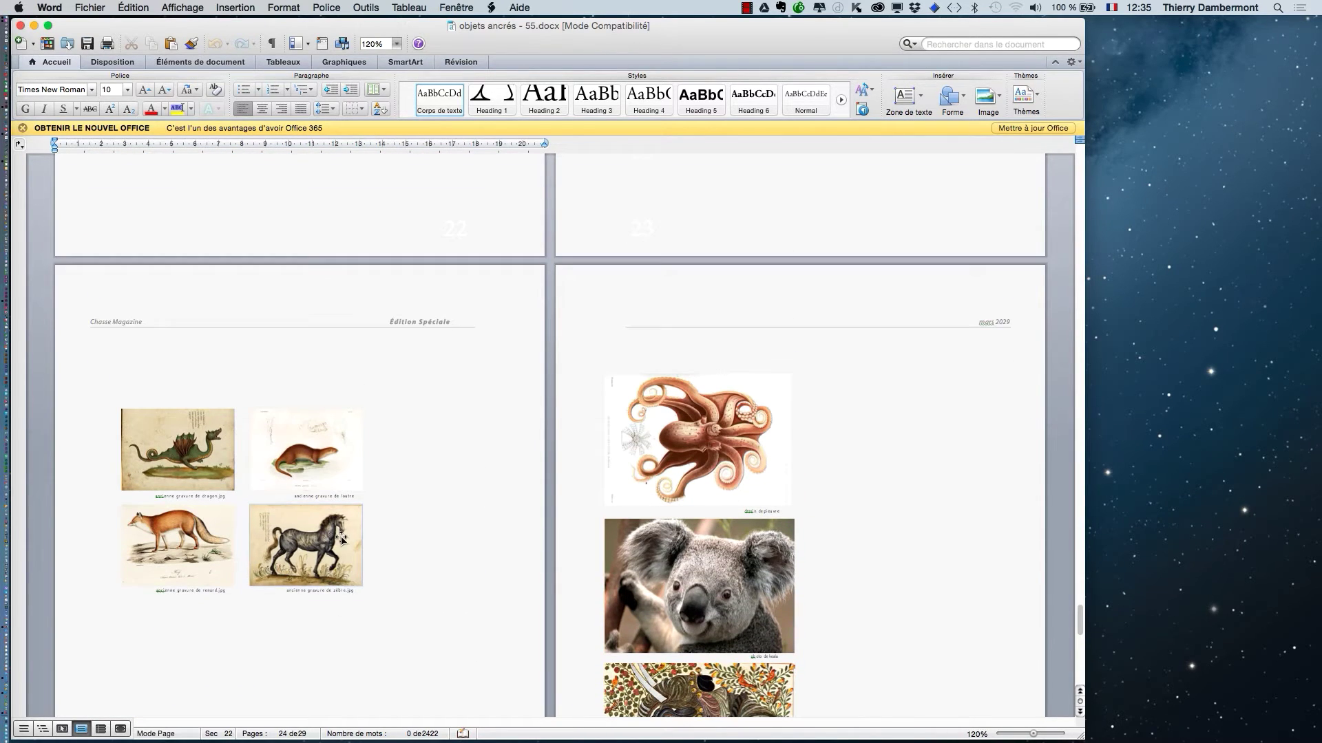
{"action": "scroll", "coordinate": [341, 539], "scroll_direction": "down", "scroll_amount": 3}
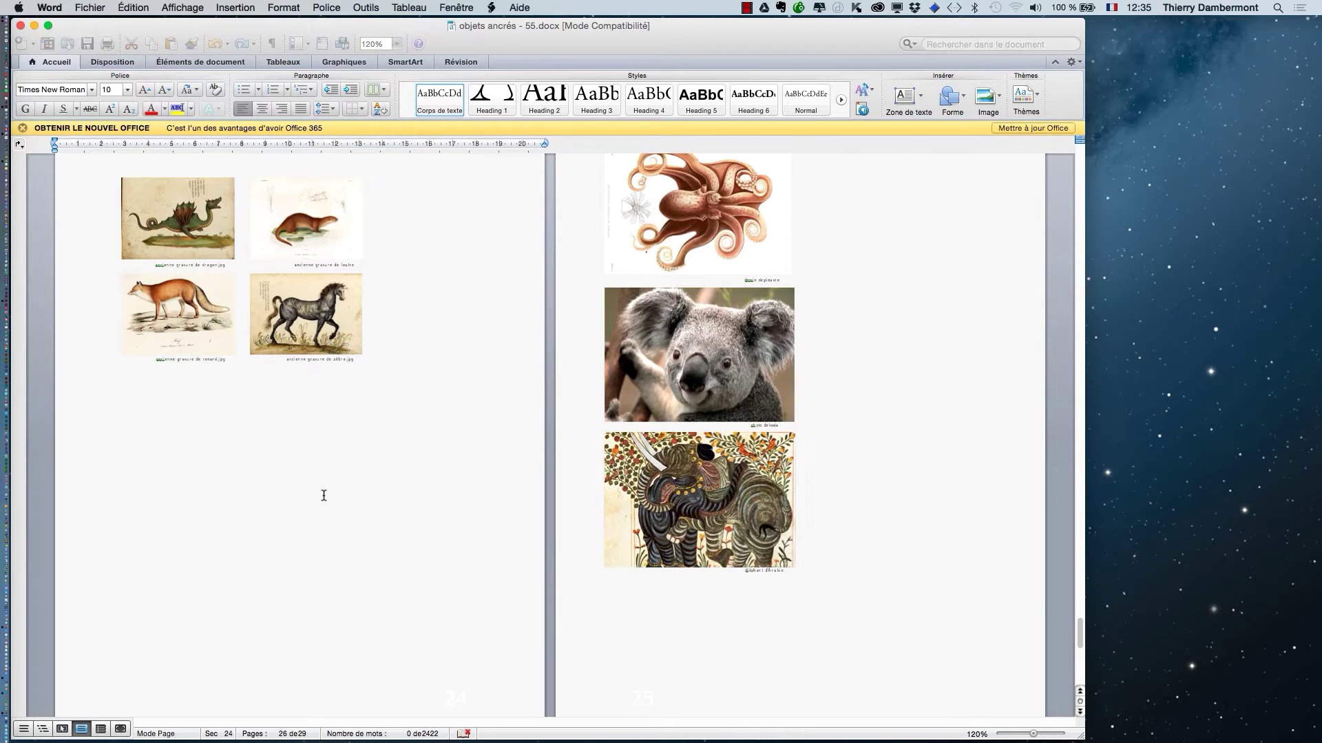
{"action": "left_click", "coordinate": [268, 510]}
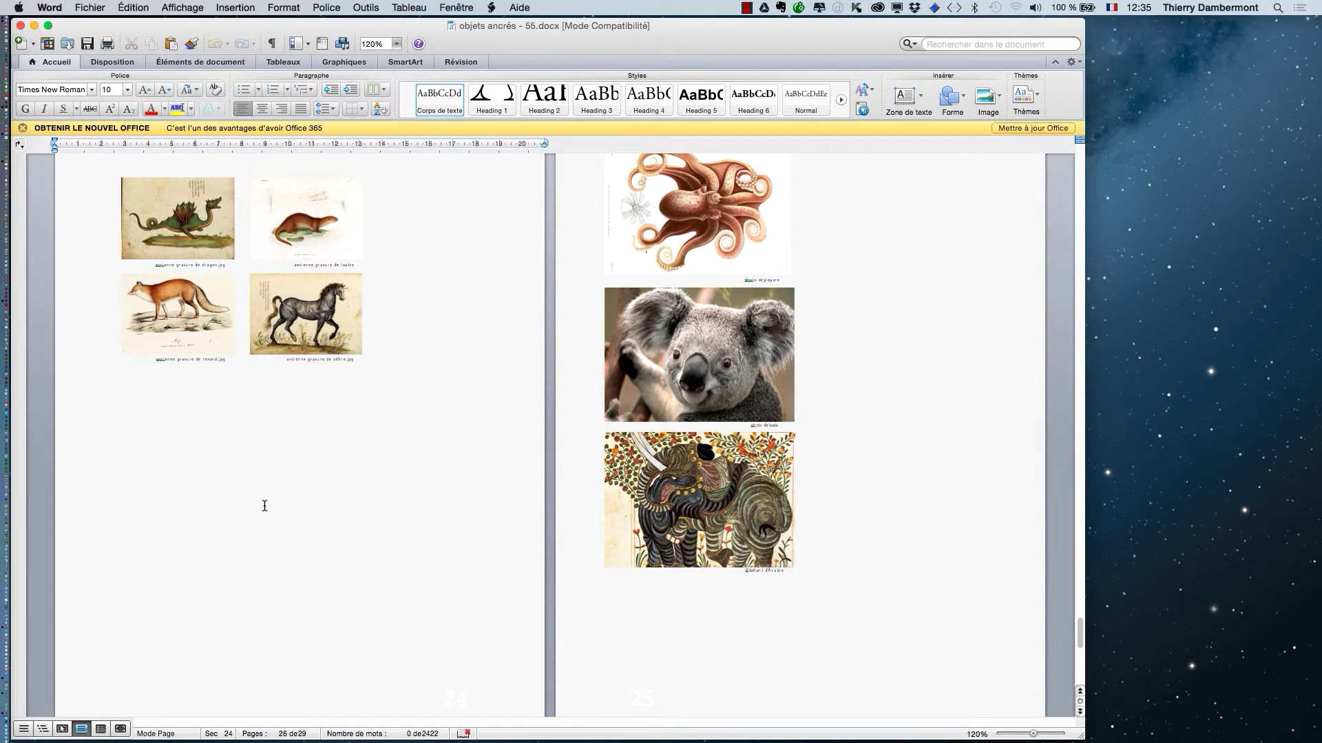
Step: Review the final animal image pages of the converted Word document and return to the blue placeholder pages
{"action": "scroll", "coordinate": [290, 495], "scroll_direction": "down", "scroll_amount": 15}
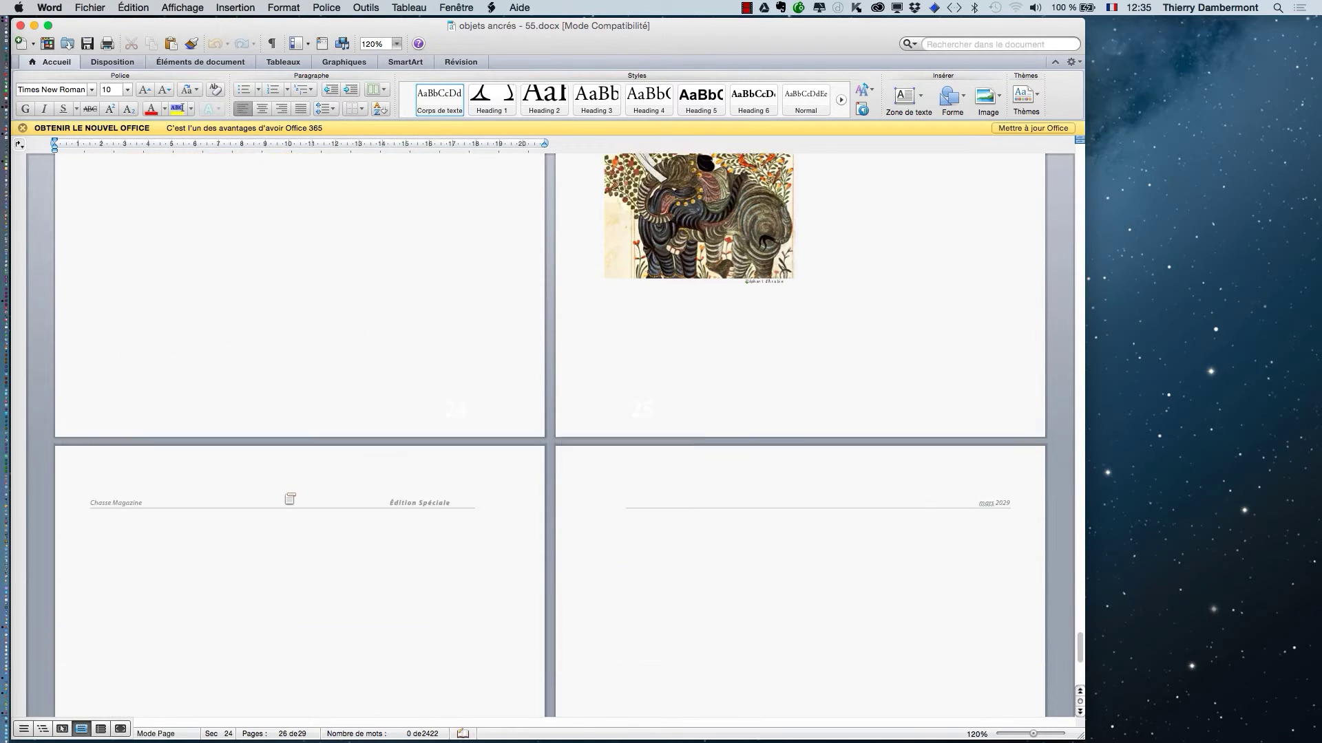
{"action": "scroll", "coordinate": [280, 494], "scroll_direction": "up", "scroll_amount": 20}
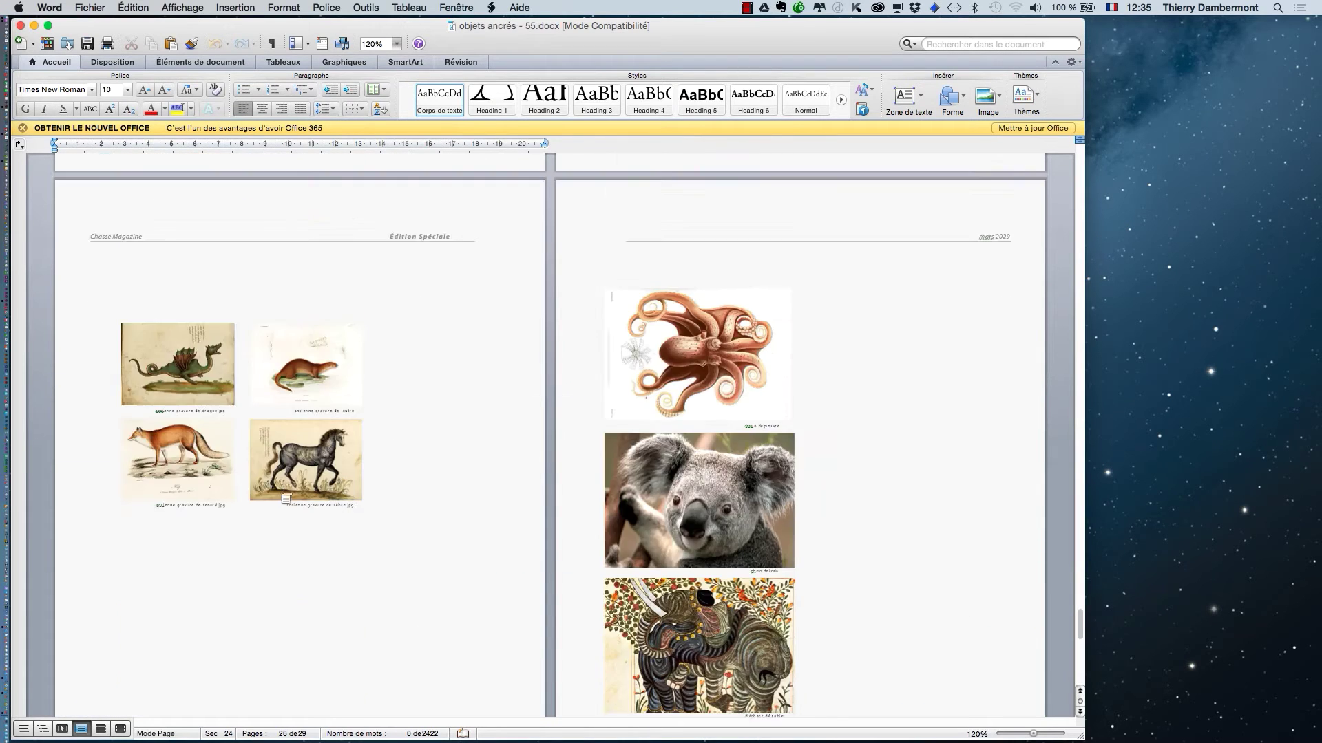
{"action": "scroll", "coordinate": [277, 494], "scroll_direction": "up", "scroll_amount": 15}
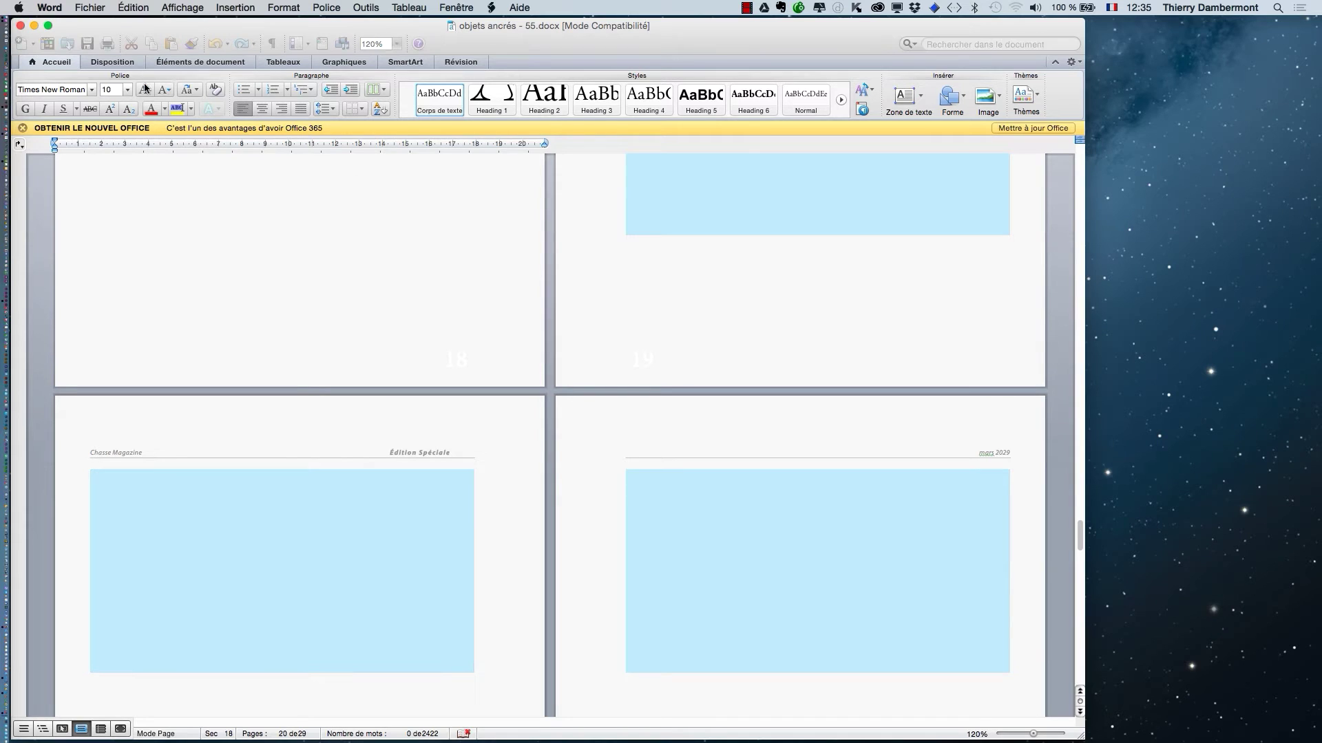
Step: Switch to Acrobat Pro with "objets ancrés - 55.pdf" and look at its application menu
{"action": "key", "text": "super+Tab"}
{"action": "left_click", "coordinate": [454, 375]}
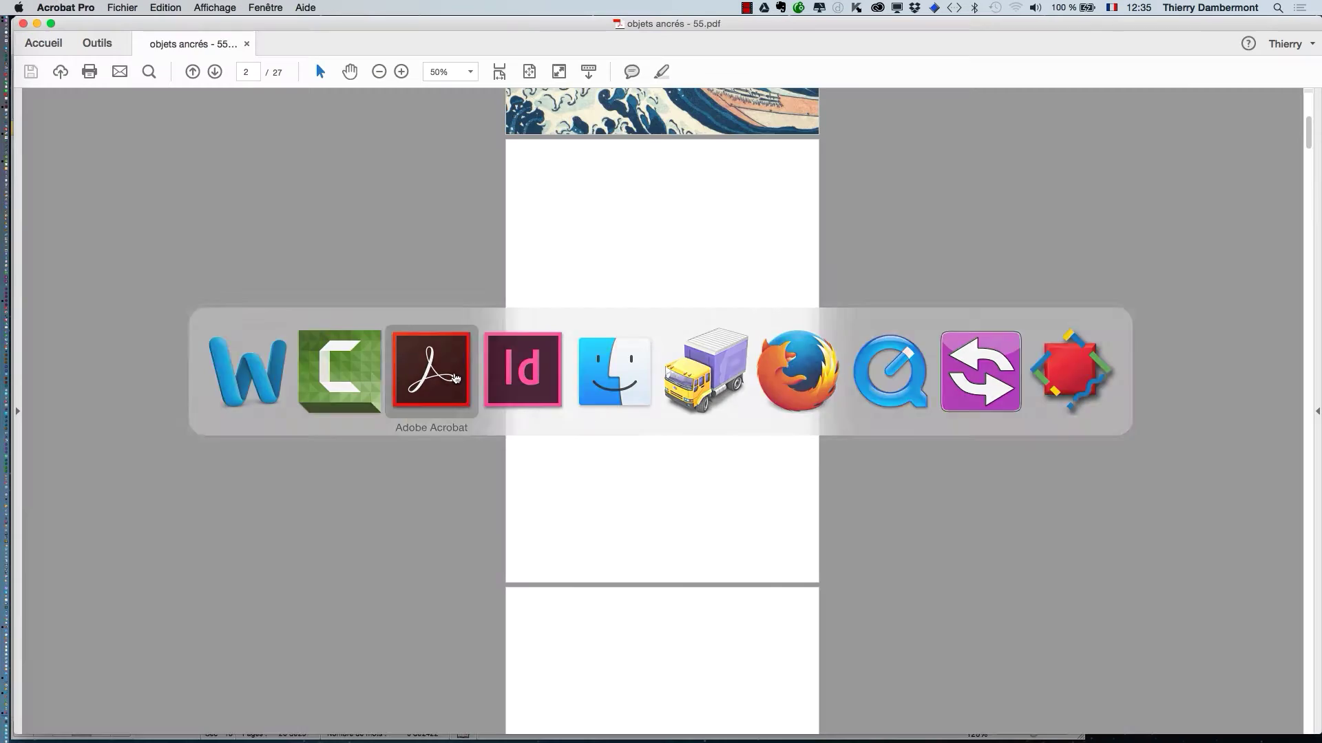
{"action": "left_click", "coordinate": [65, 7]}
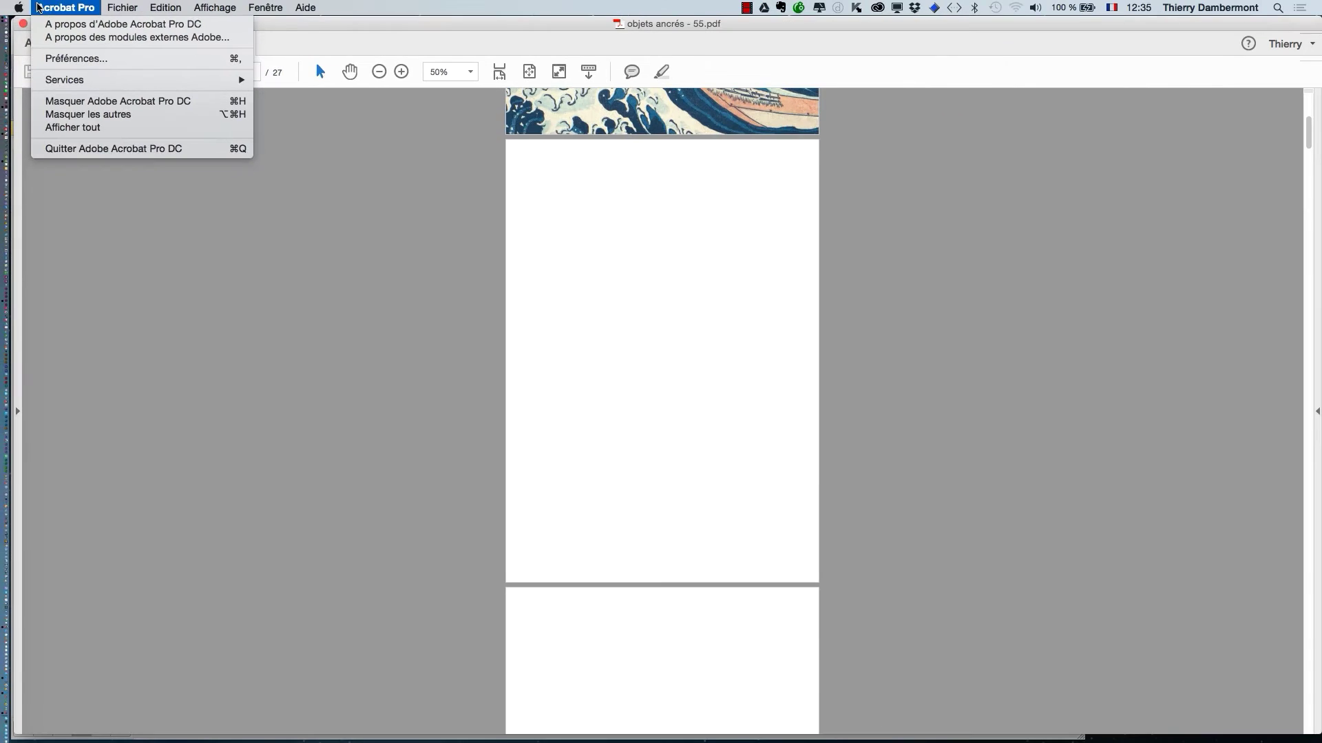
{"action": "left_click", "coordinate": [40, 5]}
Step: Examine the installed apps in Creative Cloud, from Photoshop CC (2017) to Camera Raw CC, and return to the Acrobat DC entry
{"action": "left_click", "coordinate": [877, 8]}
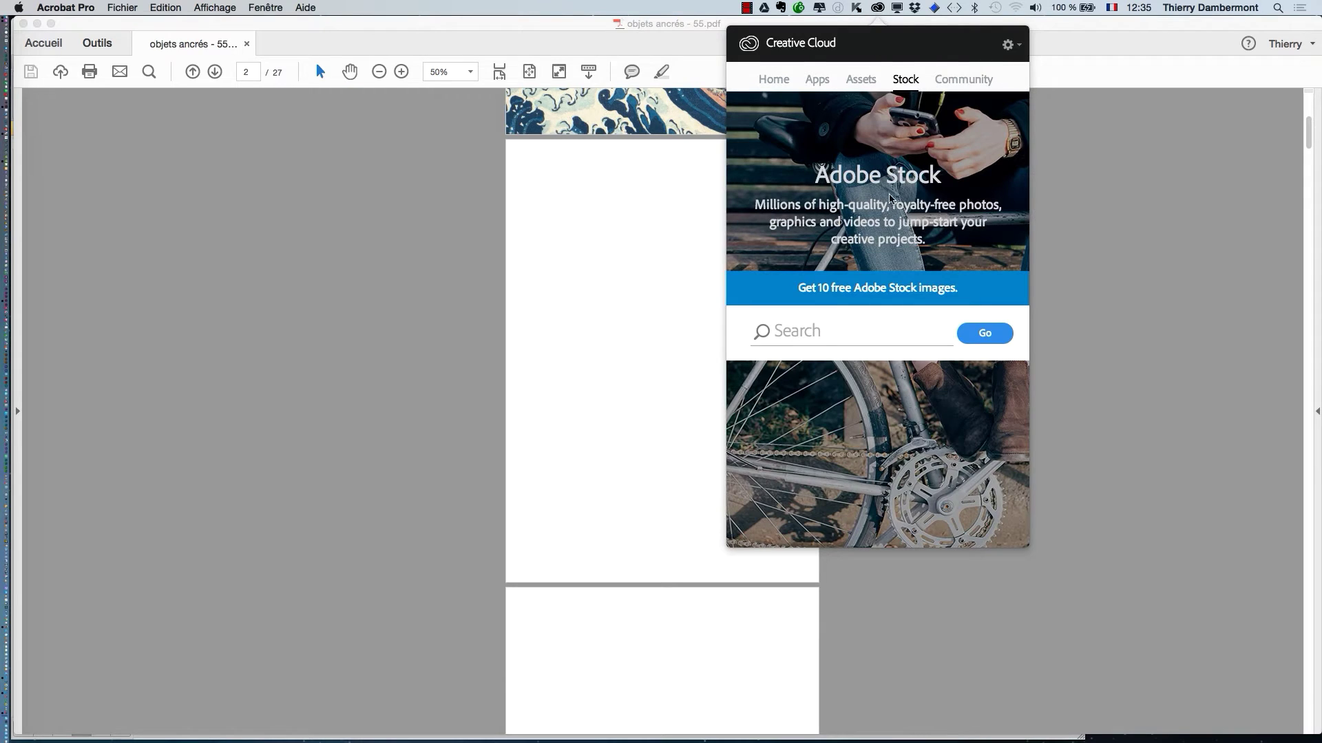
{"action": "left_click", "coordinate": [817, 81]}
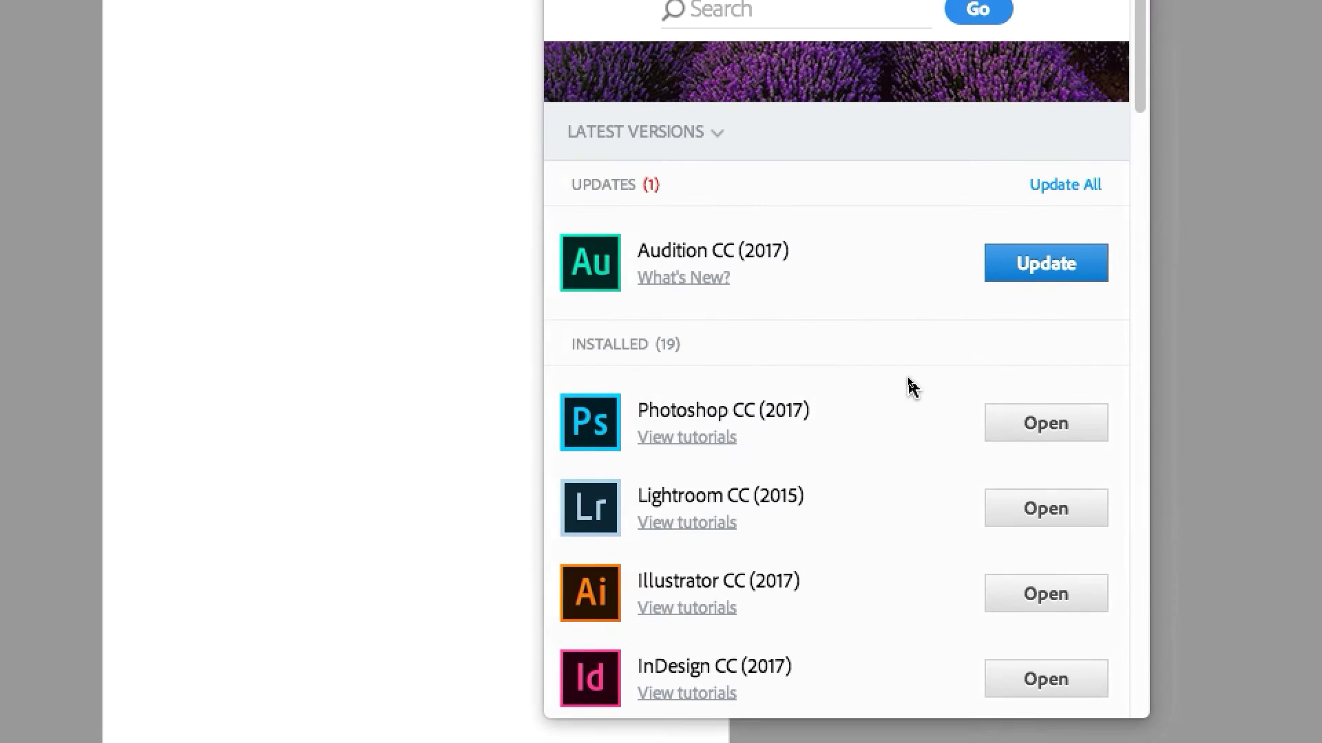
{"action": "mouse_move", "coordinate": [909, 391]}
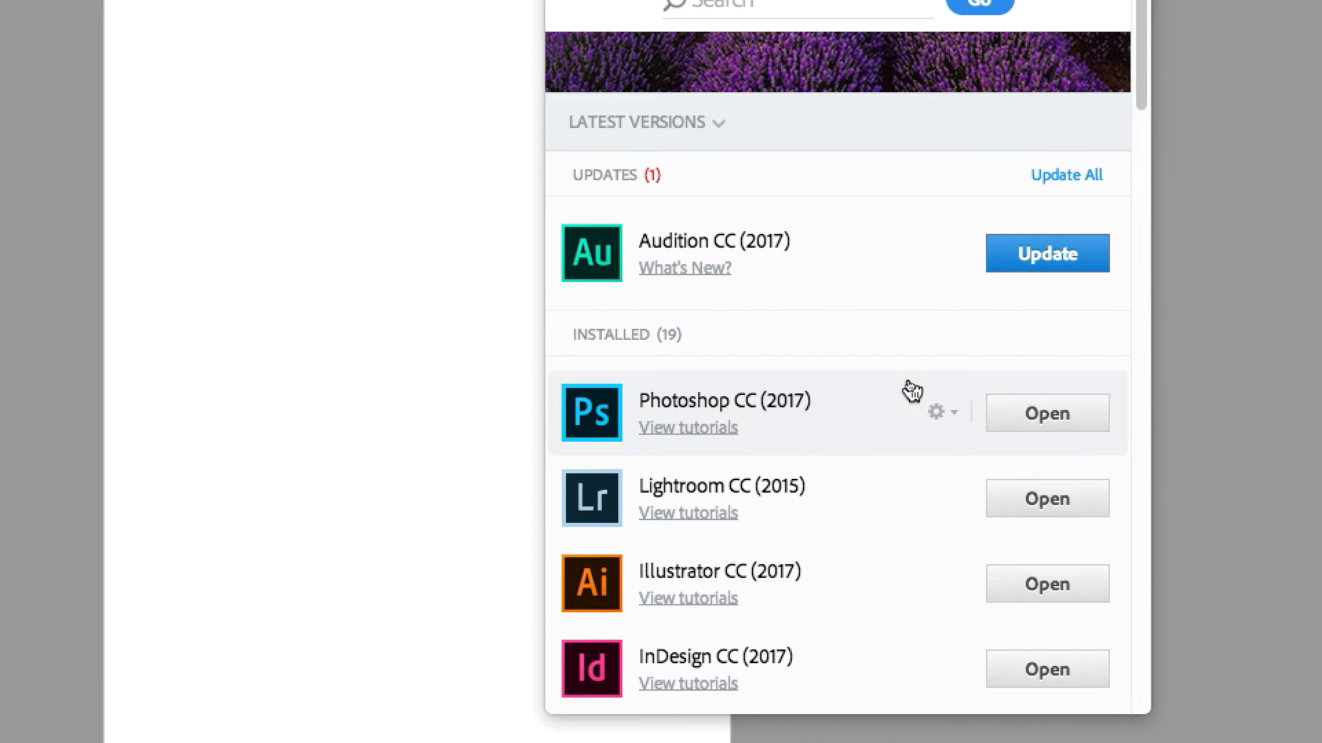
{"action": "scroll", "coordinate": [912, 392], "scroll_direction": "down", "scroll_amount": 5}
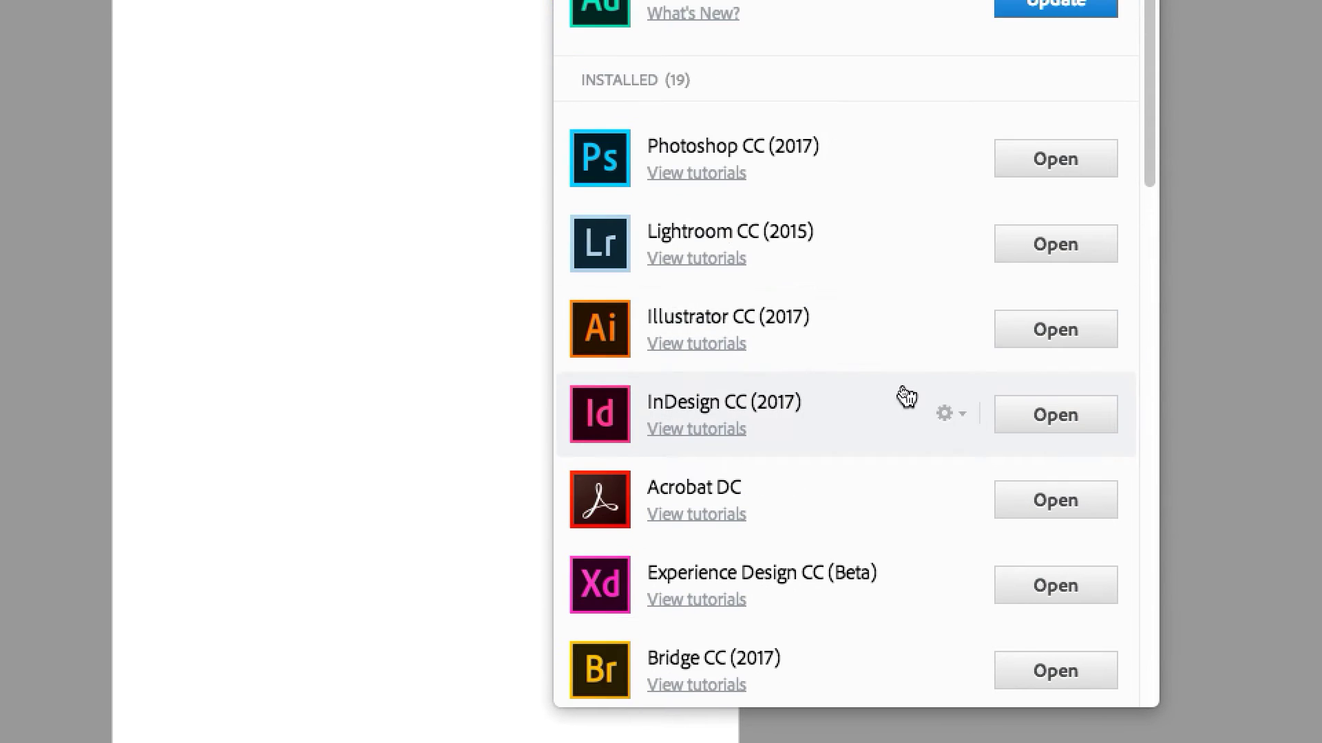
{"action": "scroll", "coordinate": [904, 396], "scroll_direction": "down", "scroll_amount": 2}
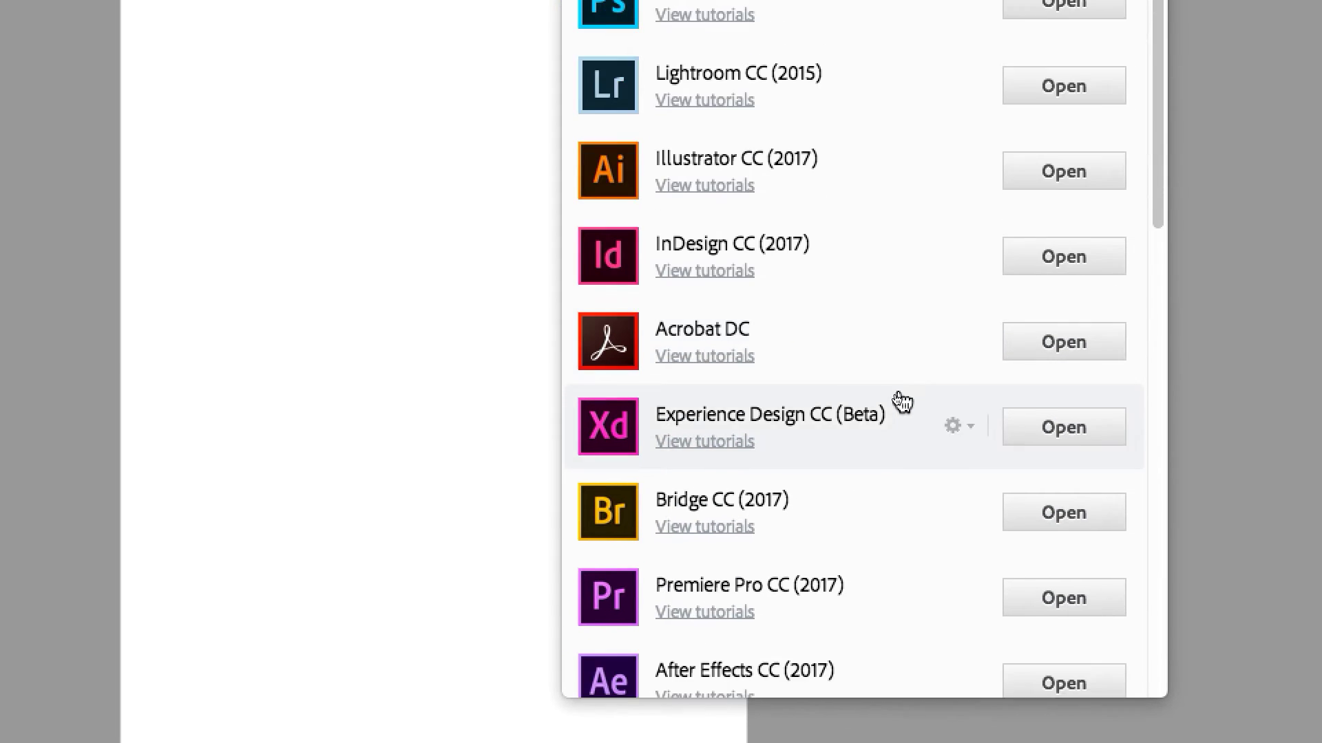
{"action": "scroll", "coordinate": [902, 401], "scroll_direction": "down", "scroll_amount": 8}
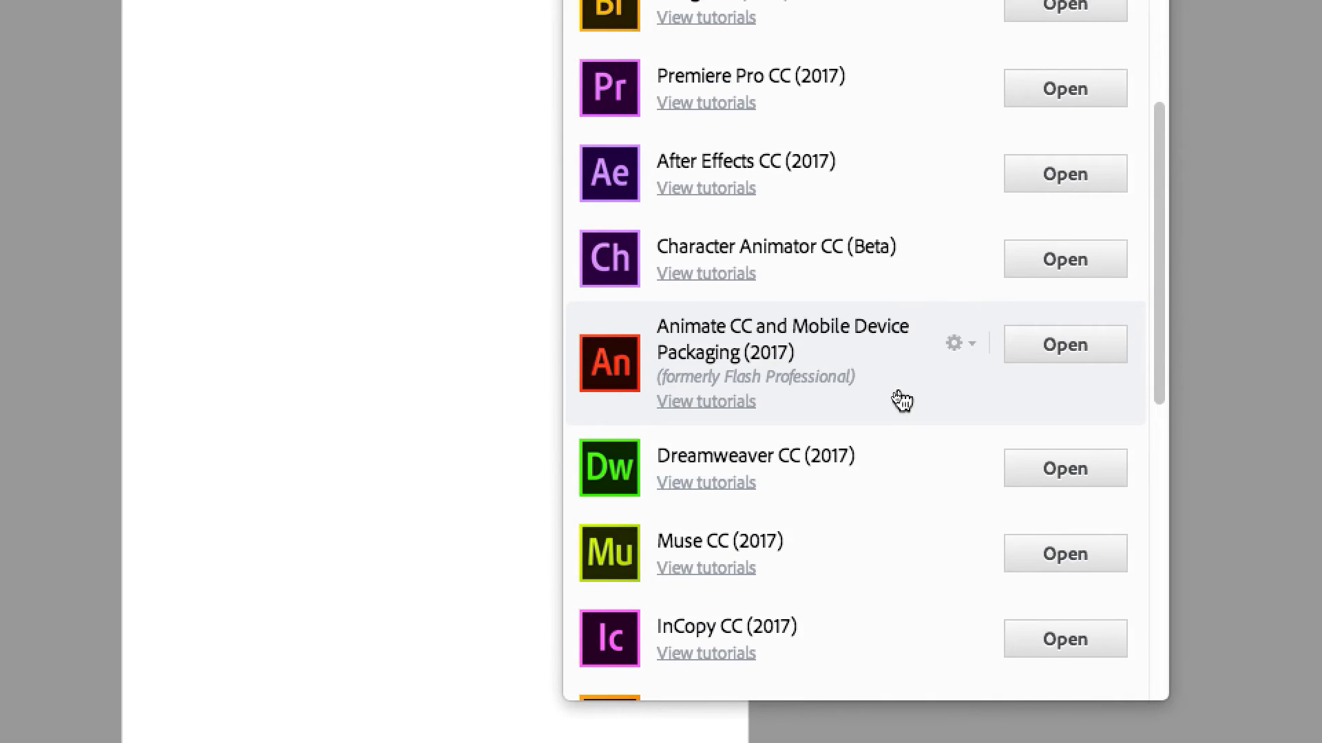
{"action": "scroll", "coordinate": [901, 401], "scroll_direction": "down", "scroll_amount": 10}
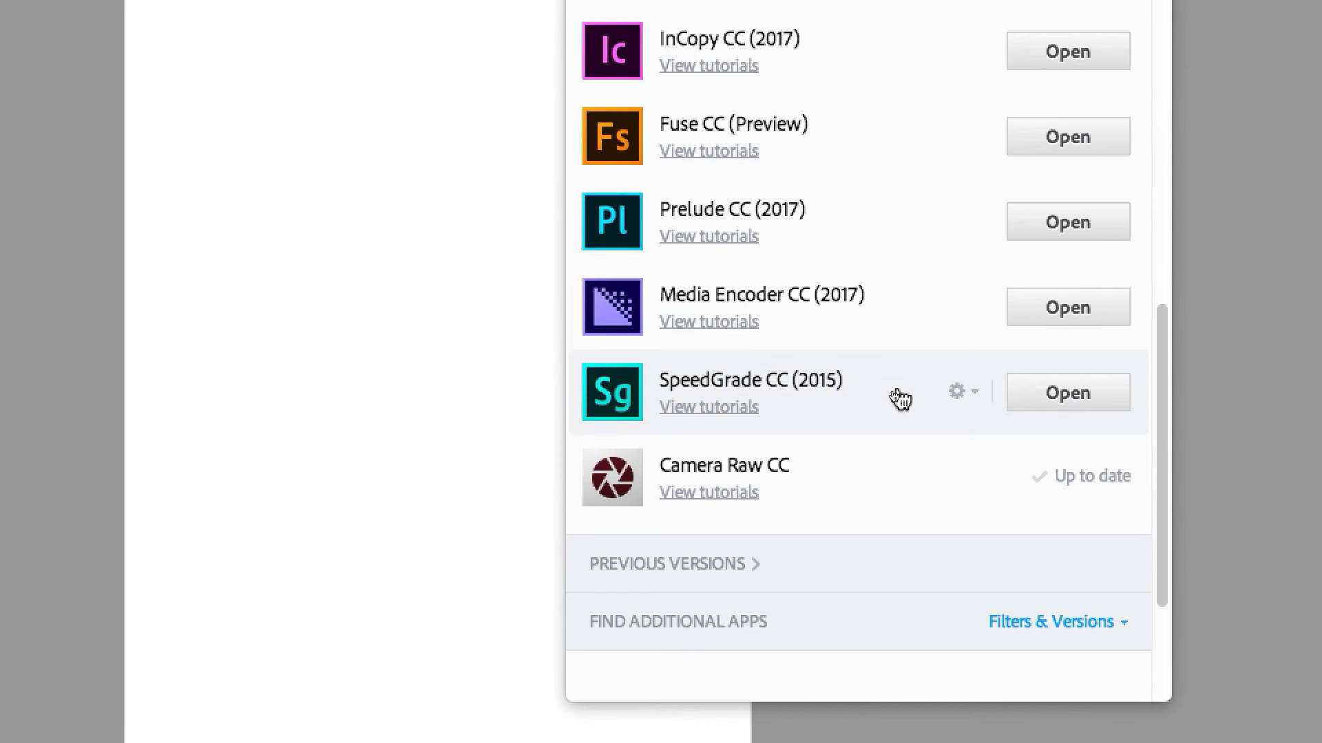
{"action": "scroll", "coordinate": [897, 392], "scroll_direction": "up", "scroll_amount": 1}
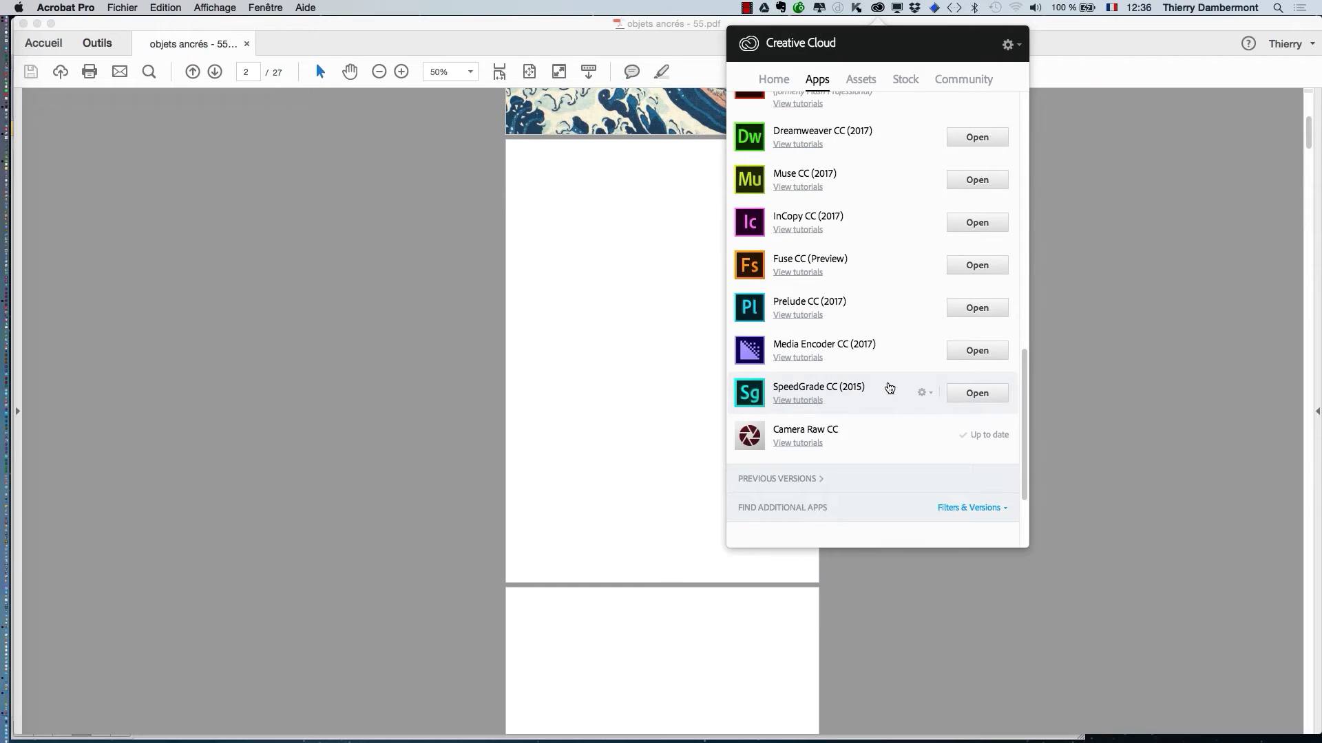
{"action": "scroll", "coordinate": [896, 392], "scroll_direction": "down", "scroll_amount": 2}
{"action": "scroll", "coordinate": [887, 388], "scroll_direction": "down", "scroll_amount": 1}
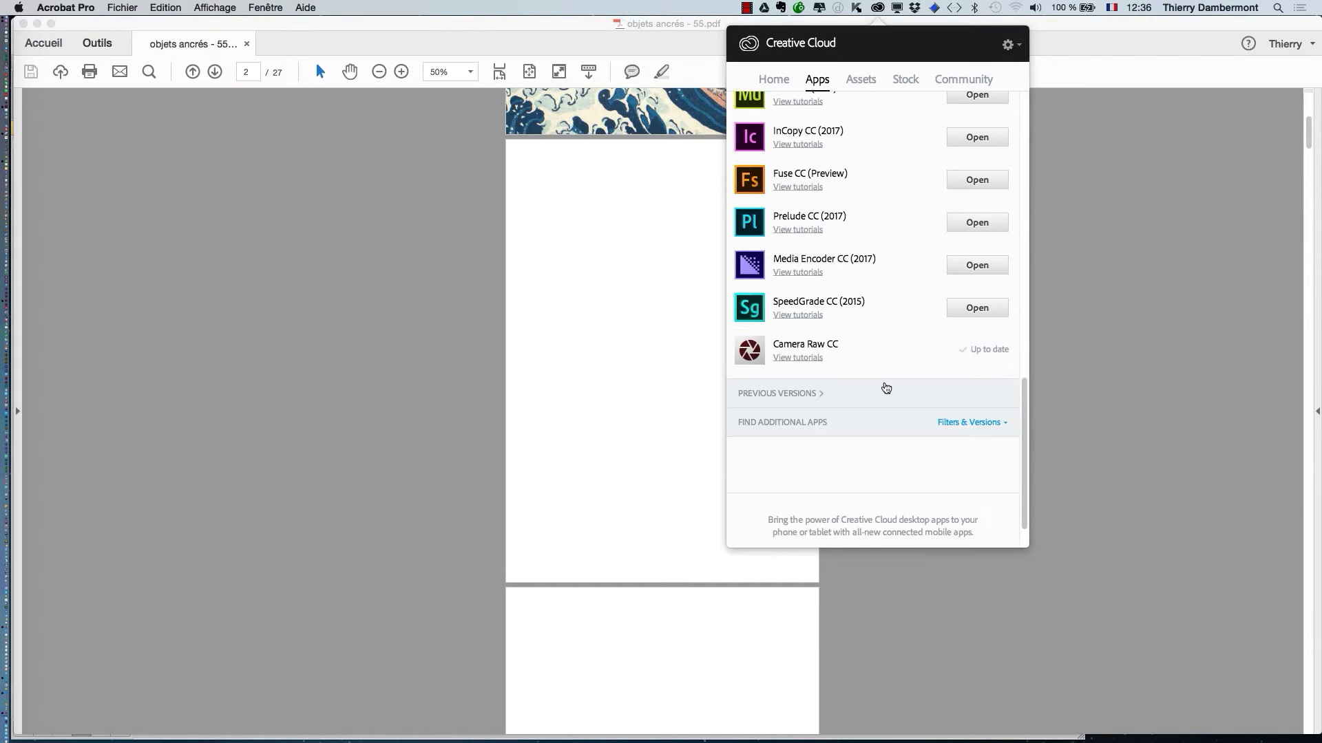
{"action": "scroll", "coordinate": [884, 387], "scroll_direction": "up", "scroll_amount": 10}
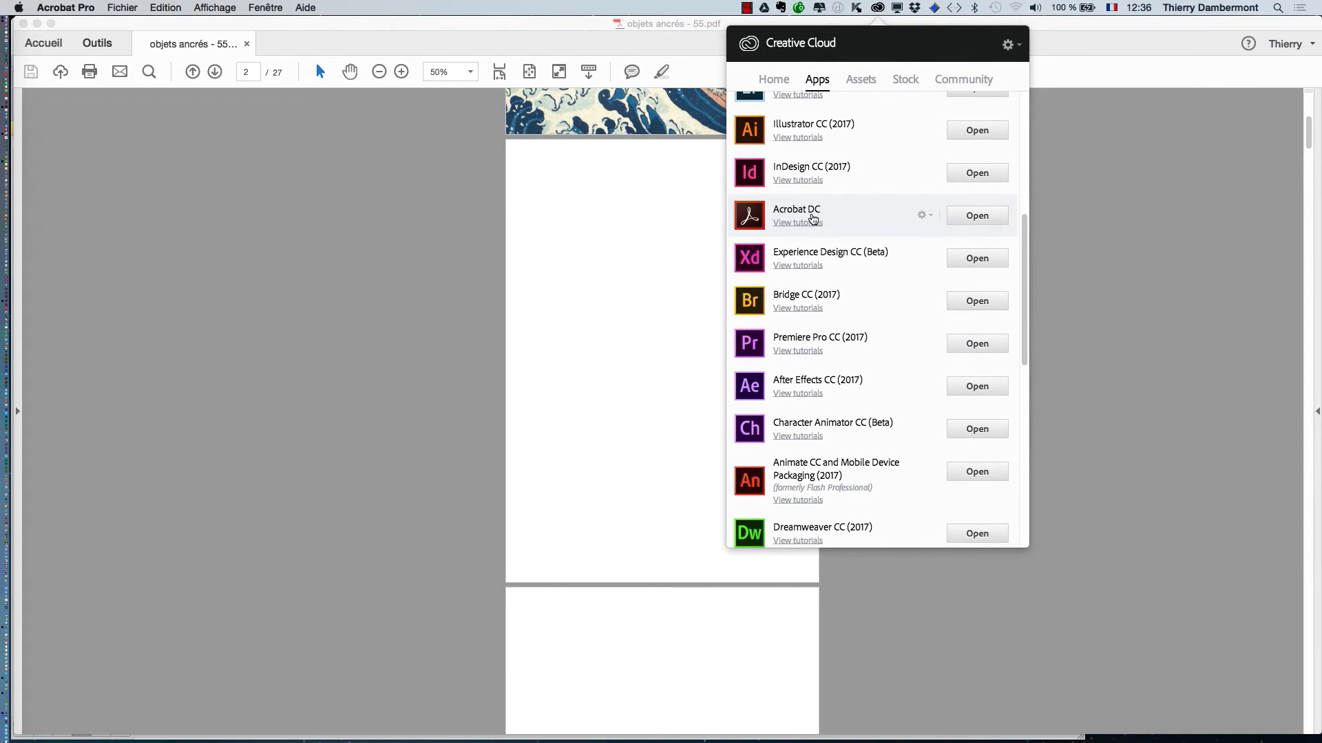
{"action": "left_click", "coordinate": [813, 220]}
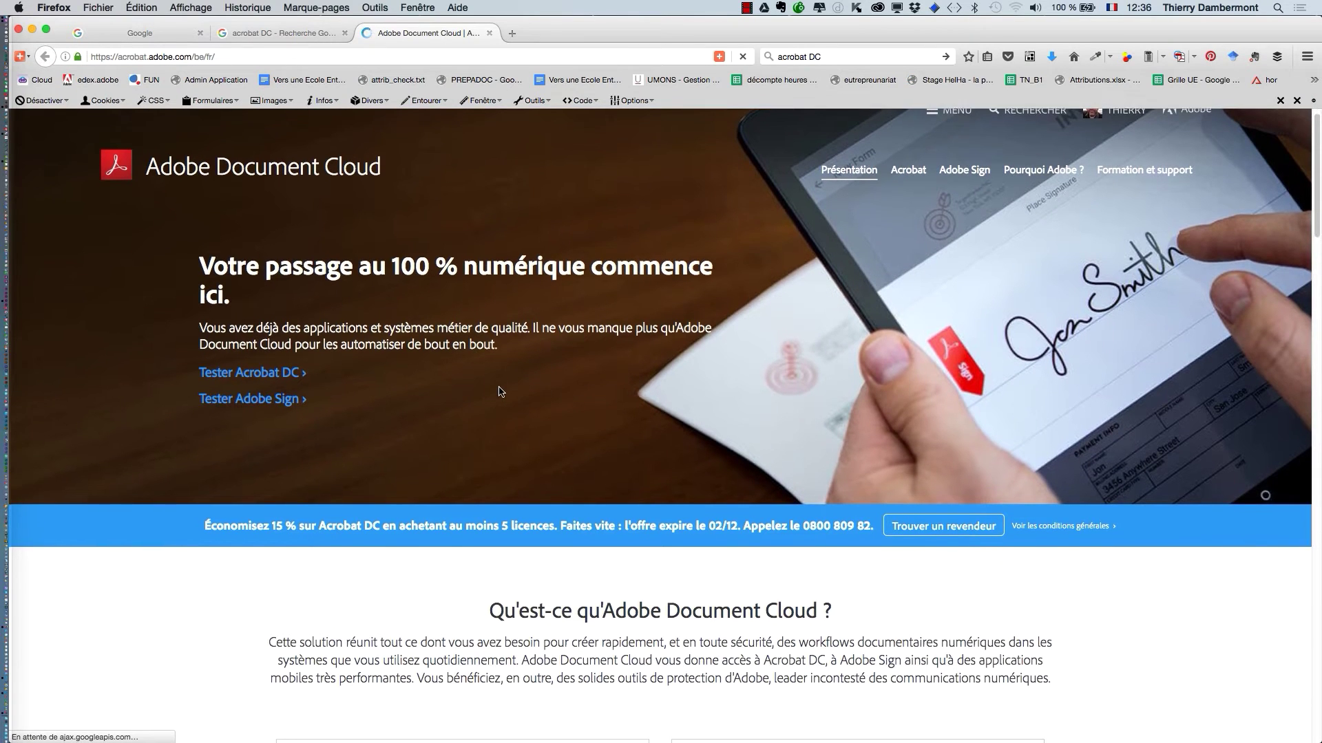
Step: Read the Acrobat DC and Adobe Sign subscription offers on the Adobe Document Cloud page in Firefox, and close that page
{"action": "scroll", "coordinate": [501, 392], "scroll_direction": "down", "scroll_amount": 5}
{"action": "scroll", "coordinate": [499, 389], "scroll_direction": "down", "scroll_amount": 4}
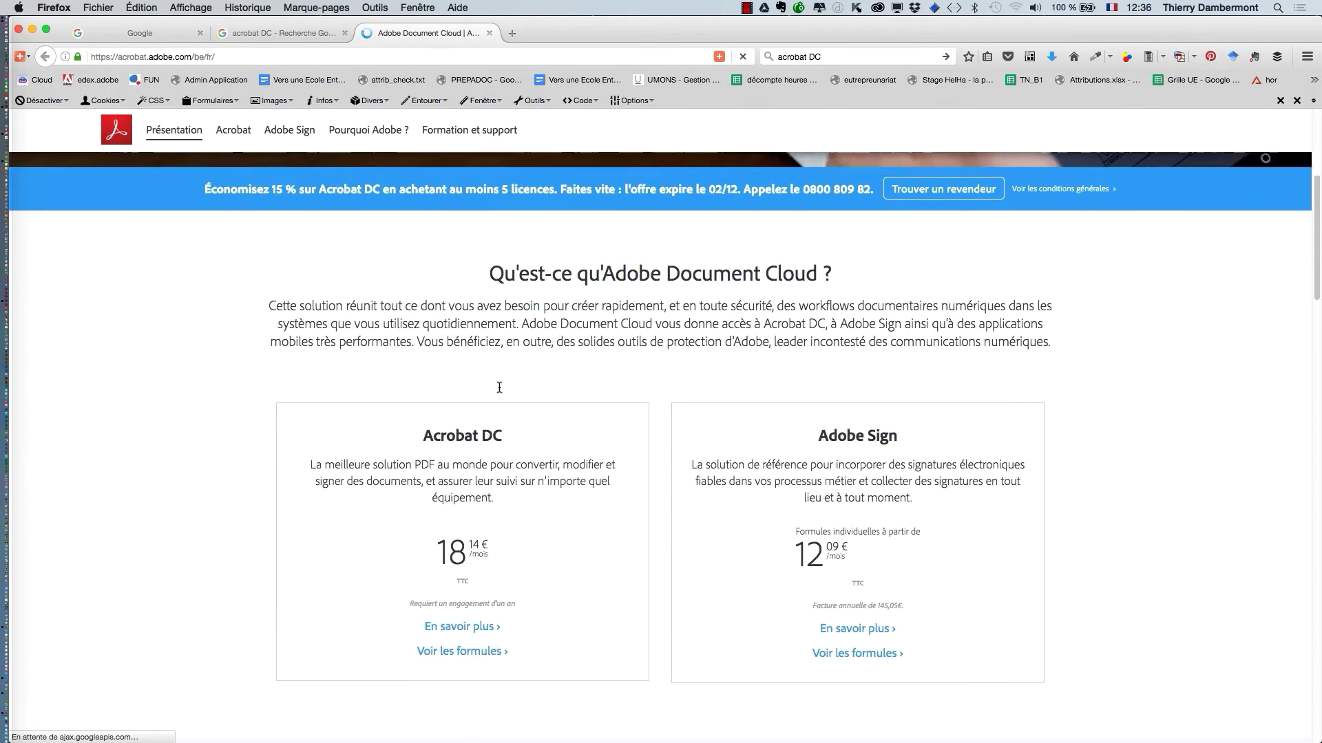
{"action": "scroll", "coordinate": [499, 389], "scroll_direction": "down", "scroll_amount": 2}
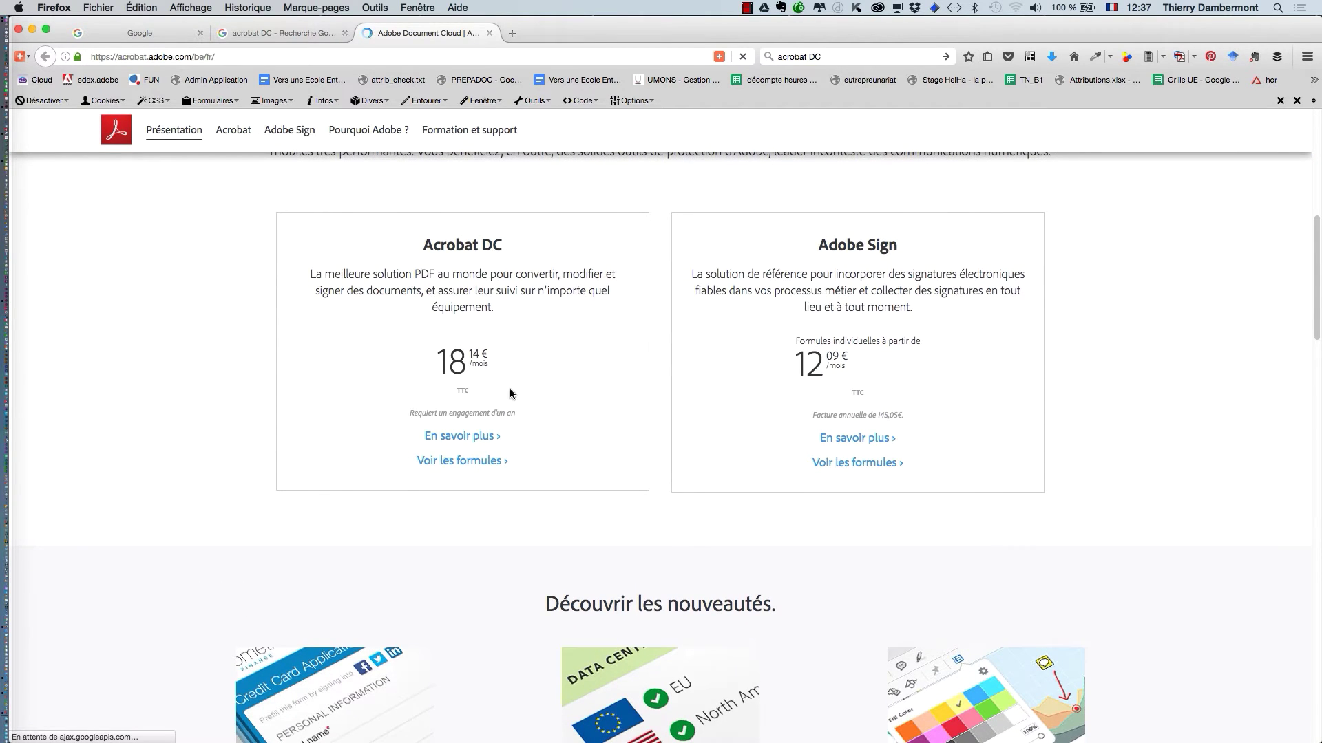
{"action": "scroll", "coordinate": [513, 395], "scroll_direction": "down", "scroll_amount": 1}
{"action": "scroll", "coordinate": [505, 374], "scroll_direction": "up", "scroll_amount": 10}
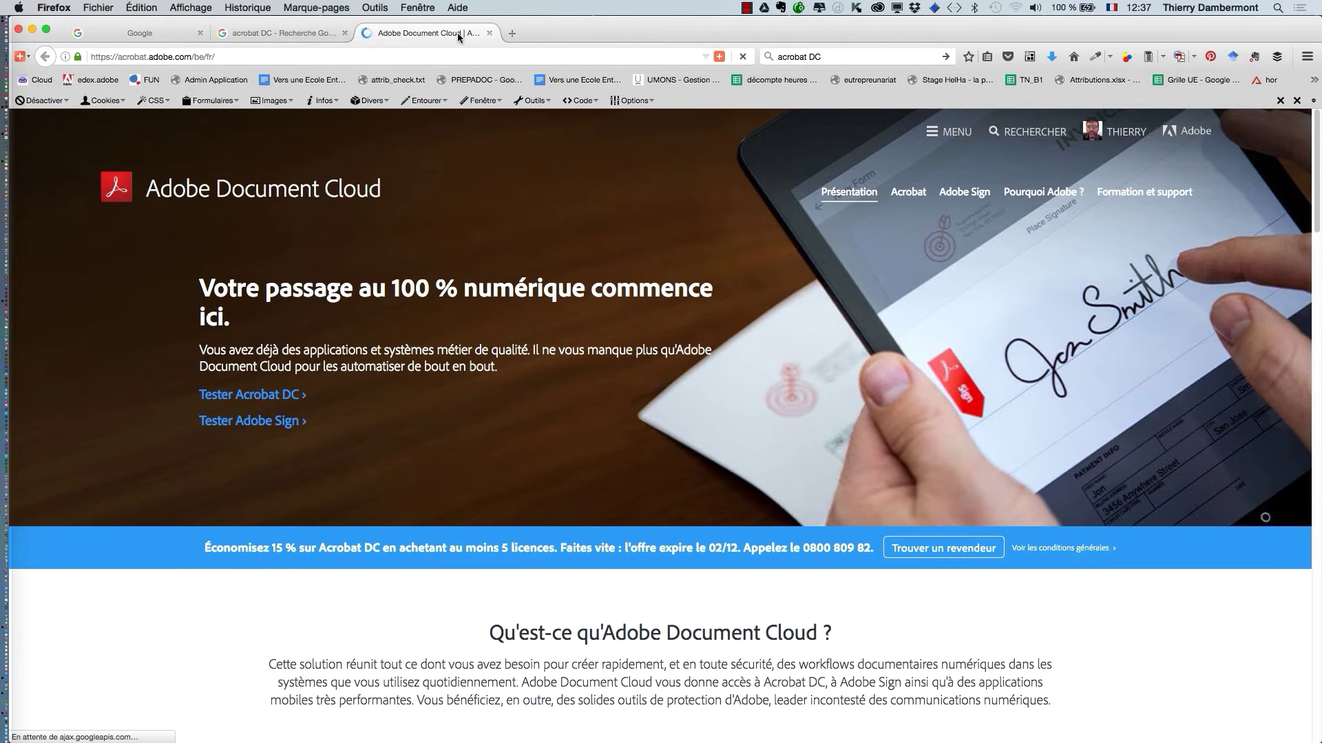
{"action": "left_click", "coordinate": [489, 33]}
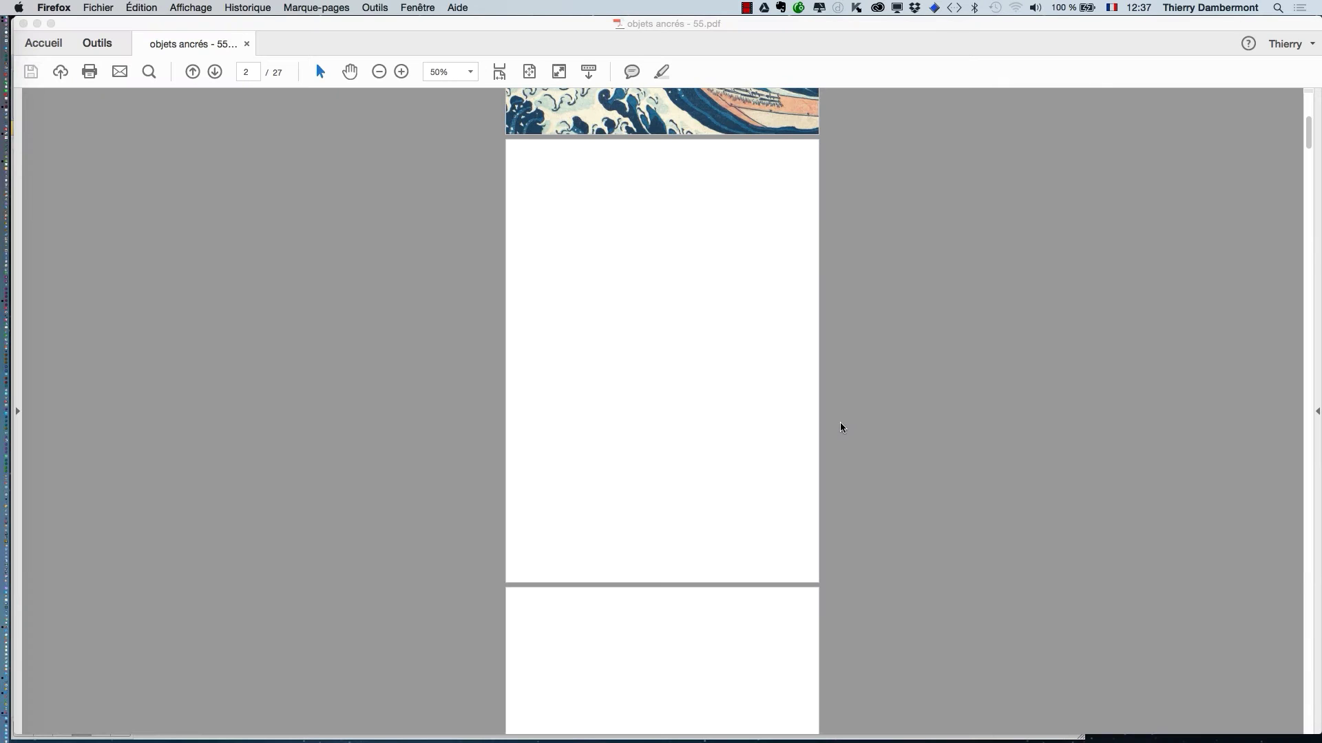
Step: Return to "objets ancrés - 55.pdf" in Acrobat and look through its pages from page 2 to page 9
{"action": "left_click", "coordinate": [839, 423]}
{"action": "scroll", "coordinate": [760, 473], "scroll_direction": "down", "scroll_amount": 15}
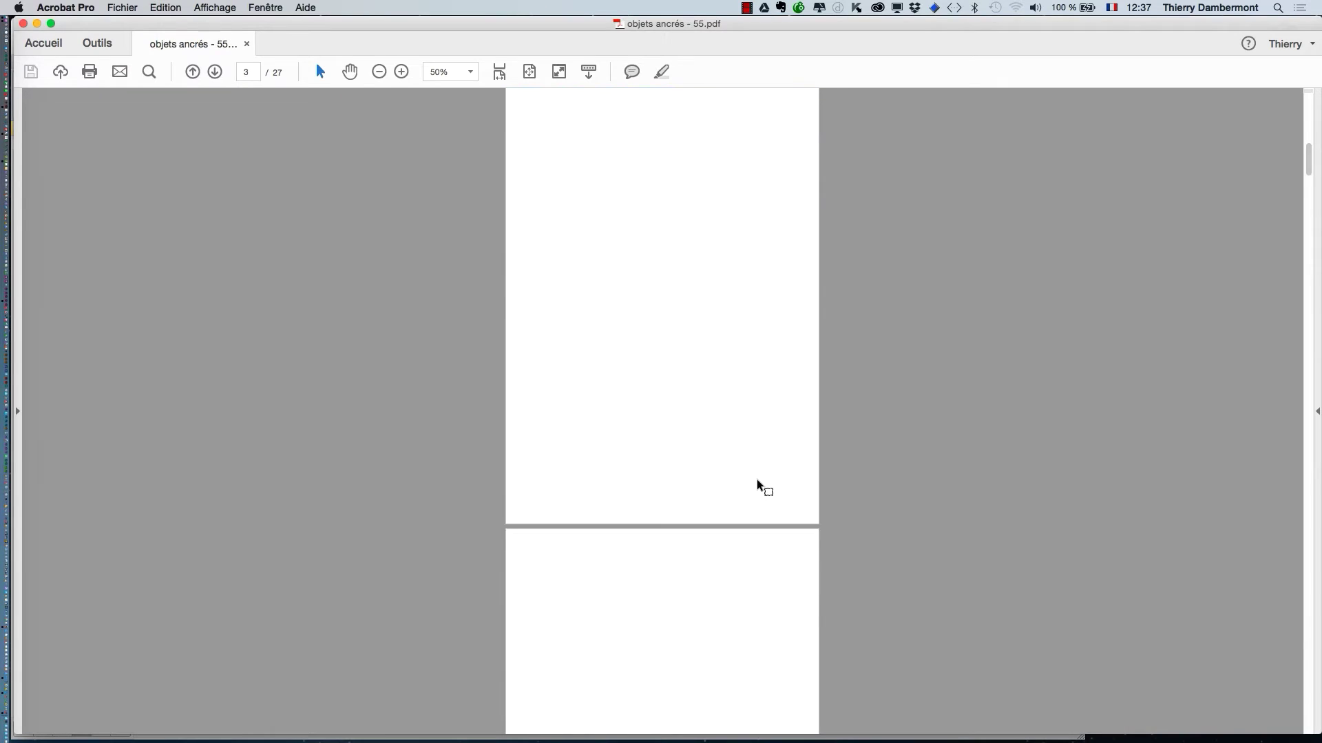
{"action": "scroll", "coordinate": [754, 480], "scroll_direction": "down", "scroll_amount": 5}
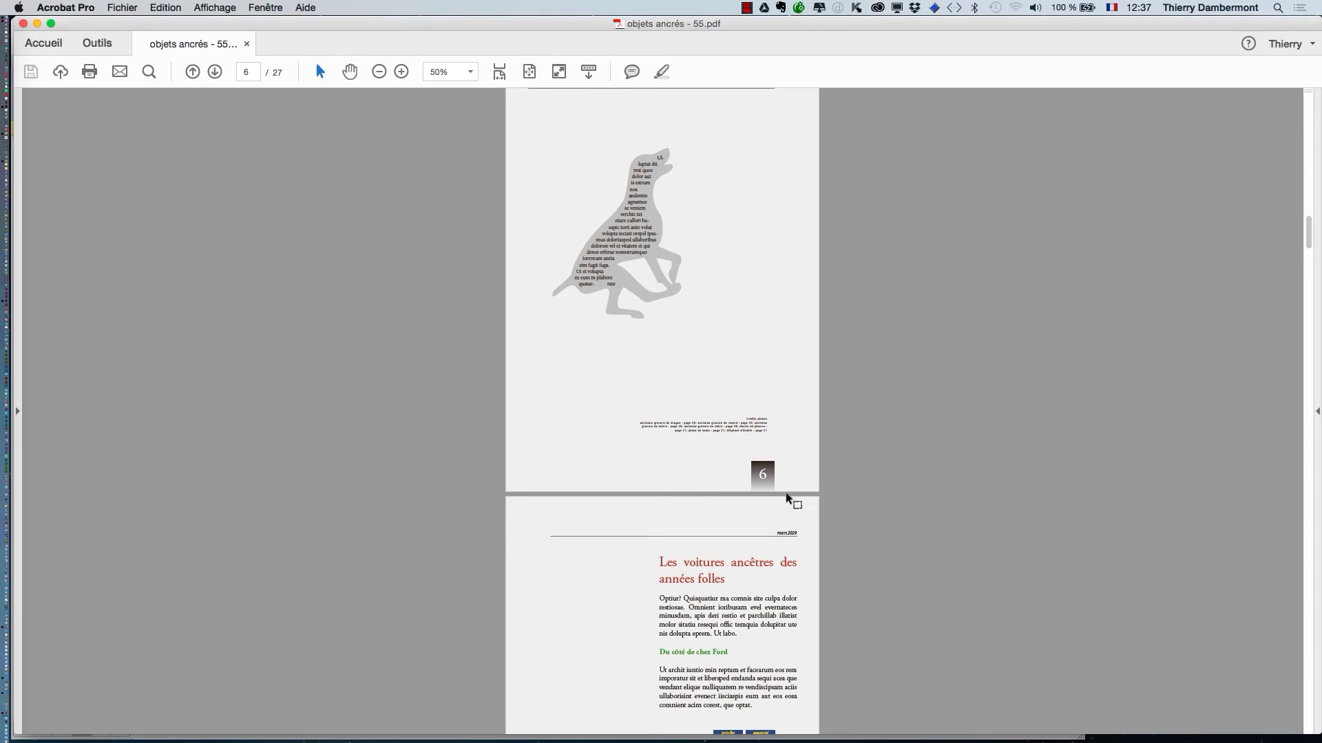
{"action": "scroll", "coordinate": [785, 490], "scroll_direction": "down", "scroll_amount": 2}
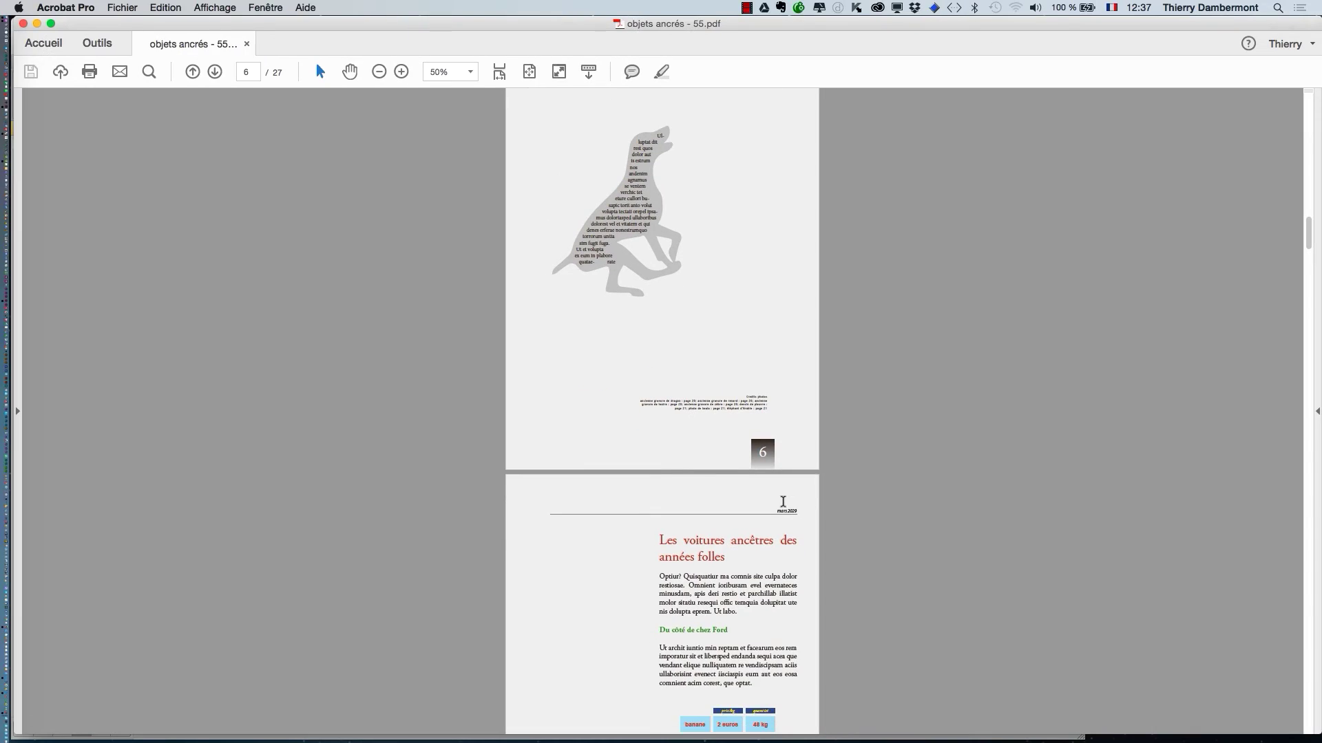
{"action": "scroll", "coordinate": [784, 508], "scroll_direction": "down", "scroll_amount": 10}
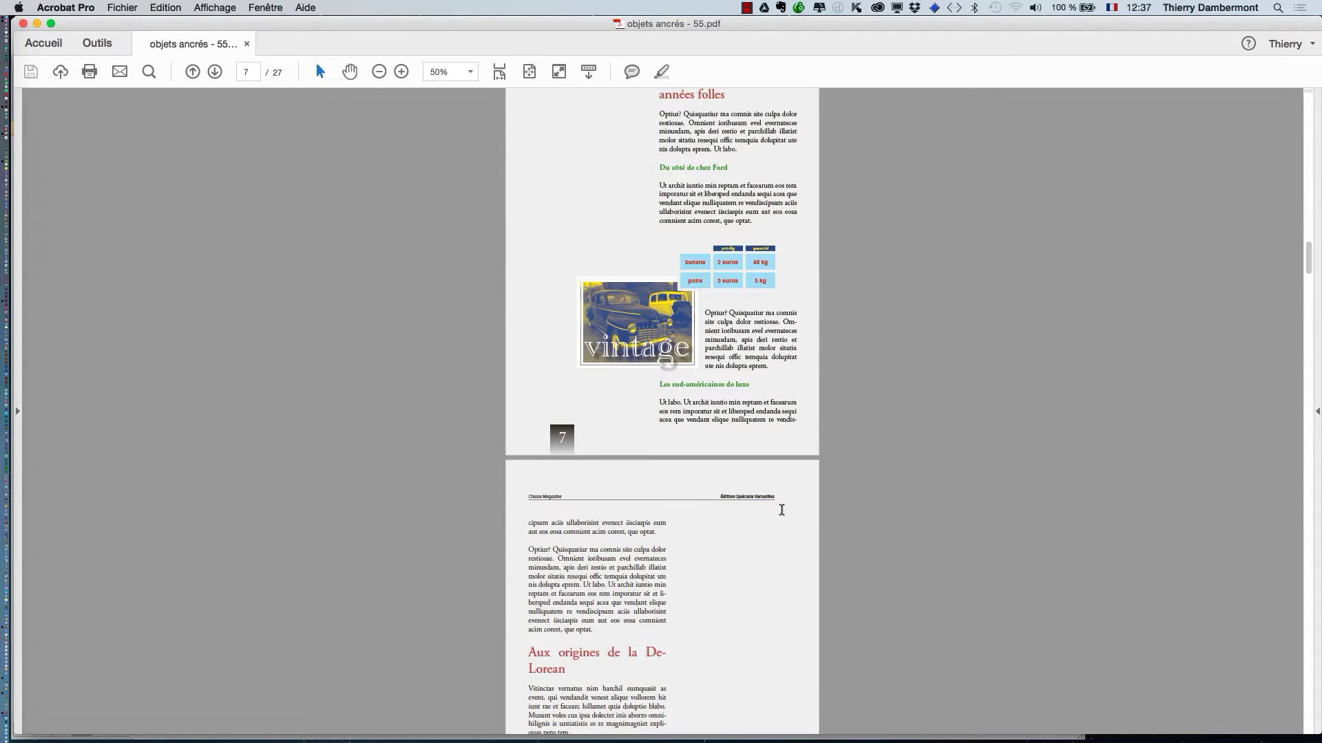
{"action": "scroll", "coordinate": [780, 511], "scroll_direction": "down", "scroll_amount": 12}
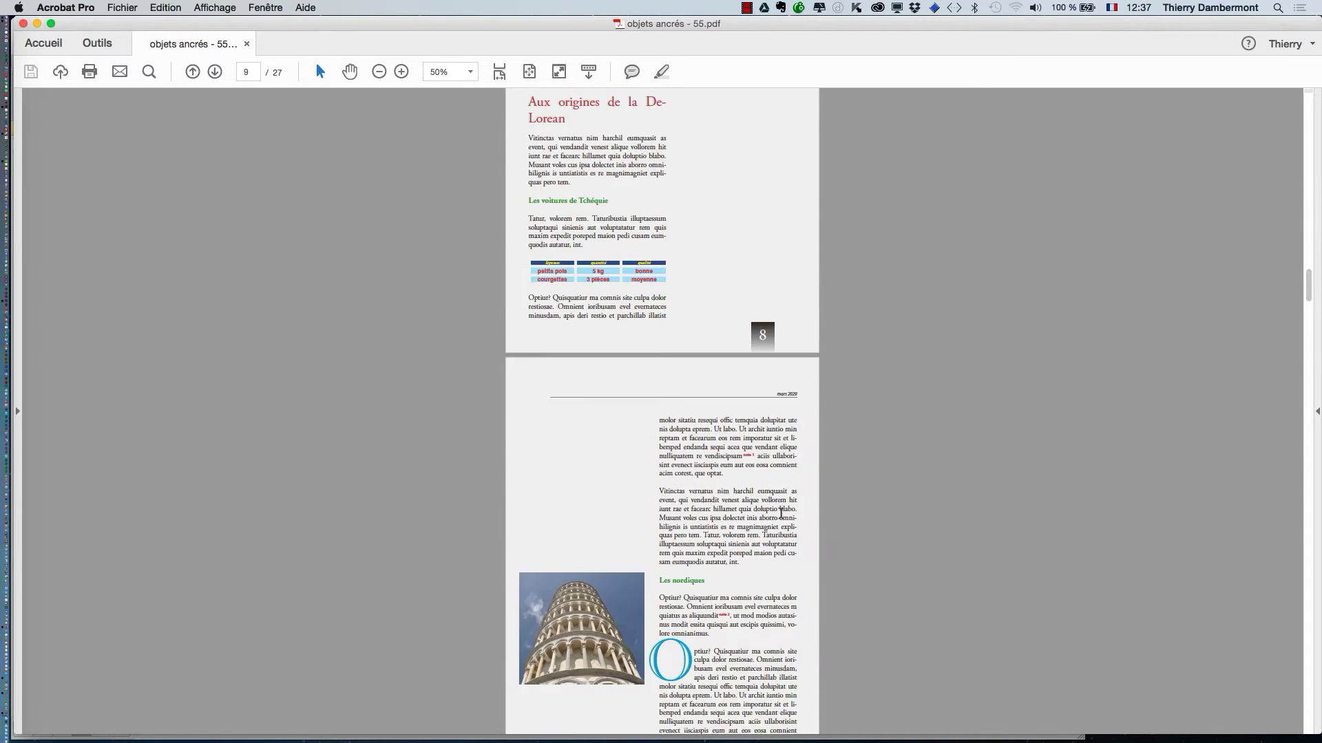
Step: Examine the PDF's article pages, the "annonce ici" advertisement pages and the page numbers listed in the table of contents
{"action": "scroll", "coordinate": [780, 512], "scroll_direction": "down", "scroll_amount": 3}
{"action": "scroll", "coordinate": [779, 509], "scroll_direction": "up", "scroll_amount": 2}
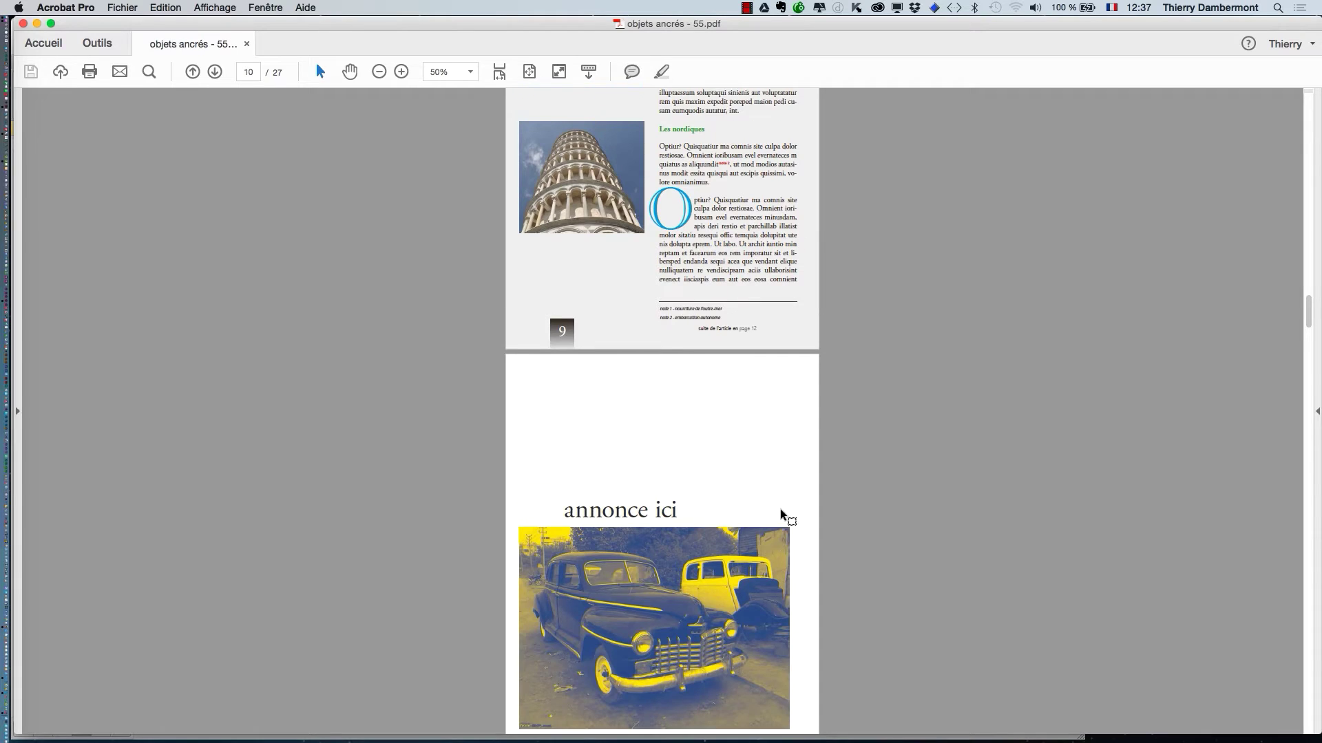
{"action": "scroll", "coordinate": [779, 510], "scroll_direction": "down", "scroll_amount": 15}
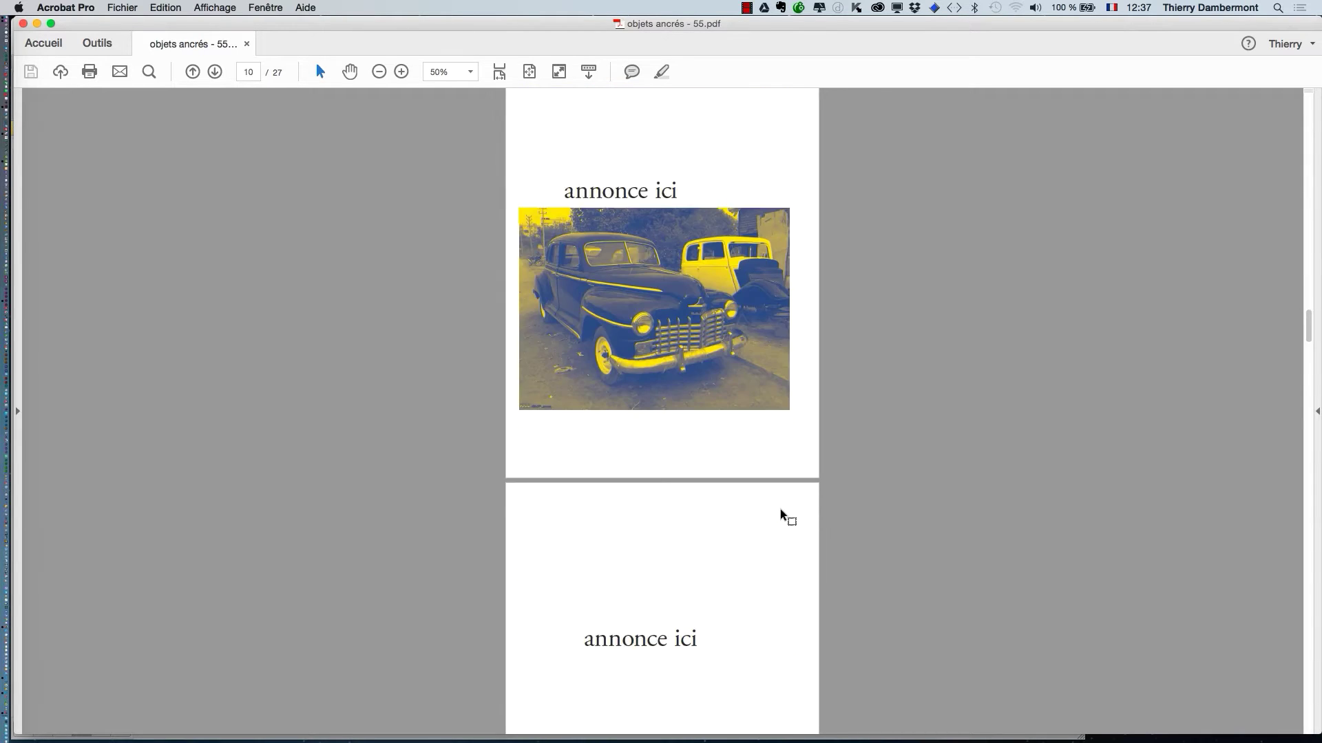
{"action": "scroll", "coordinate": [779, 509], "scroll_direction": "down", "scroll_amount": 16}
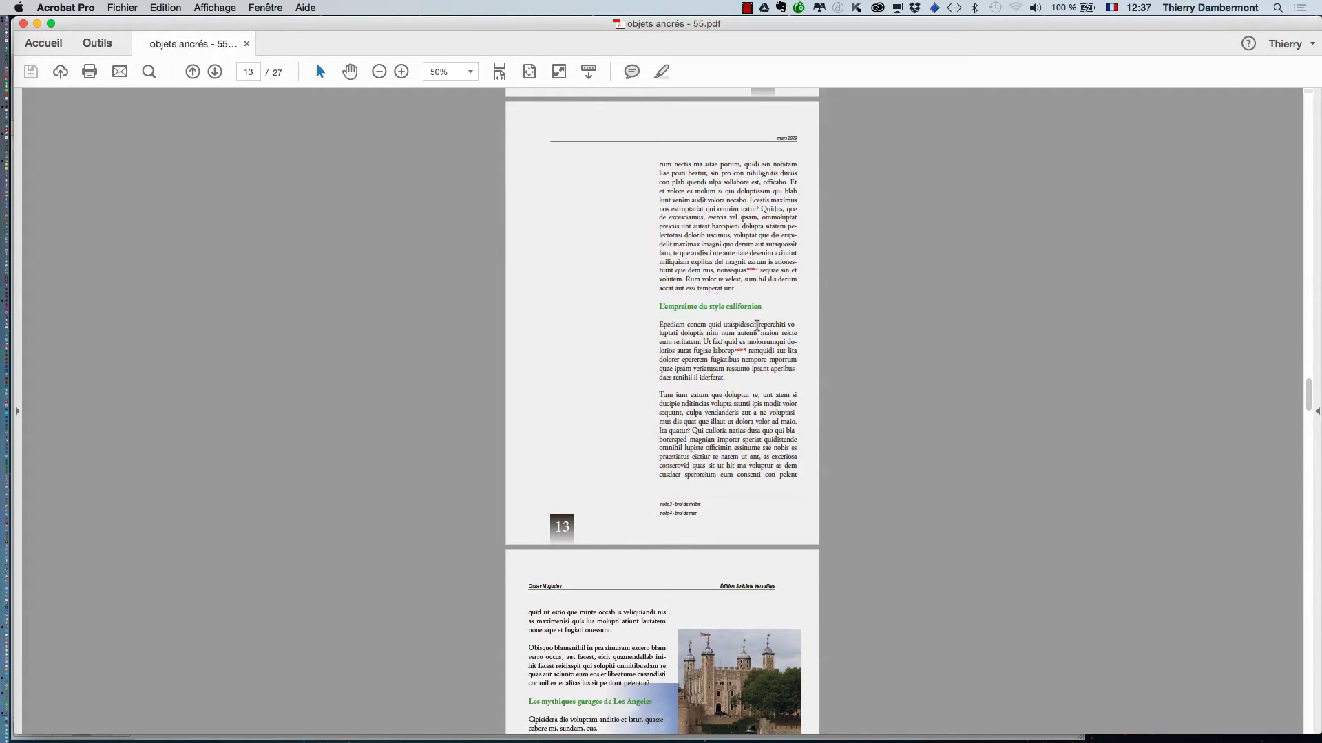
{"action": "scroll", "coordinate": [766, 391], "scroll_direction": "up", "scroll_amount": 20}
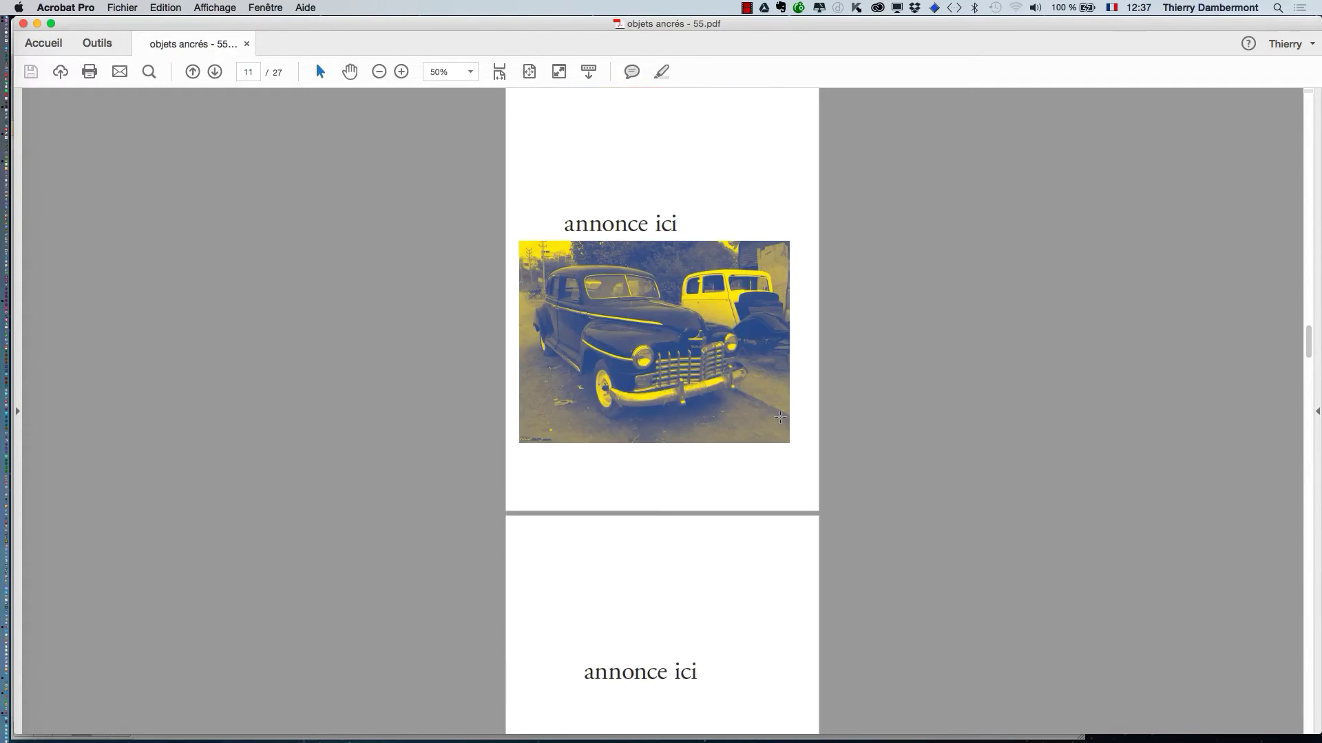
{"action": "scroll", "coordinate": [778, 425], "scroll_direction": "up", "scroll_amount": 20}
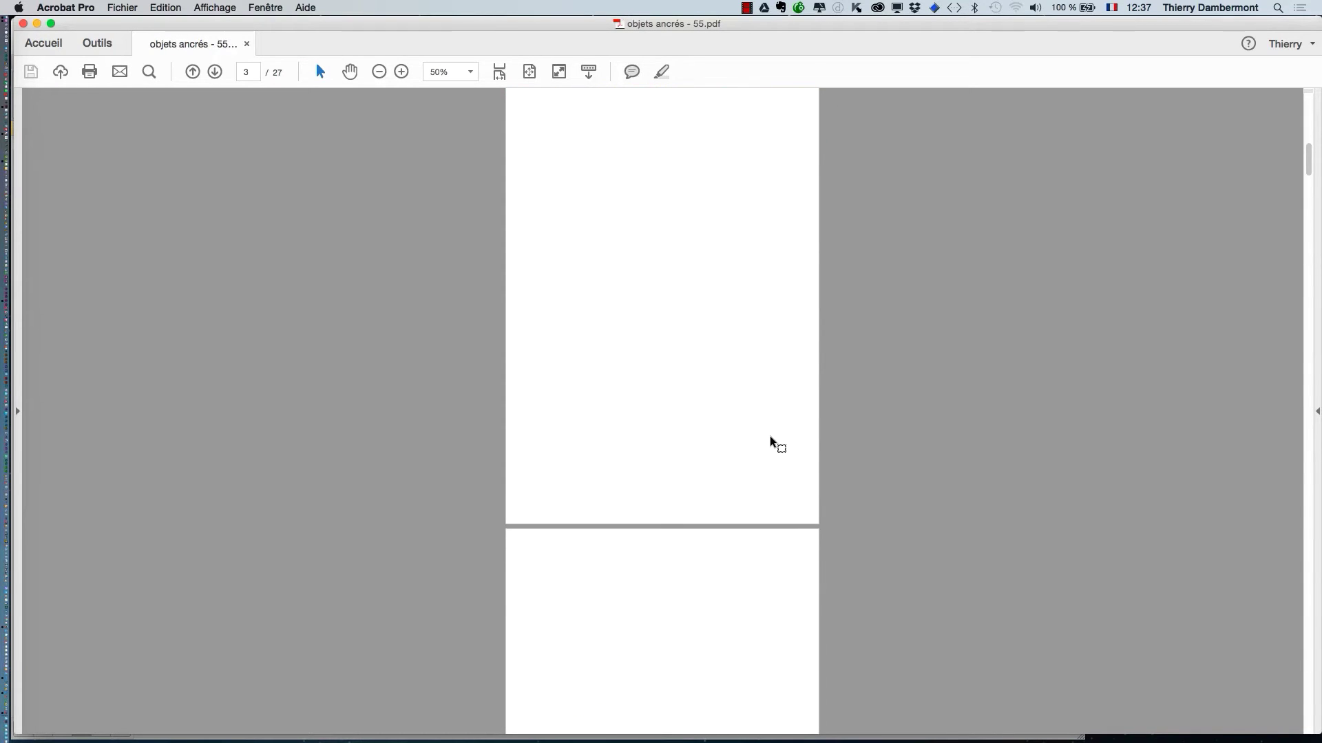
{"action": "scroll", "coordinate": [628, 525], "scroll_direction": "down", "scroll_amount": 4}
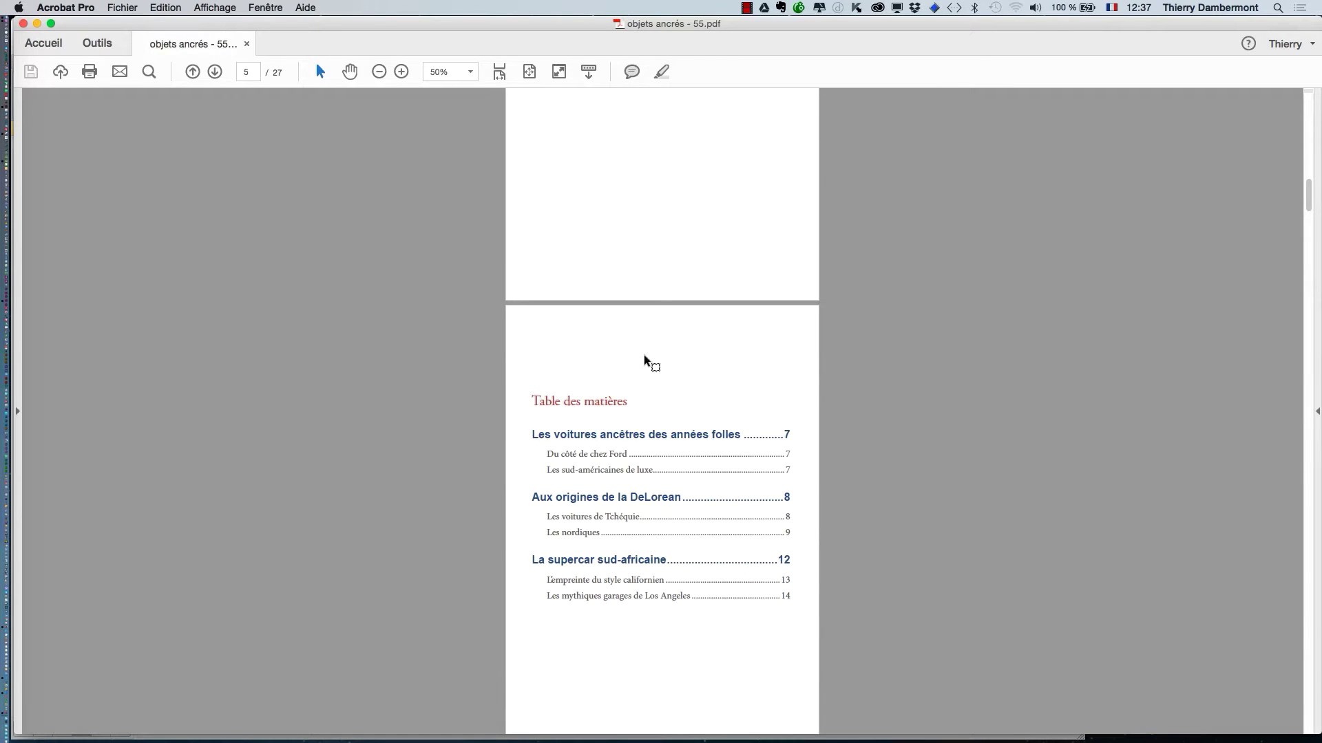
{"action": "scroll", "coordinate": [643, 372], "scroll_direction": "down", "scroll_amount": 2}
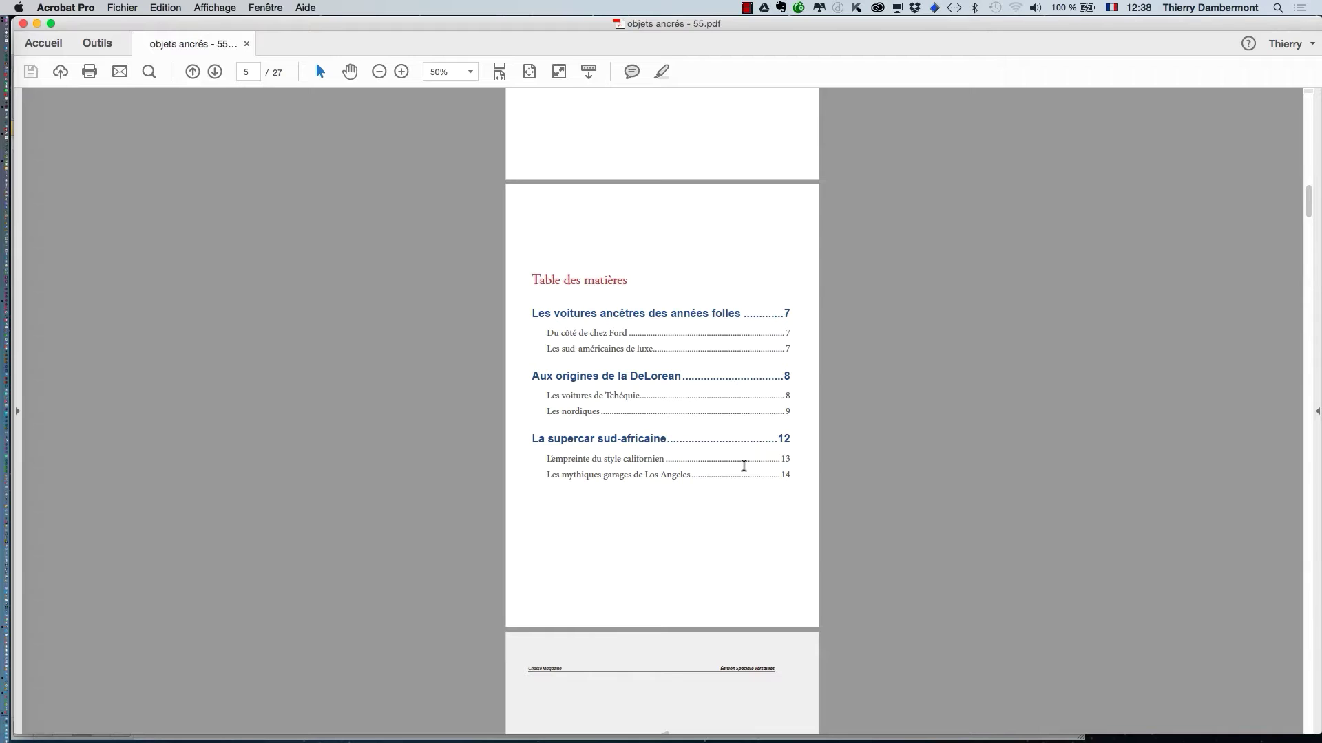
{"action": "scroll", "coordinate": [753, 465], "scroll_direction": "down", "scroll_amount": 10}
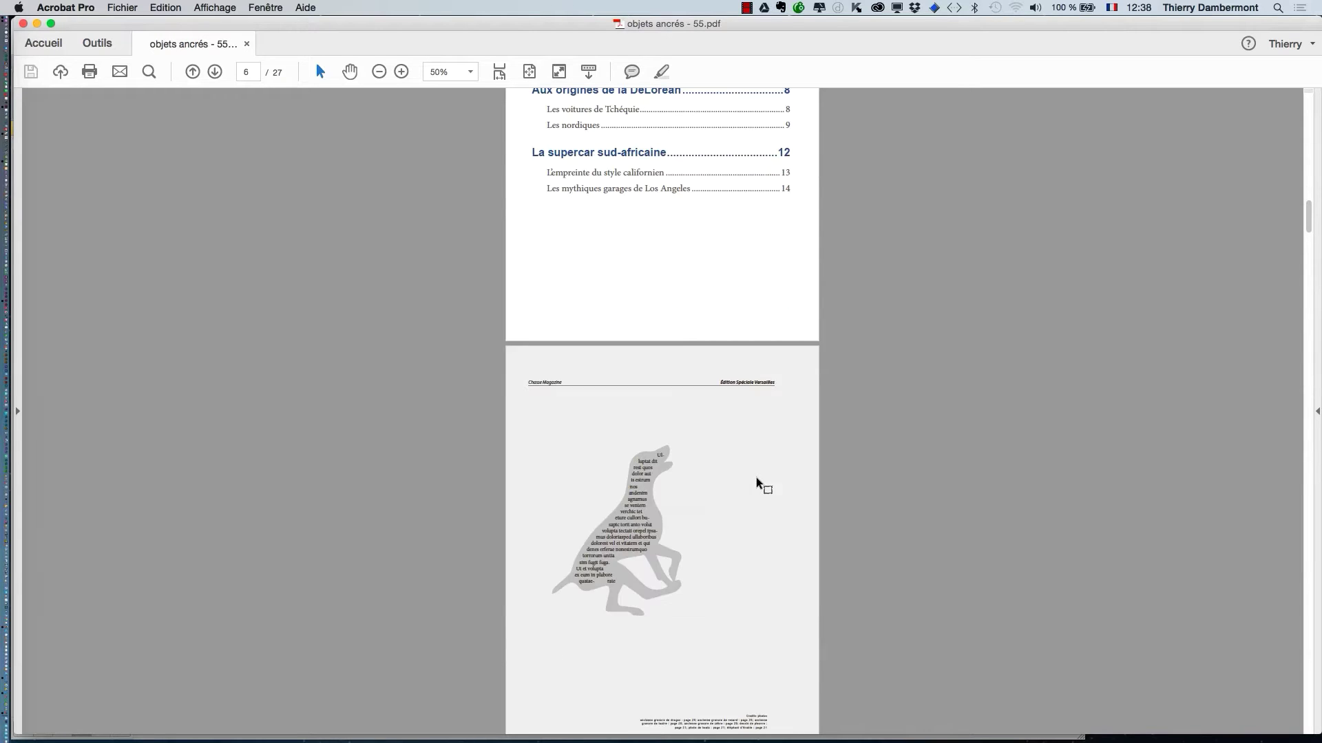
{"action": "scroll", "coordinate": [763, 572], "scroll_direction": "up", "scroll_amount": 5}
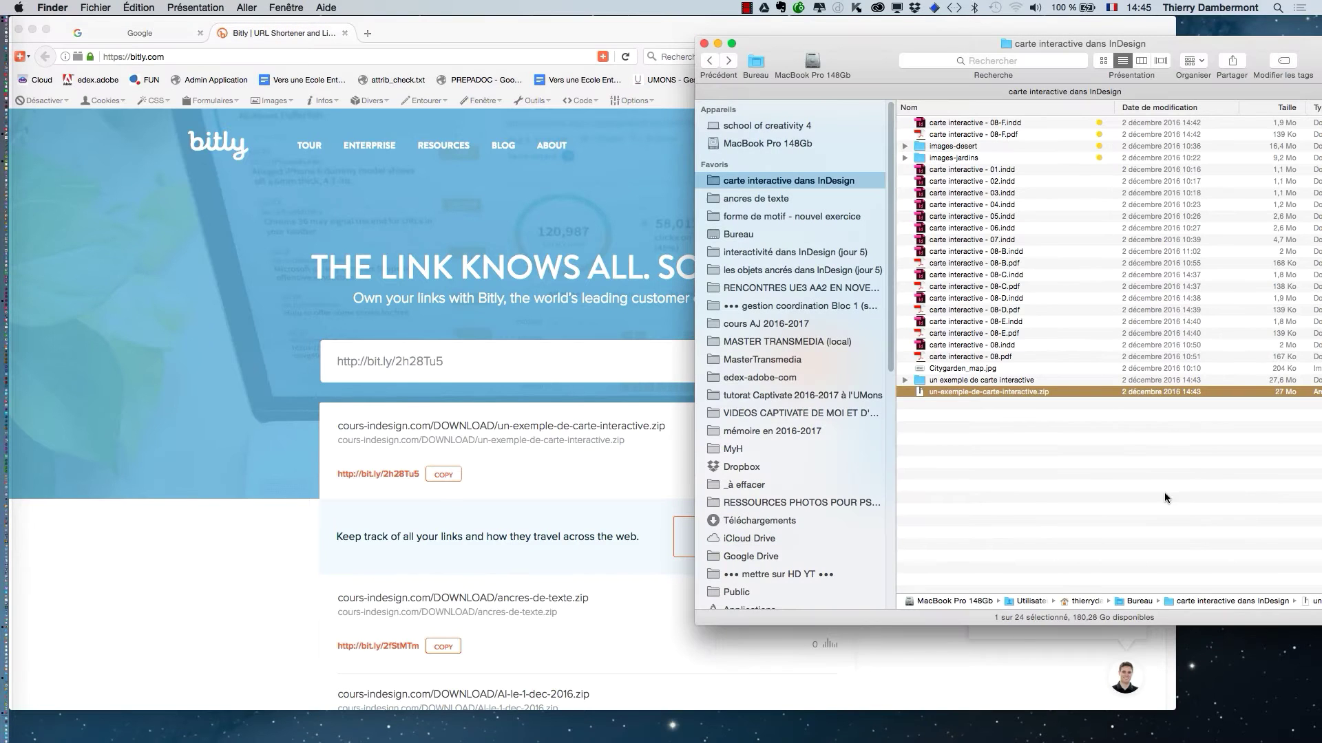
Step: Add the folder "un exemple de carte interactive" to the Finder favourites and open it from there
{"action": "key", "text": "super+Tab"}
{"action": "key", "text": "super+Tab"}
{"action": "key", "text": "super+Tab"}
{"action": "key", "text": "super+Tab"}
{"action": "key", "text": "super+Tab"}
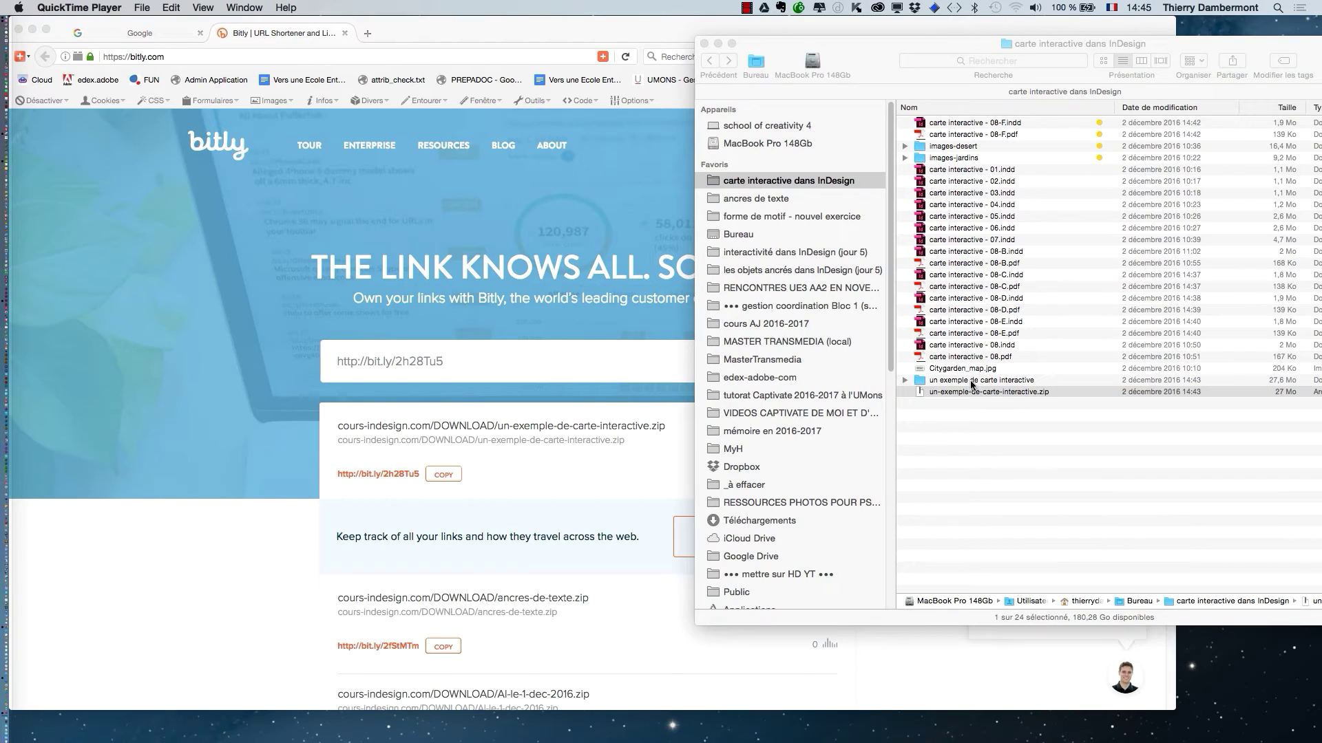
{"action": "left_click", "coordinate": [973, 385]}
{"action": "left_click_drag", "start_coordinate": [983, 381], "coordinate": [781, 177]}
{"action": "left_click", "coordinate": [804, 182]}
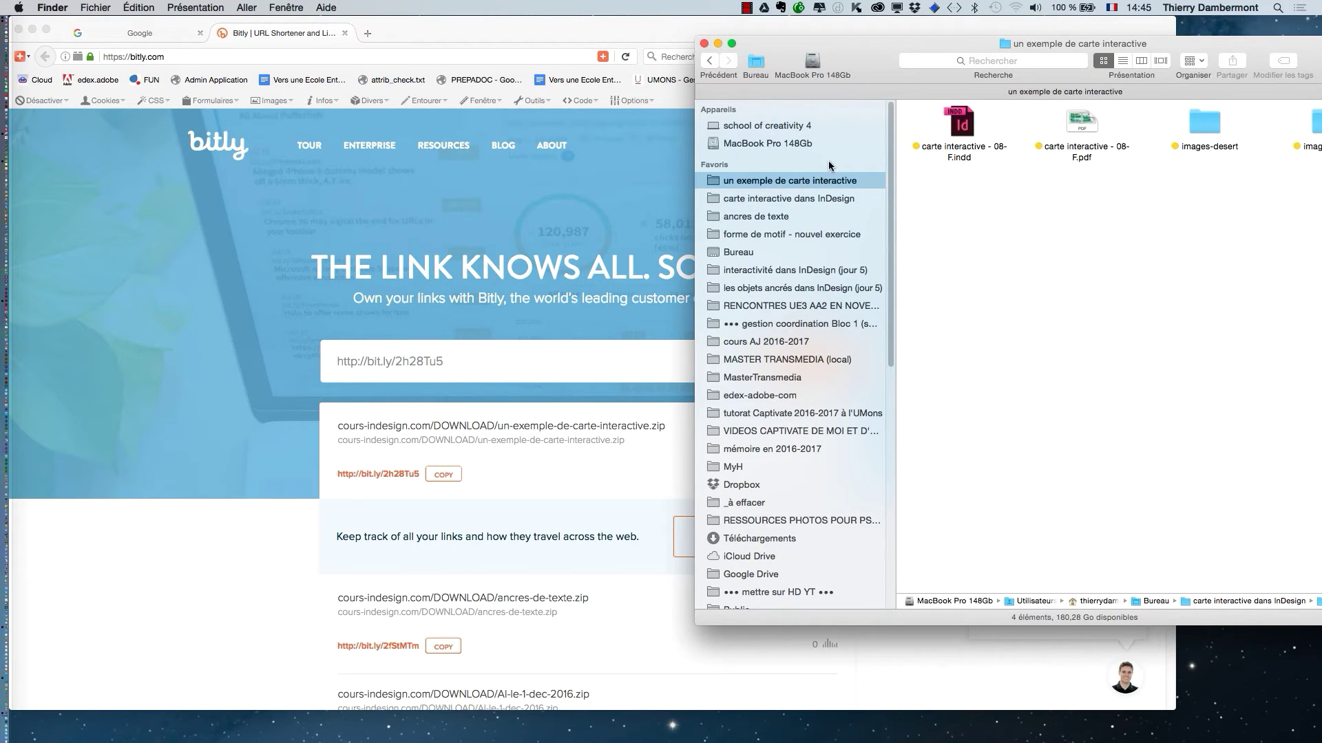
Step: Reposition and enlarge the Finder window, and display the folder's contents as a list
{"action": "left_click_drag", "start_coordinate": [864, 38], "coordinate": [385, 30]}
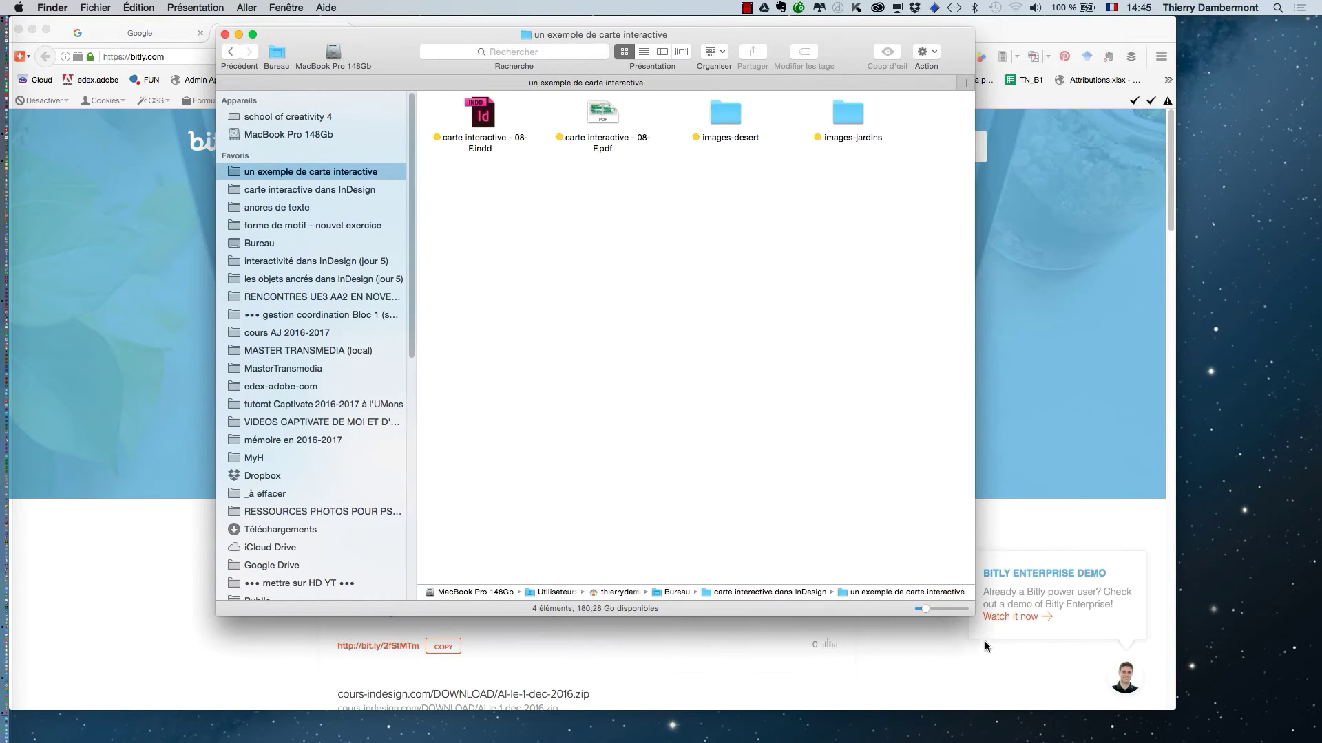
{"action": "double_click", "coordinate": [971, 618]}
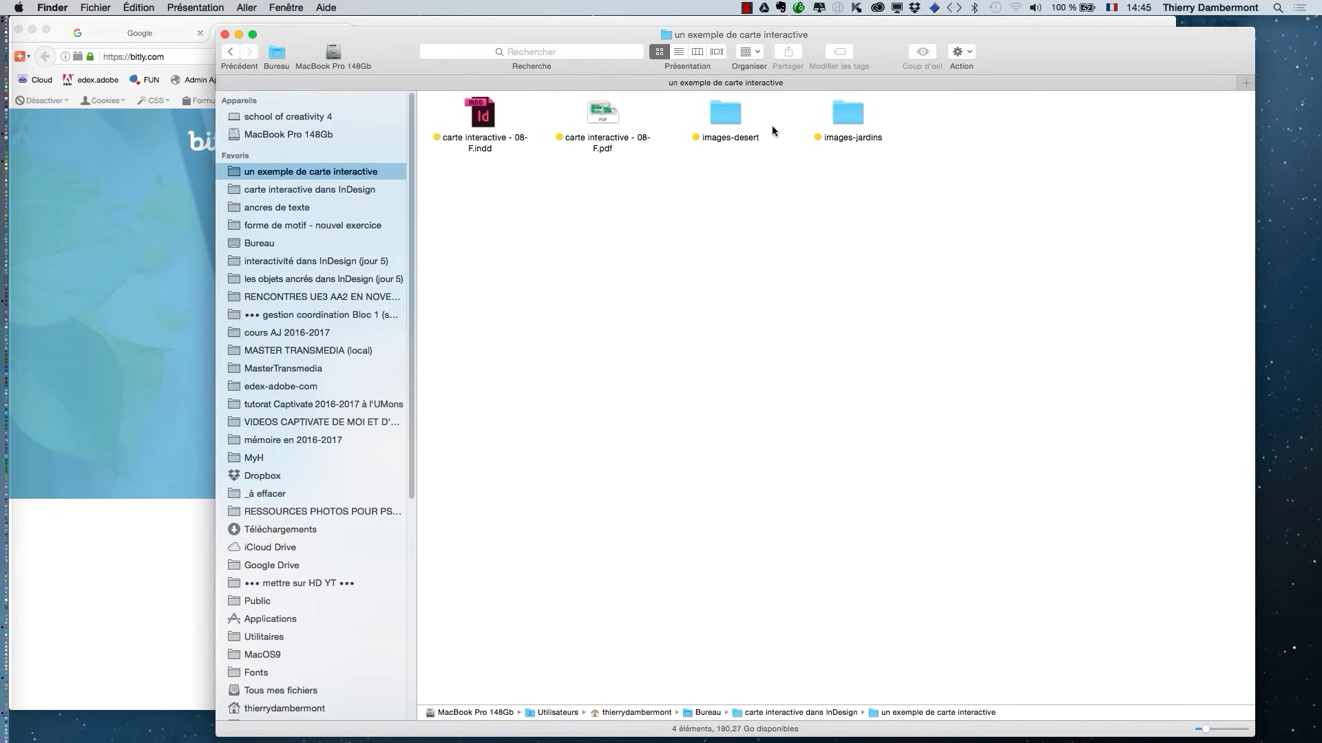
{"action": "left_click", "coordinate": [679, 52]}
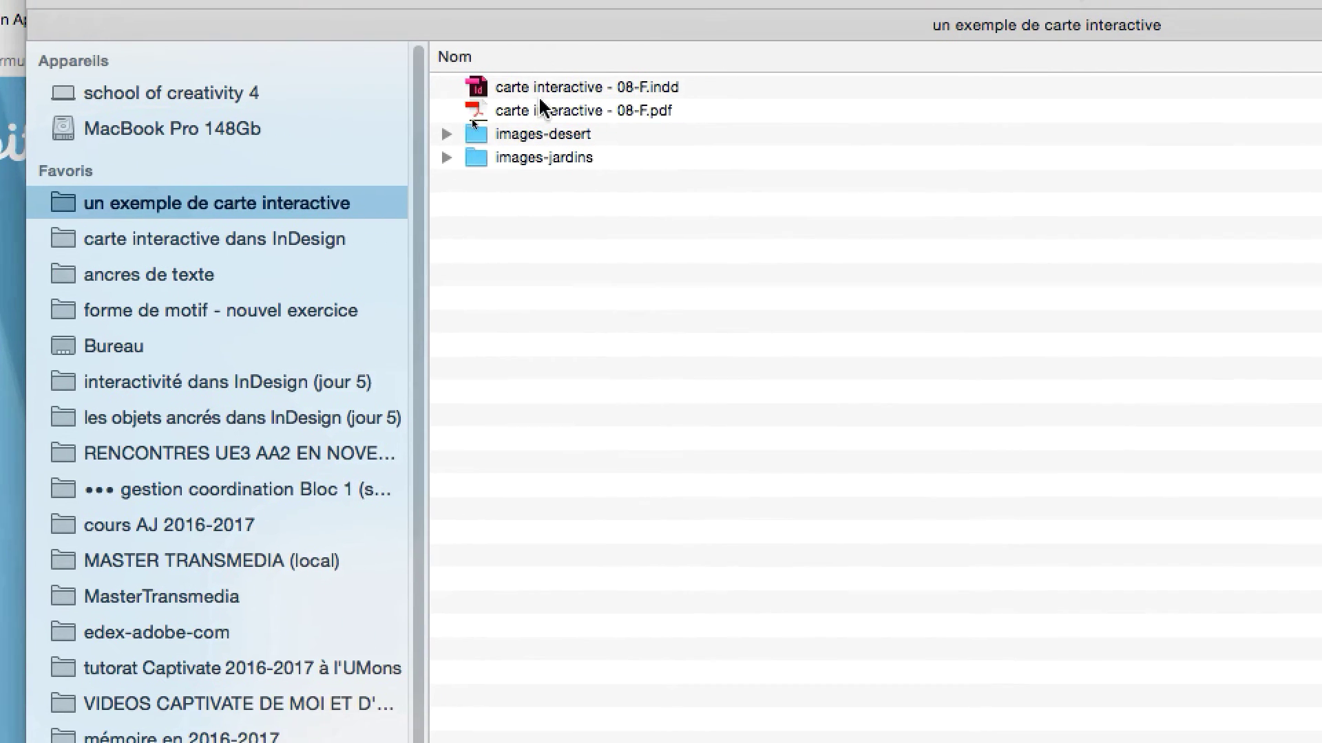
Step: Open "carte interactive - 08-F.pdf" in Acrobat in full-screen mode and test the hotspots on the map's large green areas
{"action": "left_click", "coordinate": [483, 128]}
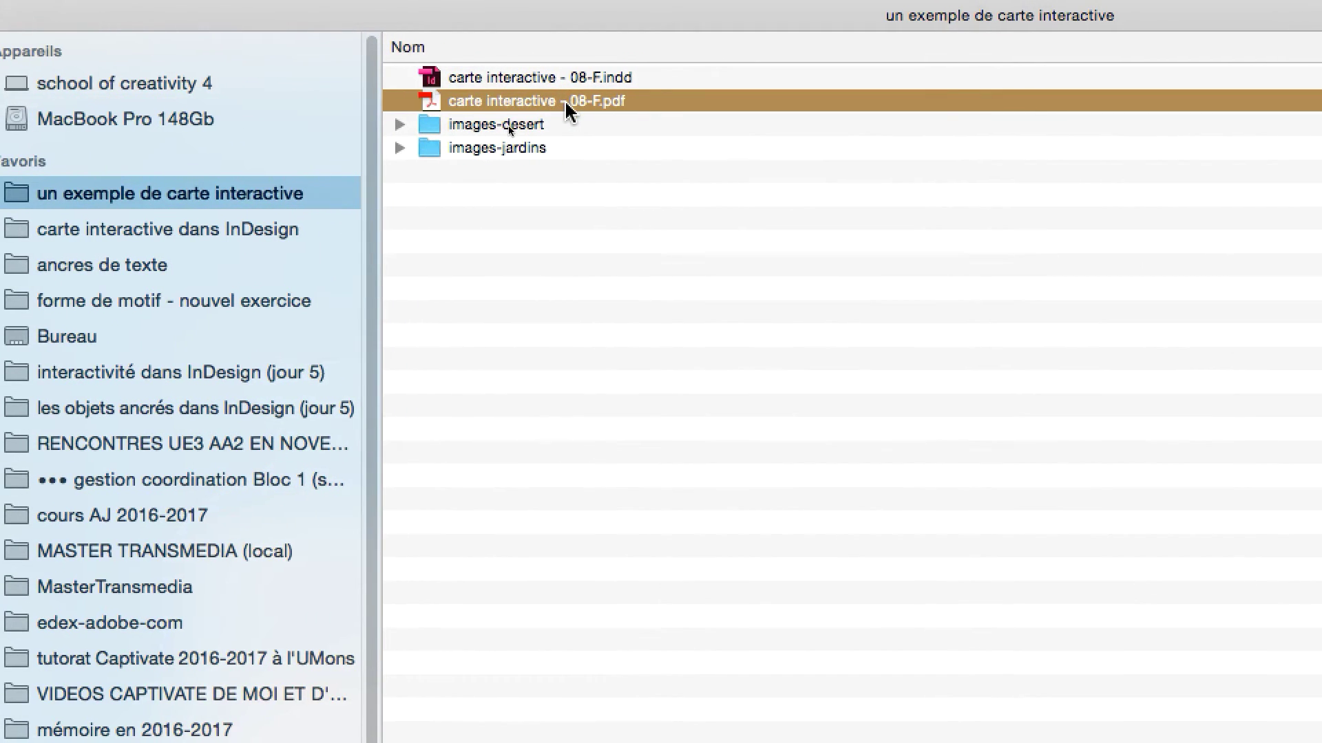
{"action": "double_click", "coordinate": [551, 101]}
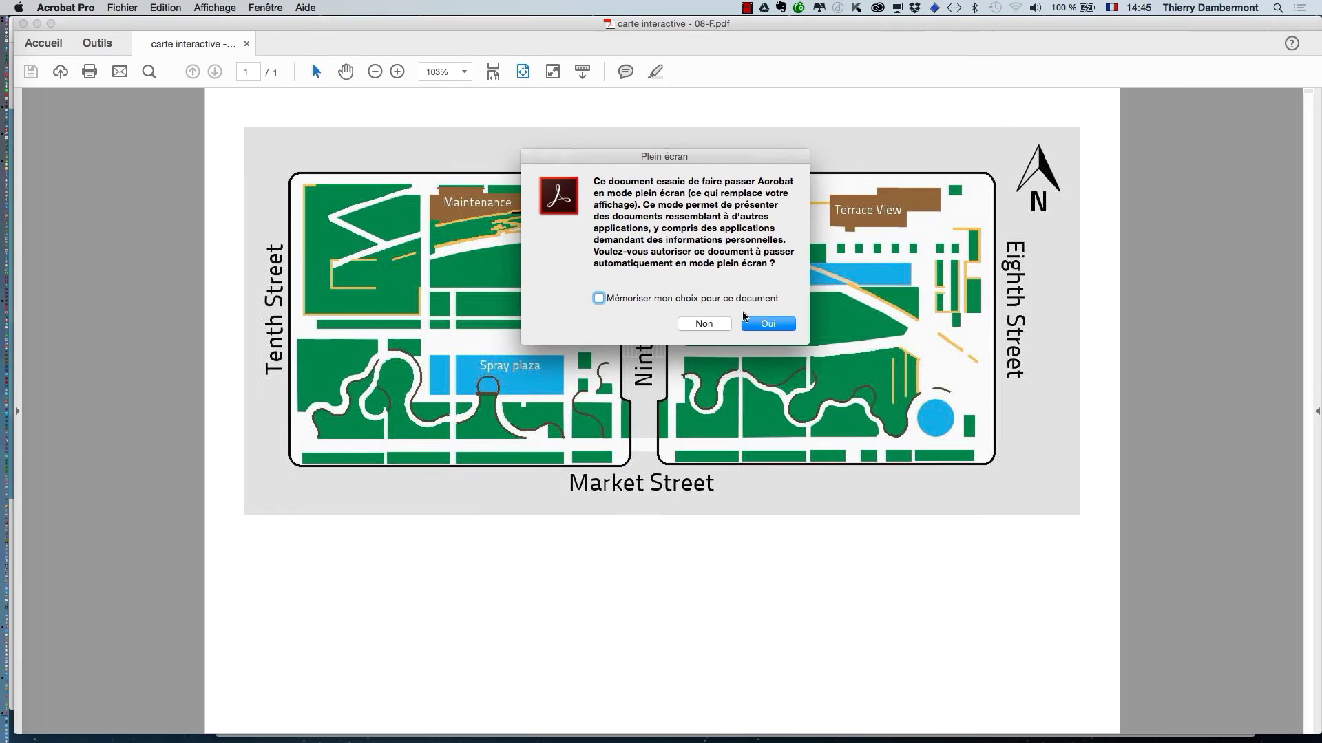
{"action": "left_click", "coordinate": [755, 323]}
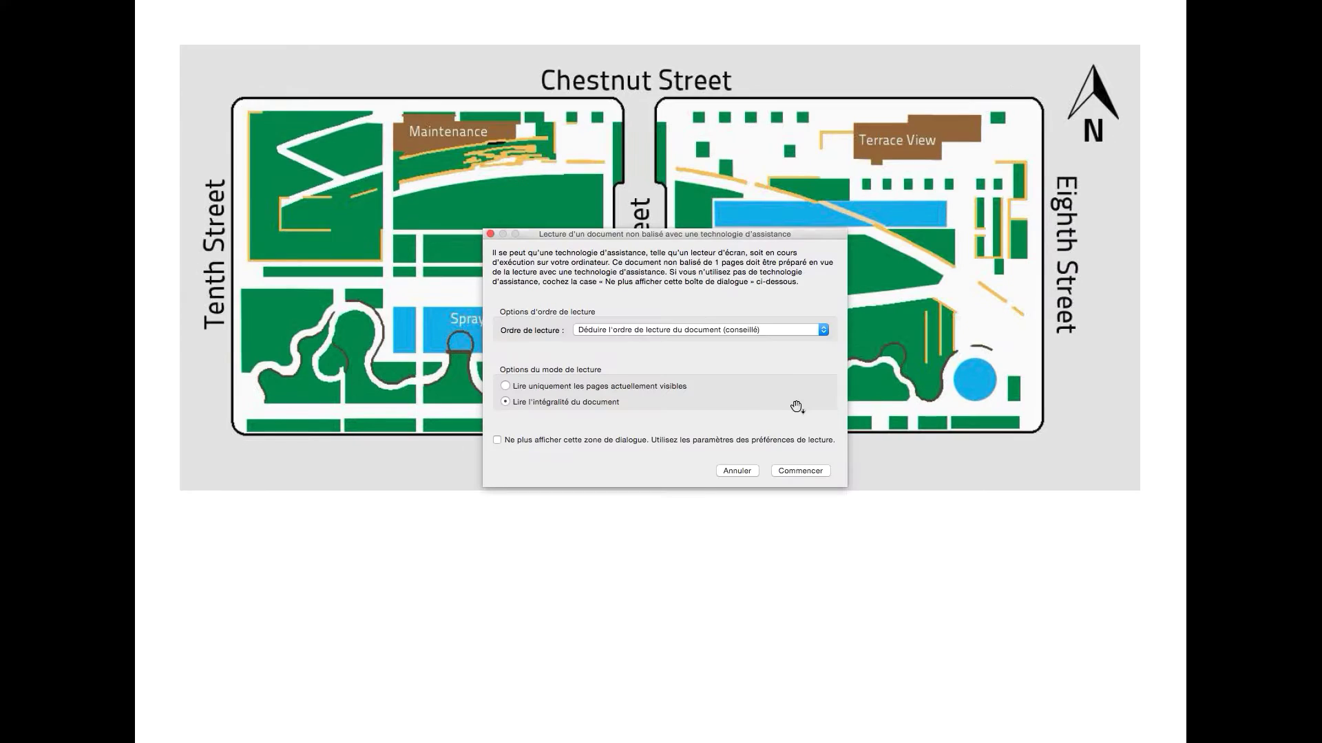
{"action": "left_click", "coordinate": [811, 474]}
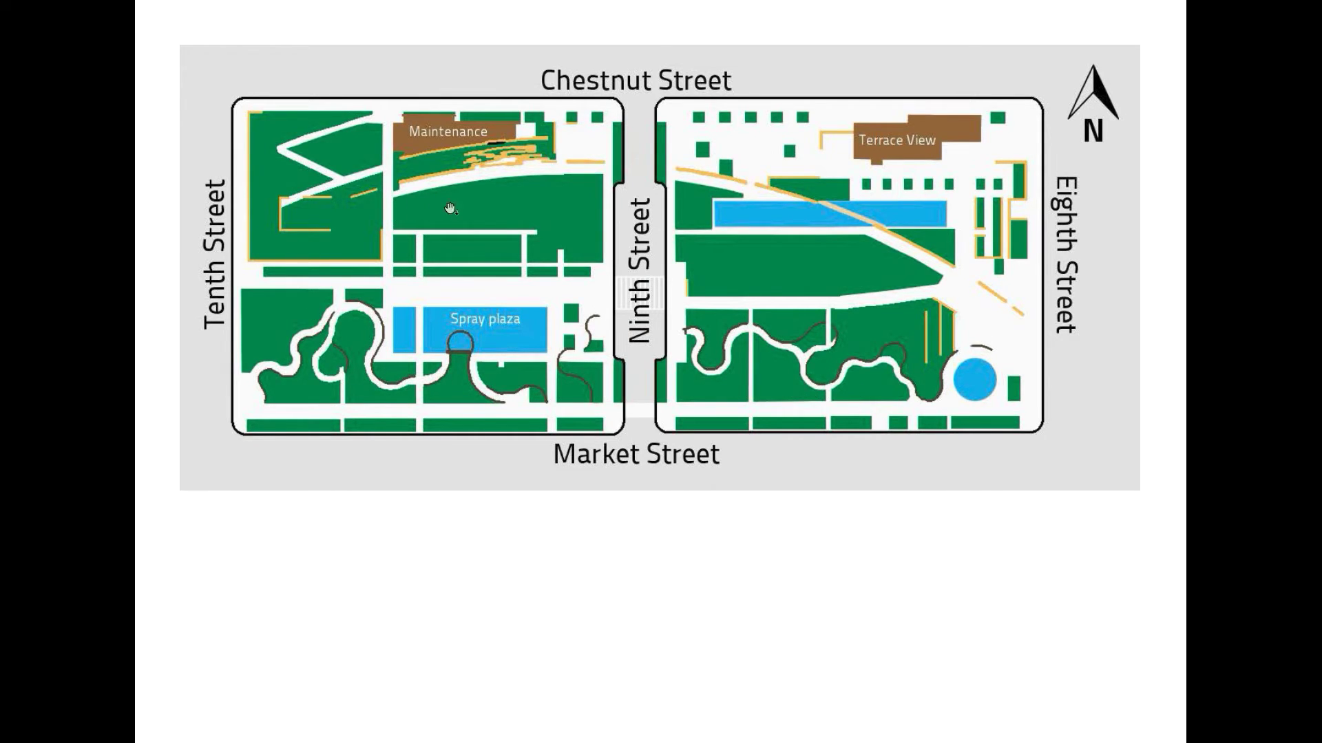
{"action": "left_click", "coordinate": [498, 205]}
{"action": "left_click", "coordinate": [797, 263]}
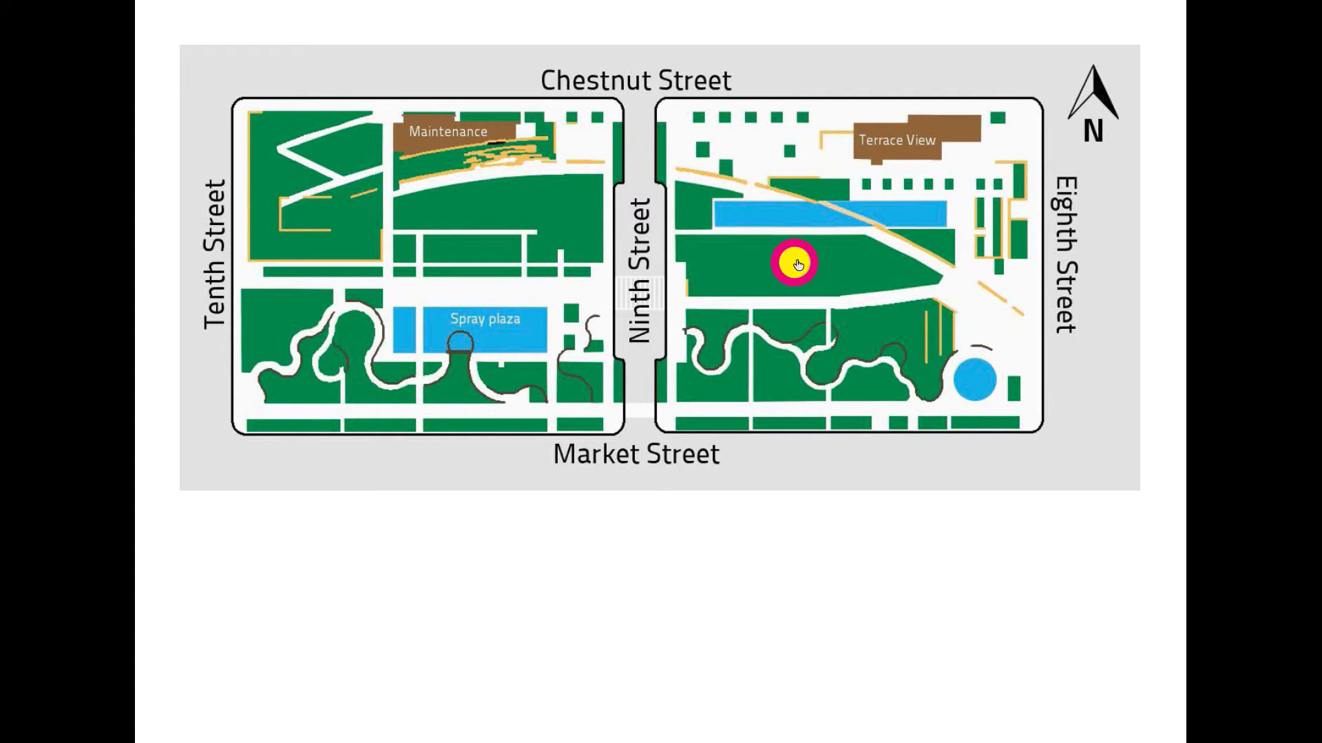
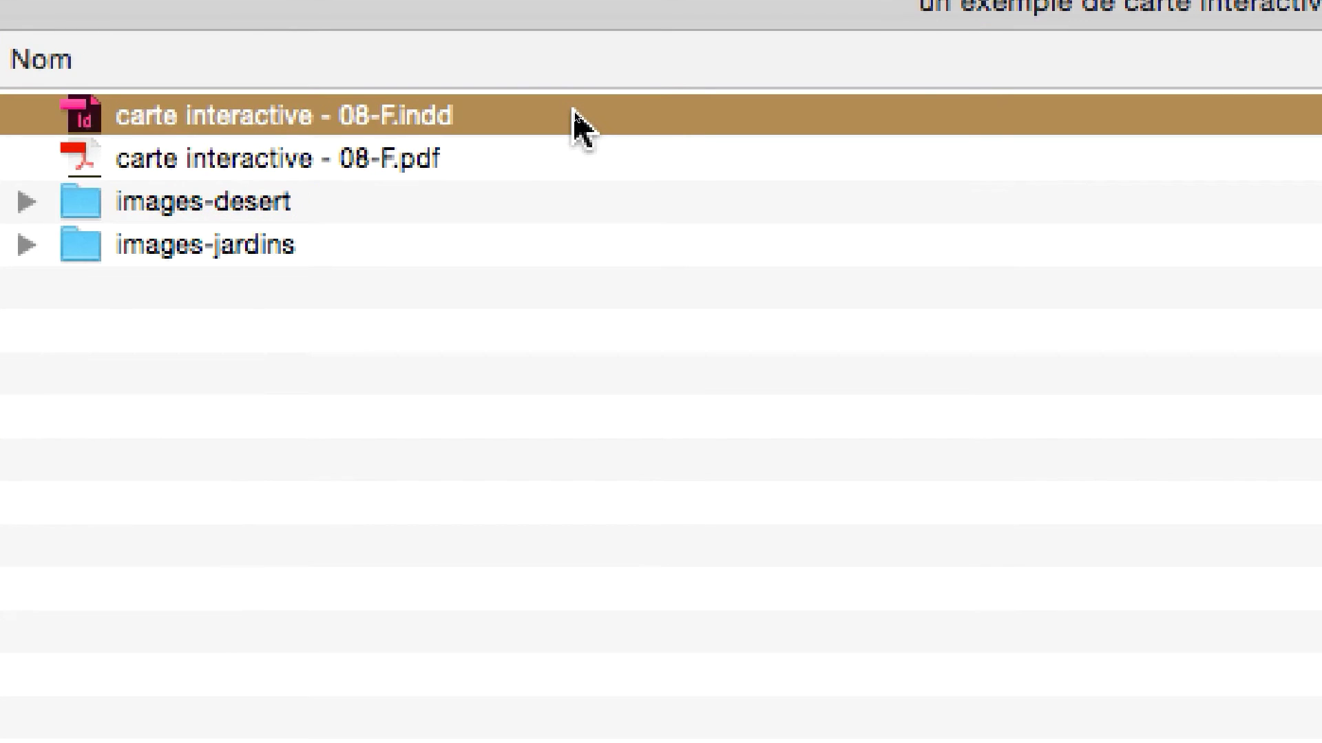
Step: Inspect the project files in Finder, including the pictures inside the images-desert and images-jardins folders
{"action": "left_click", "coordinate": [553, 162]}
{"action": "left_click", "coordinate": [523, 203]}
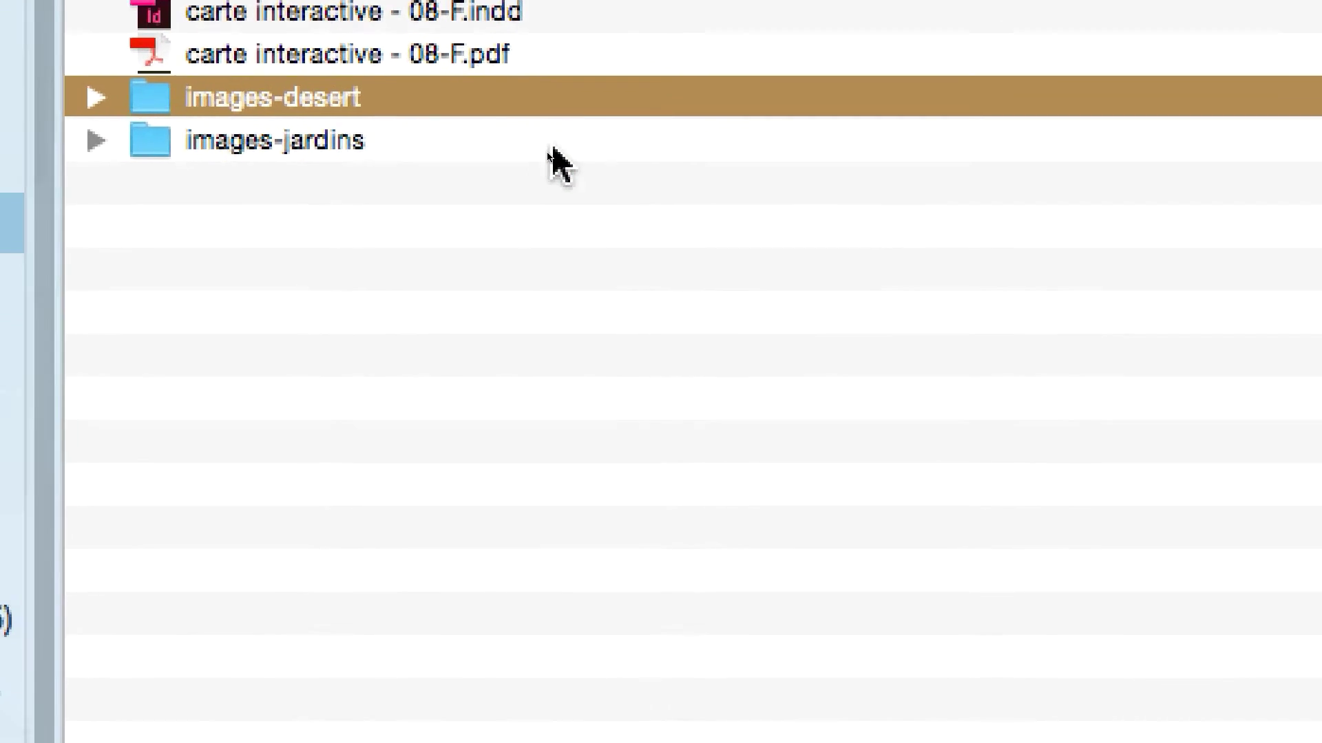
{"action": "left_click", "coordinate": [552, 150]}
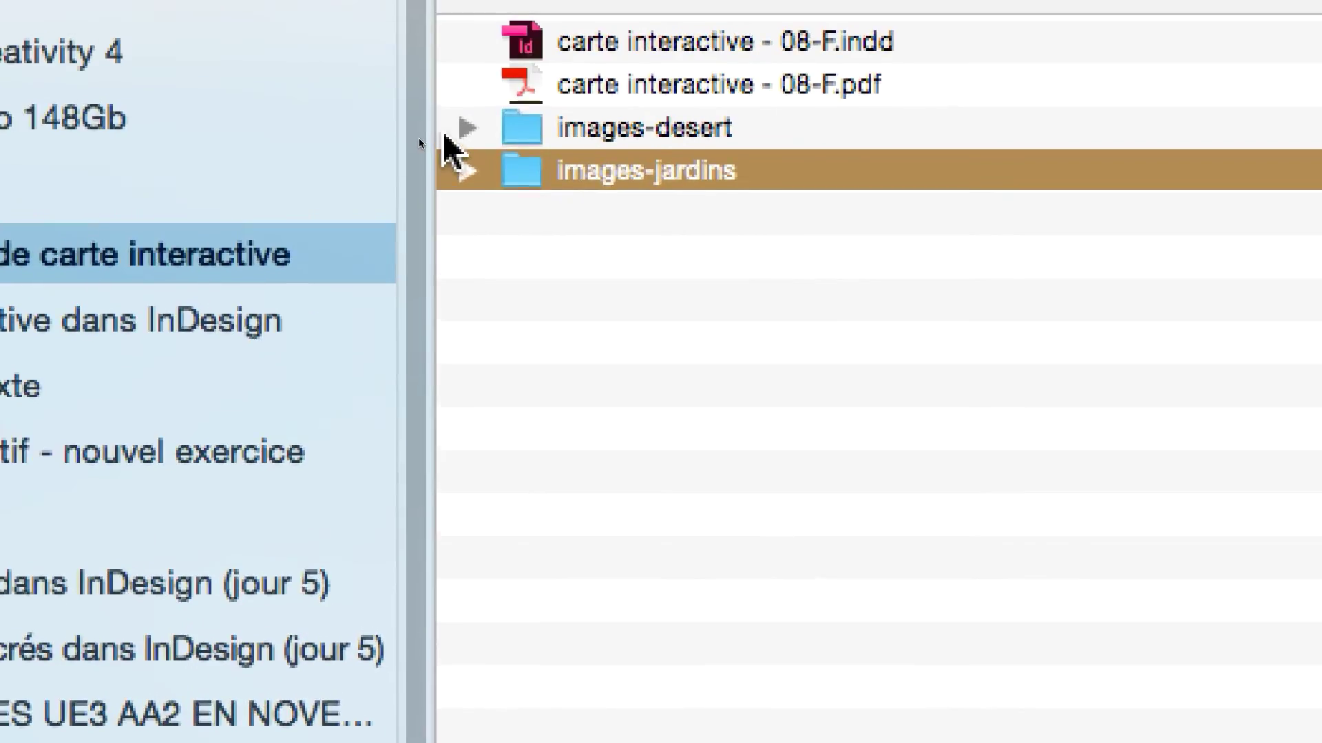
{"action": "left_click", "coordinate": [460, 130]}
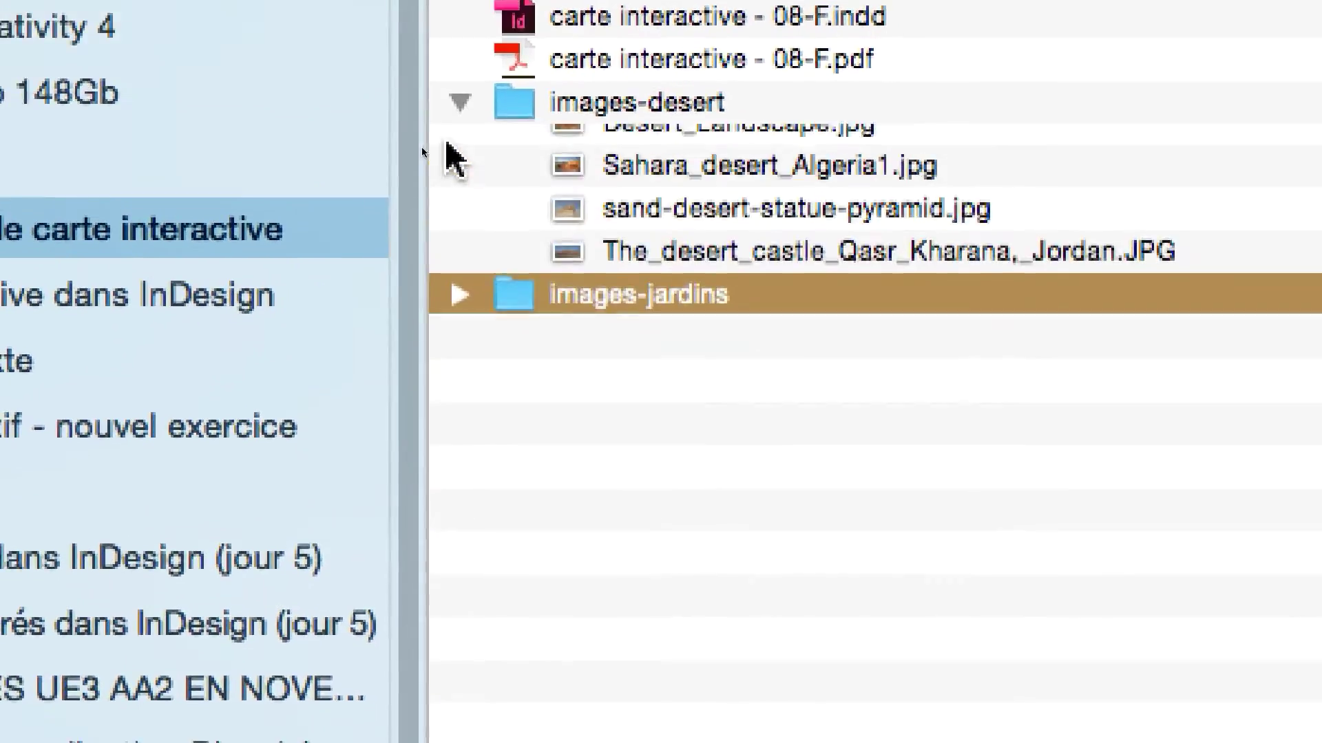
{"action": "left_click", "coordinate": [451, 351]}
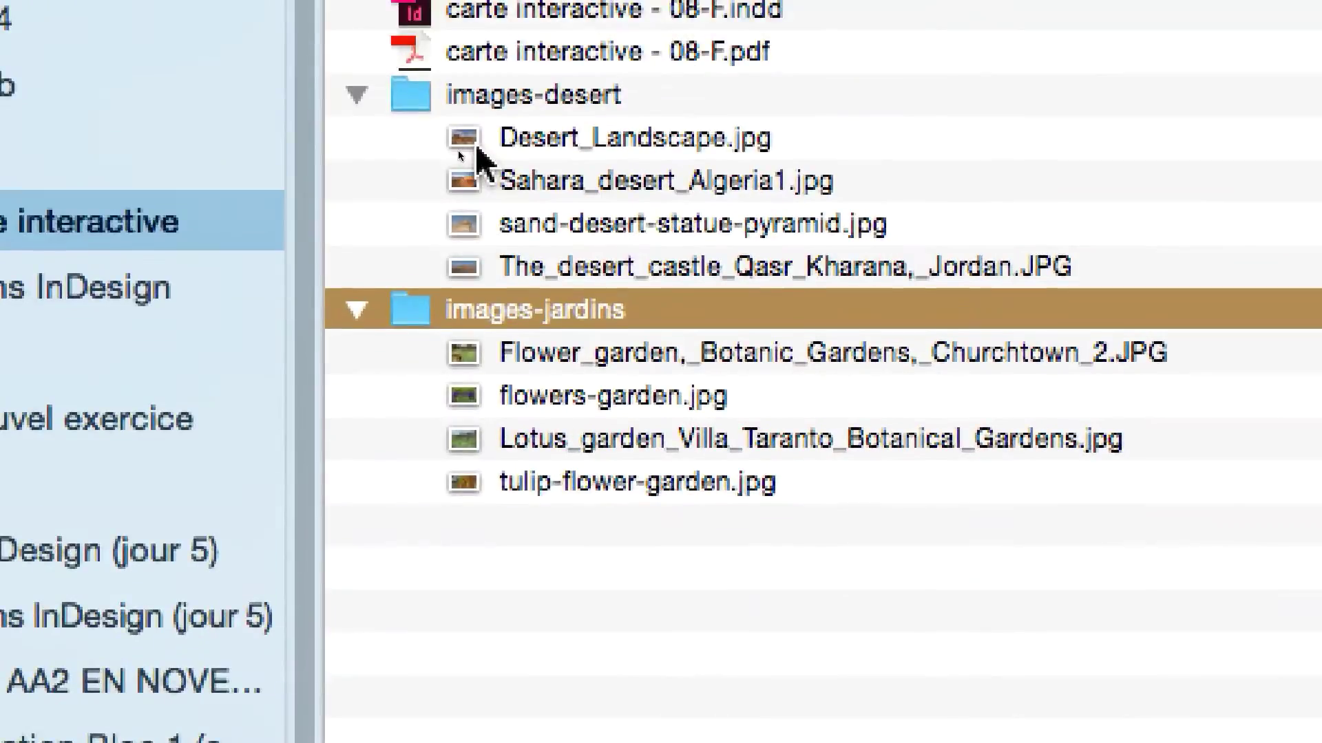
{"action": "left_click", "coordinate": [448, 134]}
{"action": "left_click", "coordinate": [451, 142]}
{"action": "left_click", "coordinate": [521, 191]}
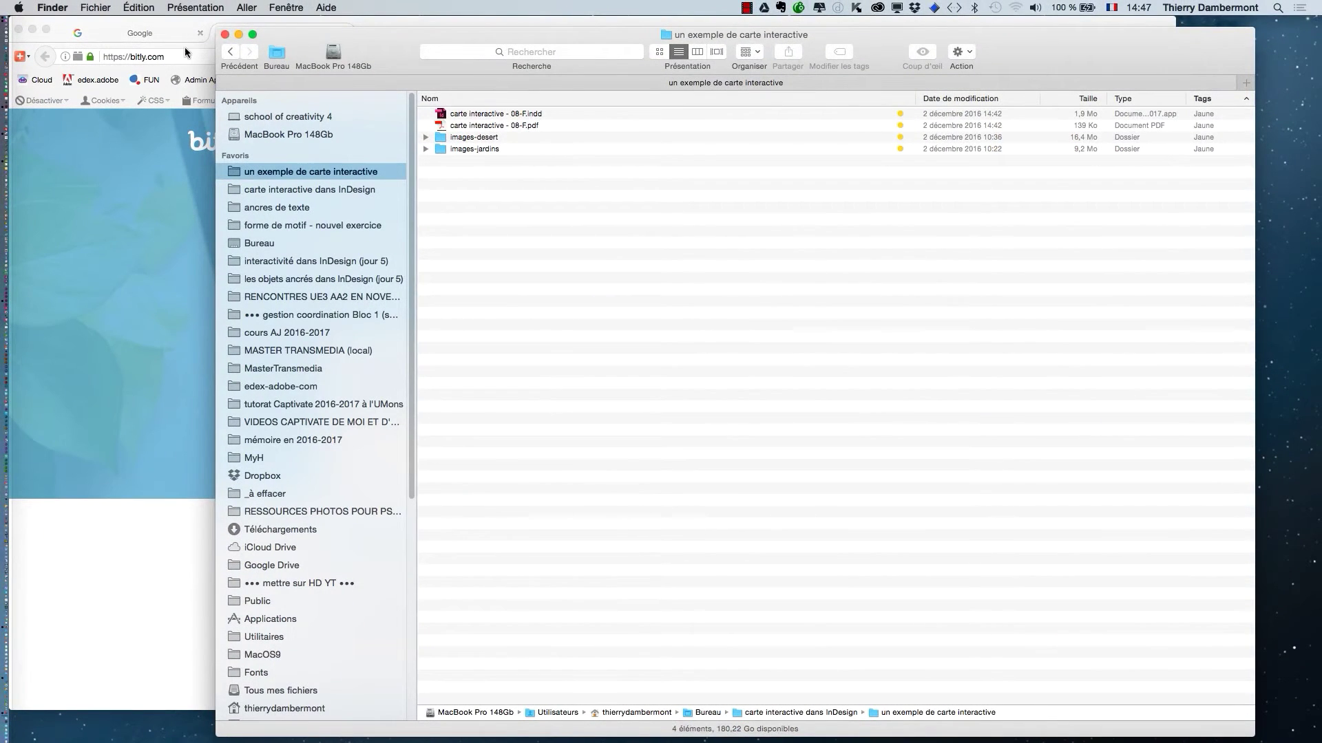
Step: Clear the desktop by closing the Finder window and minimizing the browser and file-transfer windows, and switch to Finder
{"action": "left_click", "coordinate": [224, 34]}
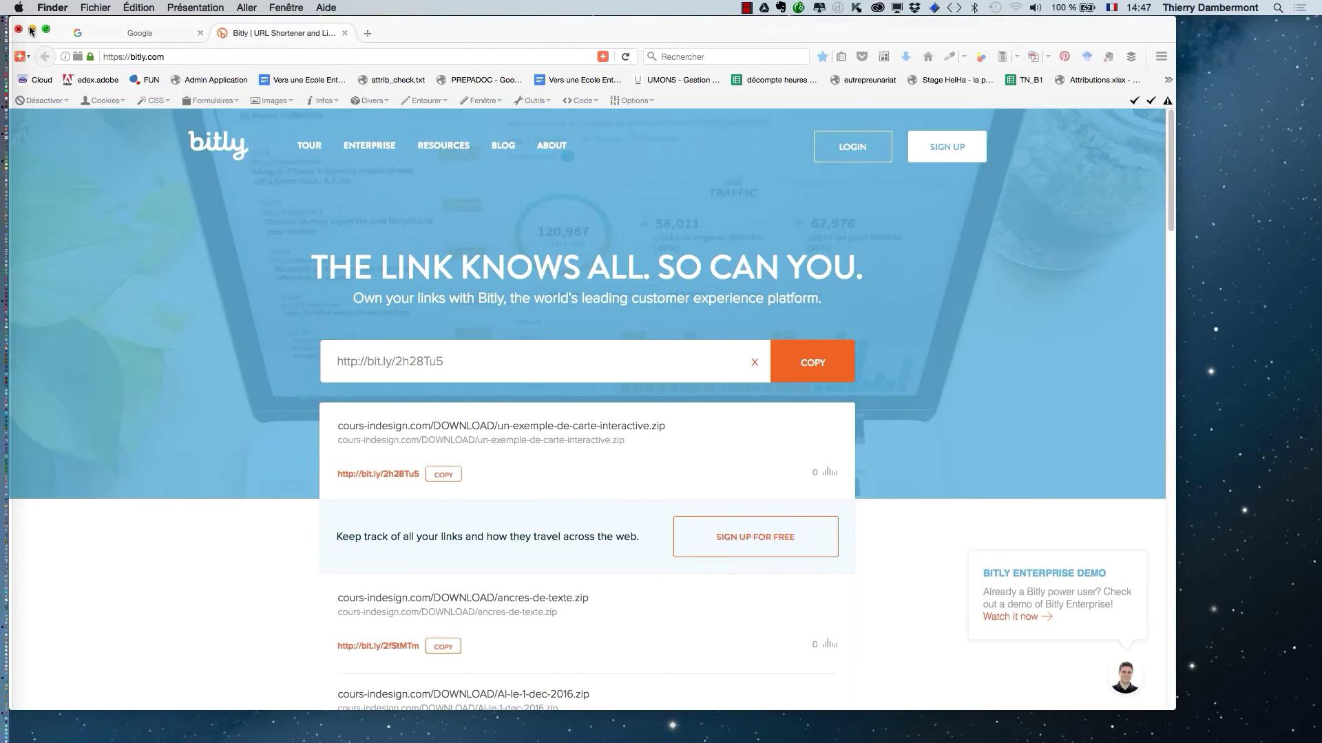
{"action": "left_click", "coordinate": [31, 29]}
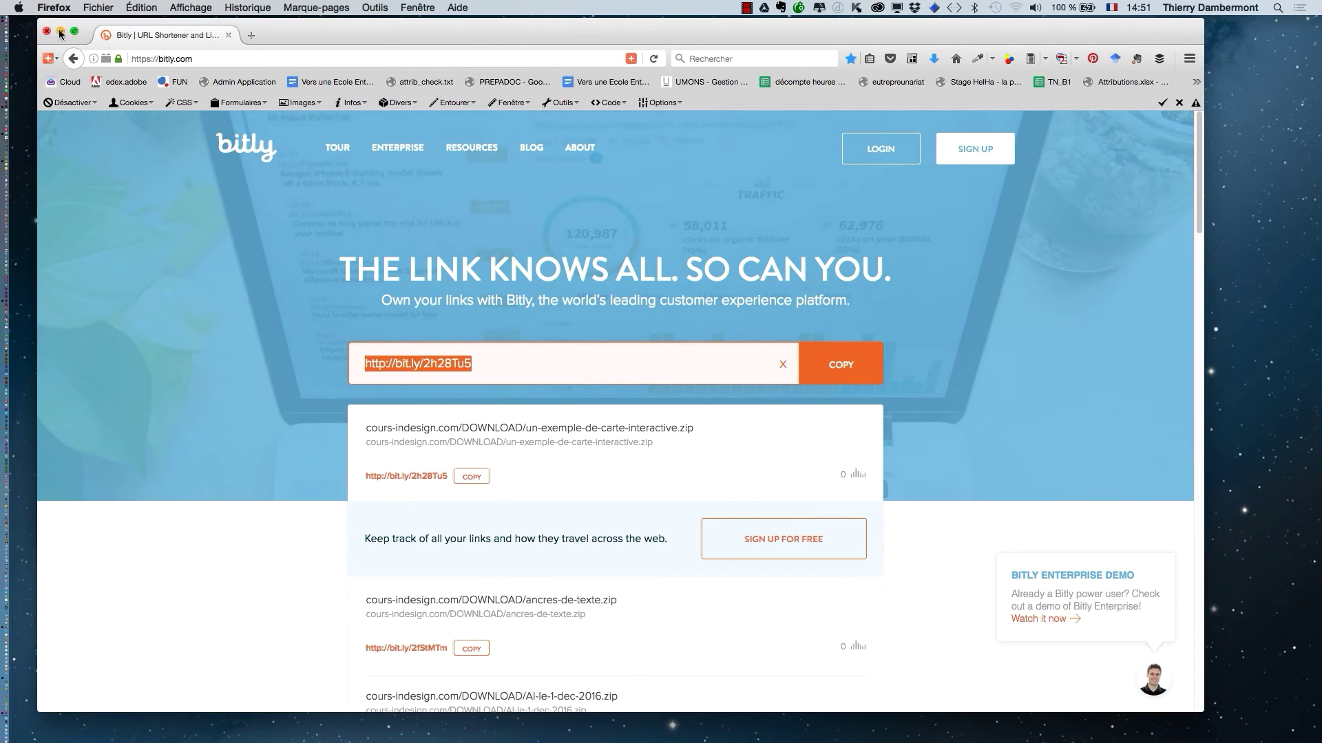
{"action": "left_click", "coordinate": [61, 32]}
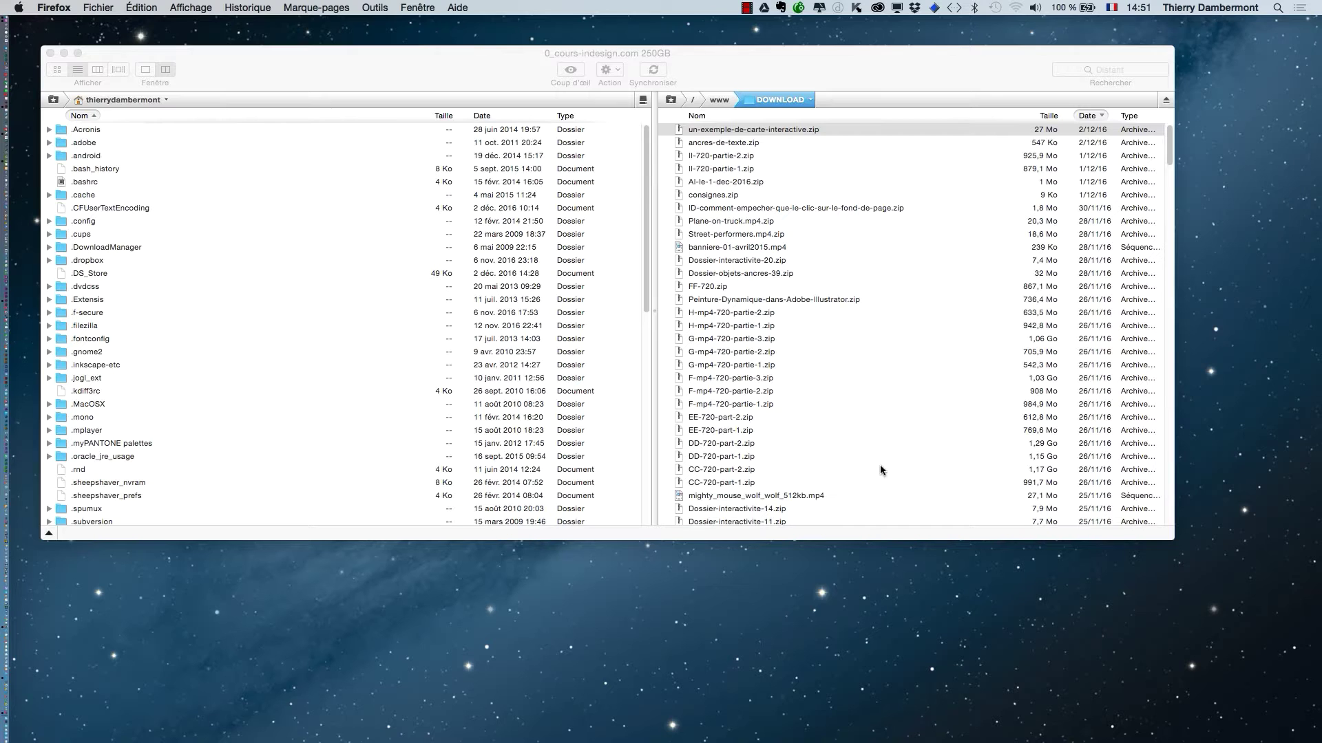
{"action": "left_click", "coordinate": [63, 54]}
{"action": "key", "text": "super+Tab"}
{"action": "key", "text": "super+Tab"}
{"action": "key", "text": "super+Tab"}
{"action": "left_click", "coordinate": [489, 376]}
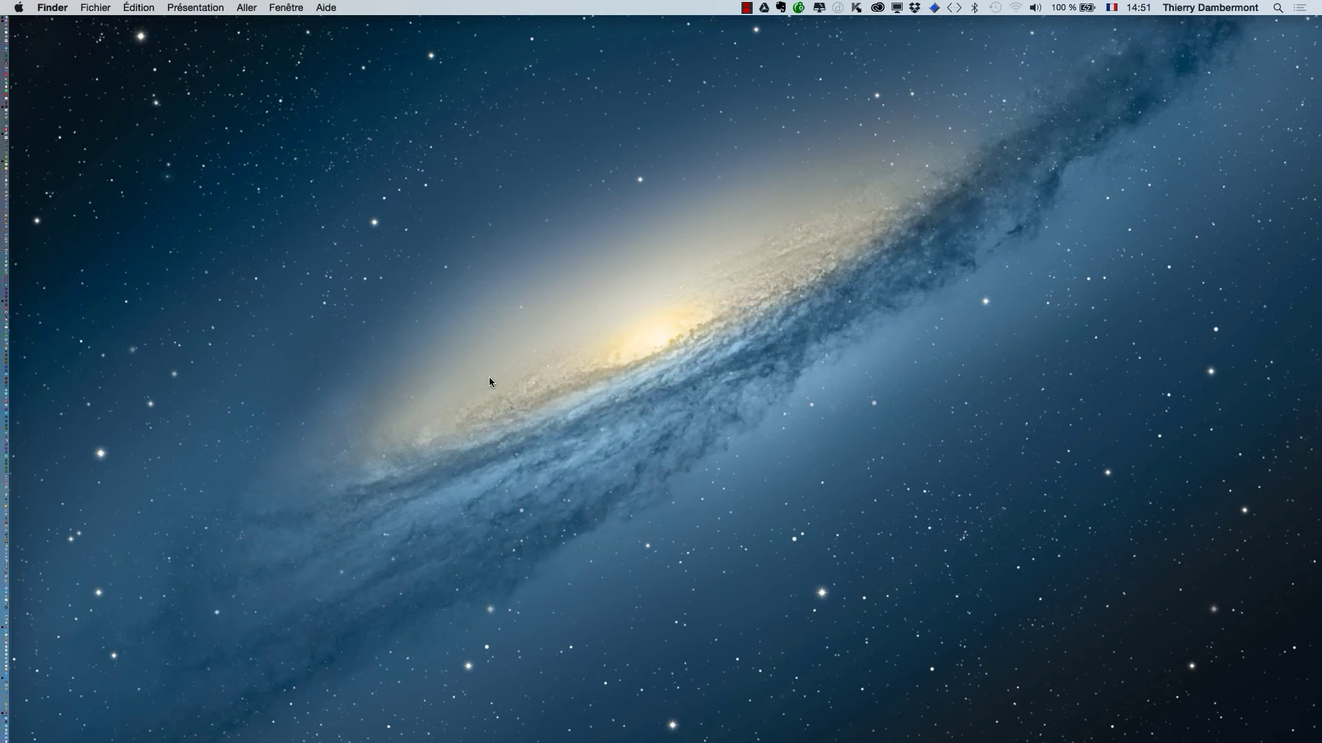
Step: Open a new Finder window showing the favourite folder "un exemple de carte interactive"
{"action": "left_click", "coordinate": [95, 8]}
{"action": "left_click", "coordinate": [117, 23]}
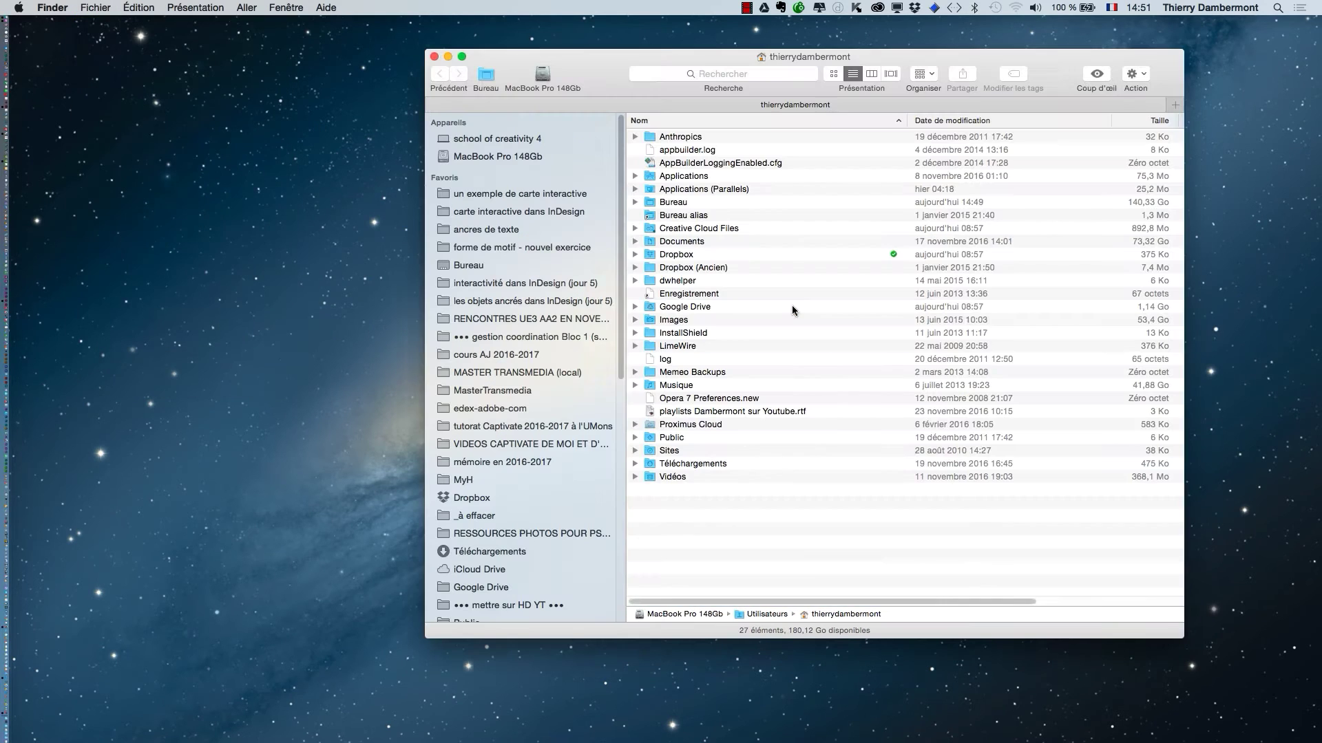
{"action": "left_click", "coordinate": [487, 195]}
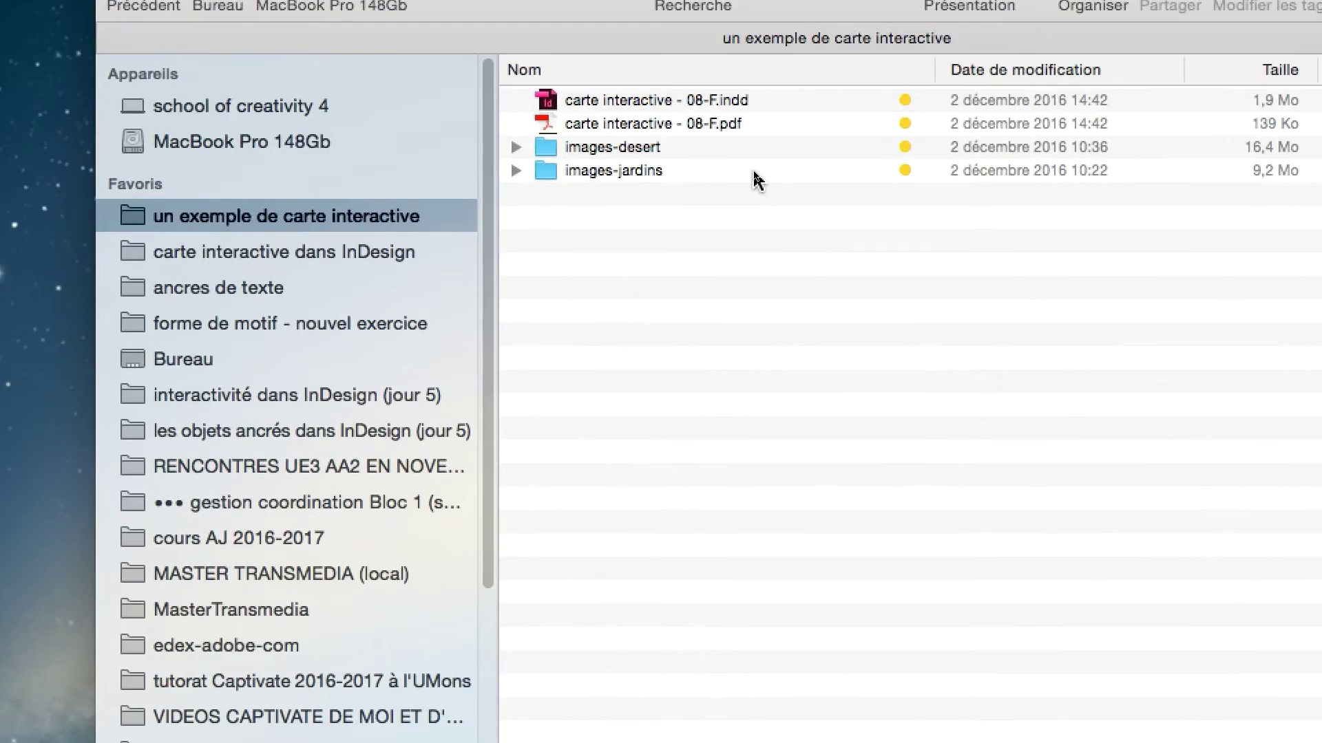
Step: Review the project's InDesign file, the images-desert and images-jardins folders, and select "carte interactive - 08-F.pdf"
{"action": "left_click", "coordinate": [749, 149]}
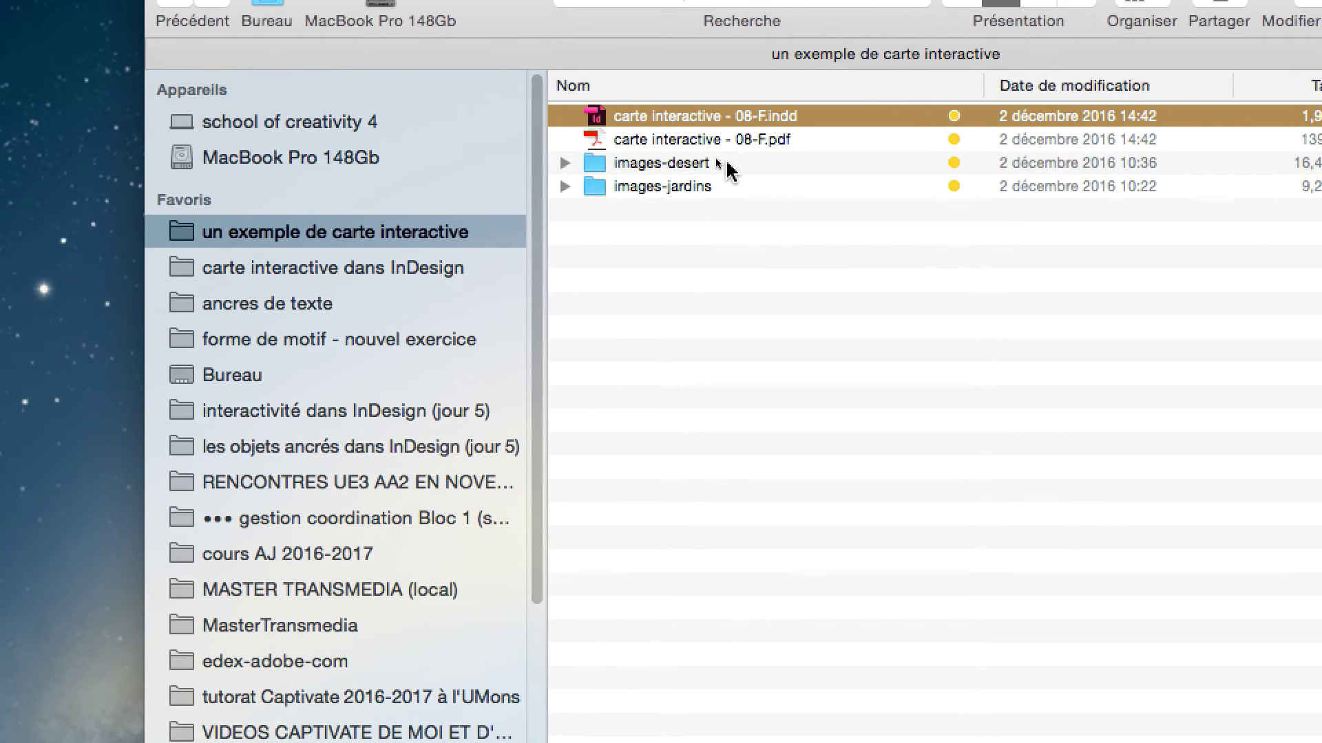
{"action": "left_click", "coordinate": [703, 161]}
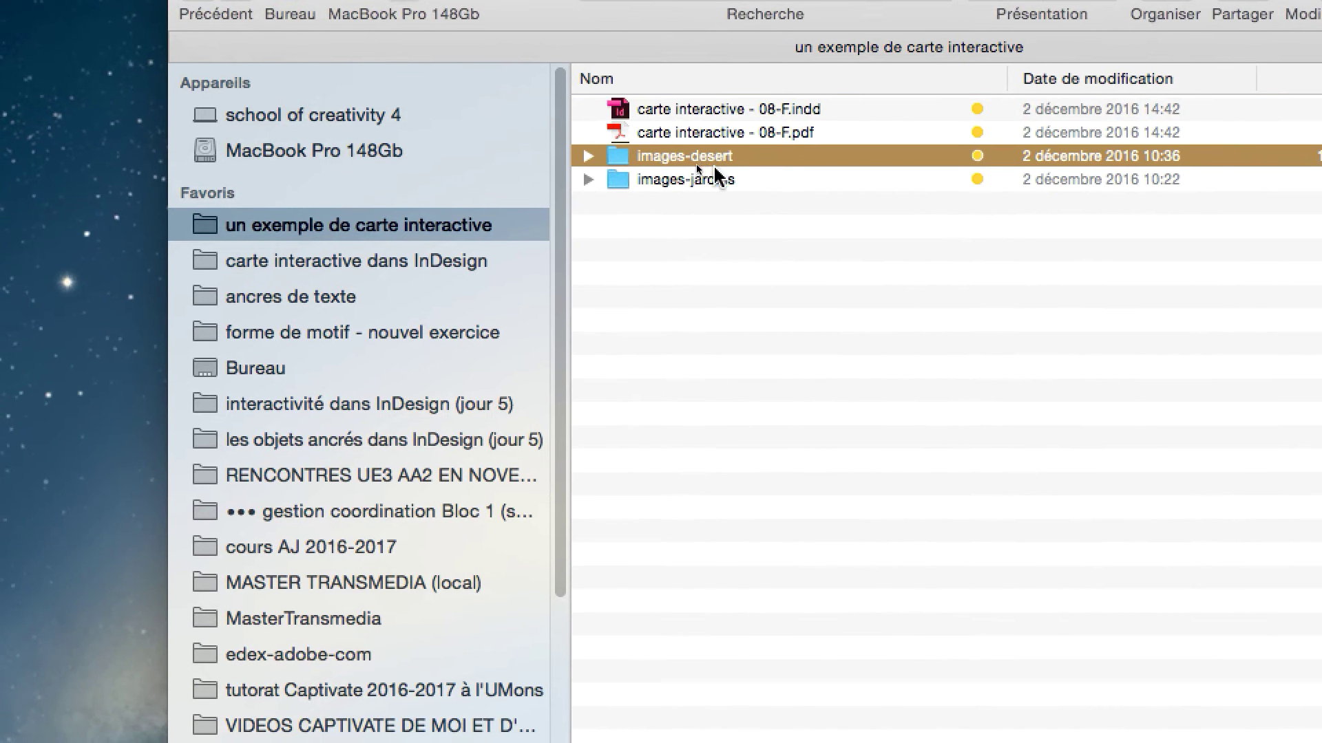
{"action": "left_click", "coordinate": [692, 172]}
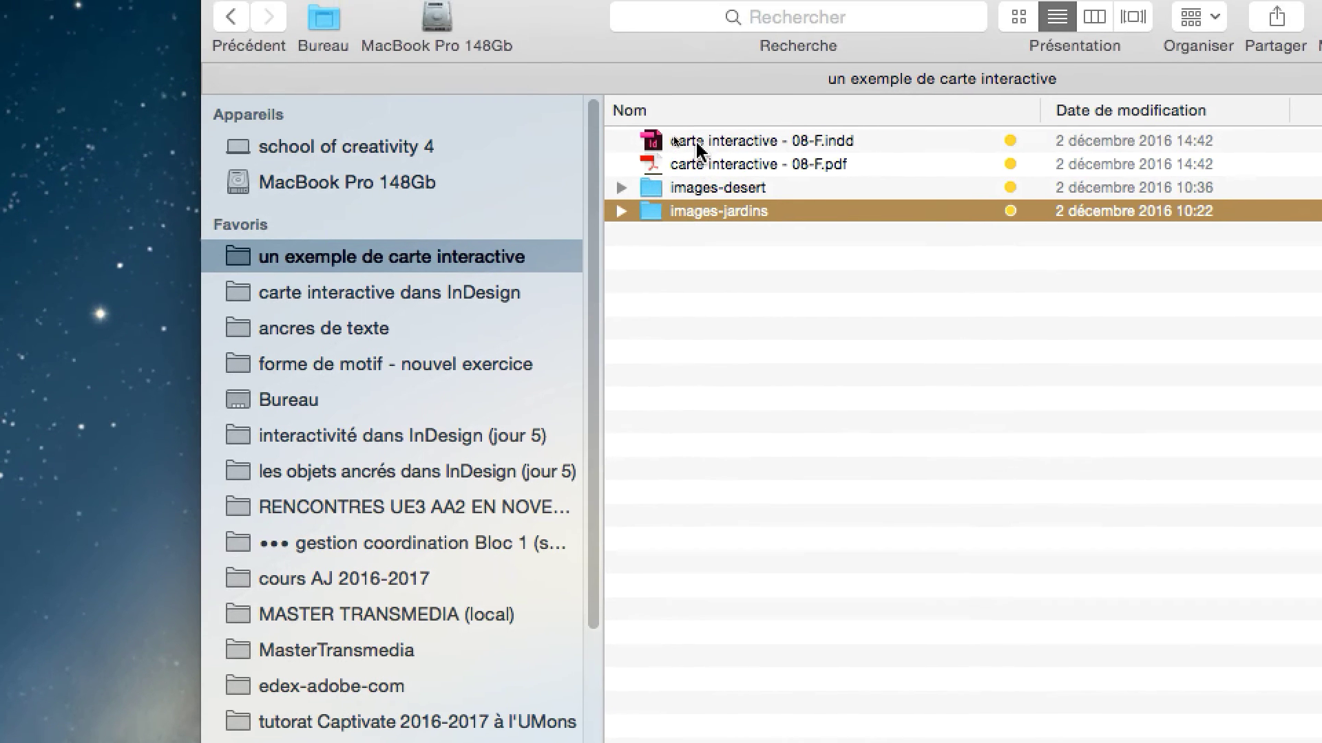
{"action": "left_click", "coordinate": [709, 168]}
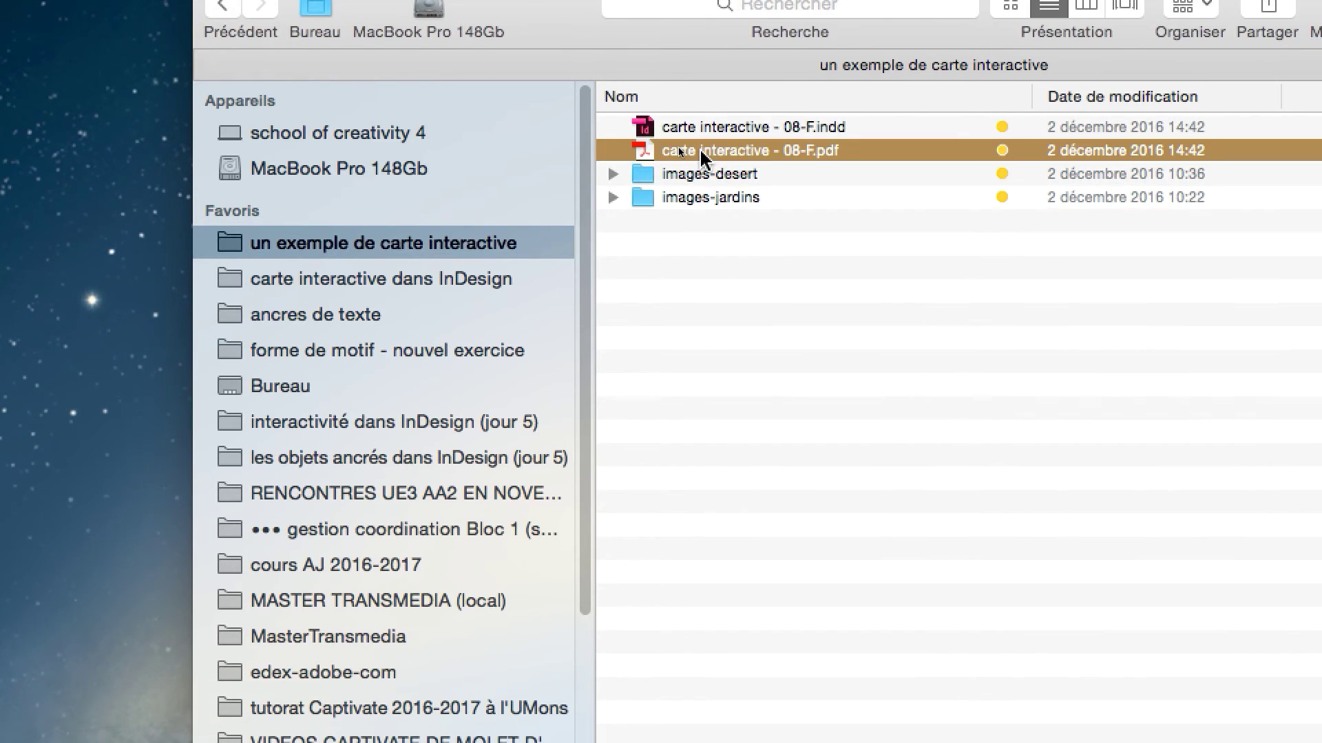
Step: Open "carte interactive - 08-F.pdf", allow it to switch to full-screen mode and start reading with the suggested reading order
{"action": "double_click", "coordinate": [699, 147]}
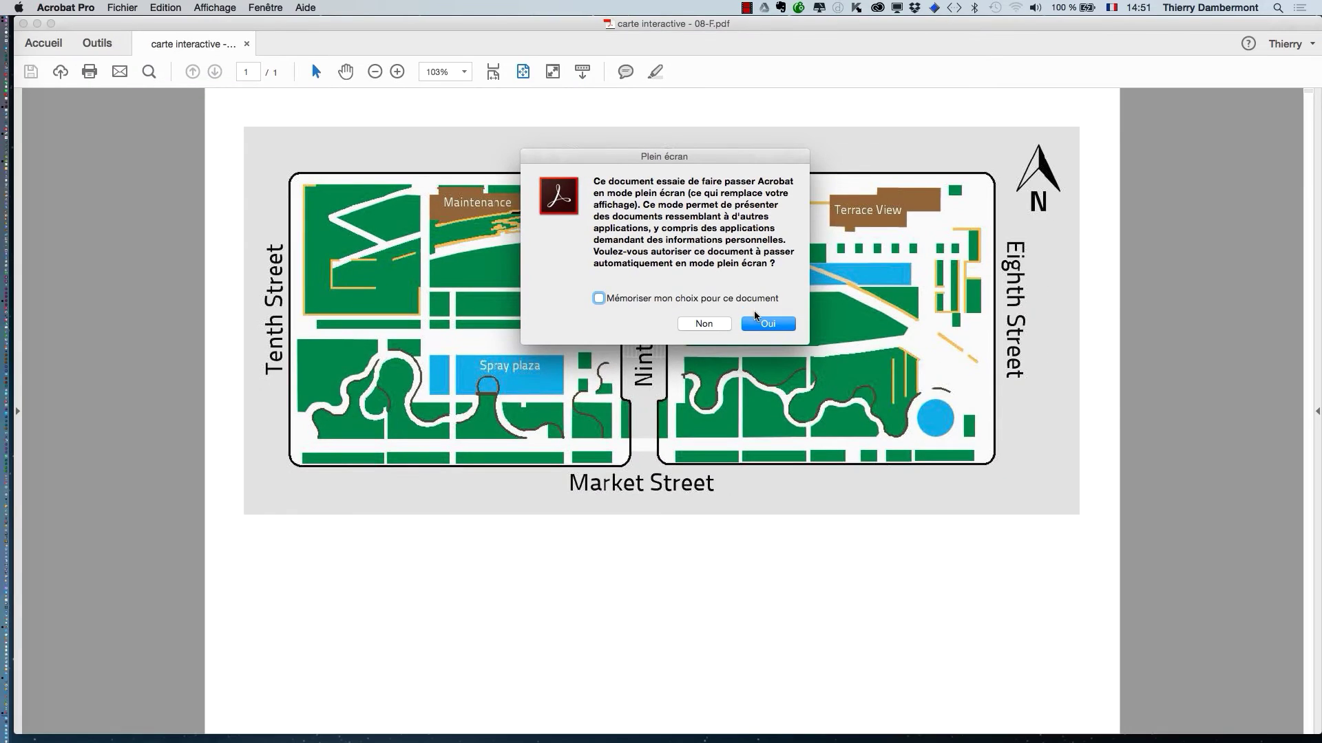
{"action": "left_click", "coordinate": [761, 323]}
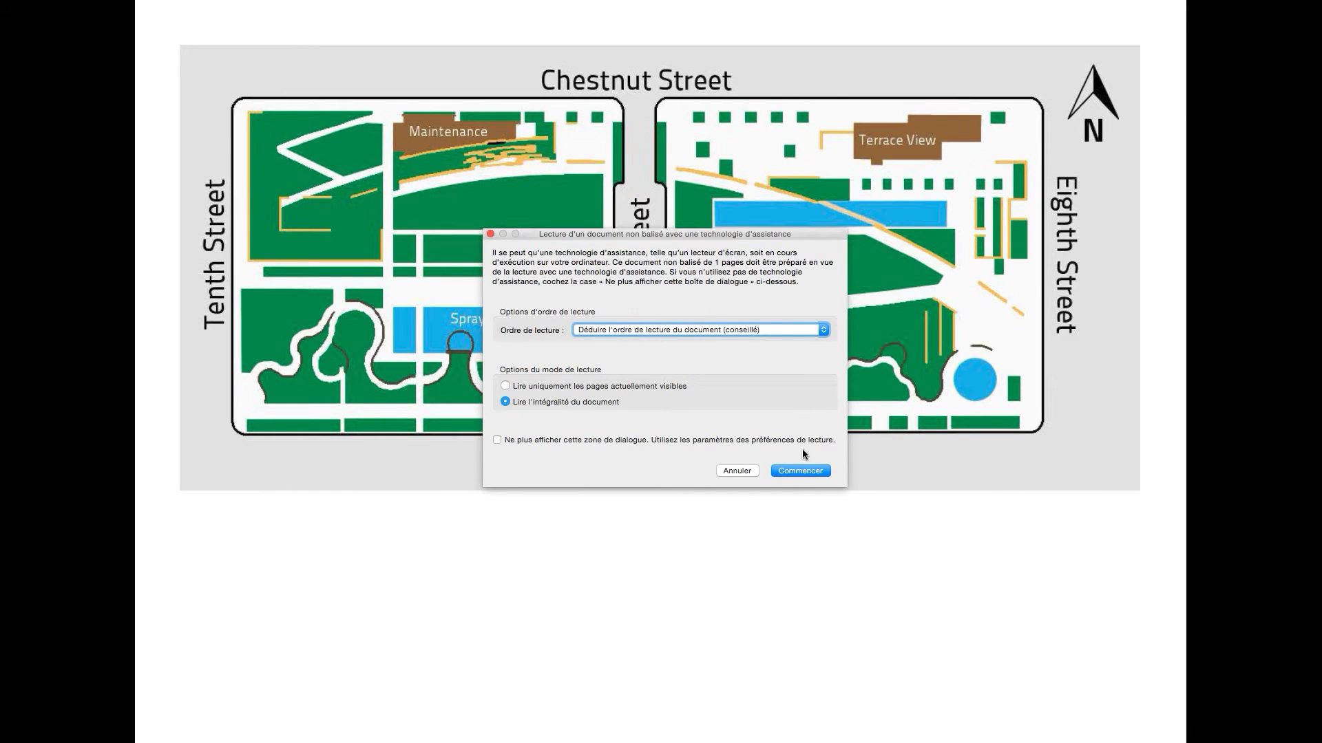
{"action": "left_click", "coordinate": [799, 471]}
Step: Test the map's two hidden round hotspots by alternately showing the desert and garden text-and-picture boxes and hiding them
{"action": "left_click", "coordinate": [781, 267]}
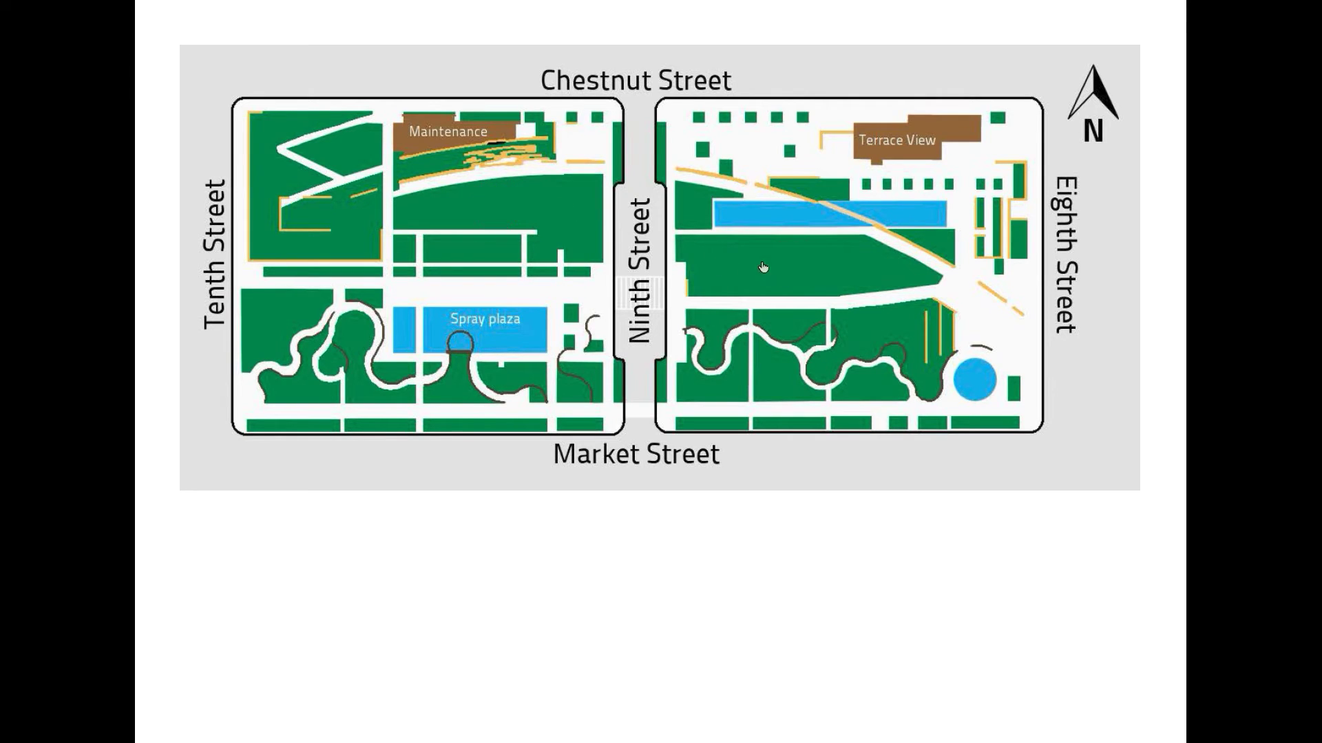
{"action": "left_click", "coordinate": [781, 270]}
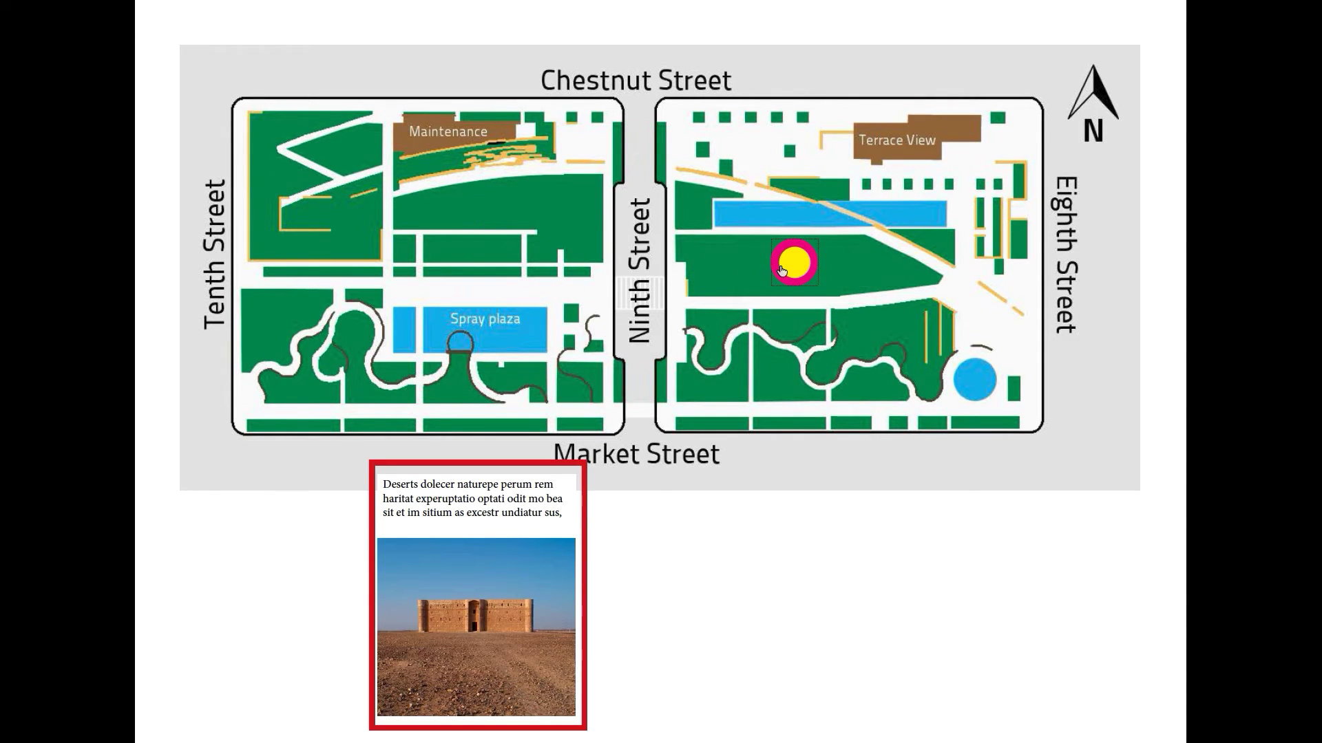
{"action": "left_click", "coordinate": [498, 205]}
{"action": "left_click", "coordinate": [282, 269]}
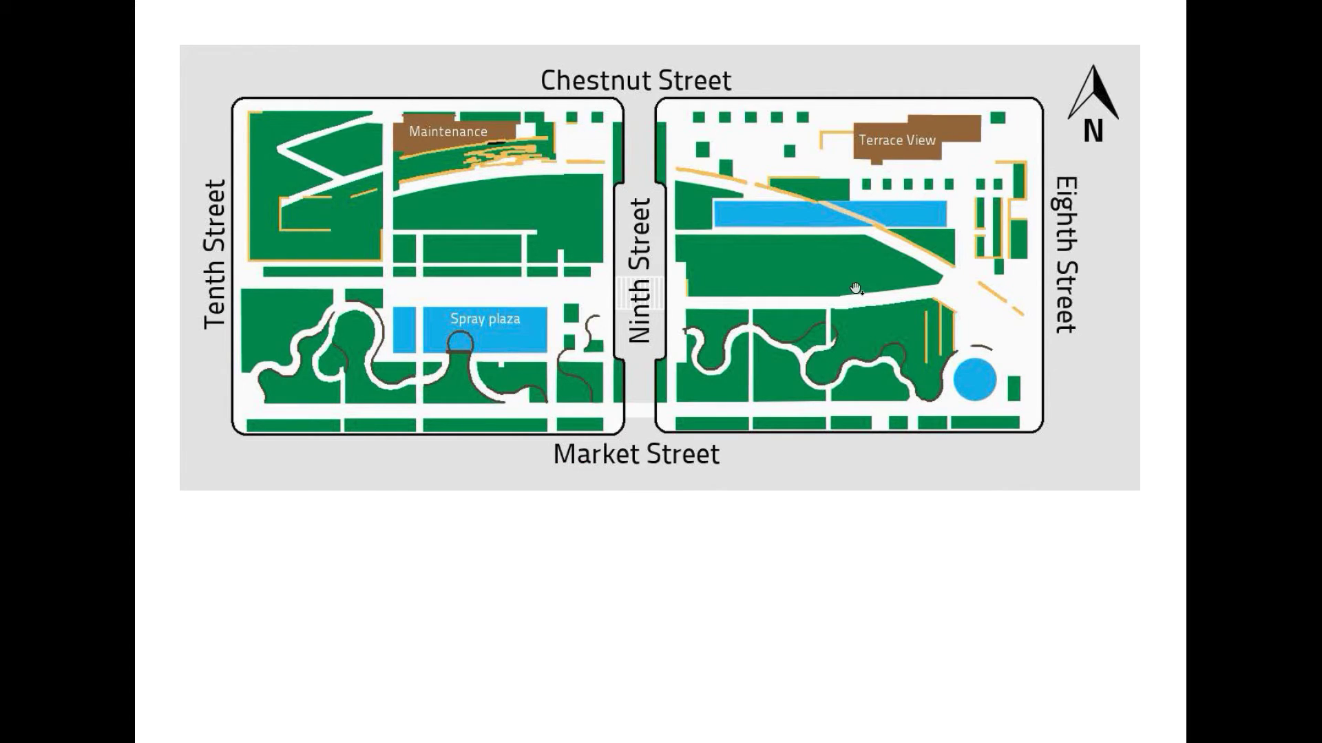
{"action": "left_click", "coordinate": [792, 264]}
{"action": "left_click", "coordinate": [889, 406]}
{"action": "left_click", "coordinate": [499, 205]}
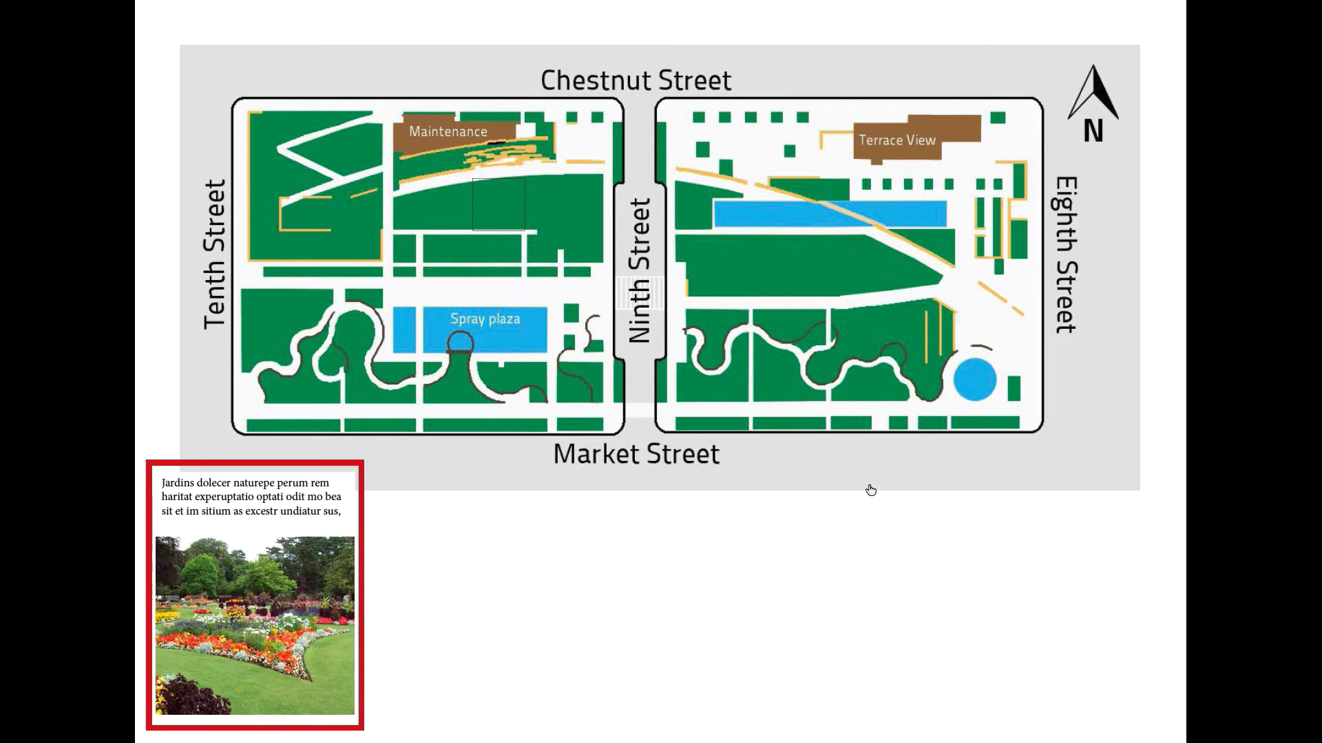
{"action": "left_click", "coordinate": [681, 533]}
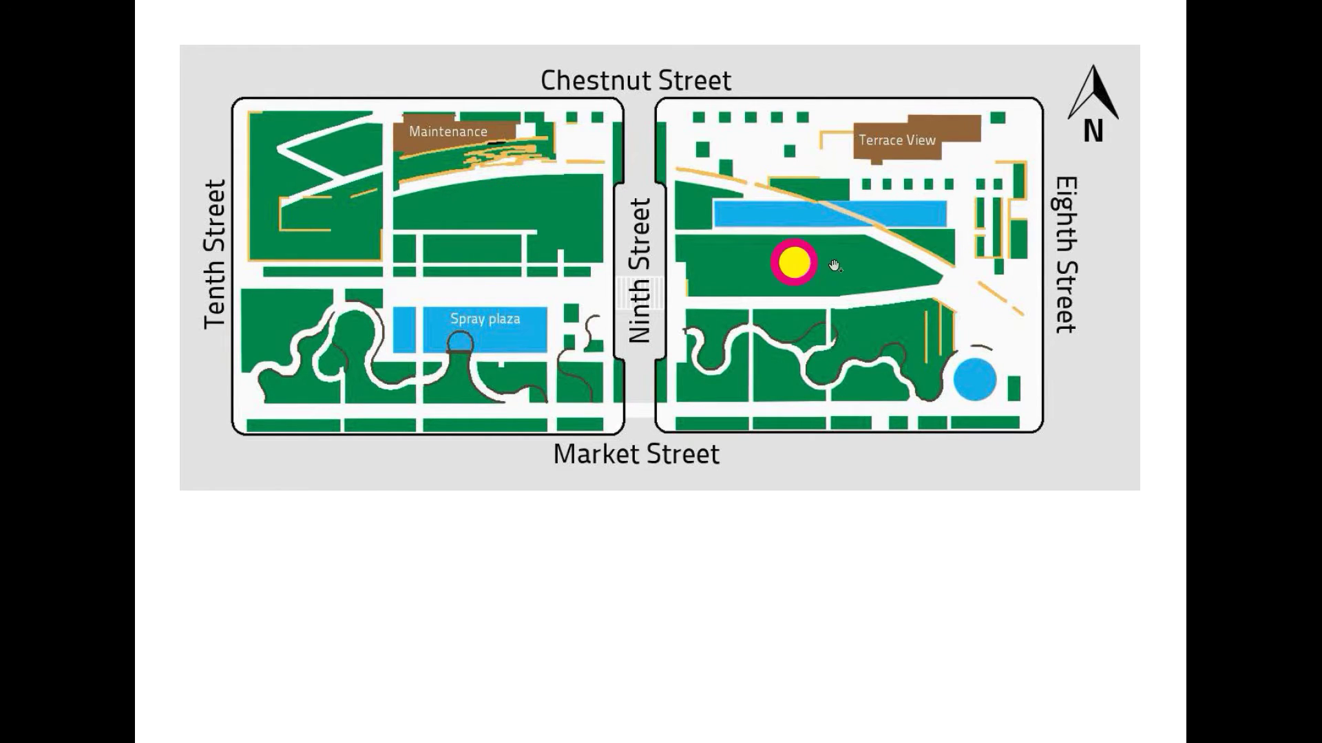
{"action": "left_click", "coordinate": [802, 265]}
{"action": "left_click", "coordinate": [834, 572]}
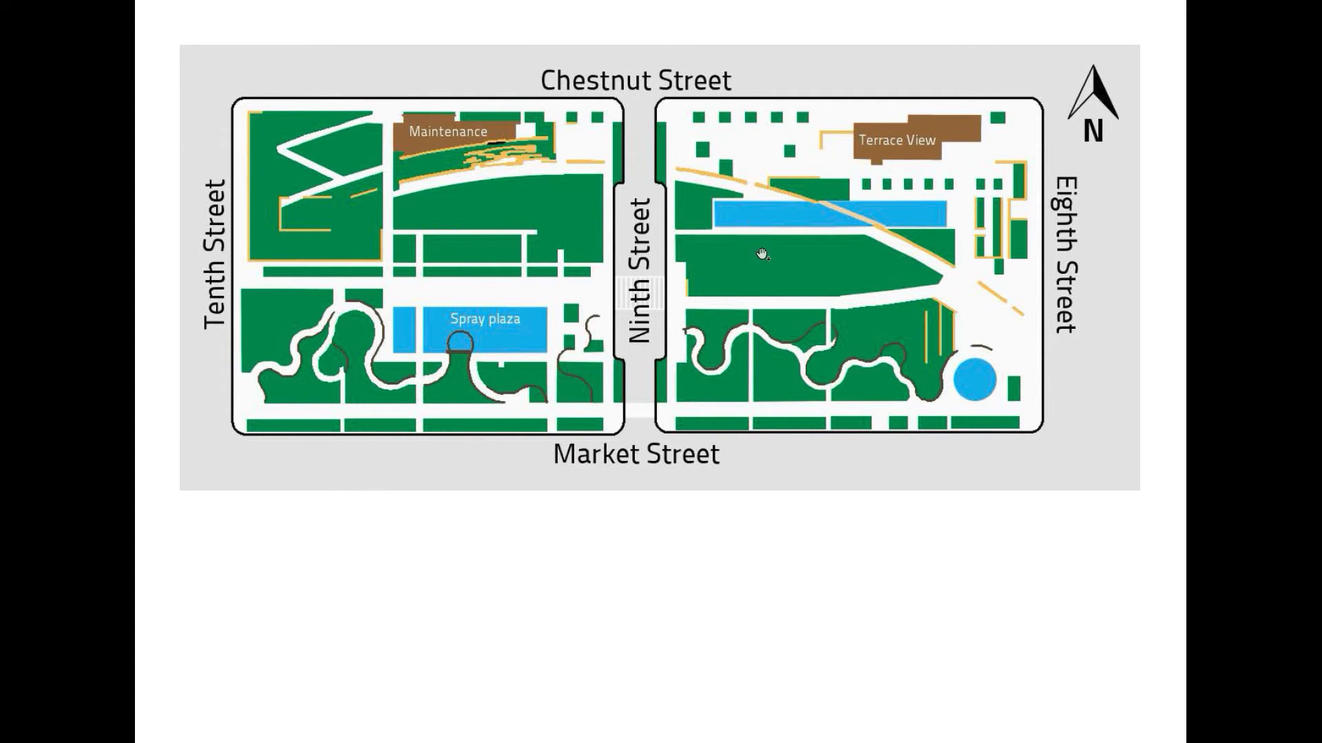
{"action": "left_click", "coordinate": [792, 262]}
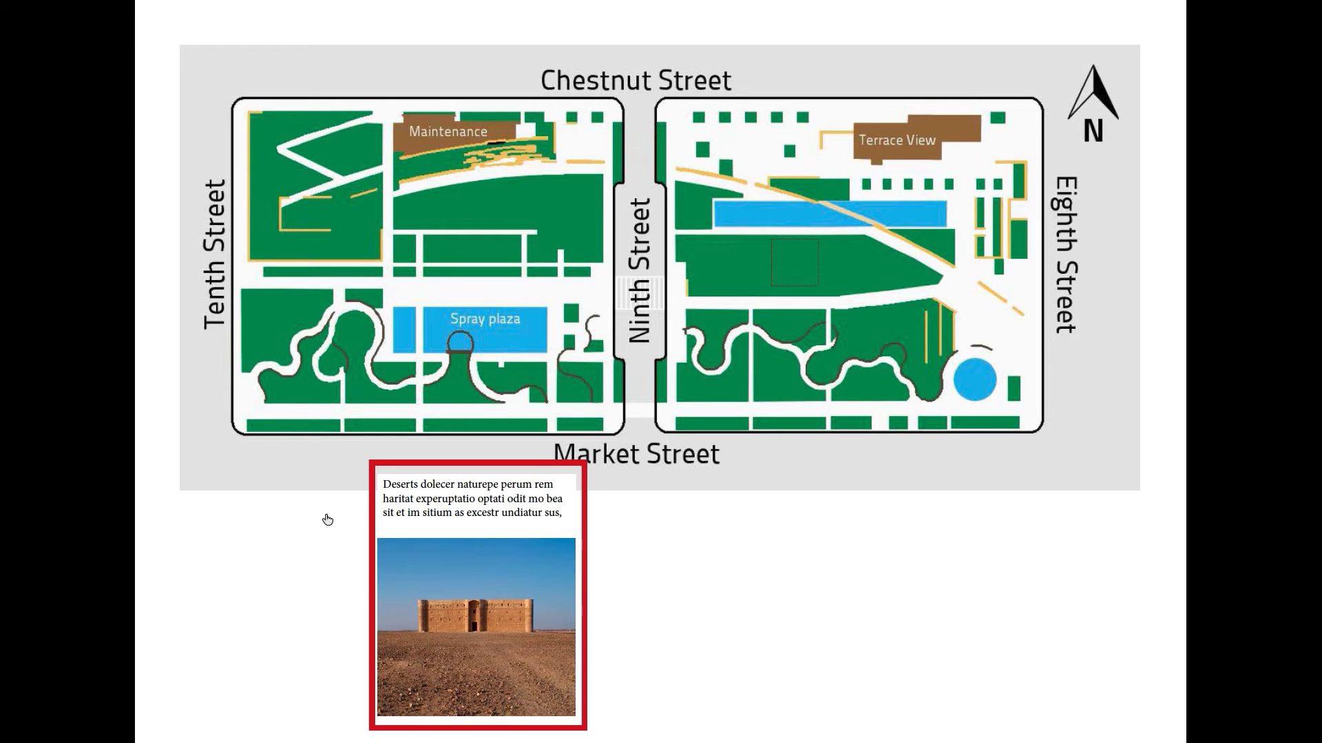
{"action": "left_click", "coordinate": [523, 192]}
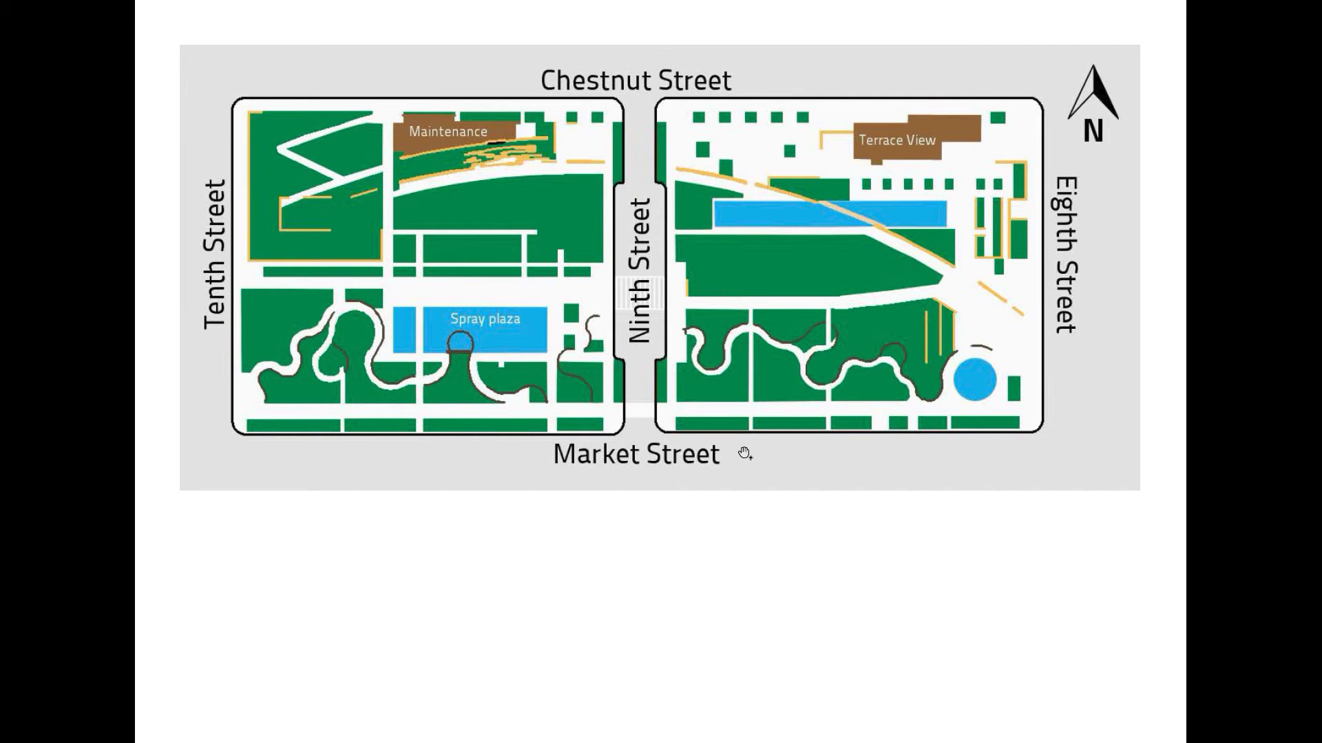
Step: Leave full-screen mode, close the PDF and open "carte interactive - 08-F.indd" in InDesign
{"action": "key", "text": "Escape"}
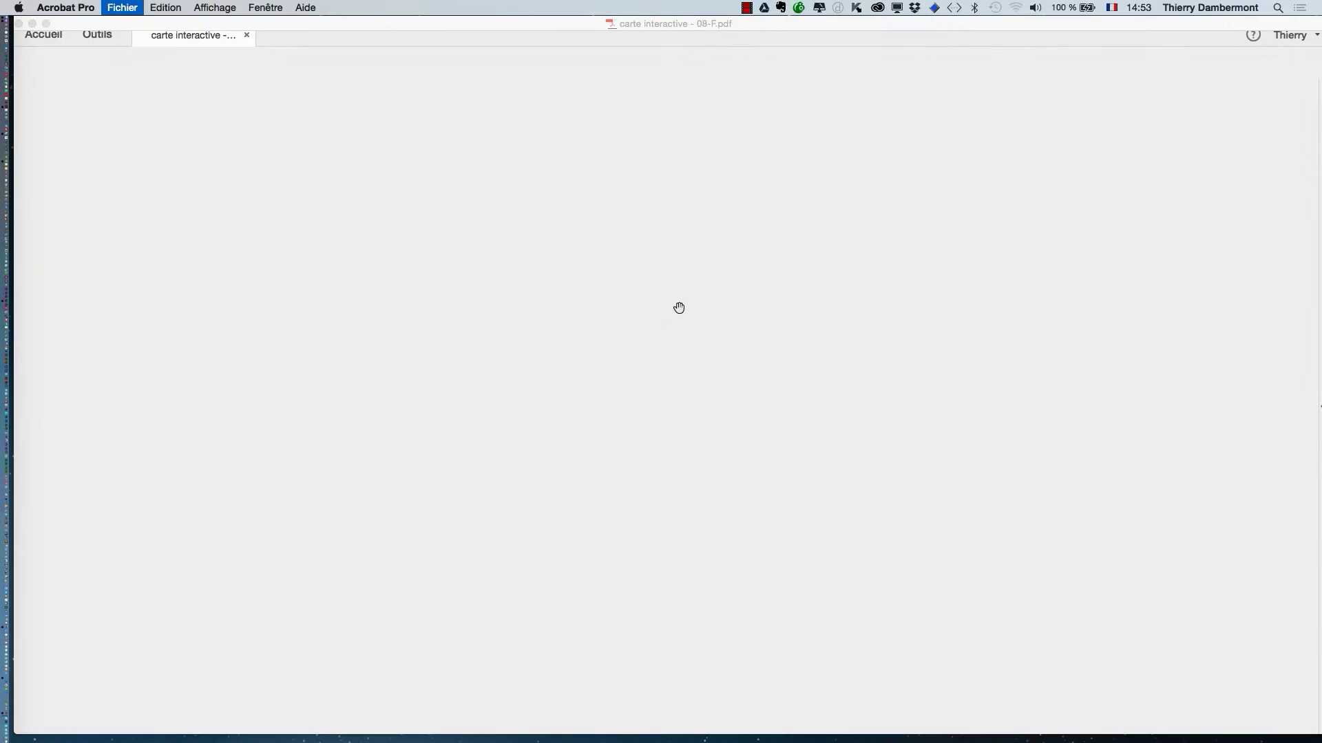
{"action": "key", "text": "super+w"}
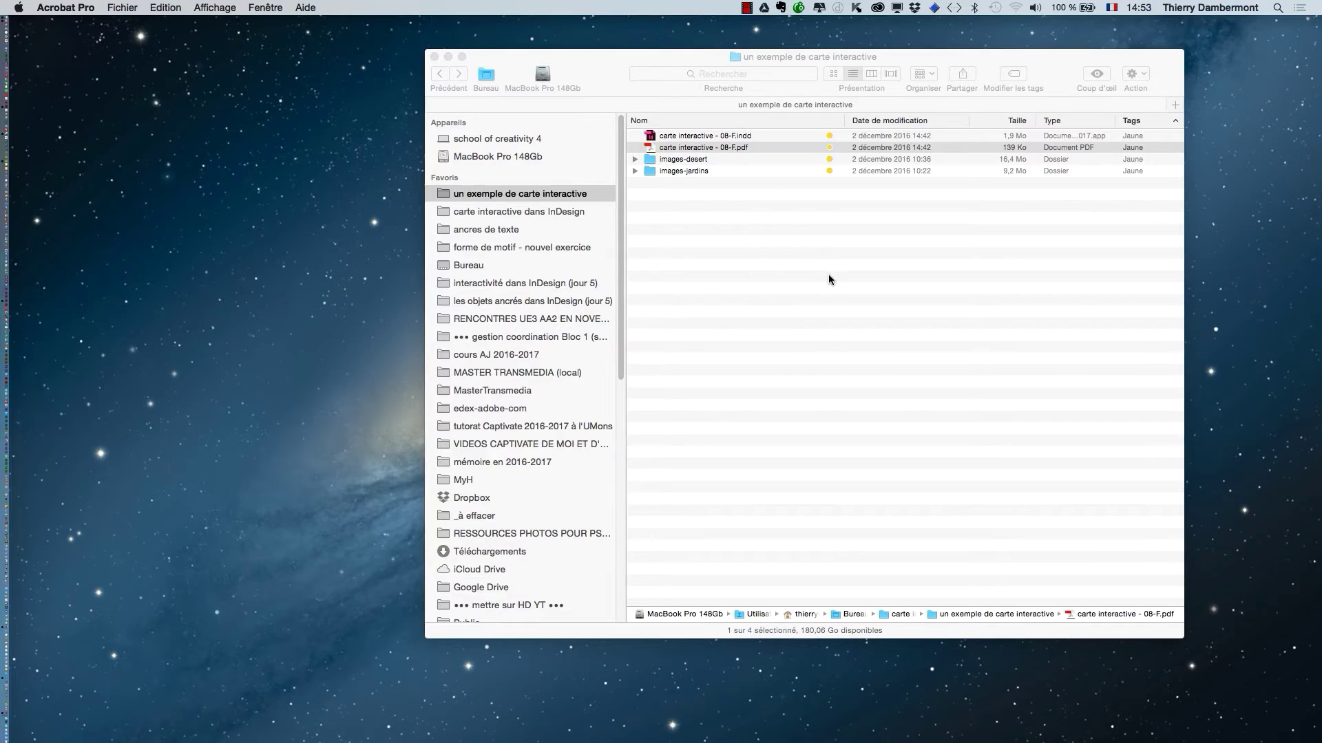
{"action": "left_click", "coordinate": [716, 149]}
{"action": "left_click", "coordinate": [722, 137]}
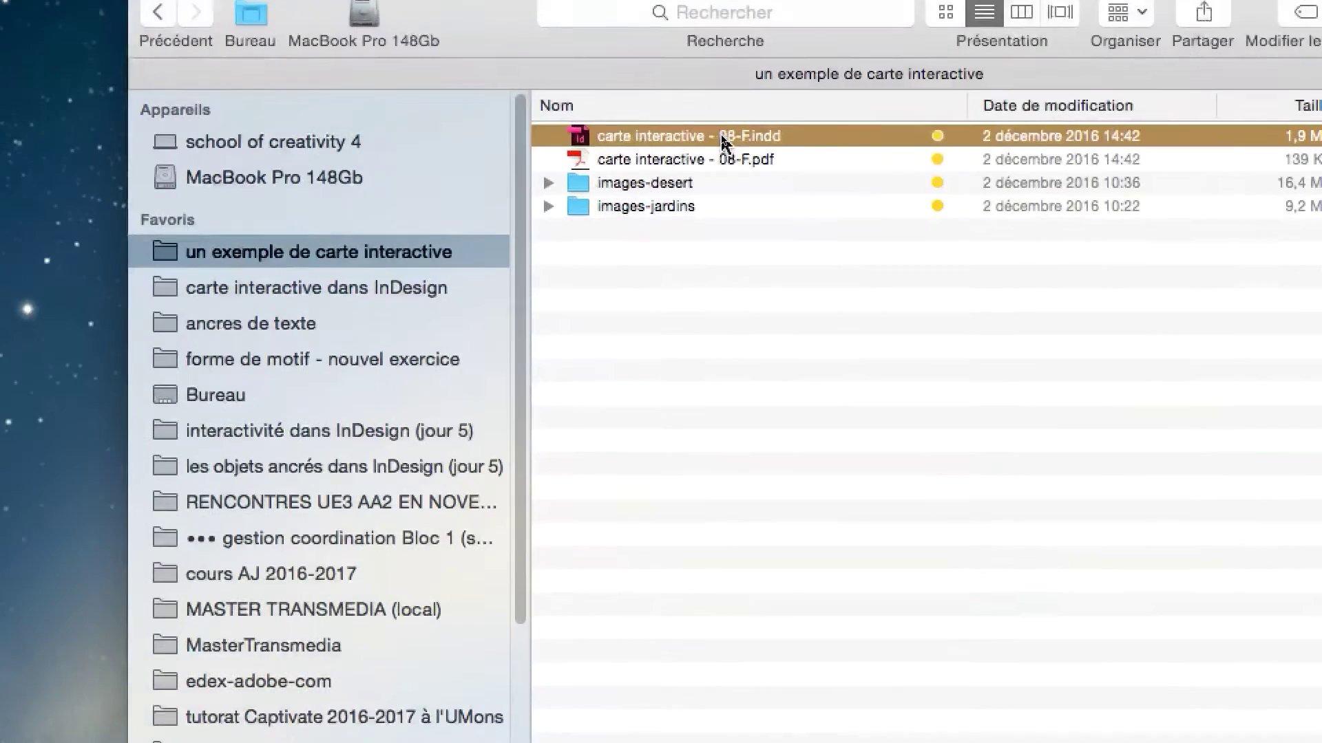
{"action": "double_click", "coordinate": [764, 138]}
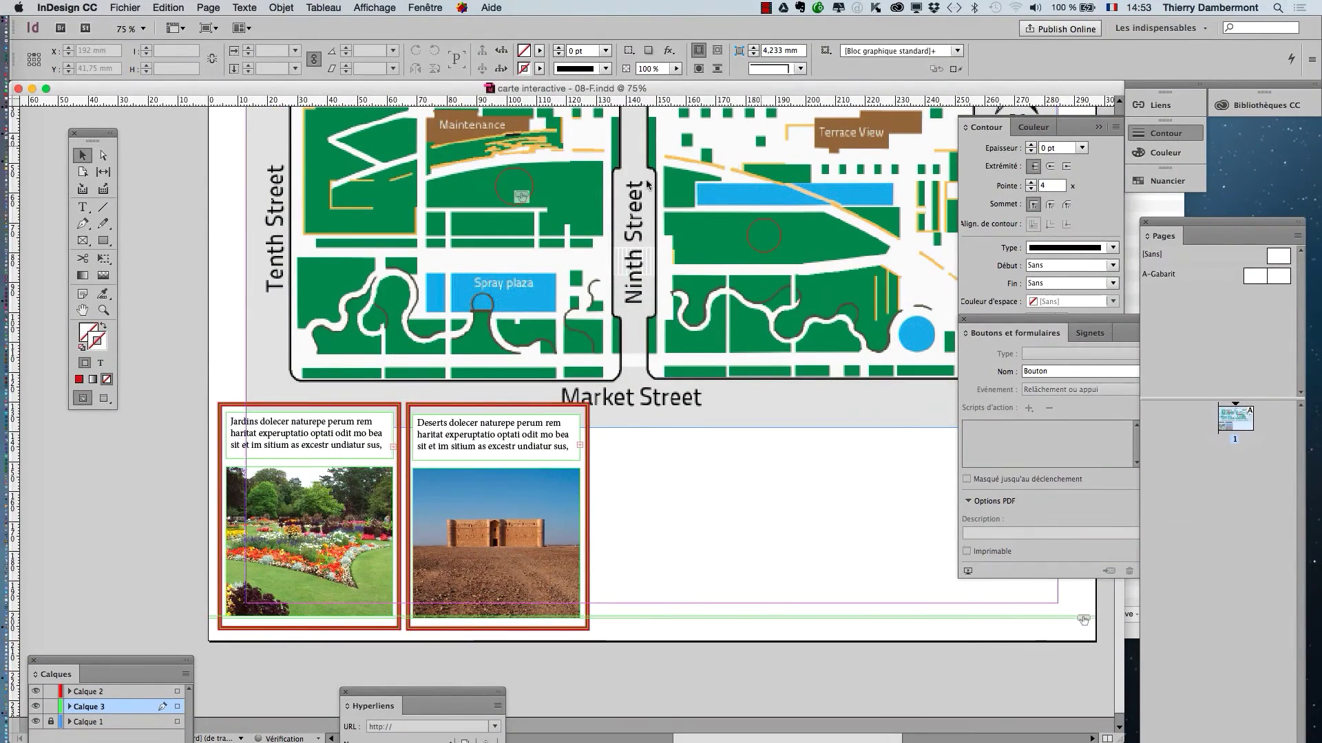
Step: Shift the page clear of the floating tools and reset the "Les indispensables" workspace
{"action": "left_click", "coordinate": [83, 311]}
{"action": "left_click_drag", "start_coordinate": [241, 309], "coordinate": [126, 300]}
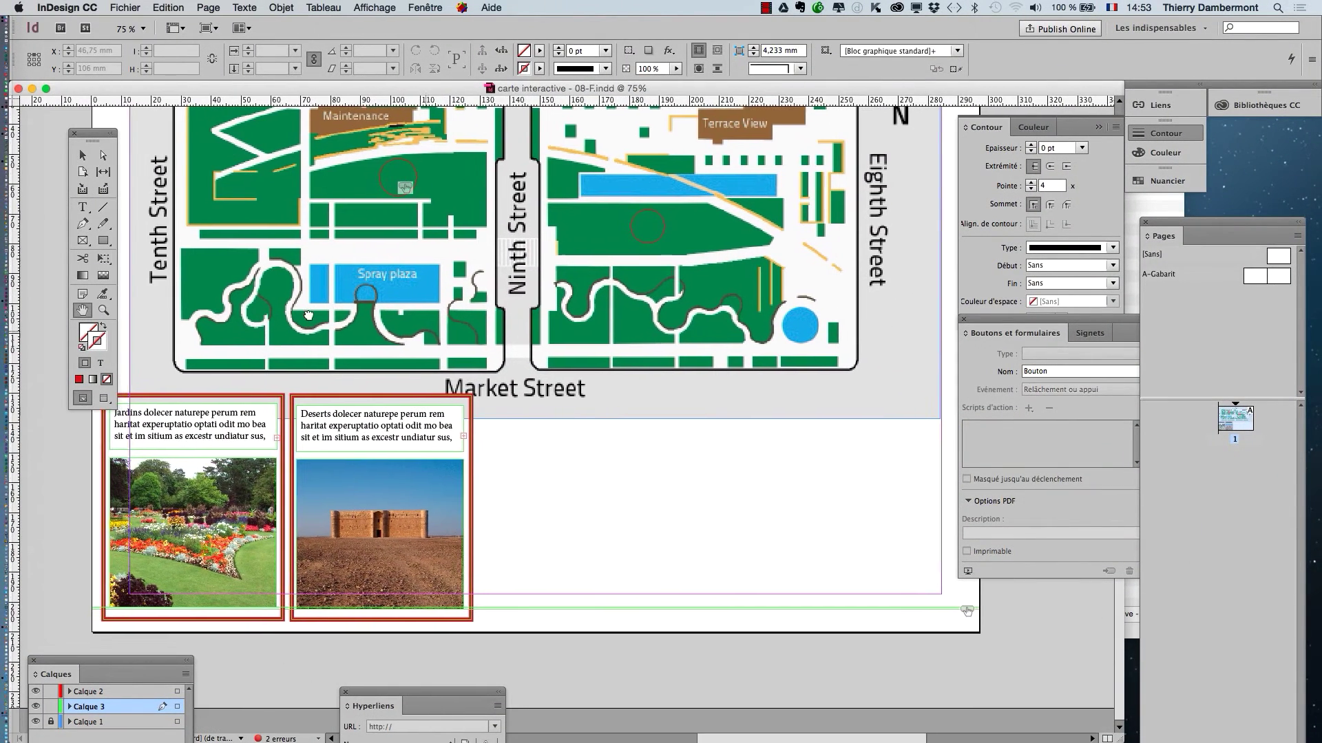
{"action": "left_click_drag", "start_coordinate": [89, 133], "coordinate": [57, 119]}
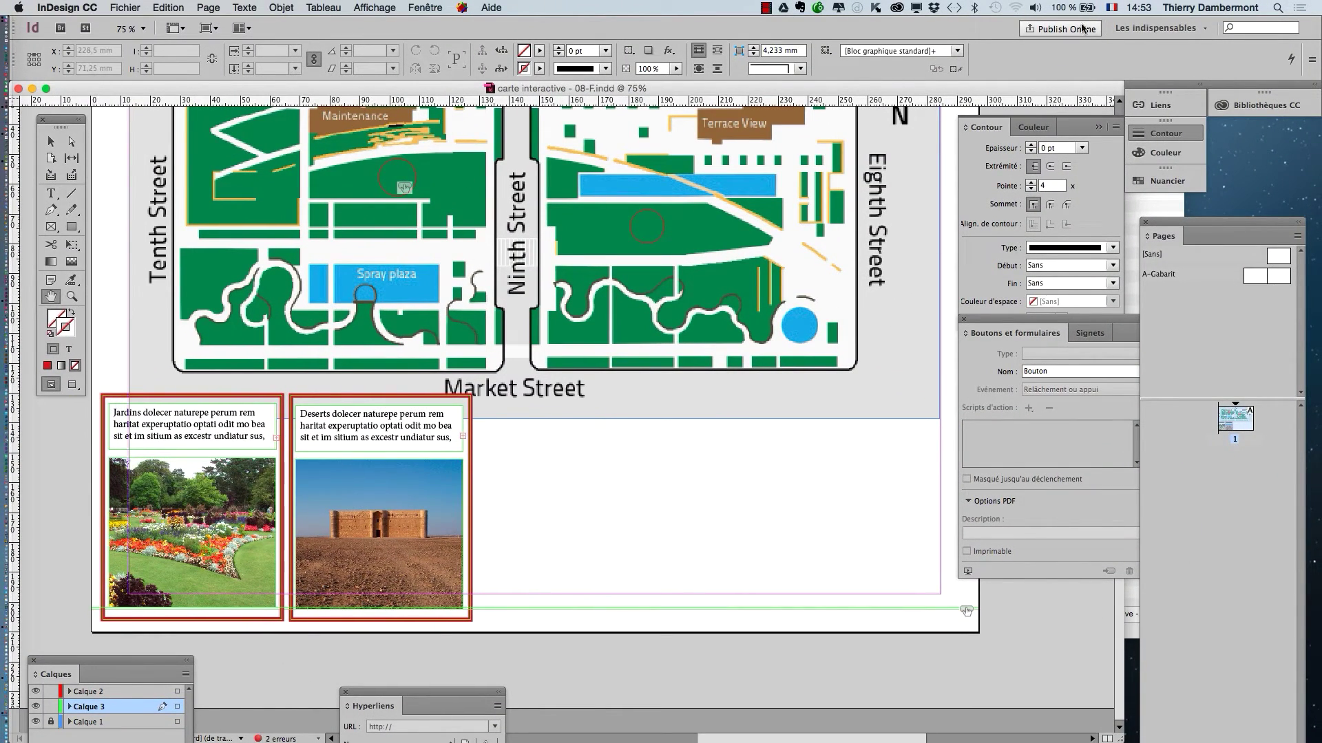
{"action": "left_click", "coordinate": [1159, 29]}
{"action": "left_click", "coordinate": [1193, 165]}
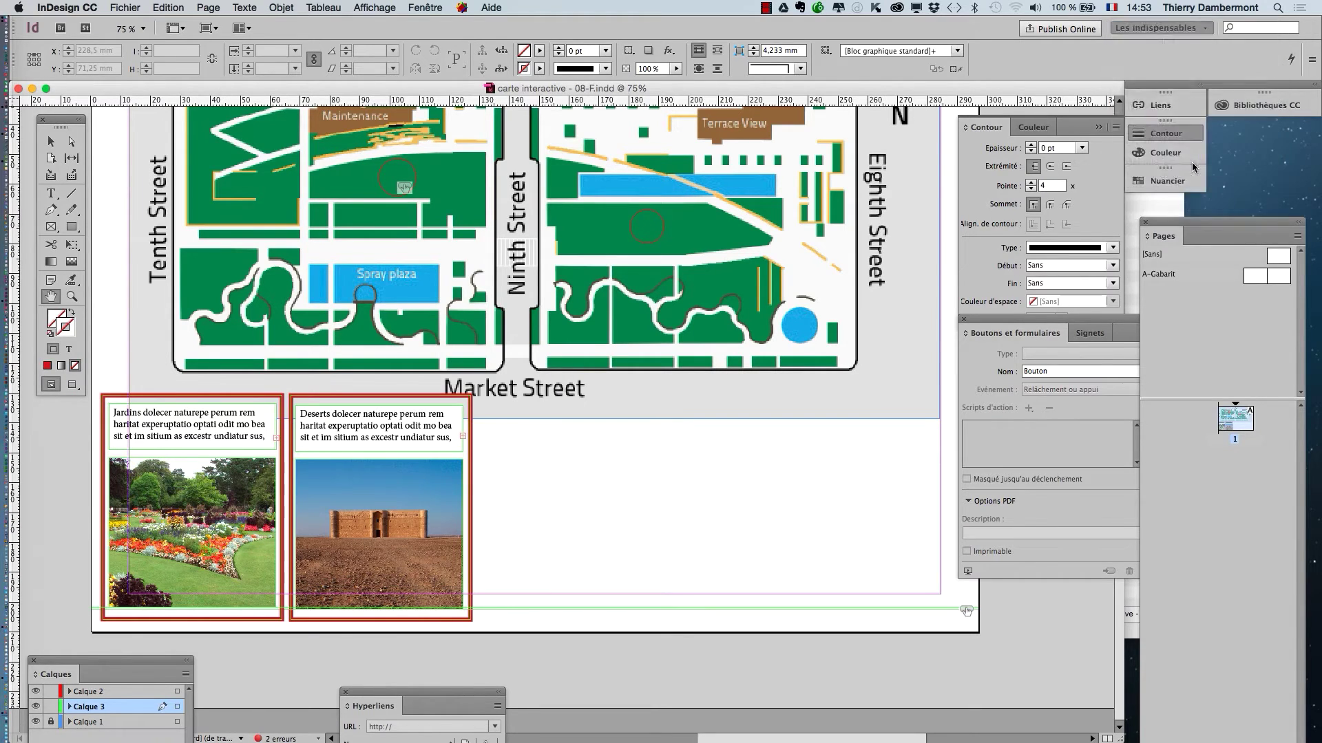
Step: Display the layers (Calques) panel and place it over the map's Eighth Street side
{"action": "left_click", "coordinate": [446, 6]}
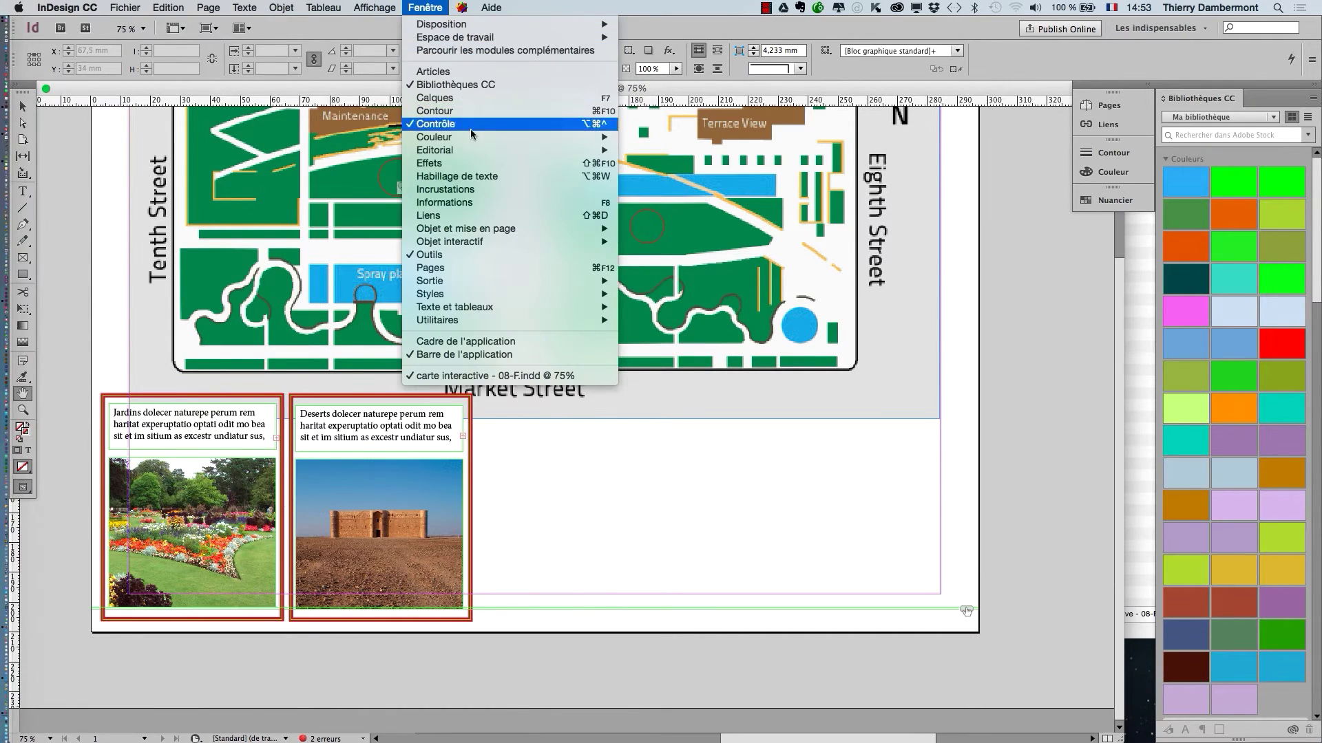
{"action": "left_click", "coordinate": [474, 101]}
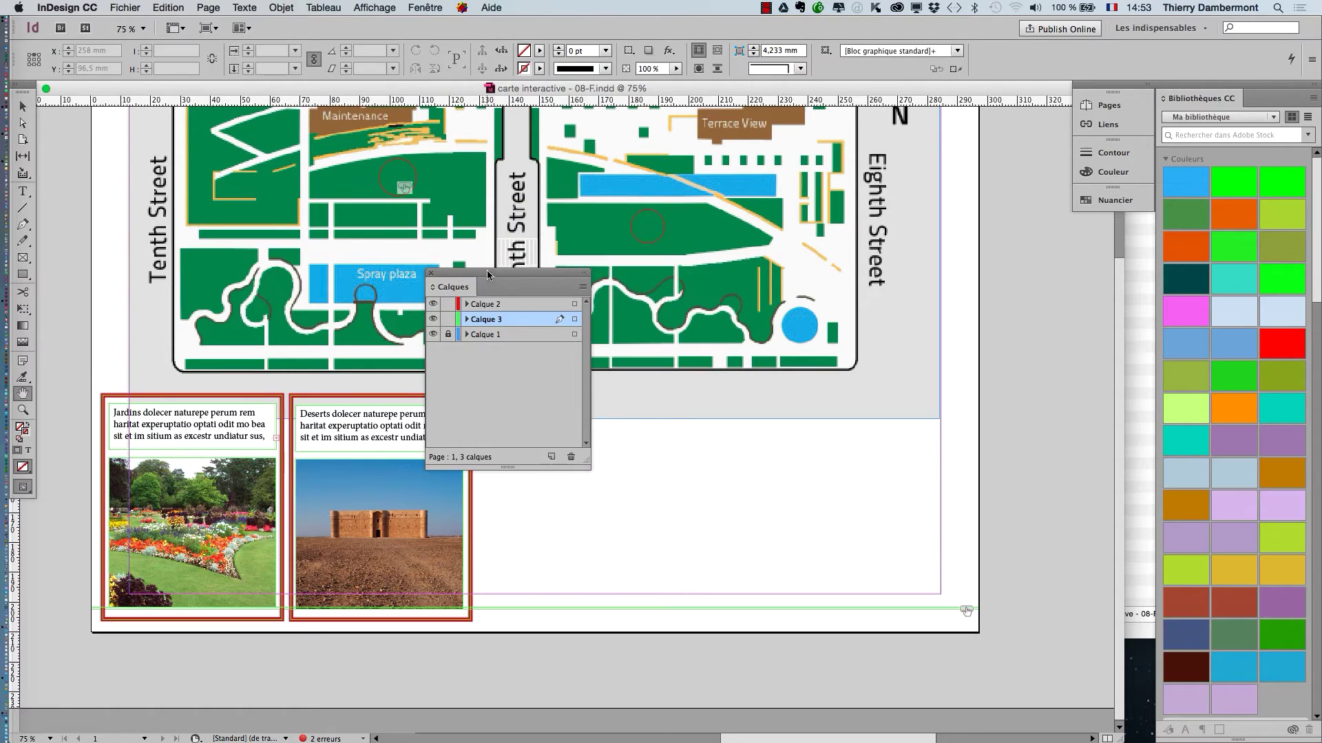
{"action": "left_click_drag", "start_coordinate": [487, 275], "coordinate": [837, 198]}
Step: Activate the Selection tool and undock the tools so they float beside the map
{"action": "scroll", "coordinate": [719, 291], "scroll_direction": "up", "scroll_amount": 3}
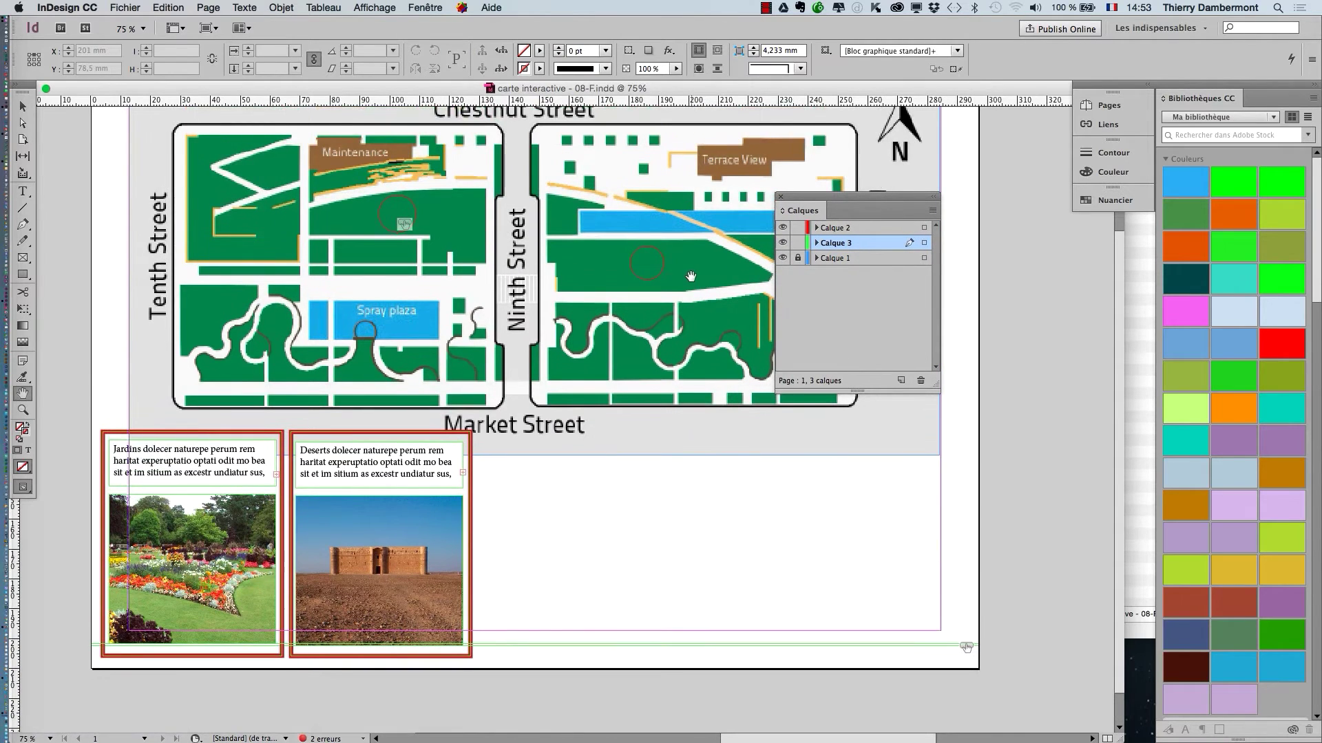
{"action": "left_click", "coordinate": [22, 107]}
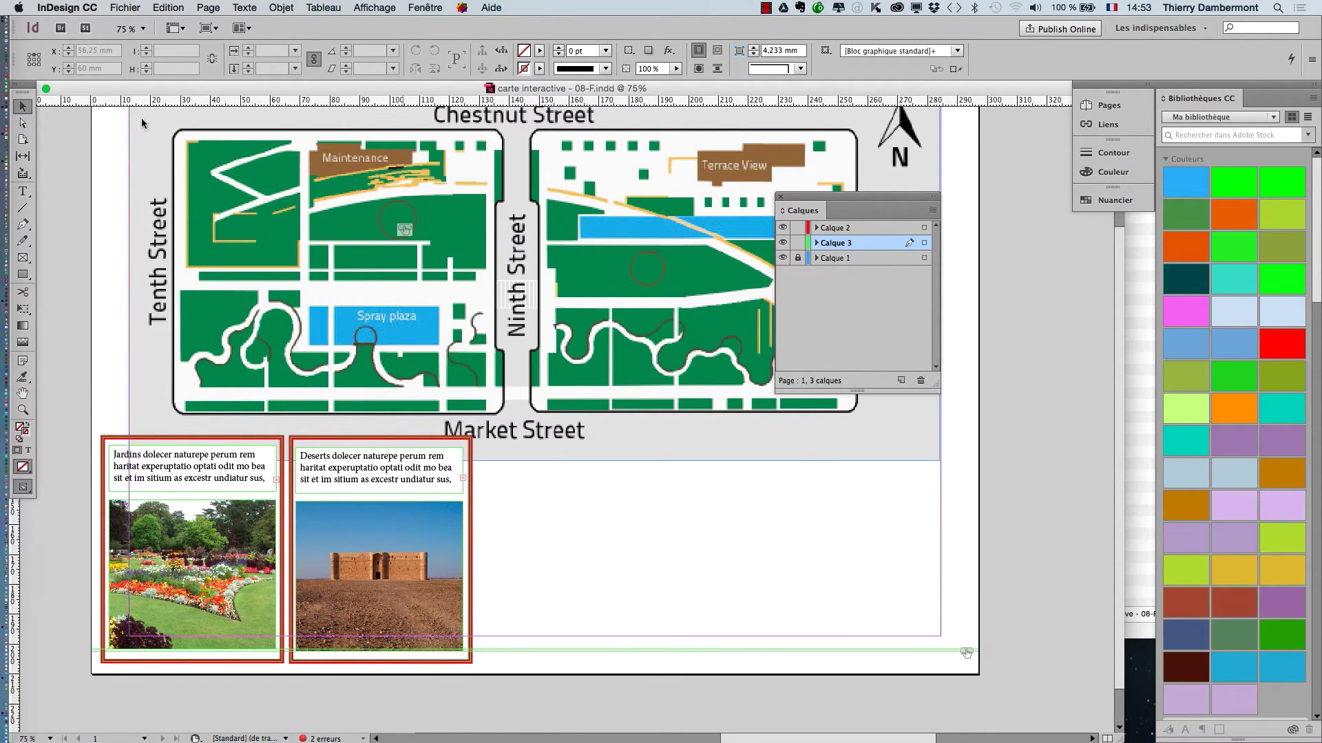
{"action": "left_click_drag", "start_coordinate": [23, 87], "coordinate": [50, 126]}
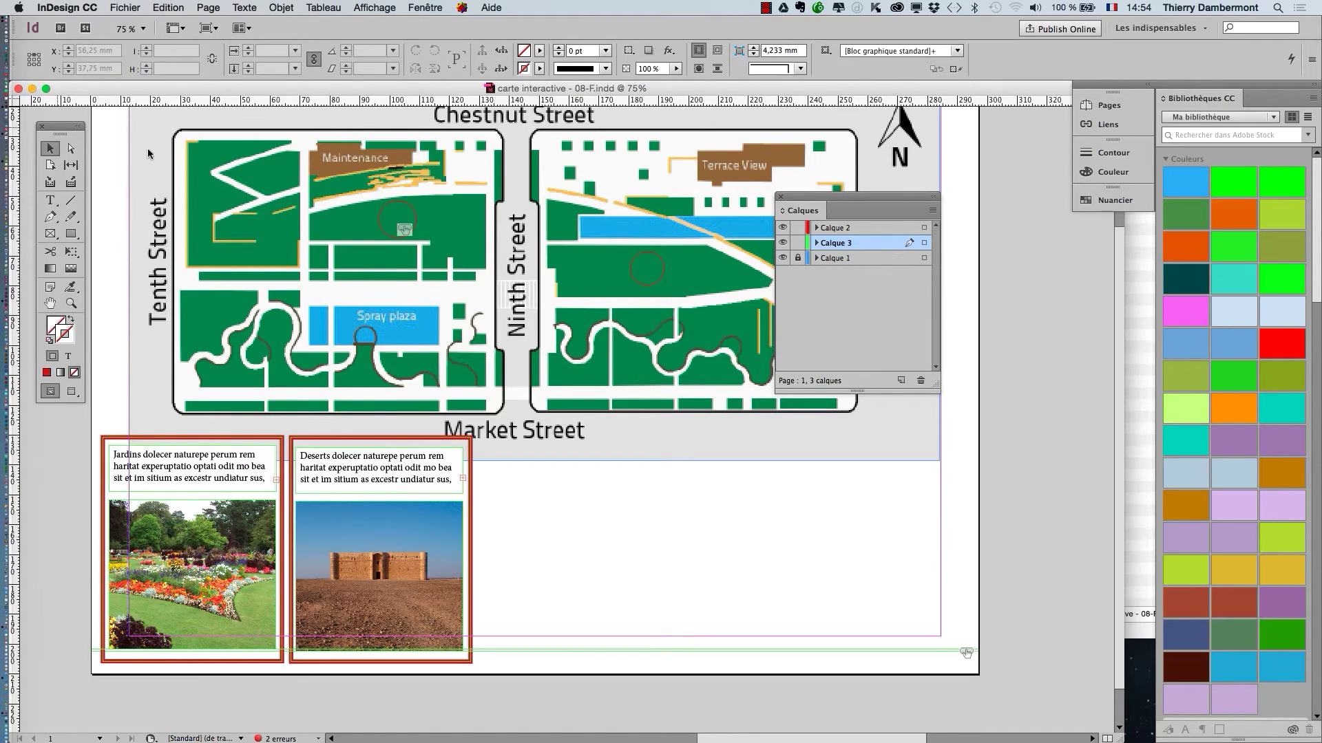
Step: Select the round button on the Tenth Street half of the map and show its settings in "Boutons et formulaires"
{"action": "left_click", "coordinate": [667, 268]}
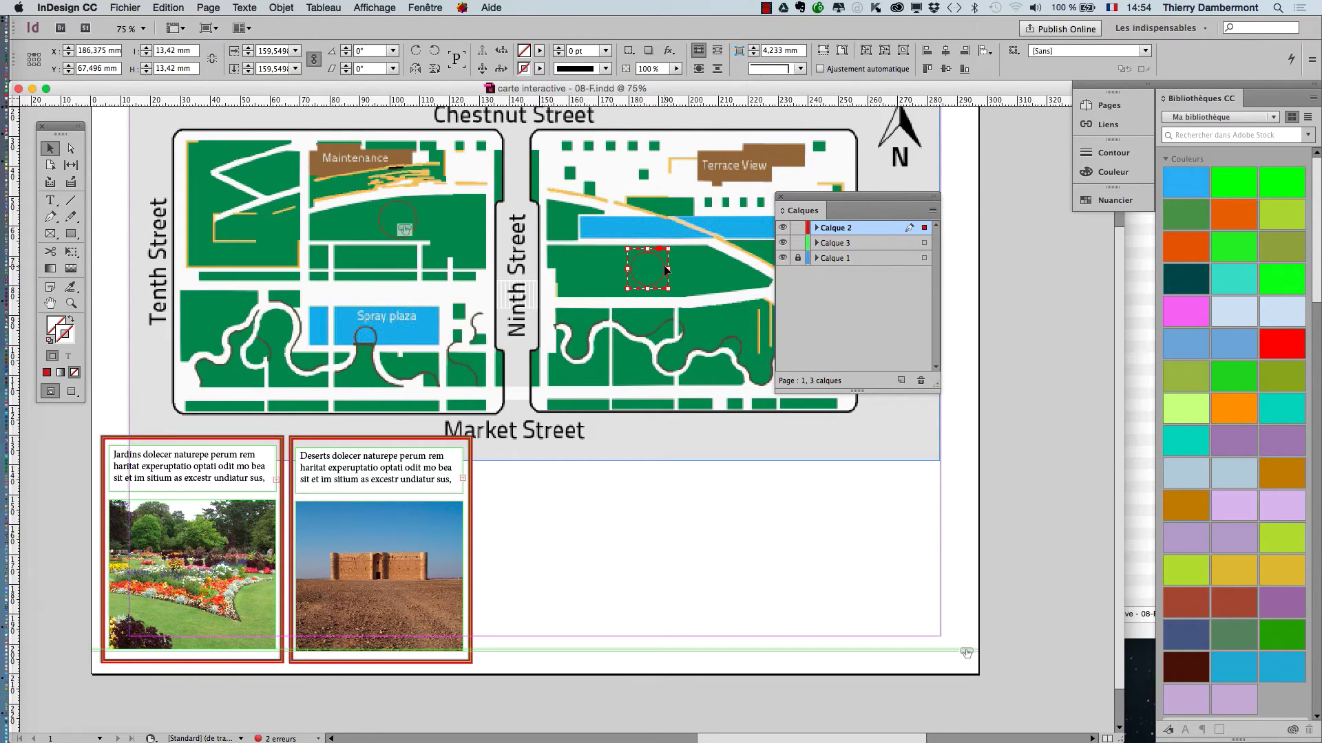
{"action": "scroll", "coordinate": [666, 270], "scroll_direction": "up", "scroll_amount": 4}
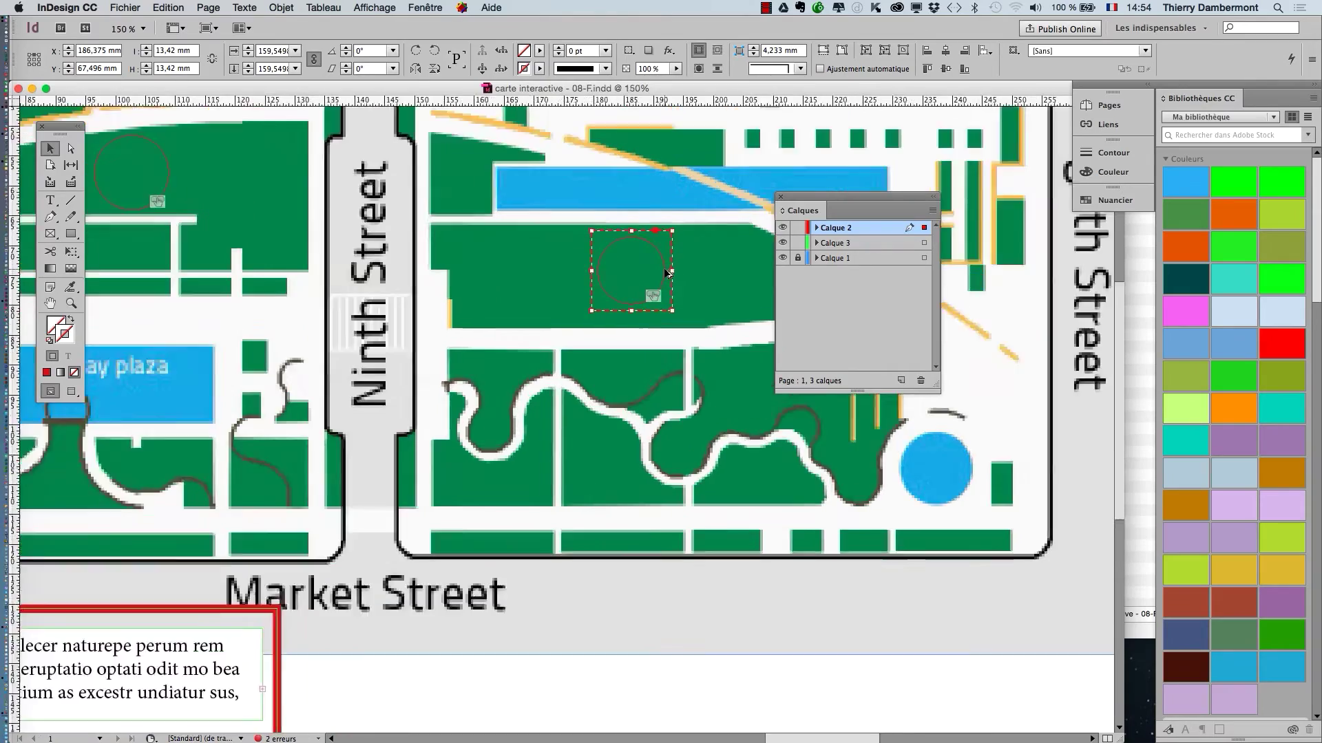
{"action": "scroll", "coordinate": [664, 277], "scroll_direction": "down", "scroll_amount": 1}
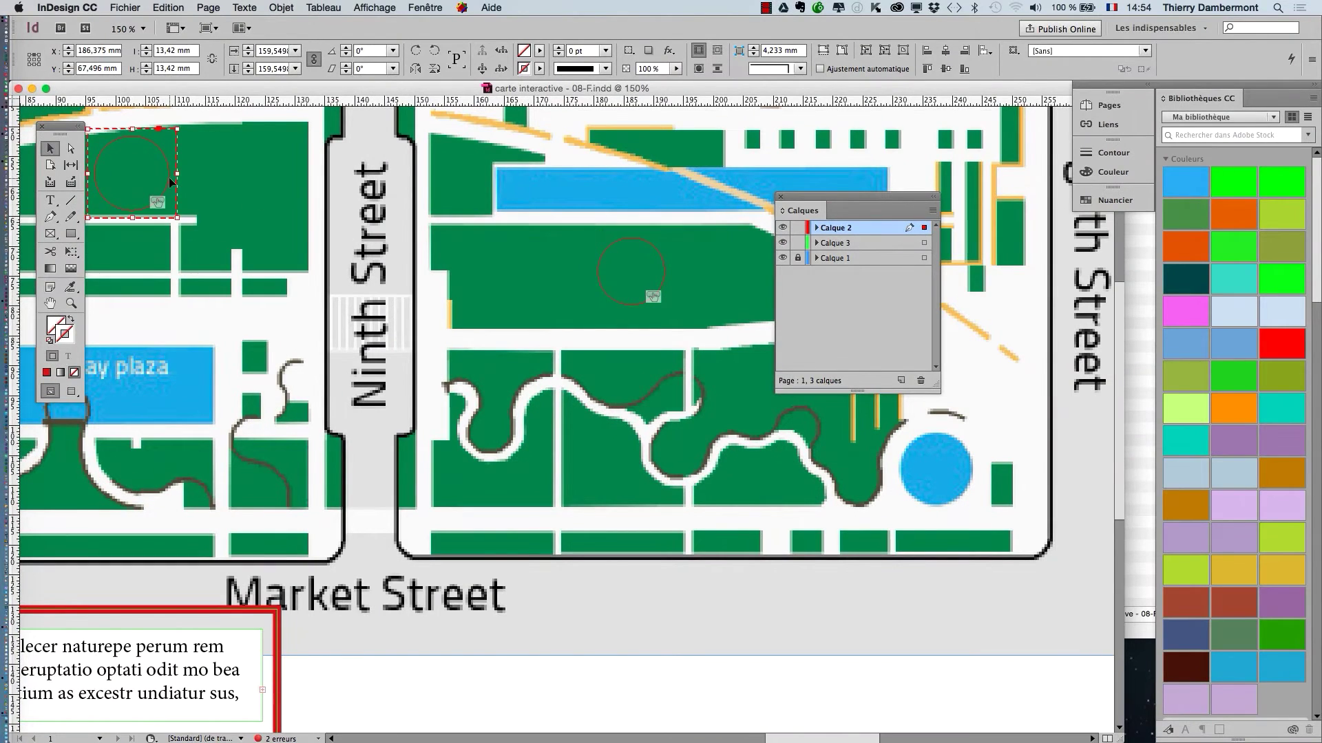
{"action": "left_click", "coordinate": [426, 7]}
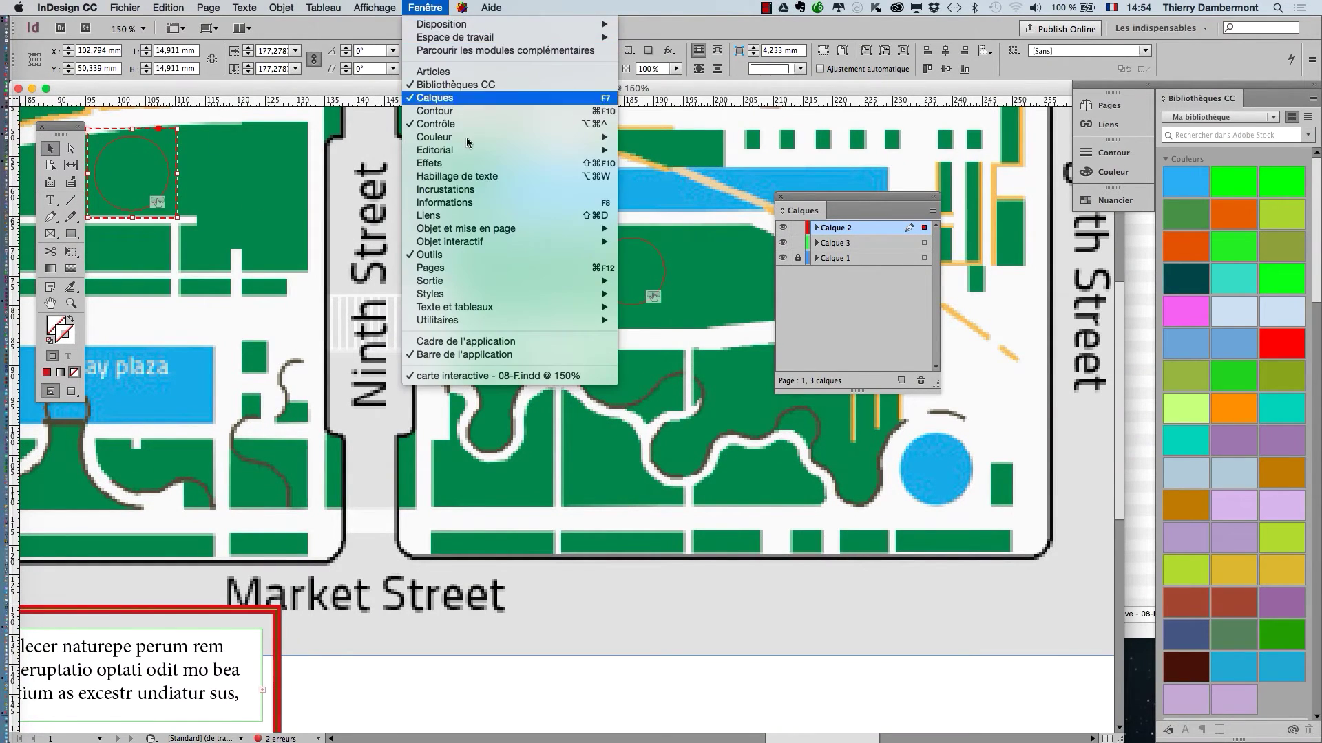
{"action": "mouse_move", "coordinate": [478, 241]}
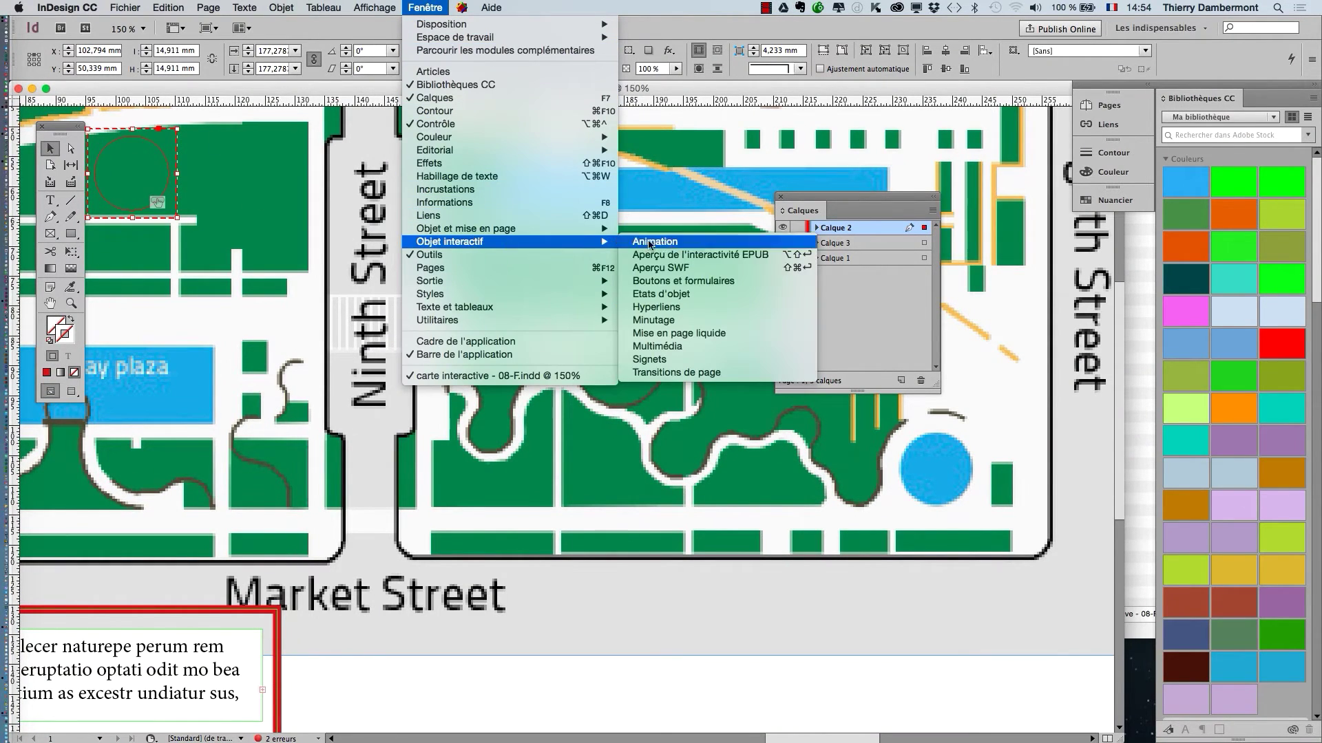
{"action": "left_click", "coordinate": [739, 280]}
{"action": "left_click_drag", "start_coordinate": [555, 183], "coordinate": [396, 146]}
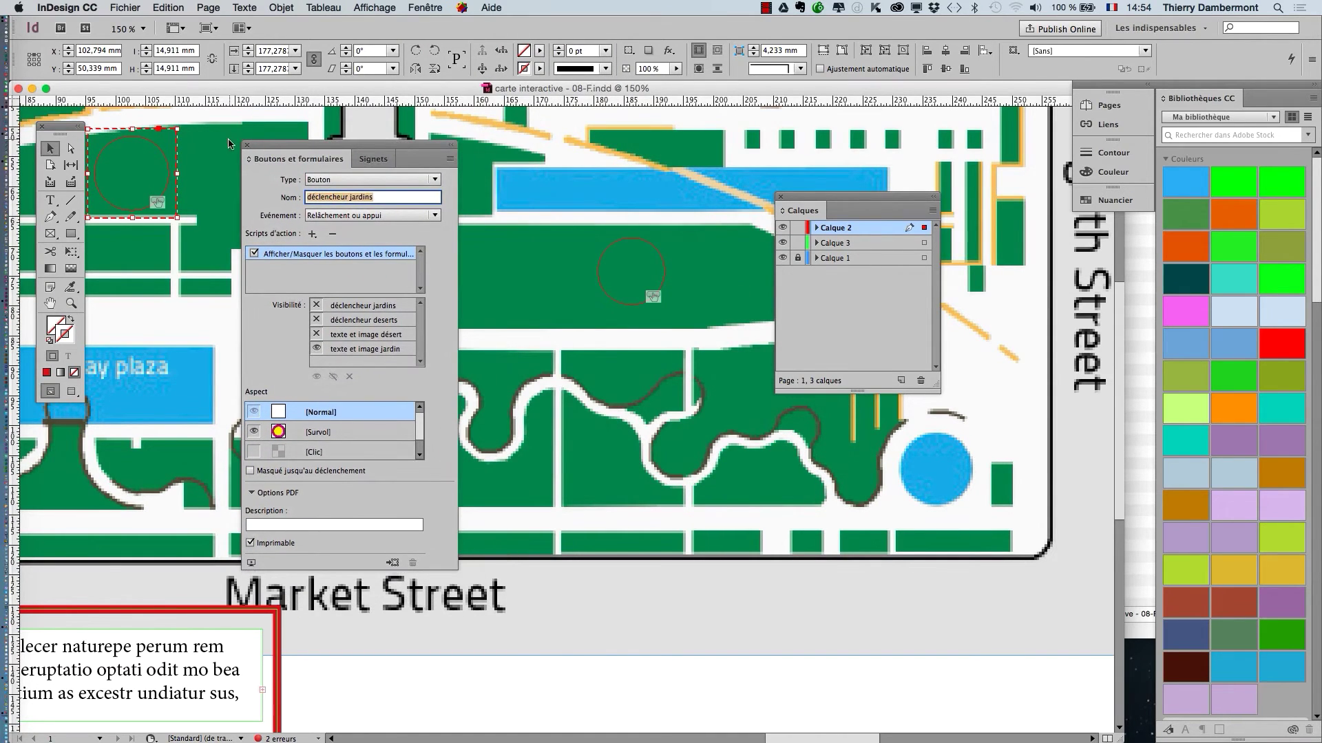
Step: Clear the selected garden trigger button's name and move its settings panel clear of the round button
{"action": "key", "text": "BackSpace"}
{"action": "scroll", "coordinate": [438, 223], "scroll_direction": "left", "scroll_amount": 5}
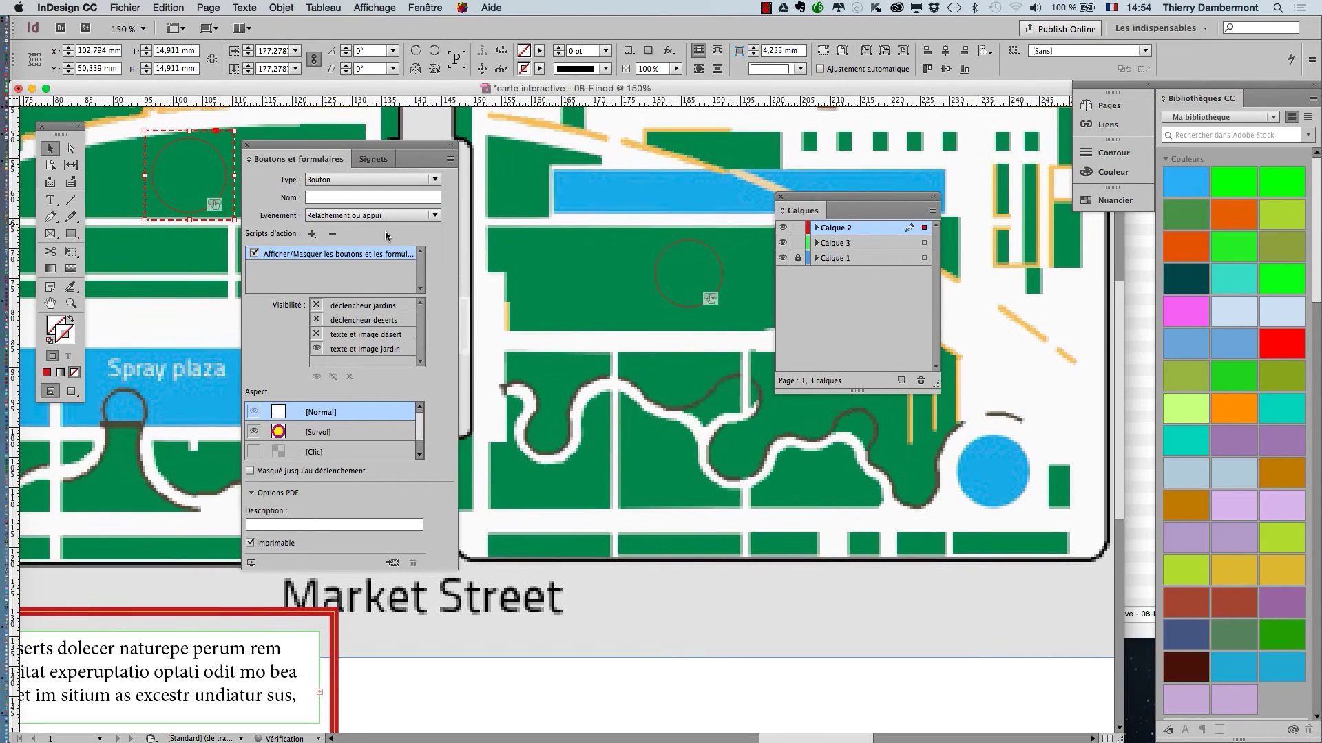
{"action": "left_click_drag", "start_coordinate": [352, 143], "coordinate": [423, 124]}
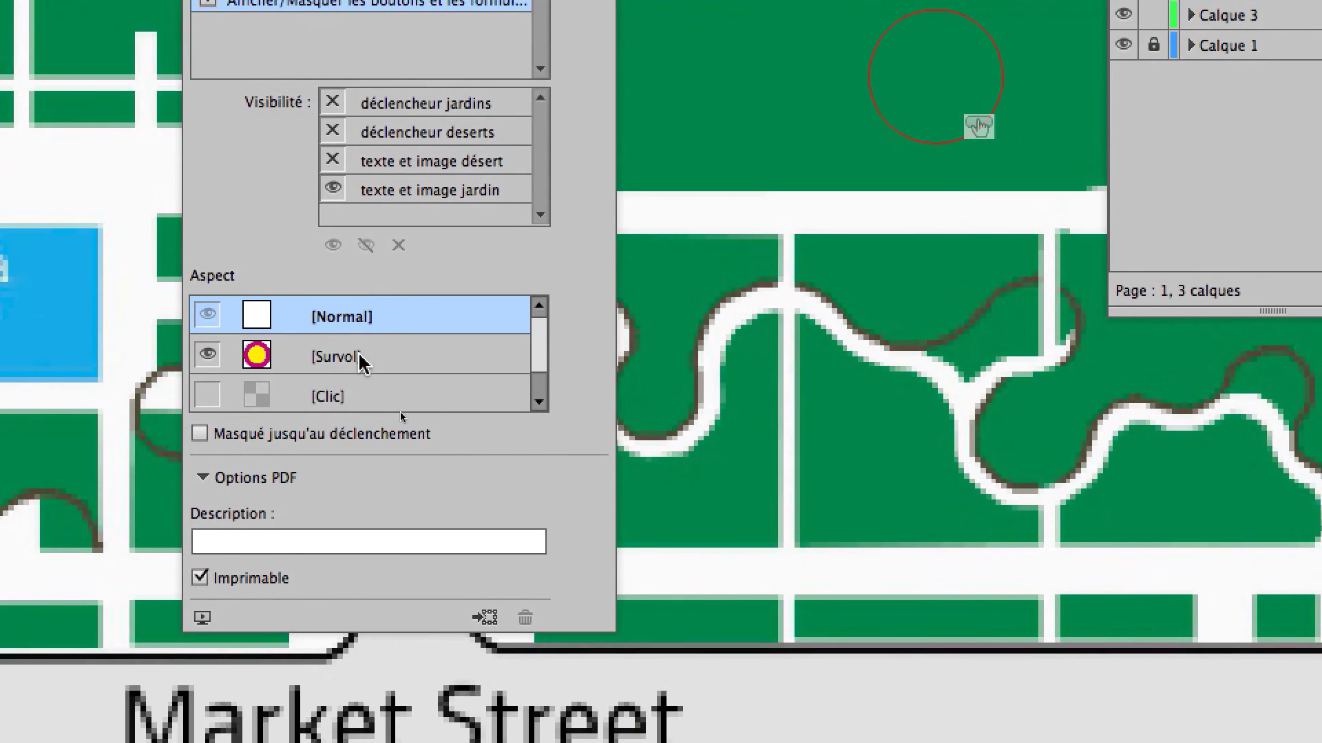
Step: Compare the garden button's [Normal] and [Survol] appearance states, finishing on [Normal]
{"action": "left_click", "coordinate": [681, 676]}
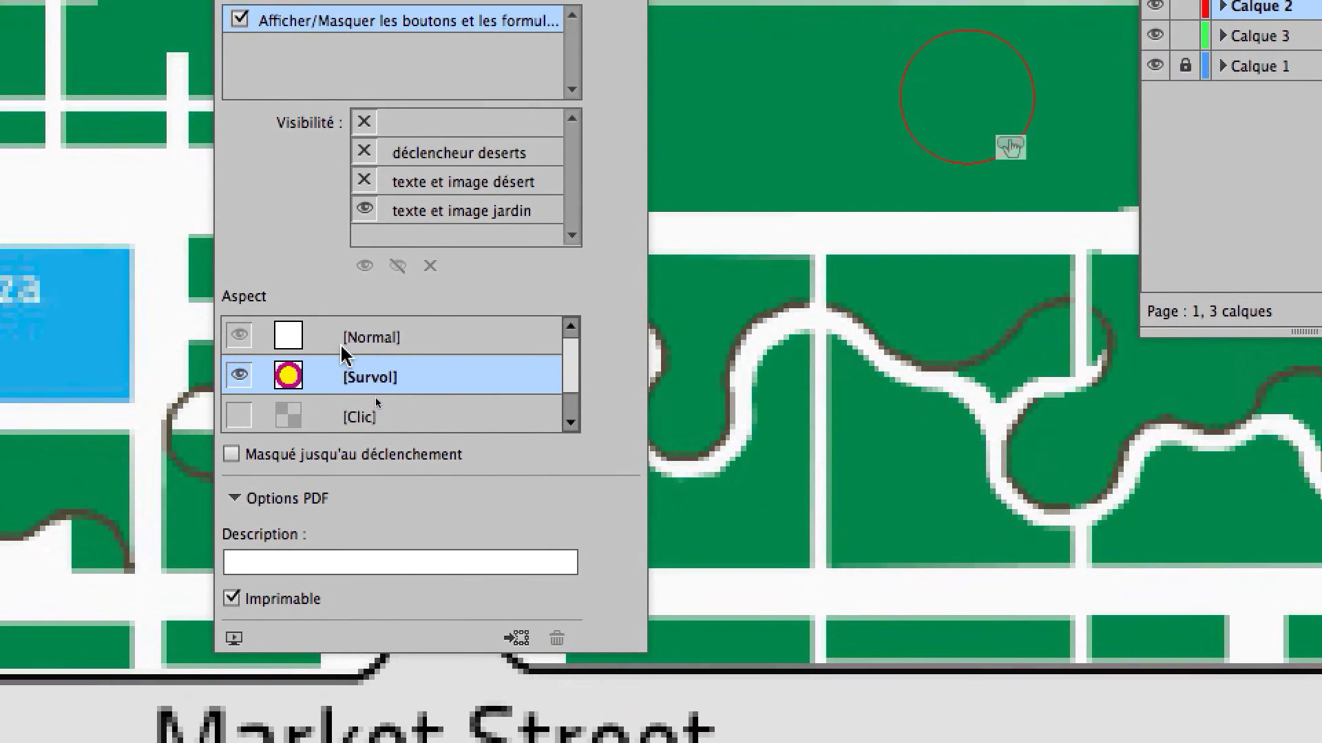
{"action": "left_click", "coordinate": [698, 592]}
{"action": "left_click", "coordinate": [346, 377]}
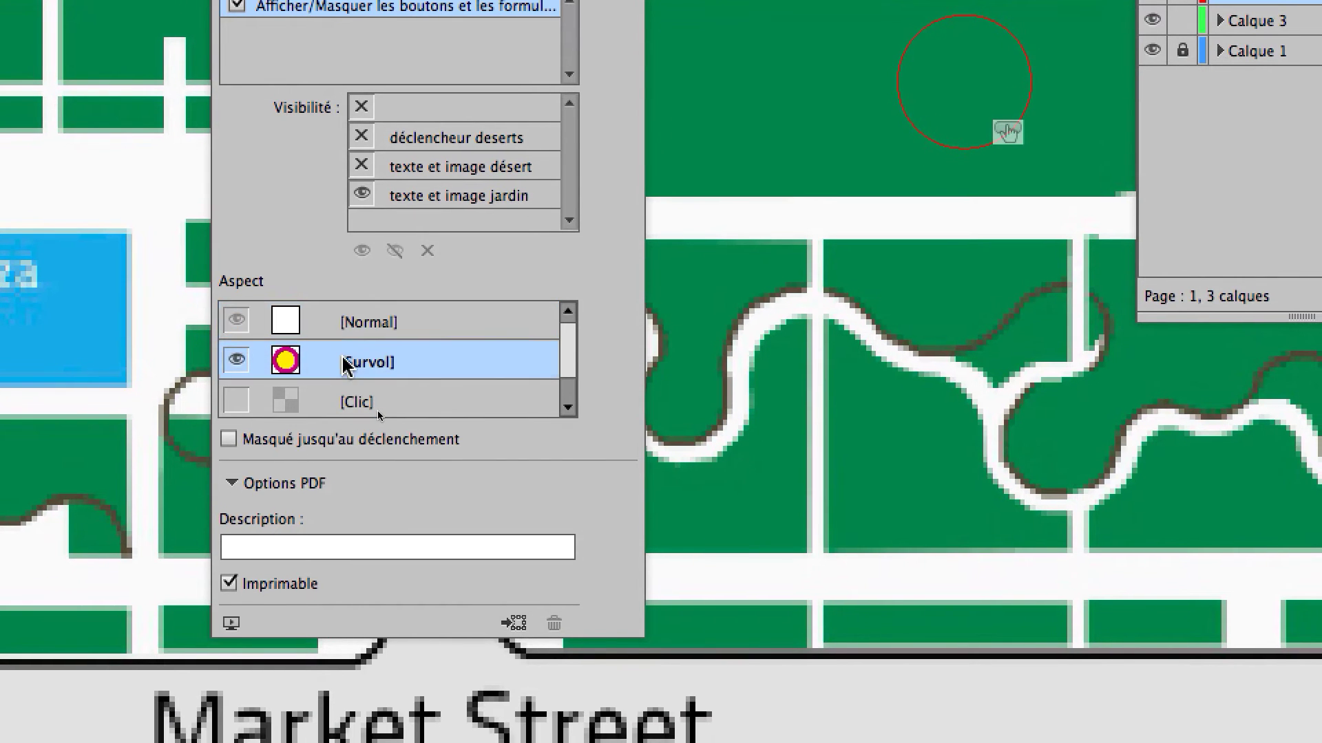
{"action": "left_click", "coordinate": [346, 340]}
{"action": "left_click", "coordinate": [345, 378]}
{"action": "left_click", "coordinate": [345, 340]}
{"action": "left_click", "coordinate": [348, 378]}
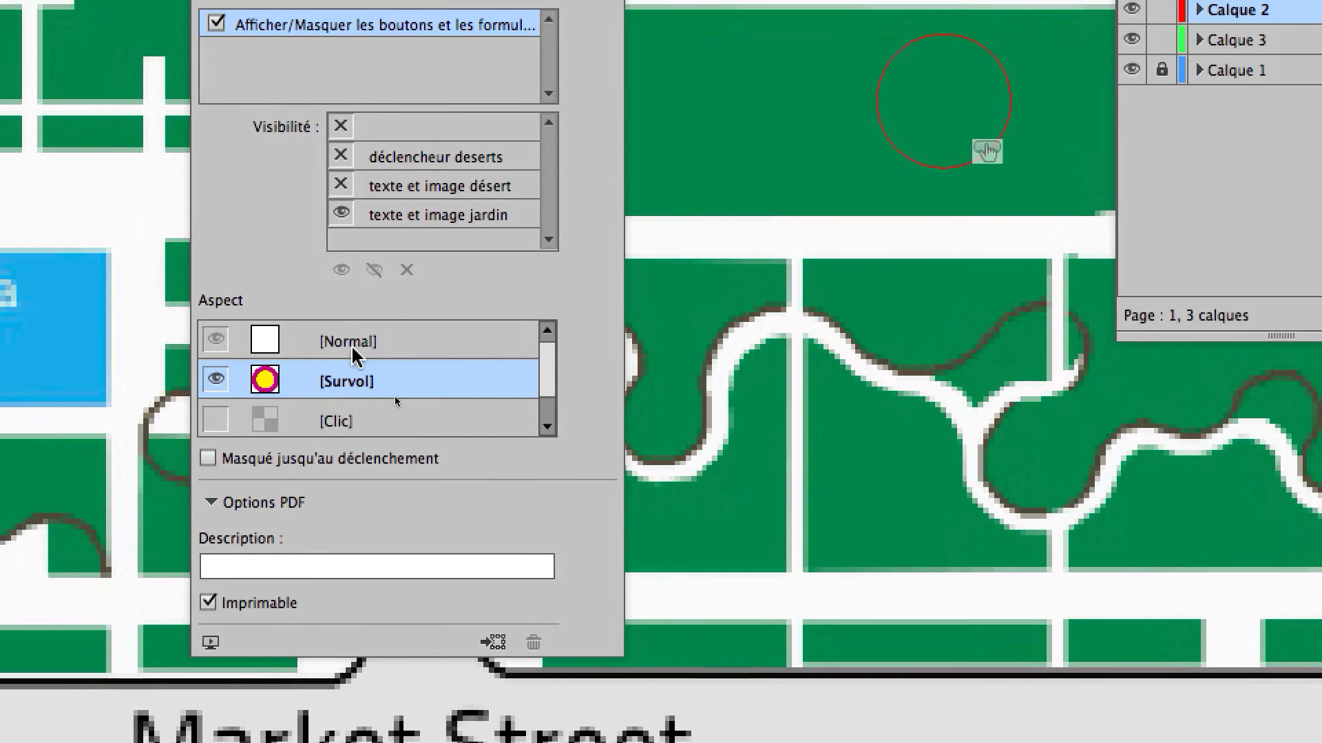
{"action": "left_click", "coordinate": [490, 568]}
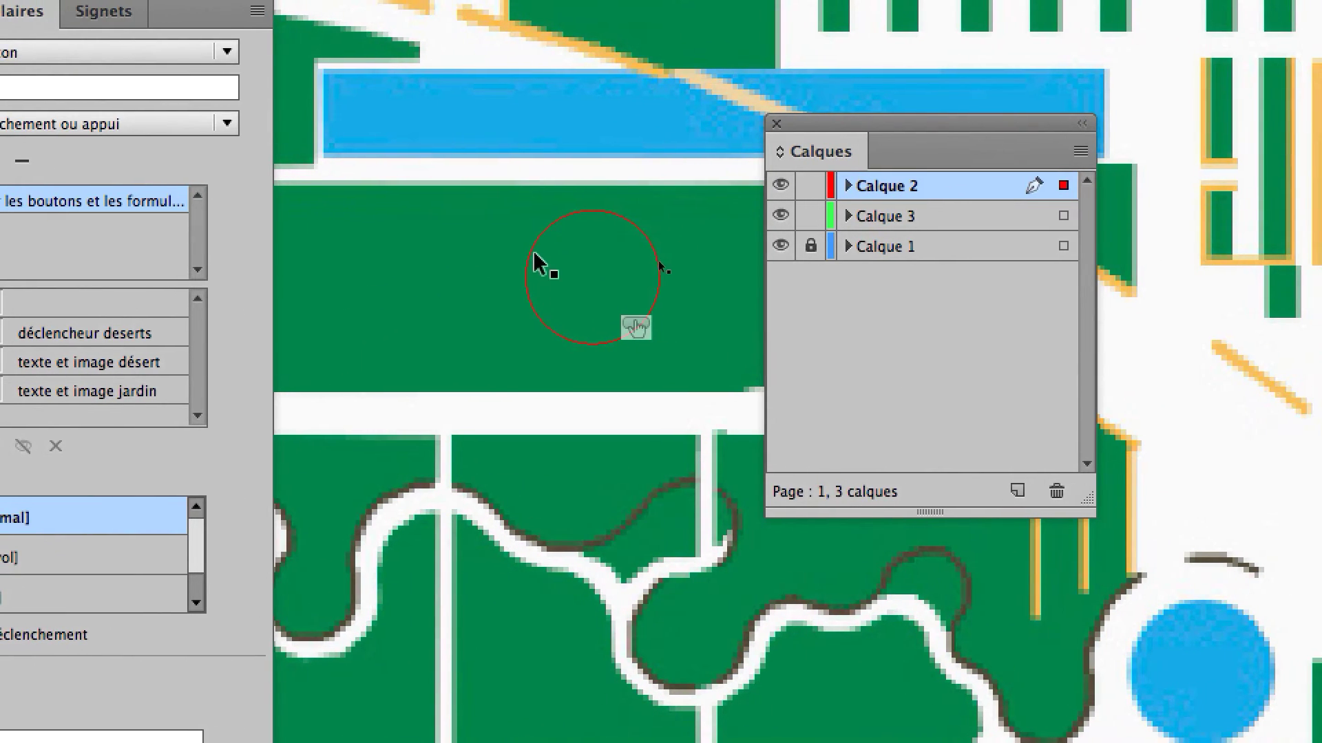
Step: Select the round desert trigger button on the map and review its available trigger events, keeping "Relâchement ou appui"
{"action": "left_click", "coordinate": [535, 256]}
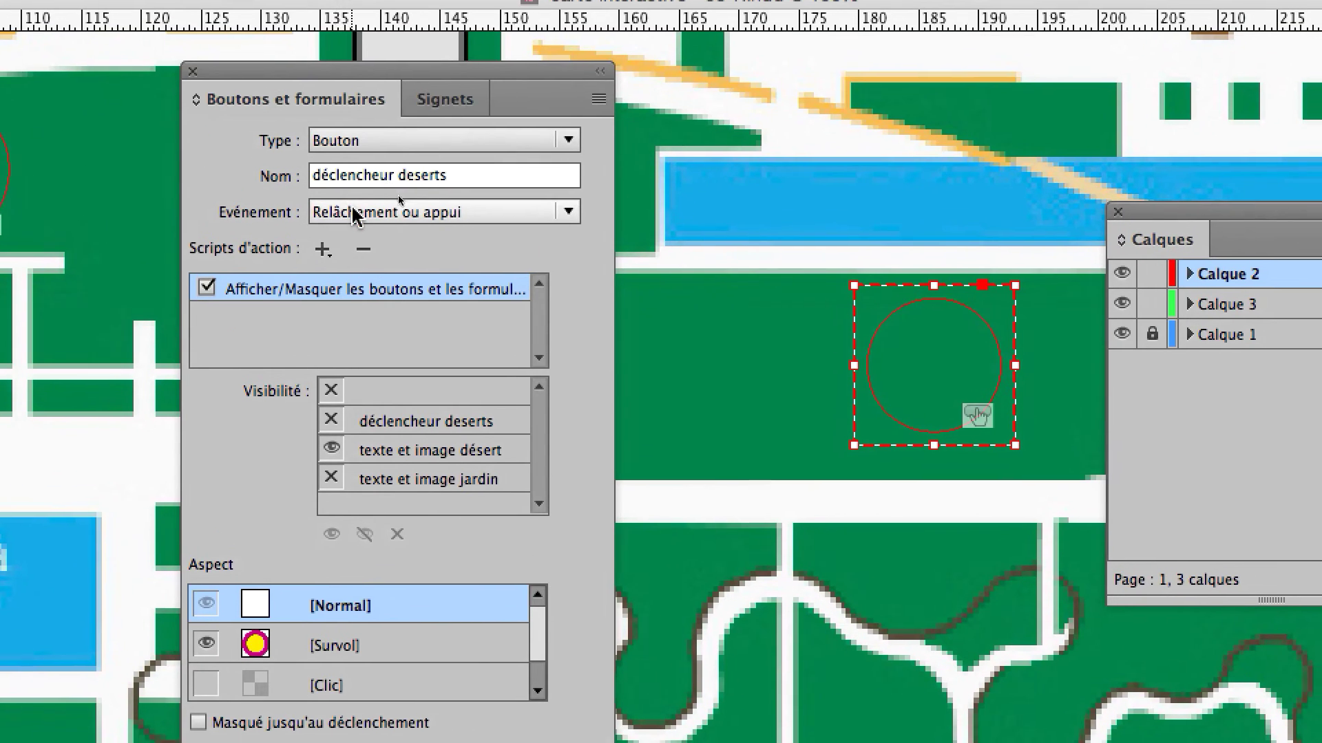
{"action": "left_click", "coordinate": [356, 213]}
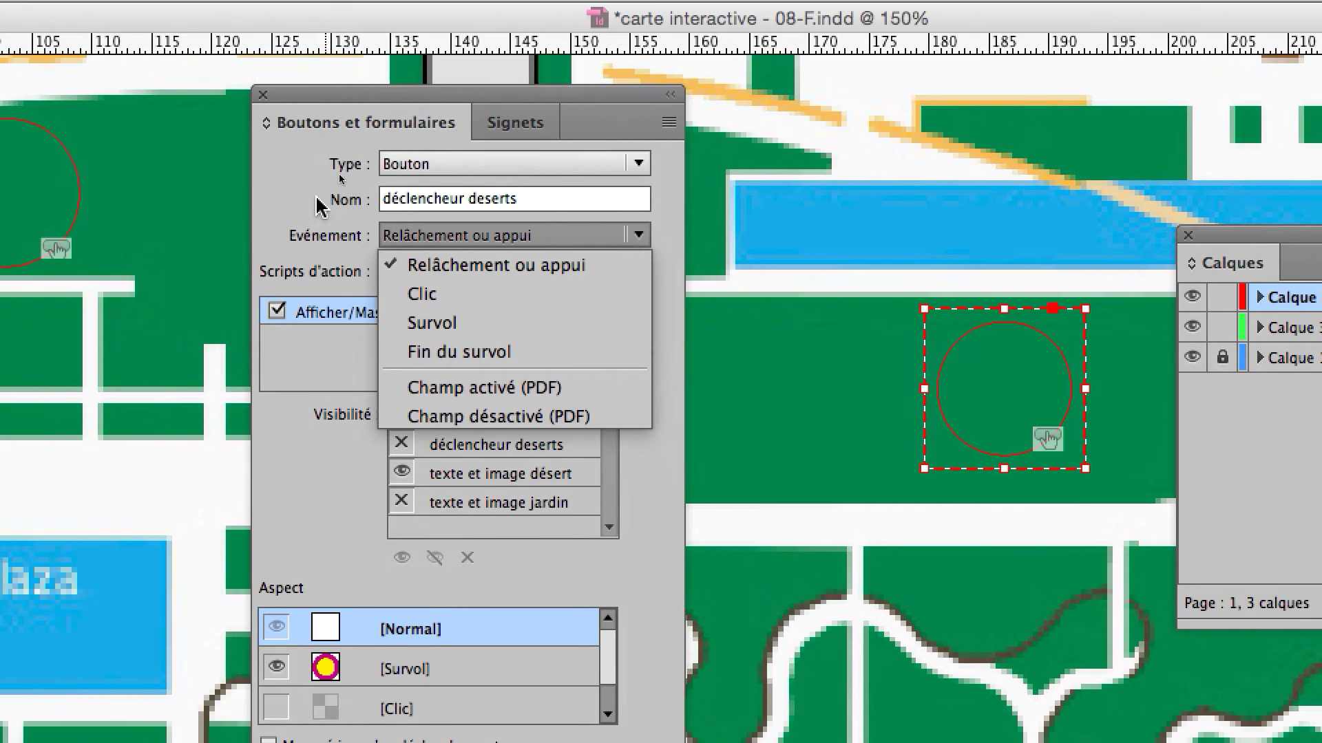
{"action": "left_click", "coordinate": [212, 119]}
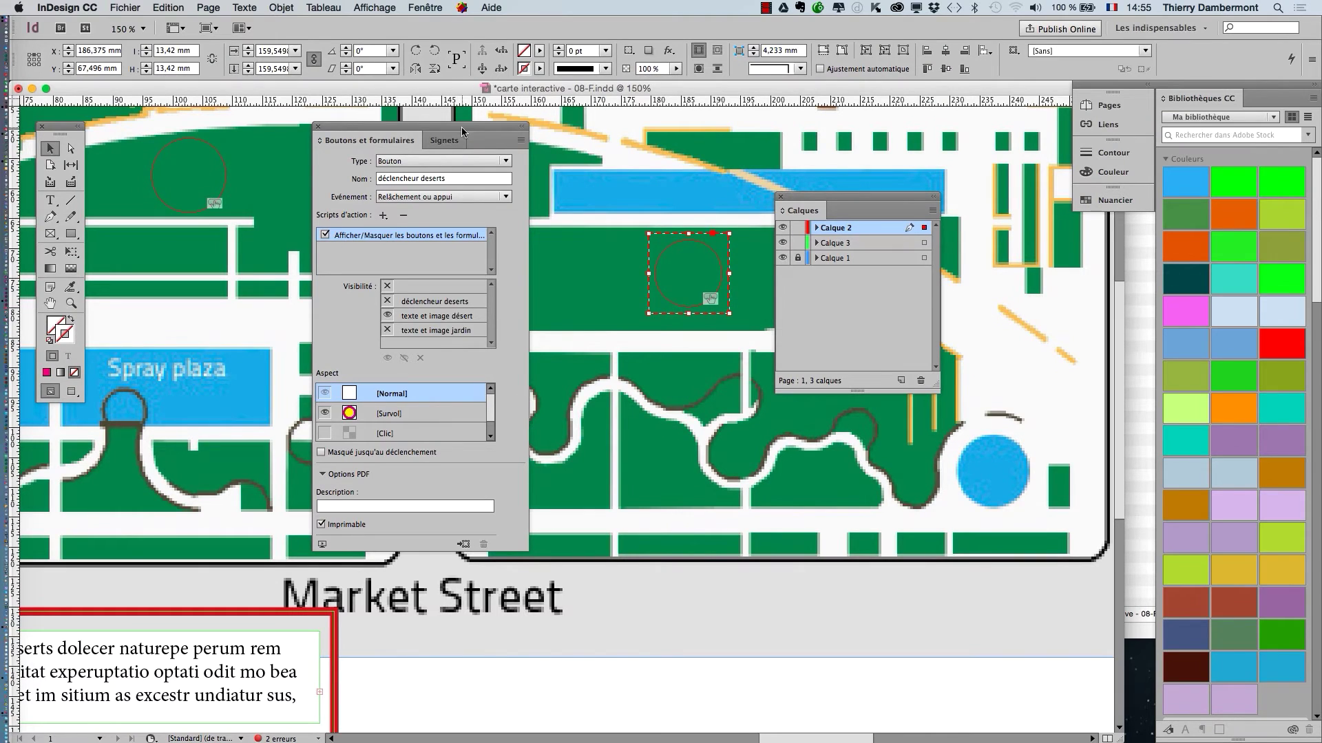
Step: Select the round garden button and examine the text and image blocks under the map, moving the button settings out of the way
{"action": "left_click_drag", "start_coordinate": [458, 129], "coordinate": [471, 128]}
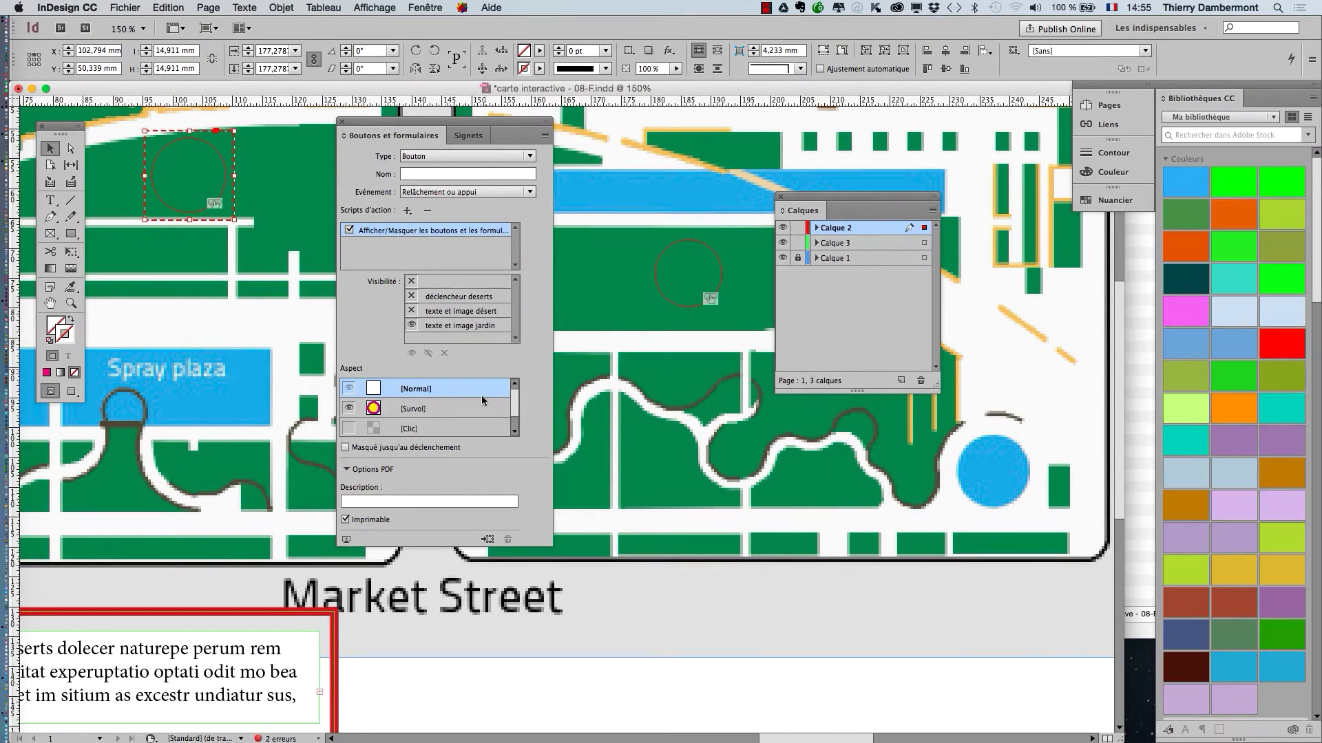
{"action": "scroll", "coordinate": [685, 564], "scroll_direction": "down", "scroll_amount": 3}
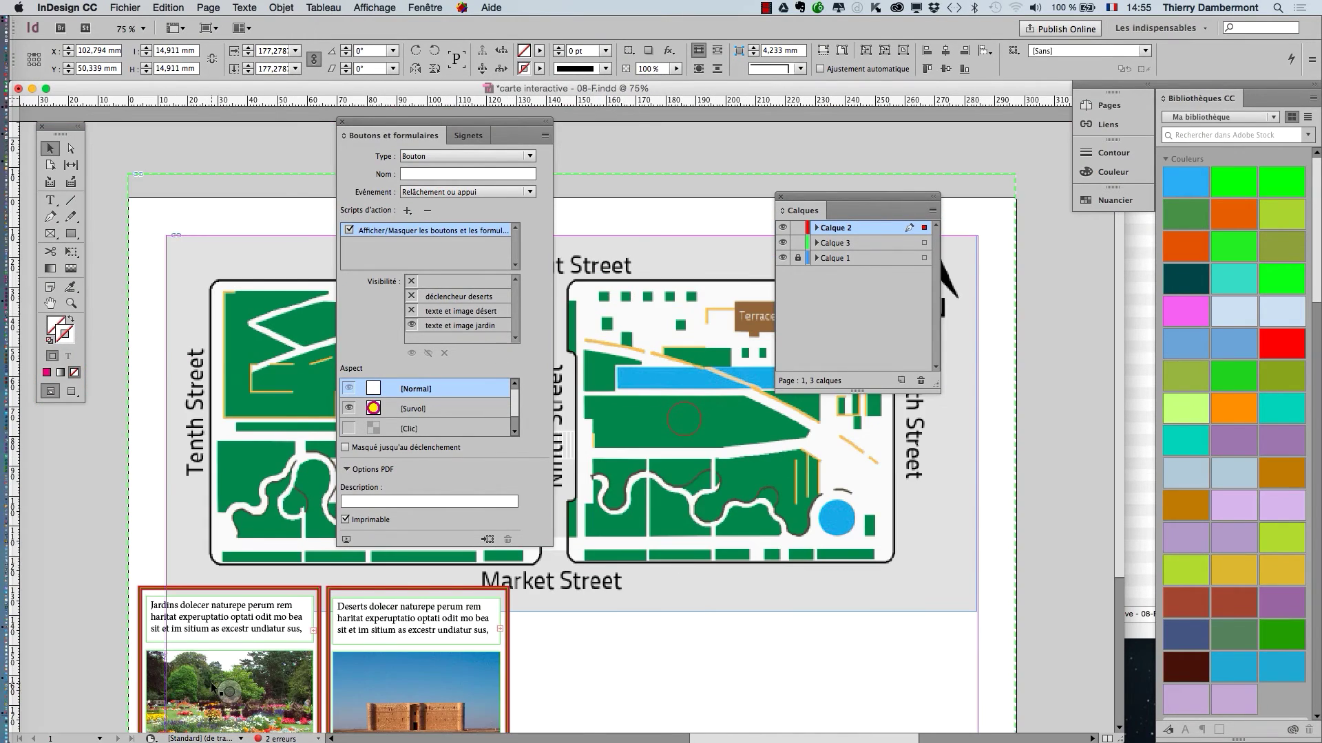
{"action": "scroll", "coordinate": [210, 682], "scroll_direction": "up", "scroll_amount": 2}
{"action": "scroll", "coordinate": [211, 681], "scroll_direction": "up", "scroll_amount": 1}
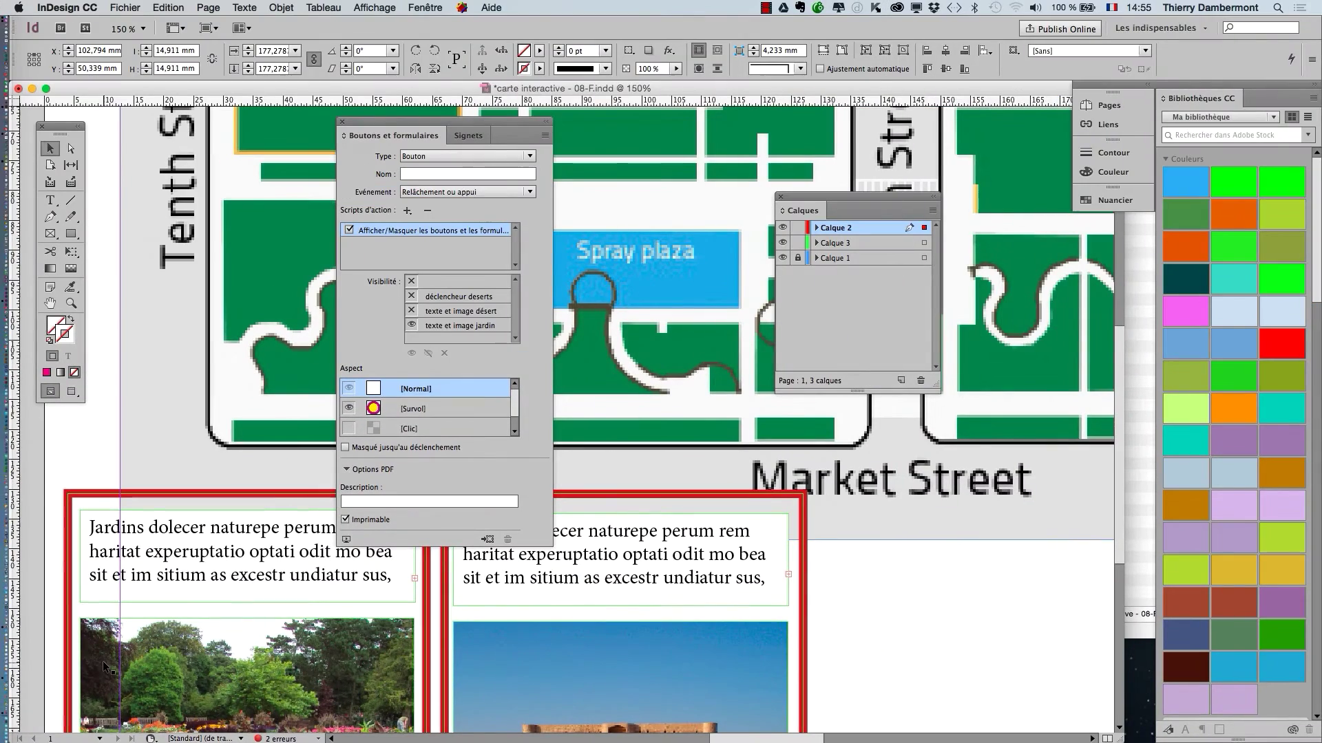
{"action": "left_click_drag", "start_coordinate": [389, 123], "coordinate": [755, 130]}
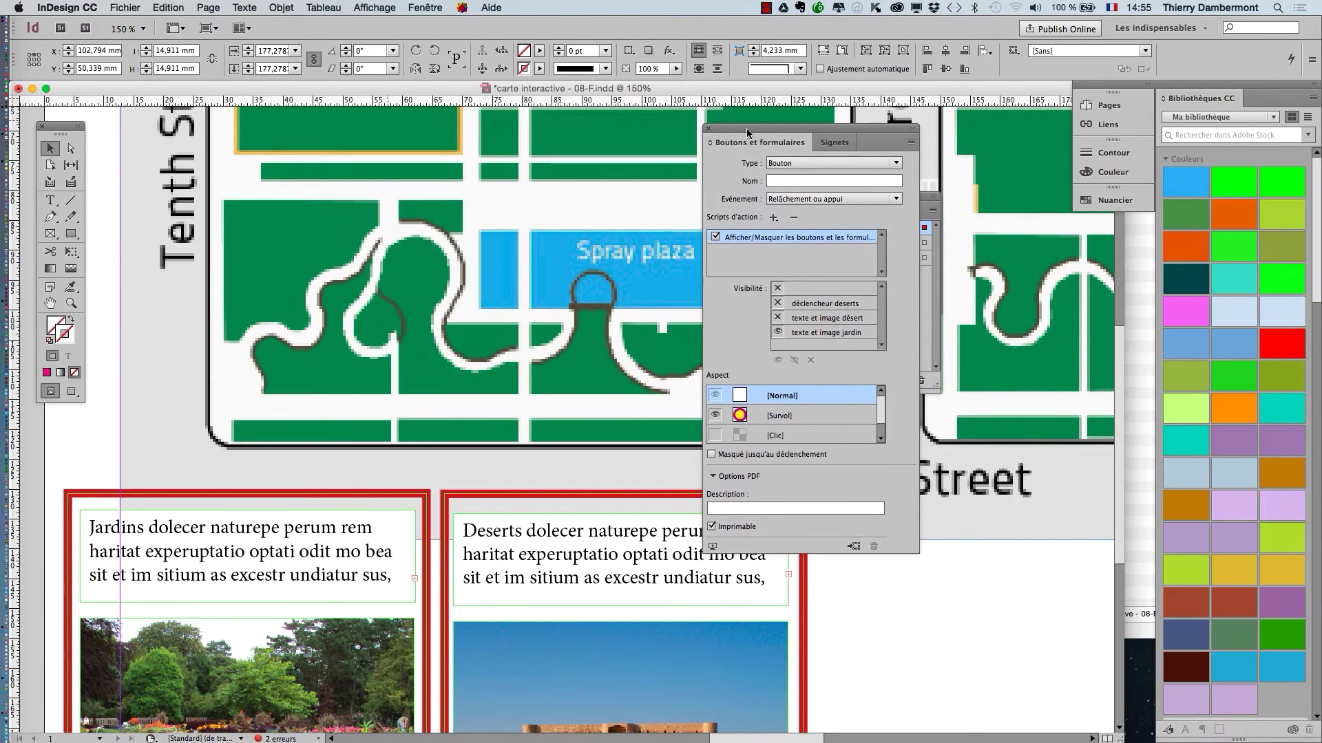
{"action": "left_click", "coordinate": [51, 304]}
{"action": "left_click_drag", "start_coordinate": [261, 583], "coordinate": [362, 268]}
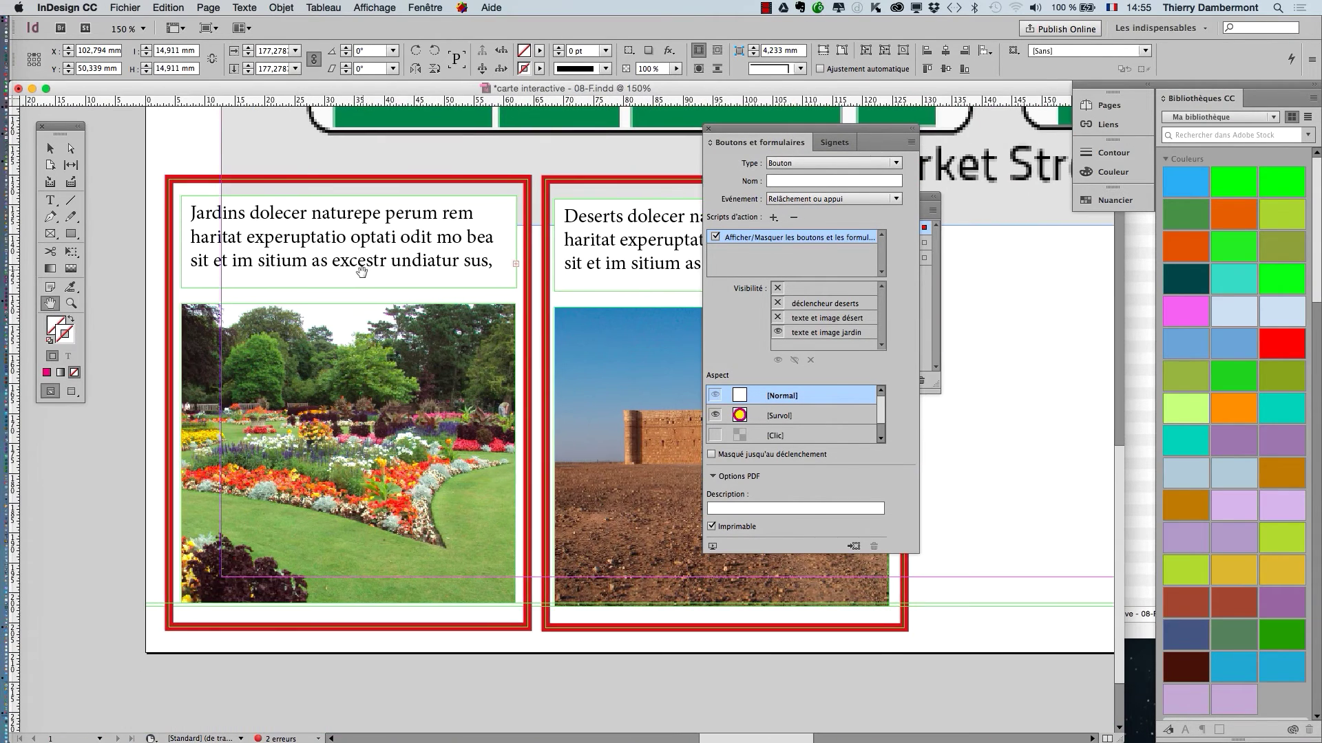
{"action": "left_click", "coordinate": [49, 148]}
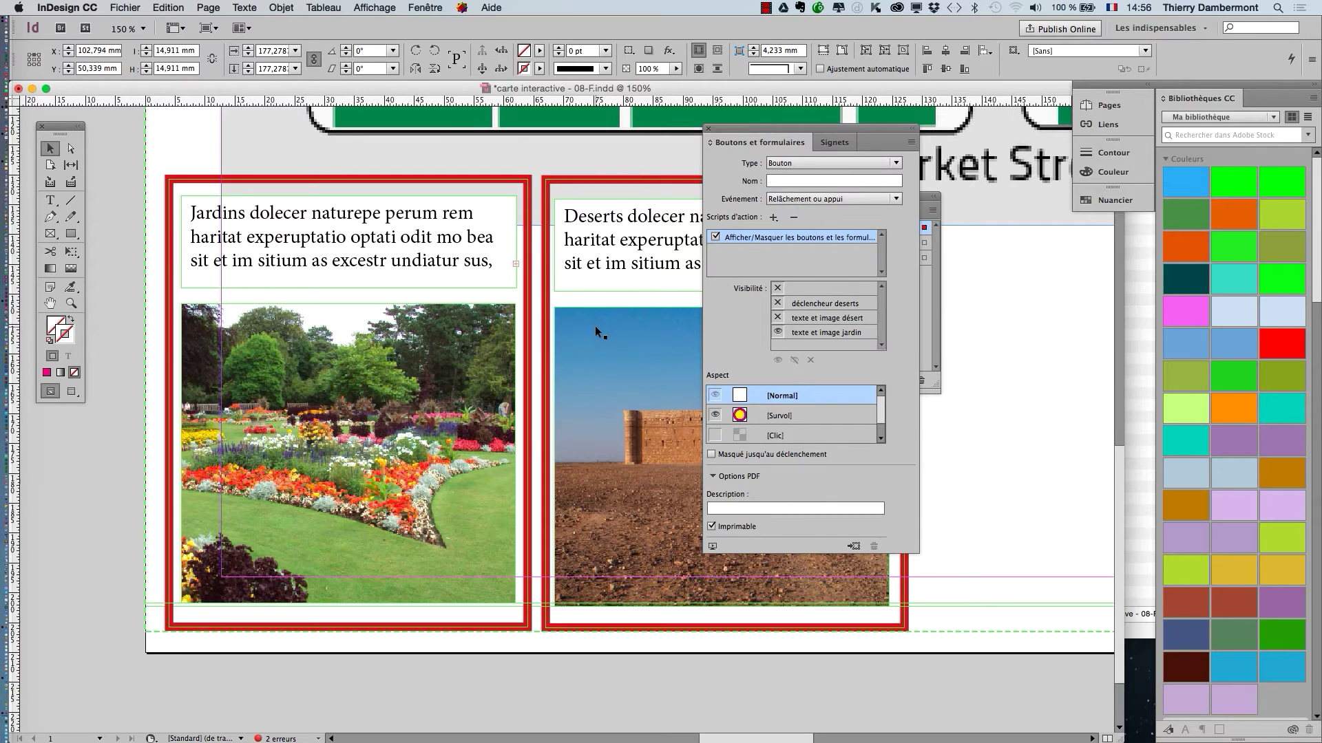
Step: Return to the map and select the round desert trigger button to show its settings again
{"action": "scroll", "coordinate": [596, 327], "scroll_direction": "down", "scroll_amount": 1}
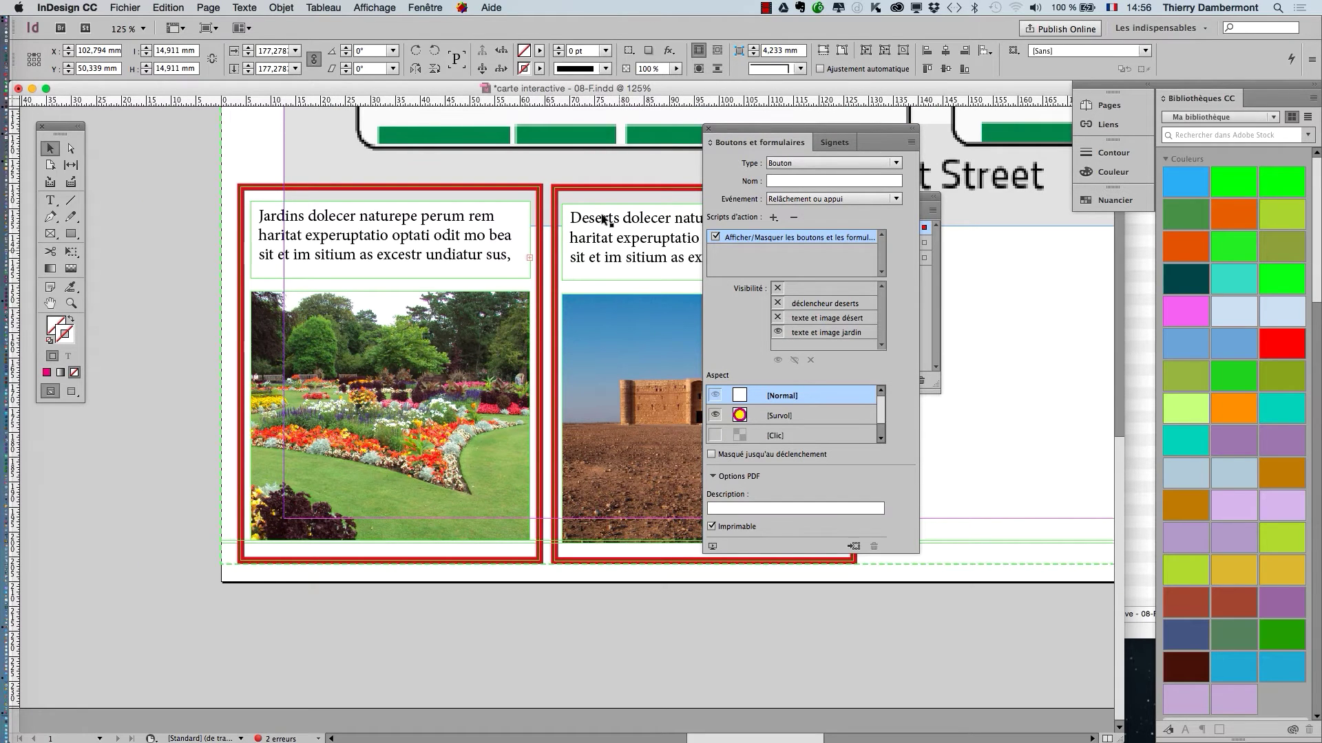
{"action": "scroll", "coordinate": [621, 313], "scroll_direction": "up", "scroll_amount": 5}
{"action": "scroll", "coordinate": [337, 385], "scroll_direction": "right", "scroll_amount": 5}
{"action": "scroll", "coordinate": [338, 385], "scroll_direction": "right", "scroll_amount": 3}
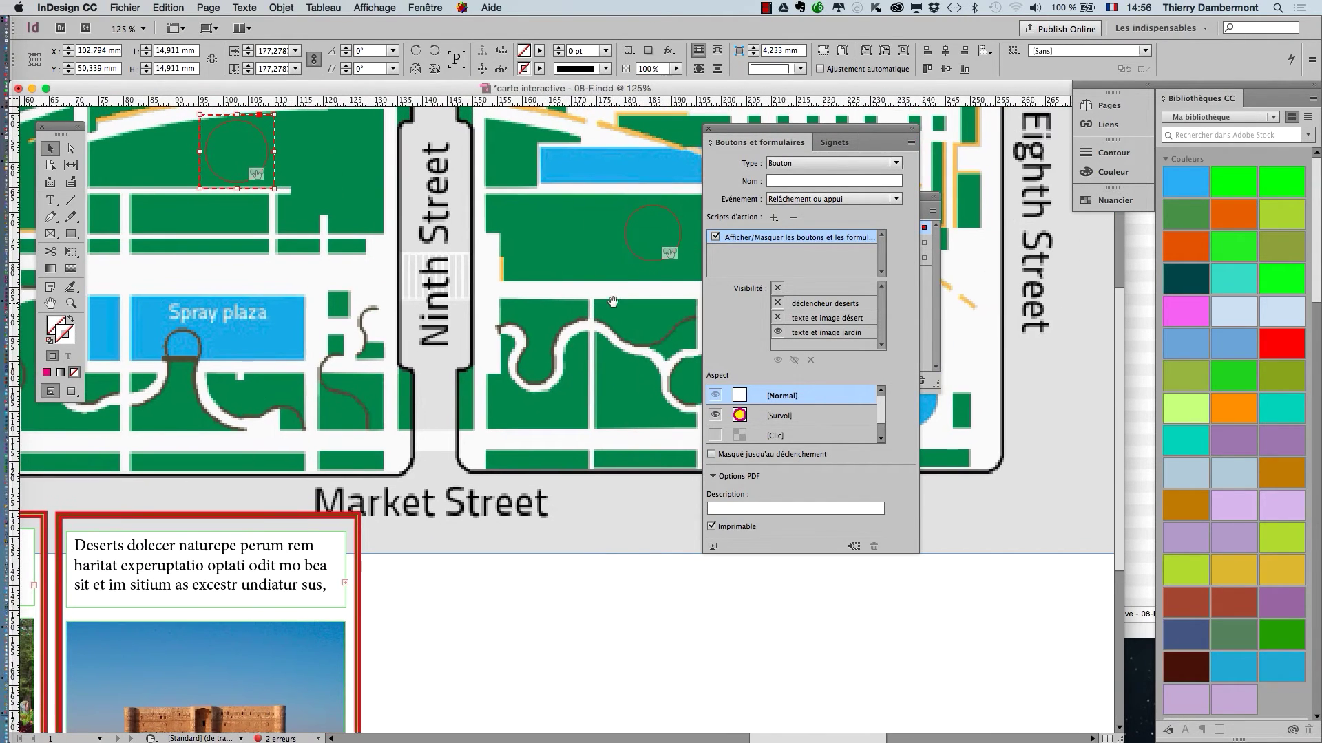
{"action": "left_click", "coordinate": [655, 261]}
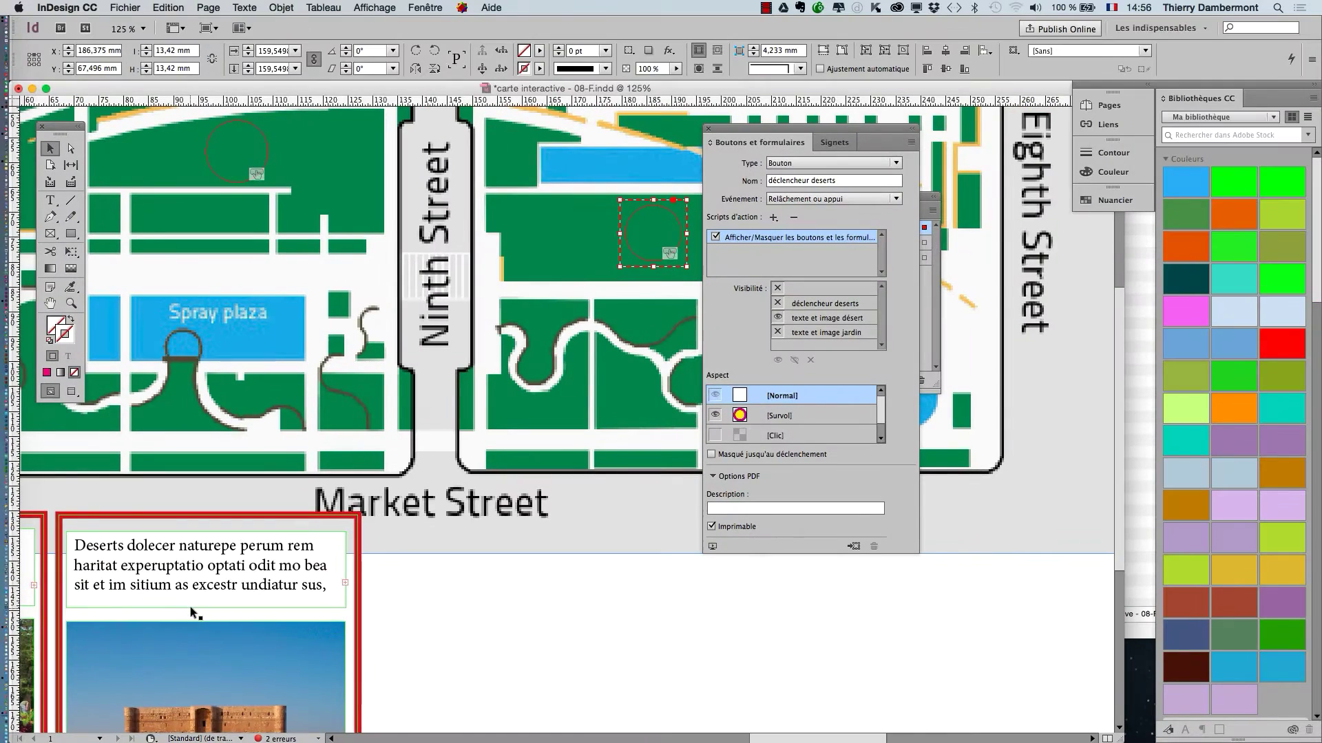
Step: Display the layer list over the button settings and select the desert text and image block below the map
{"action": "key", "text": "super+minus"}
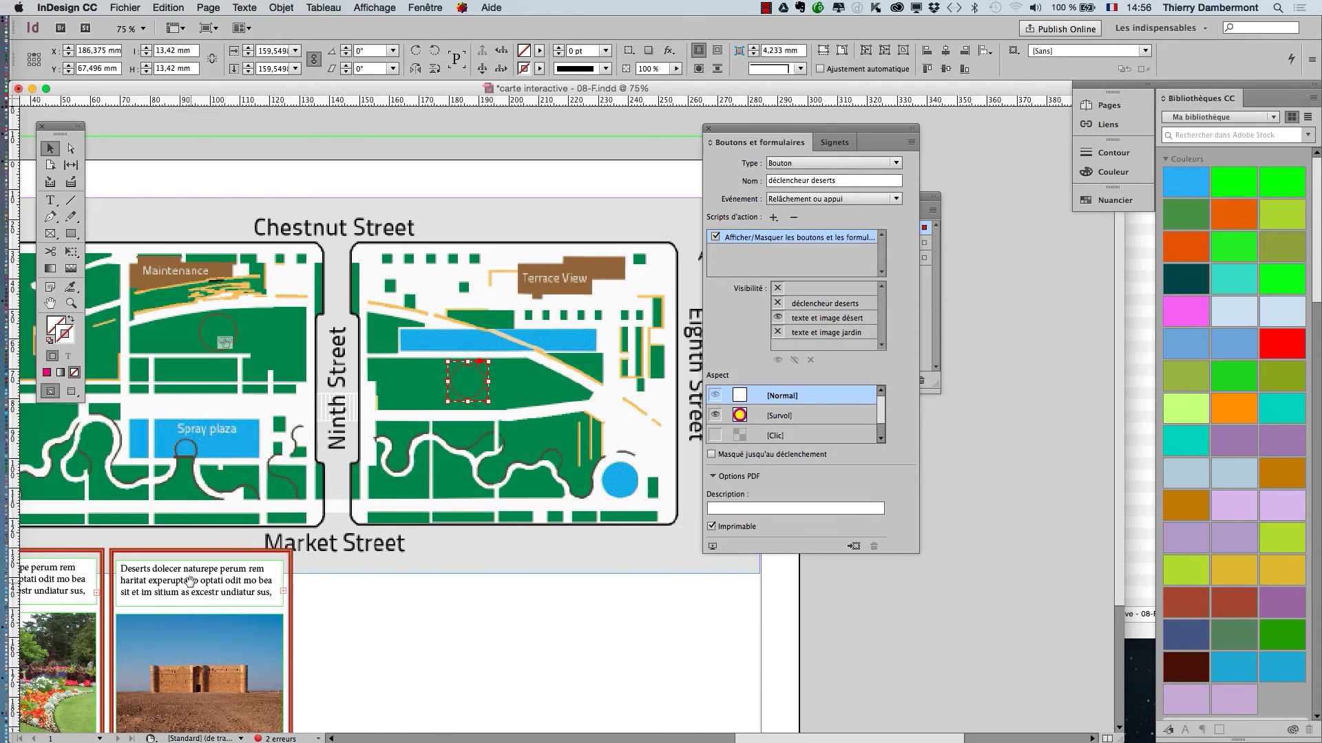
{"action": "scroll", "coordinate": [551, 413], "scroll_direction": "left", "scroll_amount": 5}
{"action": "scroll", "coordinate": [504, 422], "scroll_direction": "right", "scroll_amount": 2}
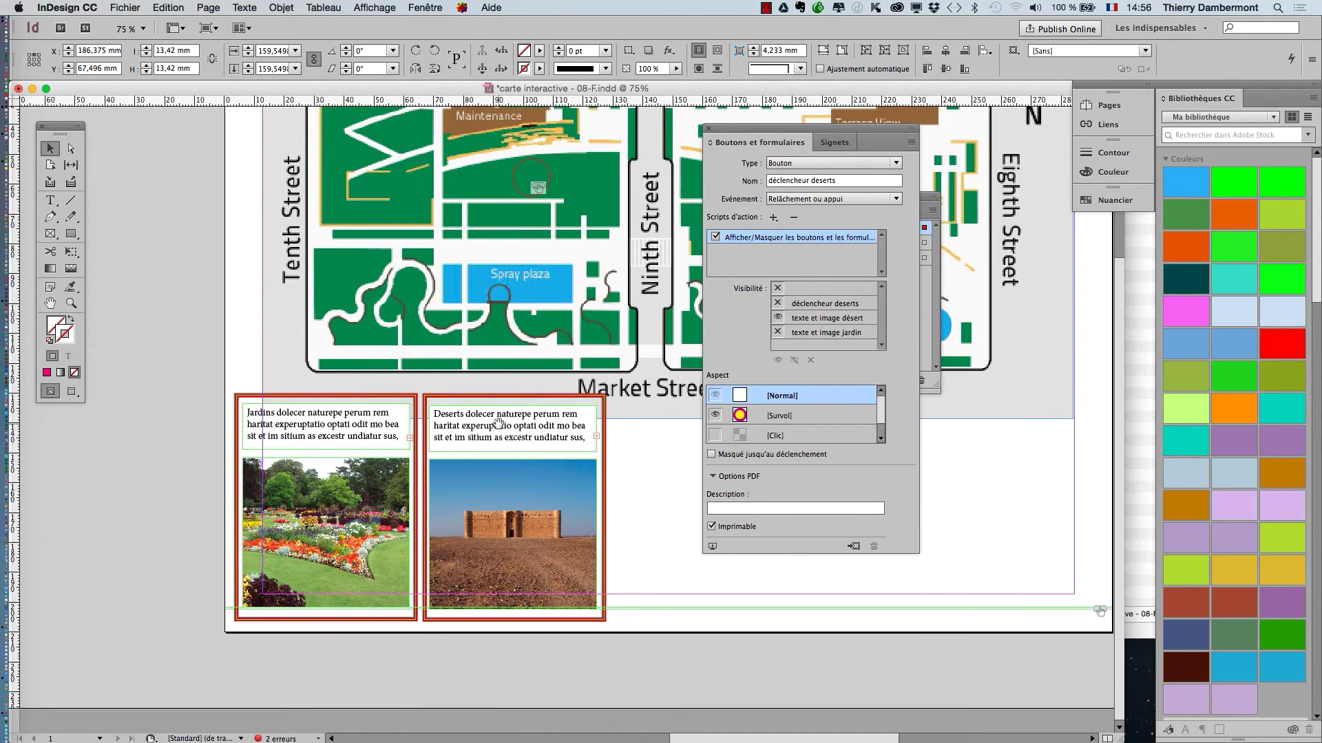
{"action": "key", "text": "F7"}
{"action": "left_click", "coordinate": [511, 534]}
{"action": "left_click_drag", "start_coordinate": [809, 197], "coordinate": [772, 203]}
{"action": "left_click", "coordinate": [326, 532]}
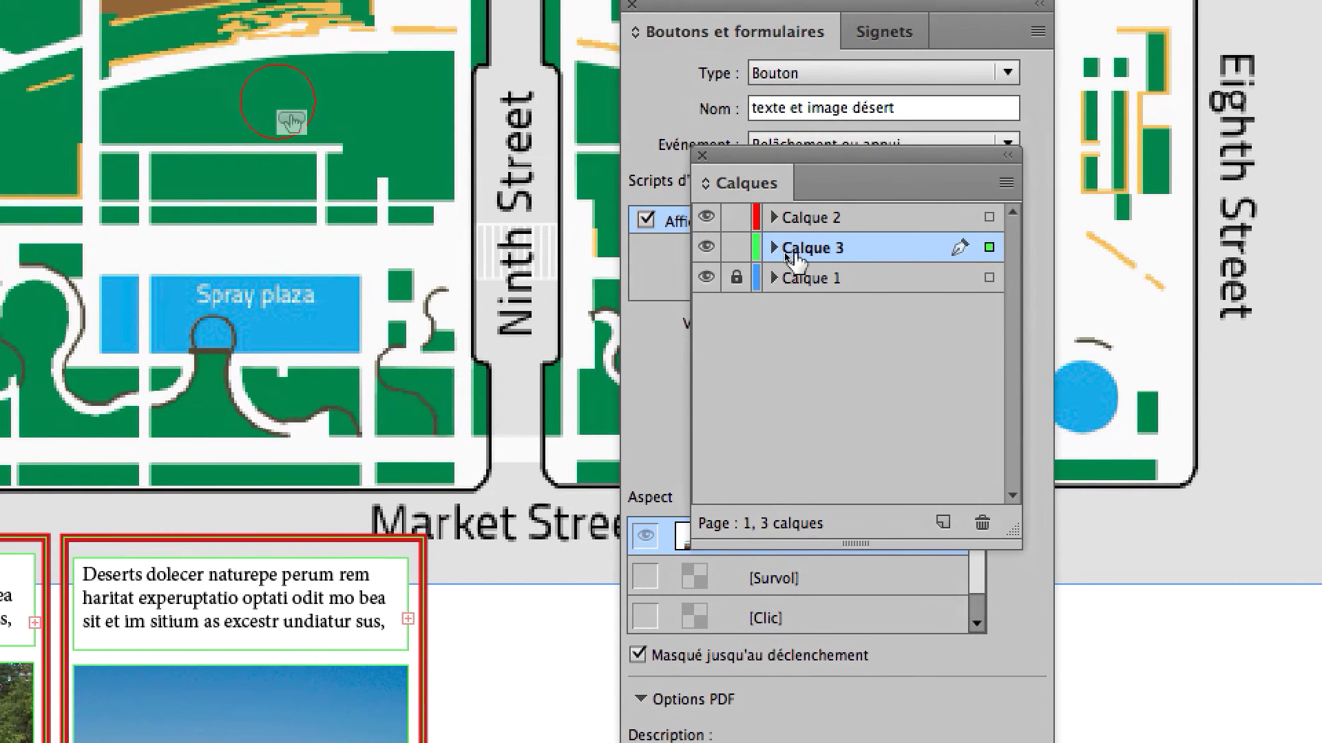
Step: Expand Calque 3 in the layer list, then widen and shorten the list and place it beside the desert block
{"action": "left_click", "coordinate": [773, 247]}
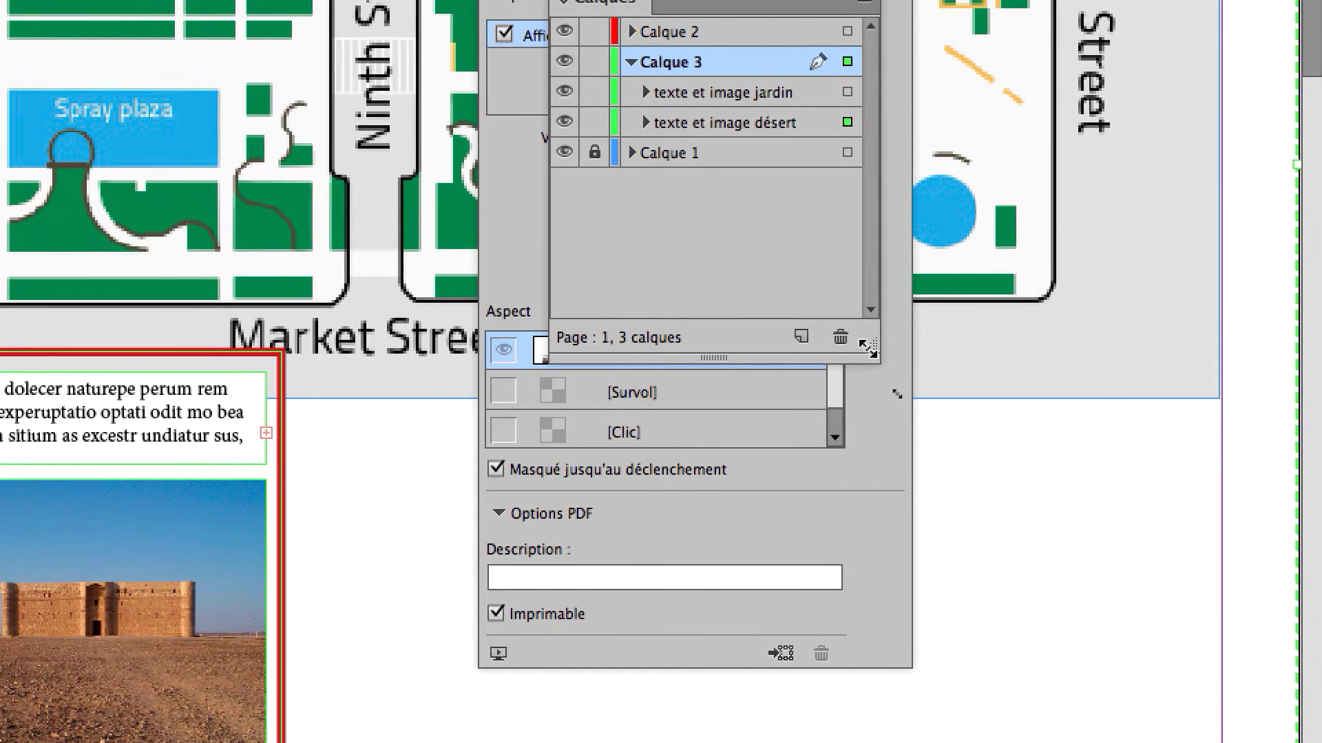
{"action": "left_click_drag", "start_coordinate": [893, 380], "coordinate": [1125, 322]}
{"action": "left_click_drag", "start_coordinate": [949, 333], "coordinate": [972, 272]}
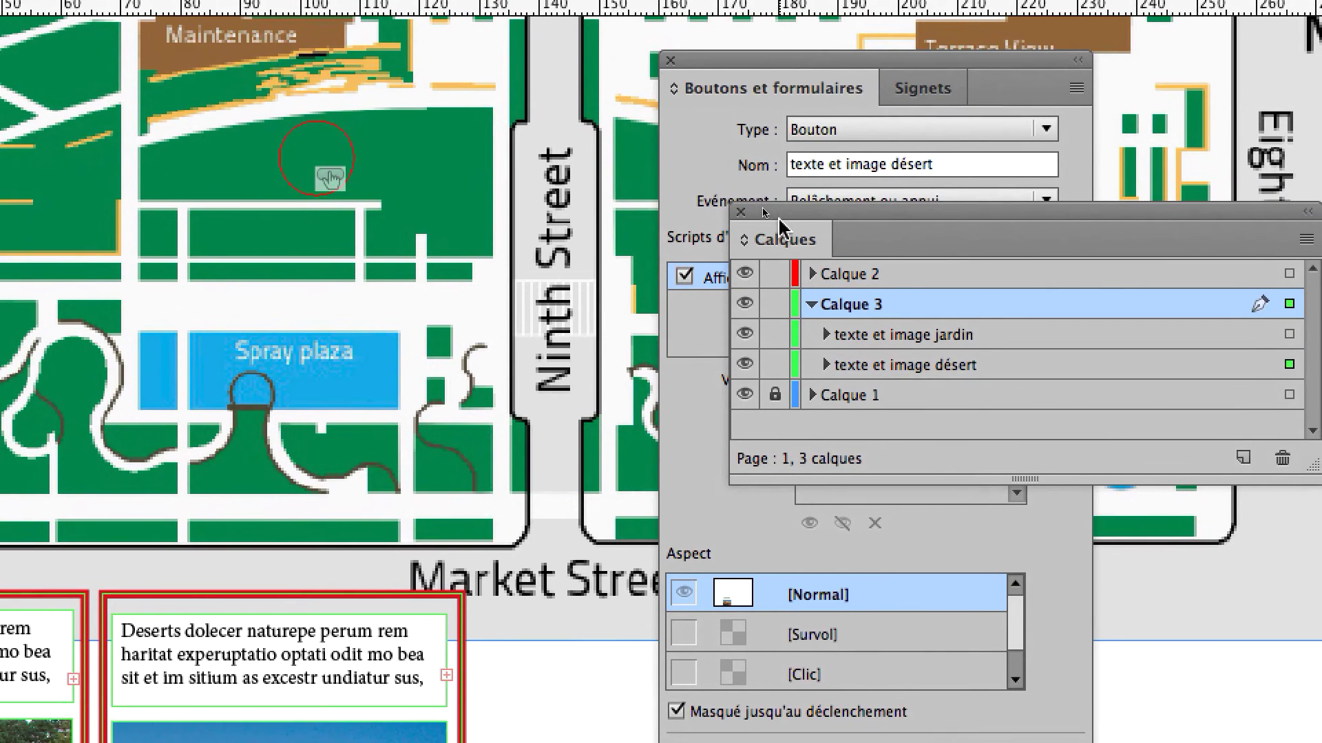
{"action": "left_click_drag", "start_coordinate": [781, 215], "coordinate": [548, 509]}
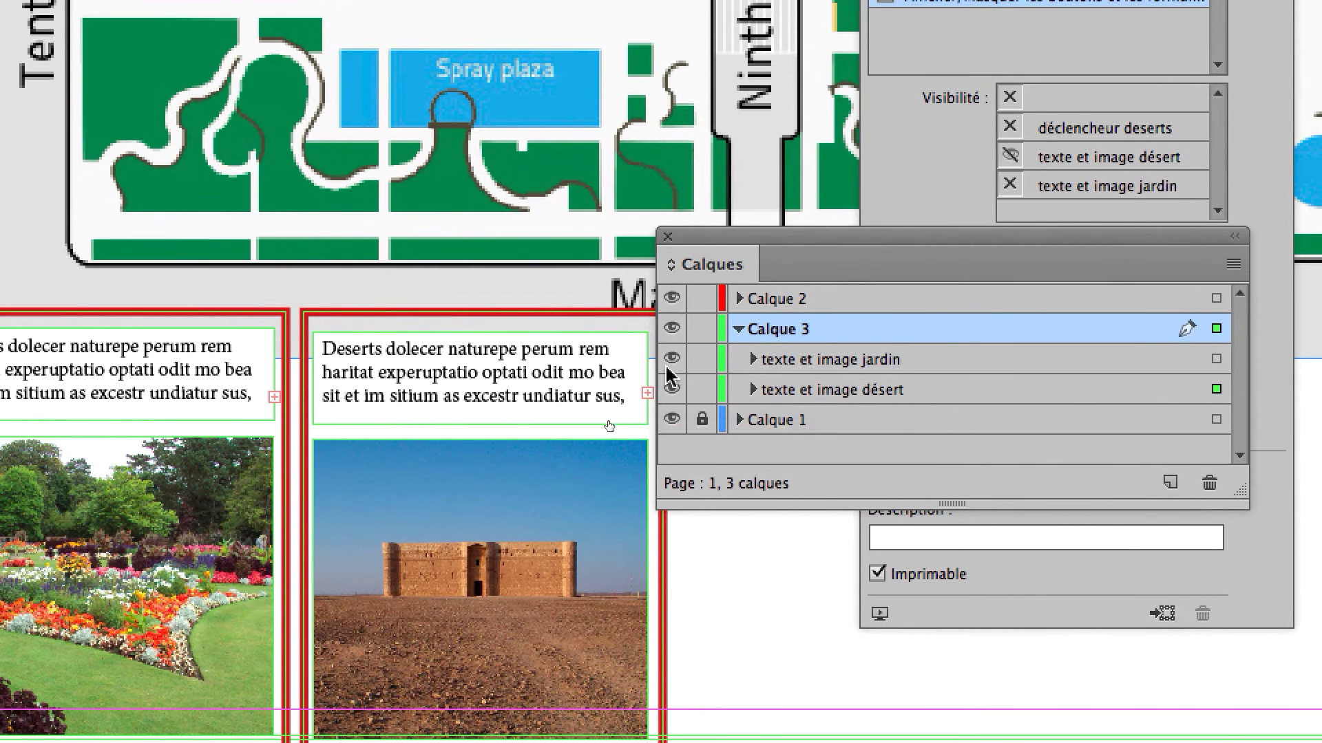
Step: Hide both text and image objects of Calque 3, then make only "texte et image jardin" visible again
{"action": "left_click", "coordinate": [671, 365]}
{"action": "left_click", "coordinate": [672, 383]}
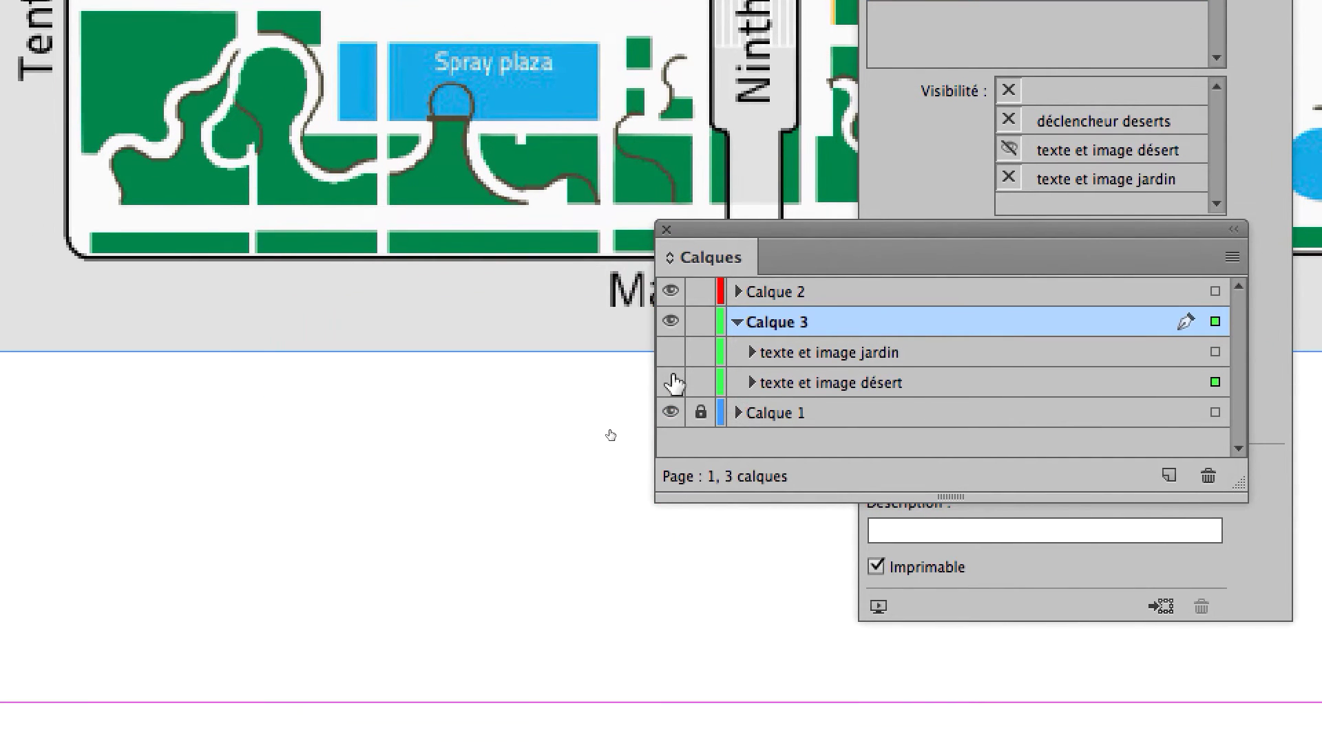
{"action": "left_click", "coordinate": [671, 352]}
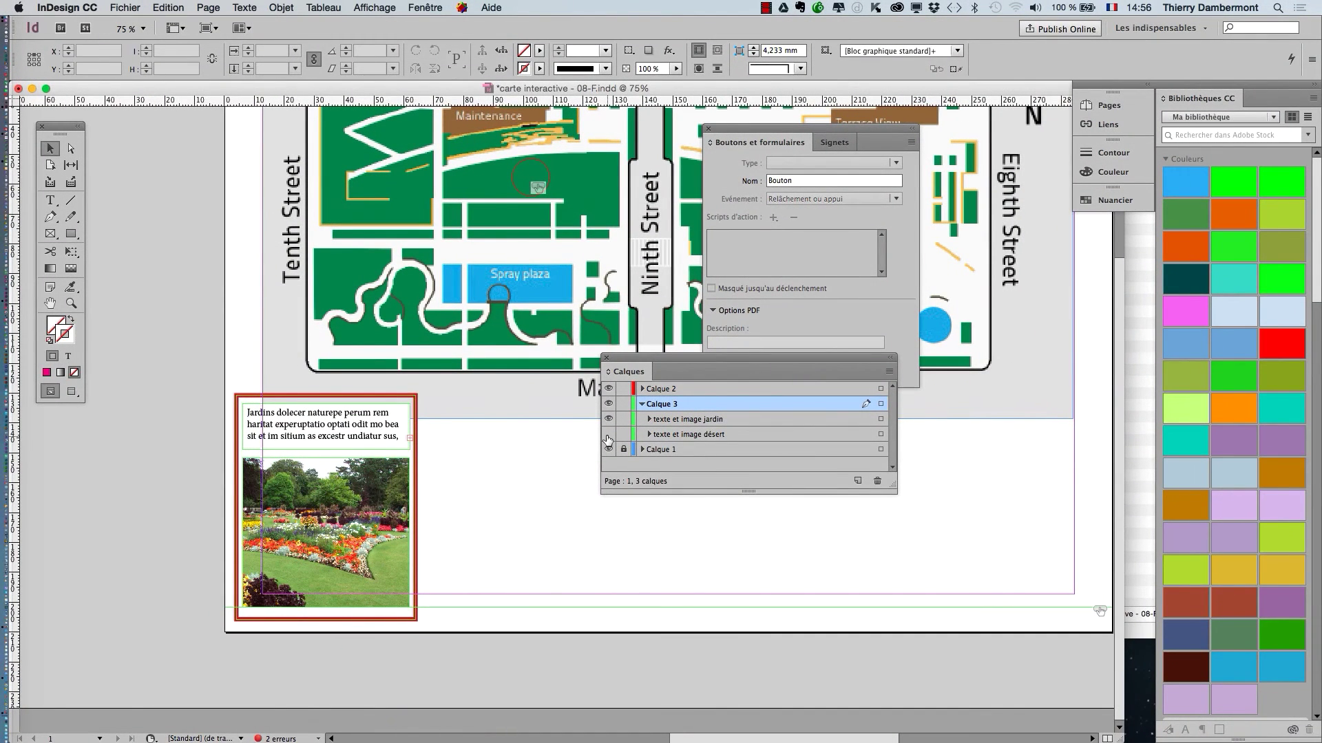
Step: Expand "texte et image jardin" and its [Normal] state, and enlarge the layer list to show all its elements
{"action": "left_click_drag", "start_coordinate": [645, 363], "coordinate": [563, 281]}
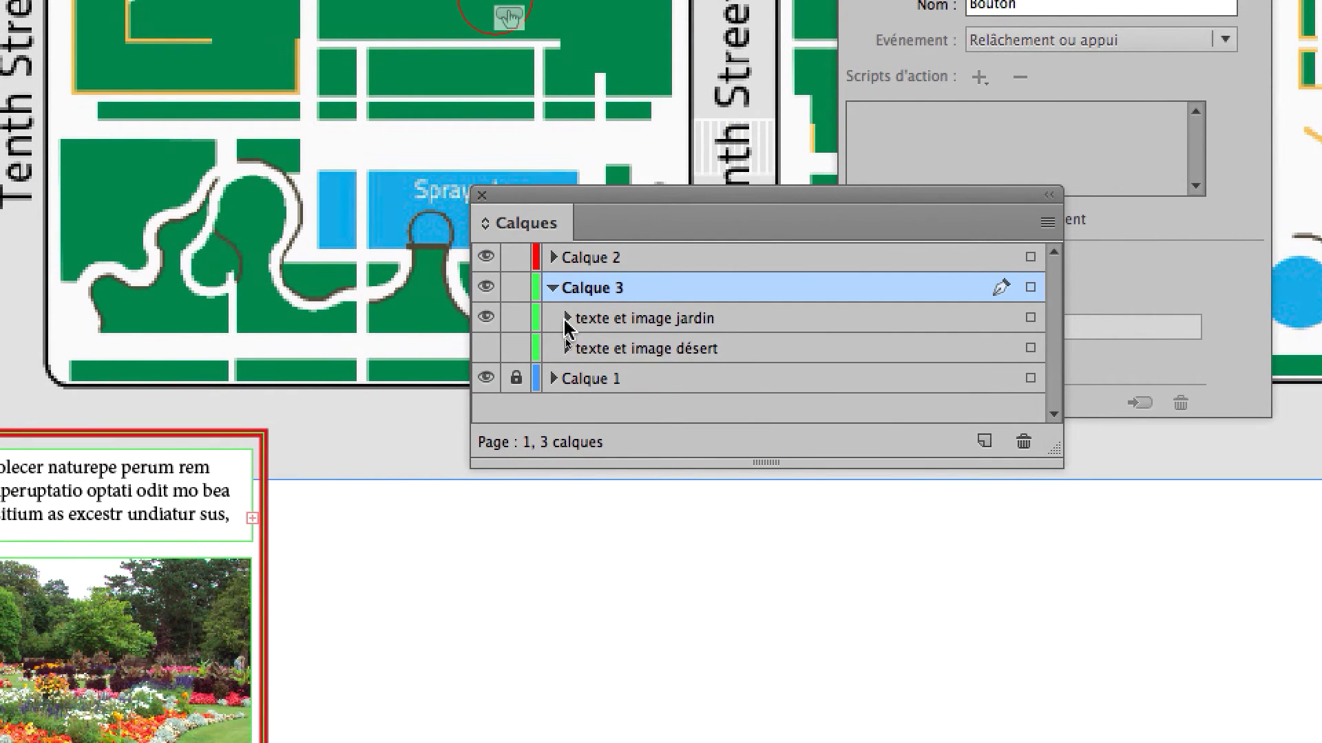
{"action": "left_click", "coordinate": [567, 318]}
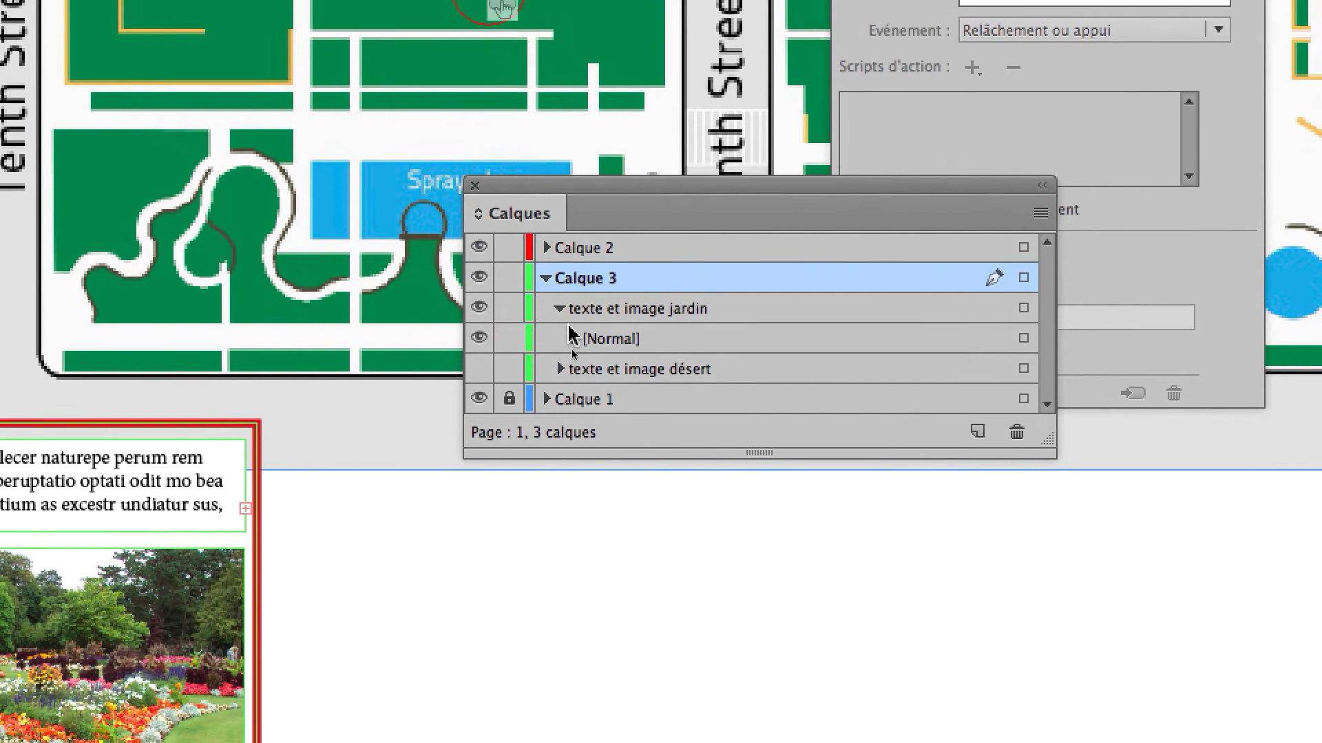
{"action": "left_click", "coordinate": [580, 349]}
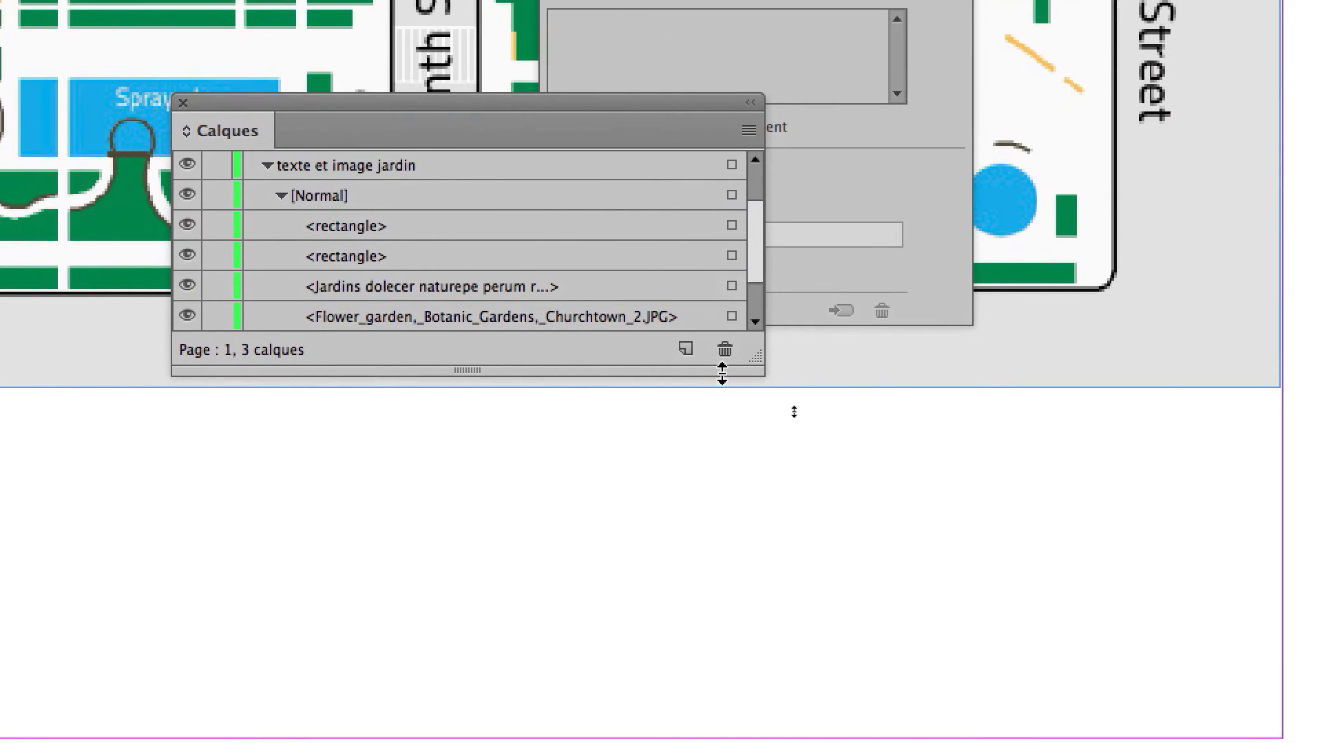
{"action": "left_click_drag", "start_coordinate": [733, 369], "coordinate": [723, 526]}
{"action": "left_click_drag", "start_coordinate": [599, 286], "coordinate": [537, 330]}
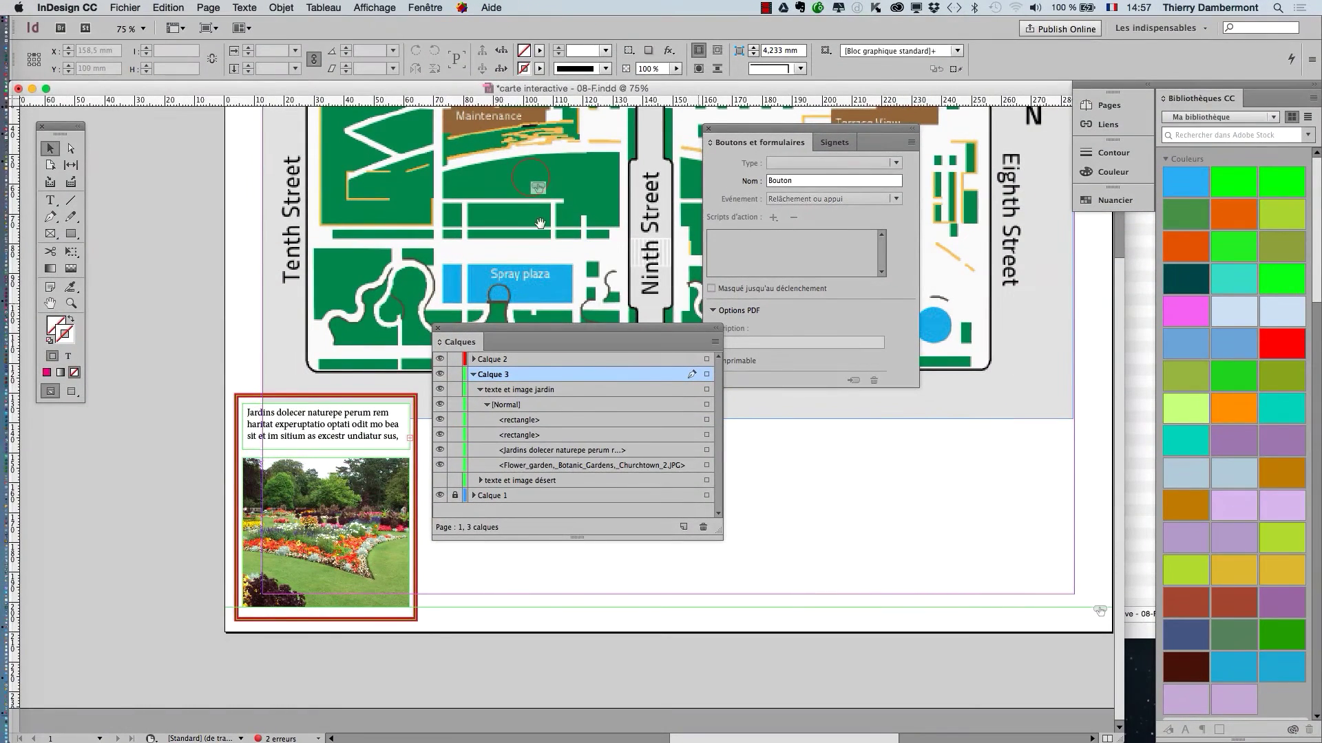
Step: Arrange the layer list on the pasteboard beside the garden block and move the button settings clear of that block
{"action": "scroll", "coordinate": [757, 417], "scroll_direction": "left", "scroll_amount": 8}
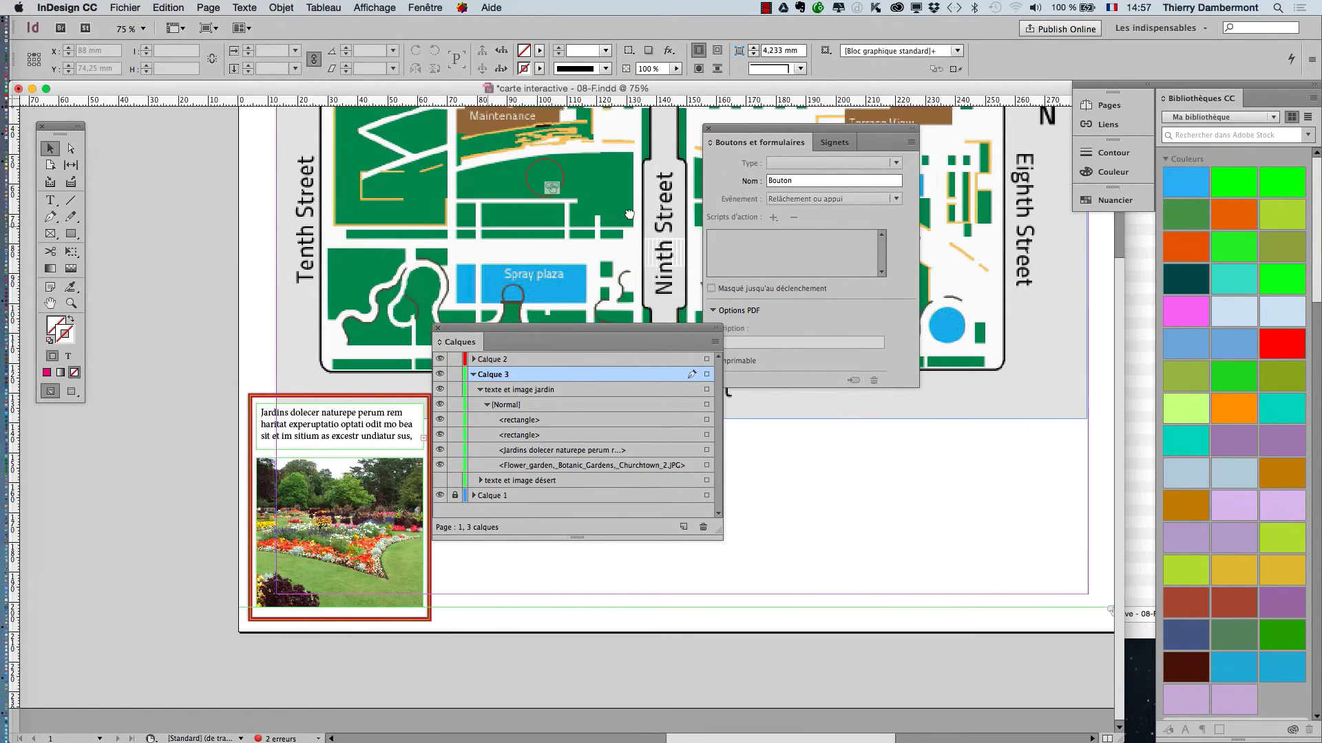
{"action": "left_click_drag", "start_coordinate": [630, 328], "coordinate": [416, 379]}
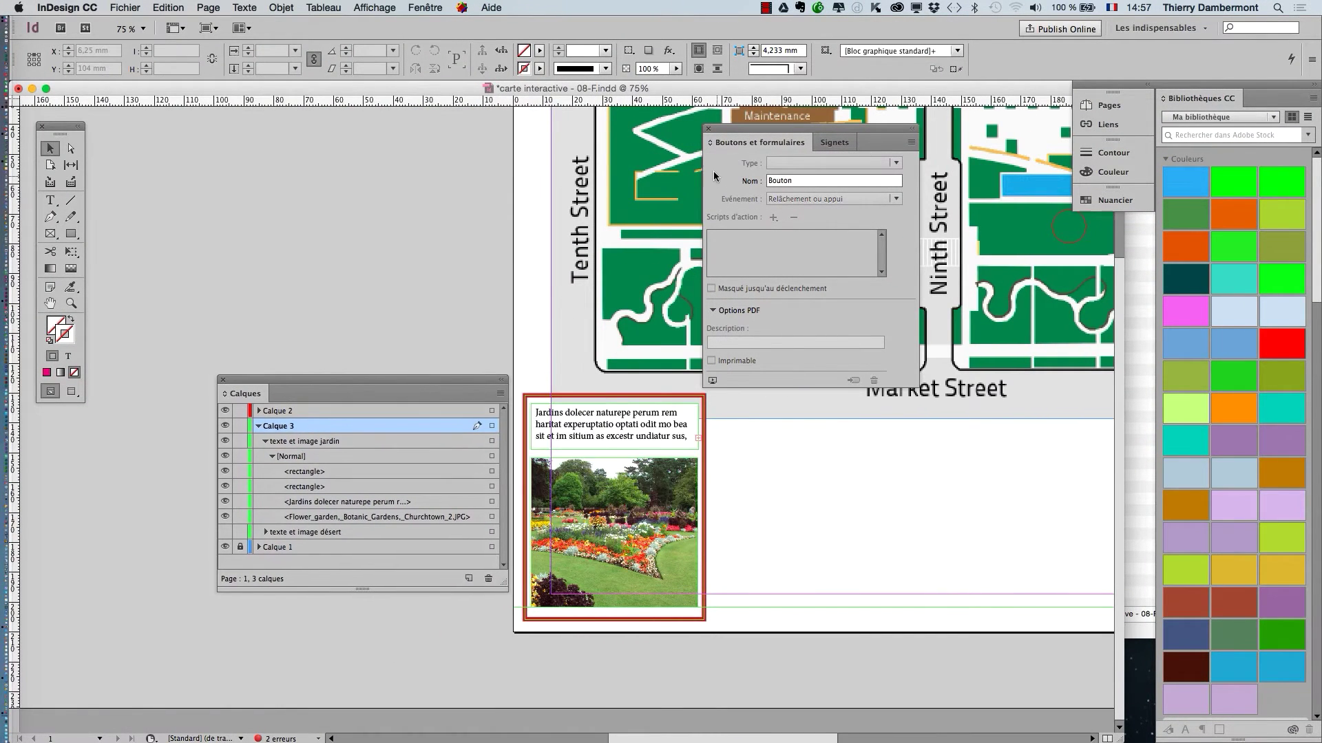
{"action": "left_click_drag", "start_coordinate": [743, 138], "coordinate": [840, 161]}
{"action": "mouse_move", "coordinate": [505, 589]}
{"action": "left_mouse_down"}
{"action": "mouse_move", "coordinate": [423, 625]}
{"action": "mouse_move", "coordinate": [474, 623]}
{"action": "mouse_move", "coordinate": [490, 607]}
{"action": "left_mouse_up"}
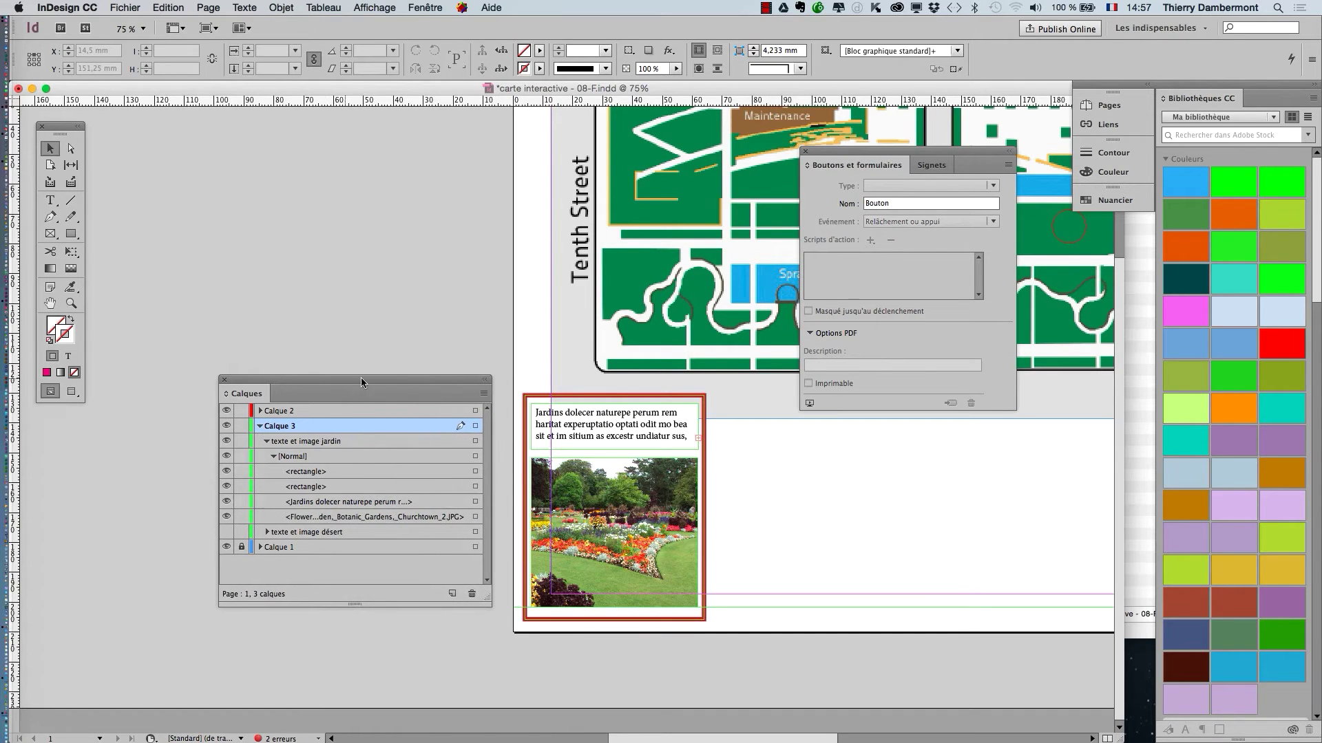
{"action": "left_click_drag", "start_coordinate": [348, 377], "coordinate": [374, 373]}
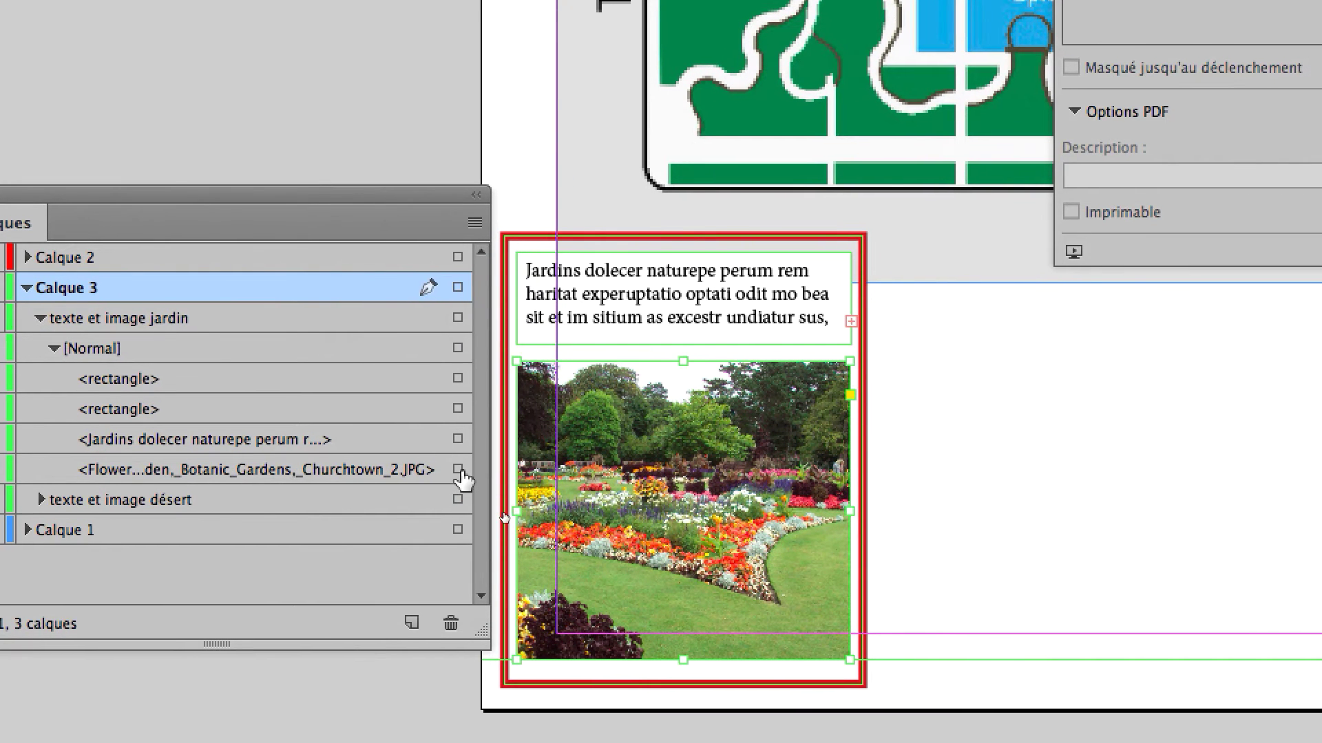
Step: Select in turn the garden block's image, text frame, red border rectangle and uppermost rectangle from the layer list
{"action": "left_click", "coordinate": [458, 470]}
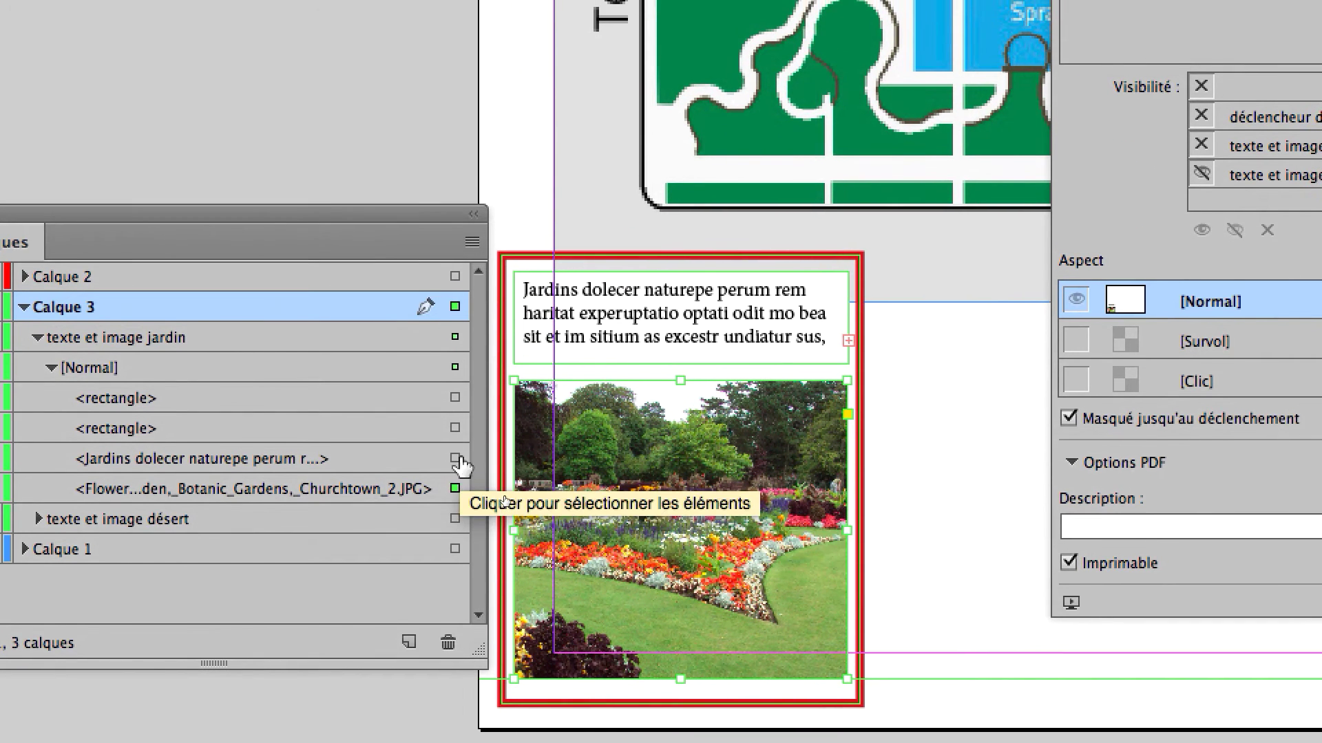
{"action": "left_click", "coordinate": [457, 447]}
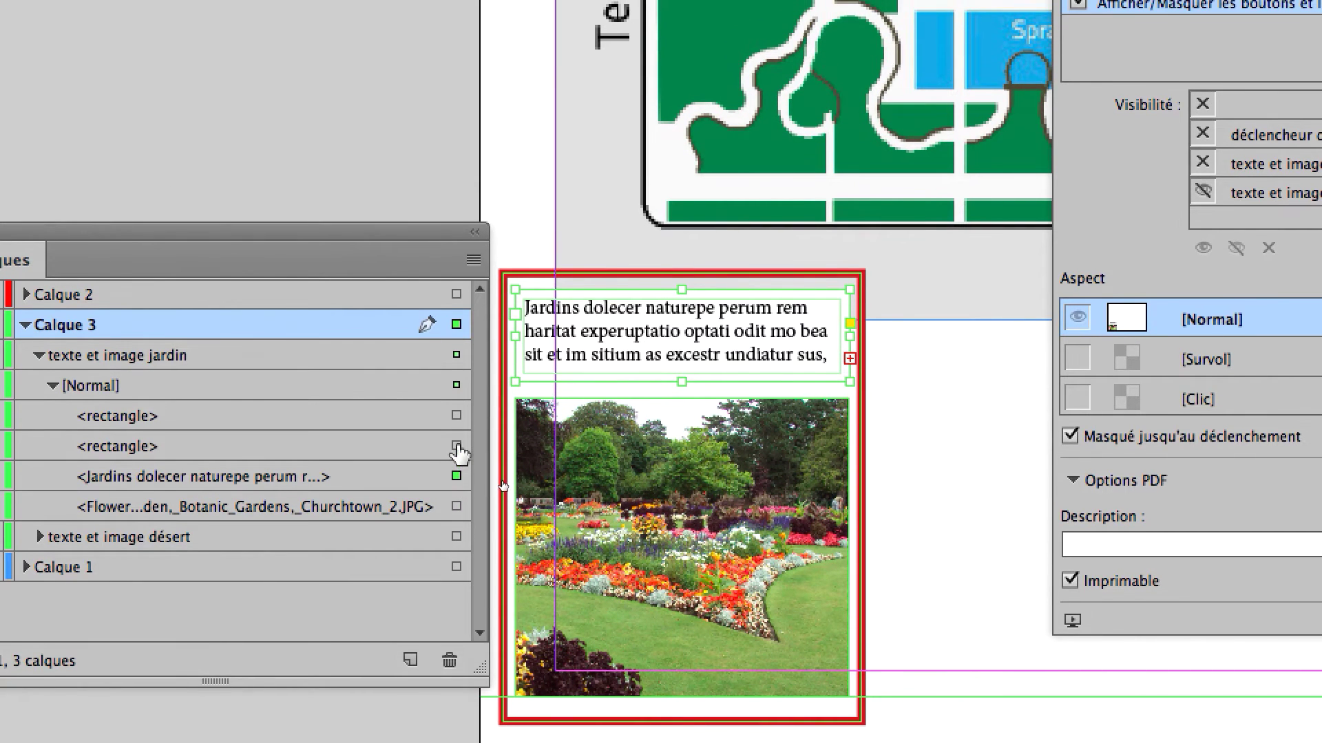
{"action": "left_click", "coordinate": [455, 427]}
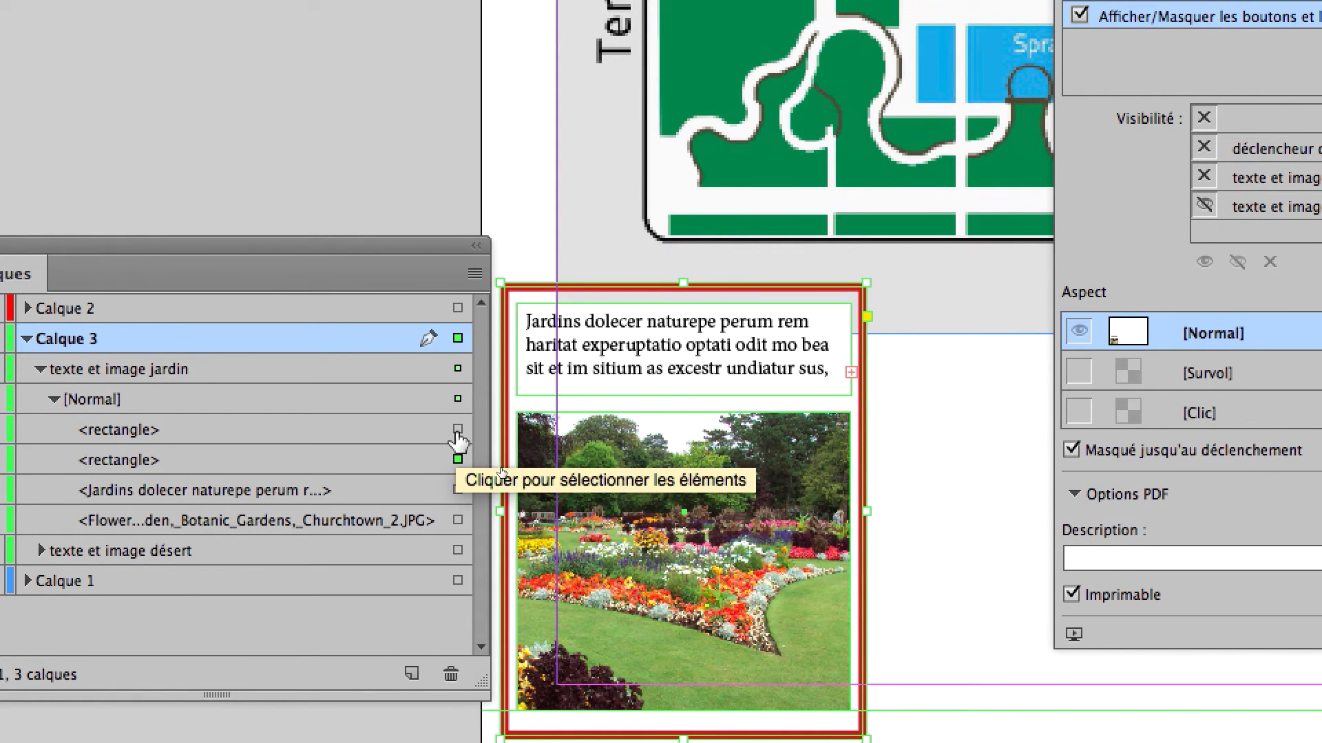
{"action": "left_click", "coordinate": [457, 432]}
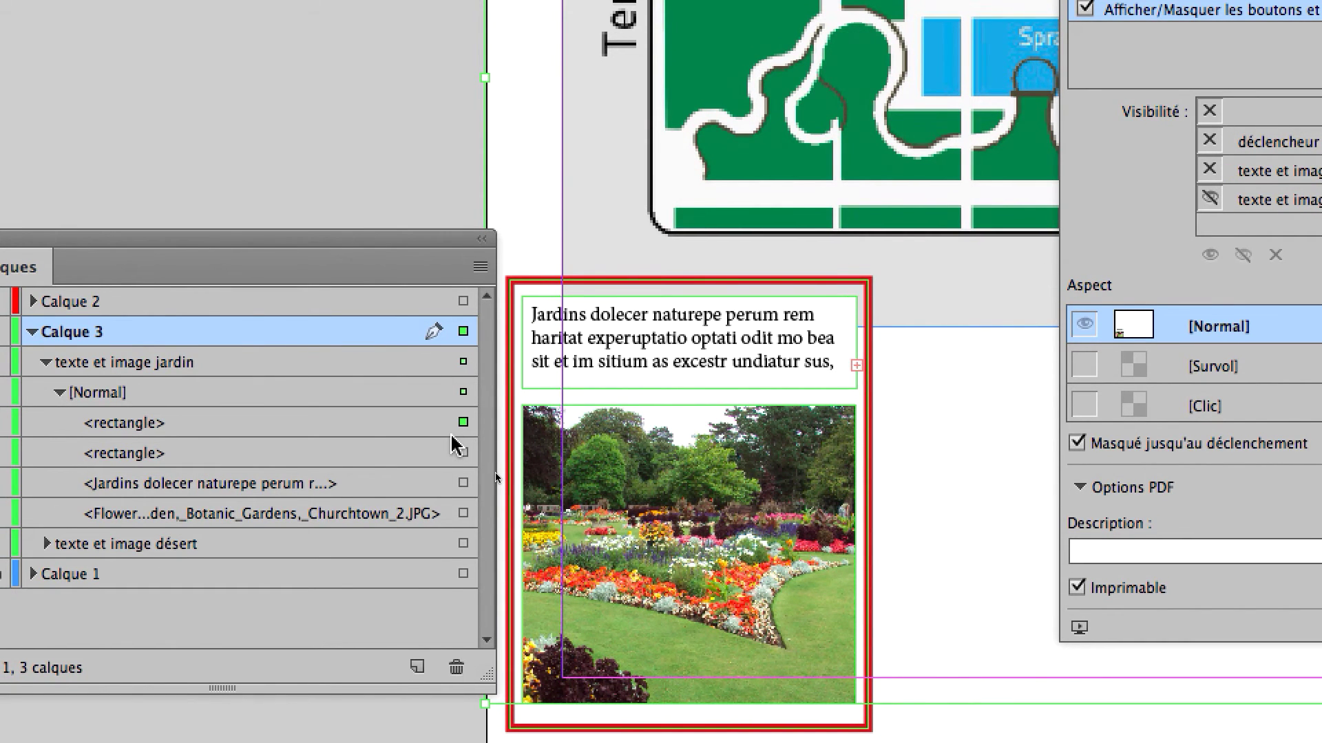
Step: Examine the extent of the selected uppermost rectangle around the page, moving the button settings and layer list clear of the map
{"action": "key", "text": "super+minus"}
{"action": "key", "text": "super+minus"}
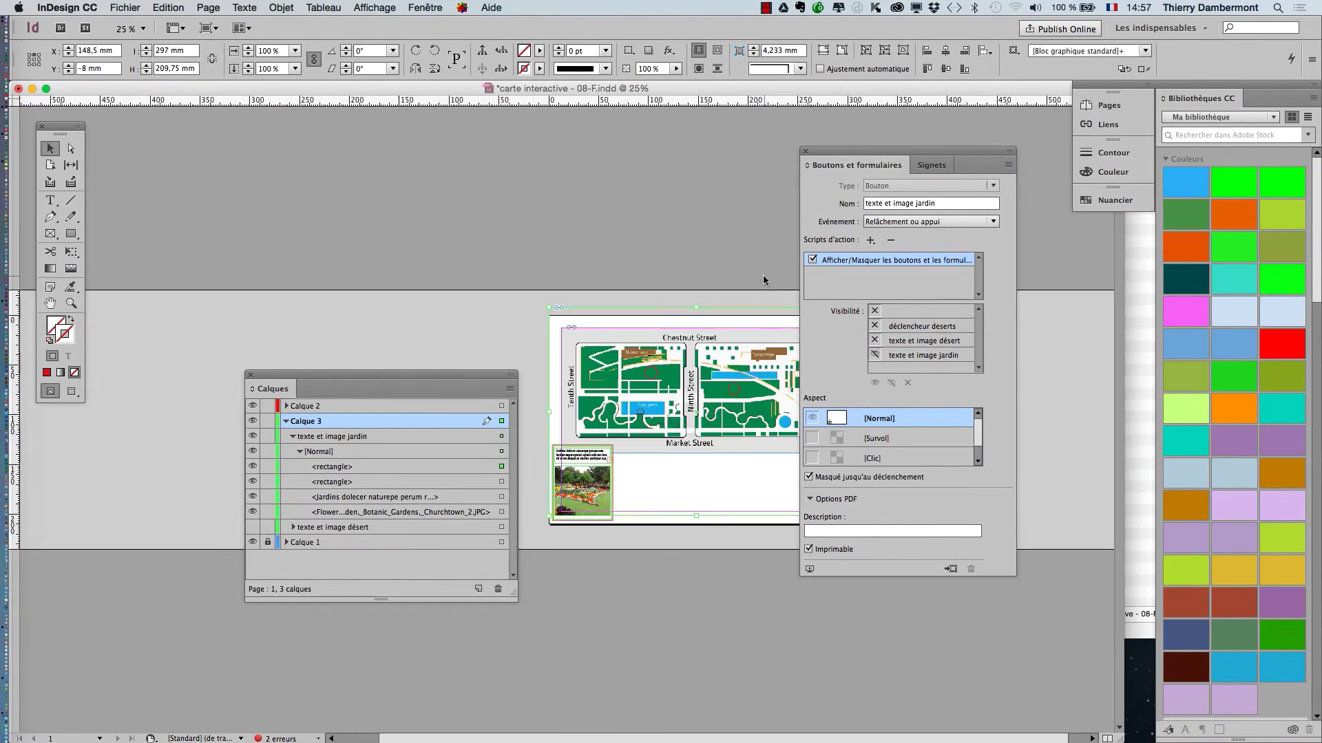
{"action": "left_click_drag", "start_coordinate": [848, 162], "coordinate": [969, 177]}
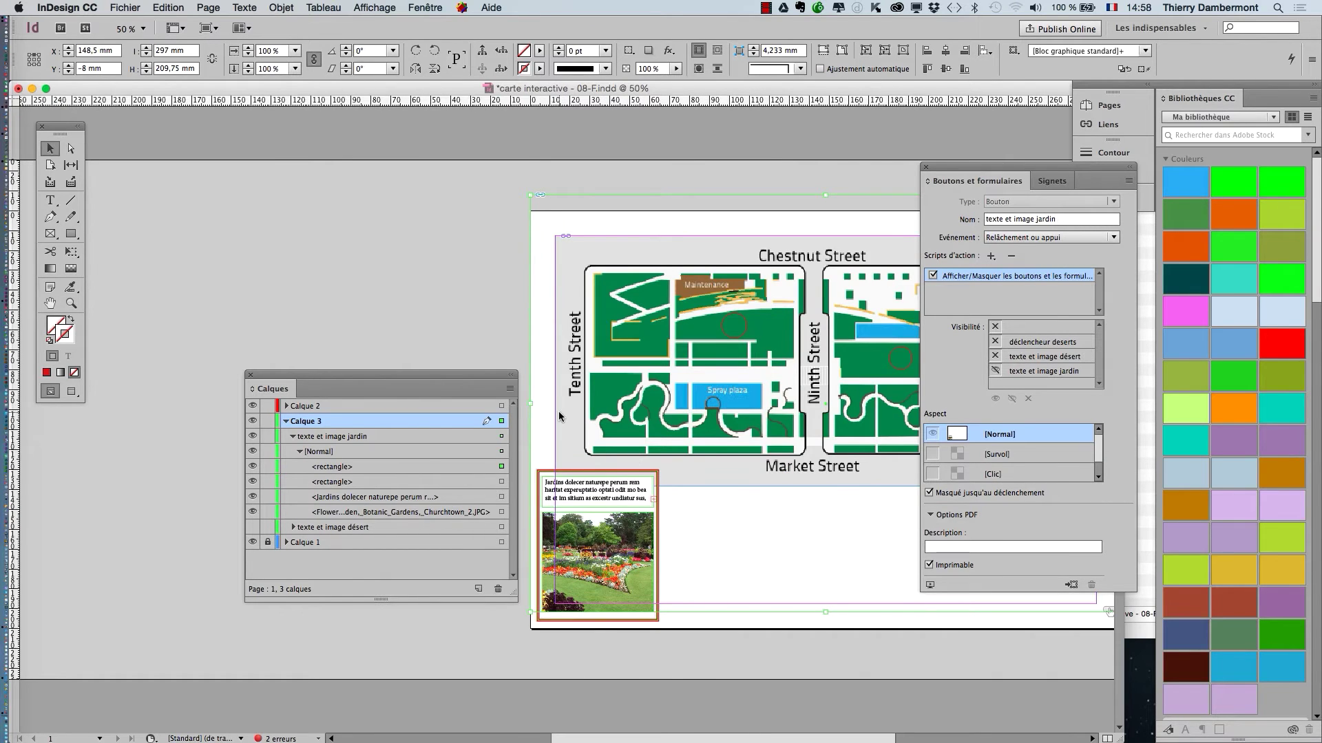
{"action": "key", "text": "super+equal"}
{"action": "key", "text": "super+equal"}
{"action": "left_click_drag", "start_coordinate": [486, 376], "coordinate": [380, 276]}
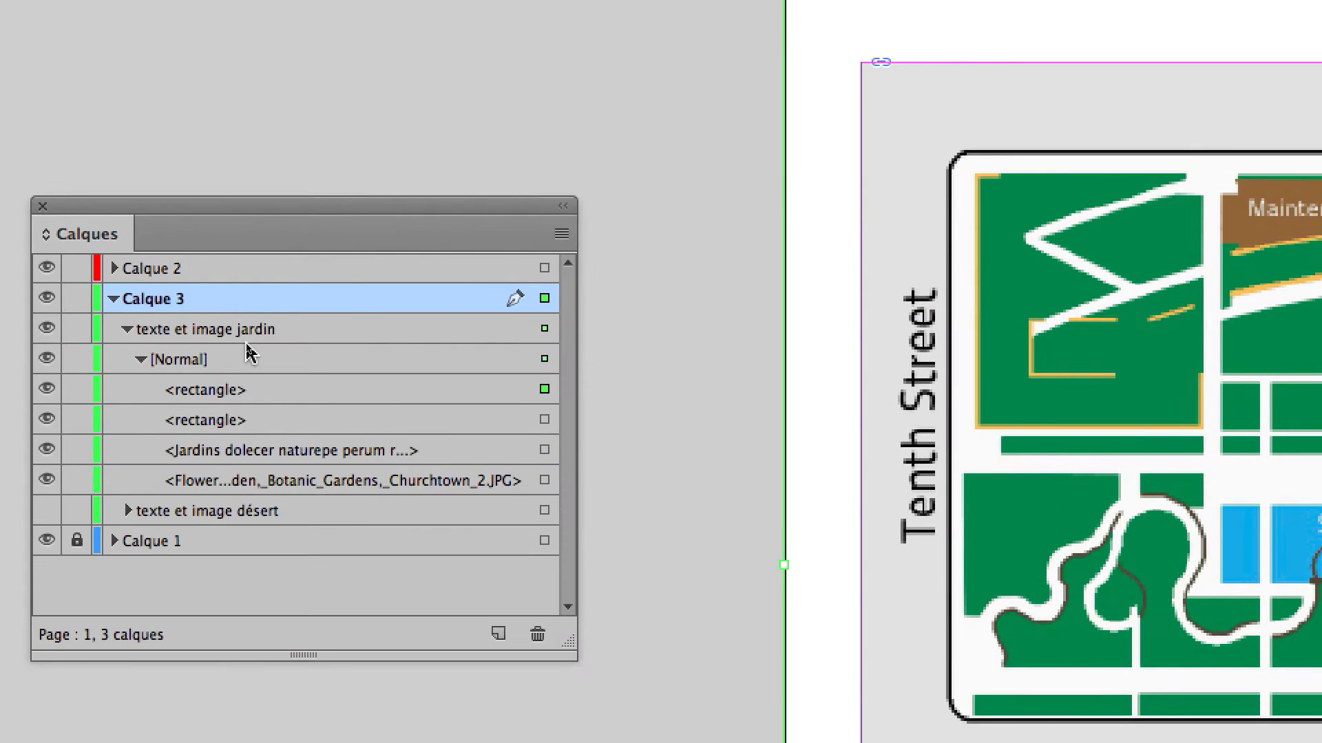
Step: Collapse the garden block's [Normal] state and select the whole garden button on the page to view its settings
{"action": "left_click", "coordinate": [194, 352]}
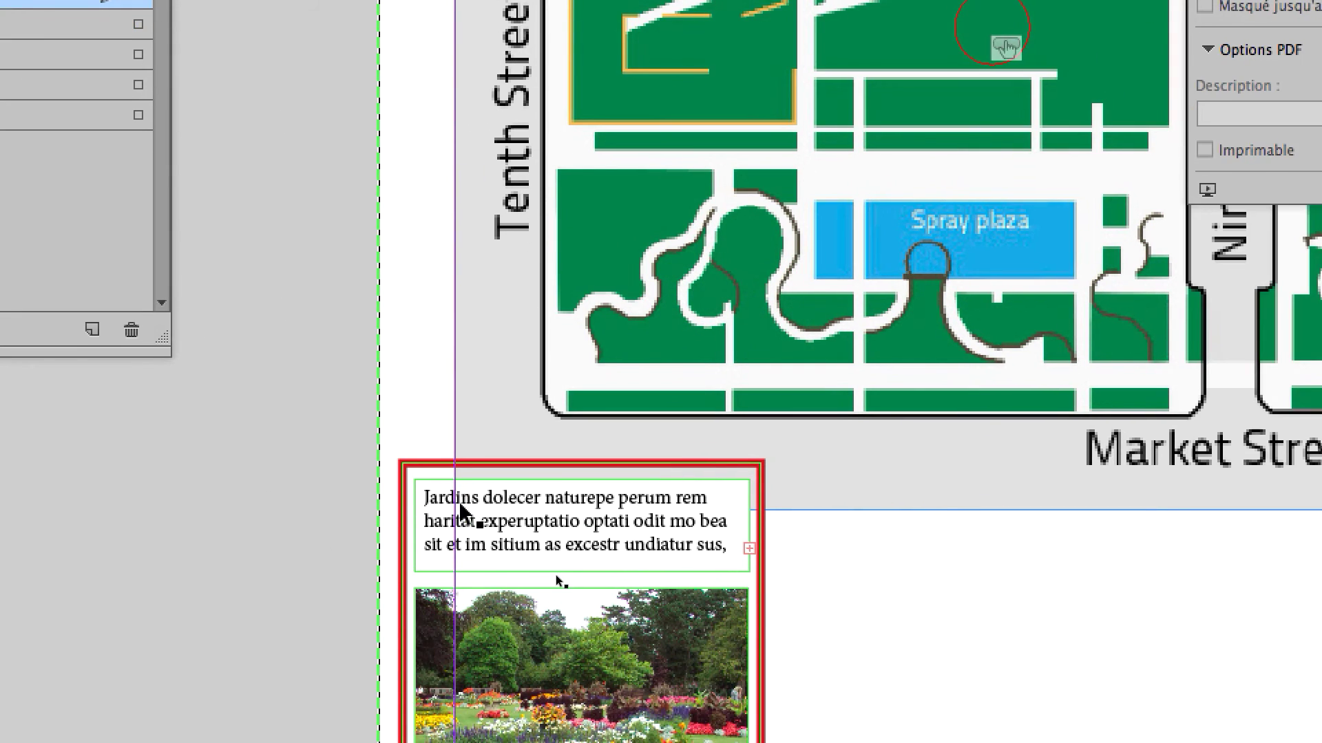
{"action": "left_click", "coordinate": [459, 509]}
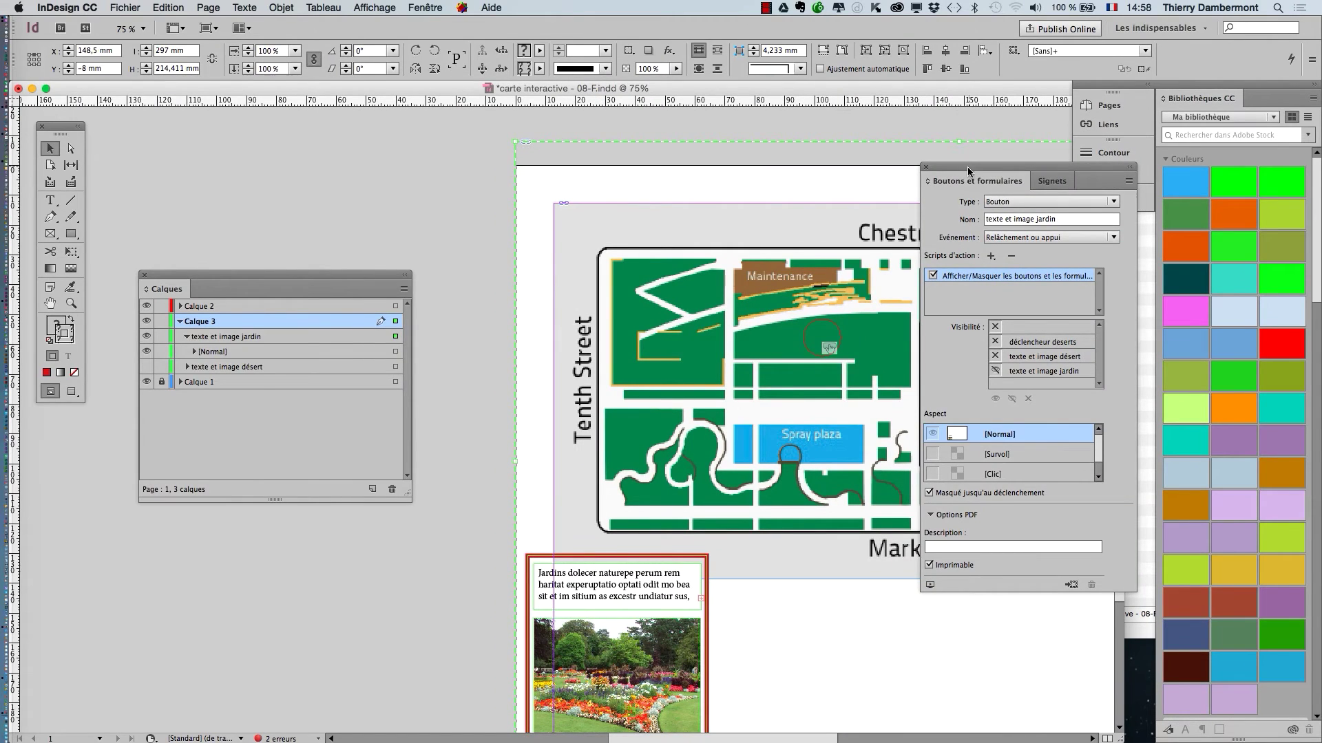
{"action": "left_click_drag", "start_coordinate": [968, 171], "coordinate": [854, 283]}
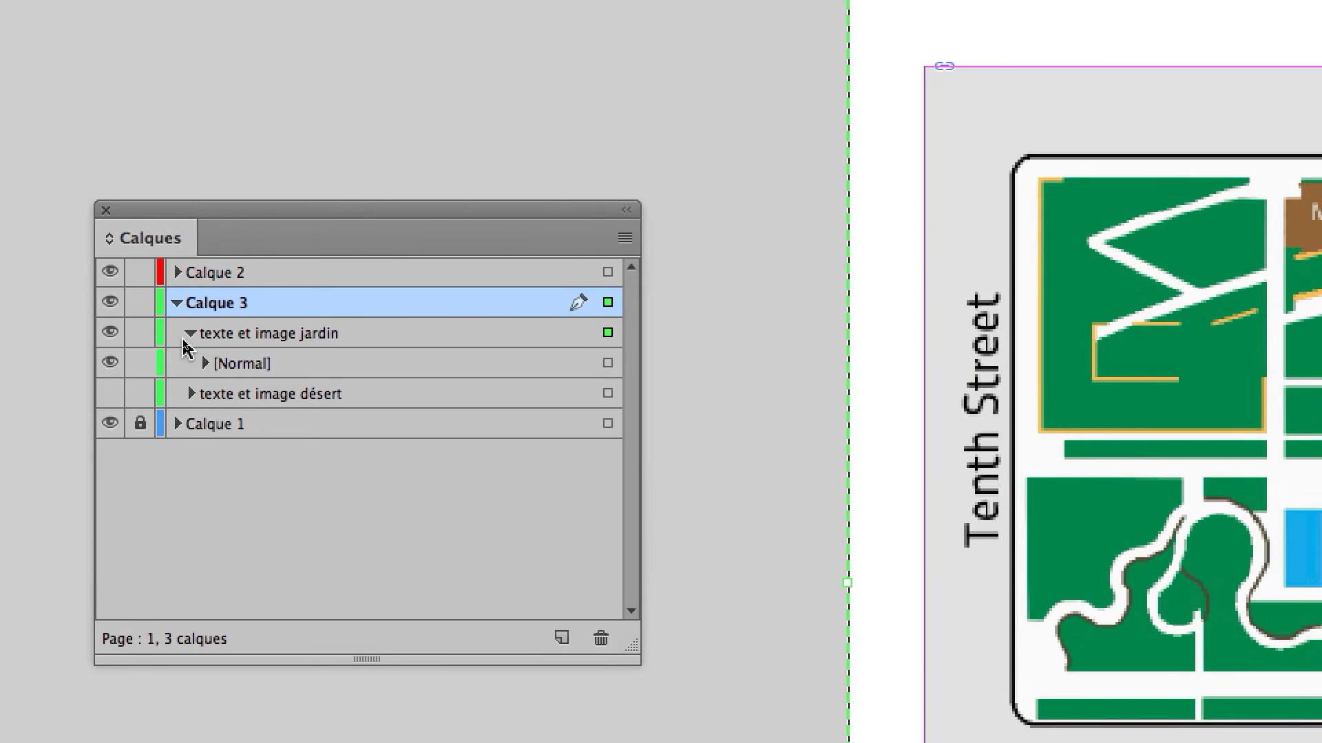
Step: Collapse and hide "texte et image jardin", show "texte et image désert" and expand its [Normal] state to list all its elements
{"action": "left_click", "coordinate": [185, 337]}
{"action": "left_click", "coordinate": [106, 337]}
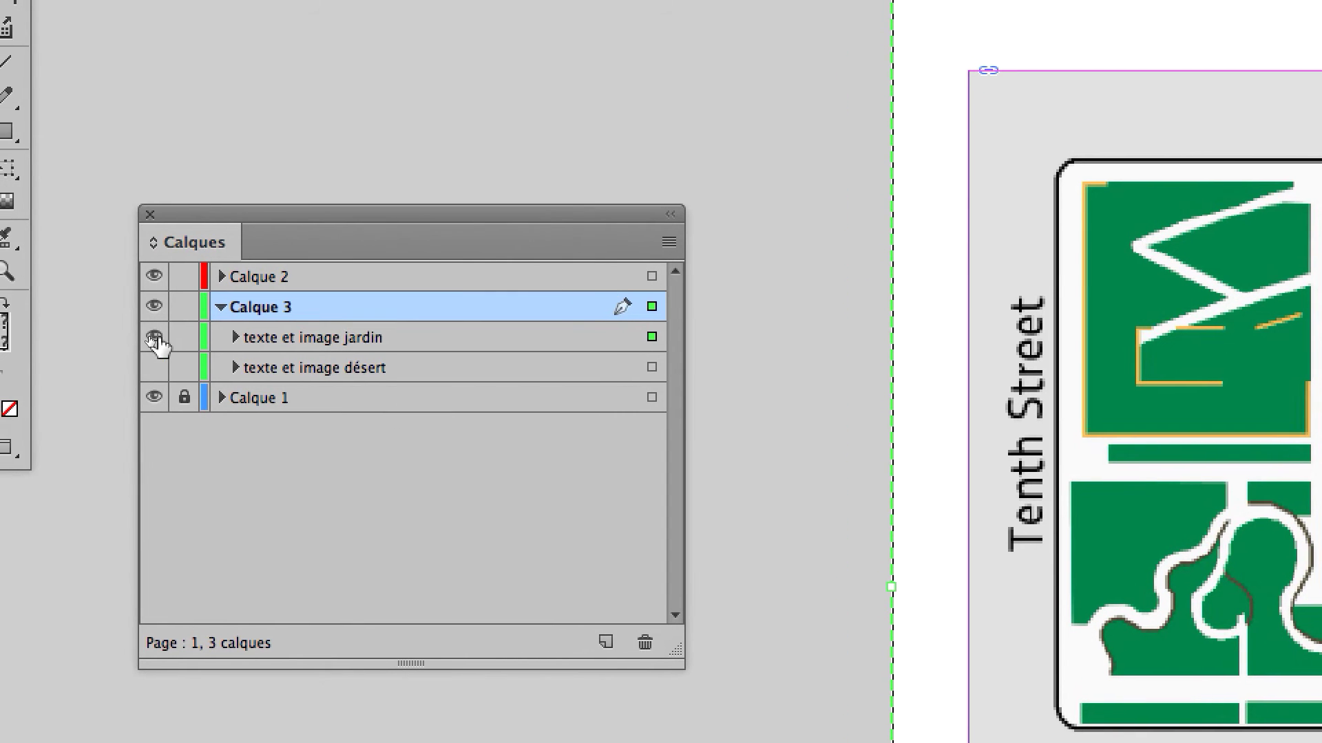
{"action": "left_click", "coordinate": [155, 352]}
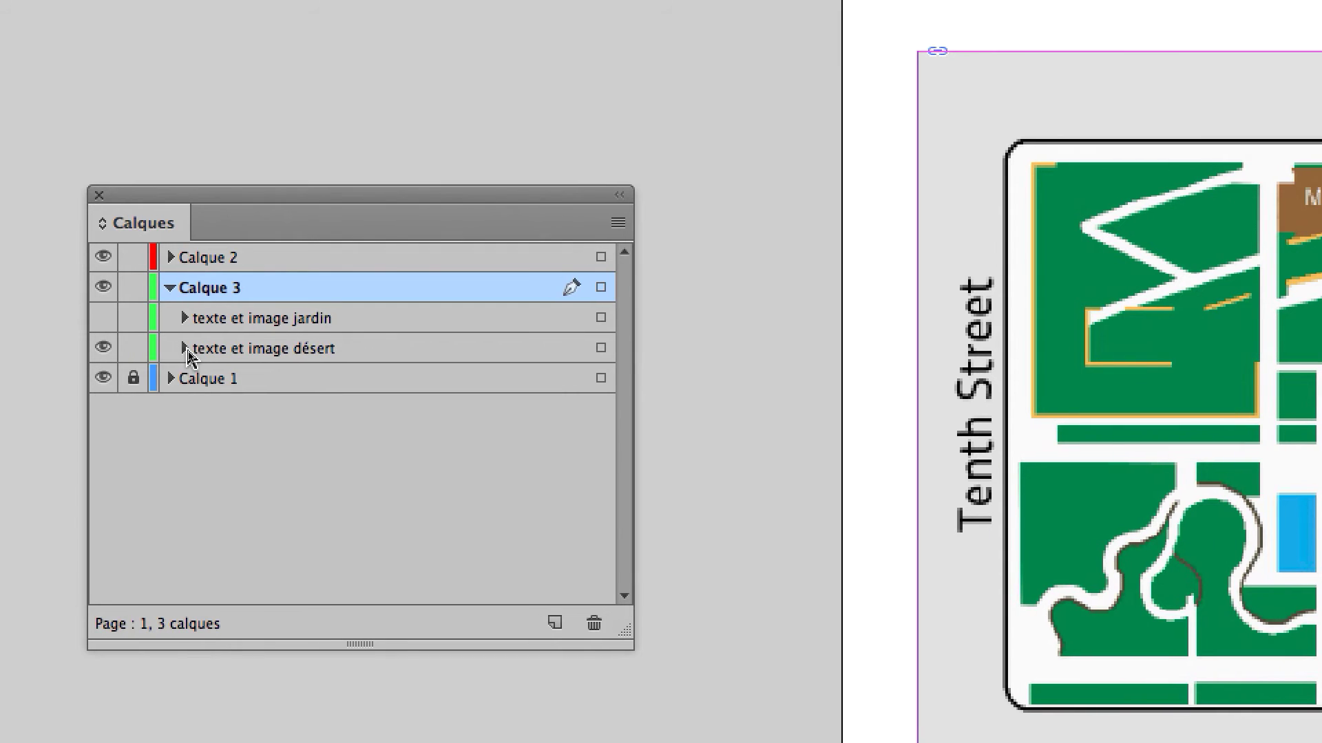
{"action": "left_click", "coordinate": [176, 349]}
{"action": "left_click", "coordinate": [190, 380]}
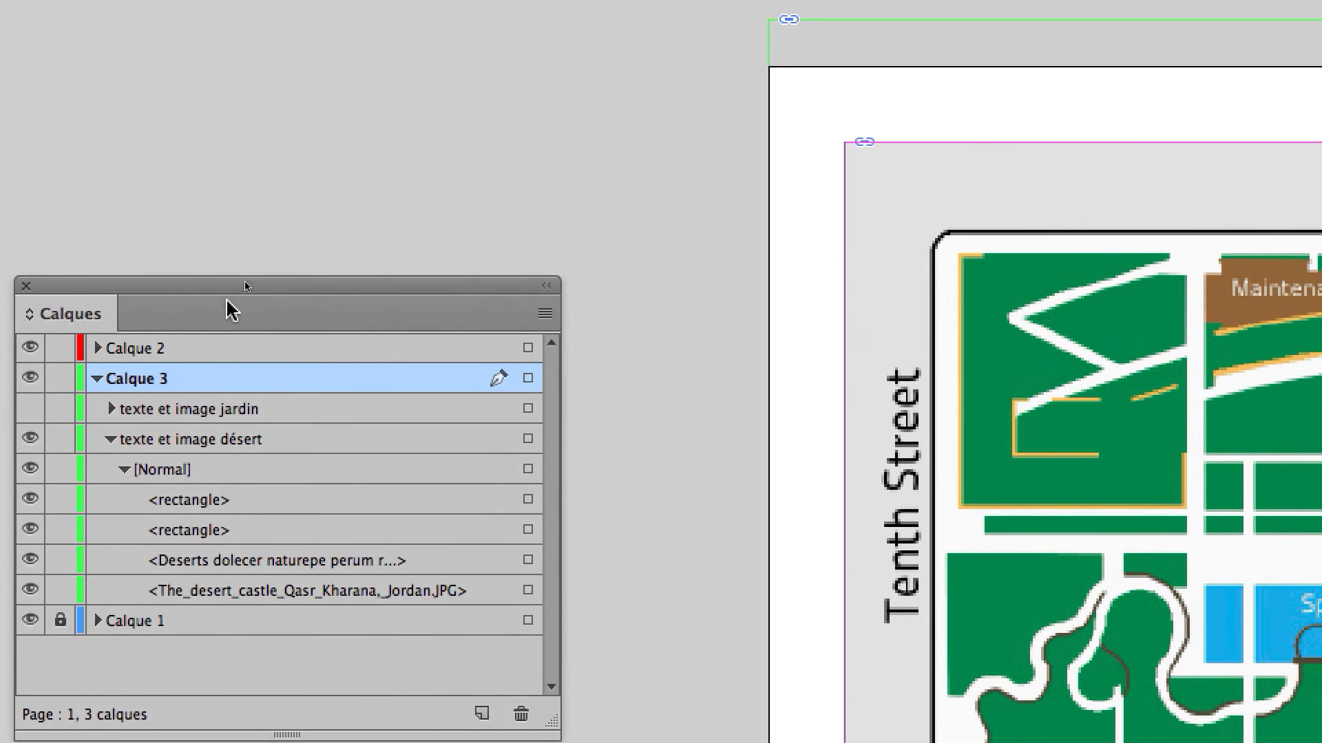
Step: Place the layer list beside the desert block and select in turn its image, text frame and rectangle from the list
{"action": "left_click_drag", "start_coordinate": [245, 255], "coordinate": [537, 492]}
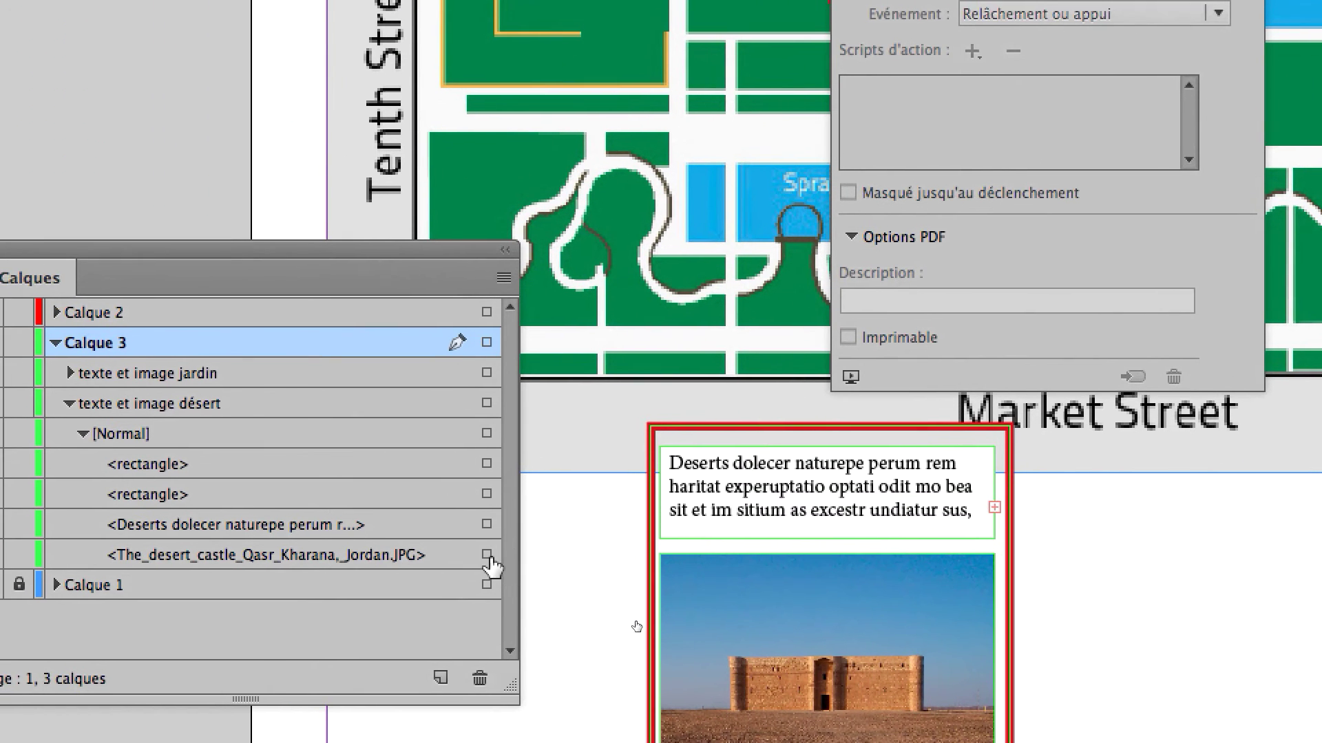
{"action": "left_click", "coordinate": [487, 556]}
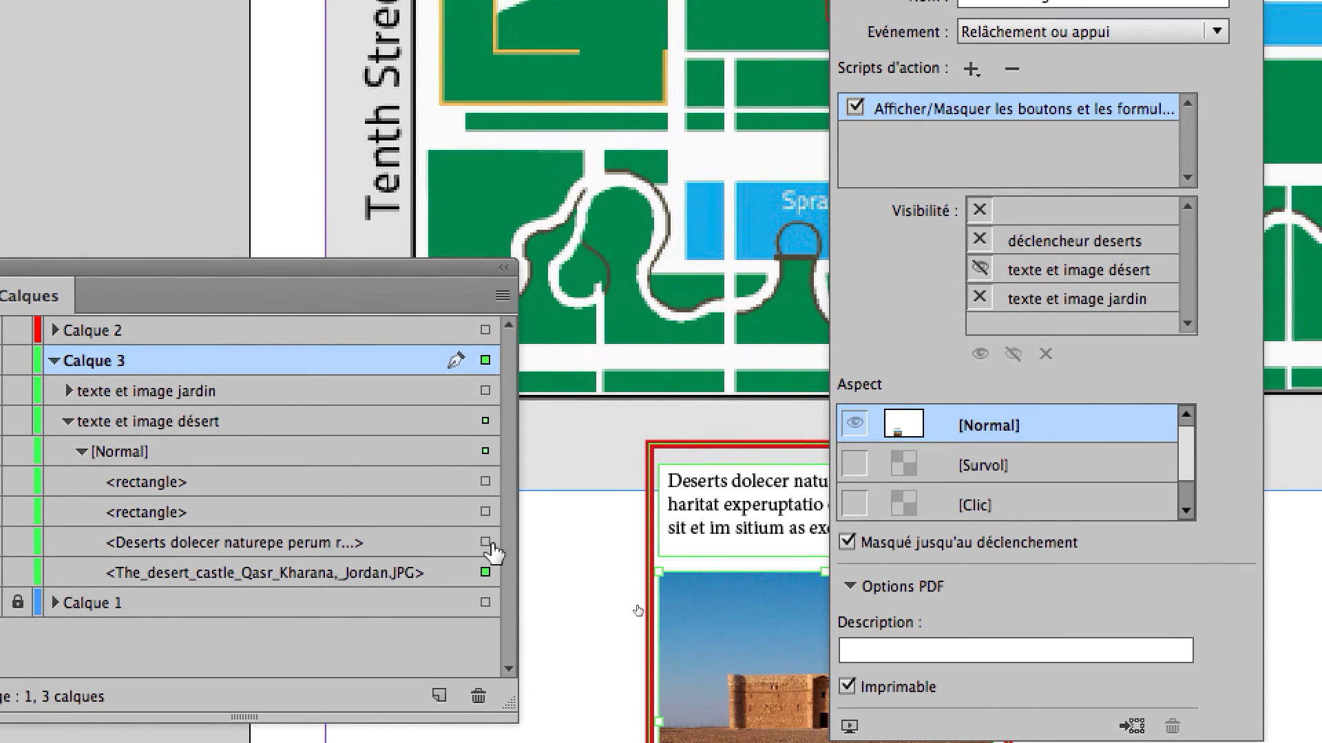
{"action": "left_click", "coordinate": [489, 526]}
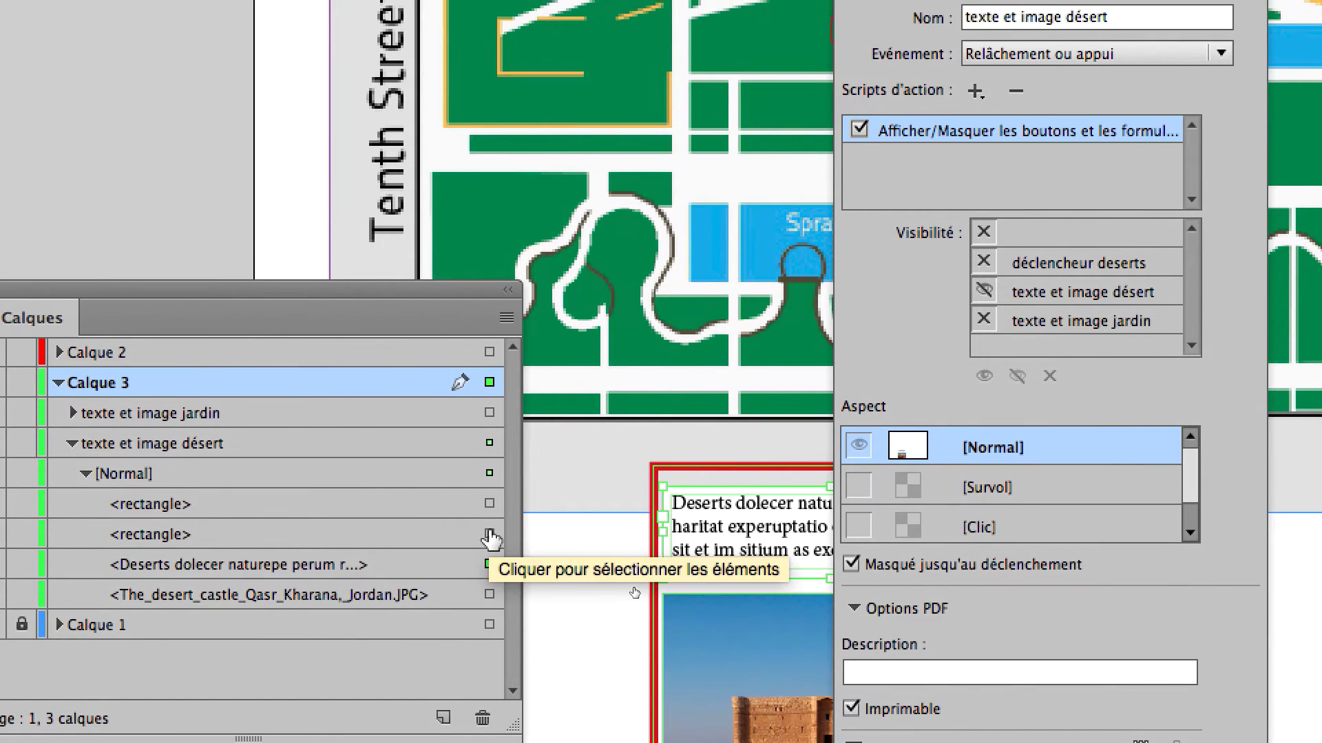
{"action": "left_click", "coordinate": [489, 535]}
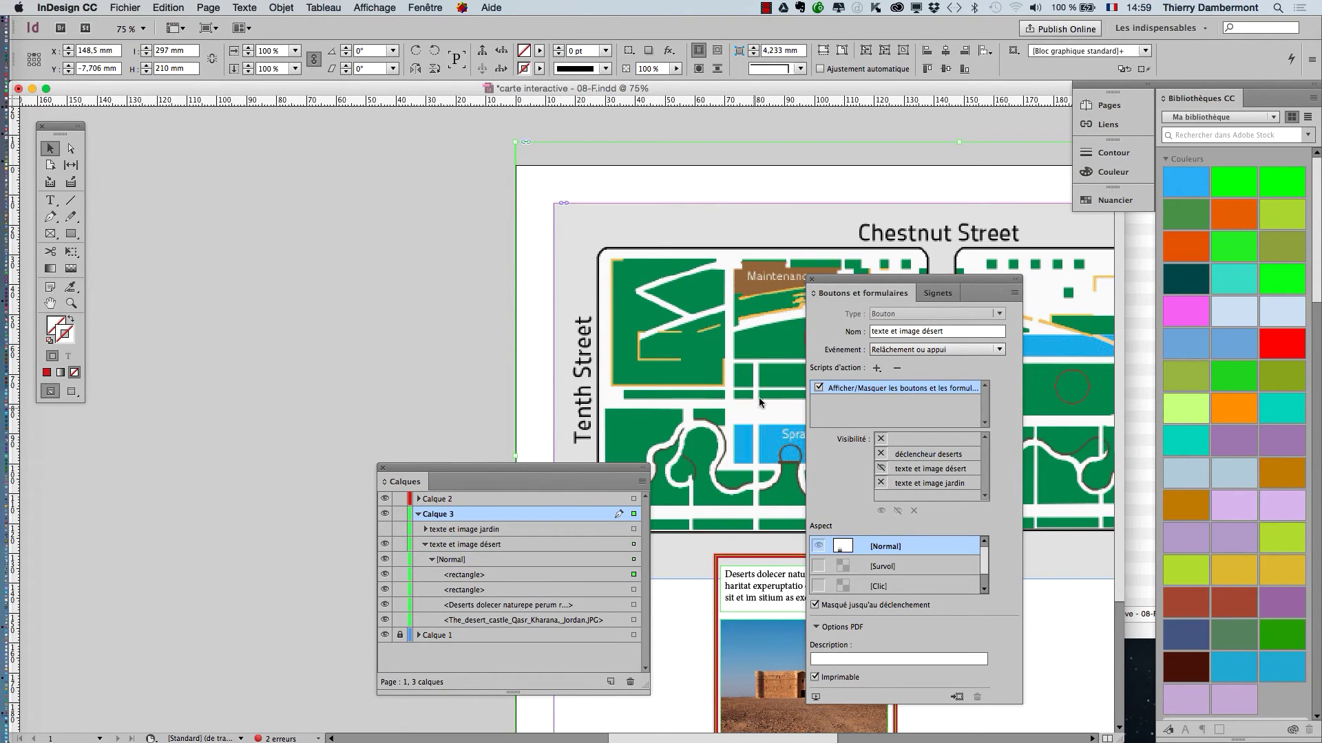
Step: Move the button settings clear of the map and select the whole desert button on the page
{"action": "left_click_drag", "start_coordinate": [850, 289], "coordinate": [128, 147]}
{"action": "left_click", "coordinate": [465, 377]}
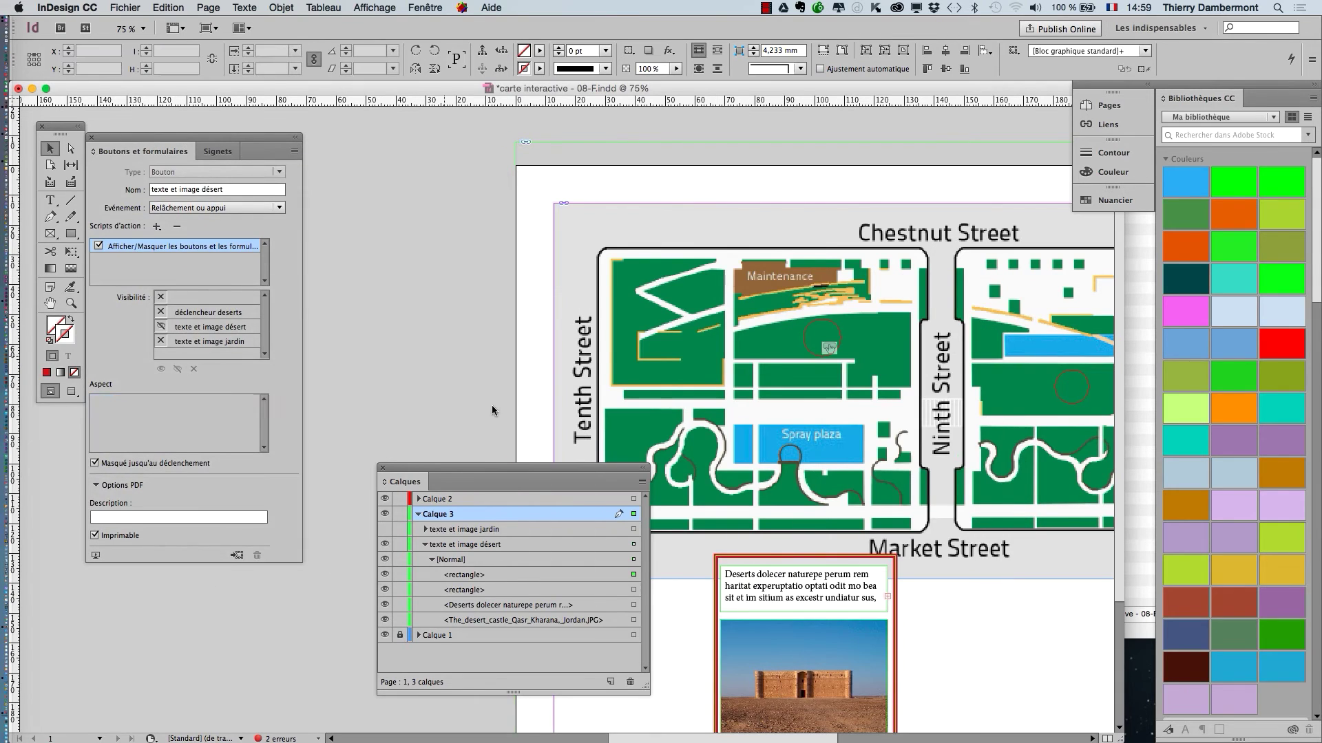
{"action": "left_click", "coordinate": [752, 601]}
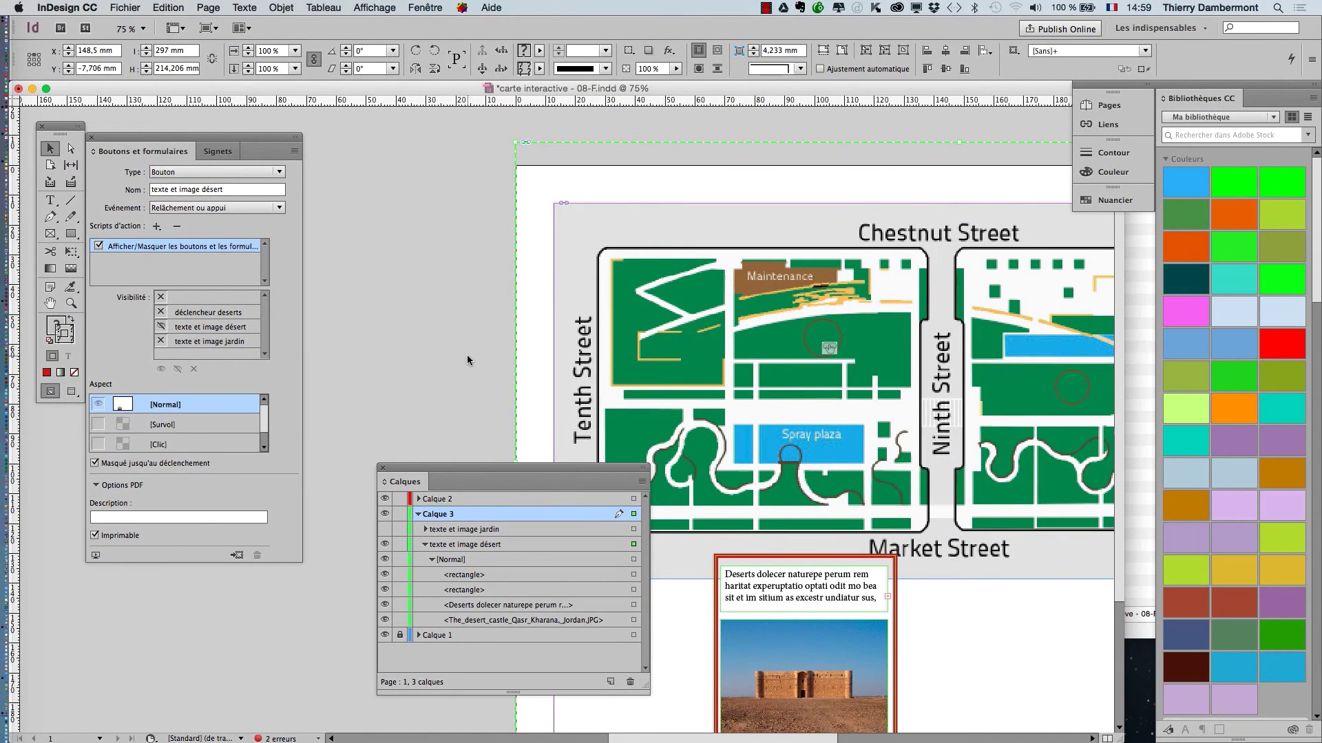
Step: Deselect the desert button and arrange the layer list and button settings on the pasteboard so the whole page is uncovered
{"action": "left_click", "coordinate": [472, 453]}
{"action": "left_click_drag", "start_coordinate": [469, 464], "coordinate": [229, 526]}
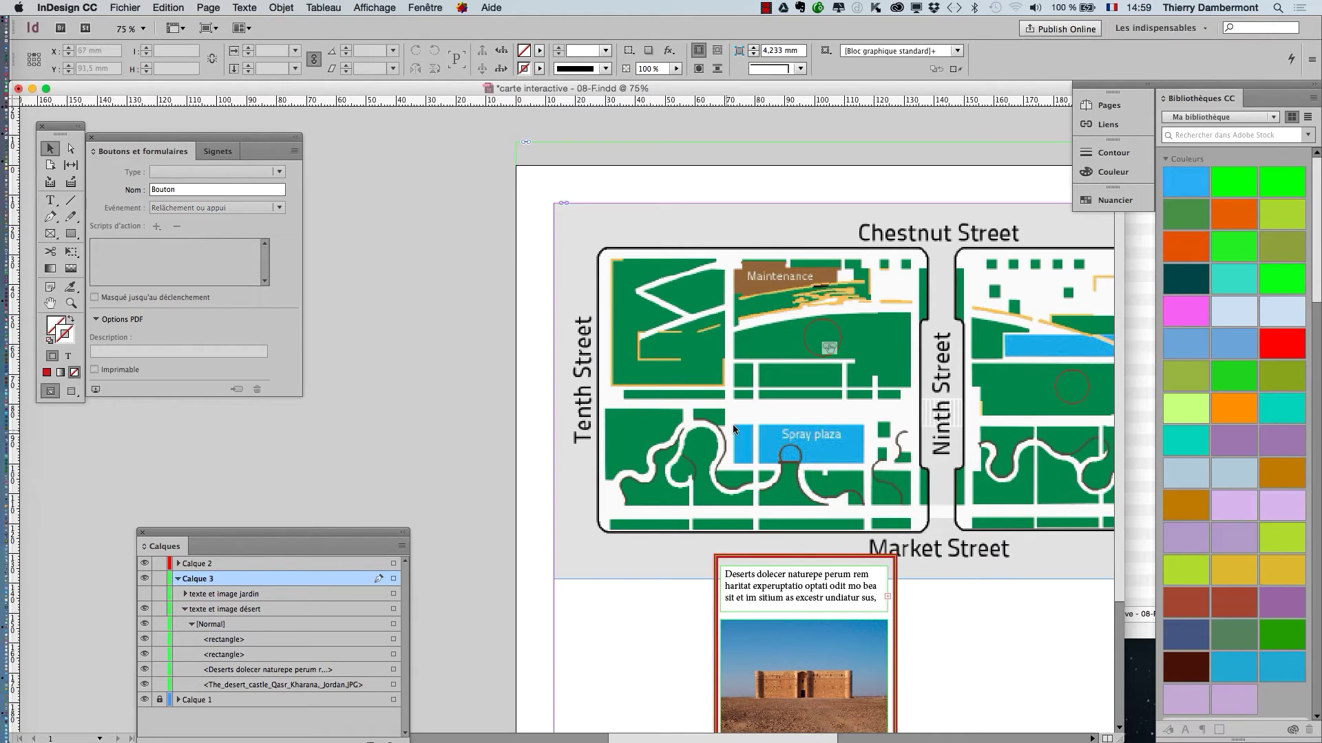
{"action": "key", "text": "super+minus"}
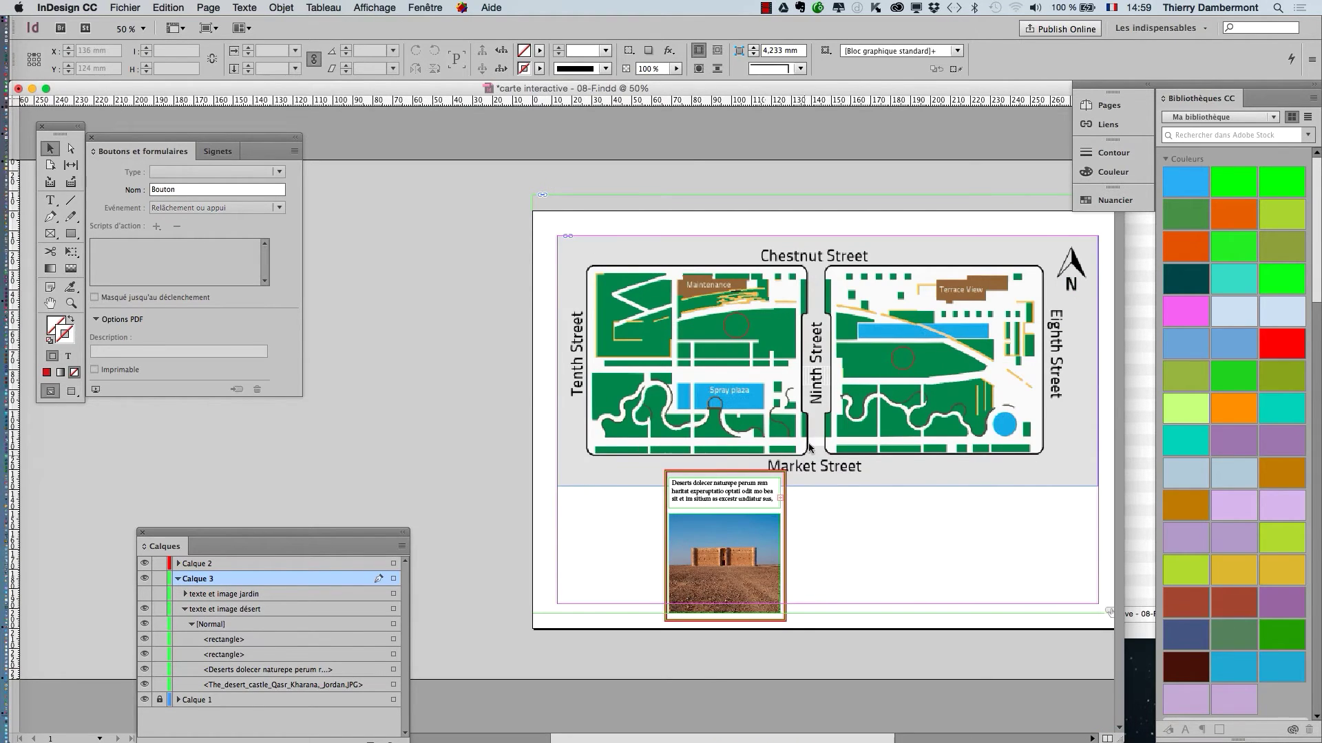
{"action": "scroll", "coordinate": [809, 454], "scroll_direction": "right", "scroll_amount": 5}
{"action": "left_click_drag", "start_coordinate": [370, 534], "coordinate": [295, 437]}
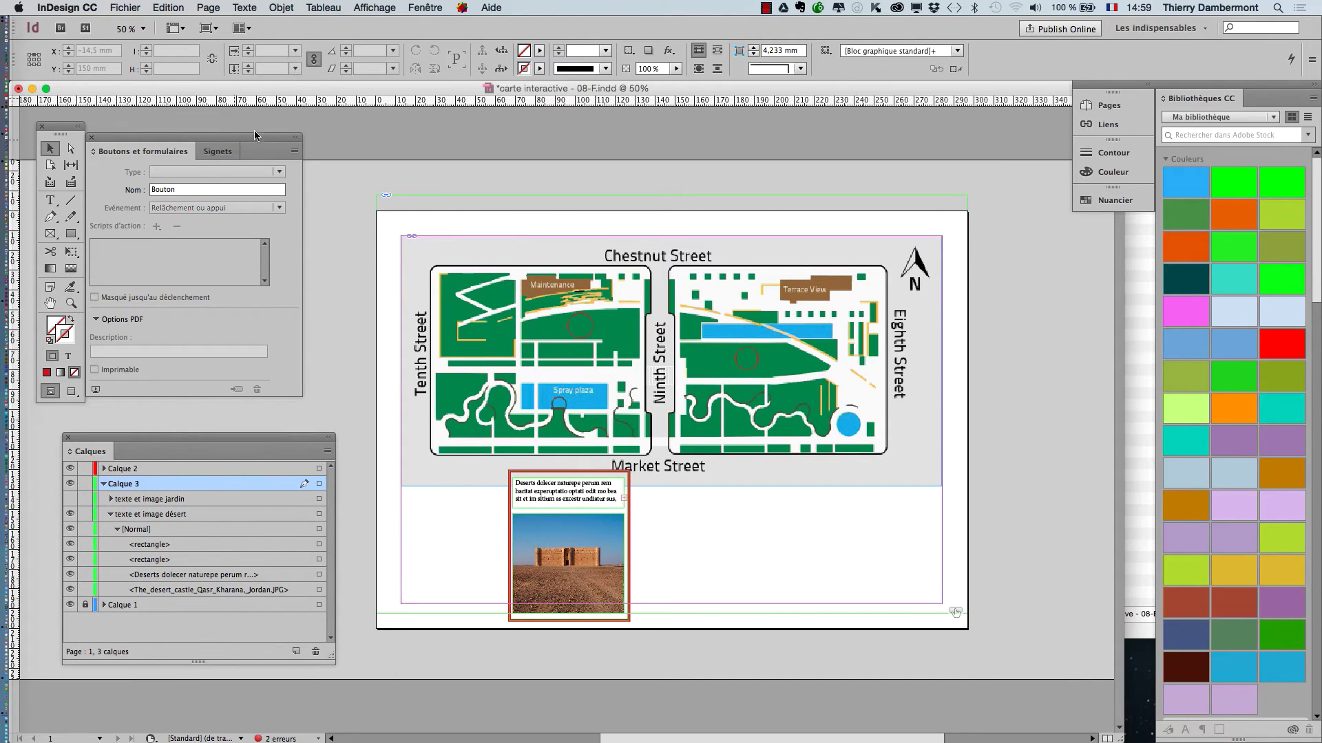
{"action": "left_click_drag", "start_coordinate": [253, 137], "coordinate": [279, 128]}
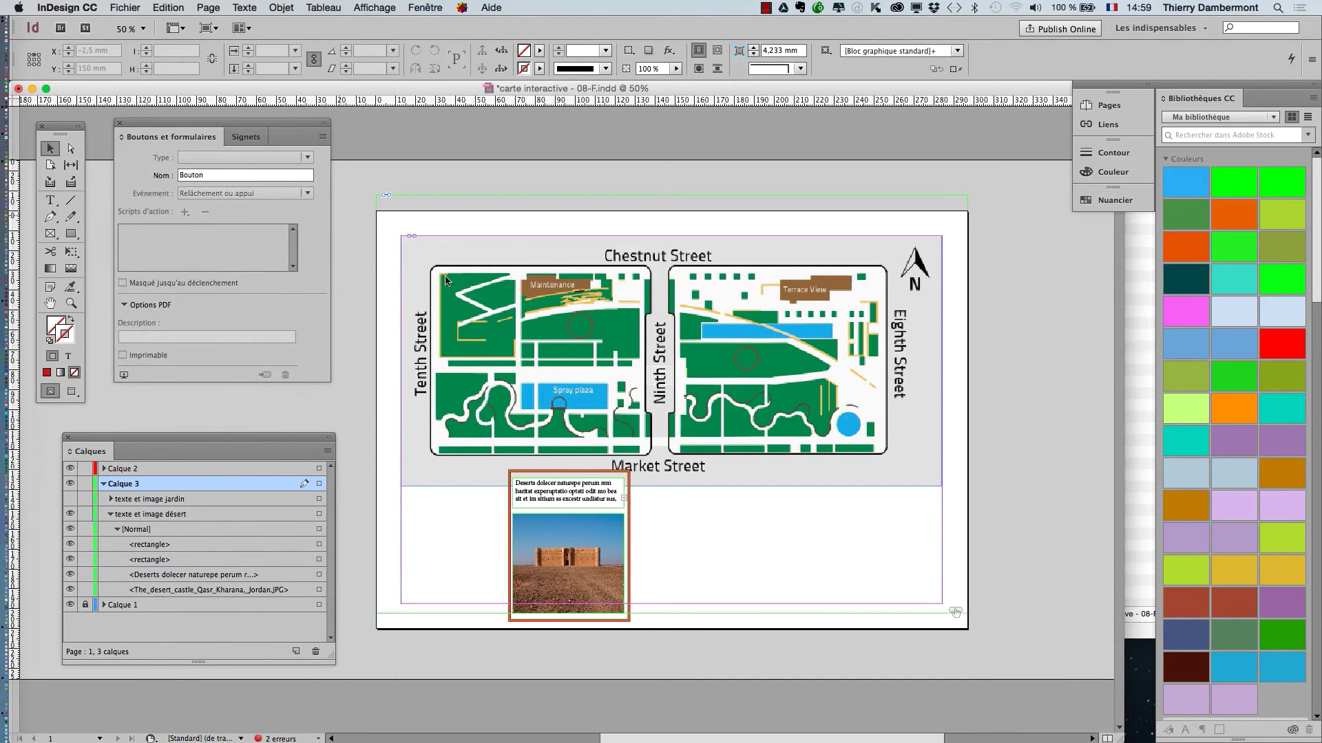
Step: Draw a circle about 20 mm in diameter with the Ellipse tool on the empty pasteboard east of the page
{"action": "scroll", "coordinate": [647, 454], "scroll_direction": "right", "scroll_amount": 8}
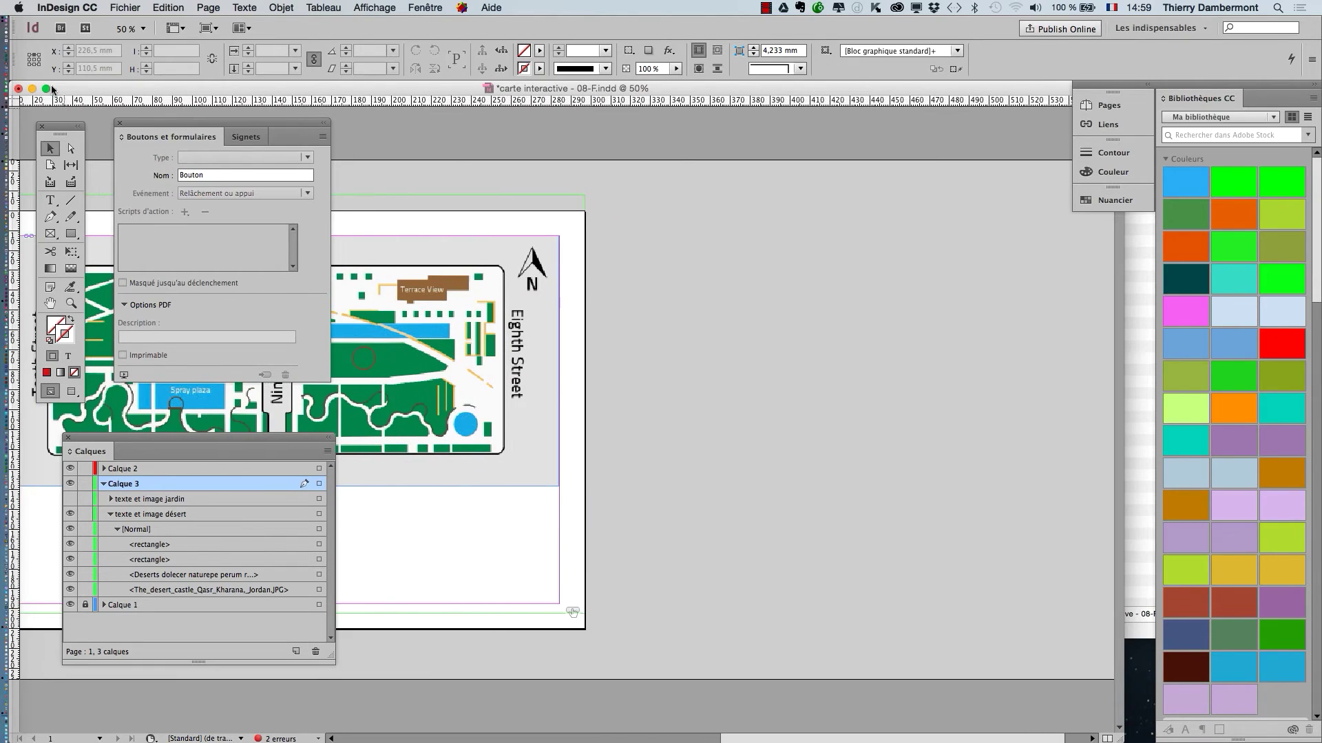
{"action": "left_click_drag", "start_coordinate": [75, 126], "coordinate": [593, 131]}
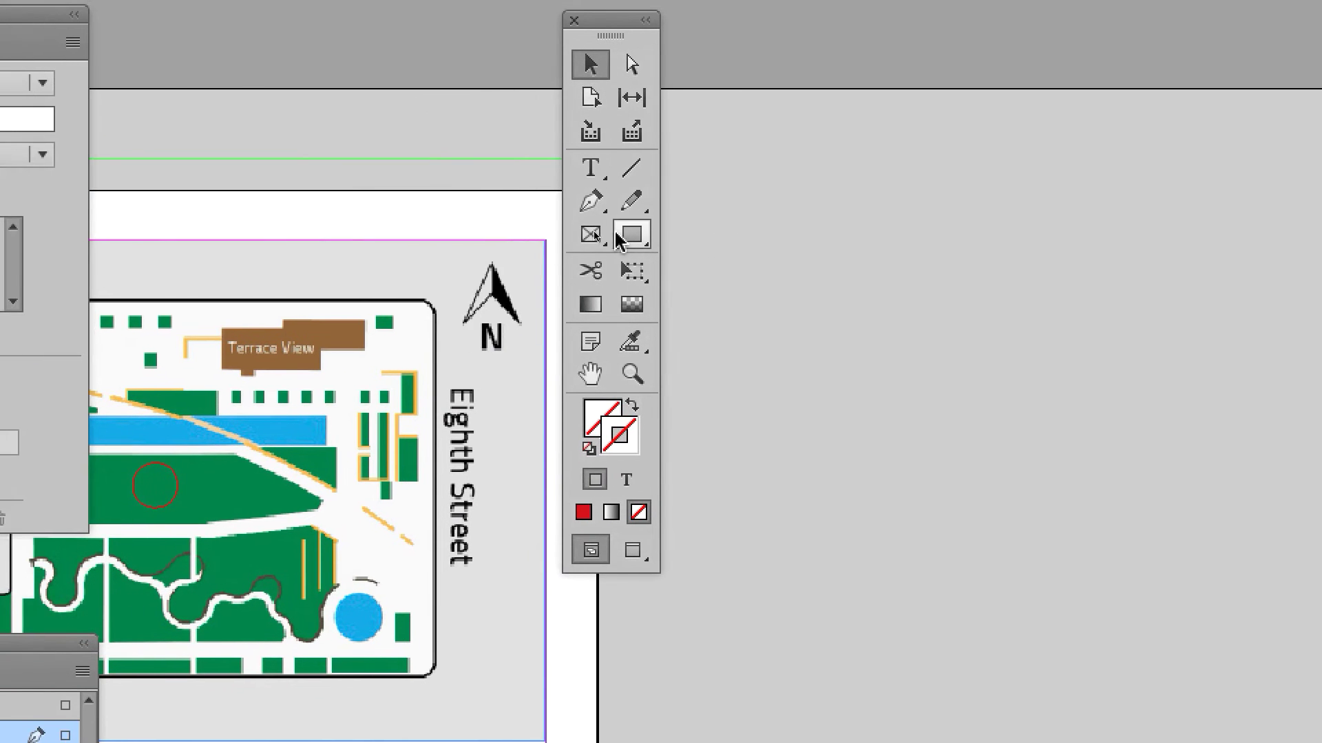
{"action": "left_click_drag", "start_coordinate": [617, 241], "coordinate": [695, 255]}
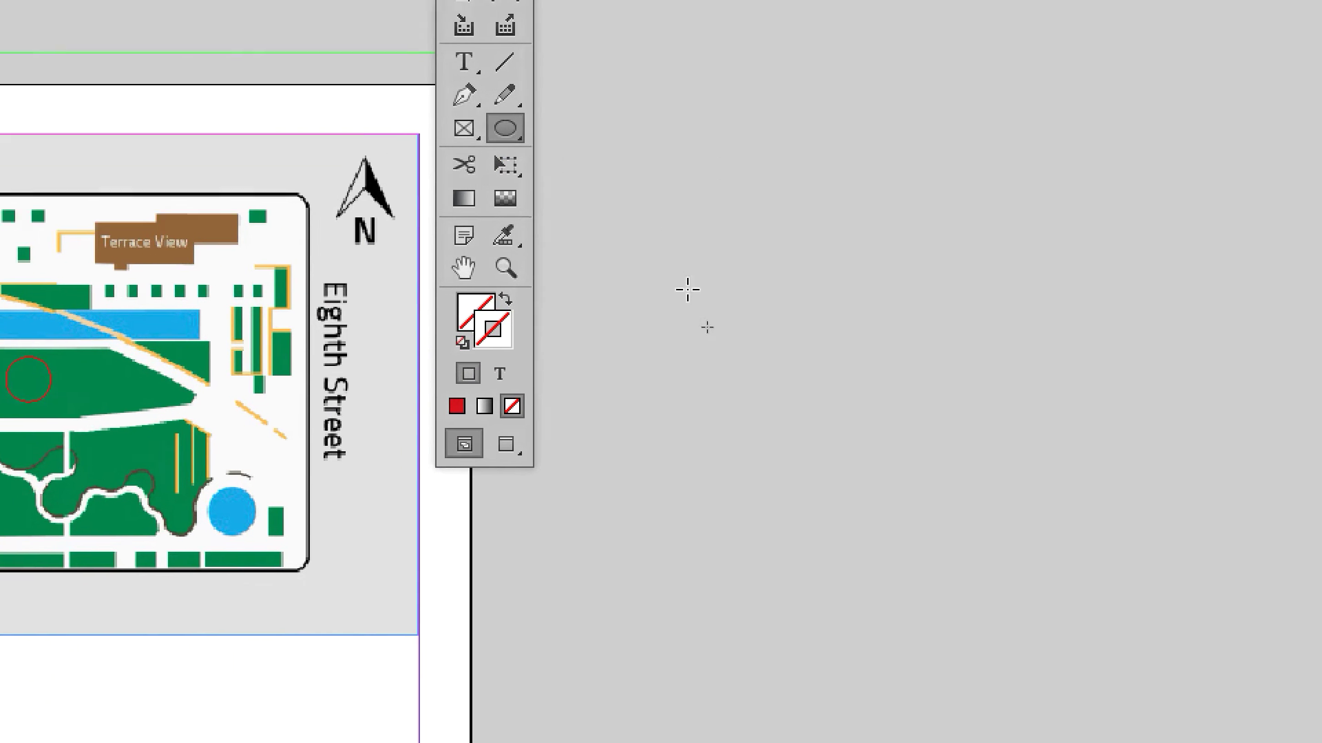
{"action": "left_click_drag", "start_coordinate": [772, 349], "coordinate": [853, 429]}
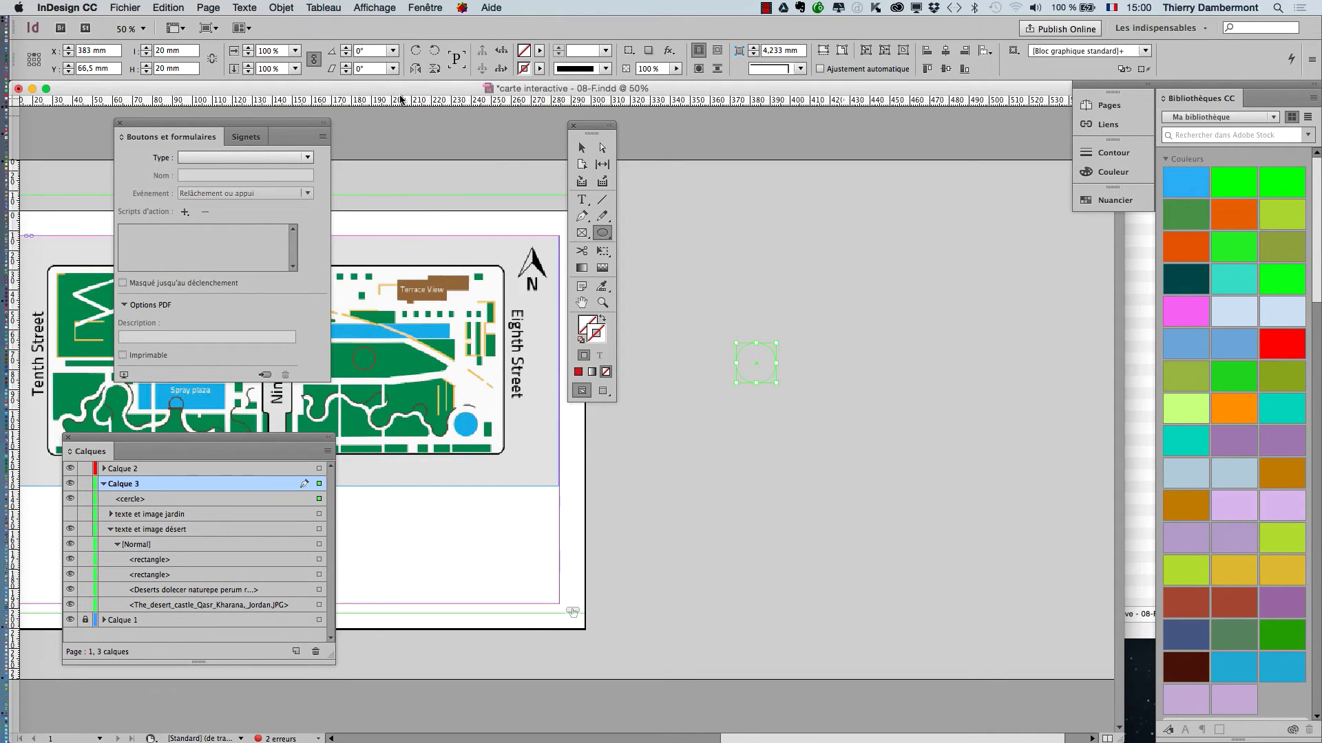
Step: Give the circle a red stroke with the swatch C=15 M=100 J=100 N=0
{"action": "left_click", "coordinate": [422, 7]}
{"action": "mouse_move", "coordinate": [585, 137]}
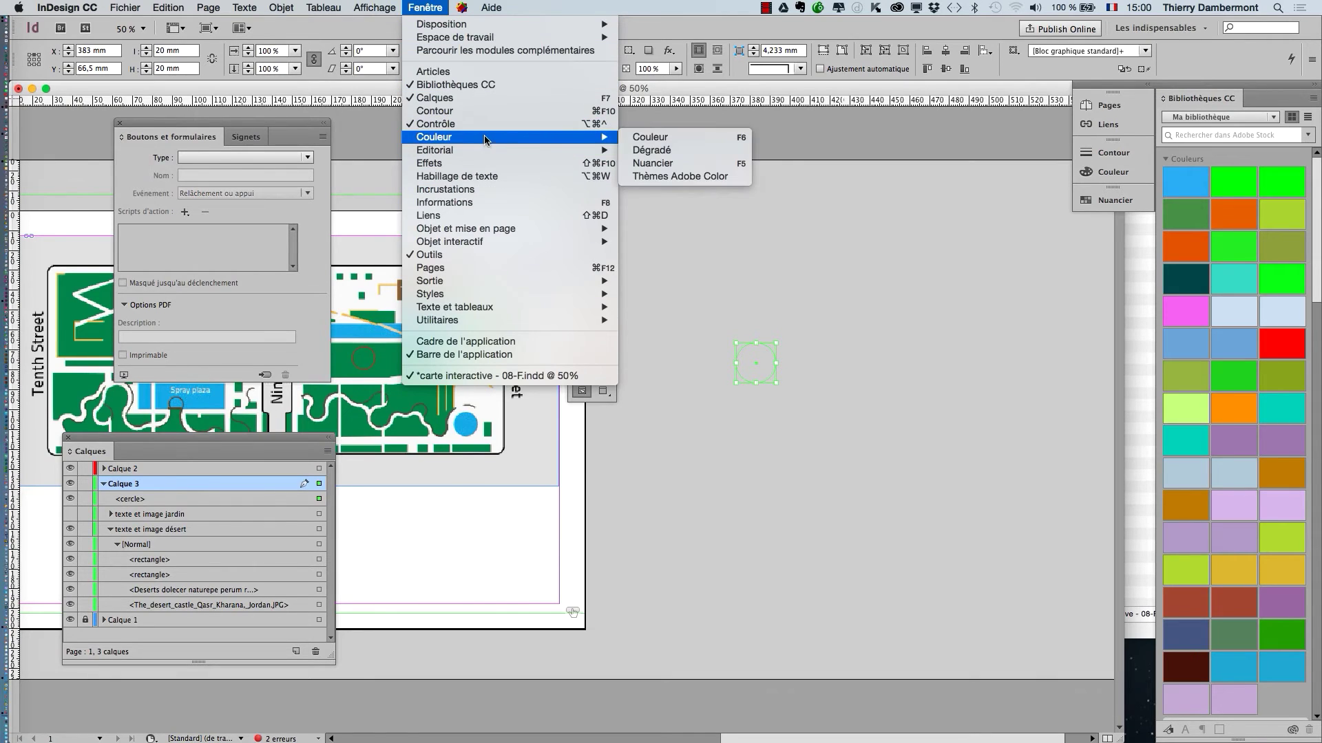
{"action": "left_click", "coordinate": [653, 163]}
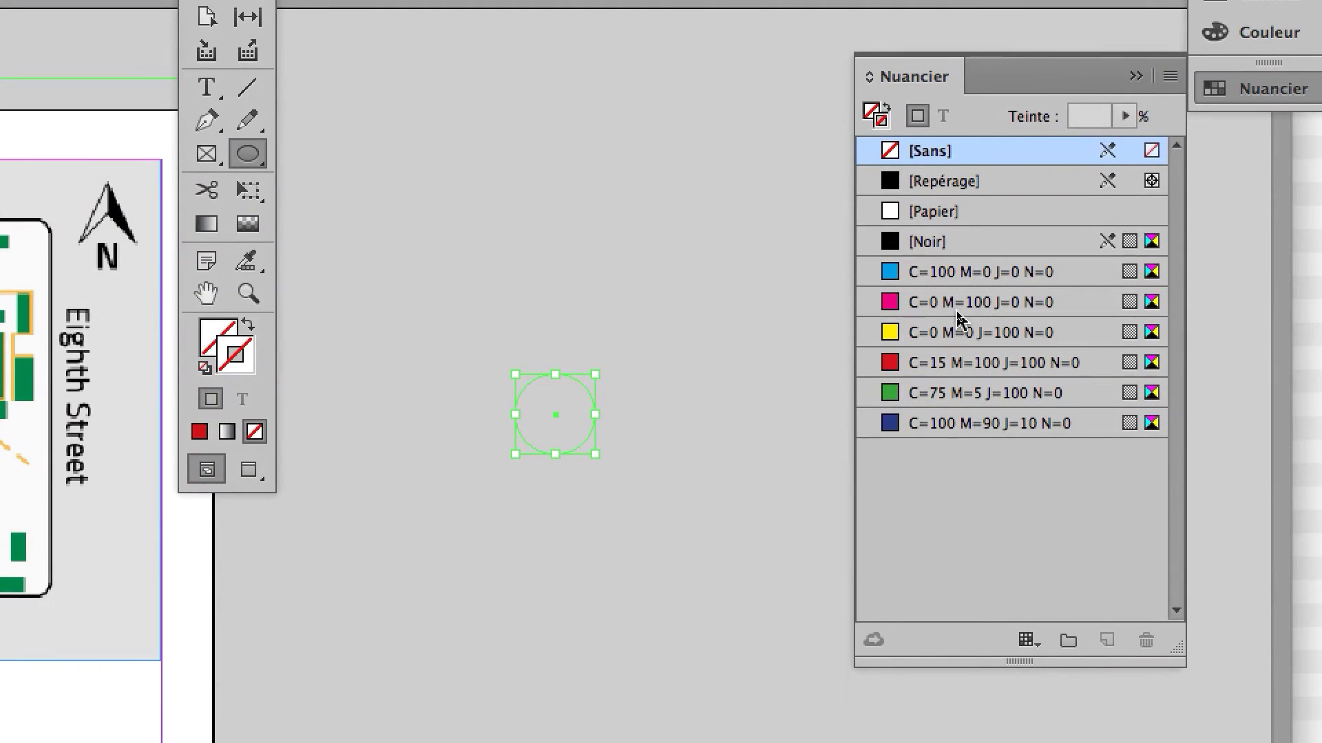
{"action": "left_click", "coordinate": [957, 307]}
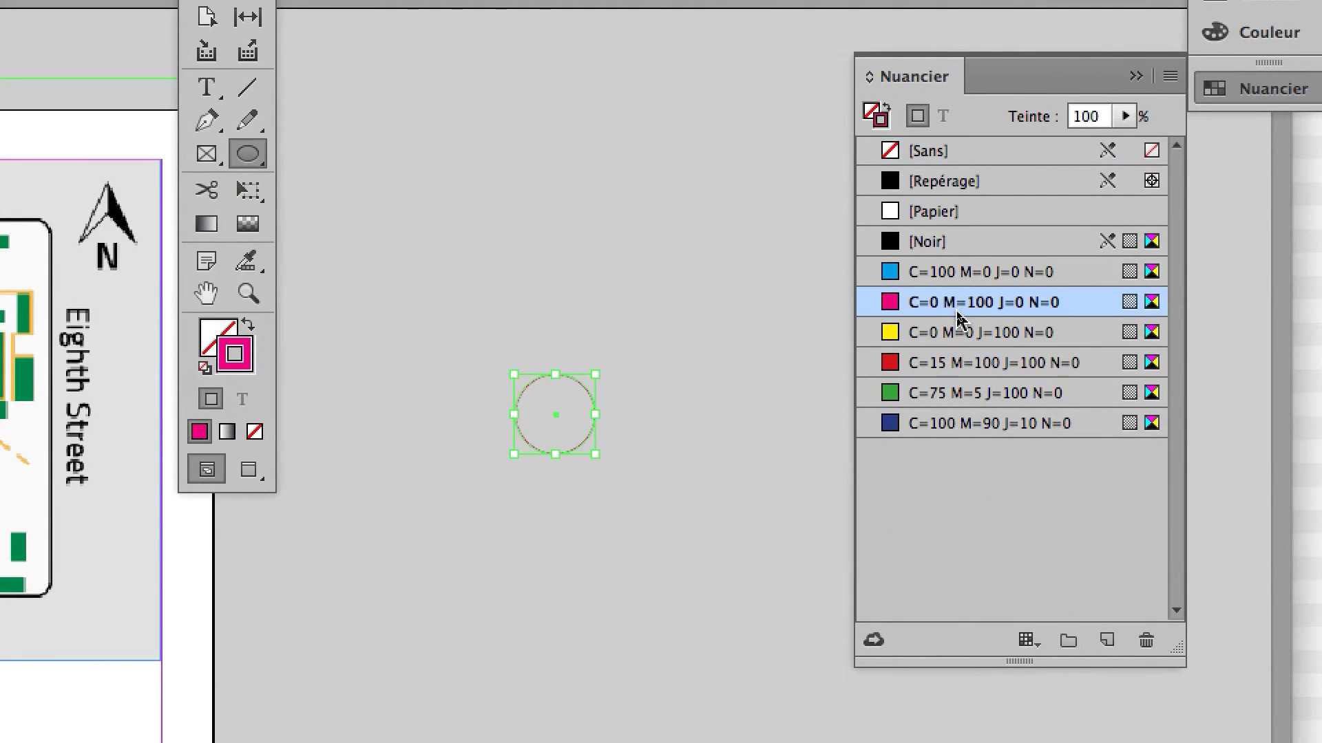
{"action": "left_click", "coordinate": [963, 389]}
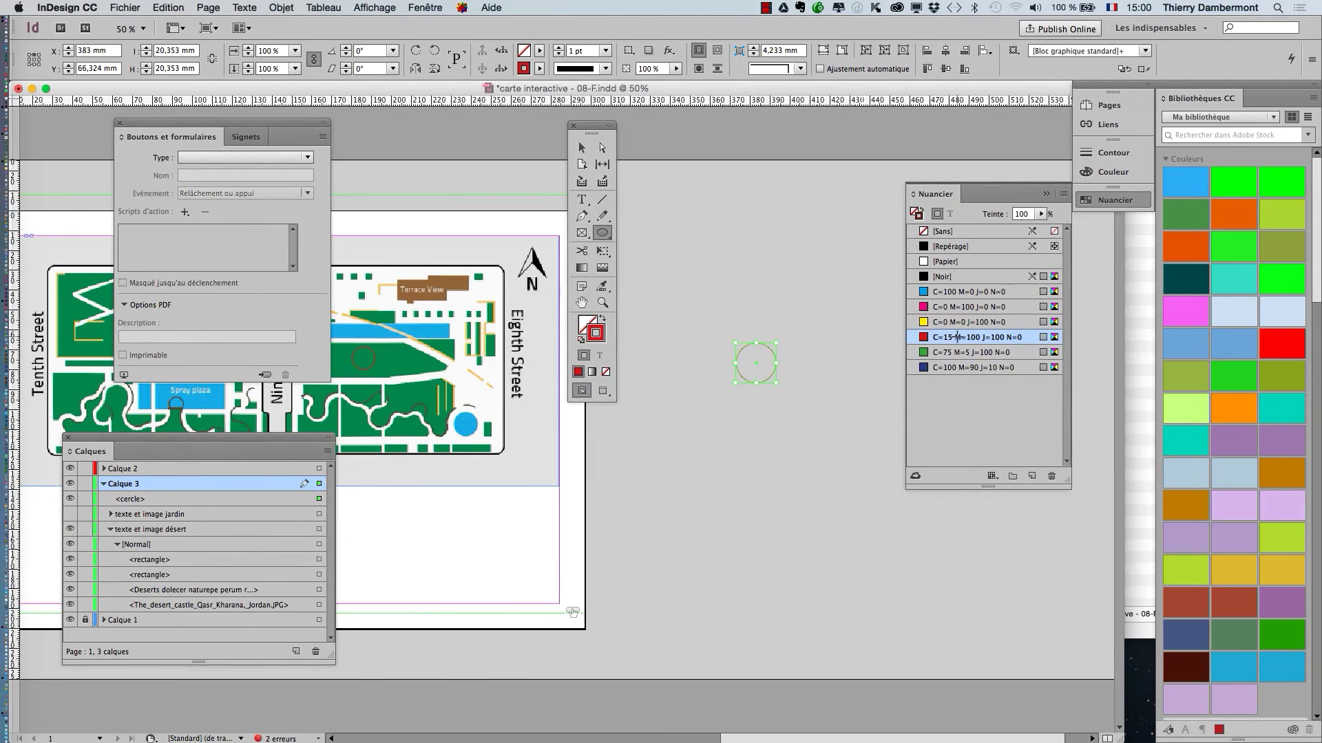
Step: Set the circle's stroke weight to 13 pt
{"action": "left_click", "coordinate": [424, 7]}
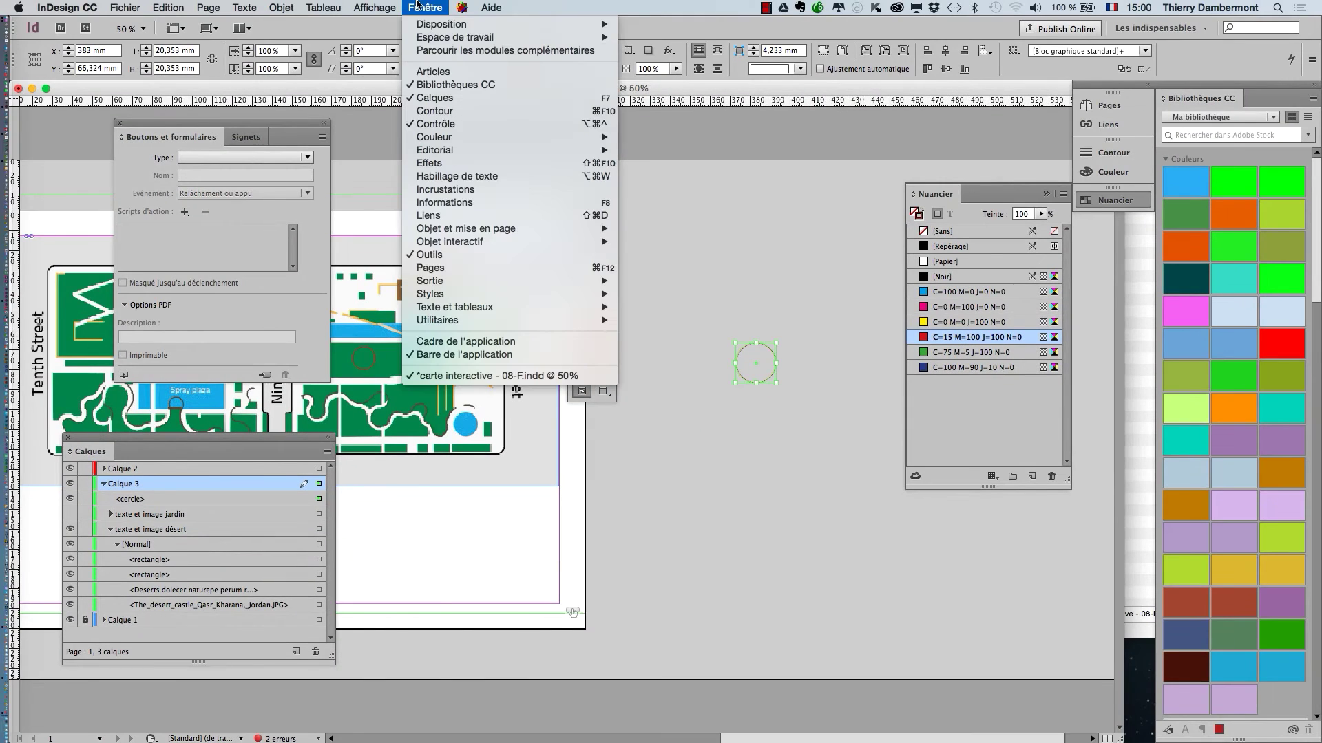
{"action": "left_click", "coordinate": [469, 117]}
{"action": "left_click", "coordinate": [976, 163]}
{"action": "left_click", "coordinate": [976, 163]}
{"action": "left_click", "coordinate": [976, 163]}
{"action": "left_click", "coordinate": [976, 163]}
{"action": "left_click", "coordinate": [976, 163]}
{"action": "left_click", "coordinate": [976, 163]}
{"action": "left_click", "coordinate": [976, 163]}
{"action": "left_click", "coordinate": [976, 164]}
{"action": "left_click", "coordinate": [977, 164]}
{"action": "left_click", "coordinate": [977, 164]}
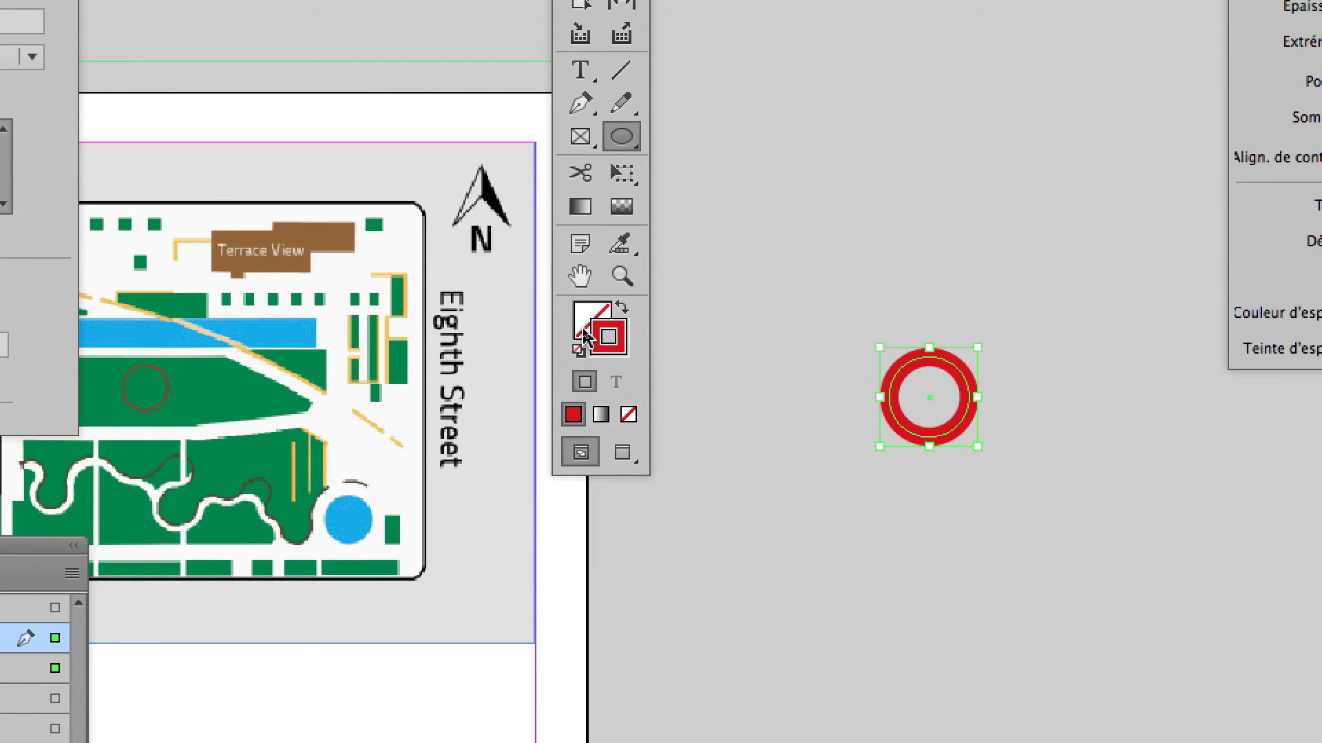
Step: Fill the circle with the yellow swatch C=0 M=0 J=100 N=0 and move the stroke settings clear of it
{"action": "left_click", "coordinate": [583, 337]}
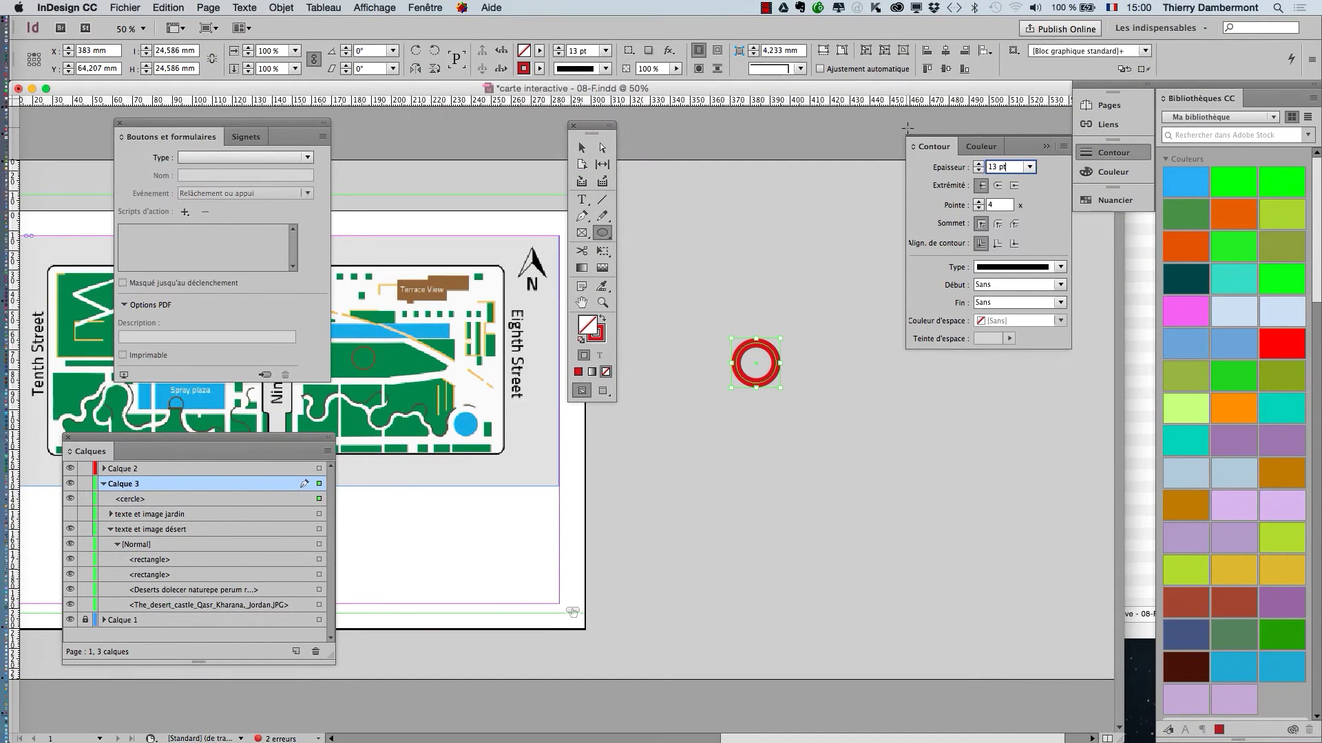
{"action": "left_click_drag", "start_coordinate": [936, 147], "coordinate": [678, 541]}
{"action": "left_click", "coordinate": [1113, 180]}
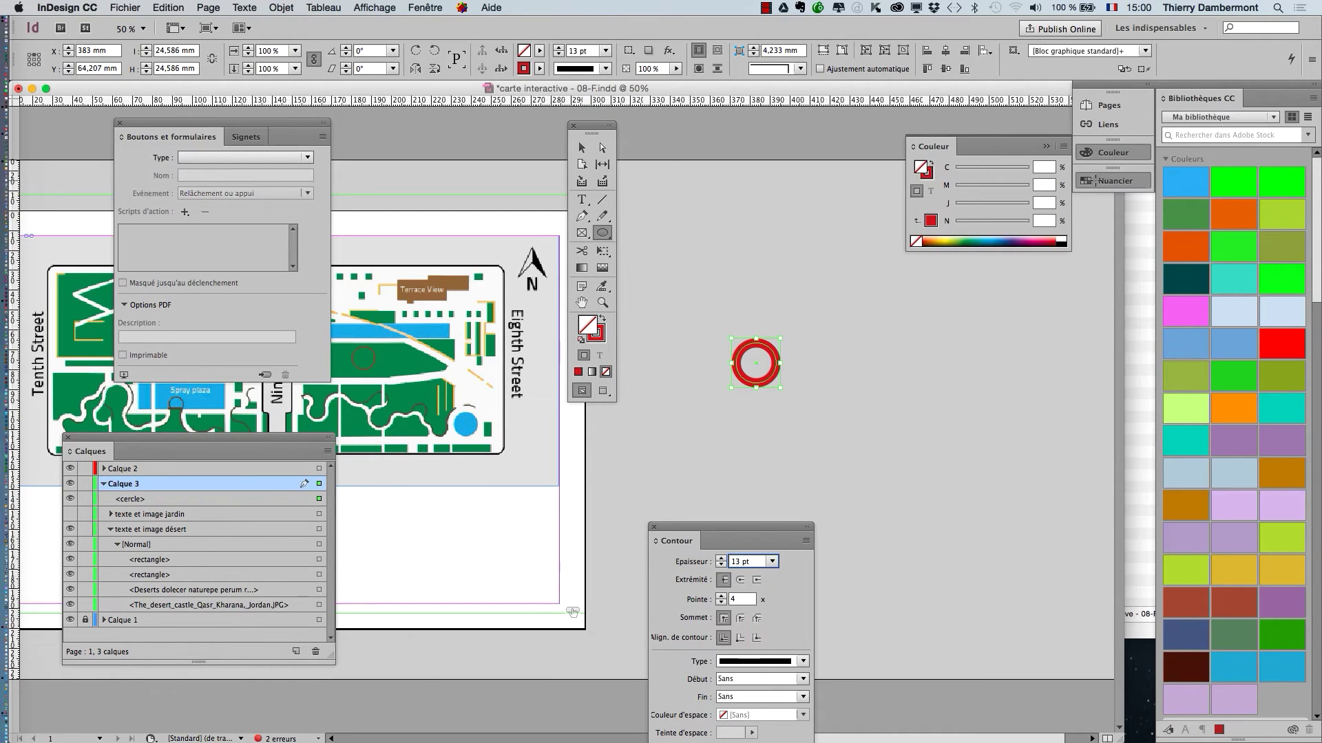
{"action": "left_click_drag", "start_coordinate": [947, 177], "coordinate": [1006, 151]}
{"action": "left_click", "coordinate": [874, 266]}
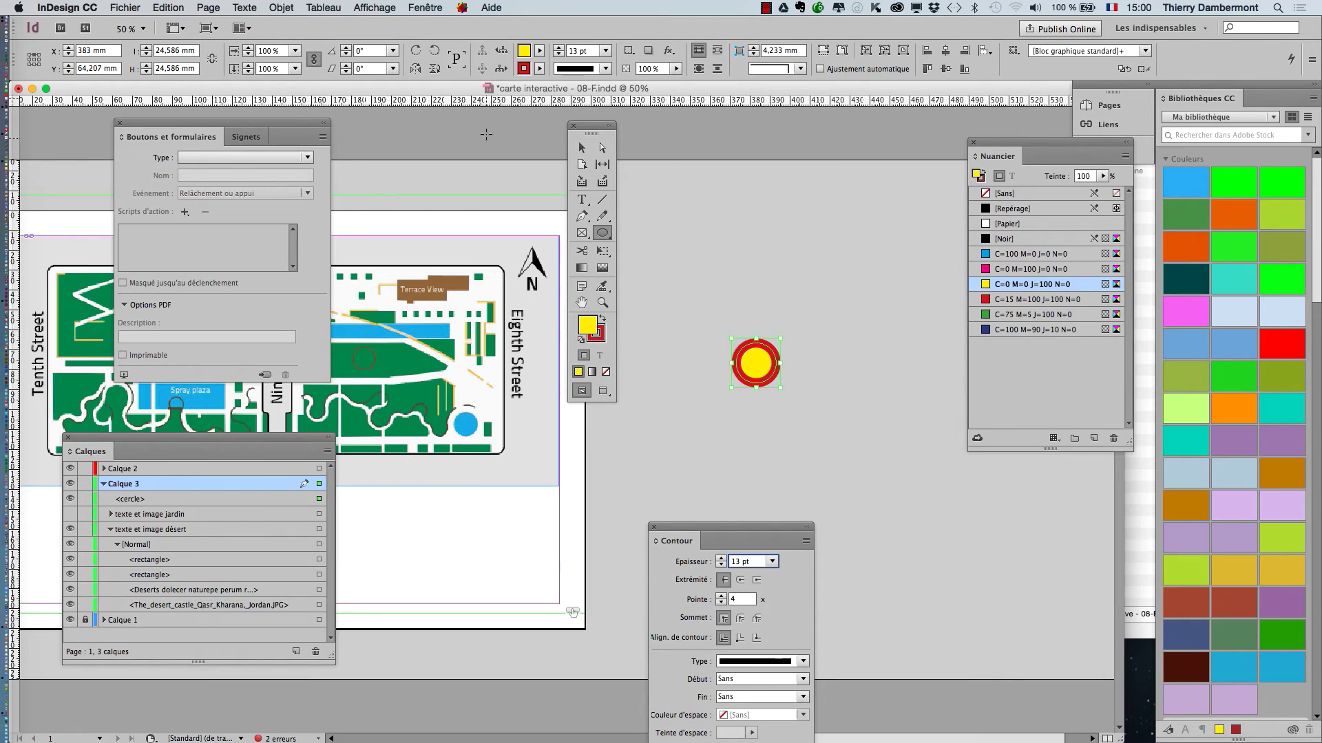
{"action": "left_click", "coordinate": [582, 147]}
{"action": "key", "text": "super+equal"}
{"action": "scroll", "coordinate": [716, 466], "scroll_direction": "up", "scroll_amount": 1}
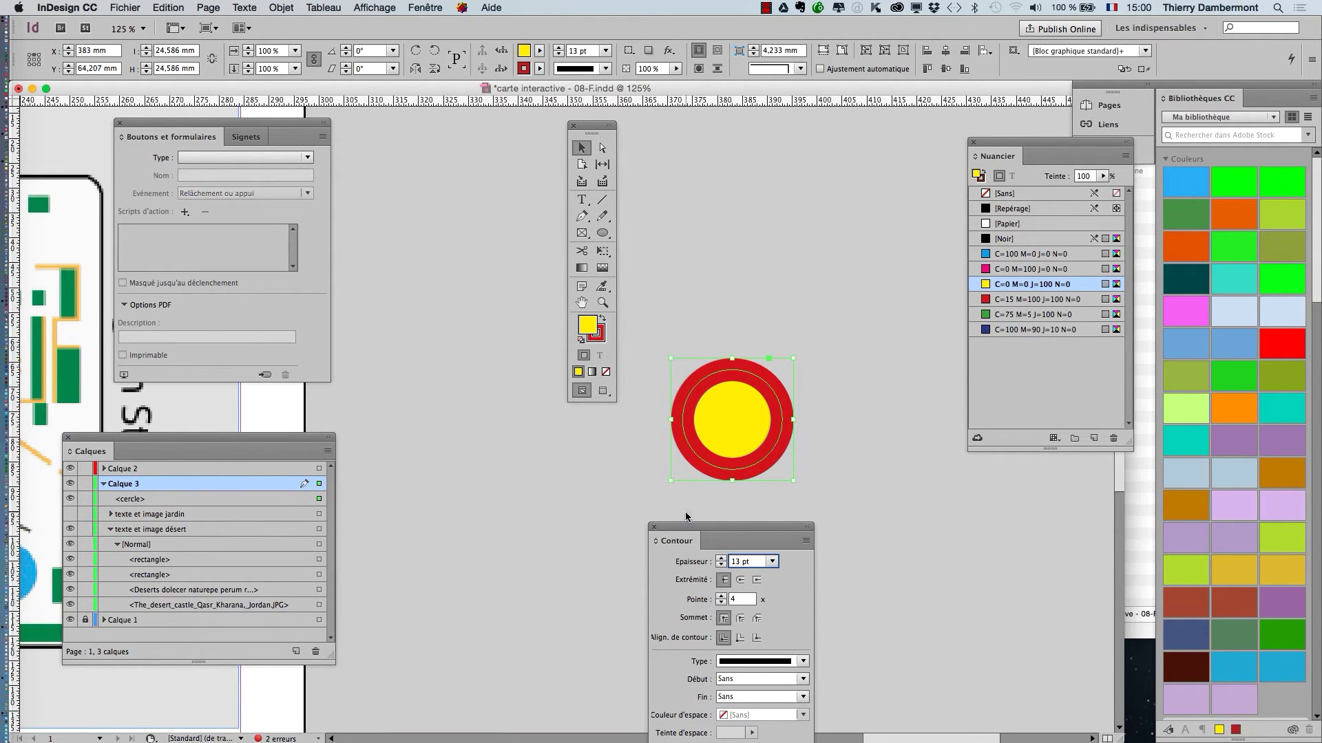
{"action": "left_click_drag", "start_coordinate": [691, 529], "coordinate": [463, 451]}
Step: Bring the button settings beside the circle and convert the circle into an object of type Bouton
{"action": "left_click", "coordinate": [418, 8]}
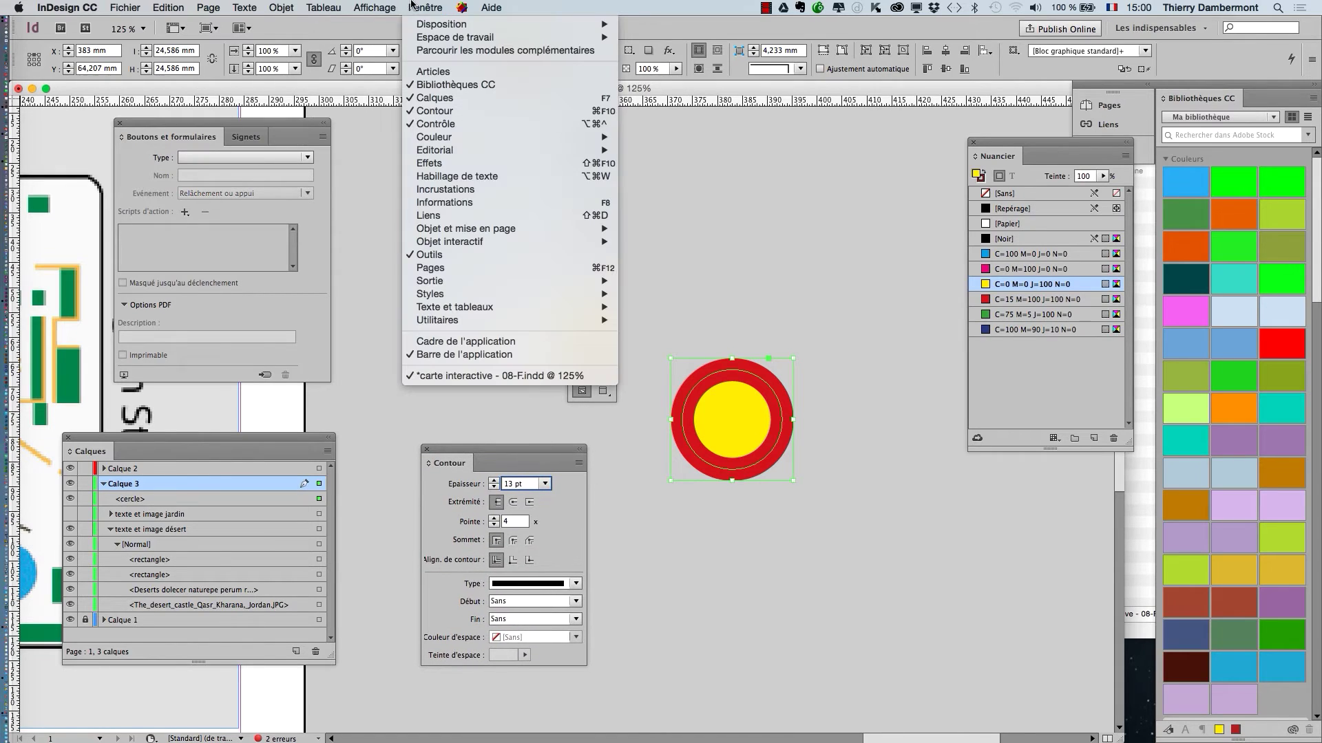
{"action": "mouse_move", "coordinate": [515, 245]}
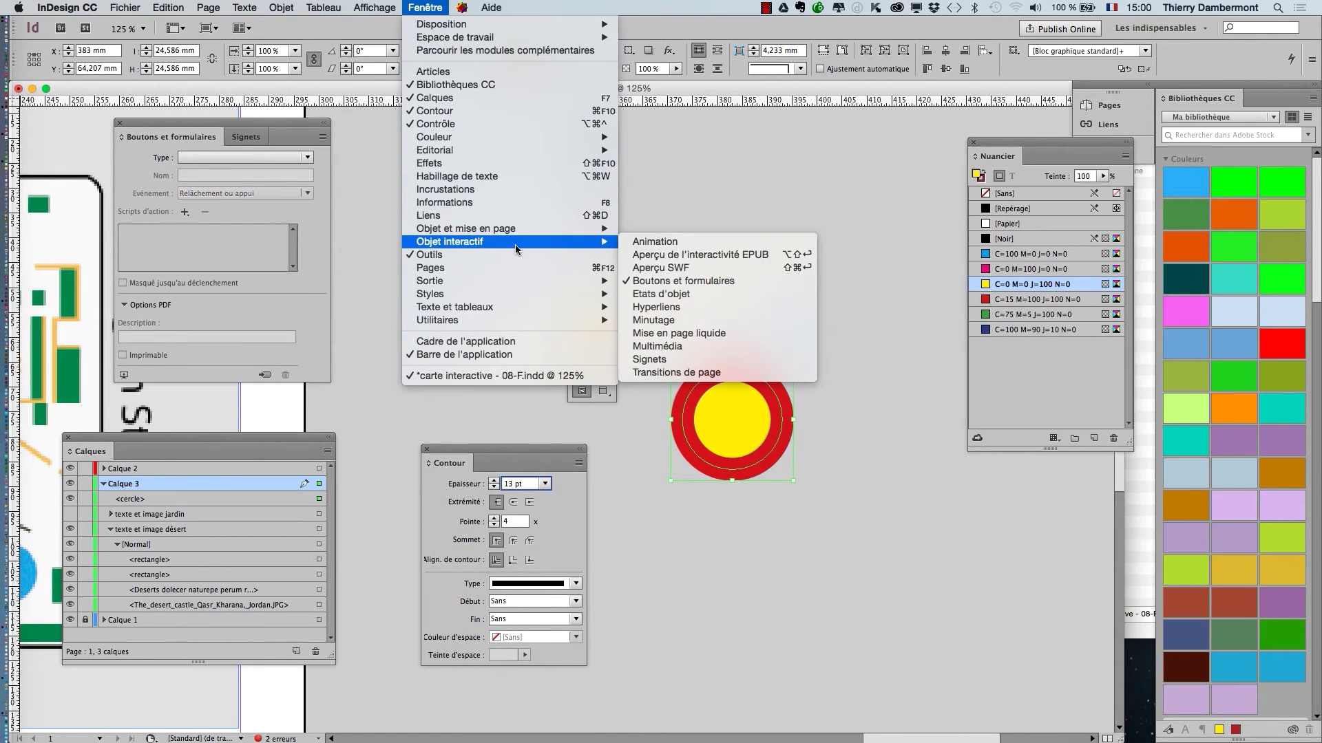
{"action": "left_click", "coordinate": [695, 281]}
{"action": "left_click", "coordinate": [425, 8]}
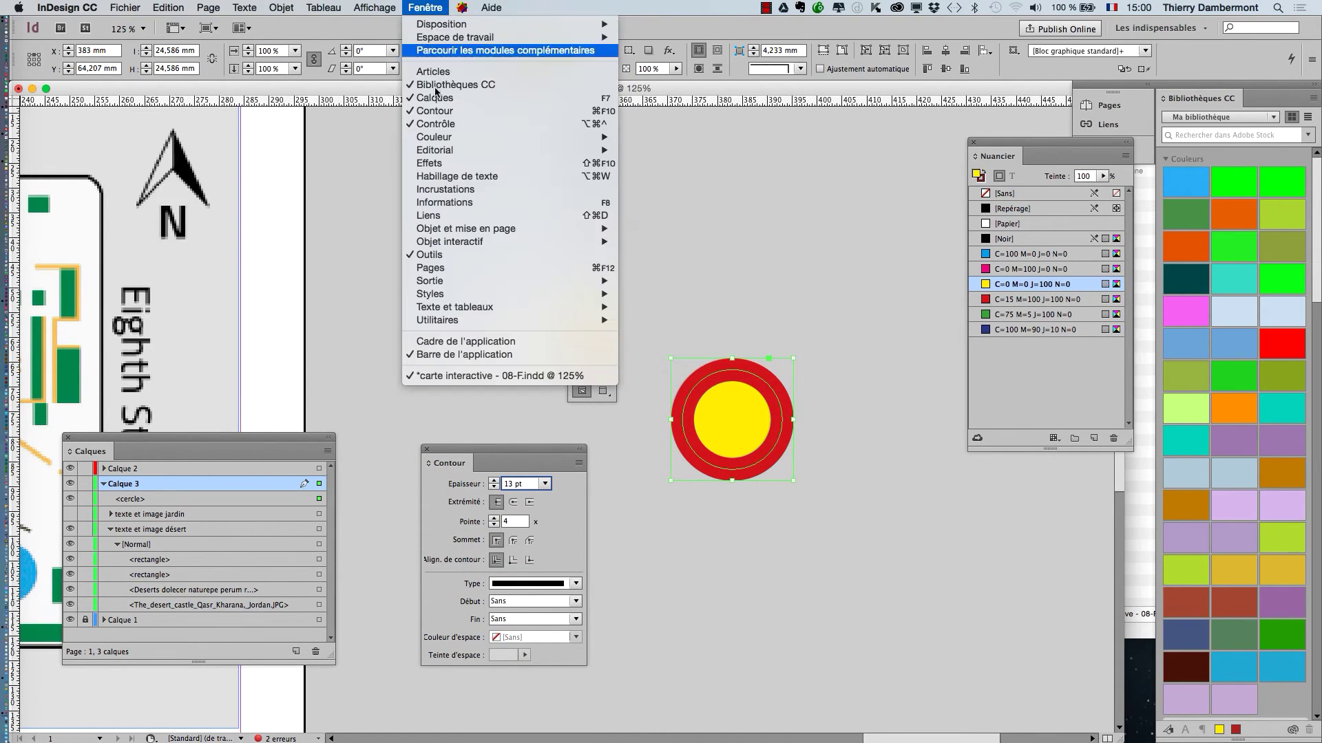
{"action": "mouse_move", "coordinate": [440, 242]}
{"action": "left_click", "coordinate": [683, 281]}
{"action": "left_click_drag", "start_coordinate": [220, 122], "coordinate": [932, 299]}
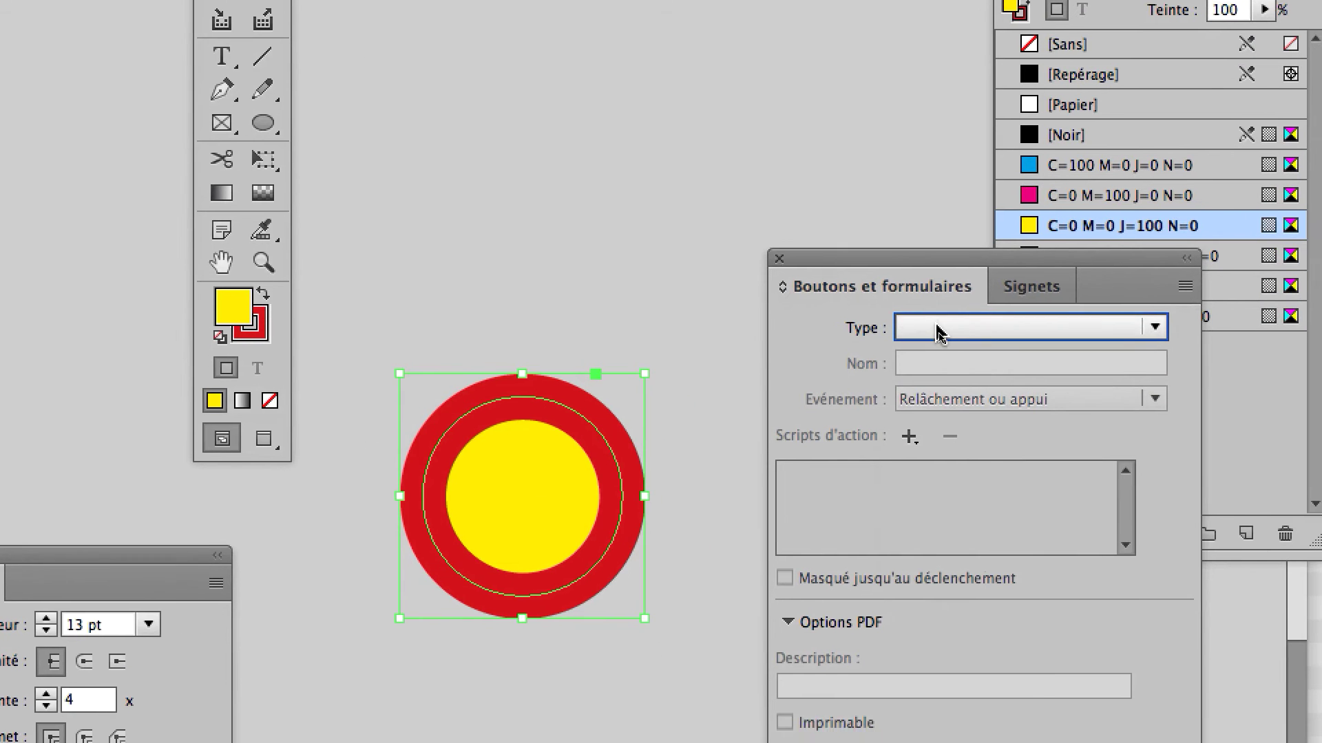
{"action": "left_click", "coordinate": [937, 329]}
{"action": "left_click", "coordinate": [938, 336]}
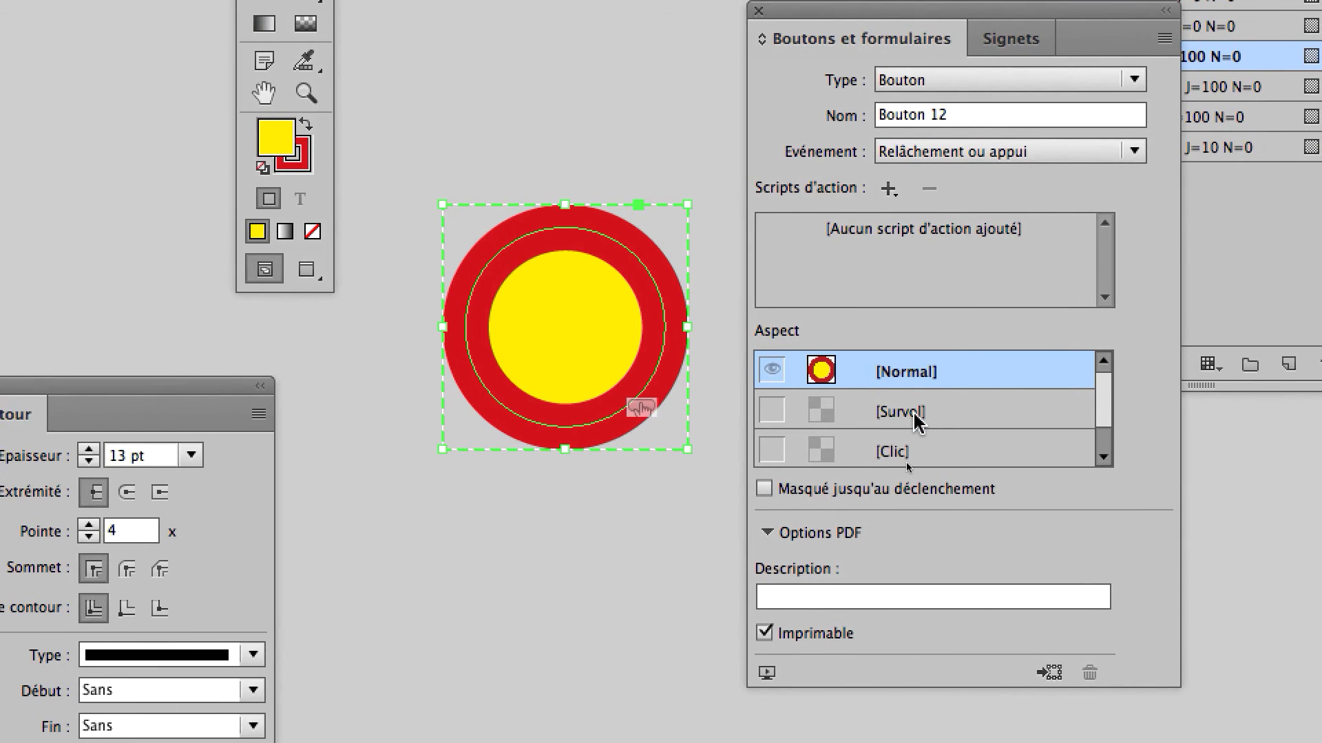
Step: Add a Survol appearance to the circle button and compare it with the Normal appearance
{"action": "left_click", "coordinate": [912, 415]}
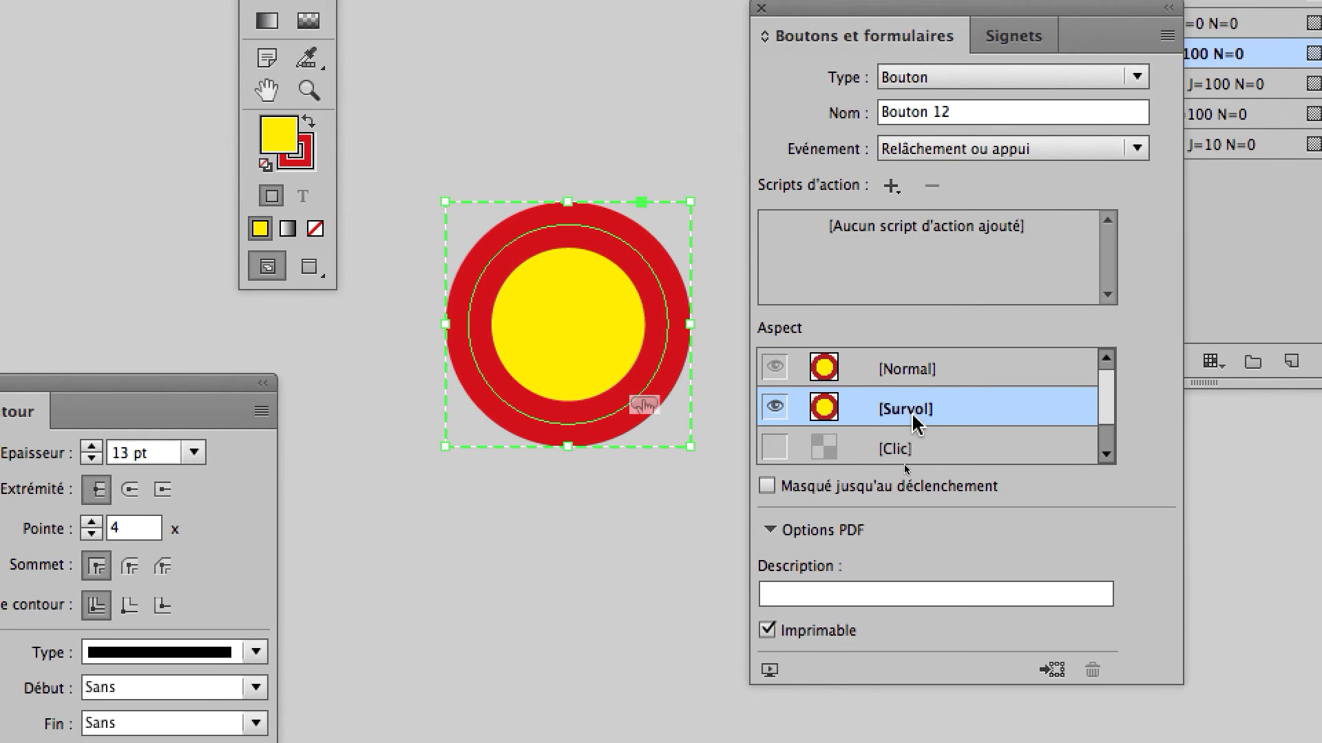
{"action": "left_click", "coordinate": [907, 369]}
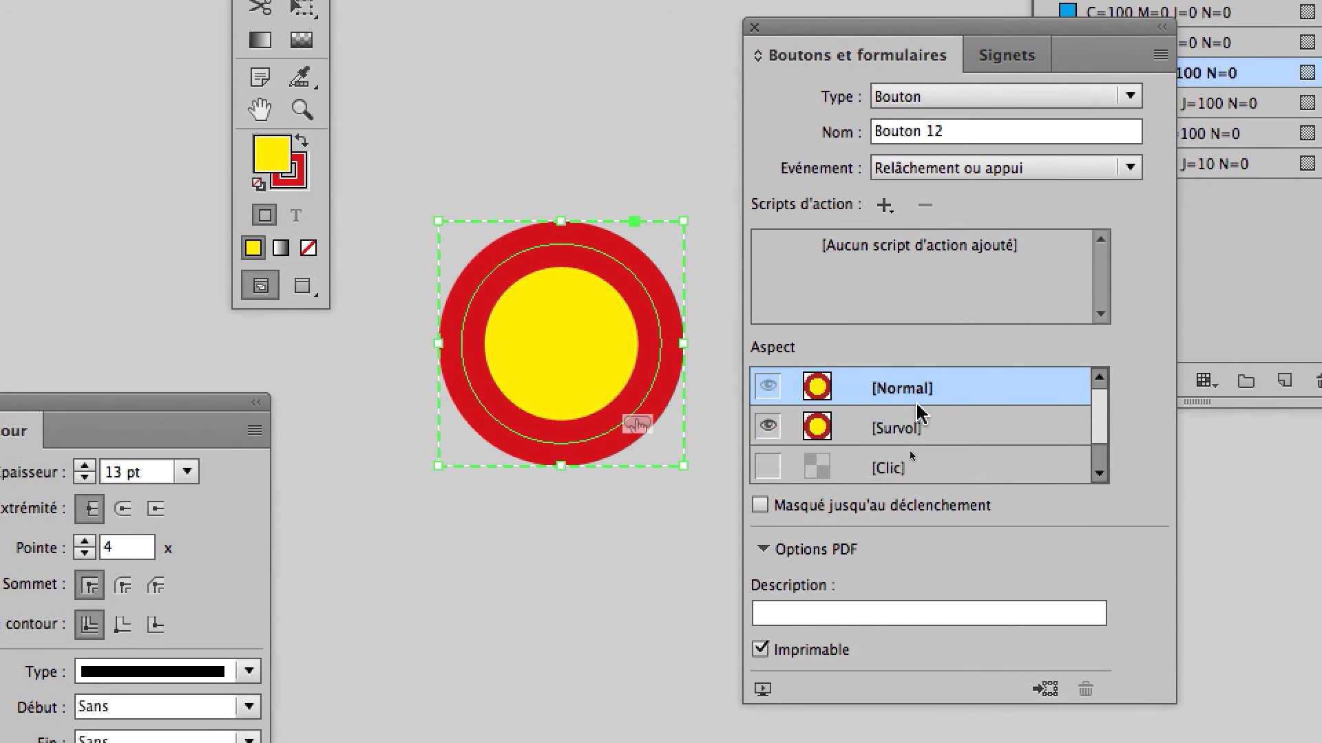
{"action": "left_click", "coordinate": [918, 417]}
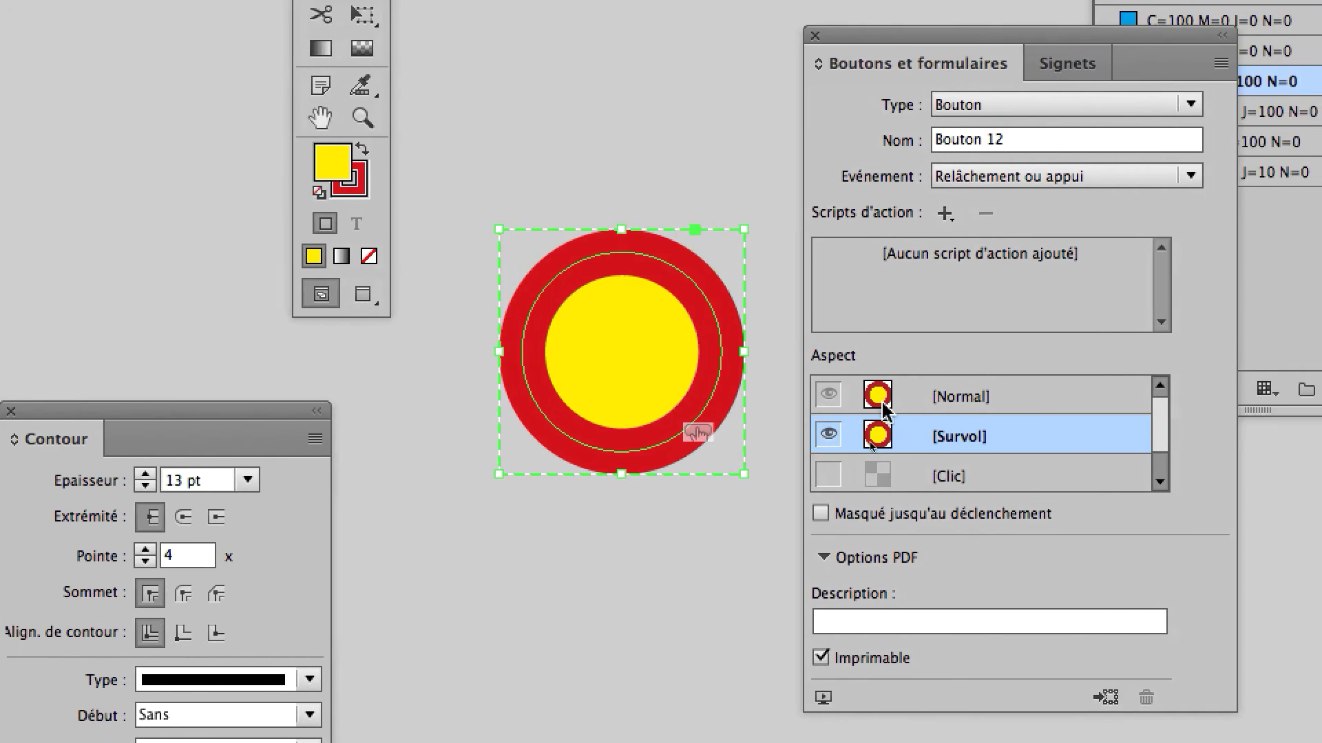
{"action": "left_click", "coordinate": [888, 383]}
{"action": "left_click", "coordinate": [914, 435]}
Step: Remove both the fill and the stroke from the button's Normal appearance
{"action": "left_click", "coordinate": [912, 410]}
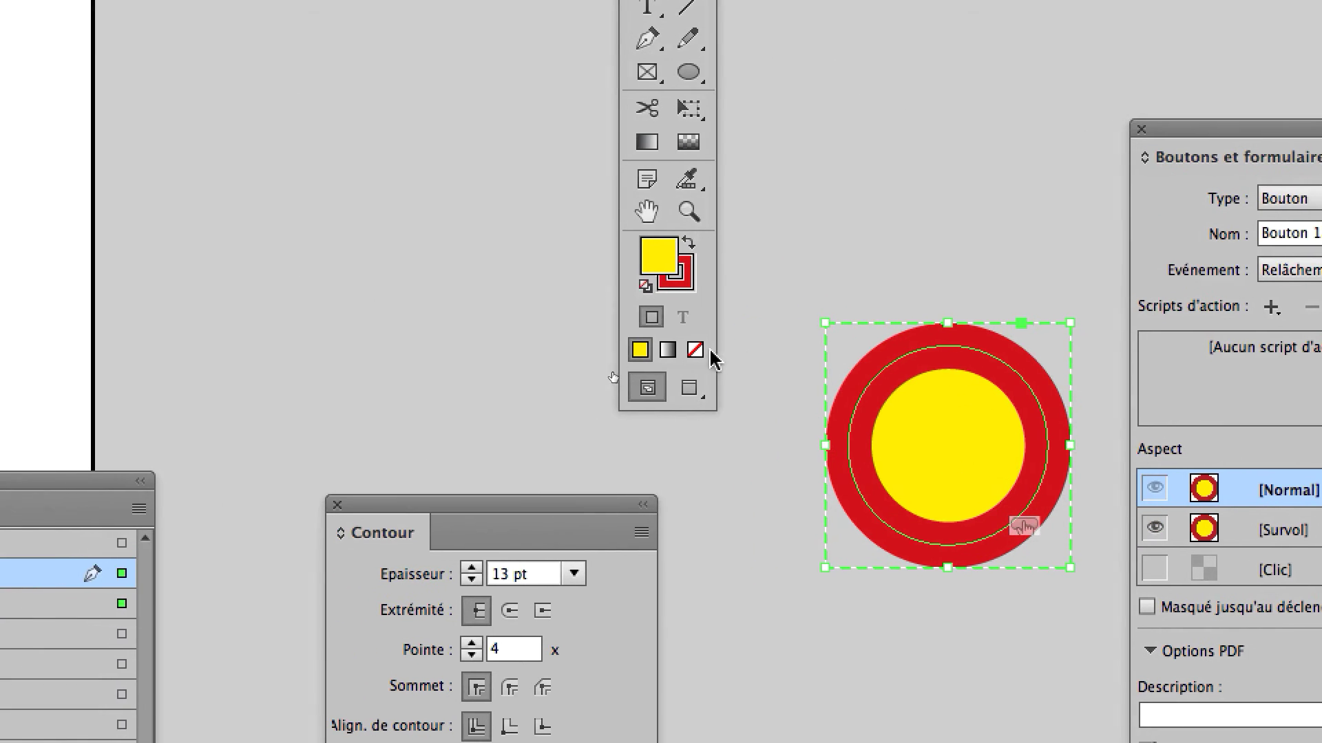
{"action": "left_click", "coordinate": [576, 357]}
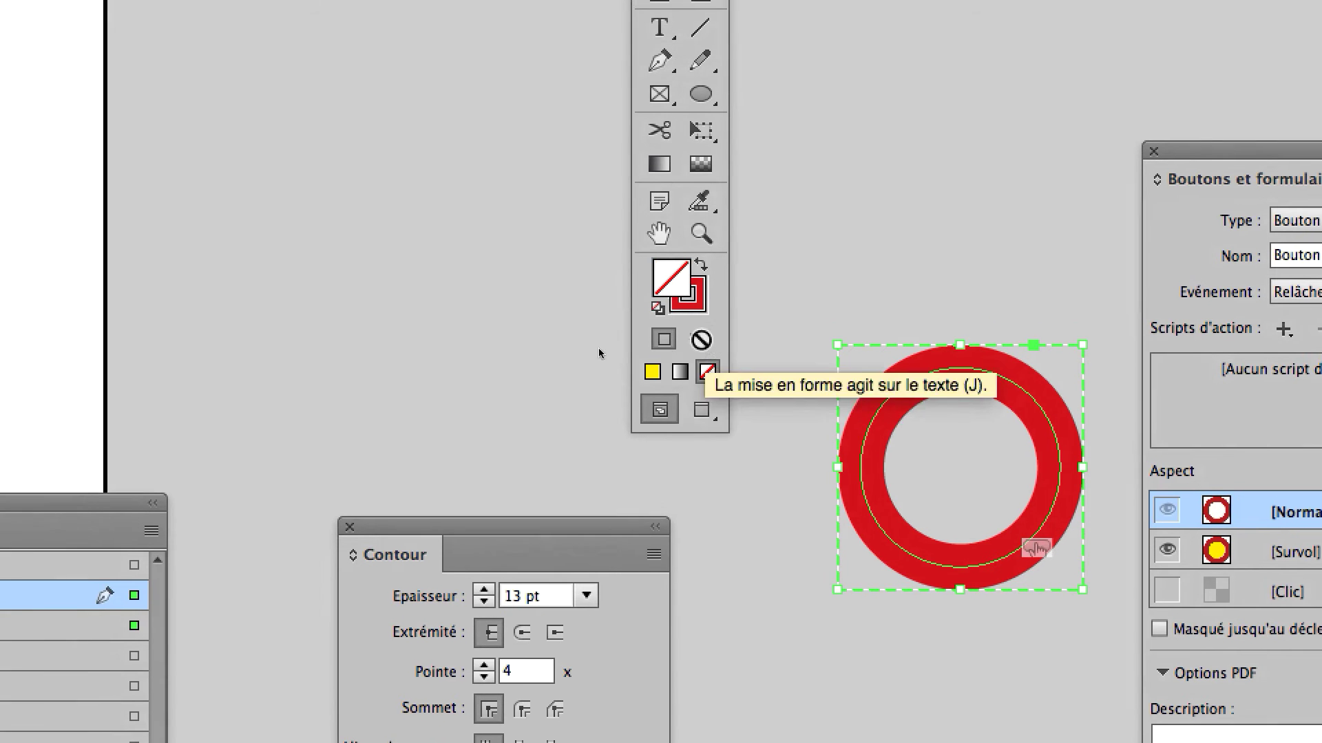
{"action": "left_click", "coordinate": [694, 326]}
{"action": "left_click", "coordinate": [720, 393]}
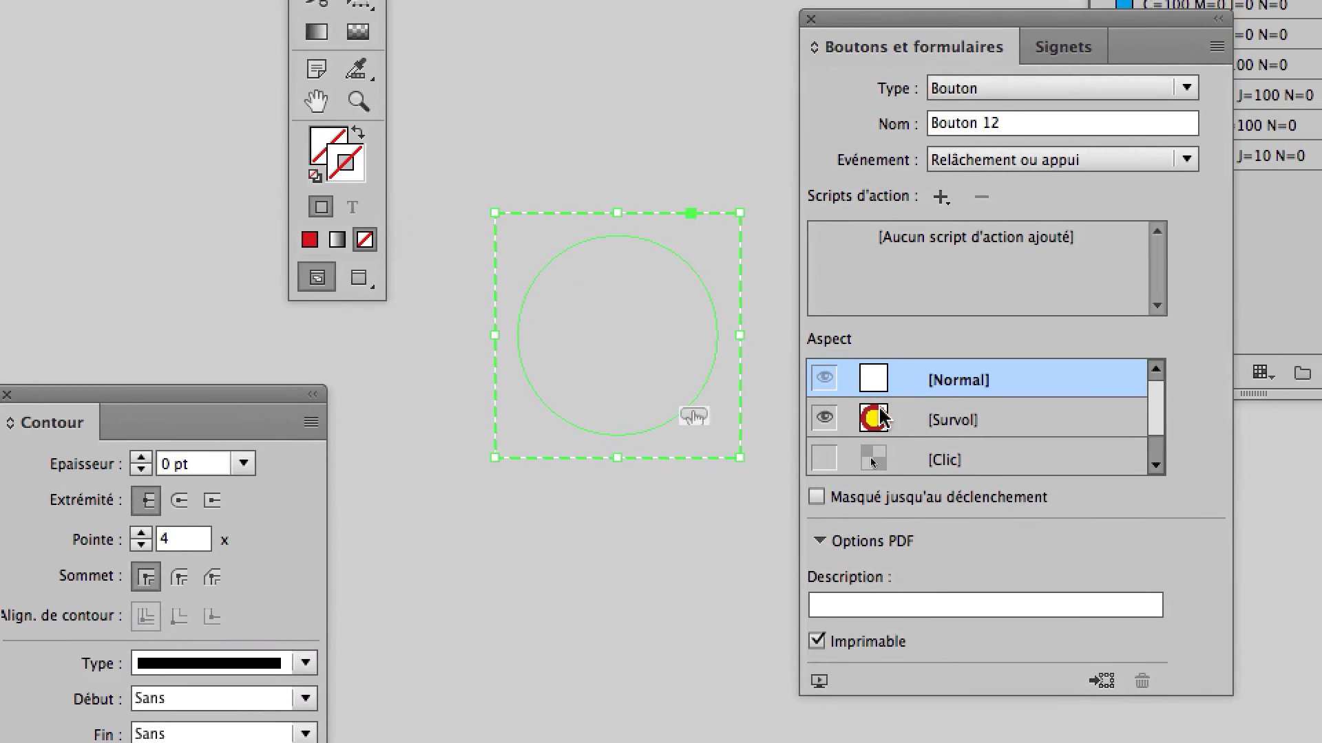
Step: Compare the button's Survol and Normal appearances, finishing on Normal
{"action": "left_click", "coordinate": [924, 422]}
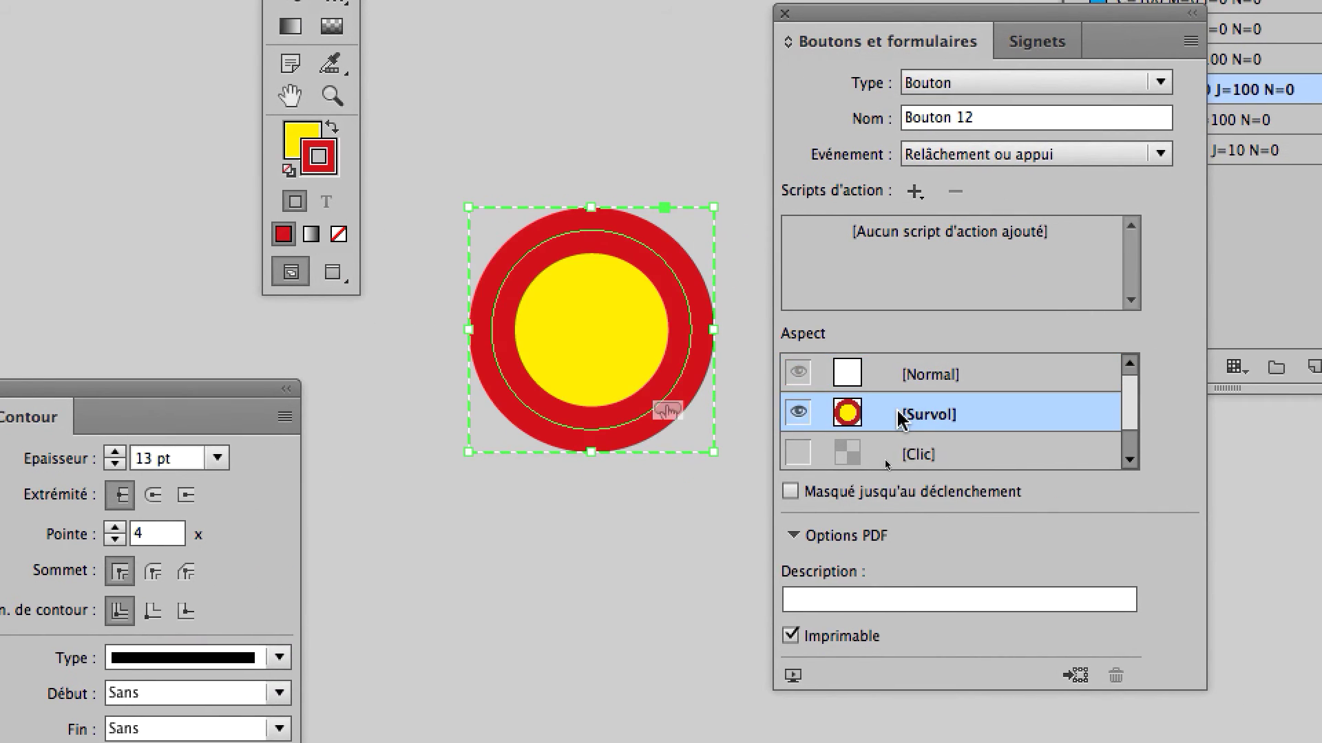
{"action": "left_click", "coordinate": [909, 376]}
{"action": "left_click", "coordinate": [914, 417]}
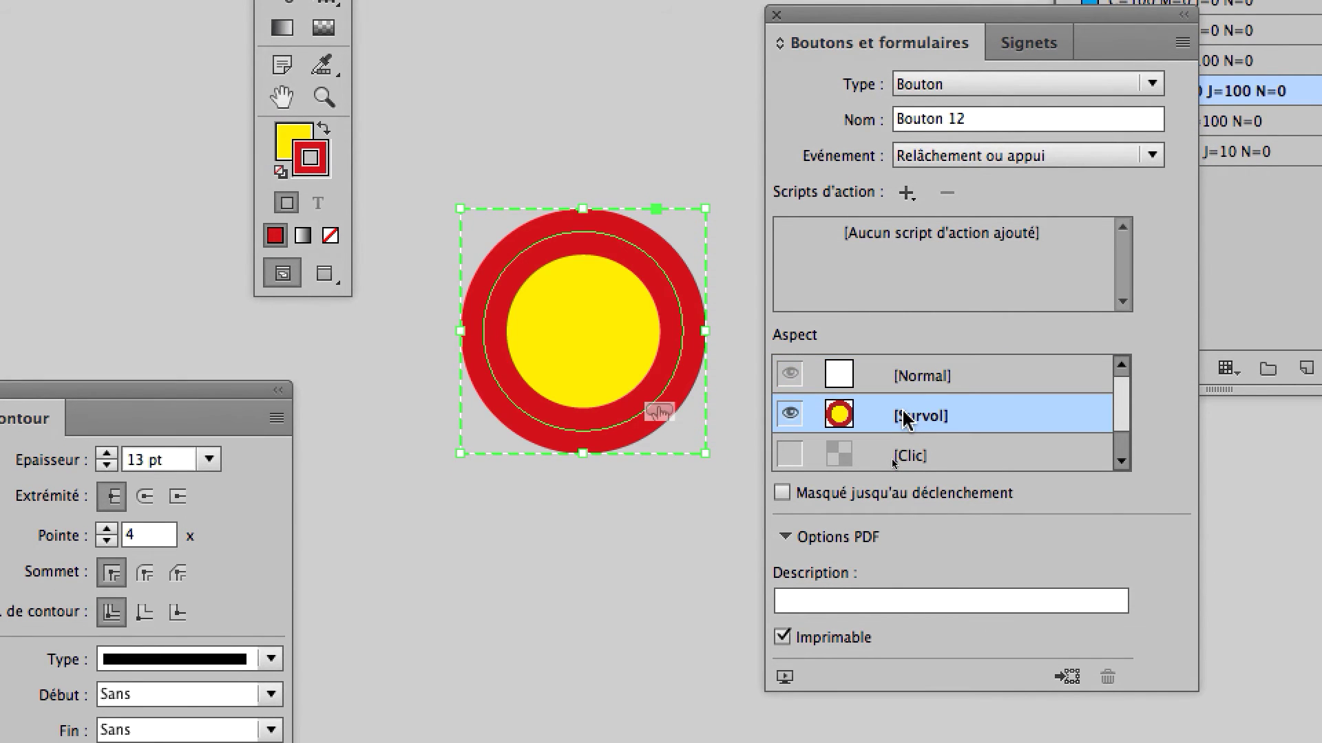
{"action": "left_click", "coordinate": [910, 383]}
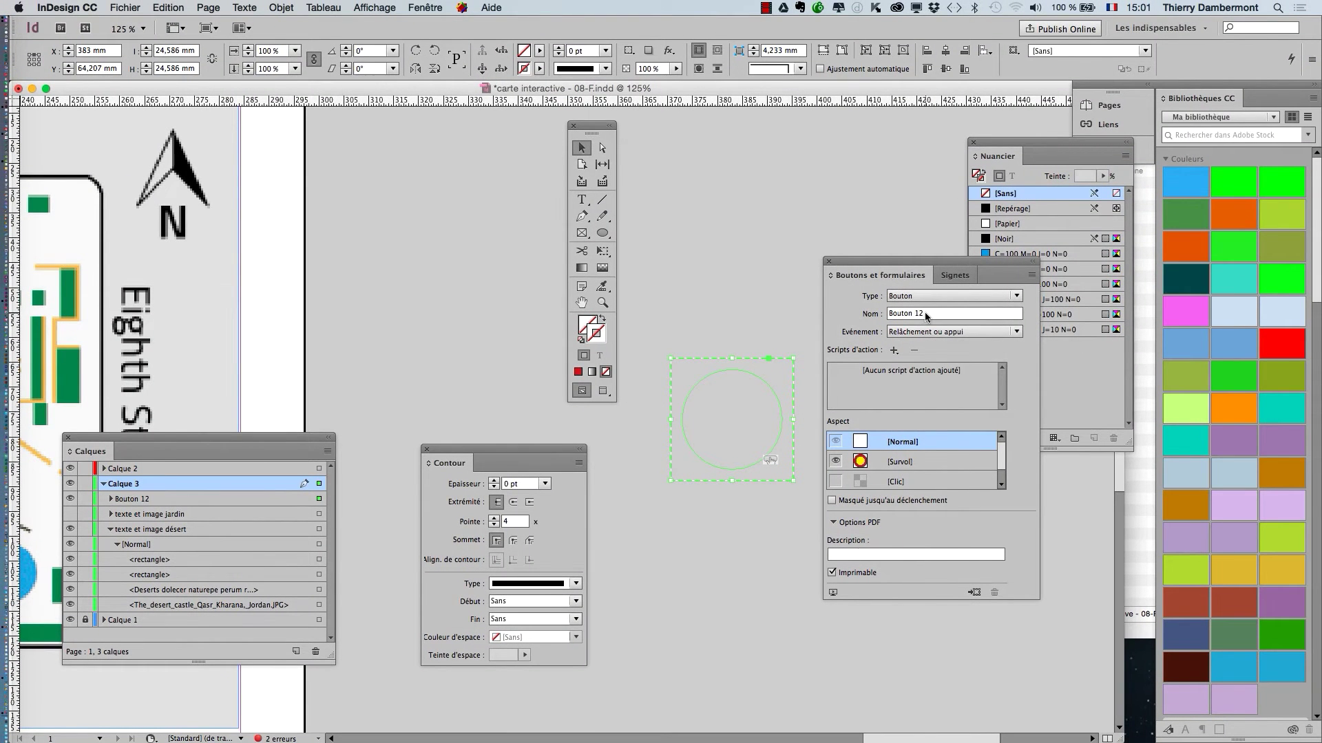
Step: Zoom out from the button to the wider map document and move the tools palette away from the circle
{"action": "left_click", "coordinate": [967, 171]}
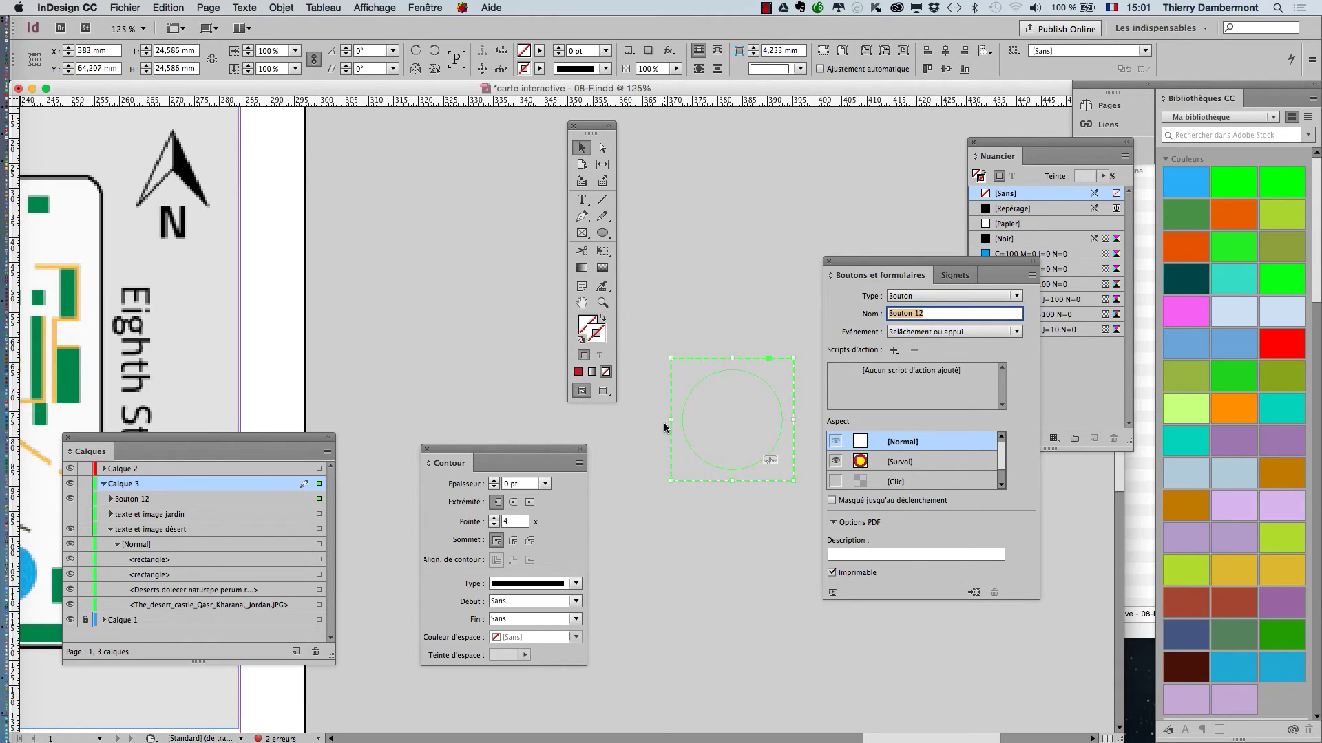
{"action": "key", "text": "super+minus"}
{"action": "key", "text": "super+minus"}
{"action": "key", "text": "super+minus"}
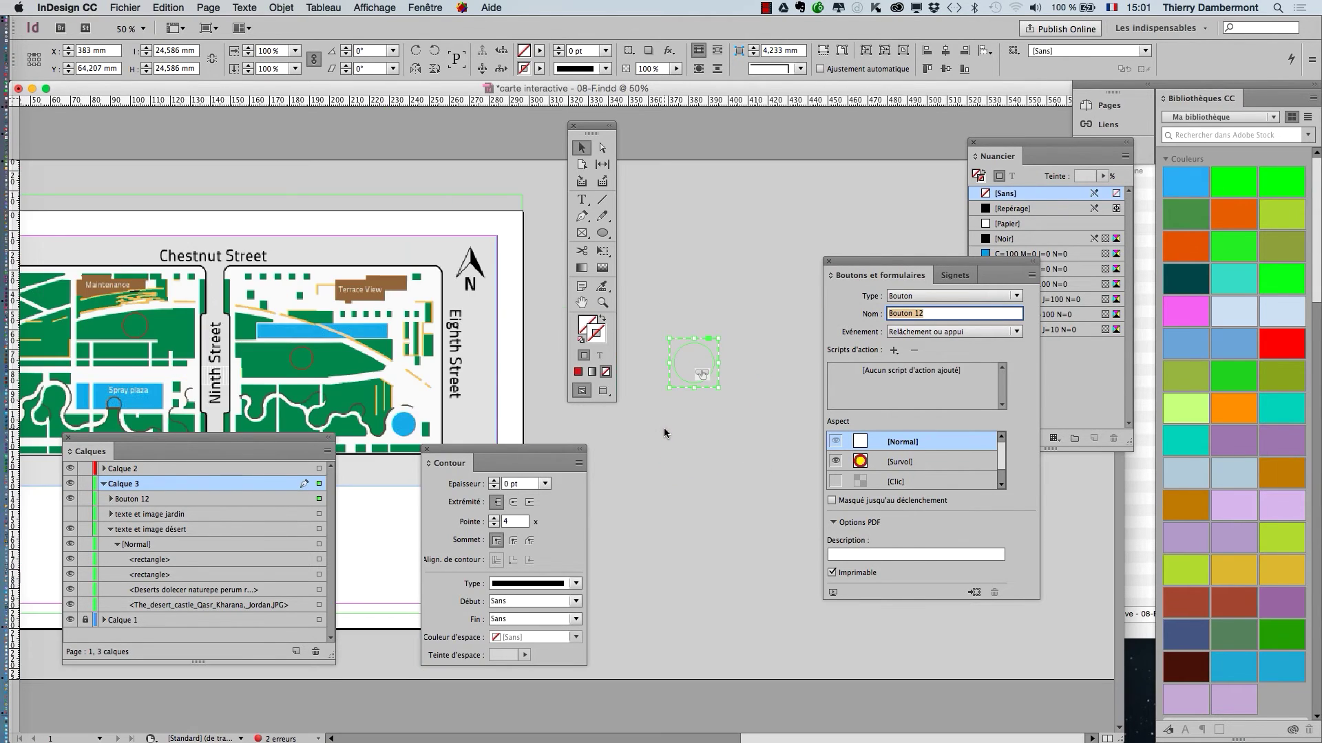
{"action": "key", "text": "super+minus"}
{"action": "left_click_drag", "start_coordinate": [578, 126], "coordinate": [127, 93]}
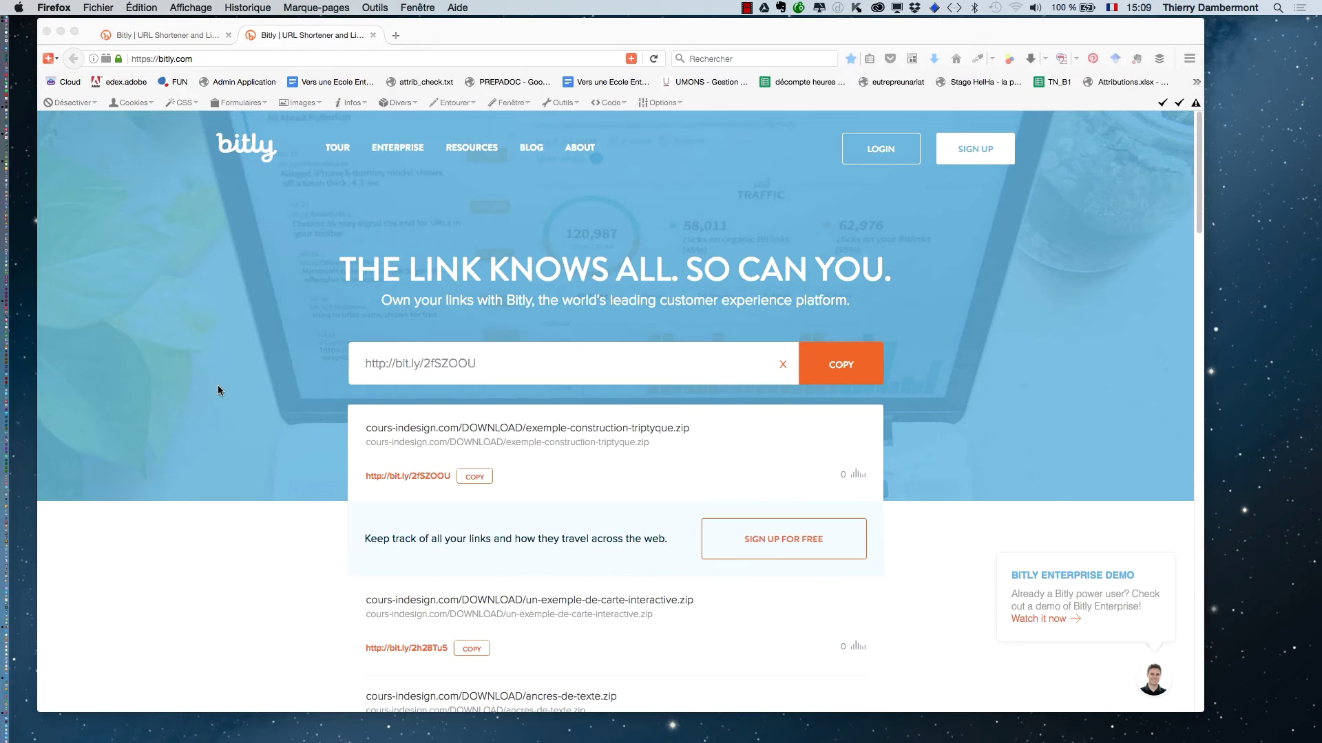
{"action": "left_click", "coordinate": [411, 340]}
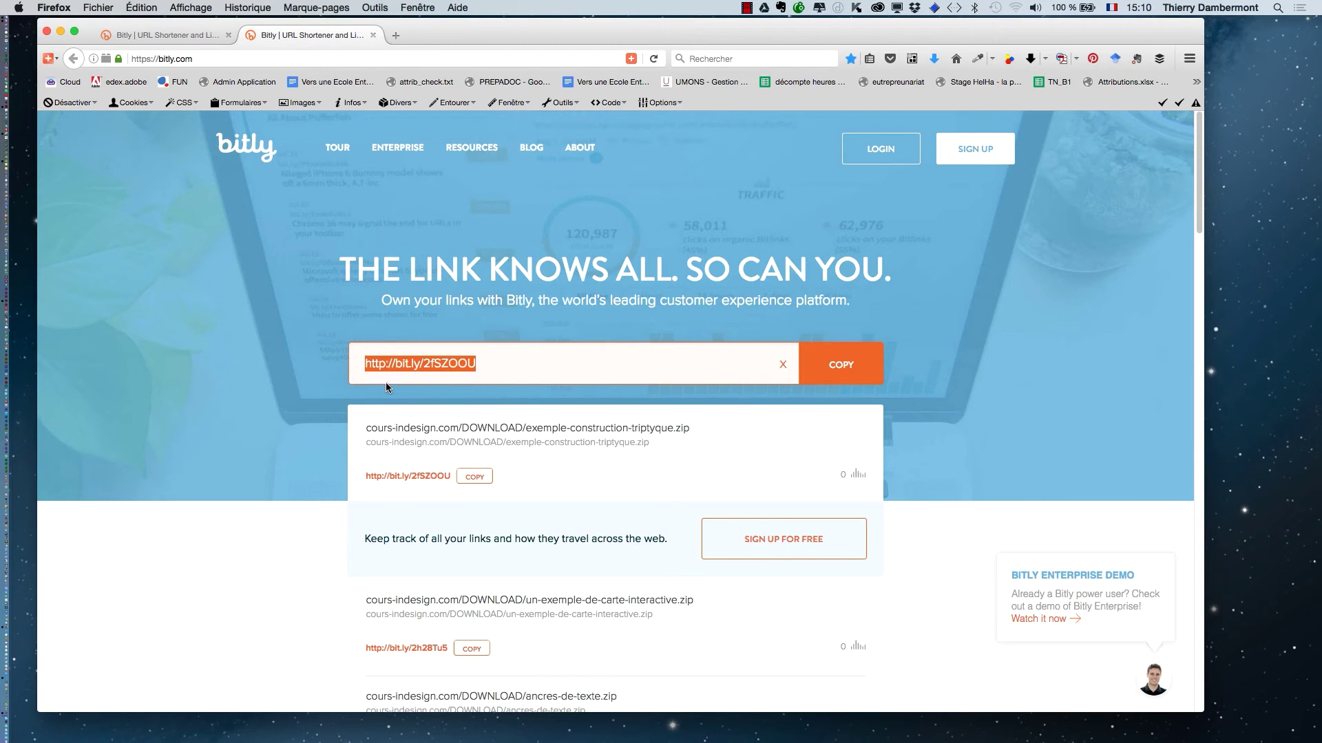
{"action": "left_click", "coordinate": [60, 31]}
{"action": "key", "text": "super+Tab"}
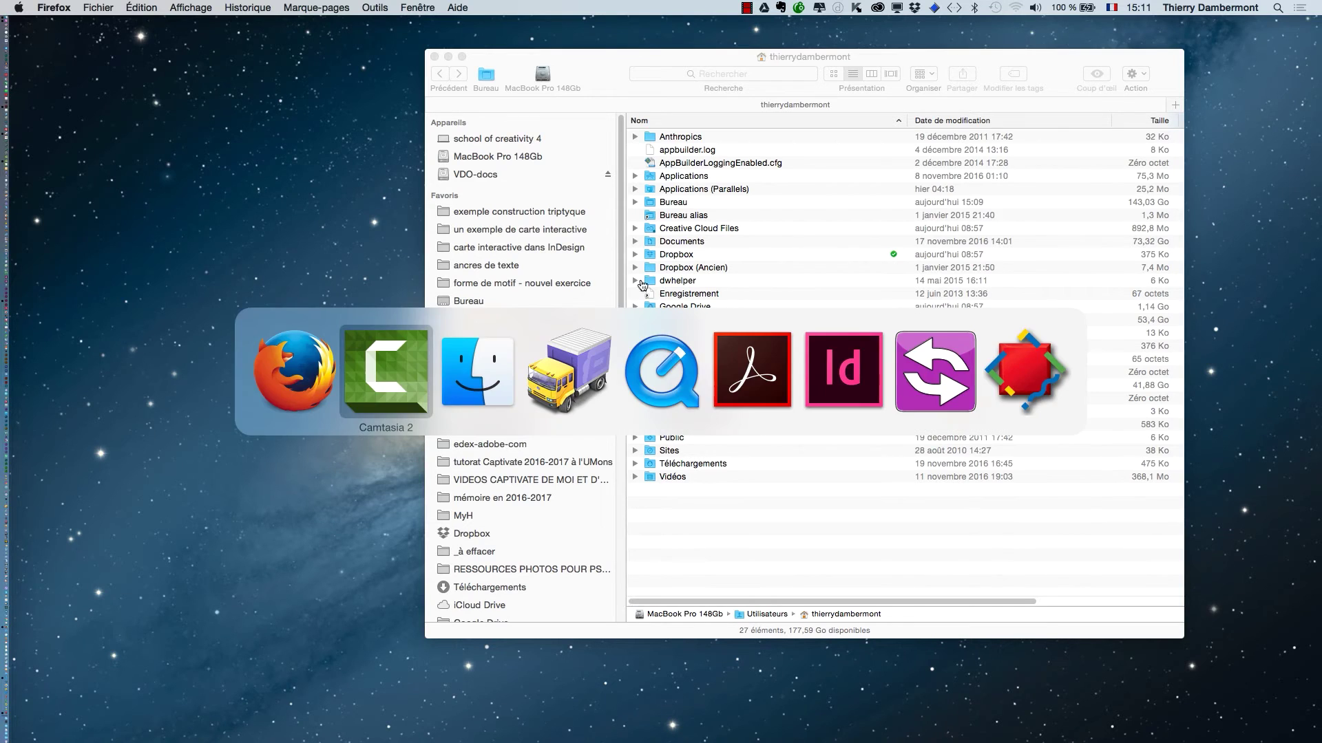
Step: Open the folder exemple construction triptyque in Finder and select its two MP4 videos
{"action": "left_click", "coordinate": [505, 216]}
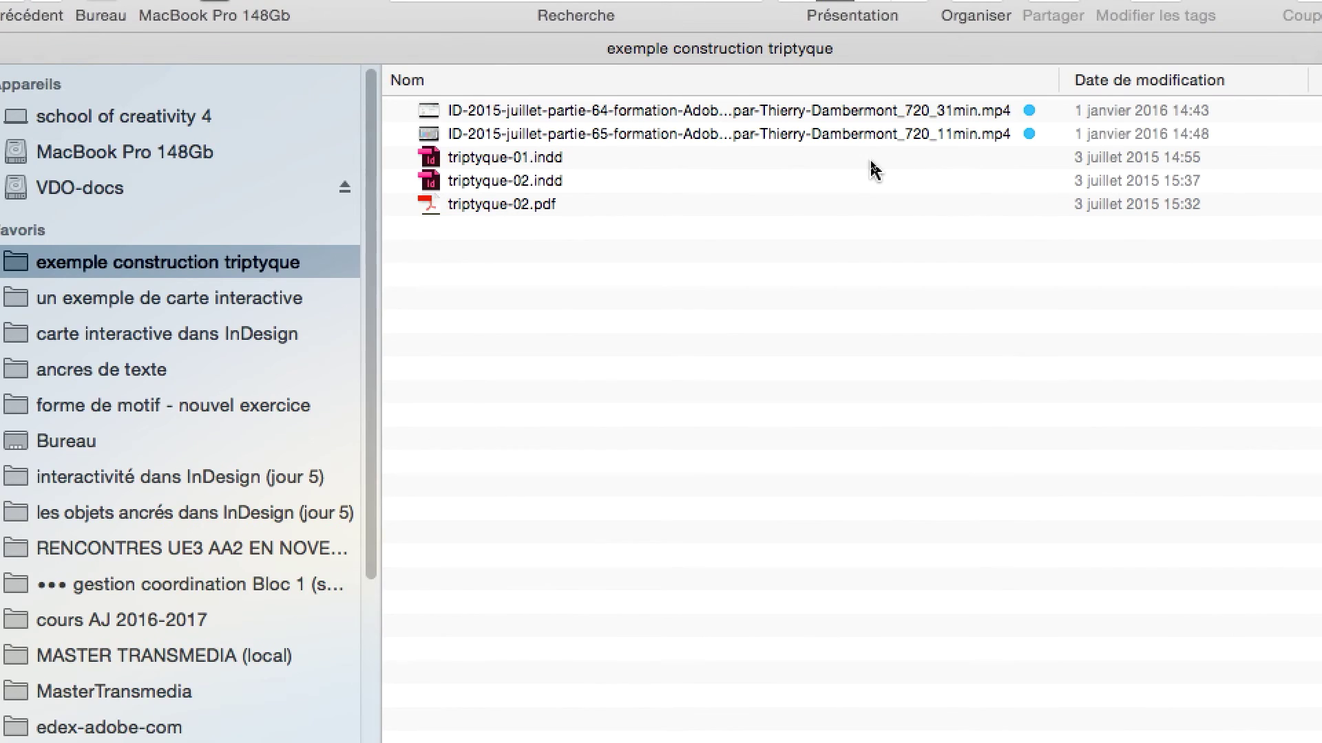
{"action": "left_click", "coordinate": [886, 111]}
{"action": "left_click", "coordinate": [887, 134], "text": "shift"}
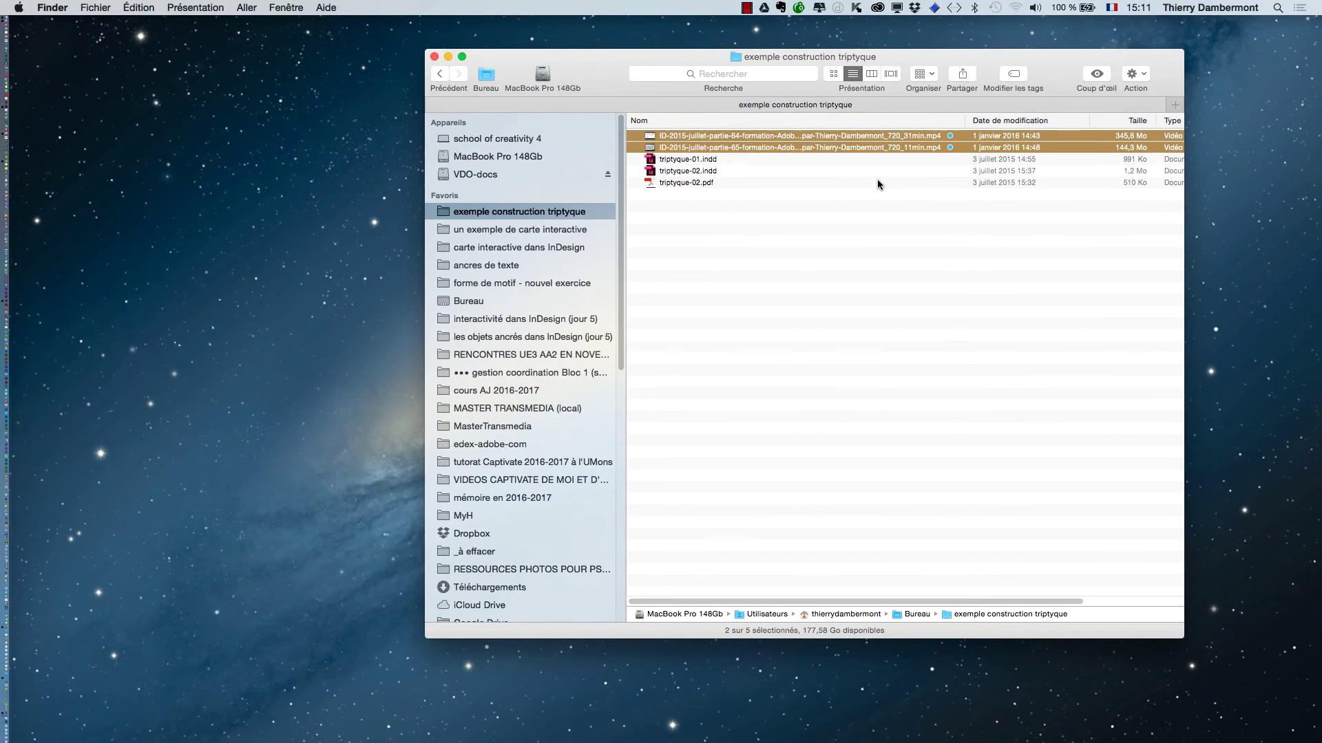
{"action": "mouse_move", "coordinate": [6, 396]}
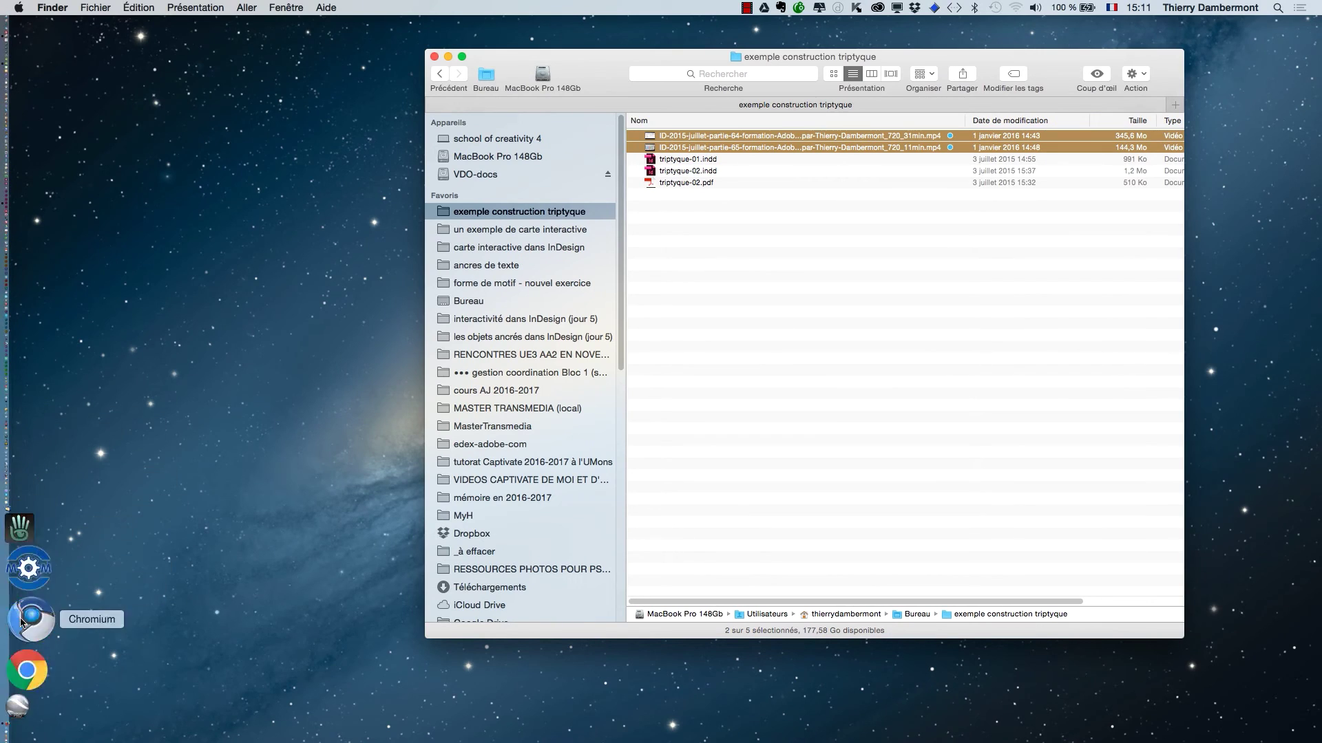
{"action": "left_click", "coordinate": [24, 630]}
{"action": "left_click", "coordinate": [98, 7]}
{"action": "left_click", "coordinate": [103, 44]}
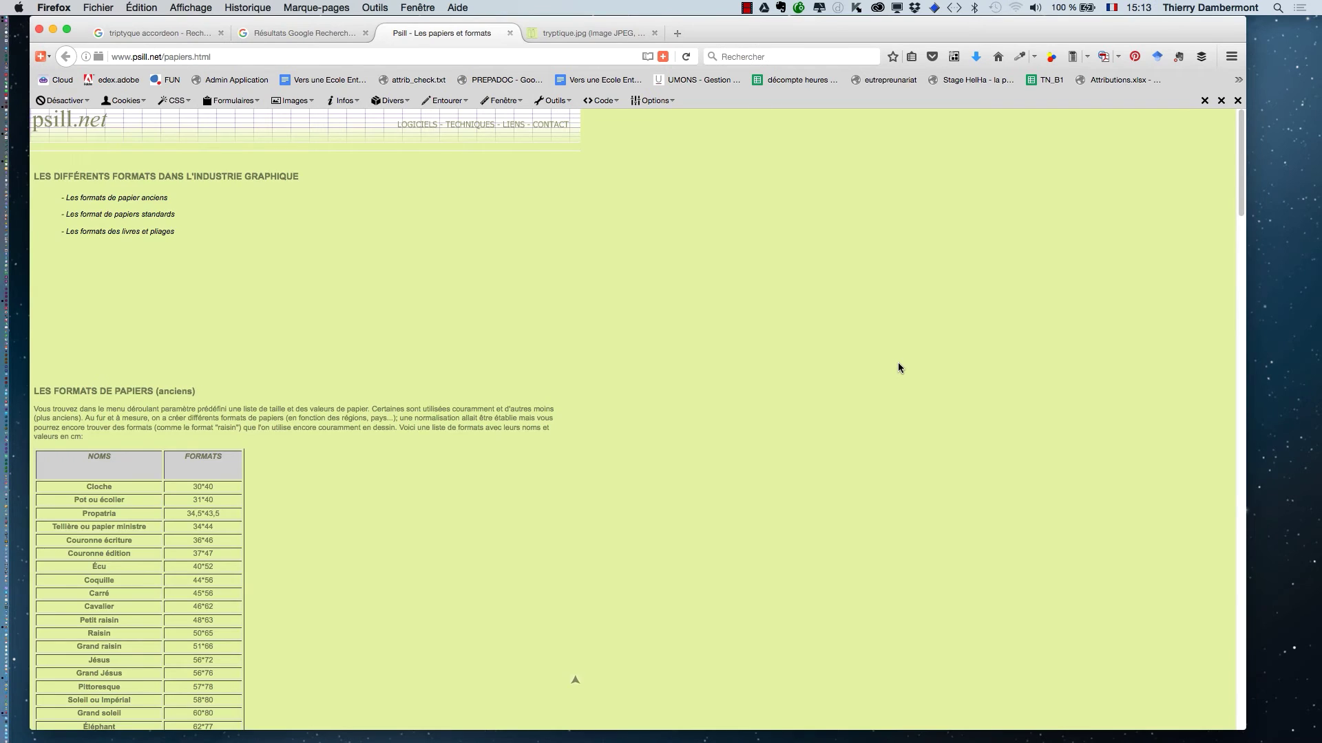
{"action": "scroll", "coordinate": [898, 364], "scroll_direction": "down", "scroll_amount": 20}
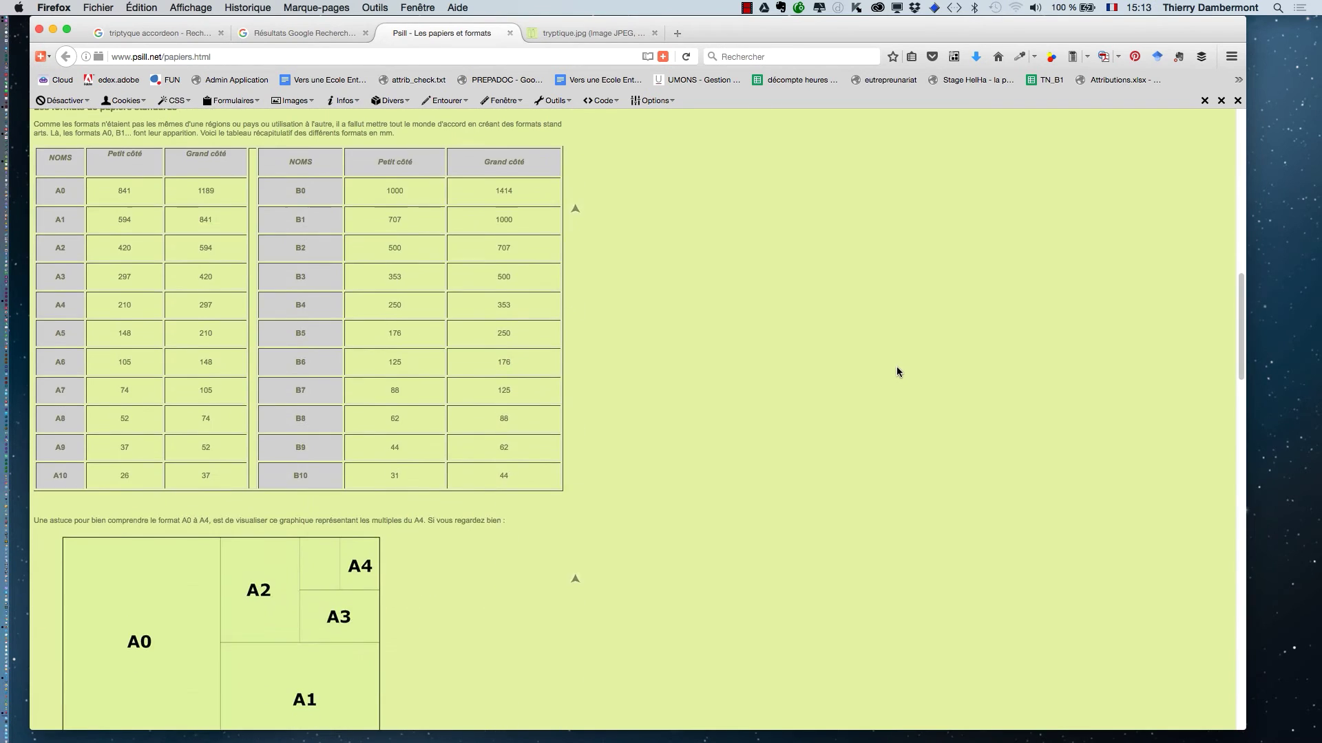
{"action": "scroll", "coordinate": [895, 369], "scroll_direction": "down", "scroll_amount": 10}
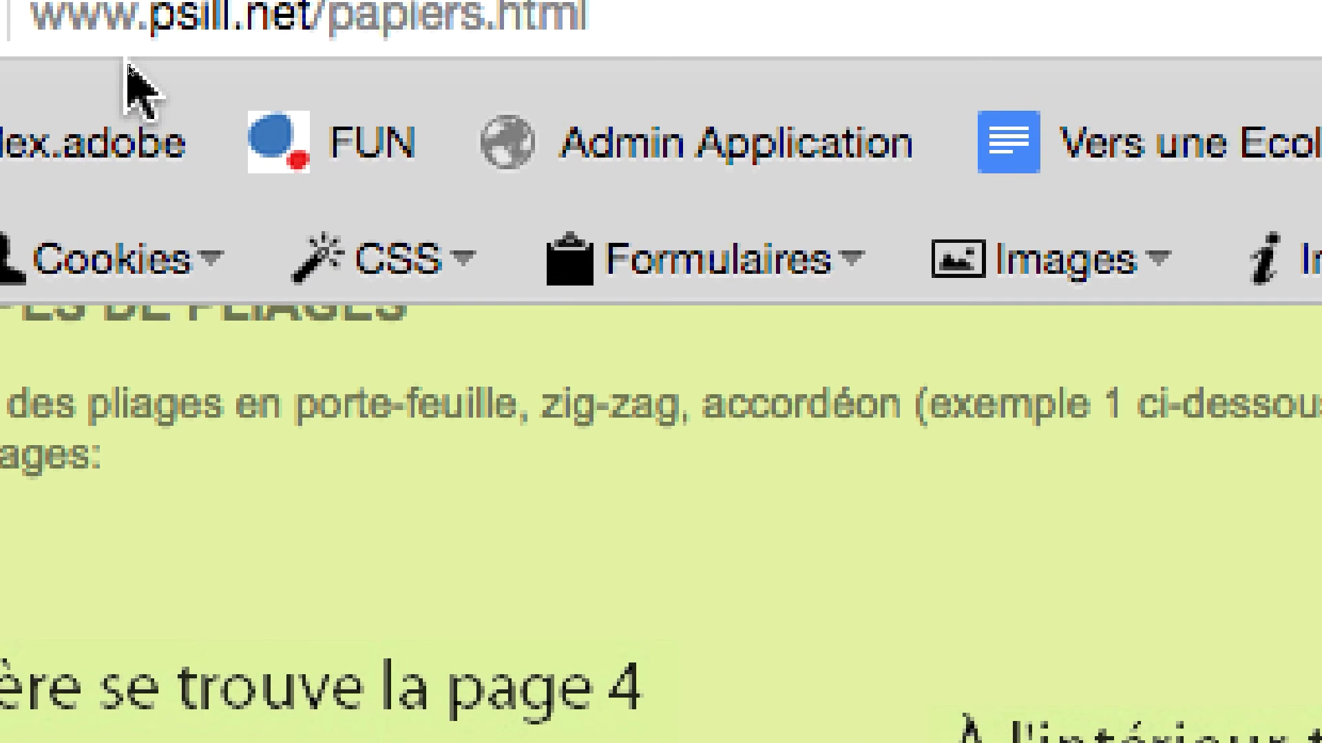
{"action": "scroll", "coordinate": [206, 289], "scroll_direction": "down", "scroll_amount": 1}
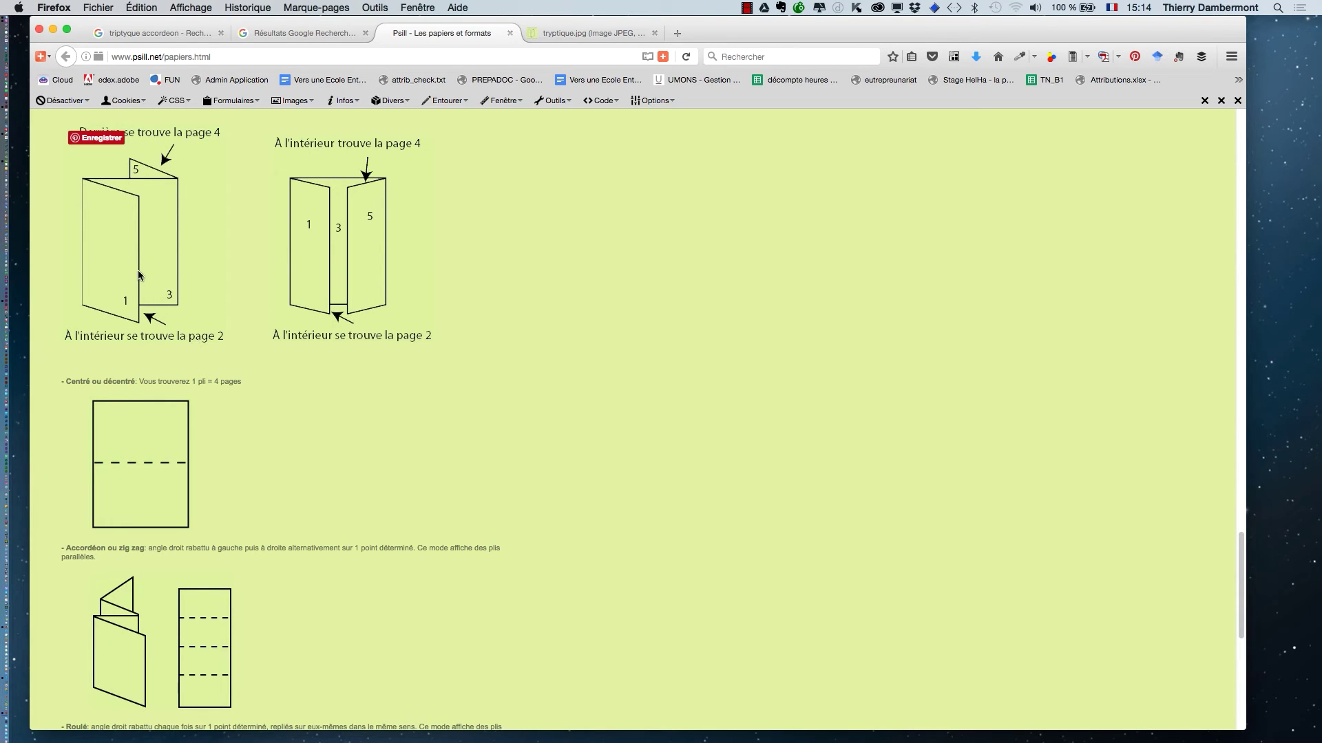
{"action": "scroll", "coordinate": [166, 301], "scroll_direction": "down", "scroll_amount": 4}
{"action": "scroll", "coordinate": [166, 301], "scroll_direction": "down", "scroll_amount": 10}
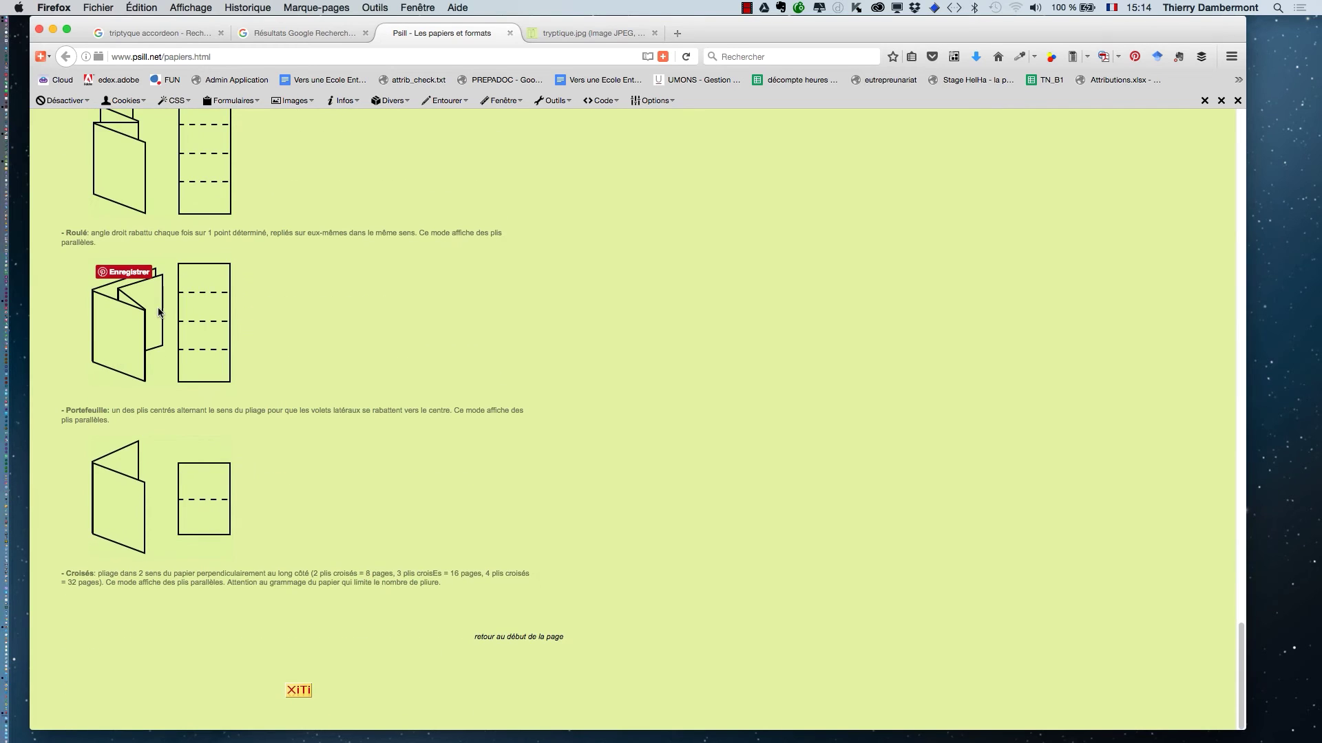
{"action": "scroll", "coordinate": [159, 312], "scroll_direction": "up", "scroll_amount": 15}
Step: Examine the folding illustration in the Google results, visit its source page on stratec.fr, and leave that page
{"action": "key", "text": "ctrl+shift+Tab"}
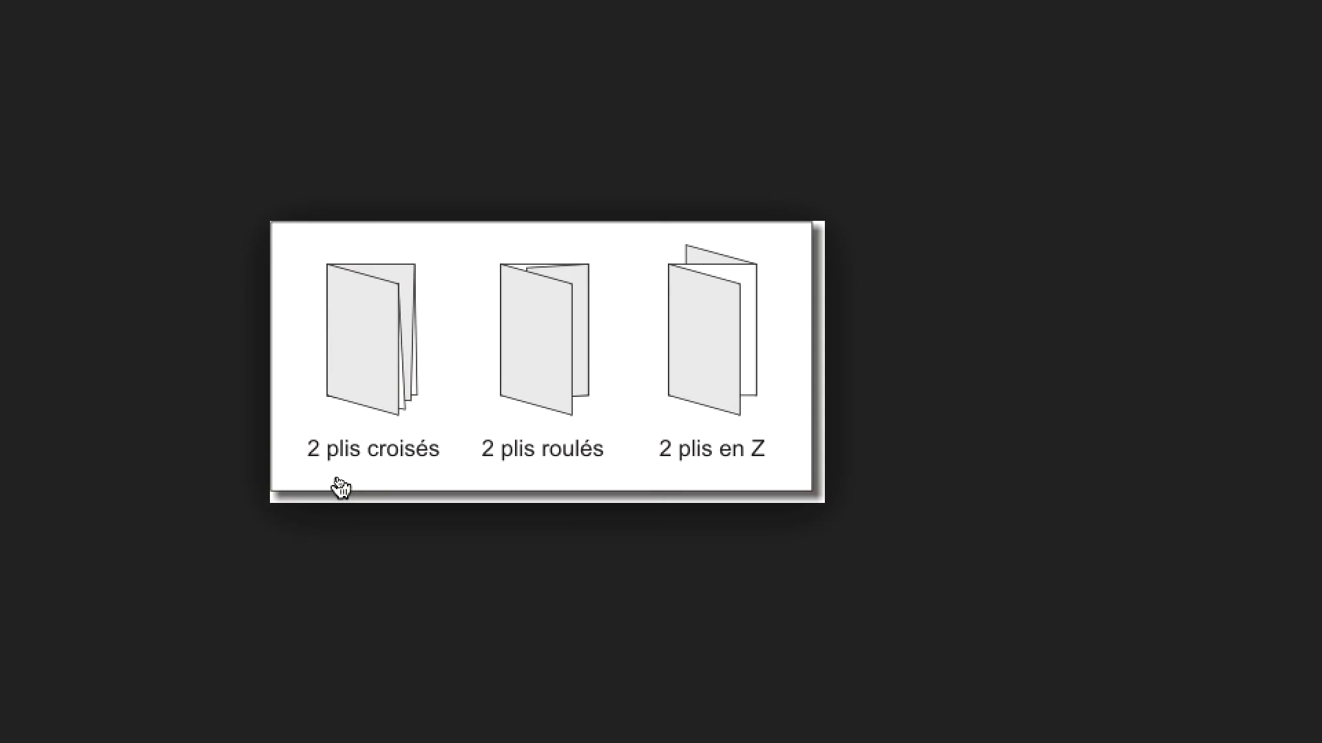
{"action": "left_click", "coordinate": [399, 451]}
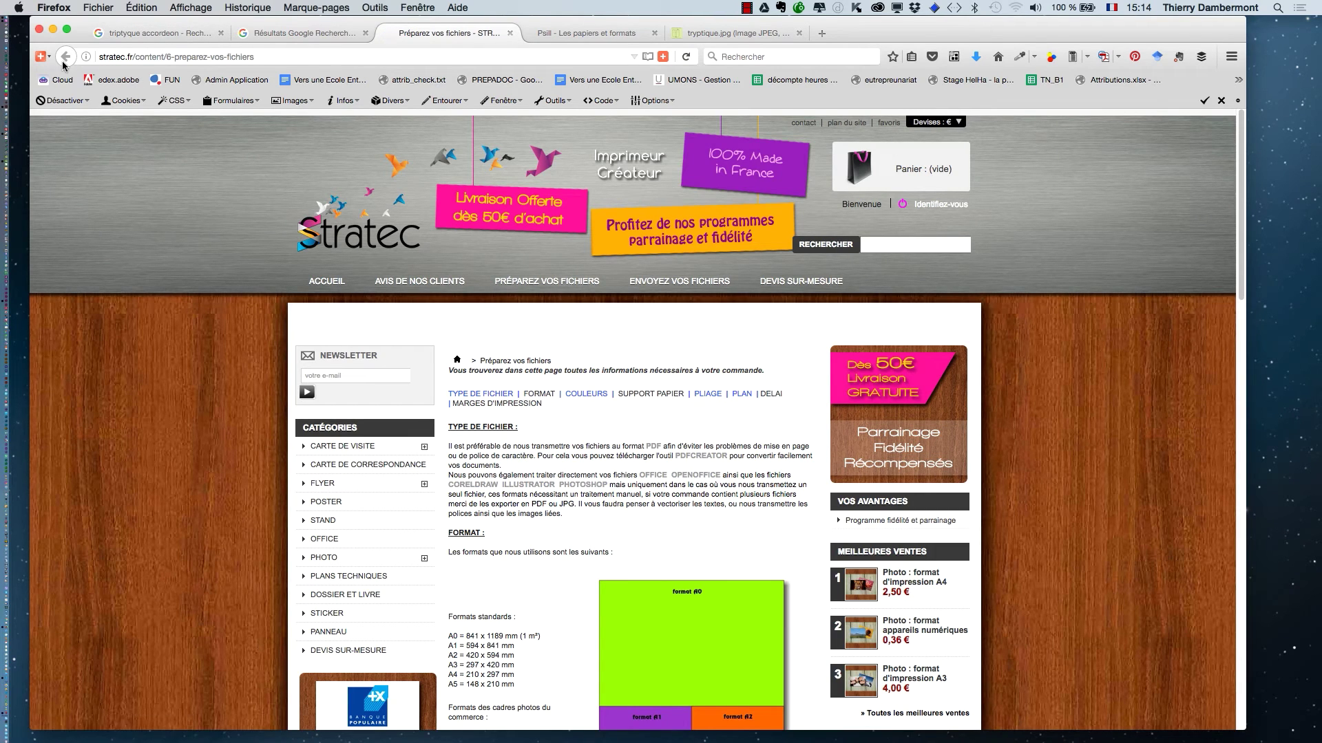
{"action": "left_click", "coordinate": [333, 33]}
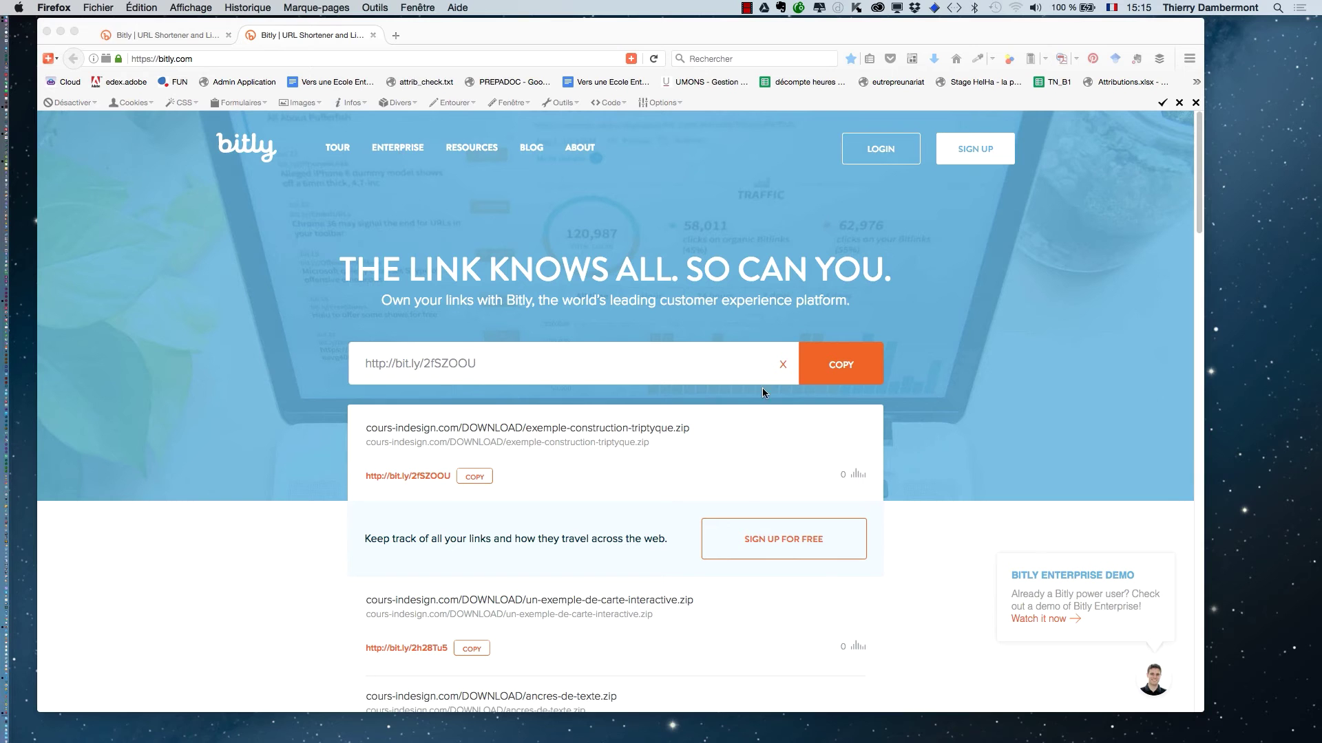
Step: Open triptyque-01.indd from Finder in InDesign, accepting the colour setting Ne pas modifier le document
{"action": "key", "text": "super+Tab"}
{"action": "left_click", "coordinate": [722, 158]}
{"action": "double_click", "coordinate": [722, 159]}
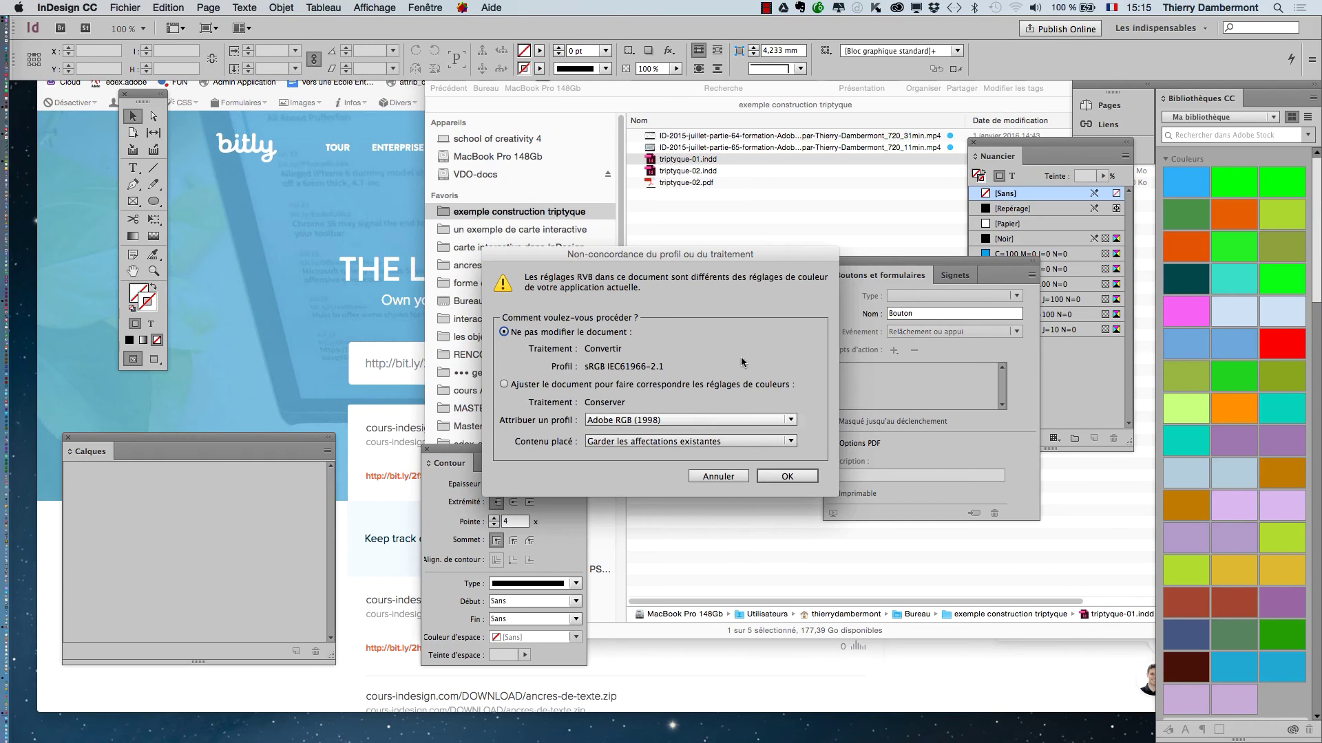
{"action": "left_click", "coordinate": [787, 477]}
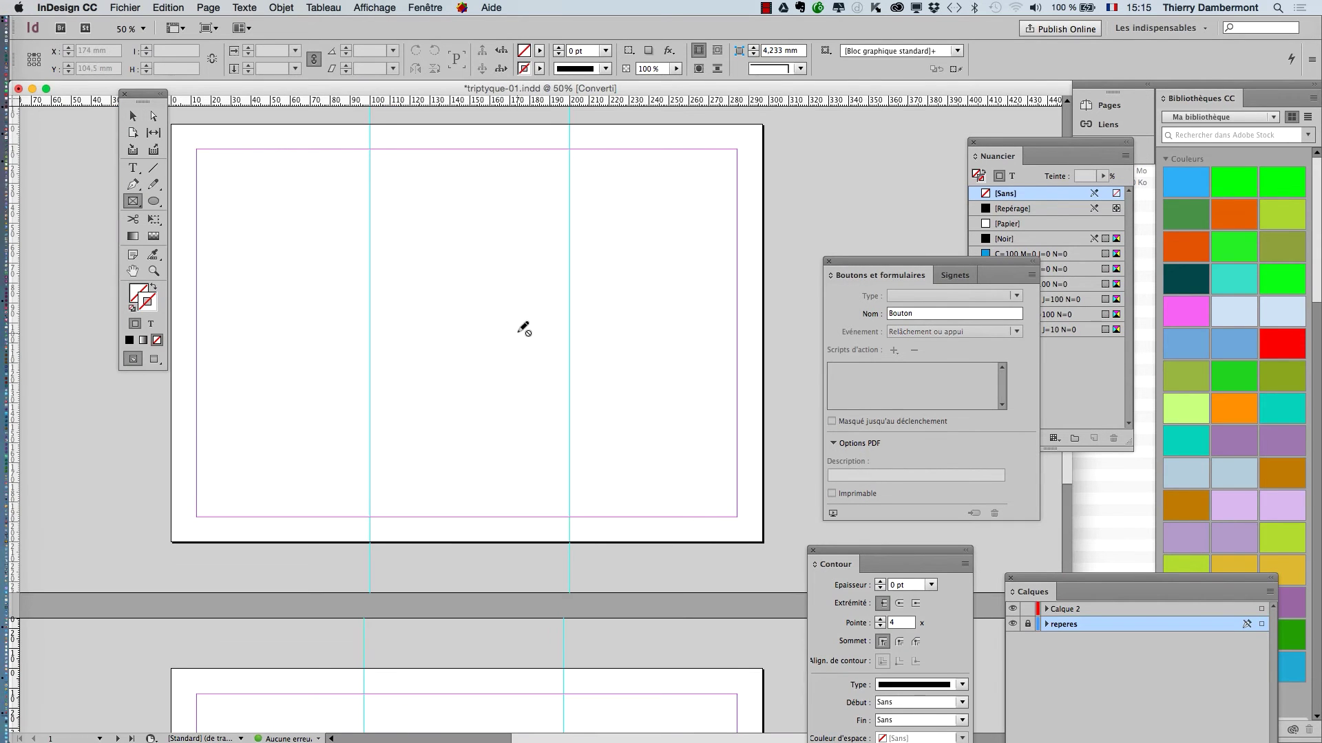
Step: Move the tools palette clear of the page and look over both pages of the triptych
{"action": "left_click_drag", "start_coordinate": [141, 97], "coordinate": [112, 108]}
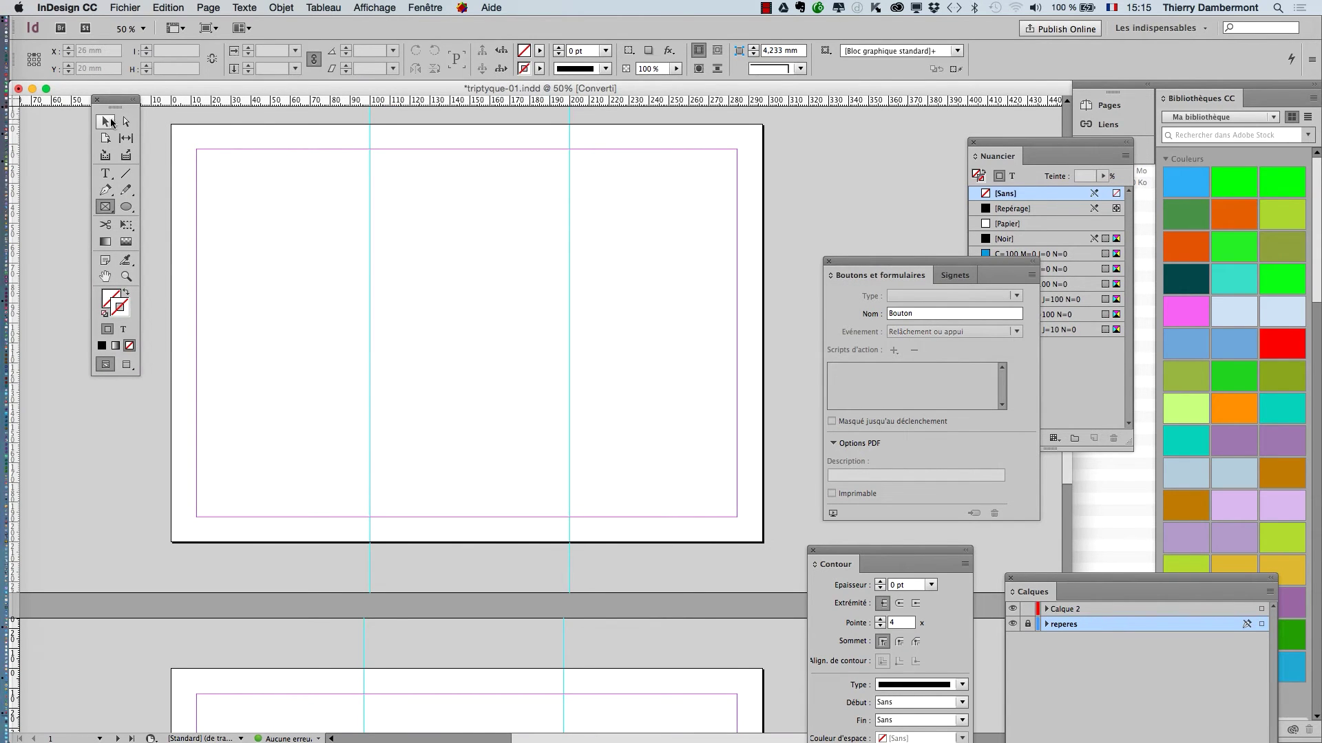
{"action": "scroll", "coordinate": [318, 329], "scroll_direction": "up", "scroll_amount": 3}
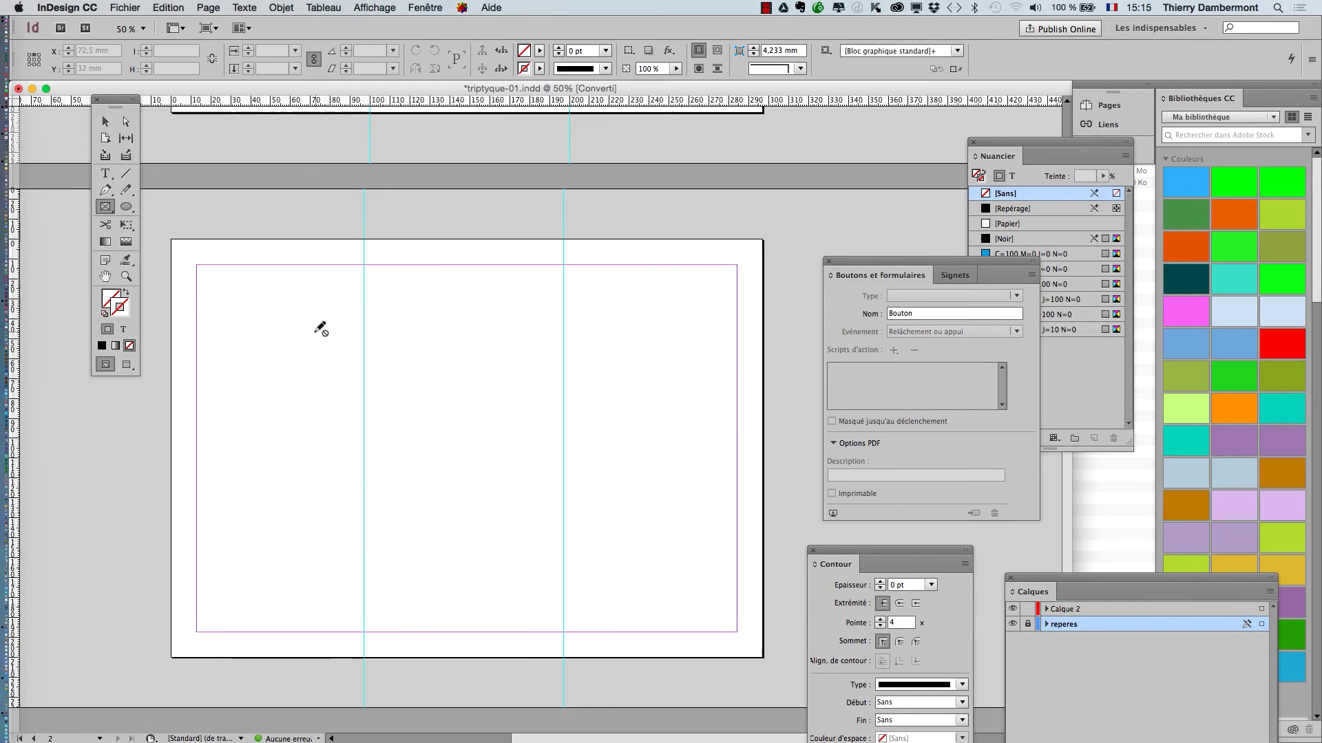
{"action": "scroll", "coordinate": [318, 329], "scroll_direction": "down", "scroll_amount": 1}
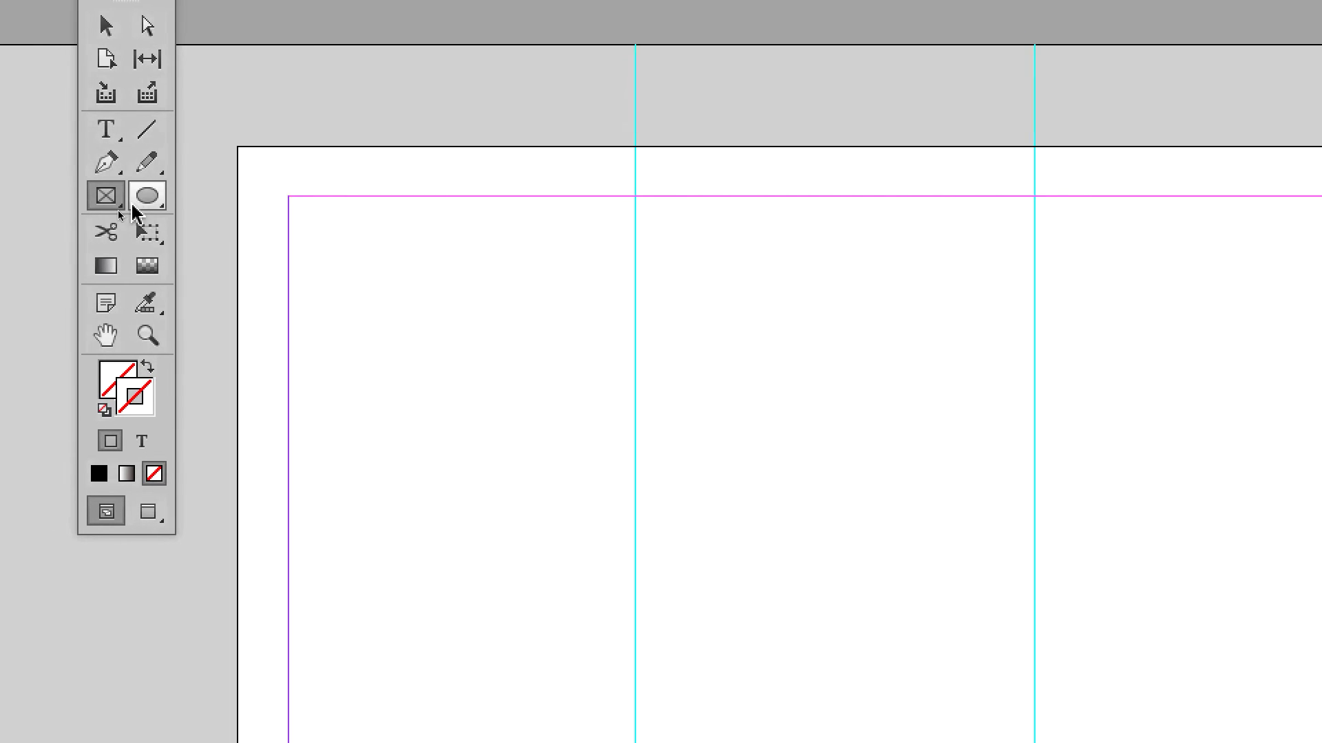
Step: Check the Bloc rectangulaire tool variants and activate the Rectangle tool in place of the Ellipse tool
{"action": "left_click", "coordinate": [129, 210]}
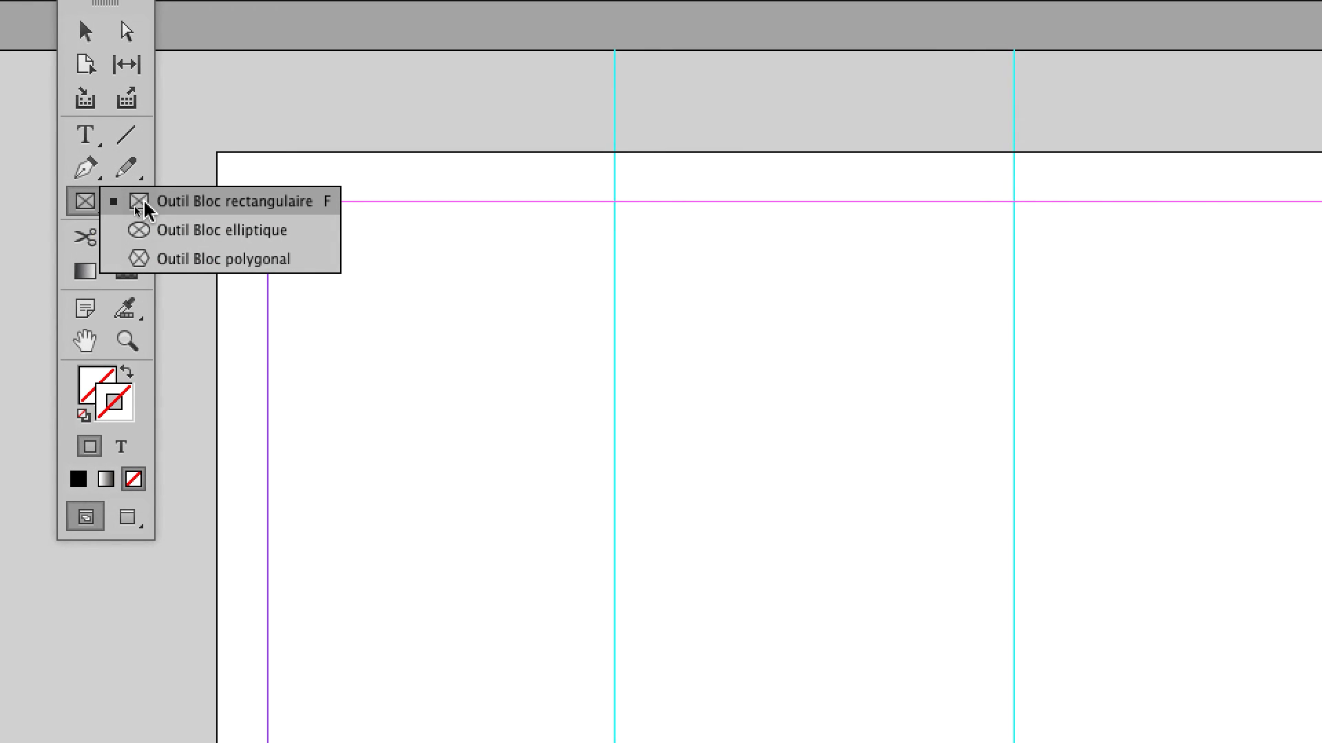
{"action": "left_click", "coordinate": [126, 201]}
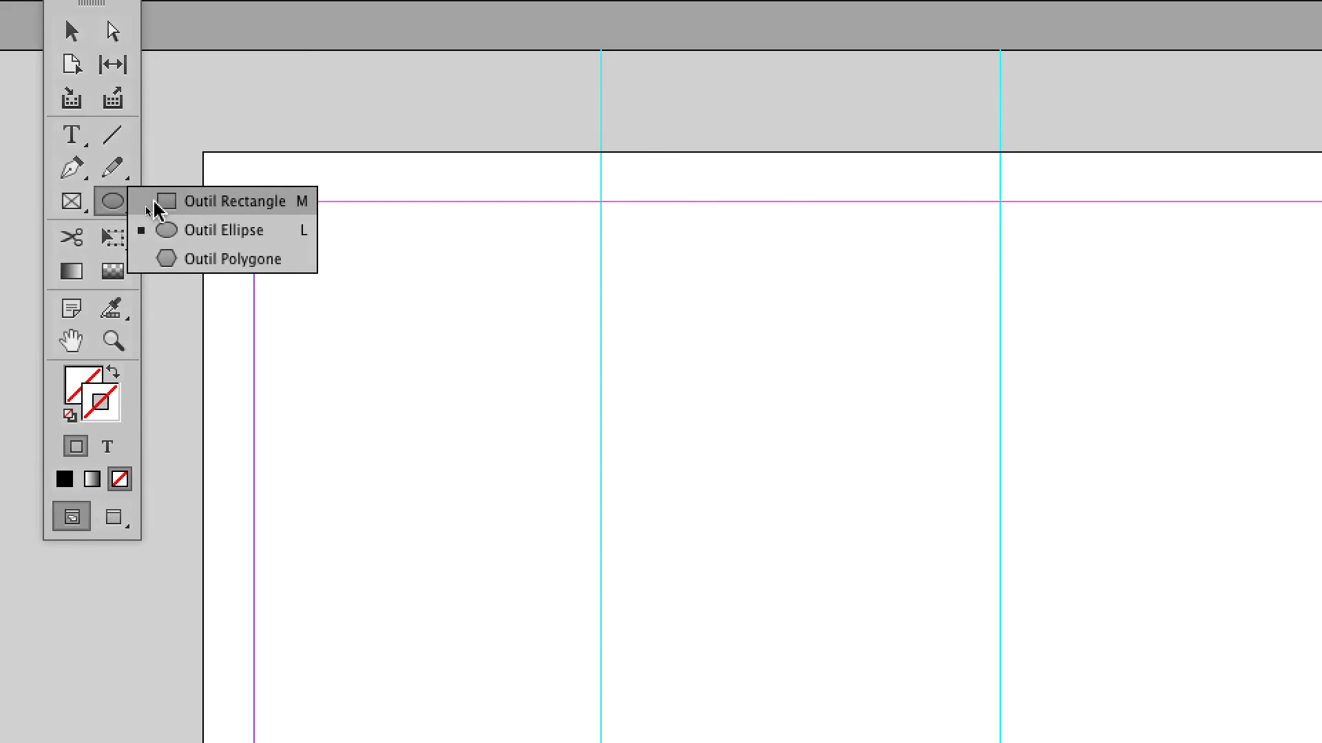
{"action": "left_click", "coordinate": [156, 207]}
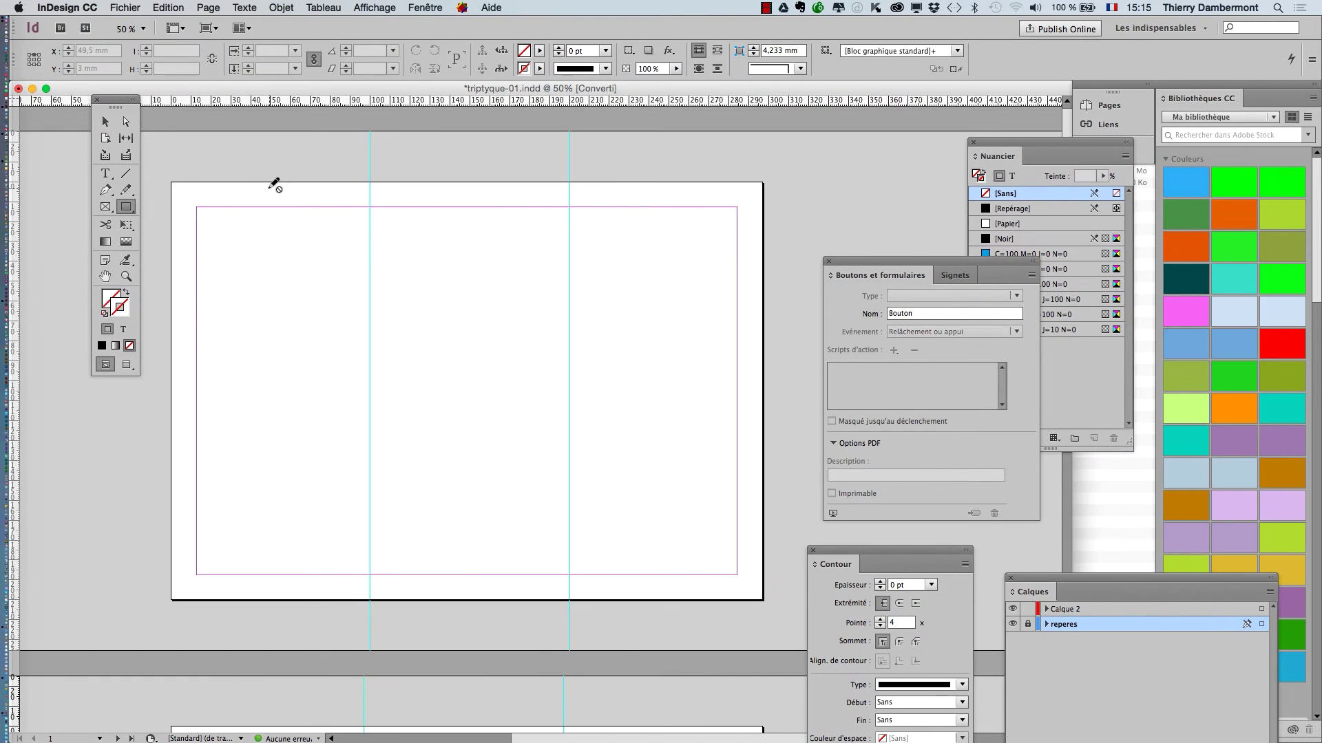
Step: Bring the Calques panel over the page, select Calque 2 and add a new layer above it
{"action": "left_click", "coordinate": [440, 6]}
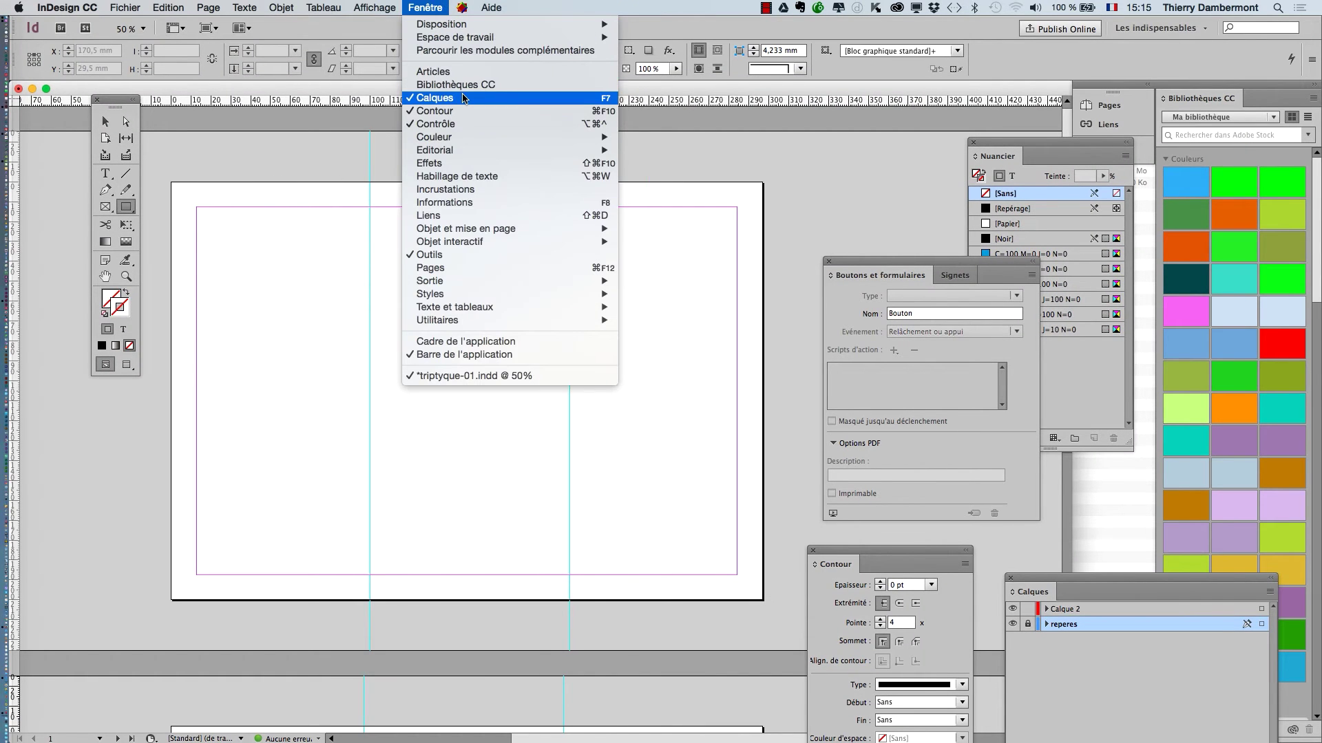
{"action": "left_click", "coordinate": [463, 99]}
{"action": "left_click", "coordinate": [425, 7]}
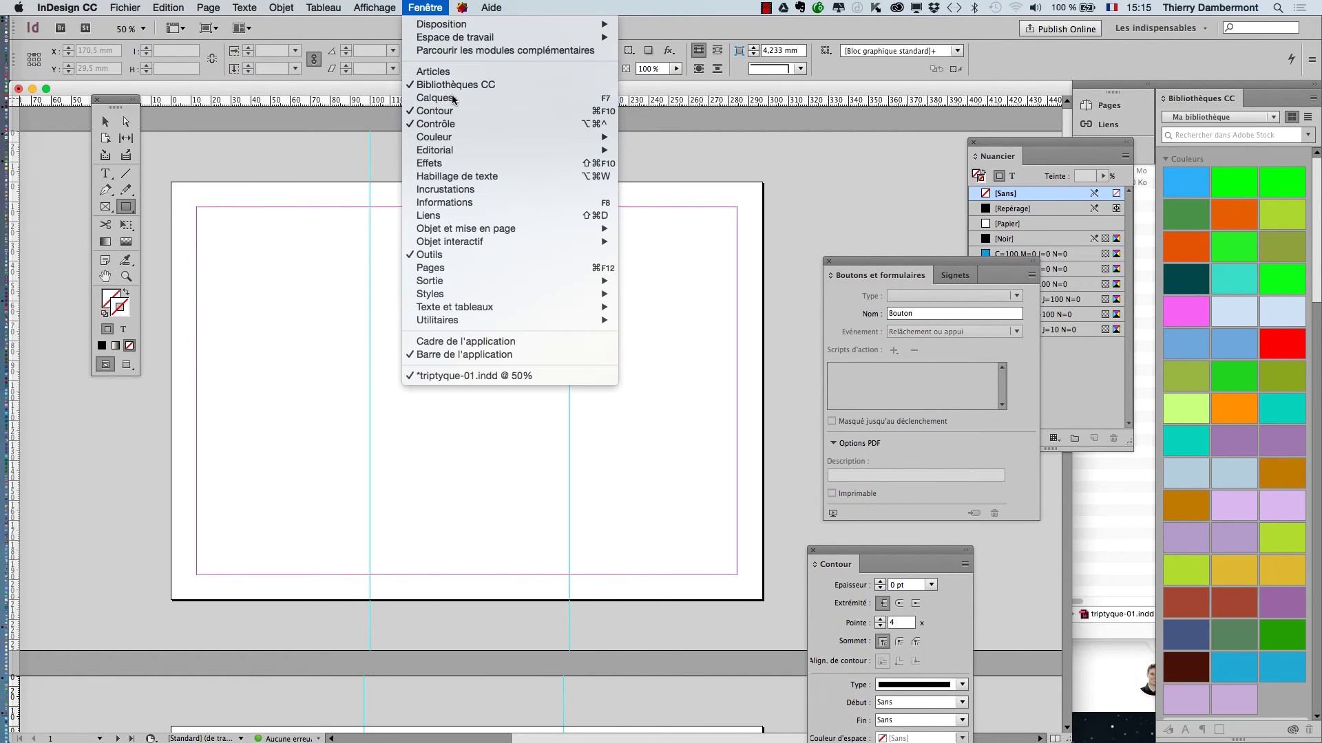
{"action": "left_click", "coordinate": [455, 97]}
{"action": "left_click_drag", "start_coordinate": [1089, 582], "coordinate": [566, 161]}
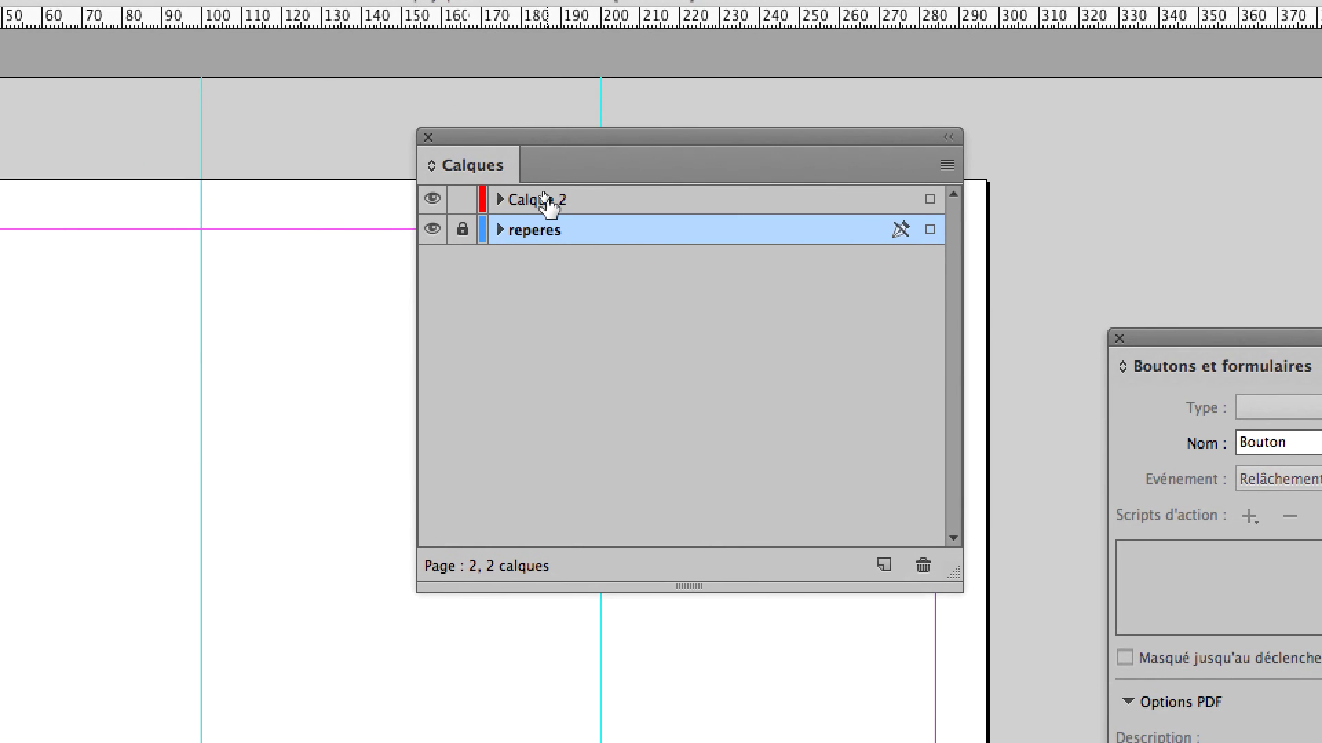
{"action": "left_click", "coordinate": [547, 203]}
{"action": "left_click", "coordinate": [884, 565]}
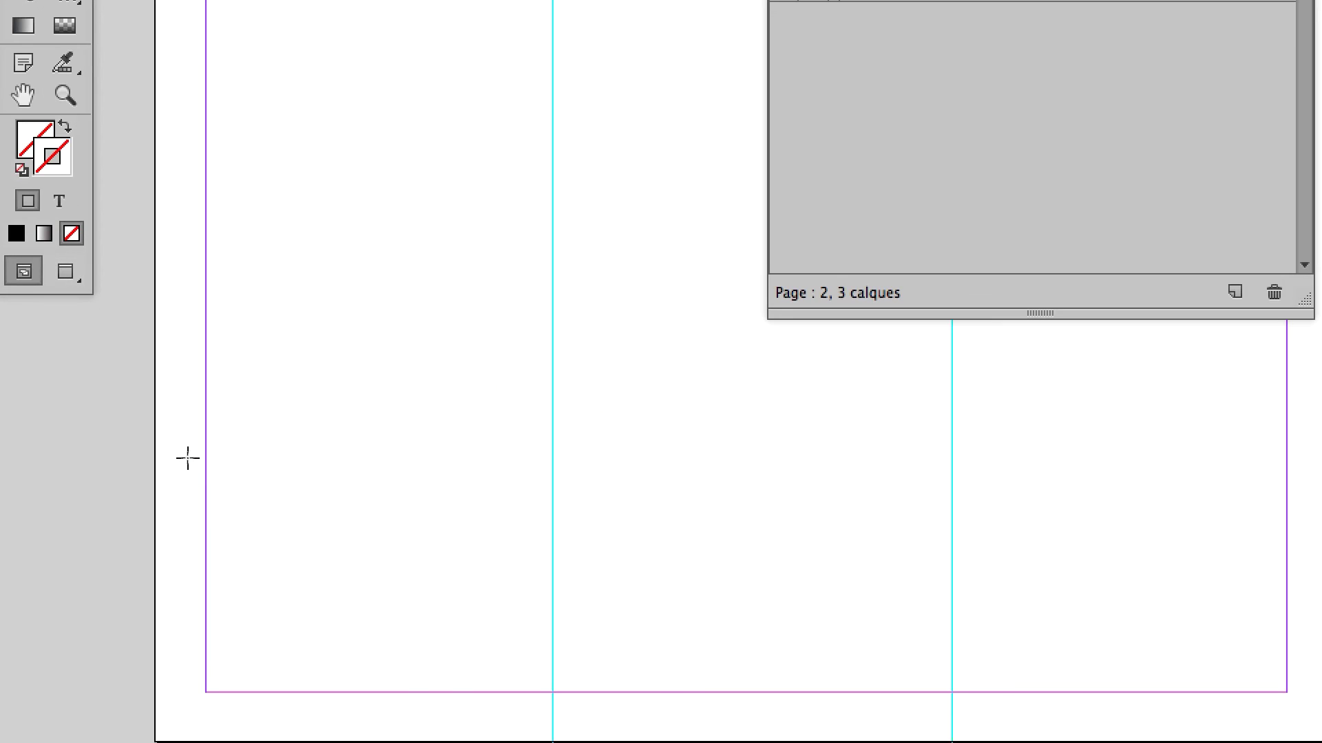
Step: Draw a 100 × 47 mm rectangle across page 1's left panel and fill it with C=0 M=100 J=0 N=0 at 36 % tint
{"action": "left_click_drag", "start_coordinate": [187, 459], "coordinate": [543, 616]}
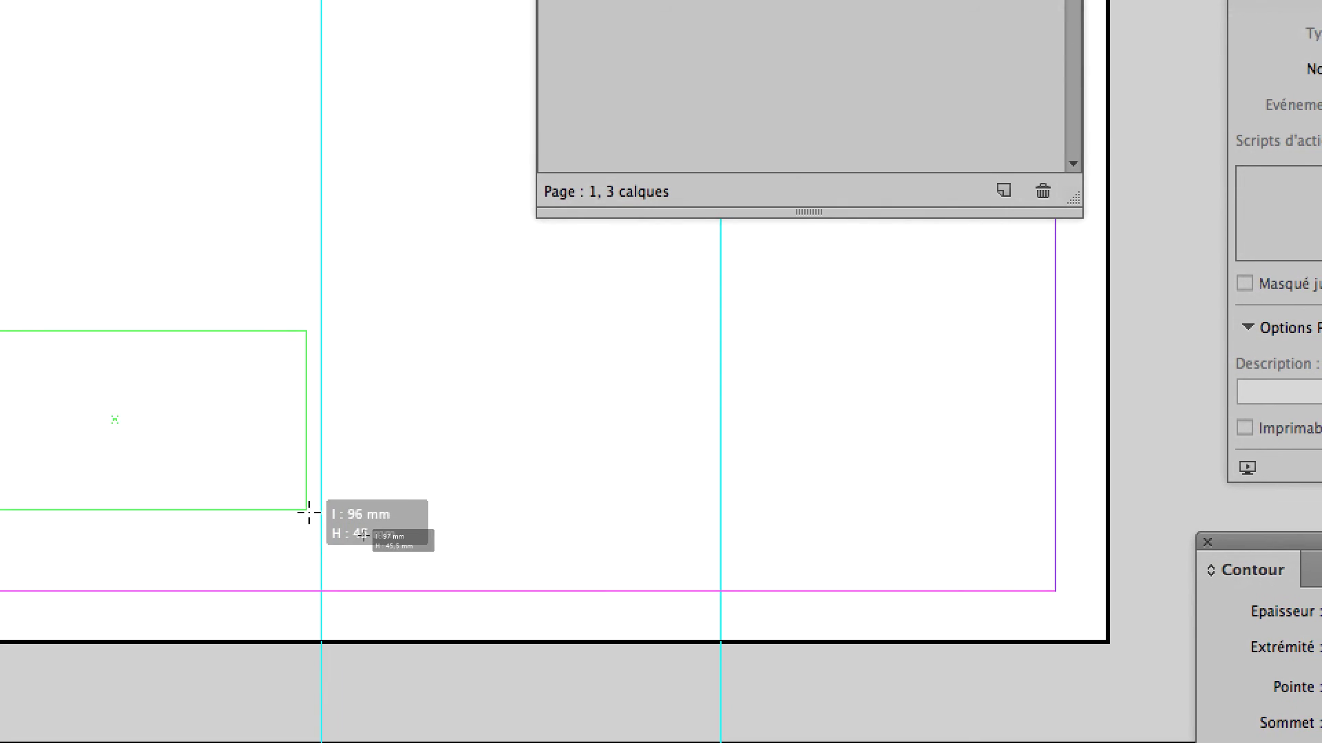
{"action": "left_click_drag", "start_coordinate": [311, 514], "coordinate": [313, 515]}
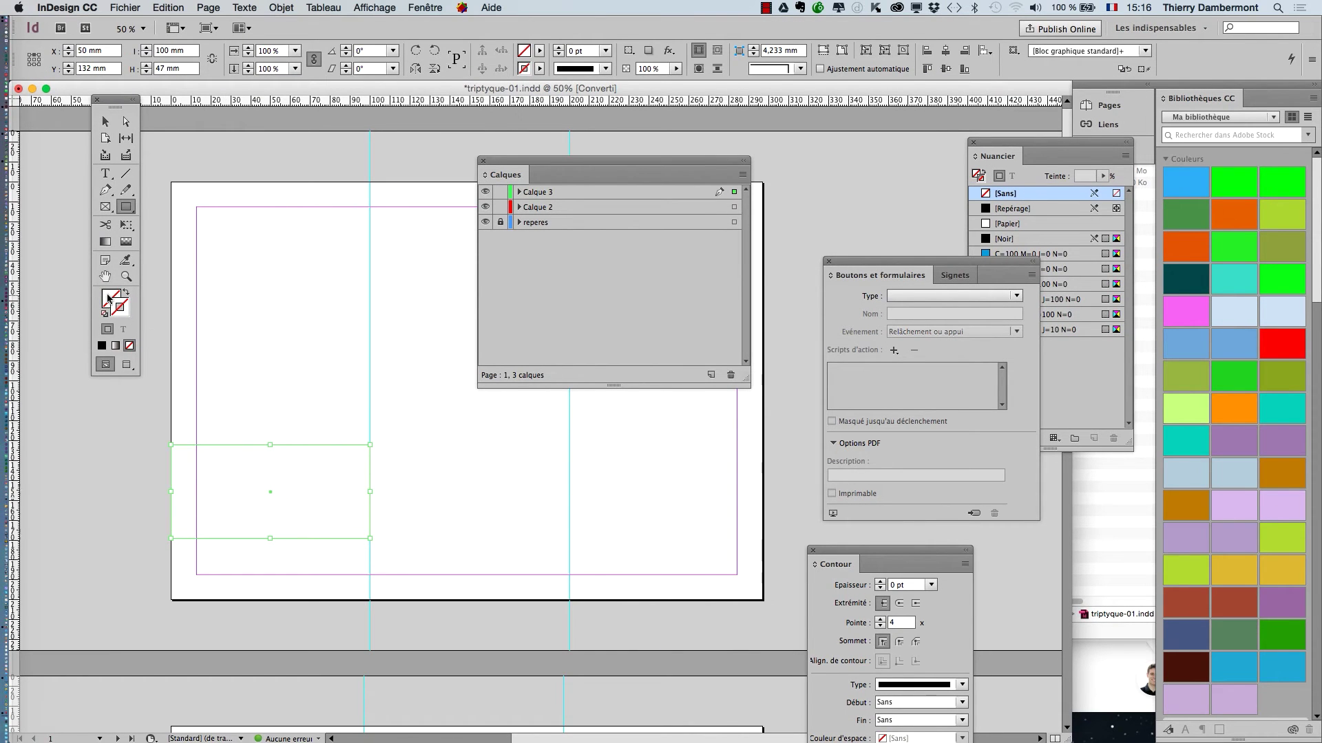
{"action": "left_click", "coordinate": [108, 299]}
{"action": "left_click_drag", "start_coordinate": [1001, 266], "coordinate": [879, 365]}
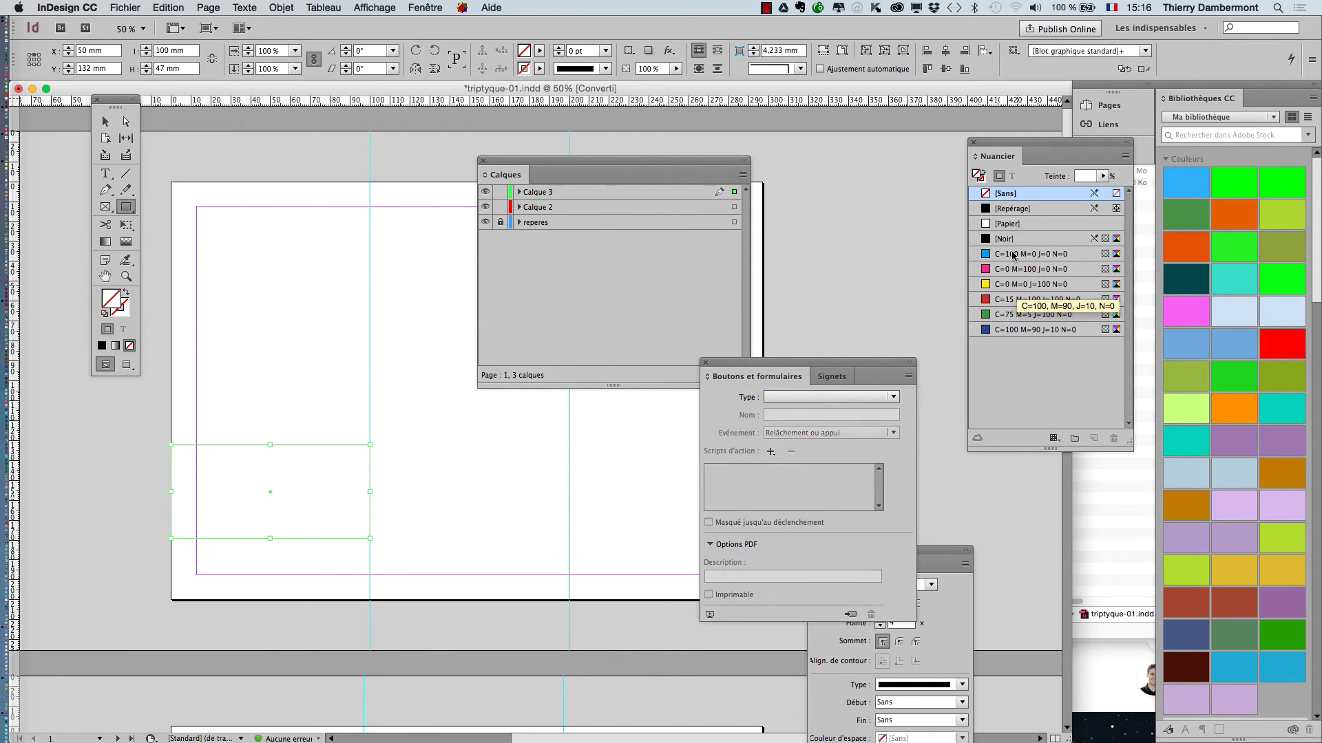
{"action": "left_click", "coordinate": [1015, 255]}
{"action": "left_click_drag", "start_coordinate": [553, 167], "coordinate": [516, 550]}
{"action": "left_click", "coordinate": [1032, 269]}
{"action": "left_click_drag", "start_coordinate": [1102, 176], "coordinate": [1061, 192]}
Step: Move the pink block into page 1's middle panel, aligned between the two fold guides
{"action": "left_click", "coordinate": [108, 122]}
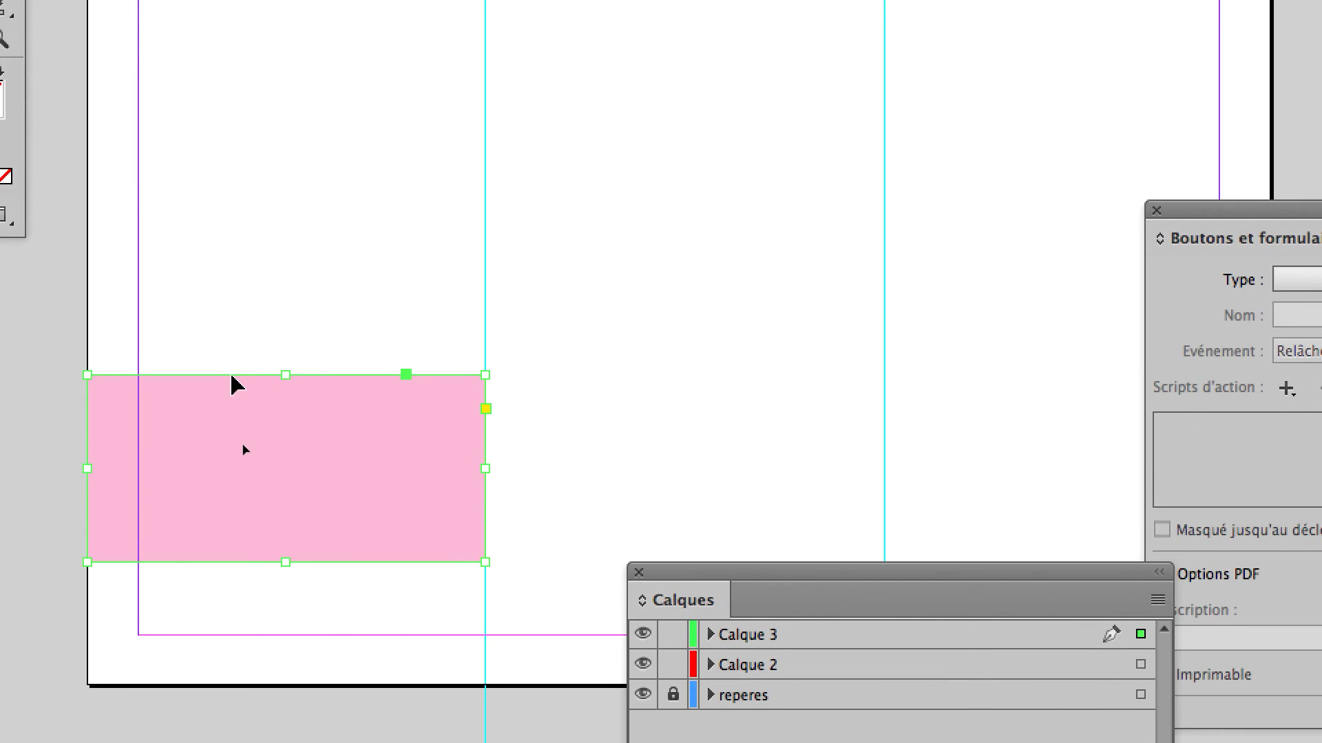
{"action": "left_click_drag", "start_coordinate": [234, 382], "coordinate": [629, 41]}
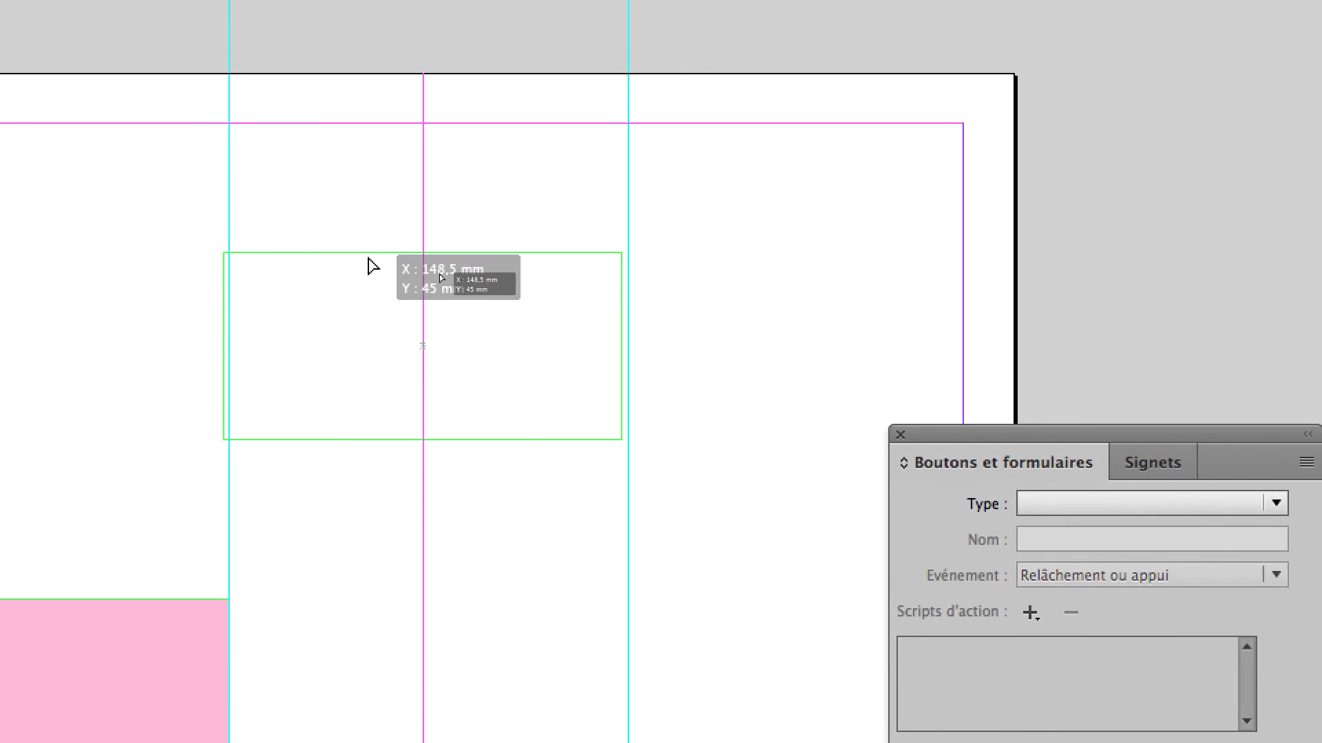
{"action": "left_click_drag", "start_coordinate": [368, 259], "coordinate": [374, 262]}
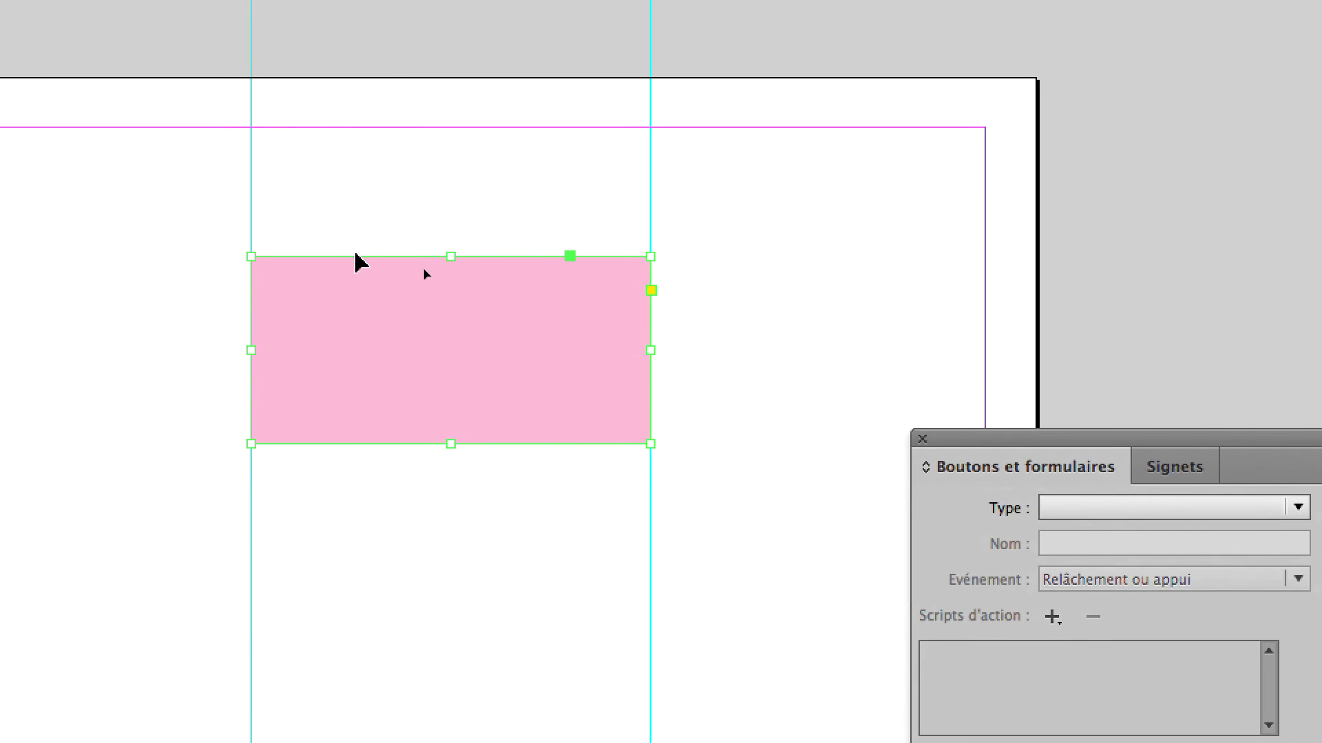
Step: Move the pink block to page 1's right panel and narrow it to 97 mm so it ends at the page edge
{"action": "left_click_drag", "start_coordinate": [356, 260], "coordinate": [753, 154]}
{"action": "left_click_drag", "start_coordinate": [491, 221], "coordinate": [493, 225]}
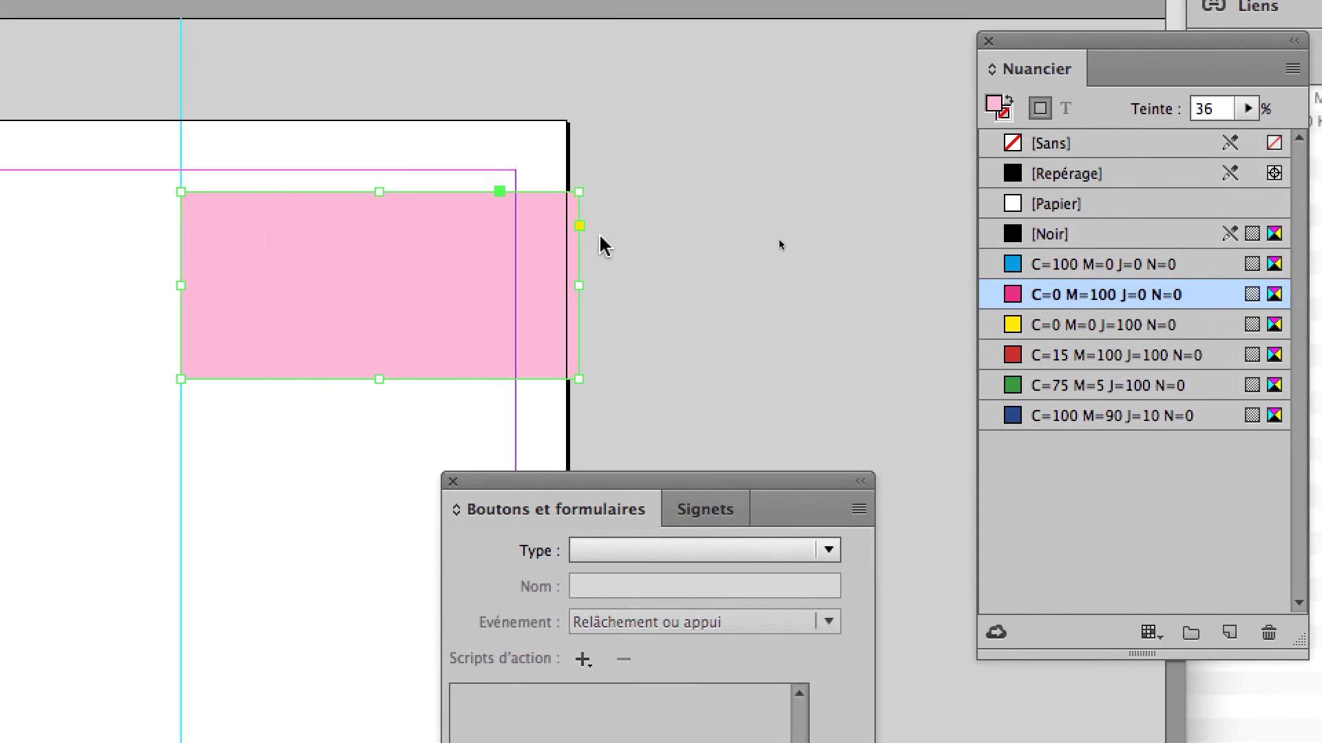
{"action": "scroll", "coordinate": [590, 256], "scroll_direction": "up", "scroll_amount": 1}
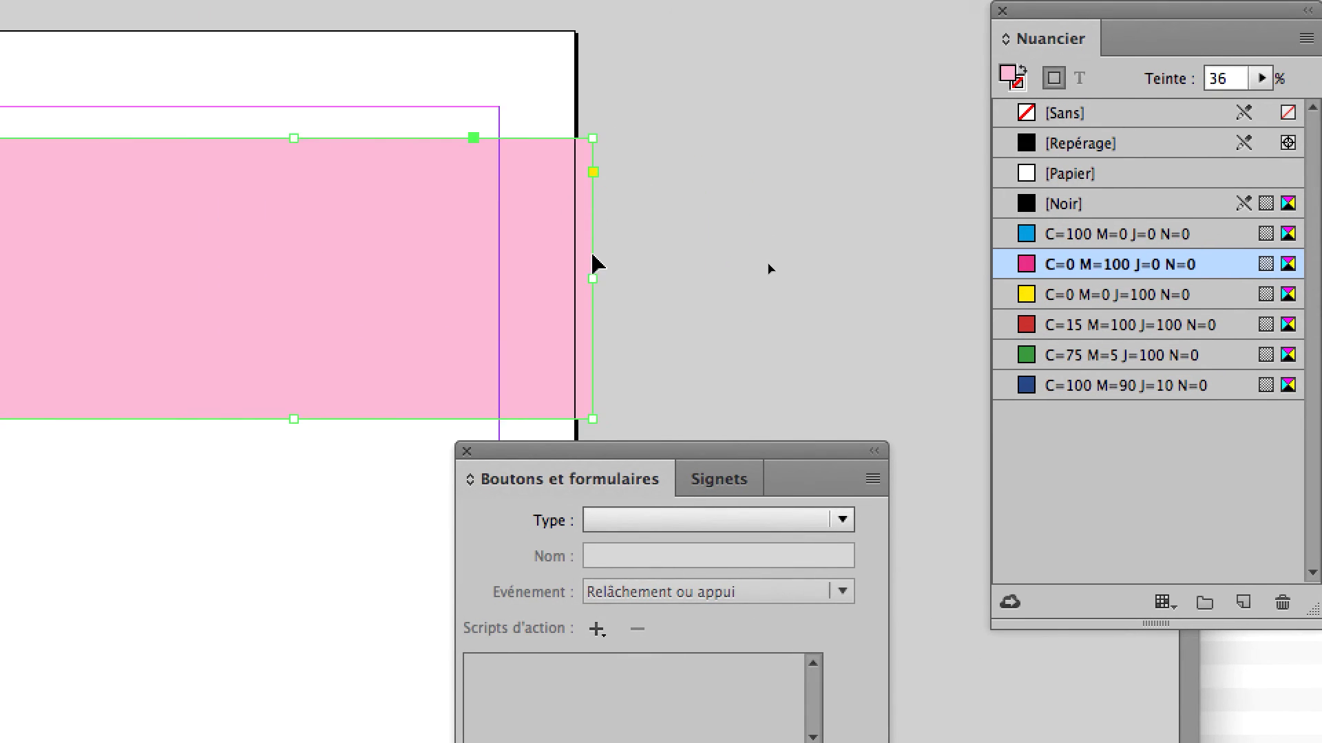
{"action": "scroll", "coordinate": [593, 268], "scroll_direction": "up", "scroll_amount": 1}
{"action": "left_click_drag", "start_coordinate": [591, 269], "coordinate": [582, 267]}
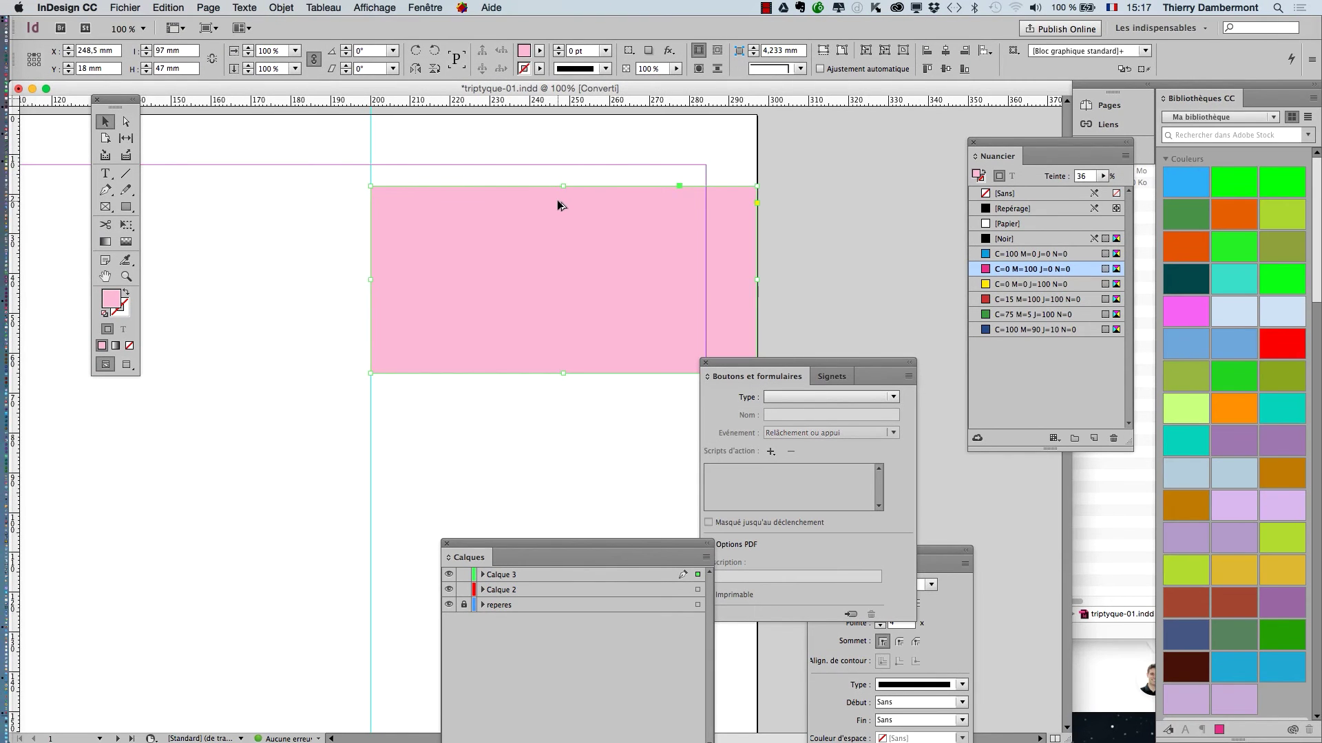
Step: Show both pages, deselect the pink block and move the tools, Boutons et formulaires and Calques panels out of the way
{"action": "scroll", "coordinate": [556, 203], "scroll_direction": "down", "scroll_amount": 2, "text": "alt"}
{"action": "left_click_drag", "start_coordinate": [104, 101], "coordinate": [48, 130]}
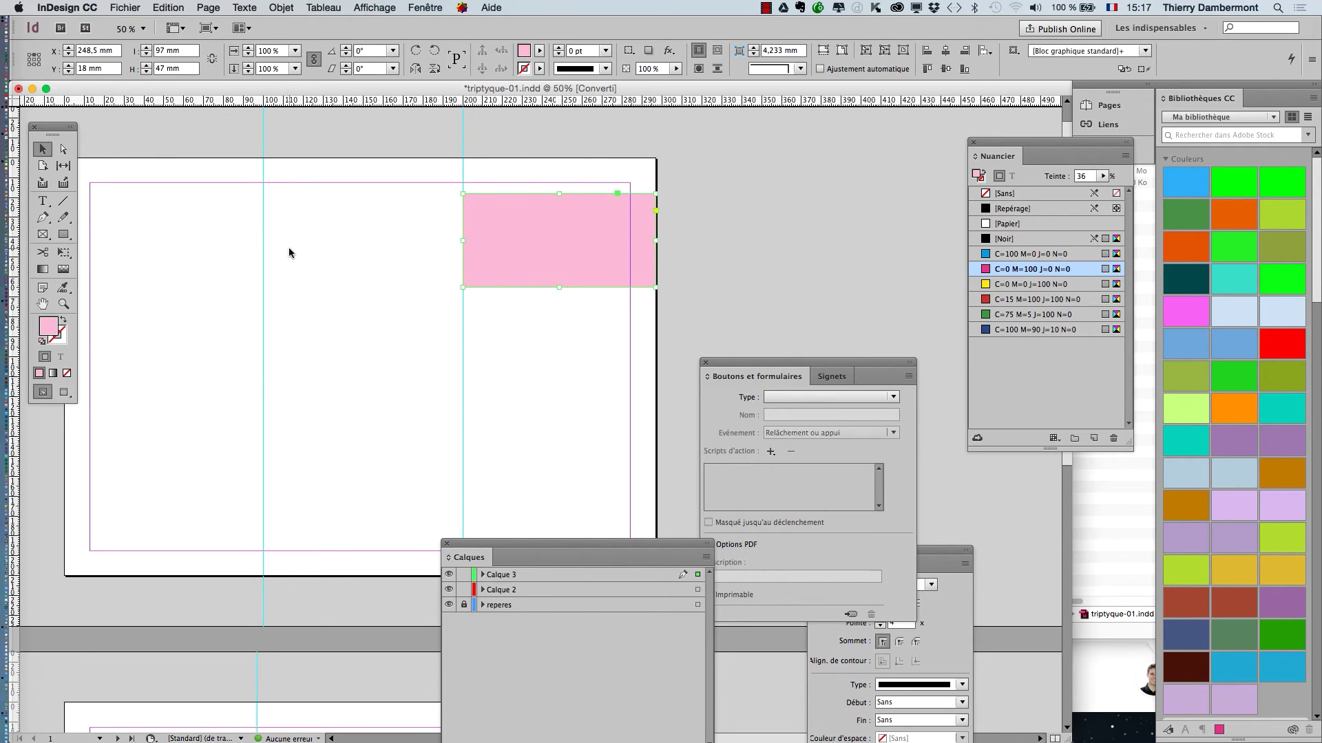
{"action": "scroll", "coordinate": [289, 252], "scroll_direction": "down", "scroll_amount": 1, "text": "alt"}
{"action": "left_click_drag", "start_coordinate": [725, 368], "coordinate": [795, 343]}
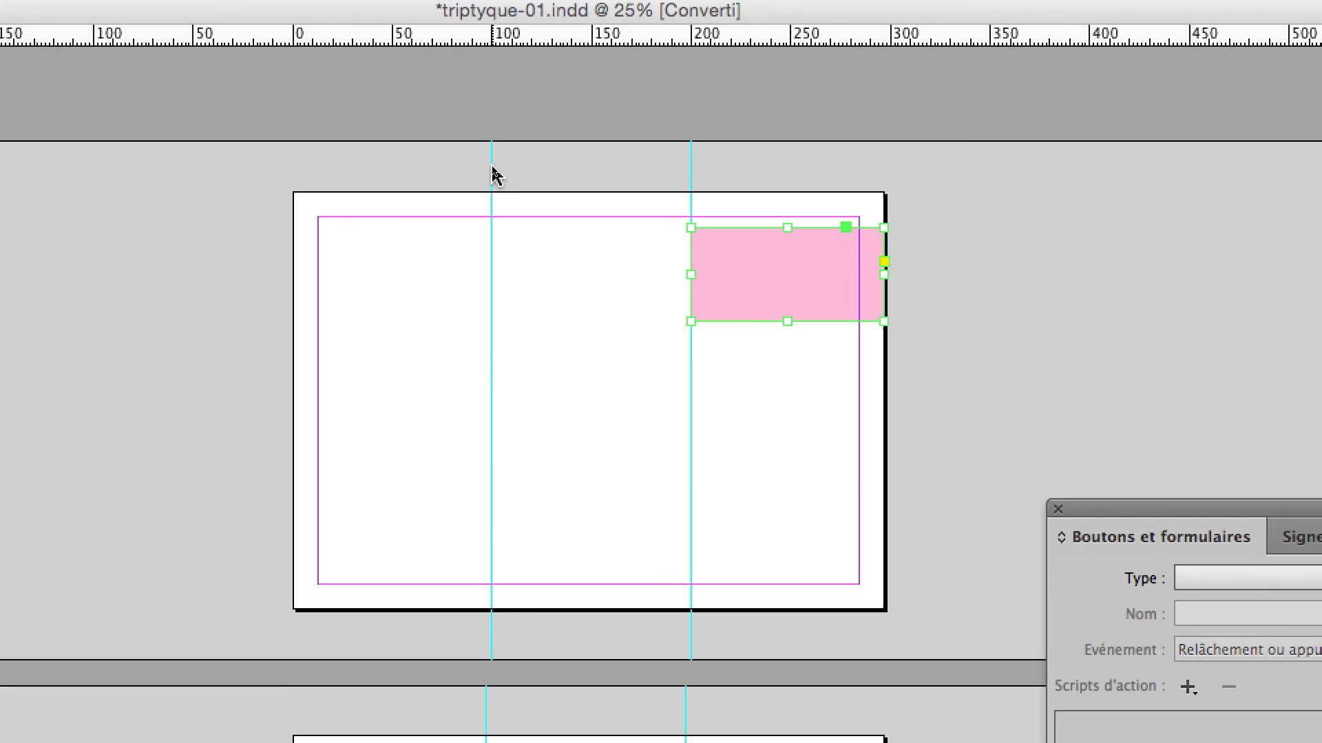
{"action": "left_click", "coordinate": [491, 167]}
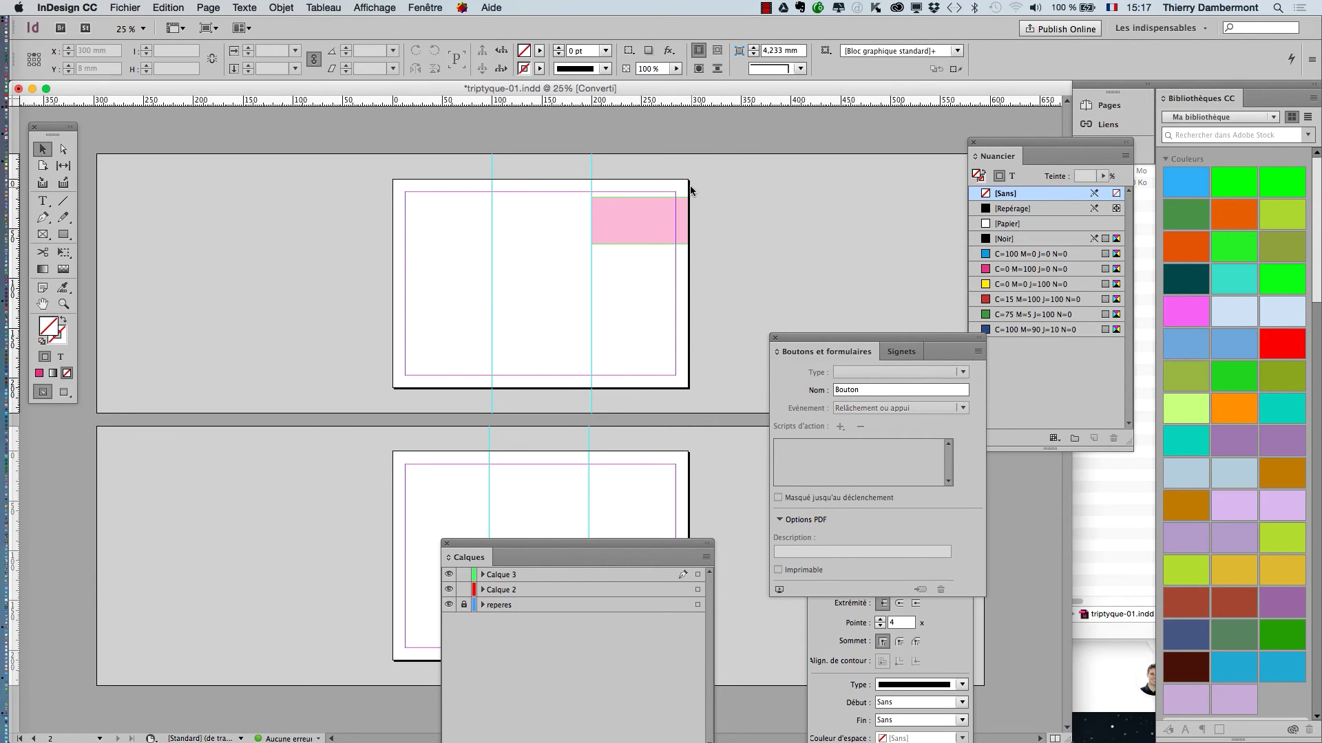
{"action": "left_click_drag", "start_coordinate": [678, 550], "coordinate": [314, 494]}
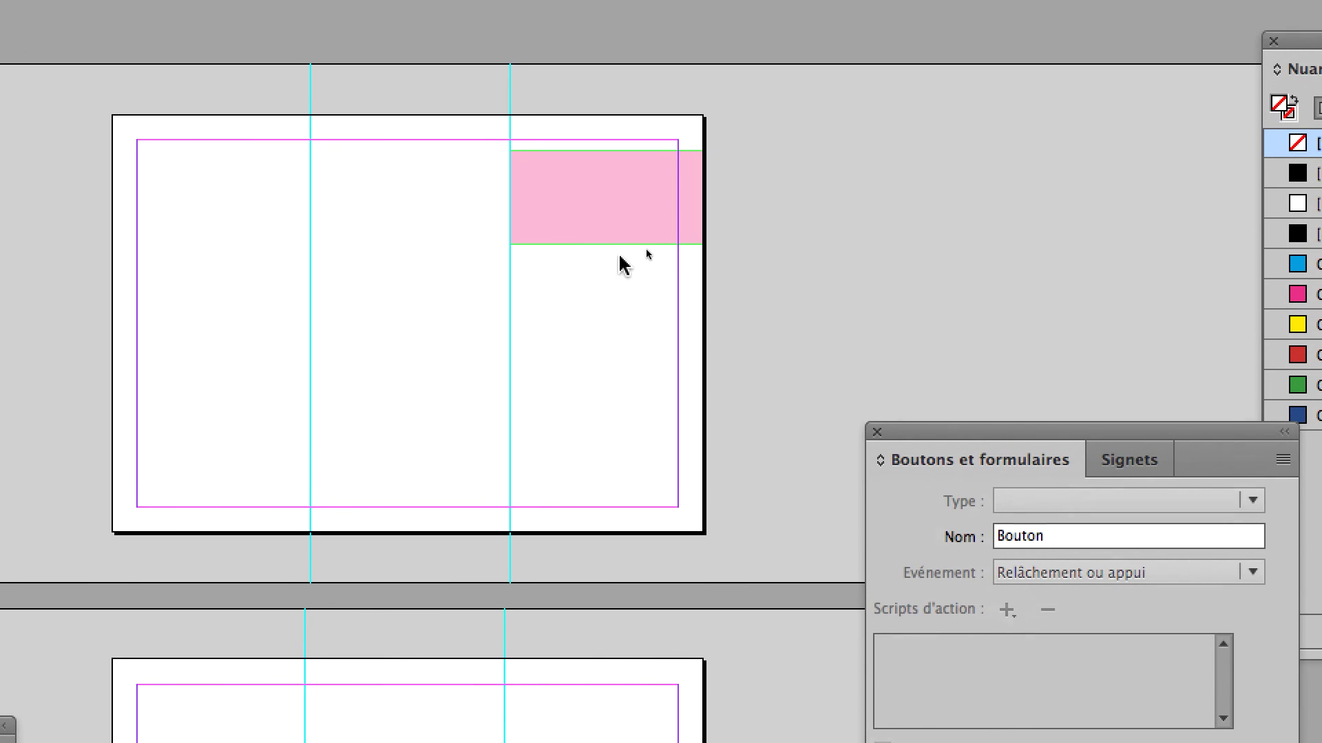
Step: Move the pink block onto page 2's left panel, aligned between the page edge and the first fold guide
{"action": "left_click_drag", "start_coordinate": [620, 256], "coordinate": [553, 482]}
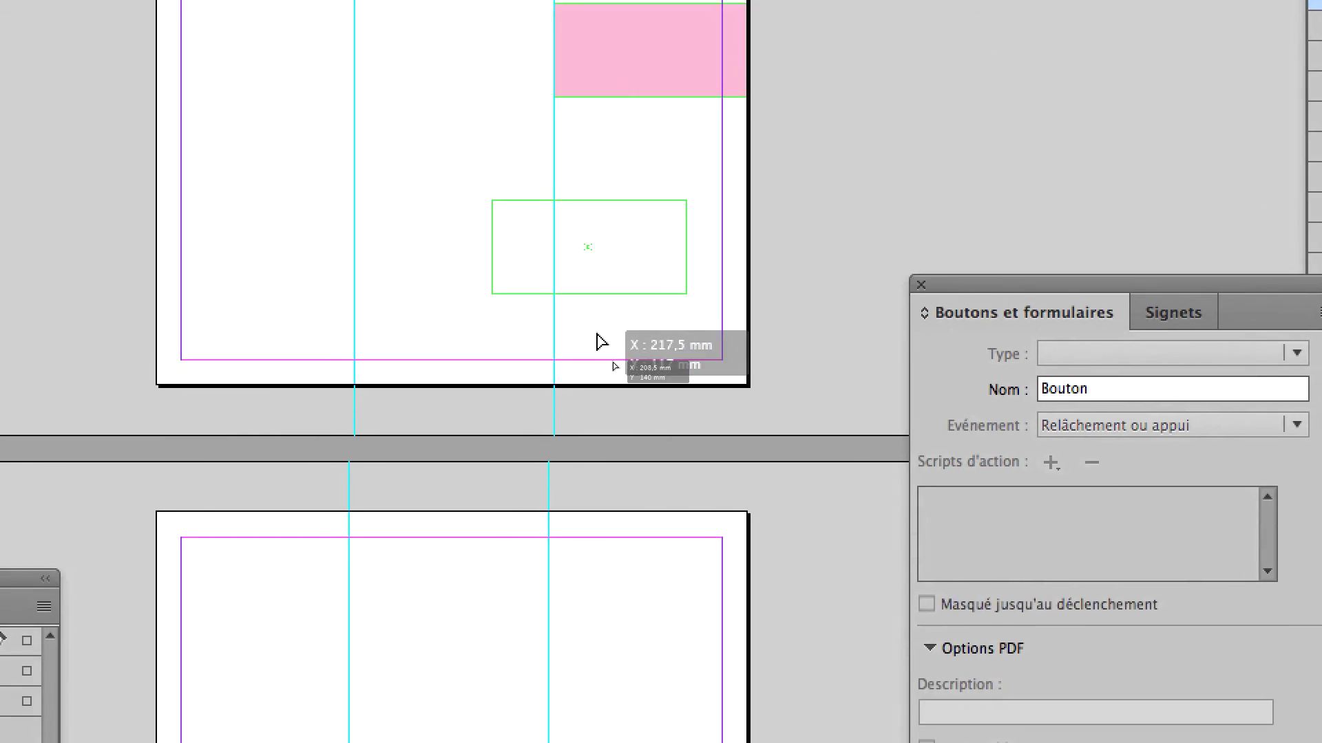
{"action": "left_click_drag", "start_coordinate": [600, 342], "coordinate": [267, 695]}
{"action": "key", "text": "super+equal"}
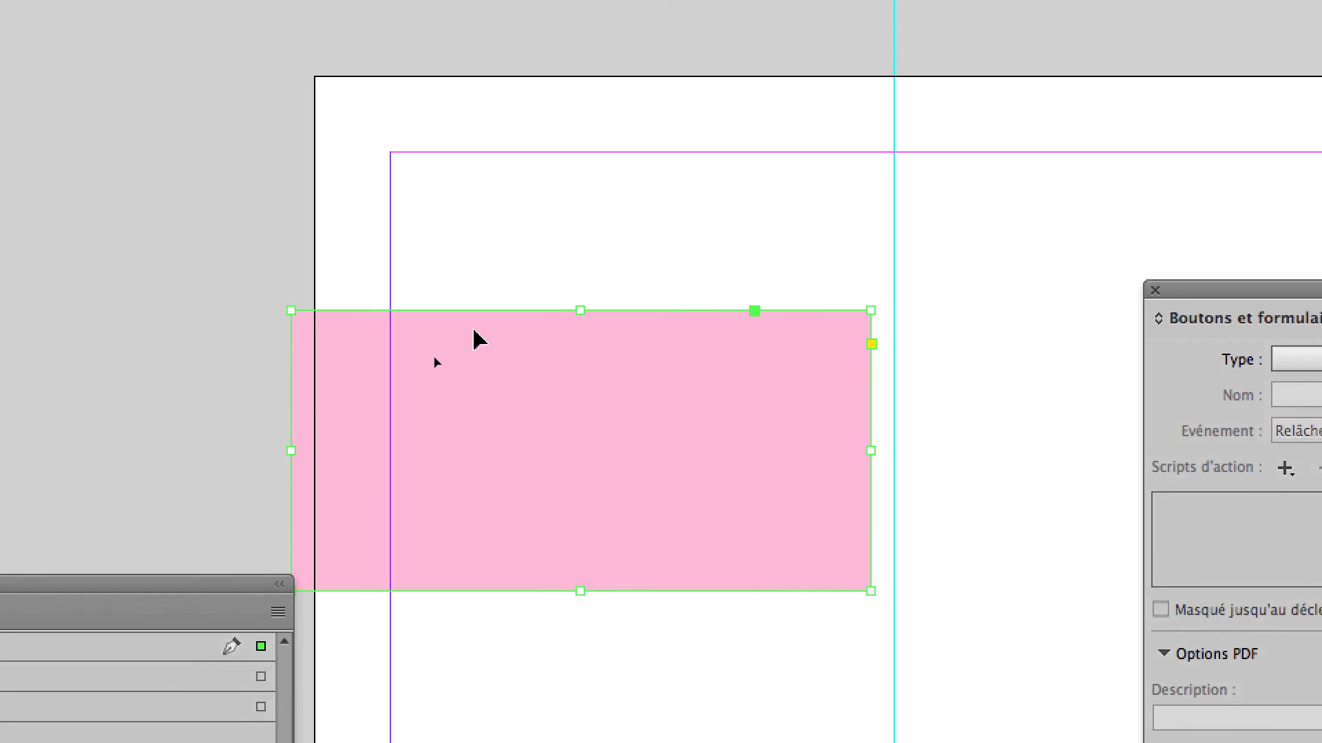
{"action": "left_click_drag", "start_coordinate": [475, 337], "coordinate": [482, 331]}
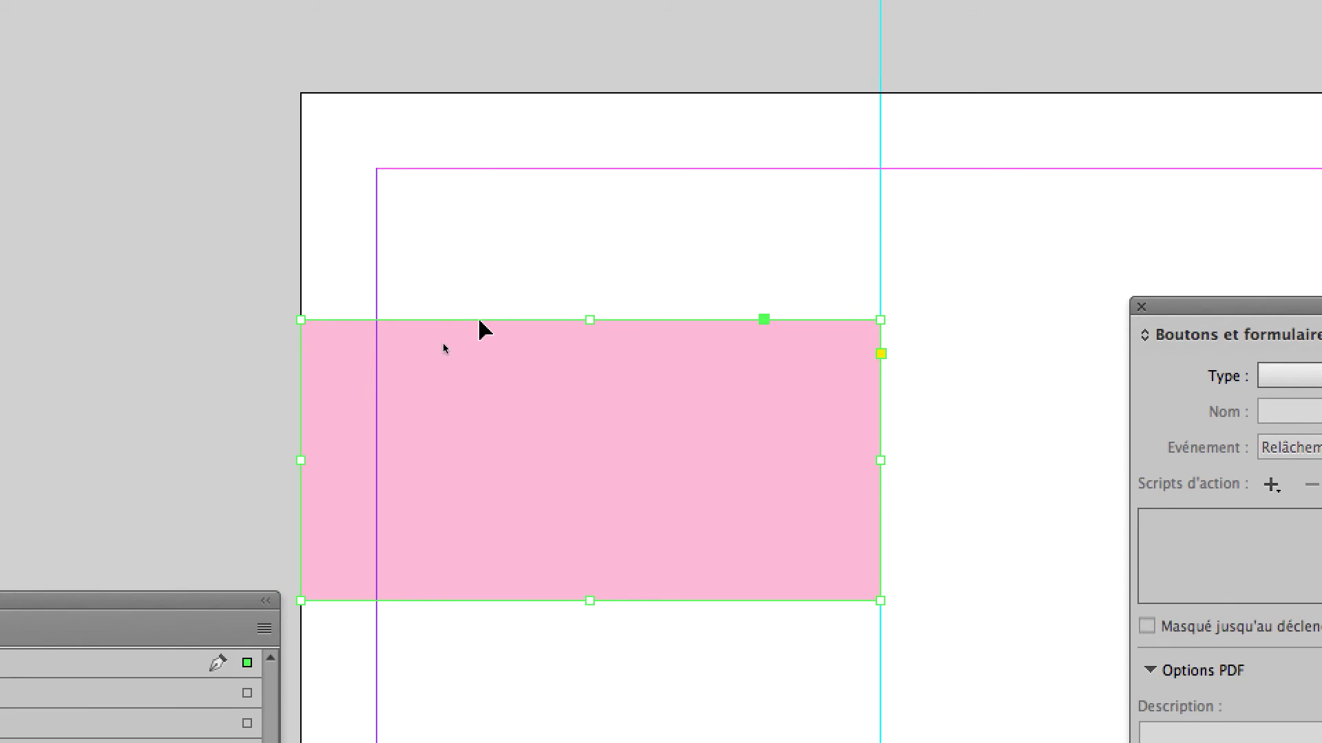
{"action": "left_click", "coordinate": [324, 99]}
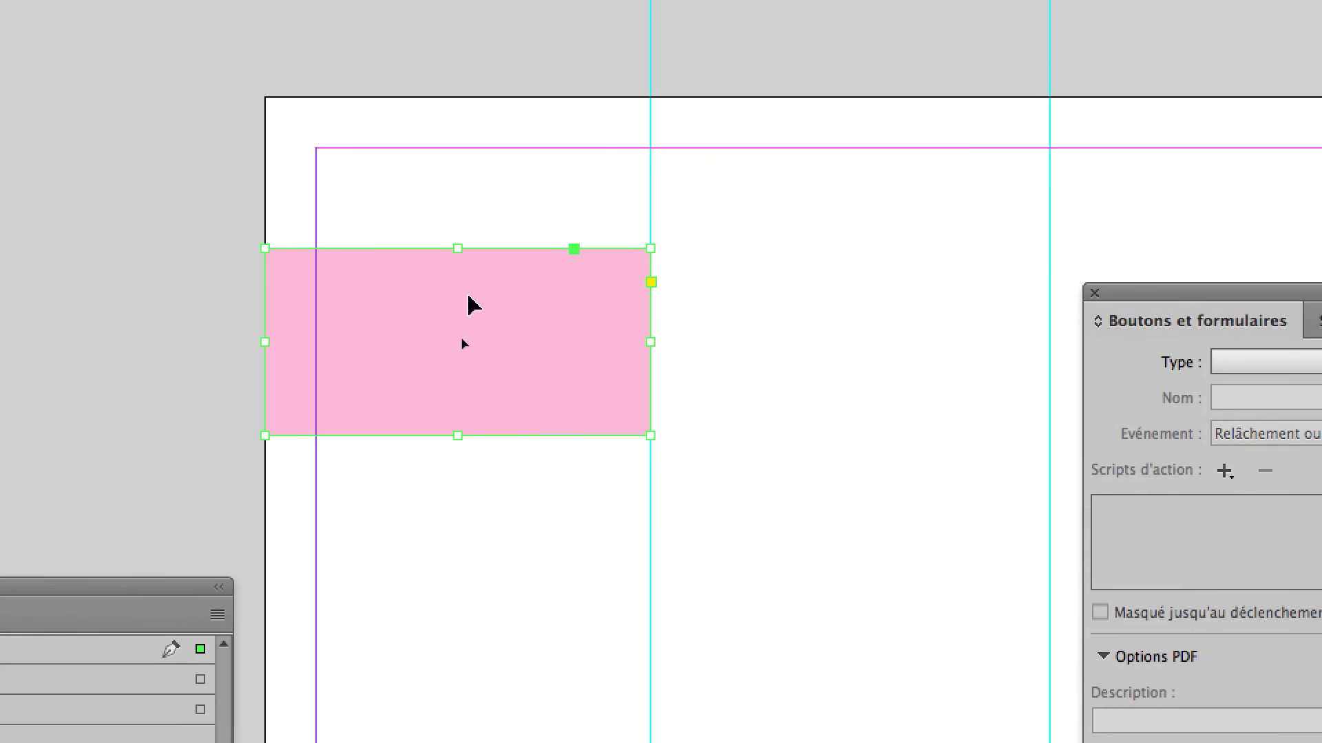
Step: Move the pink block to page 2's middle panel, widen it to 100 mm, and shift it across to the right panel
{"action": "left_click_drag", "start_coordinate": [443, 282], "coordinate": [814, 198]}
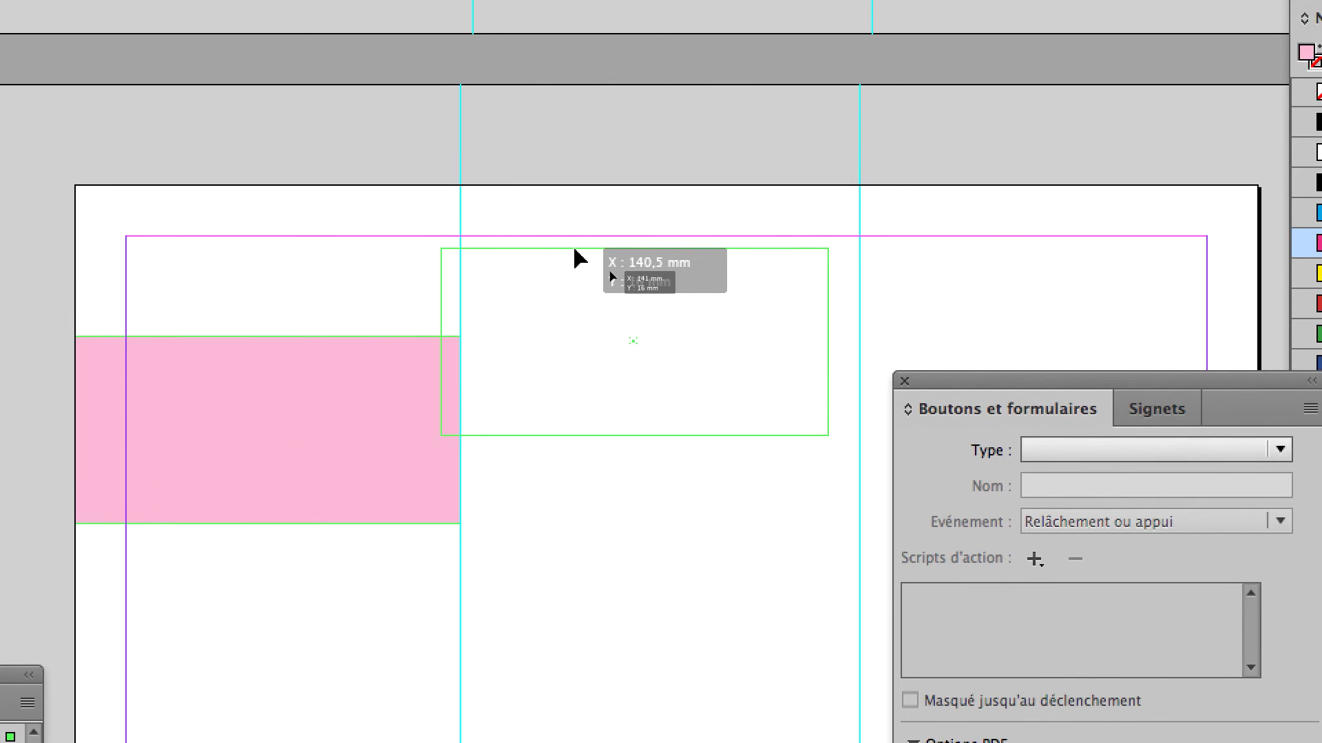
{"action": "left_click_drag", "start_coordinate": [578, 259], "coordinate": [583, 258]}
{"action": "left_click_drag", "start_coordinate": [697, 288], "coordinate": [709, 287]}
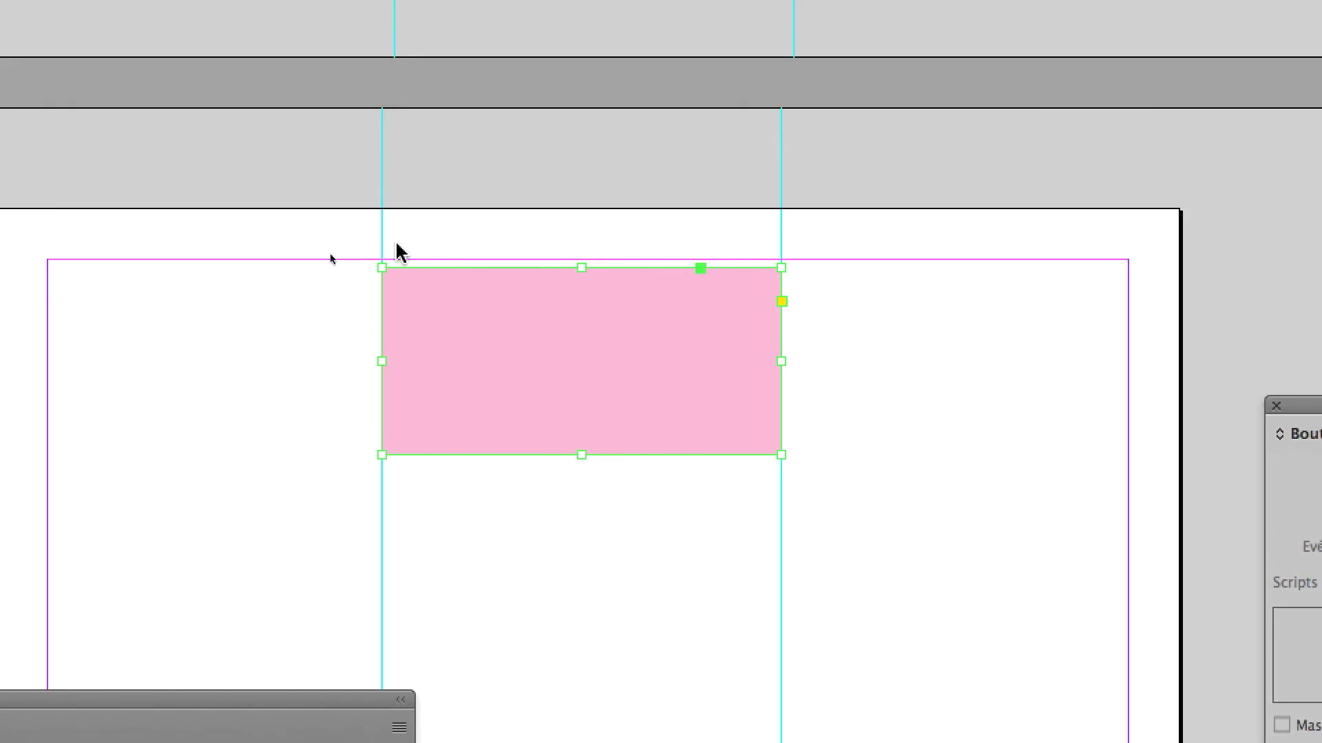
{"action": "left_click_drag", "start_coordinate": [448, 279], "coordinate": [835, 296]}
{"action": "left_click_drag", "start_coordinate": [541, 265], "coordinate": [546, 271]}
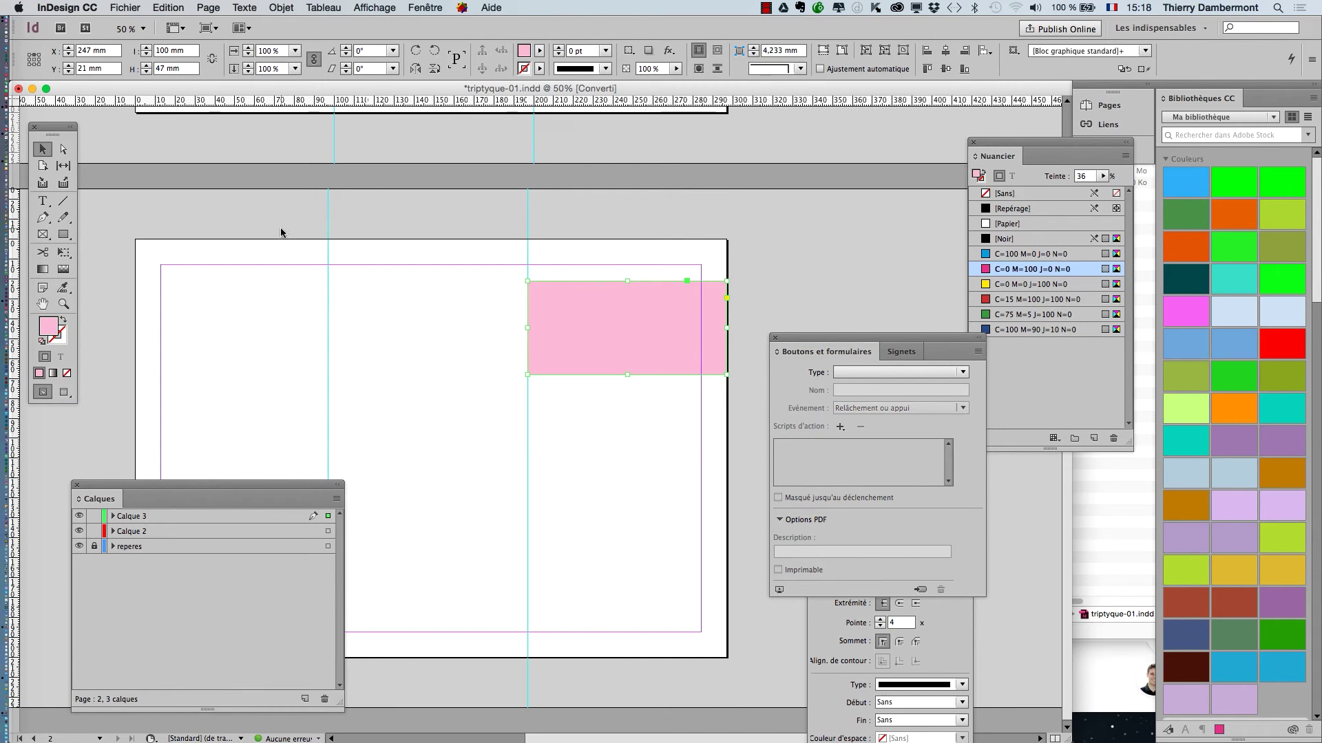
Step: Close triptyque-01.indd without saving and open triptyque-02.indd from Finder with the colour setting Ne pas modifier le document
{"action": "key", "text": "super+w"}
{"action": "left_click", "coordinate": [644, 396]}
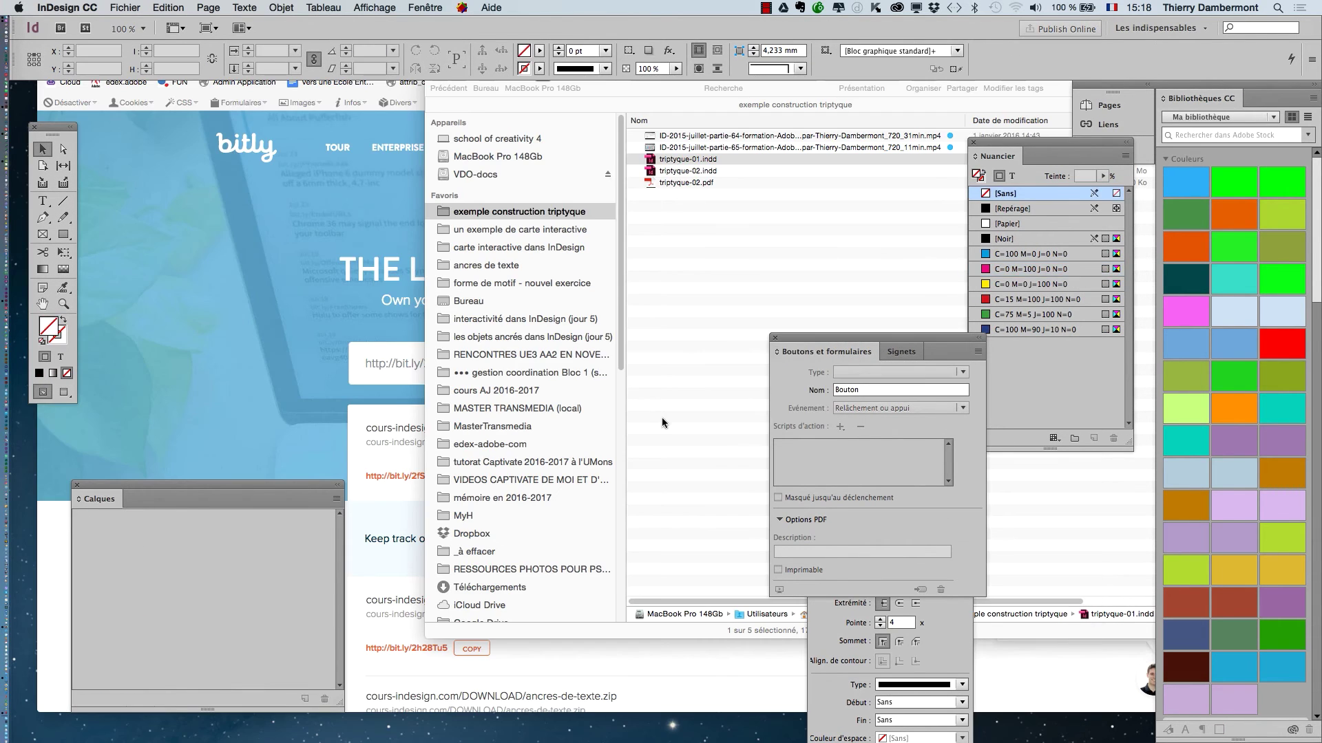
{"action": "left_click", "coordinate": [684, 264]}
{"action": "left_click", "coordinate": [710, 172]}
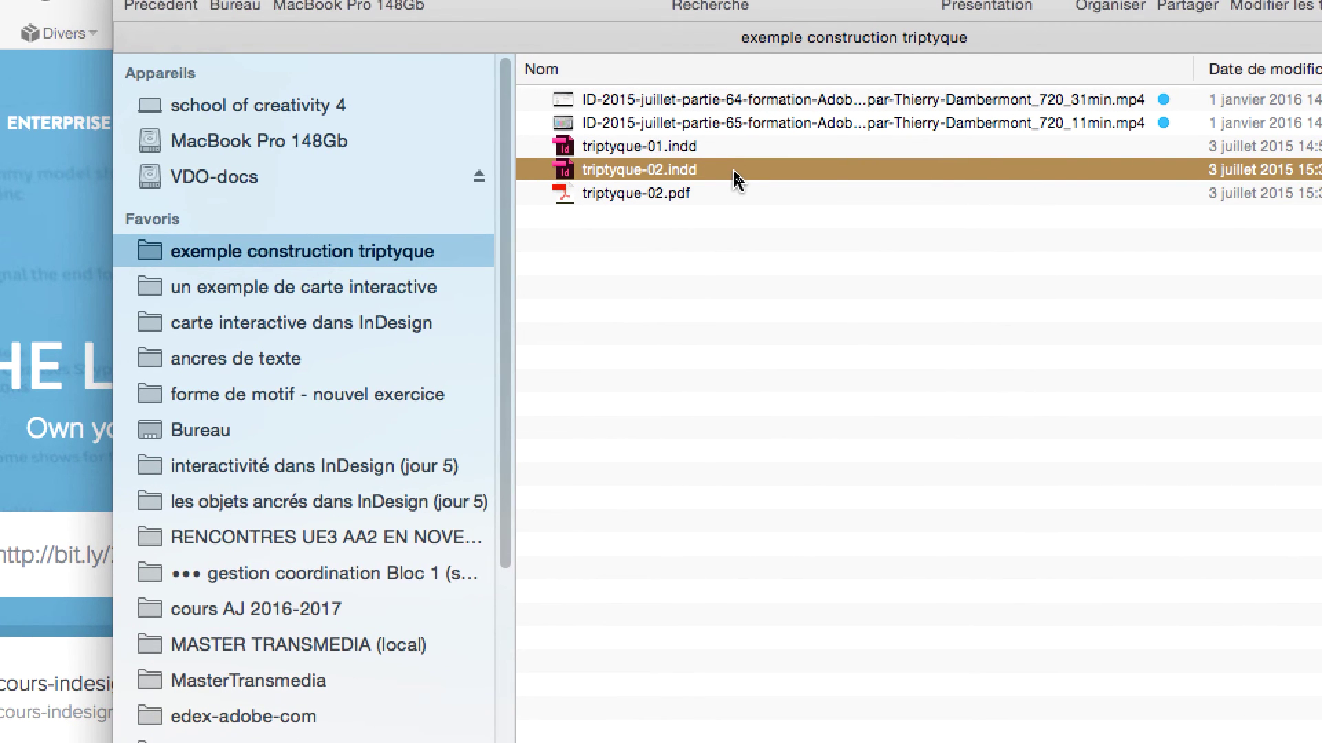
{"action": "double_click", "coordinate": [733, 172]}
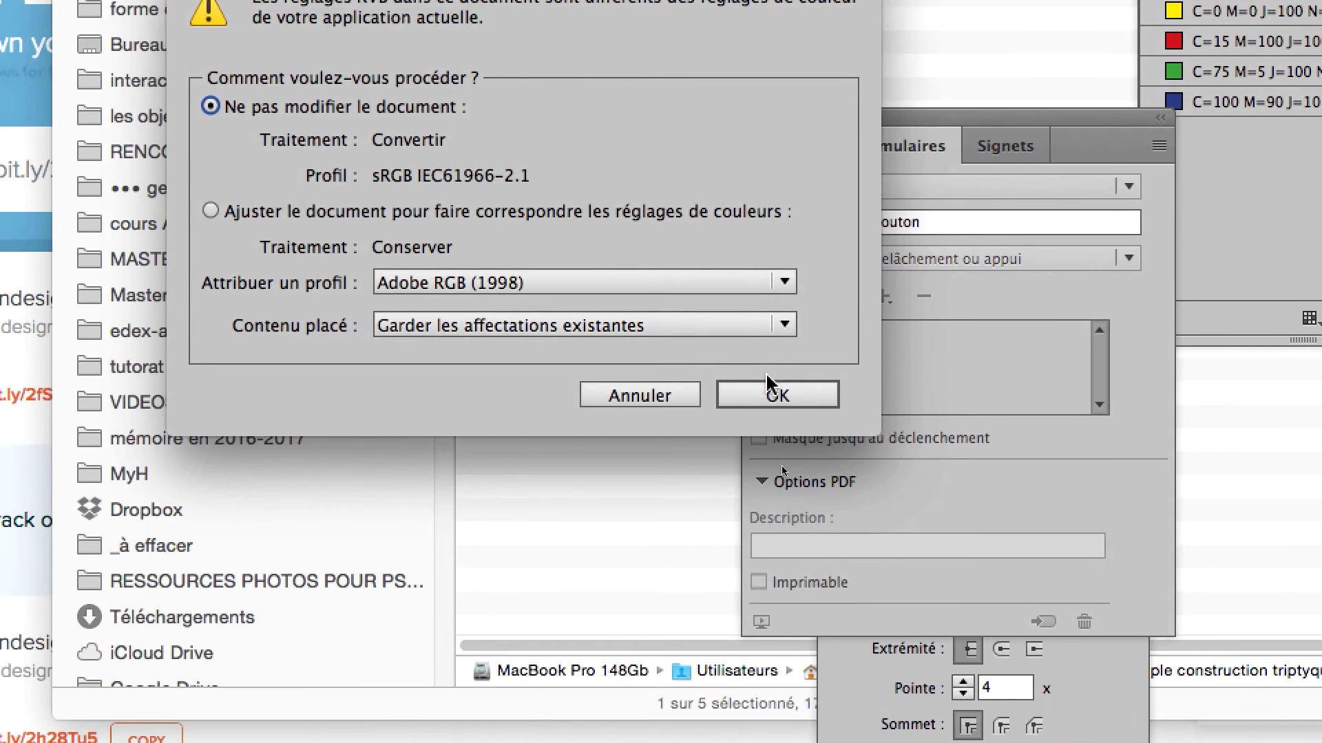
{"action": "left_click", "coordinate": [792, 460]}
{"action": "left_click", "coordinate": [791, 460]}
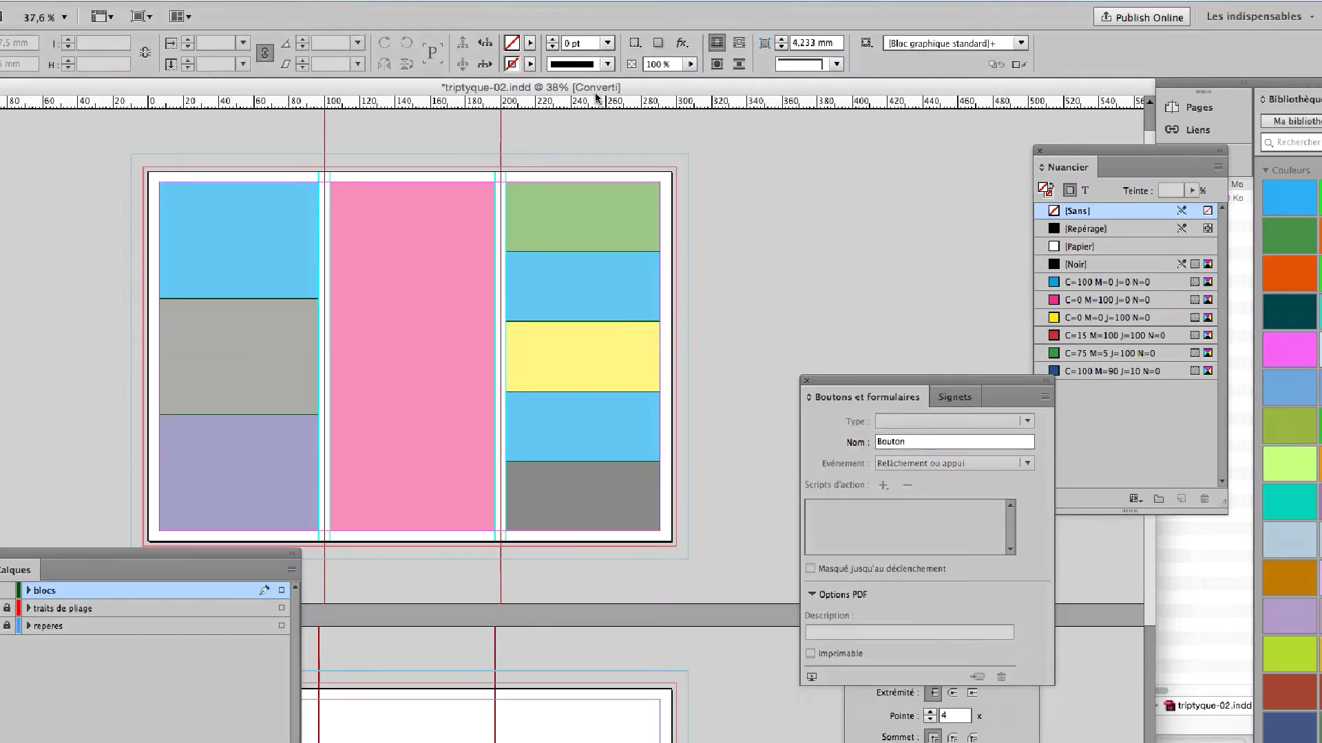
Step: Check the screen mode options and move the Calques panel clear of the triptych pages
{"action": "scroll", "coordinate": [518, 321], "scroll_direction": "down", "scroll_amount": 2}
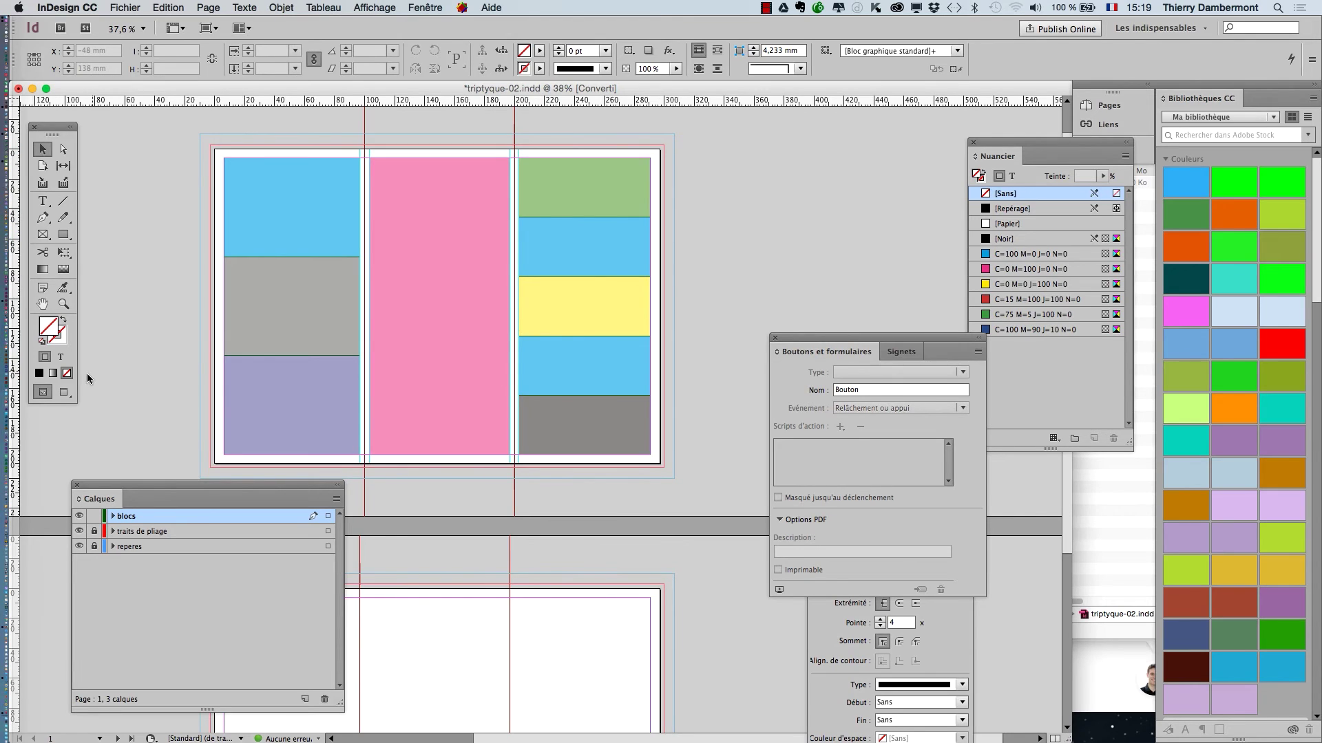
{"action": "left_click", "coordinate": [64, 392]}
{"action": "left_click", "coordinate": [53, 395]}
{"action": "left_click_drag", "start_coordinate": [304, 488], "coordinate": [154, 503]}
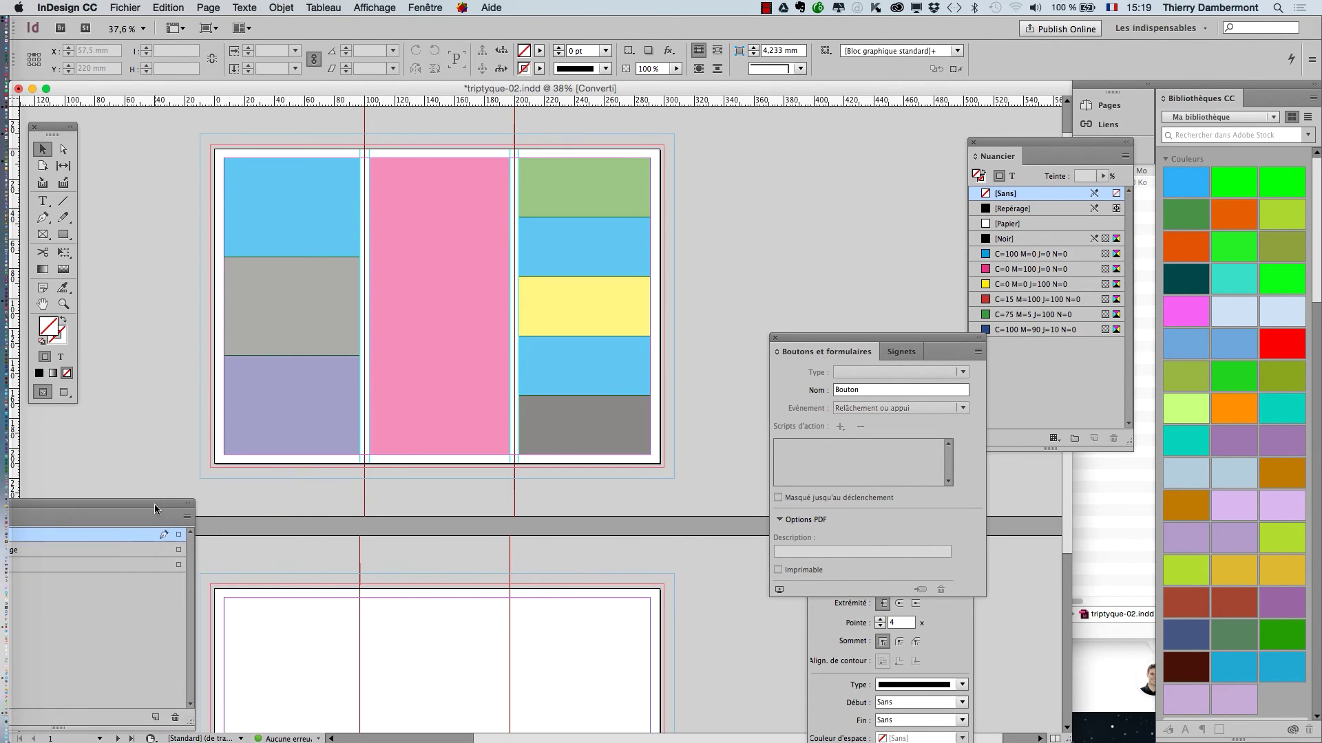
Step: Examine the black fold marks above page 2, where they sit relative to the fold guides, bleed and page edge
{"action": "scroll", "coordinate": [349, 589], "scroll_direction": "up", "scroll_amount": 8}
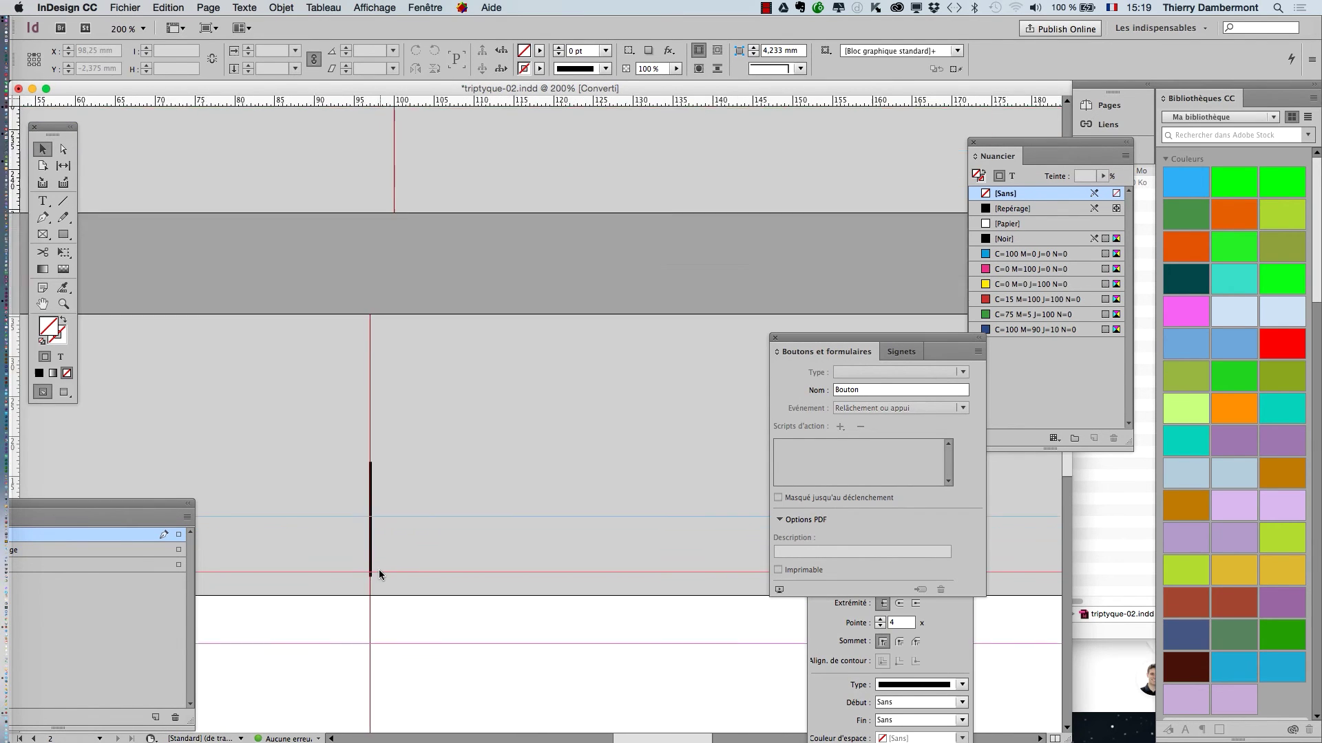
{"action": "scroll", "coordinate": [377, 567], "scroll_direction": "up", "scroll_amount": 3}
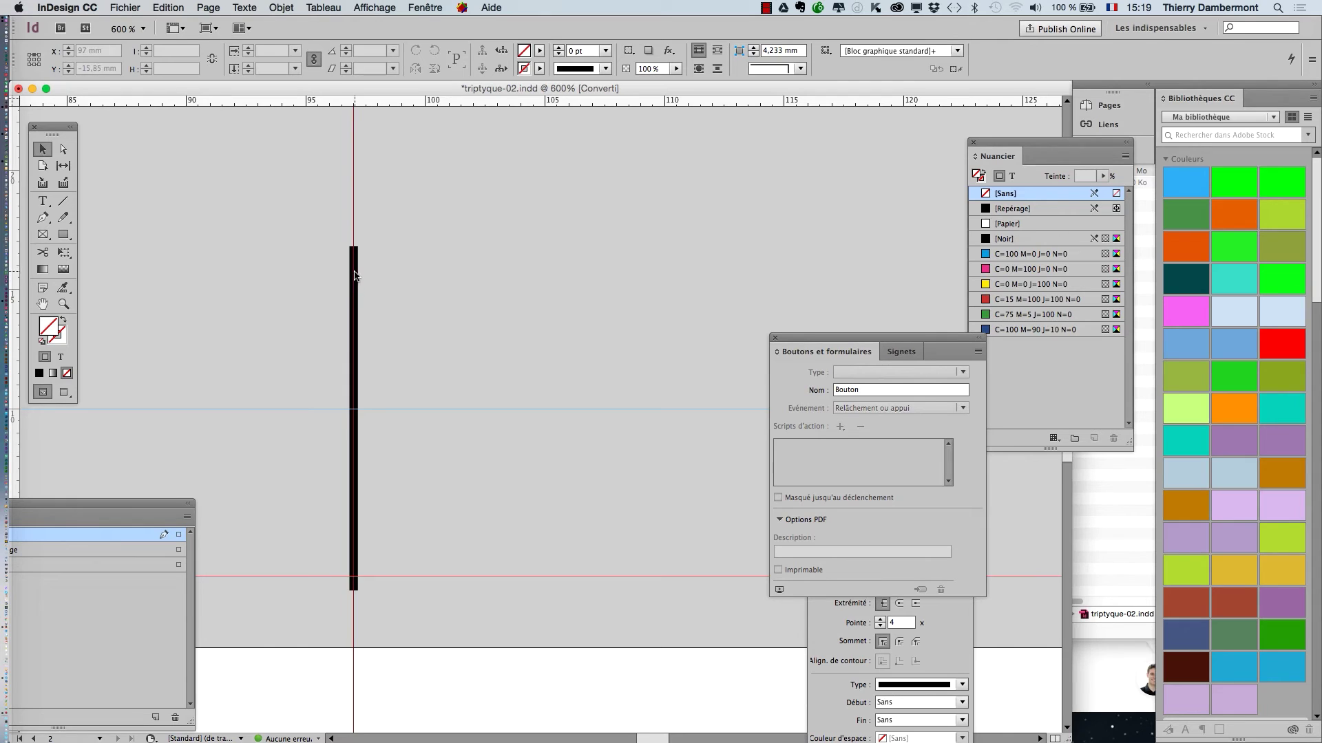
{"action": "scroll", "coordinate": [381, 550], "scroll_direction": "down", "scroll_amount": 1}
{"action": "scroll", "coordinate": [382, 549], "scroll_direction": "down", "scroll_amount": 6}
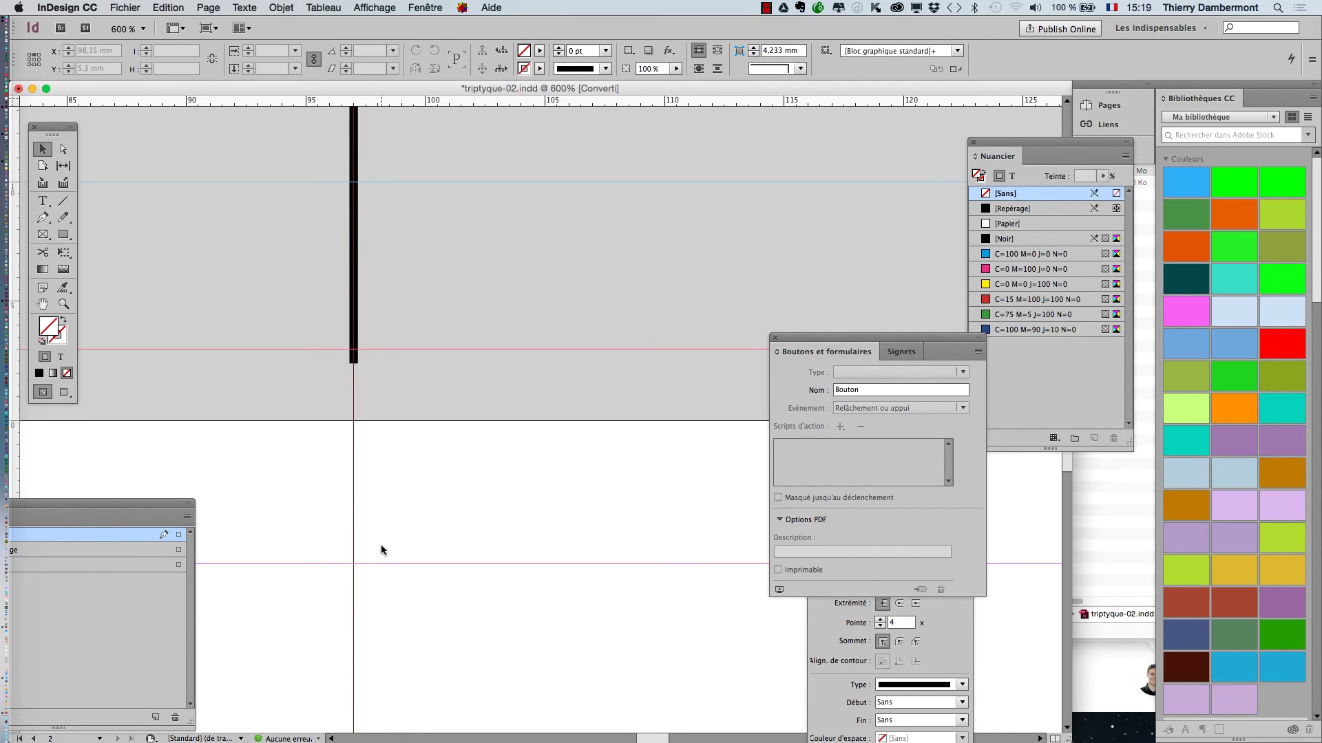
{"action": "scroll", "coordinate": [382, 545], "scroll_direction": "down", "scroll_amount": 4}
{"action": "scroll", "coordinate": [380, 559], "scroll_direction": "down", "scroll_amount": 3}
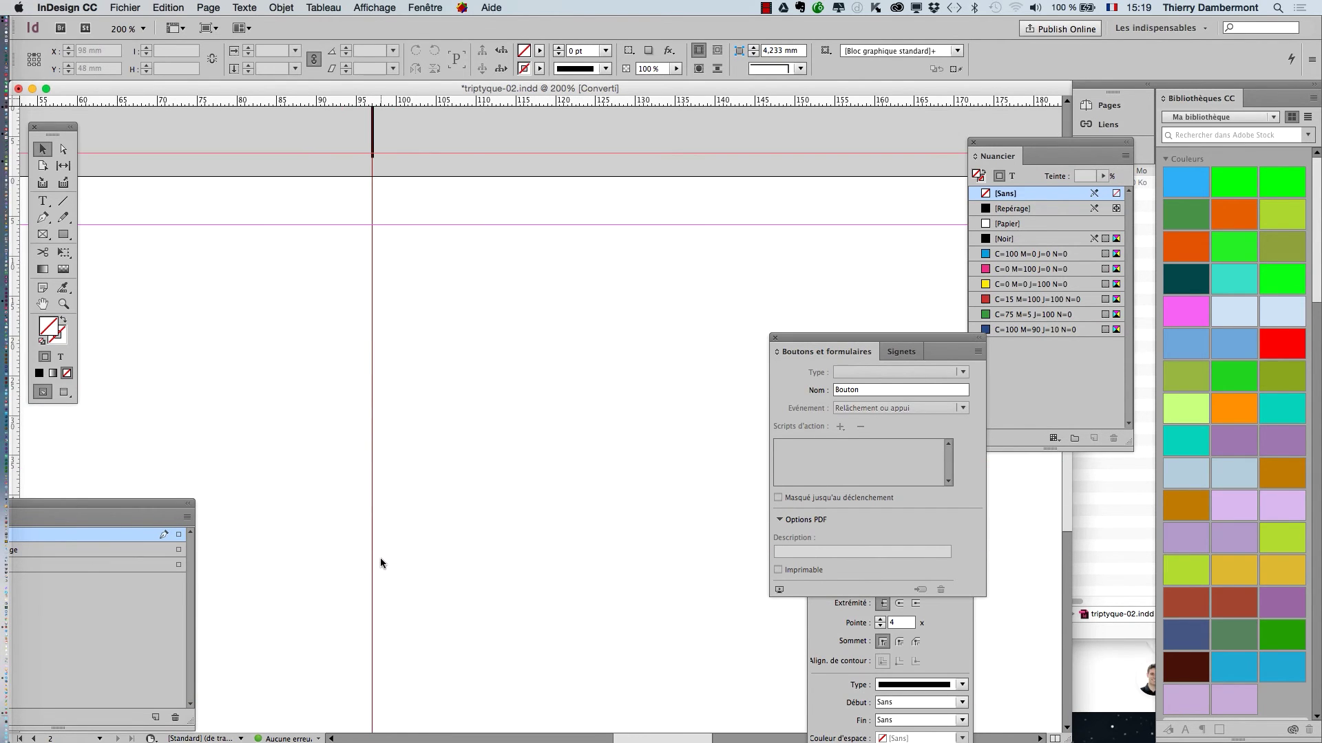
{"action": "scroll", "coordinate": [380, 556], "scroll_direction": "down", "scroll_amount": 1}
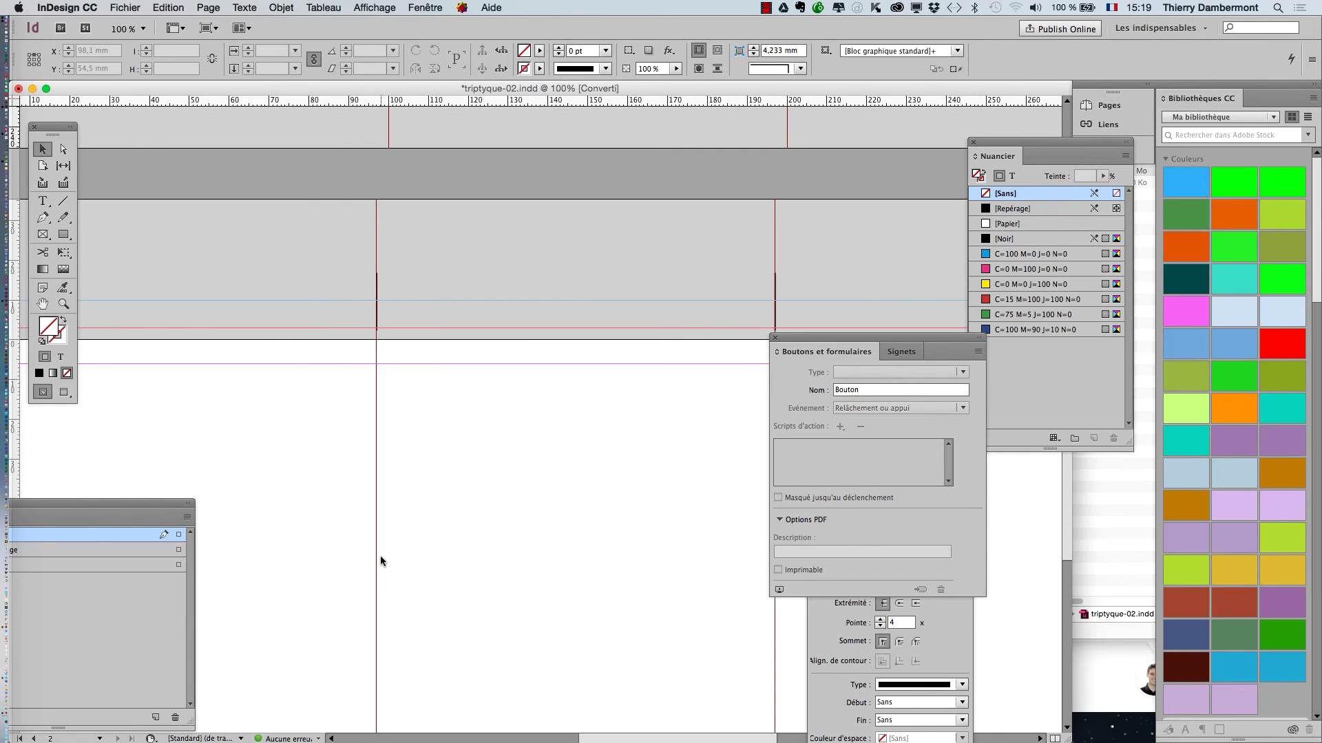
Step: Examine the left fold mark above page 2 up close, with the Calques and Boutons et formulaires panels placed beside it
{"action": "scroll", "coordinate": [373, 454], "scroll_direction": "up", "scroll_amount": 3}
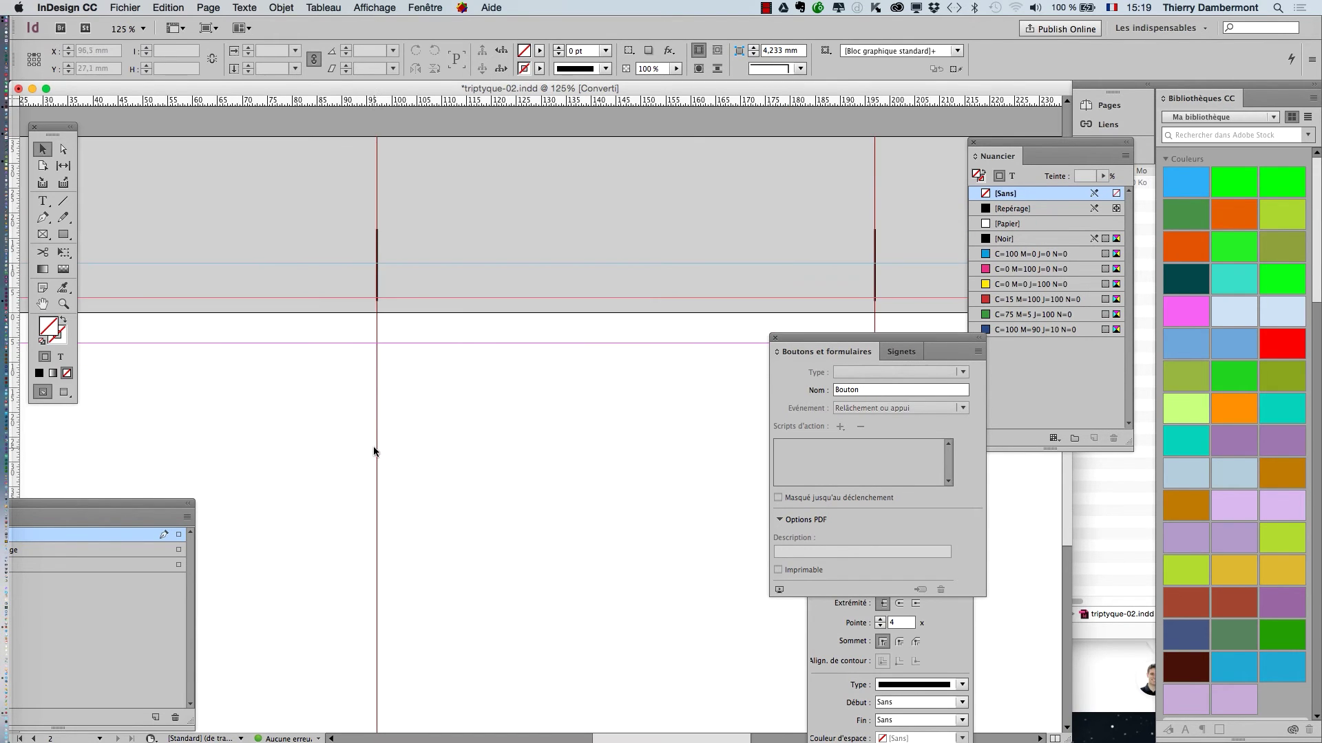
{"action": "scroll", "coordinate": [390, 265], "scroll_direction": "up", "scroll_amount": 3}
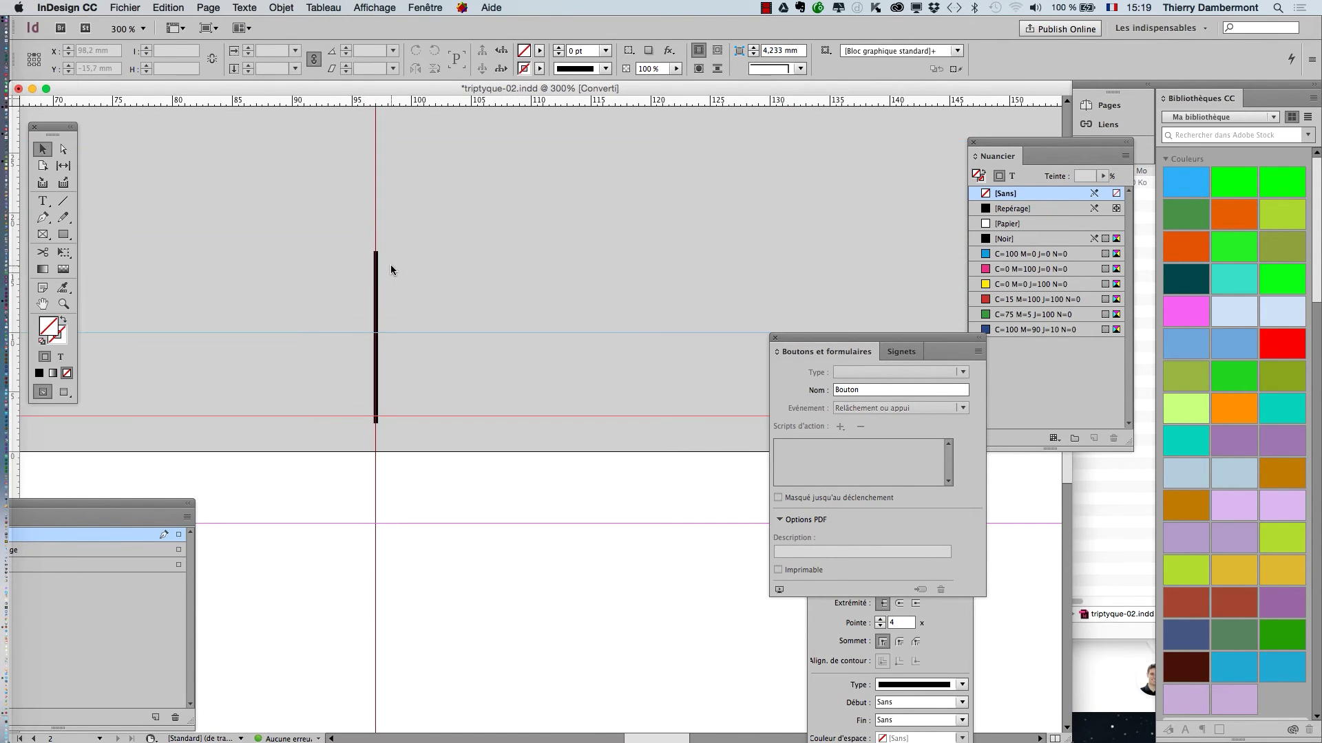
{"action": "scroll", "coordinate": [388, 296], "scroll_direction": "up", "scroll_amount": 1}
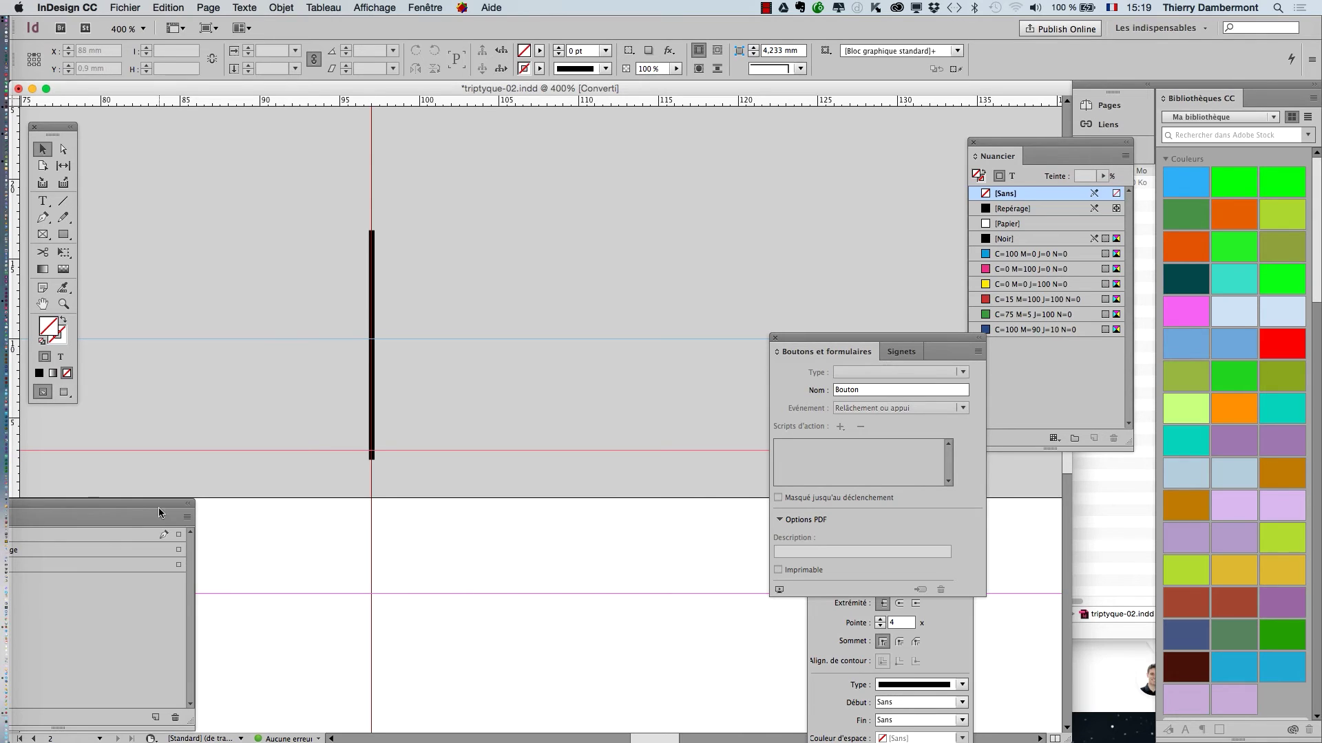
{"action": "left_click_drag", "start_coordinate": [138, 502], "coordinate": [347, 514]}
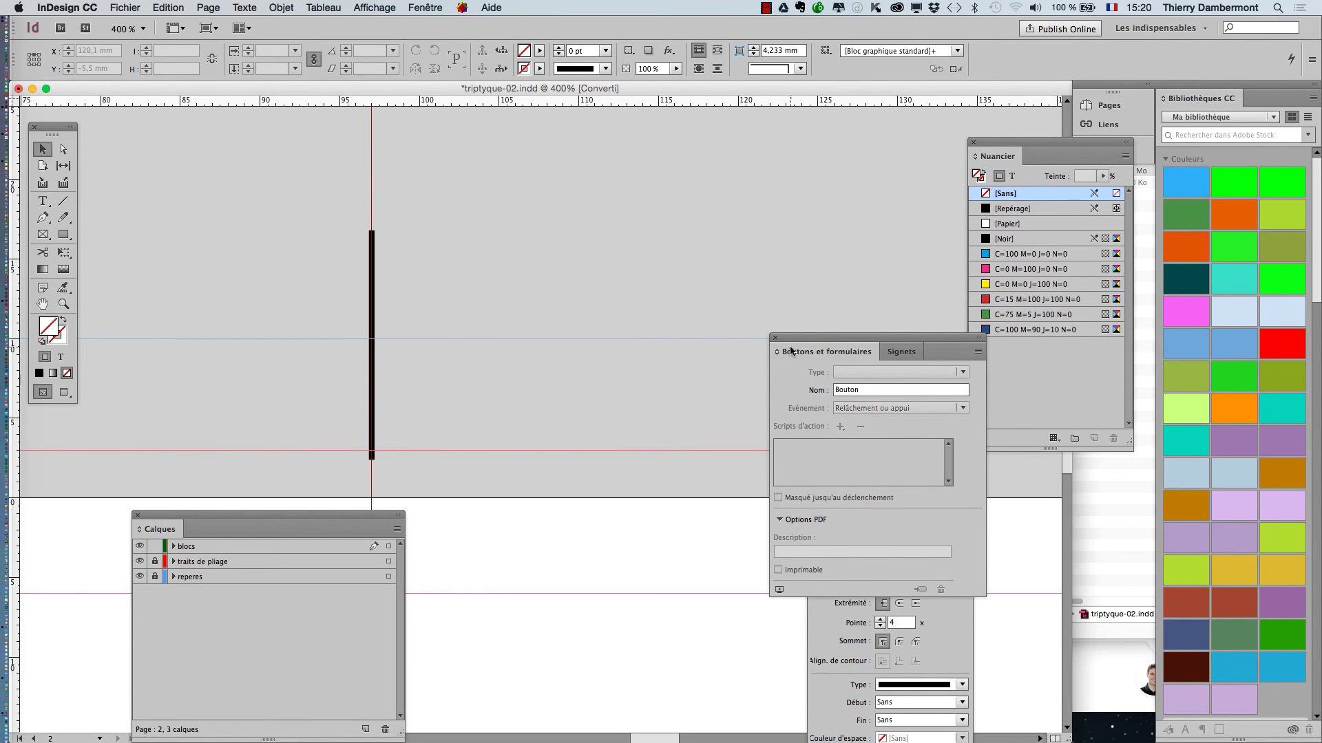
{"action": "left_click_drag", "start_coordinate": [791, 351], "coordinate": [699, 447]}
{"action": "left_click_drag", "start_coordinate": [177, 518], "coordinate": [531, 184]}
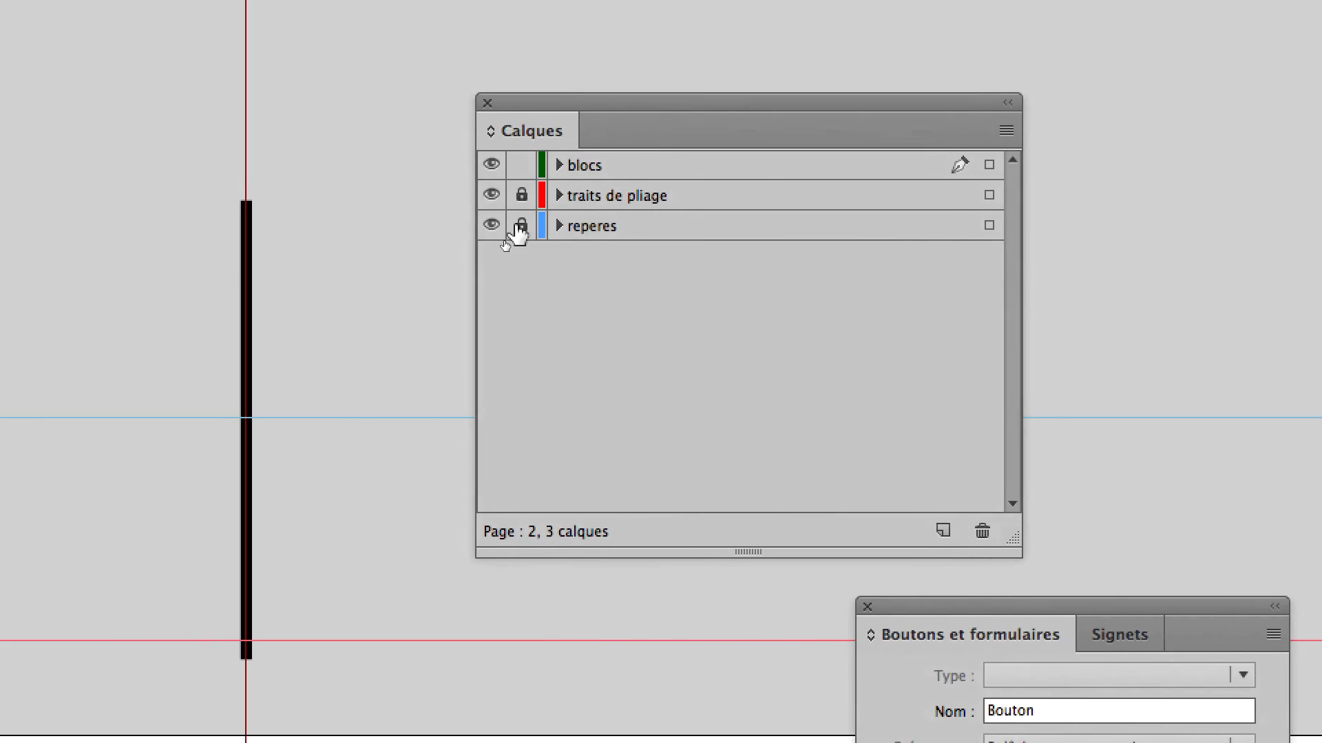
Step: Unlock the traits de pliage layer, check its visibility, and select the left fold mark above page 2
{"action": "left_click", "coordinate": [515, 215]}
{"action": "left_click", "coordinate": [485, 215]}
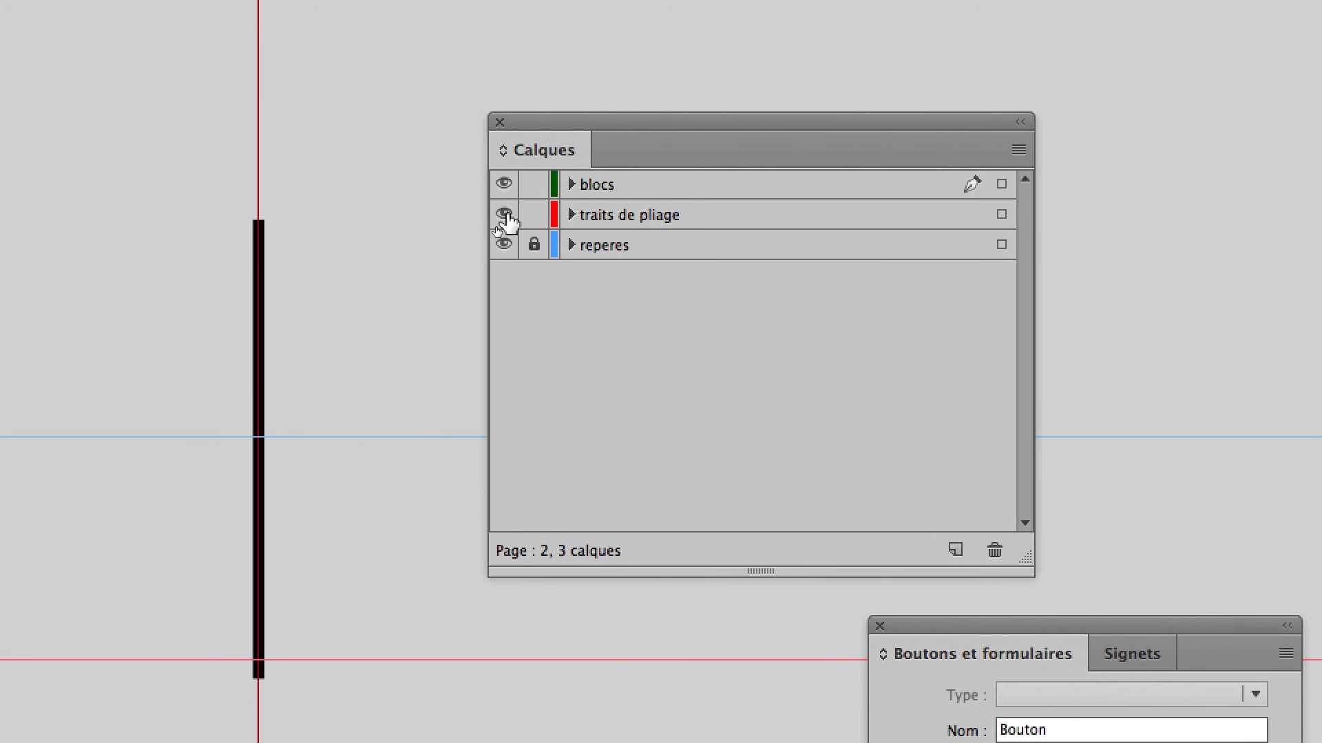
{"action": "left_click", "coordinate": [506, 215]}
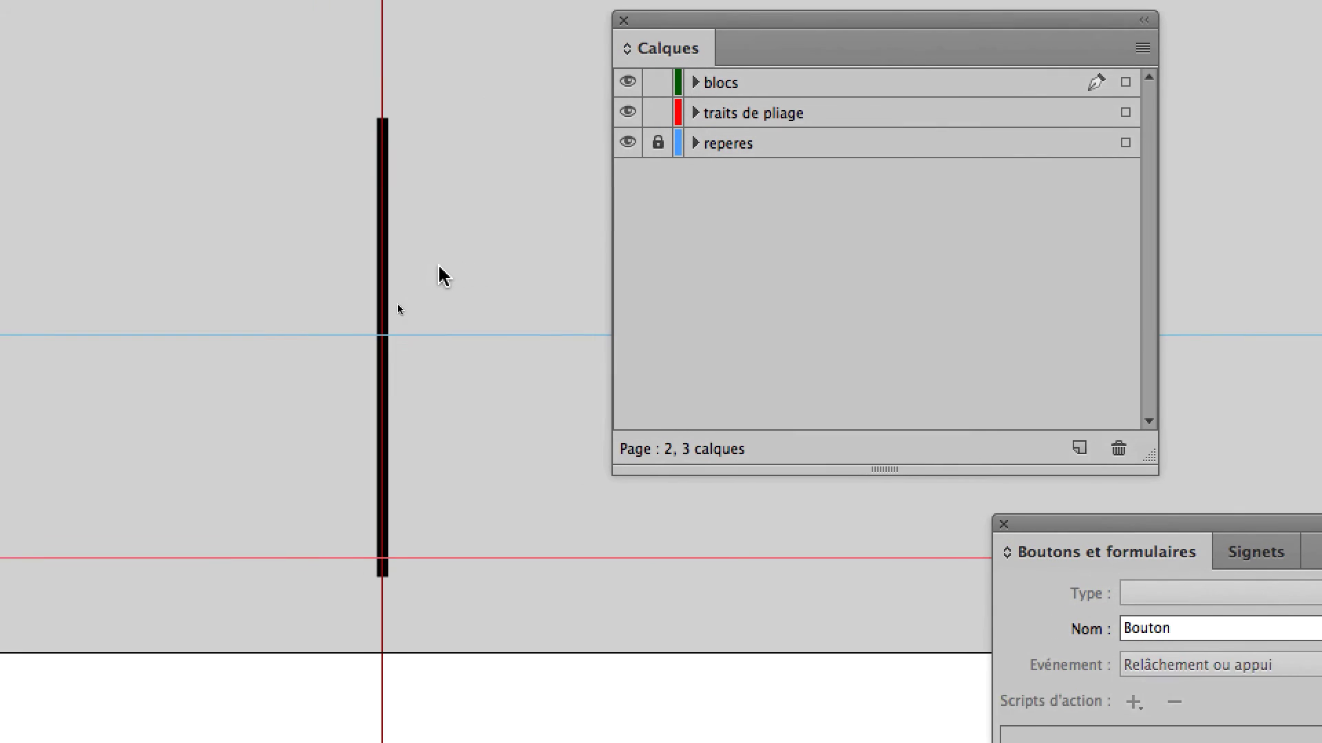
{"action": "left_click", "coordinate": [414, 267]}
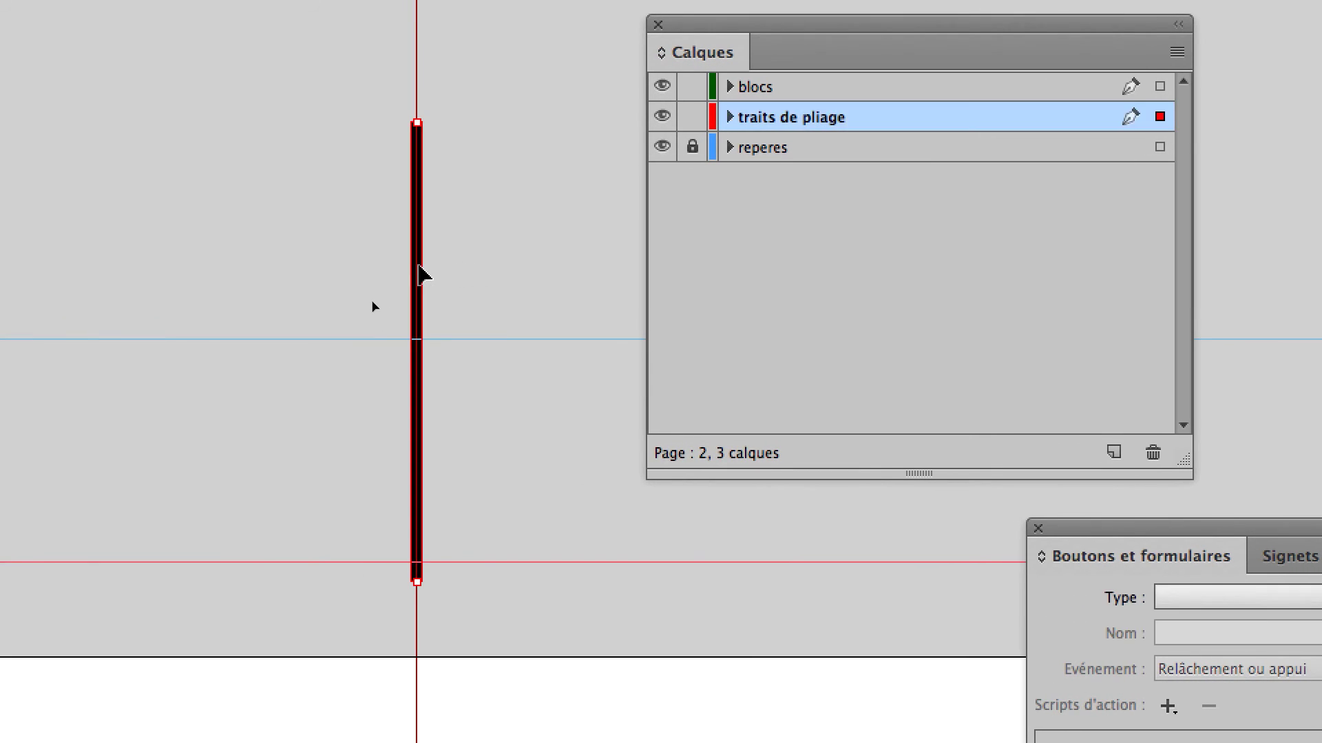
{"action": "scroll", "coordinate": [418, 265], "scroll_direction": "up", "scroll_amount": 2}
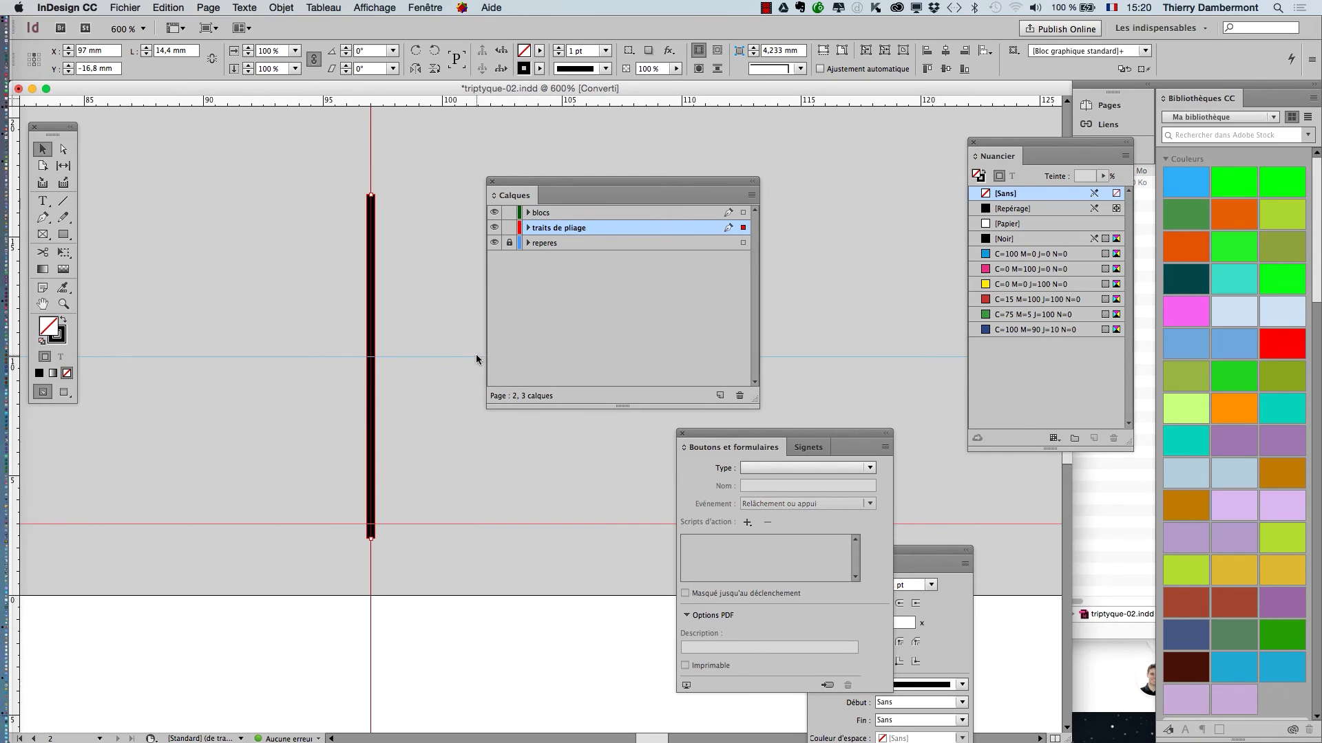
Step: Check which swatch the selected fold mark's stroke uses, and set the Nuancier panel and toolbox clear of the mark
{"action": "left_click_drag", "start_coordinate": [54, 127], "coordinate": [306, 162]}
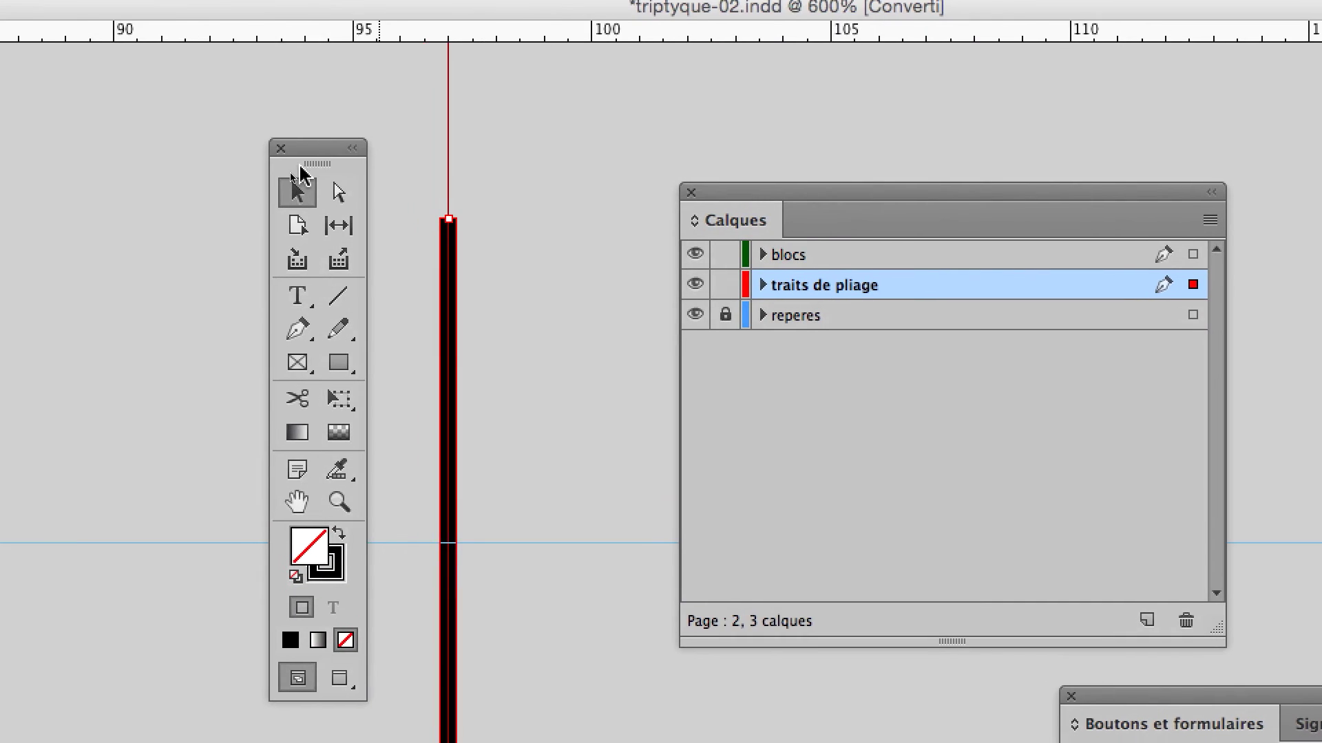
{"action": "left_click", "coordinate": [316, 308]}
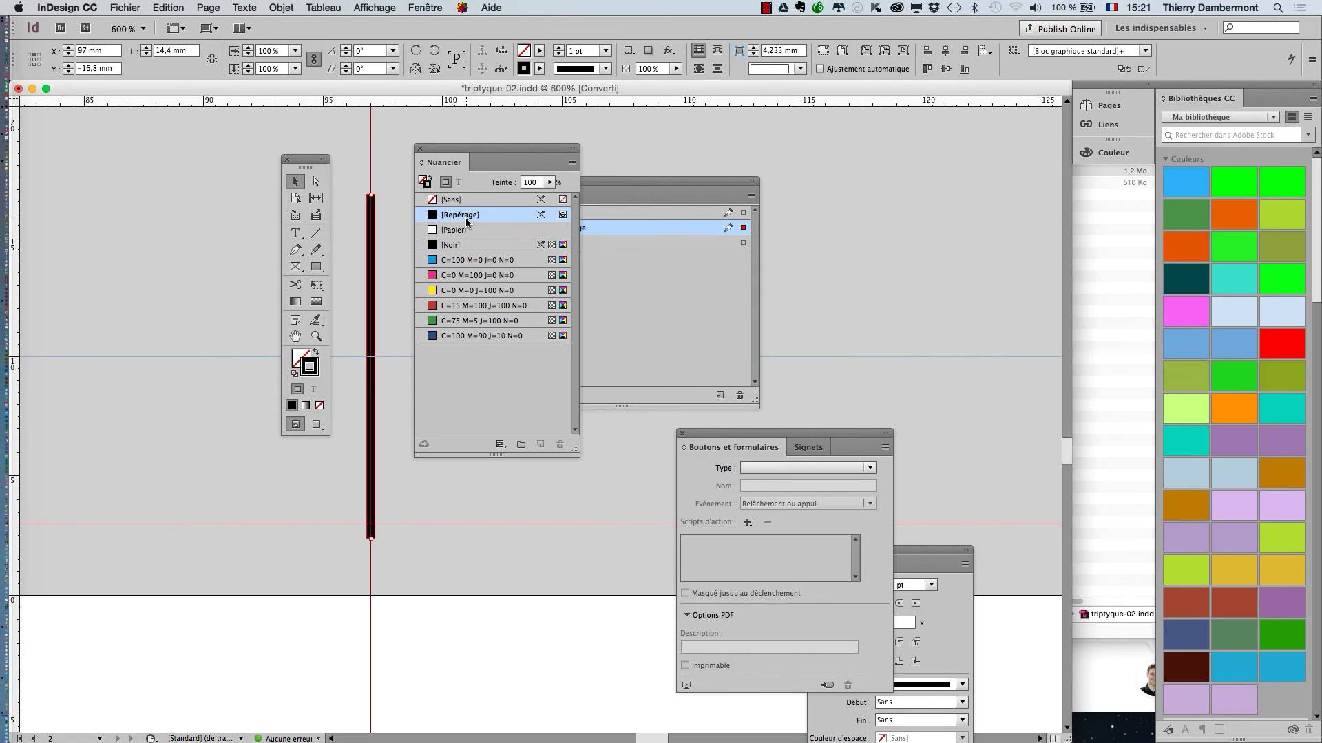
{"action": "left_click_drag", "start_coordinate": [438, 149], "coordinate": [876, 193]}
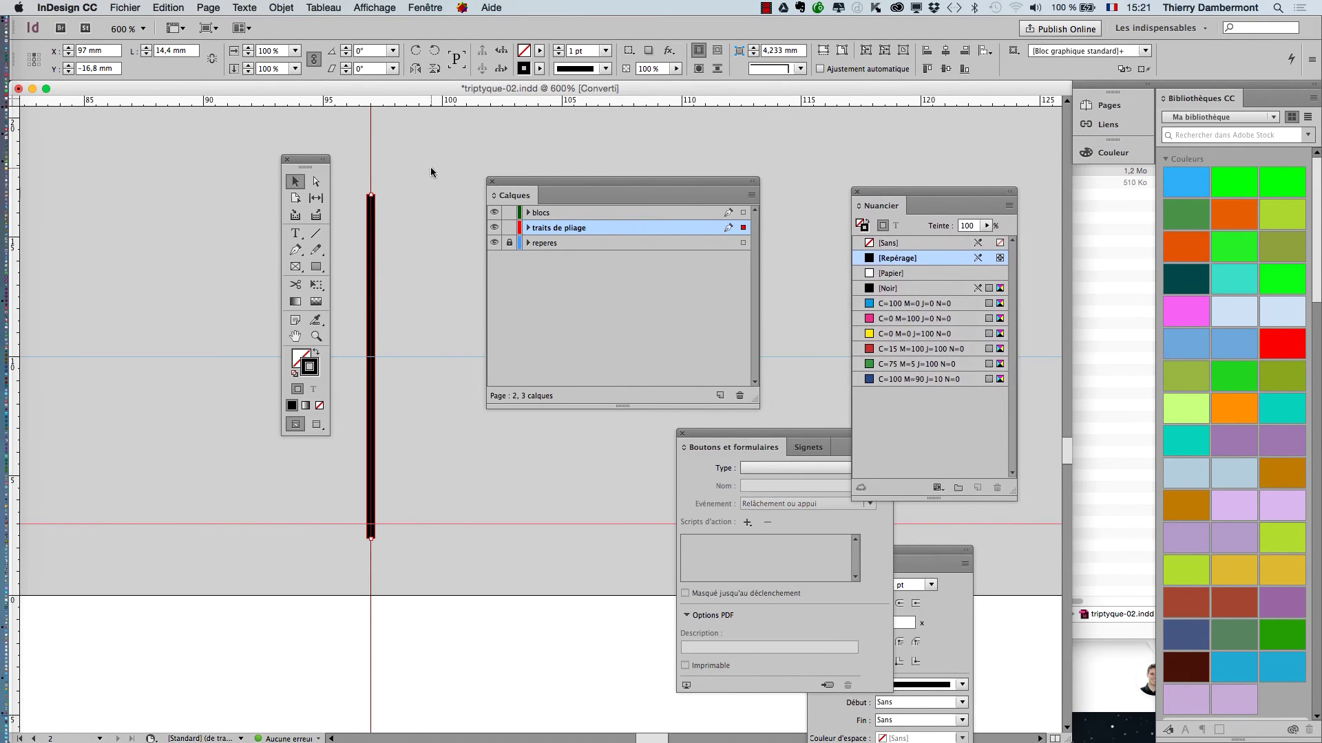
{"action": "left_click_drag", "start_coordinate": [310, 164], "coordinate": [108, 159]}
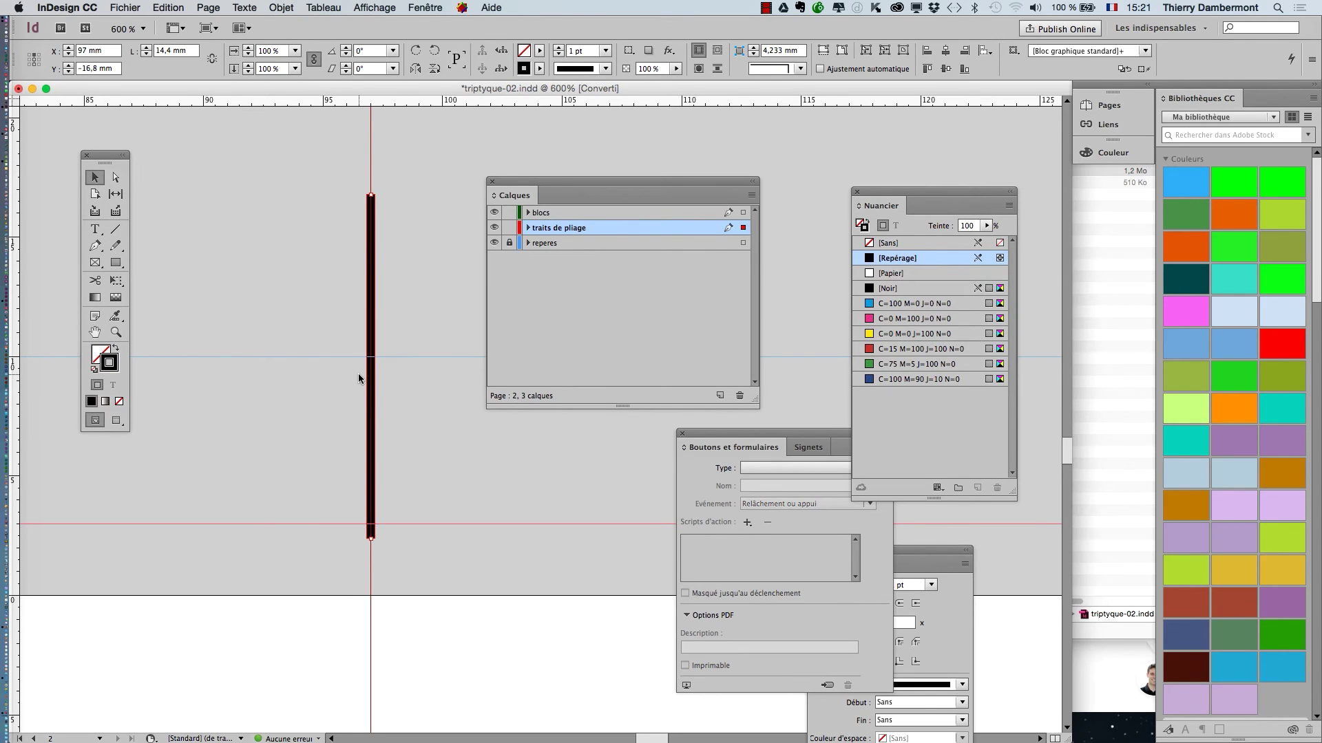
Step: Review the fold marks around page 2 and the three panels of page 1, keeping the Calques panel clear of the page
{"action": "scroll", "coordinate": [358, 373], "scroll_direction": "down", "scroll_amount": 2}
{"action": "scroll", "coordinate": [357, 377], "scroll_direction": "down", "scroll_amount": 1}
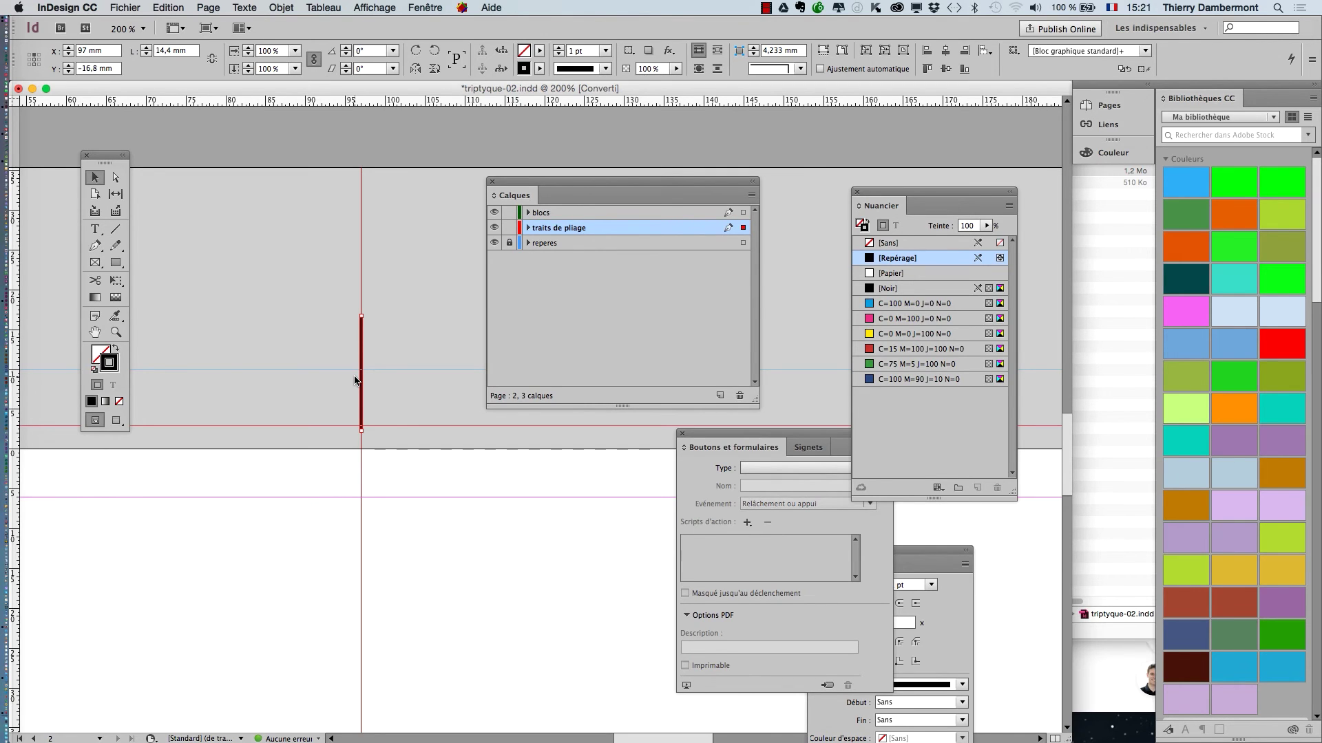
{"action": "scroll", "coordinate": [398, 424], "scroll_direction": "up", "scroll_amount": 1}
{"action": "key", "text": "super+minus"}
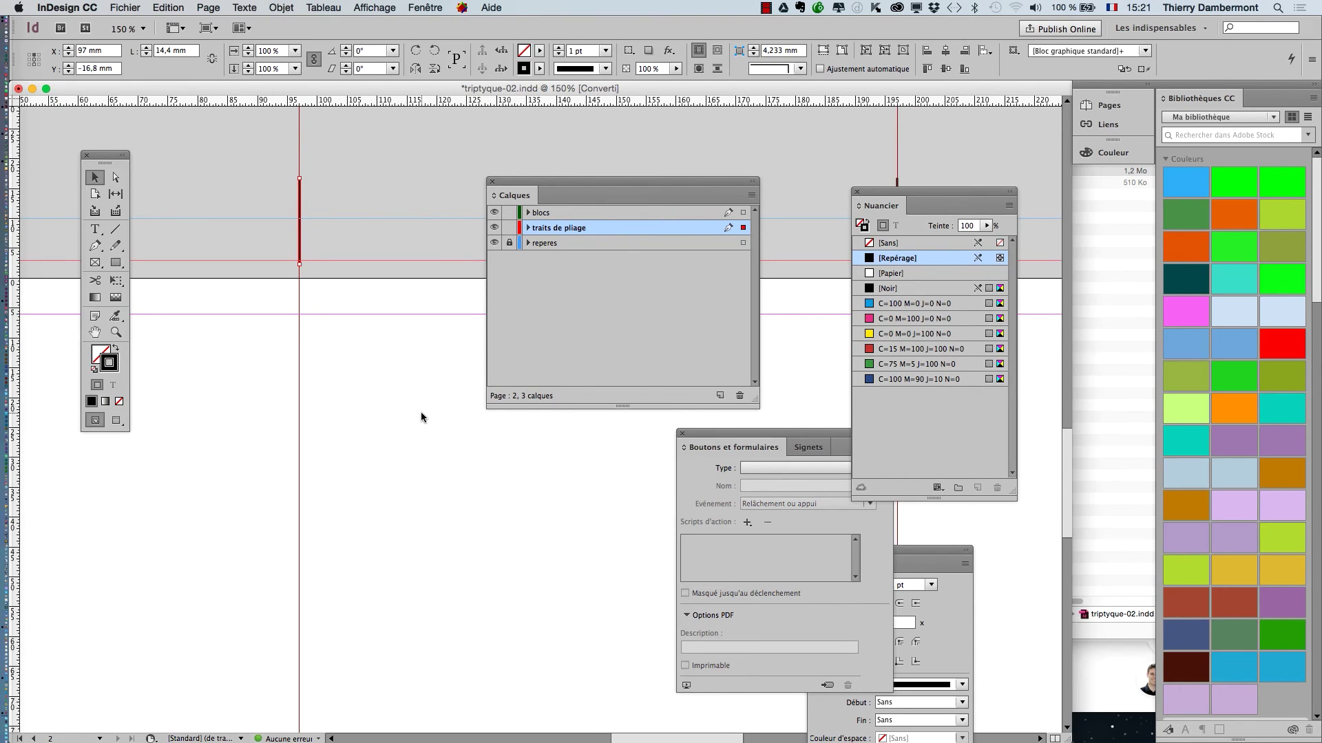
{"action": "scroll", "coordinate": [415, 337], "scroll_direction": "down", "scroll_amount": 1}
{"action": "scroll", "coordinate": [415, 338], "scroll_direction": "down", "scroll_amount": 2}
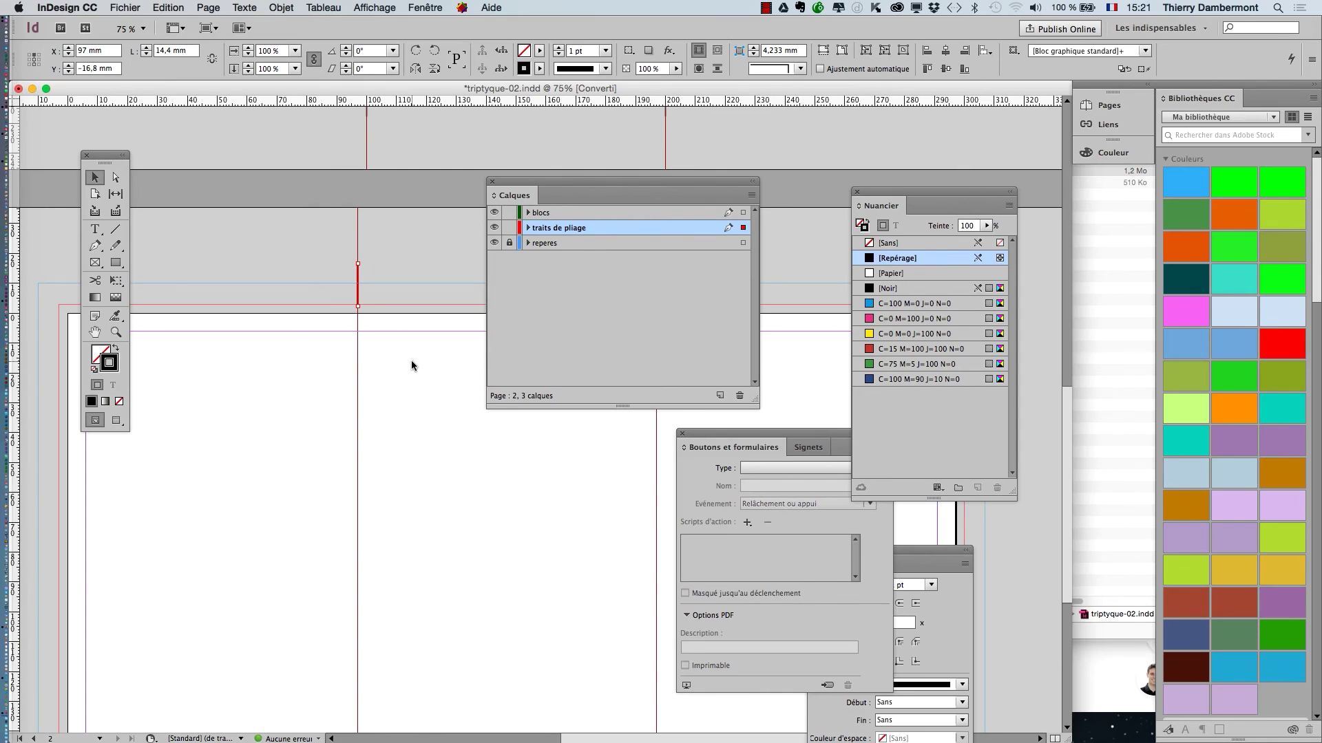
{"action": "scroll", "coordinate": [412, 365], "scroll_direction": "down", "scroll_amount": 1}
{"action": "scroll", "coordinate": [415, 403], "scroll_direction": "down", "scroll_amount": 2}
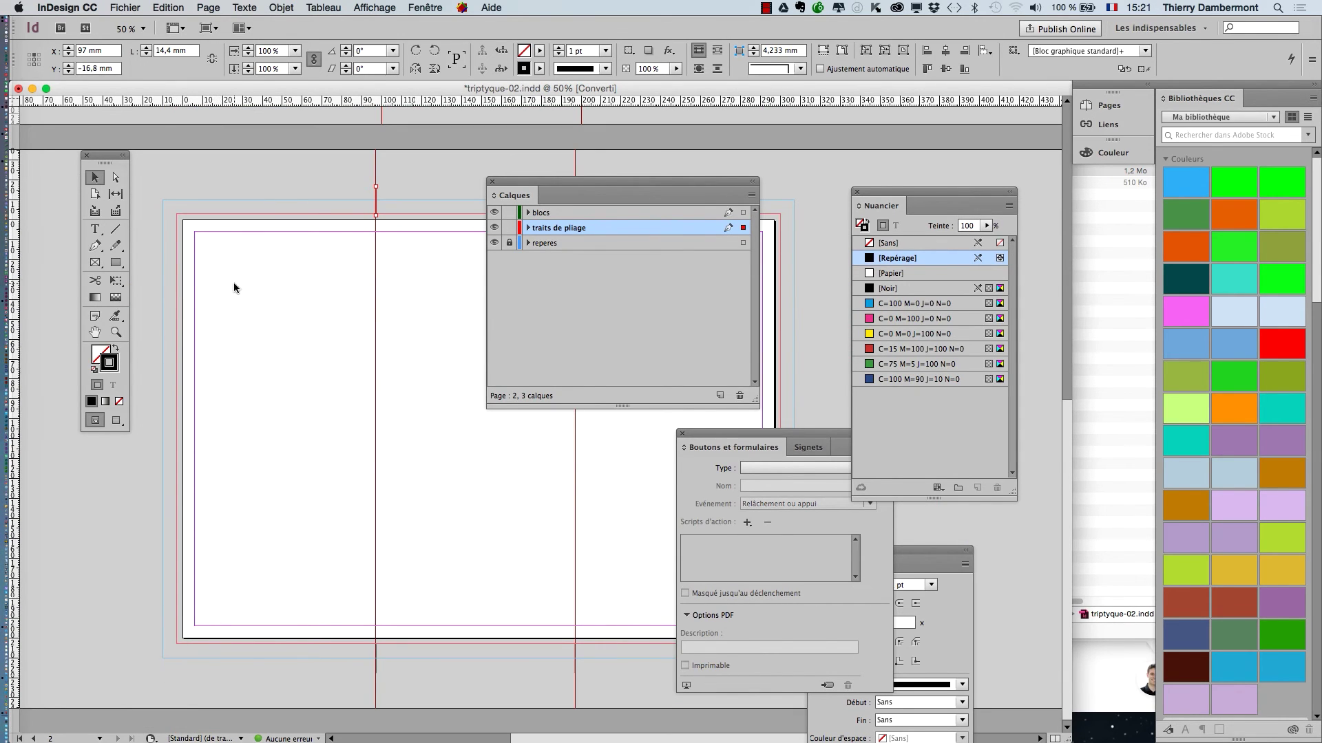
{"action": "scroll", "coordinate": [230, 281], "scroll_direction": "up", "scroll_amount": 9}
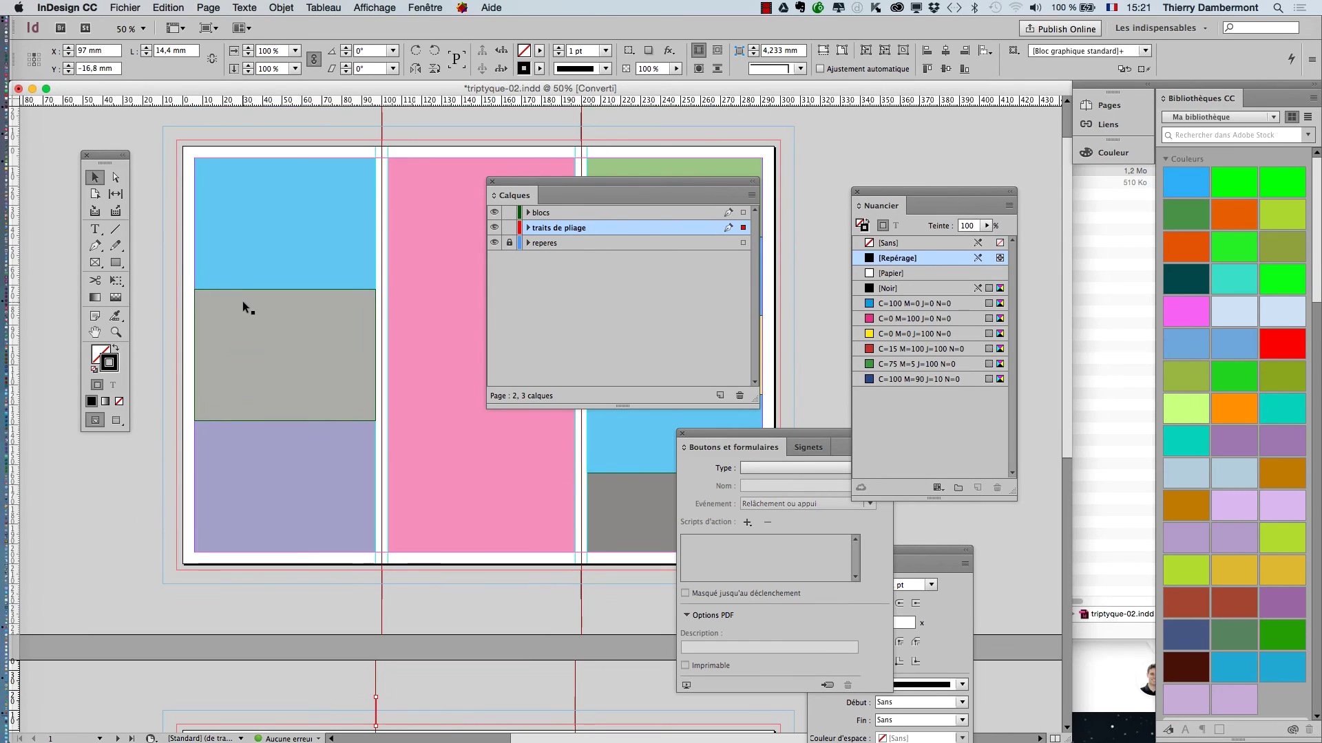
{"action": "left_click_drag", "start_coordinate": [553, 187], "coordinate": [894, 125]}
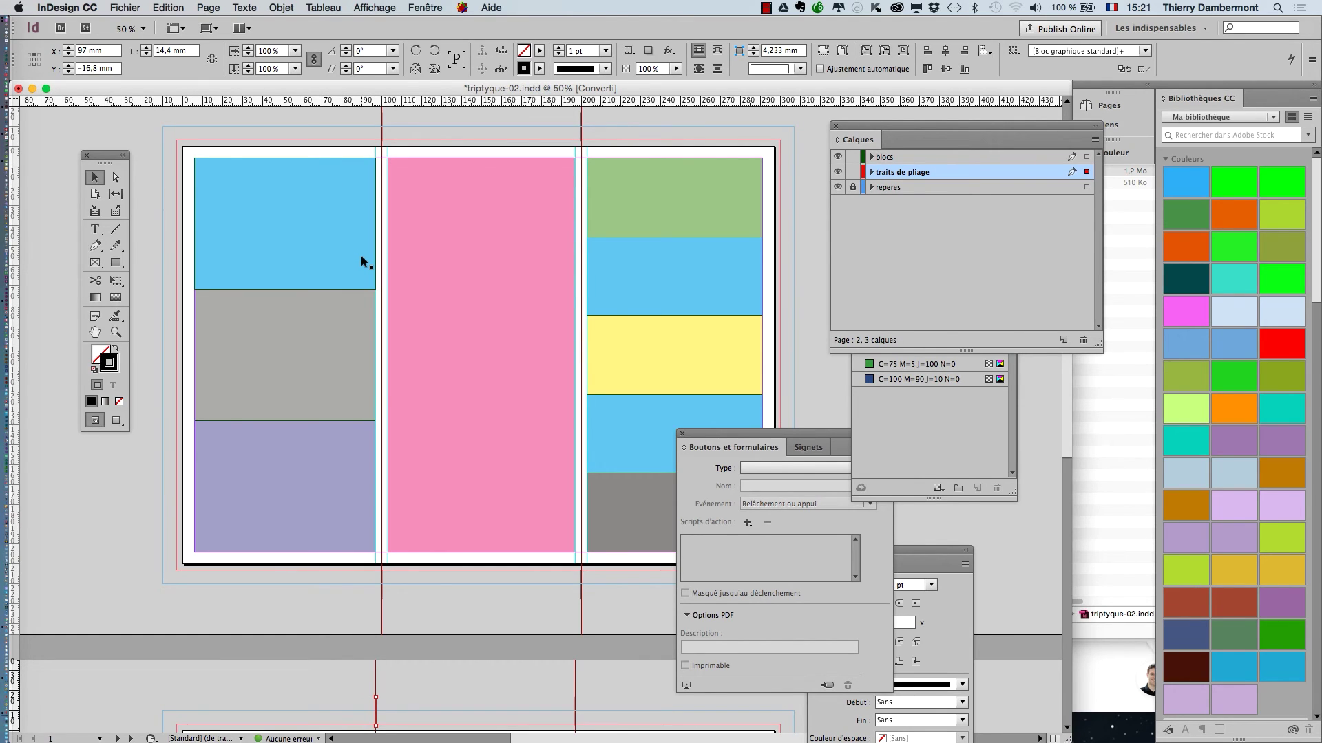
Step: Close triptyque-02.indd without saving and open triptyque-02.pdf from Finder in Acrobat Pro, accepting the suggested reading options
{"action": "key", "text": "super+w"}
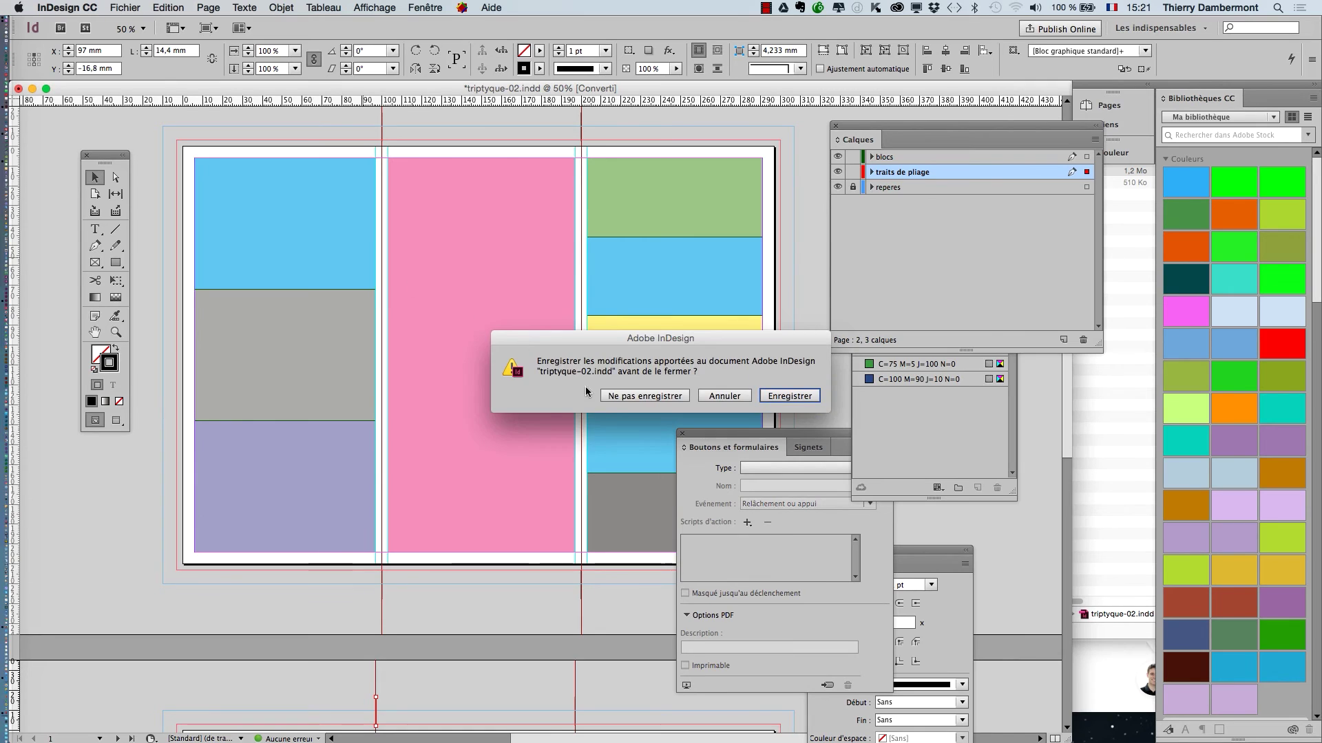
{"action": "left_click", "coordinate": [621, 393]}
{"action": "double_click", "coordinate": [693, 182]}
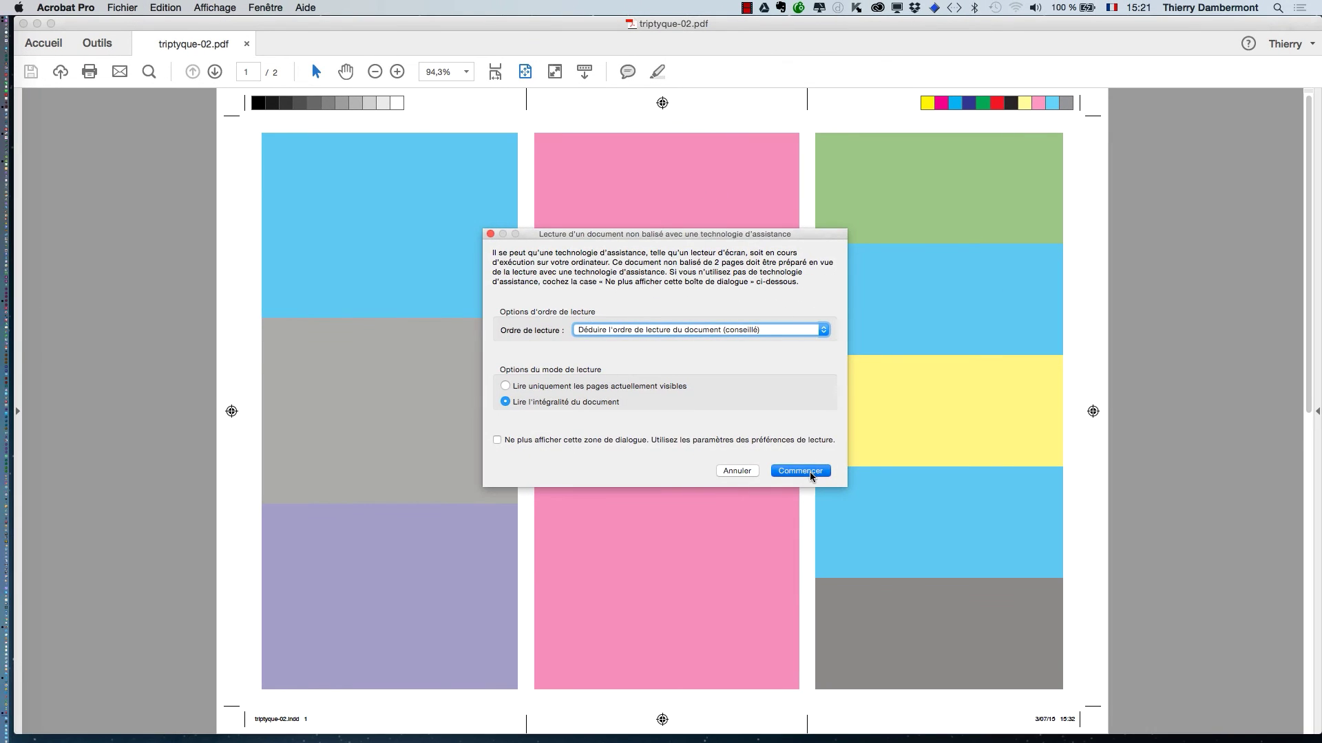
{"action": "left_click", "coordinate": [809, 473]}
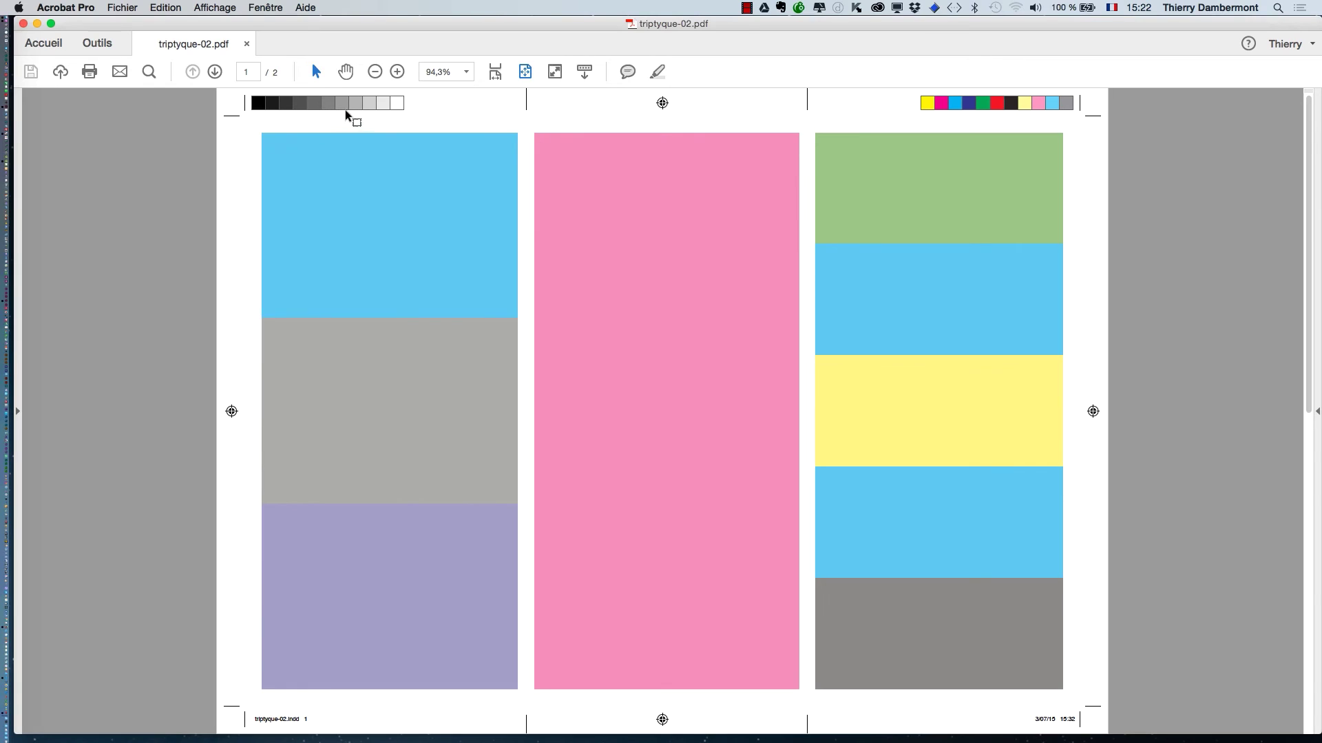
Step: Close the PDF and reopen triptyque-02.indd from Finder with the colour setting Ne pas modifier le document
{"action": "mouse_move", "coordinate": [403, 740]}
{"action": "left_click", "coordinate": [23, 25]}
{"action": "double_click", "coordinate": [687, 170]}
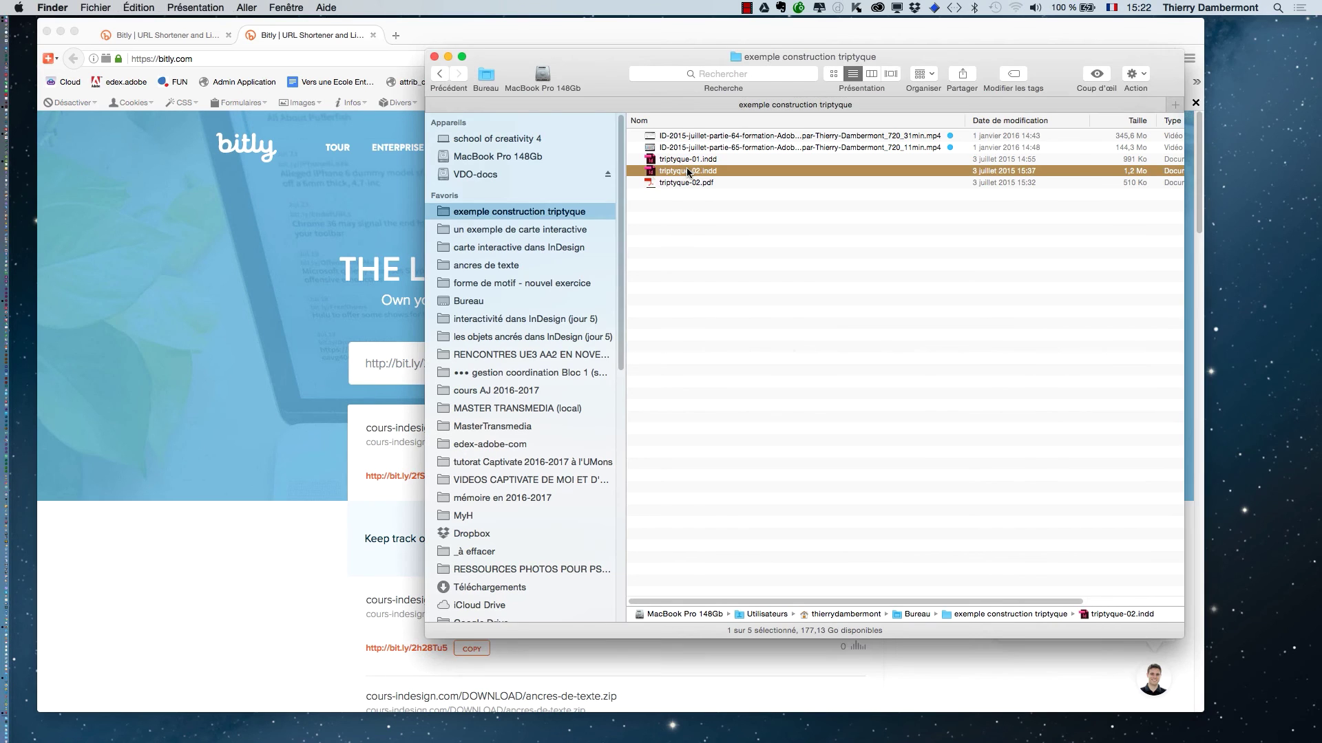
{"action": "left_click", "coordinate": [803, 478]}
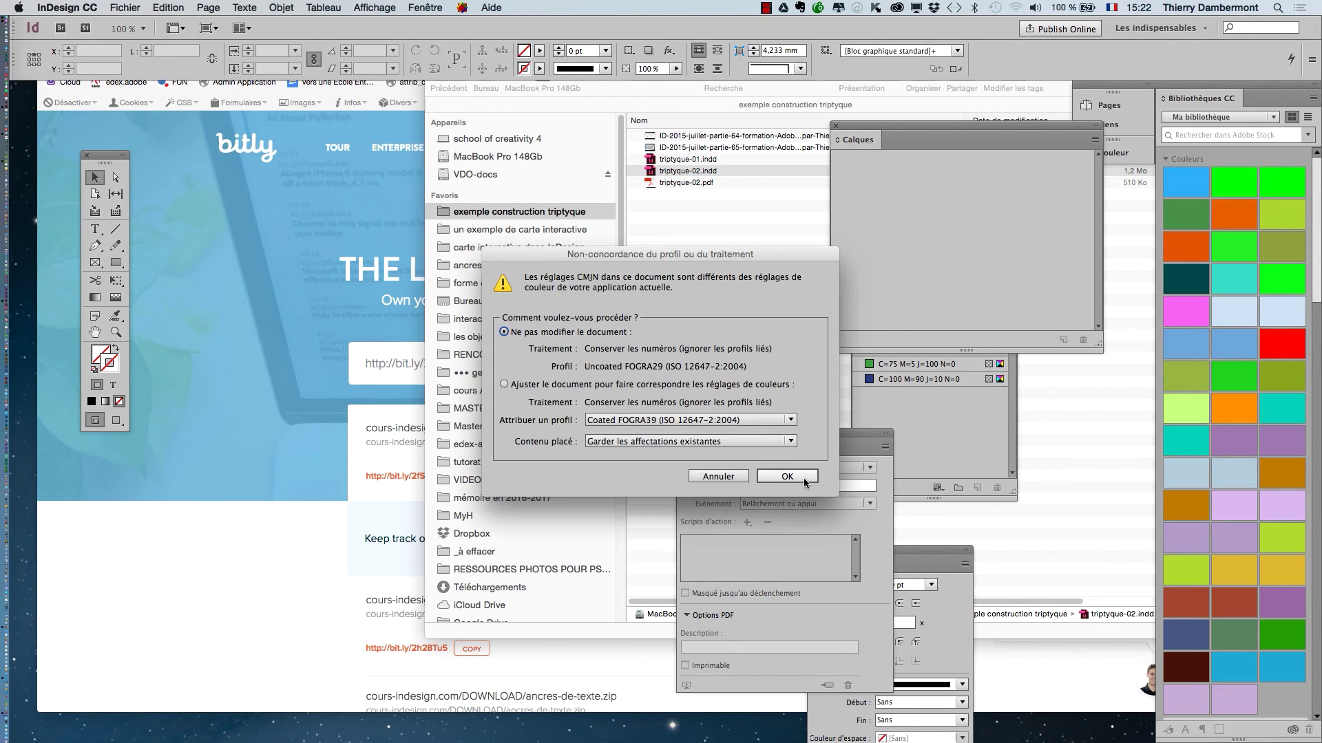
{"action": "left_click", "coordinate": [801, 478]}
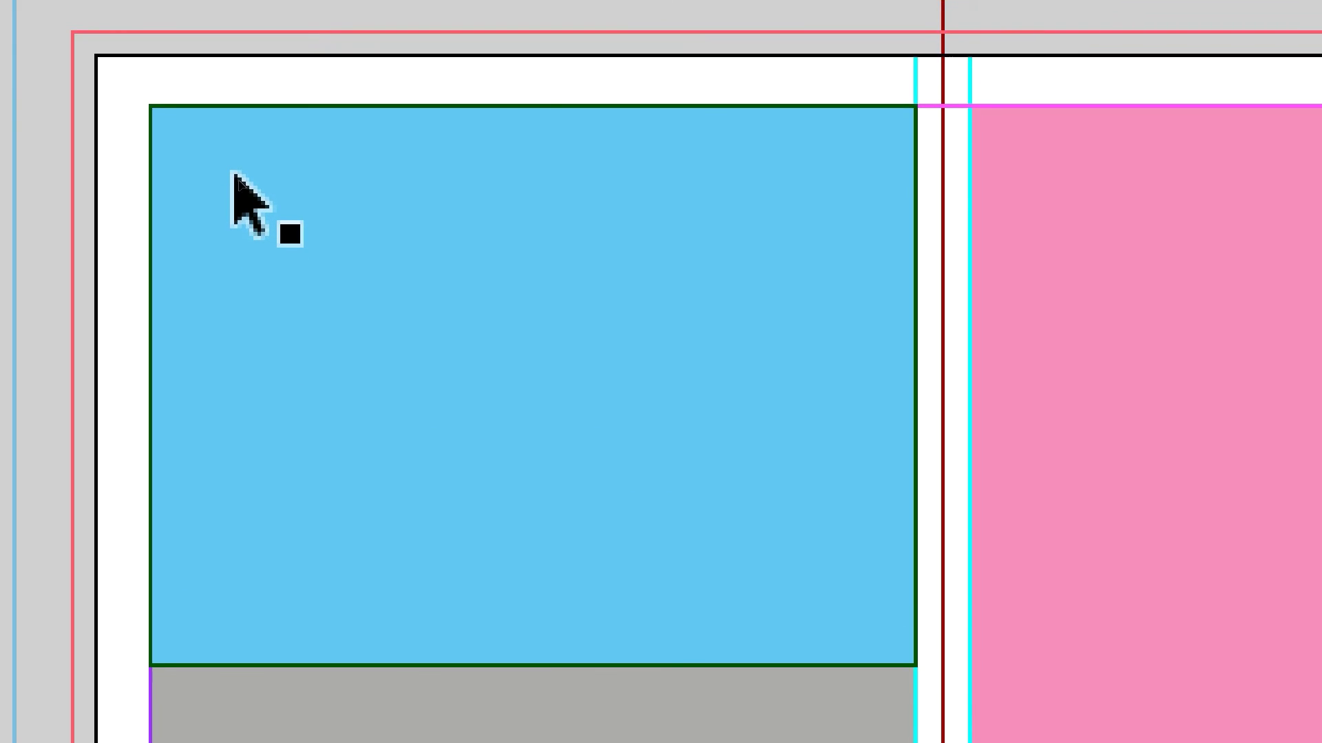
Step: Extend page 1's upper blue block in the left panel to the top and left bleed lines, and the pink block to the top one
{"action": "left_click", "coordinate": [233, 173]}
{"action": "left_click_drag", "start_coordinate": [150, 106], "coordinate": [73, 32]}
{"action": "left_click_drag", "start_coordinate": [200, 150], "coordinate": [202, 145]}
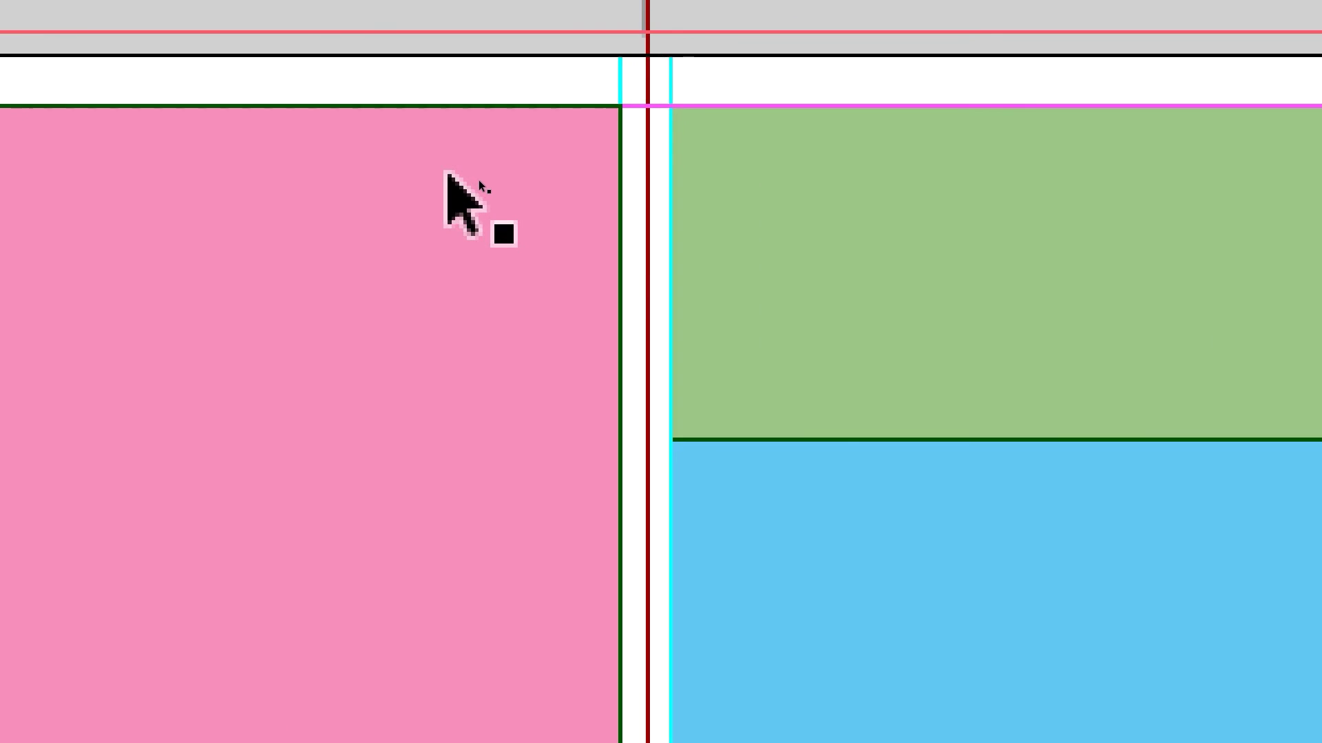
{"action": "left_click", "coordinate": [447, 174]}
{"action": "left_click_drag", "start_coordinate": [413, 166], "coordinate": [410, 146]}
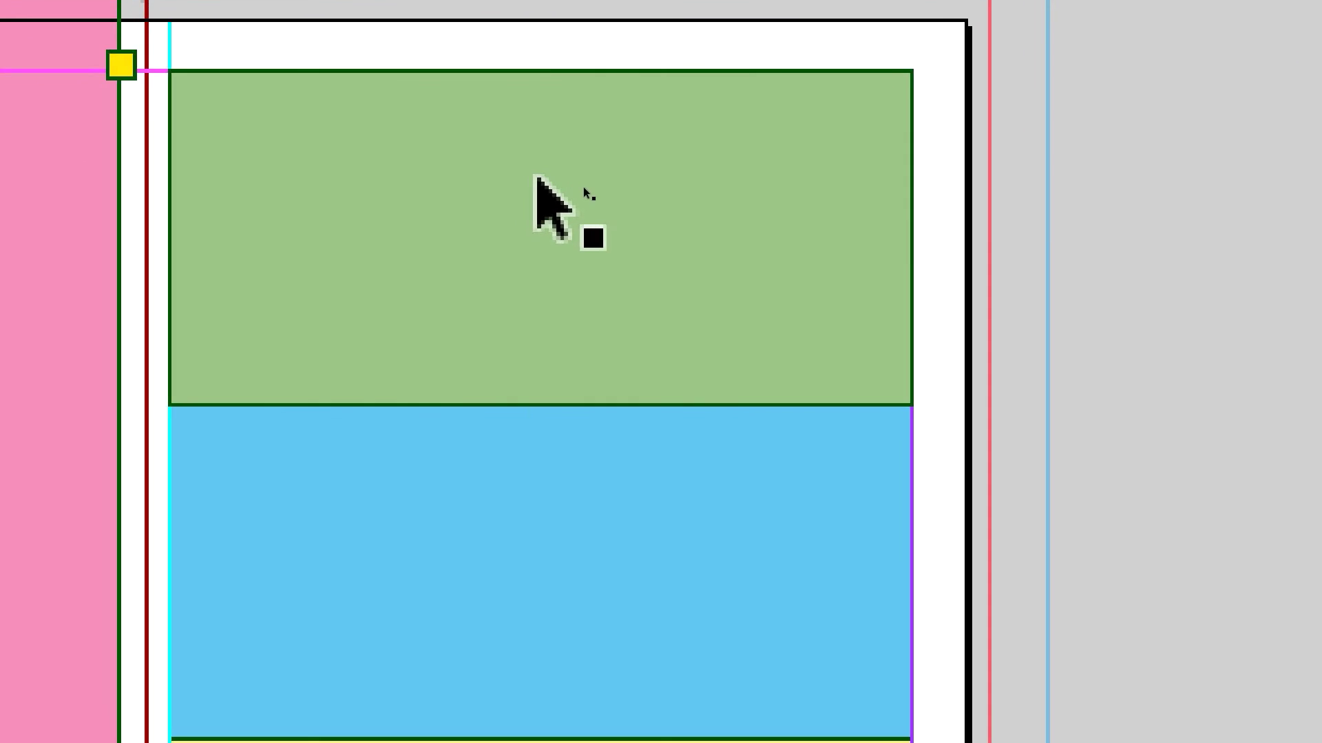
Step: Extend page 1's green block past the top and right bleed lines, and bring its right edge back to the bleed at 97 mm wide
{"action": "left_click", "coordinate": [535, 176]}
{"action": "left_click_drag", "start_coordinate": [540, 162], "coordinate": [538, 143]}
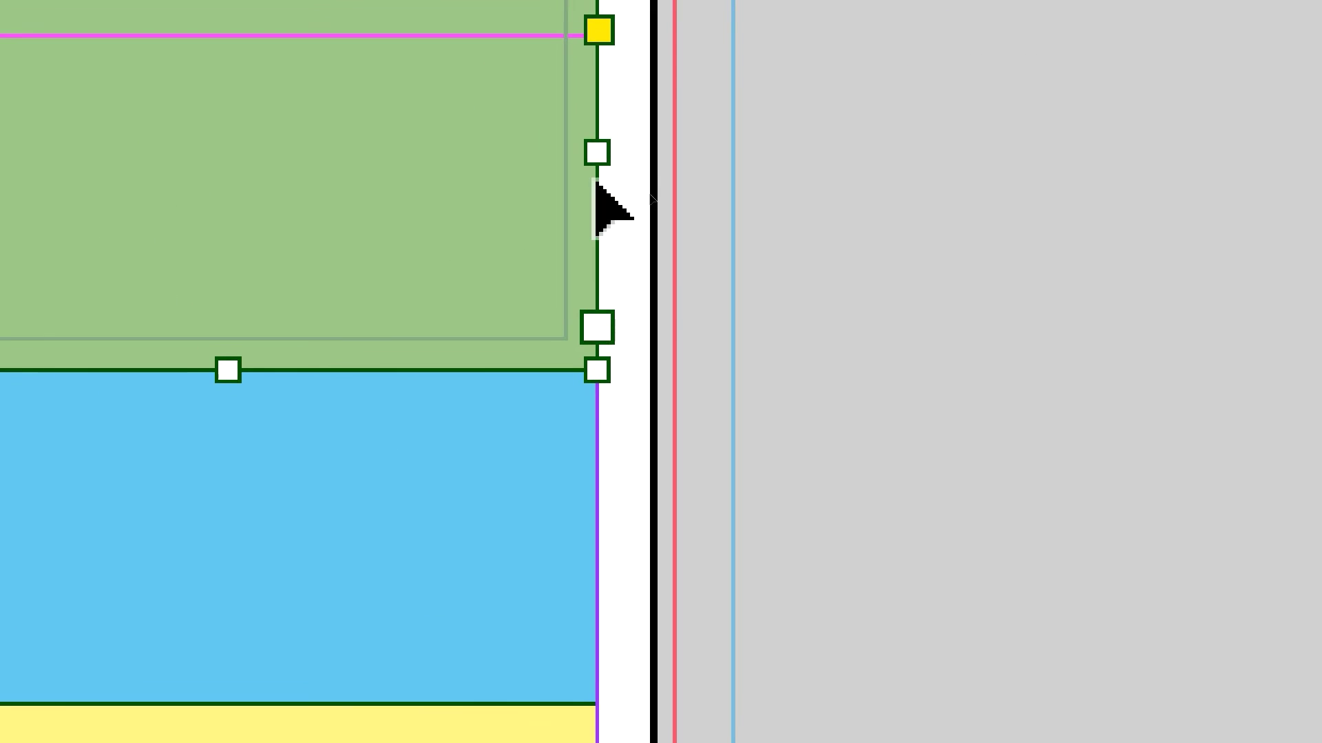
{"action": "left_click_drag", "start_coordinate": [594, 179], "coordinate": [619, 176]}
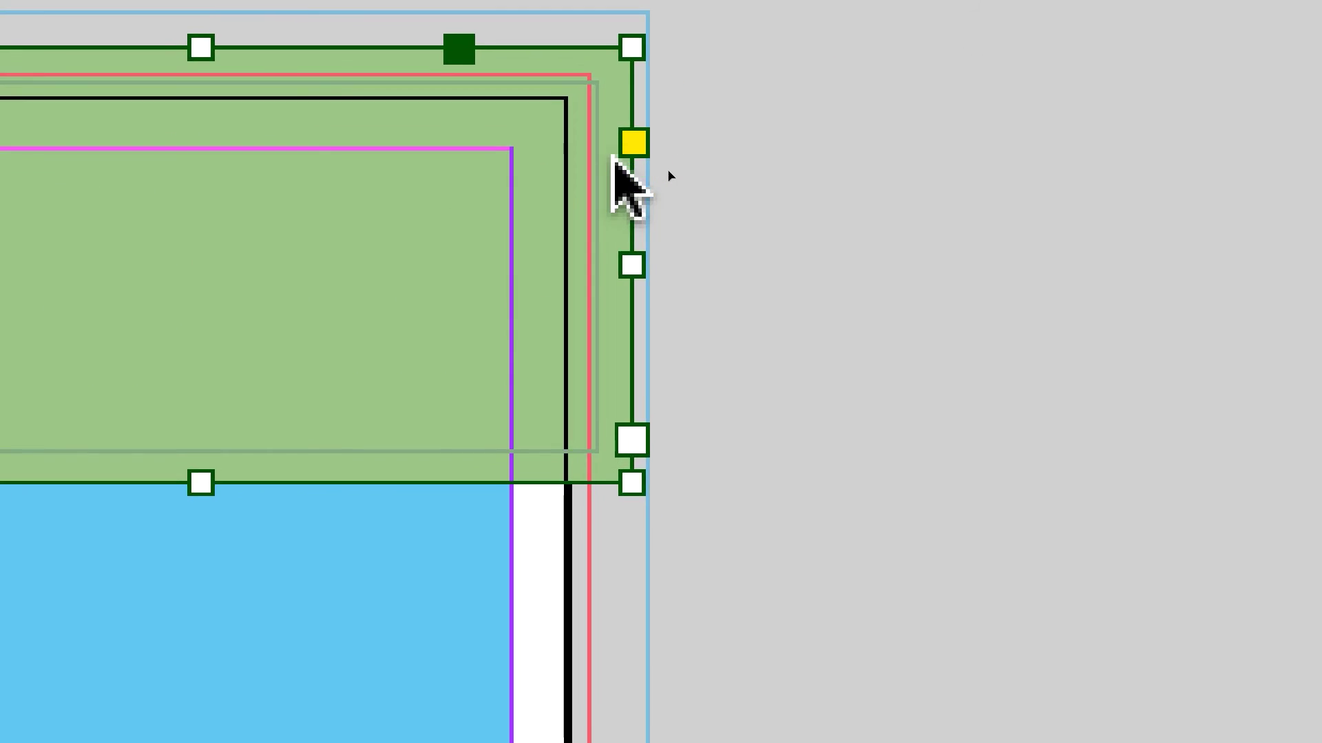
{"action": "left_click_drag", "start_coordinate": [622, 258], "coordinate": [595, 259]}
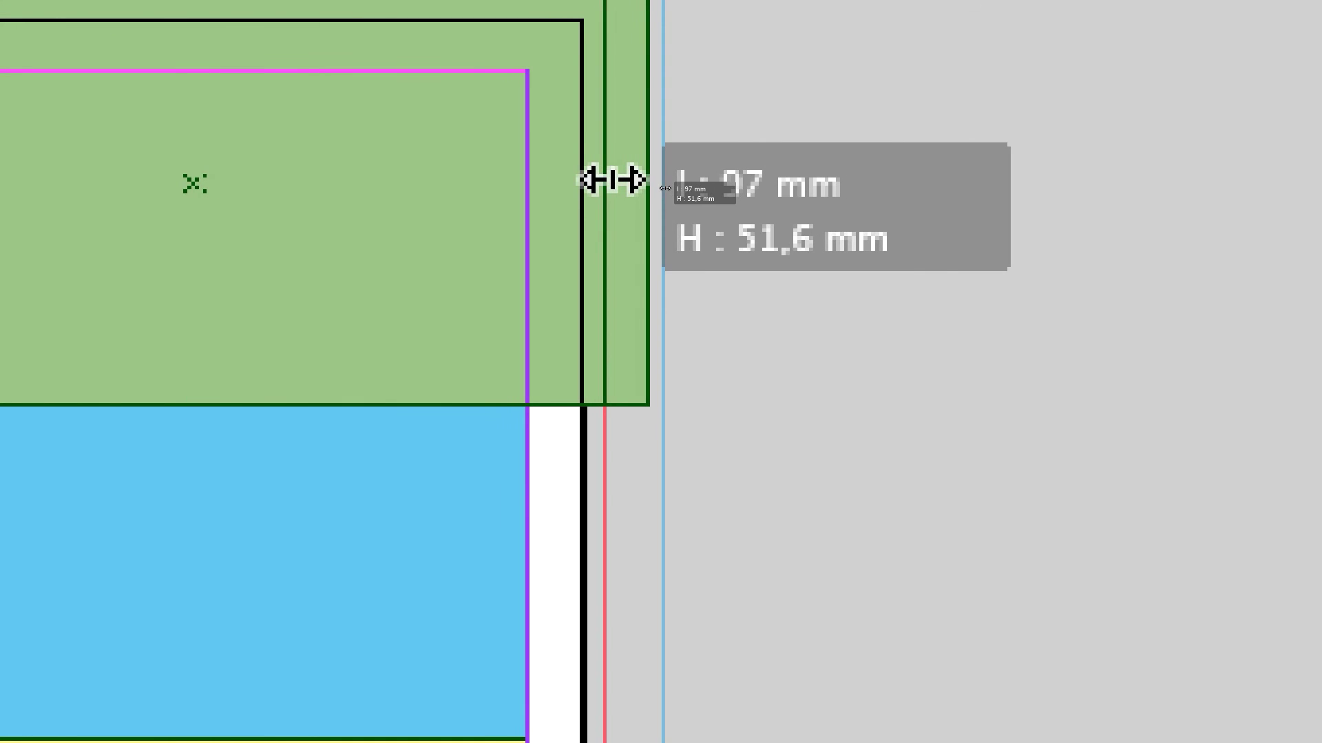
{"action": "left_click_drag", "start_coordinate": [611, 181], "coordinate": [611, 179]}
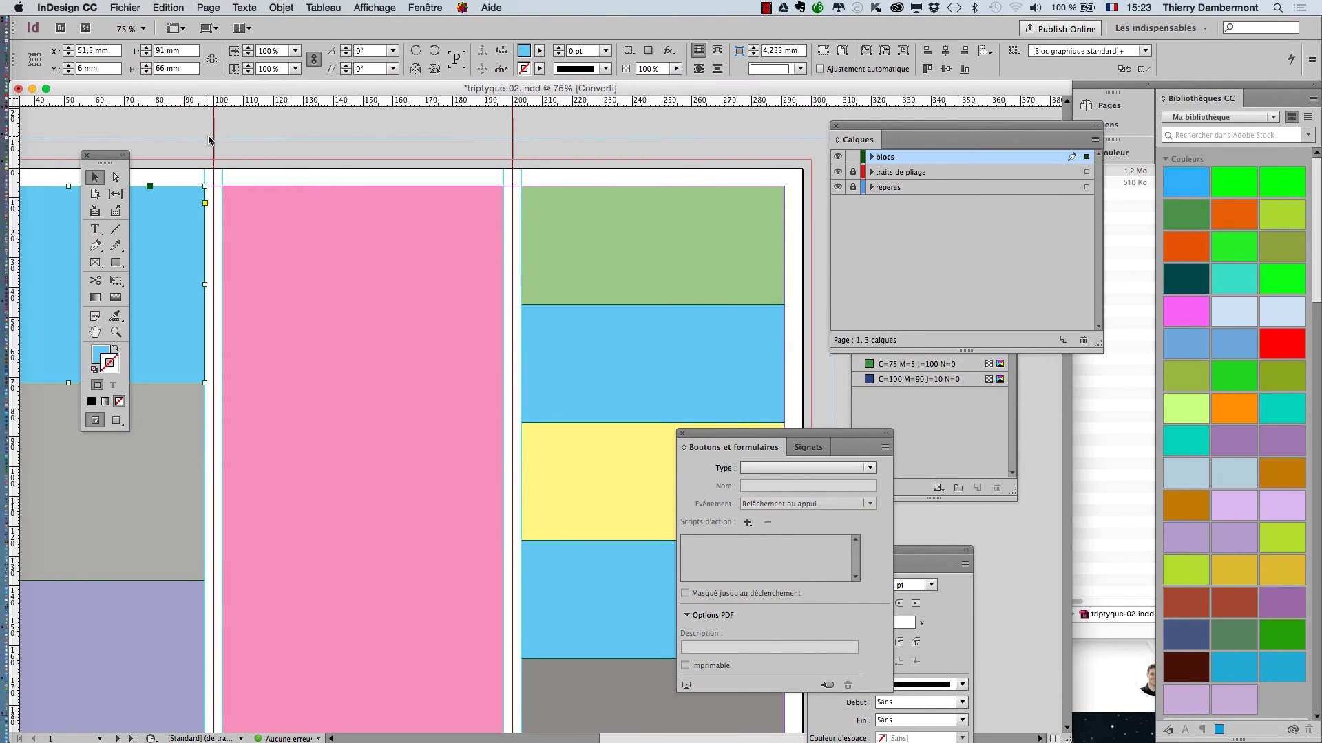
Step: Check the Fond perdu and Ligne-bloc values in the Format de document settings, and cancel the dialog
{"action": "key", "text": "super+minus"}
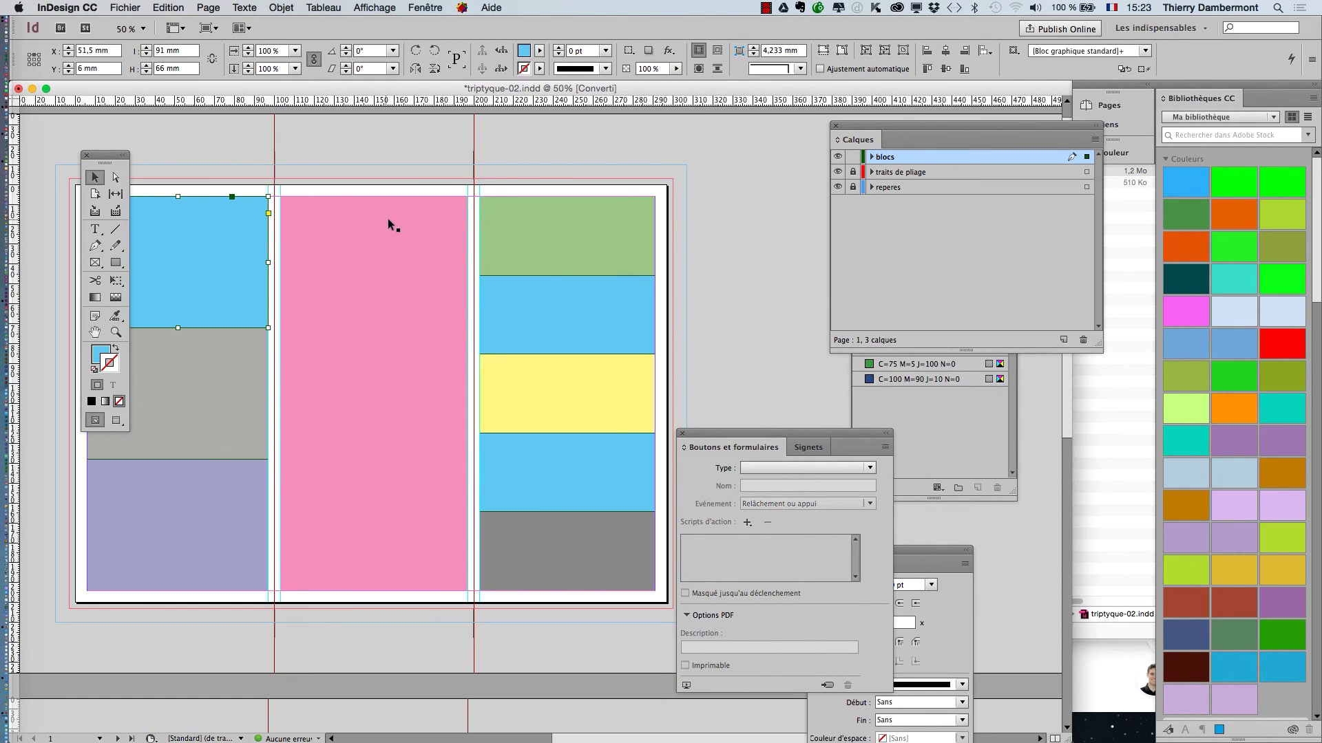
{"action": "left_click", "coordinate": [112, 5]}
{"action": "left_click", "coordinate": [144, 339]}
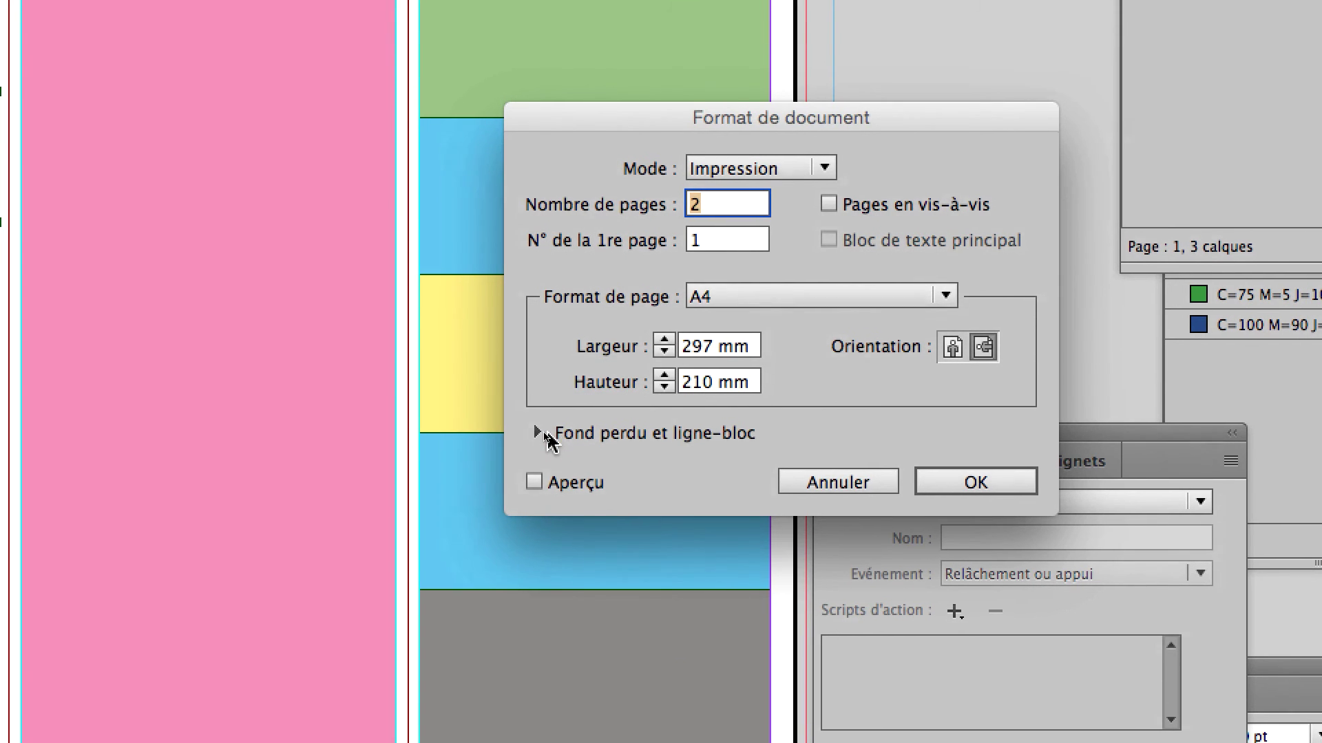
{"action": "left_click", "coordinate": [517, 430]}
{"action": "double_click", "coordinate": [591, 468]}
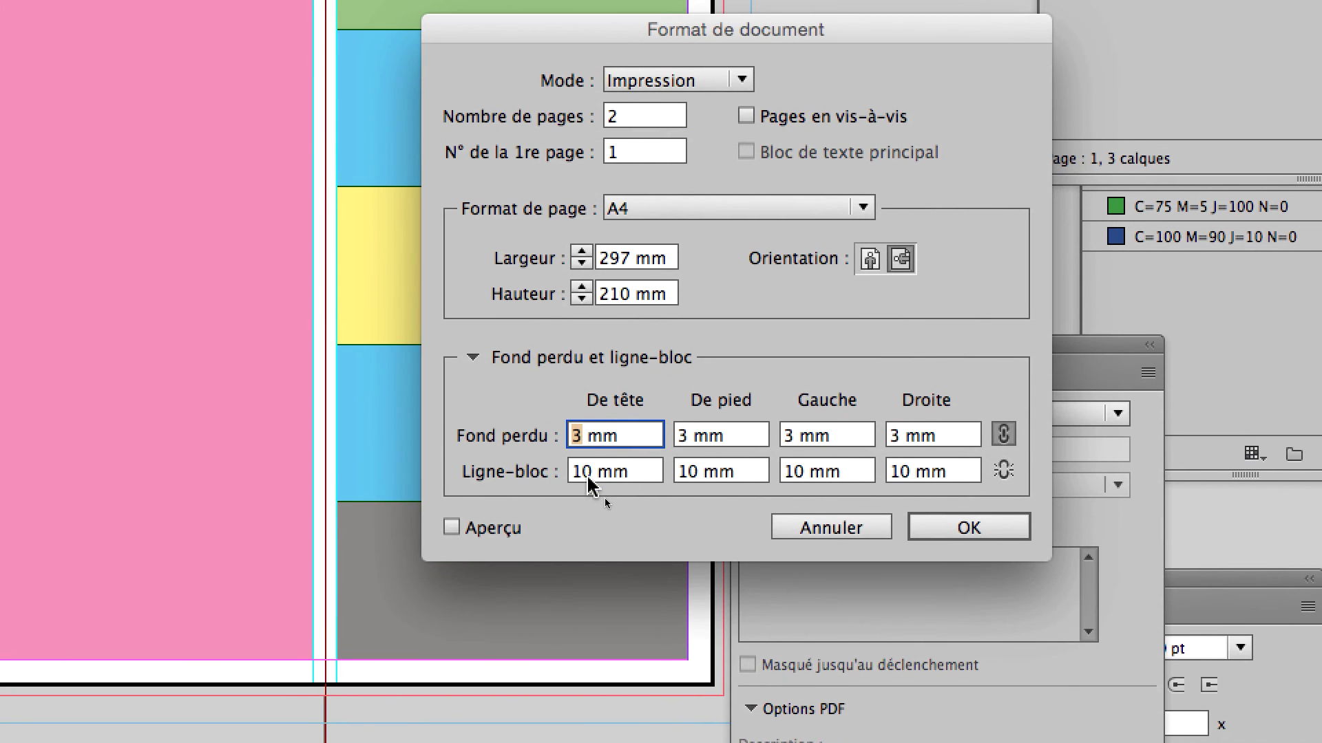
{"action": "left_click", "coordinate": [589, 473]}
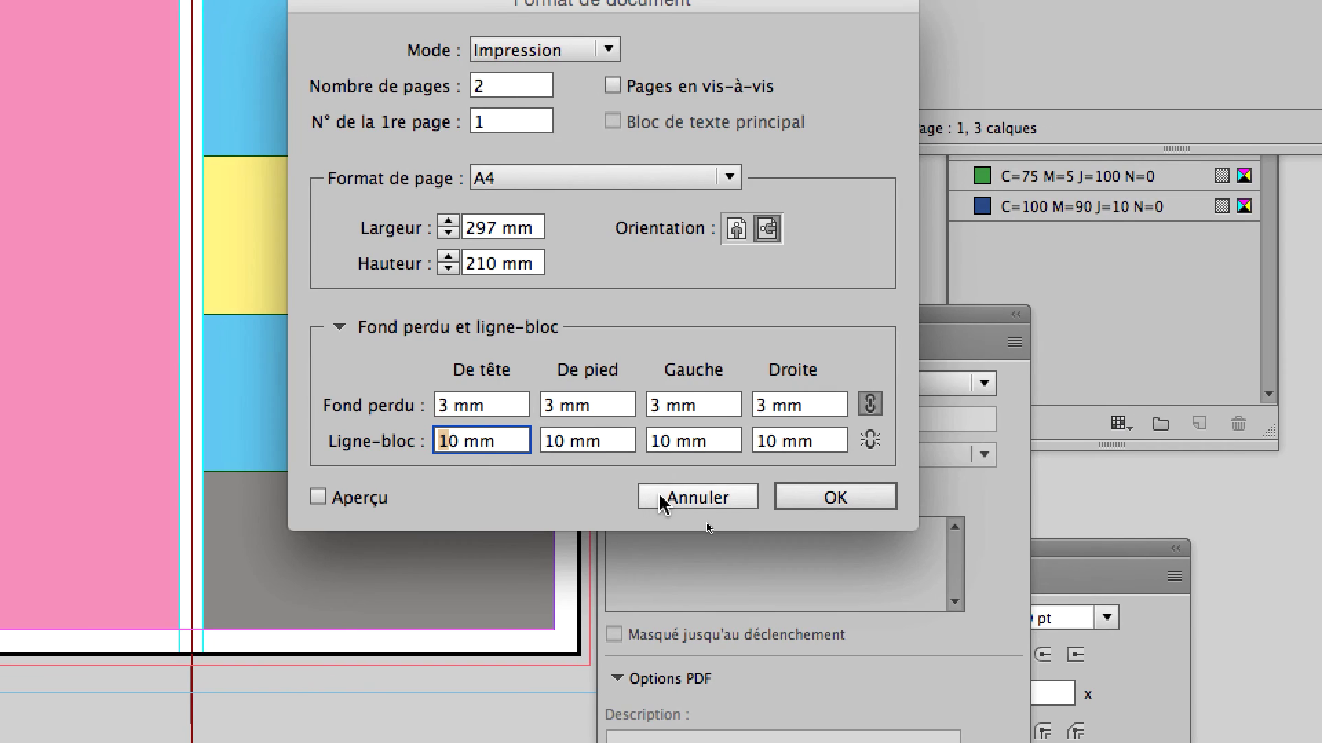
{"action": "left_click", "coordinate": [661, 497]}
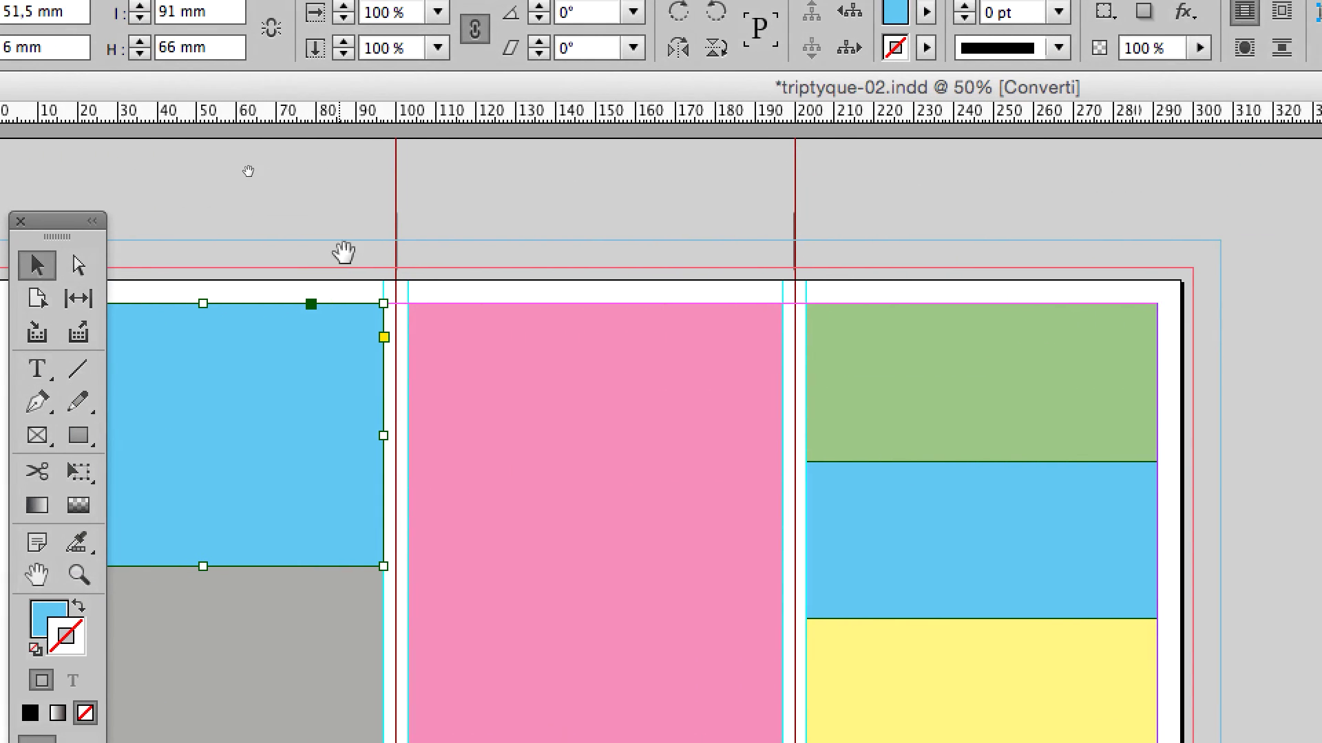
{"action": "left_click_drag", "start_coordinate": [344, 253], "coordinate": [437, 254]}
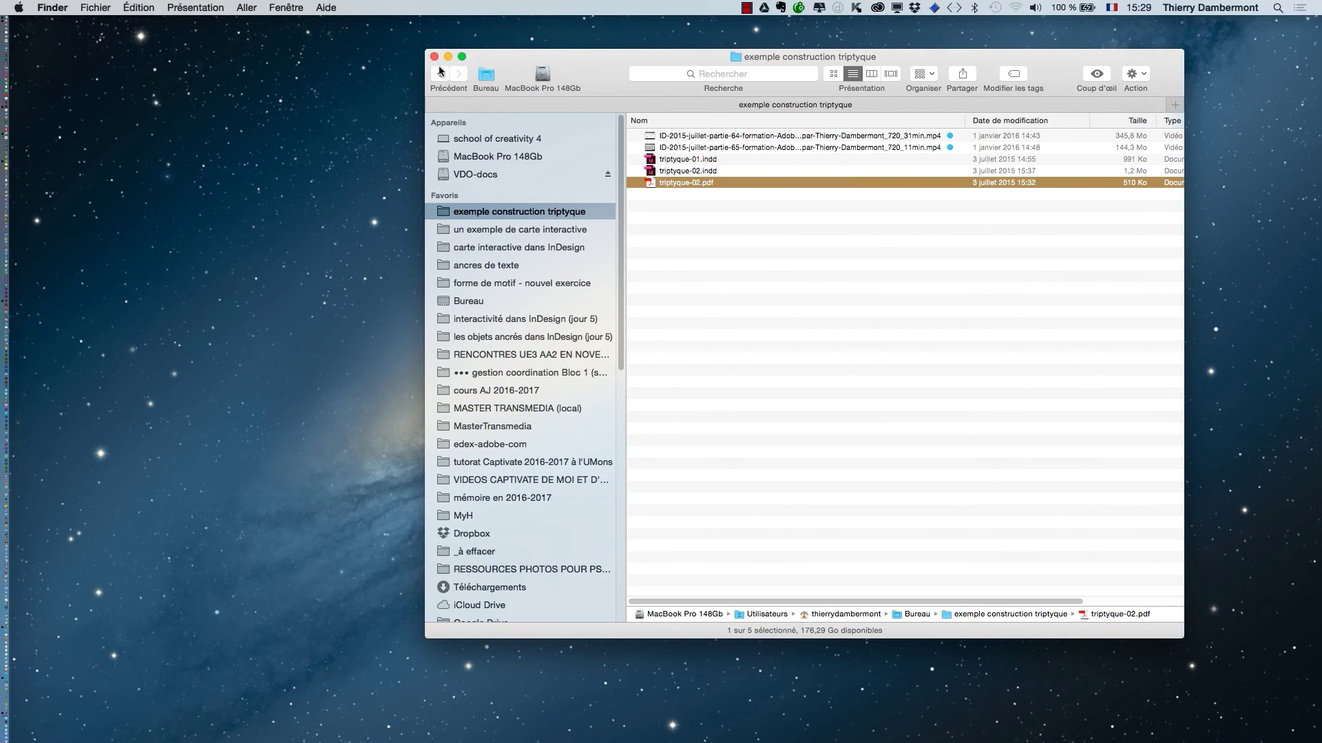
Step: Close the Finder folder window, switch to Firefox and open a new browser window
{"action": "left_click", "coordinate": [433, 56]}
{"action": "key", "text": "super+Tab"}
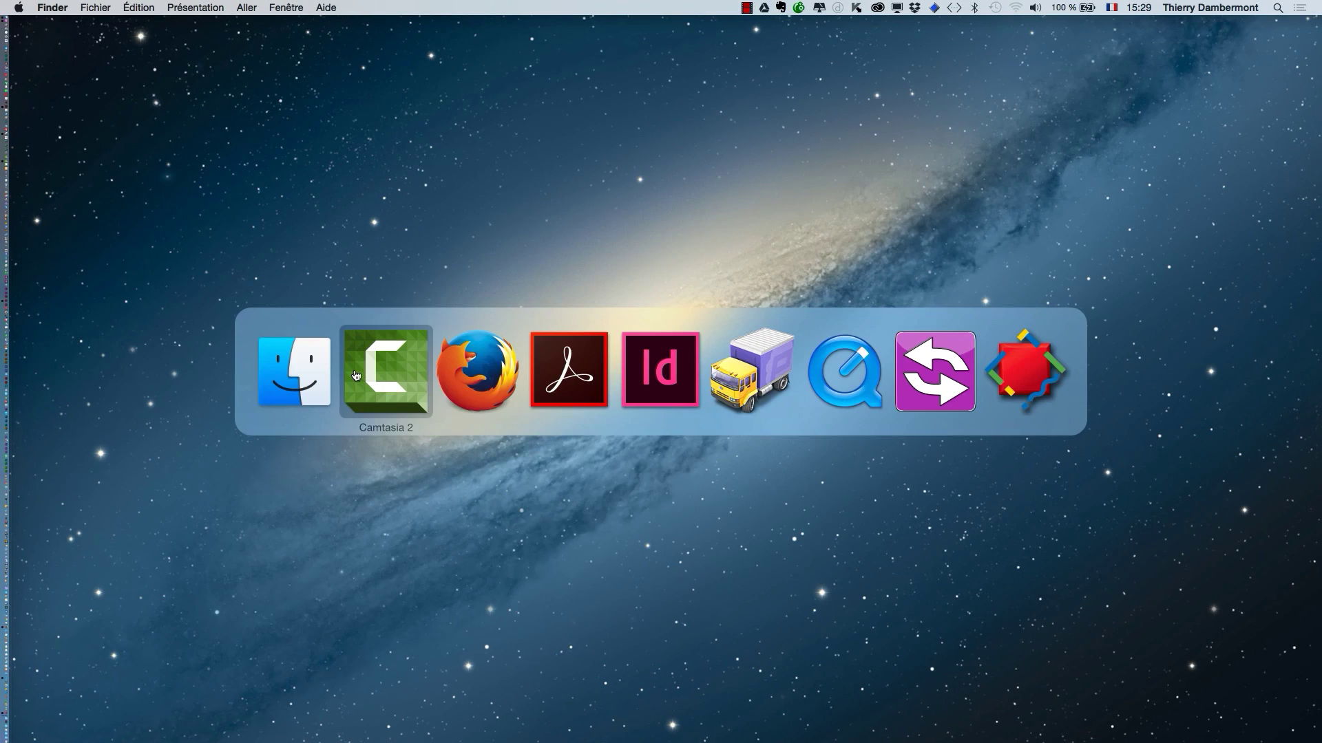
{"action": "left_click", "coordinate": [464, 384]}
{"action": "left_click", "coordinate": [98, 7]}
{"action": "left_click", "coordinate": [110, 38]}
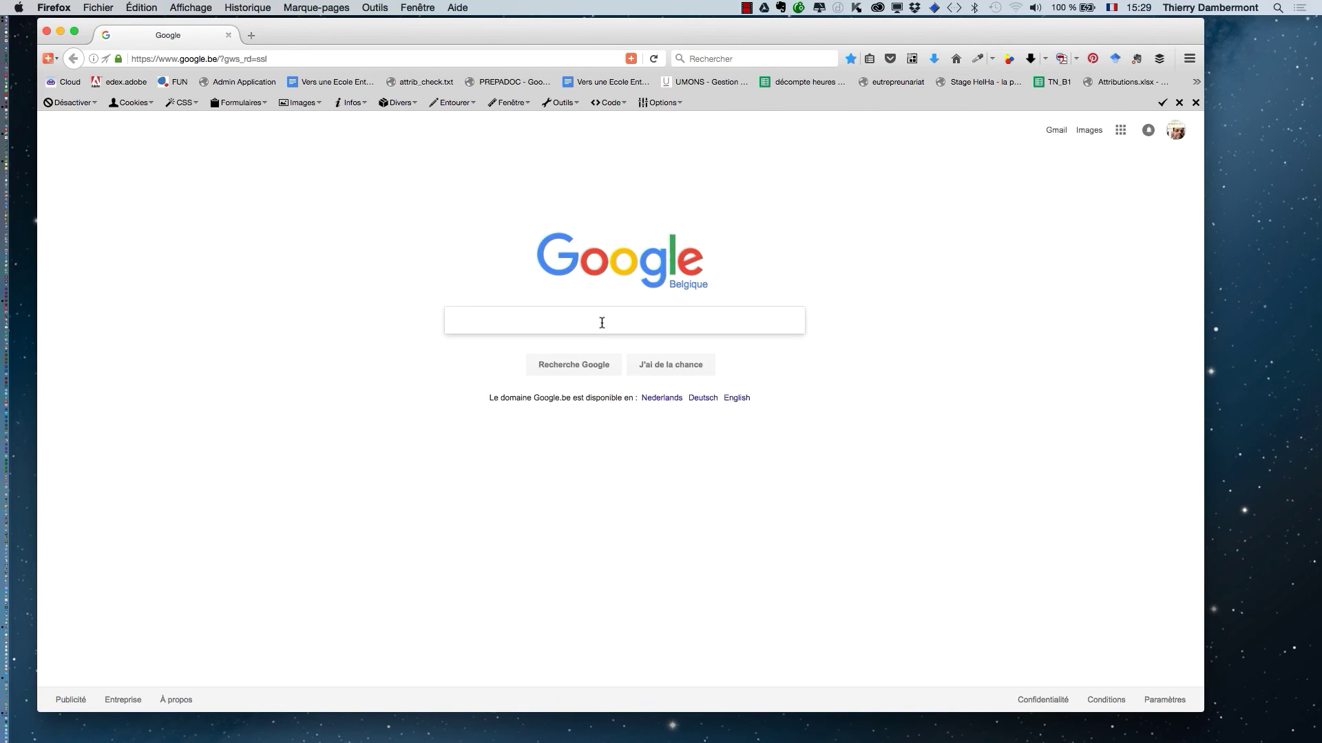
Step: Search Google for "imposition"
{"action": "type", "text": "impo"}
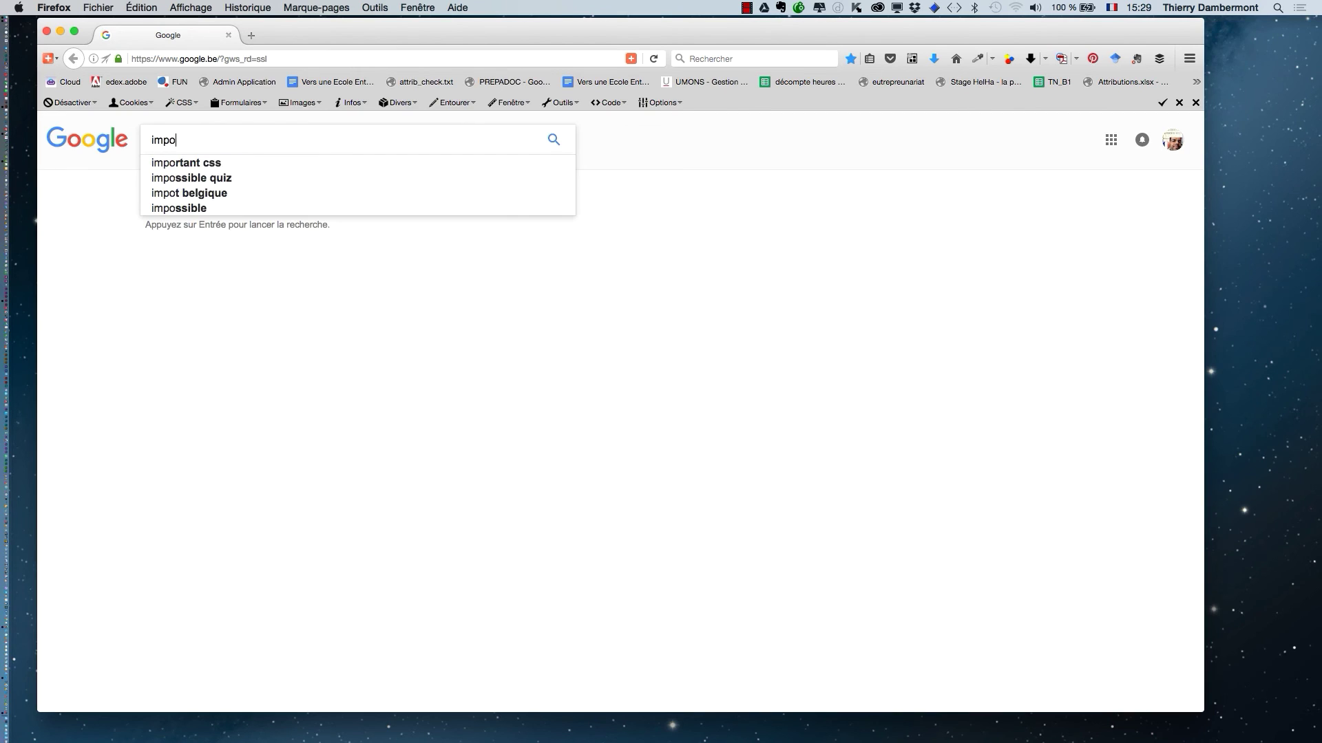
{"action": "type", "text": "si"}
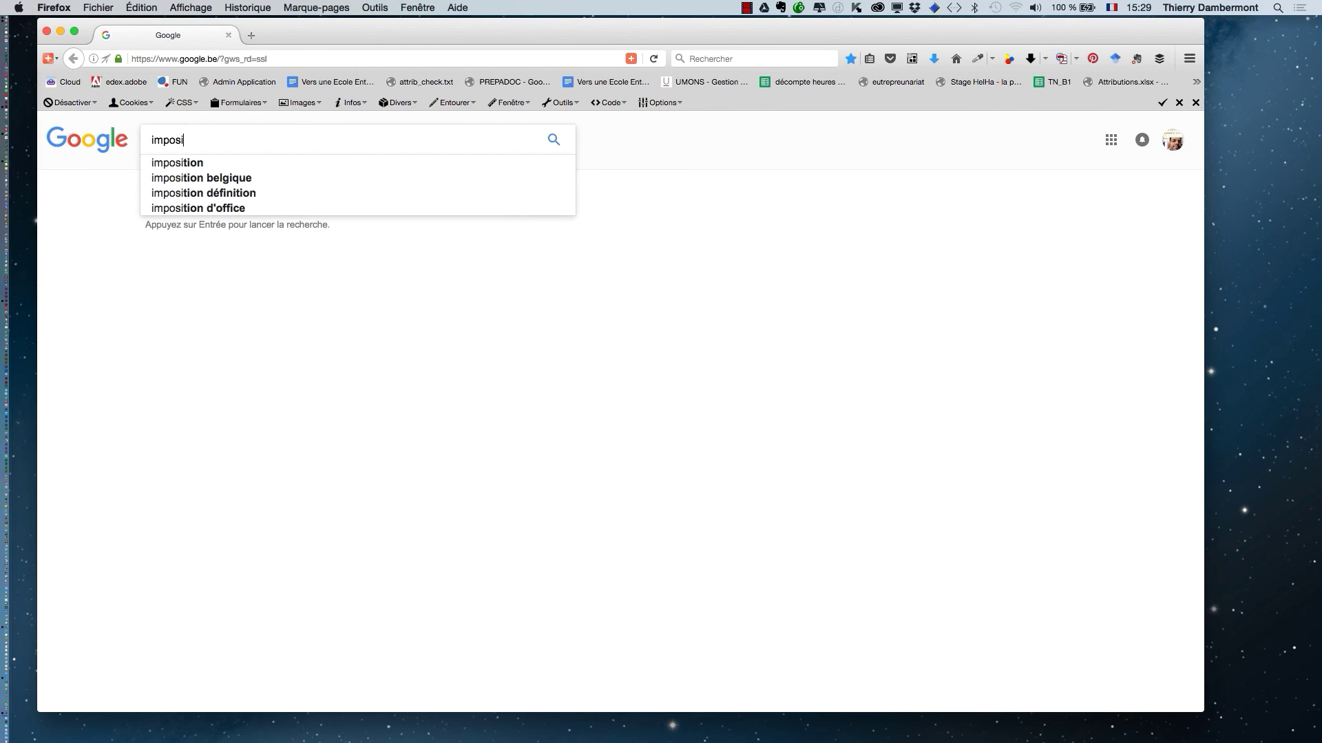
{"action": "type", "text": "tion"}
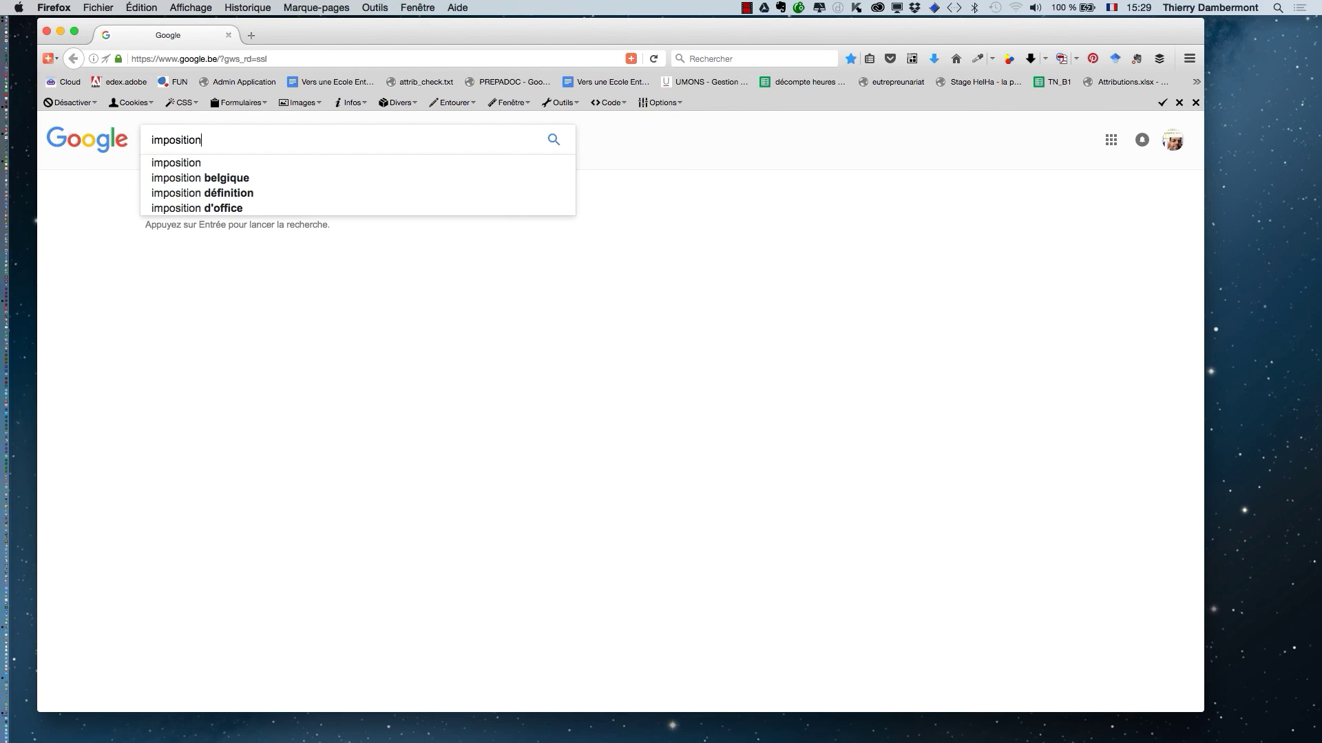
{"action": "key", "text": "Return"}
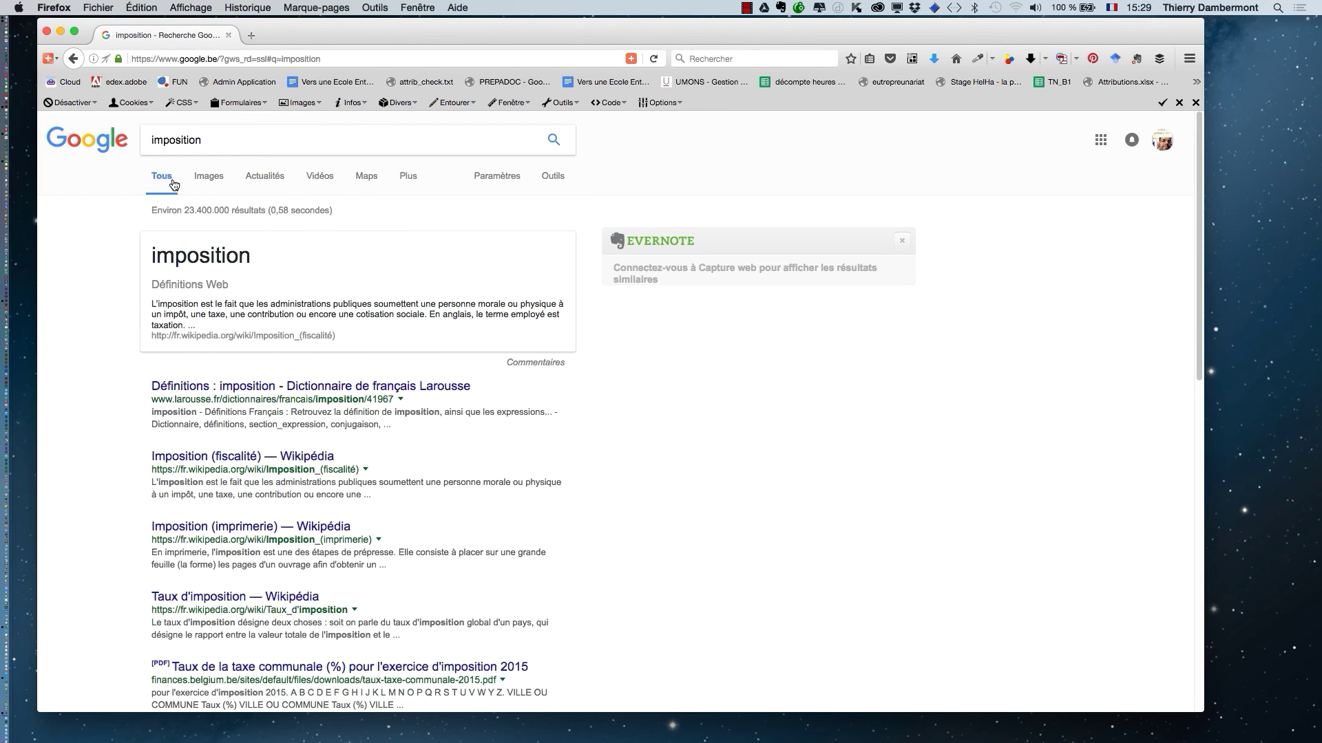
Step: Refine the Google search to "imposition offset" and show the image results
{"action": "left_click", "coordinate": [211, 137]}
{"action": "type", "text": "o"}
{"action": "type", "text": "ffset"}
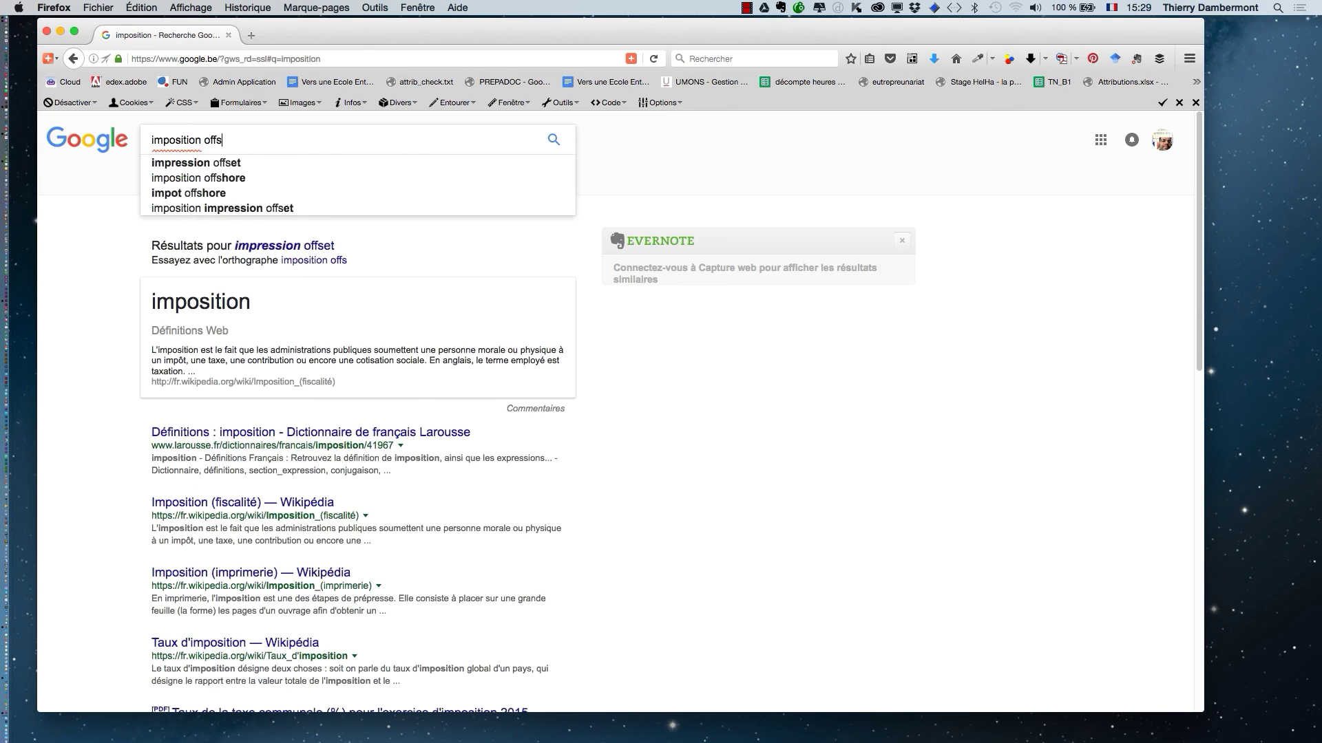
{"action": "key", "text": "Return"}
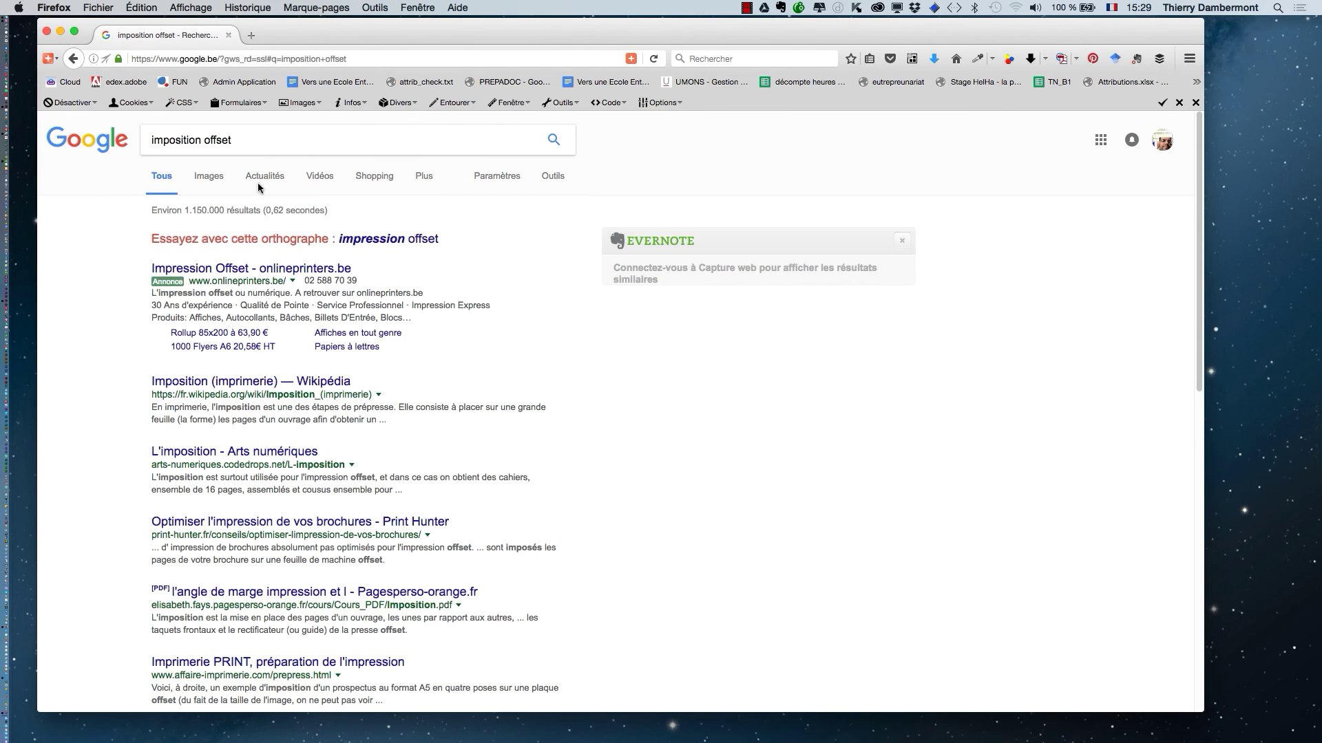
{"action": "left_click", "coordinate": [199, 178]}
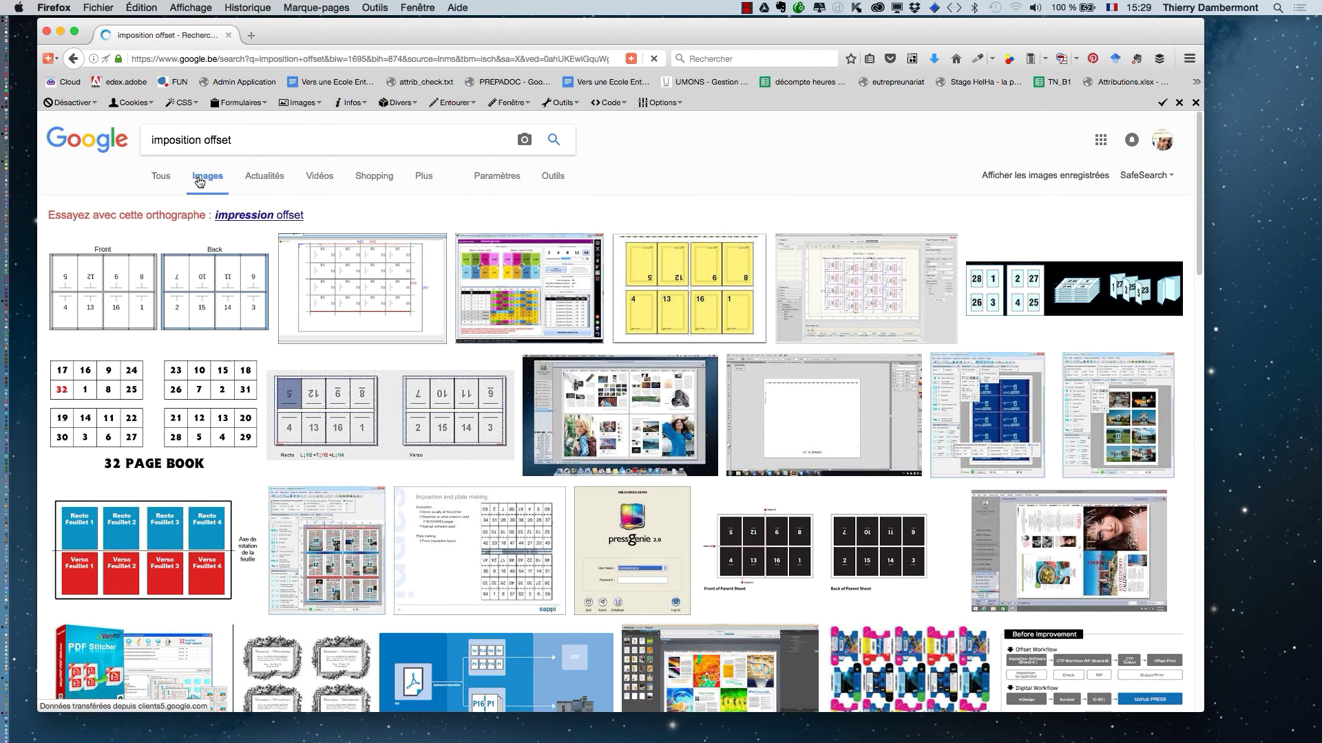
Step: Enlarge the image results and view the Wikipedia Front/Back imposition diagram in a separate tab
{"action": "key", "text": "super+plus"}
{"action": "key", "text": "super+plus"}
{"action": "key", "text": "super+plus"}
{"action": "key", "text": "super+plus"}
{"action": "key", "text": "super+plus"}
{"action": "key", "text": "super+plus"}
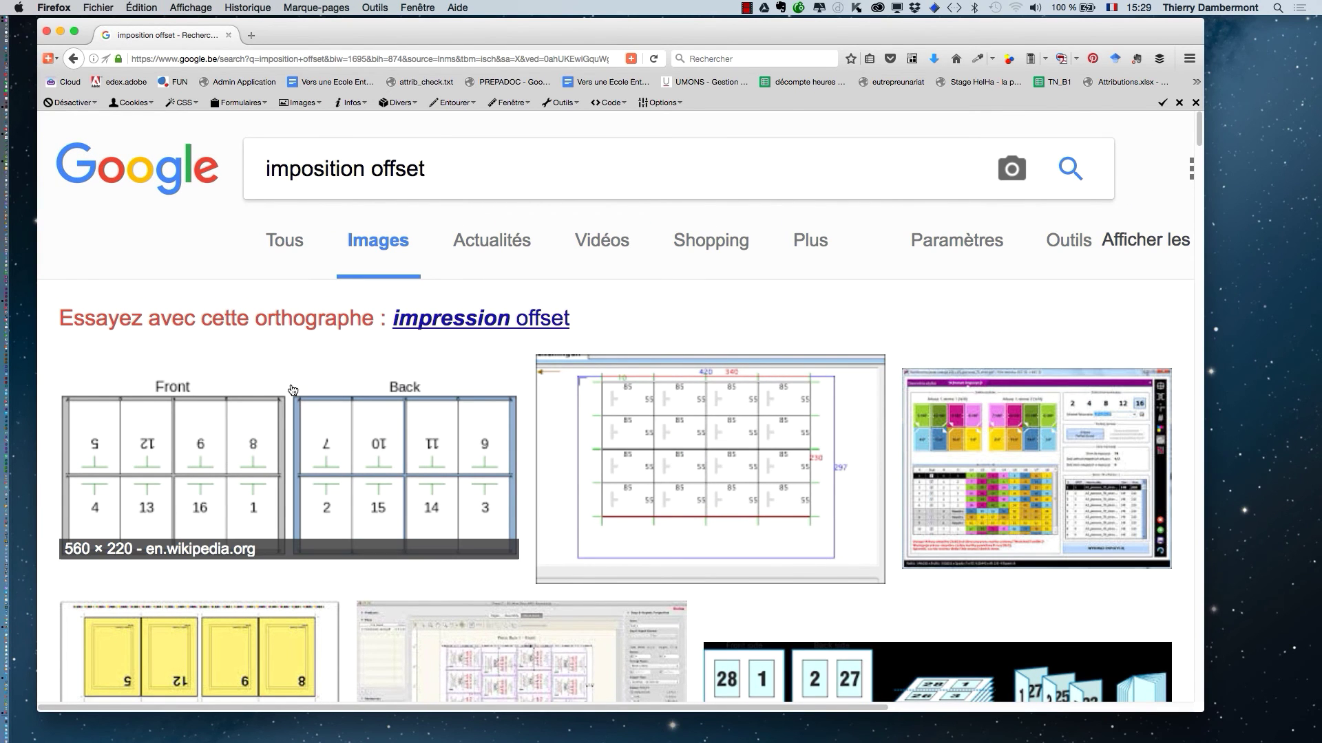
{"action": "left_click", "coordinate": [280, 437], "text": "super"}
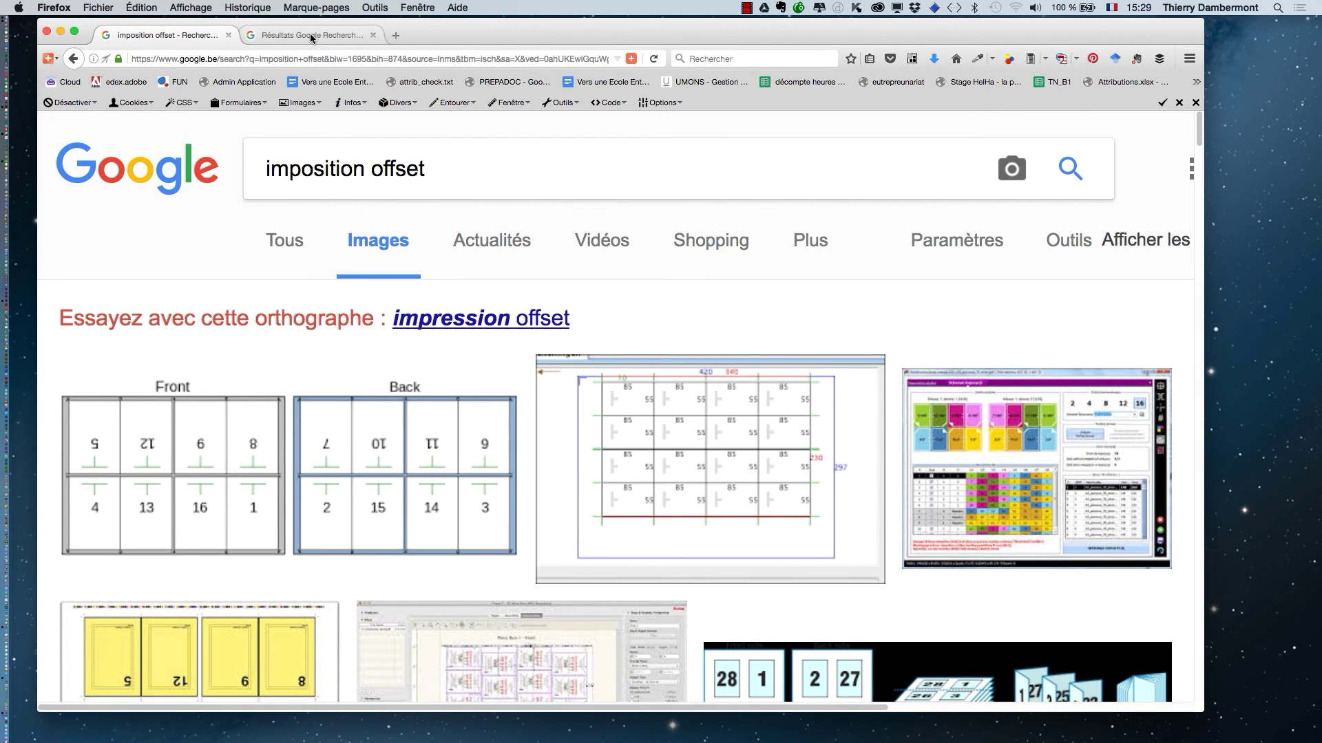
{"action": "key", "text": "ctrl+Tab"}
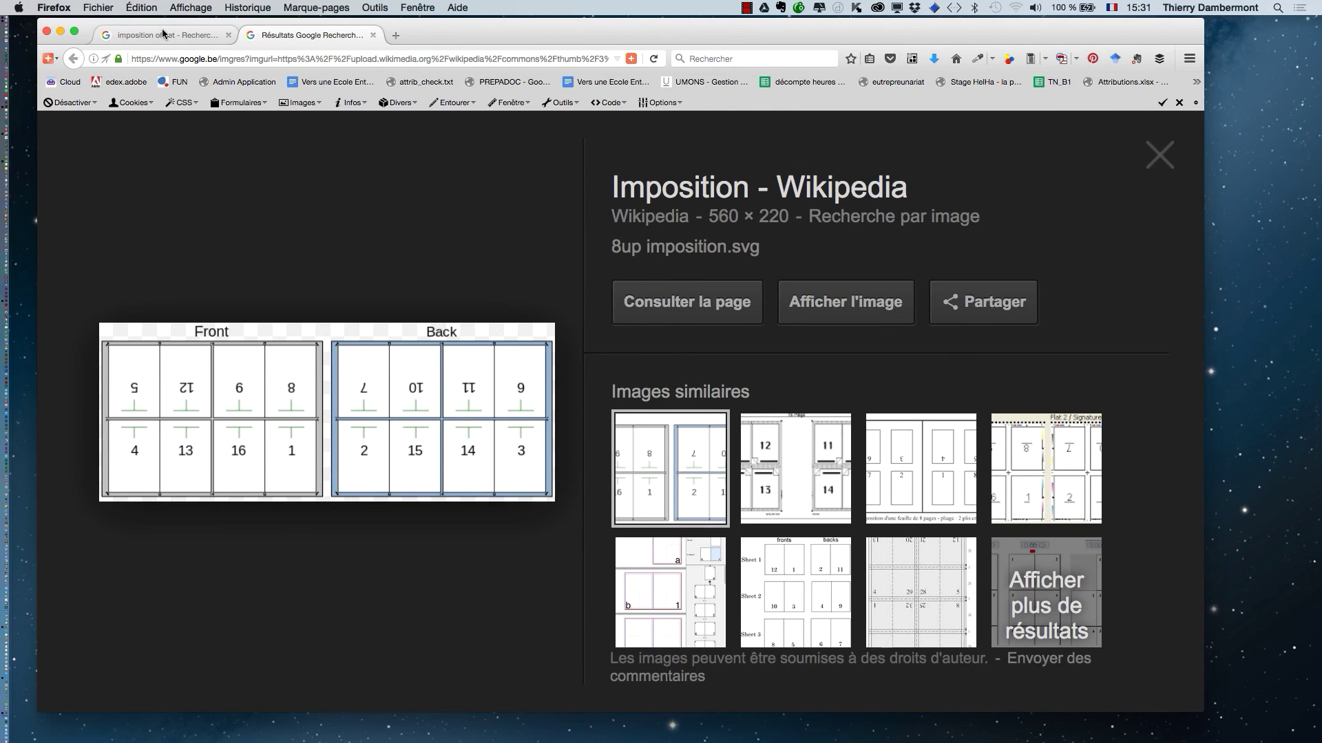
Step: Return to the image results and examine the other imposition layouts, such as the 32-page book and the multi-page sheet diagrams
{"action": "left_click", "coordinate": [162, 32]}
{"action": "scroll", "coordinate": [790, 548], "scroll_direction": "down", "scroll_amount": 2}
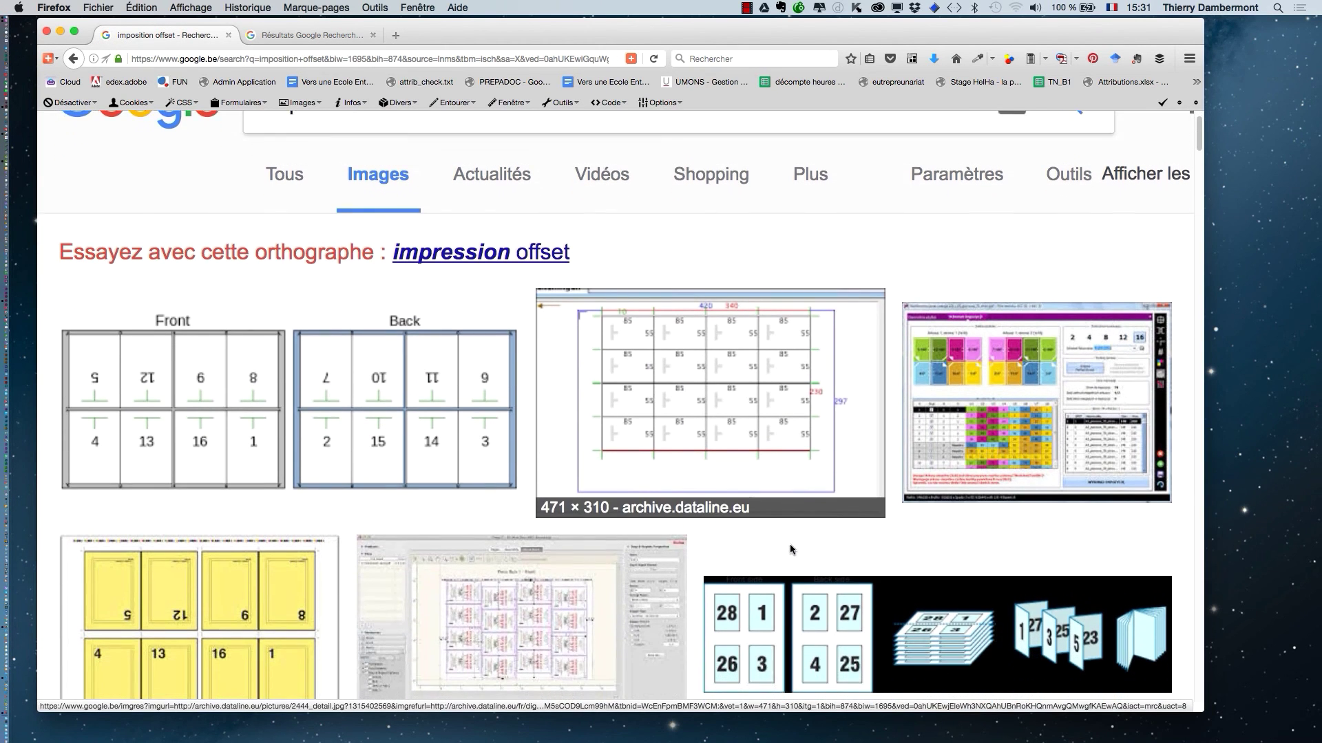
{"action": "scroll", "coordinate": [790, 549], "scroll_direction": "down", "scroll_amount": 7}
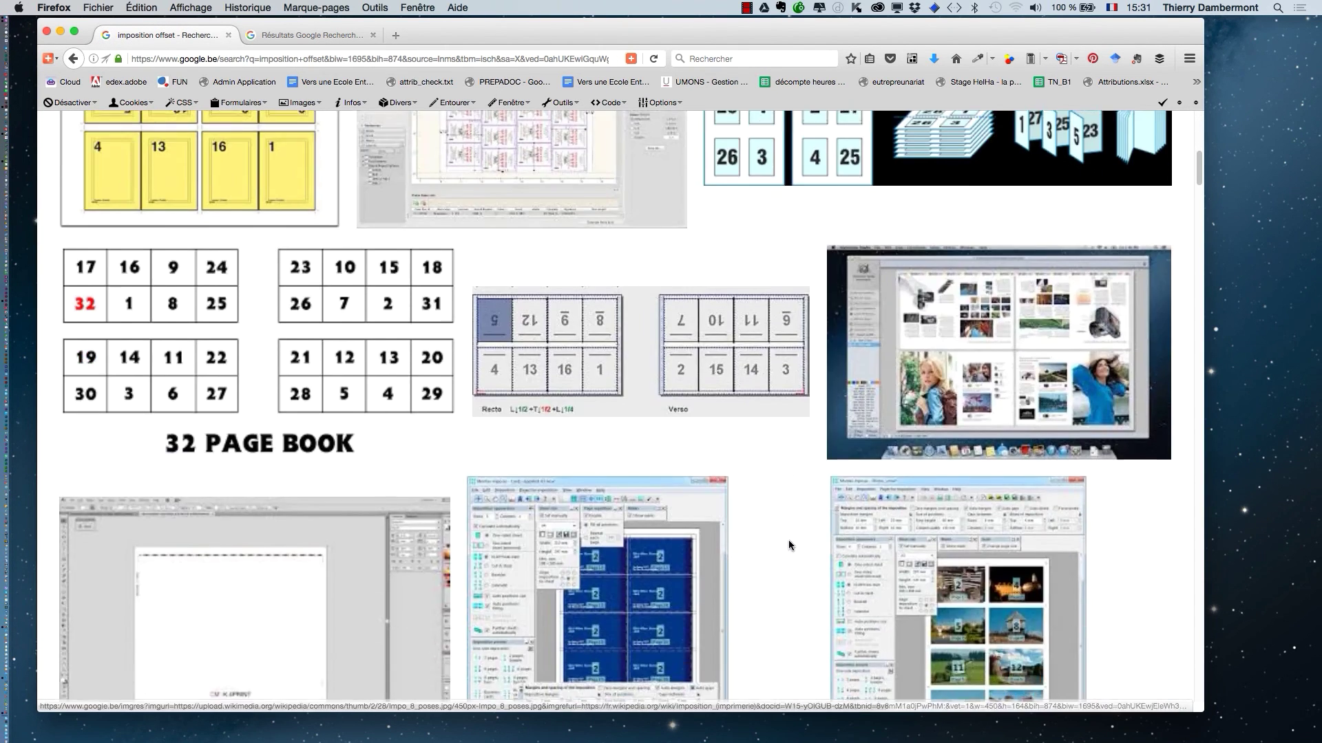
{"action": "scroll", "coordinate": [789, 545], "scroll_direction": "down", "scroll_amount": 6}
{"action": "scroll", "coordinate": [789, 545], "scroll_direction": "down", "scroll_amount": 5}
{"action": "scroll", "coordinate": [790, 546], "scroll_direction": "down", "scroll_amount": 5}
{"action": "scroll", "coordinate": [791, 520], "scroll_direction": "up", "scroll_amount": 2}
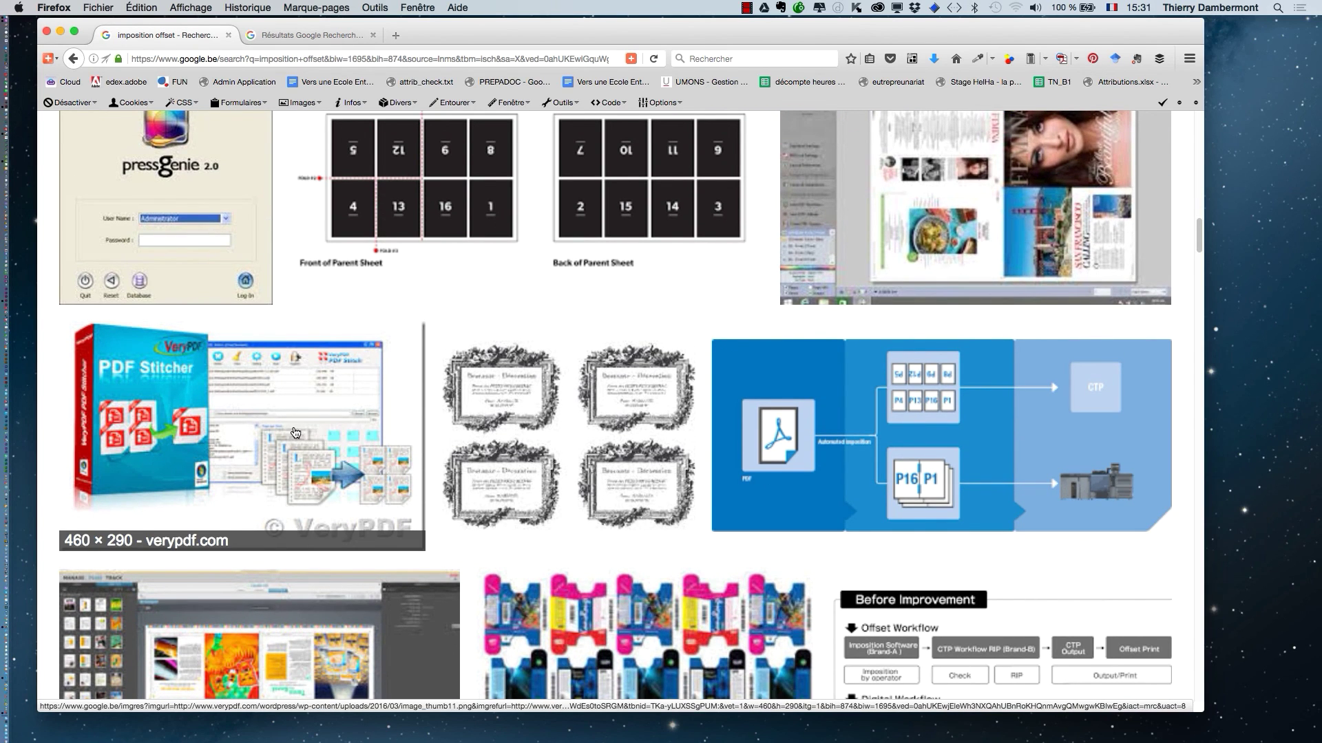
{"action": "scroll", "coordinate": [332, 435], "scroll_direction": "down", "scroll_amount": 5}
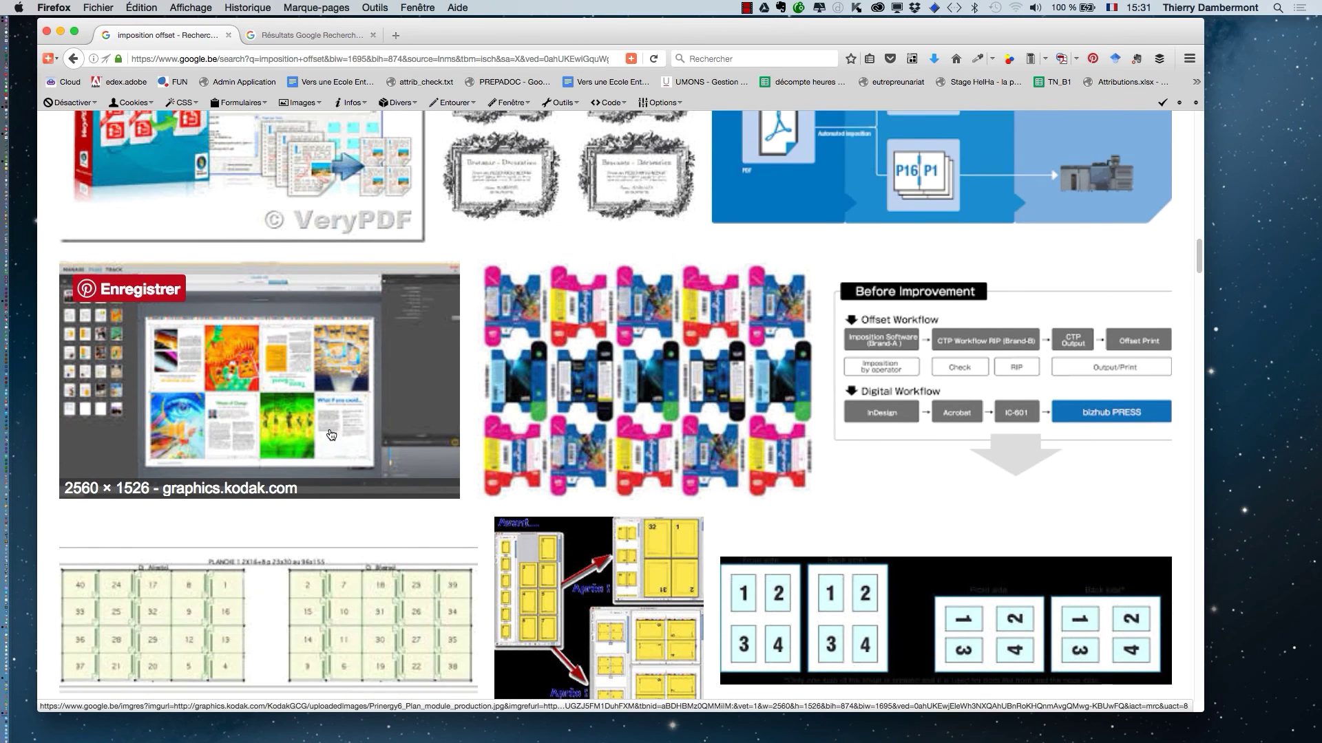
{"action": "scroll", "coordinate": [331, 438], "scroll_direction": "down", "scroll_amount": 3}
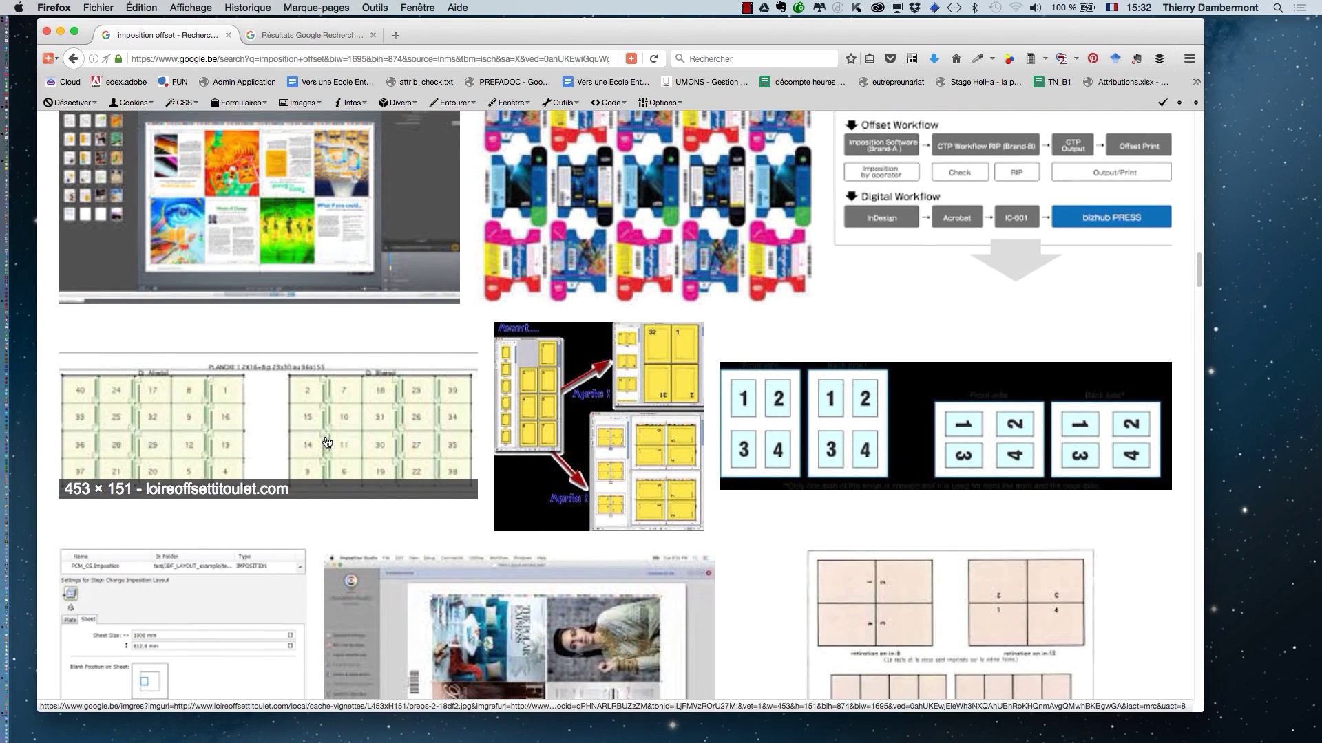
{"action": "scroll", "coordinate": [325, 444], "scroll_direction": "down", "scroll_amount": 1}
{"action": "scroll", "coordinate": [321, 440], "scroll_direction": "down", "scroll_amount": 4}
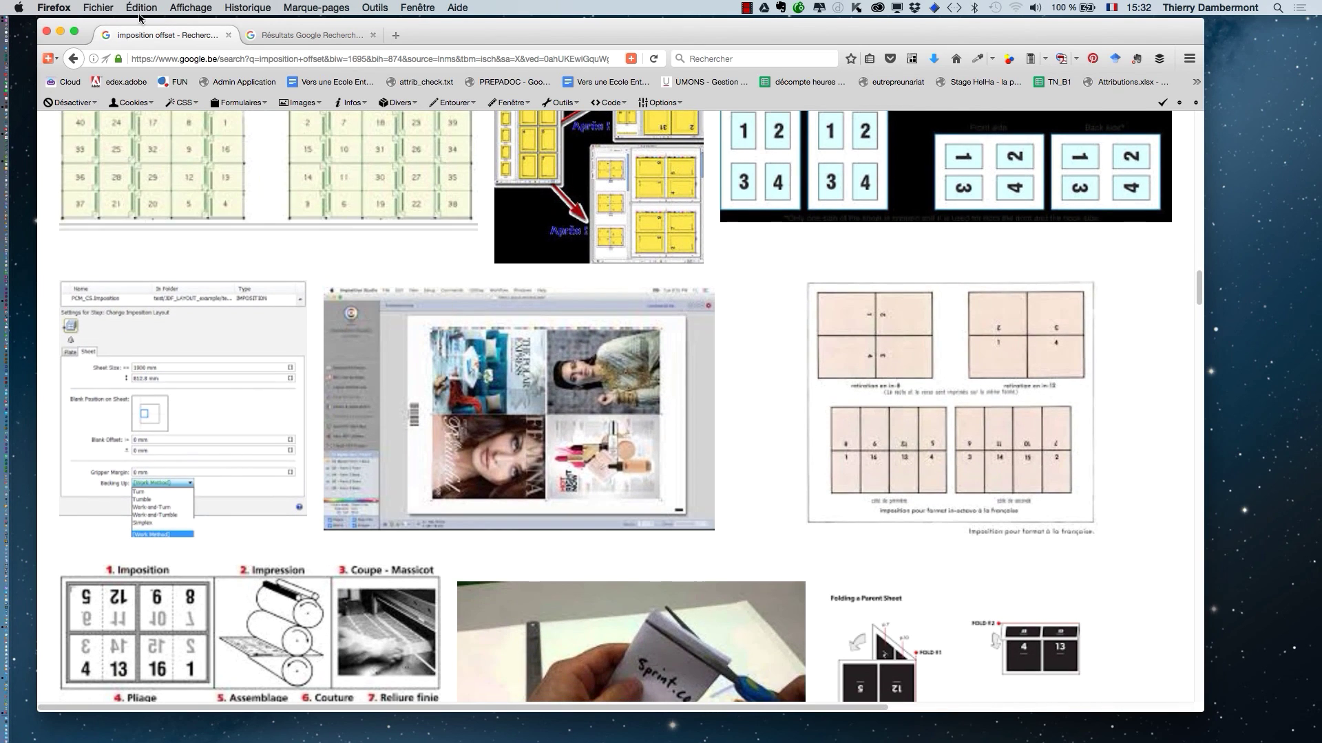
Step: Close the Firefox window, switch to Finder and open a new file window
{"action": "left_click", "coordinate": [60, 29]}
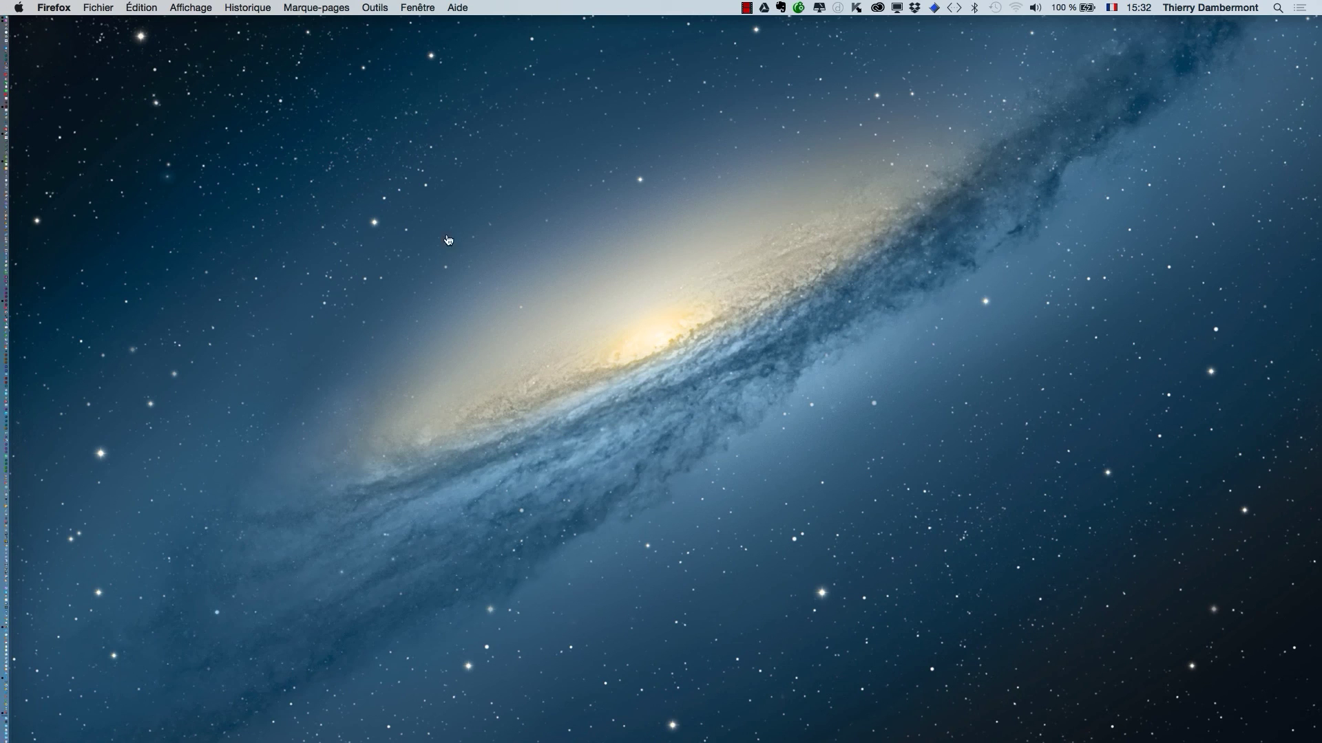
{"action": "key", "text": "super+Tab"}
{"action": "key", "text": "super+Tab"}
{"action": "key", "text": "super+Tab"}
{"action": "key", "text": "super+shift+Tab"}
{"action": "key", "text": "super+shift+Tab"}
{"action": "left_click", "coordinate": [95, 7]}
{"action": "left_click", "coordinate": [103, 23]}
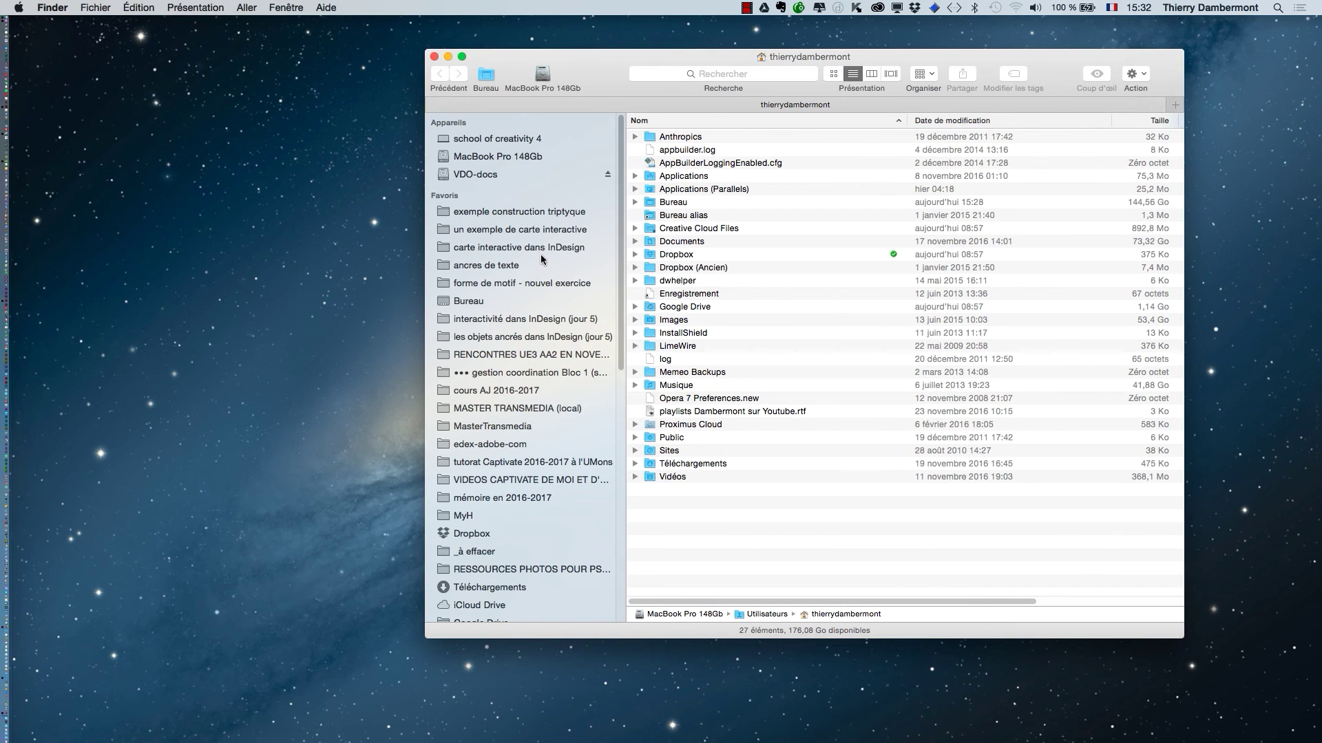
Step: Reposition the Finder window and open the folder "les objets ancrés dans InDesign (jour 5)"
{"action": "left_click_drag", "start_coordinate": [585, 70], "coordinate": [380, 63]}
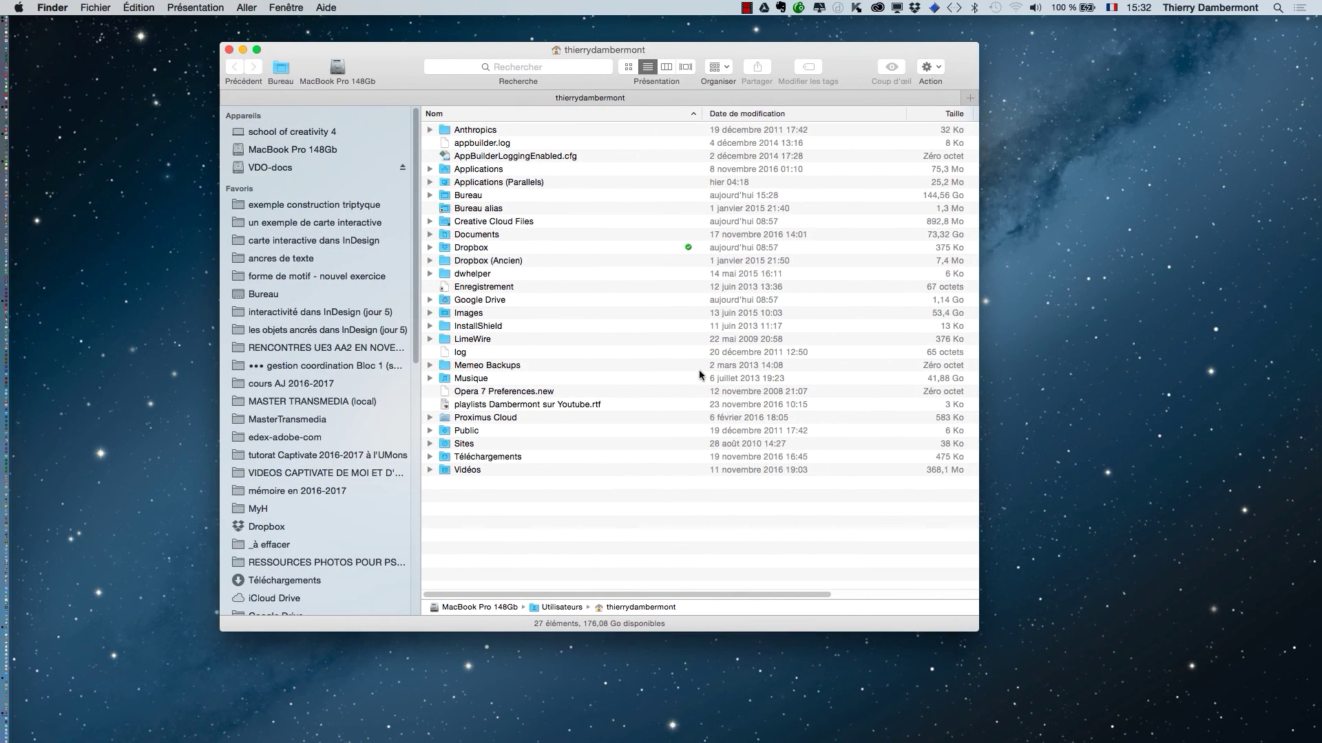
{"action": "left_click", "coordinate": [340, 330]}
{"action": "scroll", "coordinate": [569, 358], "scroll_direction": "down", "scroll_amount": 15}
{"action": "left_click", "coordinate": [542, 475]}
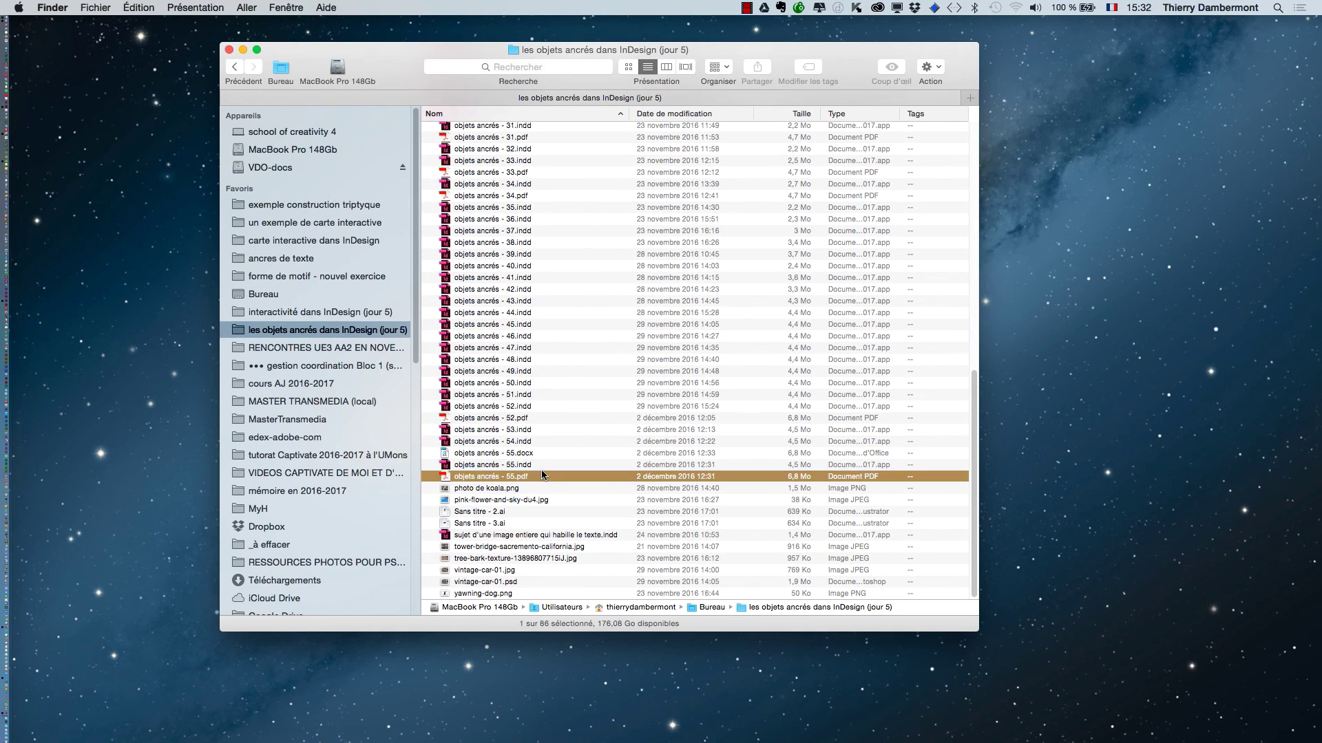
{"action": "double_click", "coordinate": [543, 475]}
{"action": "key", "text": "super+w"}
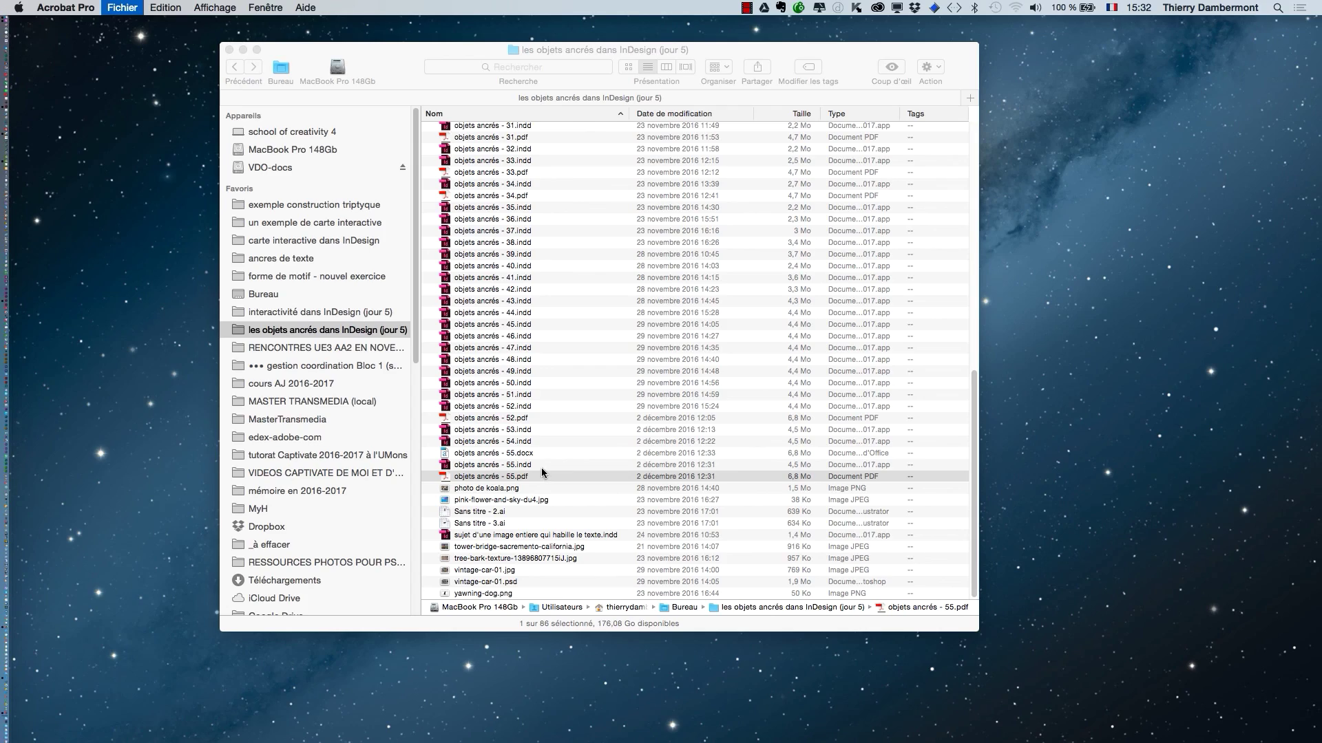
Step: Open "objets ancrés - 55.indd" in InDesign with the colour setting Ne pas modifier le document
{"action": "left_click", "coordinate": [538, 461]}
{"action": "left_click", "coordinate": [552, 464]}
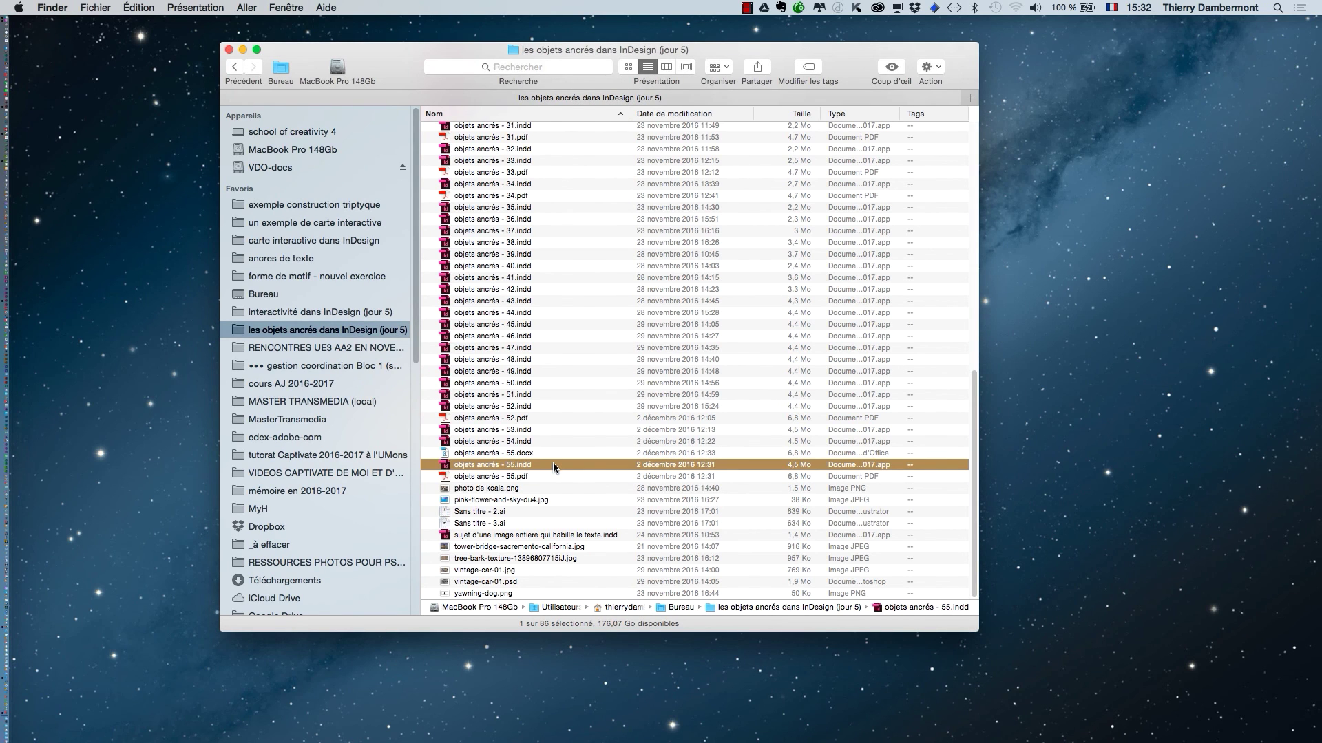
{"action": "double_click", "coordinate": [552, 465]}
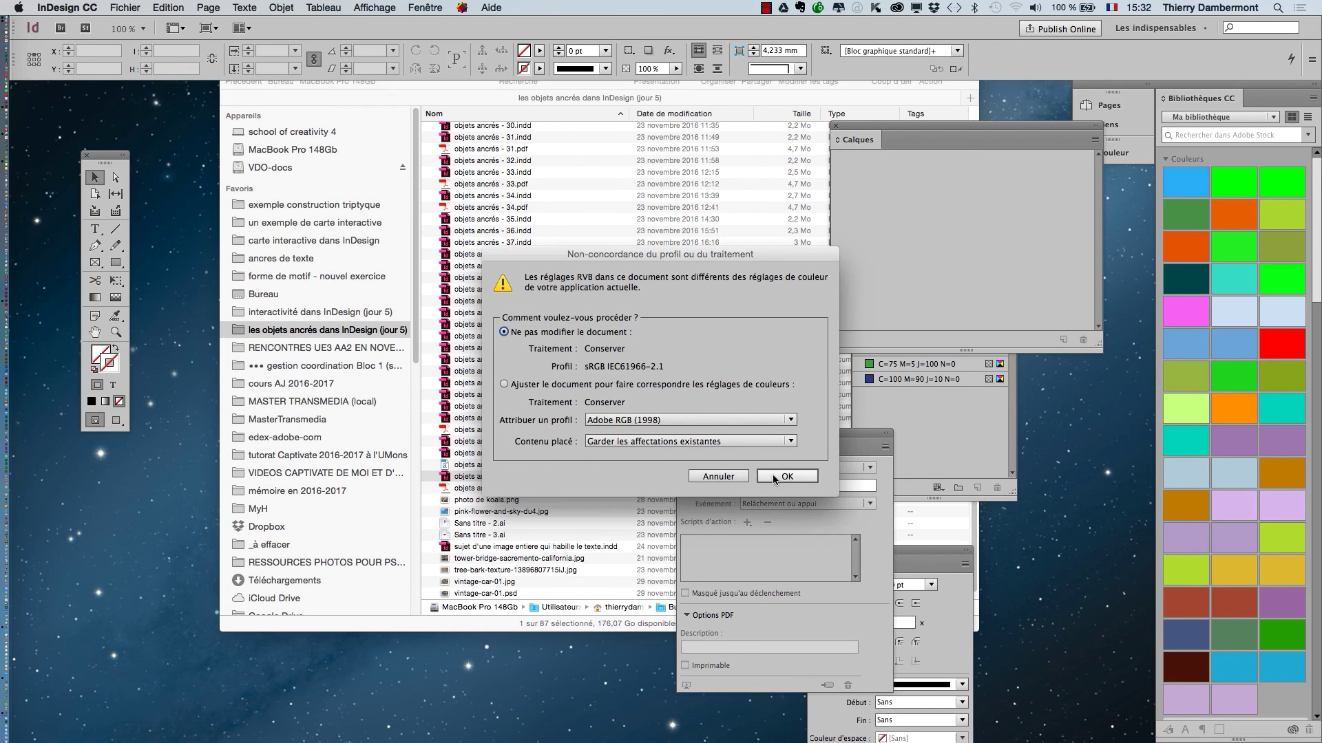
{"action": "left_click", "coordinate": [773, 475]}
{"action": "left_click", "coordinate": [777, 483]}
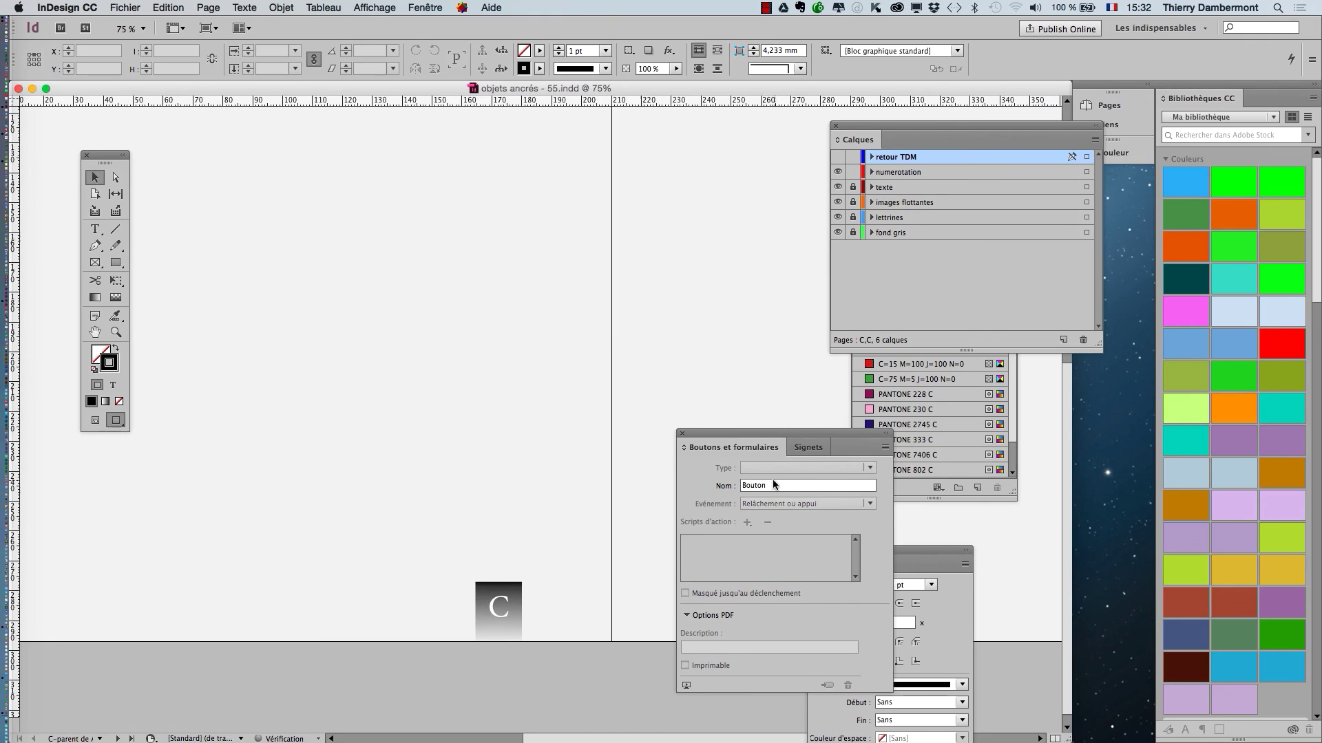
Step: Reset the Les indispensables workspace to its default panel layout
{"action": "key", "text": "super+alt+shift+0"}
{"action": "key", "text": "super+5"}
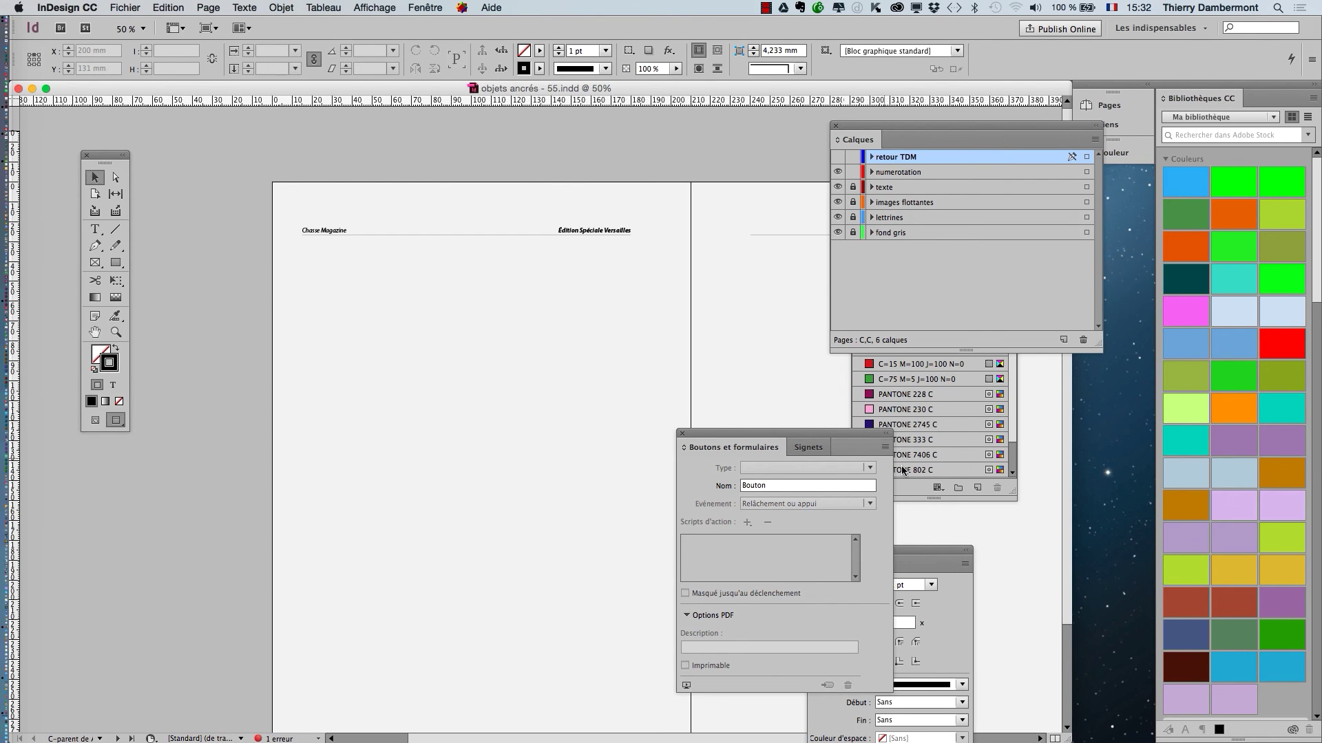
{"action": "left_click", "coordinate": [1136, 27]}
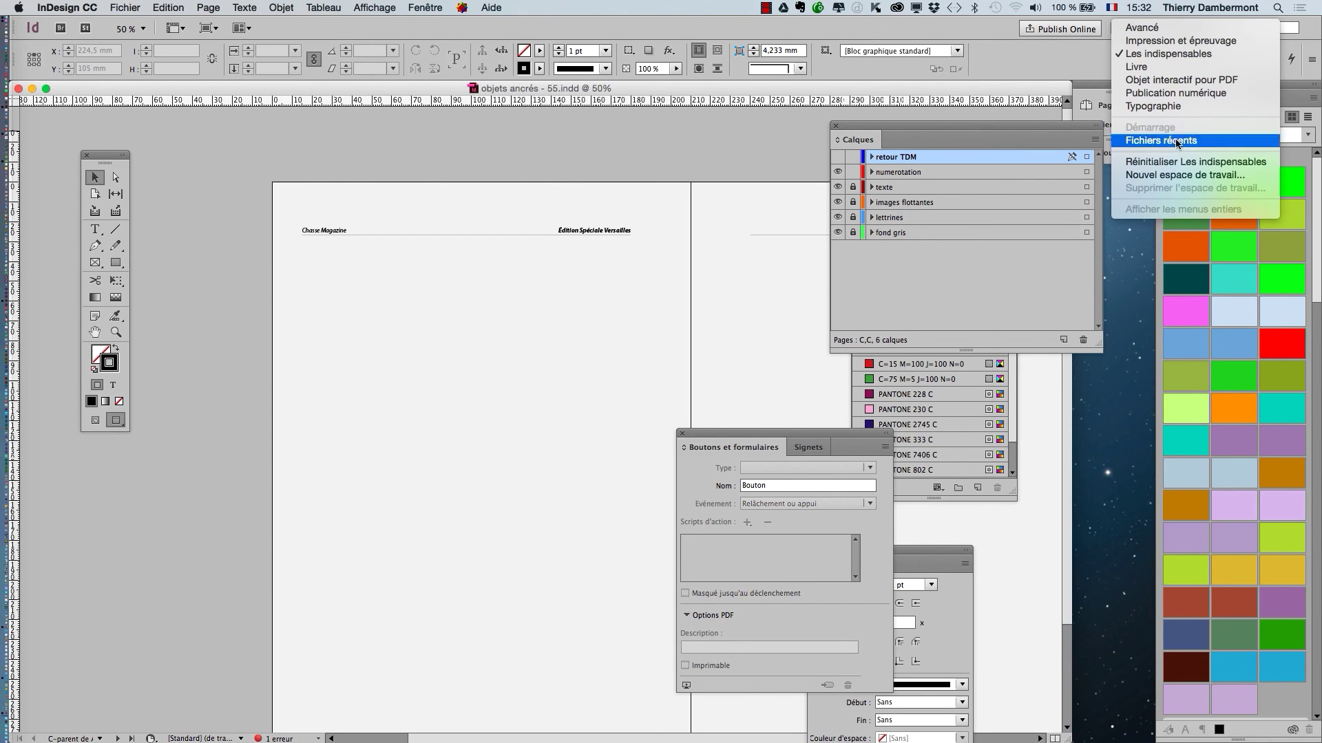
{"action": "left_click", "coordinate": [1170, 162]}
Step: Display the Pages panel, and switch the toolbox to two columns floating over the document
{"action": "left_click", "coordinate": [421, 7]}
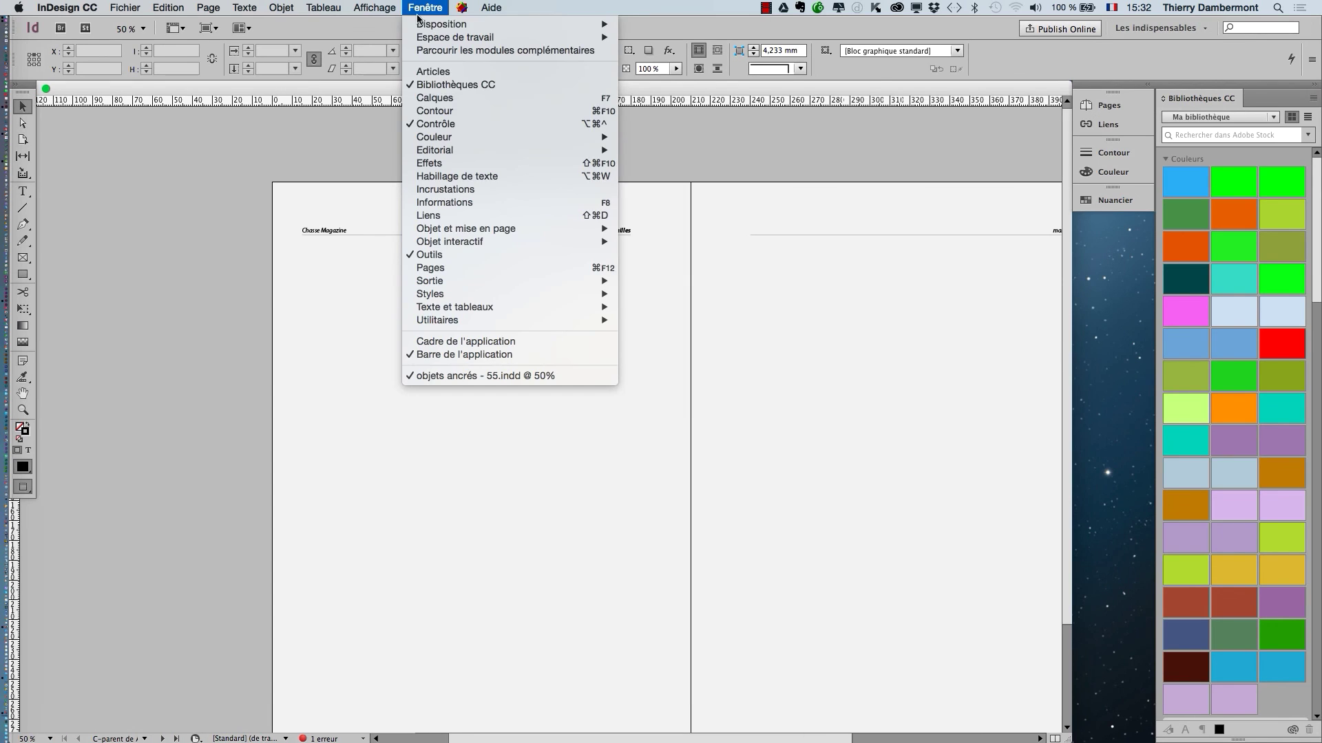
{"action": "left_click", "coordinate": [489, 269]}
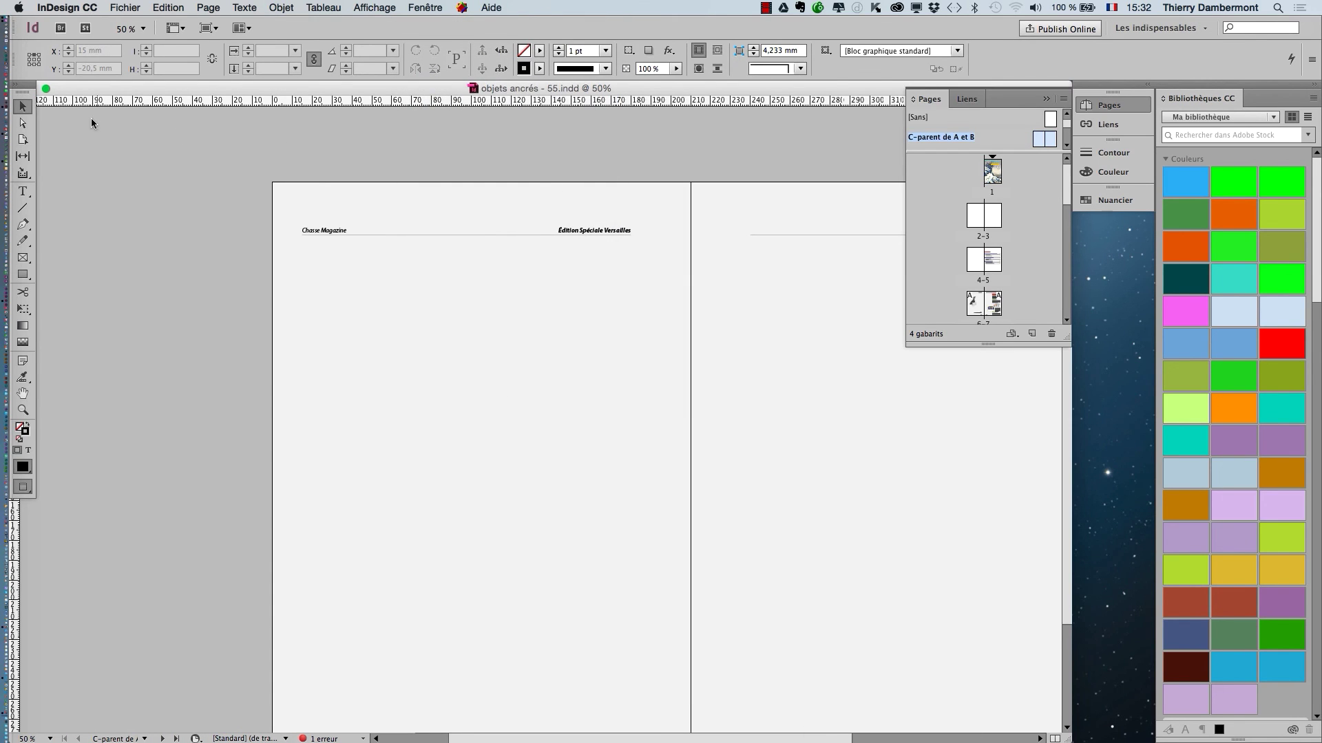
{"action": "left_click", "coordinate": [18, 88]}
{"action": "left_click_drag", "start_coordinate": [31, 95], "coordinate": [60, 119]}
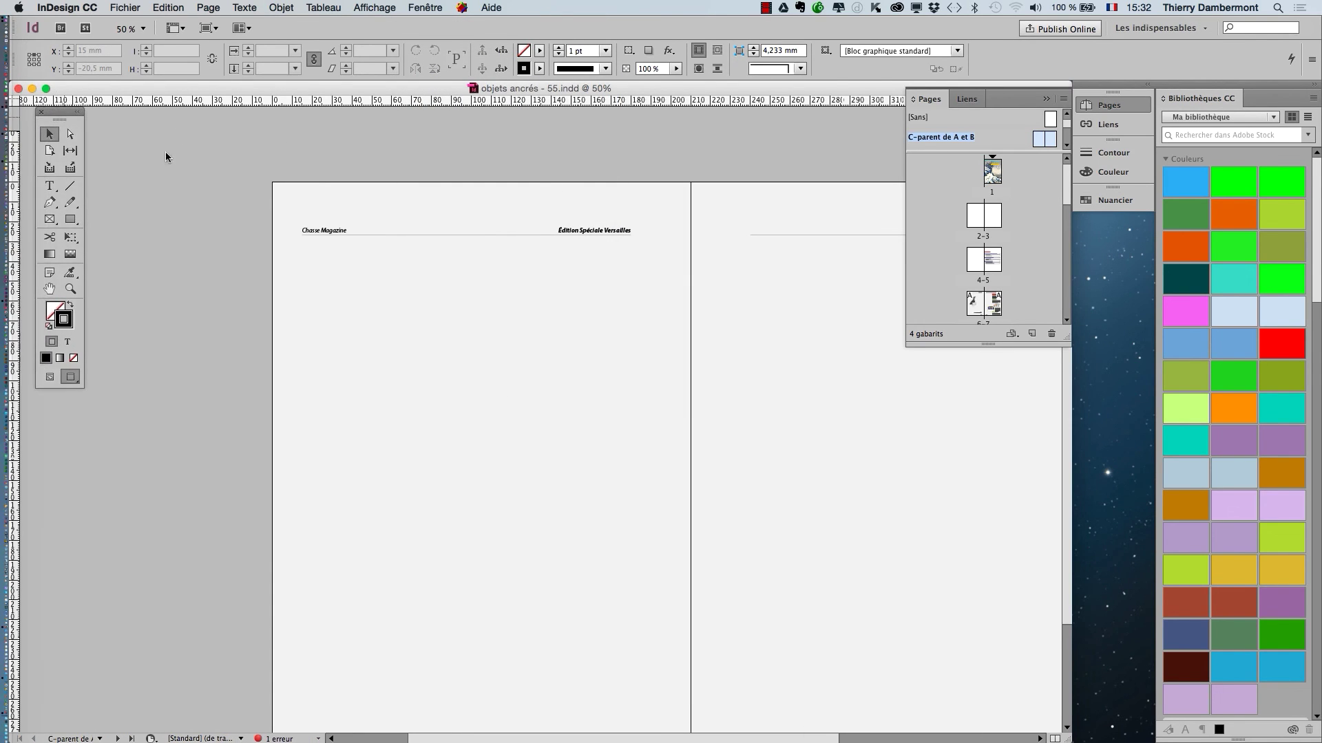
Step: Detach the Pages panel from its dock as a floating panel, lengthen it and reposition it over the document
{"action": "left_click_drag", "start_coordinate": [926, 99], "coordinate": [827, 99]}
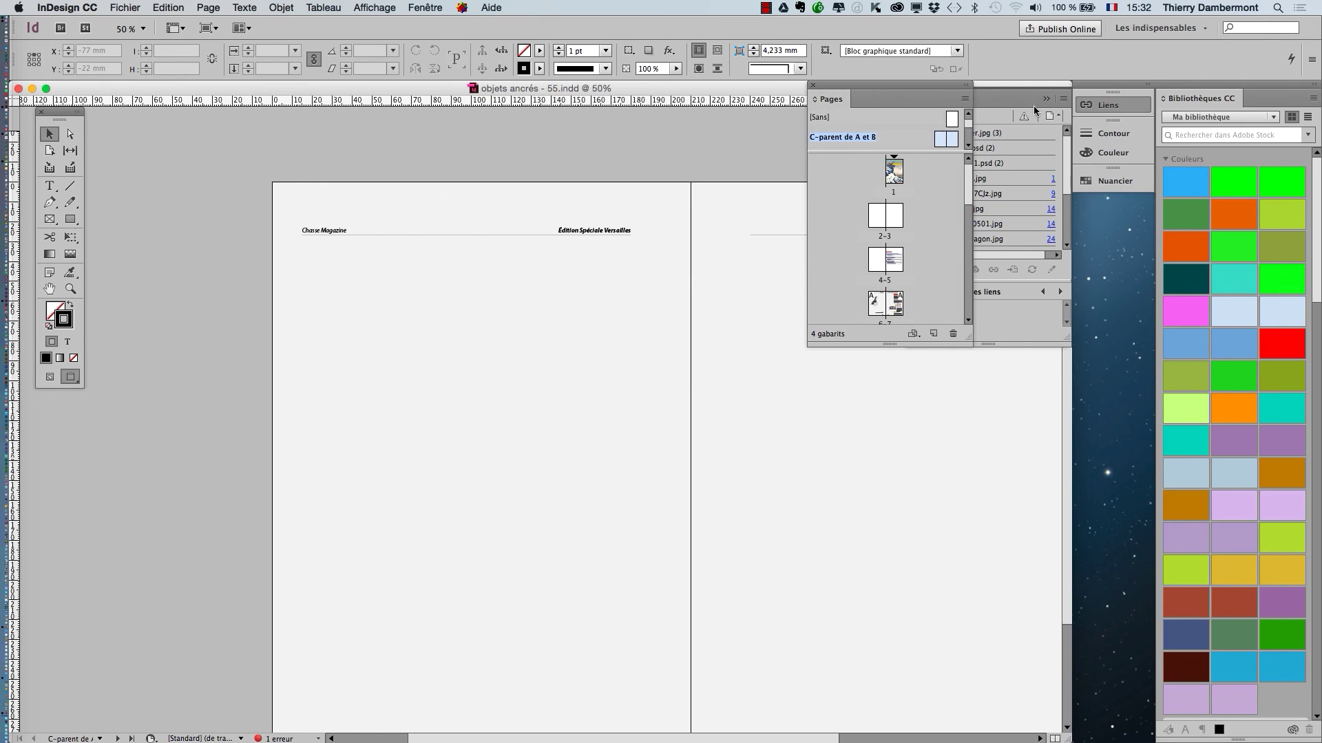
{"action": "left_click_drag", "start_coordinate": [966, 339], "coordinate": [973, 497]}
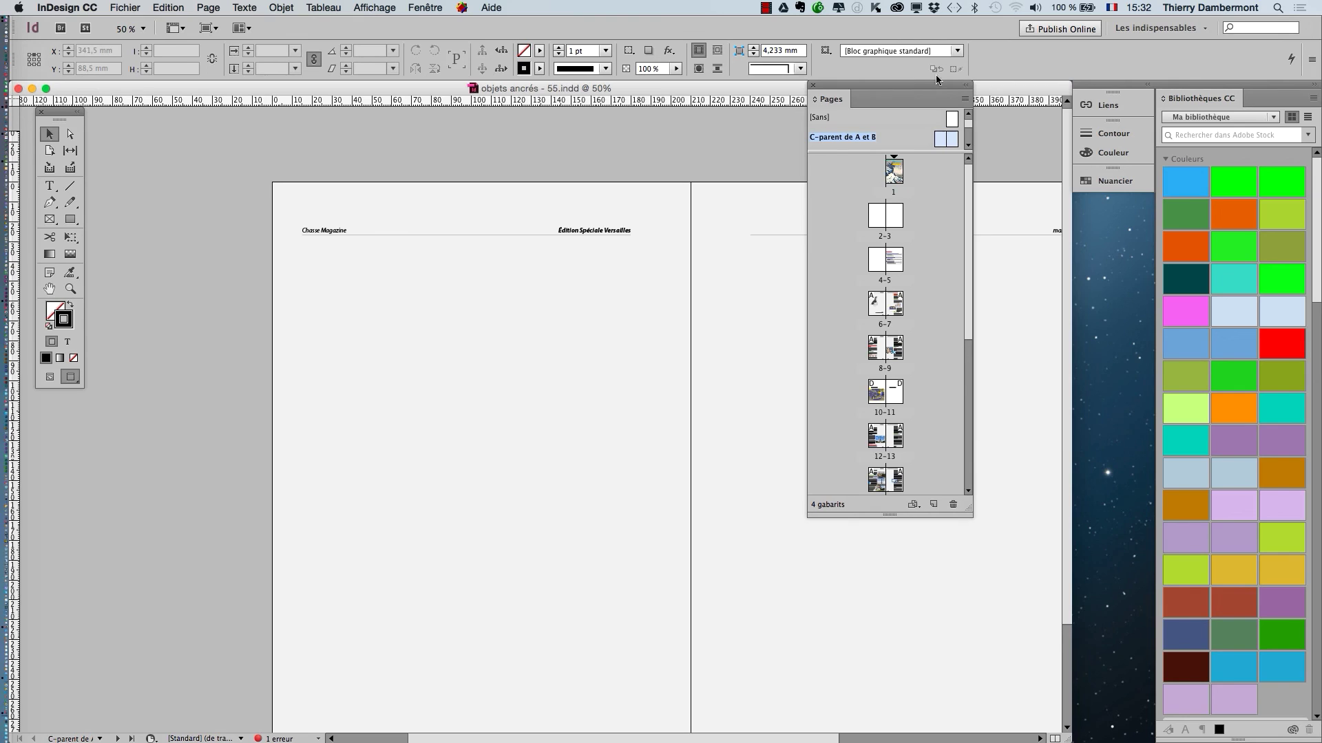
{"action": "left_click_drag", "start_coordinate": [923, 83], "coordinate": [943, 119]}
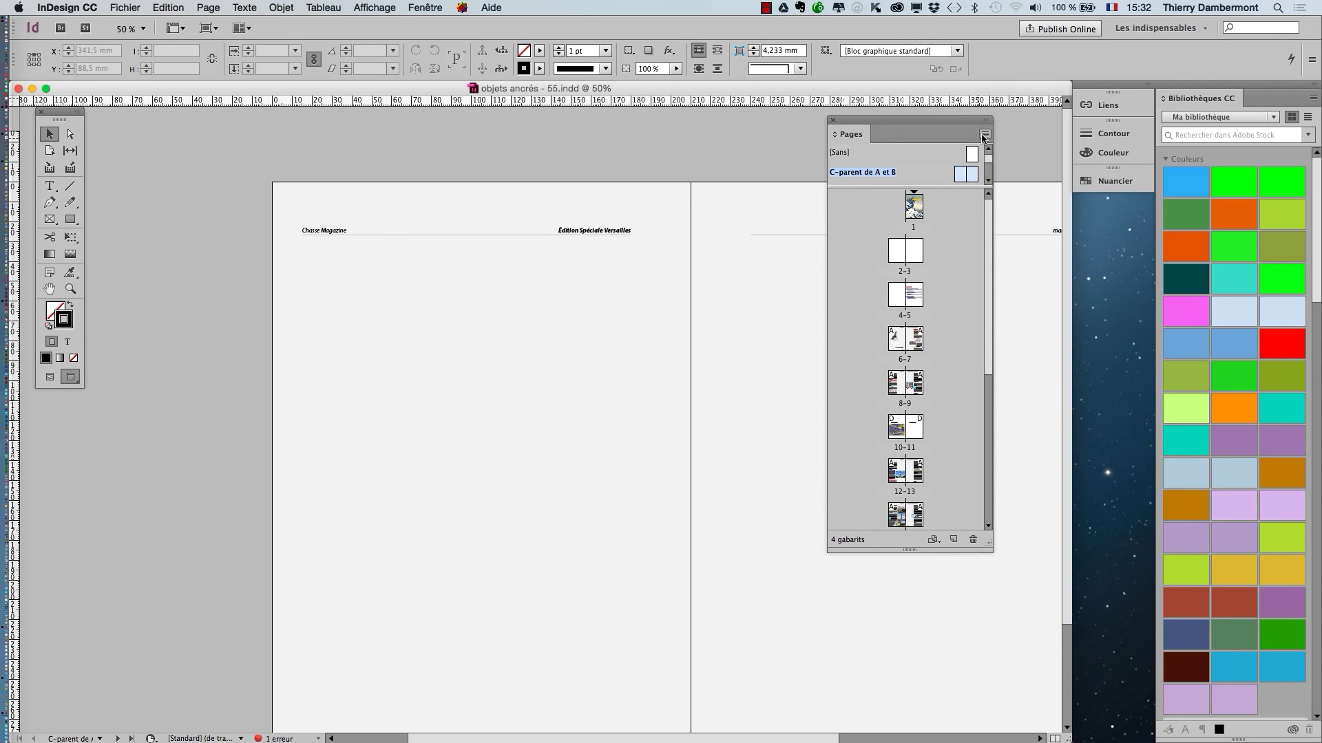
Step: Set the page thumbnail size to Très grande in the Pages panel options
{"action": "left_click", "coordinate": [984, 134]}
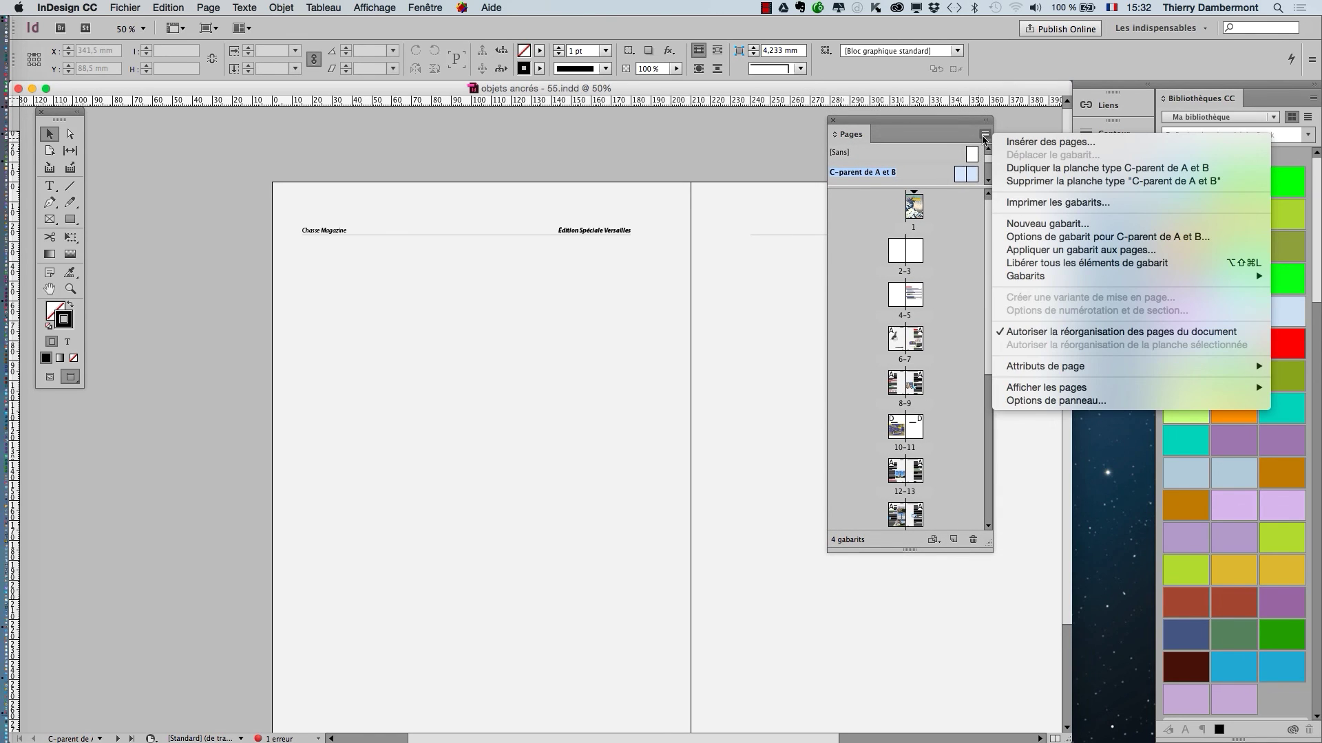
{"action": "left_click", "coordinate": [1040, 402]}
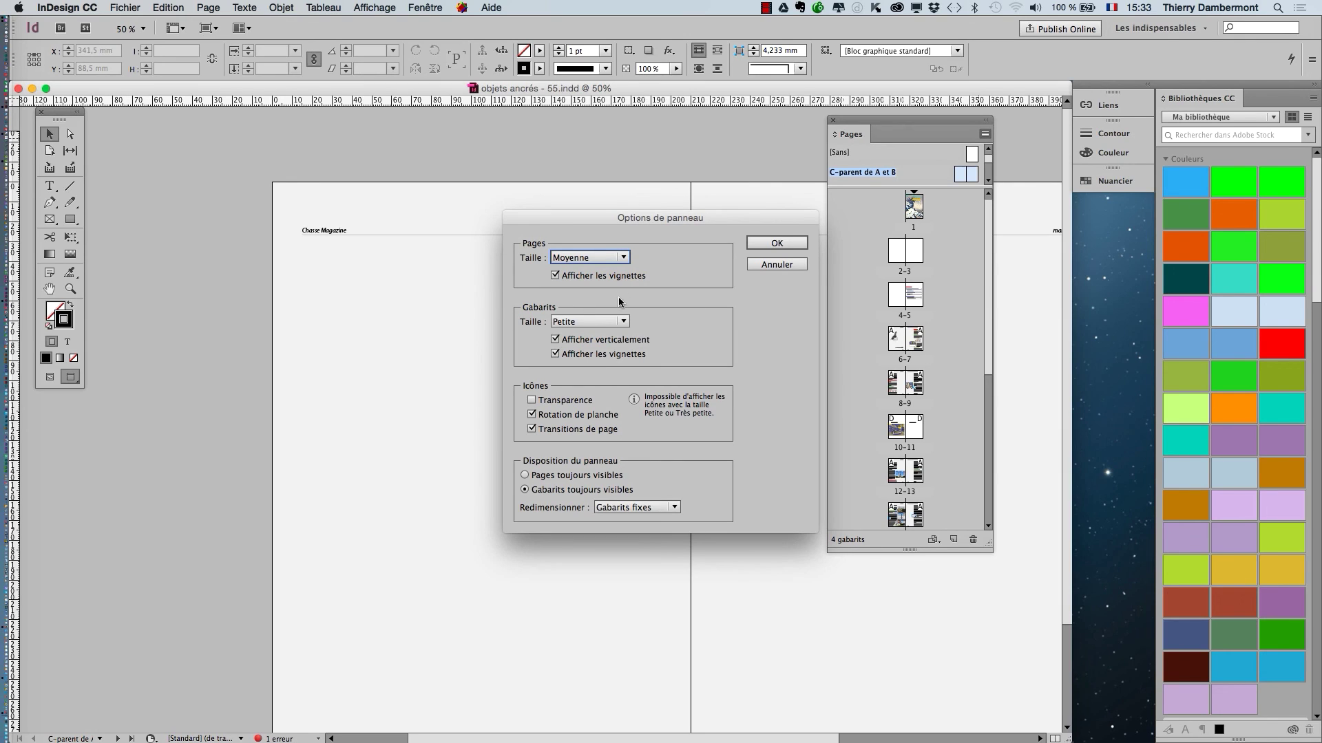
{"action": "left_click", "coordinate": [613, 258]}
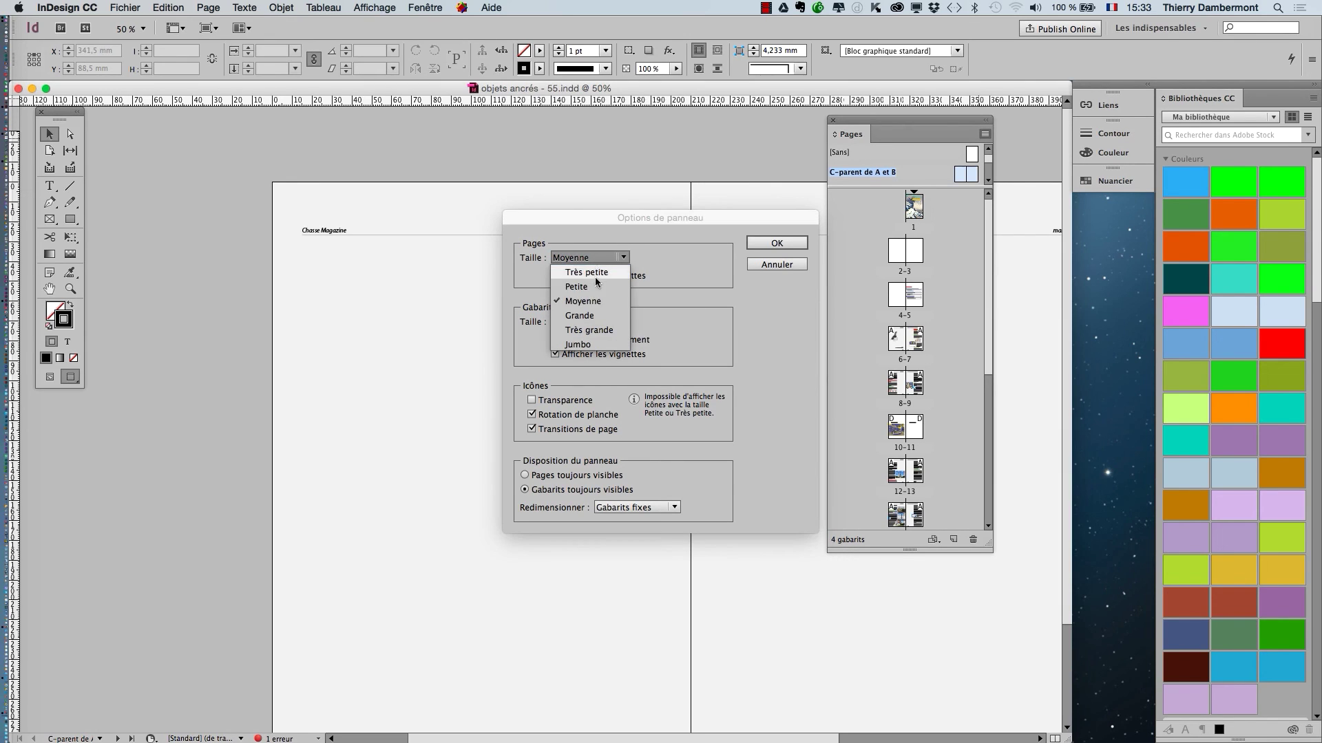
{"action": "left_click", "coordinate": [596, 330]}
{"action": "left_click", "coordinate": [783, 244]}
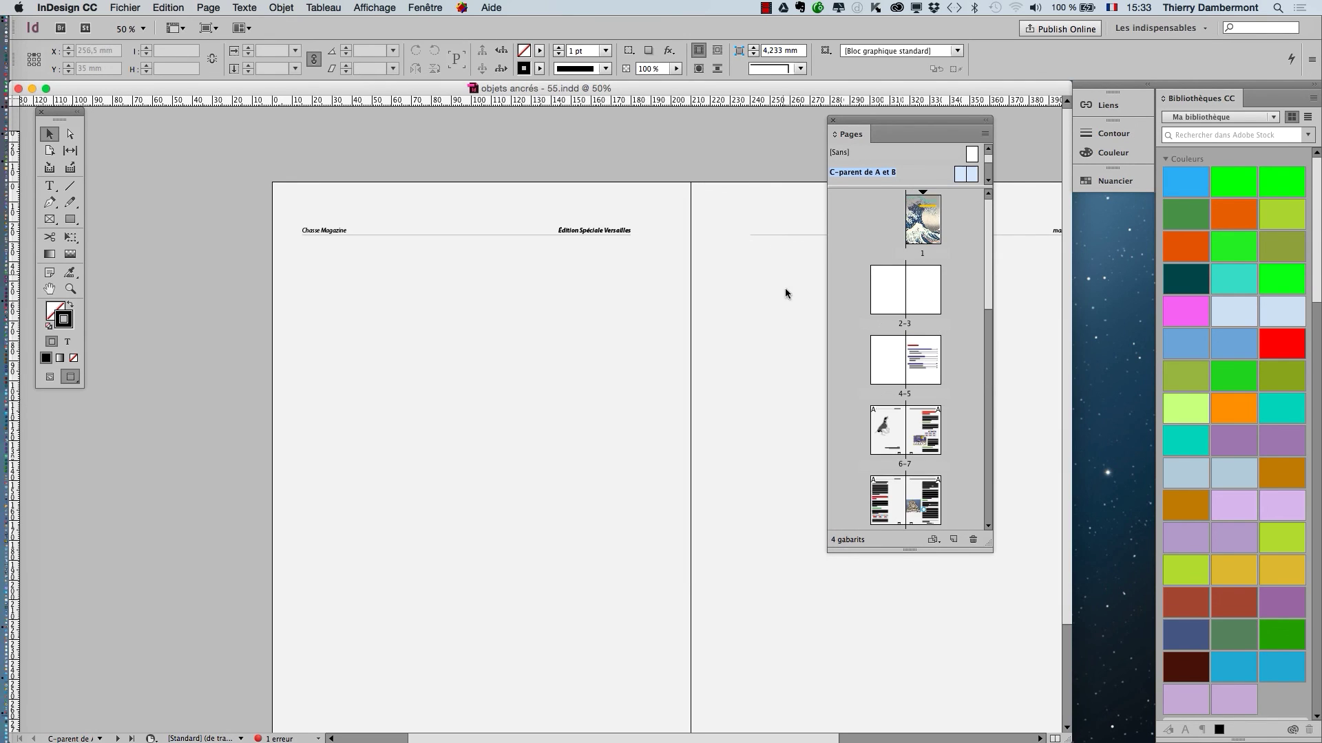
Step: Move the Pages panel clear of the spread and display spread 6-7, followed by spread 8-9
{"action": "left_click_drag", "start_coordinate": [634, 463], "coordinate": [457, 404]}
{"action": "left_click_drag", "start_coordinate": [886, 128], "coordinate": [1006, 138]}
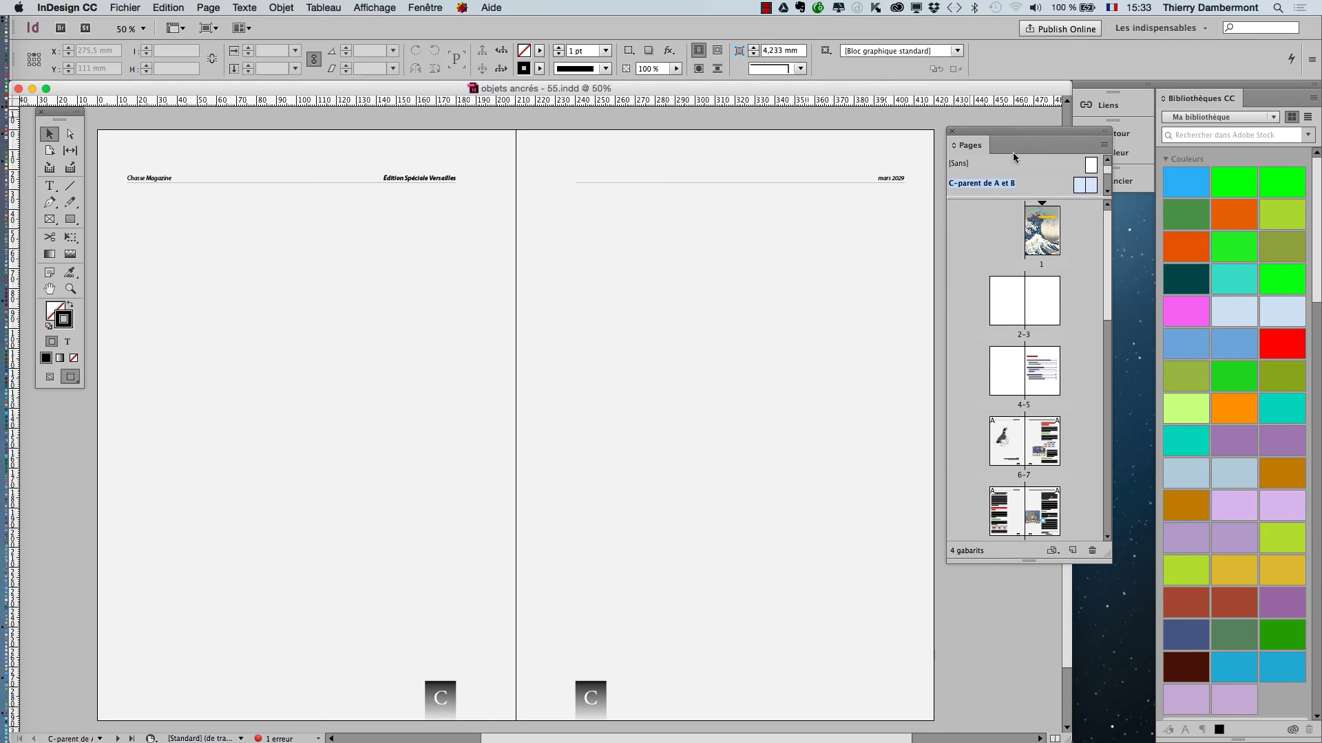
{"action": "double_click", "coordinate": [1057, 453]}
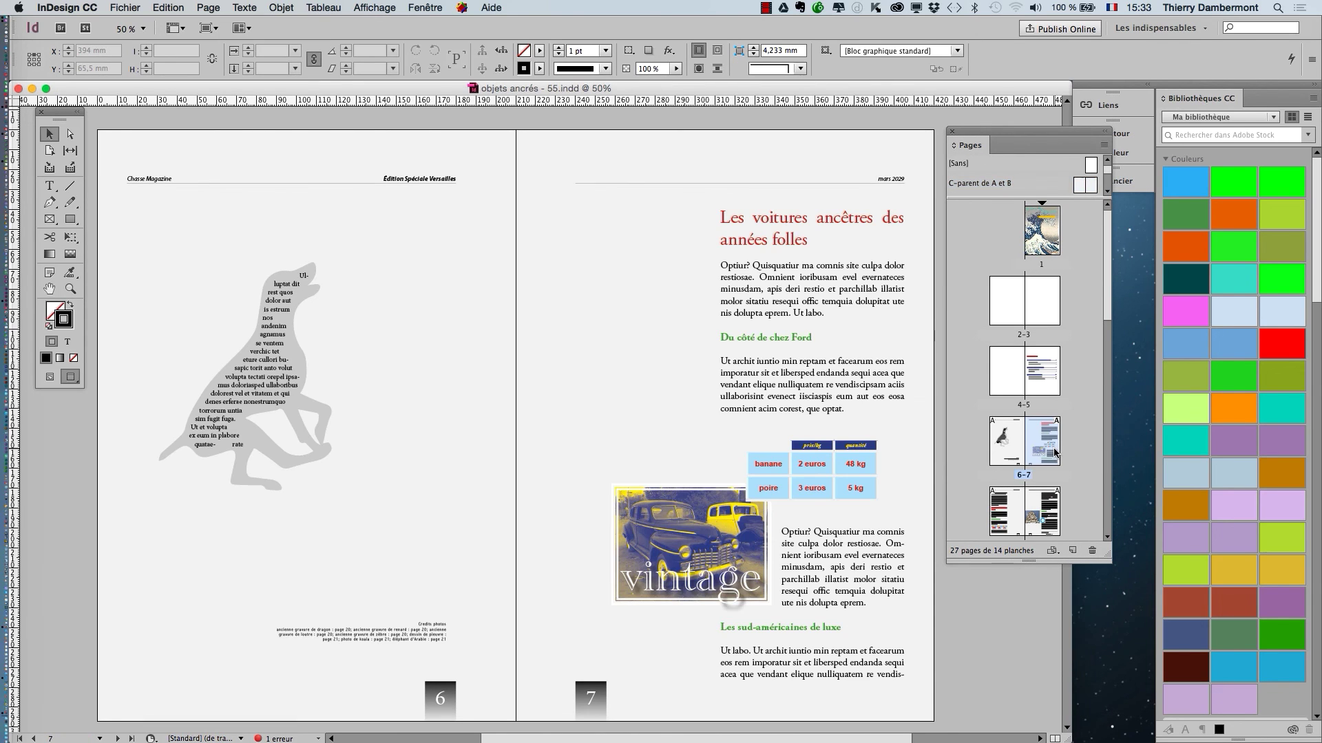
{"action": "double_click", "coordinate": [1044, 516]}
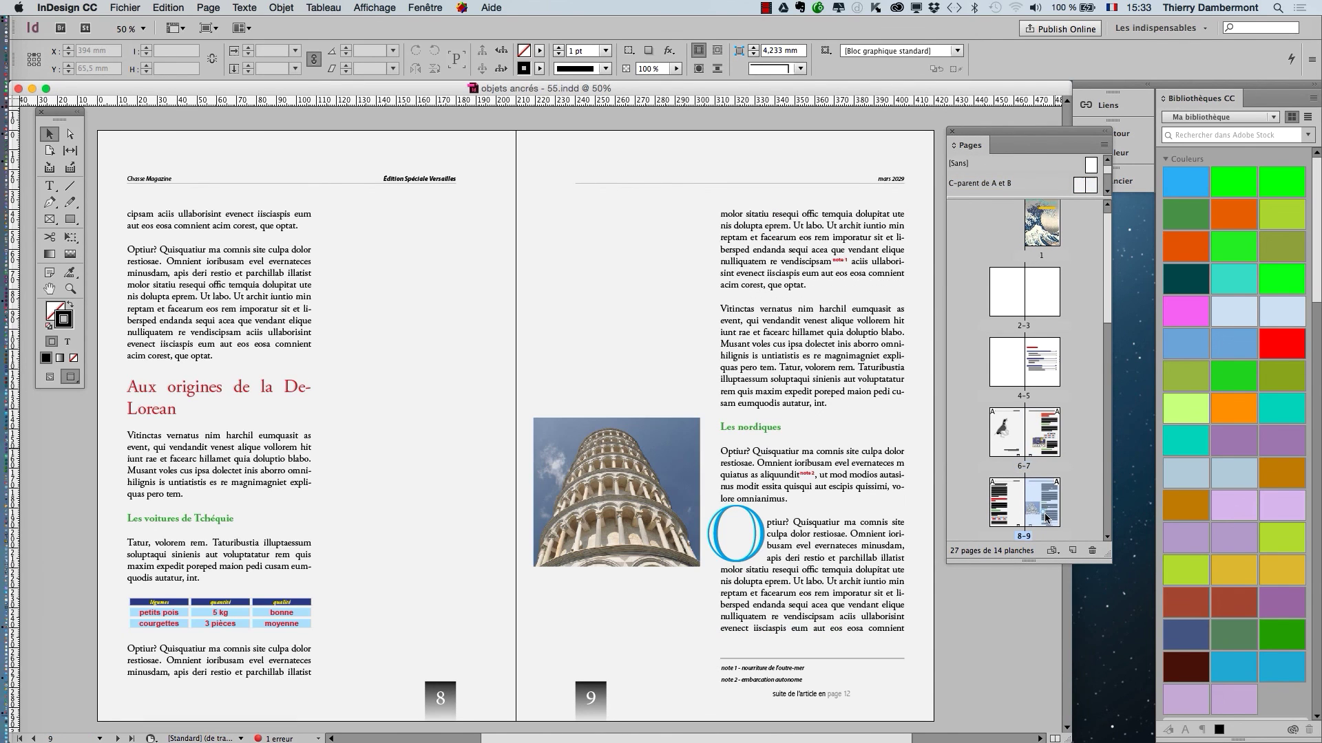
Step: Open the Imprimer le cahier settings and display the Aperçu of the imposed booklet
{"action": "left_click", "coordinate": [137, 8]}
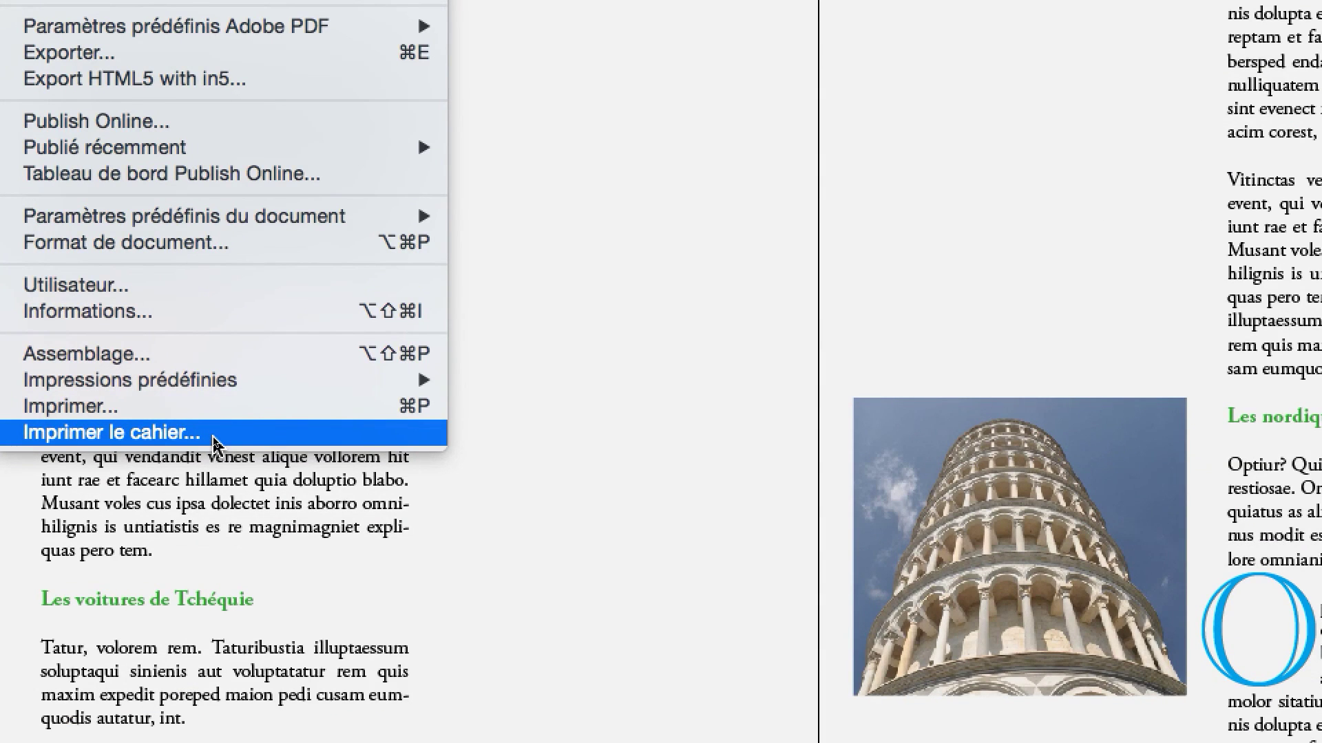
{"action": "left_click", "coordinate": [213, 433]}
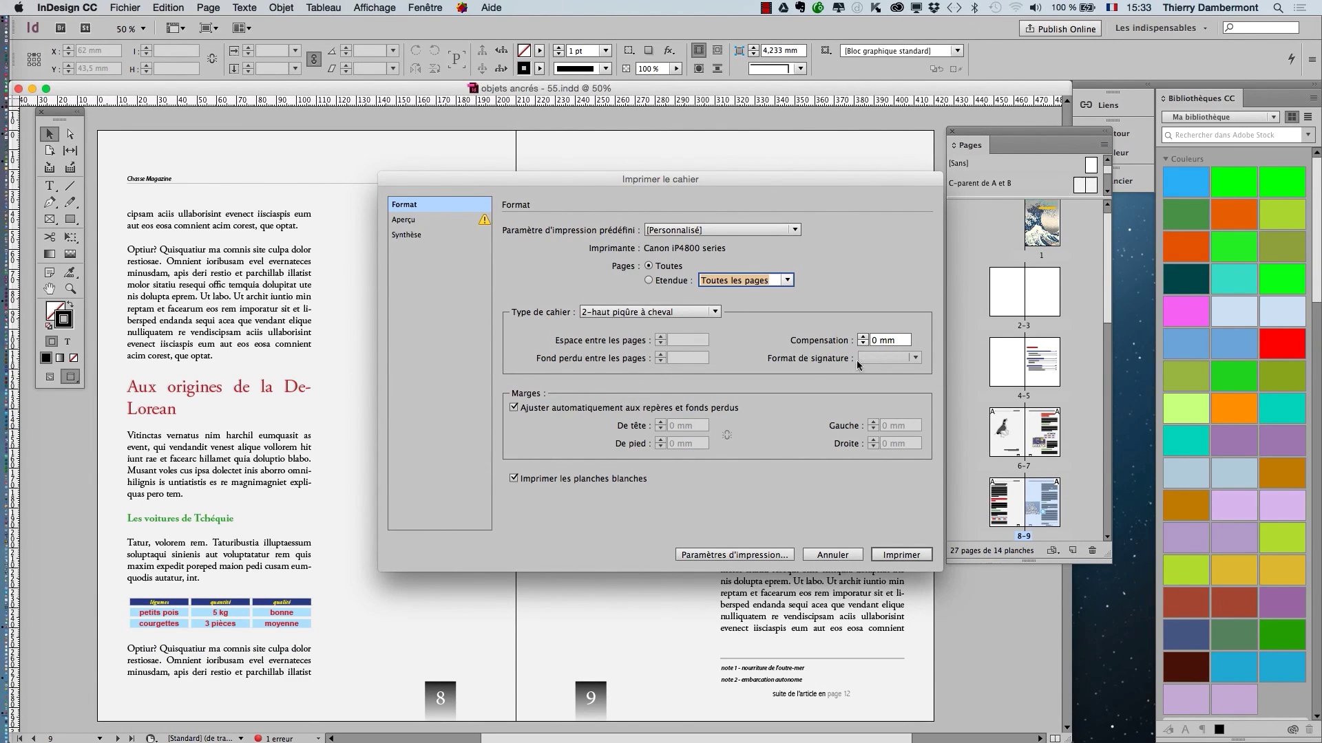
{"action": "left_click", "coordinate": [413, 221]}
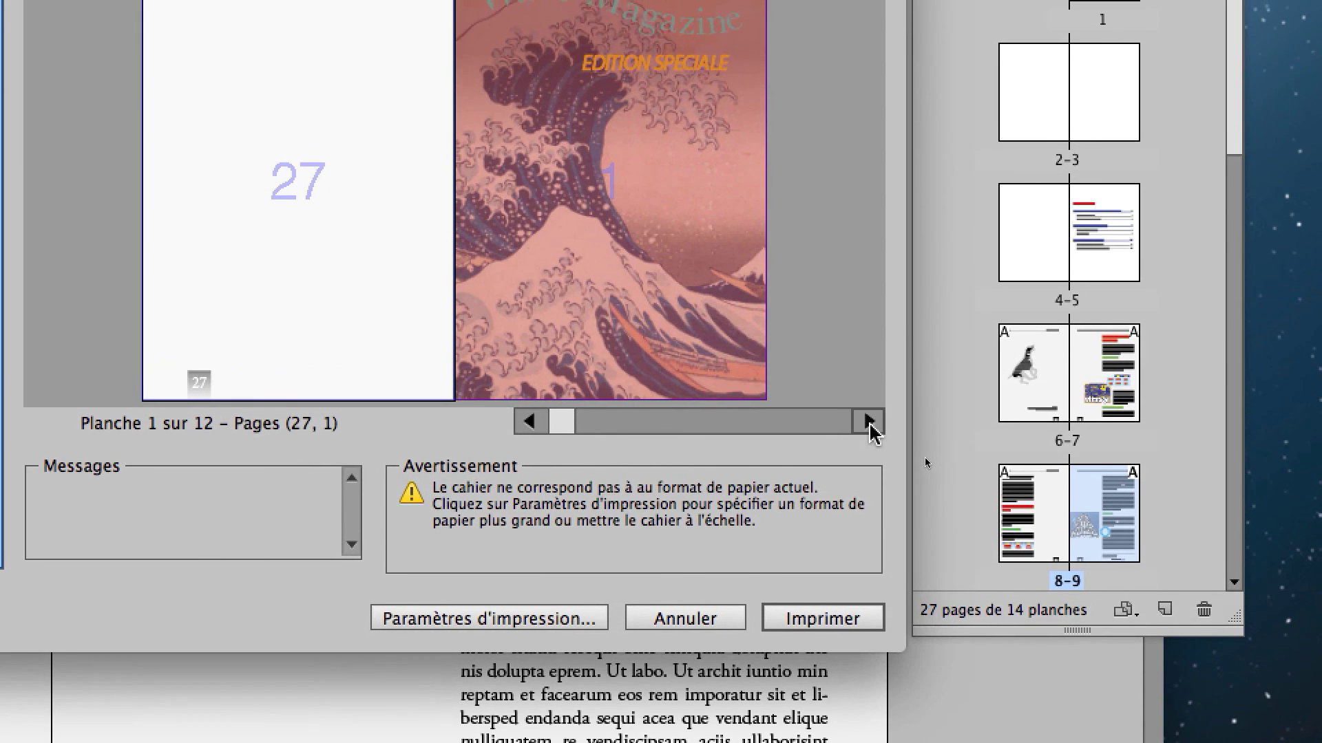
Step: Examine the page pairing of each imposed spread in the booklet preview, through to the last one
{"action": "left_click", "coordinate": [869, 422]}
{"action": "left_click", "coordinate": [868, 422]}
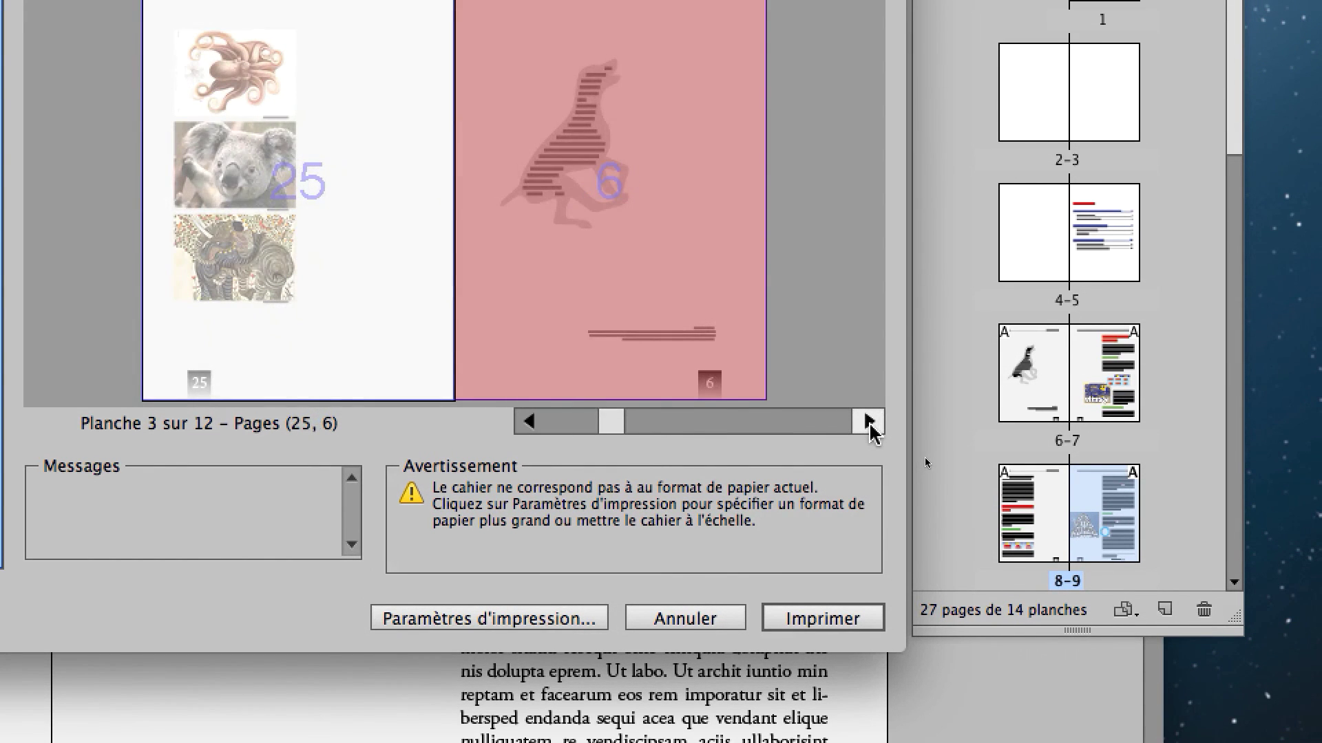
{"action": "left_click", "coordinate": [869, 420]}
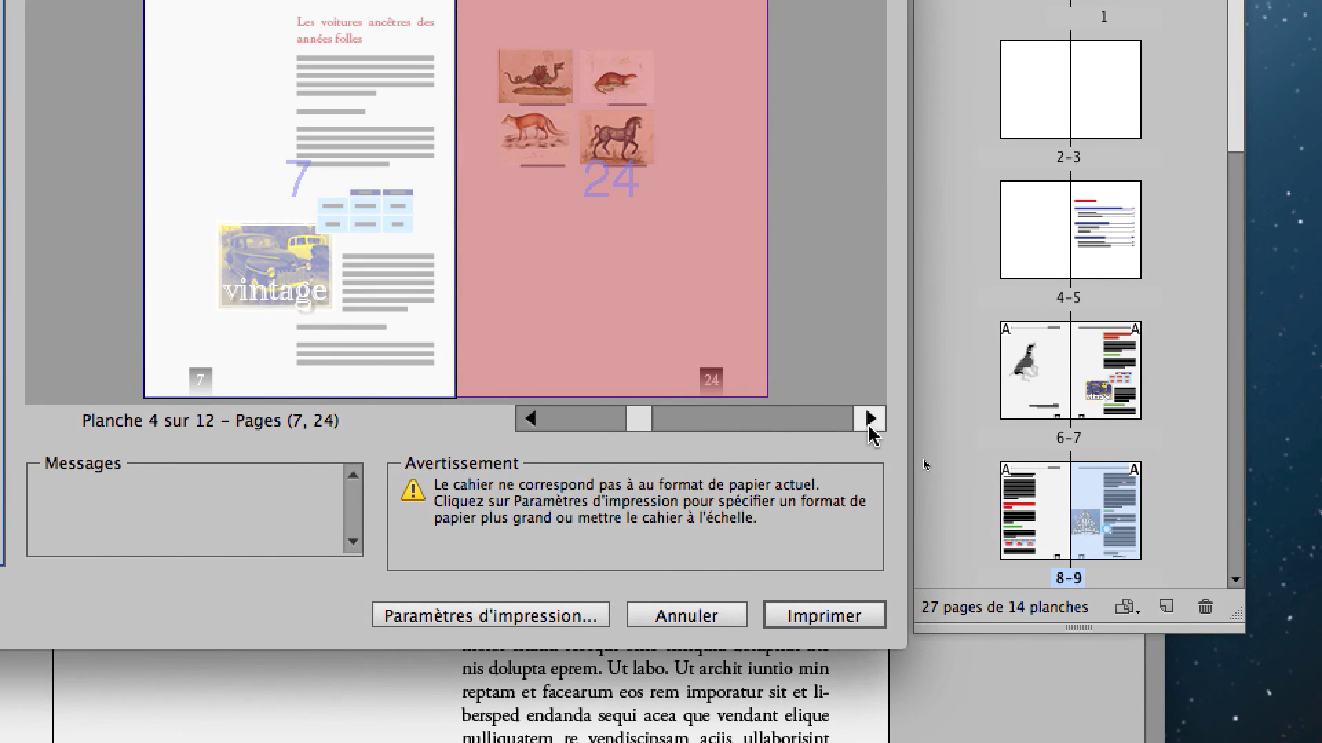
{"action": "left_click", "coordinate": [869, 421]}
{"action": "left_click", "coordinate": [870, 420]}
{"action": "left_click", "coordinate": [869, 421]}
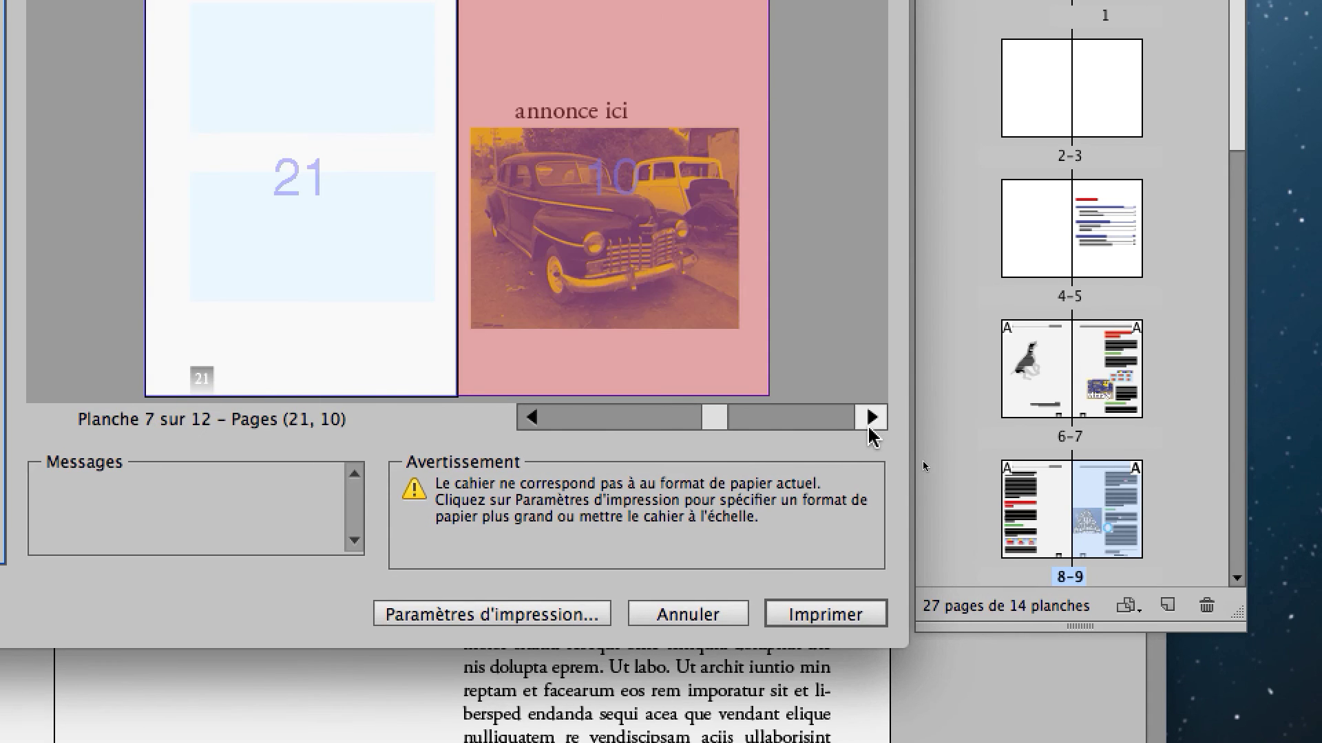
{"action": "left_click", "coordinate": [869, 420]}
{"action": "left_click", "coordinate": [869, 428]}
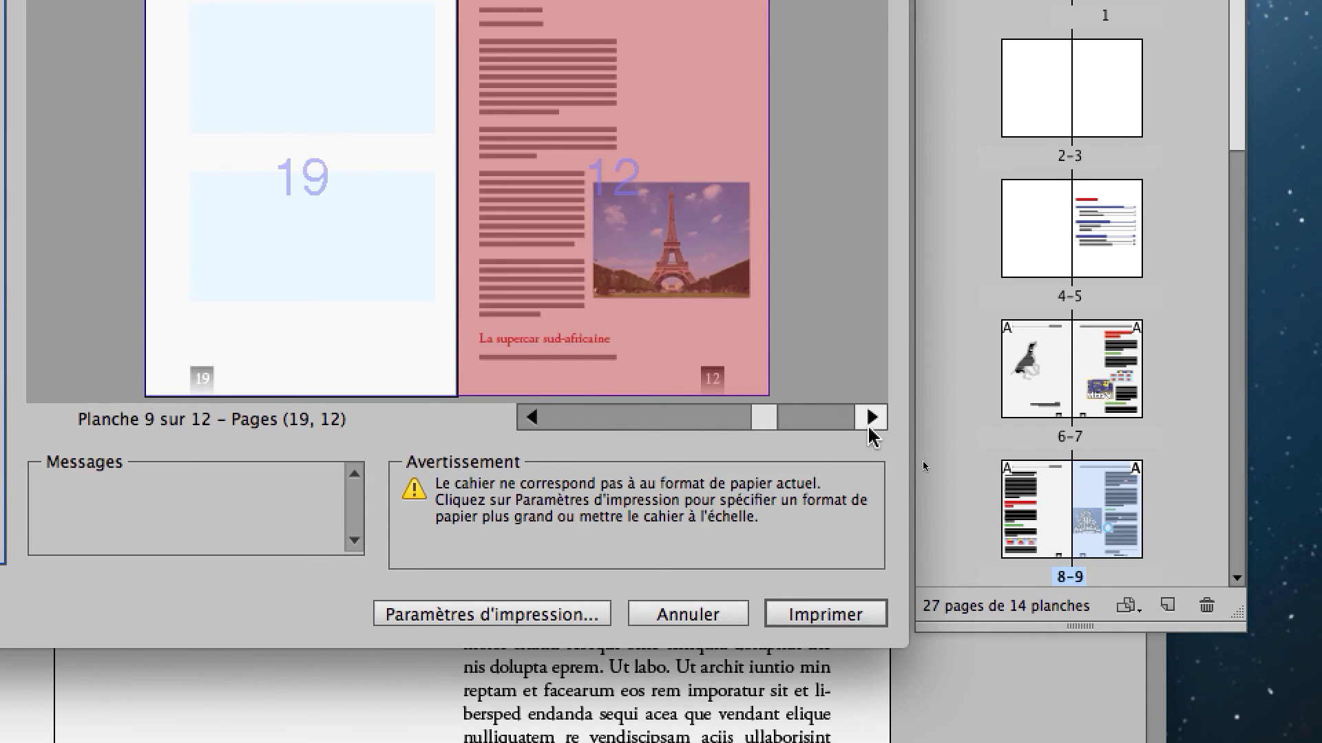
{"action": "left_click", "coordinate": [868, 427]}
{"action": "left_click", "coordinate": [868, 427]}
{"action": "left_click", "coordinate": [868, 427]}
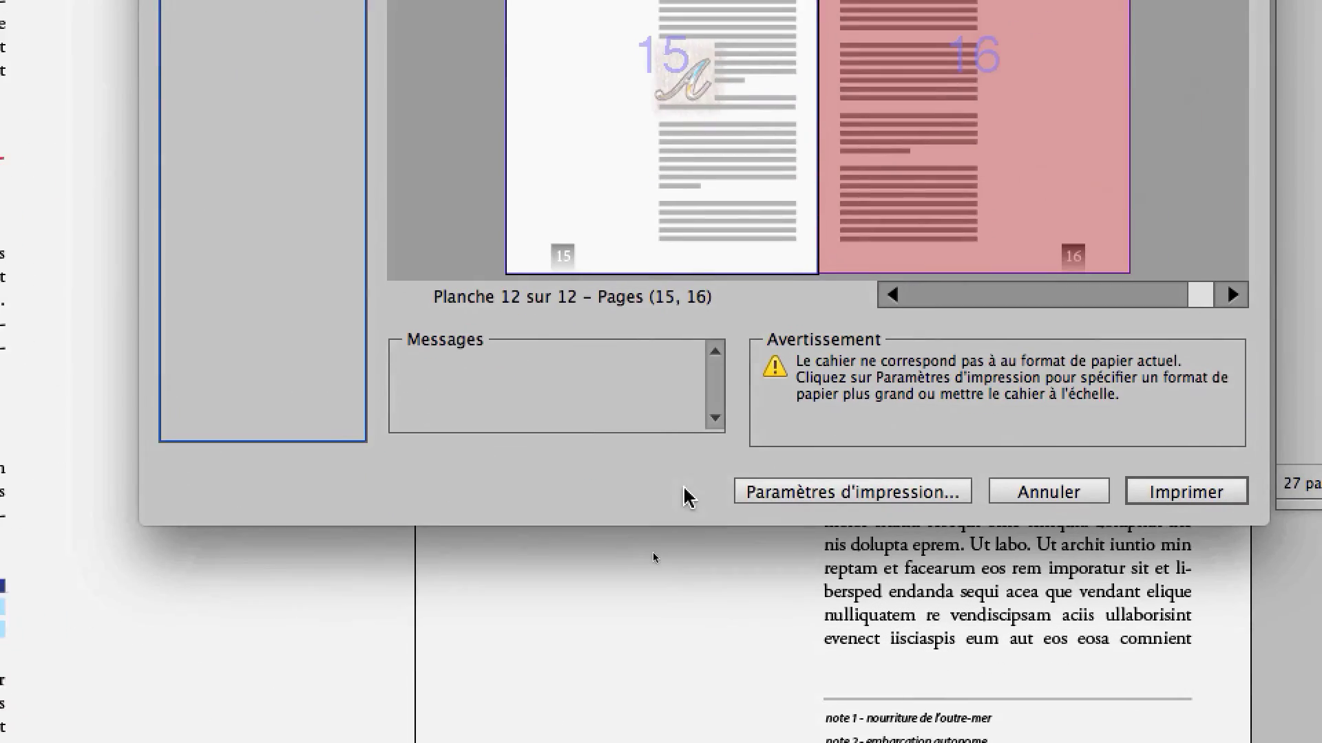
Step: Examine the Format options in the booklet's print settings, and cancel without printing
{"action": "left_click", "coordinate": [764, 493]}
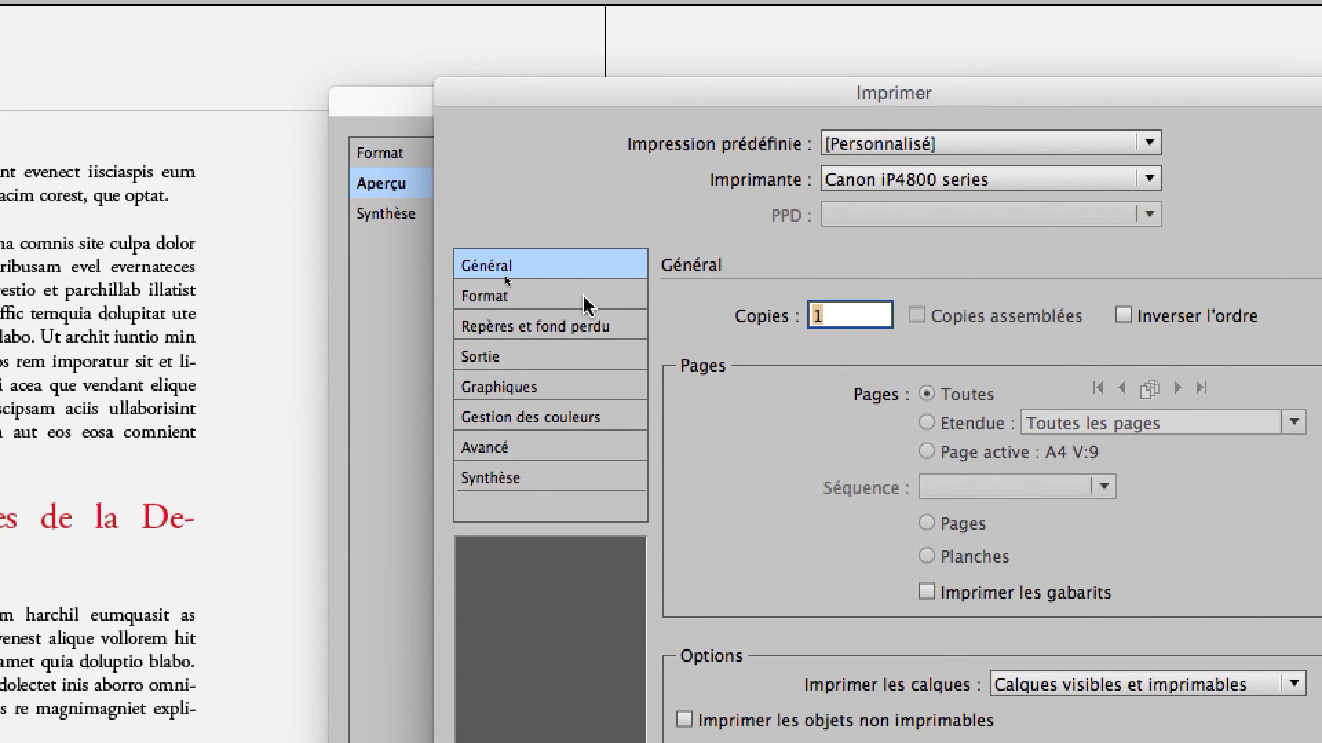
{"action": "left_click", "coordinate": [361, 135]}
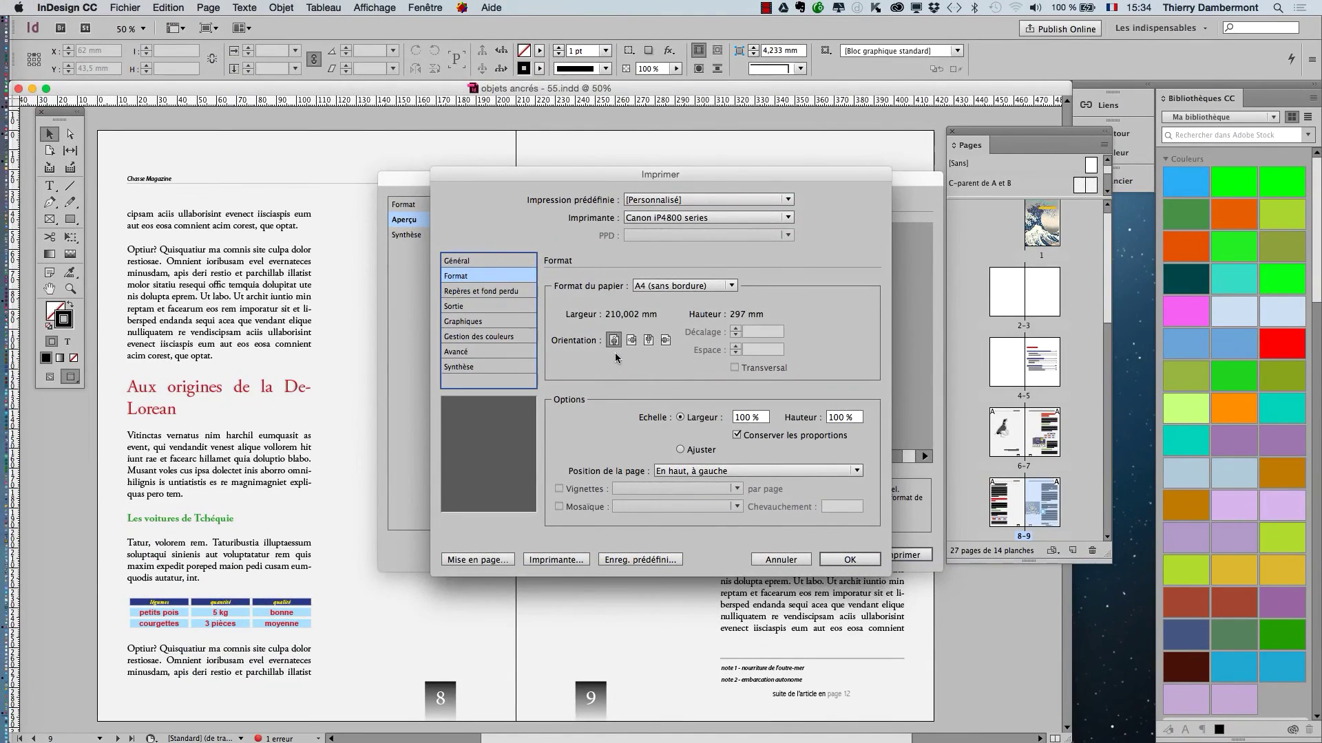
{"action": "left_click", "coordinate": [781, 559]}
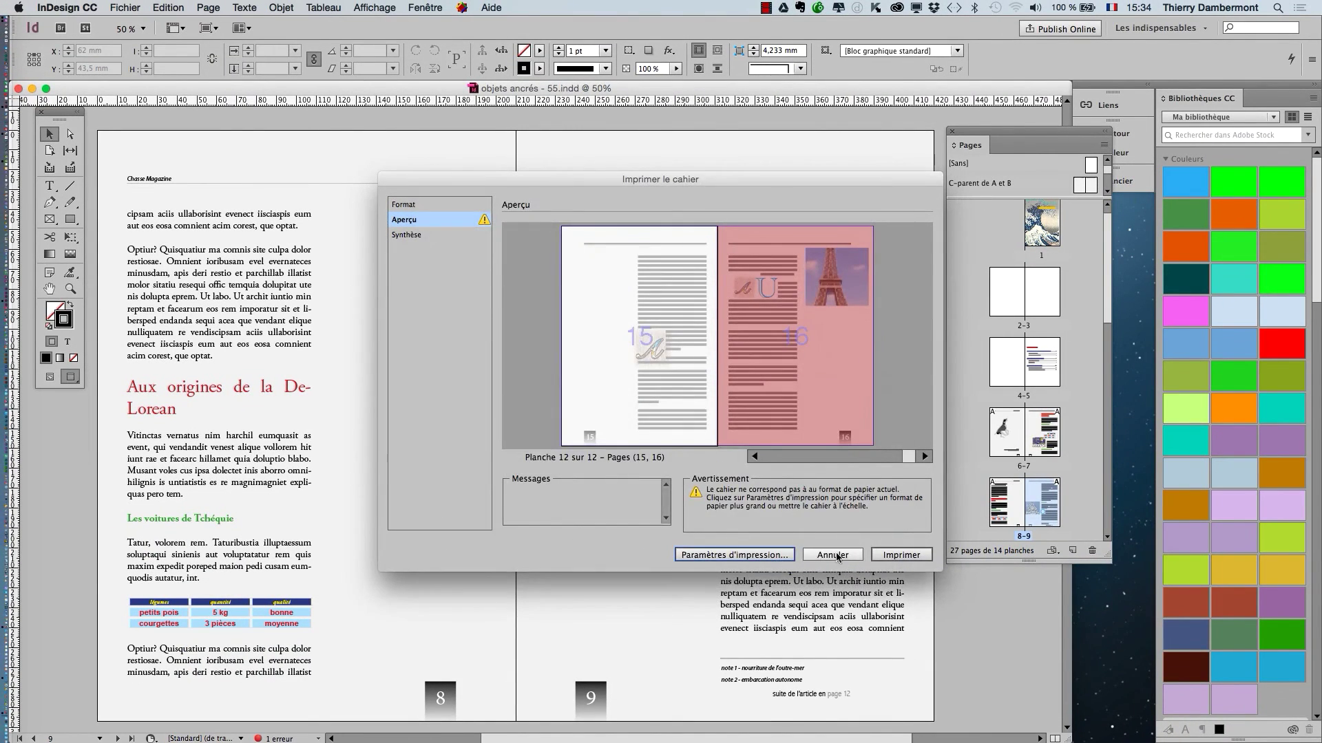
{"action": "left_click", "coordinate": [838, 554]}
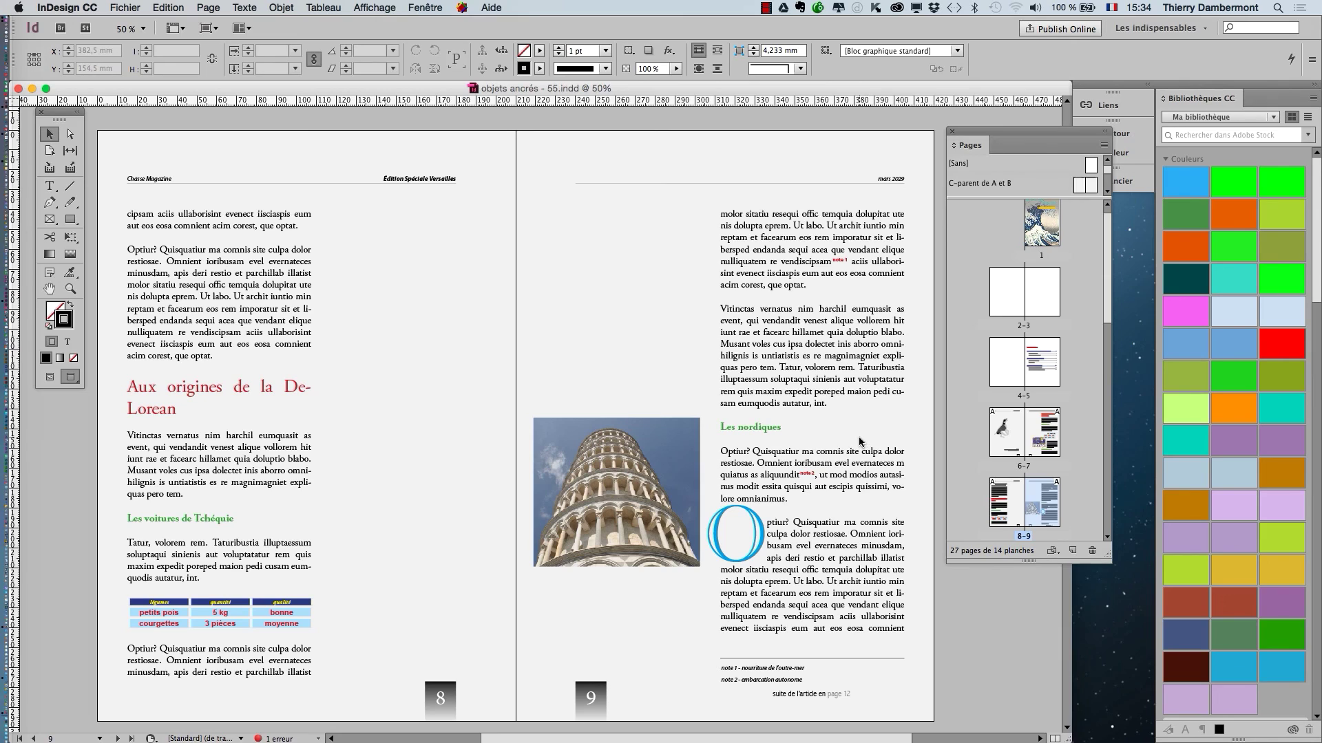